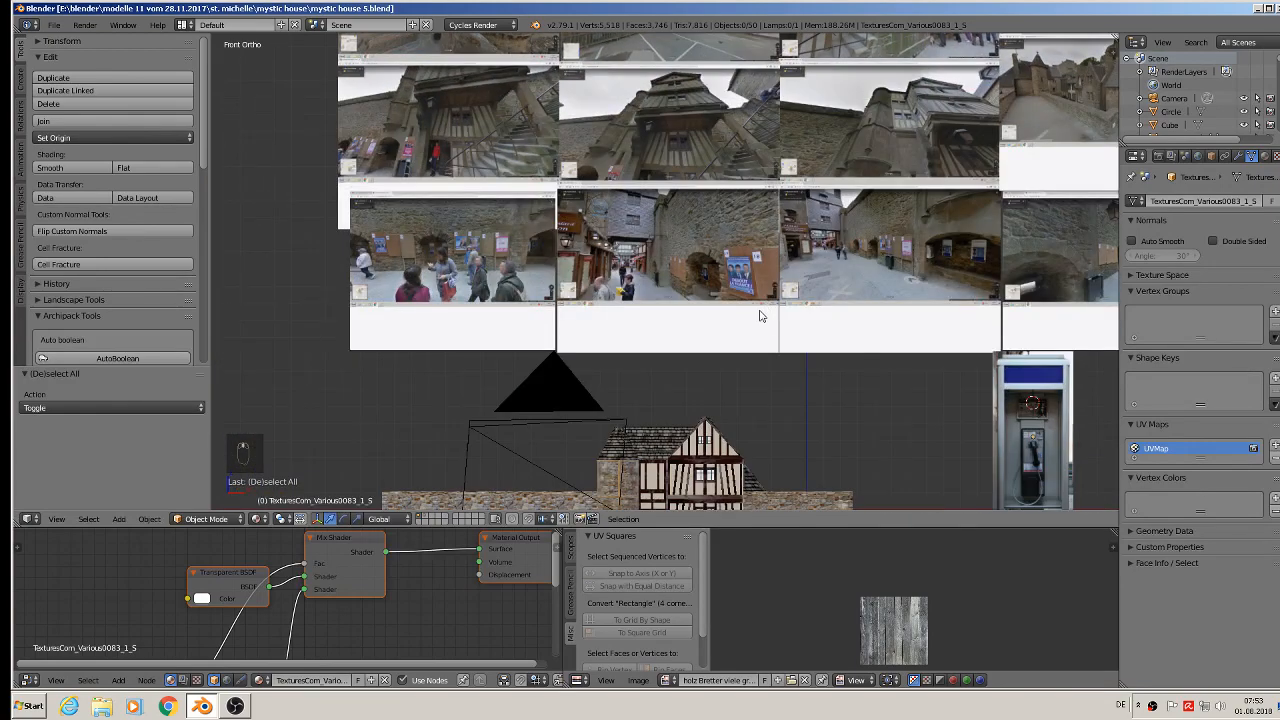
Add a mesh circle at the 3D cursor by the stair railing's curled end in the reference photo.
scroll(713, 163, up, 6)
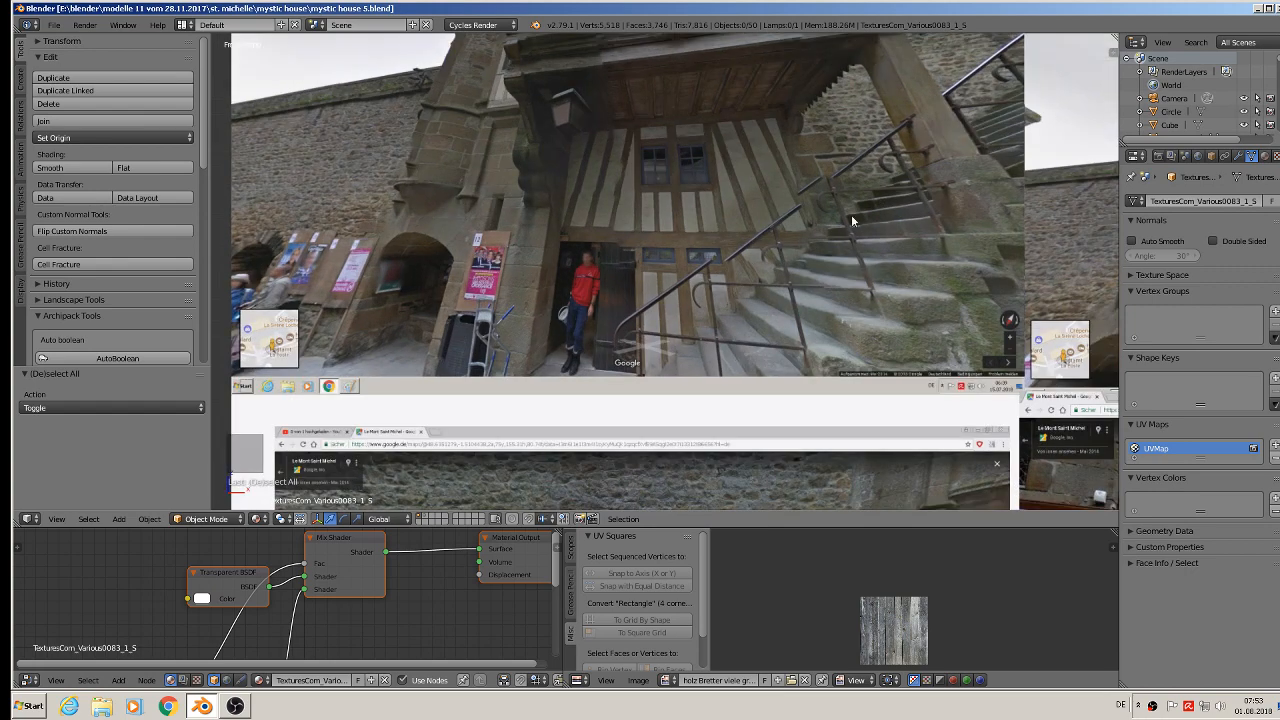
scroll(691, 306, up, 2)
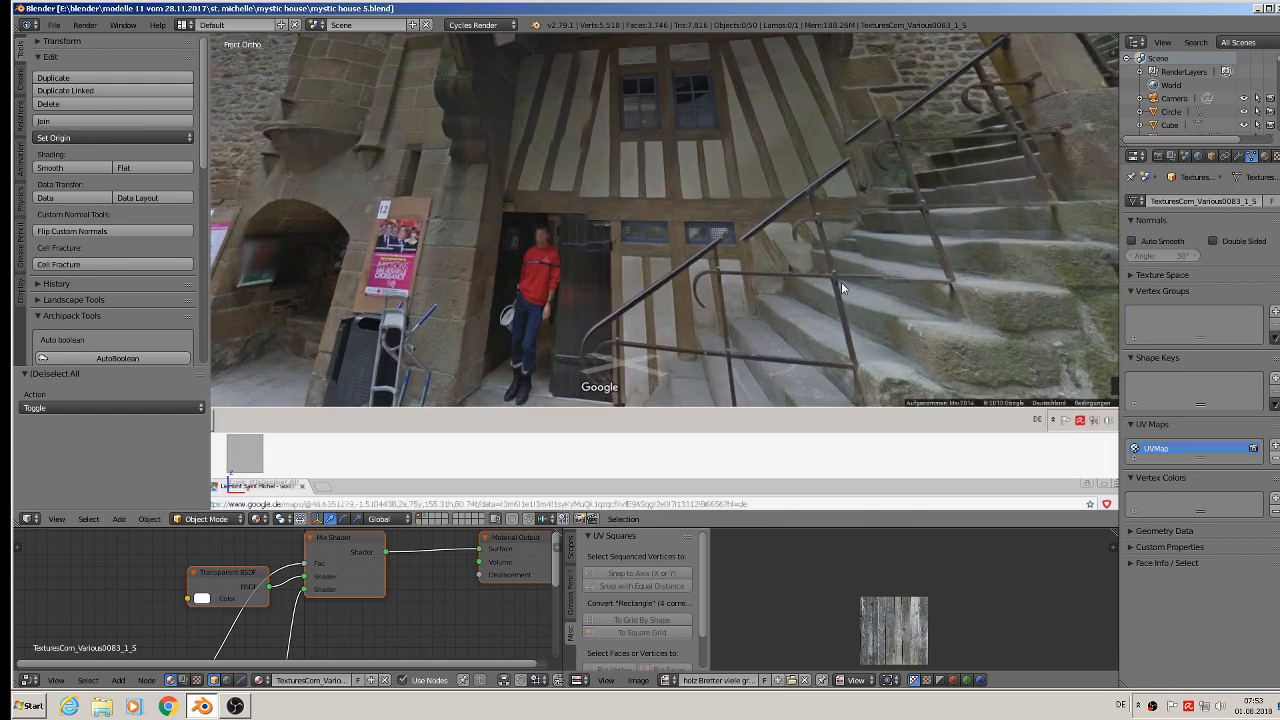
scroll(707, 292, up, 2)
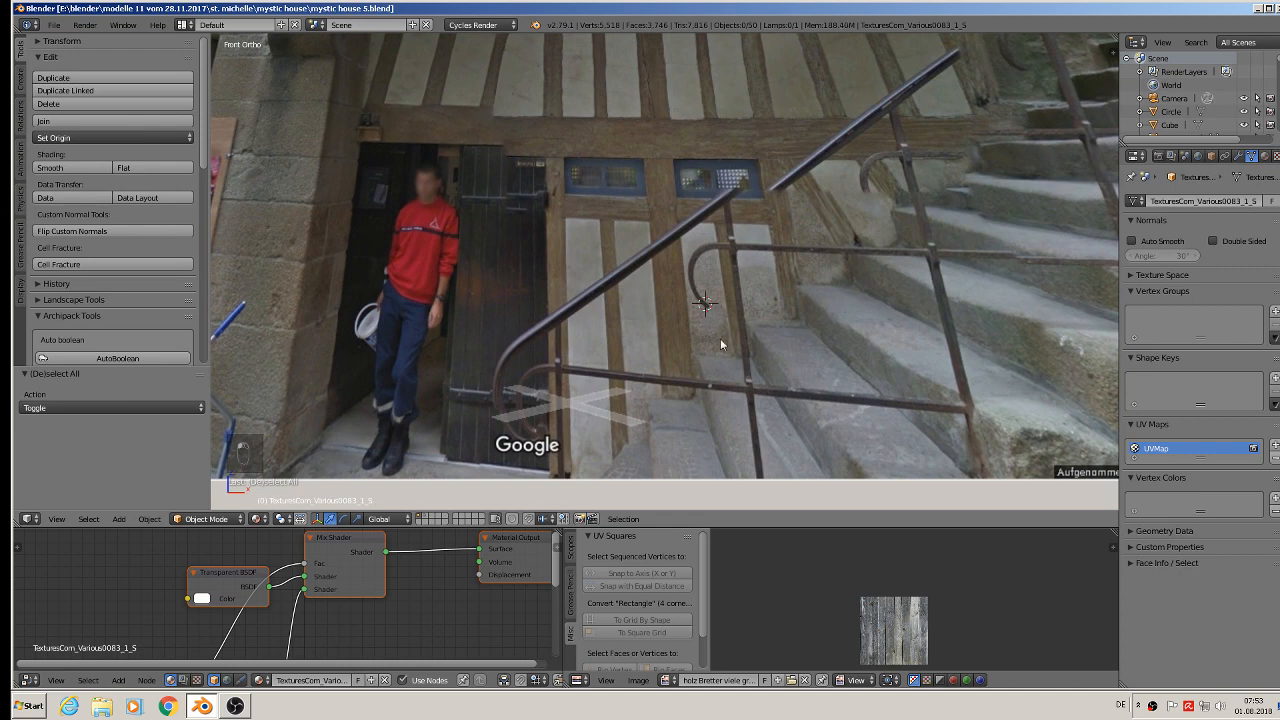
click(118, 519)
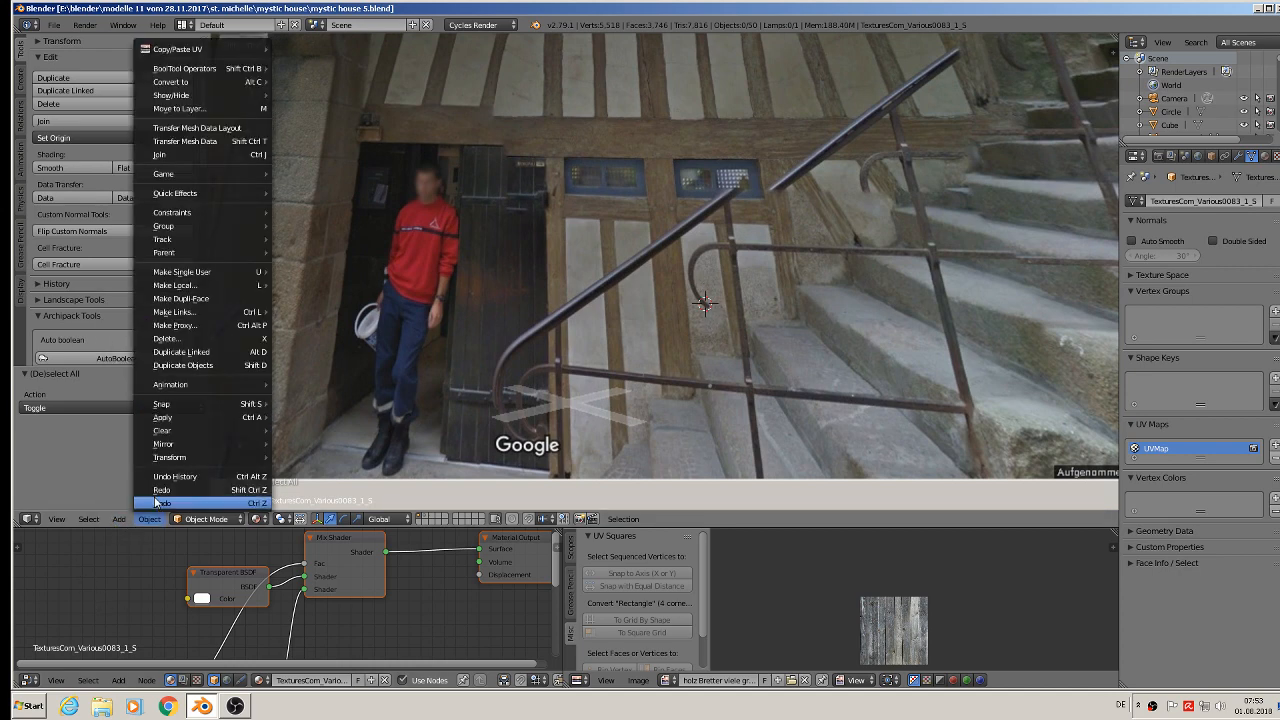
mouse_move(123, 504)
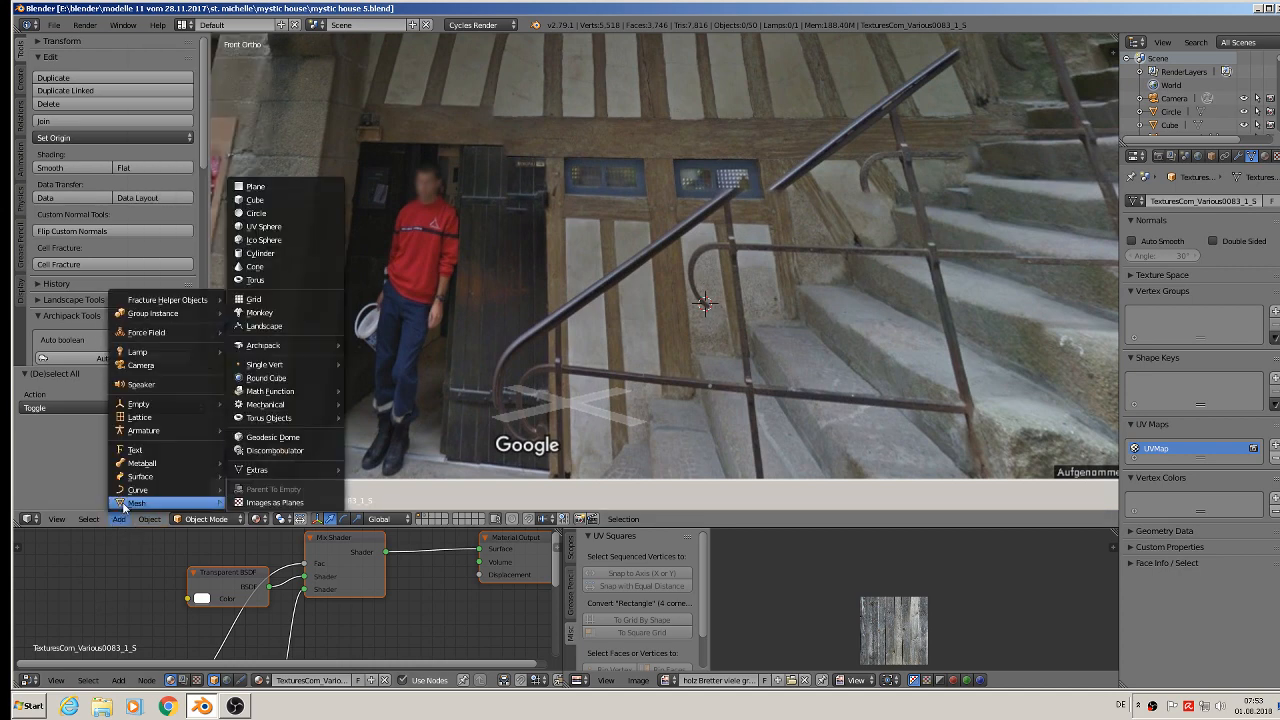
click(266, 214)
Rotate the new circle 90° about the global X axis so that it faces the front view.
key(r)
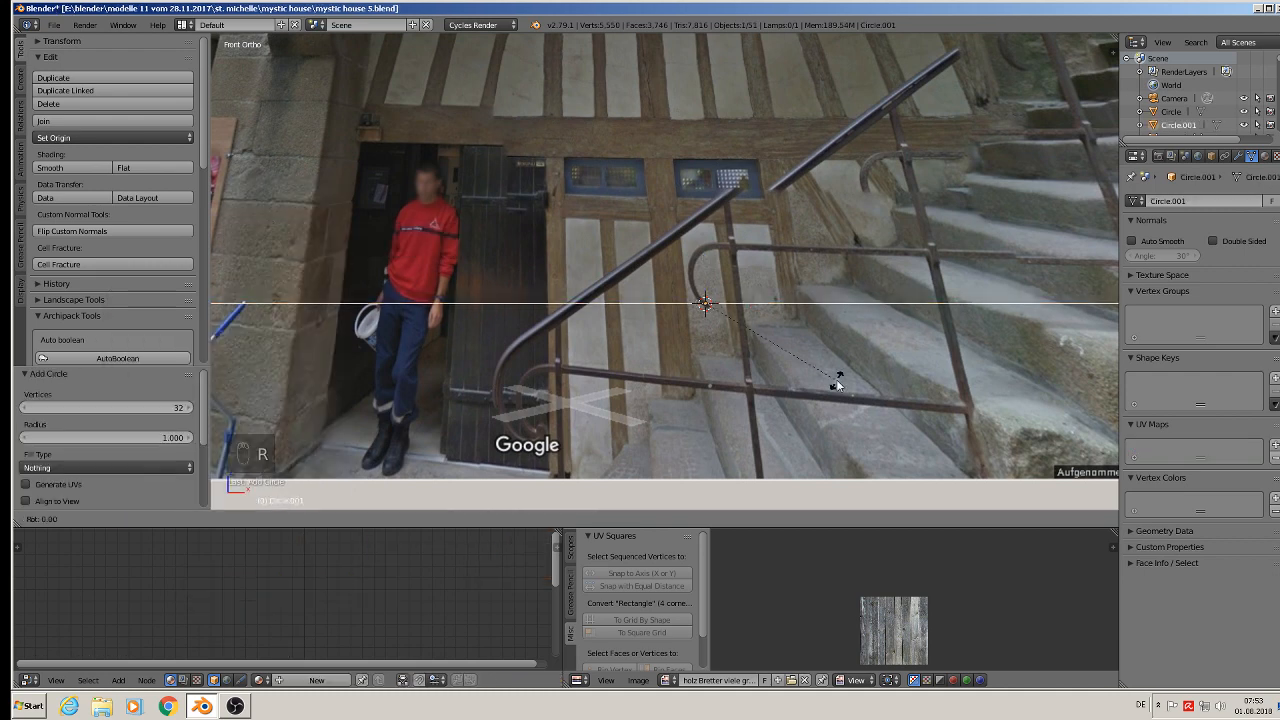
text(90)
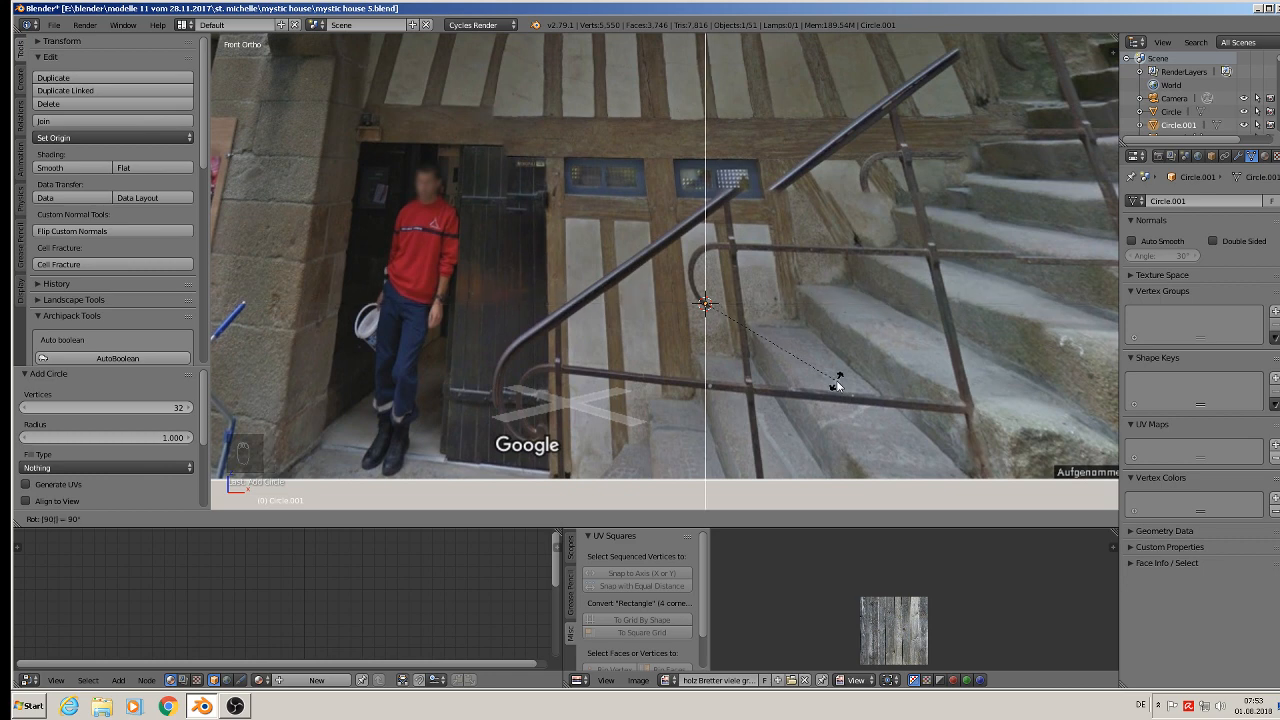
text(r)
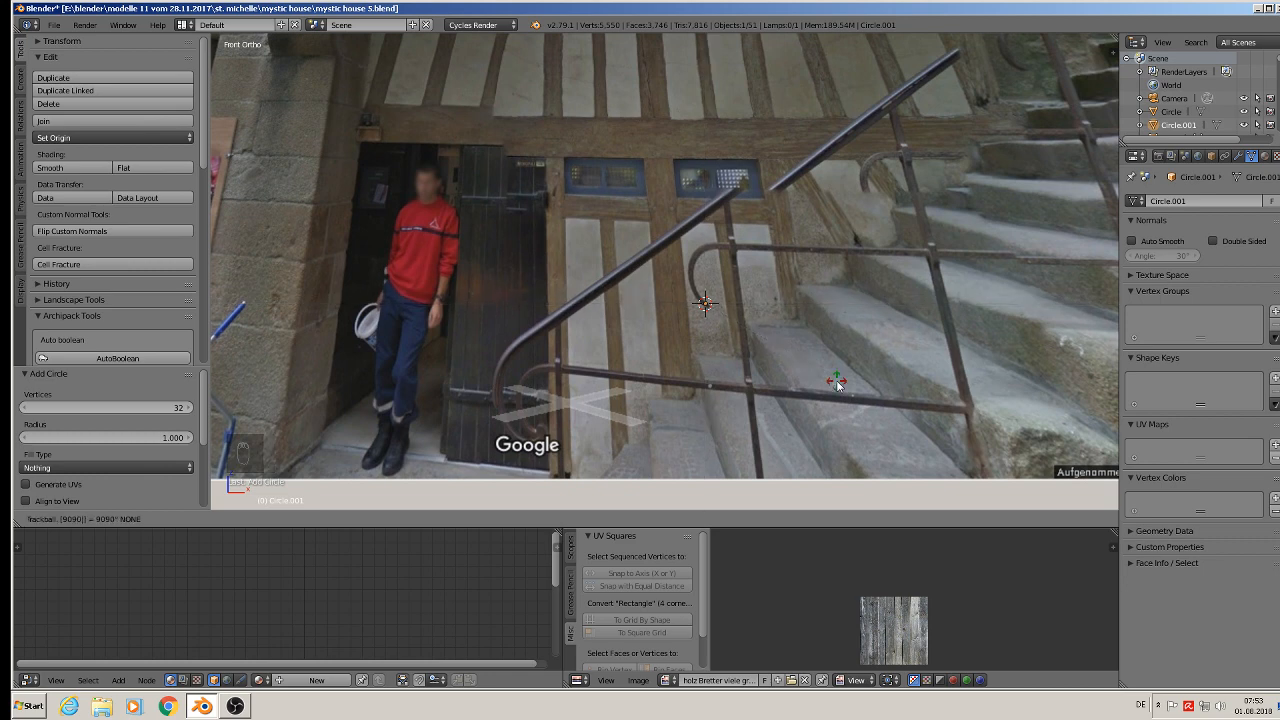
key(Return)
text(rx90)
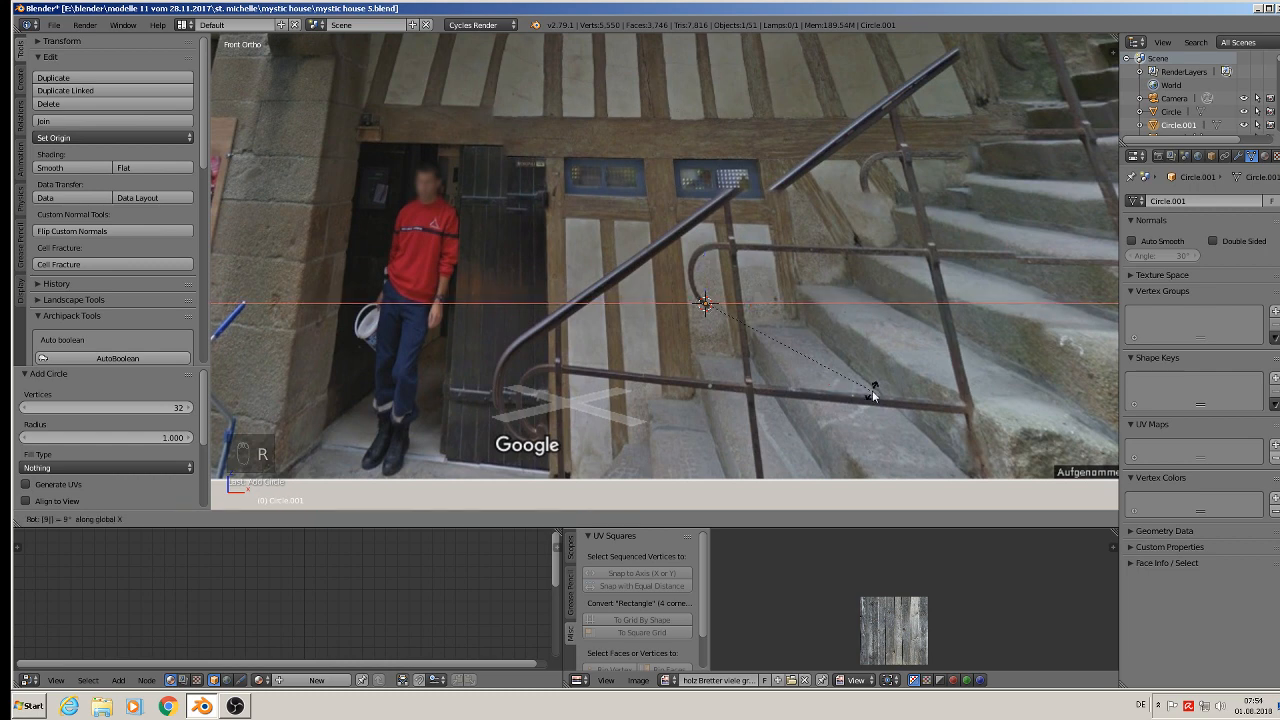
key(Return)
Scale the circle down and move it over the curled end of the railing's middle bar.
key(s)
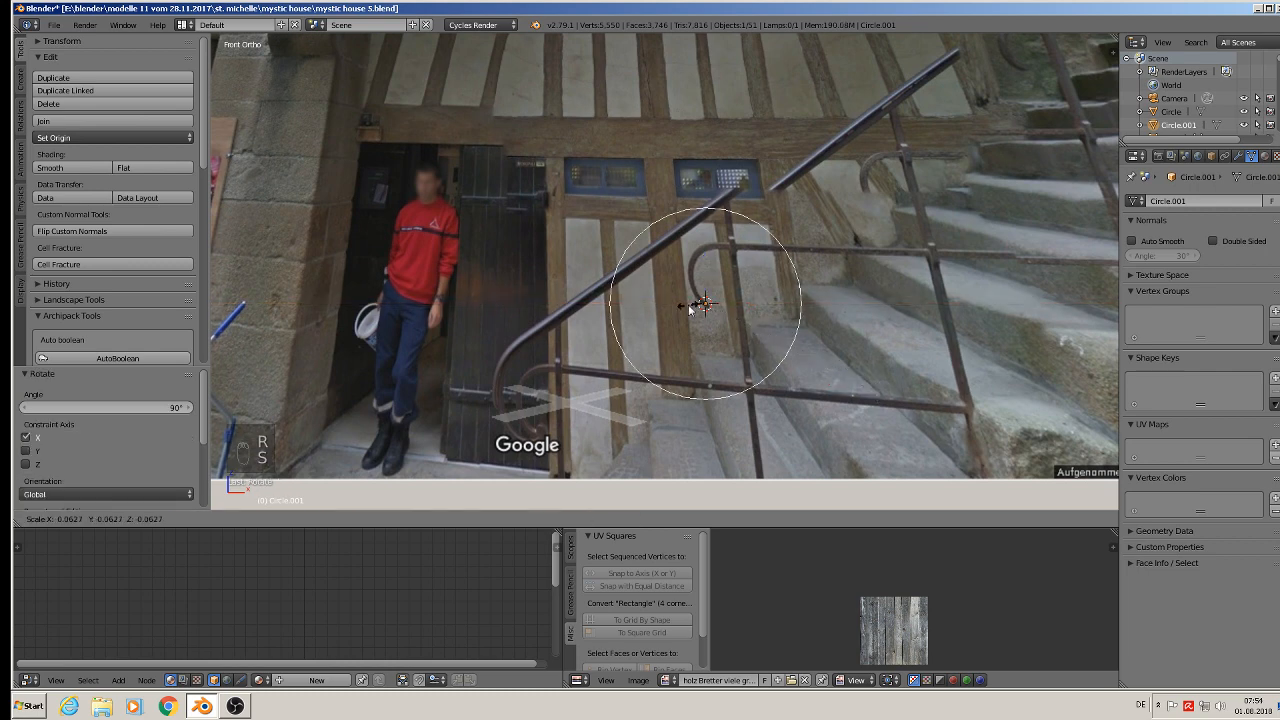
click(705, 296)
key(g)
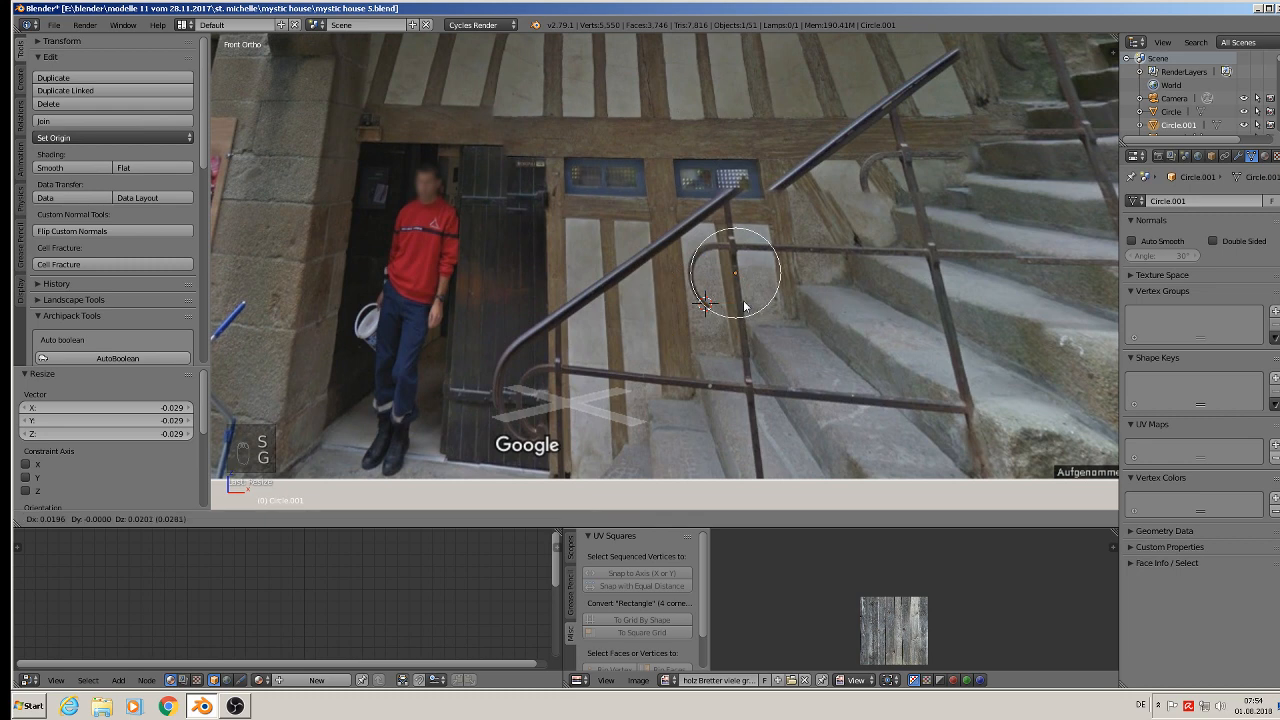
click(741, 307)
key(s)
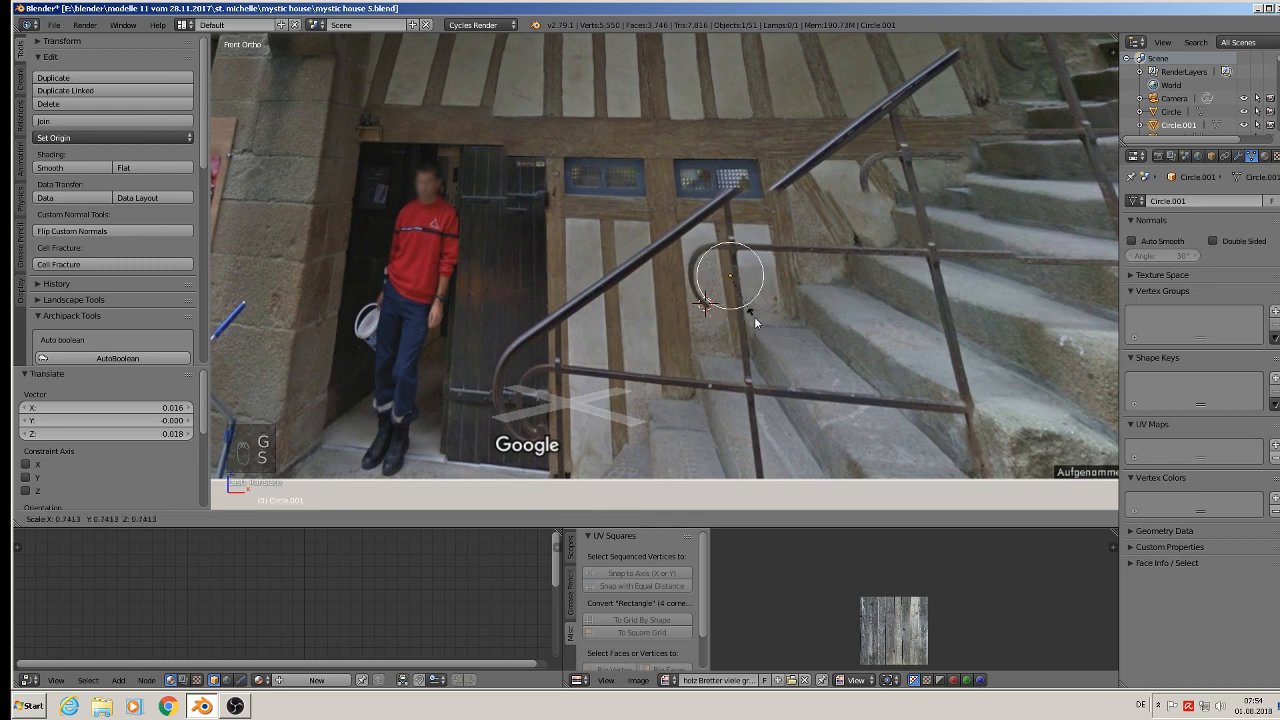
click(754, 316)
key(g)
key(x)
click(770, 280)
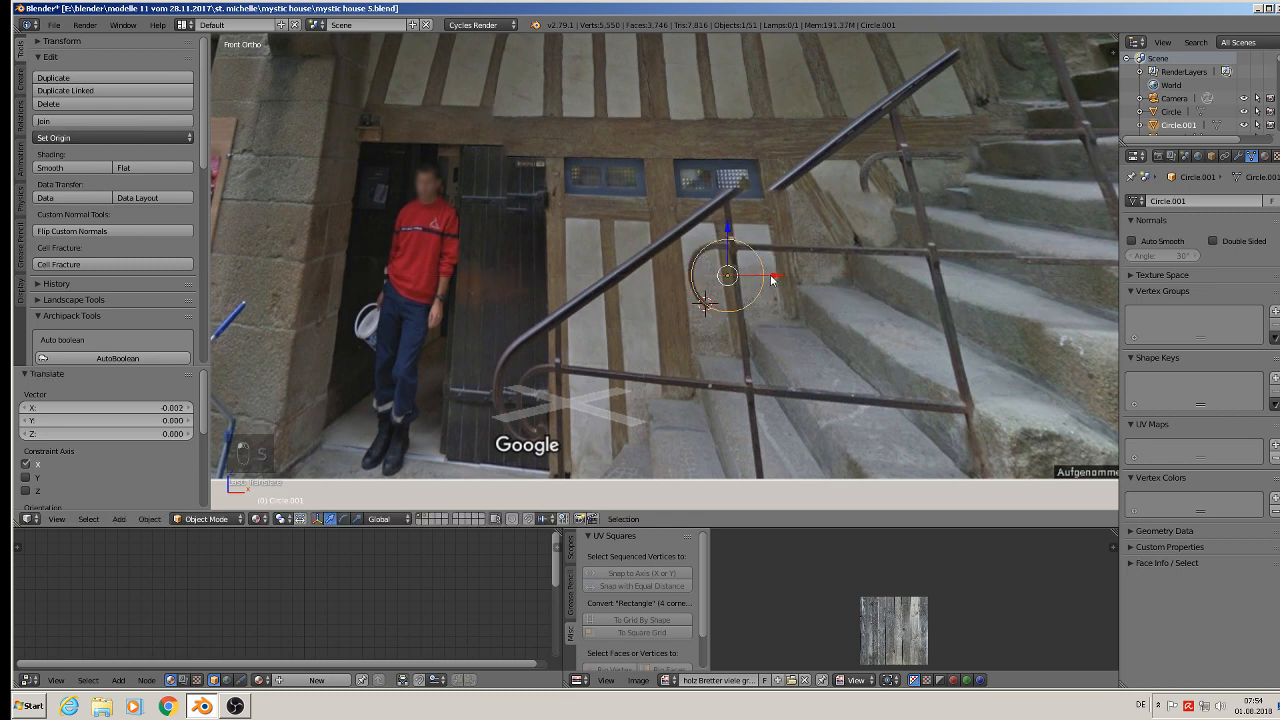
Delete the circle's vertices that lie off the curl, keeping only the arc along the curled bar.
scroll(777, 269, up, 2)
key(Tab)
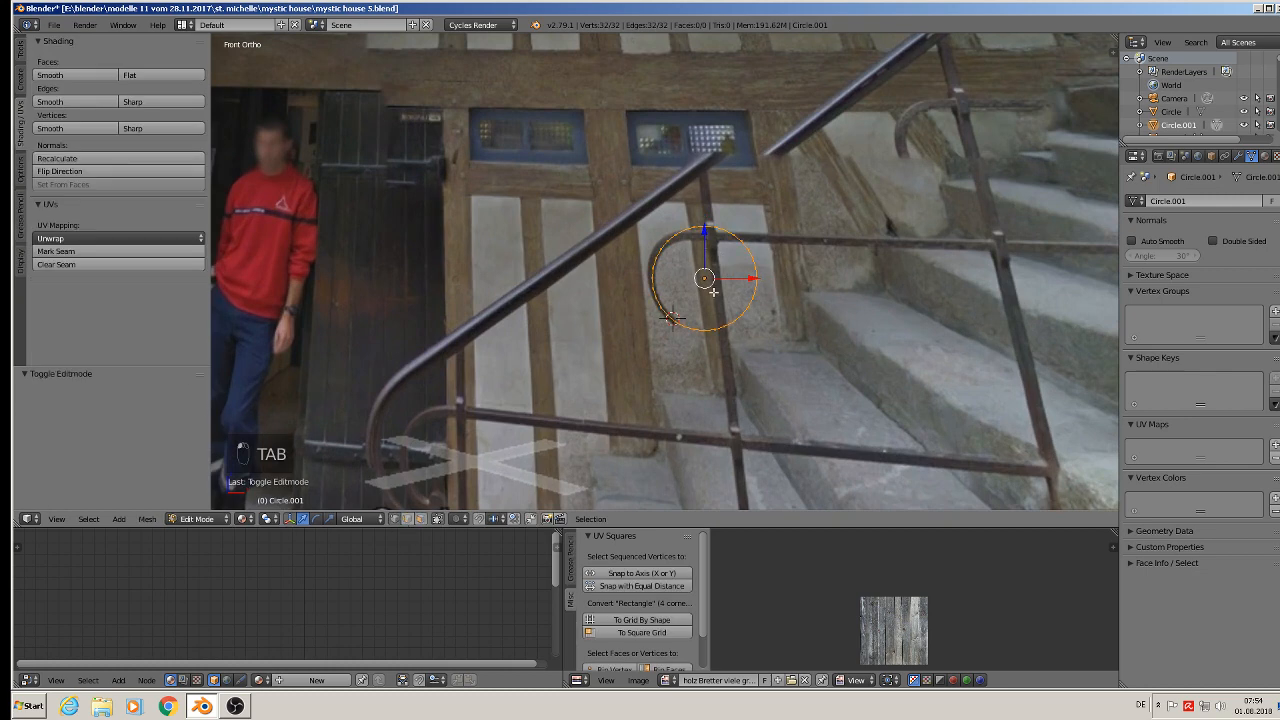
key(a)
key(a)
key(c)
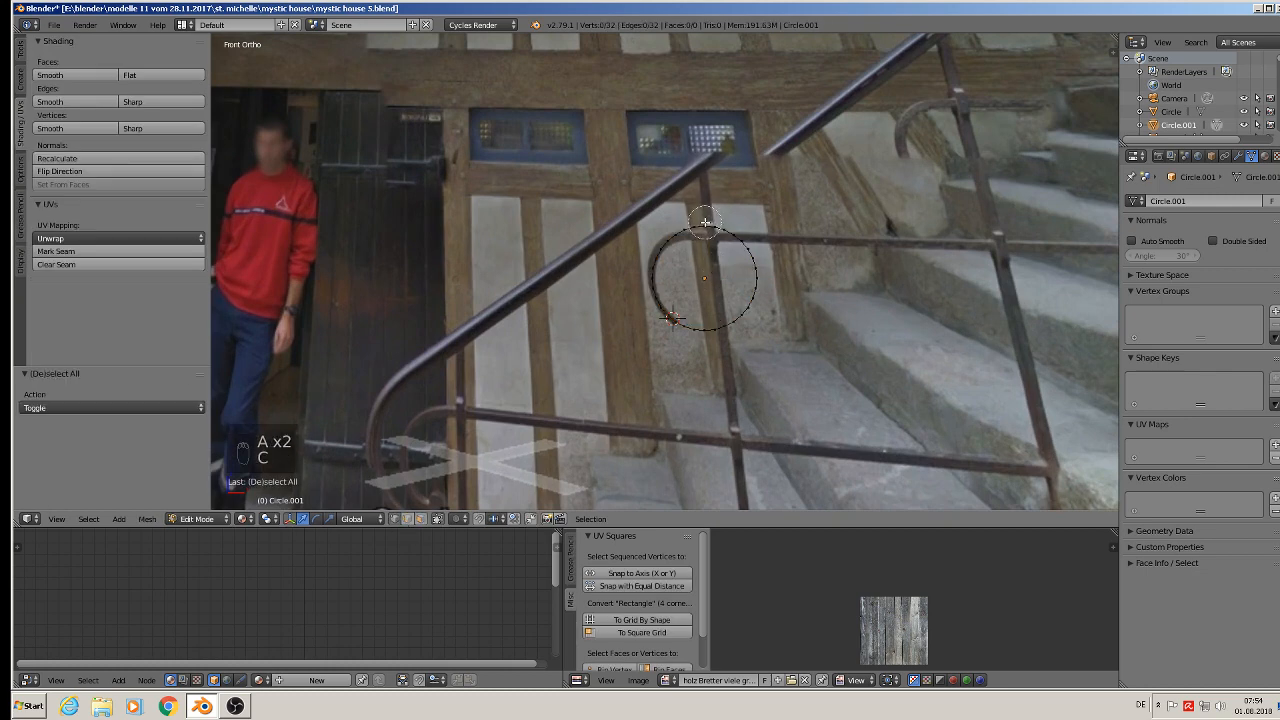
mouse_move(706, 221)
mouse_down()
mouse_move(740, 232)
mouse_move(762, 265)
mouse_move(724, 326)
mouse_up()
right_click(724, 326)
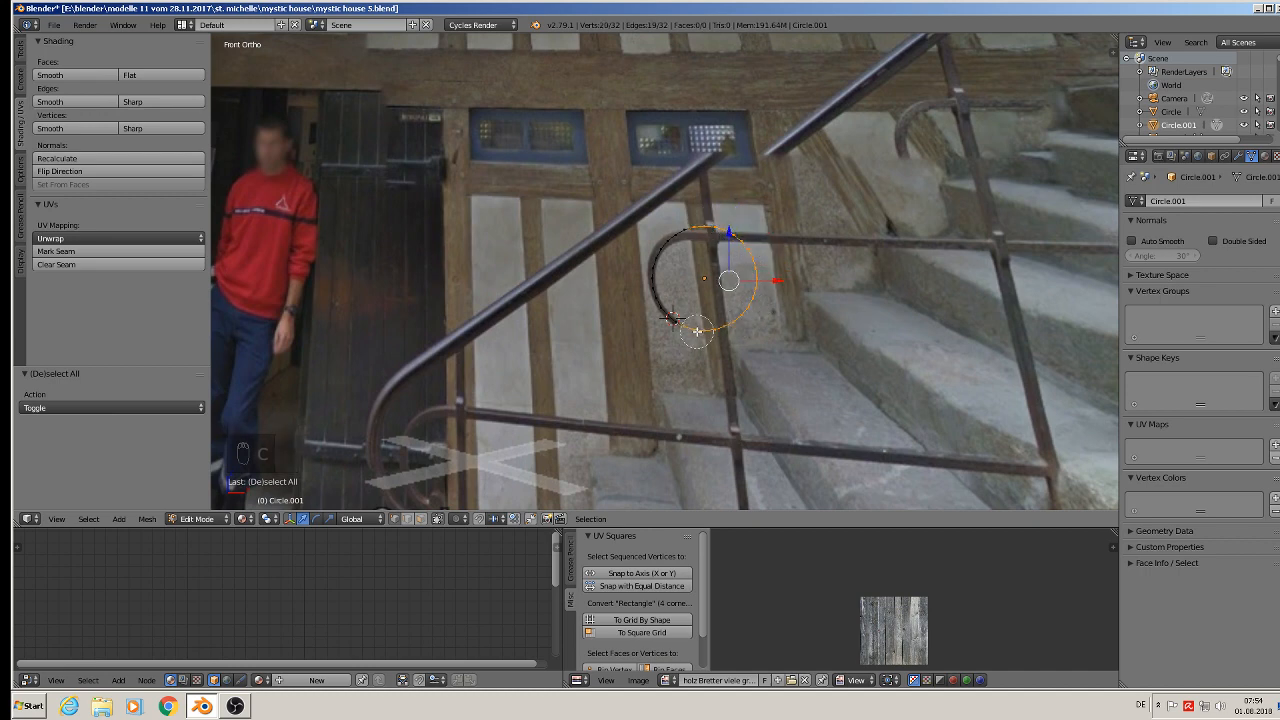
key(x)
click(700, 330)
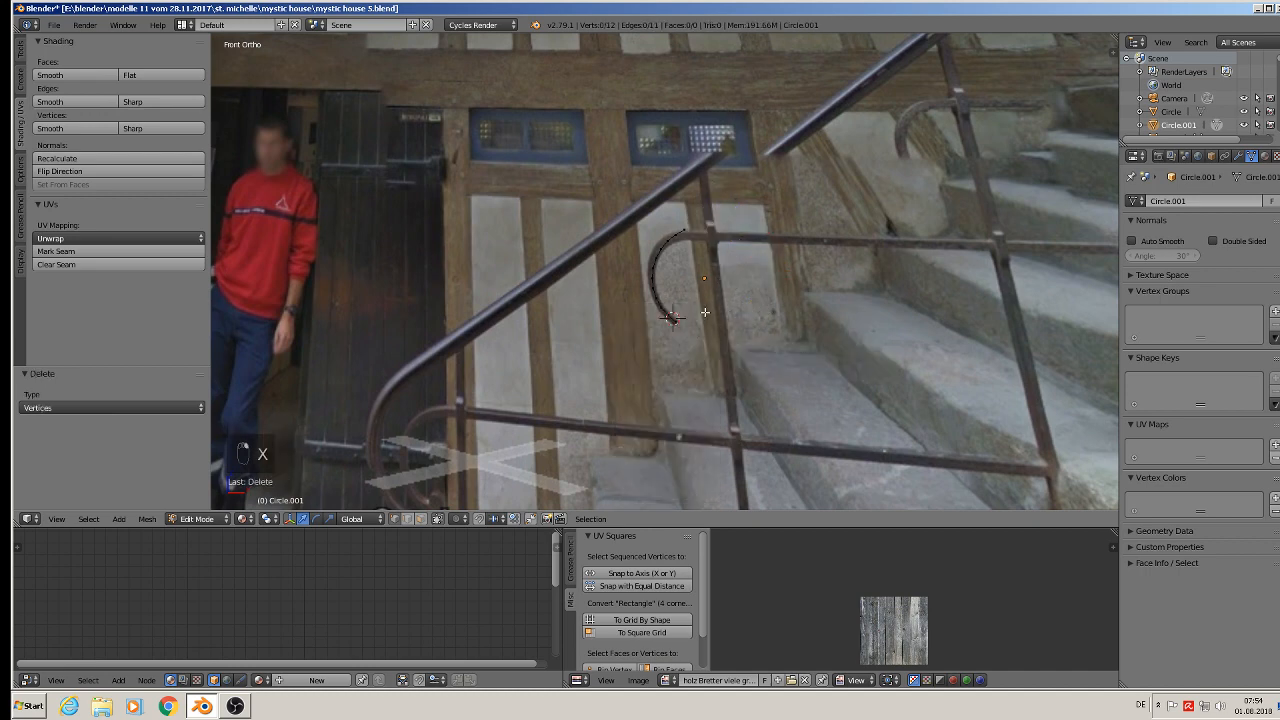
Move the arc's upper end vertex onto the bar using Projected (2D) proportional editing with a size of about 0.04.
right_click(697, 226)
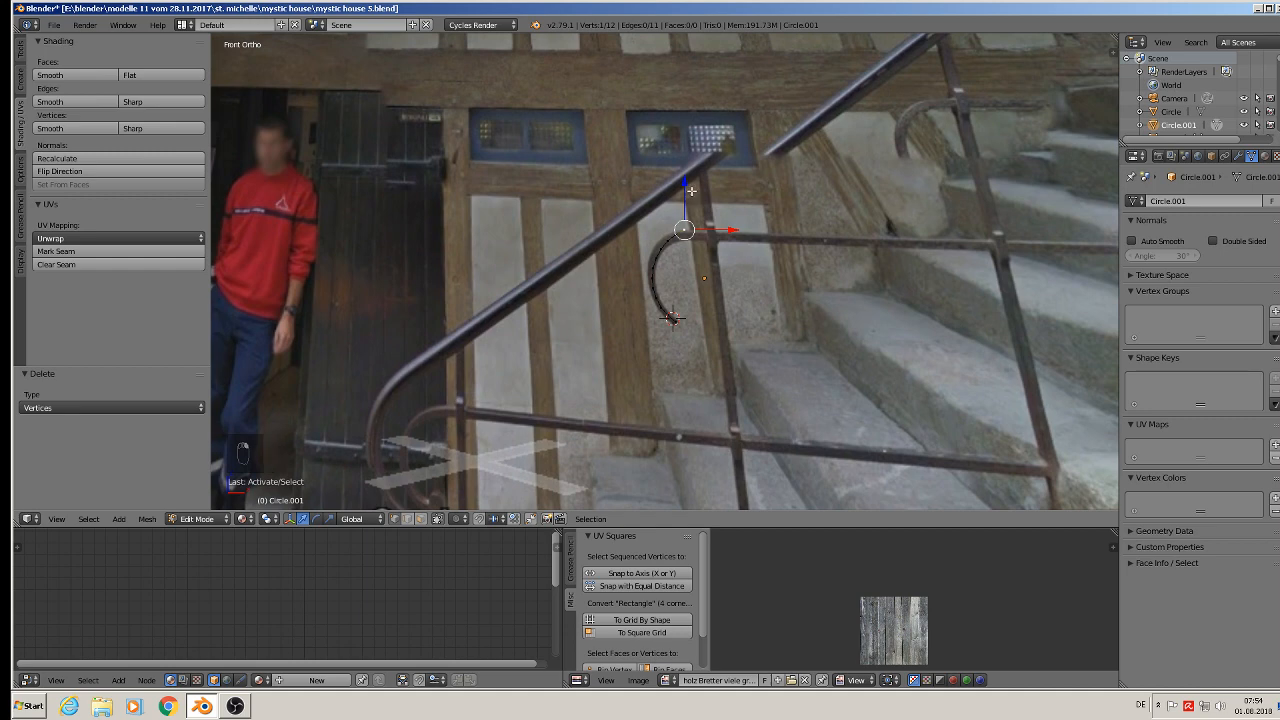
key(Tab)
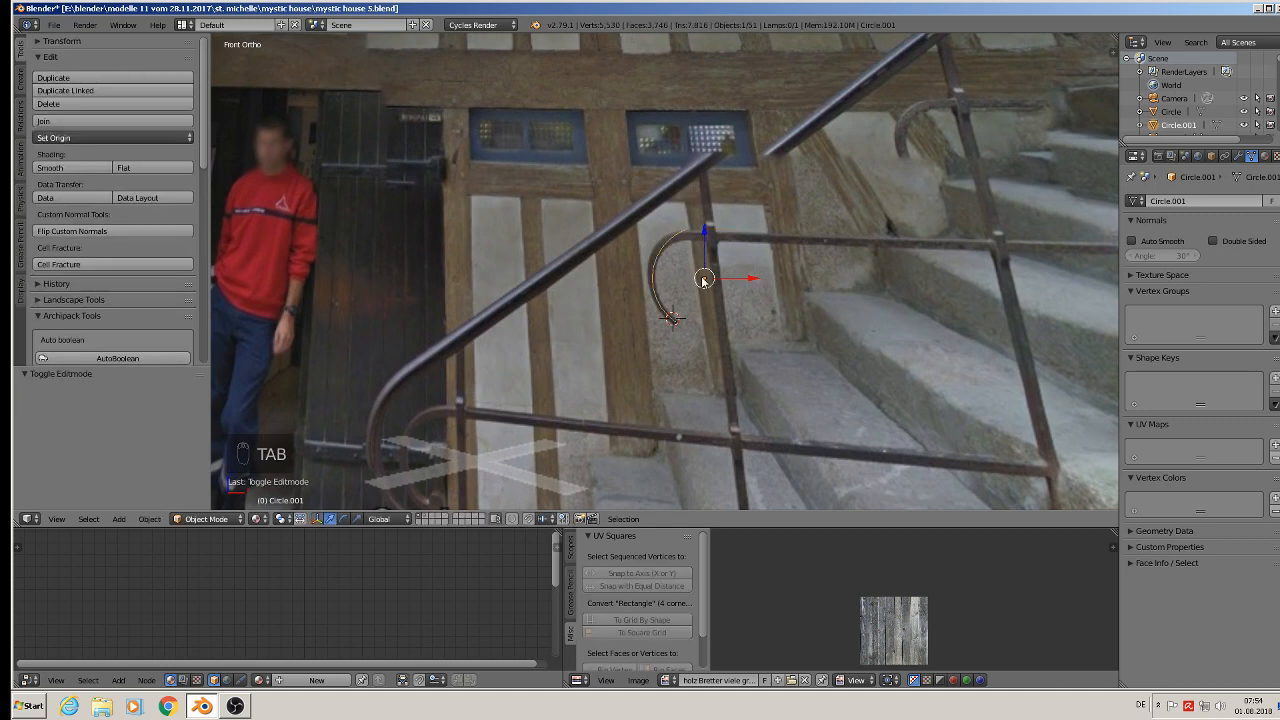
scroll(698, 300, up, 2)
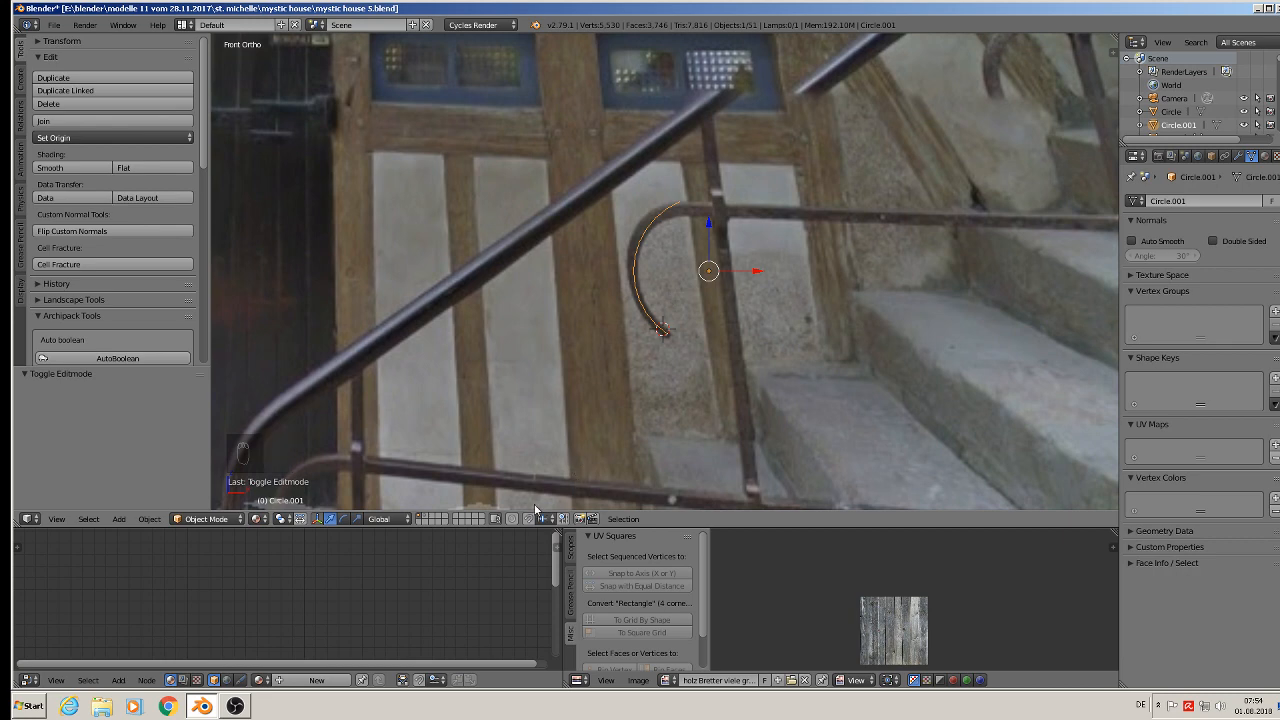
key(Tab)
click(457, 518)
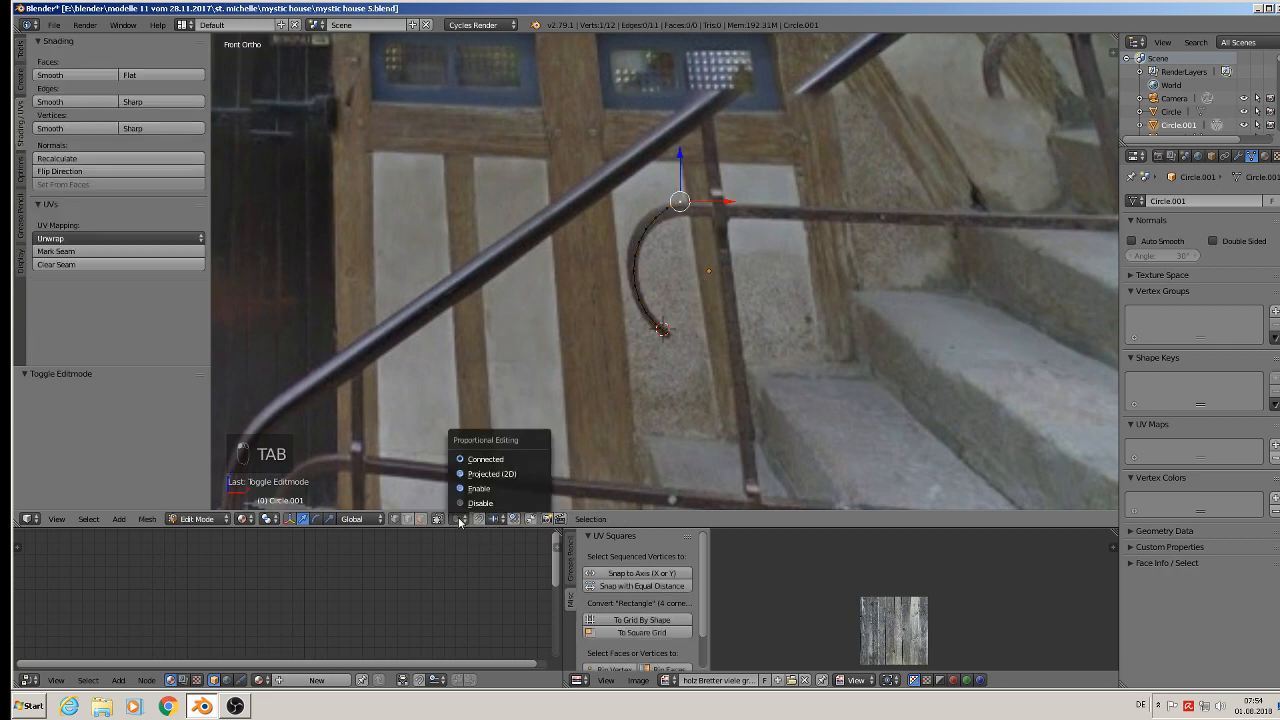
click(485, 473)
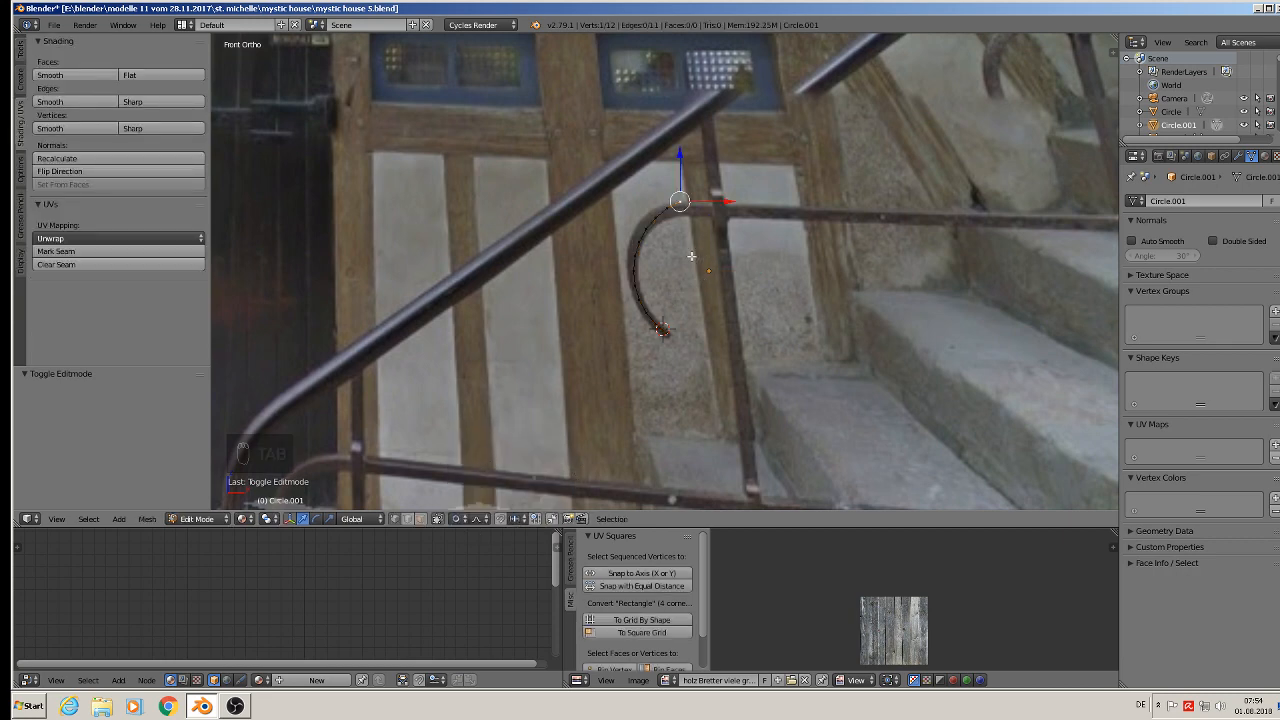
key(g)
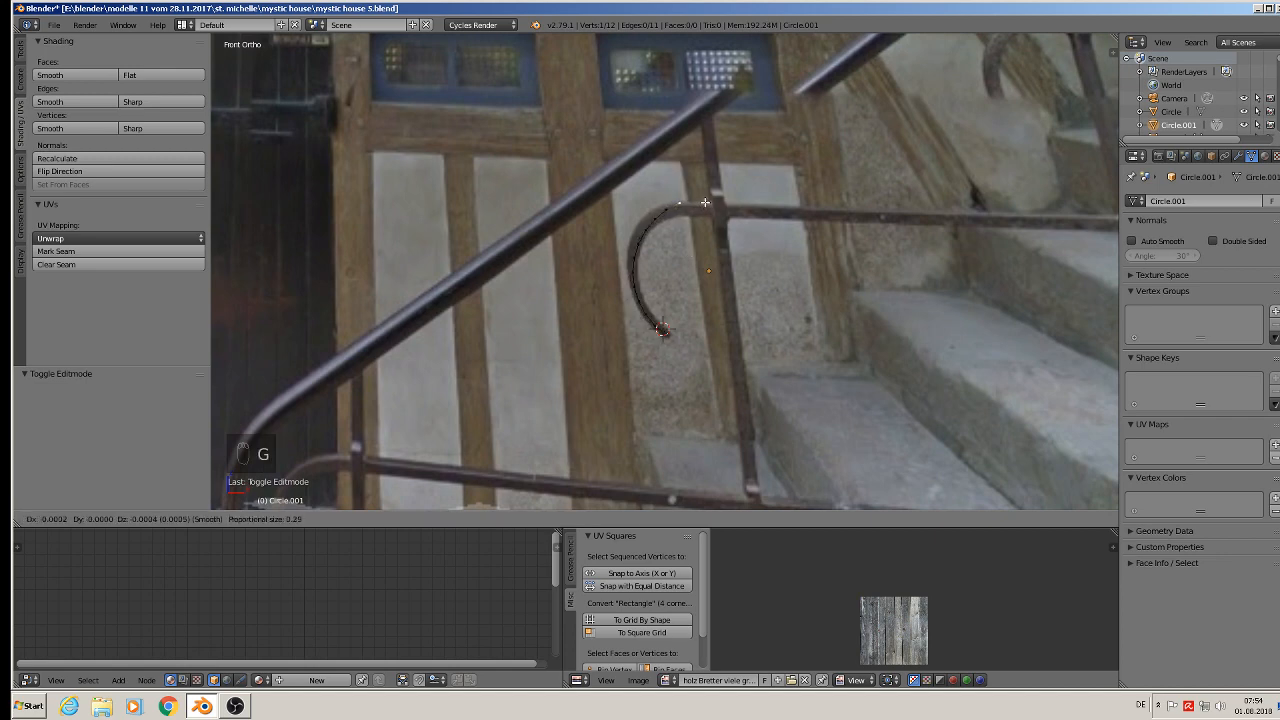
scroll(702, 209, up, 20)
scroll(702, 209, up, 11)
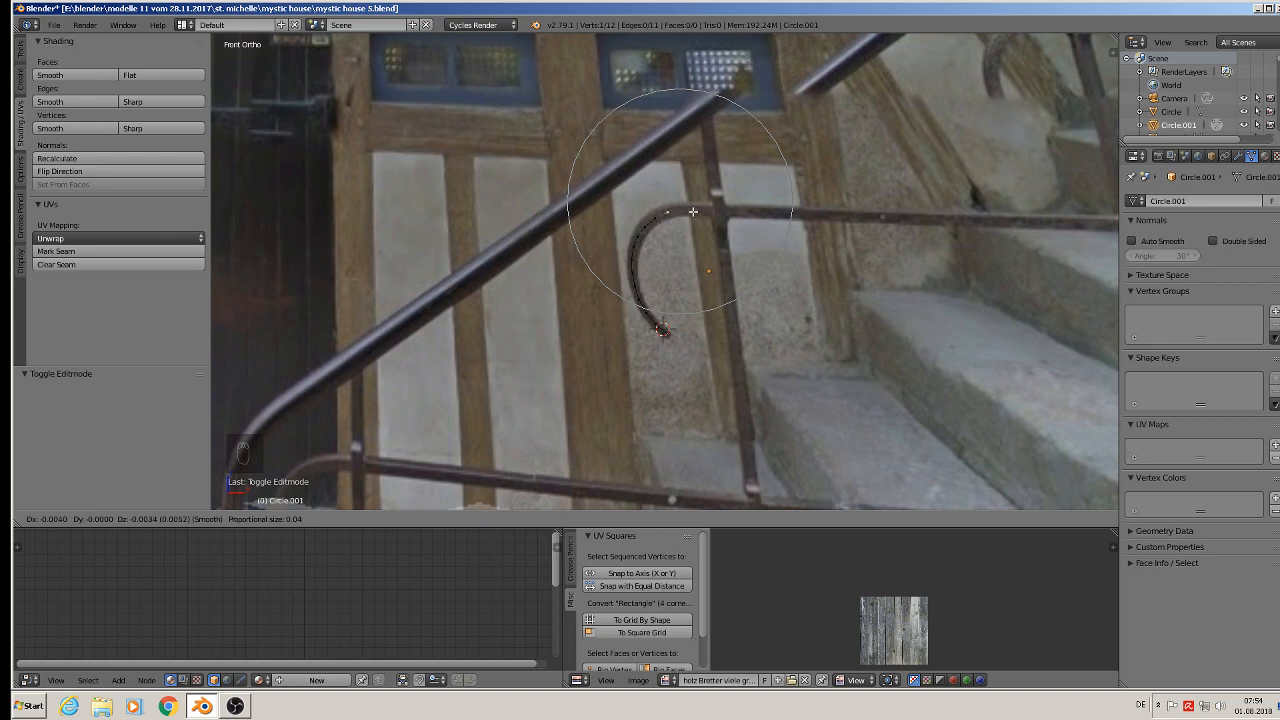
click(694, 211)
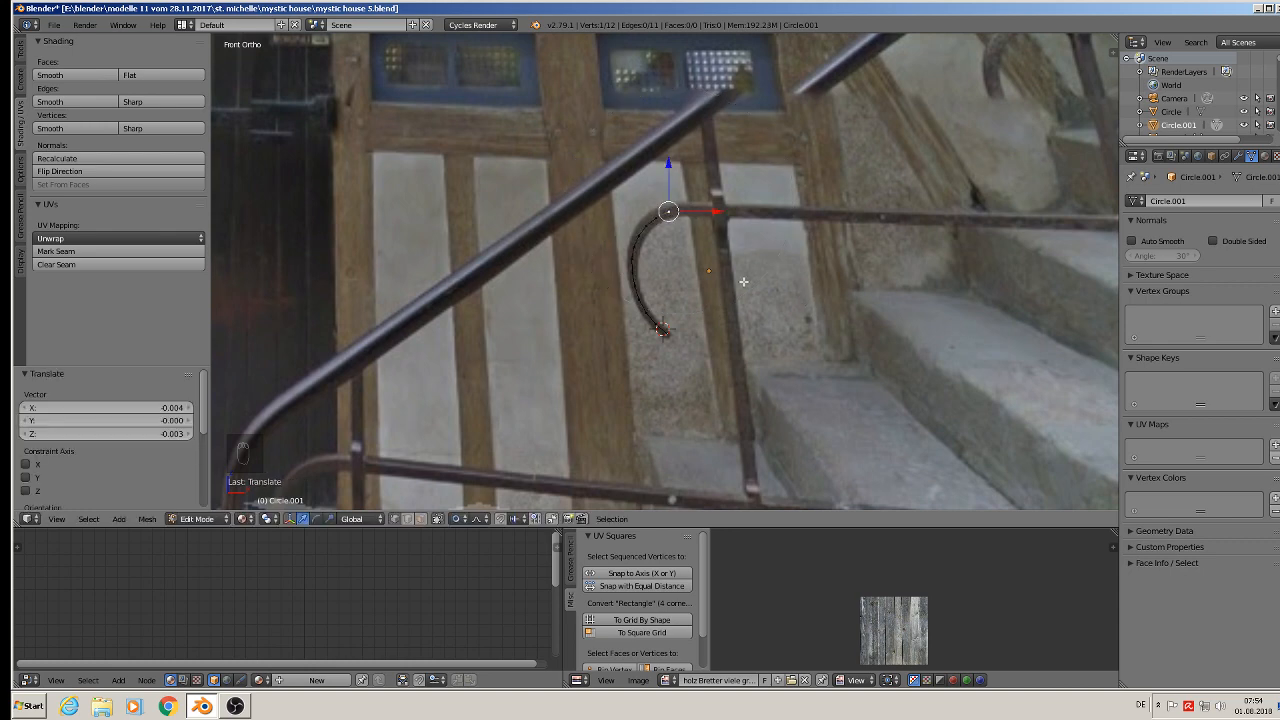
In Object Mode, move the arc about -0.054 along X, away from the photographed curl, and deselect it.
key(Tab)
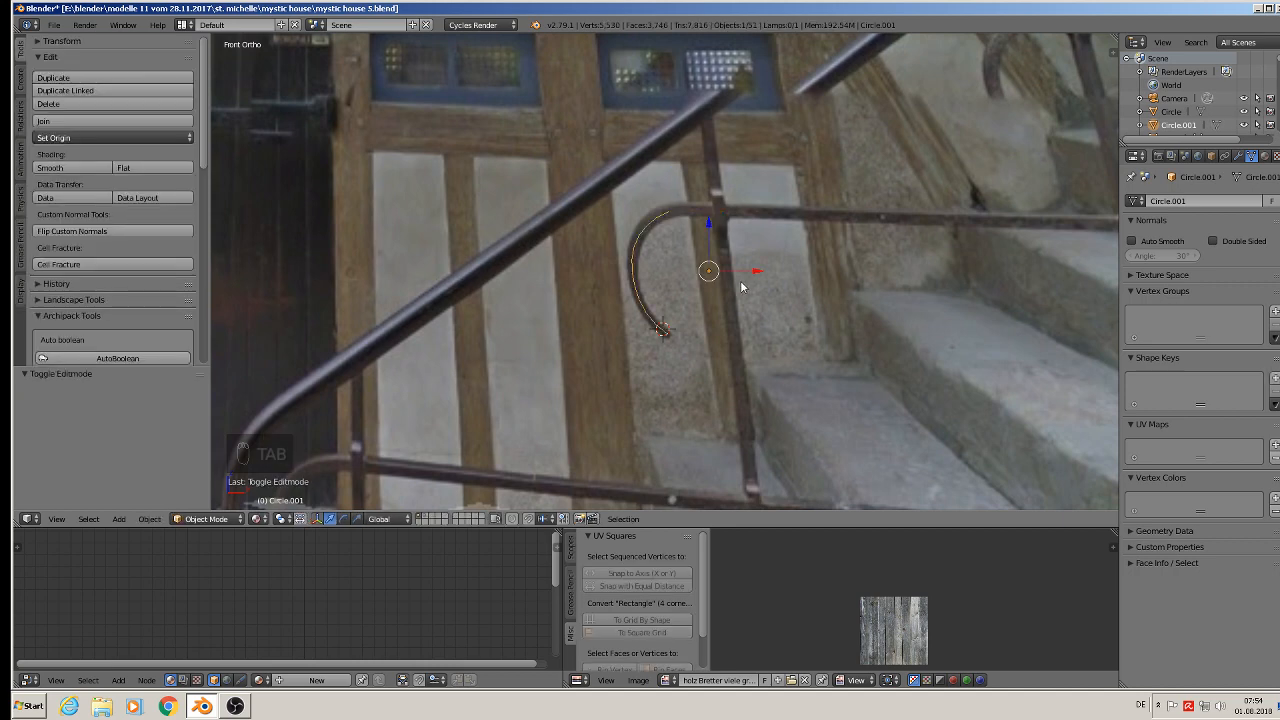
drag(753, 266, 578, 257)
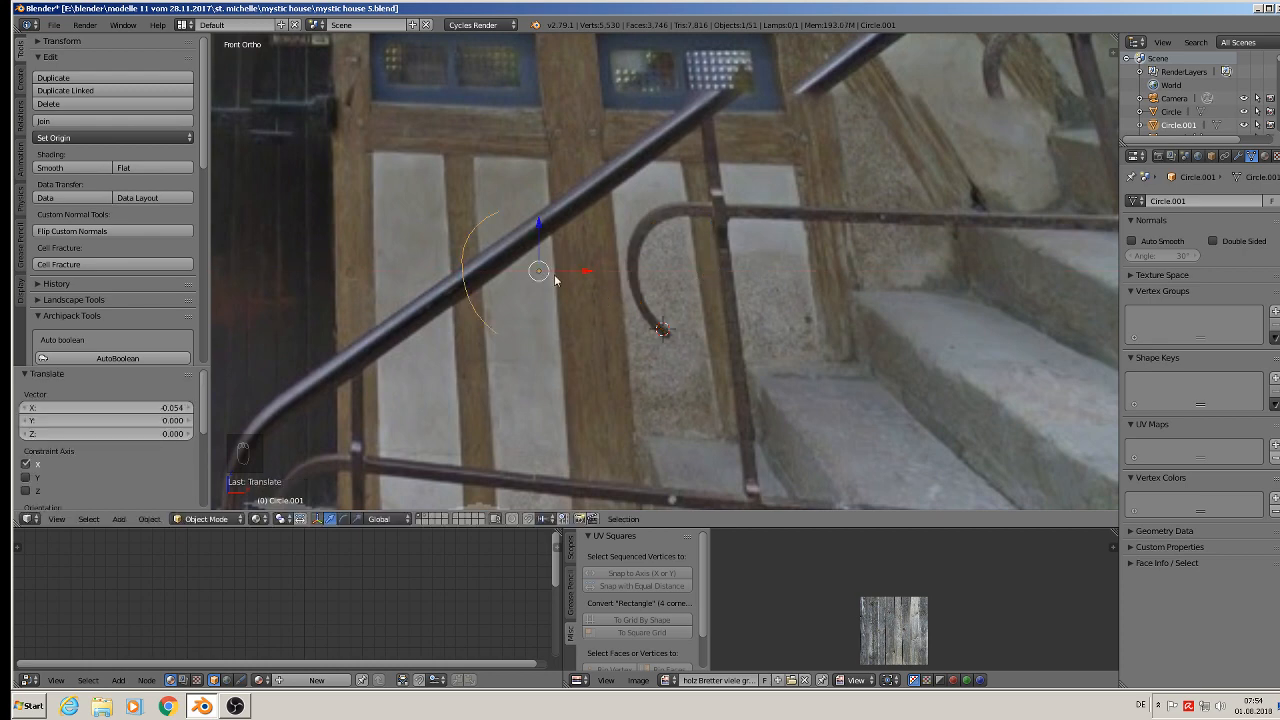
key(a)
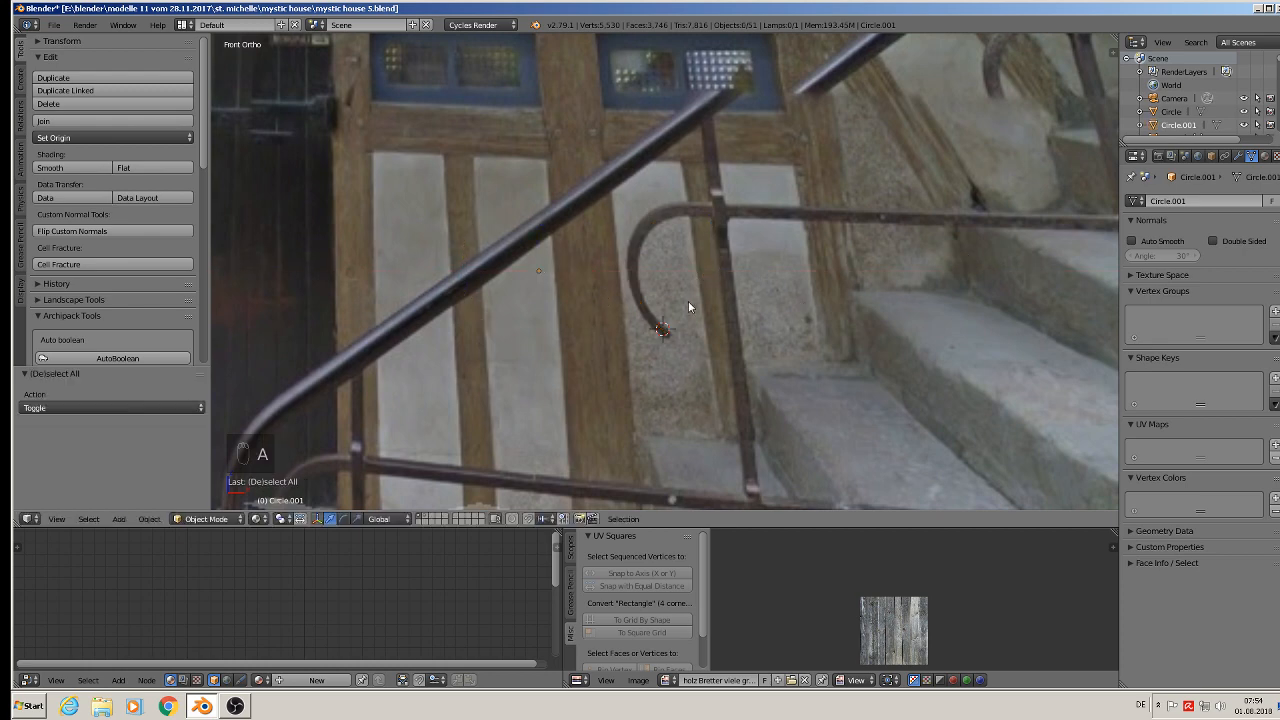
Move the arc about -0.147 along Y, in front of the reference photo, and deselect everything in front view.
scroll(696, 318, down, 3)
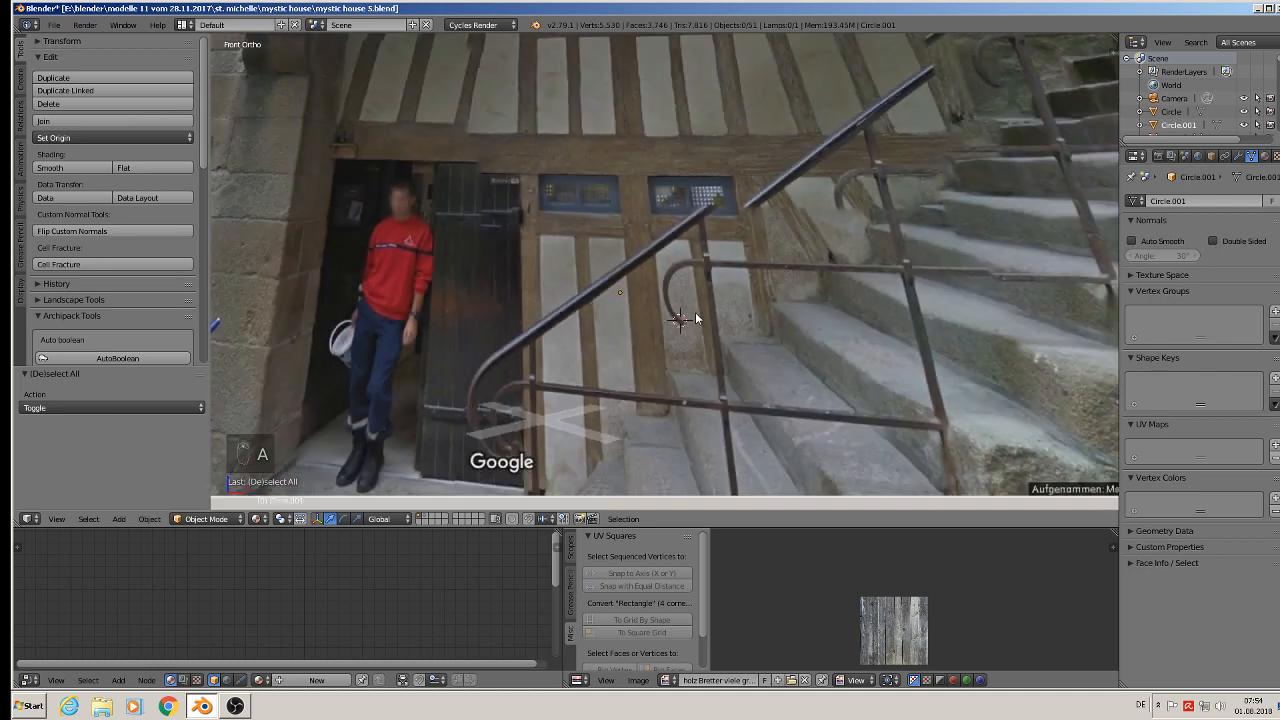
middle_drag(696, 318, 606, 280)
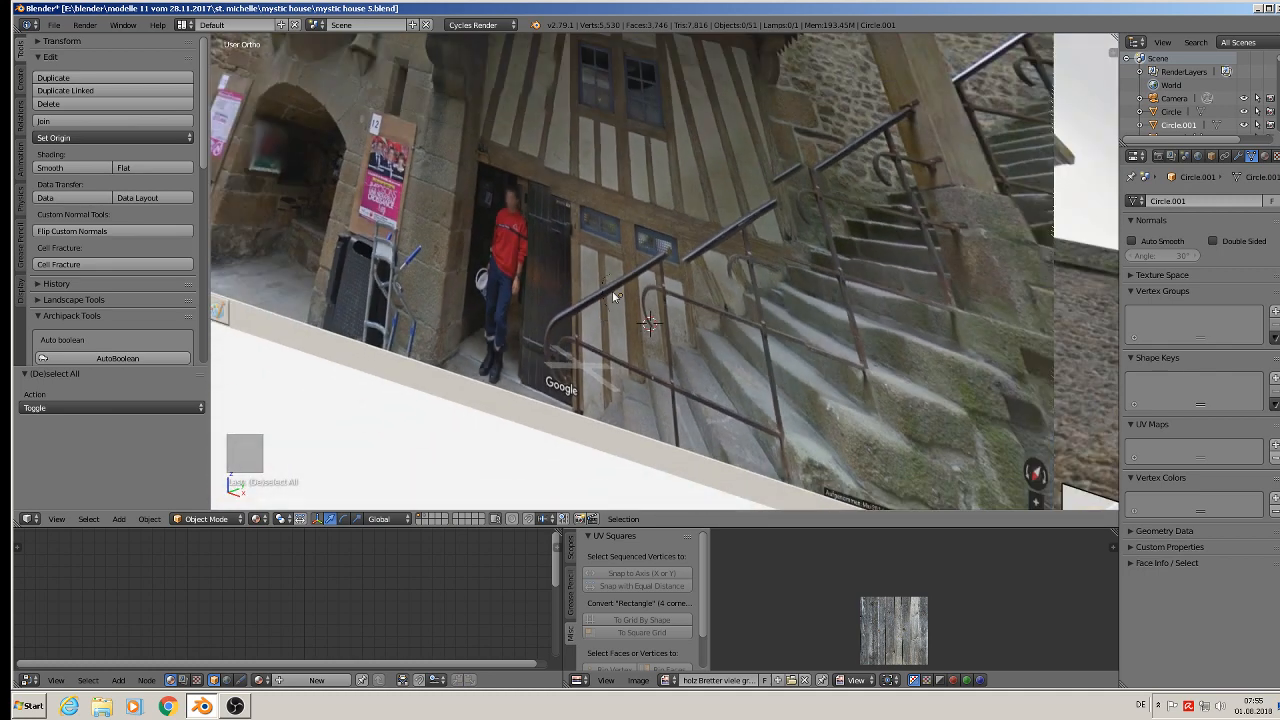
right_click(606, 278)
right_click(612, 282)
key(g)
key(y)
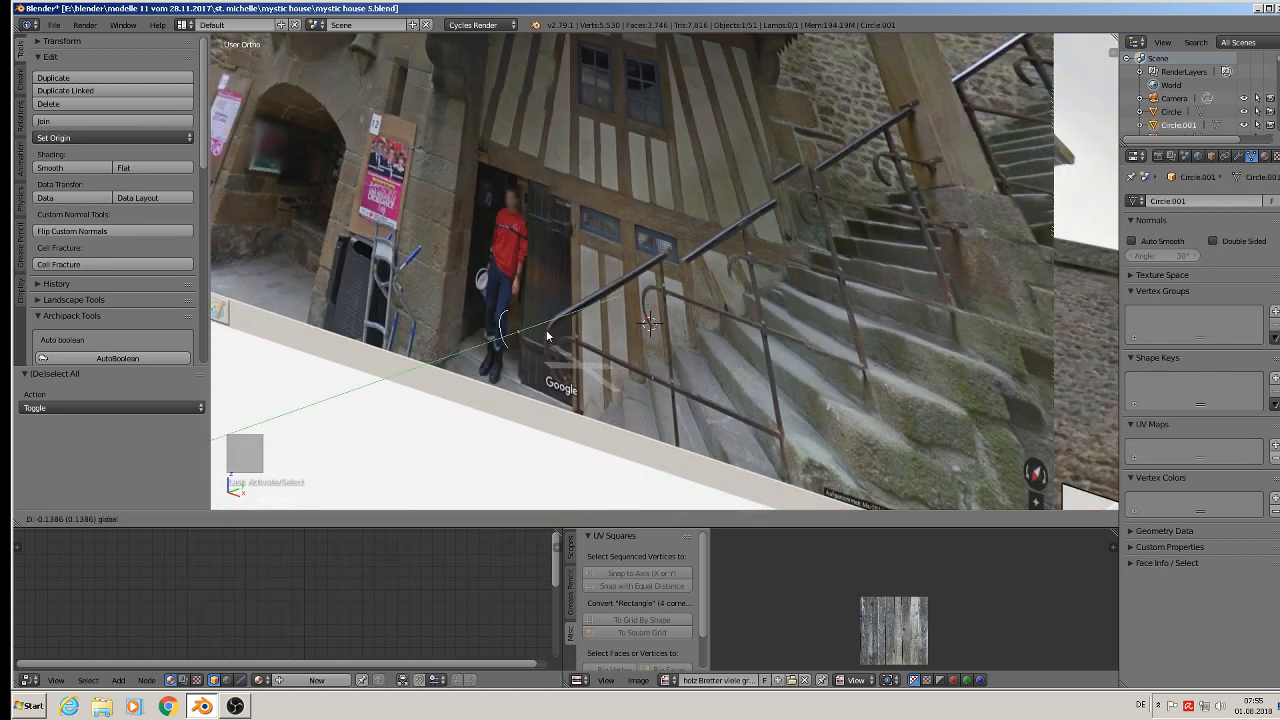
click(651, 341)
key(KP_1)
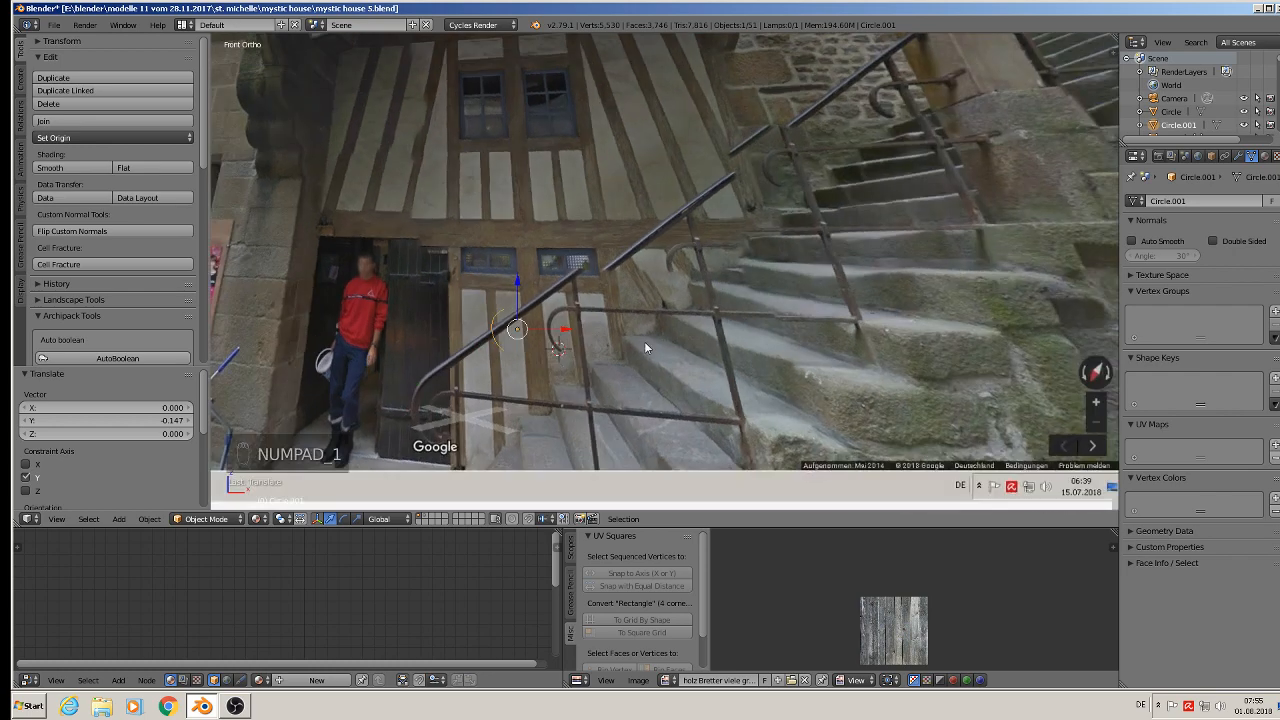
key(a)
key(a)
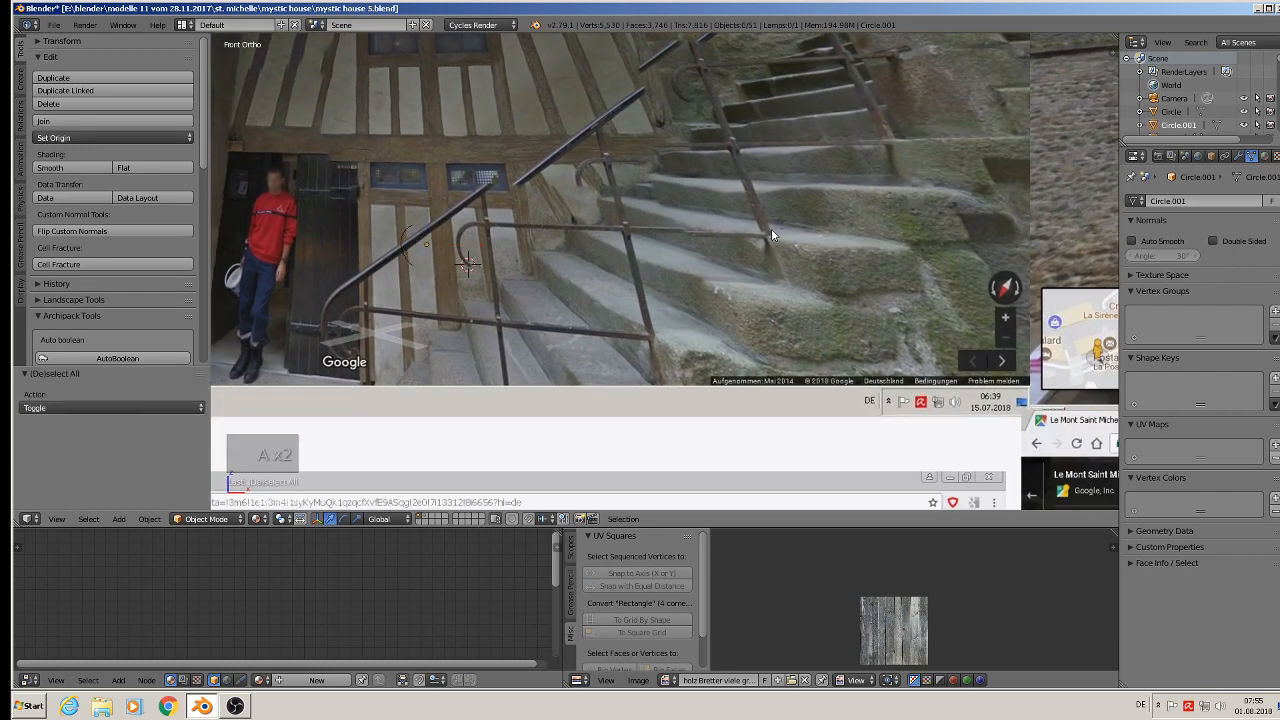
Place the 3D cursor near the railing's middle horizontal bar and add a mesh cube there.
click(531, 241)
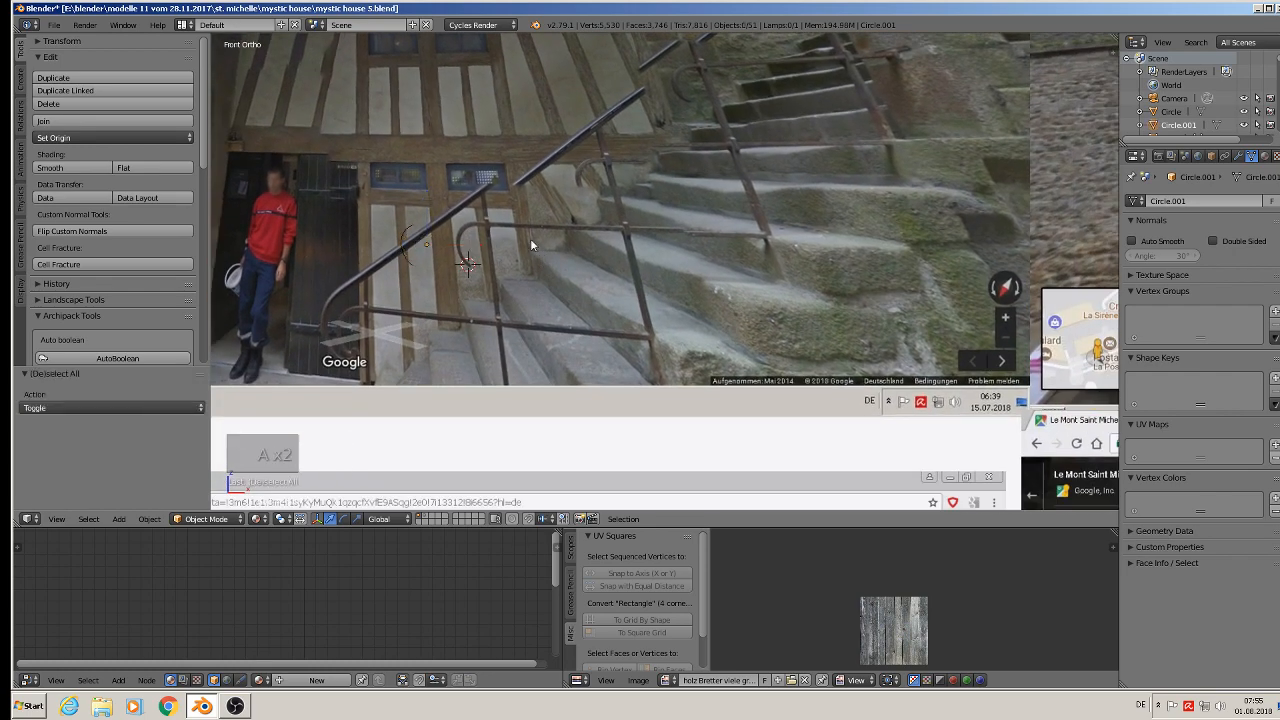
click(117, 522)
mouse_move(125, 505)
click(280, 200)
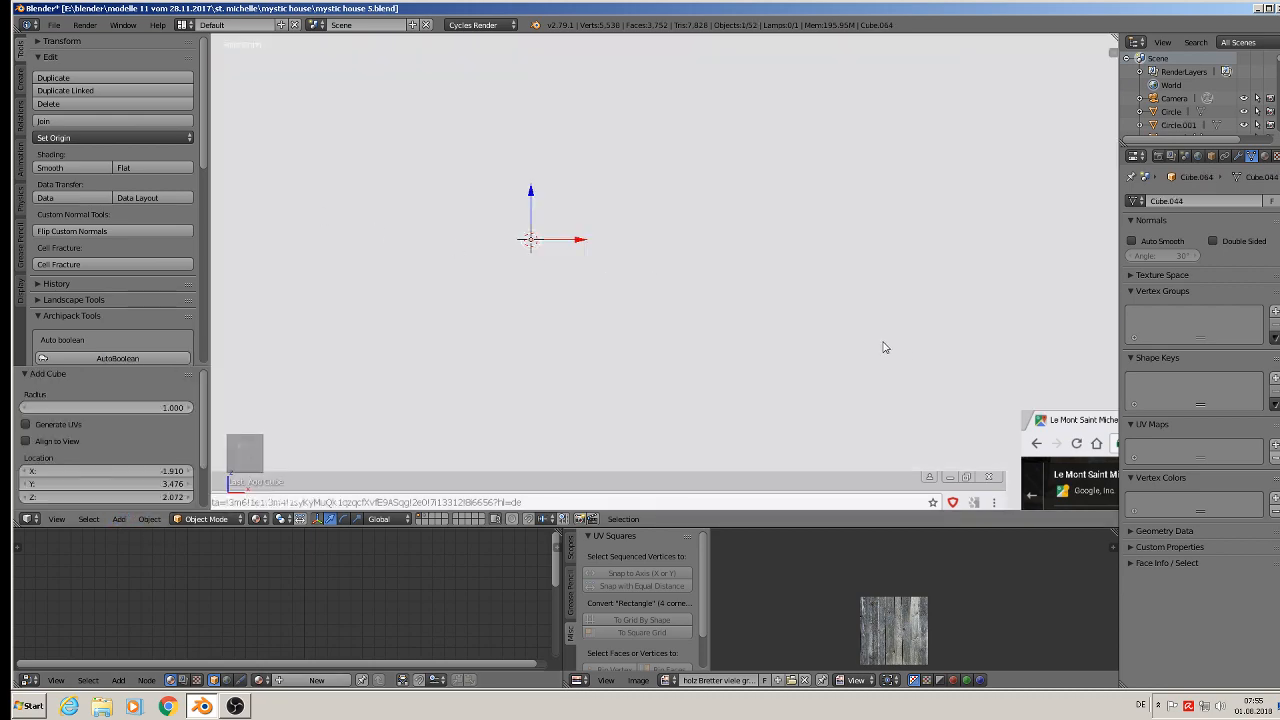
Scale the cube to about 0.004, raise it about 0.012 along Z onto the photographed middle bar, and scale it again by about 0.531.
key(s)
click(528, 240)
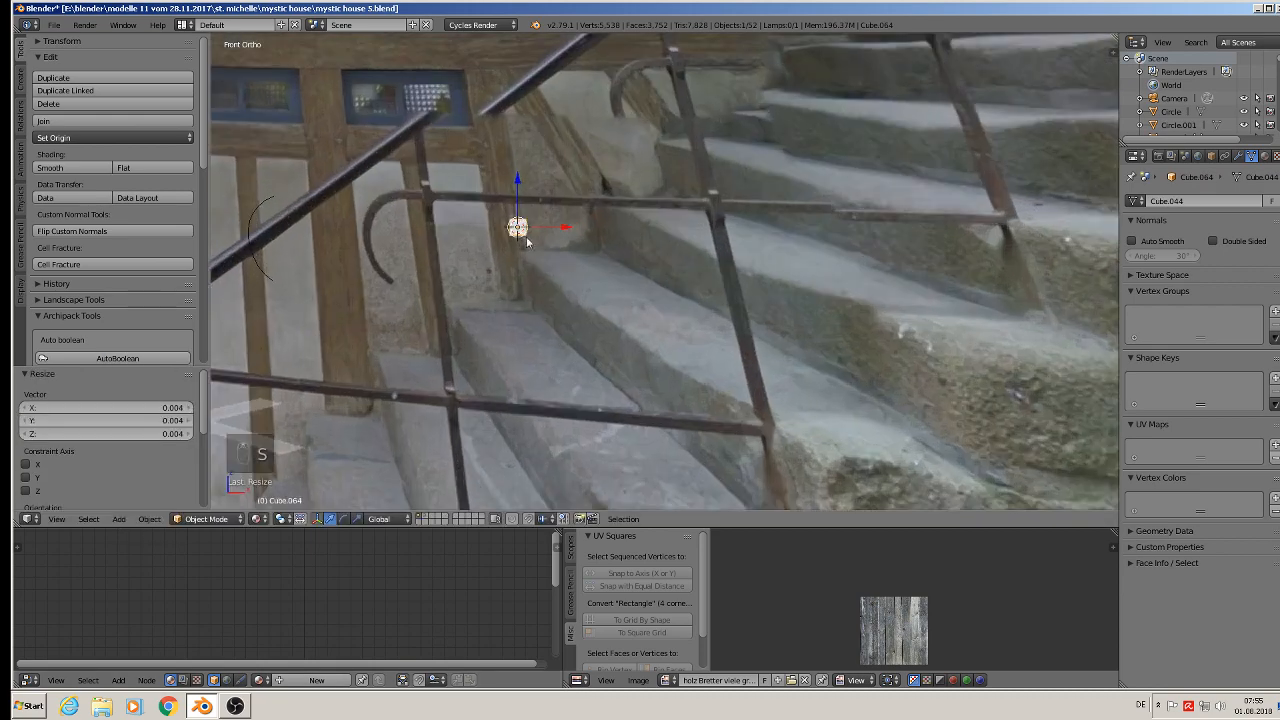
key(g)
key(z)
click(530, 190)
key(s)
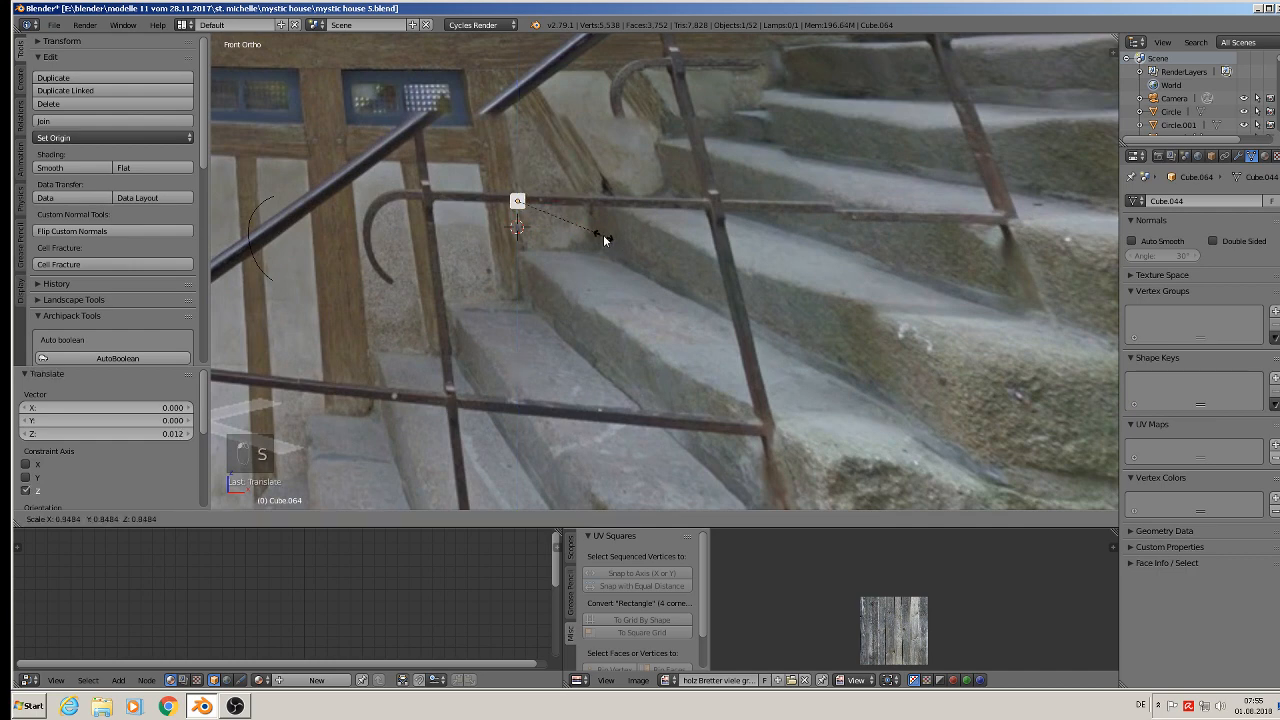
click(571, 228)
Move the small cube about -0.028 along X and stretch it along X by about 42.081 into a bar.
key(g)
key(x)
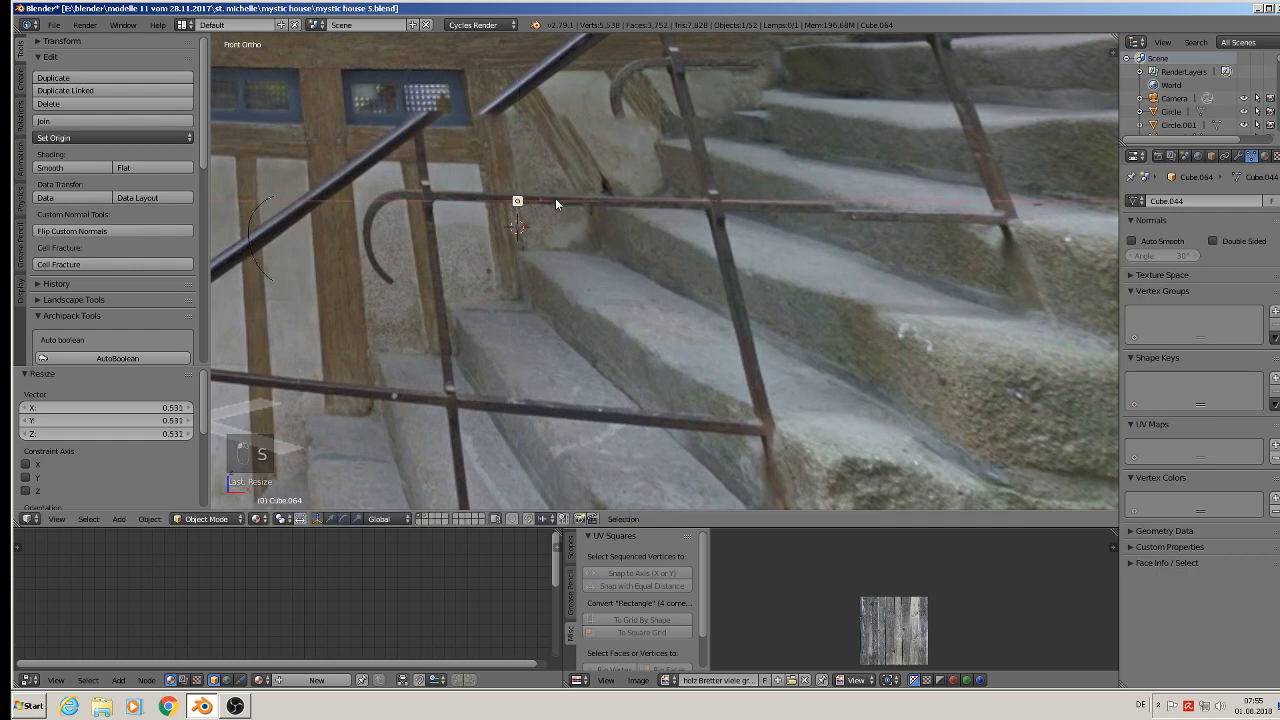
click(494, 200)
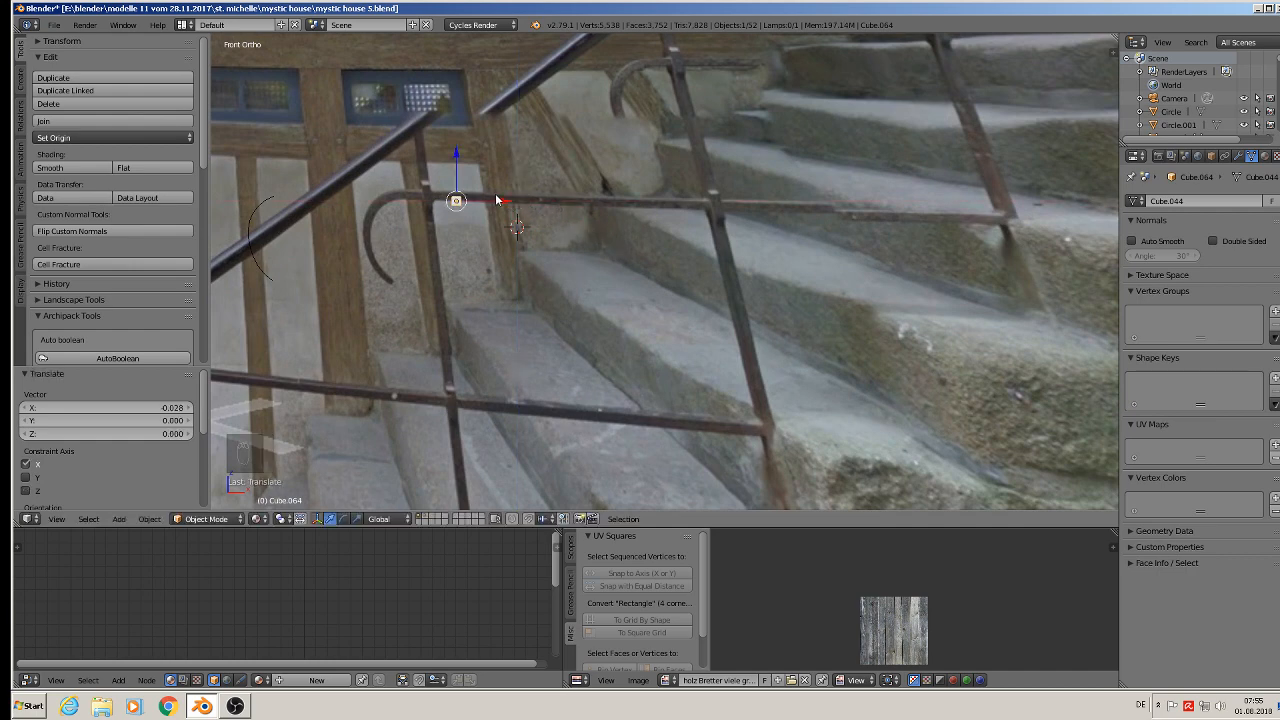
key(s)
key(x)
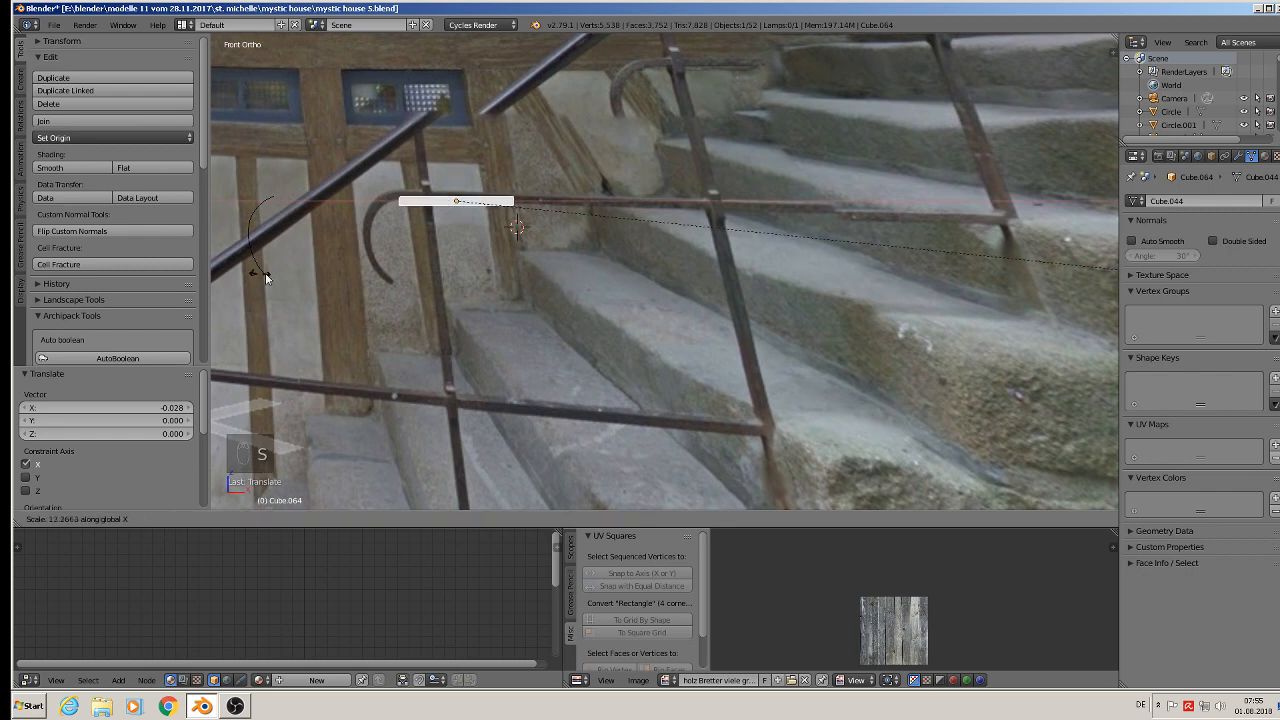
click(886, 380)
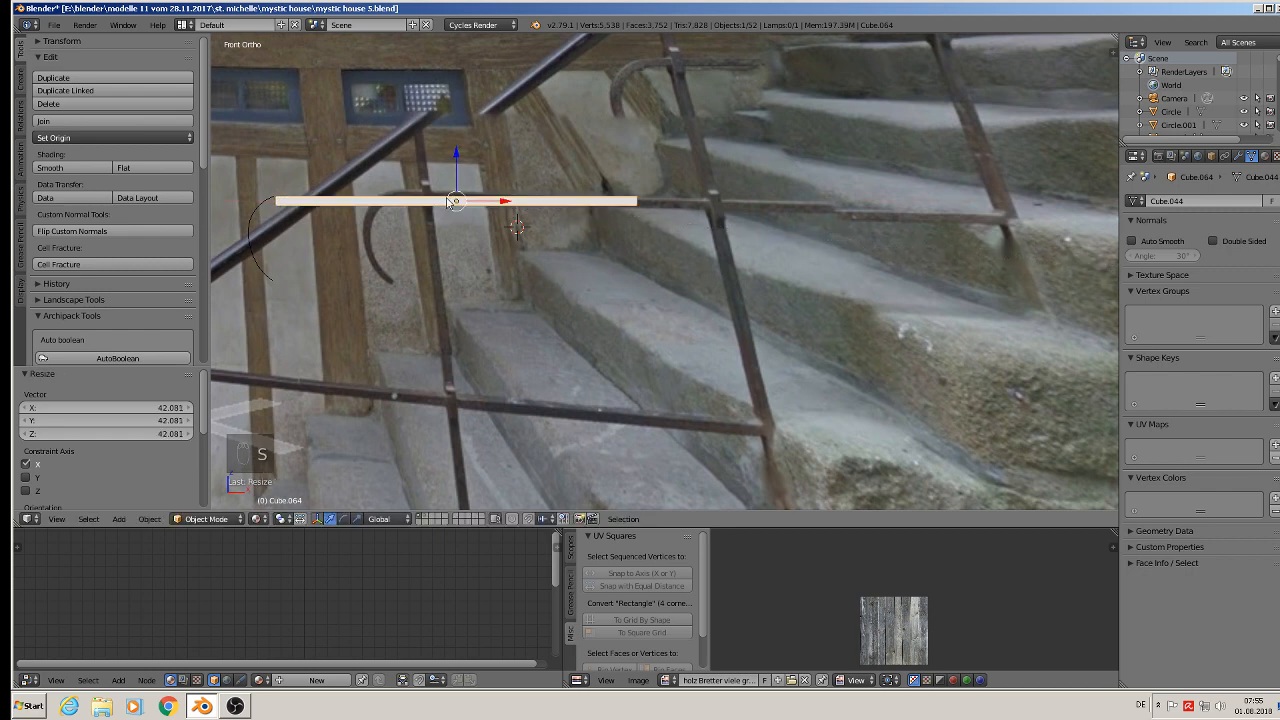
Shift the bar about 0.127 along X, thin it with a uniform scale of 0.750, and stretch it along X by about 2.517.
key(g)
key(x)
click(808, 216)
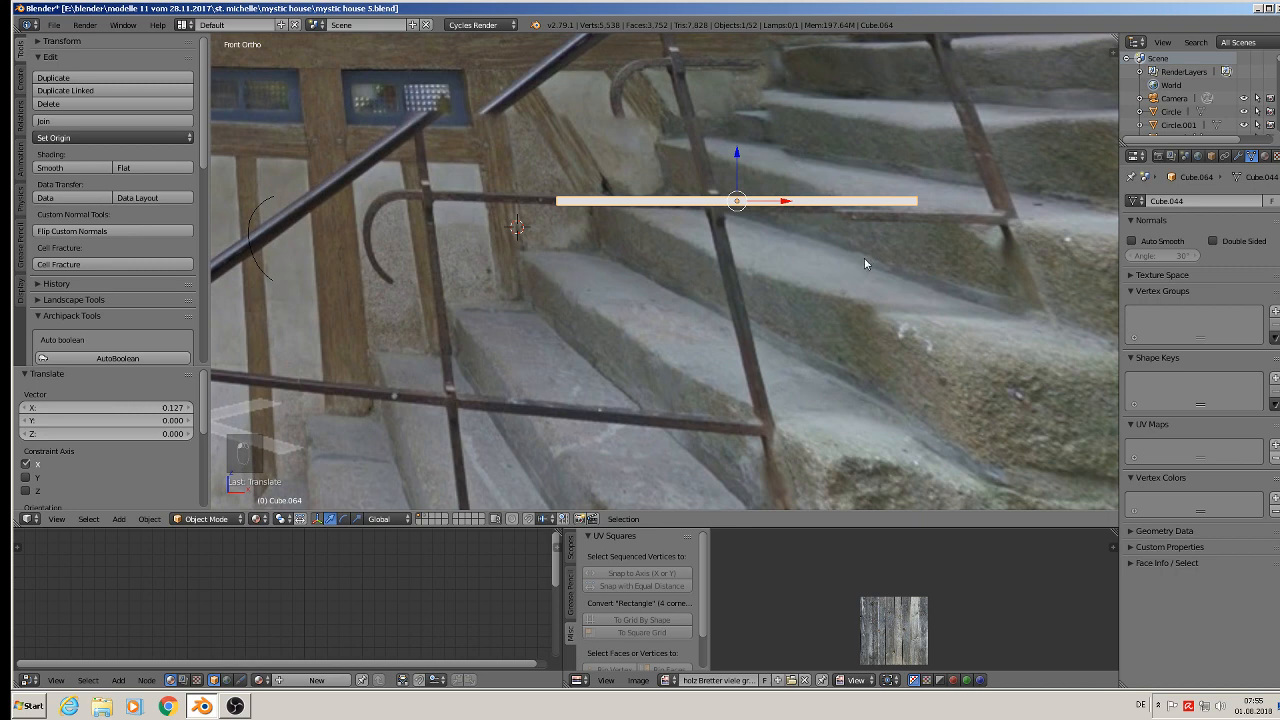
key(s)
click(830, 255)
key(s)
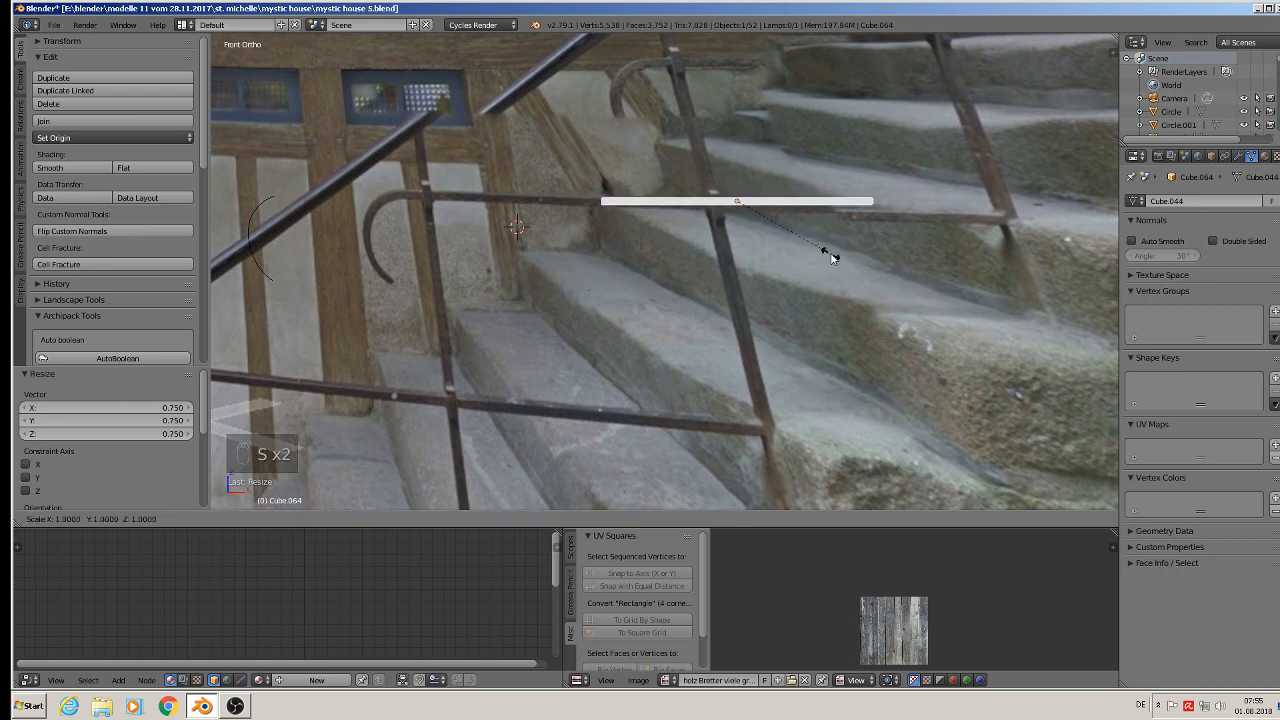
key(x)
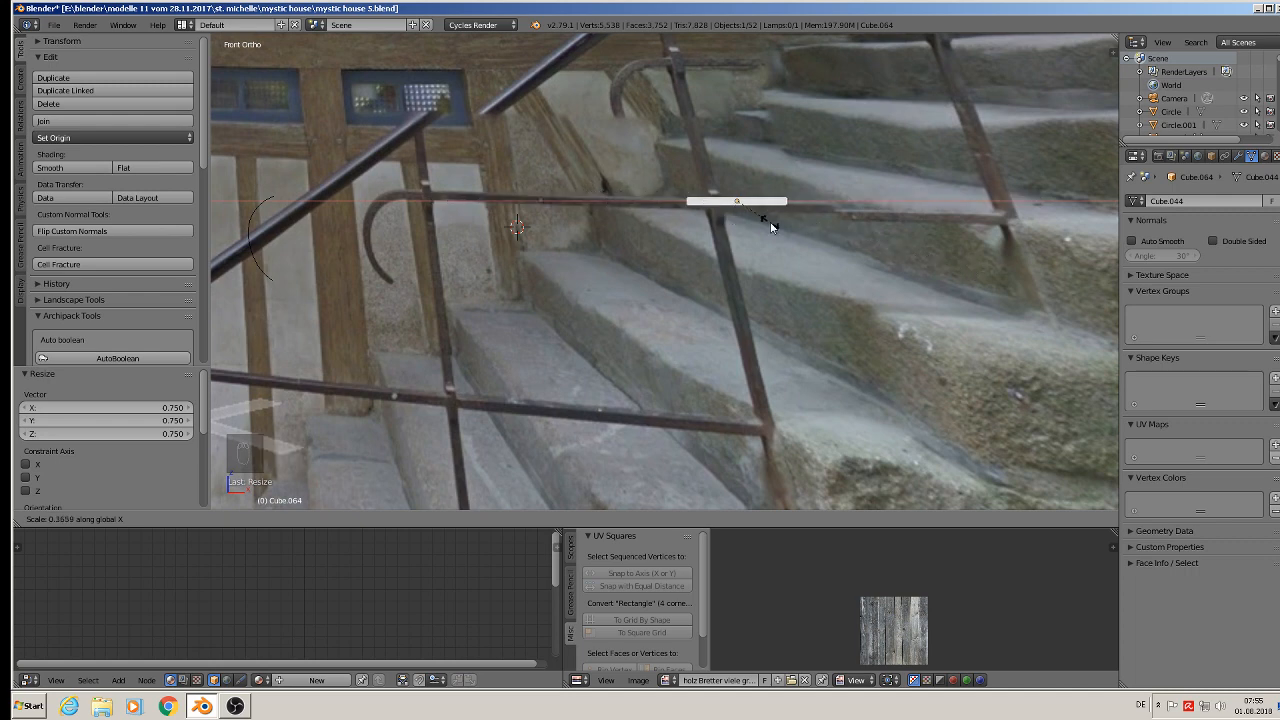
click(996, 276)
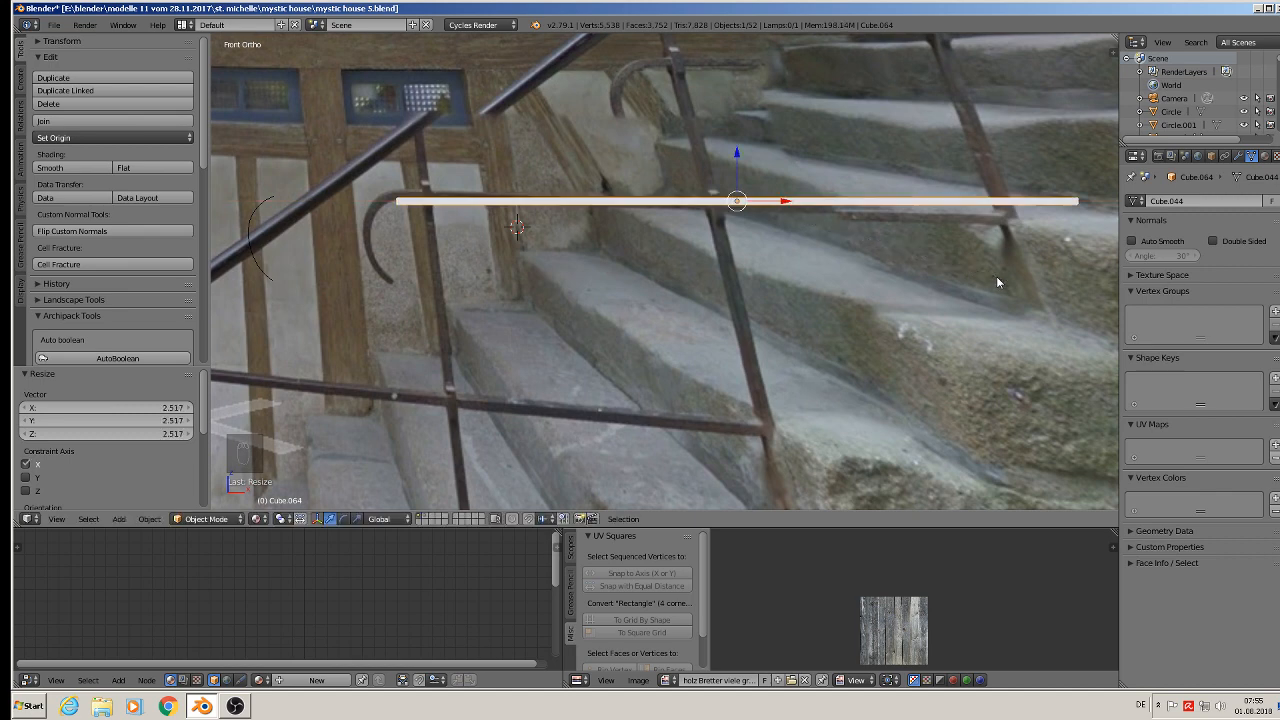
In Edit Mode, add one loop cut across the bar and slide it toward the end near the photographed curl.
scroll(453, 210, up, 2)
scroll(453, 211, down, 2)
key(Tab)
key(ctrl+r)
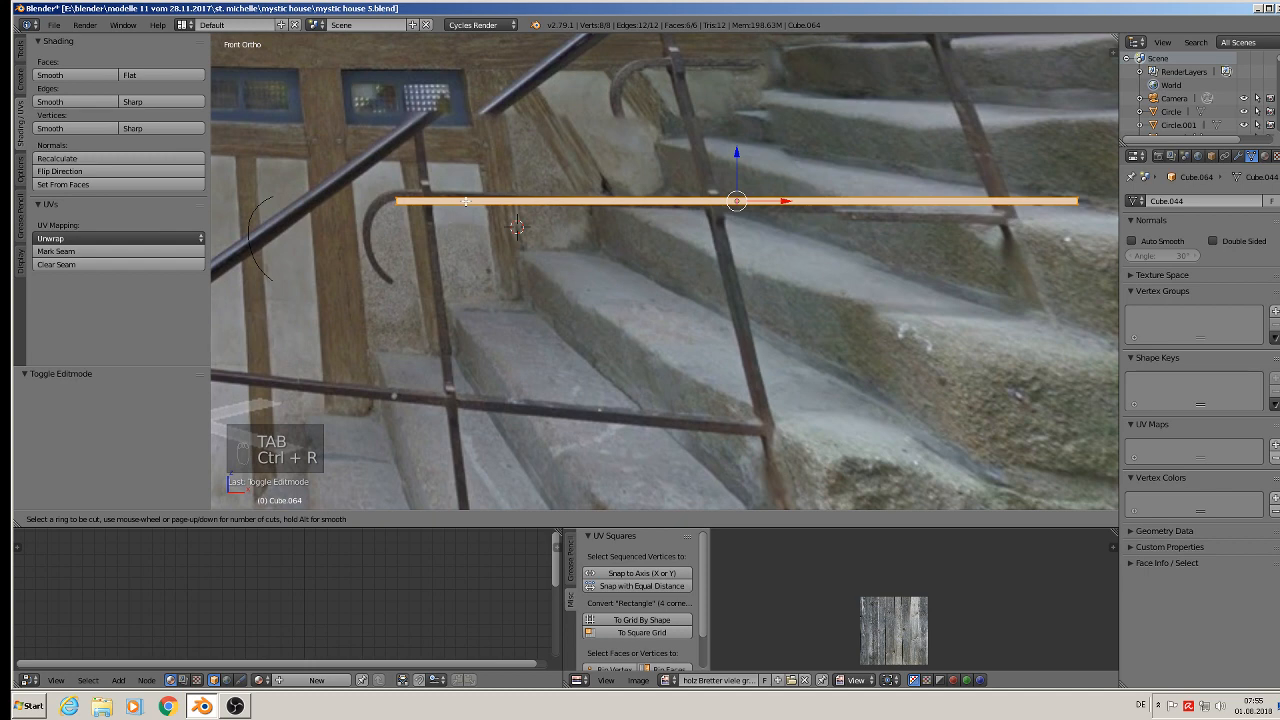
click(466, 201)
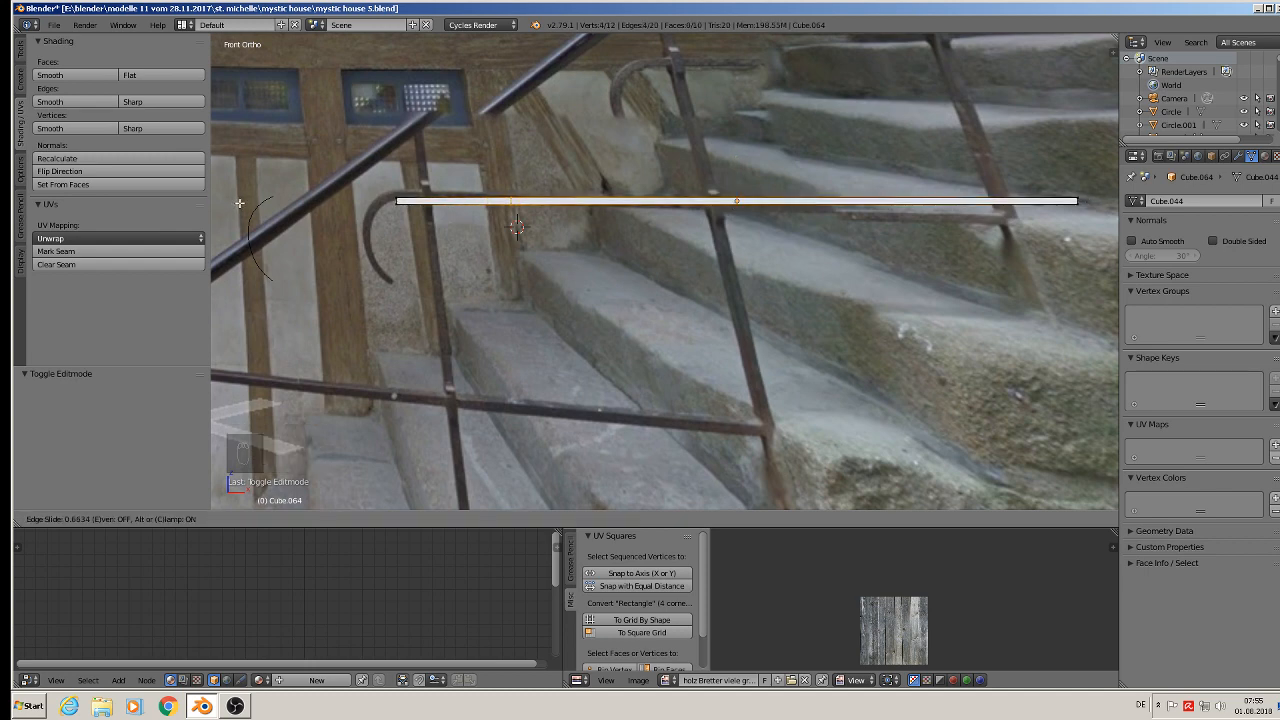
click(239, 203)
scroll(290, 195, up, 4)
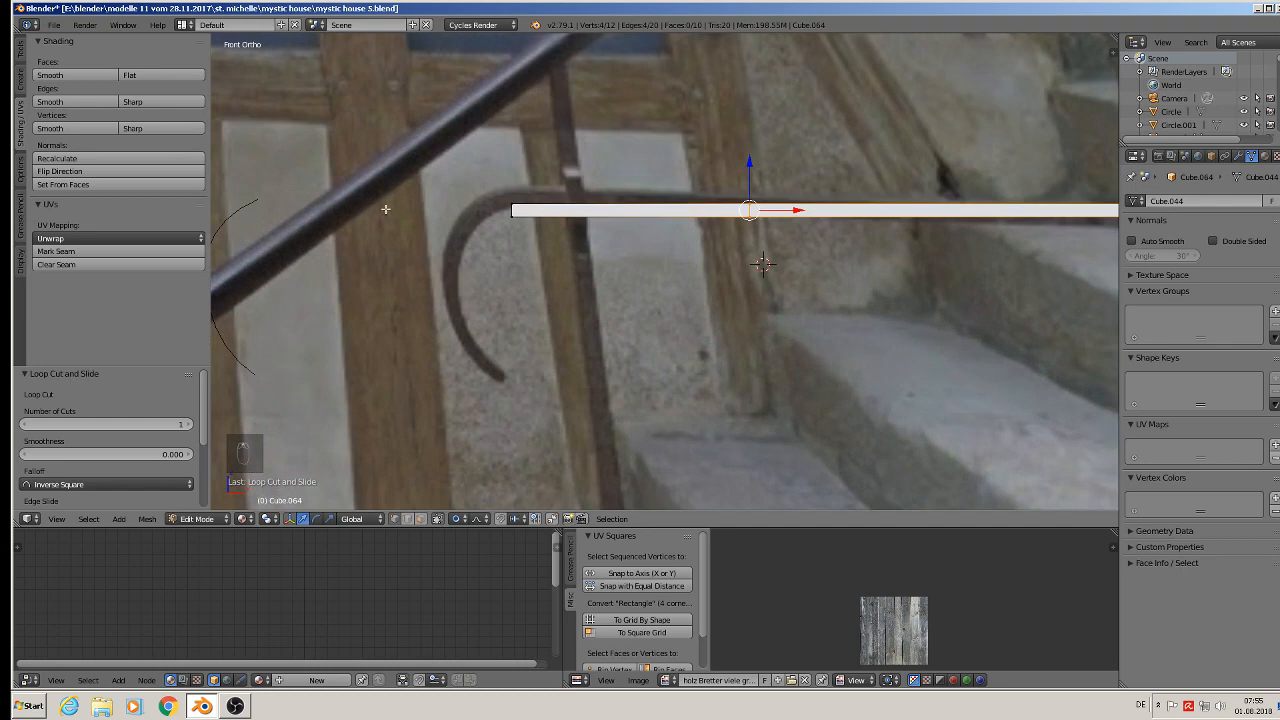
Select the edge at the bar's end near the photographed curl and turn off proportional editing.
alt+right_click(512, 210)
key(s)
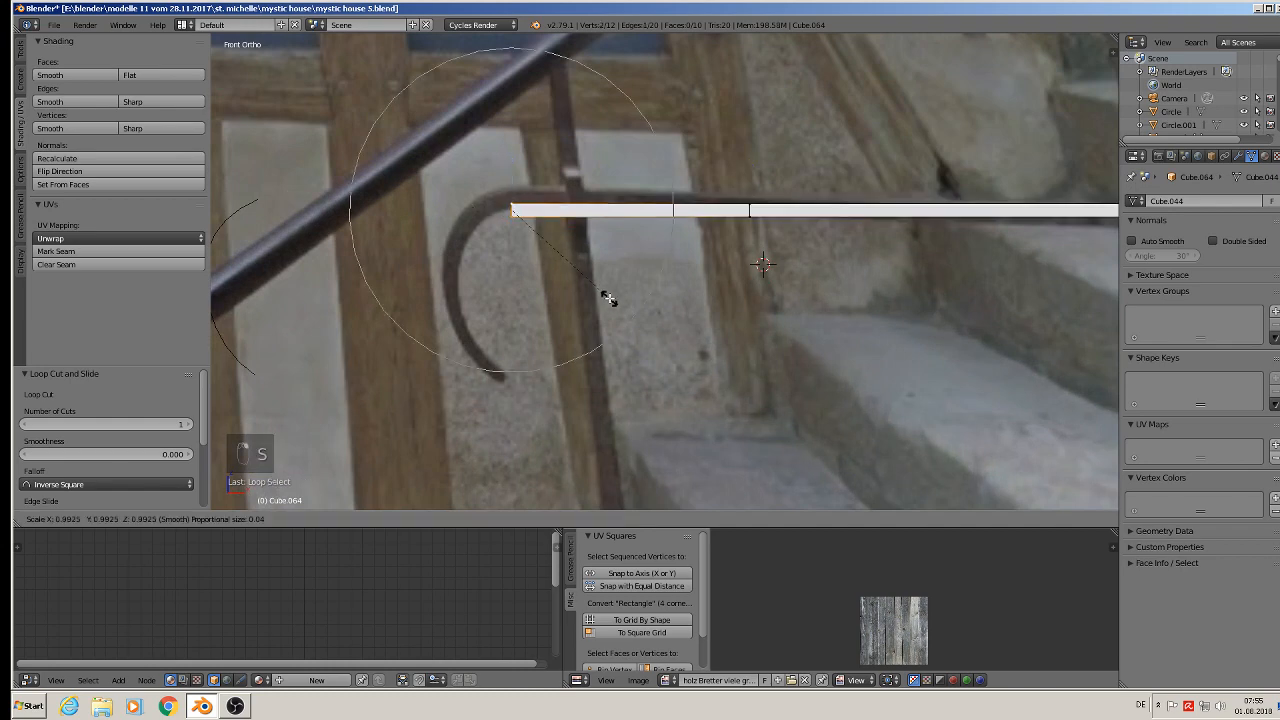
right_click(595, 300)
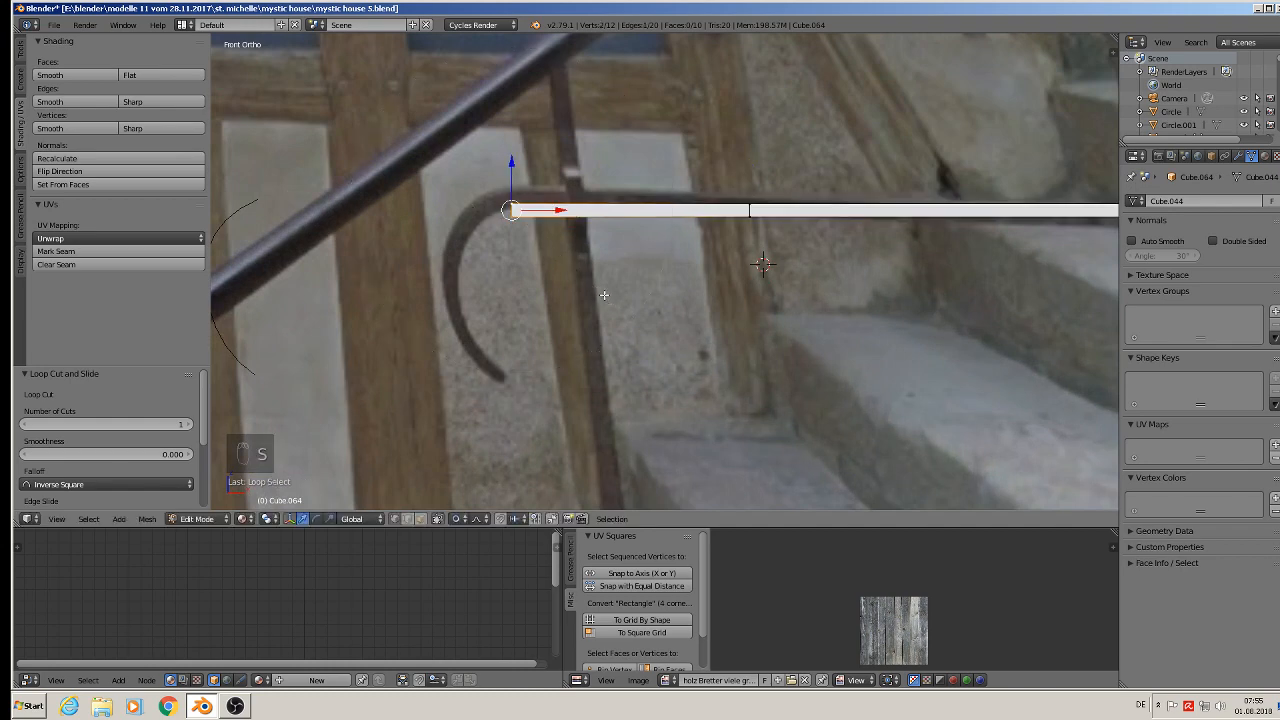
click(462, 518)
click(476, 502)
Try to taper the bar by scaling only the selected end edge to about 0.114.
key(s)
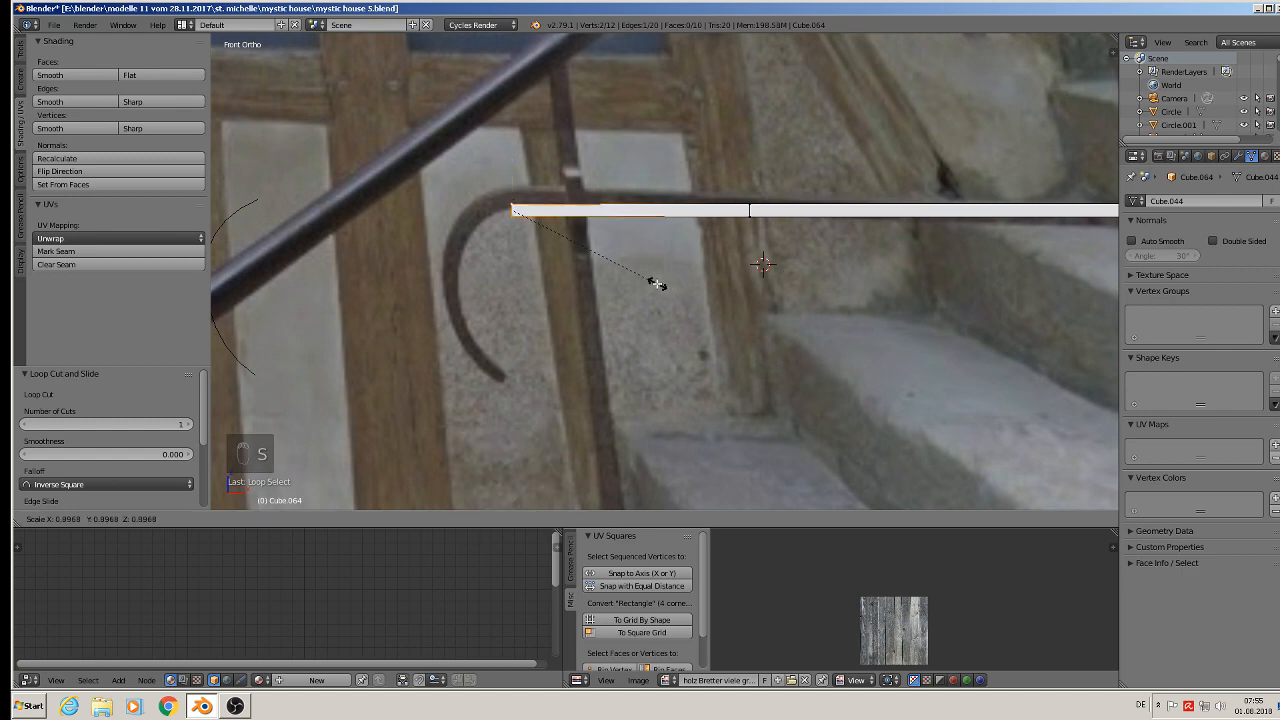
click(503, 231)
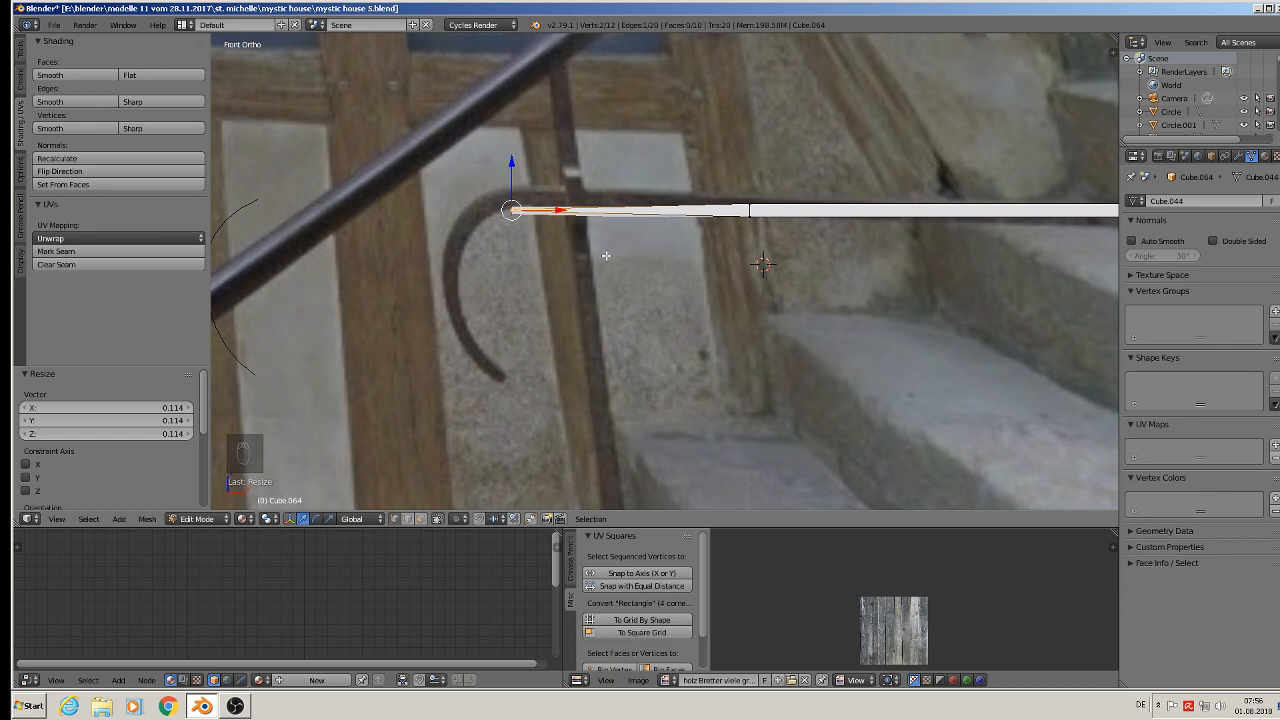
key(ctrl+z)
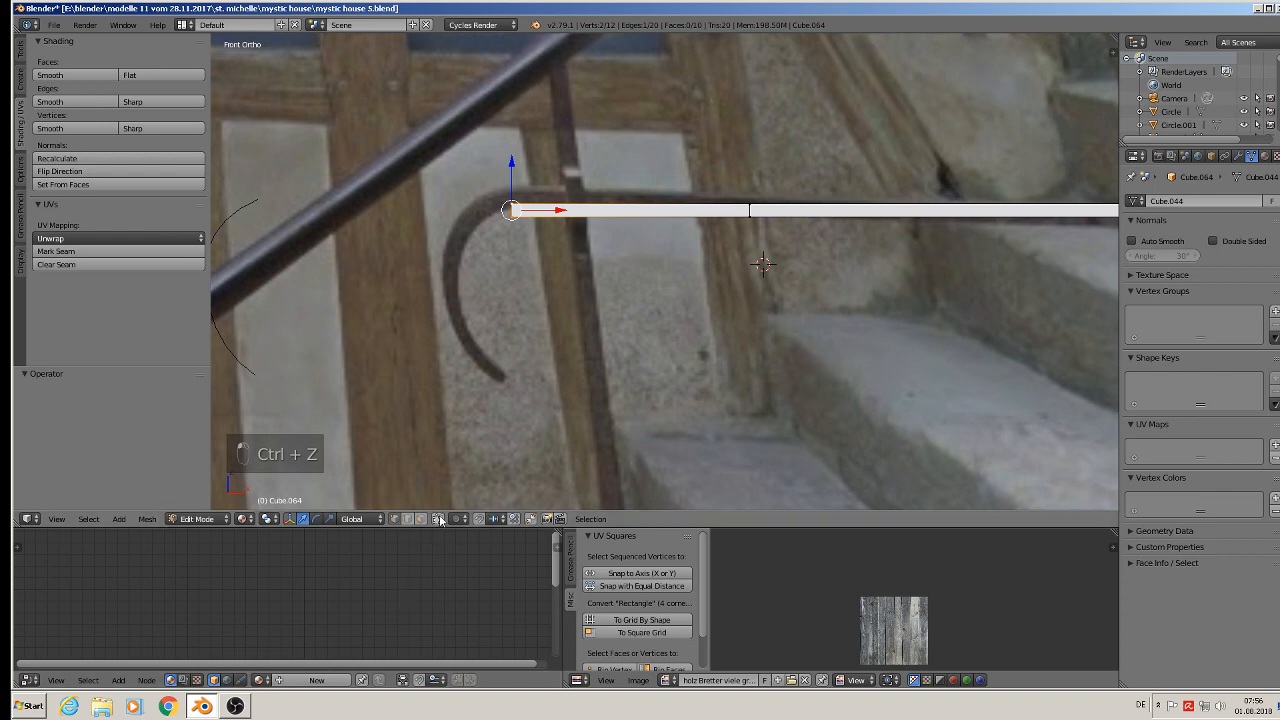
Circle-select all four vertices at the bar's curl end, including the hidden ones, and scale them to about 0.399 for a taper.
key(a)
key(c)
click(511, 198)
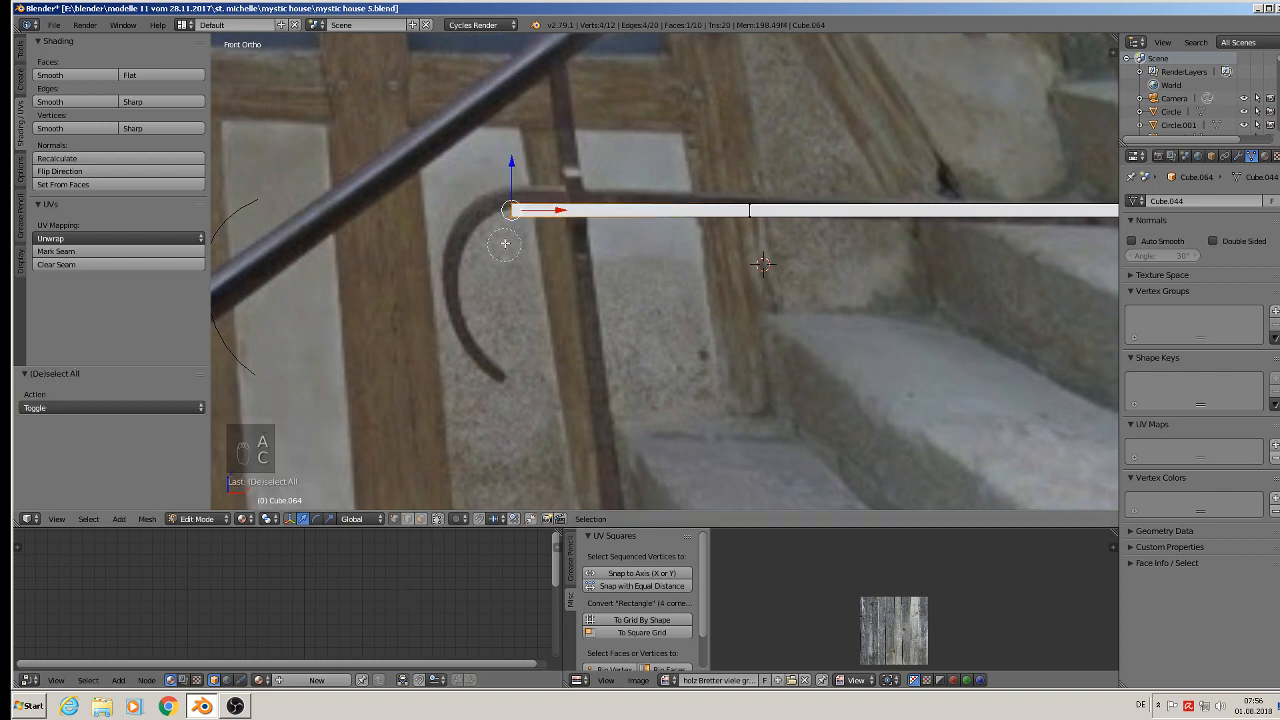
right_click(510, 242)
key(s)
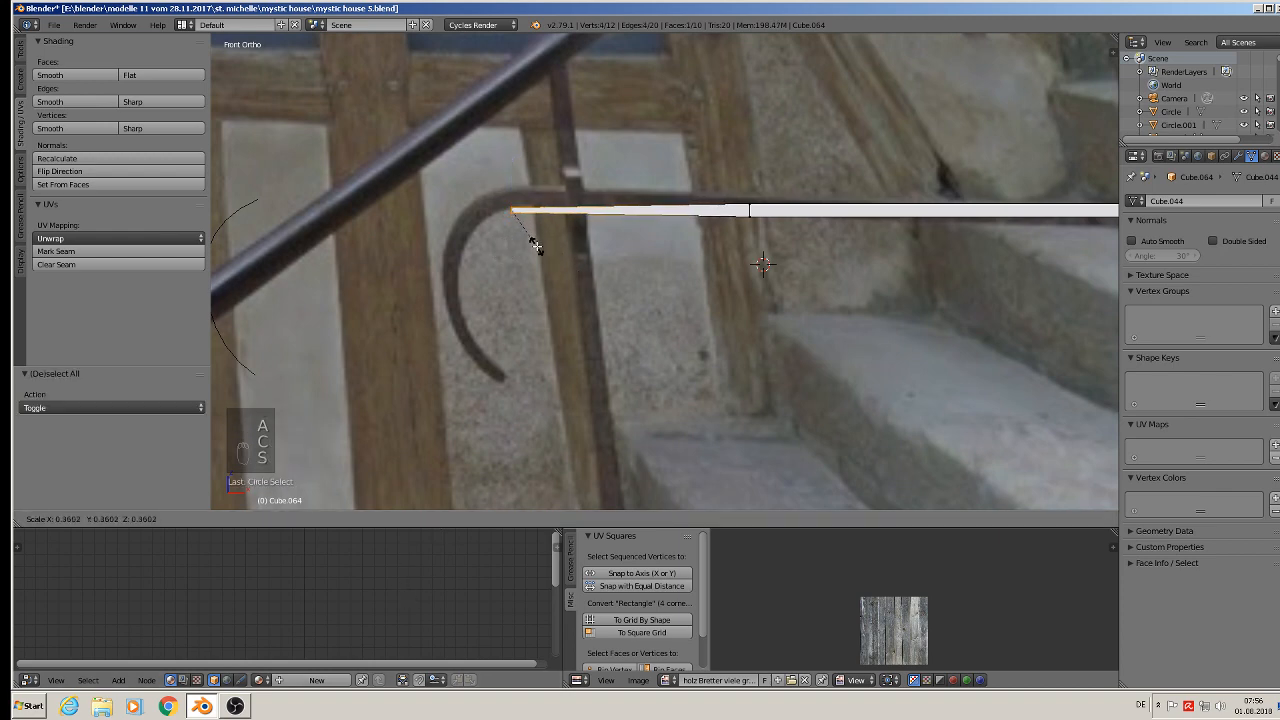
click(541, 247)
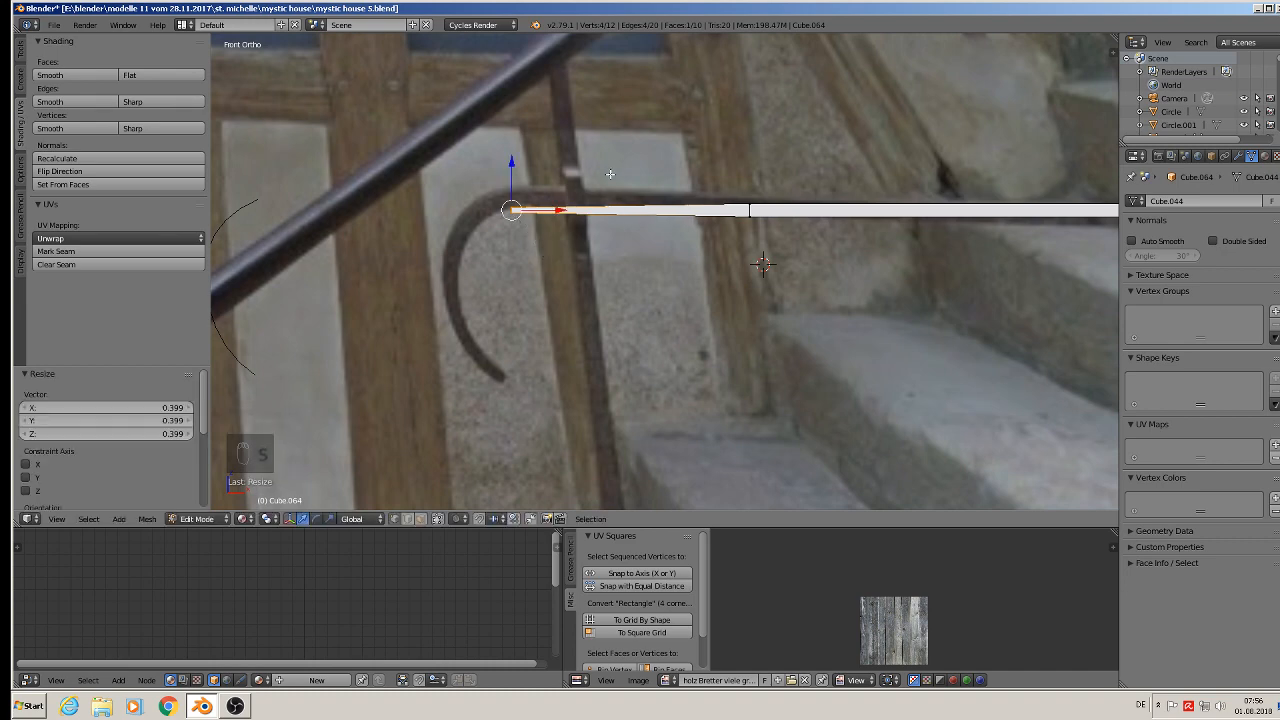
Add eight loop cuts to the bar's tapered section, shift them slightly along its length, and return to Object Mode.
key(ctrl+r)
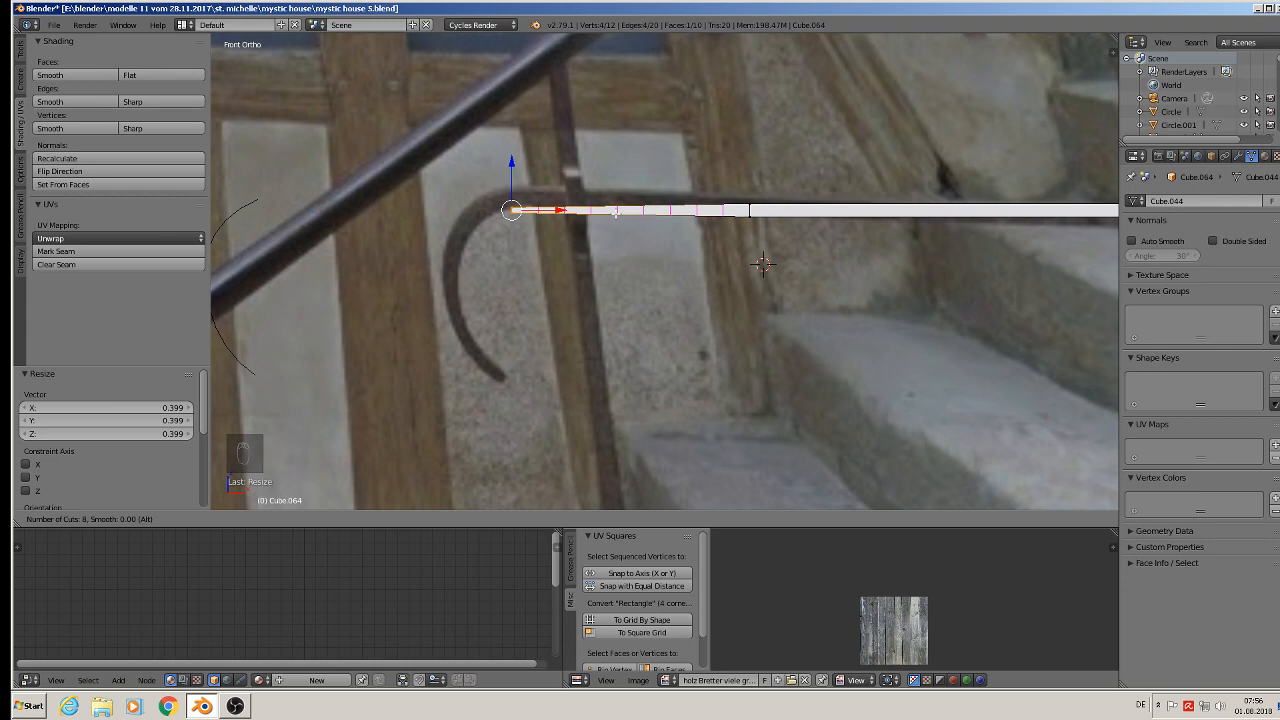
click(616, 212)
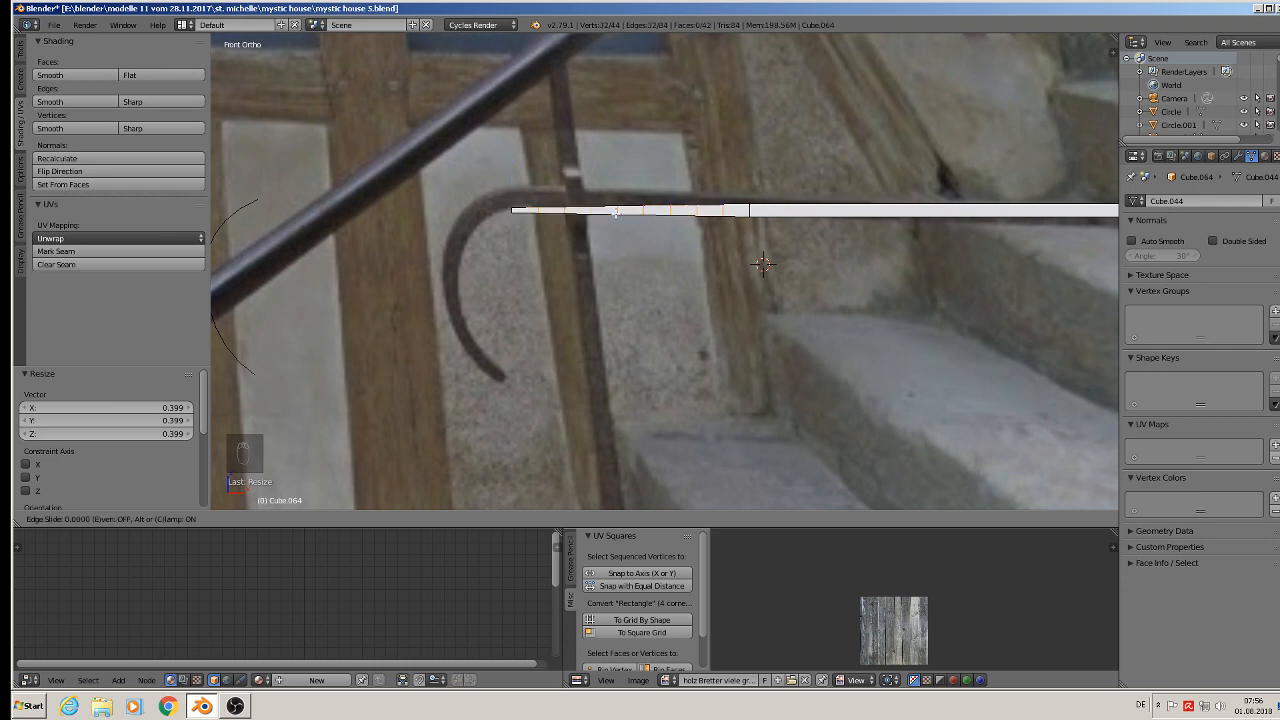
click(665, 276)
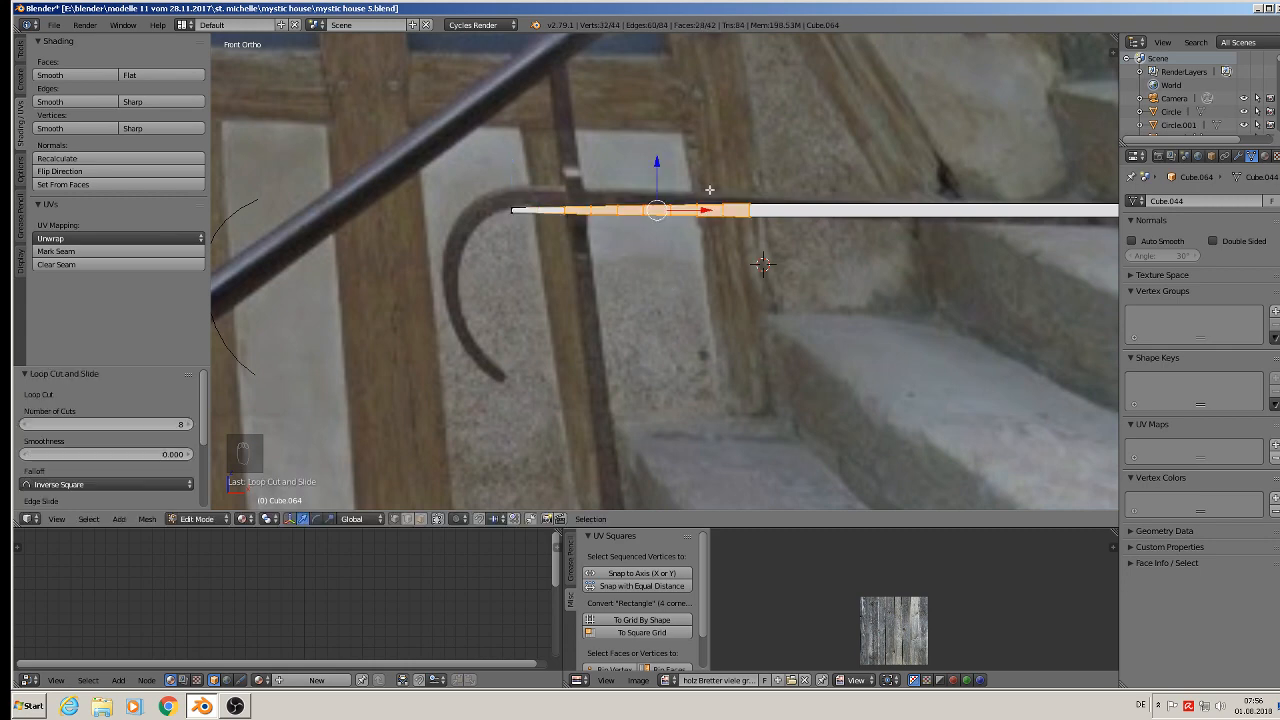
drag(707, 210, 689, 210)
scroll(743, 308, down, 3)
key(Tab)
scroll(743, 308, down, 3)
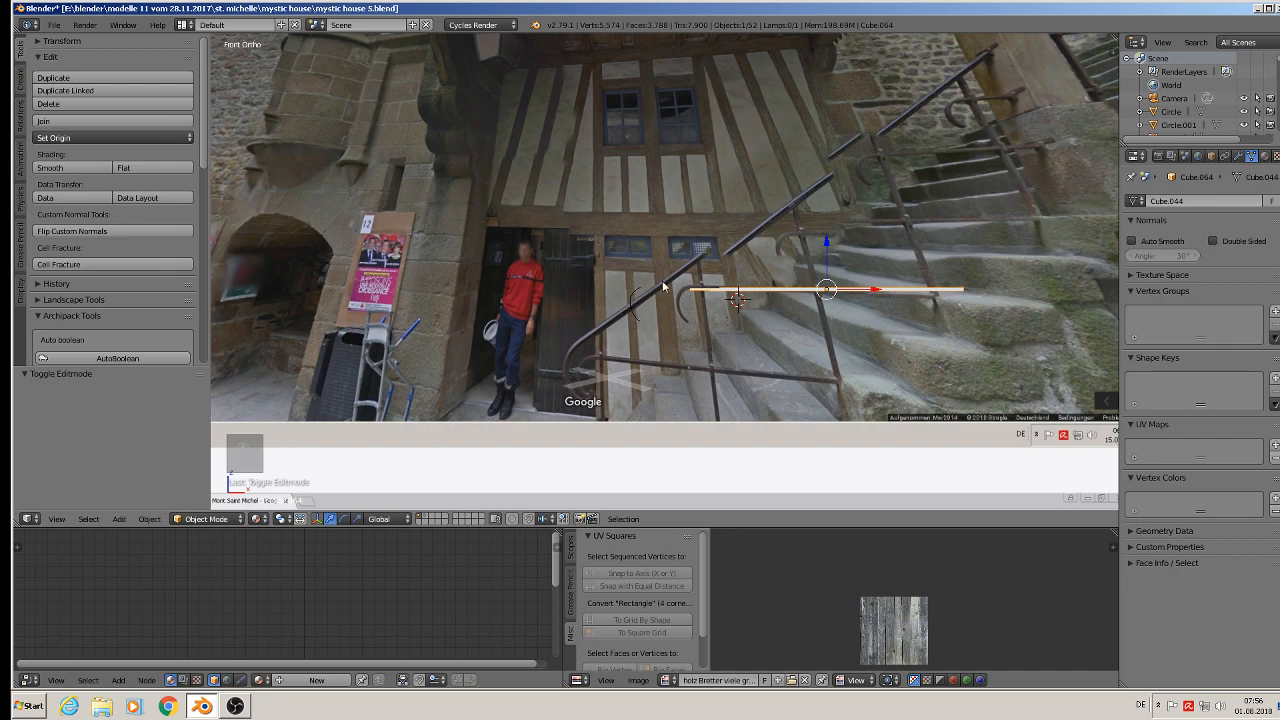
Move the bar in the negative X direction toward the arc and raise it about 0.006 along Z.
scroll(725, 292, up, 1)
scroll(725, 292, up, 2)
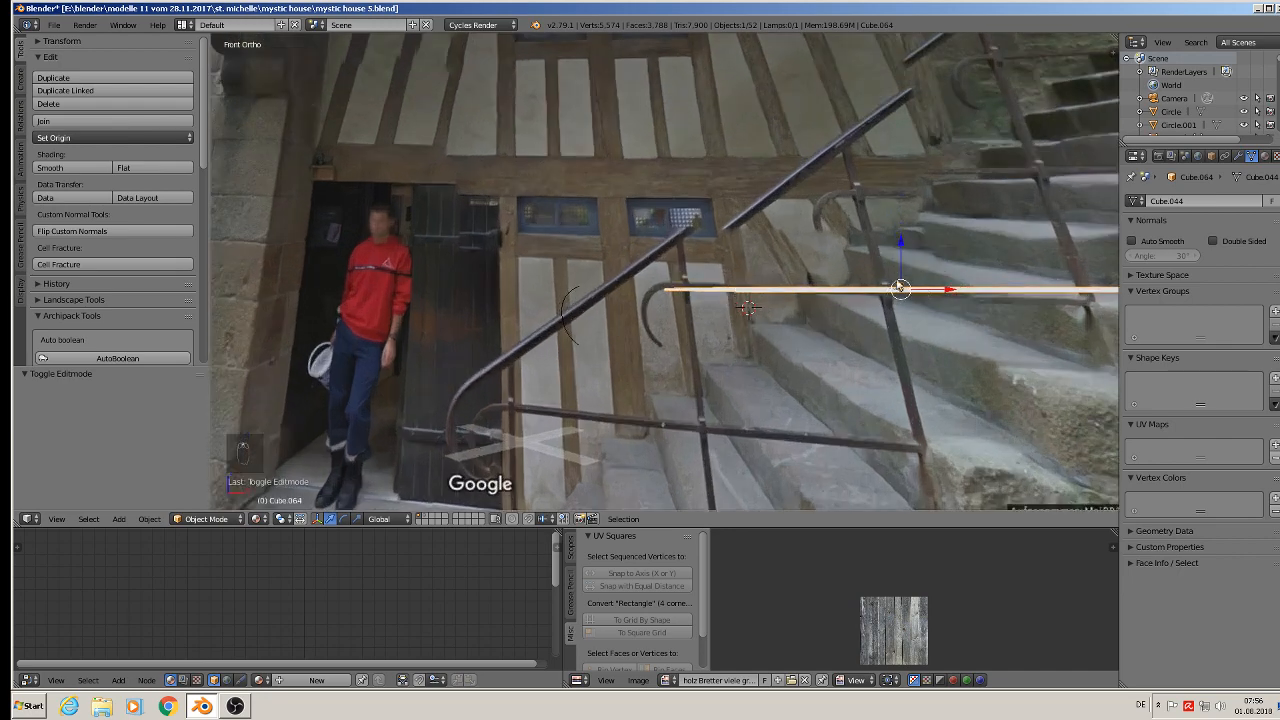
drag(931, 291, 827, 244)
Select the bar and the arc together and try to parent the bar to the arc.
right_click(563, 320)
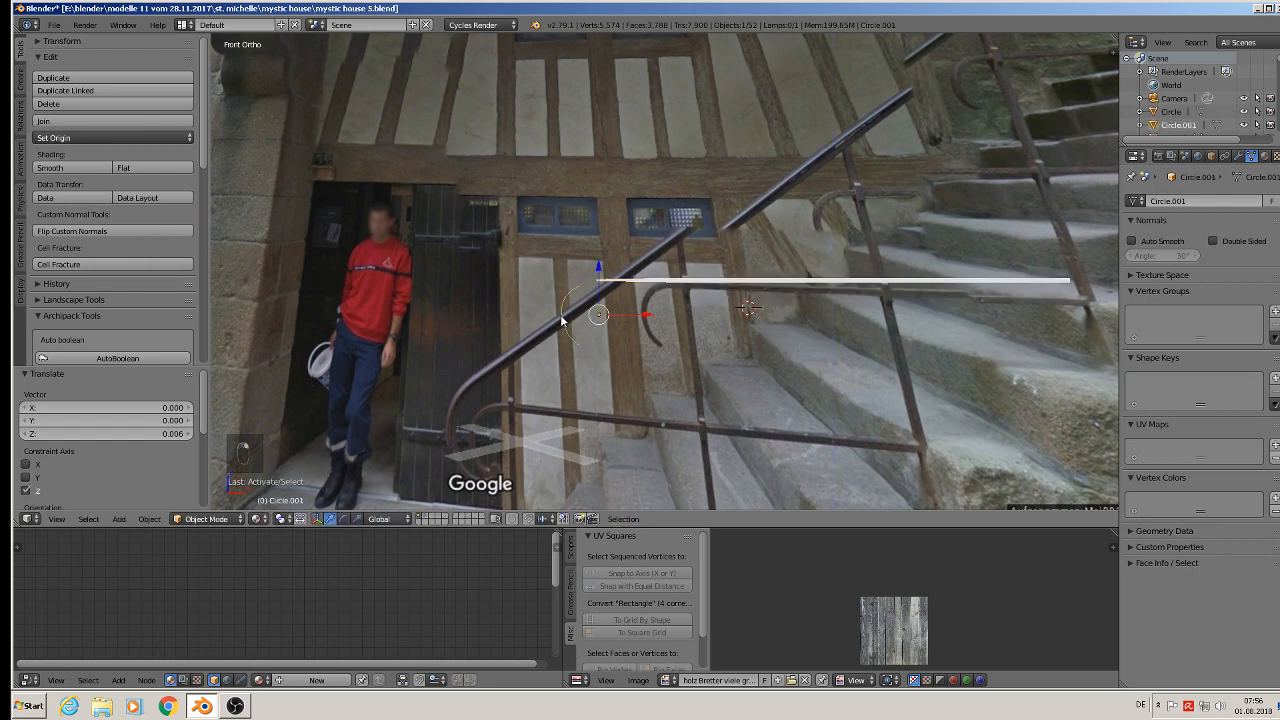
right_click(679, 279)
right_click(679, 283)
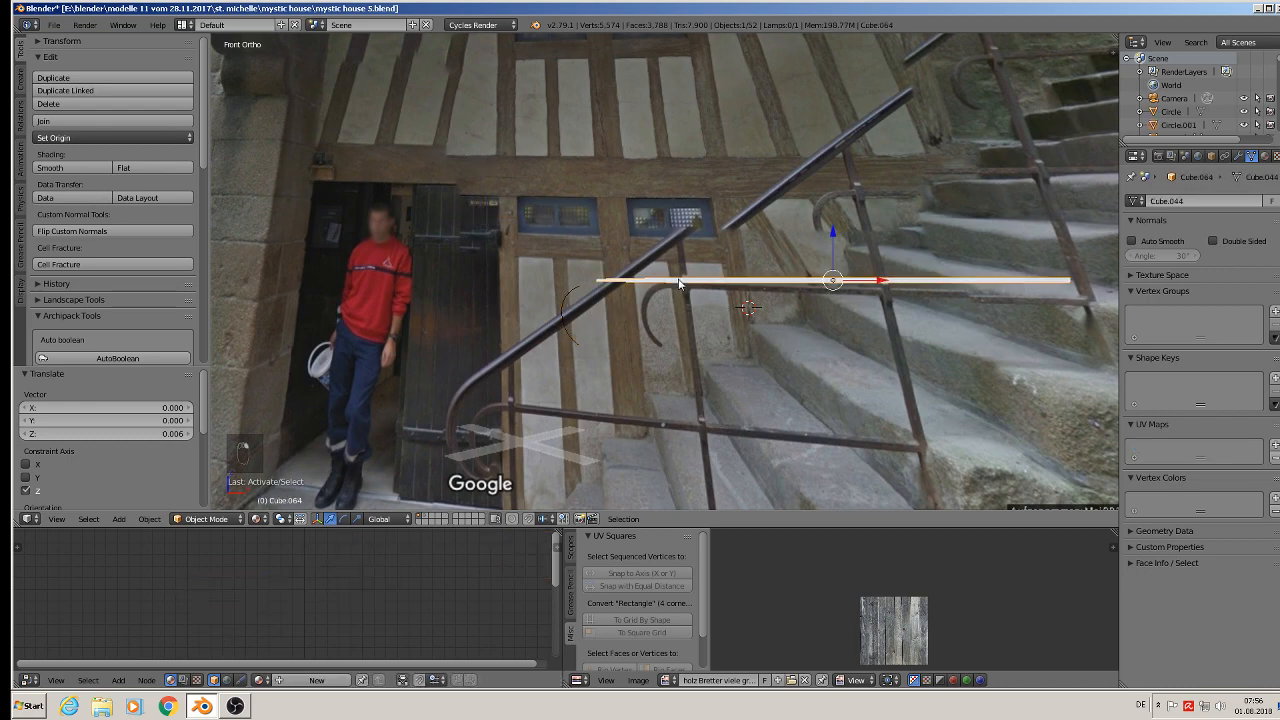
scroll(578, 303, up, 3)
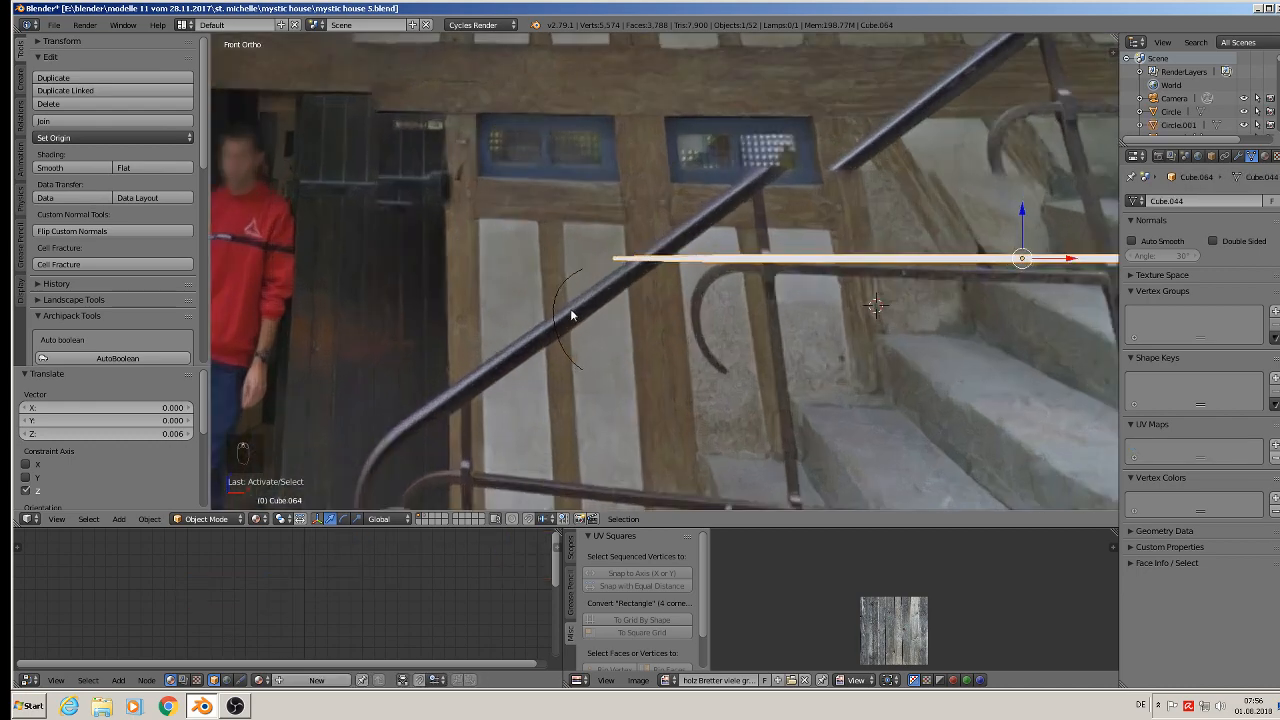
right_click(564, 286)
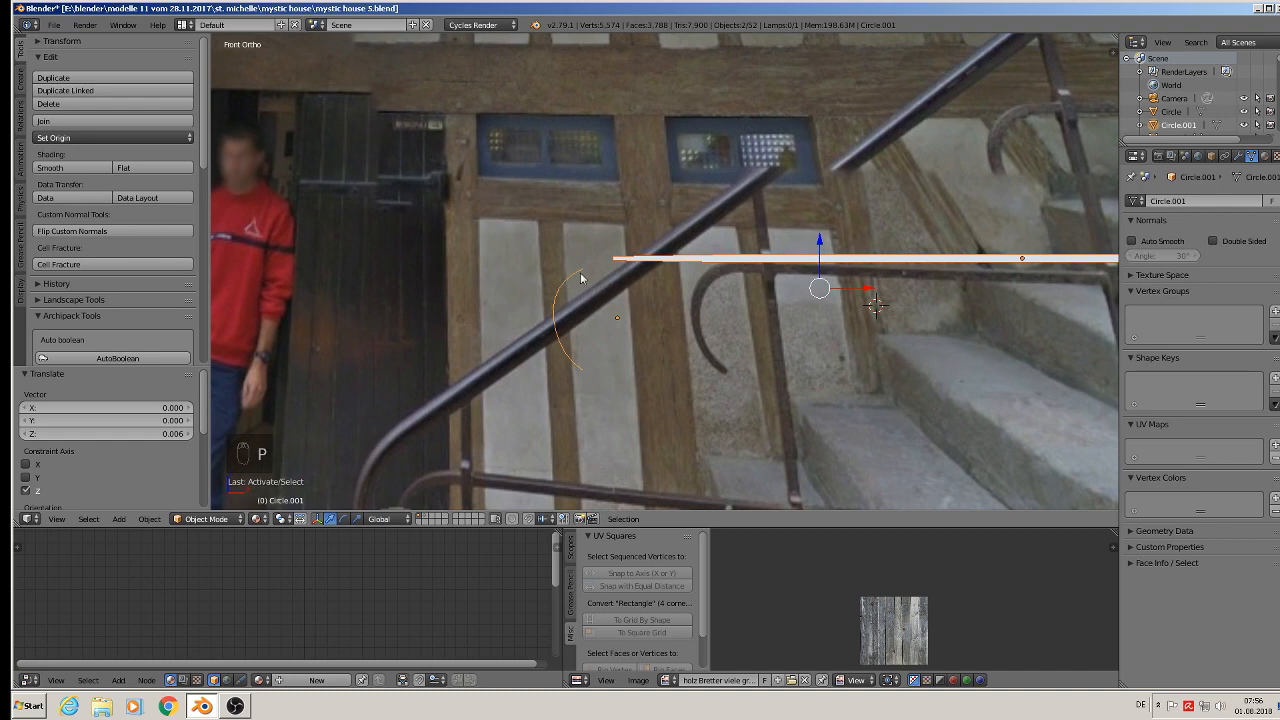
key(p)
key(p)
key(ctrl+p)
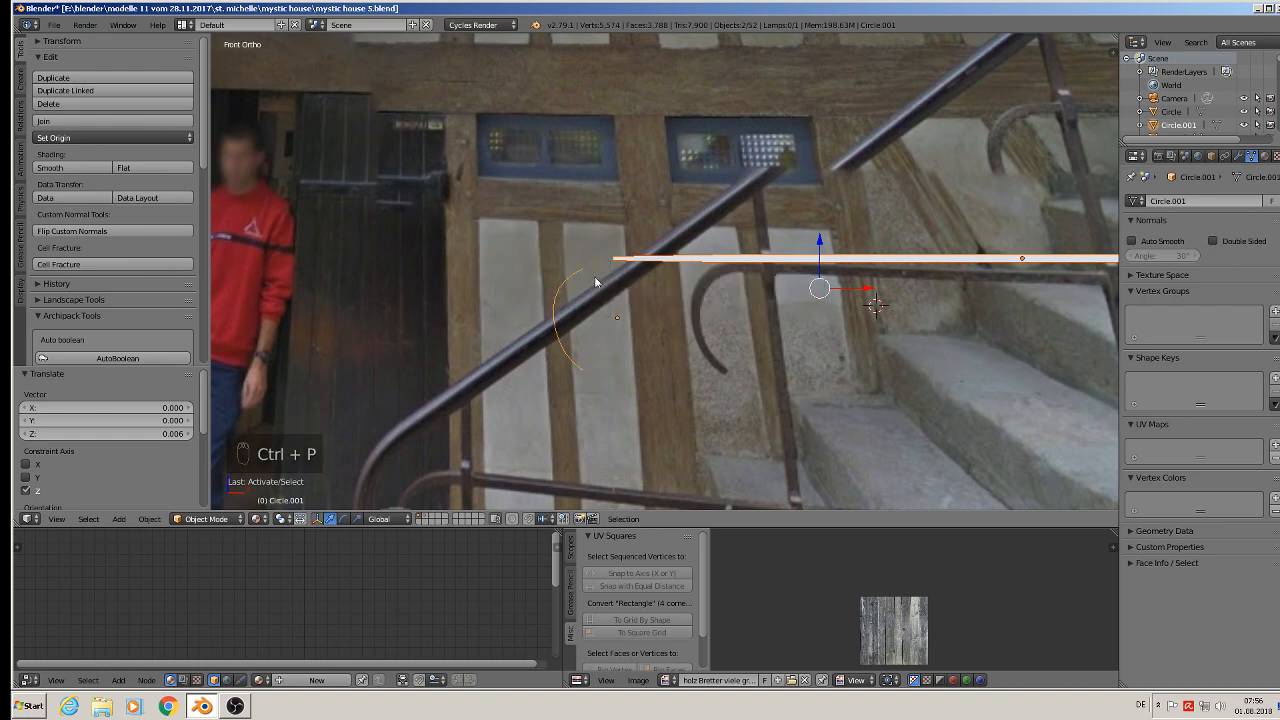
Add a Curve modifier to the tapered bar and select the arc.
right_click(656, 260)
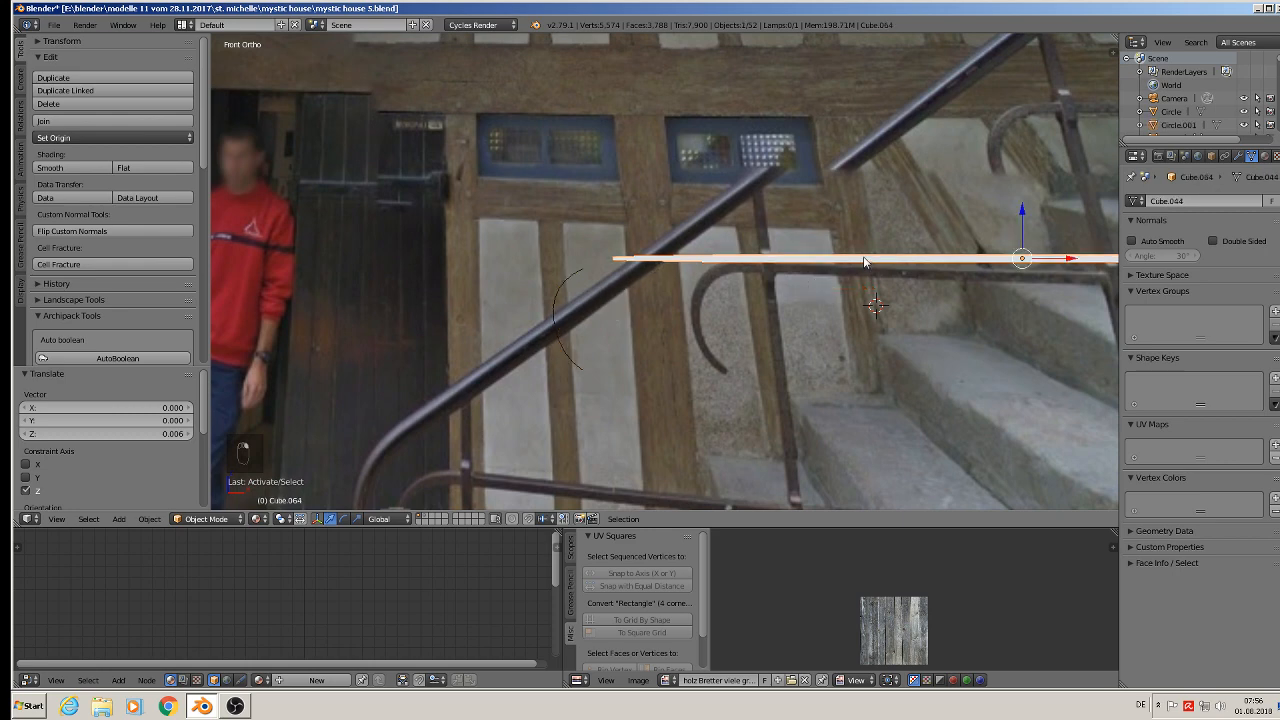
click(1237, 157)
click(1170, 201)
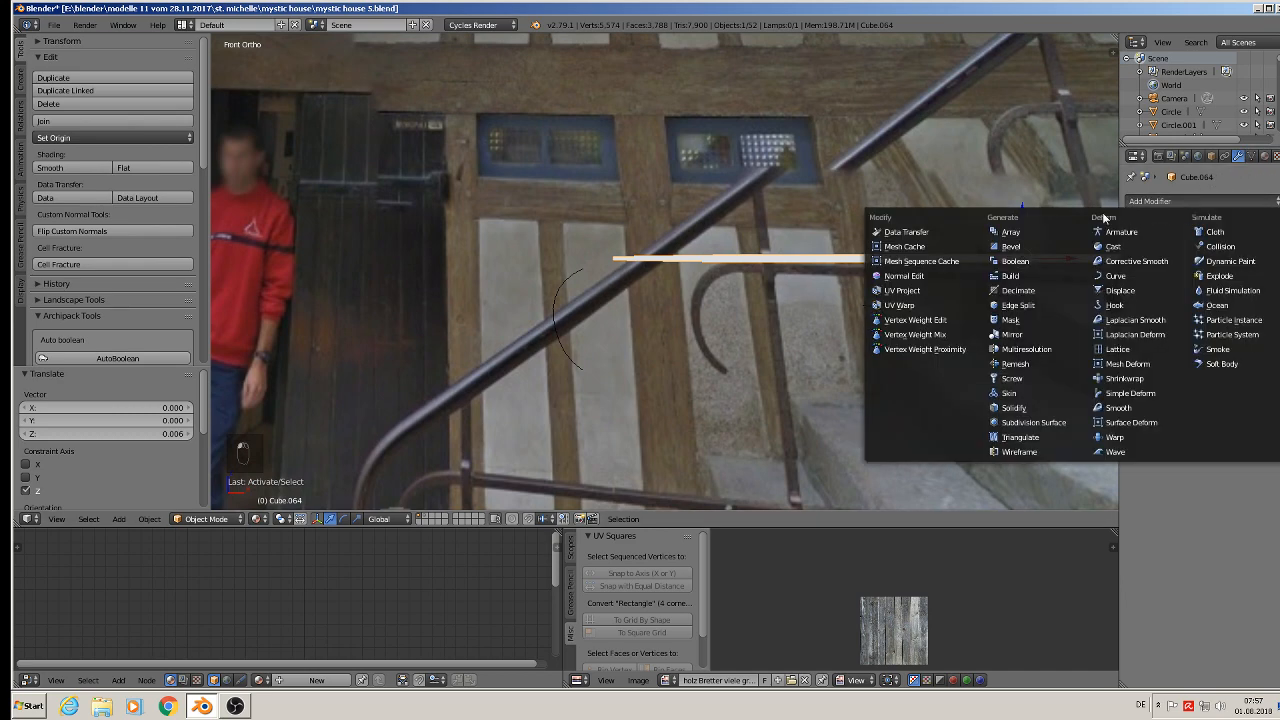
click(1128, 276)
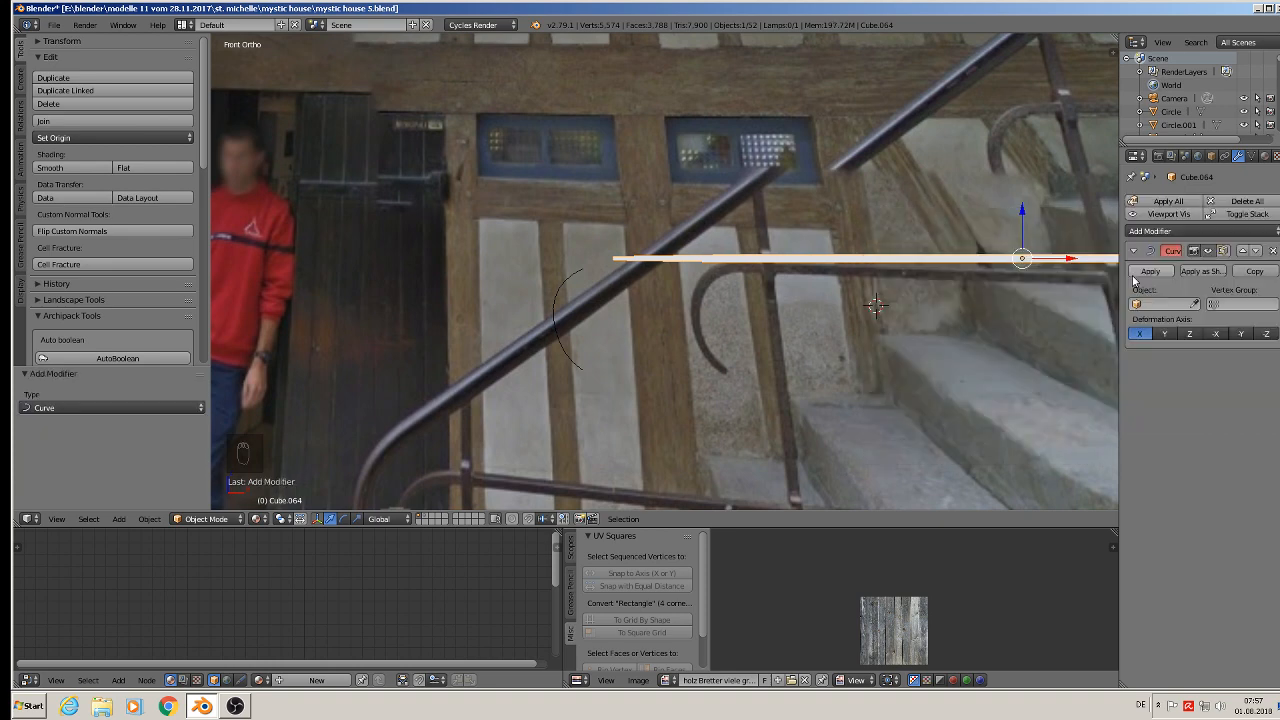
right_click(556, 331)
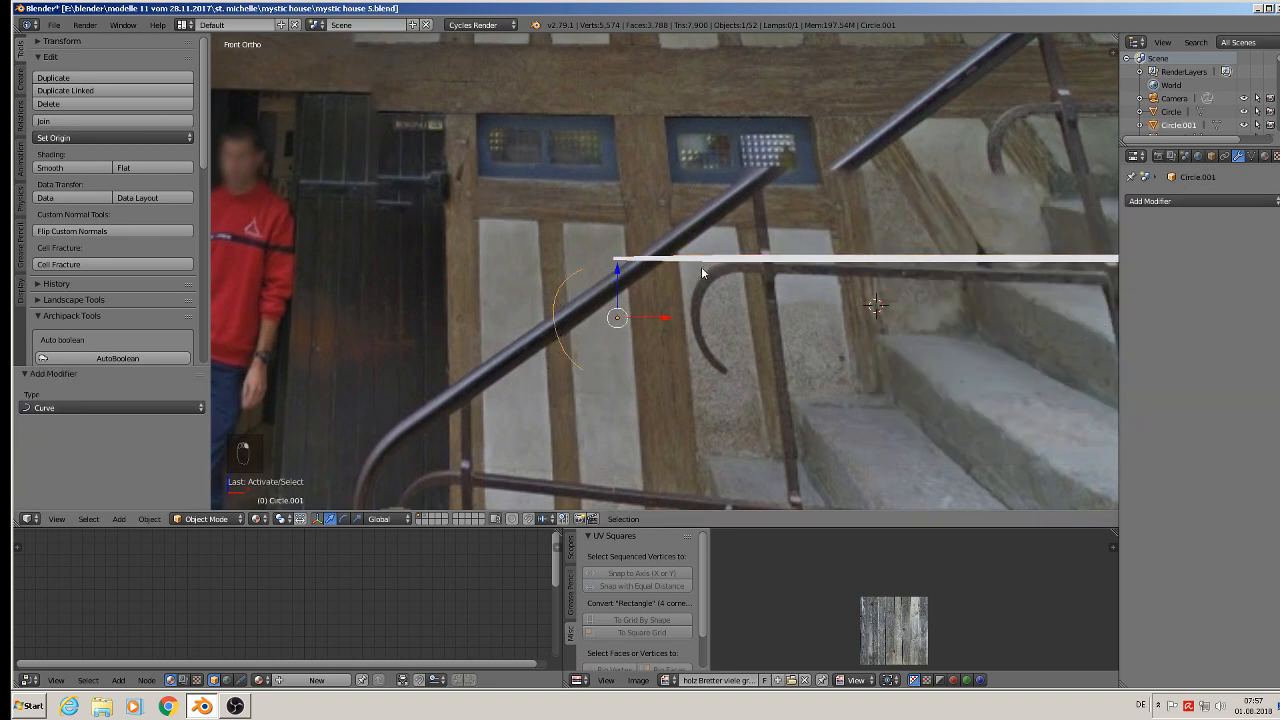
Select the tapered bar and try to assign a target object to its Curve modifier.
right_click(730, 261)
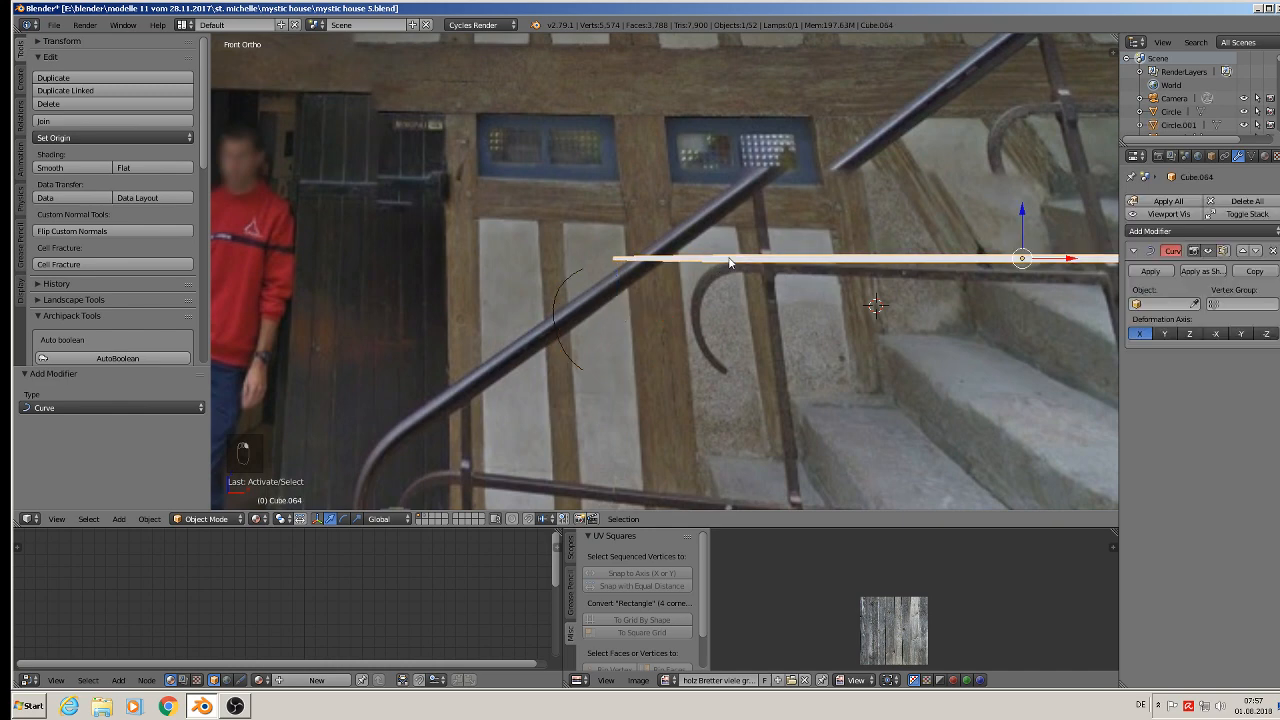
click(1167, 304)
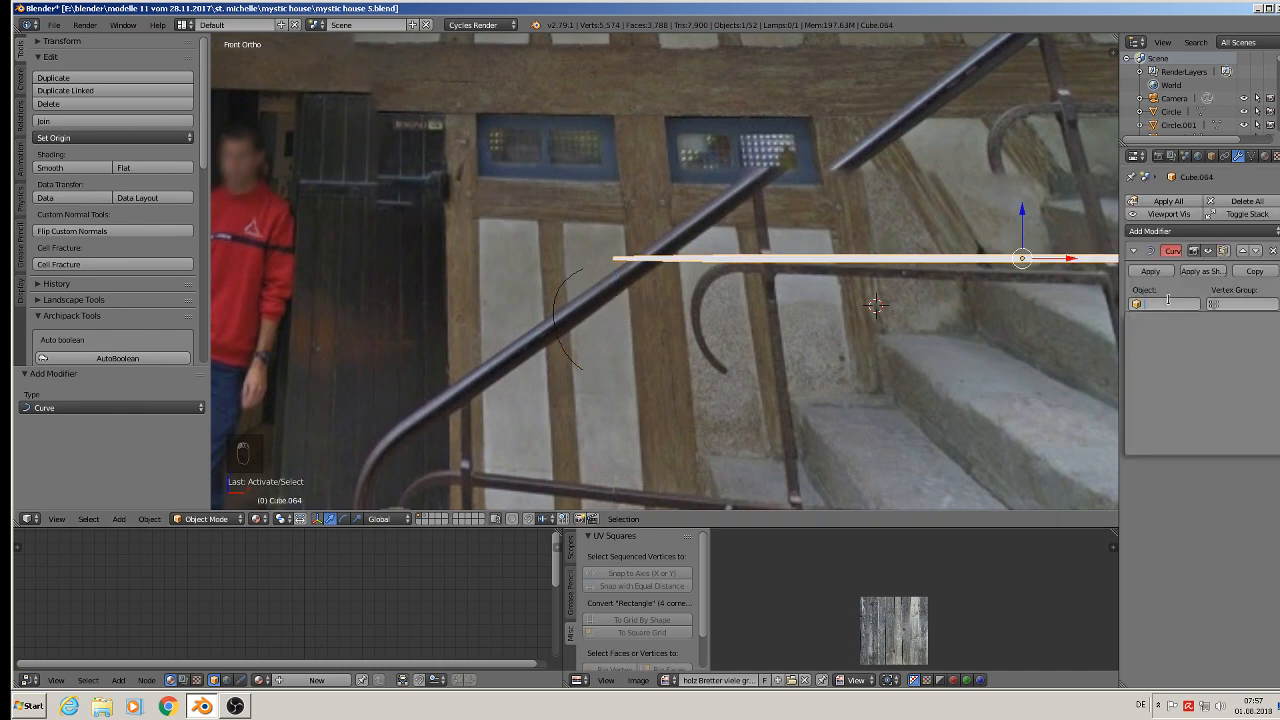
click(1210, 283)
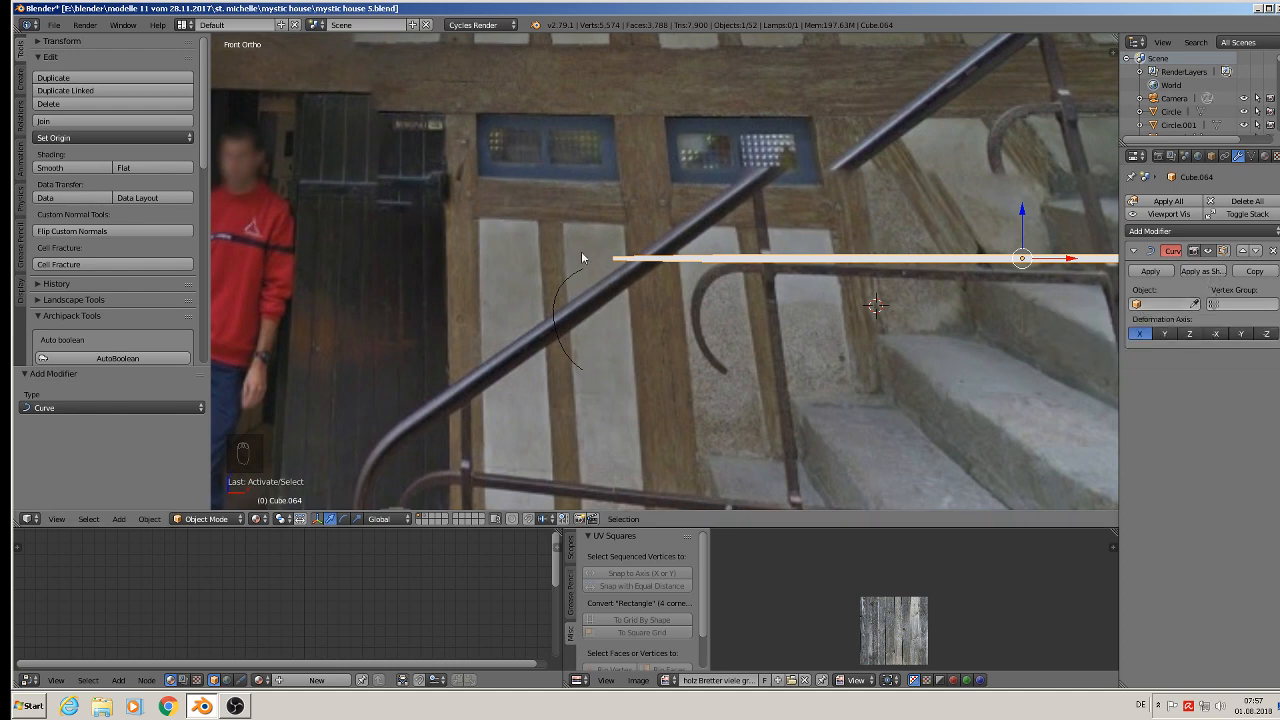
Convert the arc mesh to a curve object and check it in Edit Mode.
right_click(566, 290)
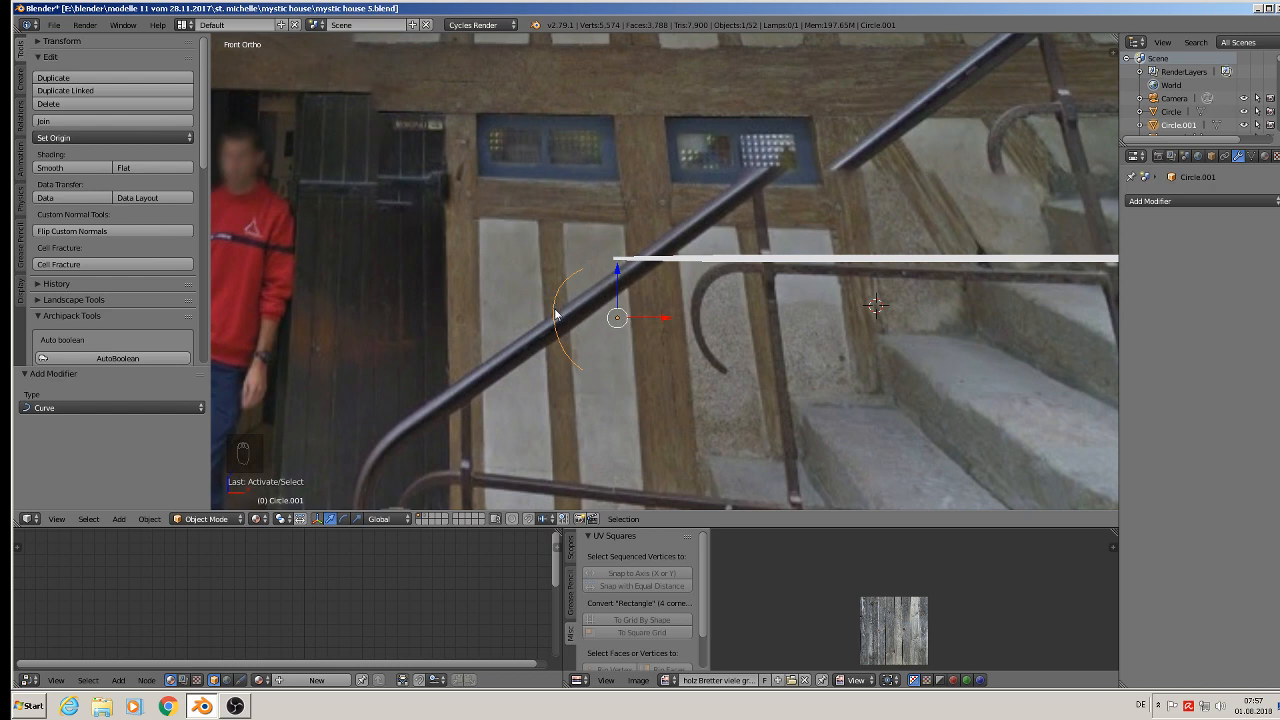
key(ctrl+c)
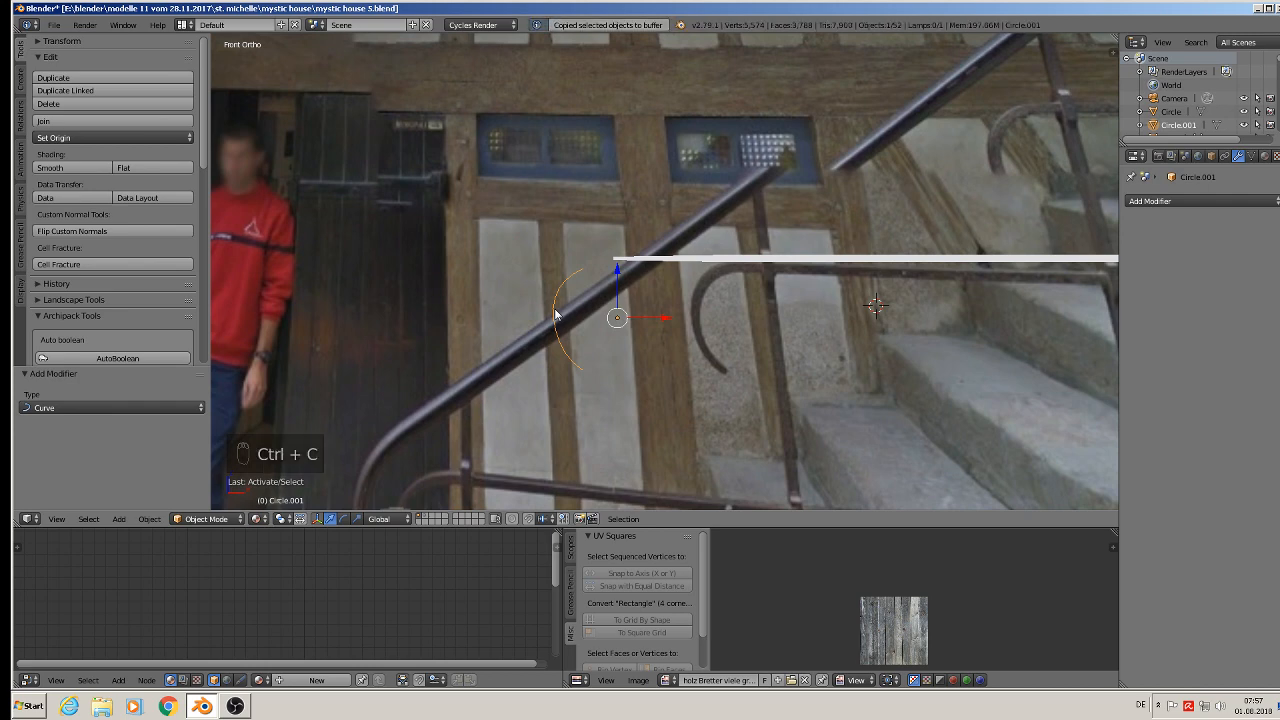
key(alt+c)
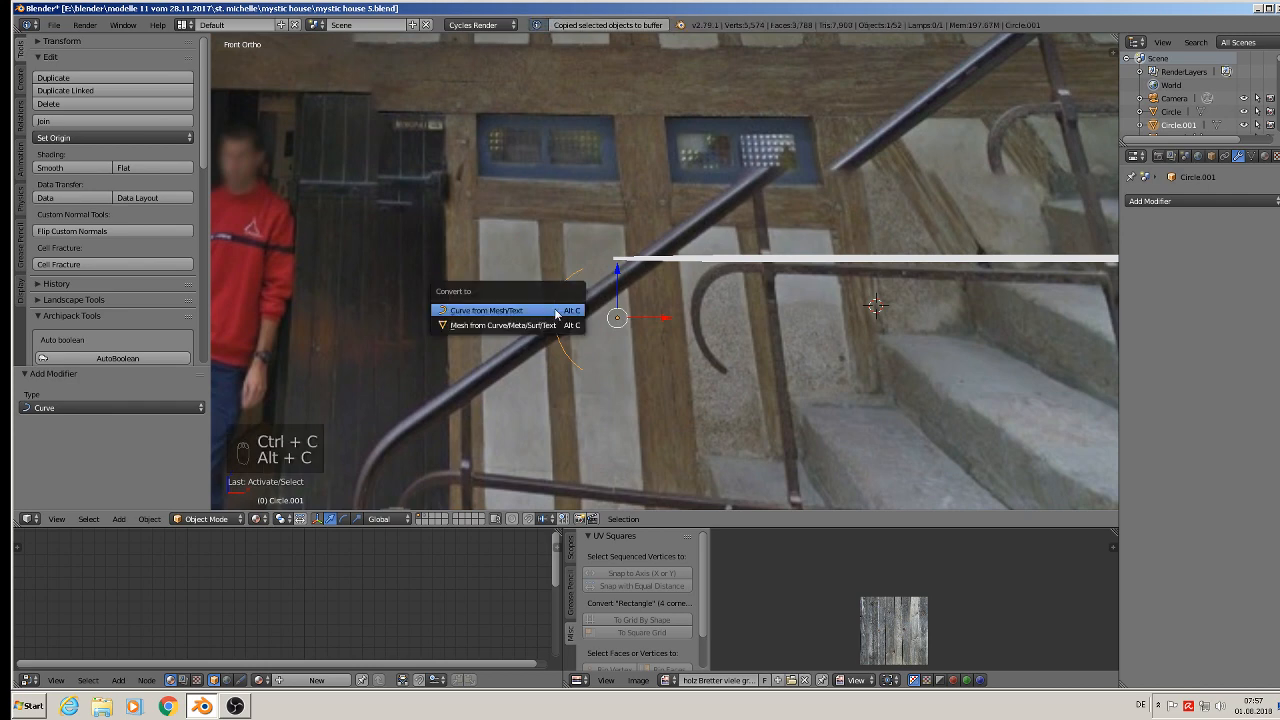
click(484, 312)
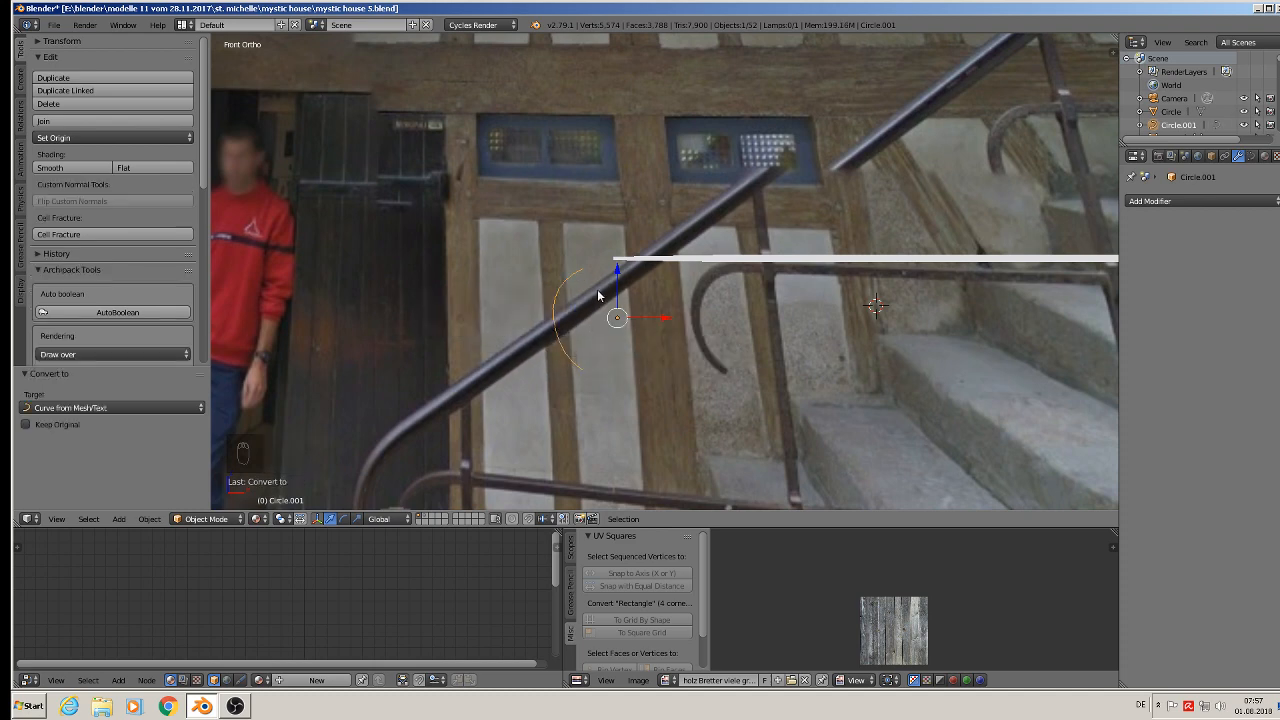
key(Tab)
key(Tab)
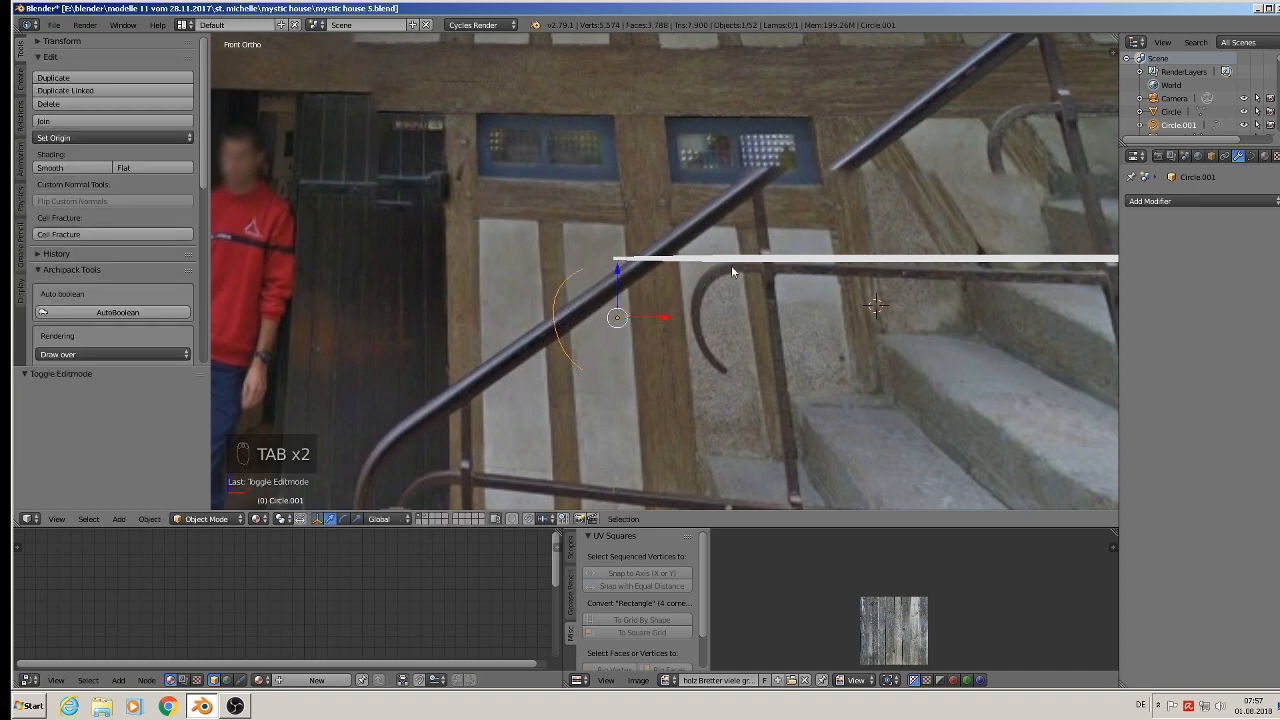
Select the bar and the arc together and parent the bar to the arc with Curve Deform.
right_click(773, 262)
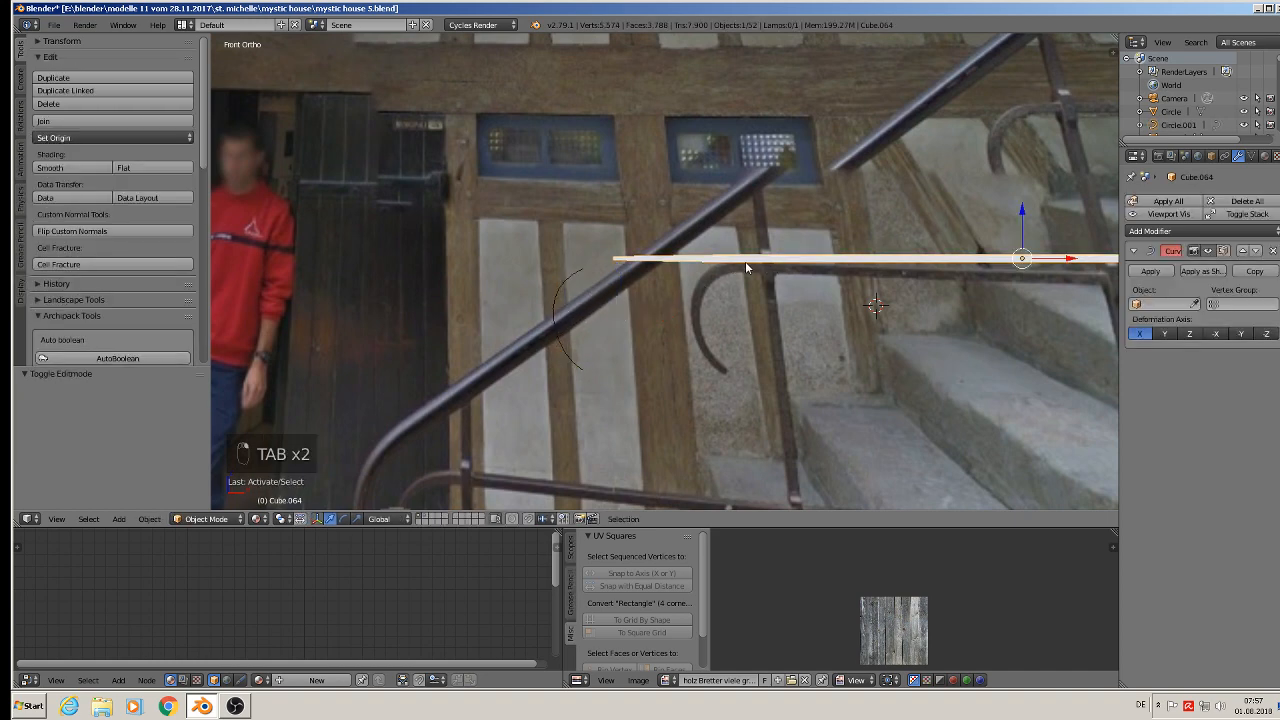
right_click(564, 287)
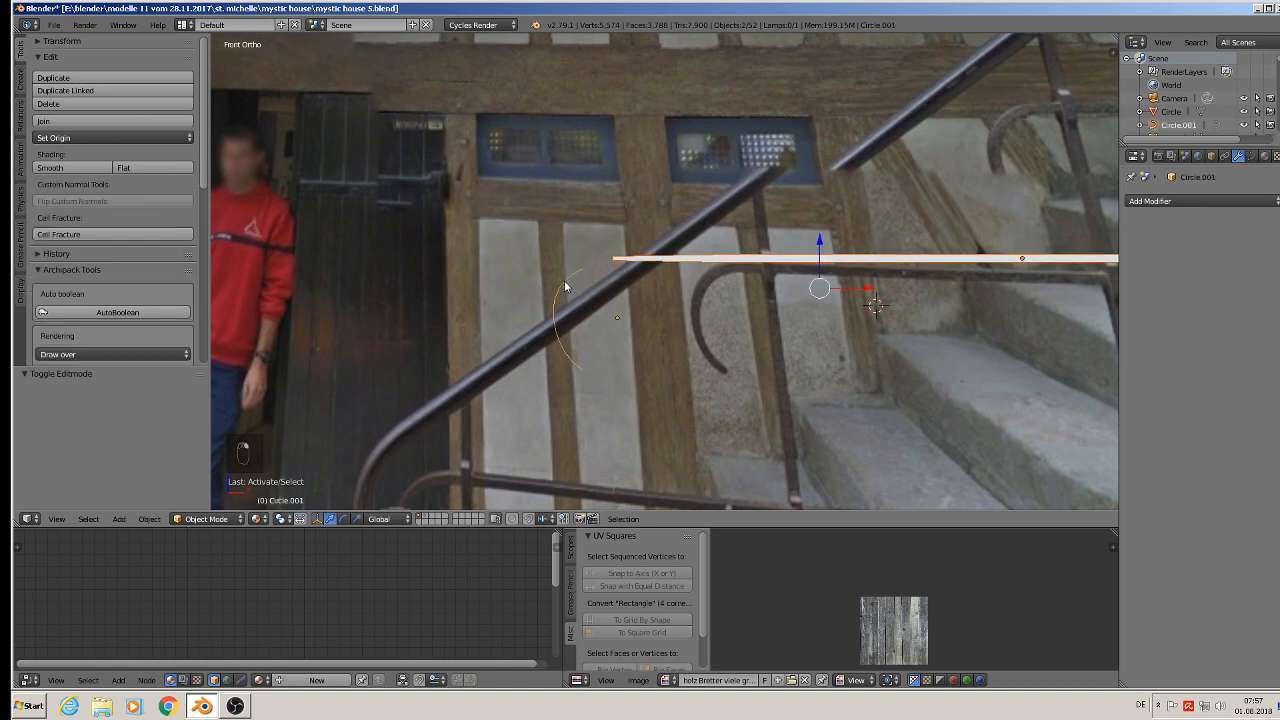
key(ctrl+p)
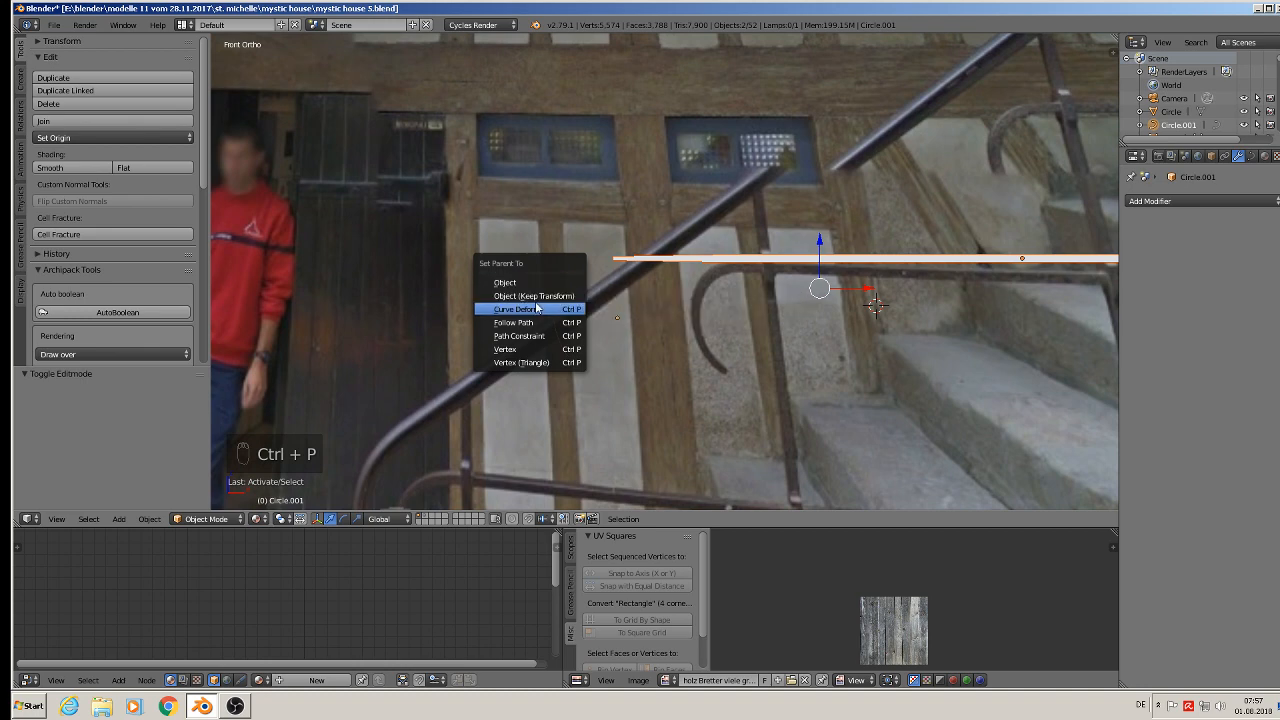
click(529, 309)
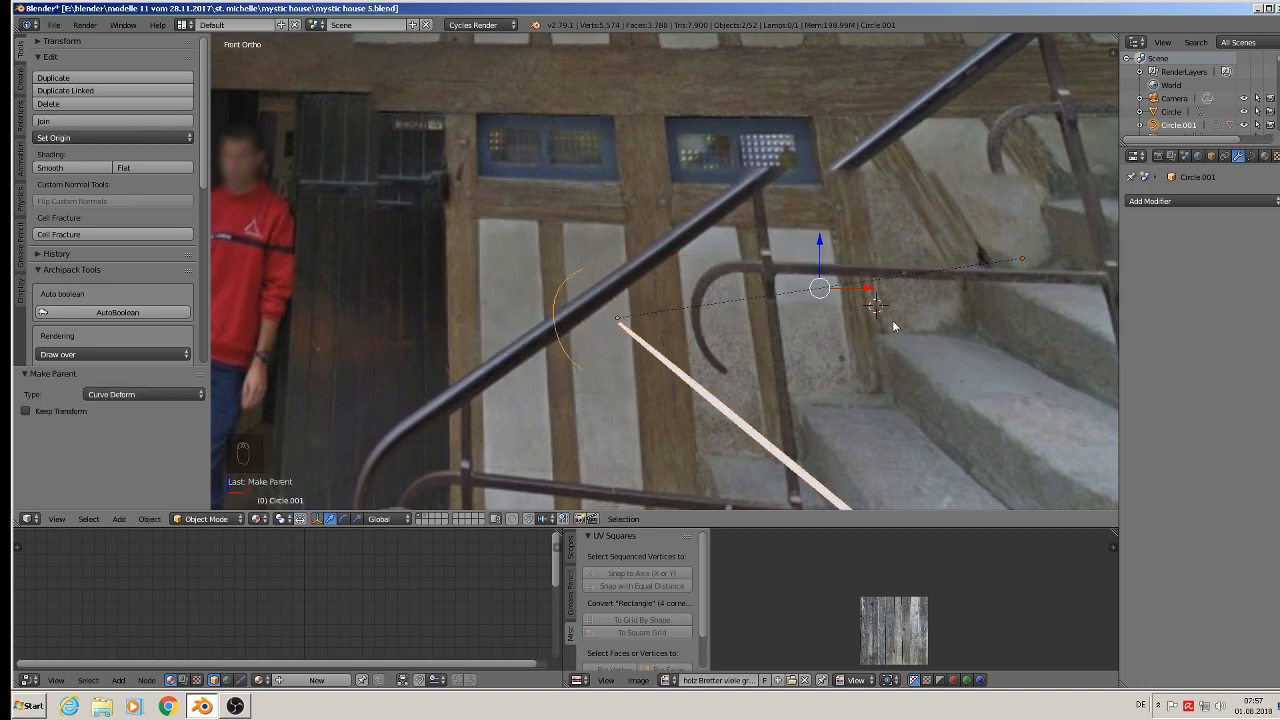
Move the bar about -0.046 along X and -0.023 along Z so its tapered end bends around the arc.
scroll(893, 326, down, 2)
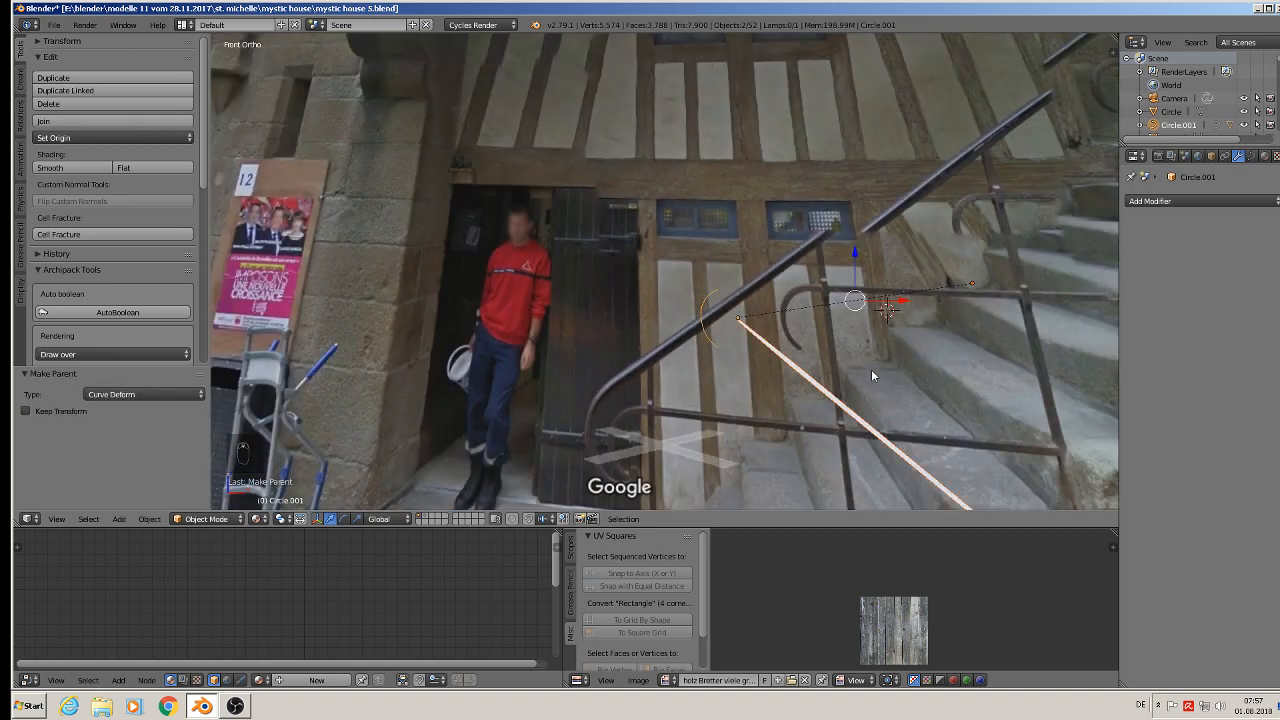
key(g)
right_click(843, 401)
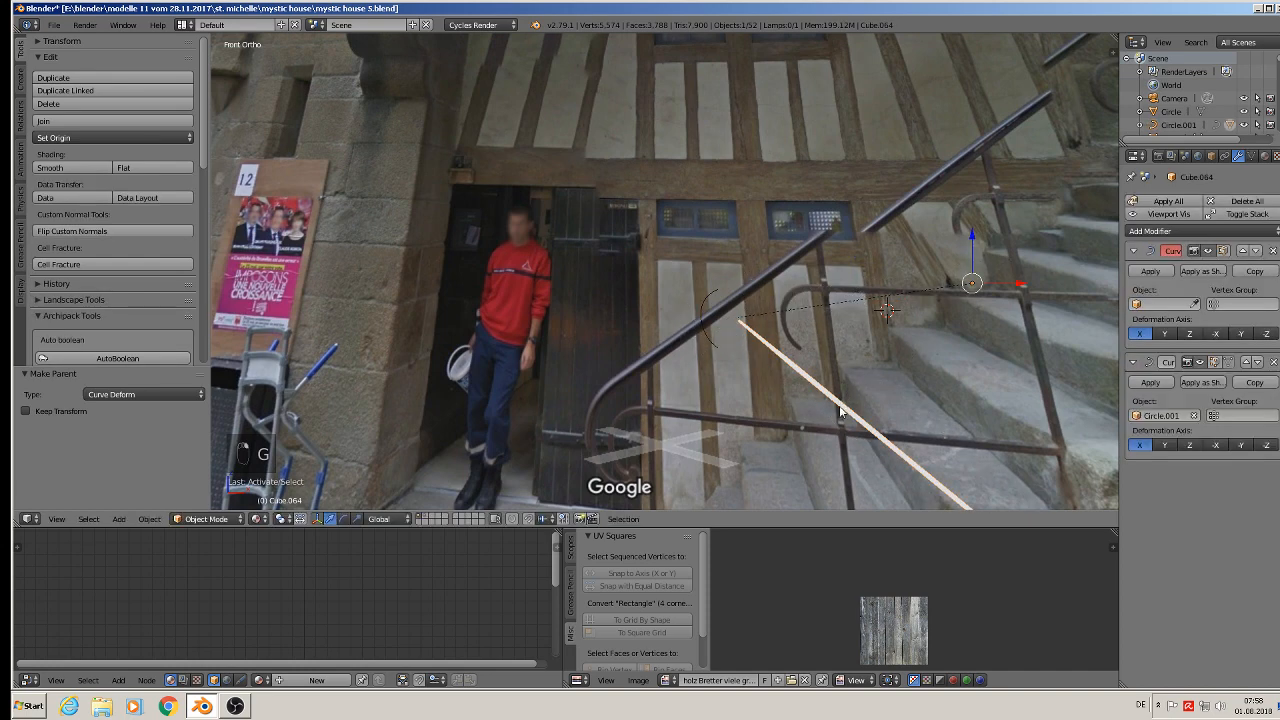
right_click(841, 411)
right_click(841, 411)
key(g)
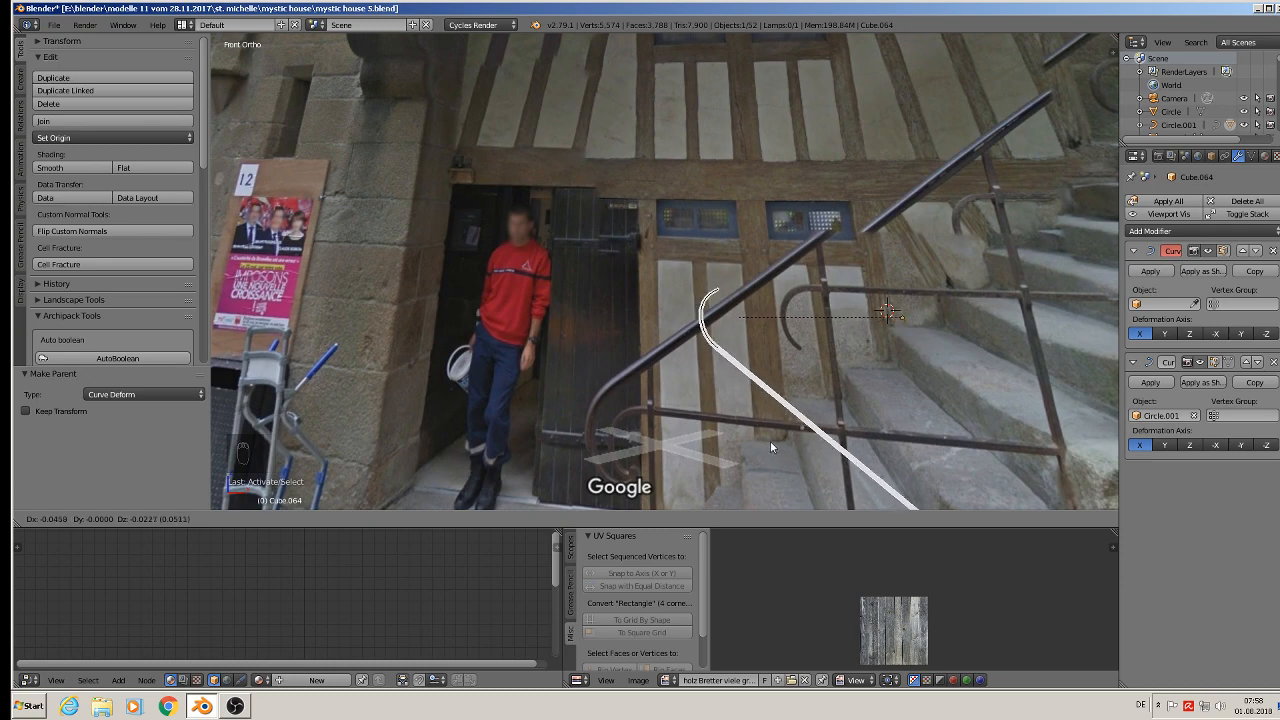
click(769, 440)
scroll(740, 362, down, 2)
shift+middle_drag(740, 362, 609, 182)
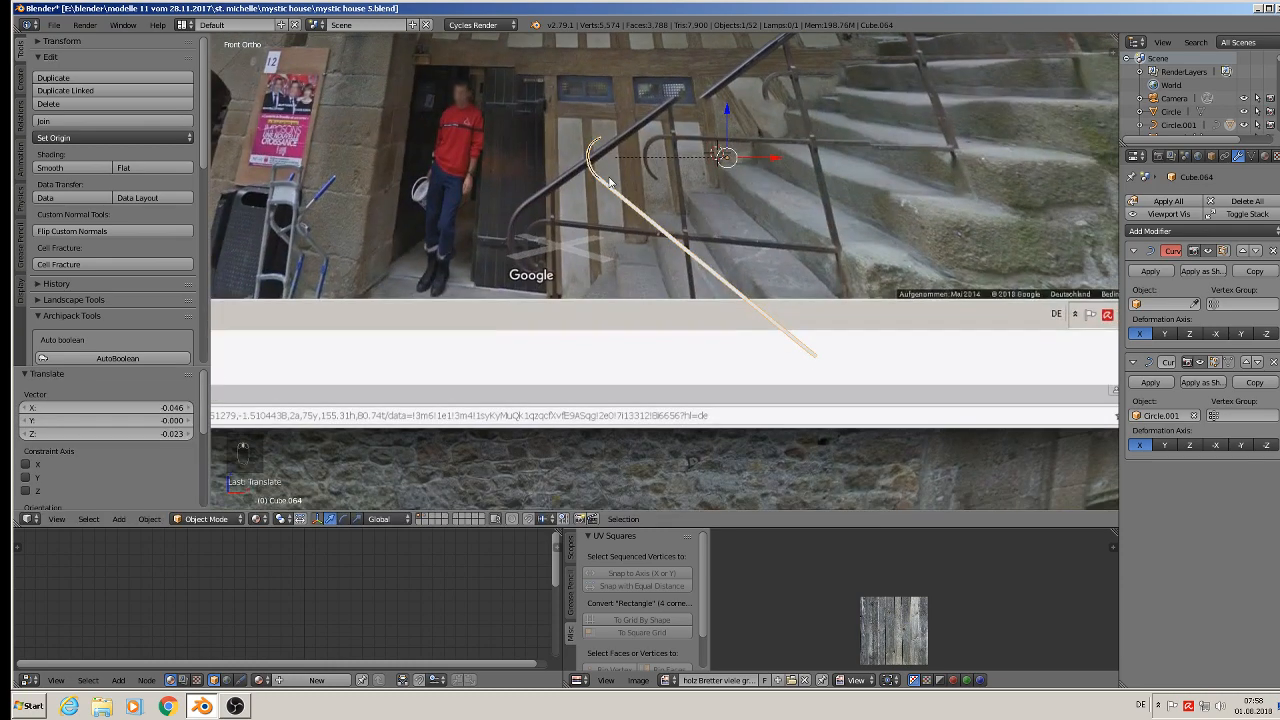
Remove the bar's Curve modifier that has no target and apply the one that uses the arc.
scroll(609, 182, up, 2)
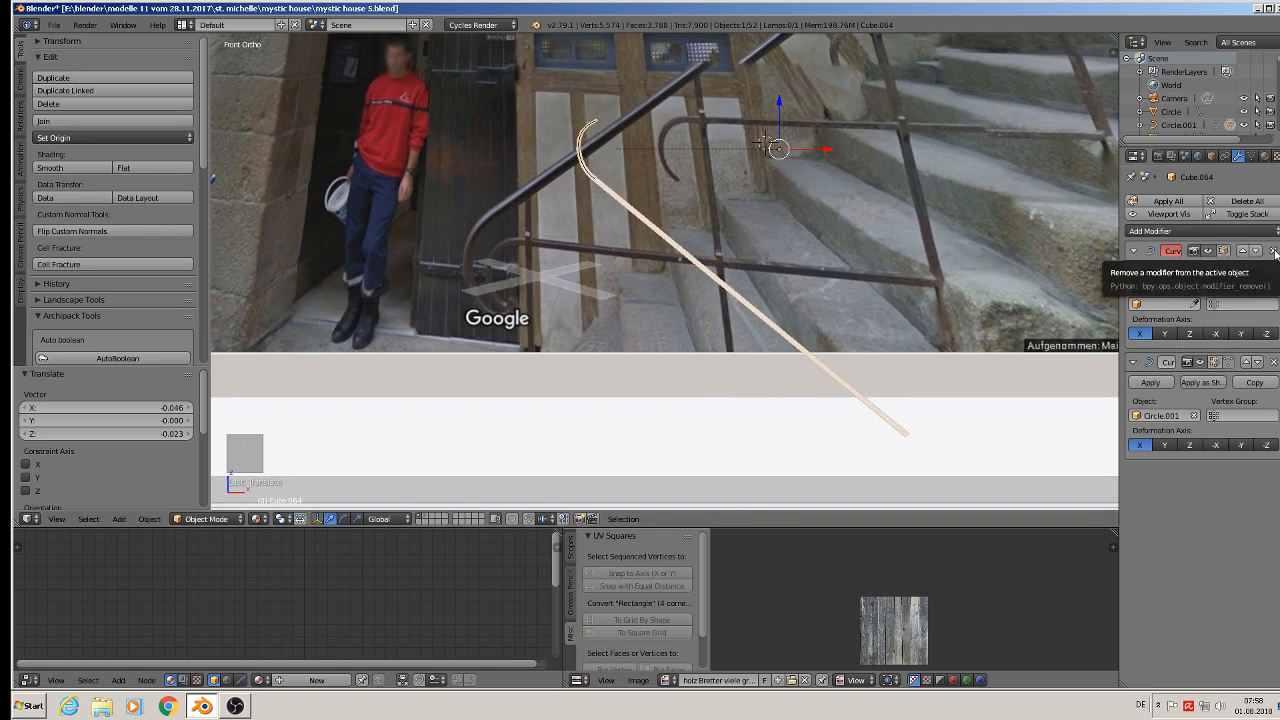
click(1274, 251)
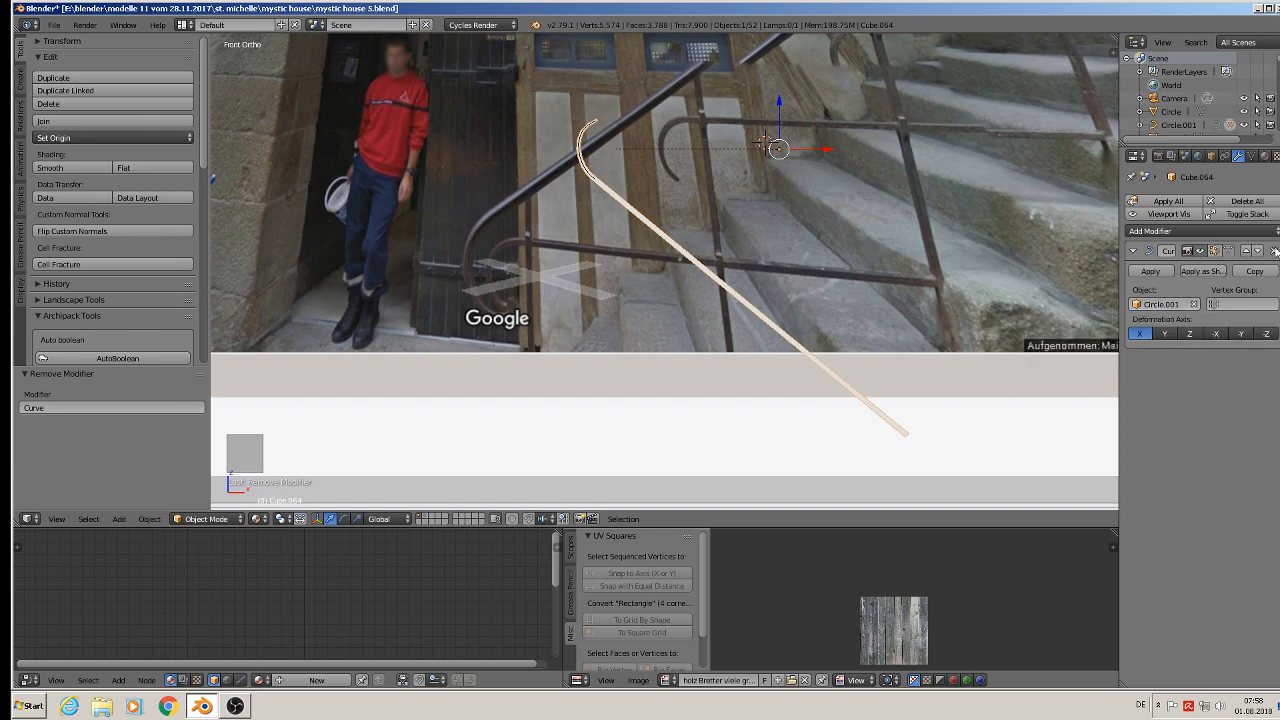
click(1154, 271)
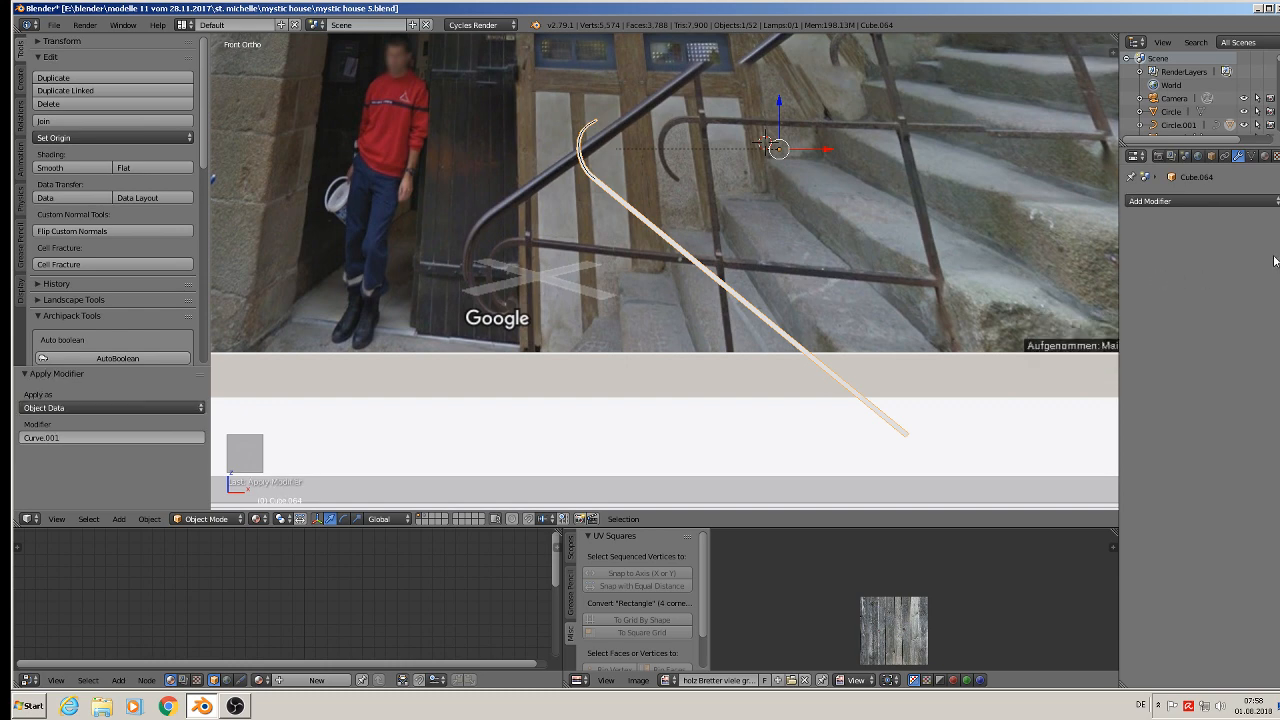
Shift the arc with its bar -0.058 along X and move the arc to the second layer.
right_click(589, 142)
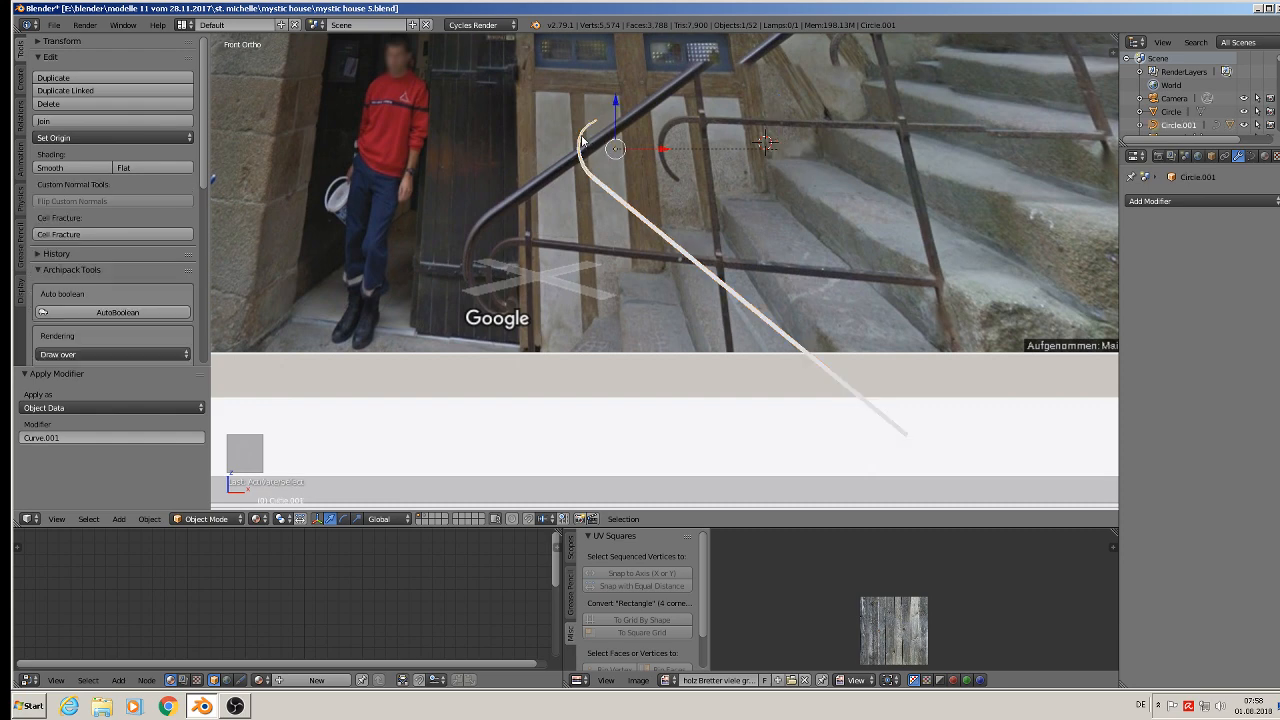
drag(643, 158, 557, 158)
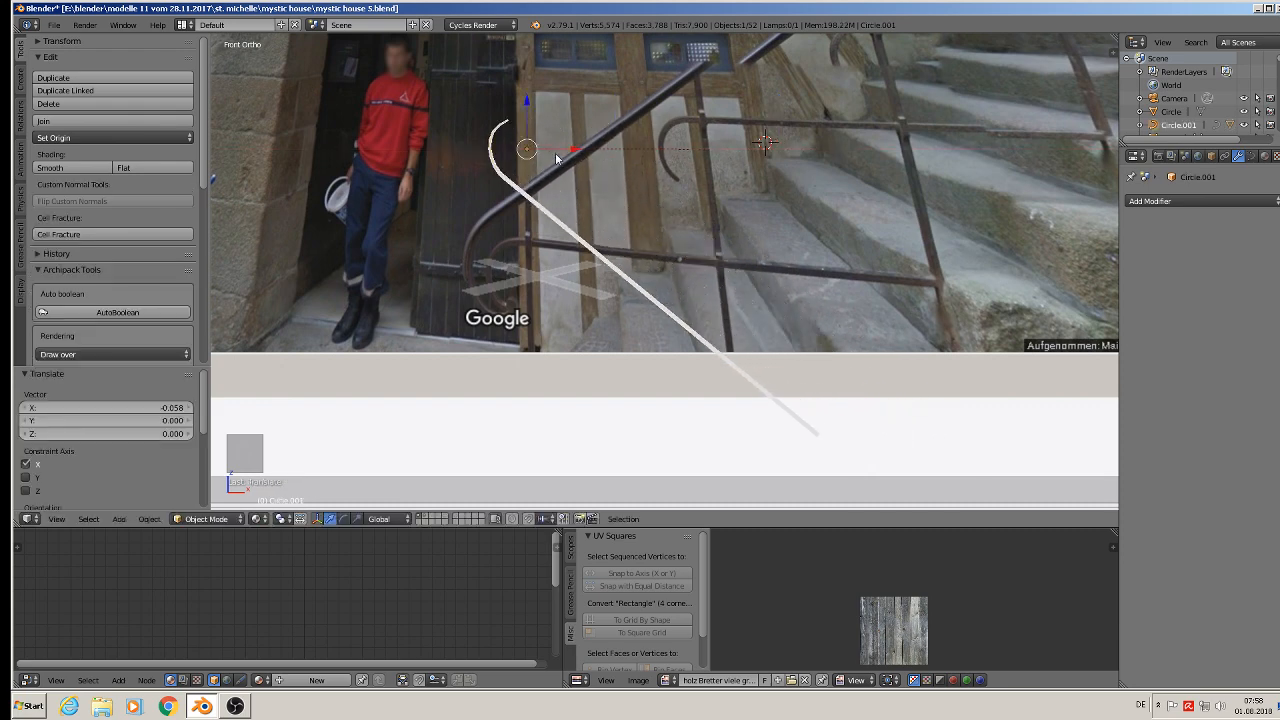
middle_drag(594, 186, 545, 245)
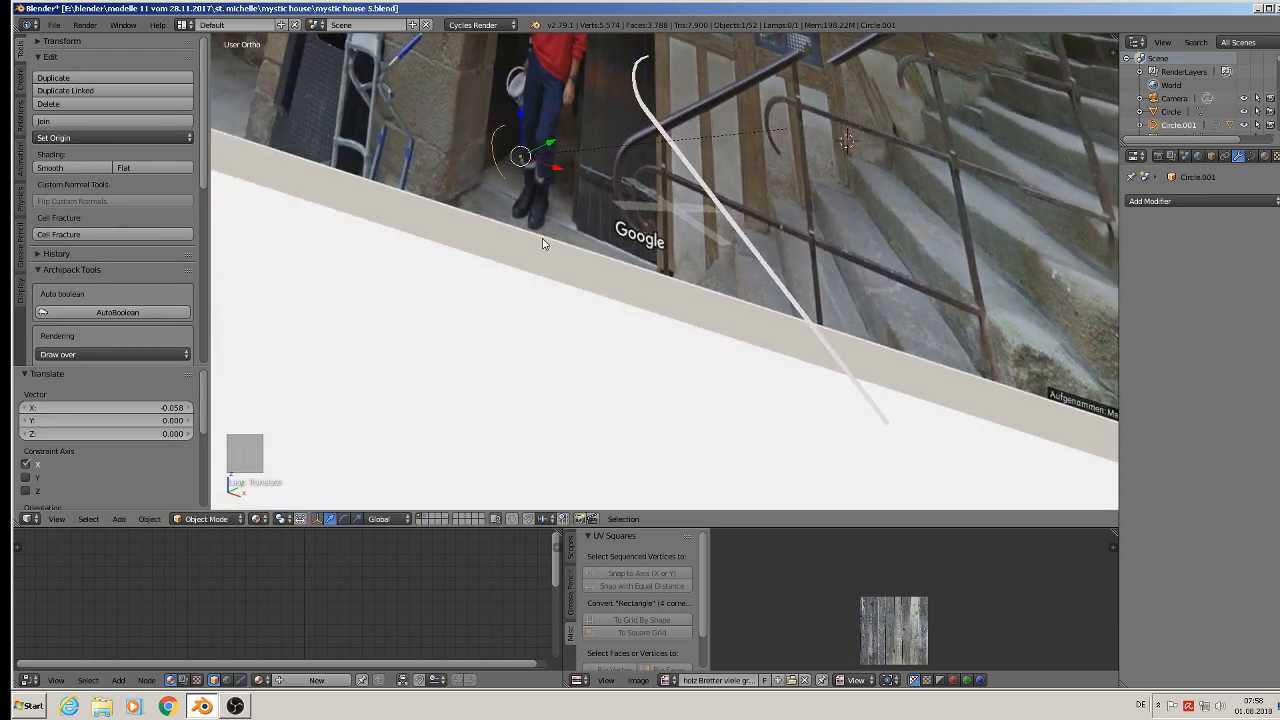
right_click(493, 145)
right_click(493, 145)
key(m)
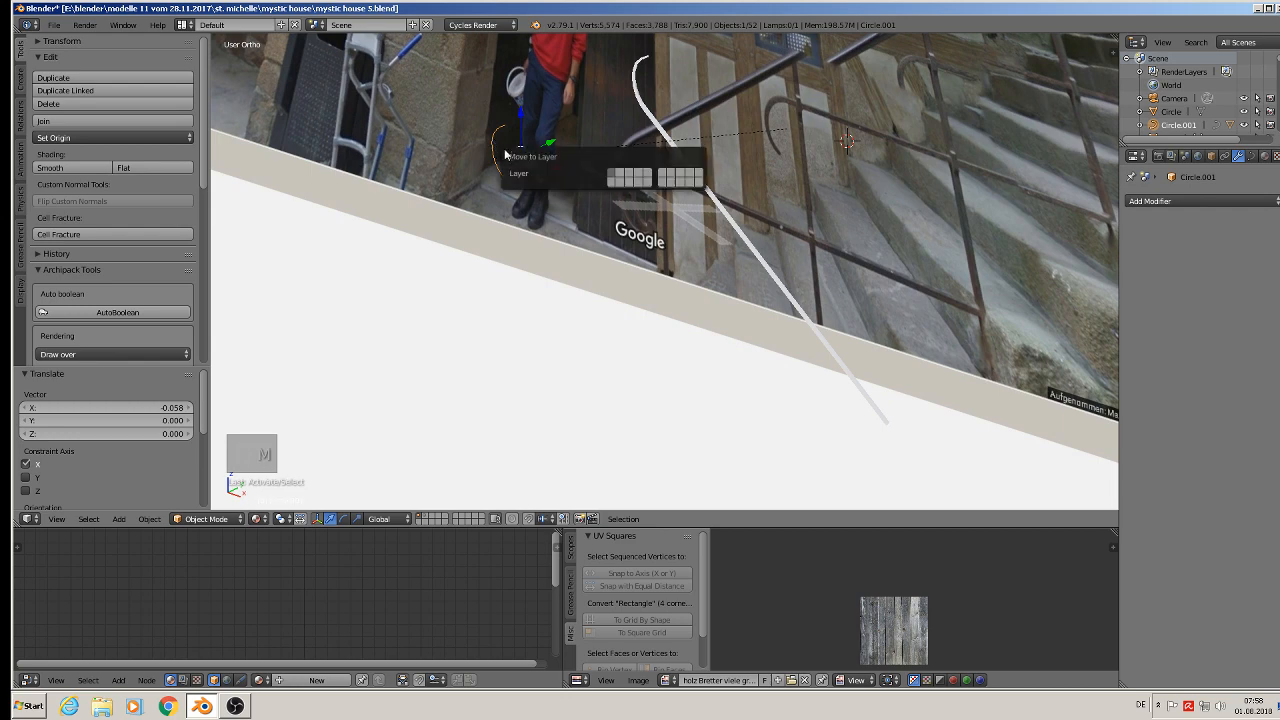
click(622, 174)
Select the bent bar and rotate it -39.4° in front view so its straight section lies horizontal.
right_click(697, 187)
right_click(704, 186)
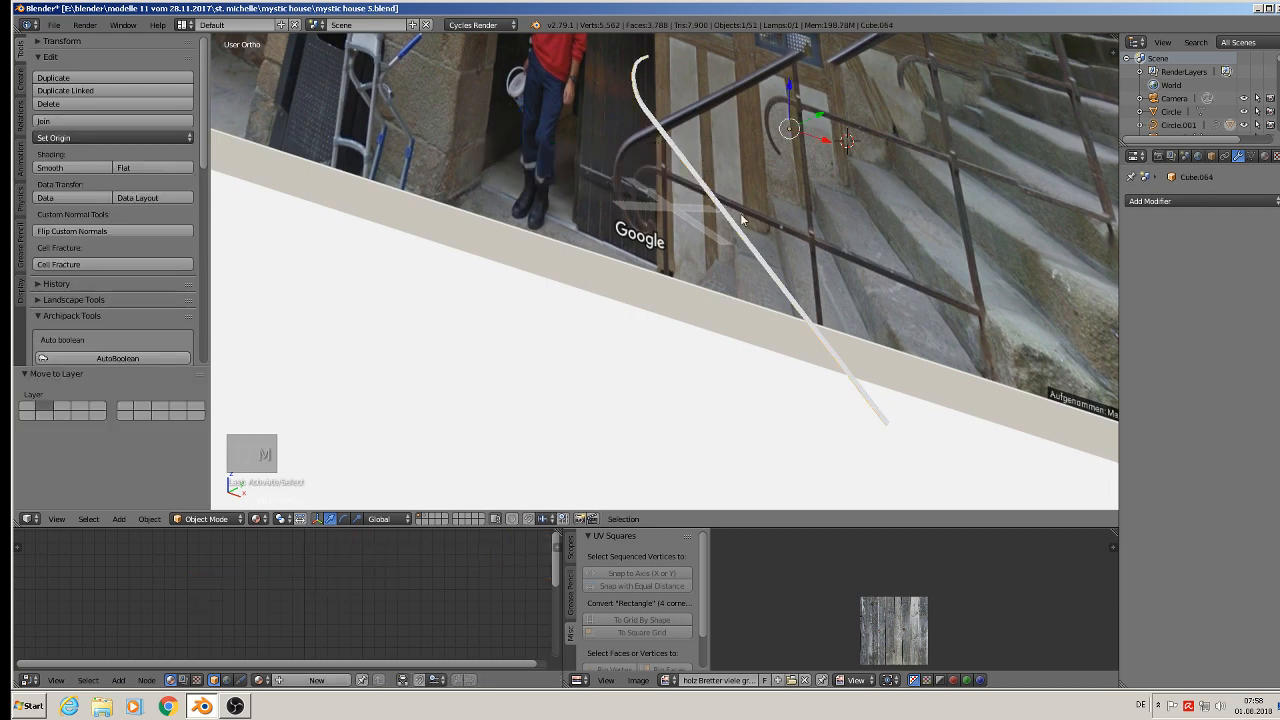
key(KP_1)
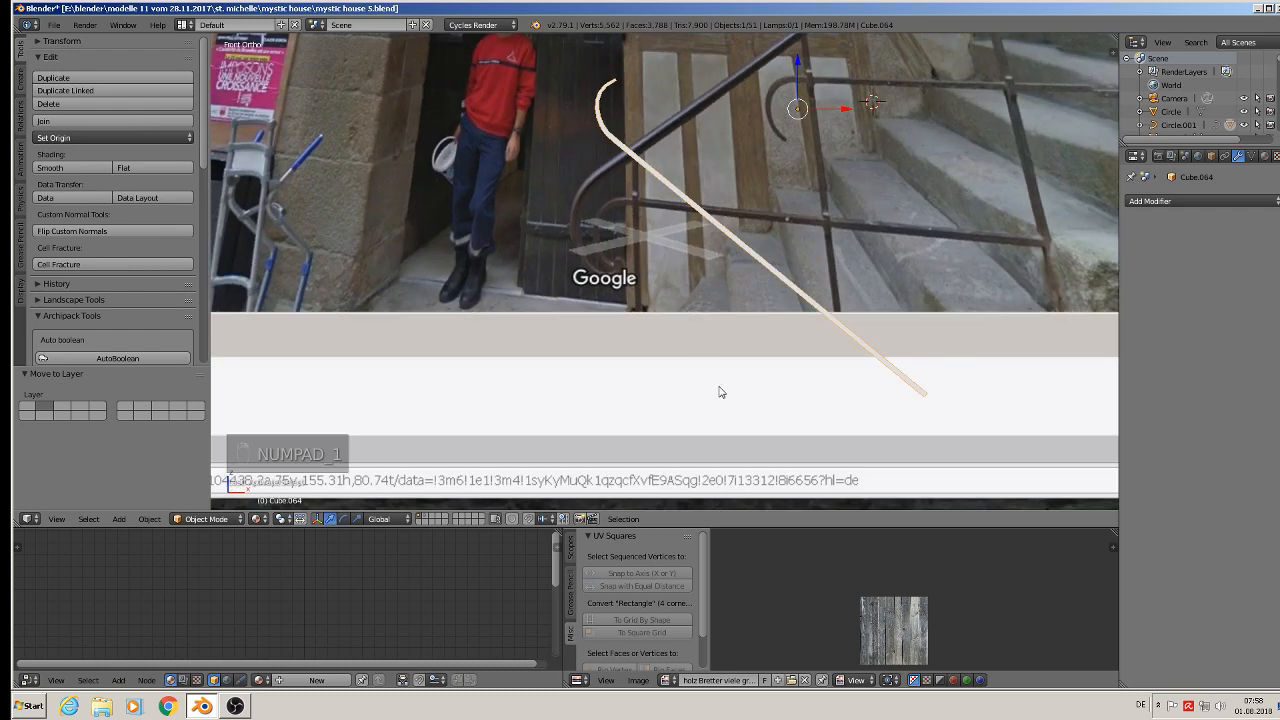
key(r)
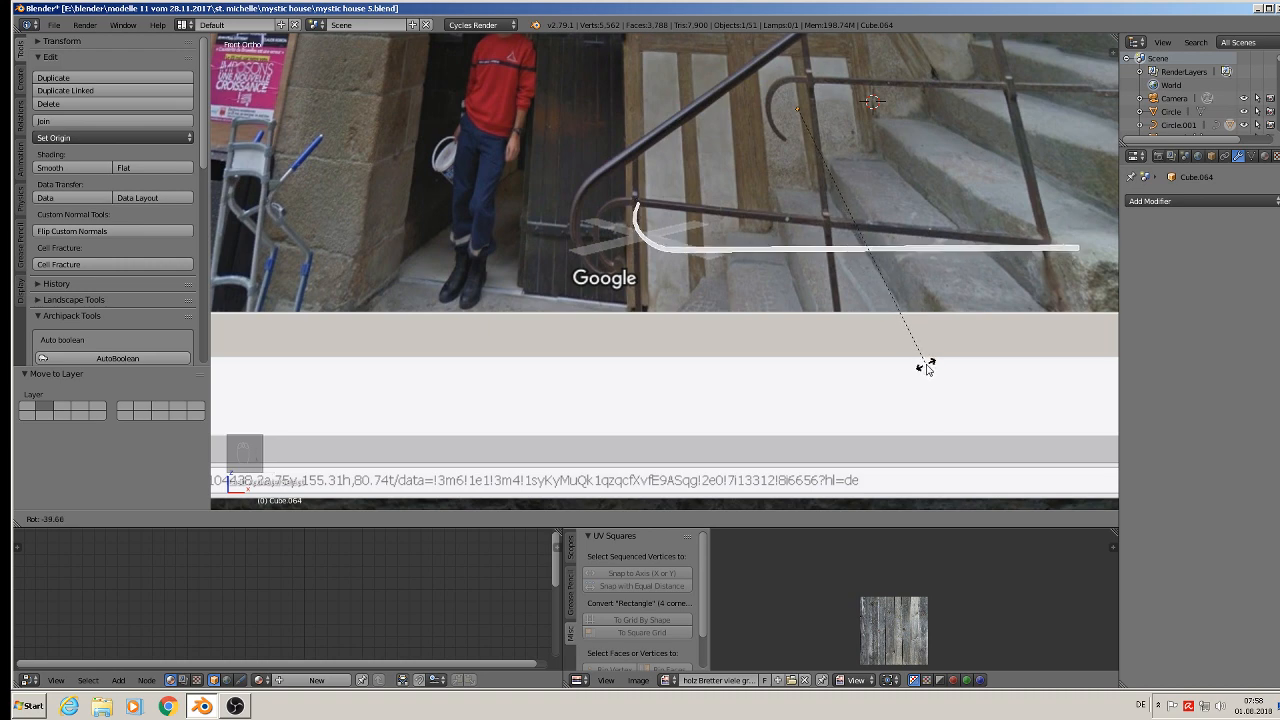
click(922, 366)
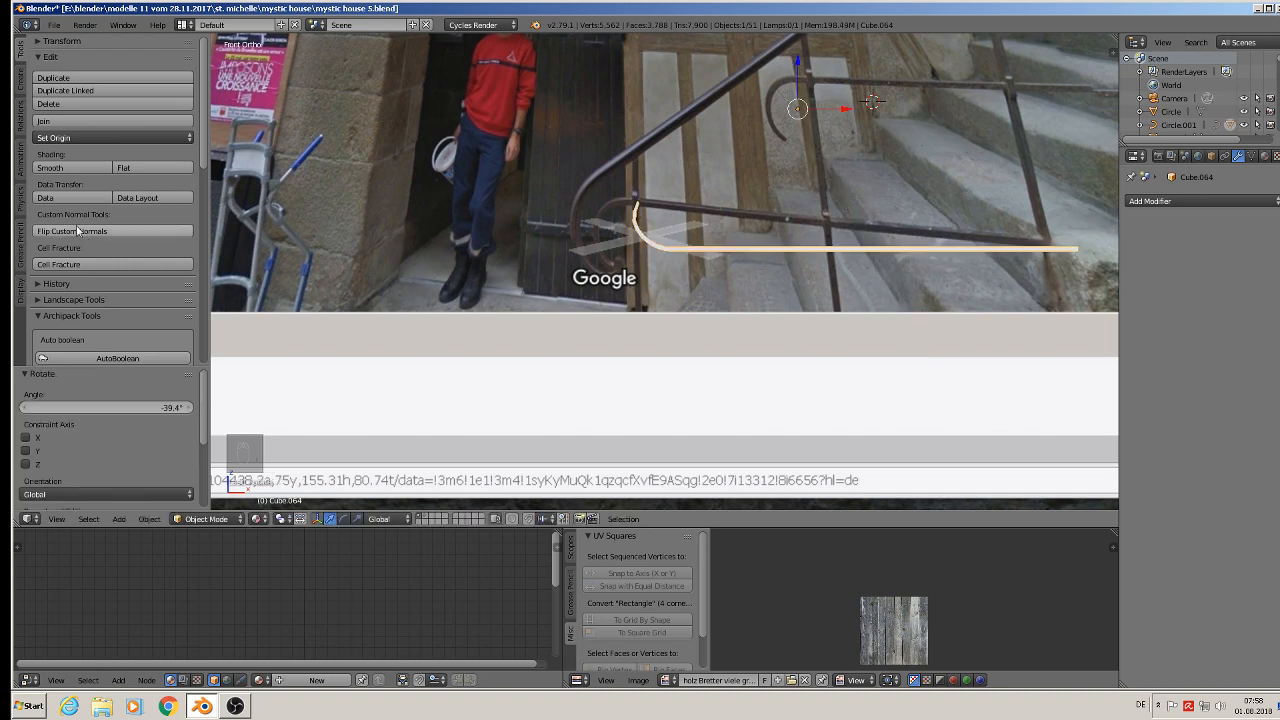
Apply the bar's rotation and scale and set its origin to its geometry.
click(148, 519)
mouse_move(162, 417)
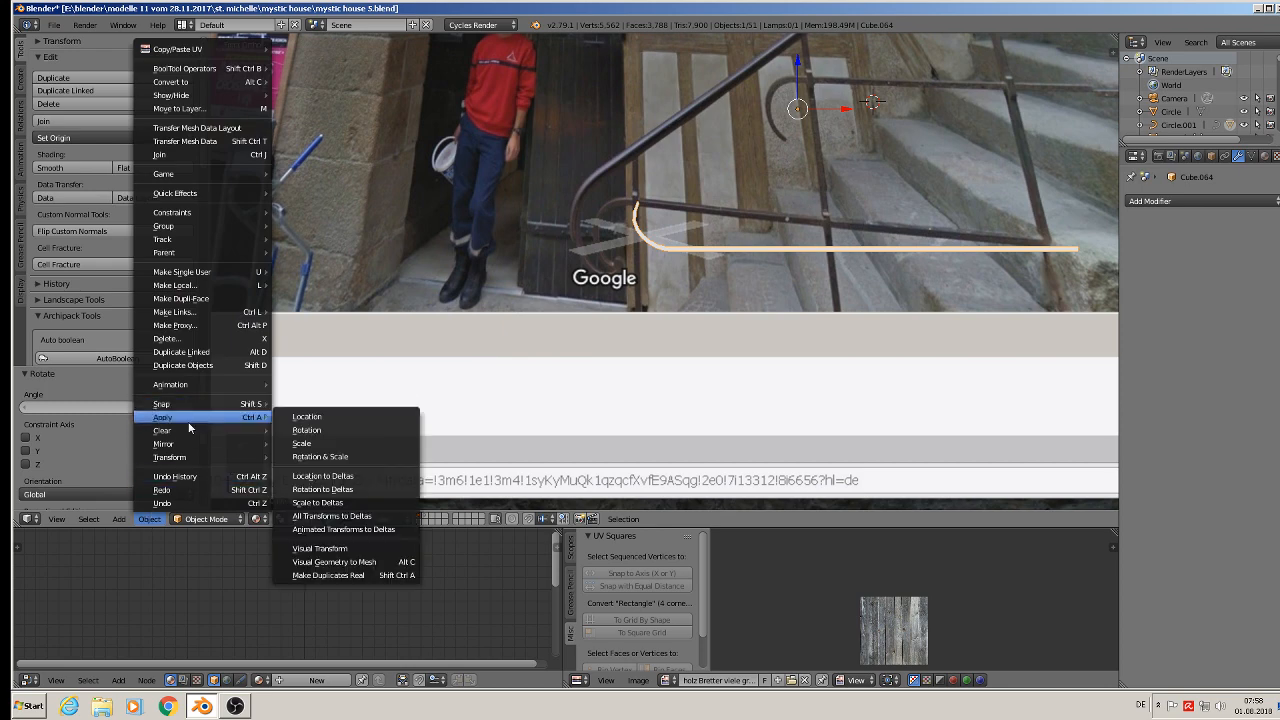
click(318, 460)
click(95, 137)
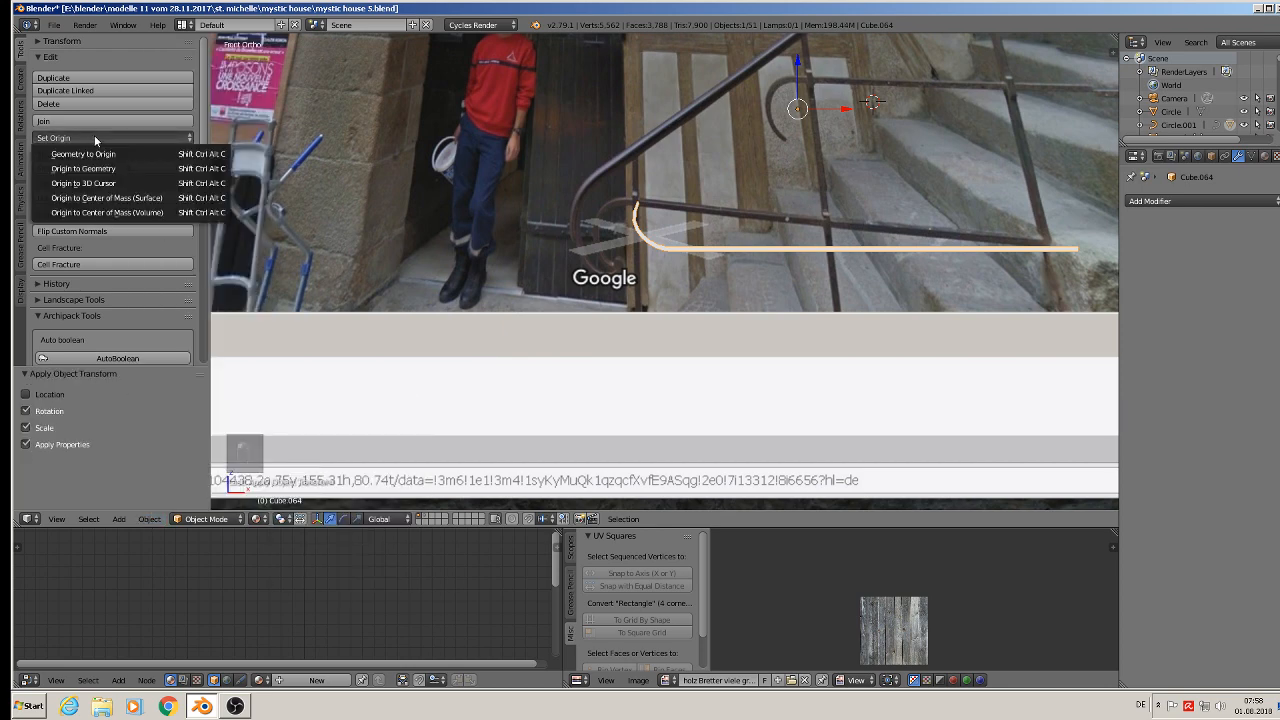
click(92, 169)
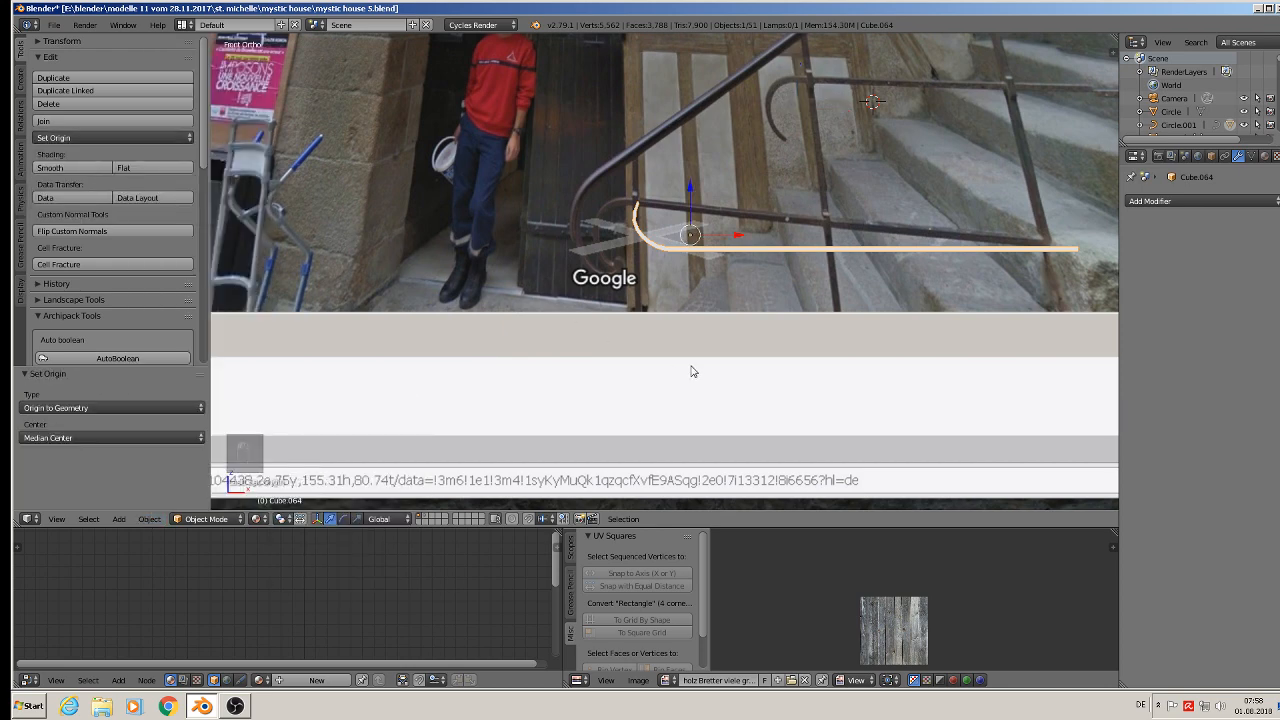
Rotate the bar 180° about X, raise it 0.088 along Z, and shift it along X onto the upper curled railing.
text(rx180)
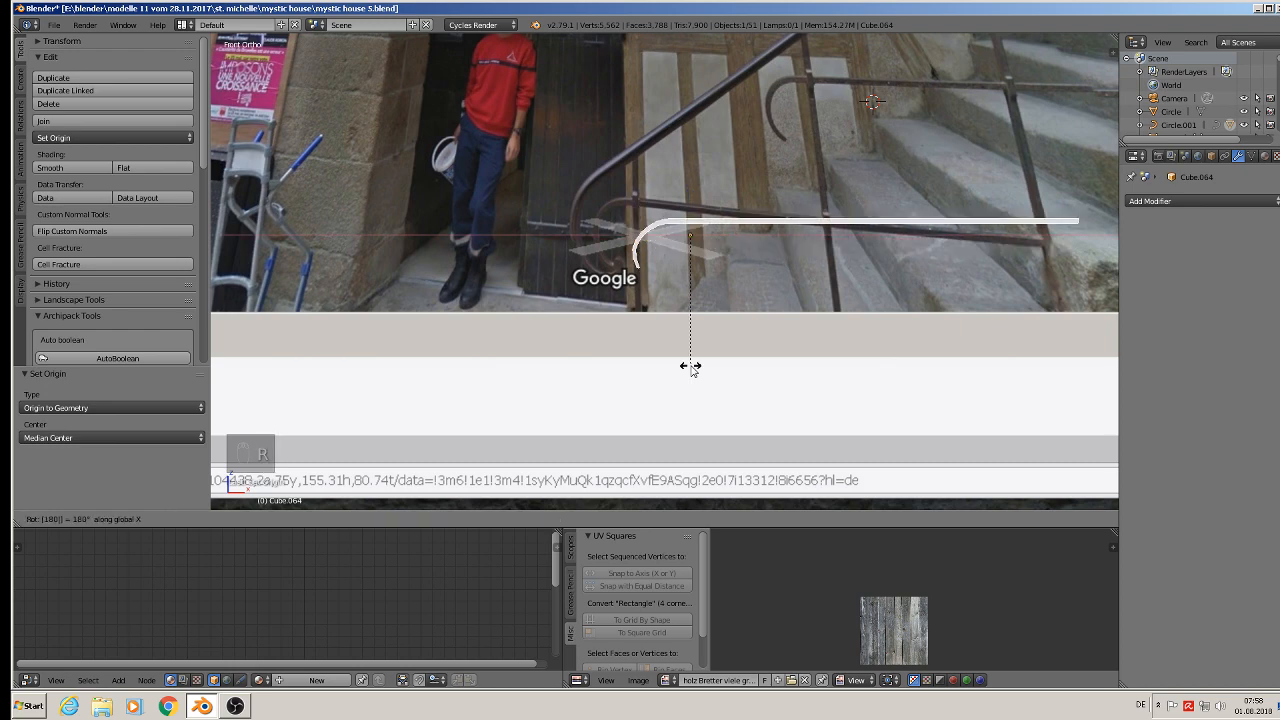
key(Return)
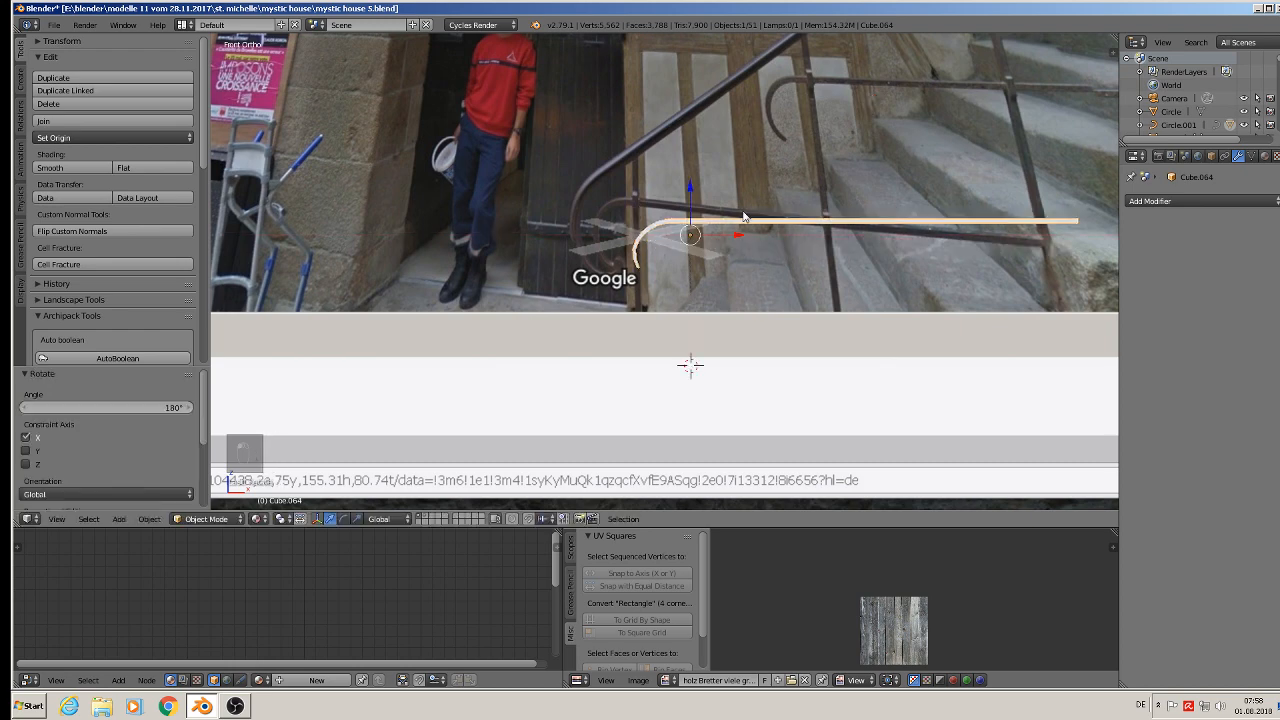
shift+middle_drag(746, 212, 560, 266)
key(g)
key(x)
drag(559, 265, 653, 96)
key(g)
key(x)
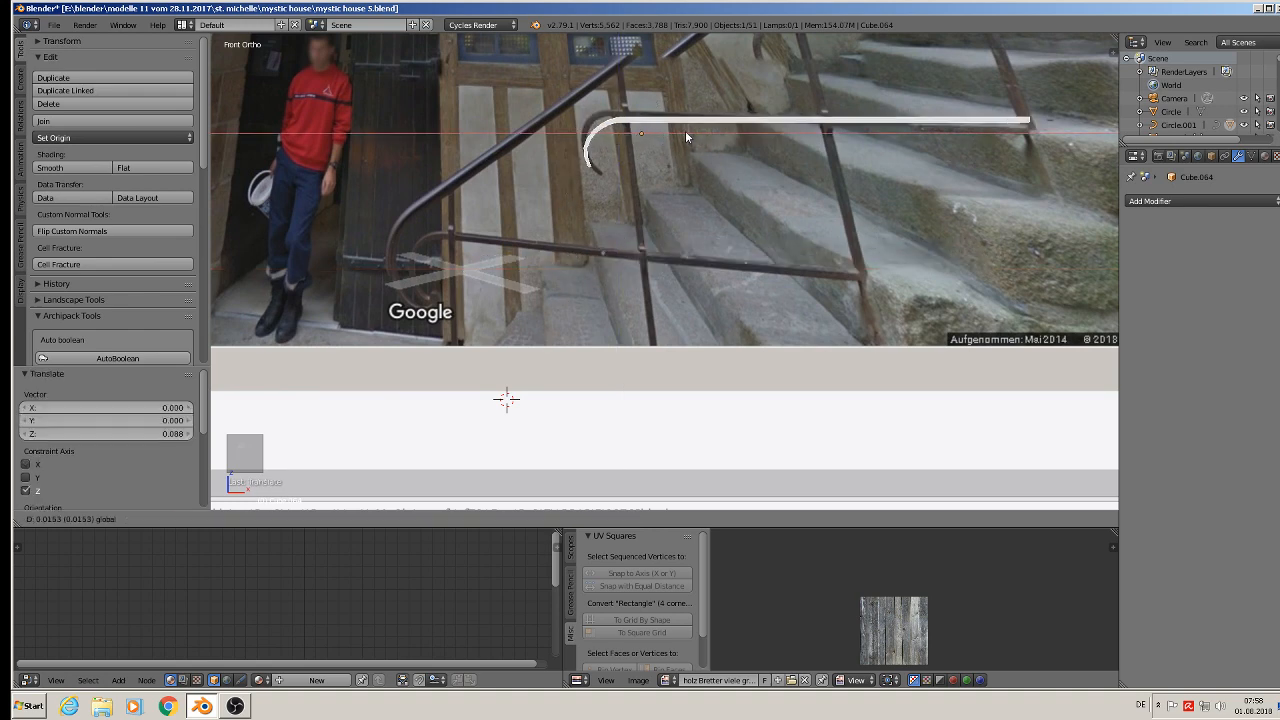
click(685, 130)
Enter Edit Mode on the bar and deselect all of its geometry.
scroll(636, 160, up, 2)
key(Tab)
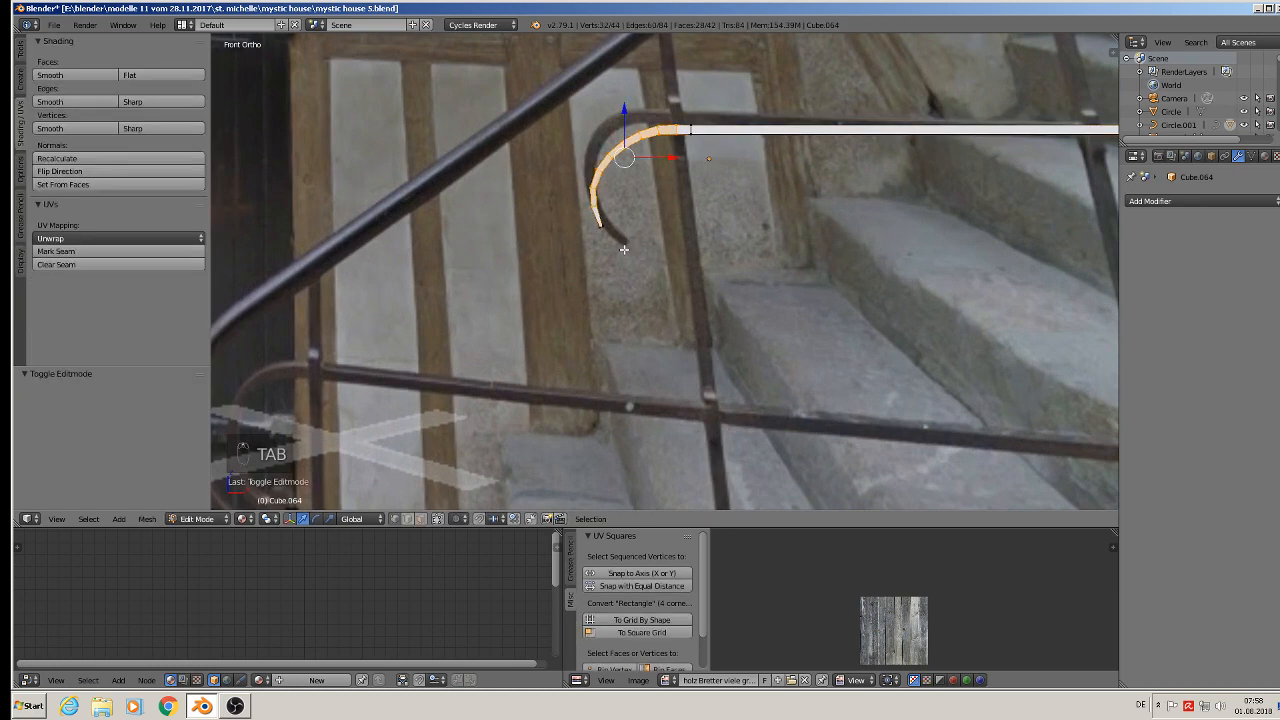
scroll(626, 249, up, 1)
key(a)
key(a)
scroll(620, 237, down, 2)
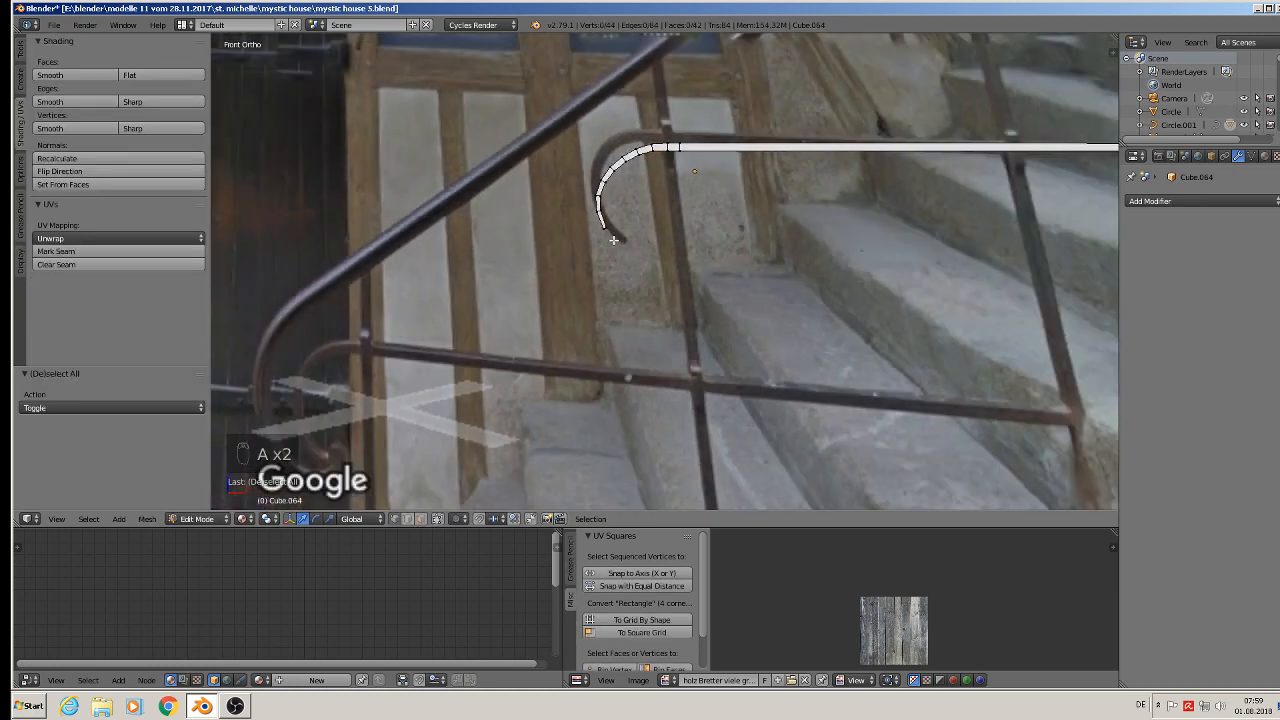
Select the vertices at the bar's curled tip and move them onto the photographed hook's end with connected proportional editing.
key(c)
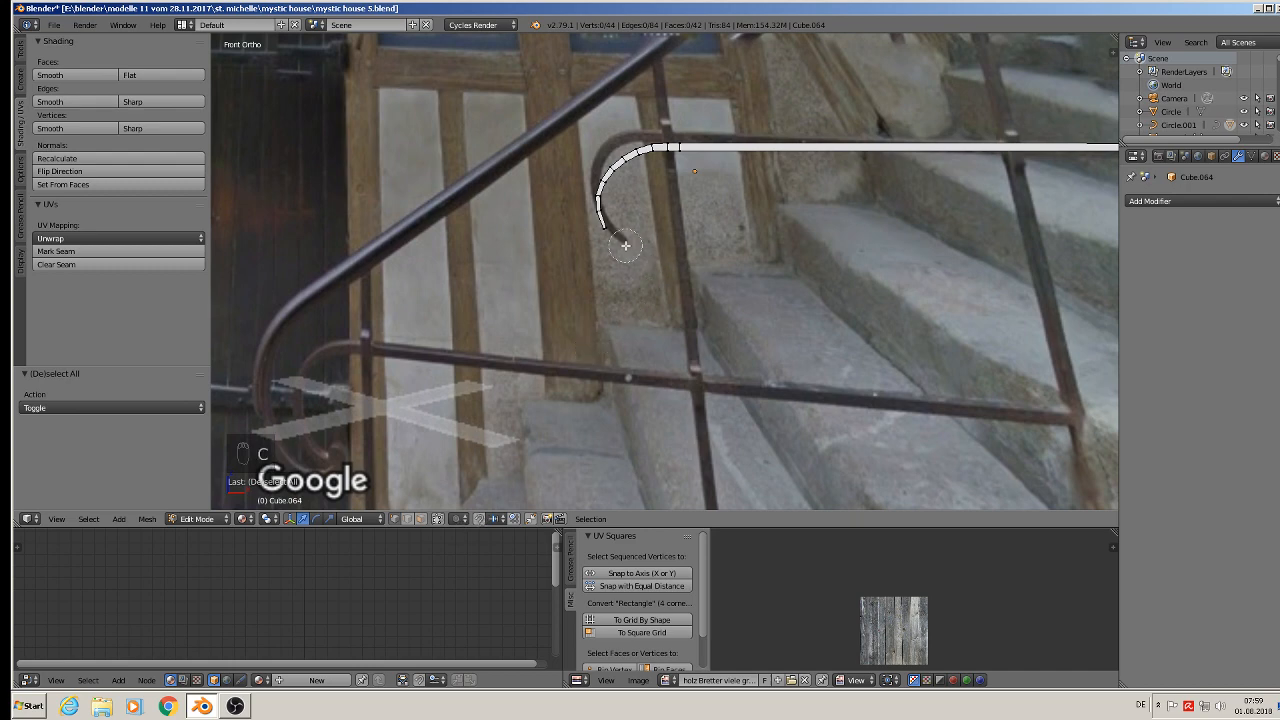
click(614, 236)
right_click(614, 237)
click(457, 520)
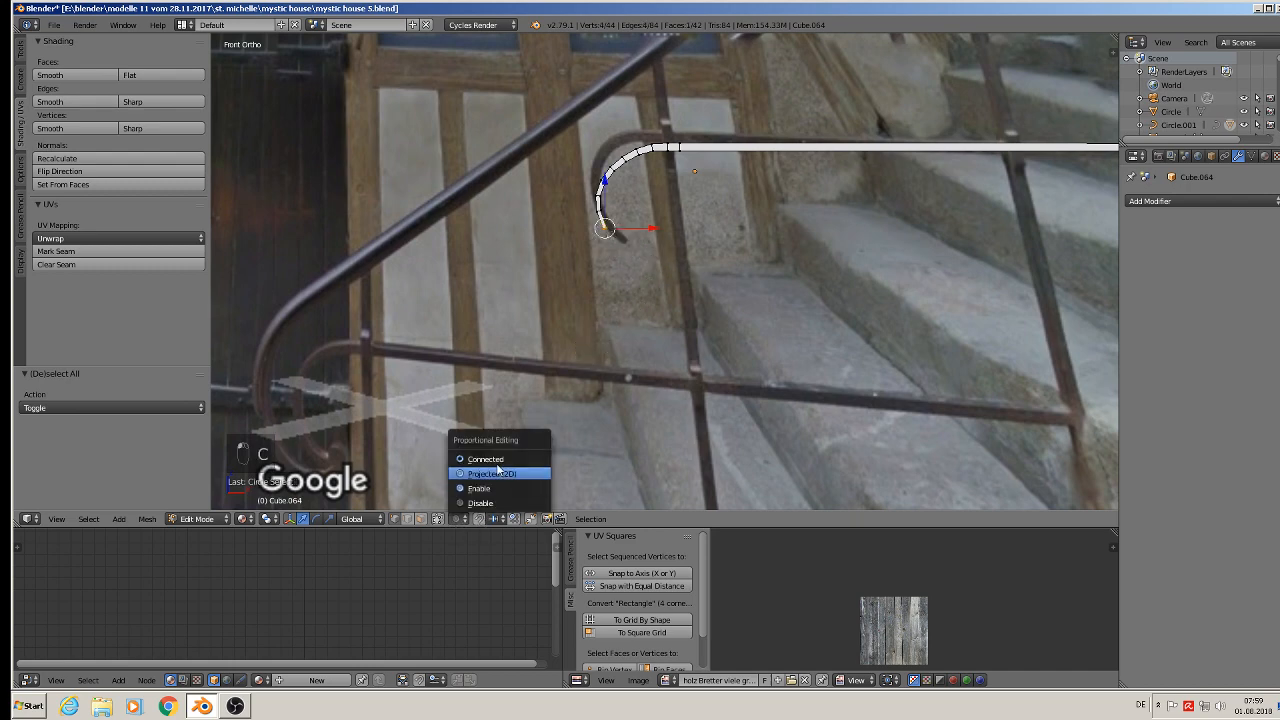
click(495, 466)
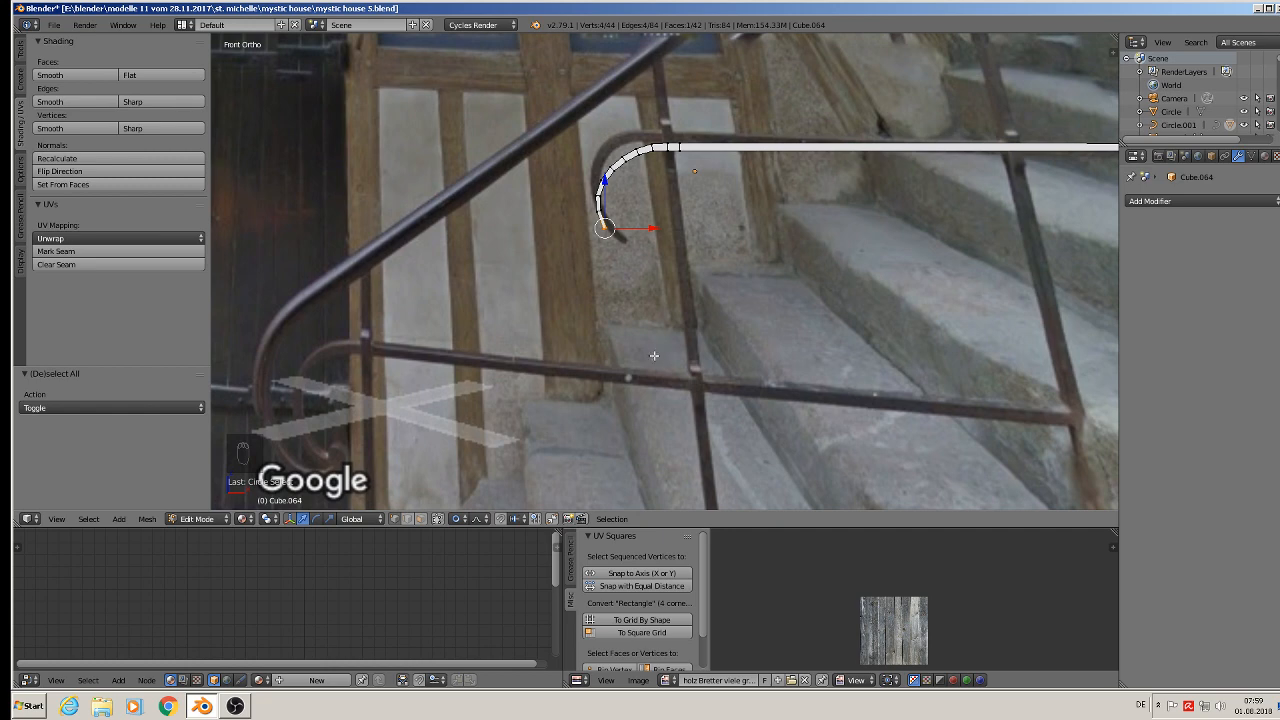
key(g)
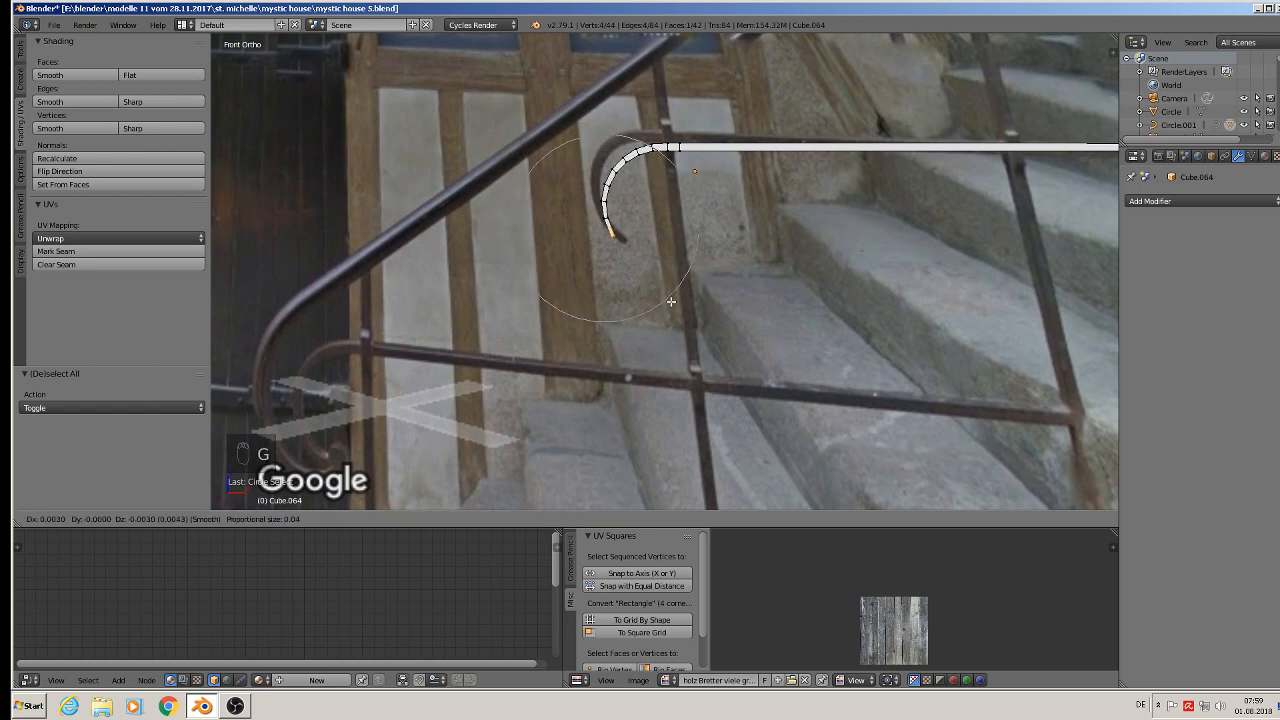
scroll(672, 295, down, 5)
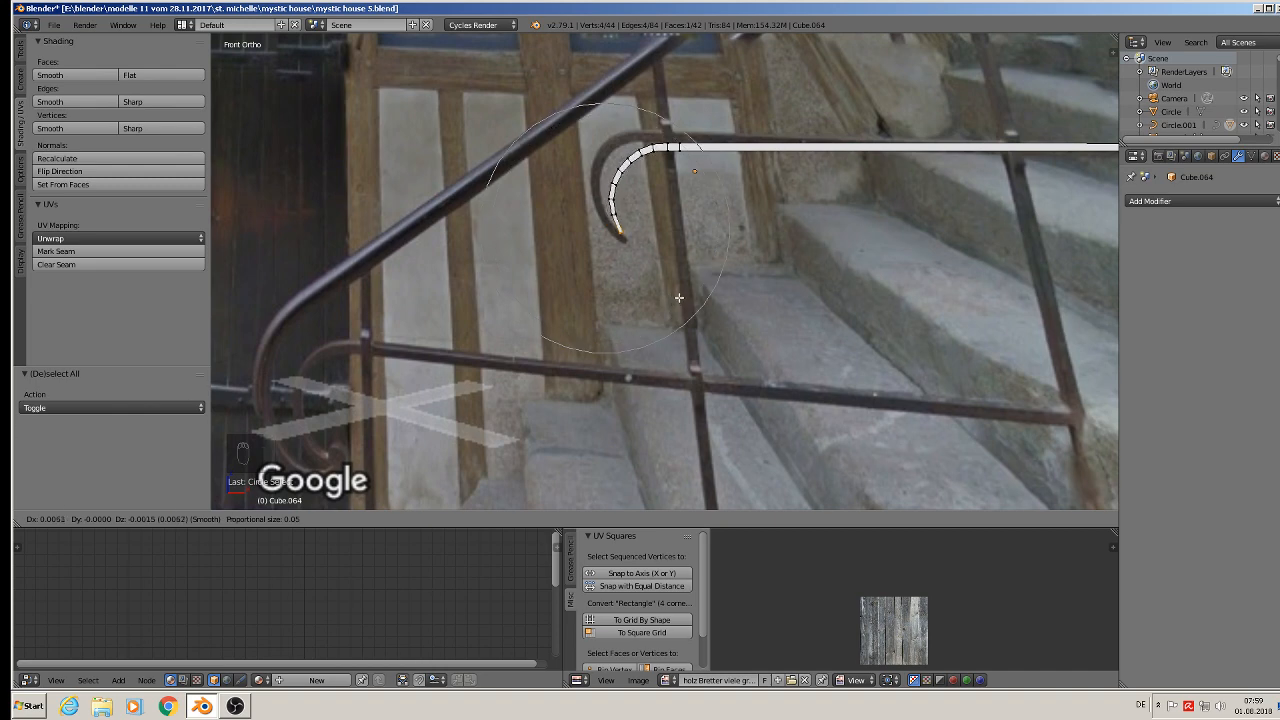
click(679, 297)
Shift the whole bar along X and 0.004 along Z onto the upper railing, and refit its curled tip to the photo.
key(Tab)
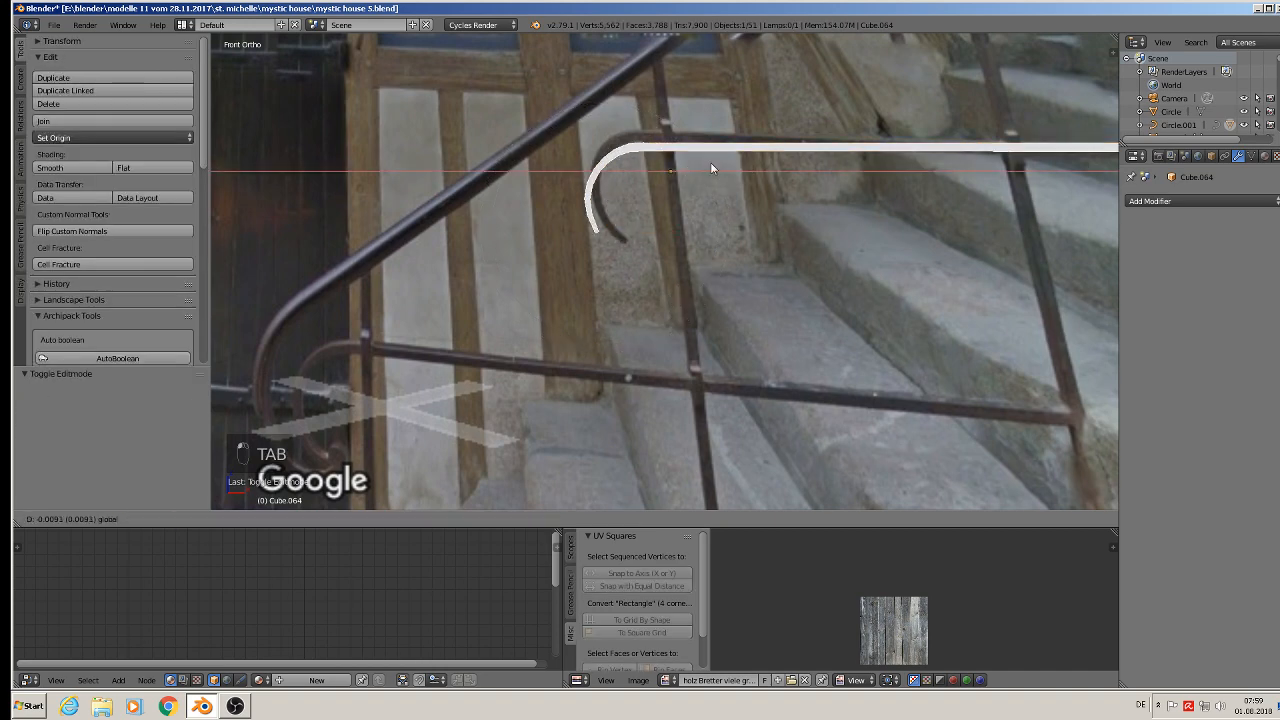
drag(711, 163, 673, 123)
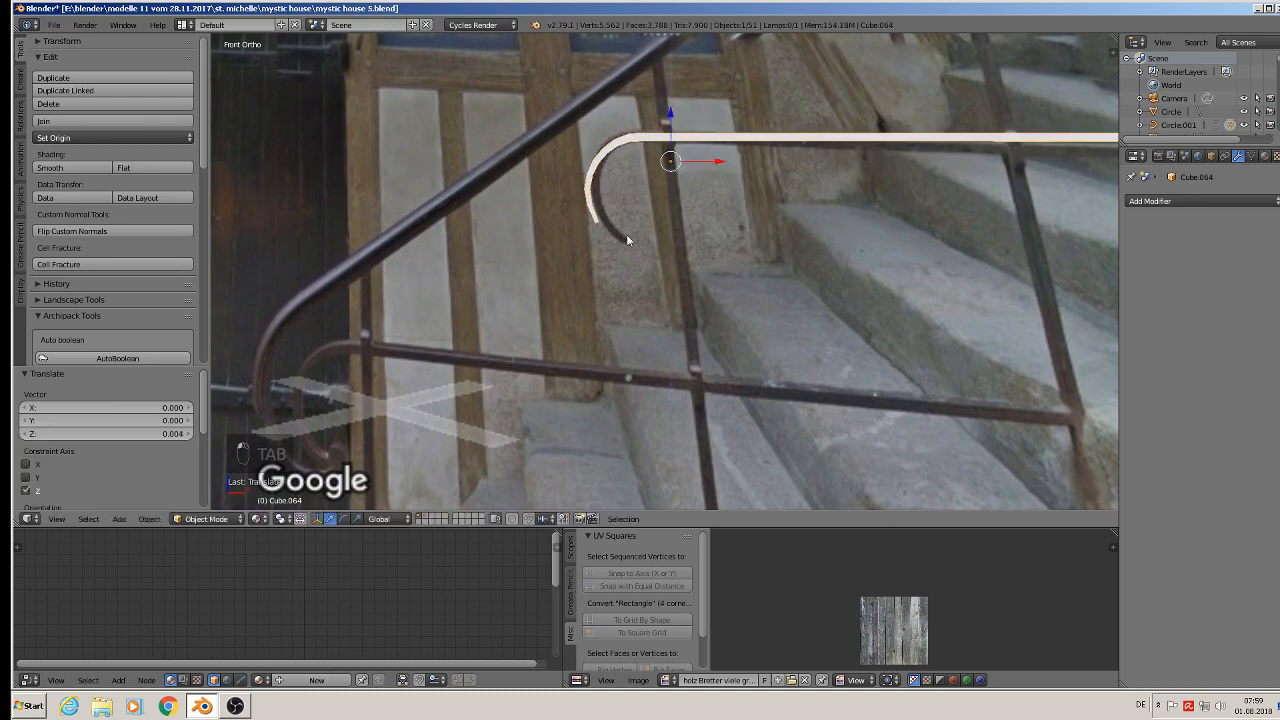
key(Tab)
key(g)
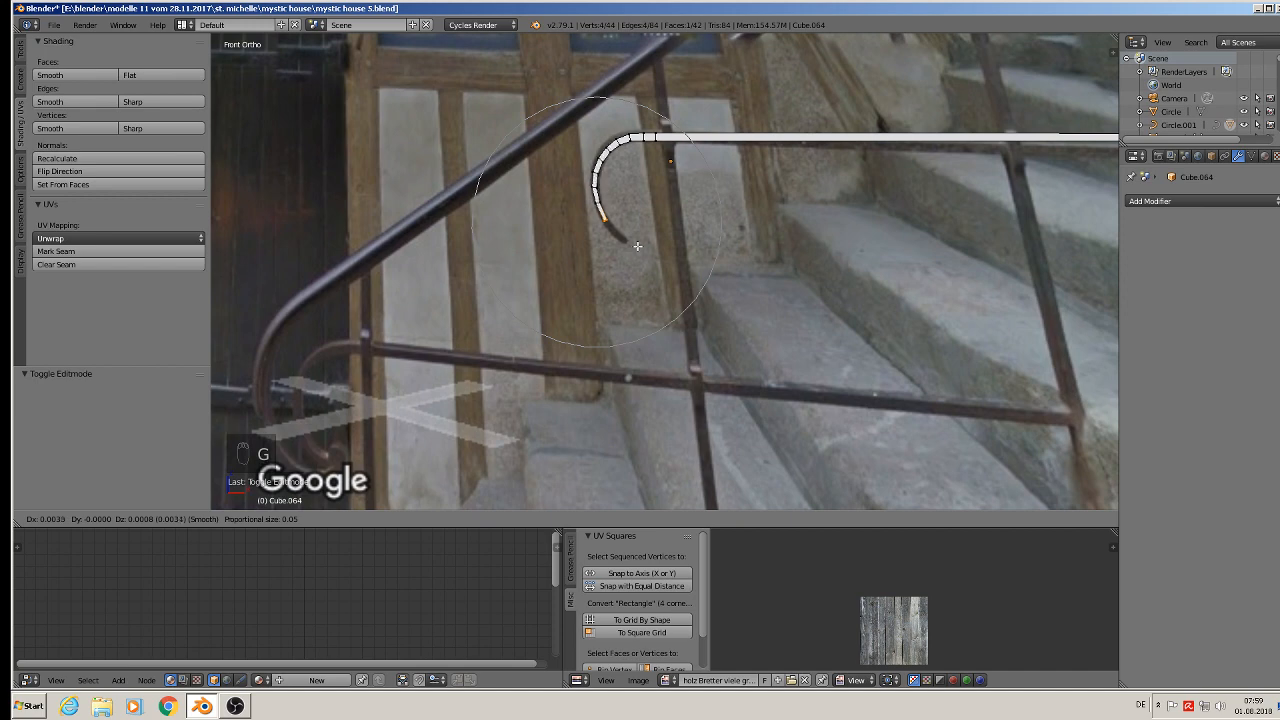
click(637, 245)
key(Tab)
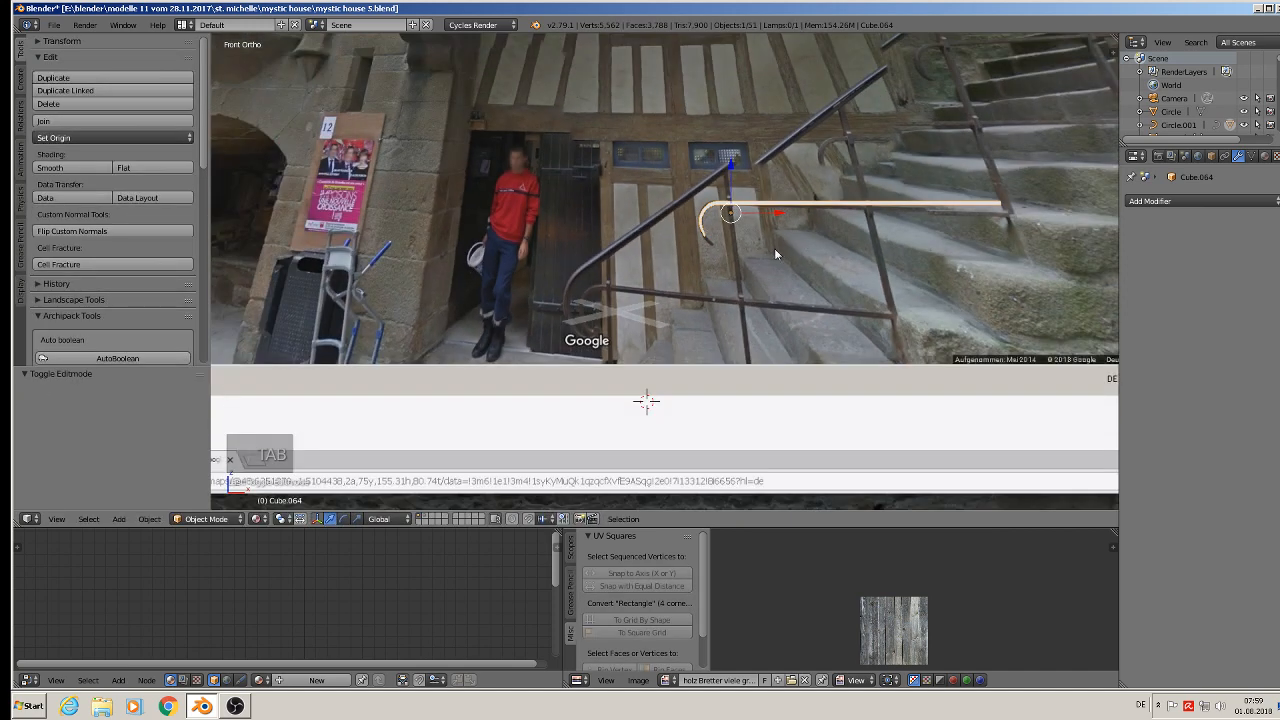
Move the bar down from the reference photo to the modelled house, shifting it -3.513 along Y and 0.733 along X.
drag(732, 172, 742, 240)
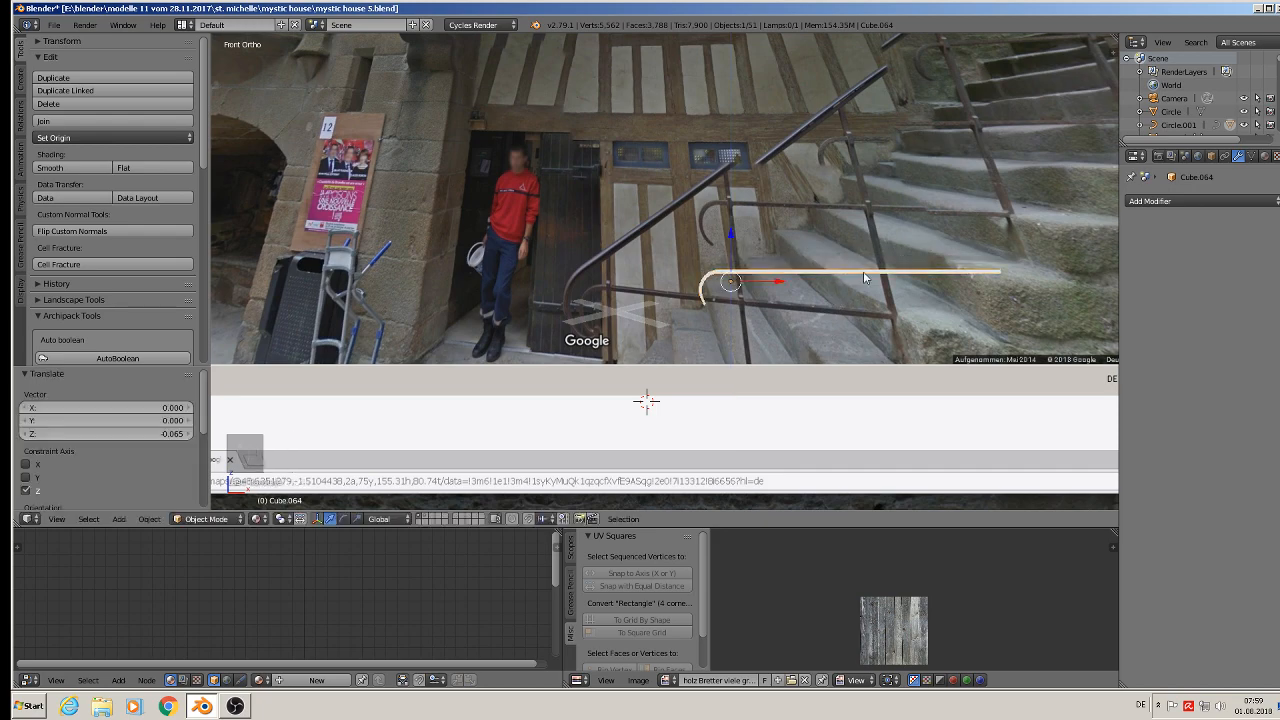
scroll(863, 275, down, 2)
shift+middle_drag(865, 290, 779, 177)
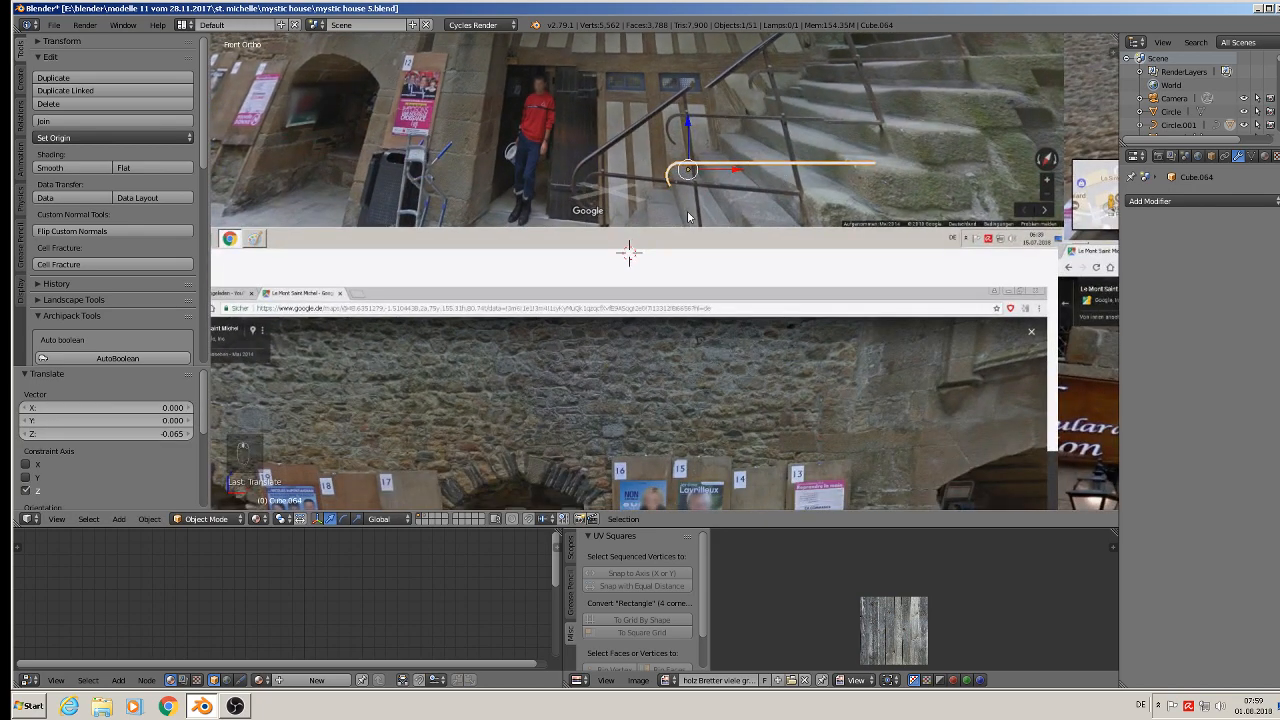
shift+middle_drag(858, 163, 823, 181)
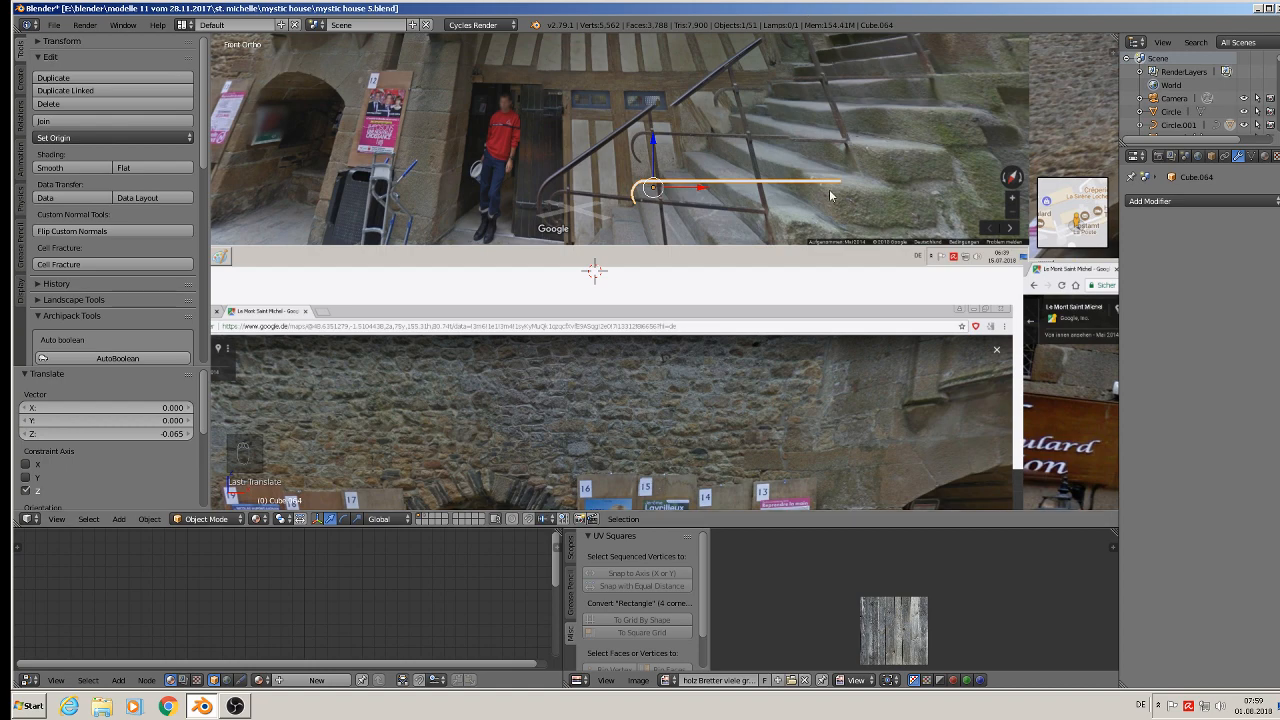
scroll(829, 195, down, 8)
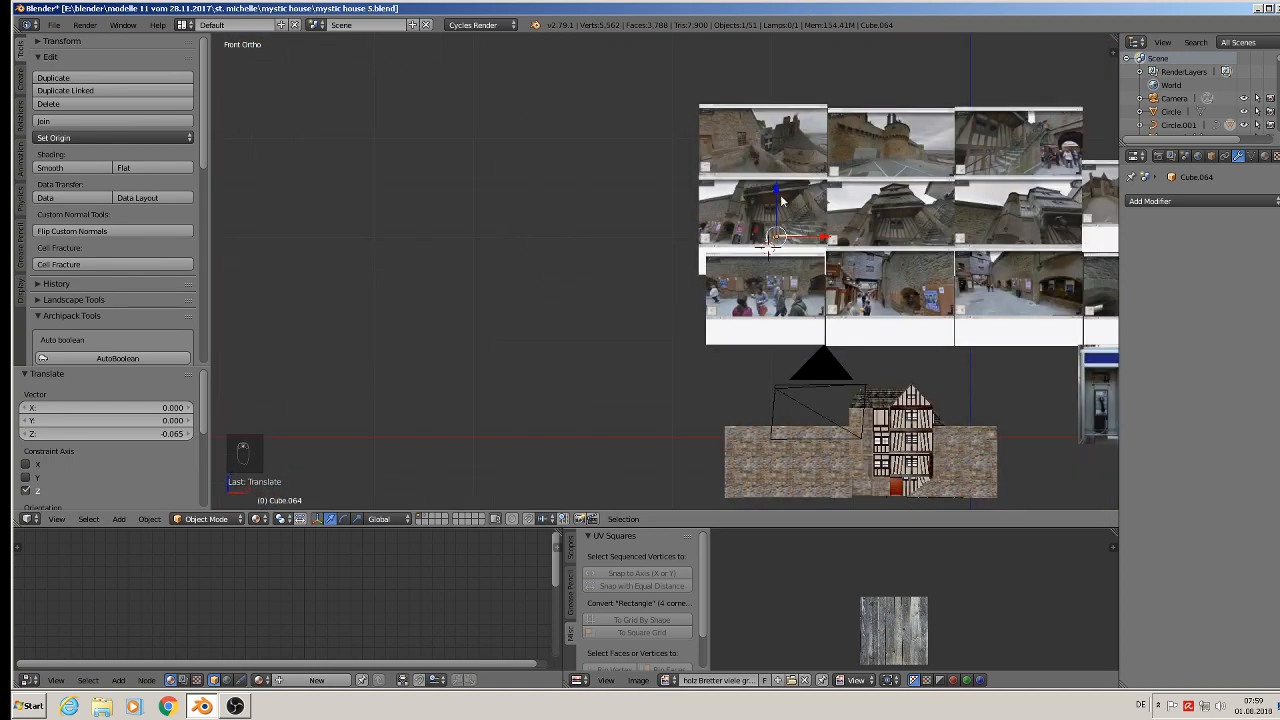
drag(781, 196, 724, 428)
middle_drag(724, 428, 785, 282)
scroll(706, 458, down, 1)
drag(862, 251, 740, 353)
scroll(740, 352, up, 4)
drag(702, 293, 808, 326)
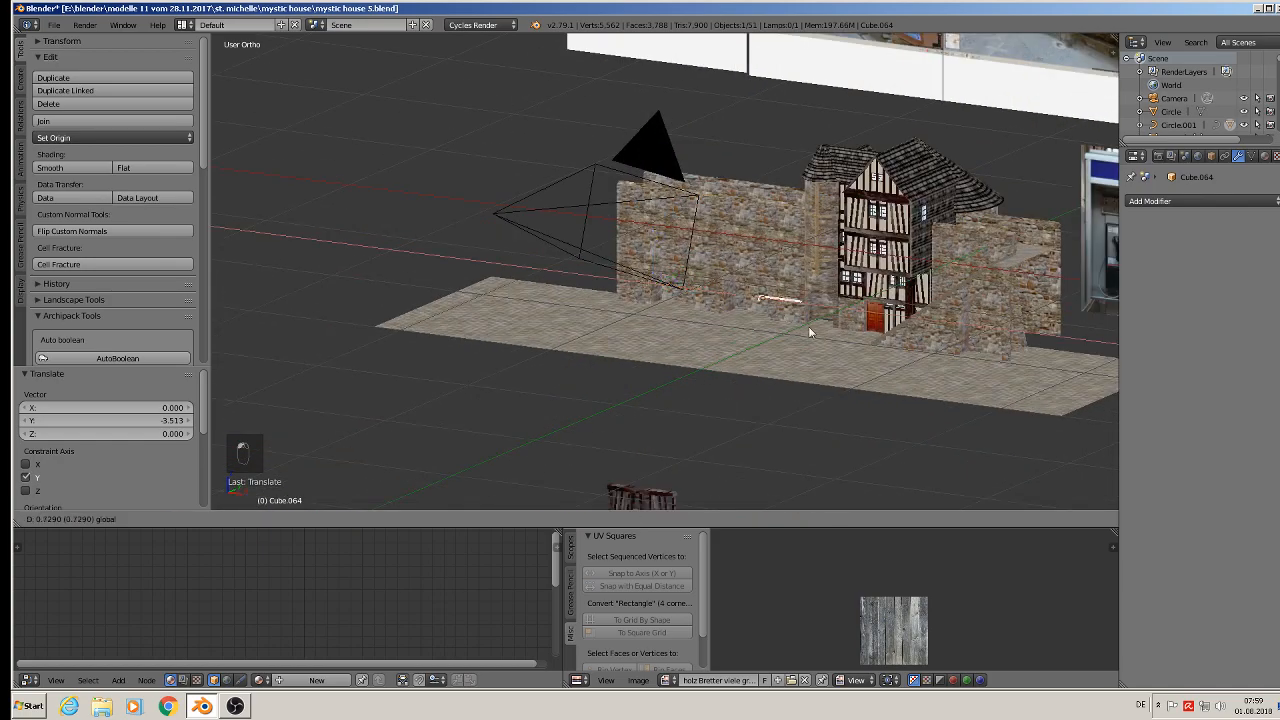
click(808, 326)
Add a cube at the 3D cursor beside the stairs and scale it down uniformly to a small block.
scroll(850, 335, up, 6)
shift+middle_drag(925, 328, 725, 286)
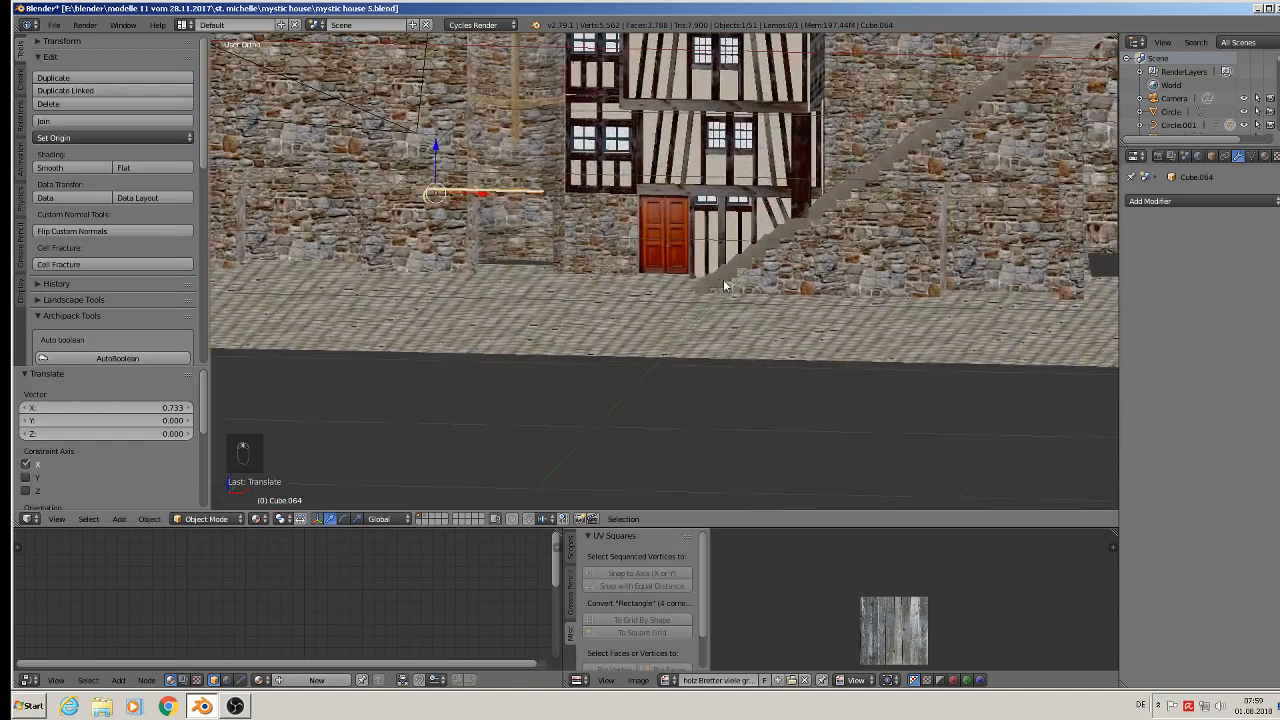
scroll(728, 283, up, 3)
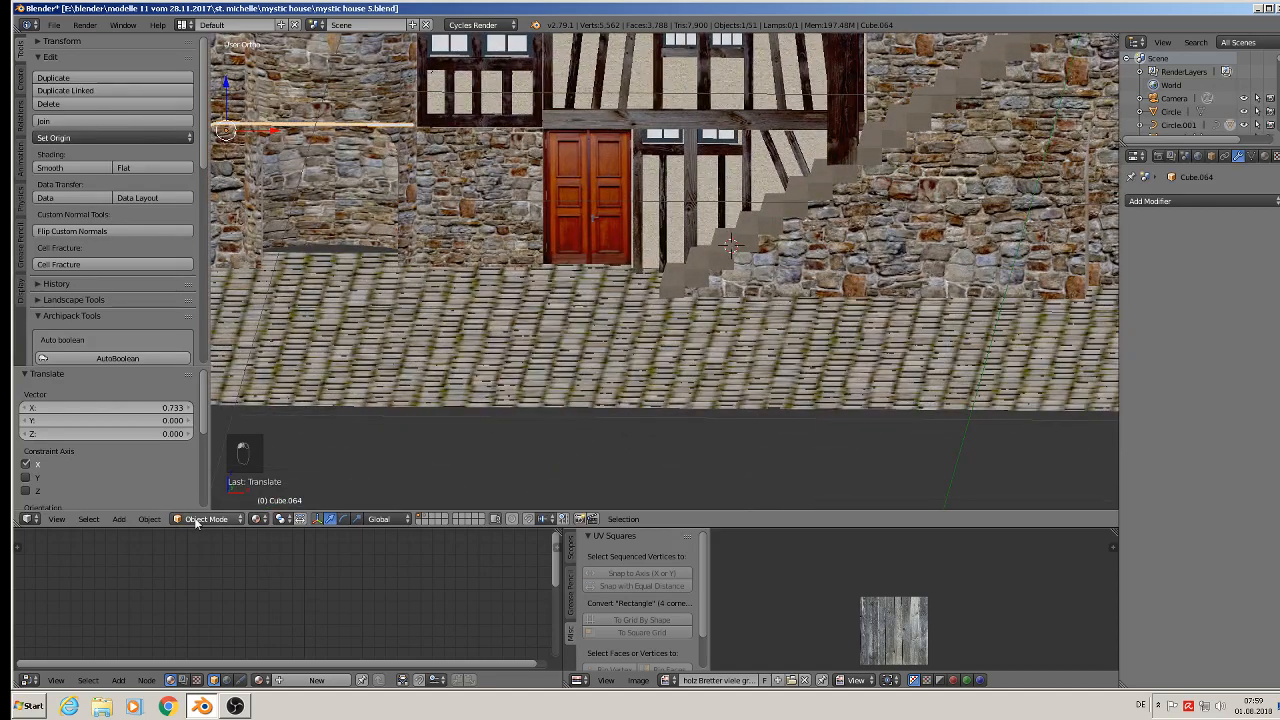
click(119, 519)
mouse_move(137, 503)
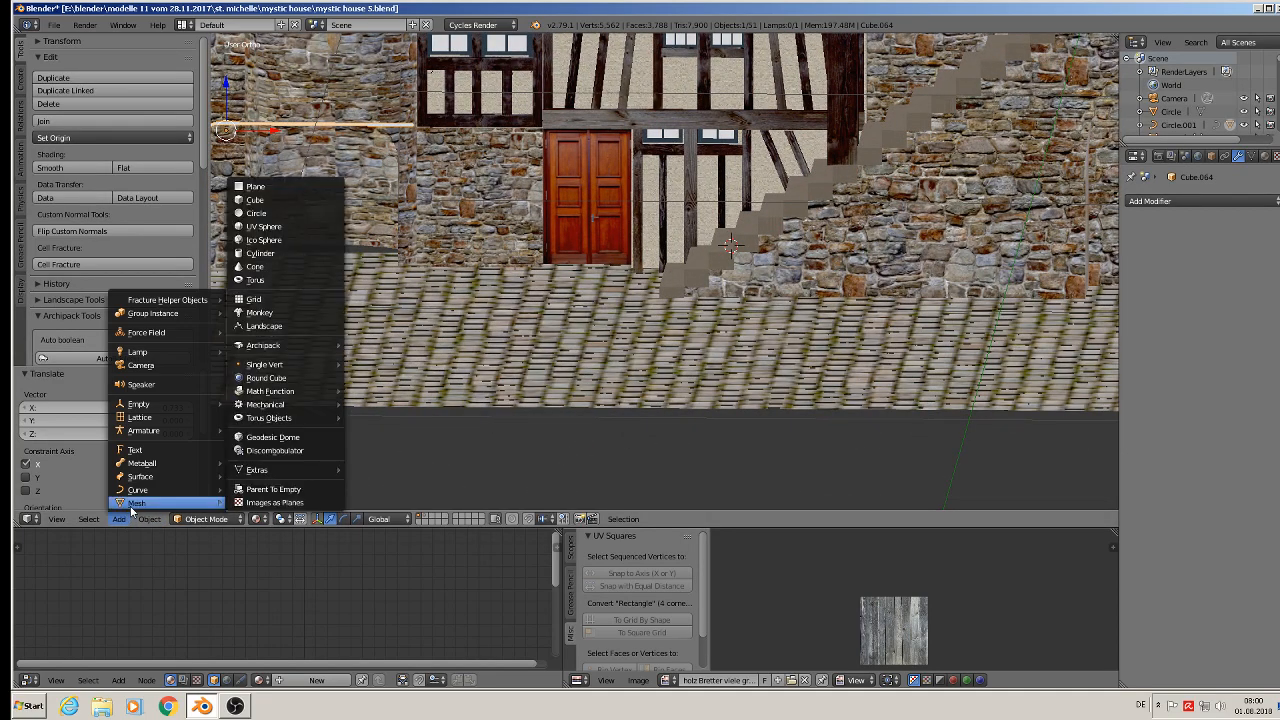
click(280, 199)
key(s)
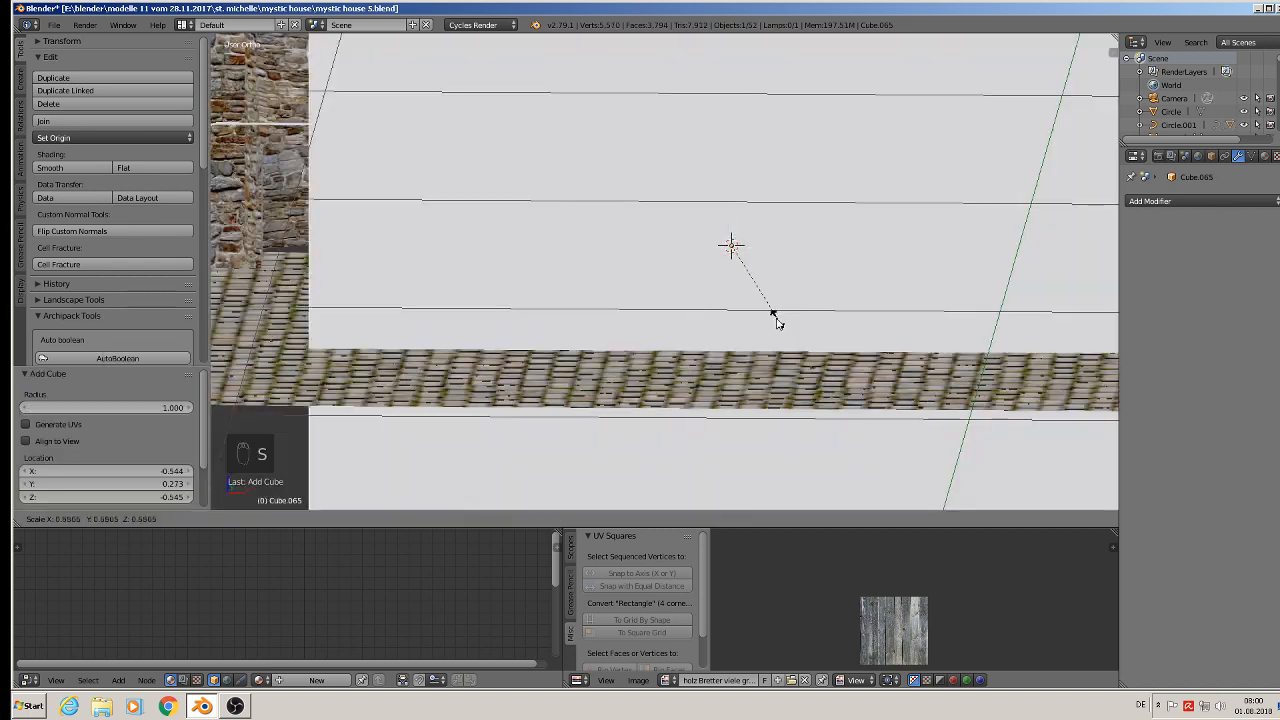
click(700, 229)
key(s)
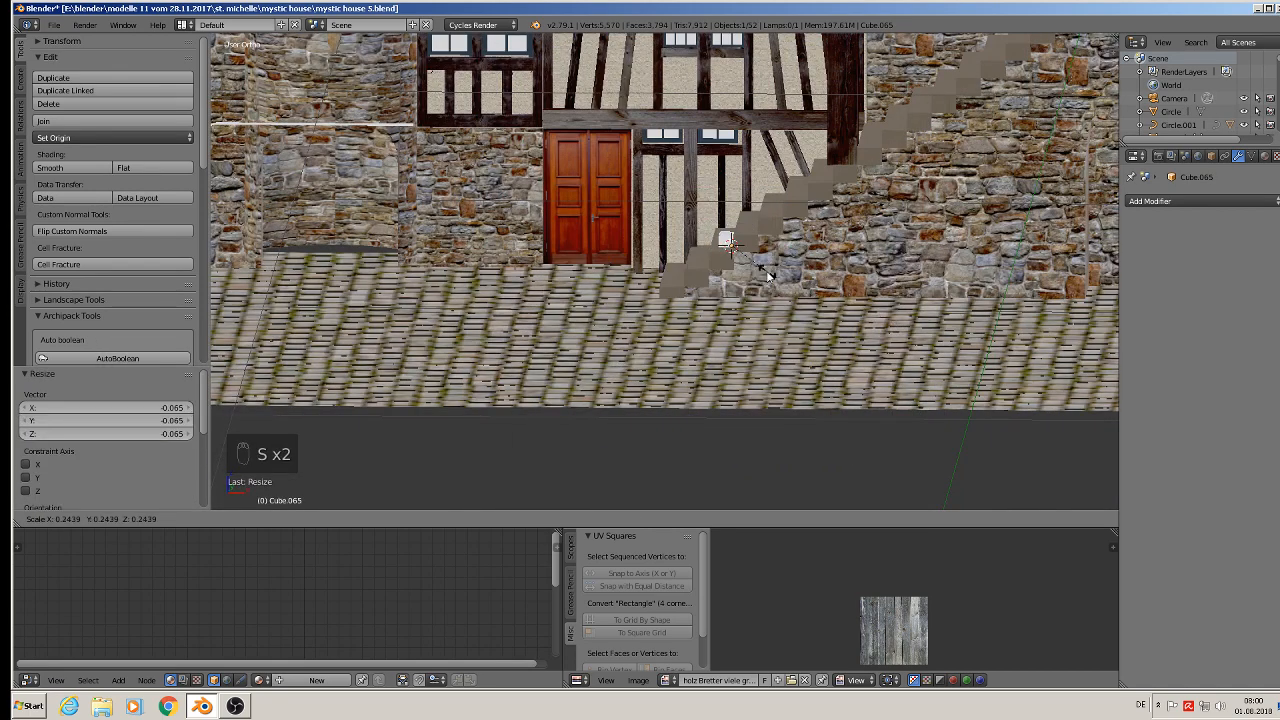
click(761, 268)
Move the small cube -0.350 along Y in front of the stairs and scale it uniformly by 0.200.
middle_drag(761, 268, 735, 280)
drag(748, 235, 690, 290)
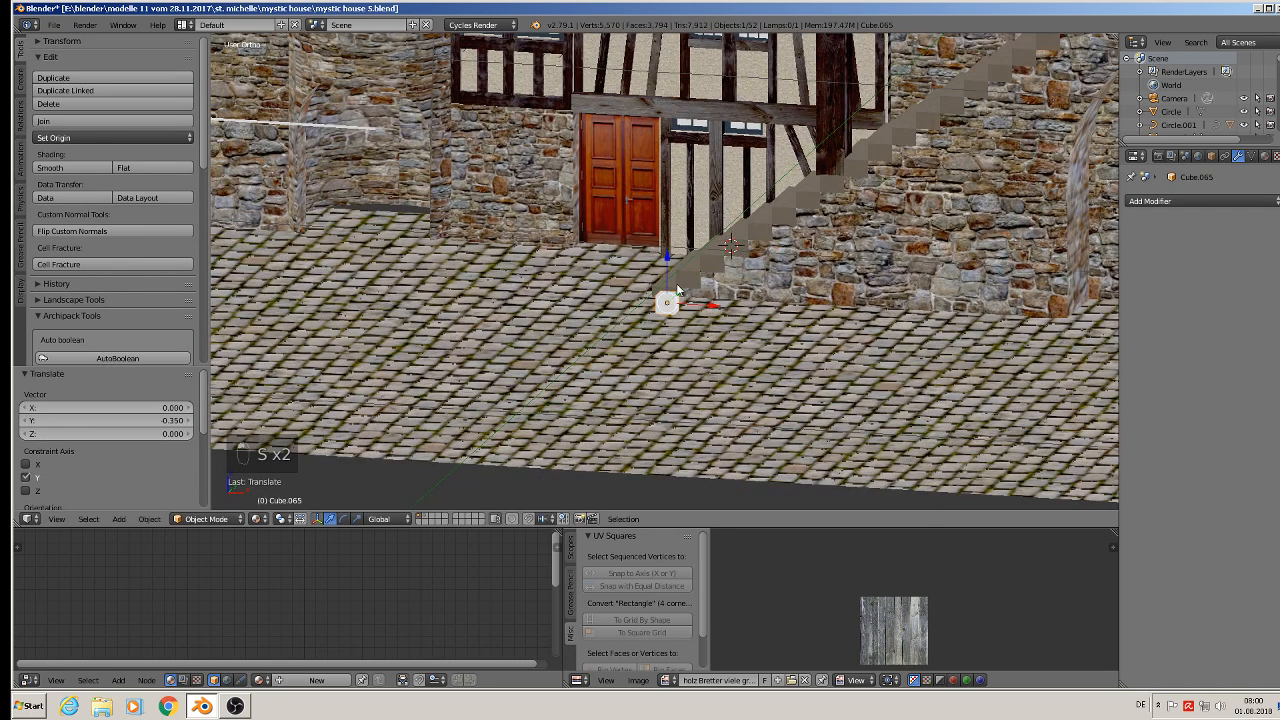
scroll(690, 290, up, 5)
key(s)
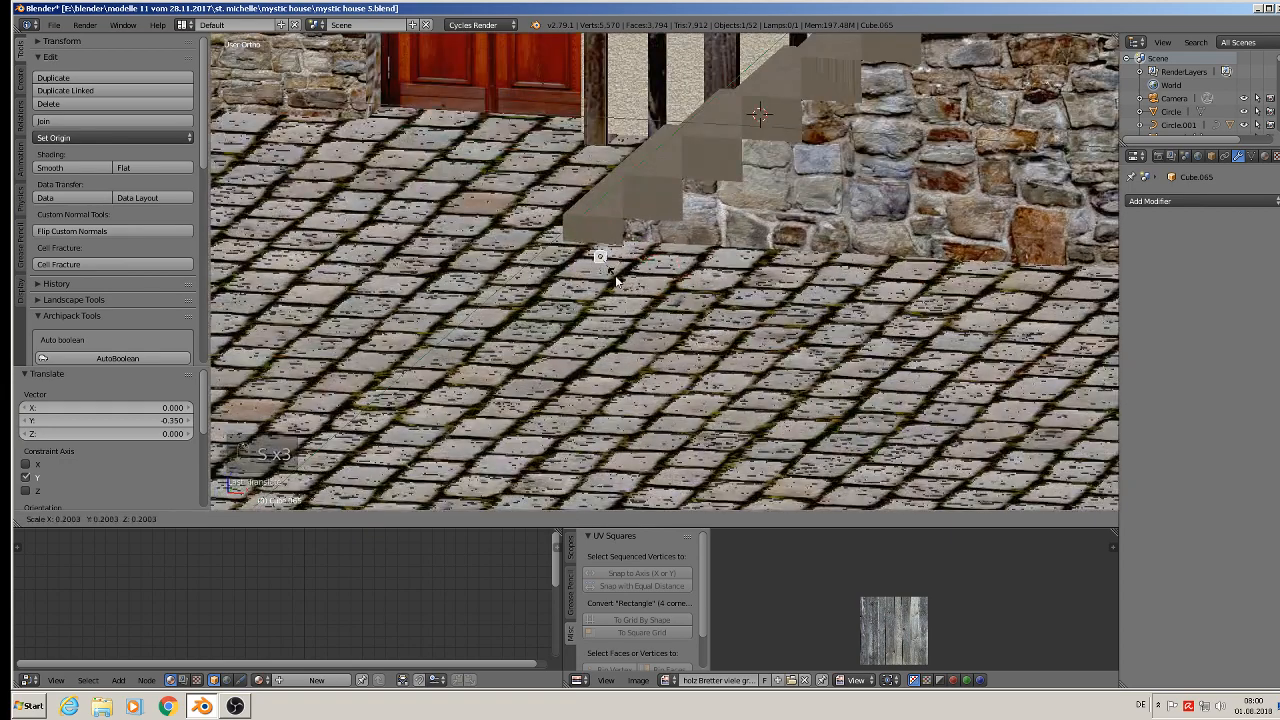
click(616, 277)
Stretch the cube by 18.129 along Z into a thin vertical railing post.
scroll(616, 277, up, 1)
middle_drag(617, 277, 651, 257)
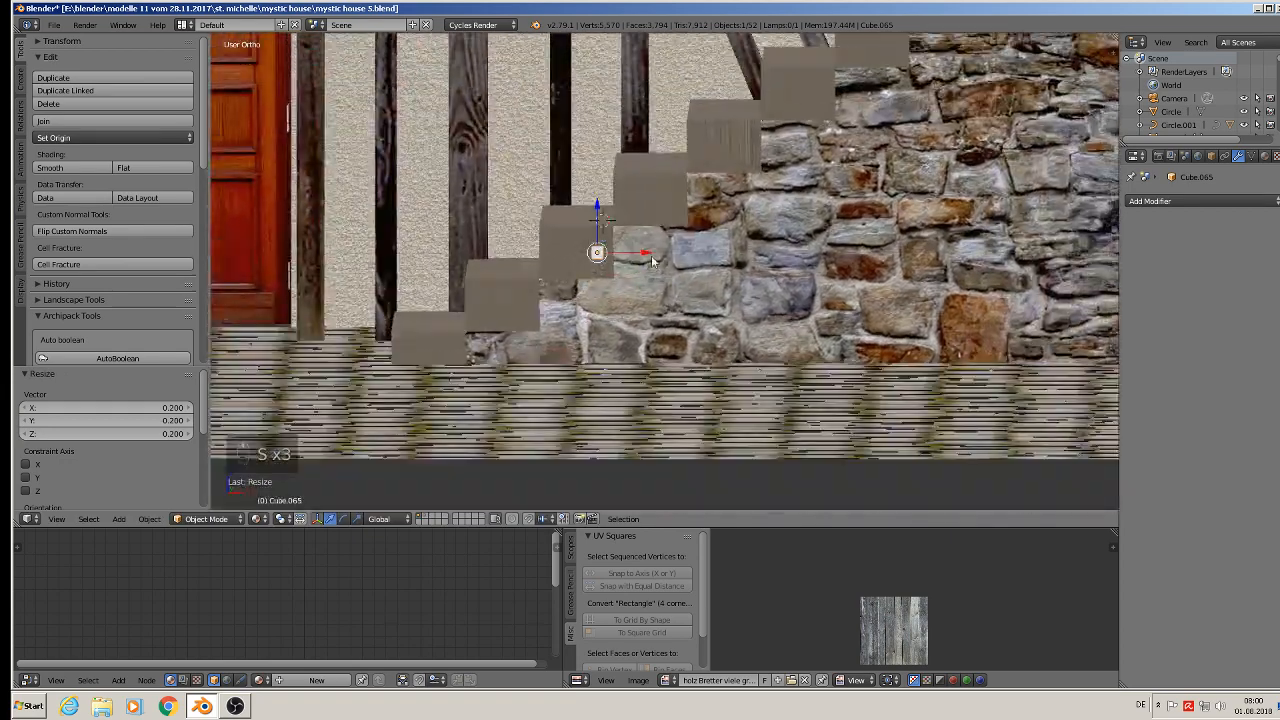
key(s)
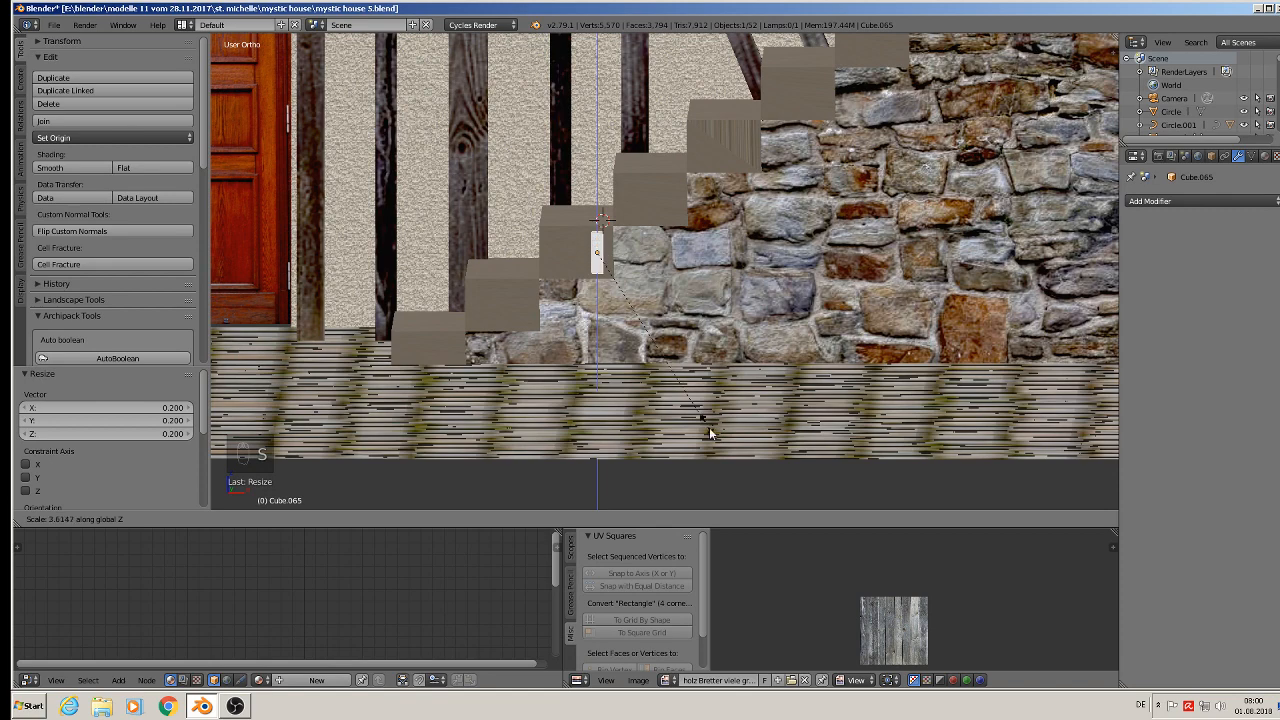
click(428, 431)
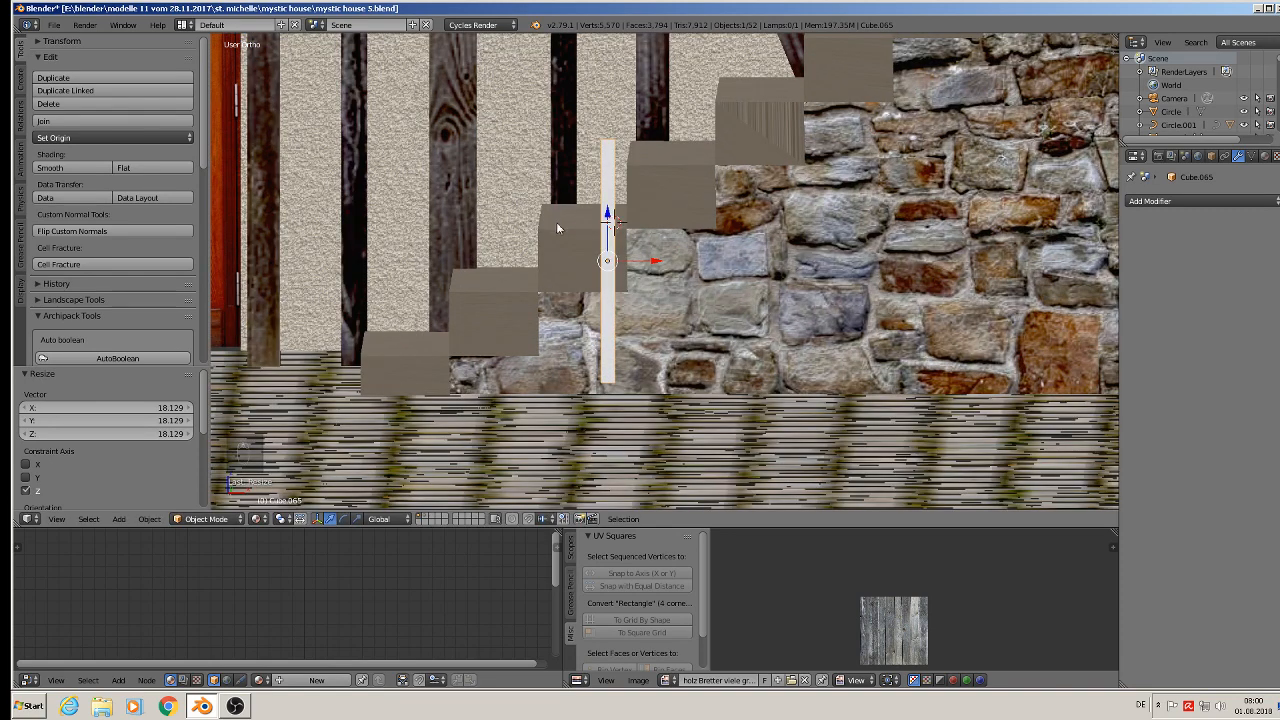
In front view, select the curled bar and move it 0.652 along X and -0.136 along Z above the stair post.
scroll(563, 223, down, 8)
middle_drag(641, 93, 631, 510)
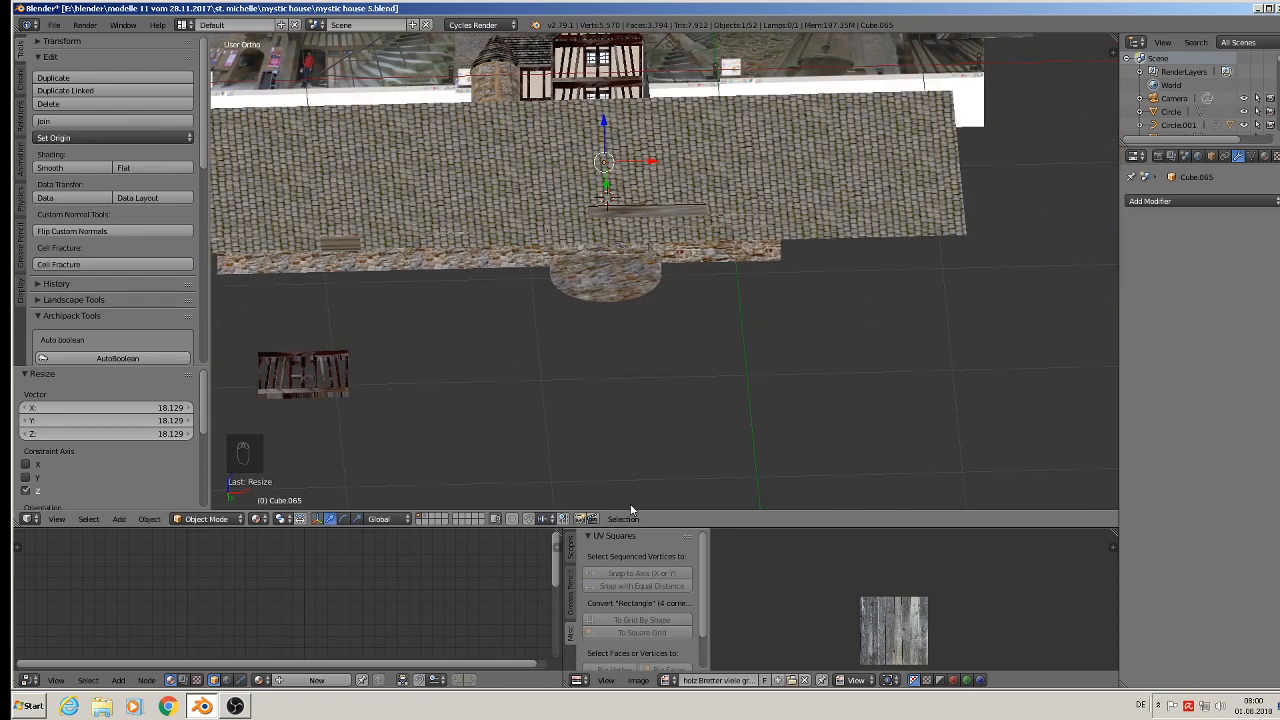
middle_drag(672, 376, 630, 258)
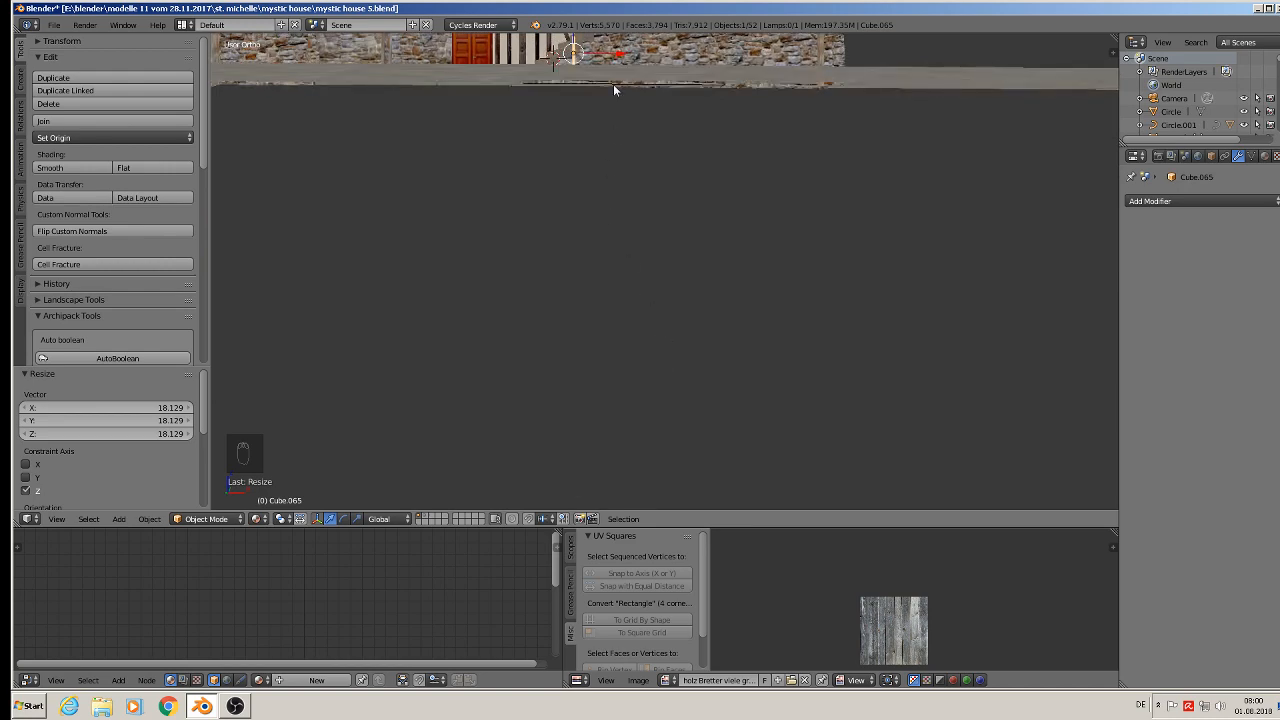
key(KP_1)
shift+middle_drag(611, 94, 680, 363)
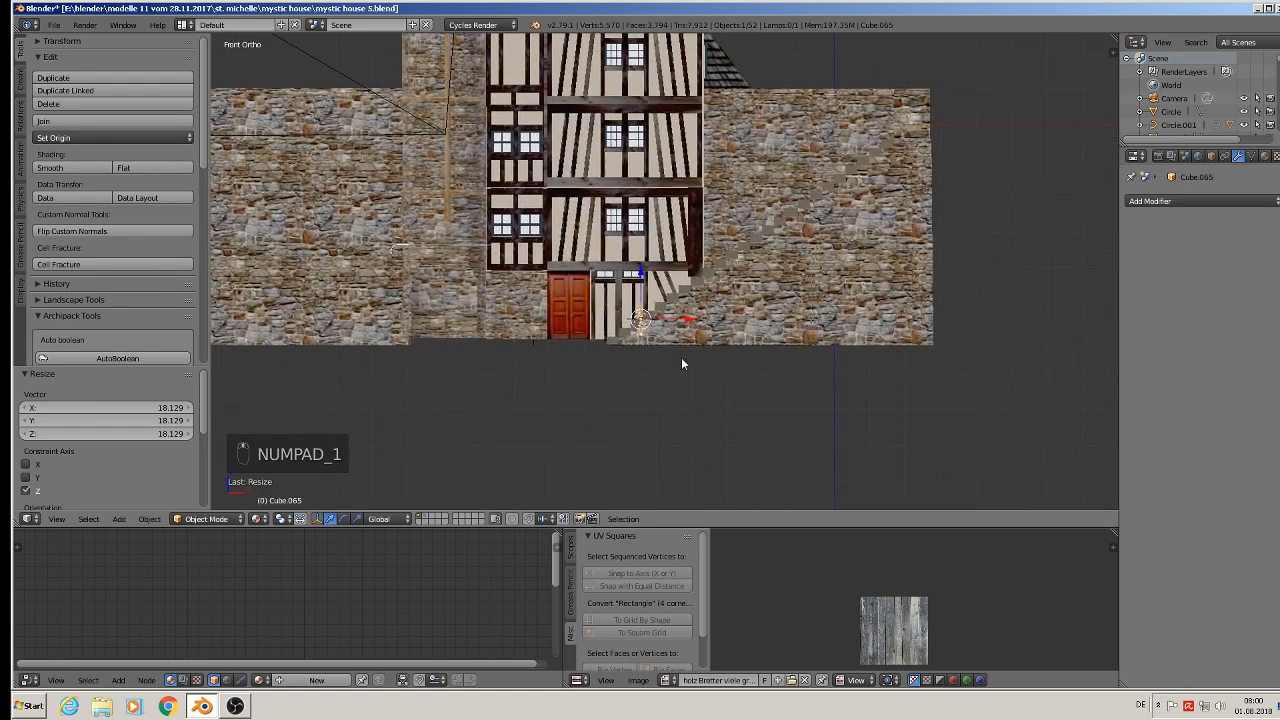
scroll(652, 331, up, 4)
right_click(276, 185)
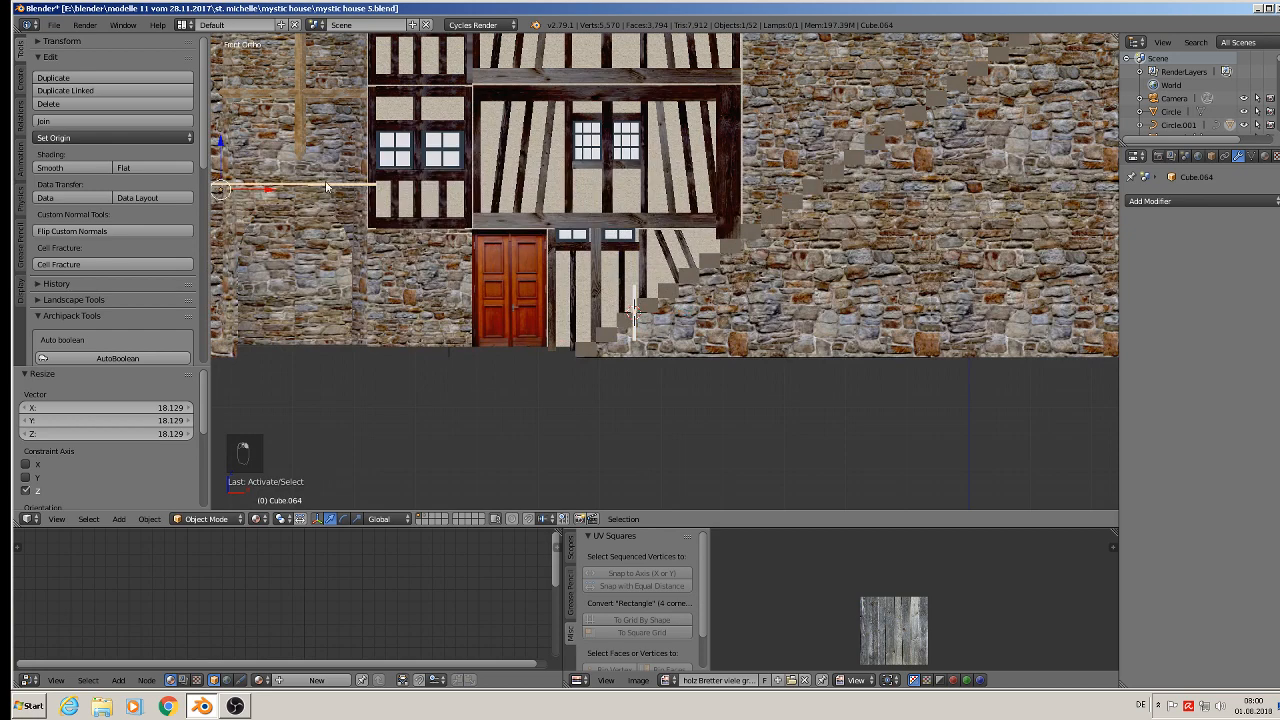
key(g)
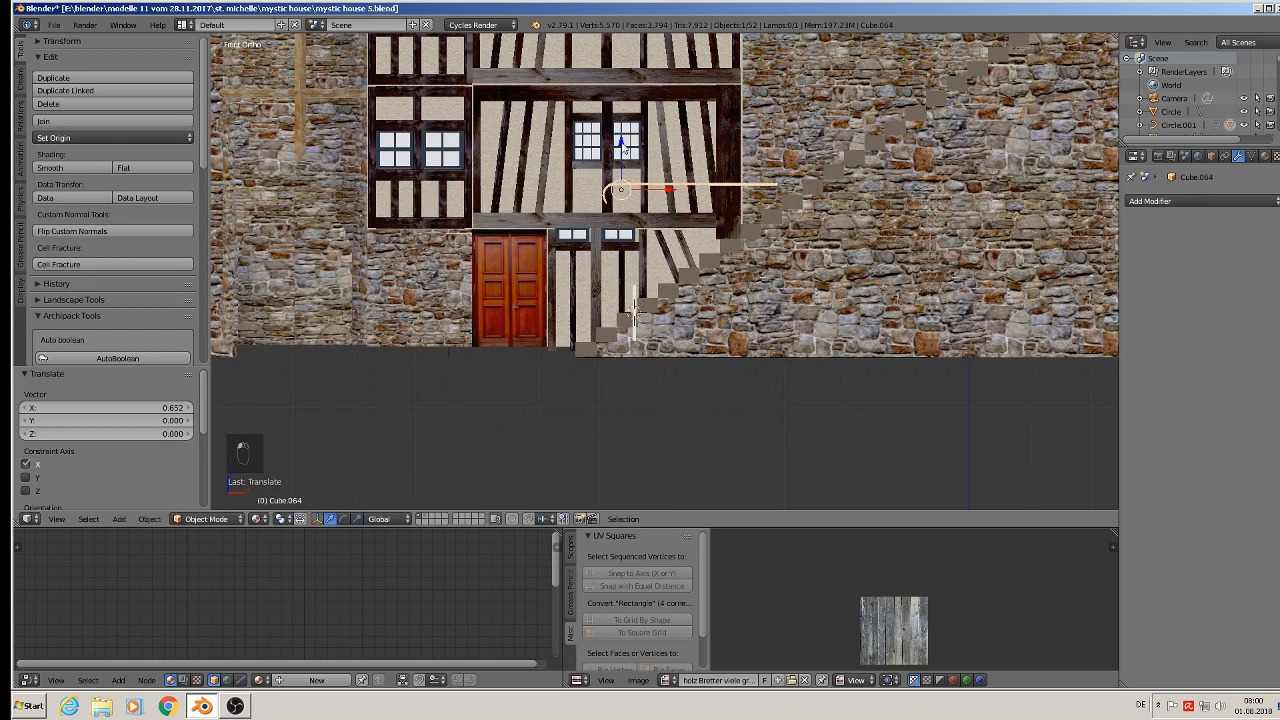
click(667, 271)
Scale the curled bar uniformly by 0.515 to suit the size of the modelled stairs.
scroll(667, 271, up, 1)
scroll(667, 271, up, 4)
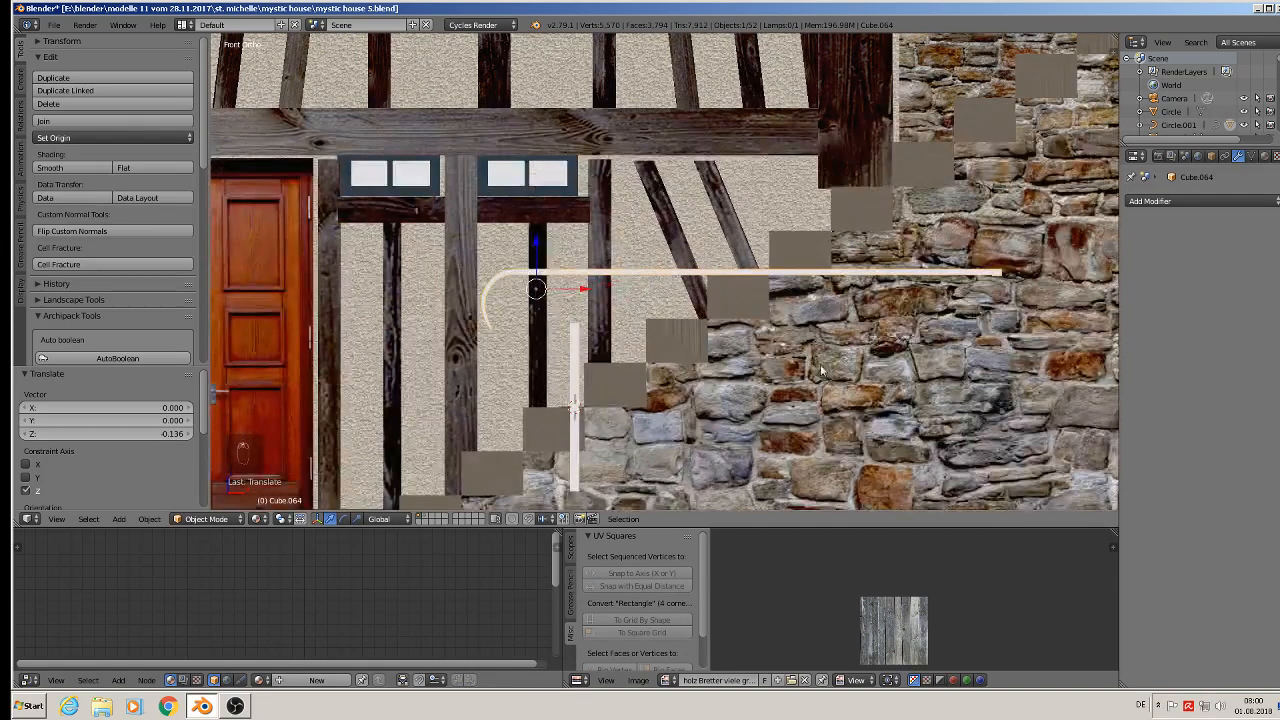
key(s)
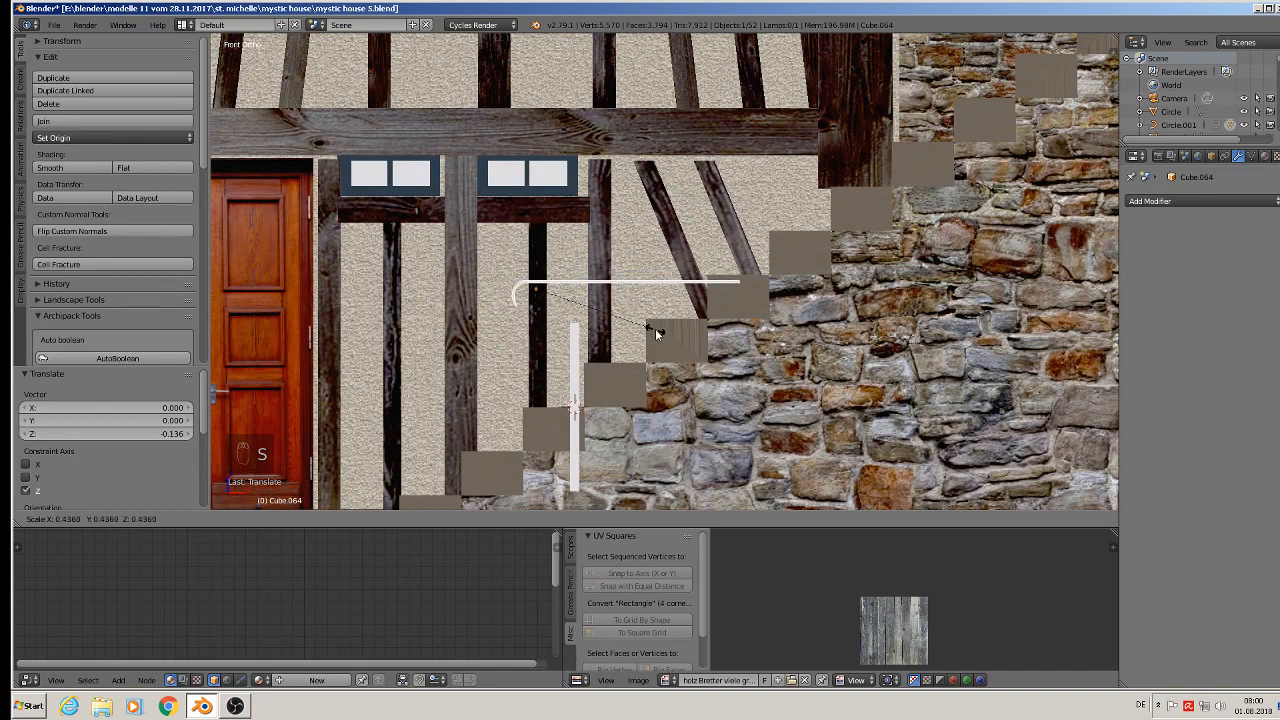
click(671, 338)
Scale the vertical post down uniformly, raise it onto the steps beneath the curled bar, and shift it 0.002 along X.
right_click(574, 360)
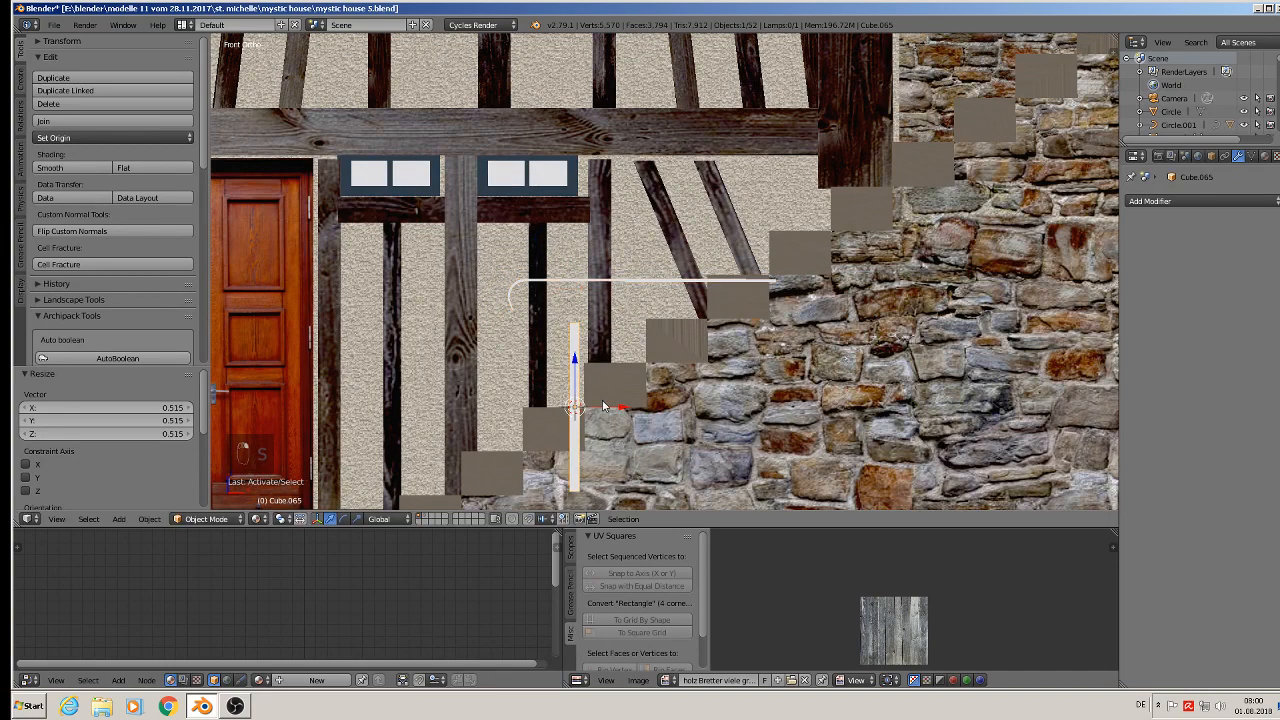
key(s)
click(628, 447)
drag(574, 373, 621, 346)
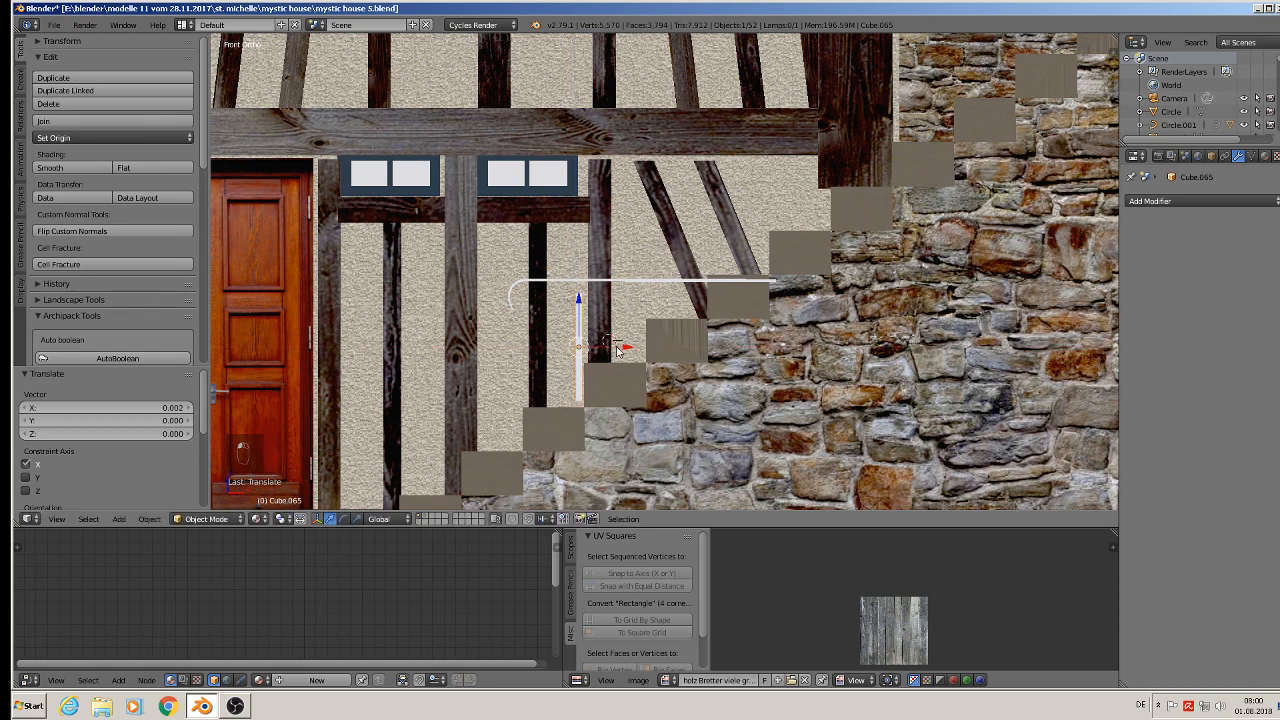
Lengthen the post along Z and move it -0.096 along X to the foot of the stairs.
key(s)
key(z)
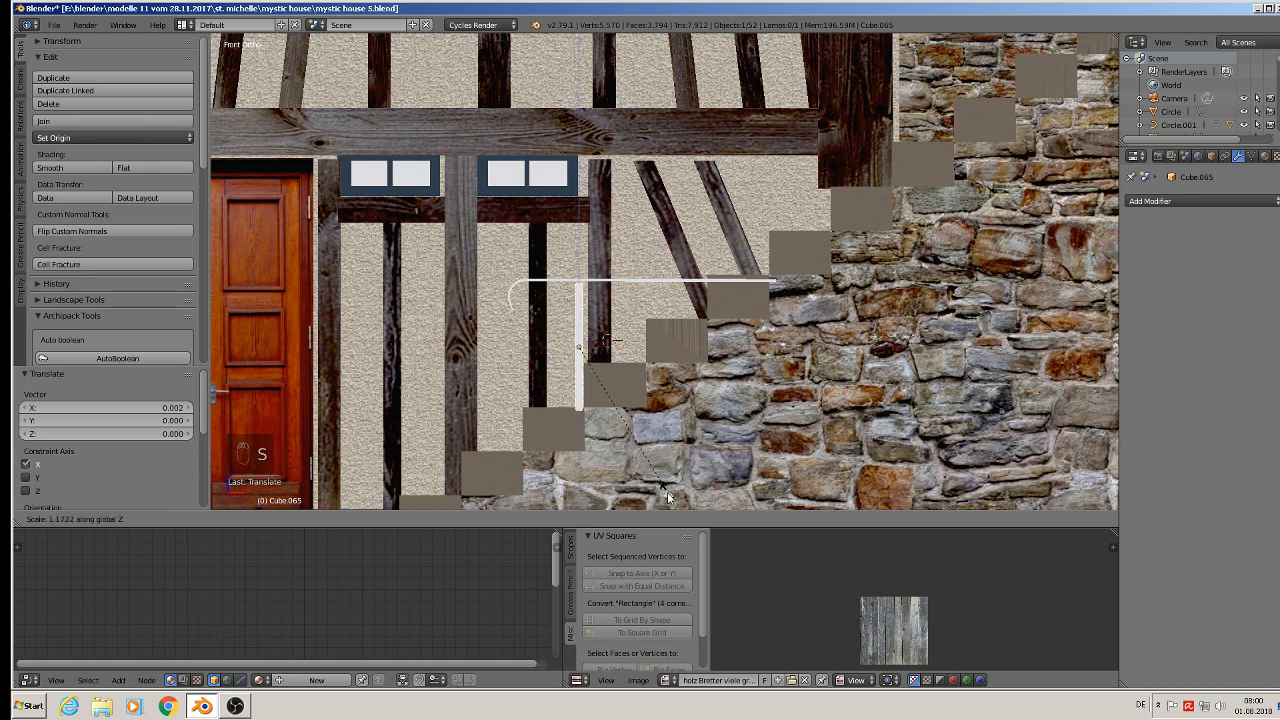
click(667, 54)
drag(580, 300, 546, 298)
scroll(585, 288, down, 4)
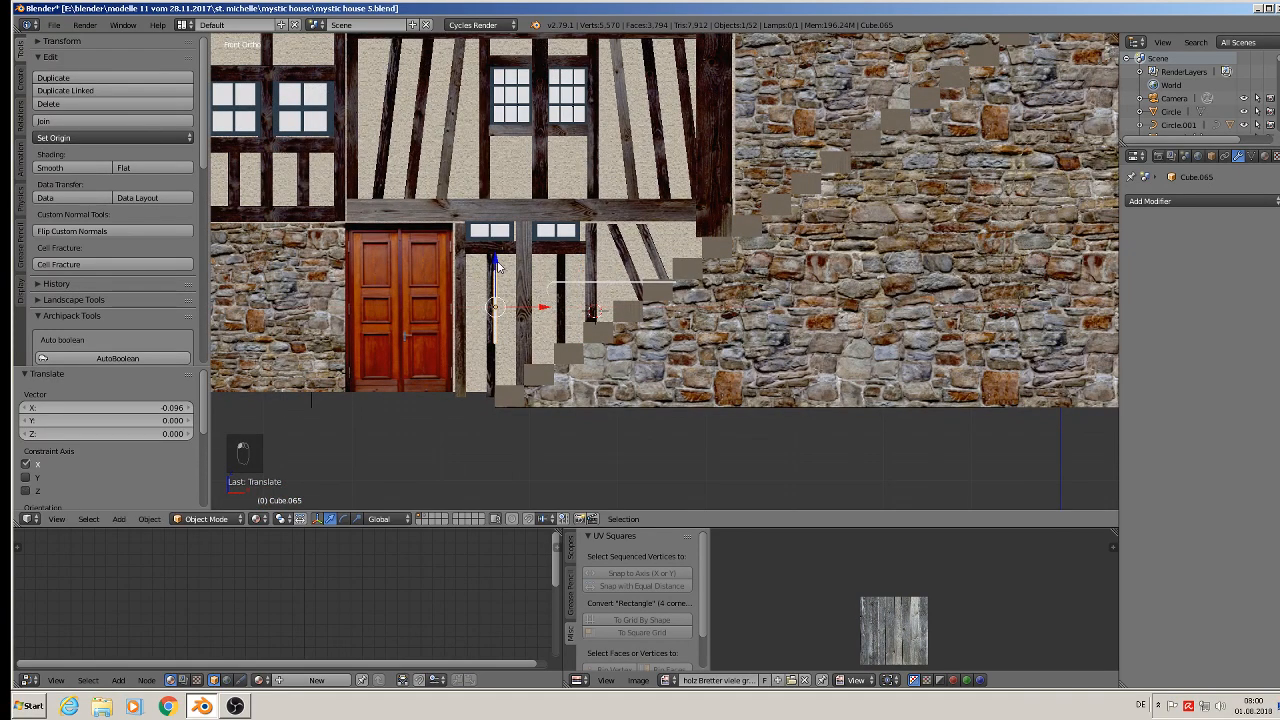
Lower the stair post by 0.072 along Z so that it stands at the foot of the stairs.
drag(497, 262, 503, 328)
scroll(578, 358, up, 1)
scroll(576, 359, up, 1)
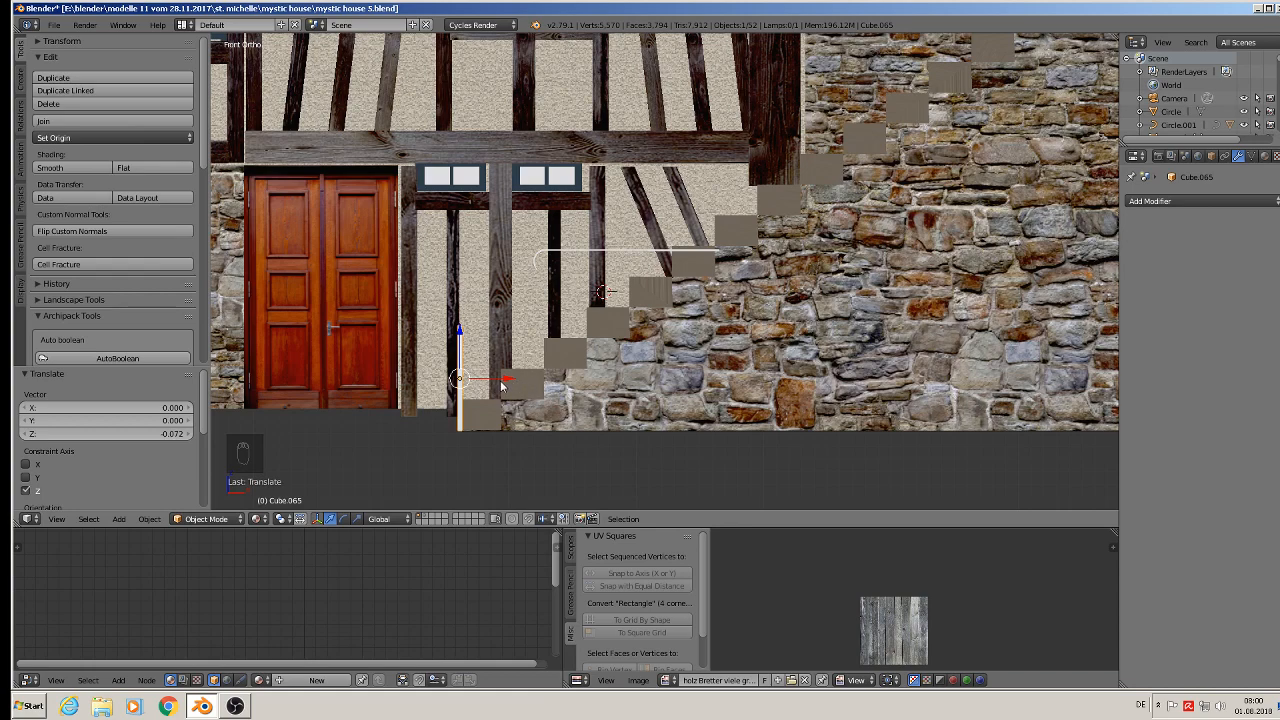
Chain five duplicates of the post up the lower stairs, each offset about 0.067 along X and 0.049 along Z.
key(shift+d)
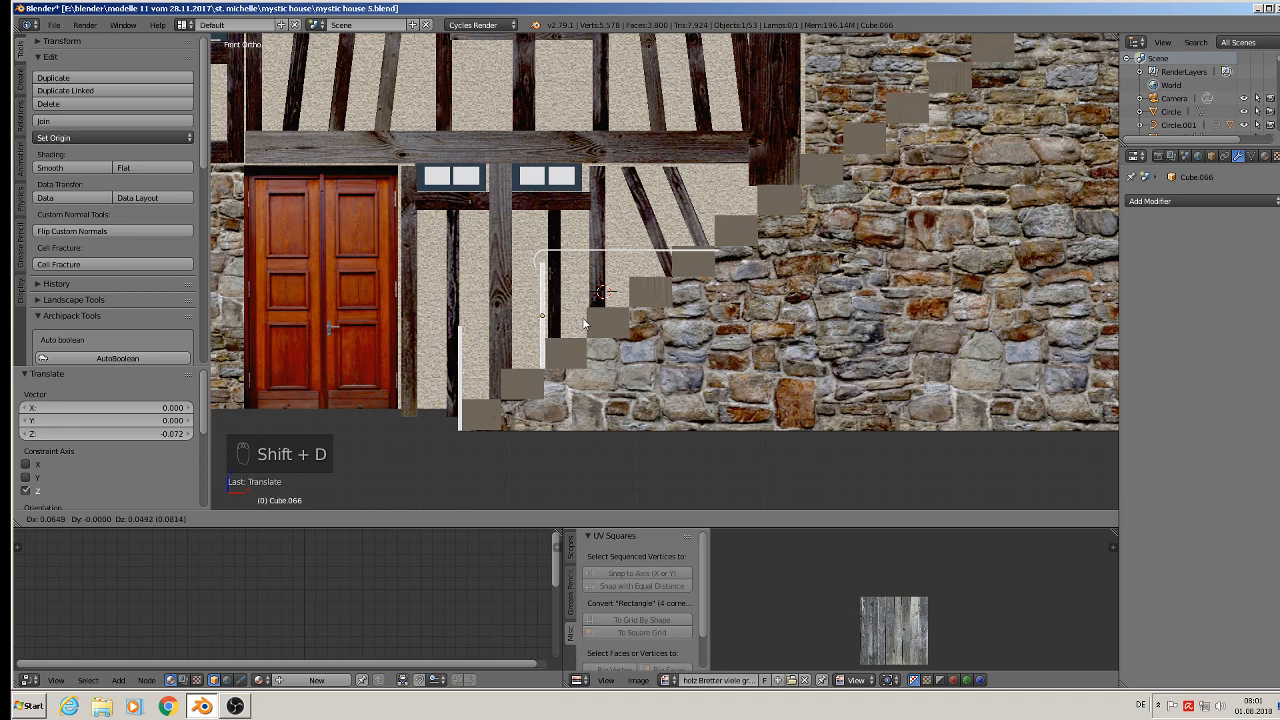
click(585, 323)
key(shift+d)
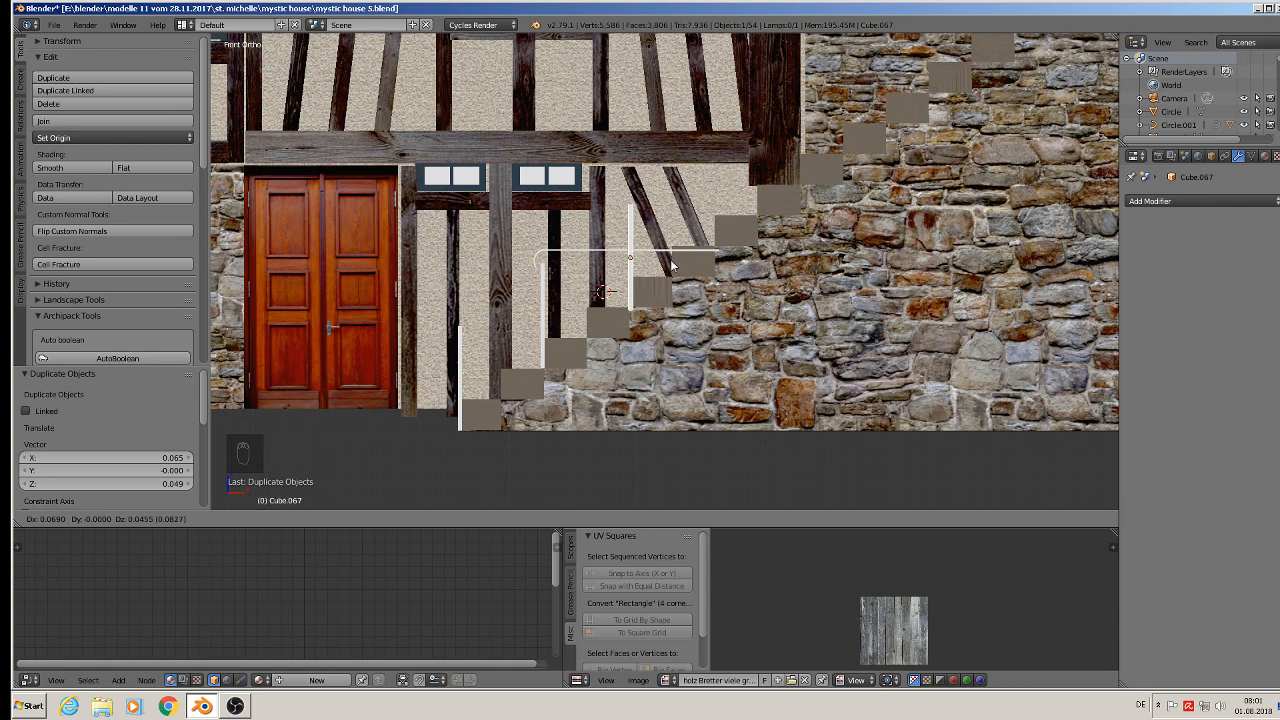
click(672, 262)
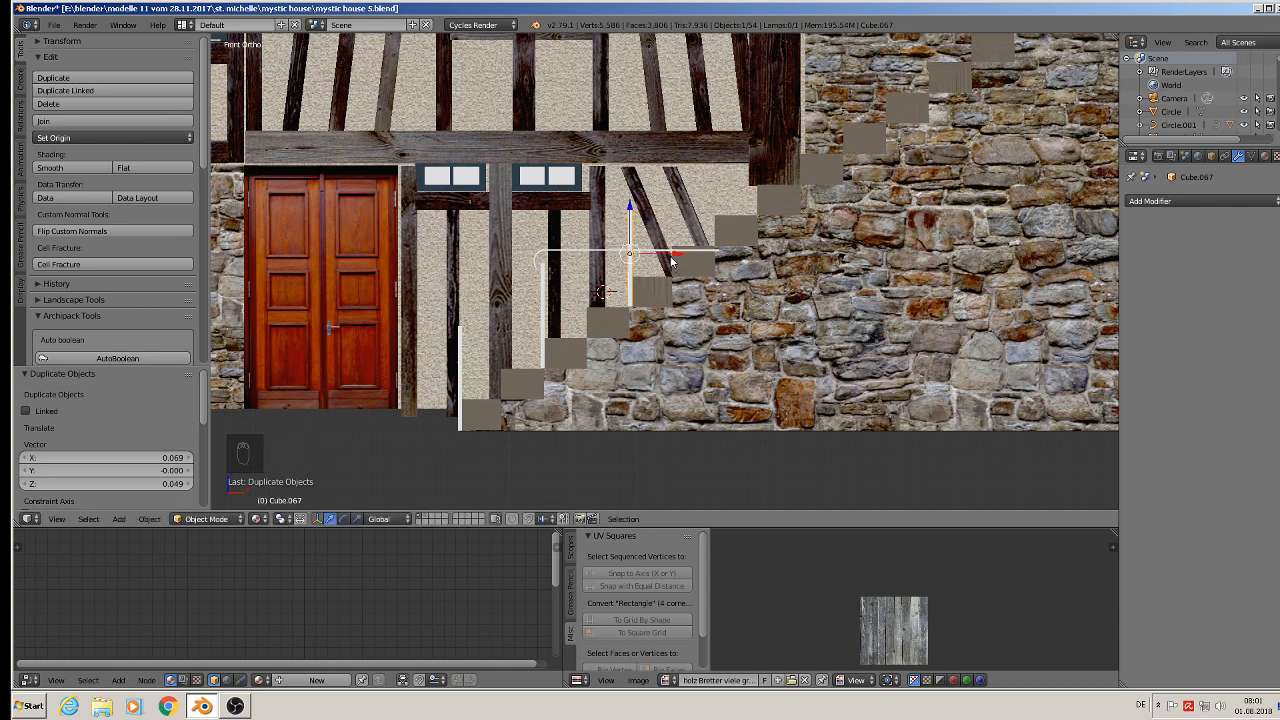
key(shift+d)
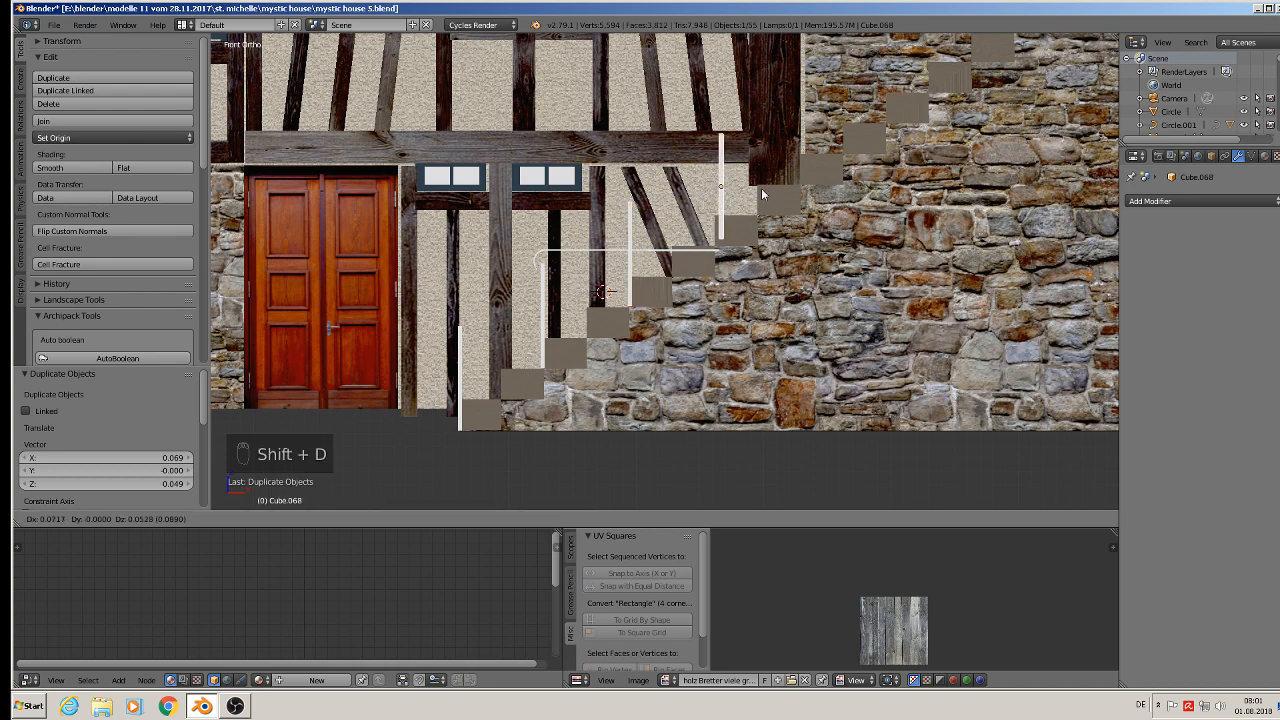
click(755, 201)
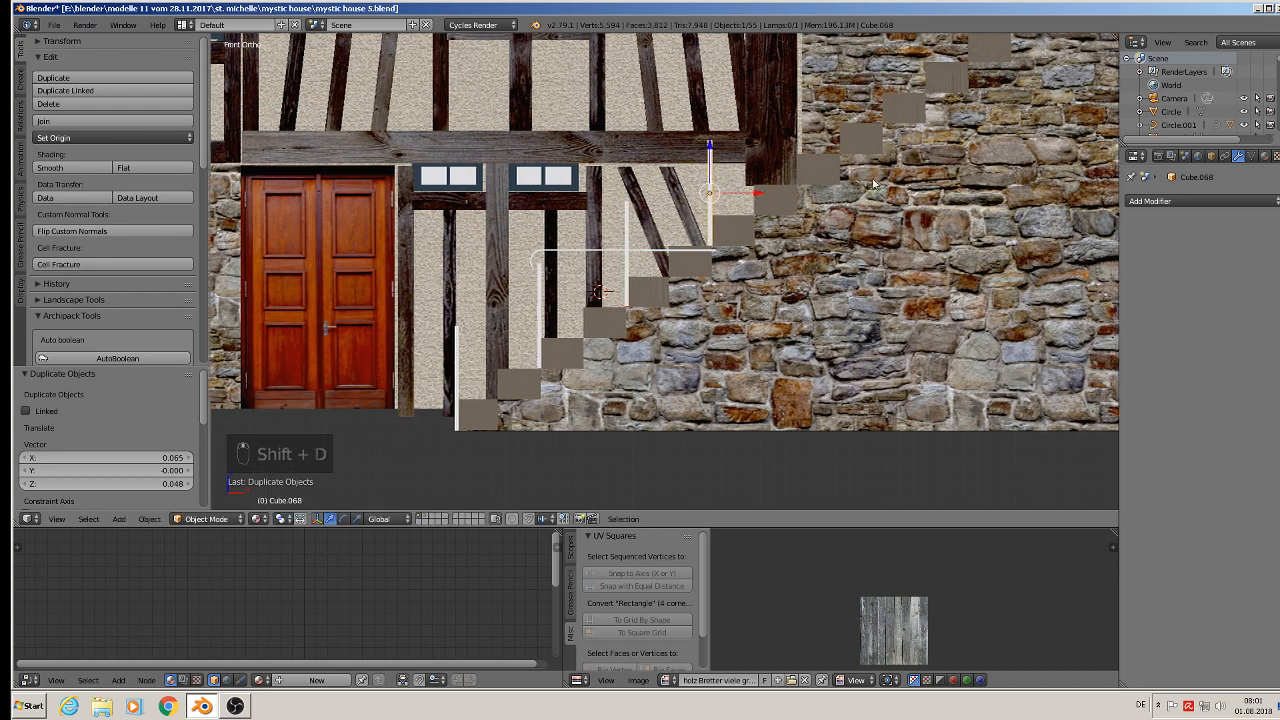
shift+middle_drag(755, 201, 640, 274)
key(shift+d)
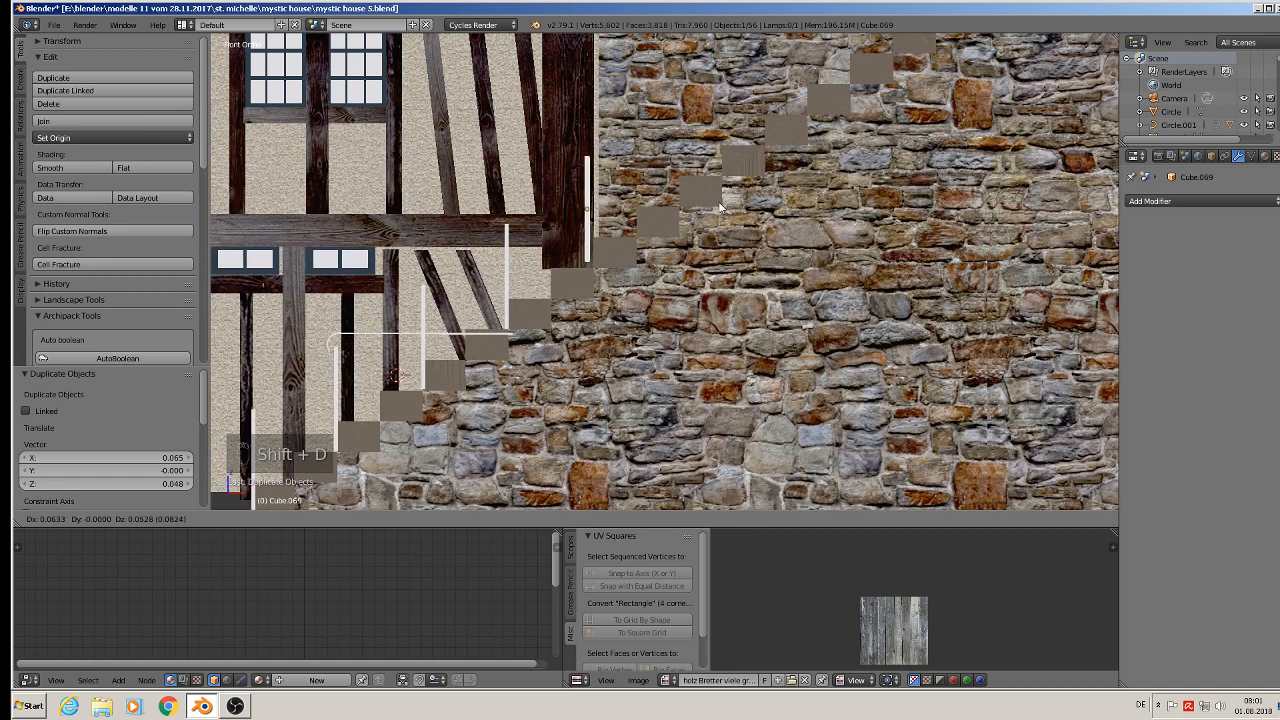
click(724, 210)
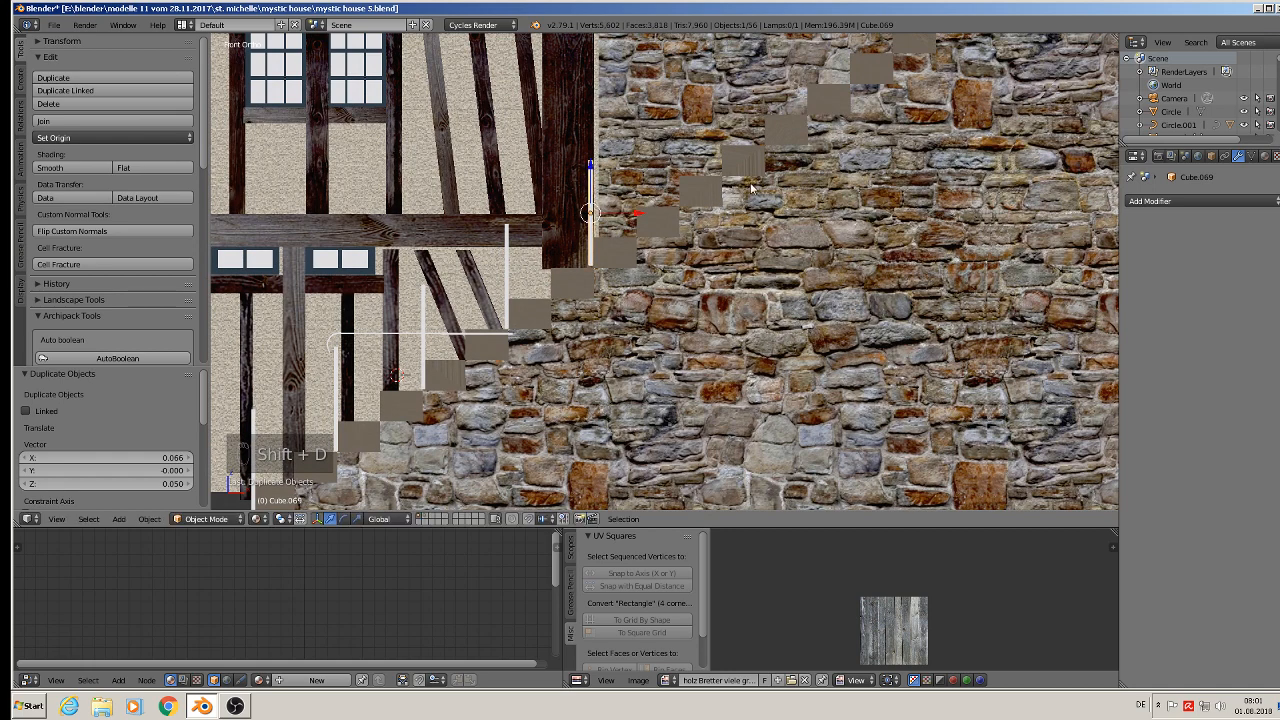
key(shift+d)
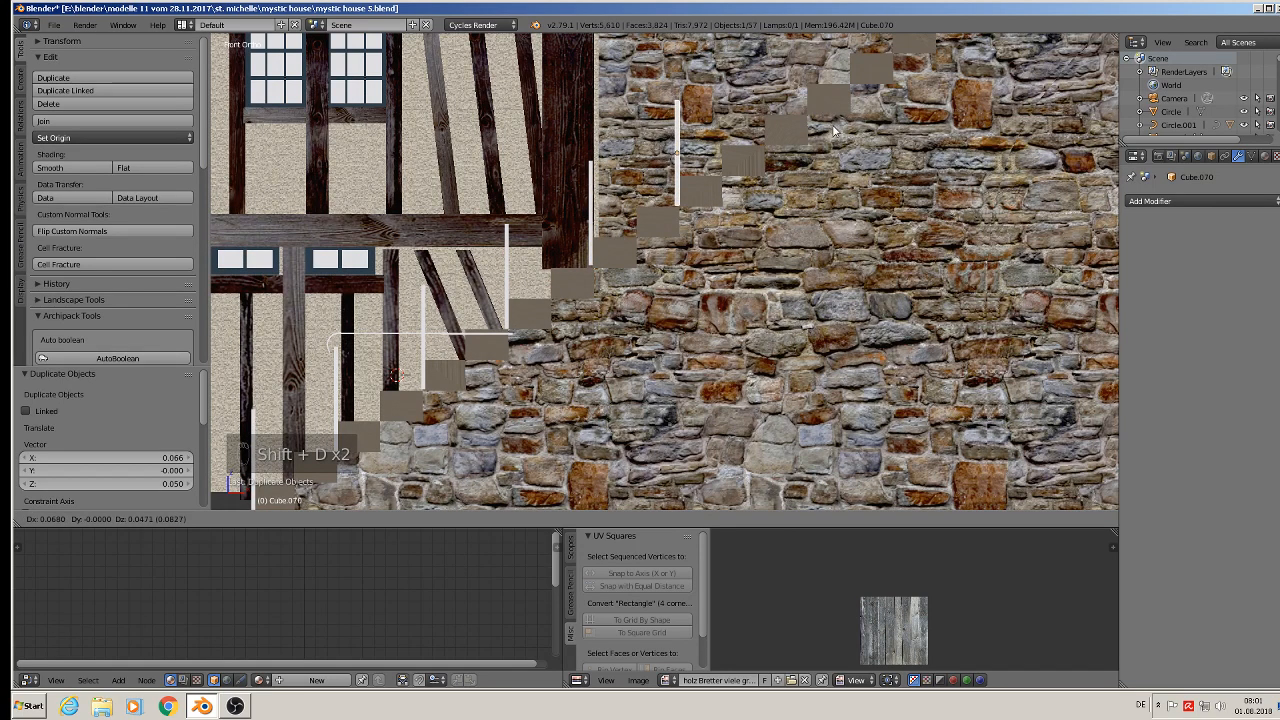
click(833, 131)
Continue the row up the stairs with five more post duplicates, each offset about 0.066 along X and 0.048 along Z.
shift+middle_drag(825, 137, 654, 252)
key(shift+d)
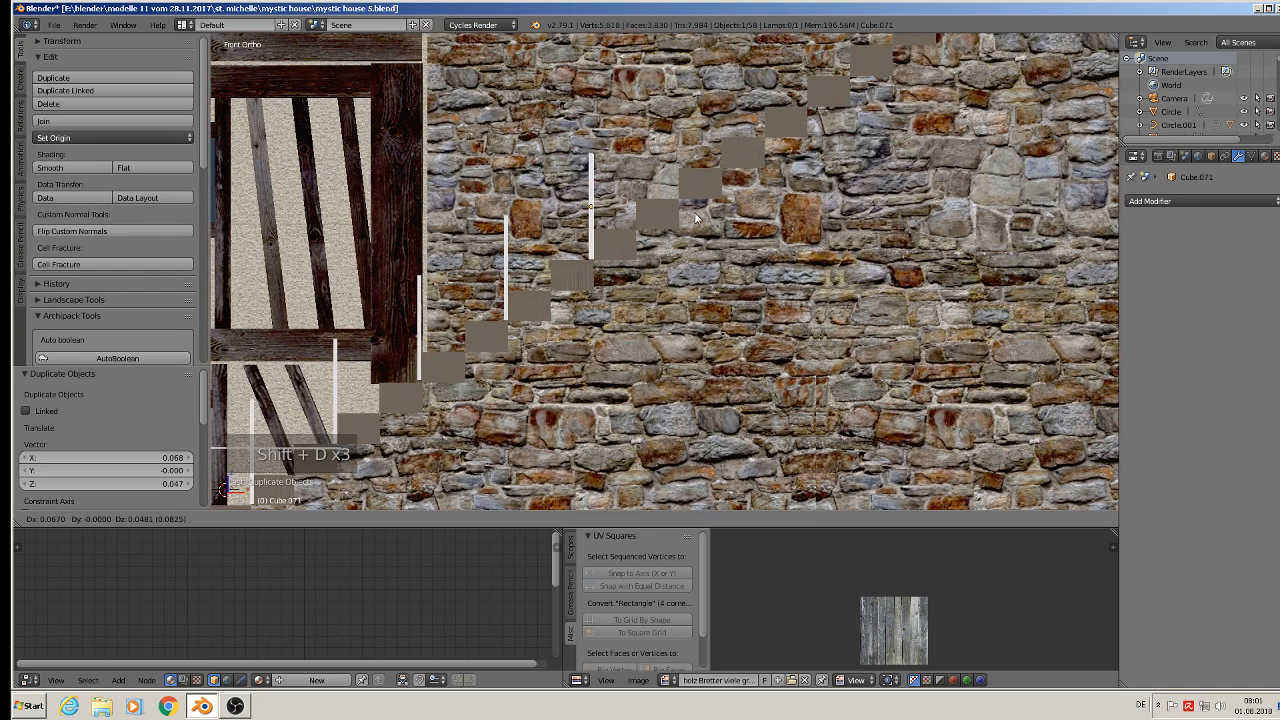
click(696, 216)
key(shift+d)
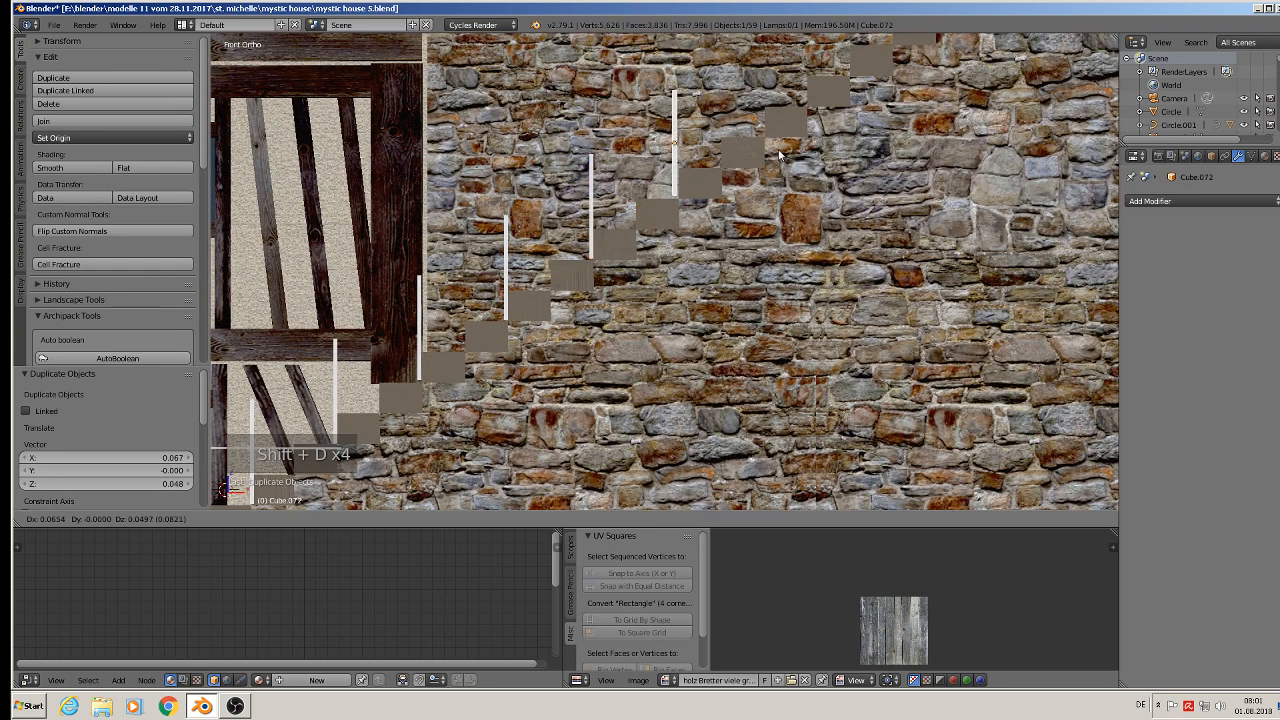
click(780, 159)
shift+middle_drag(780, 160, 590, 300)
key(shift+d)
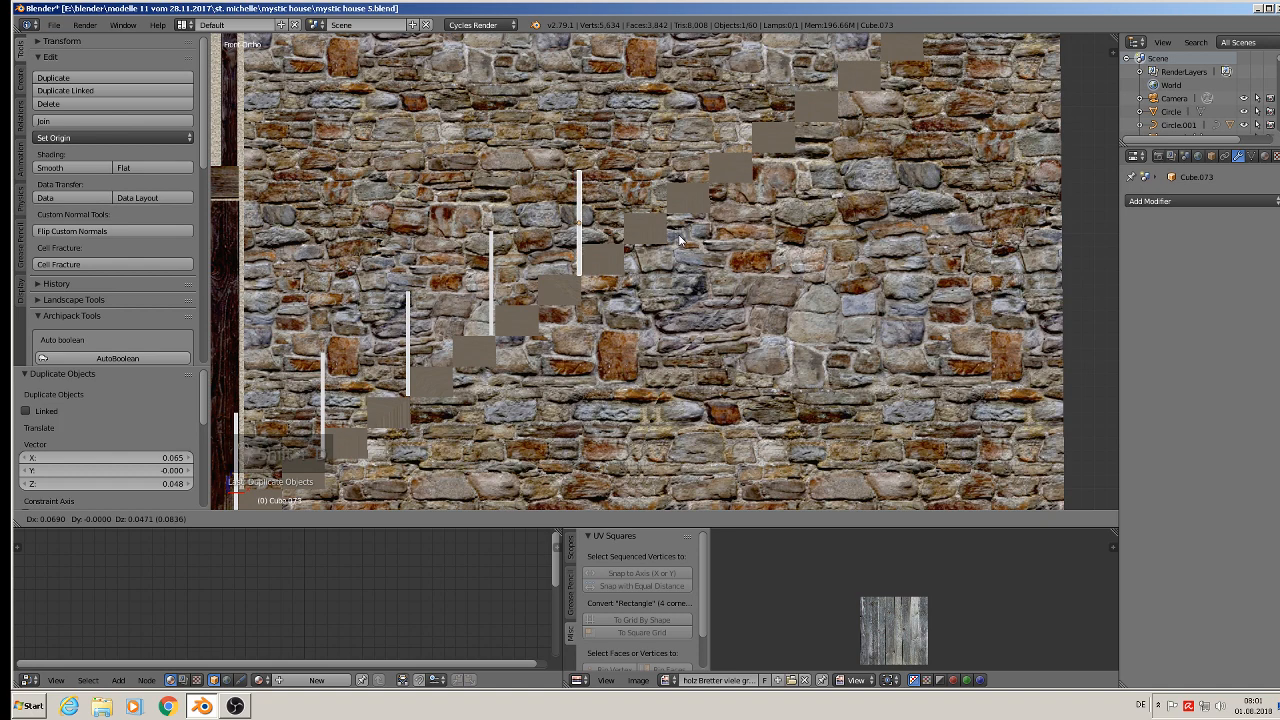
click(680, 239)
key(shift+d)
click(763, 172)
key(shift+d)
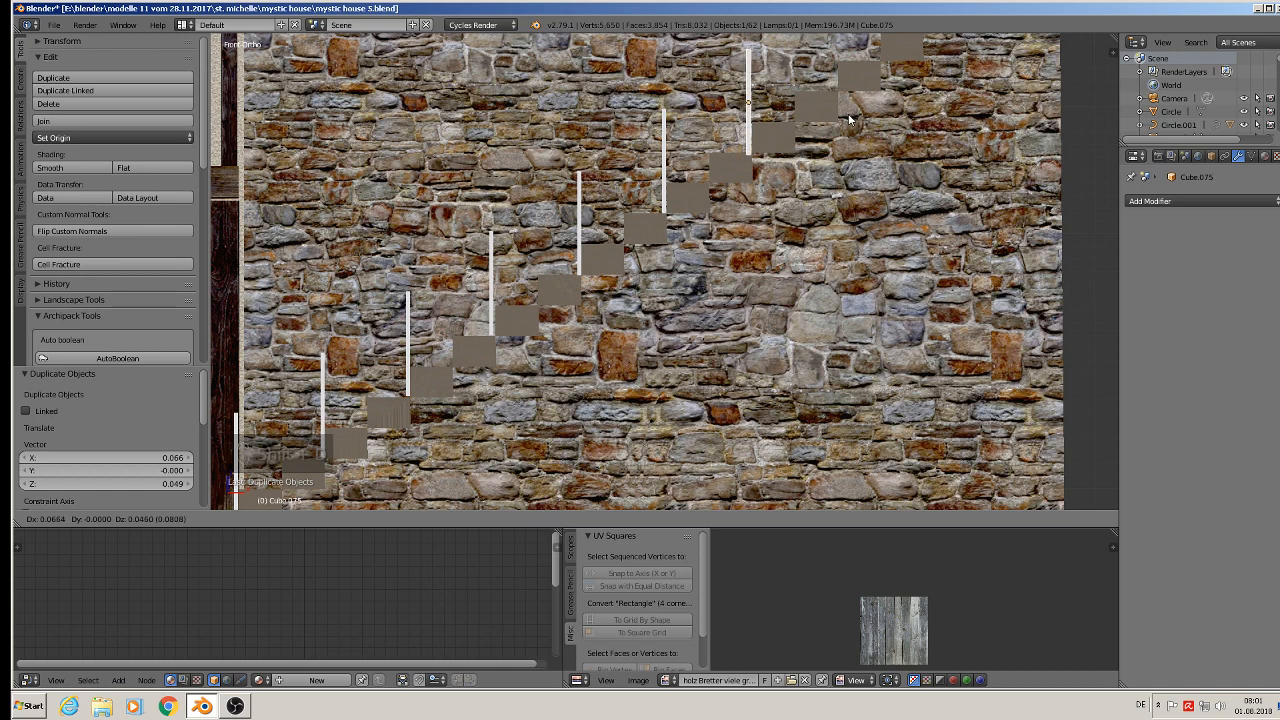
click(849, 120)
Place the last two post duplicates on the uppermost steps, offset 0.067 and 0.070 along X and 0.048 along Z.
shift+middle_drag(849, 120, 634, 280)
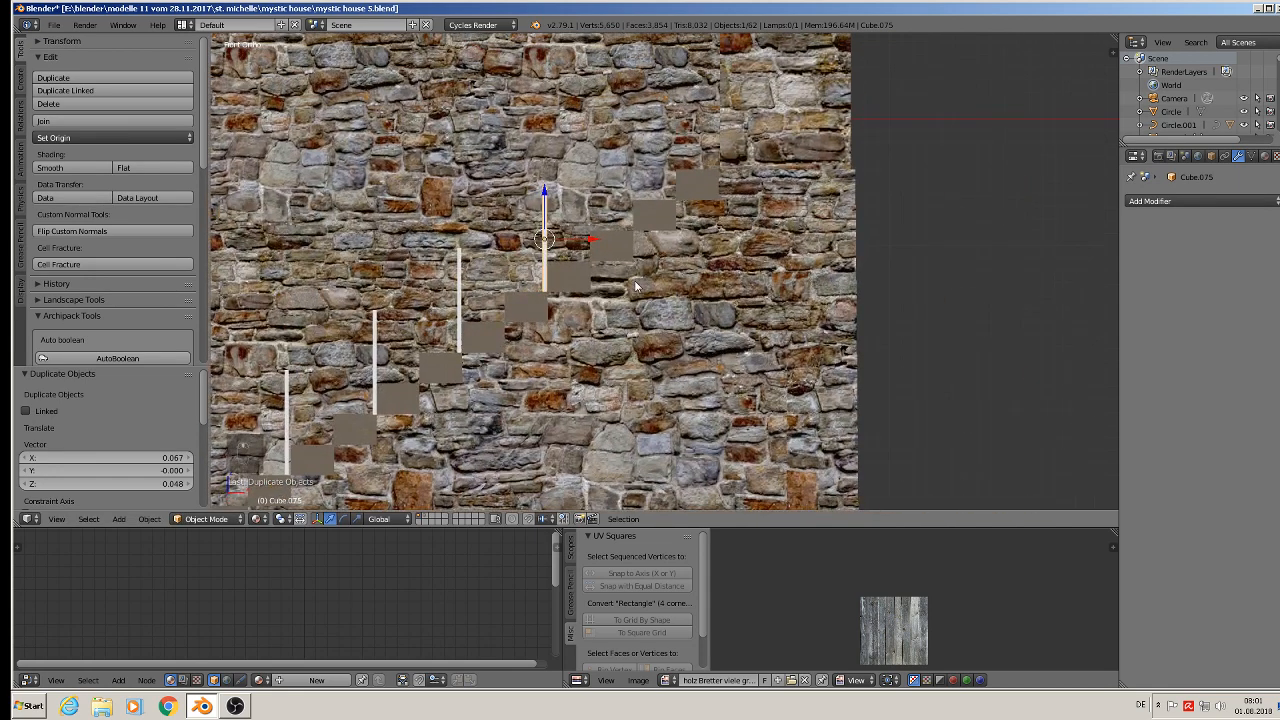
key(shift+d)
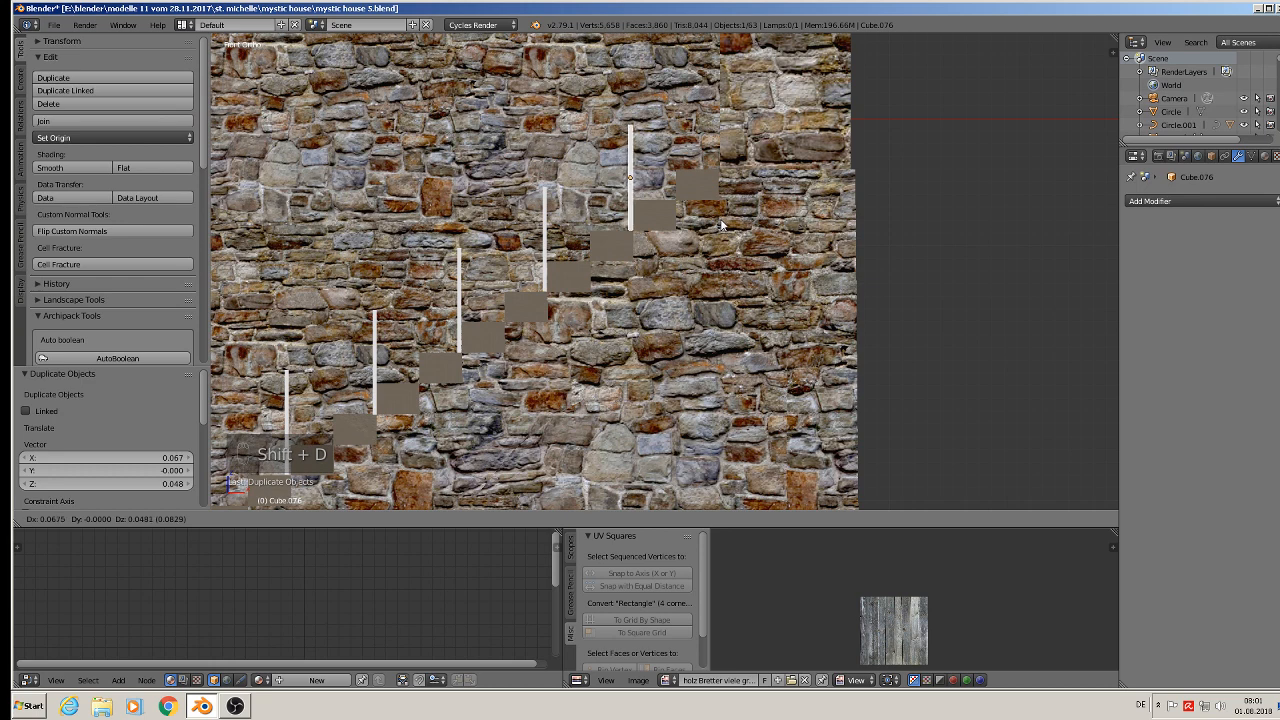
click(722, 225)
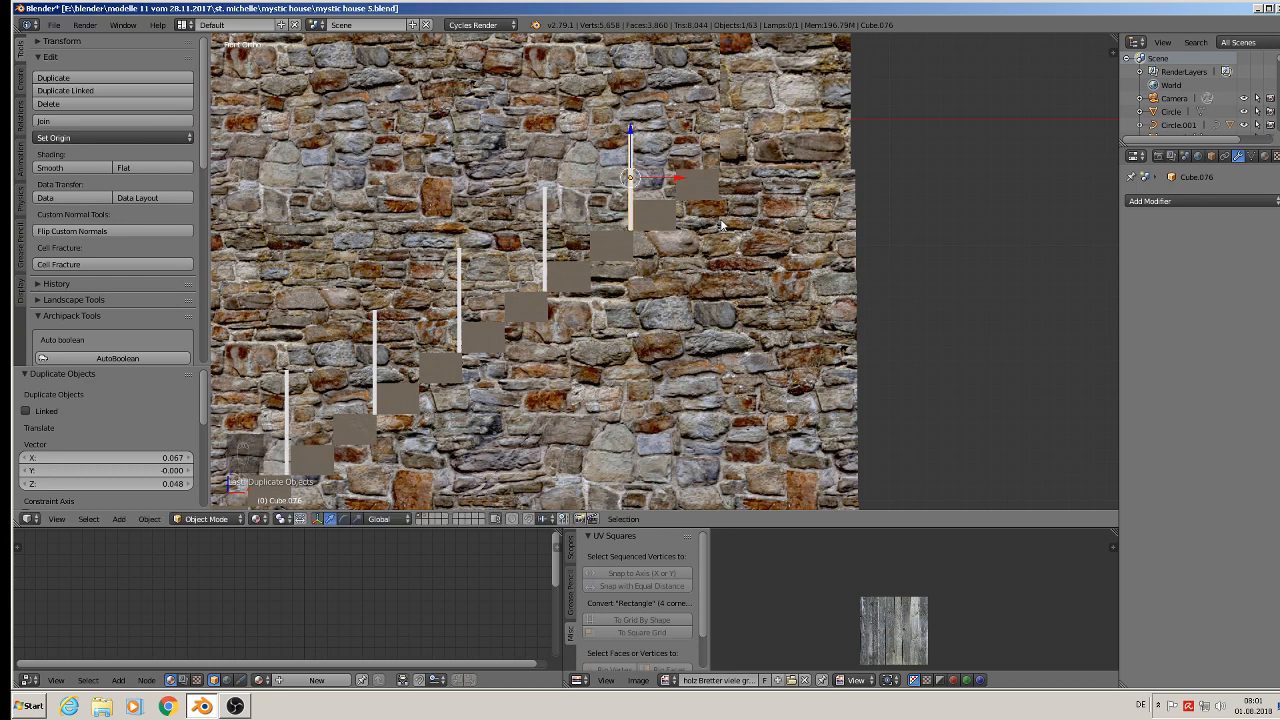
key(shift+d)
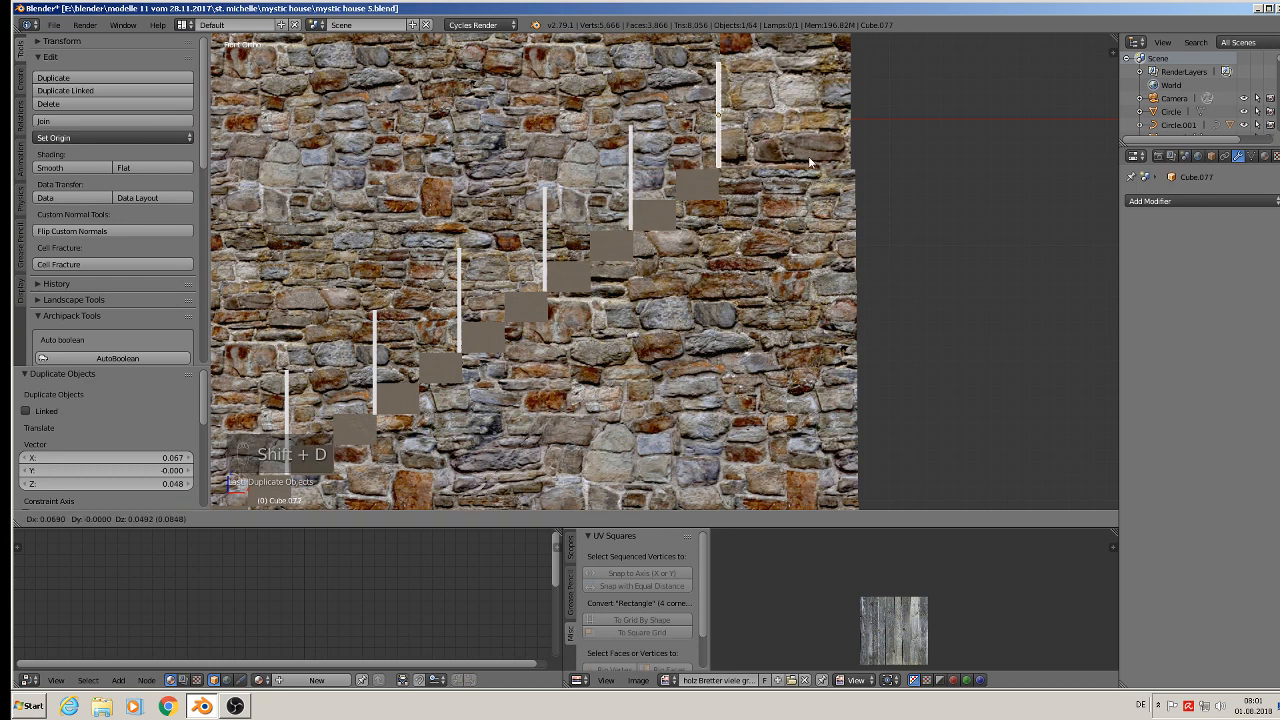
click(810, 163)
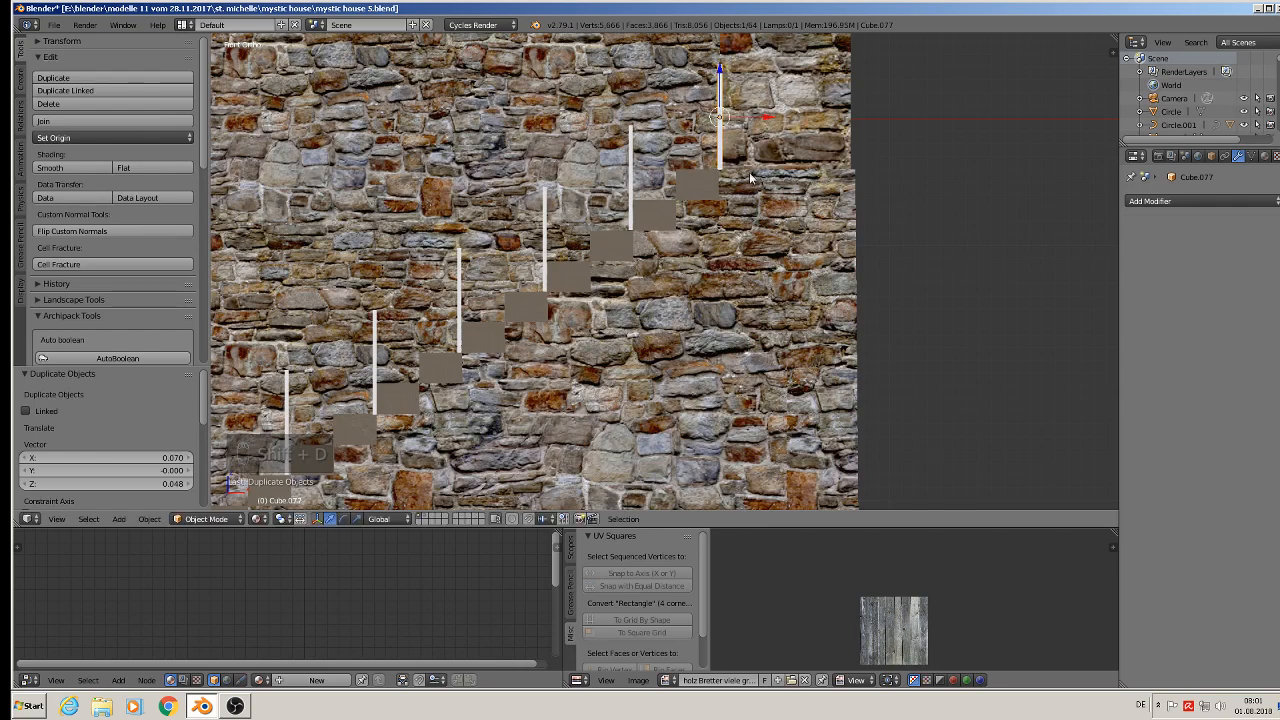
Inspect the row of posts against the staircase and house from angled views.
scroll(675, 268, down, 5)
middle_drag(675, 268, 741, 250)
scroll(741, 250, up, 3)
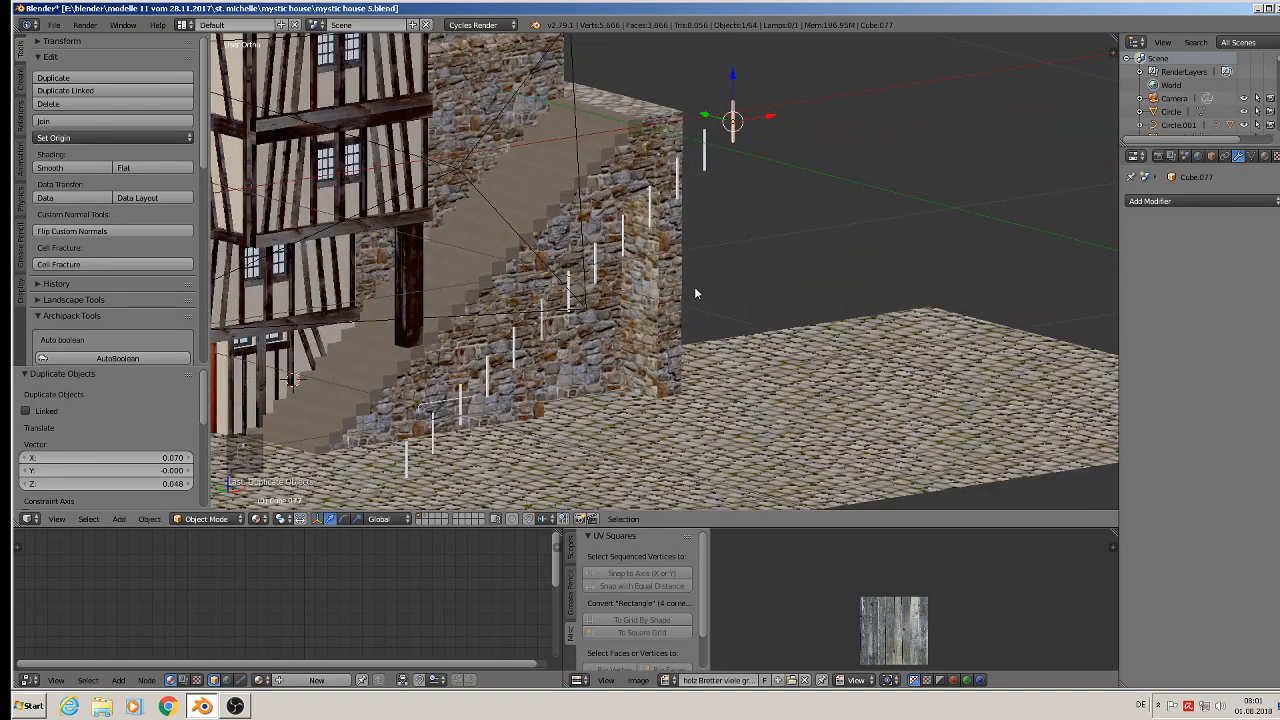
middle_drag(628, 342, 583, 325)
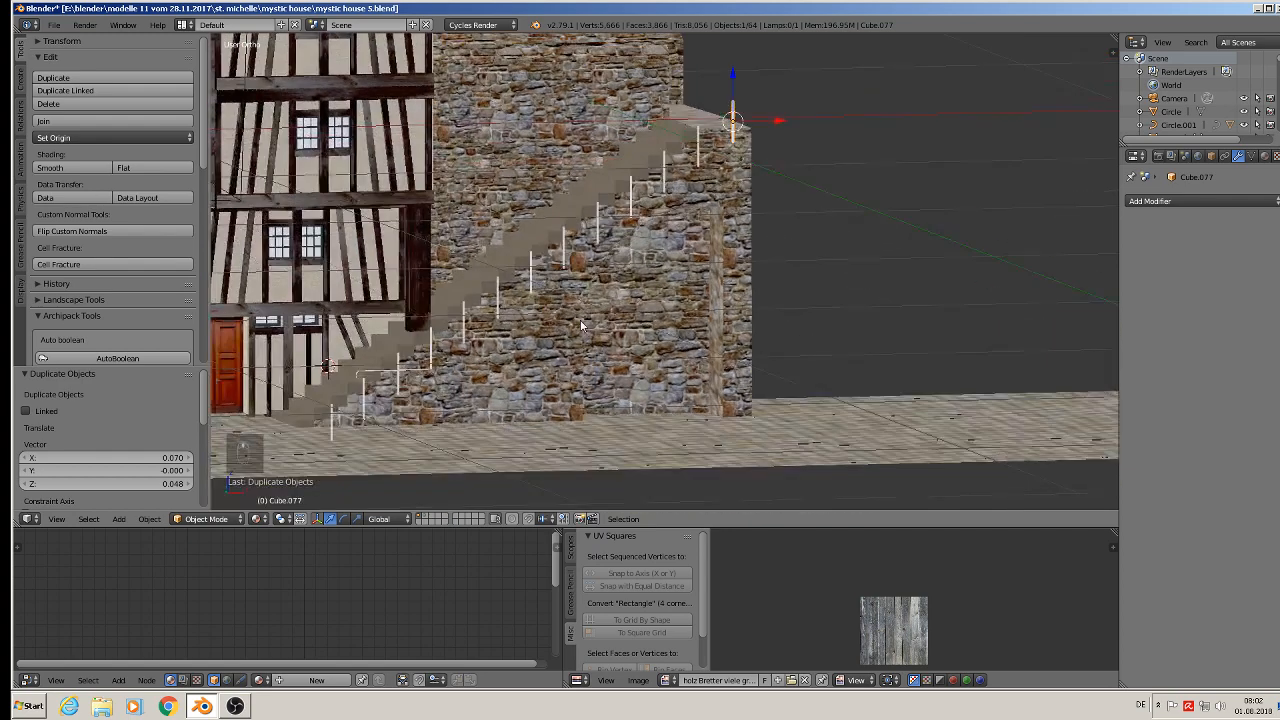
scroll(582, 325, down, 4)
shift+middle_drag(580, 172, 604, 332)
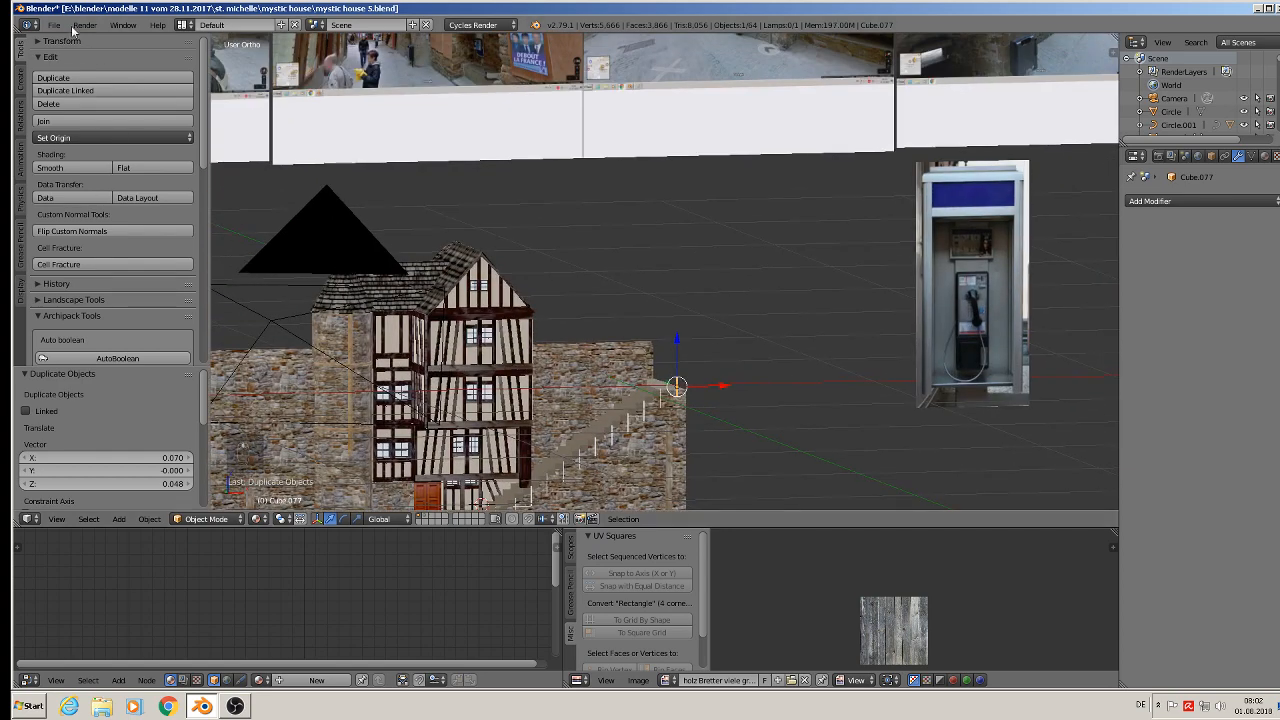
Save the project as a new file named mystic house 6.blend.
click(54, 24)
click(67, 141)
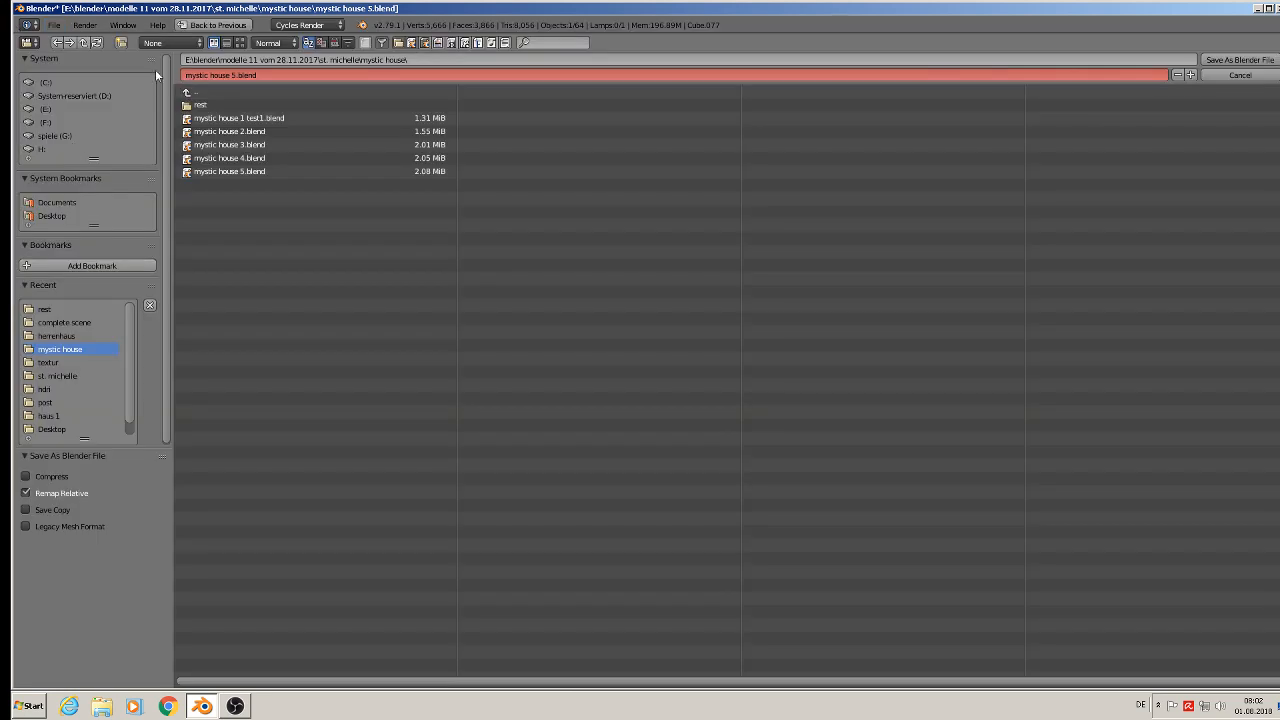
click(237, 73)
double_click(236, 73)
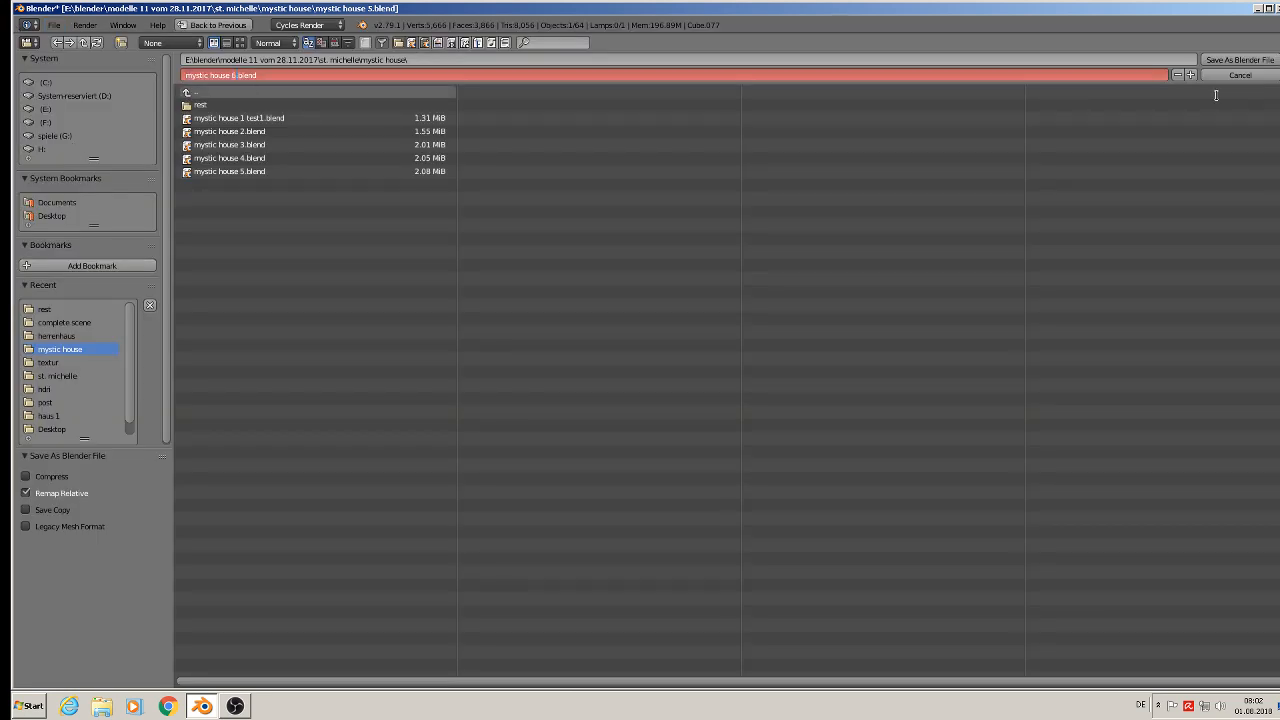
click(1240, 60)
In front view, examine how the handrail and curled bars meet the posts in the staircase reference photo.
scroll(716, 165, up, 3)
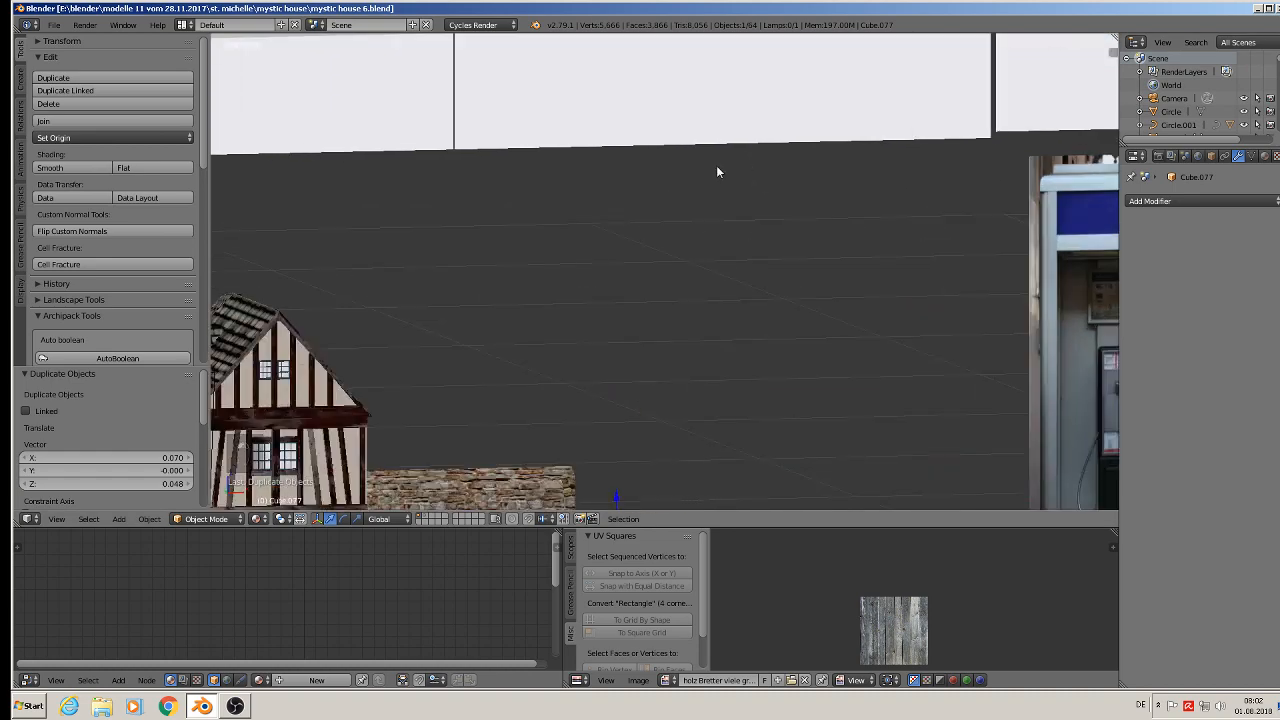
key(KP_1)
scroll(557, 105, up, 3)
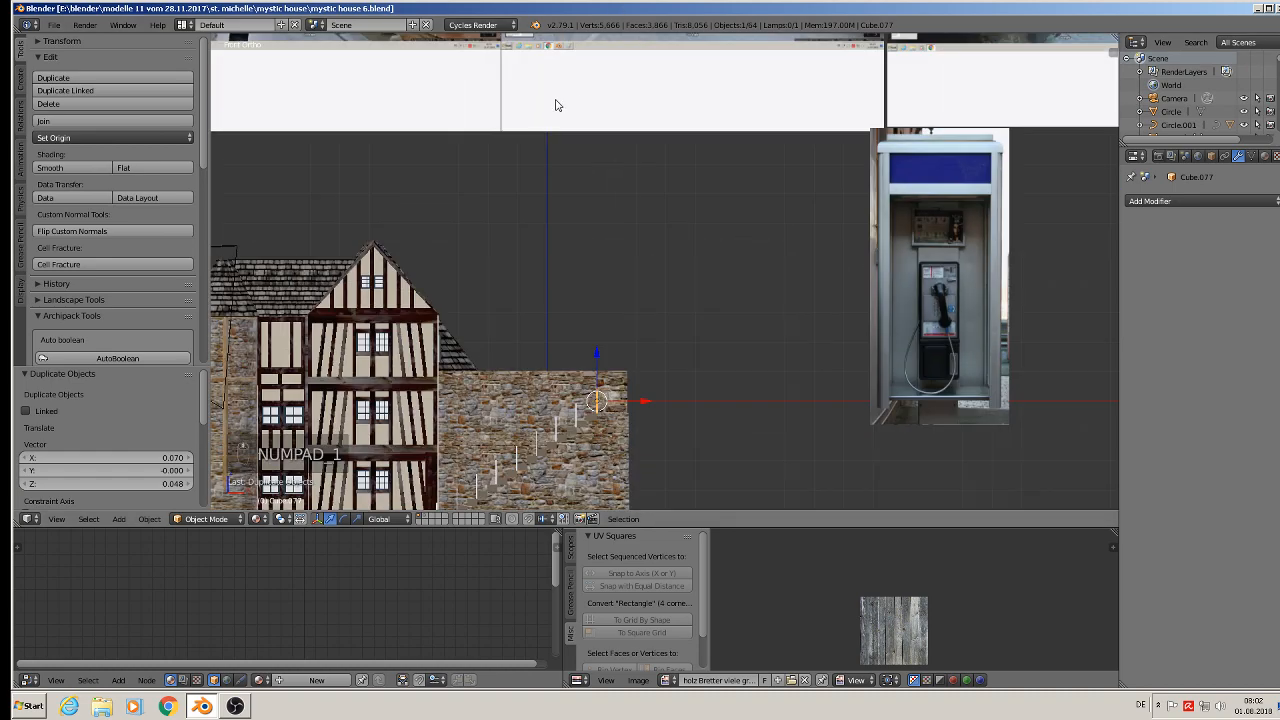
shift+middle_drag(540, 158, 617, 424)
shift+middle_drag(529, 249, 583, 424)
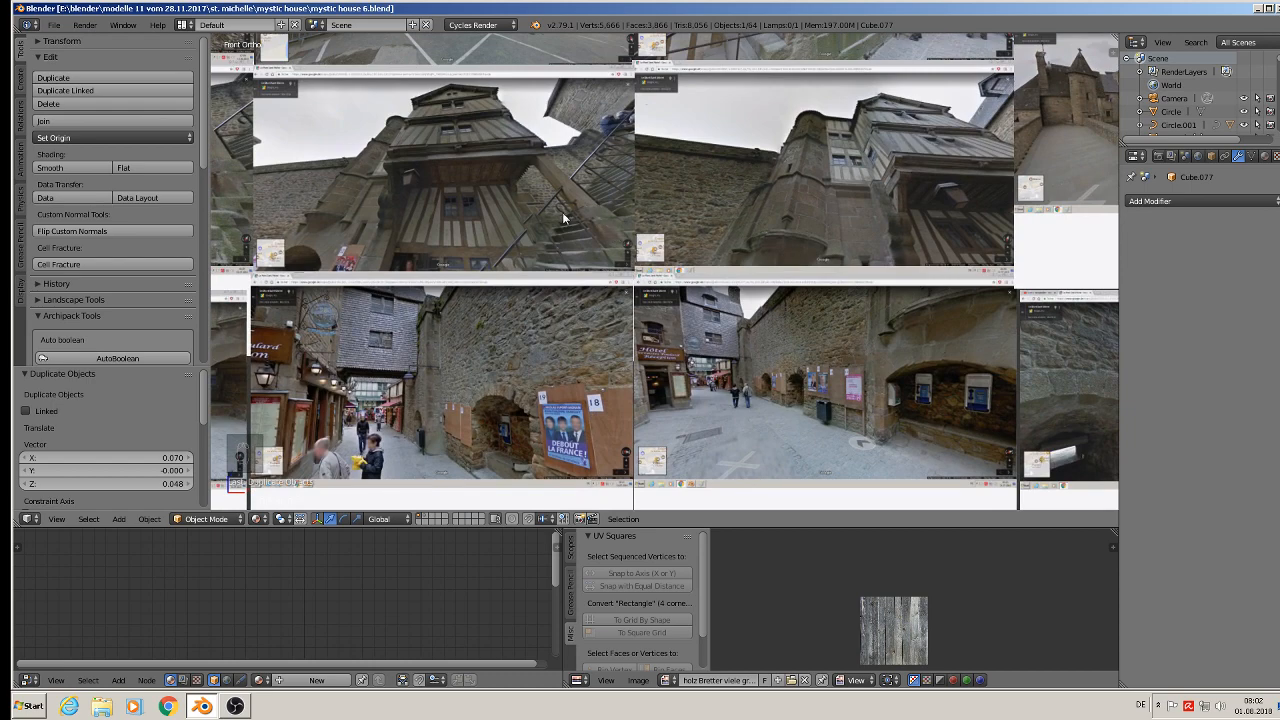
scroll(536, 223, down, 4)
scroll(645, 108, up, 3)
scroll(631, 116, up, 2)
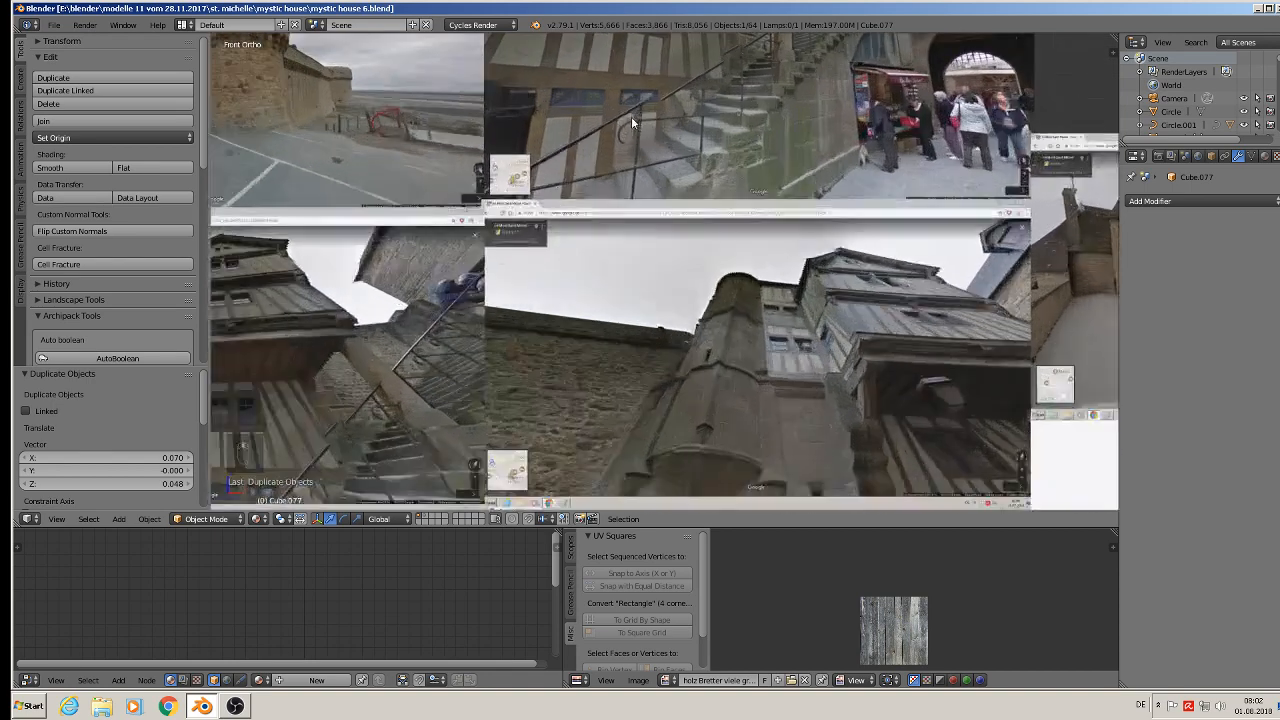
shift+middle_drag(631, 116, 518, 230)
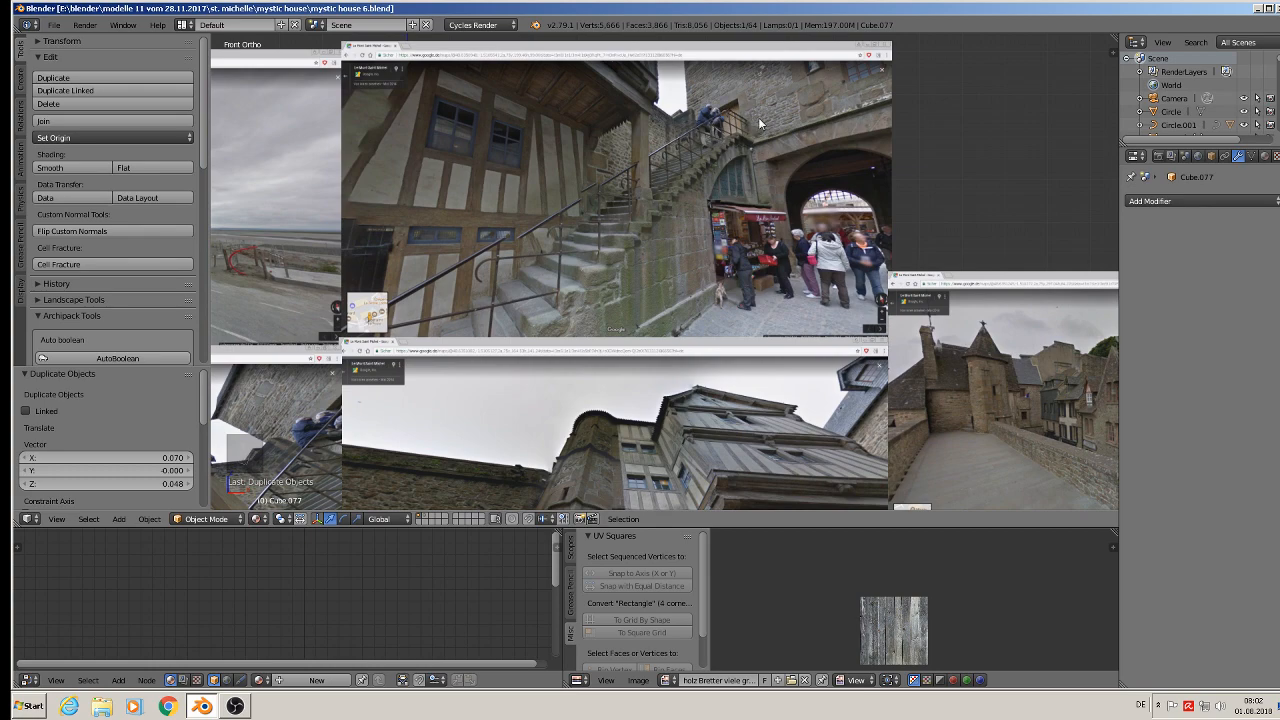
scroll(757, 121, up, 5)
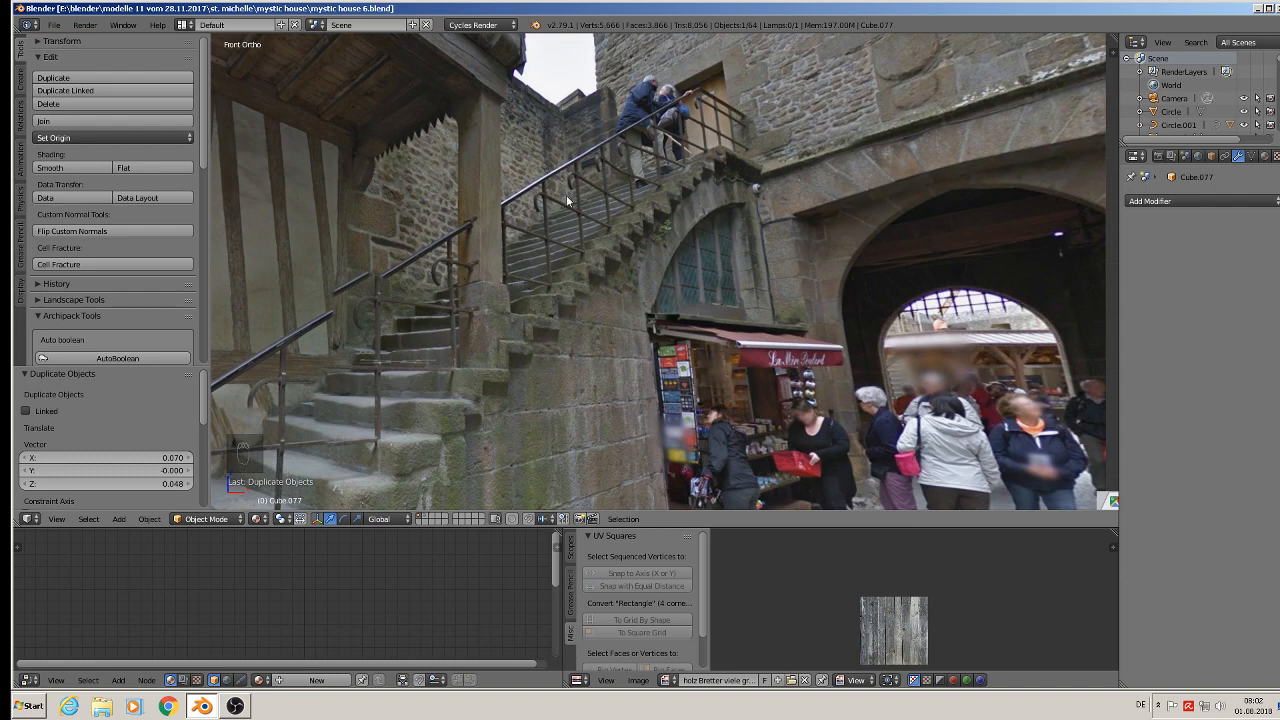
scroll(578, 212, down, 10)
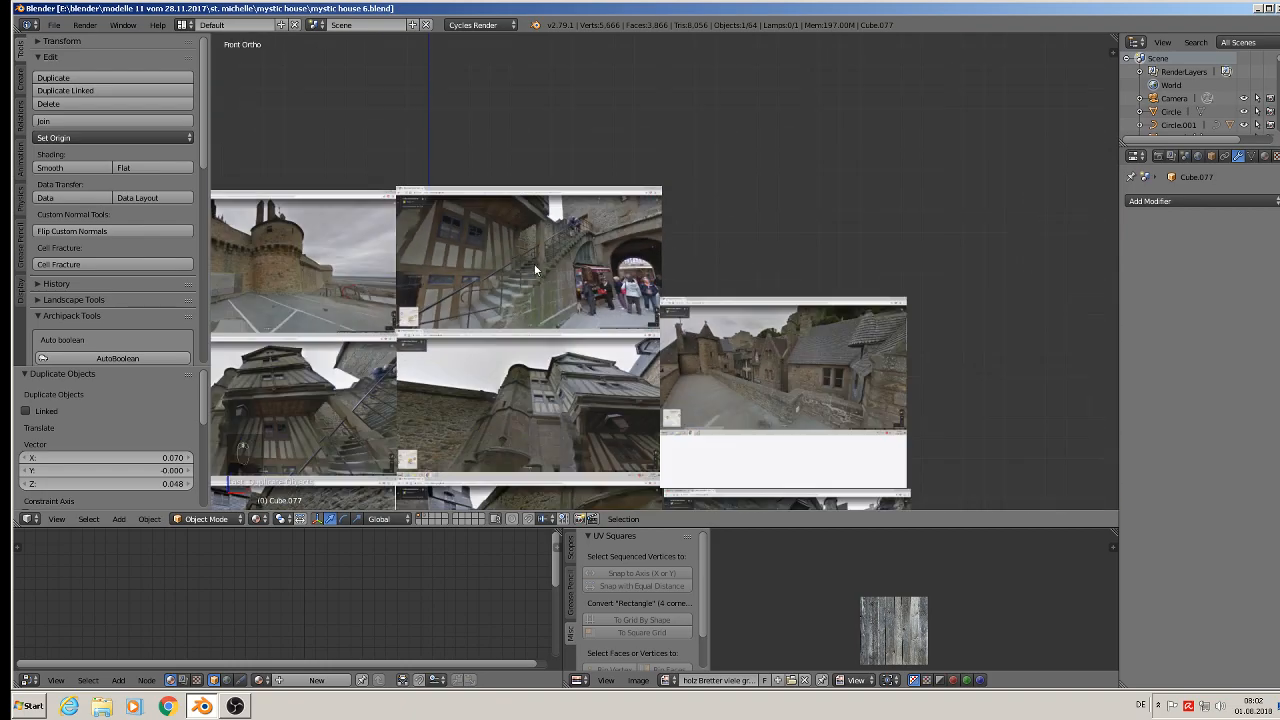
Select the curled bar and move it -0.051 along X and -0.070 along Z to the lowest stair posts.
shift+middle_drag(501, 316, 601, 106)
scroll(510, 160, up, 4)
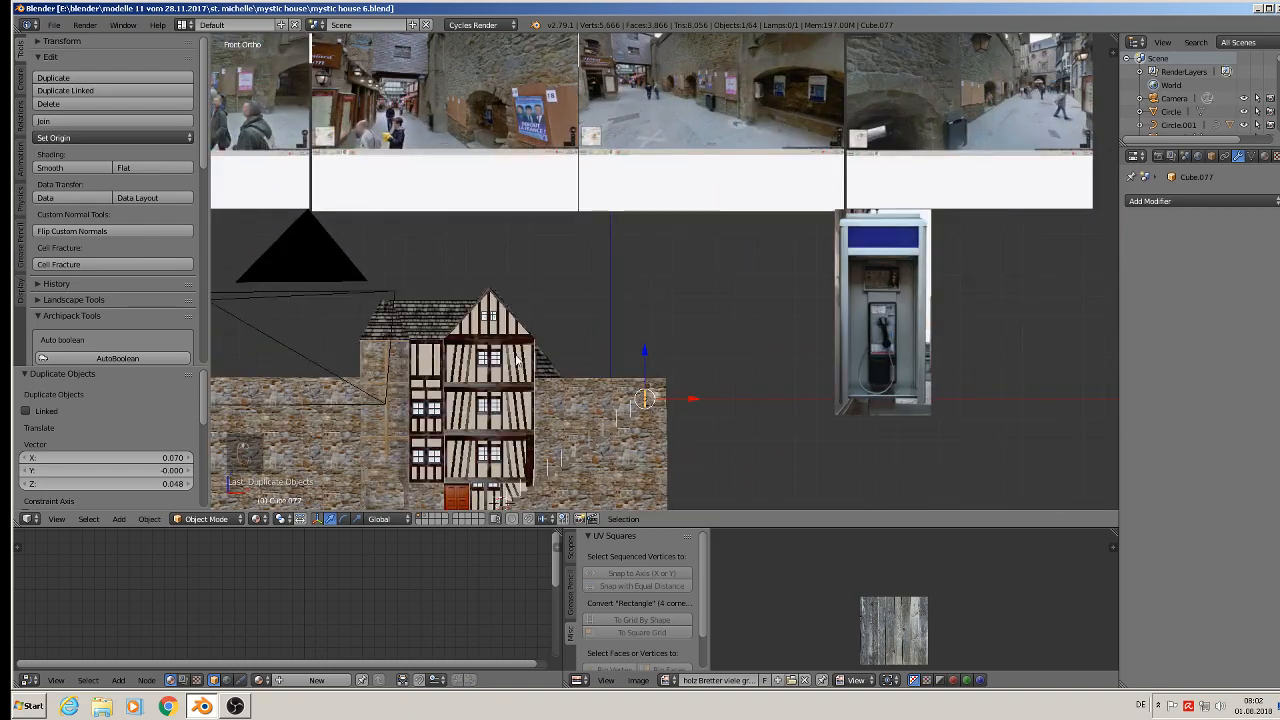
scroll(510, 160, up, 4)
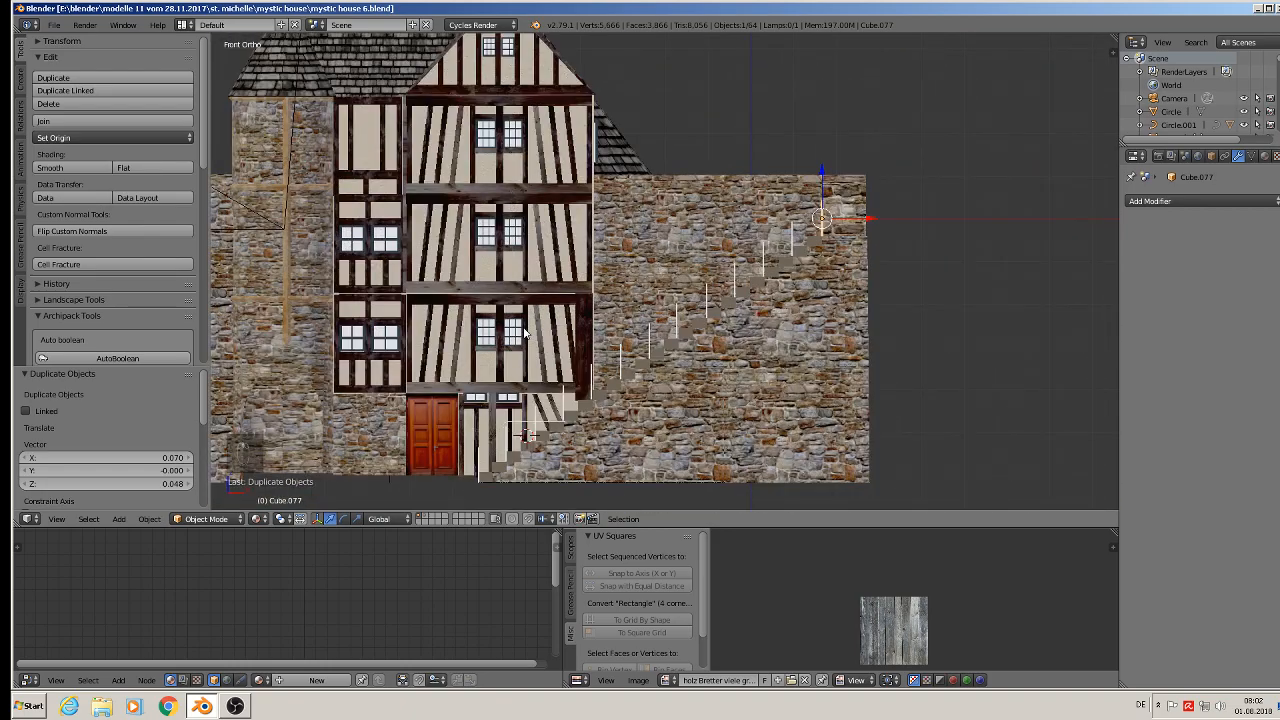
shift+middle_drag(525, 333, 439, 180)
scroll(438, 222, up, 4)
right_click(434, 305)
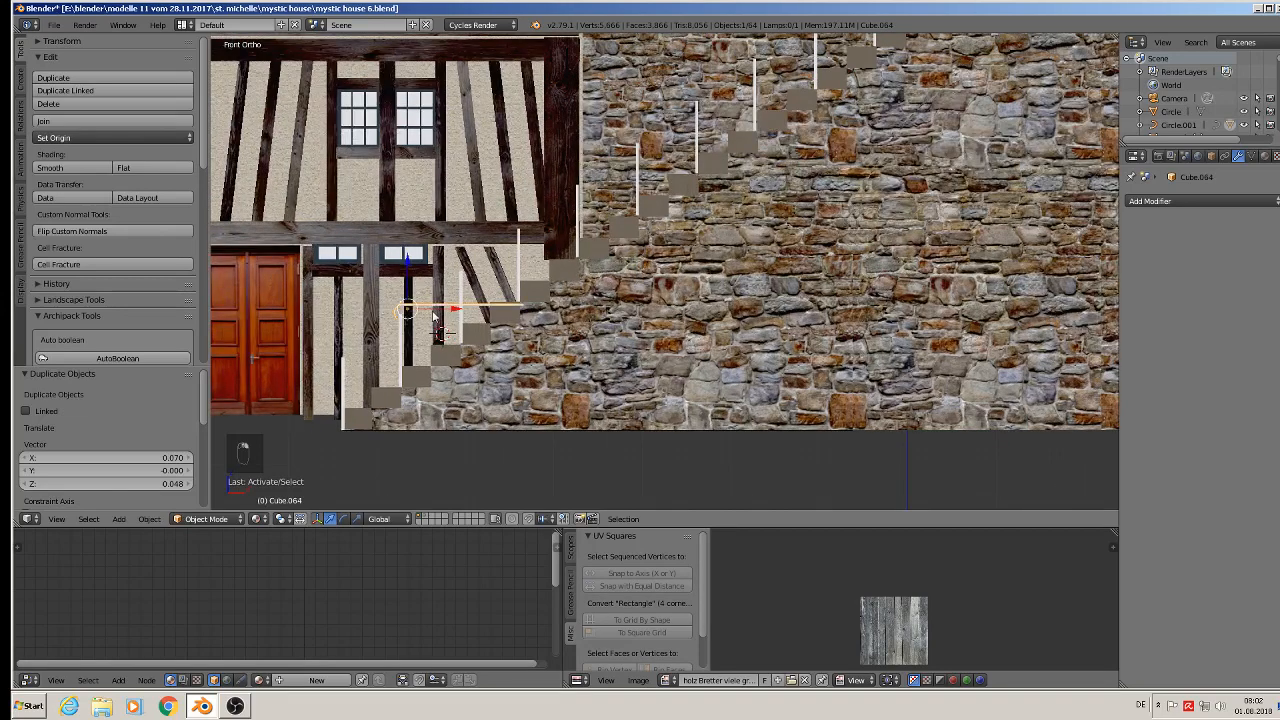
shift+middle_drag(434, 316, 520, 175)
key(g)
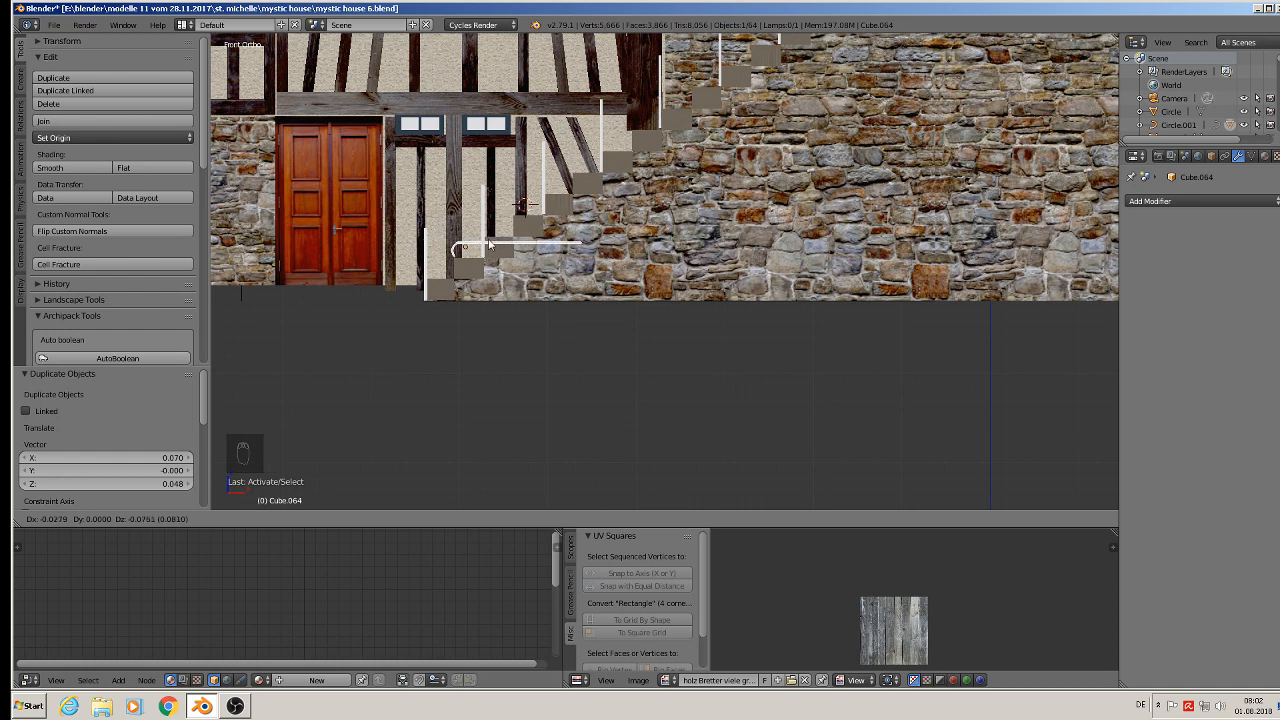
click(470, 239)
scroll(551, 205, down, 2)
scroll(565, 190, down, 4)
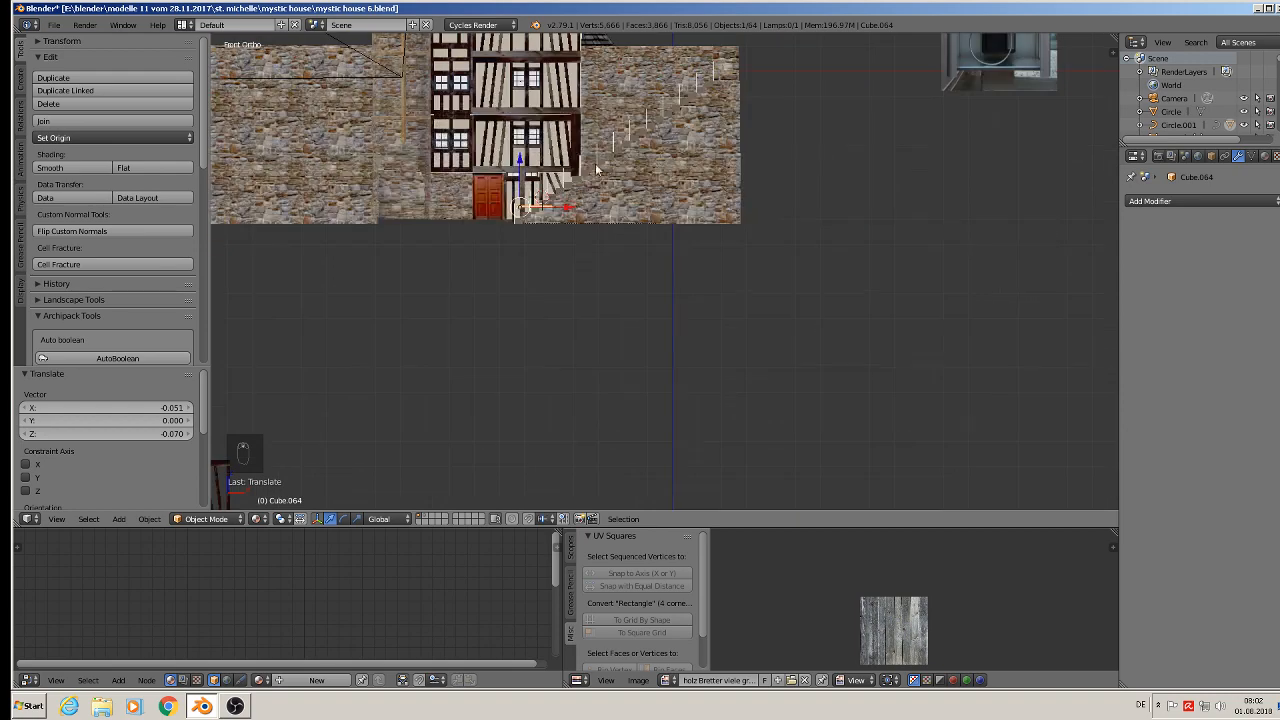
Examine how the curled bar extends past the lowest post in the staircase reference photo.
shift+middle_drag(595, 173, 546, 498)
shift+middle_drag(636, 292, 634, 607)
shift+middle_drag(682, 95, 688, 276)
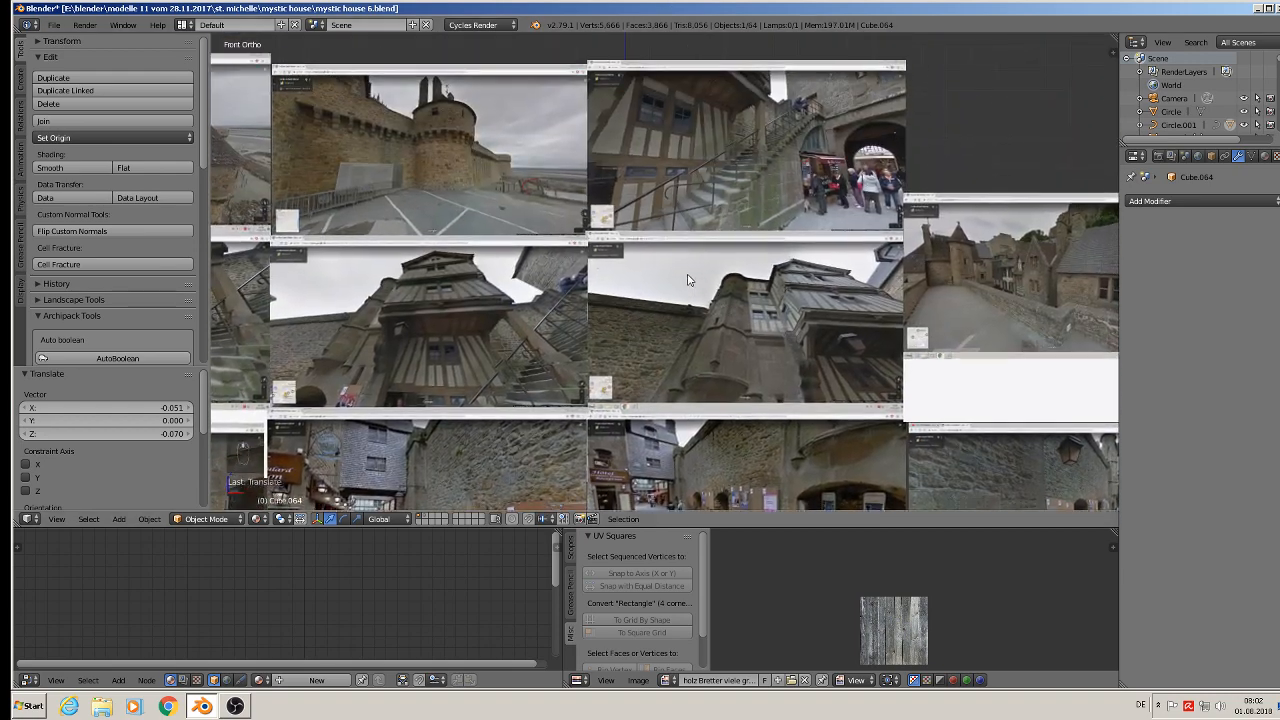
scroll(680, 170, up, 3)
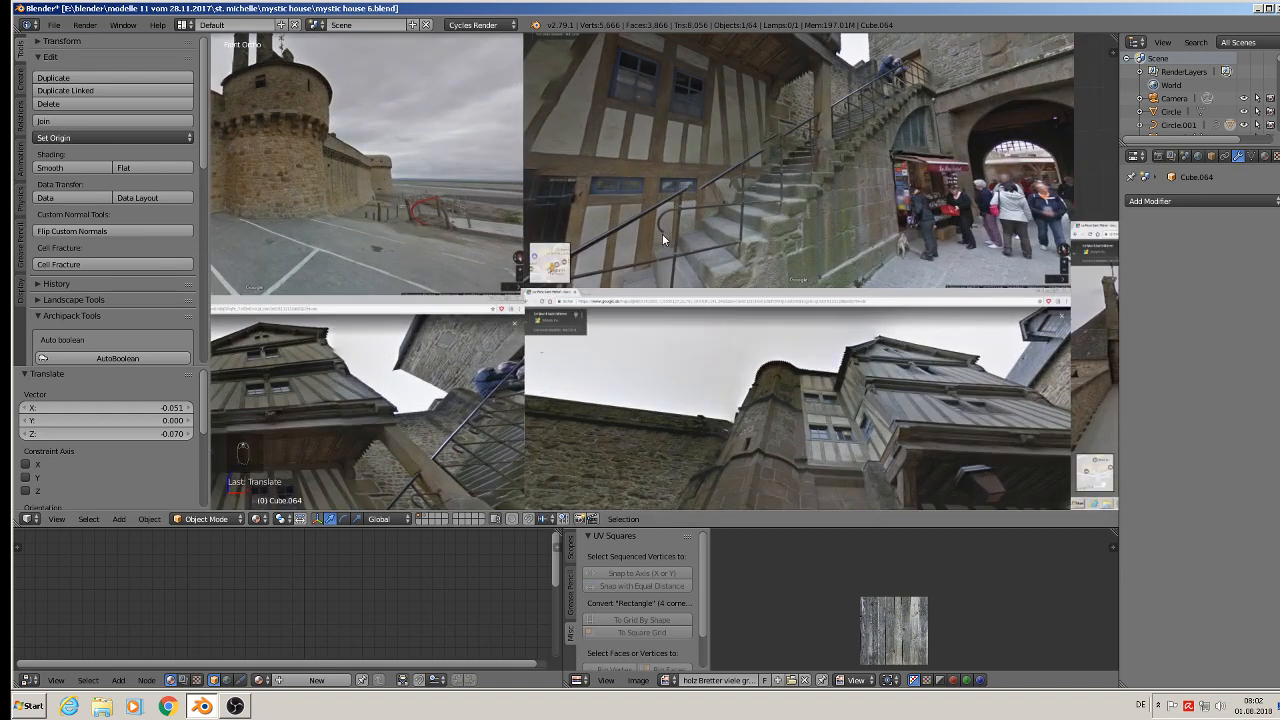
scroll(662, 233, down, 2)
middle_drag(662, 233, 734, 393)
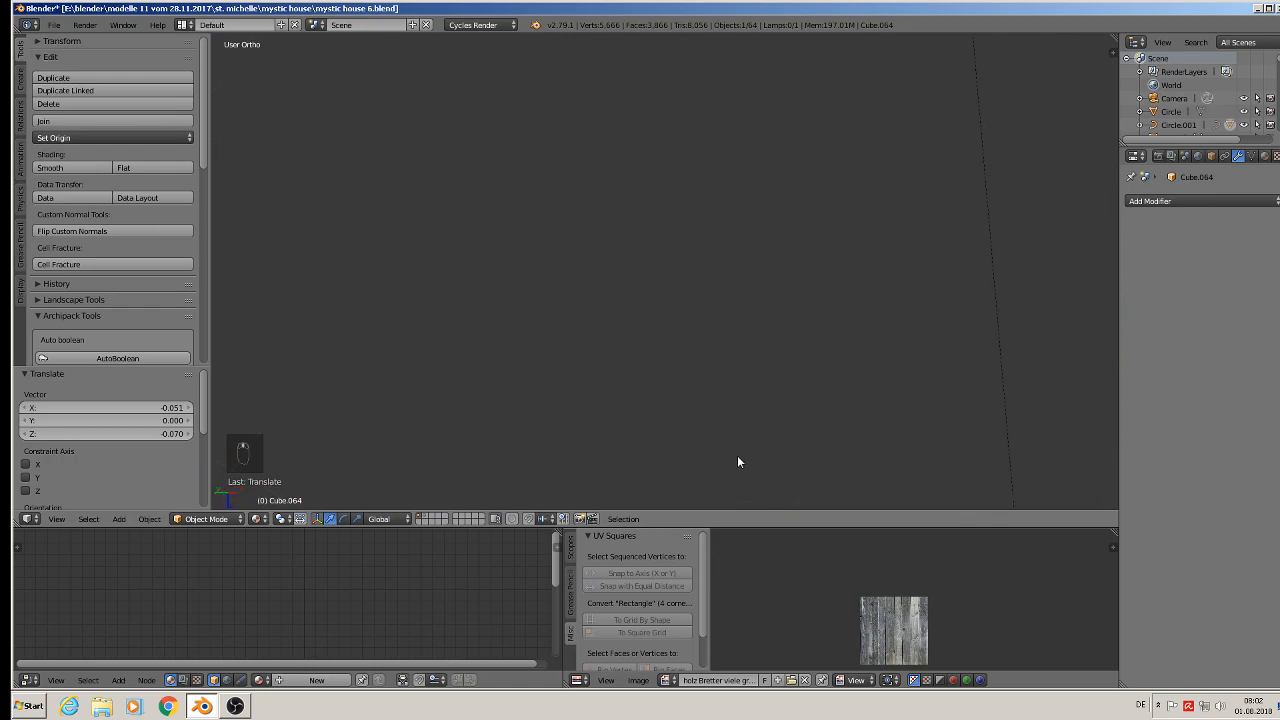
In front view, move the curled bar -0.024 along X and -0.000872 along Z so its curl projects beyond the lowest post.
key(KP_1)
shift+middle_drag(678, 430, 826, 443)
scroll(775, 340, up, 8)
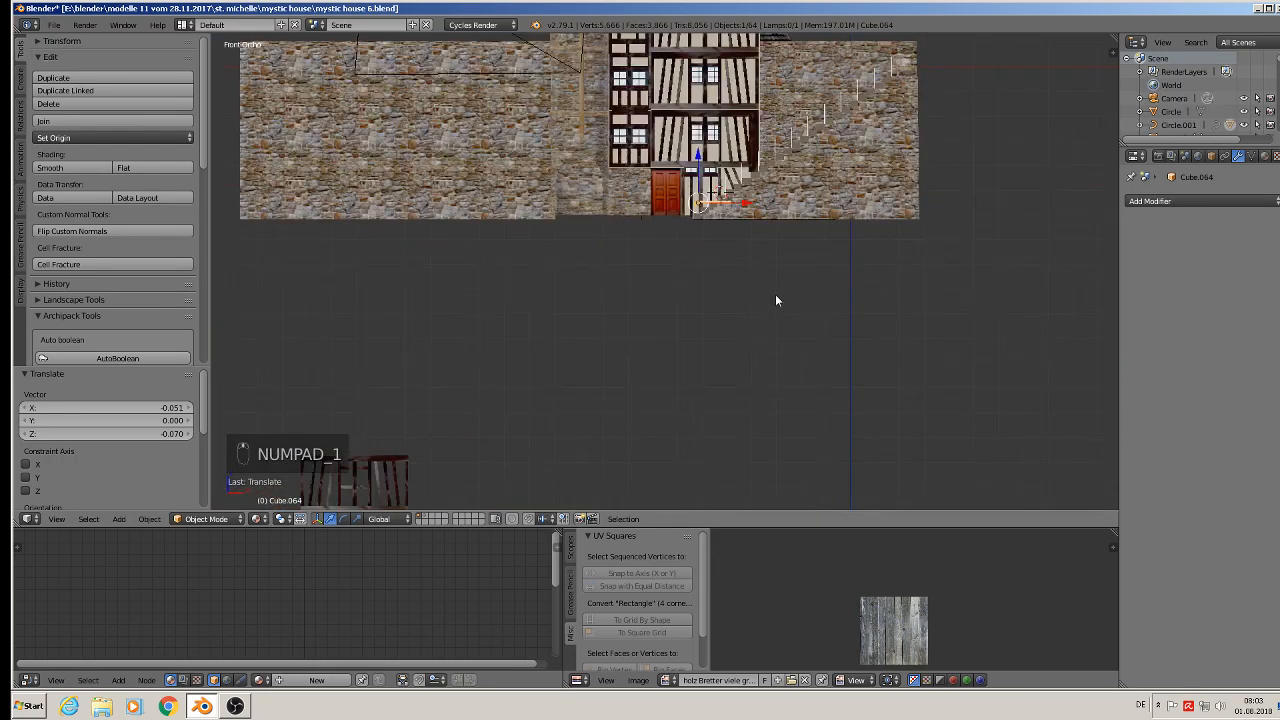
shift+middle_drag(678, 238, 646, 349)
scroll(625, 256, up, 6)
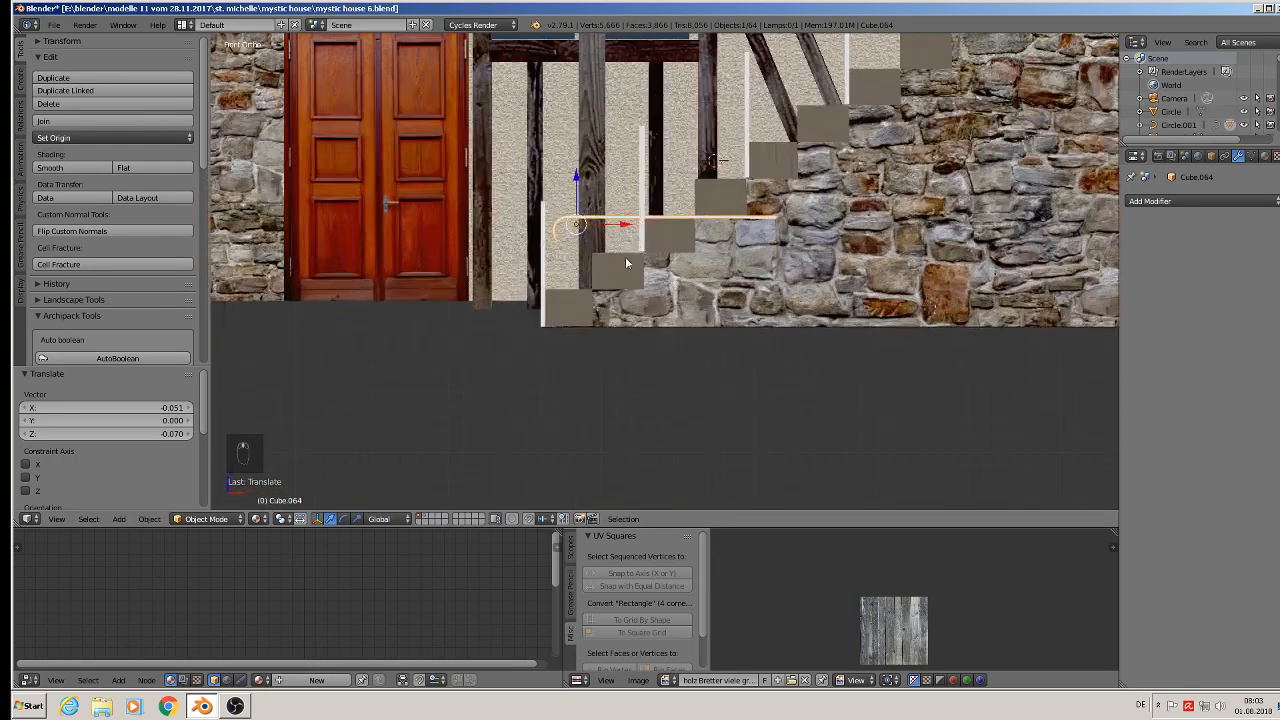
key(g)
key(x)
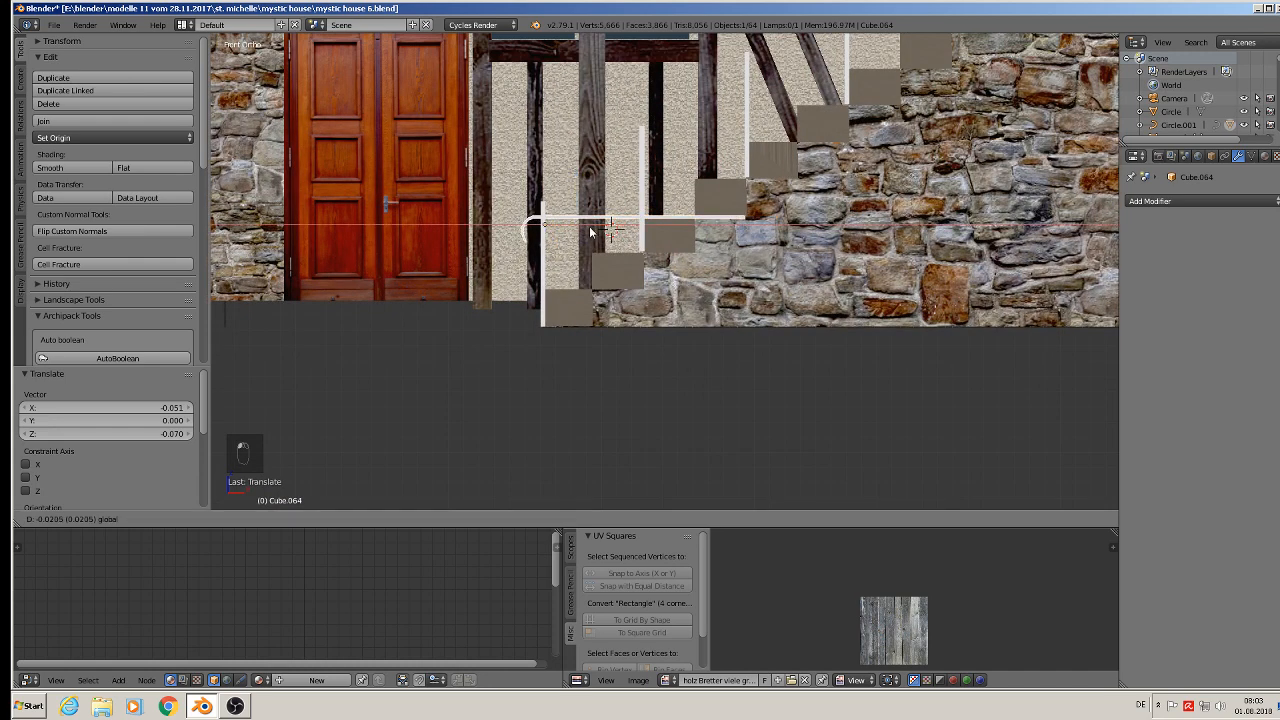
click(586, 234)
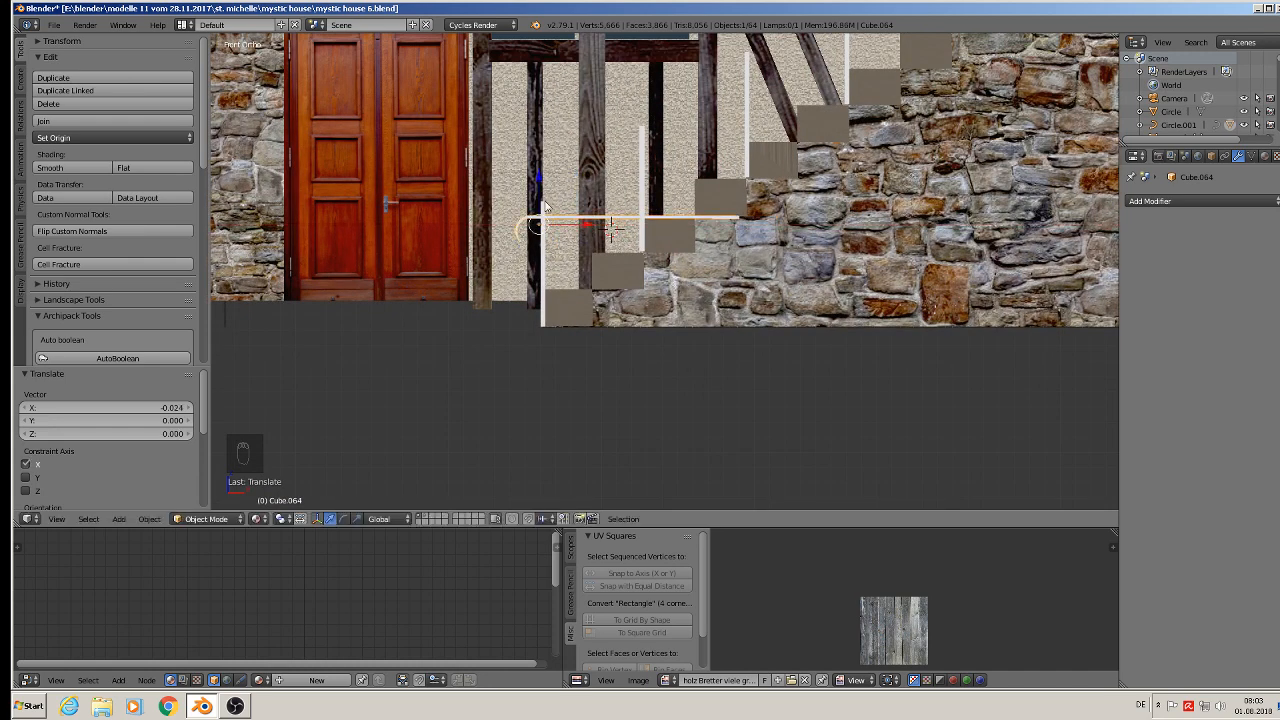
key(g)
key(z)
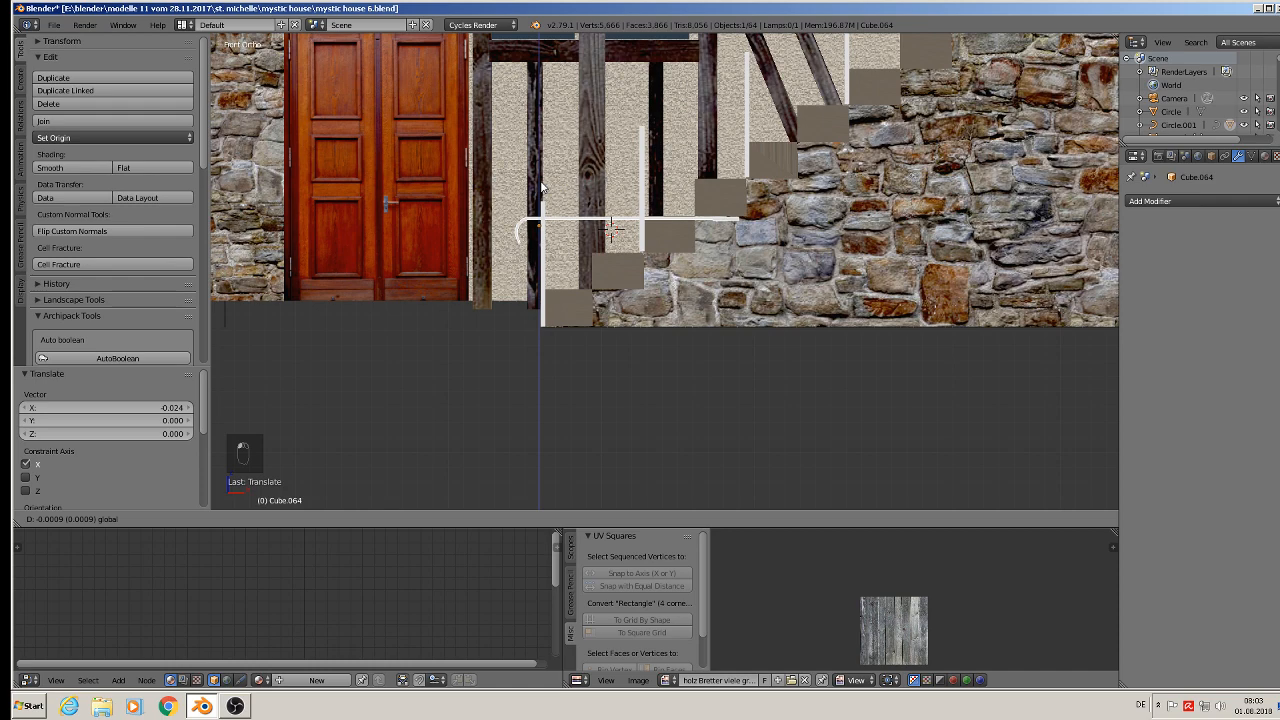
click(541, 187)
scroll(676, 247, up, 3)
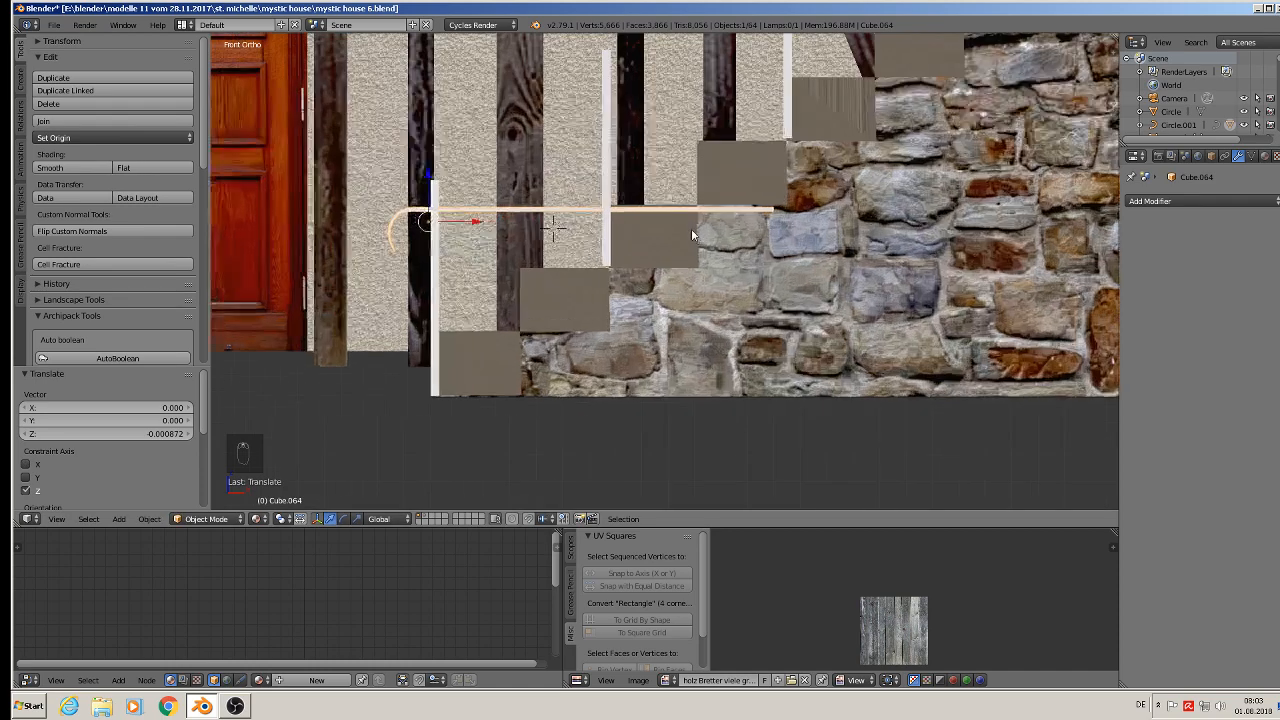
Shorten the curled bar by moving its straight end's vertices back along X to the second post.
key(Tab)
key(a)
key(a)
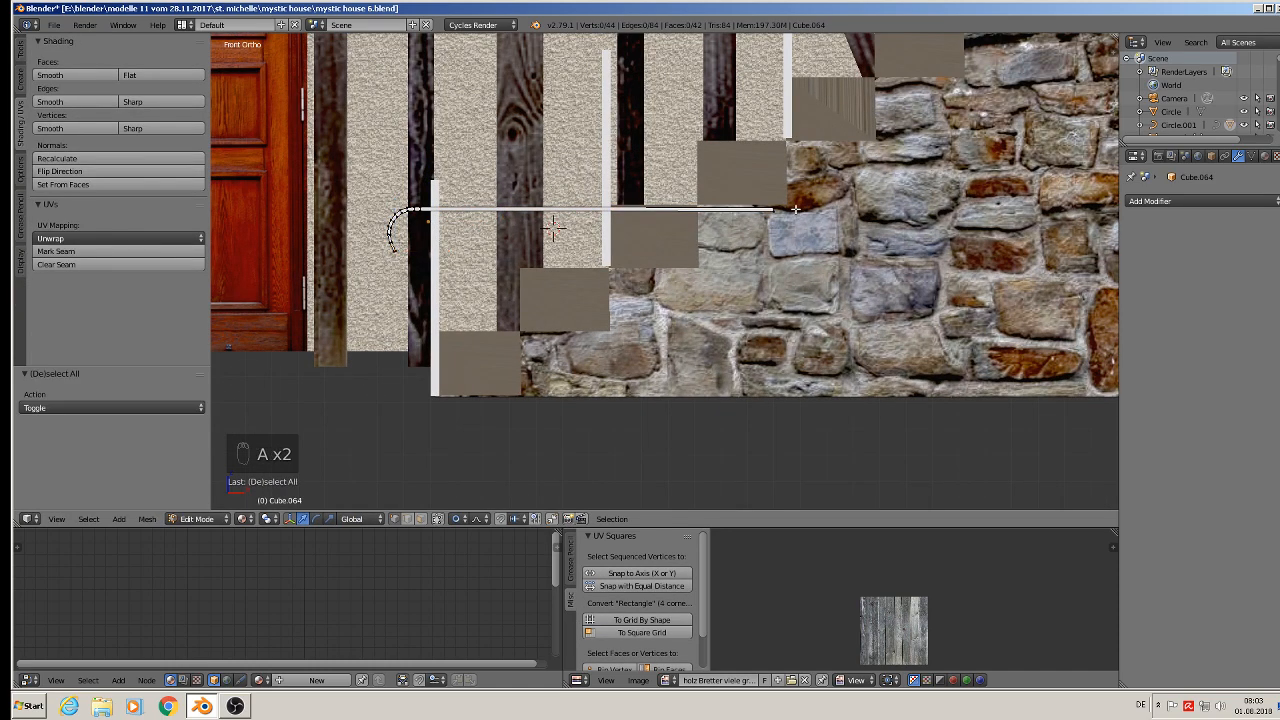
key(c)
click(785, 208)
right_click(785, 208)
drag(801, 210, 673, 200)
click(456, 520)
click(481, 505)
key(Tab)
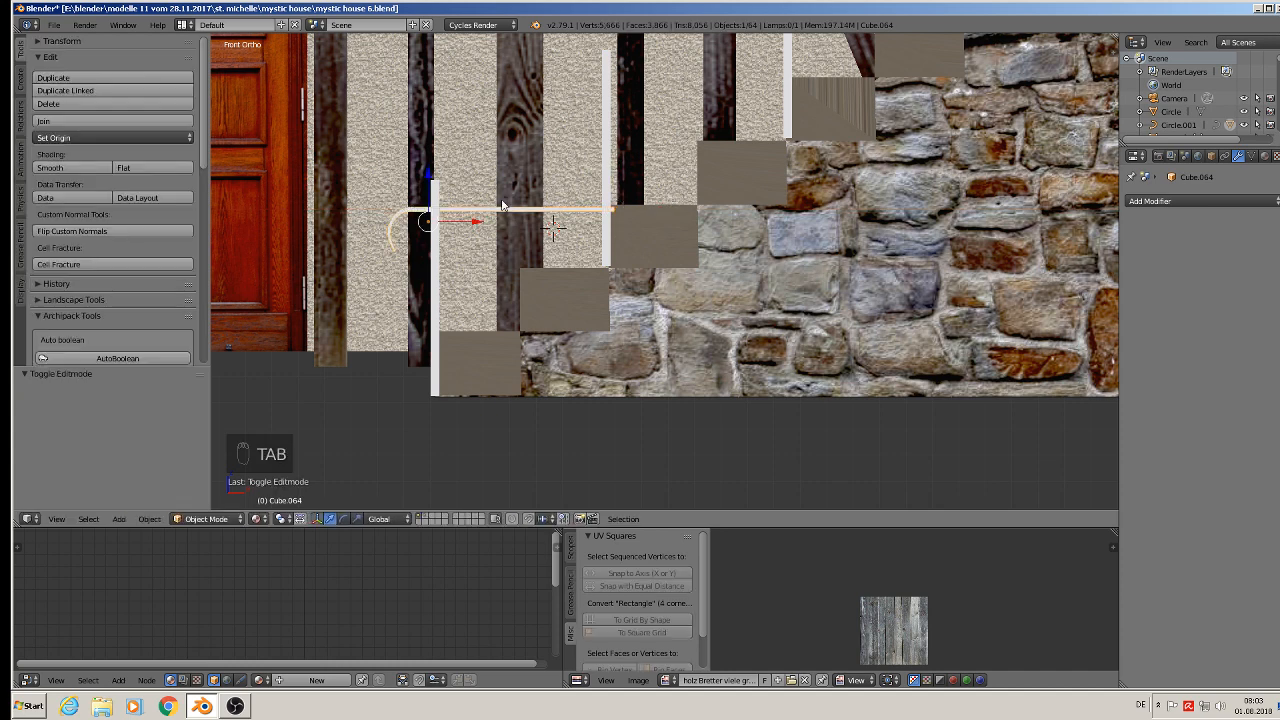
Duplicate the curled bar up the stairs twice, offset 0.070 X, 0.049 Z to the second post and 0.066 X, 0.048 Z to the third.
key(shift+d)
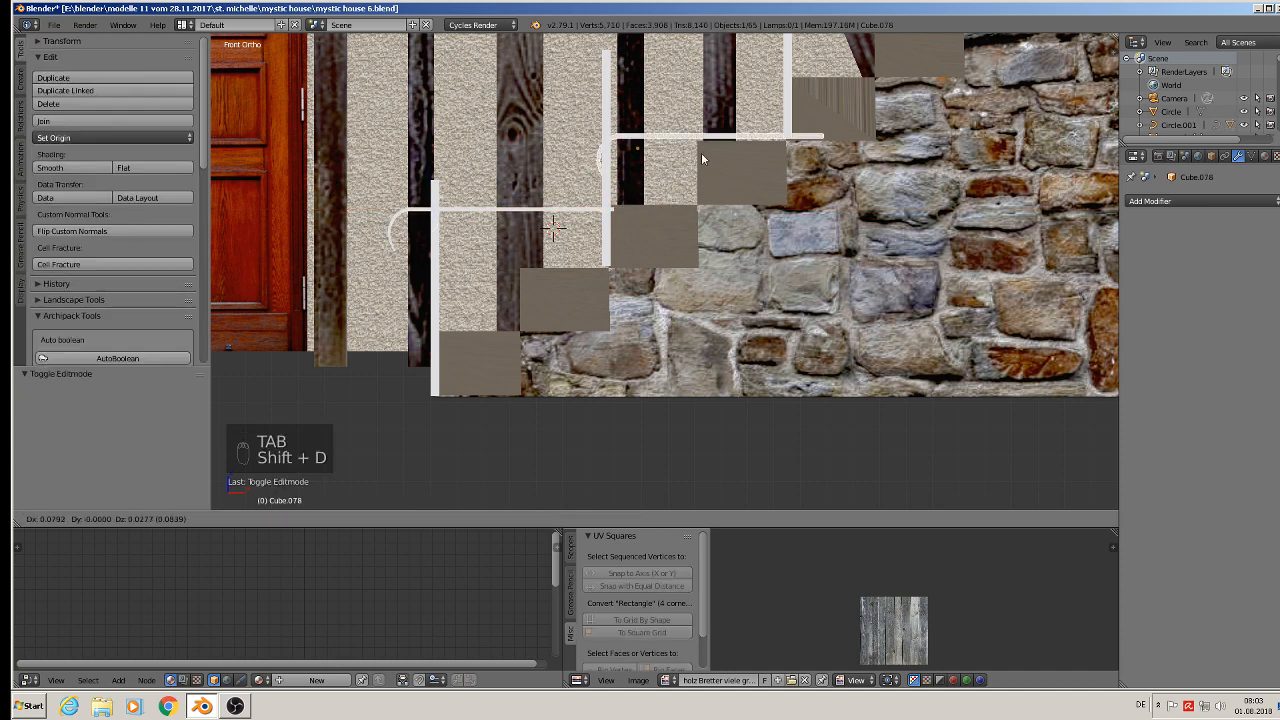
click(672, 102)
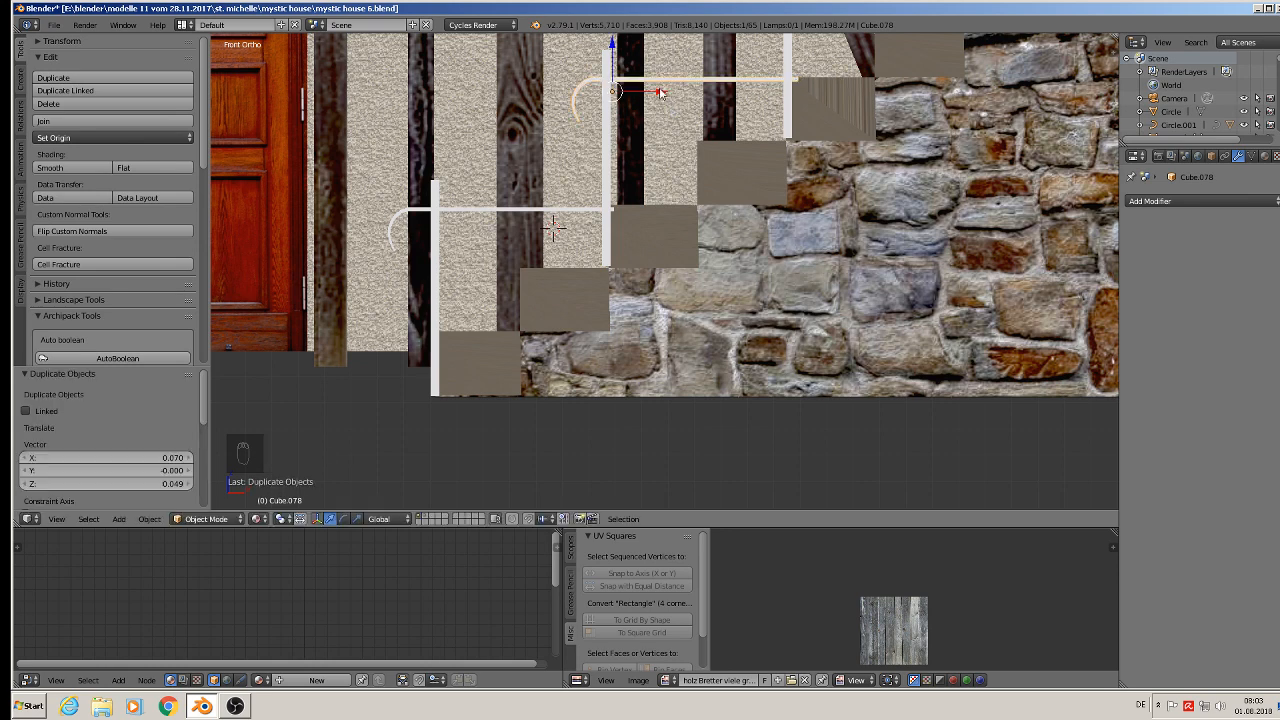
shift+middle_drag(889, 125, 638, 286)
scroll(638, 286, down, 2)
key(shift+d)
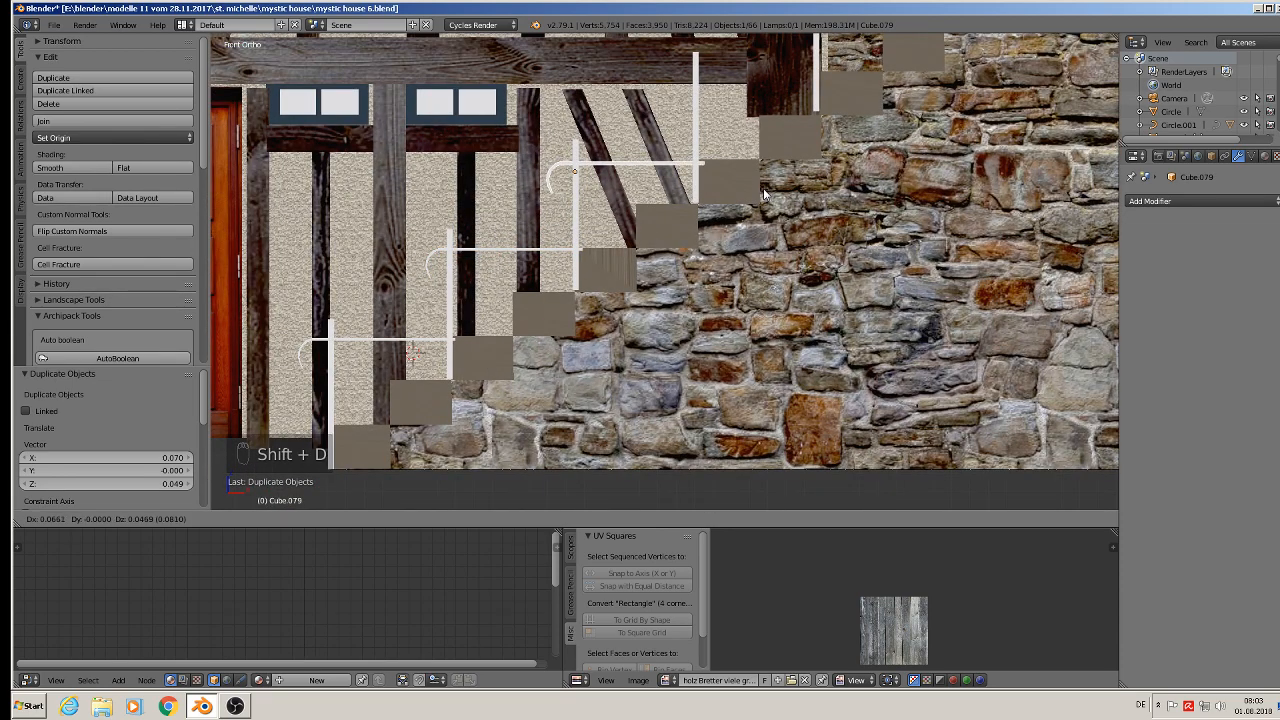
click(763, 187)
Add curled bar copies at the fourth and fifth posts, offset 0.065 X, 0.048 Z and 0.069 X, 0.049 Z.
shift+middle_drag(763, 187, 522, 297)
key(shift+d)
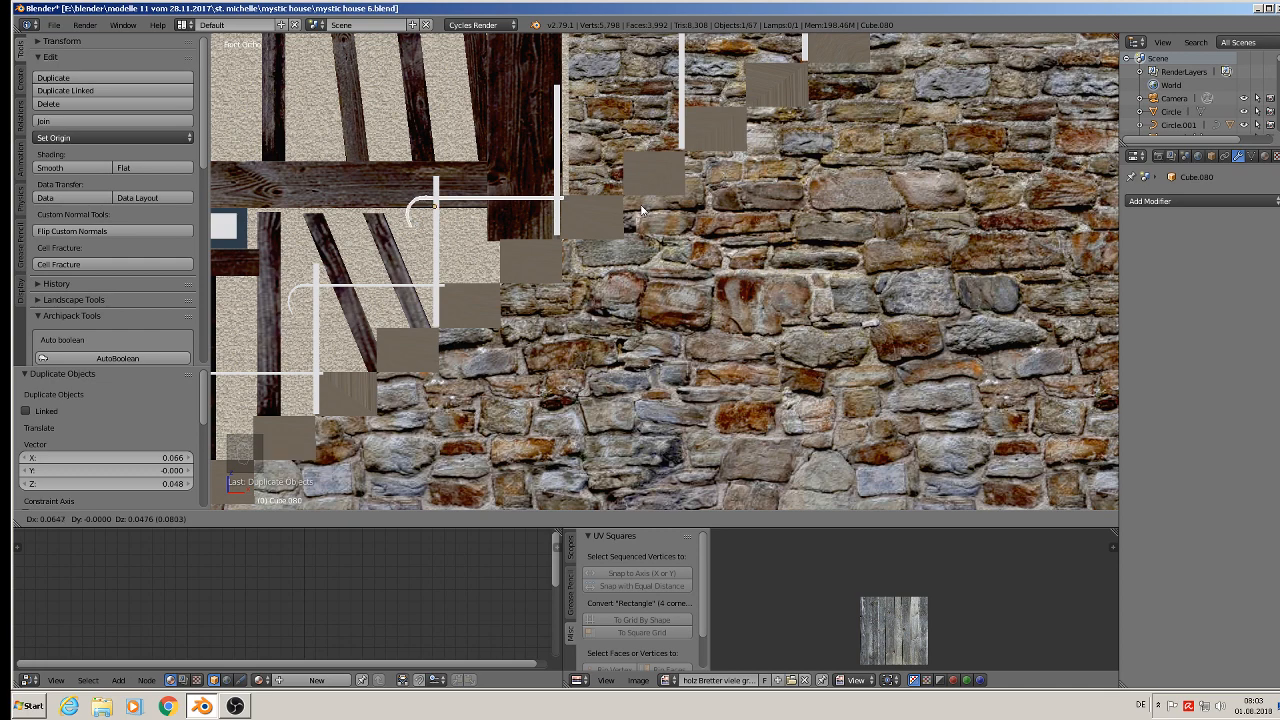
click(641, 209)
key(shift+d)
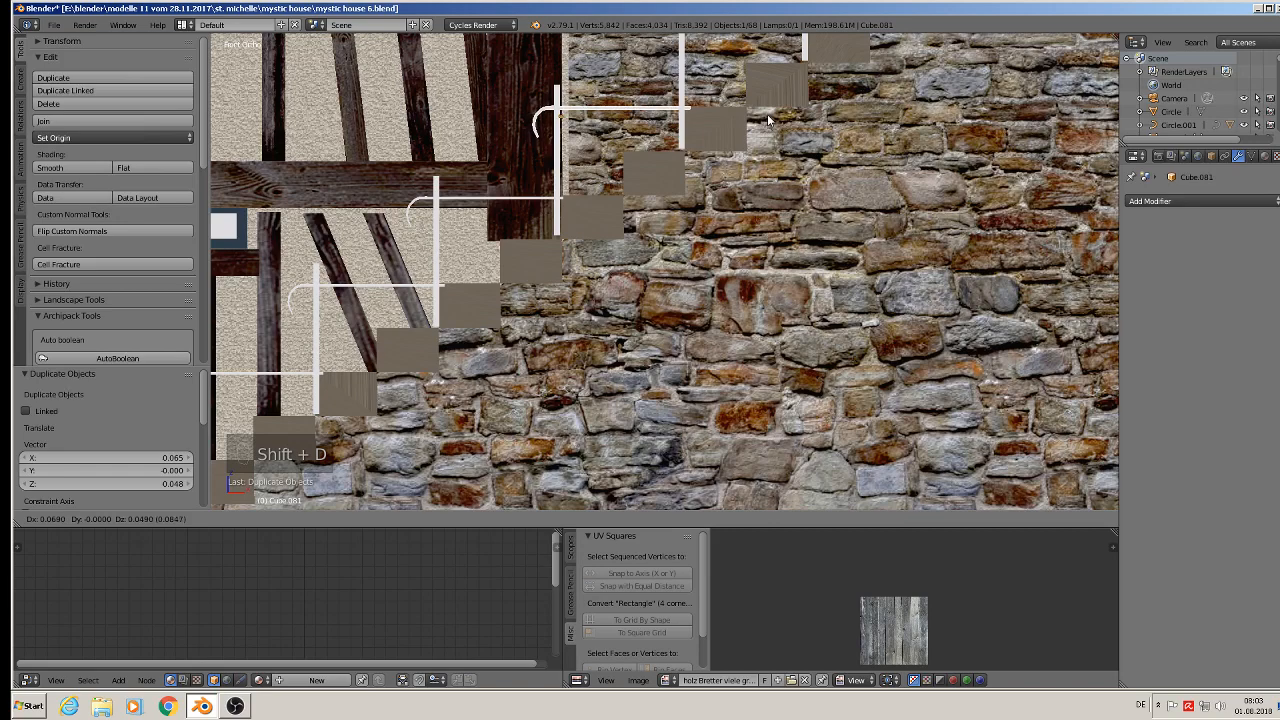
click(768, 116)
Add curled bar copies at the sixth and seventh posts, offset 0.068 X, 0.048 Z and 0.069 X, 0.048 Z.
shift+middle_drag(776, 108, 541, 303)
key(shift+d)
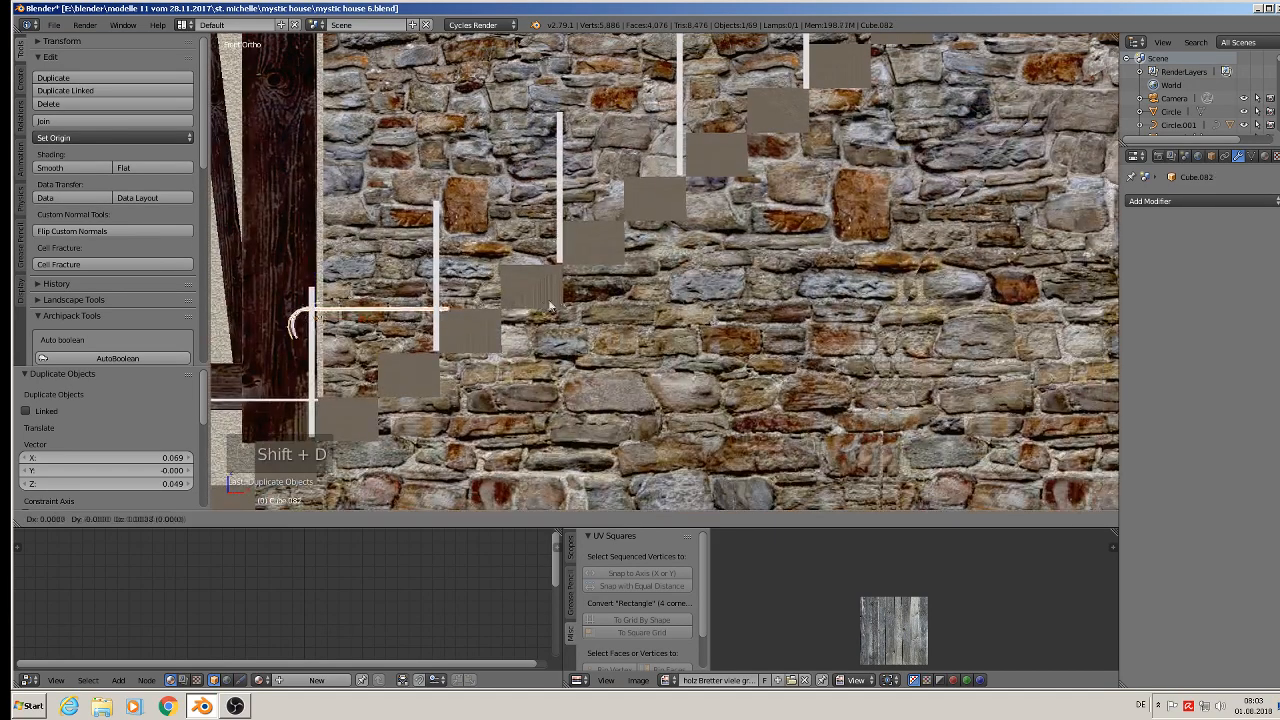
click(667, 215)
shift+middle_drag(667, 215, 606, 254)
key(shift+d)
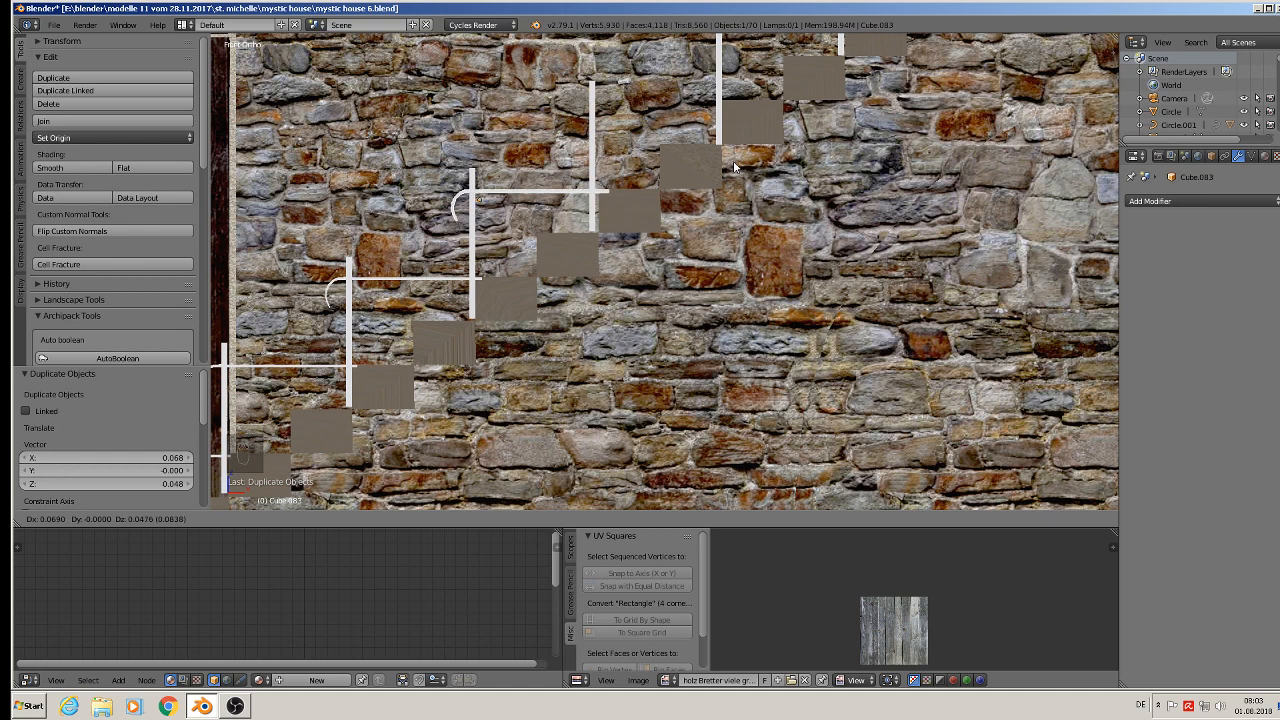
click(734, 167)
Shift the eighth post 0.002 along X and duplicate the newest curled bar onto it, offset 0.064 X and 0.049 Z.
right_click(593, 155)
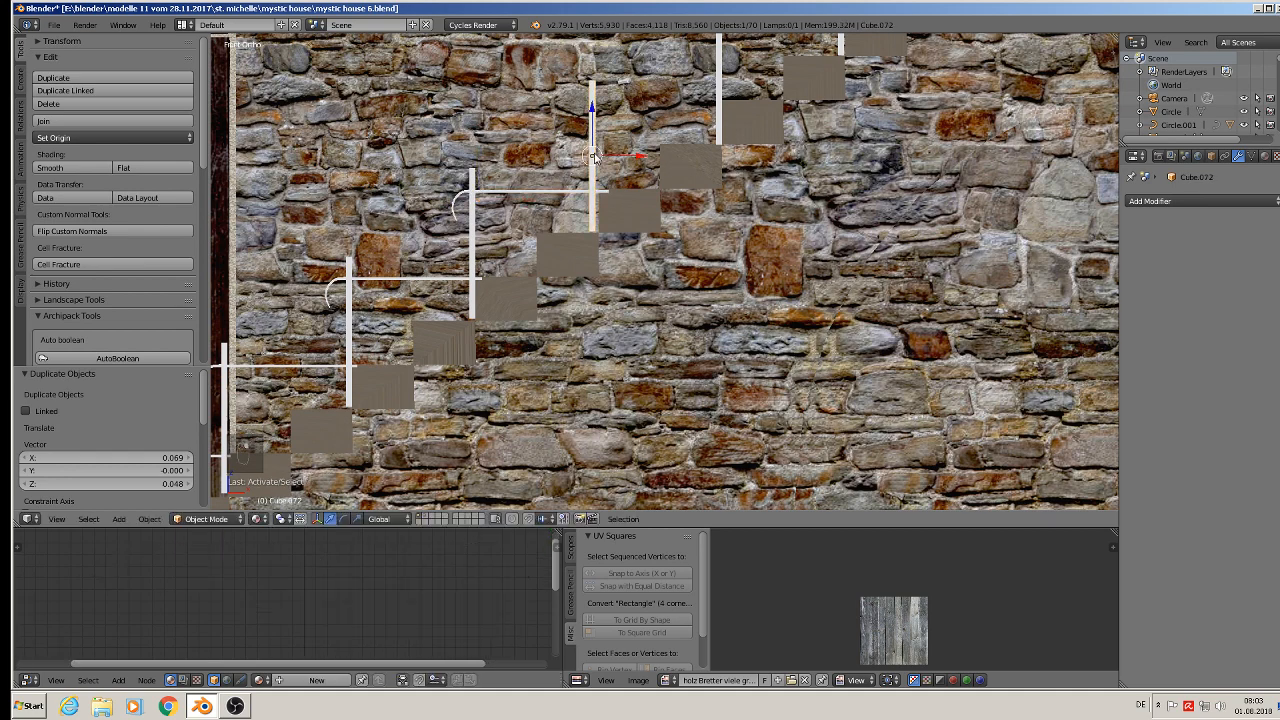
drag(629, 156, 633, 157)
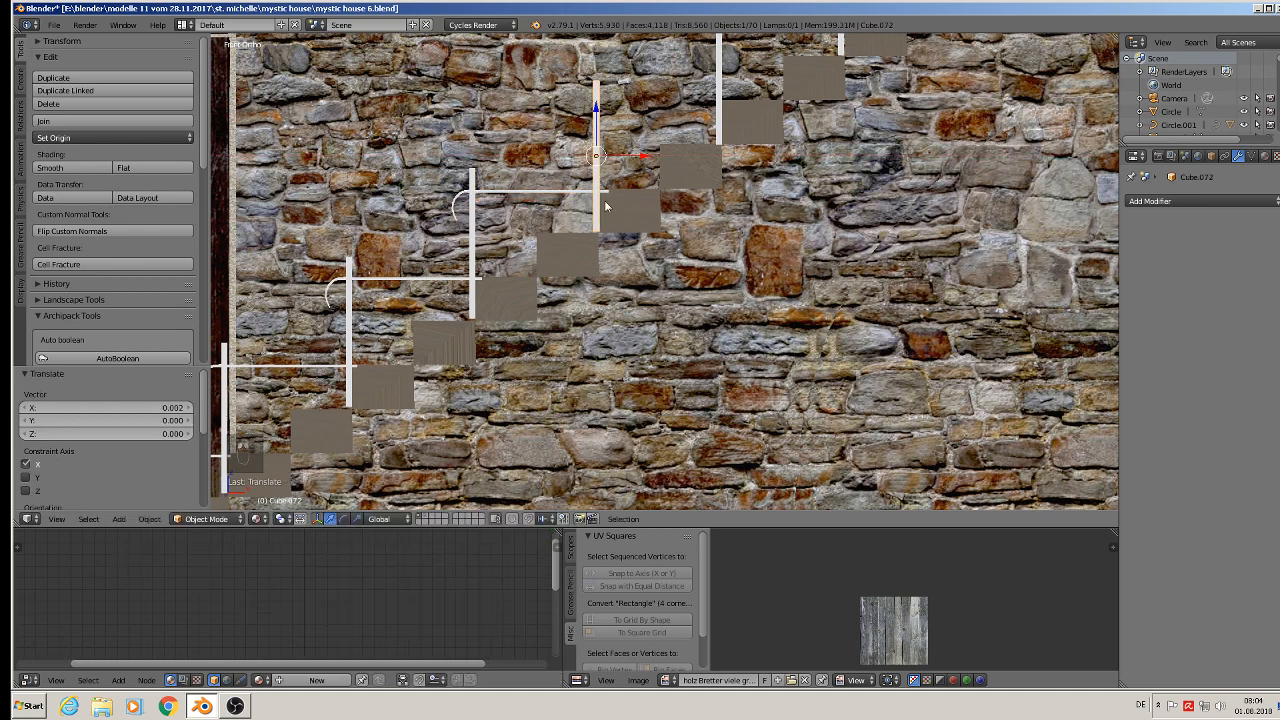
right_click(531, 192)
key(shift+d)
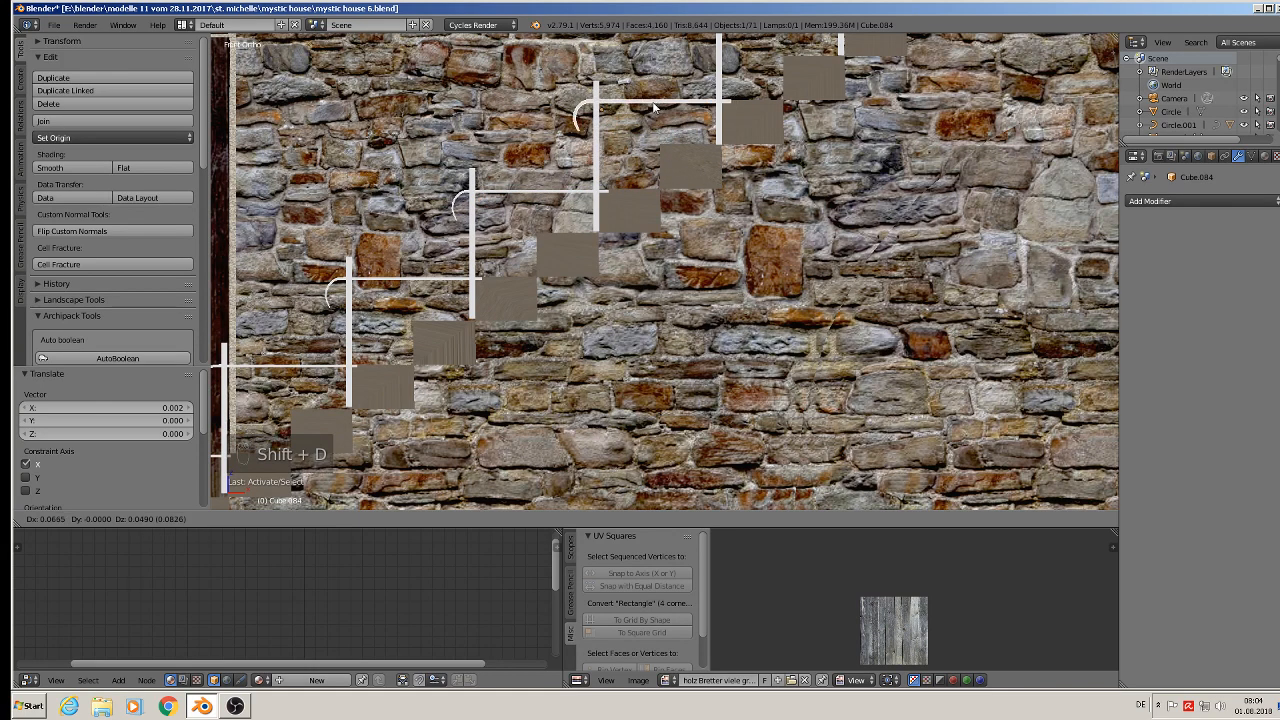
click(650, 108)
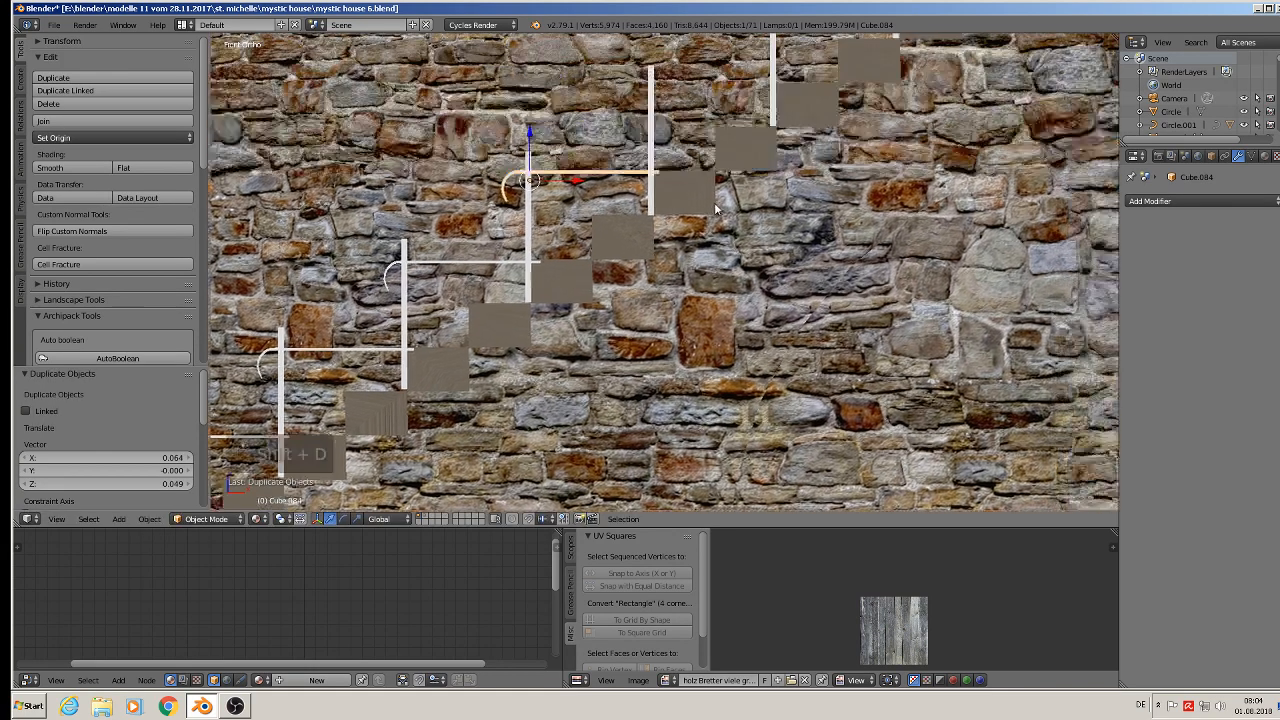
Add curled bar copies at the ninth and tenth posts, offset 0.067 X, 0.049 Z and 0.067 X, 0.047 Z.
key(shift+d)
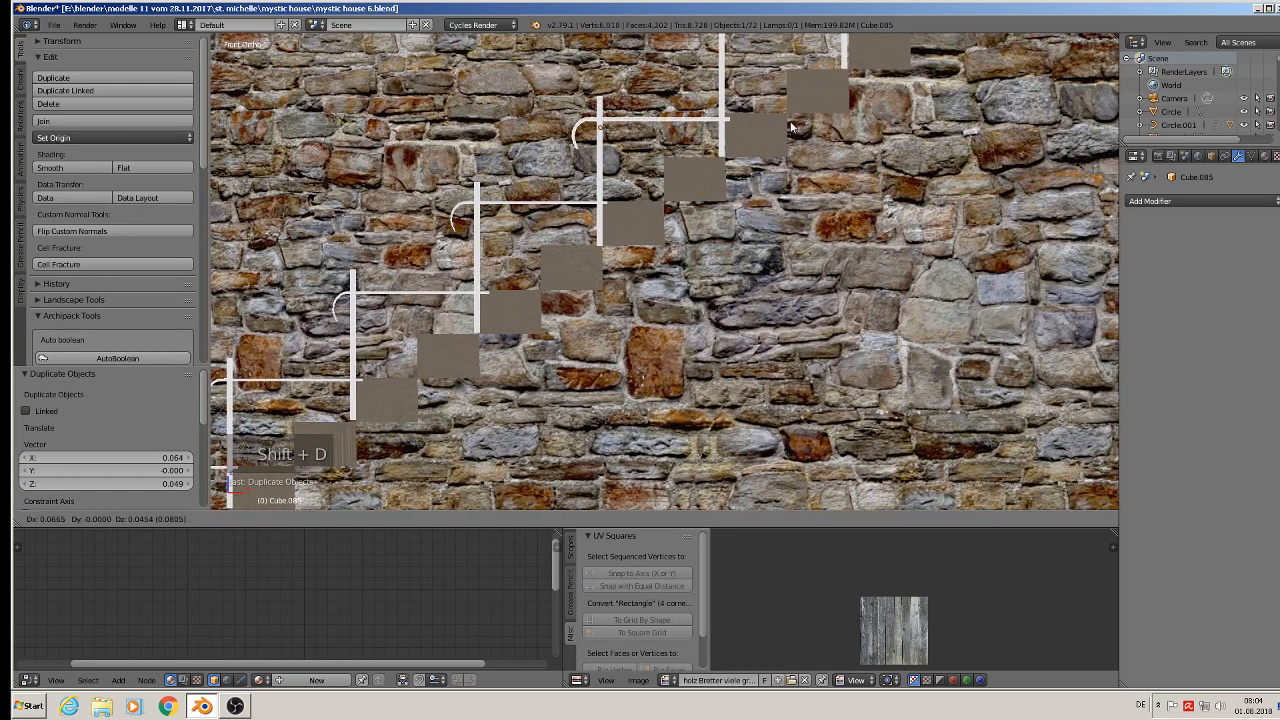
click(800, 120)
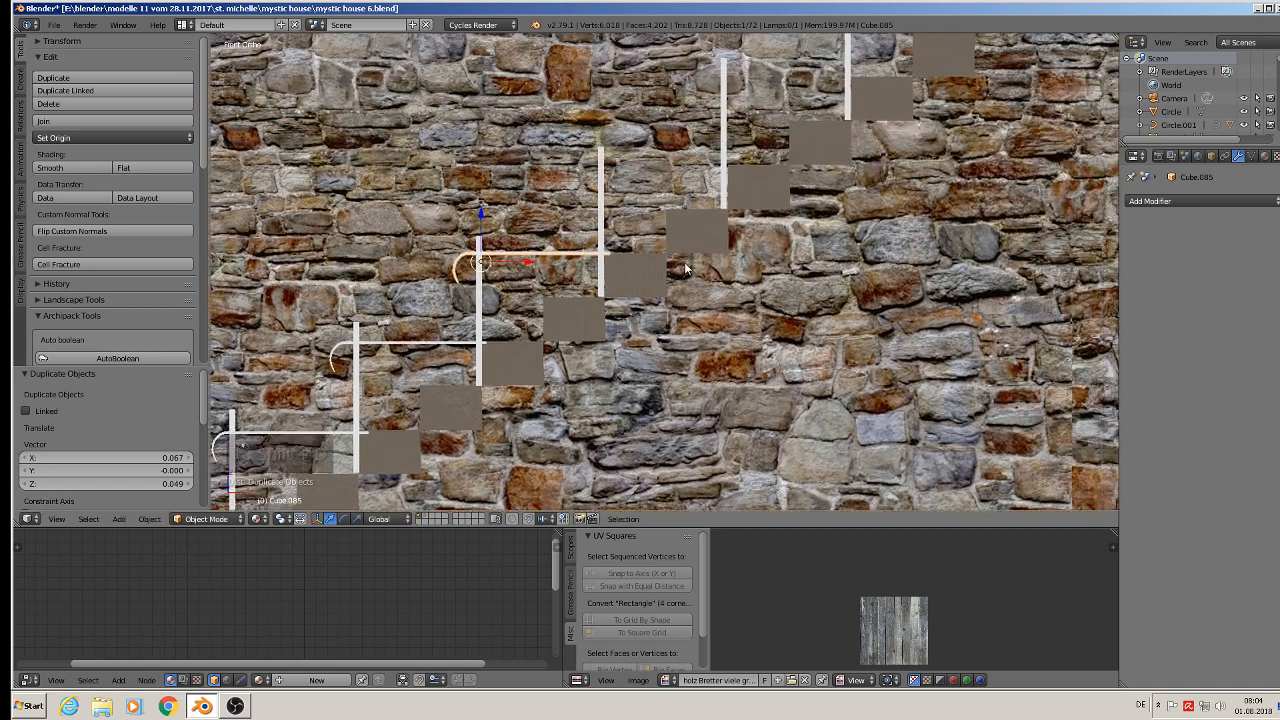
key(shift+d)
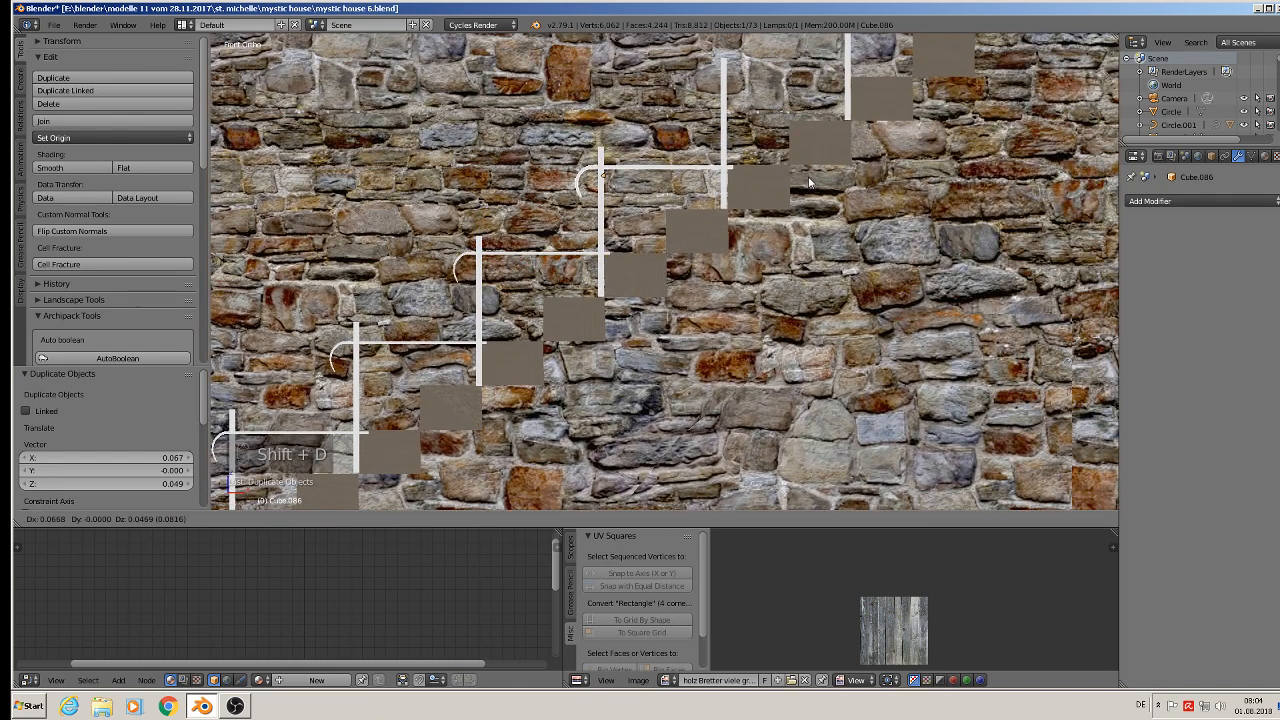
click(809, 182)
Shift the eleventh post 0.001 along X and duplicate the newest curled bar onto it, offset 0.068 X and 0.048 Z.
right_click(725, 160)
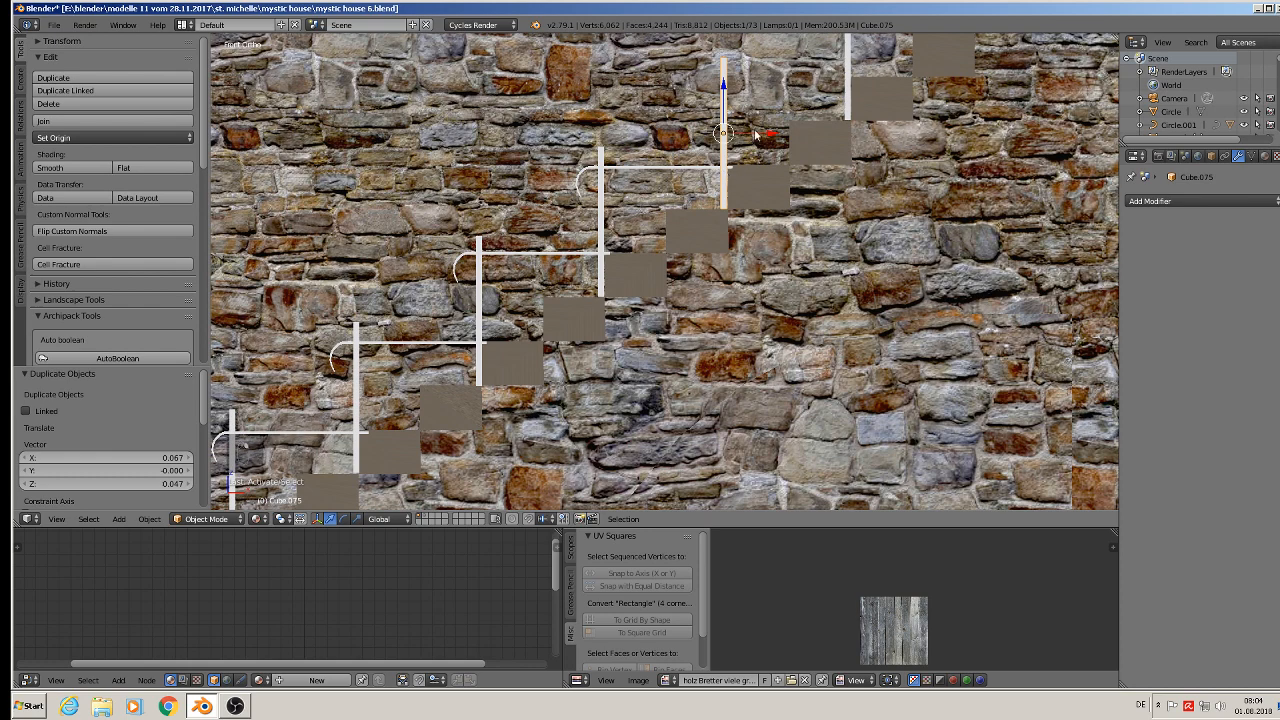
drag(764, 136, 767, 136)
right_click(665, 170)
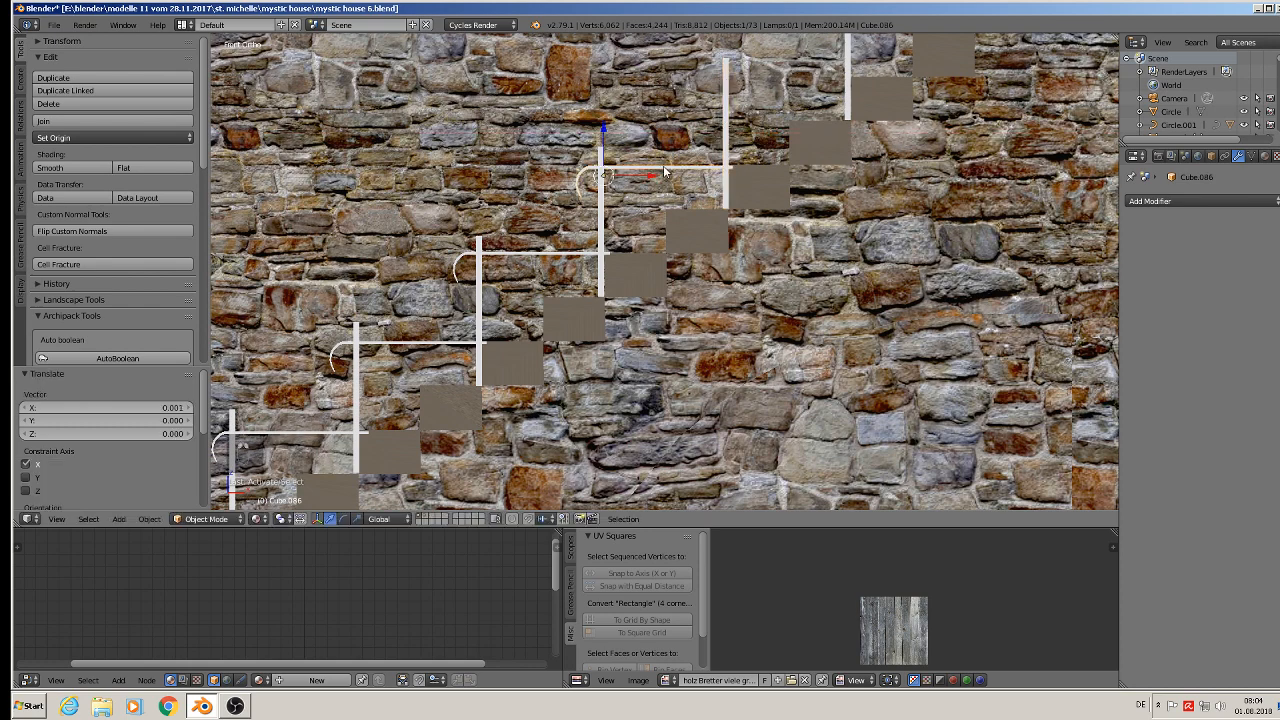
key(shift+d)
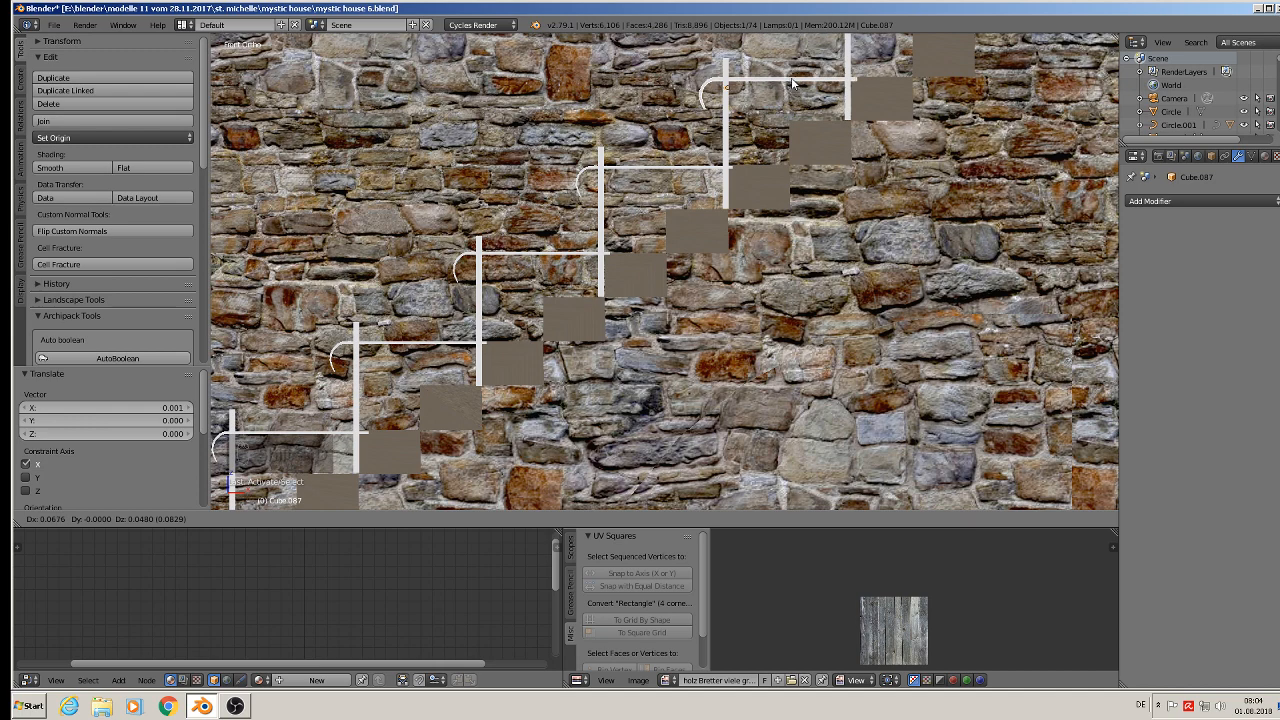
click(790, 80)
Duplicate the curled bar between the last two posts at the top of the stairs, offset 0.065 X and 0.052 Z.
shift+middle_drag(851, 94, 773, 222)
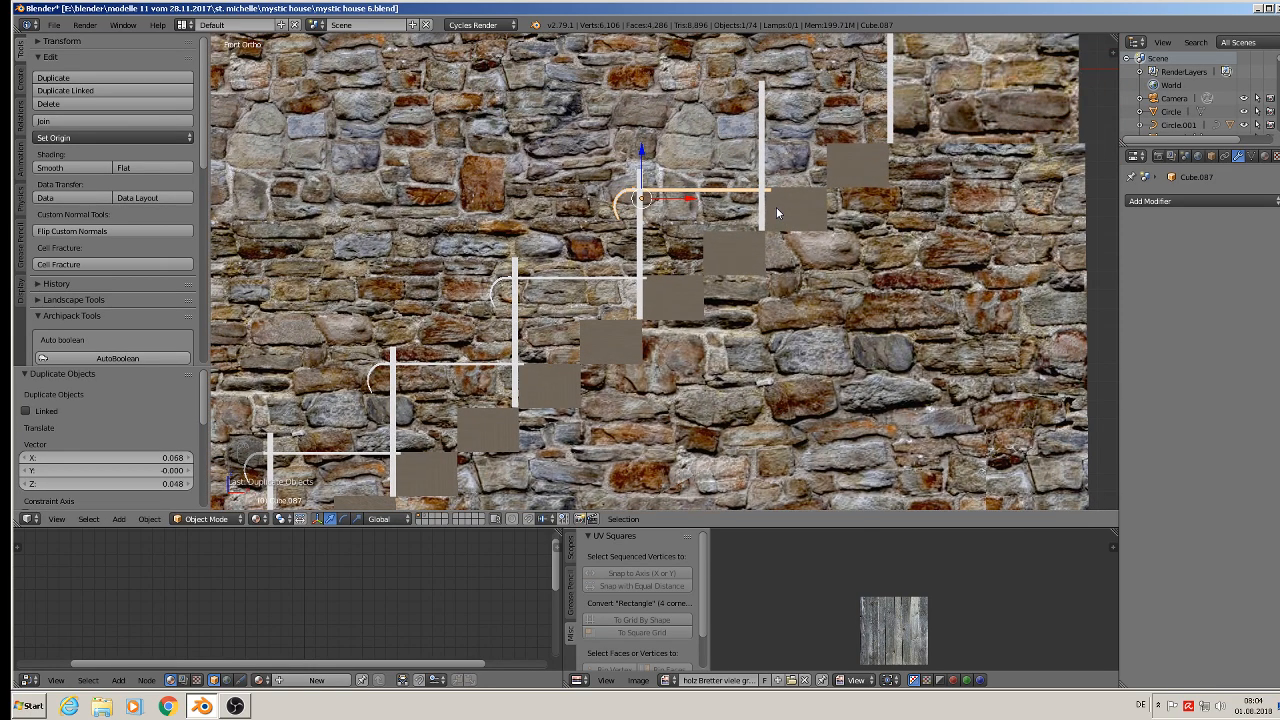
key(shift+d)
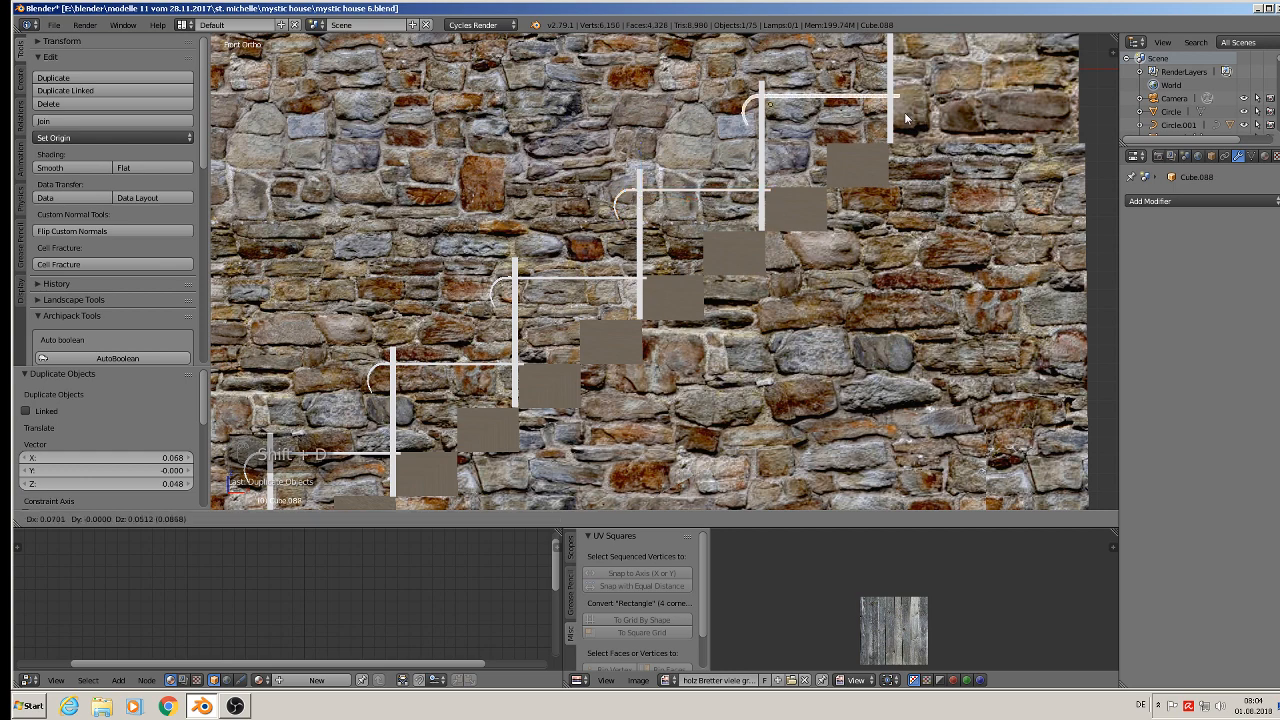
click(895, 111)
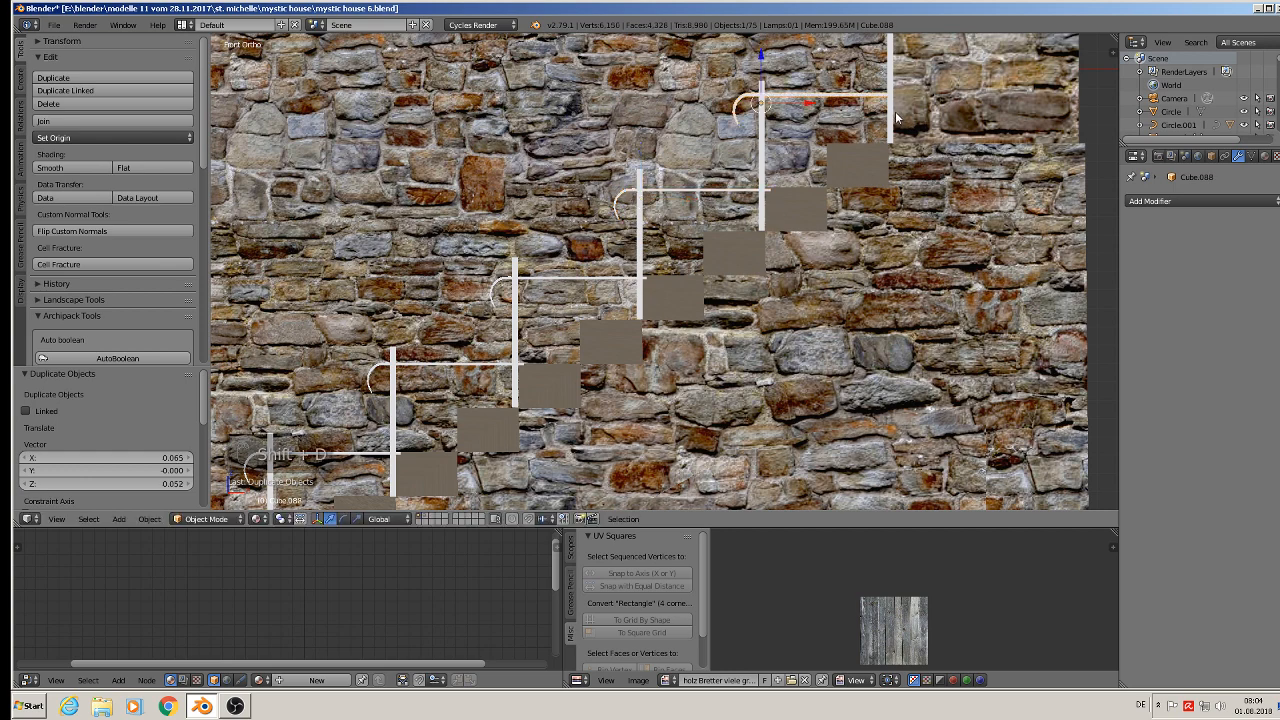
Select the cobbled ground plane and move it -2.746 along Y, clear of the staircase railing.
scroll(895, 111, down, 2)
middle_drag(876, 177, 645, 420)
scroll(645, 420, down, 5)
right_click(781, 334)
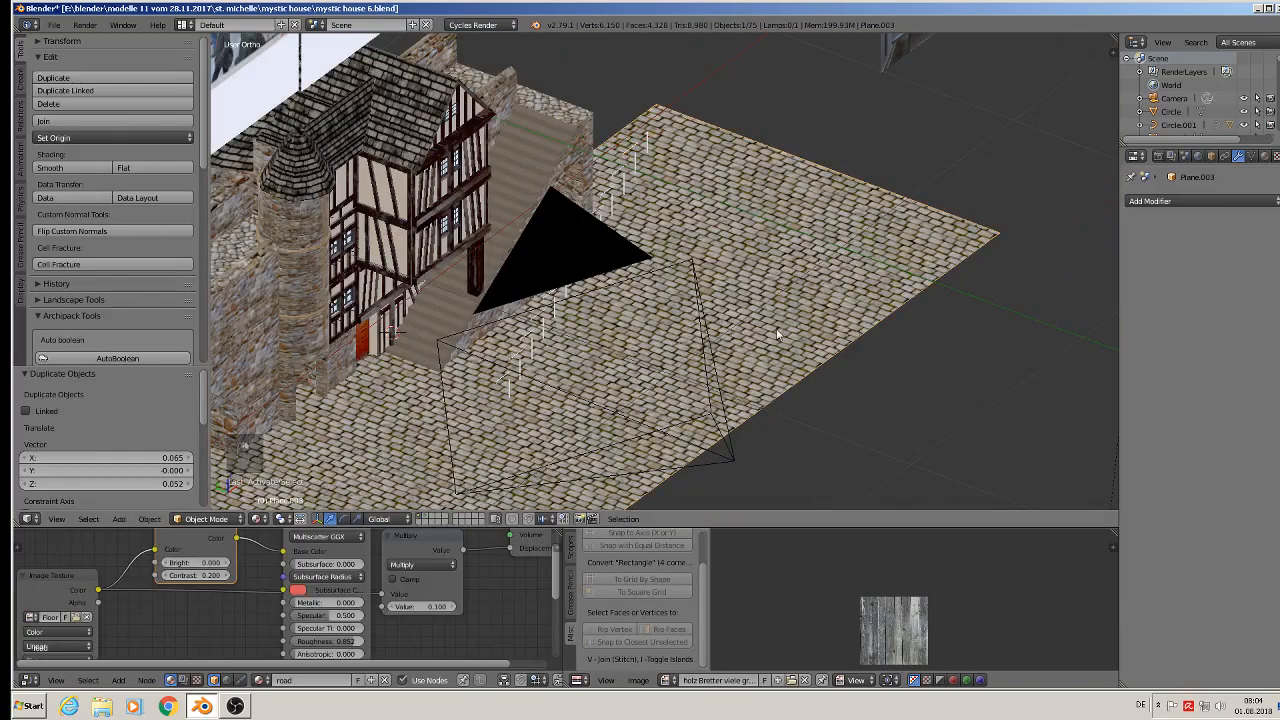
drag(718, 498, 1104, 166)
Box-select the whole row of stair railing posts in top view and join them into one object.
middle_drag(762, 298, 852, 268)
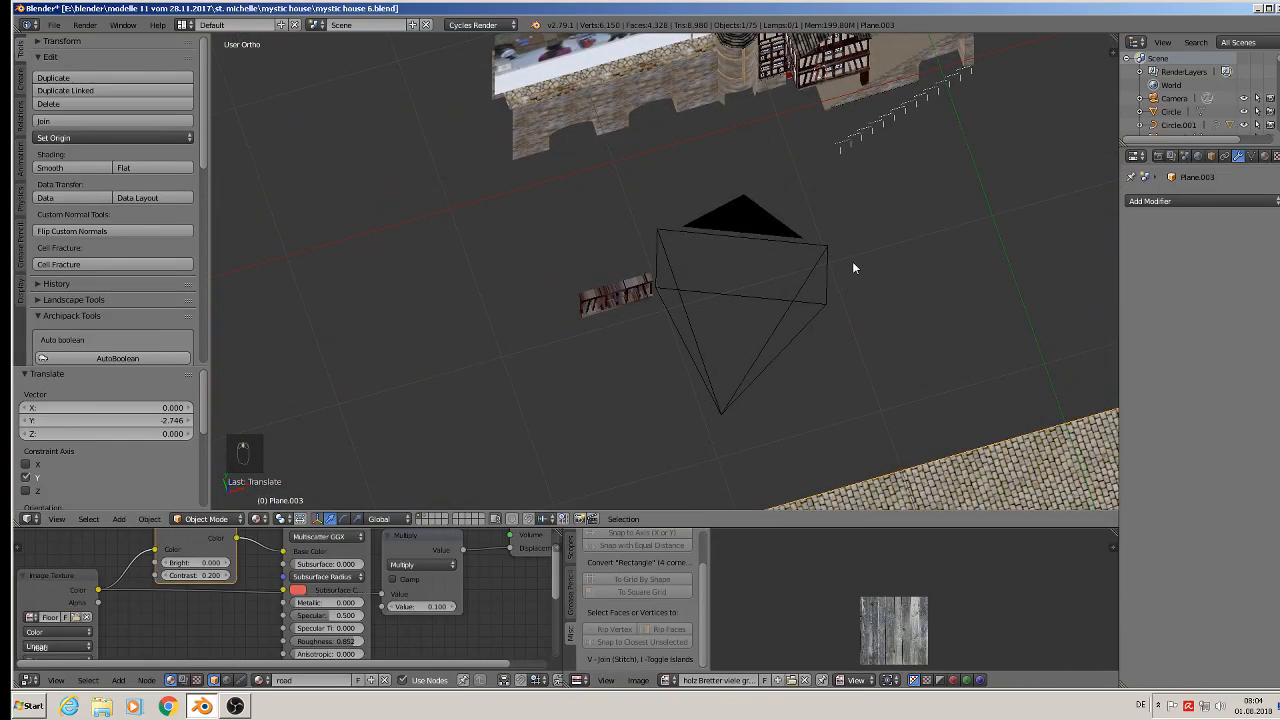
key(KP_7)
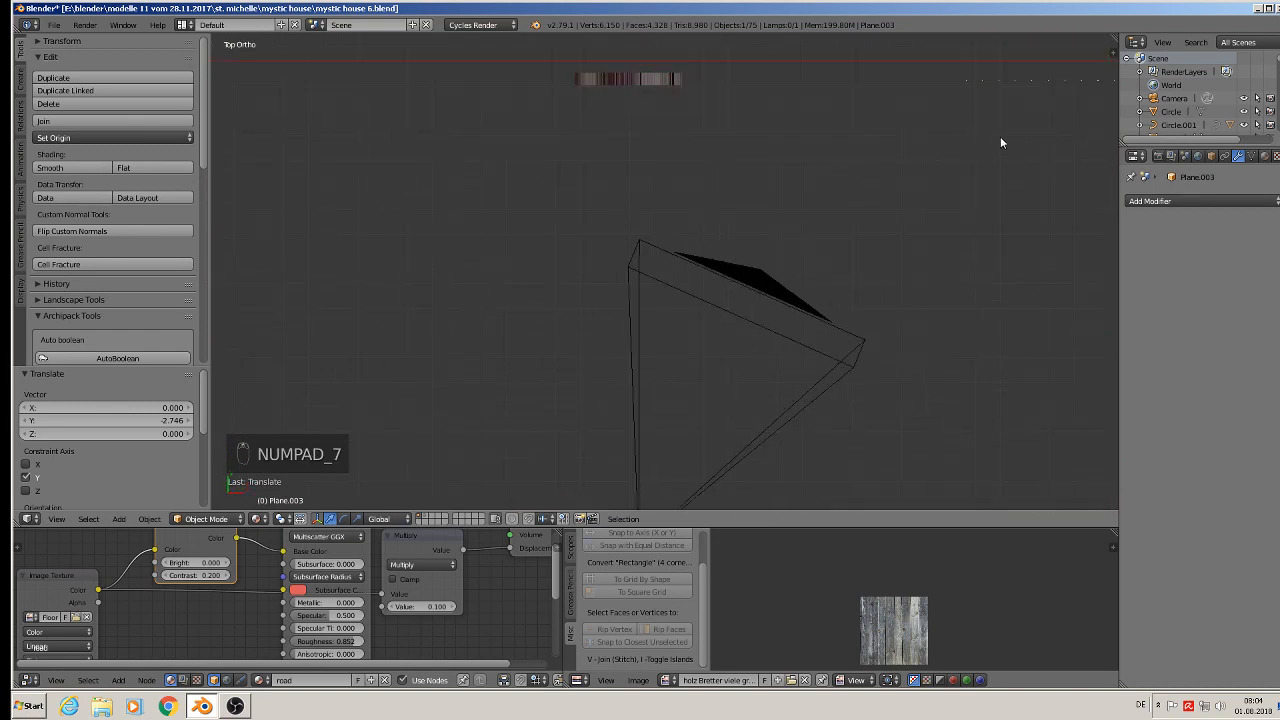
scroll(526, 260, up, 5)
right_click(546, 185)
mouse_move(551, 199)
middle_down()
mouse_move(544, 190)
mouse_move(554, 199)
middle_up()
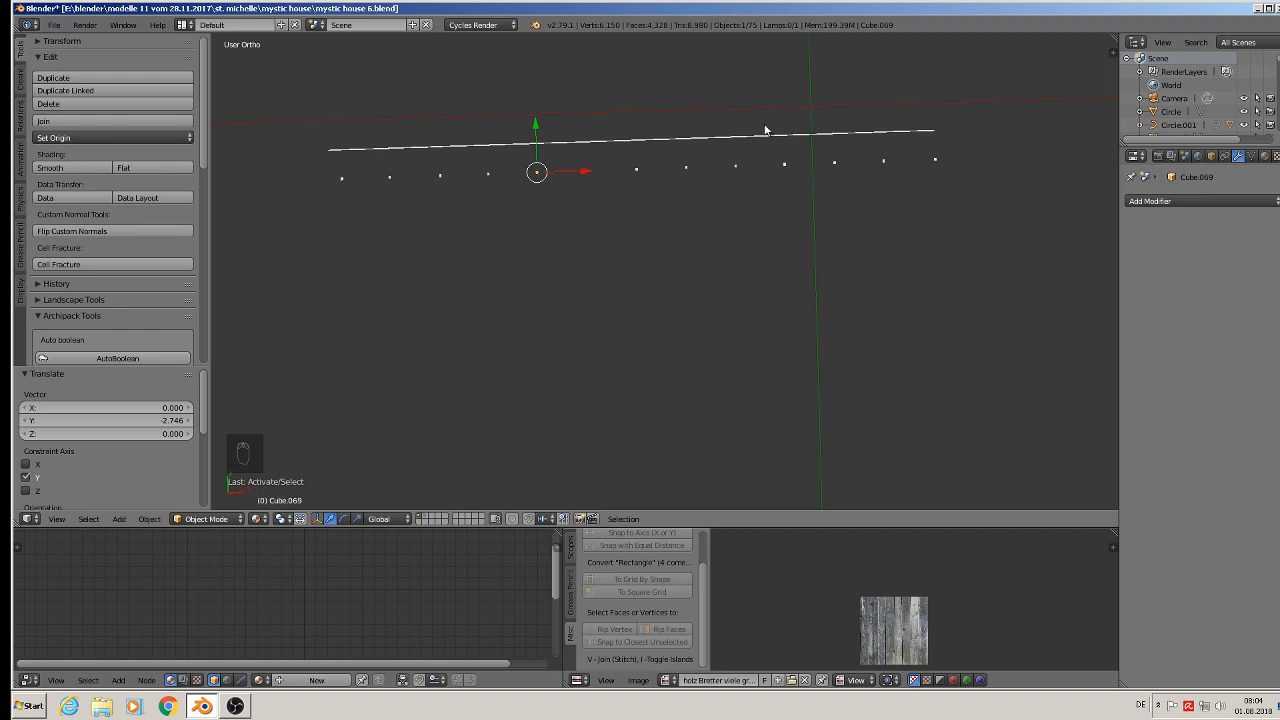
key(a)
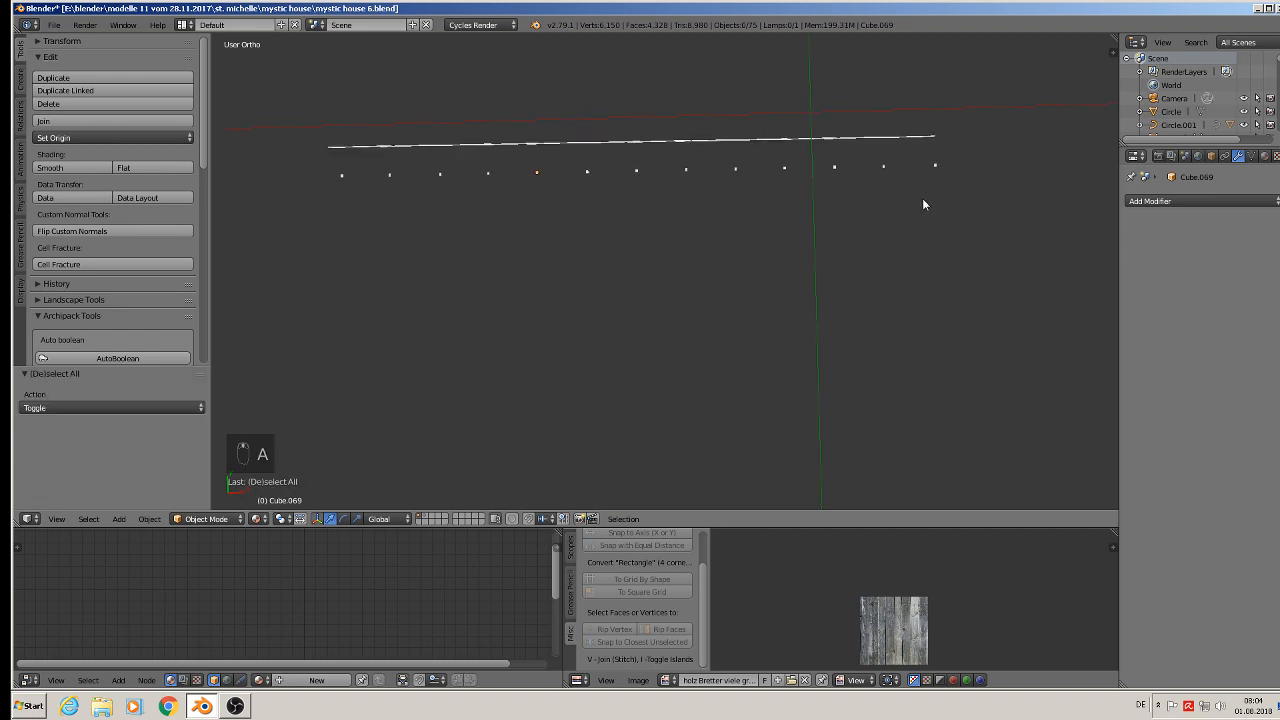
middle_drag(922, 198, 930, 218)
key(KP_7)
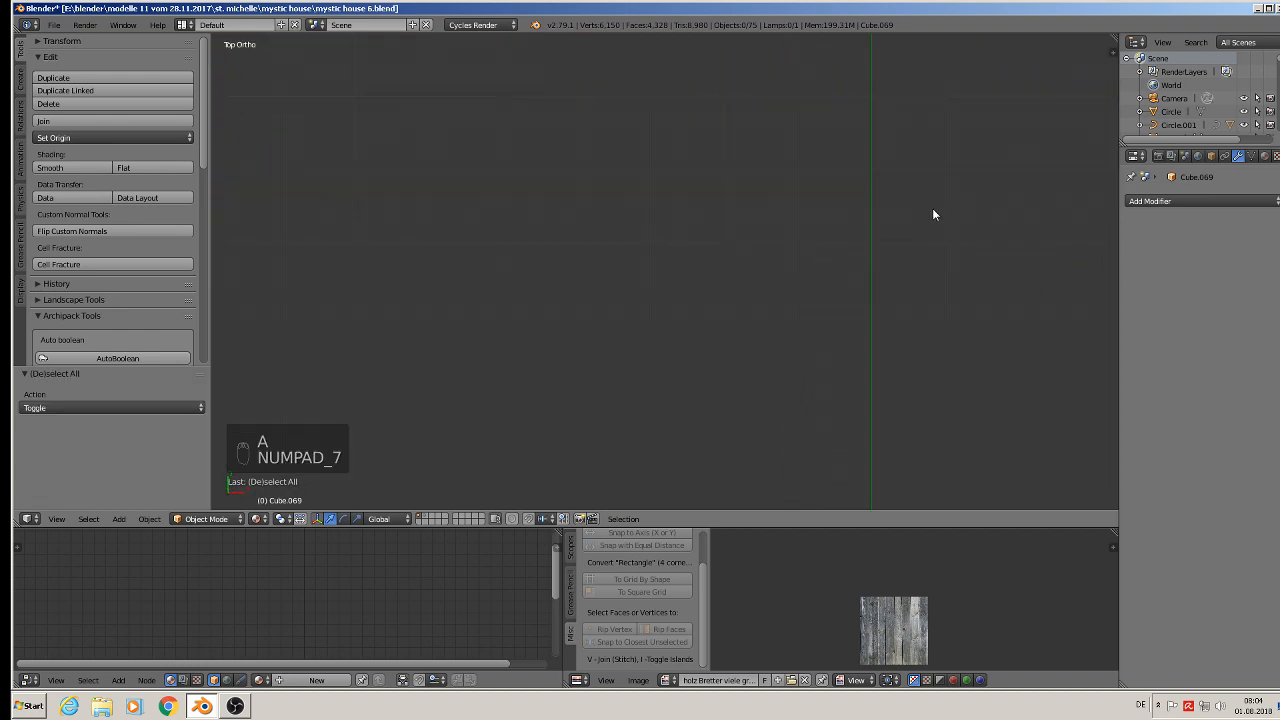
scroll(839, 234, down, 5)
shift+middle_drag(862, 105, 811, 272)
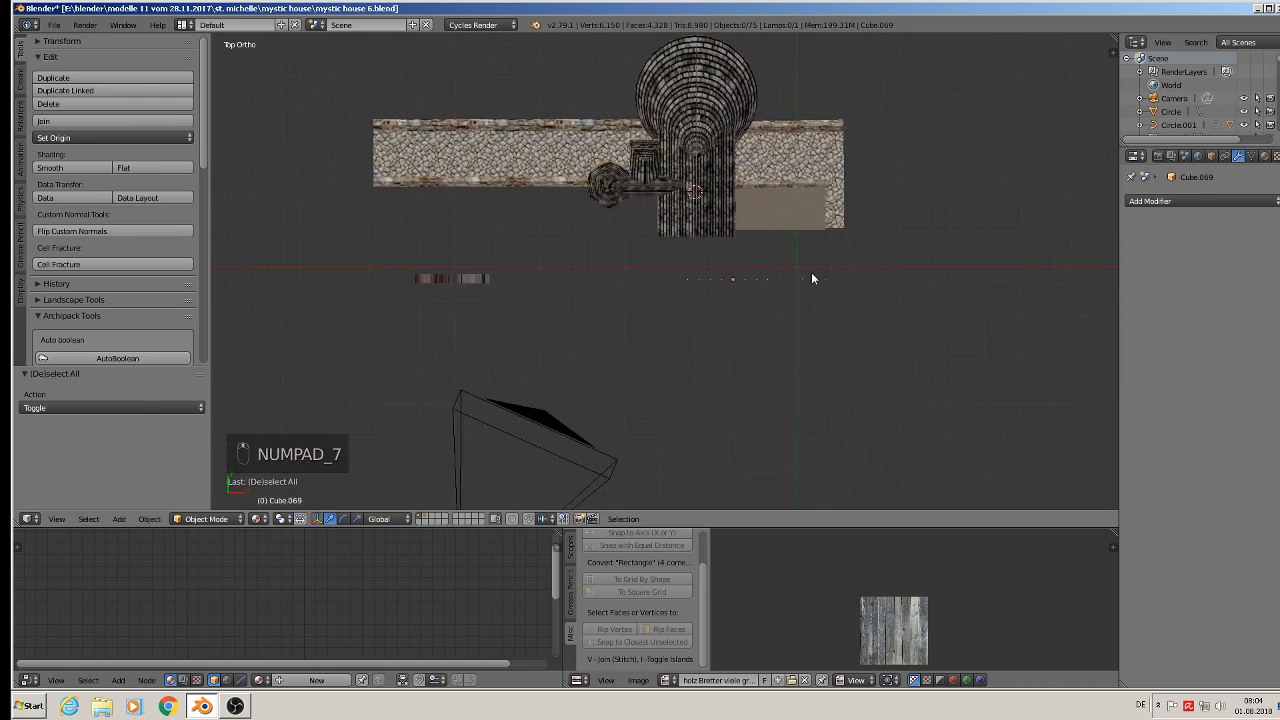
scroll(811, 272, up, 9)
scroll(834, 316, down, 3)
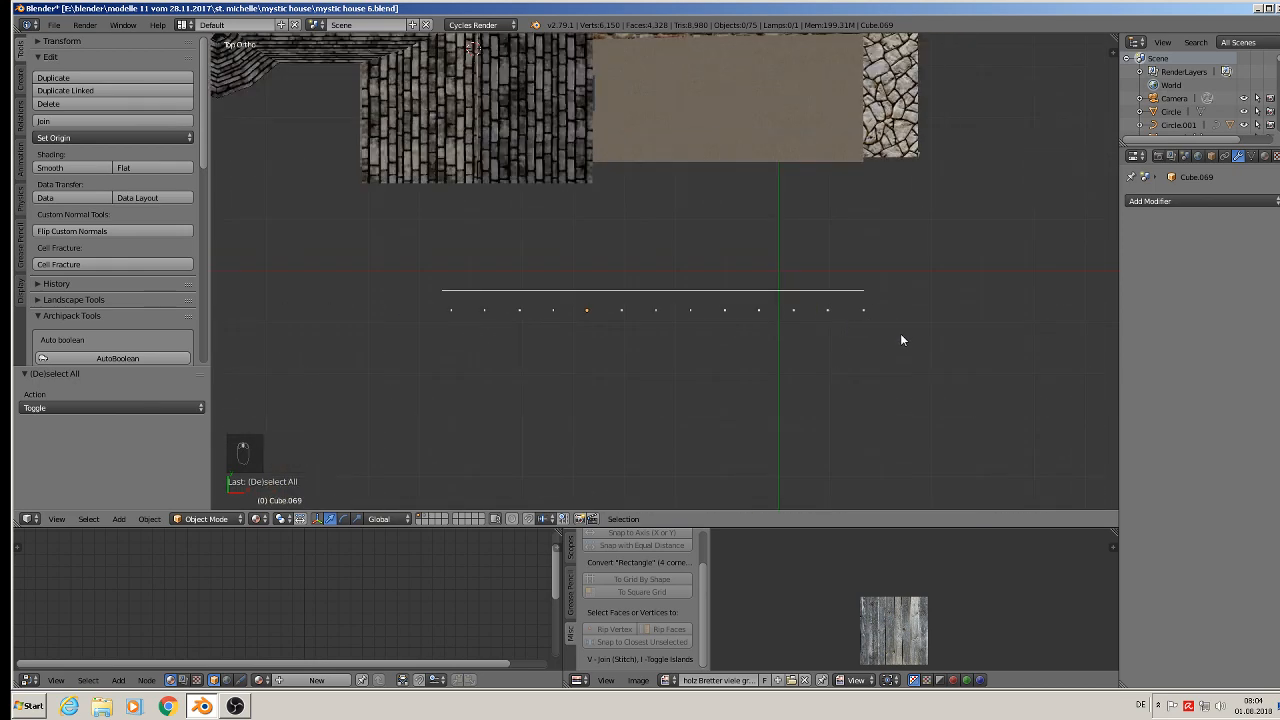
key(b)
drag(904, 332, 410, 309)
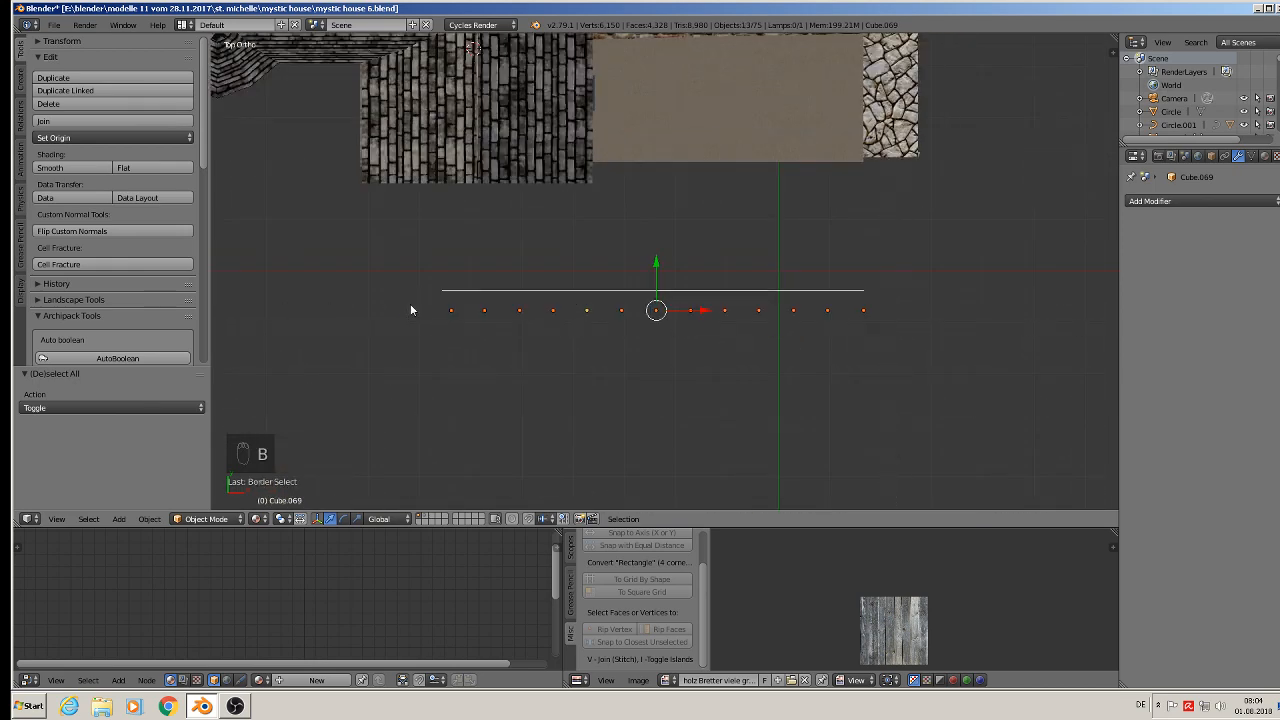
click(58, 121)
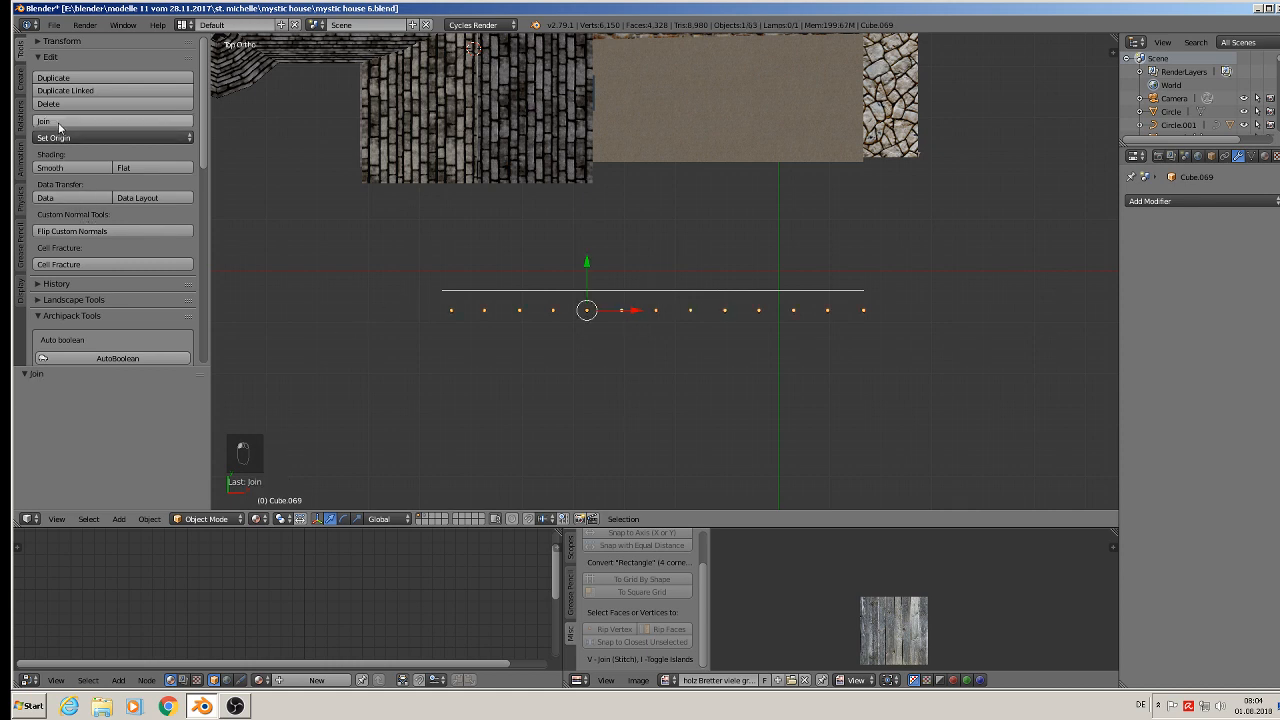
Move the joined posts 0.038 along Y so they line up with the curled bars.
key(g)
key(y)
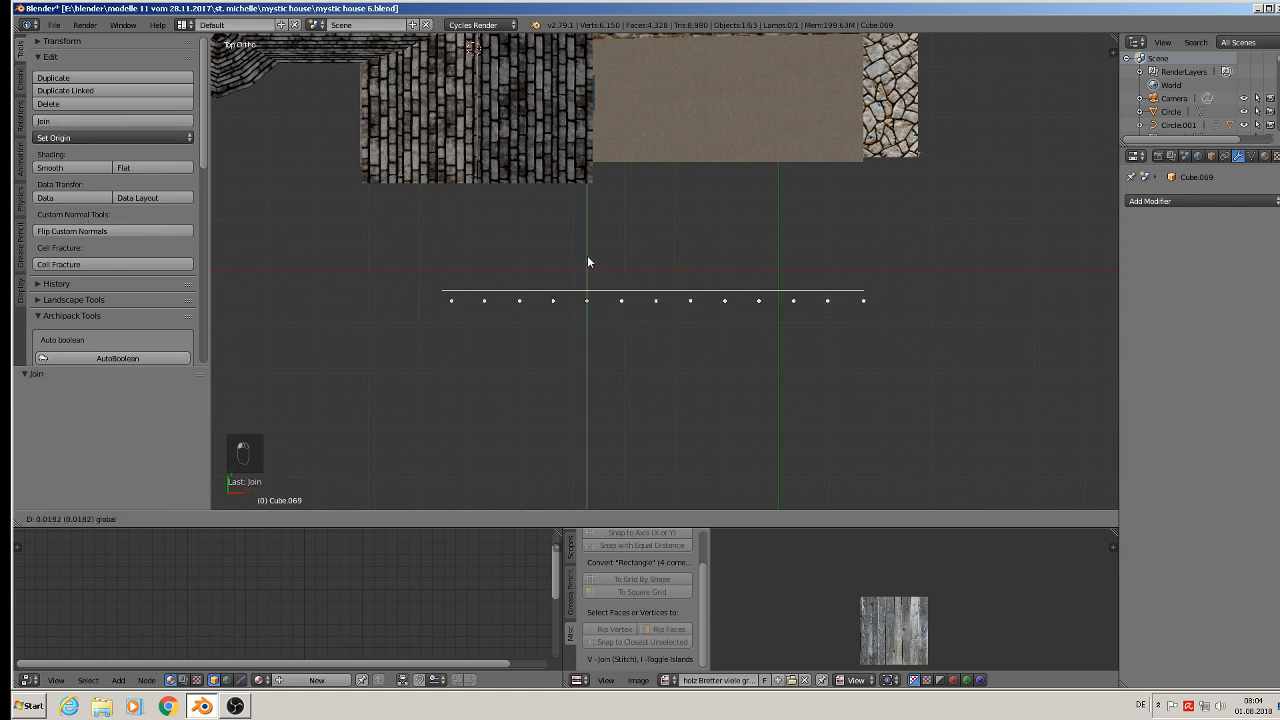
click(587, 253)
middle_drag(587, 253, 543, 280)
scroll(543, 280, up, 7)
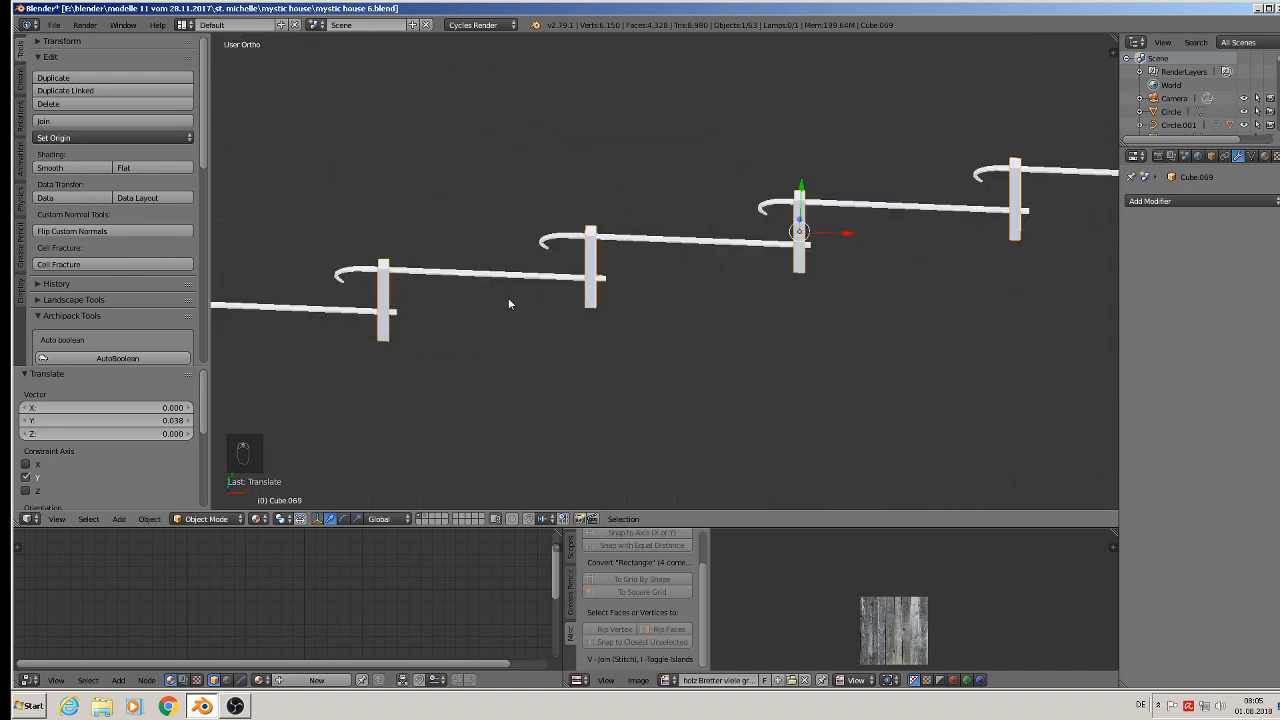
scroll(508, 298, down, 6)
middle_drag(528, 310, 594, 334)
Box-select the posts together with all curled bars and join them into one railing object.
key(a)
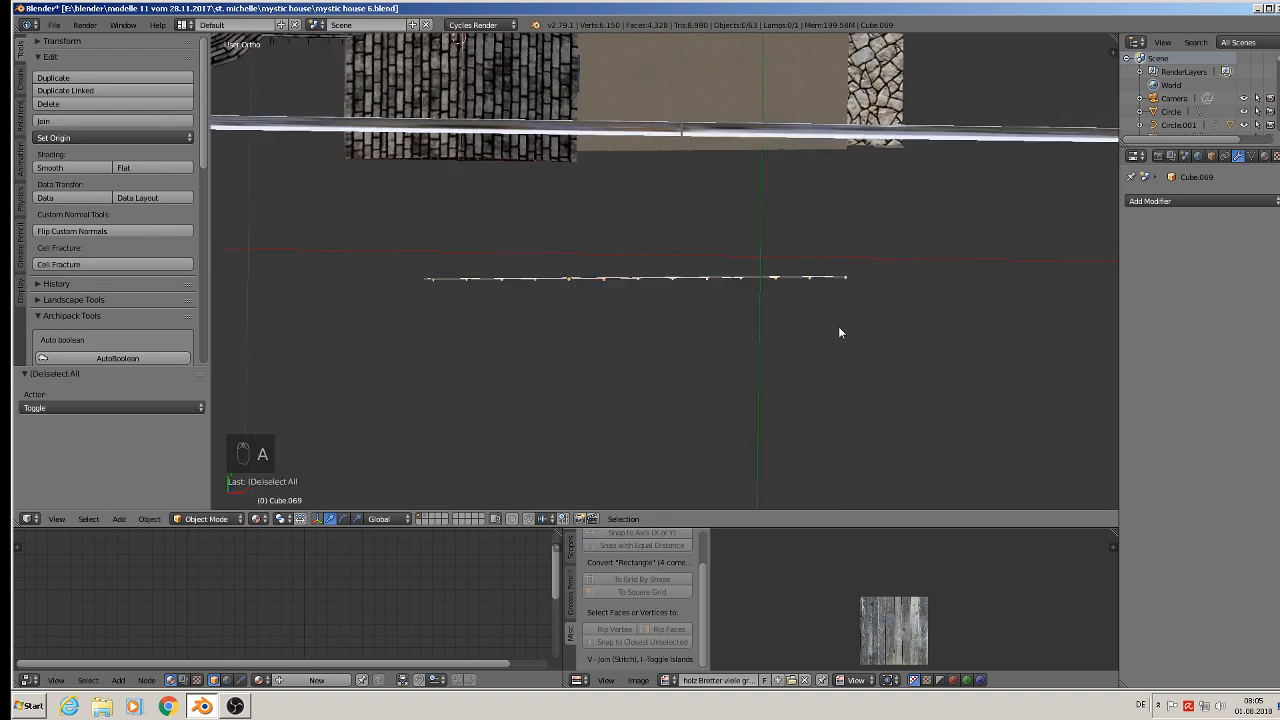
key(b)
drag(872, 309, 382, 265)
click(55, 121)
Move the joined railing 0.254 along Y onto the outer edge of the stairs.
middle_drag(366, 271, 772, 242)
scroll(772, 243, up, 2)
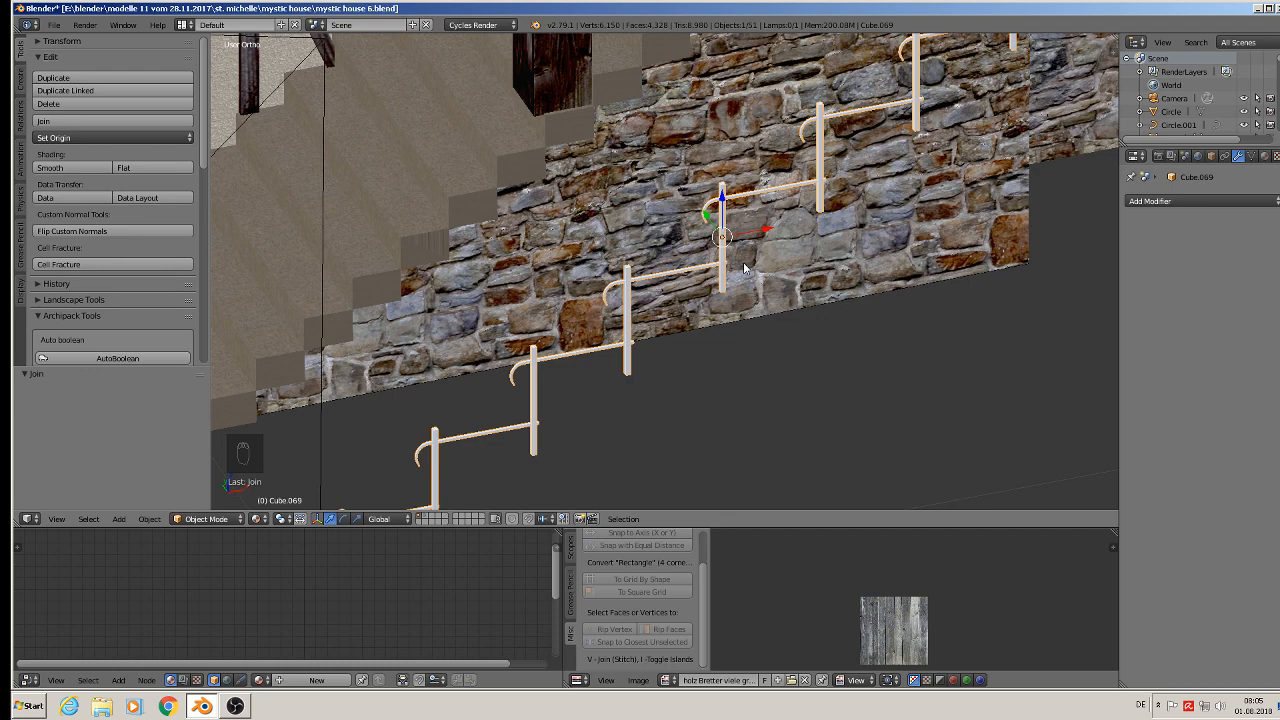
scroll(744, 268, down, 4)
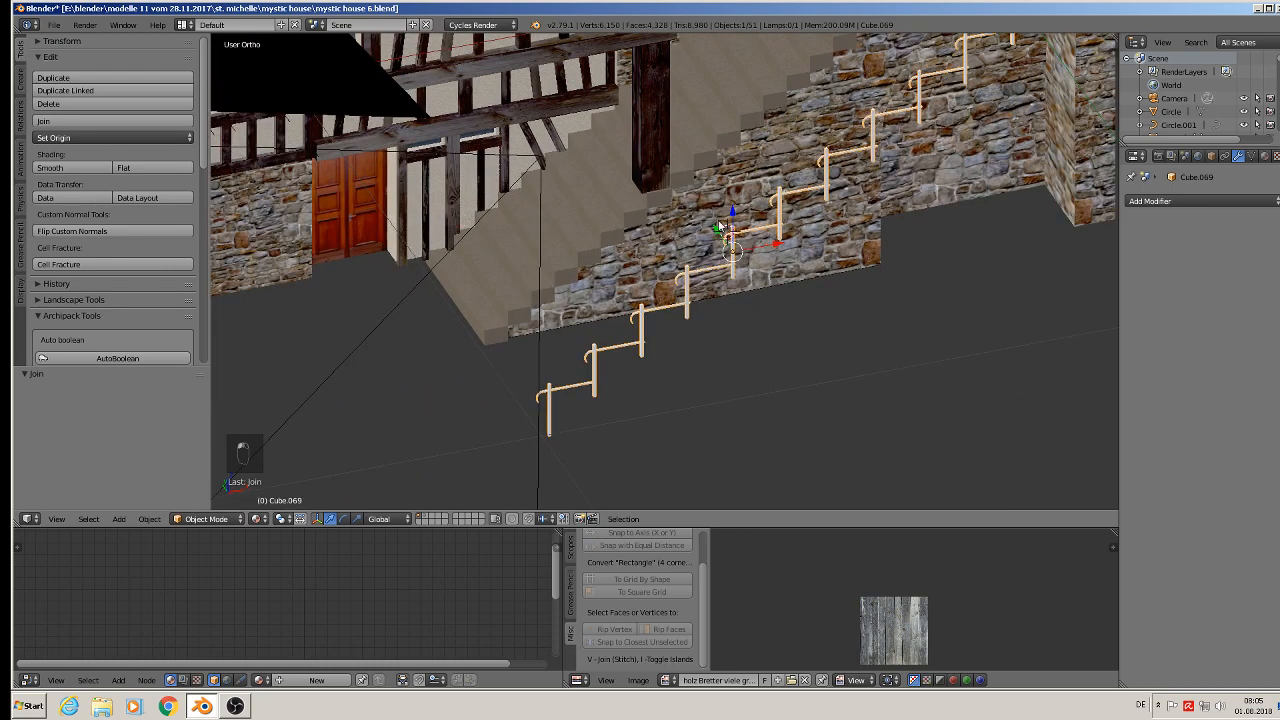
key(g)
key(y)
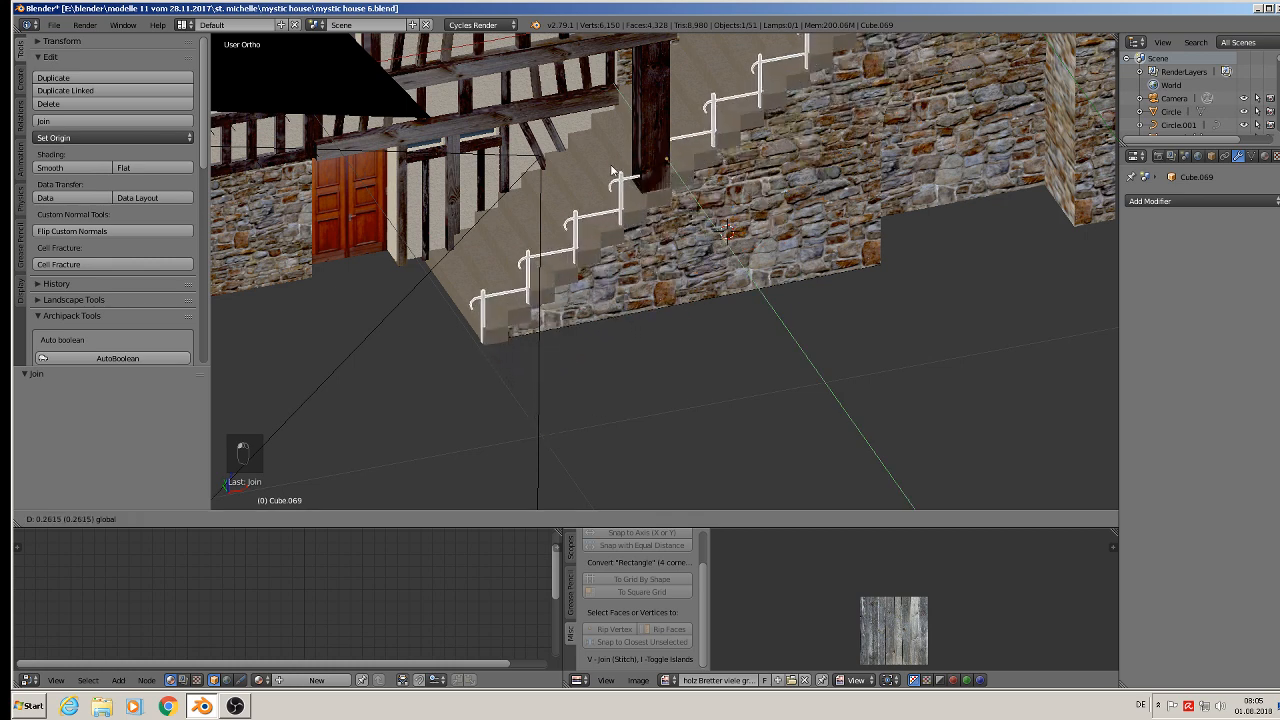
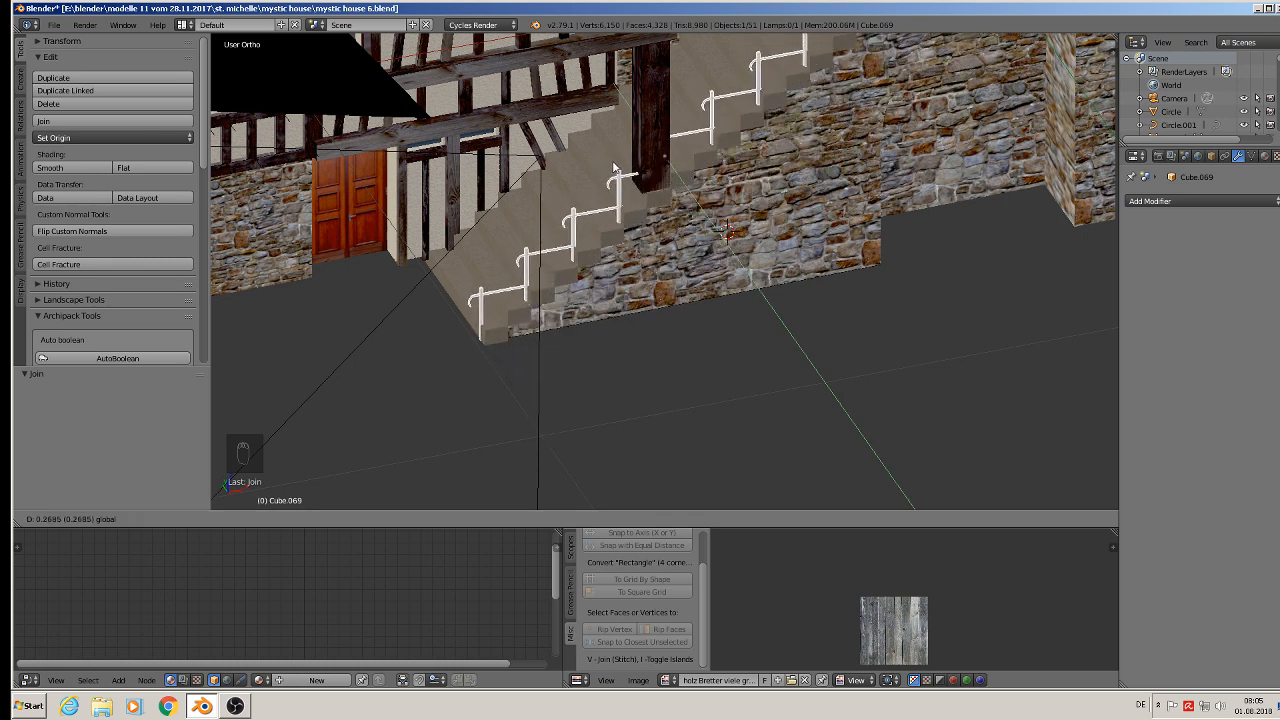
click(619, 172)
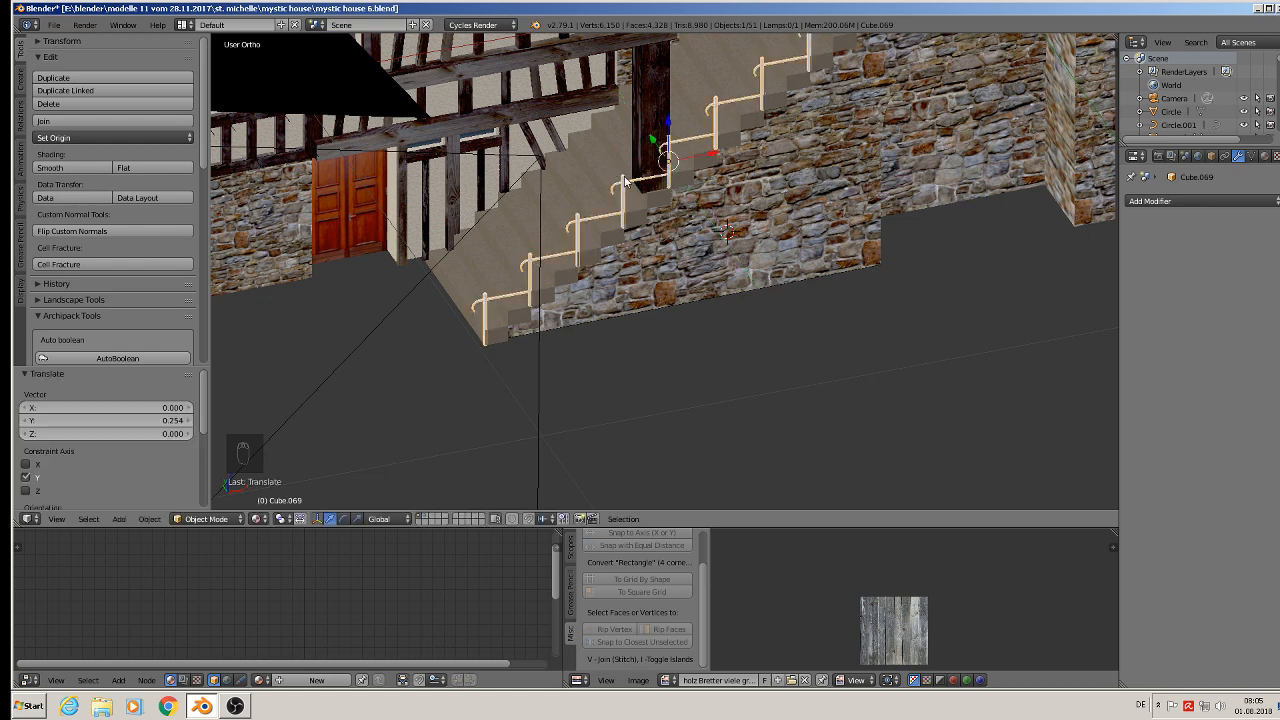
Add a cylinder with 6 vertices at the 3D cursor near the lowest railing post.
middle_drag(624, 180, 730, 322)
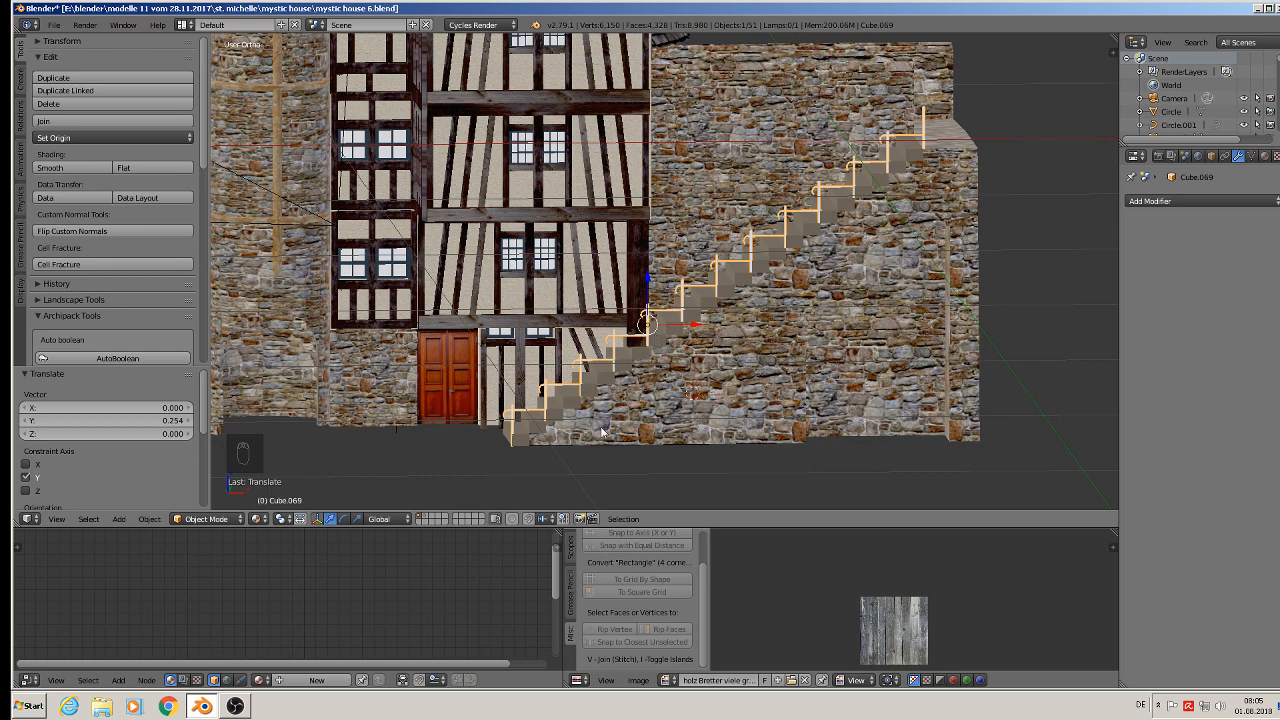
scroll(602, 432, up, 1)
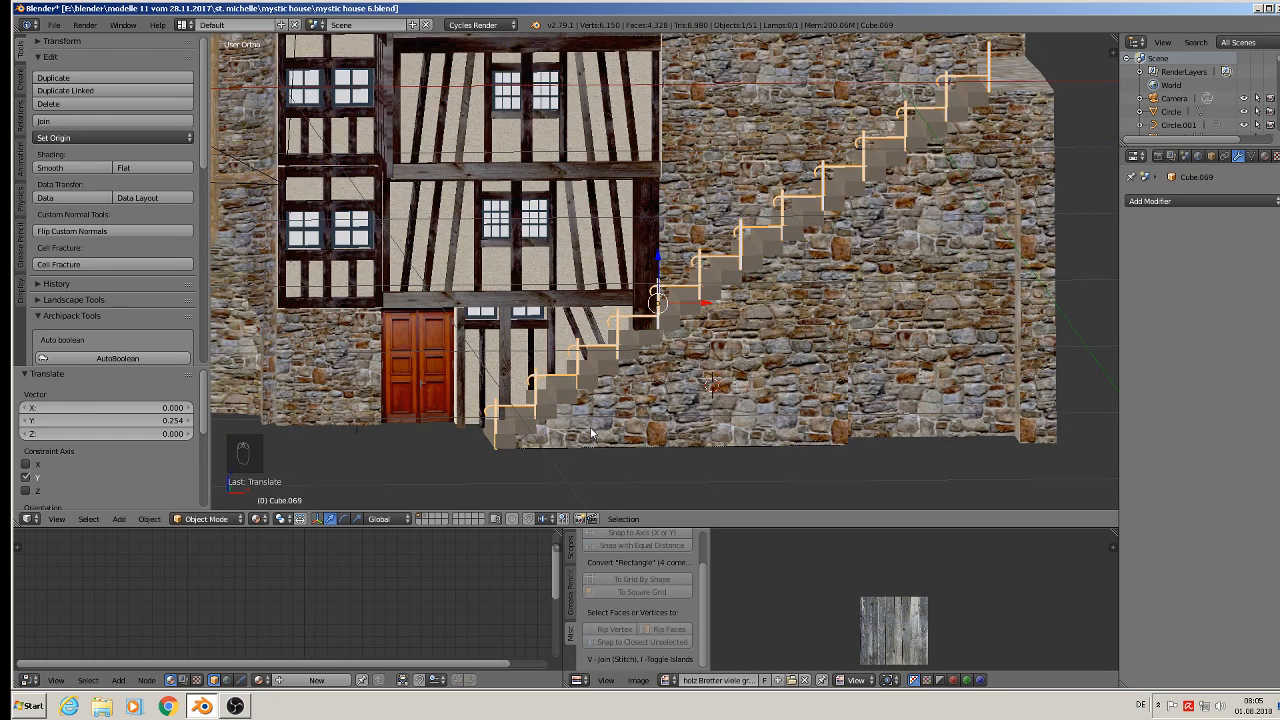
key(KP_1)
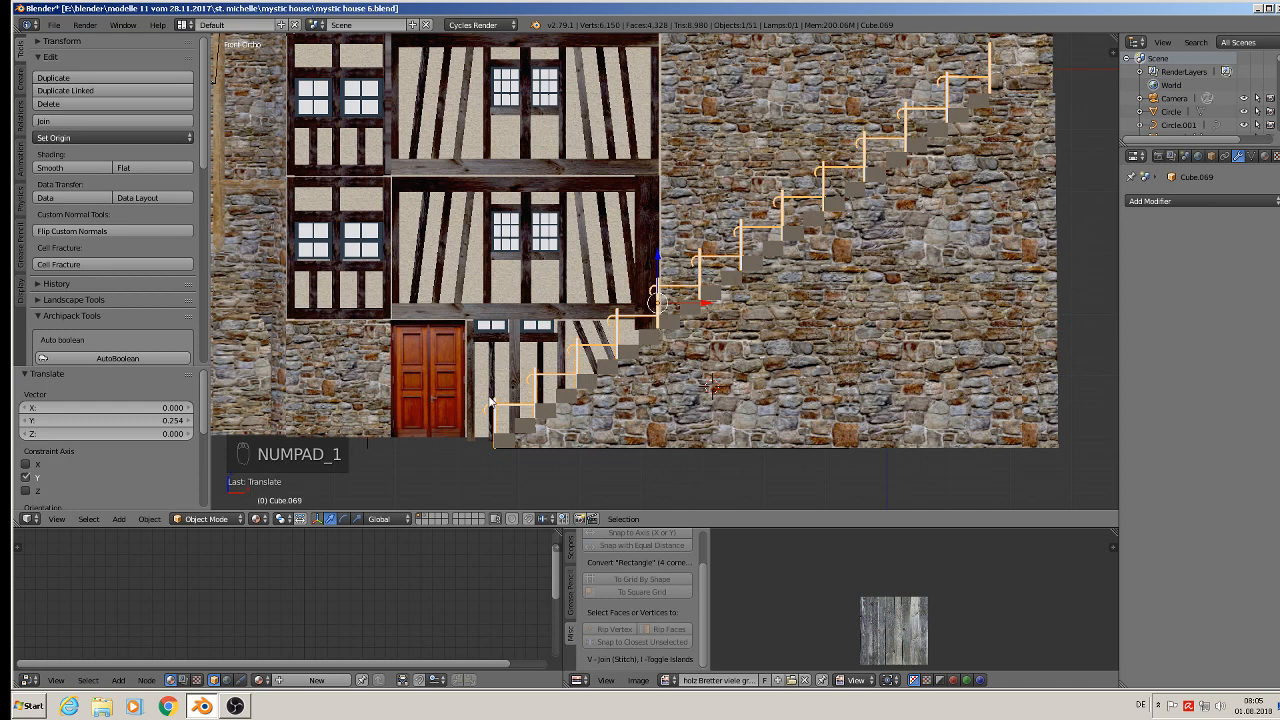
scroll(490, 400, up, 3)
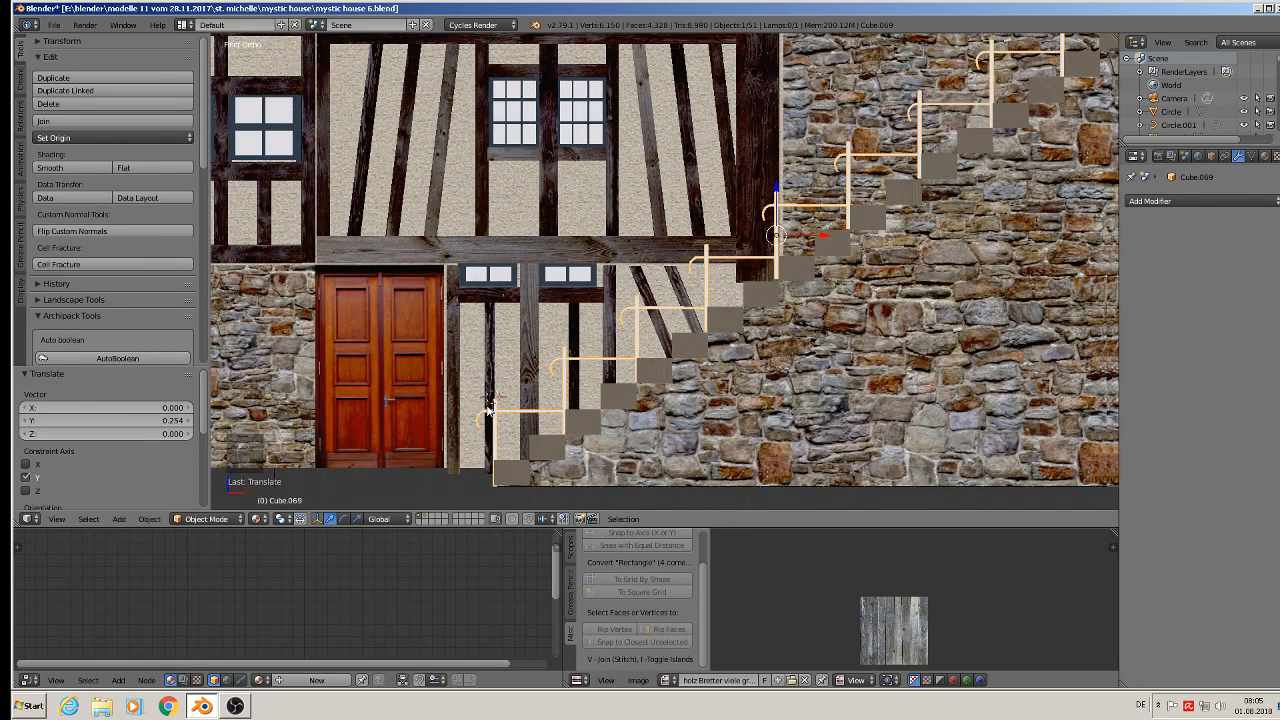
click(119, 519)
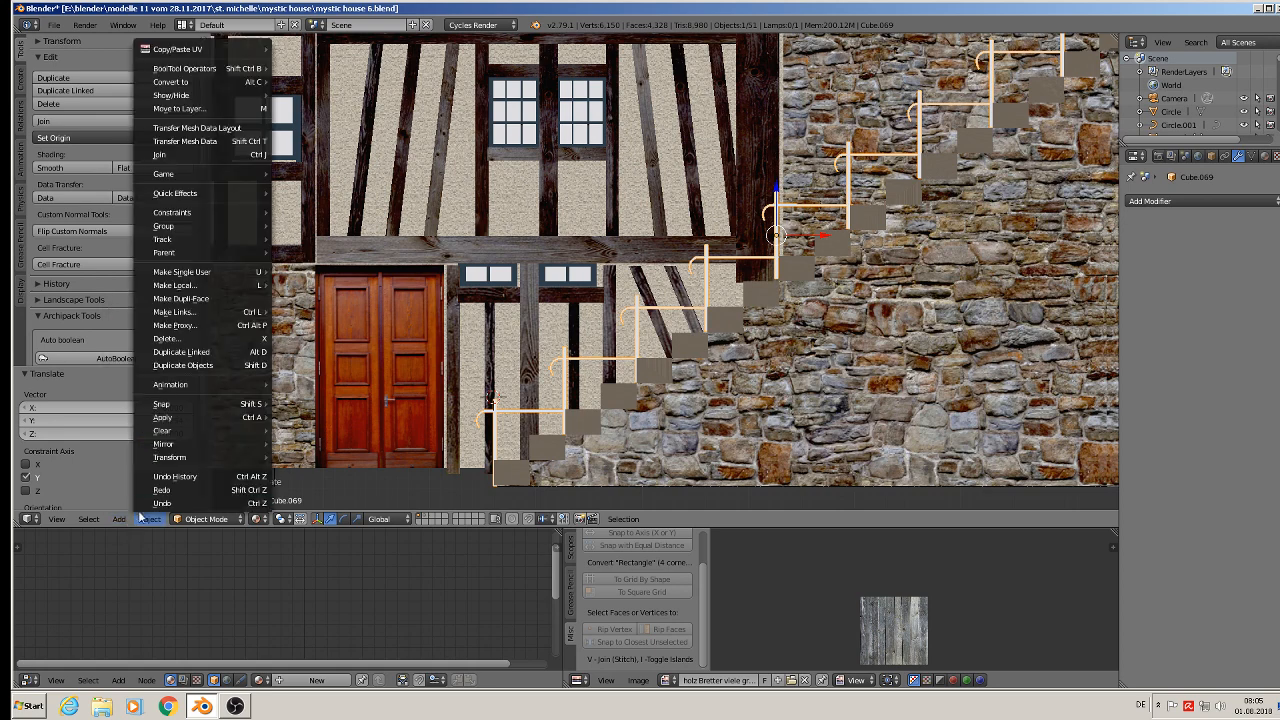
mouse_move(128, 508)
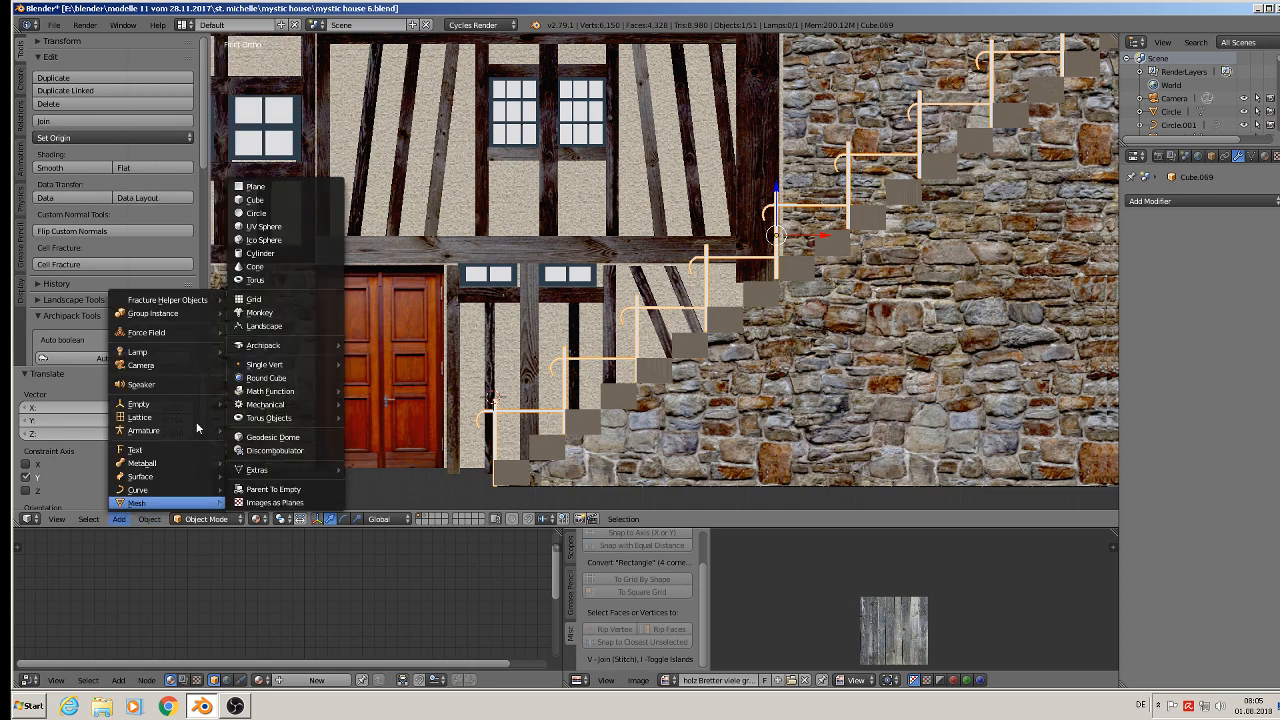
click(268, 255)
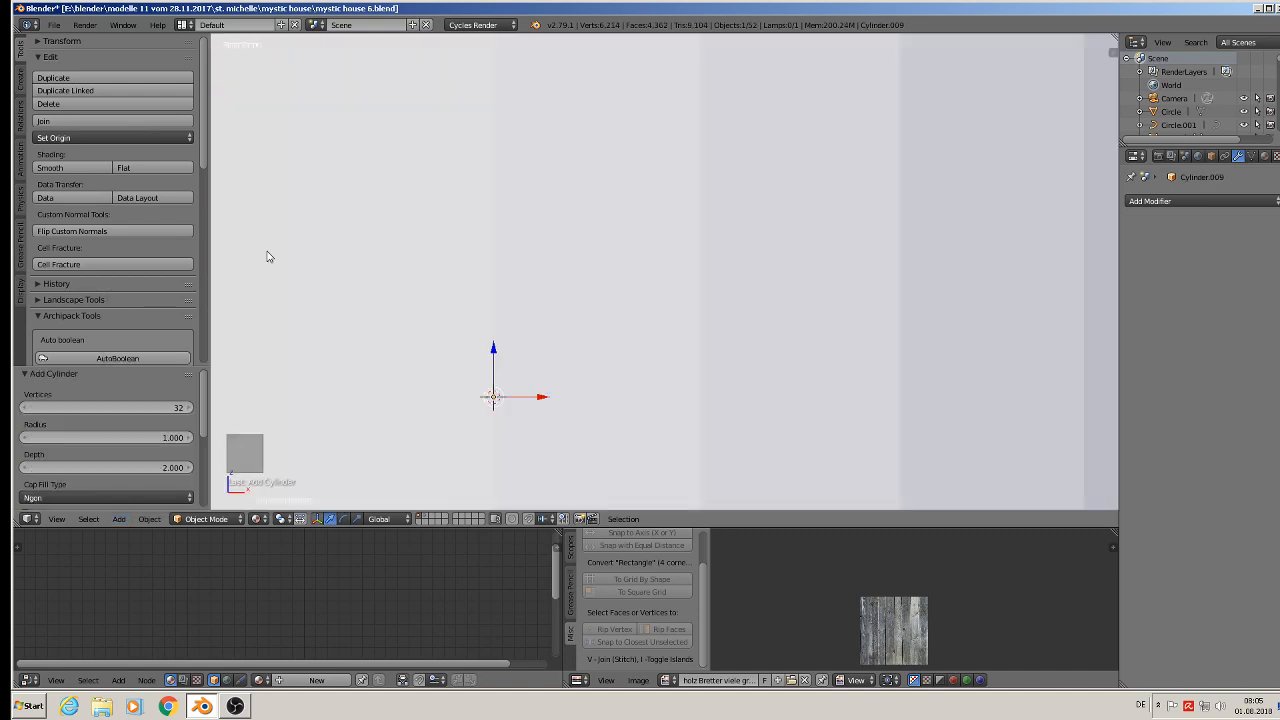
click(145, 406)
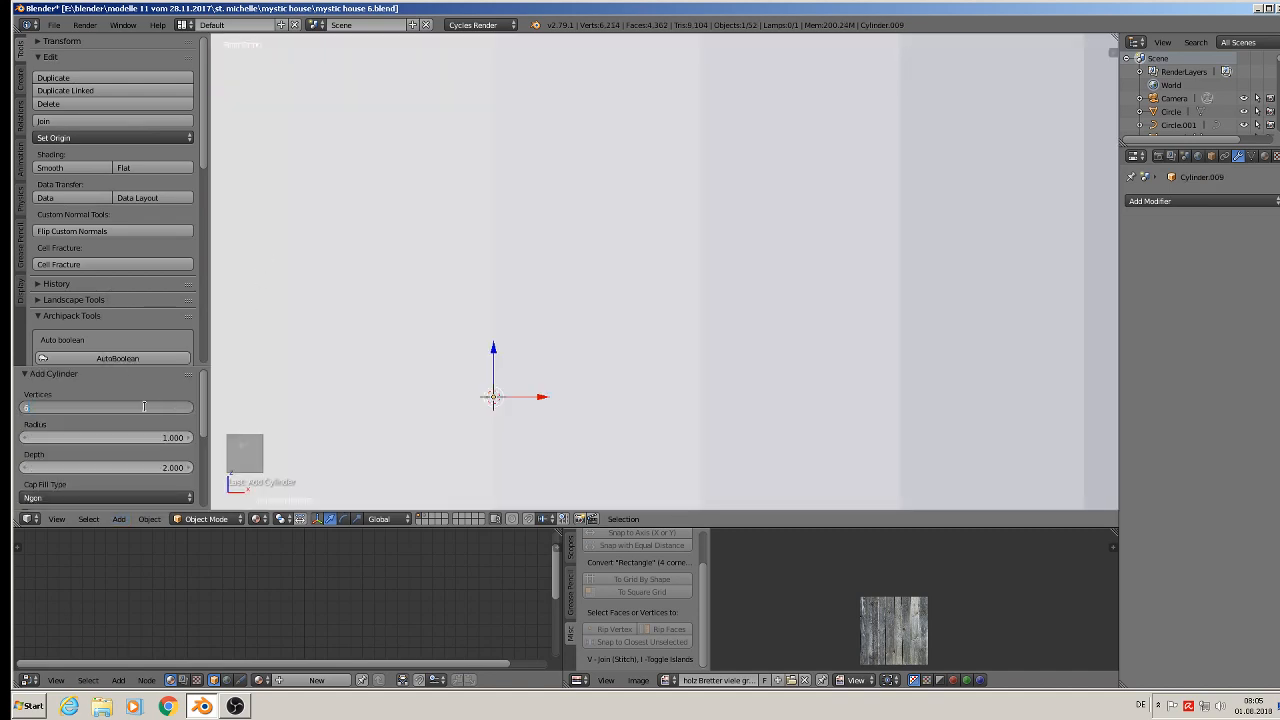
key(Return)
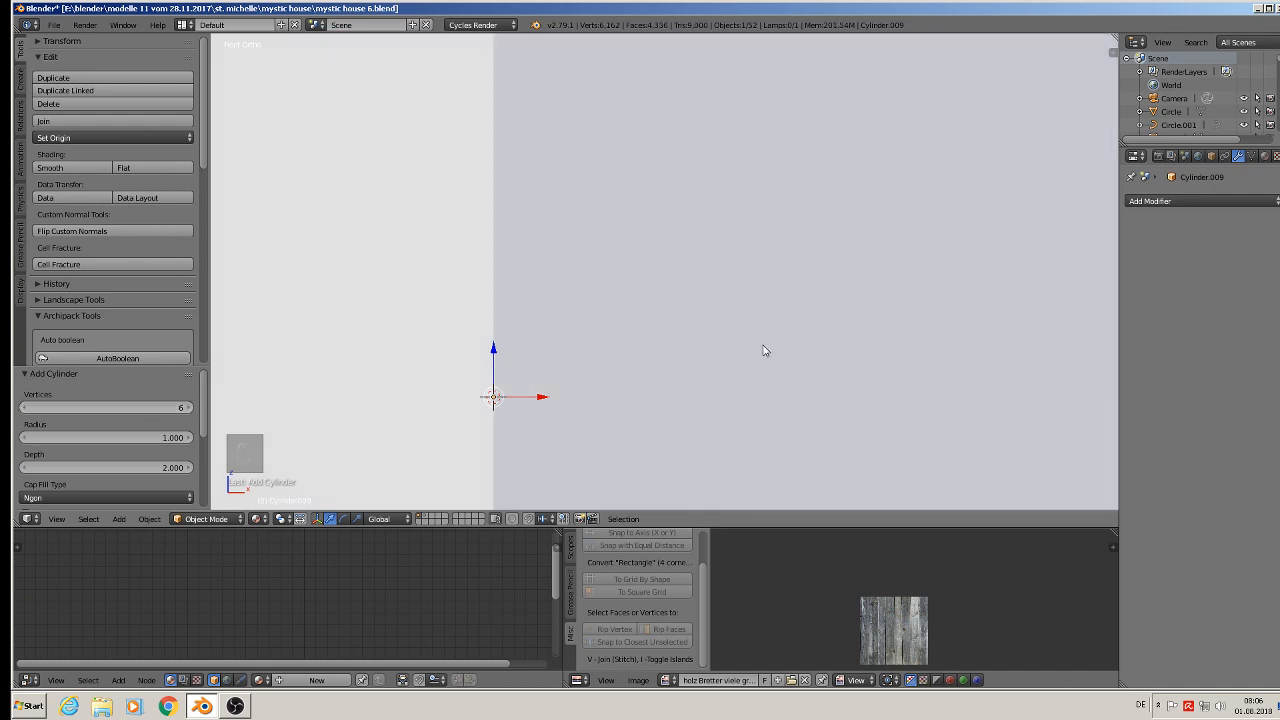
Scale the cylinder by -0.032 and again by 0.079, and rotate it 60.8° in front view to follow the stair slope.
scroll(763, 350, down, 5)
key(s)
click(492, 400)
scroll(535, 434, up, 3)
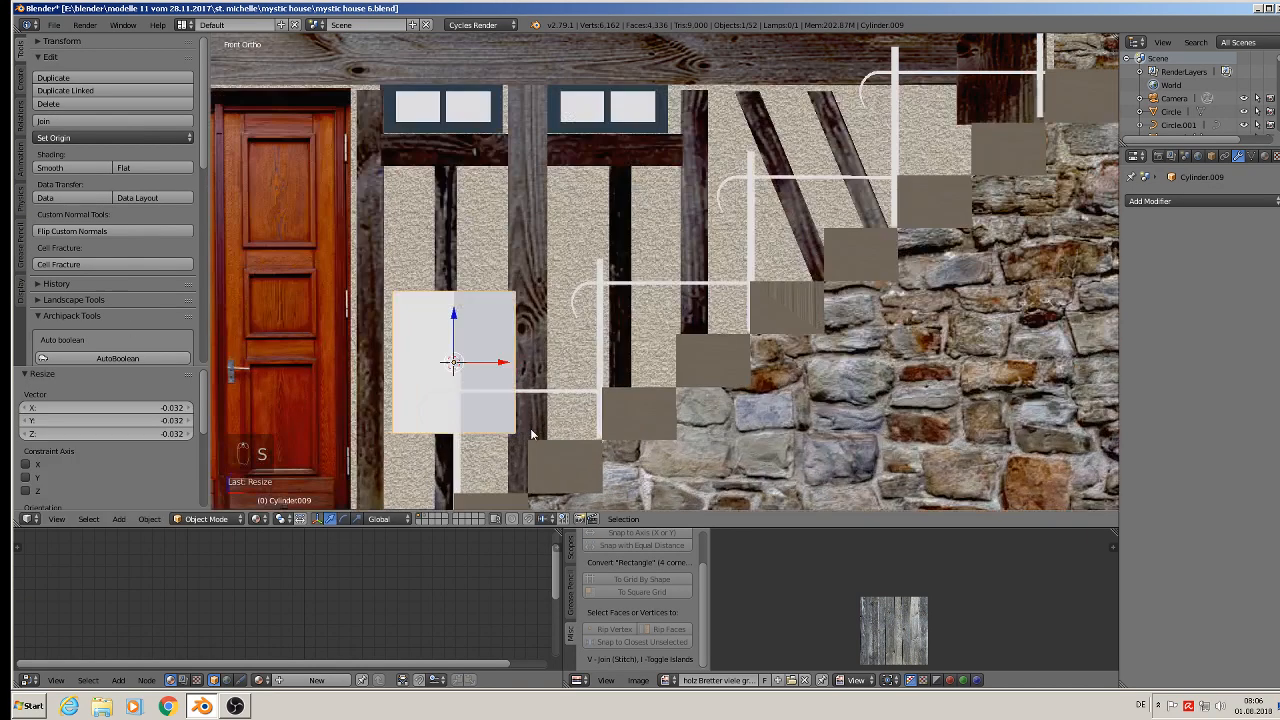
key(s)
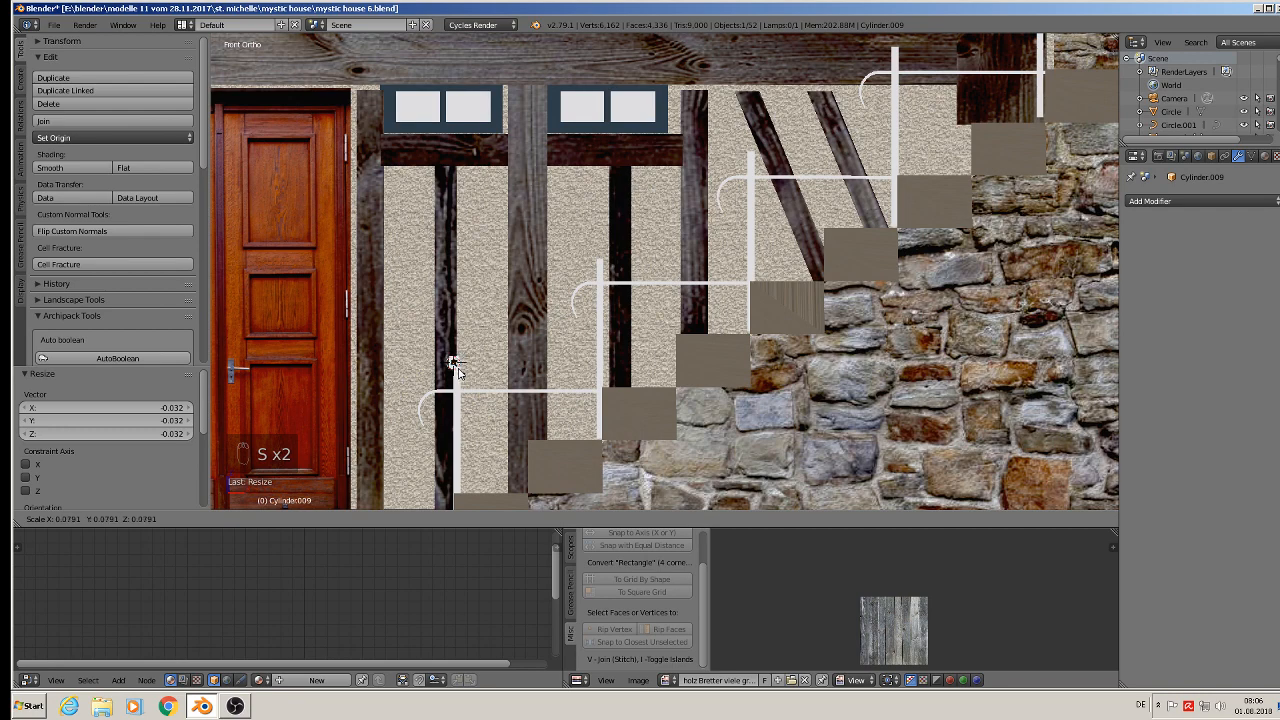
click(455, 368)
scroll(470, 380, up, 4)
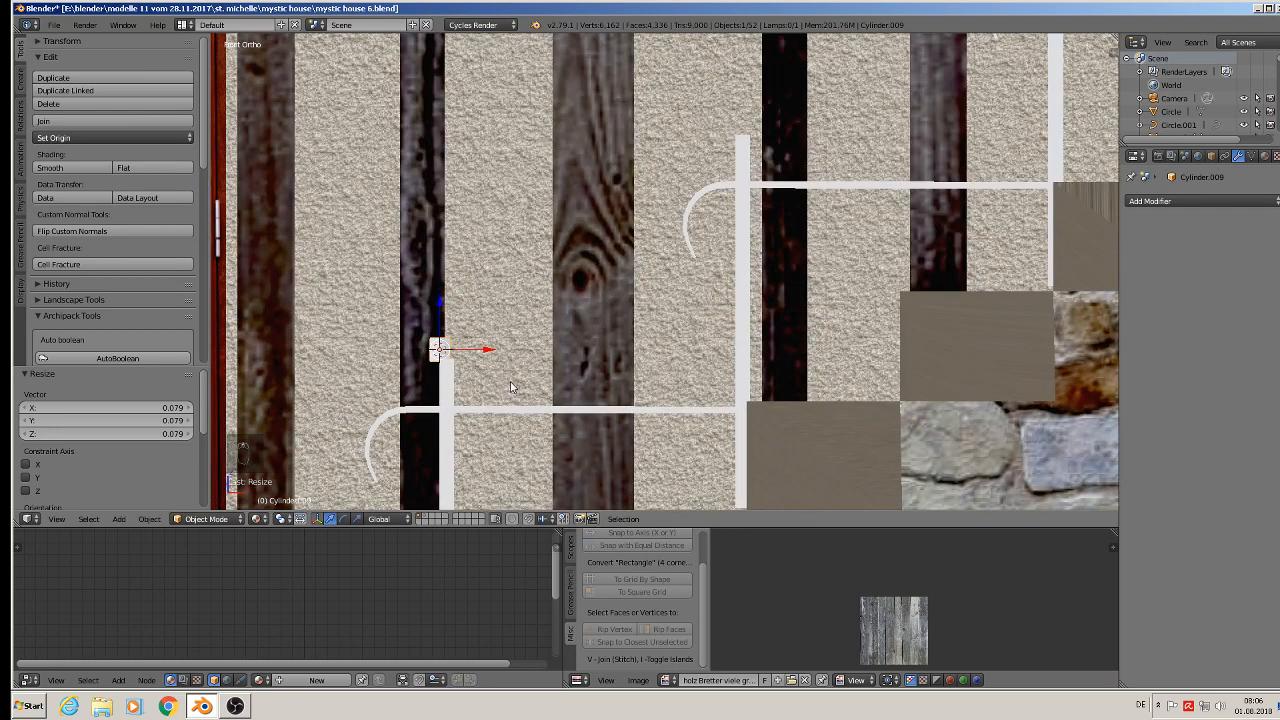
key(r)
click(447, 455)
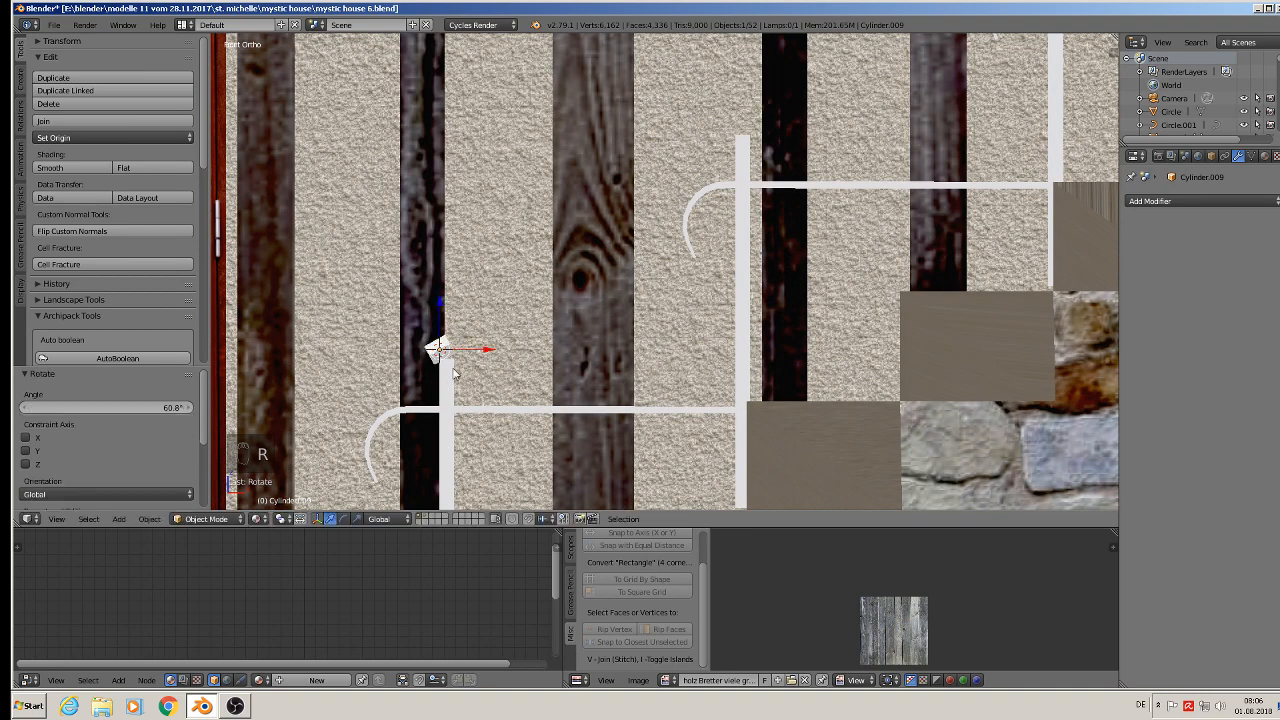
Move the cylinder's upper end face 0.804 along X and 0.578 along Z to stretch the handrail up to the highest post.
scroll(457, 370, up, 1)
key(Tab)
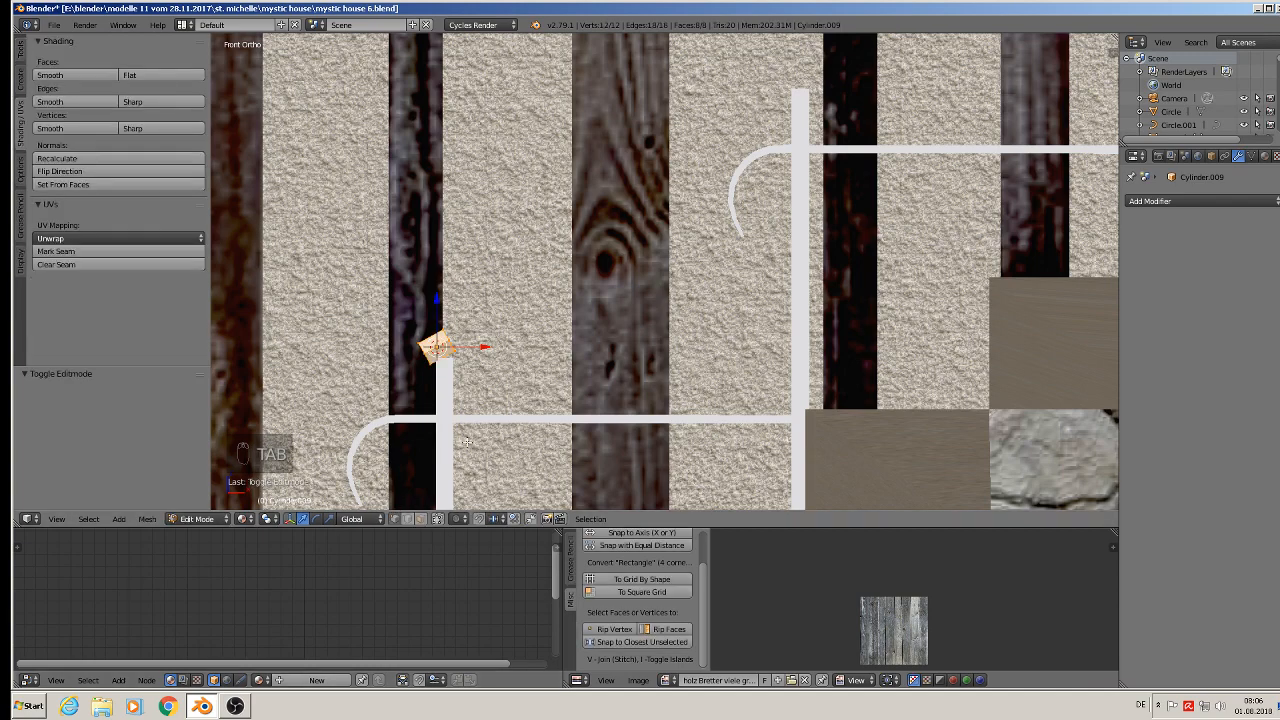
key(a)
key(c)
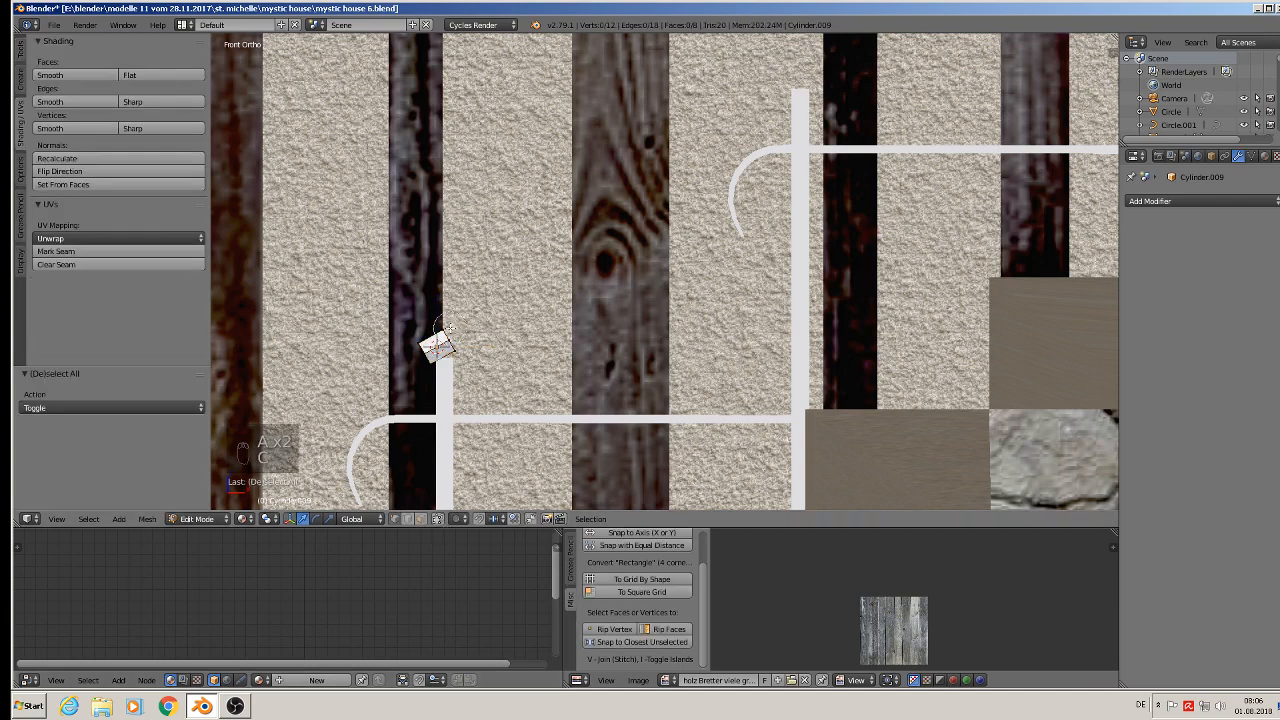
drag(449, 326, 458, 343)
scroll(471, 349, down, 10)
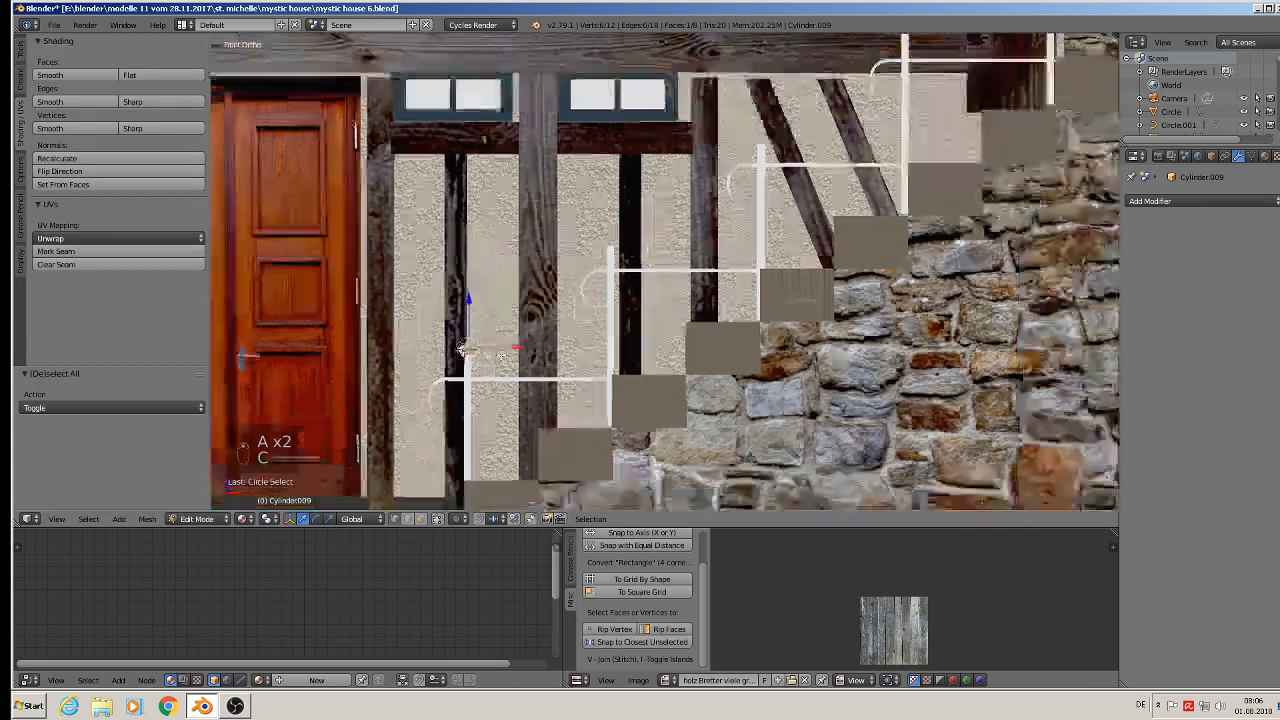
scroll(631, 355, up, 2)
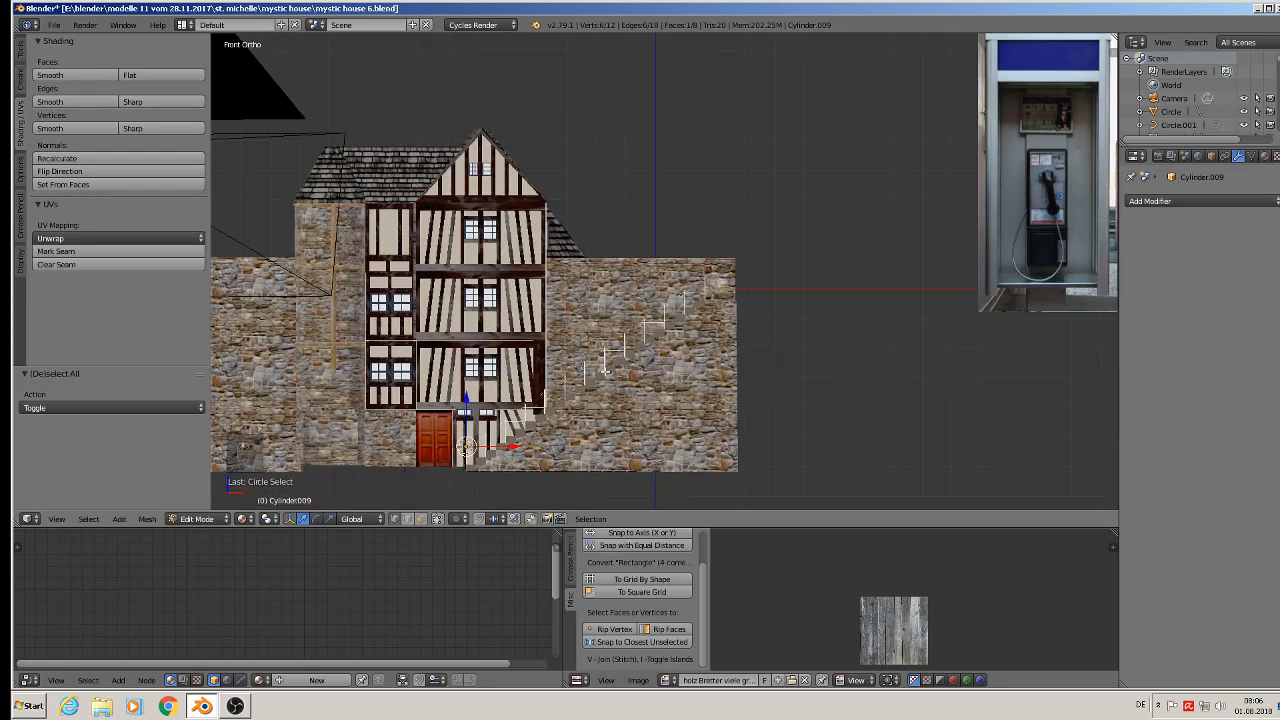
scroll(583, 383, up, 1)
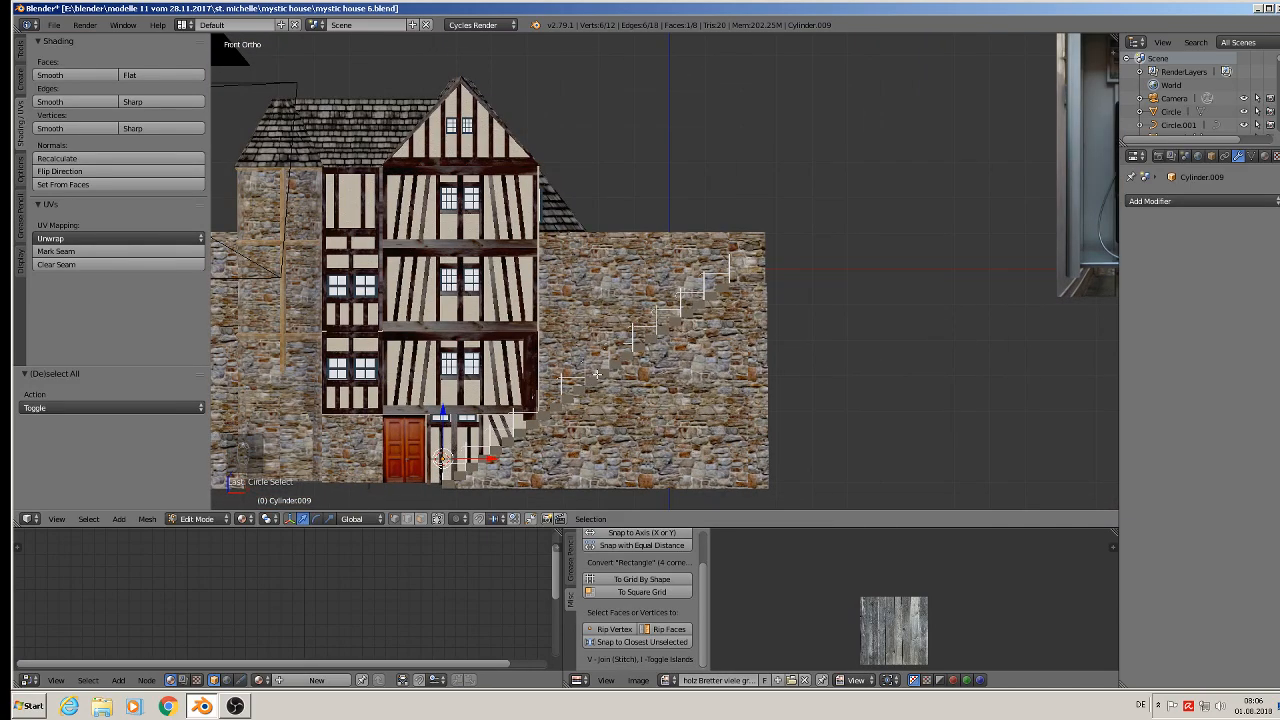
scroll(597, 374, up, 3)
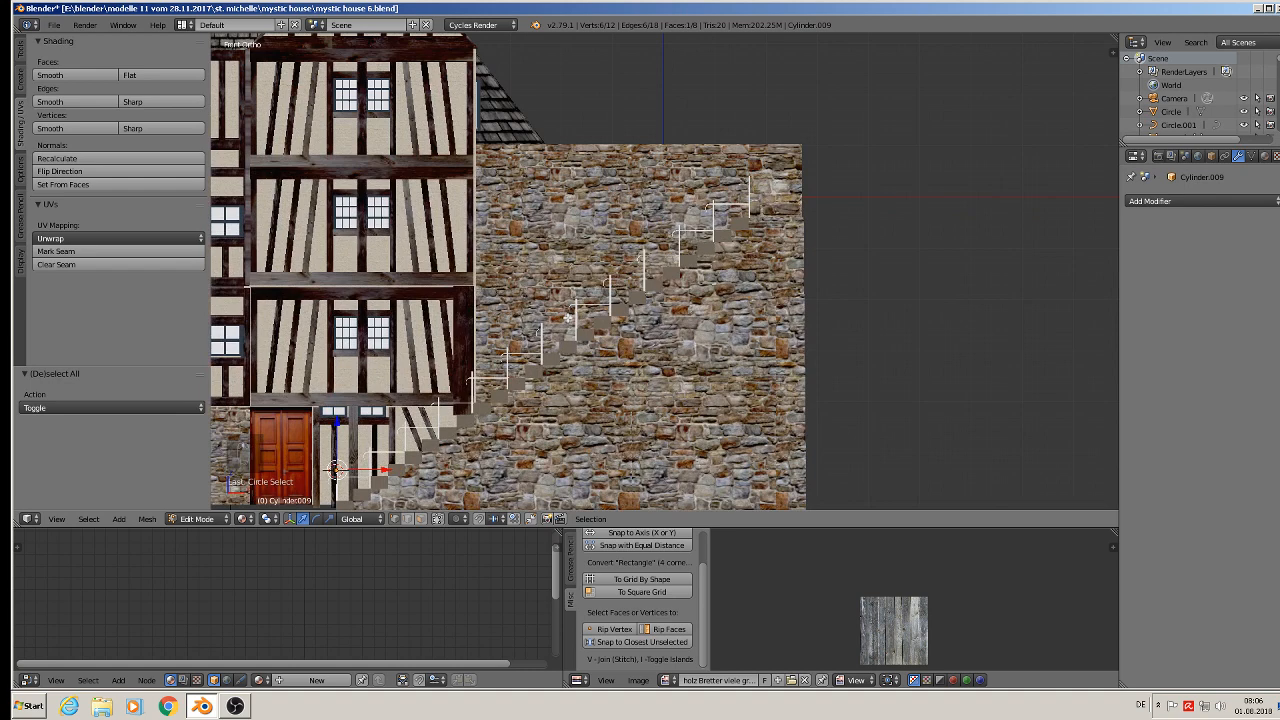
key(g)
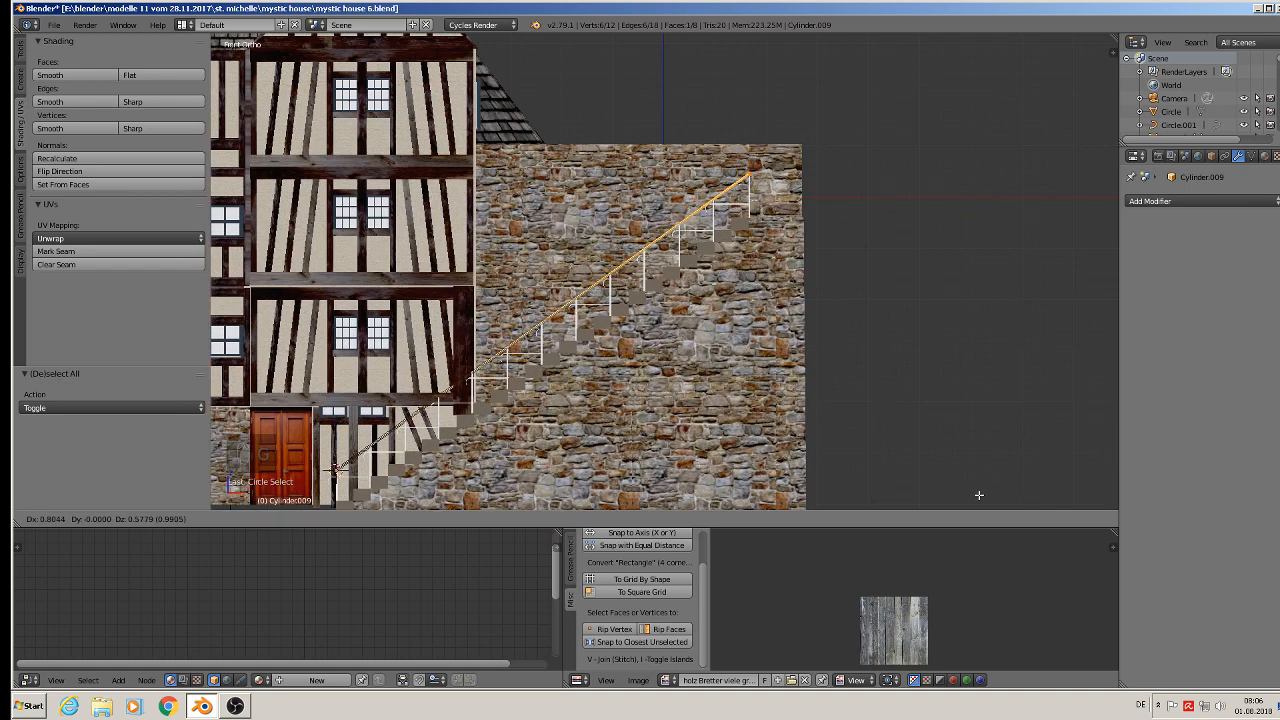
click(979, 495)
Return to Object Mode and raise the handrail 0.004 along Z to sit it on the railing posts.
shift+middle_drag(532, 457, 815, 267)
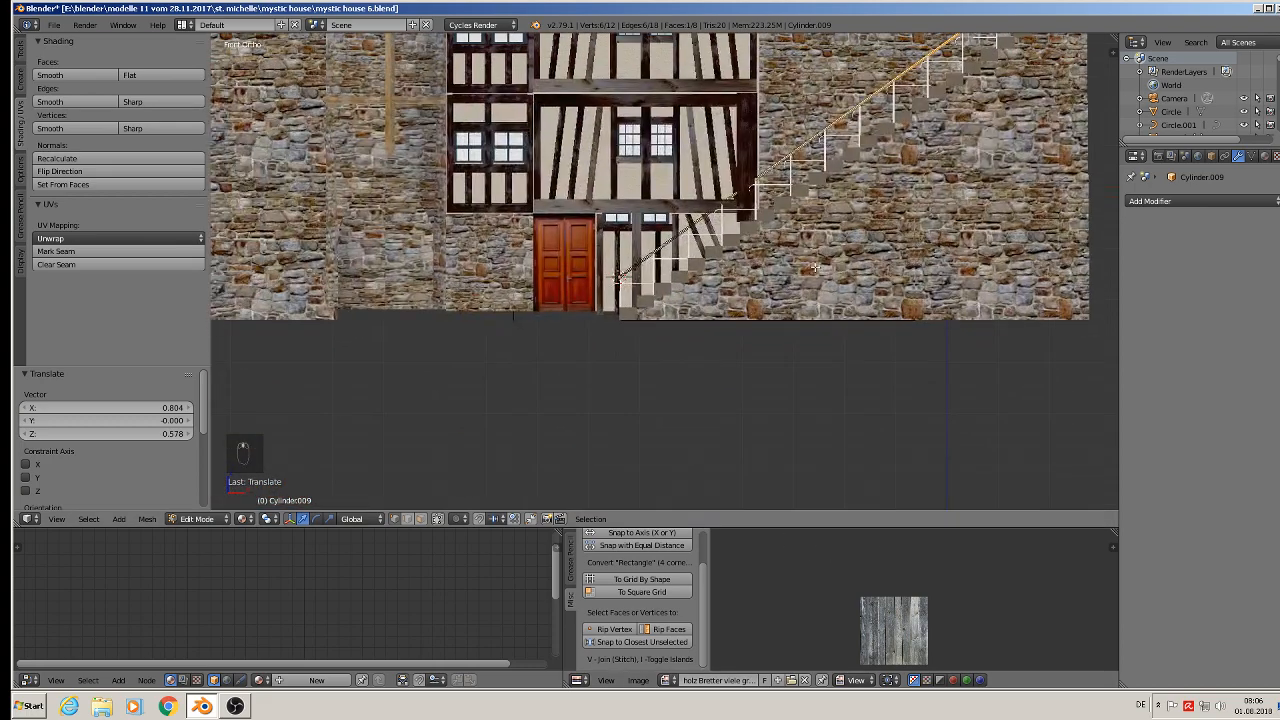
scroll(587, 300, up, 6)
key(Tab)
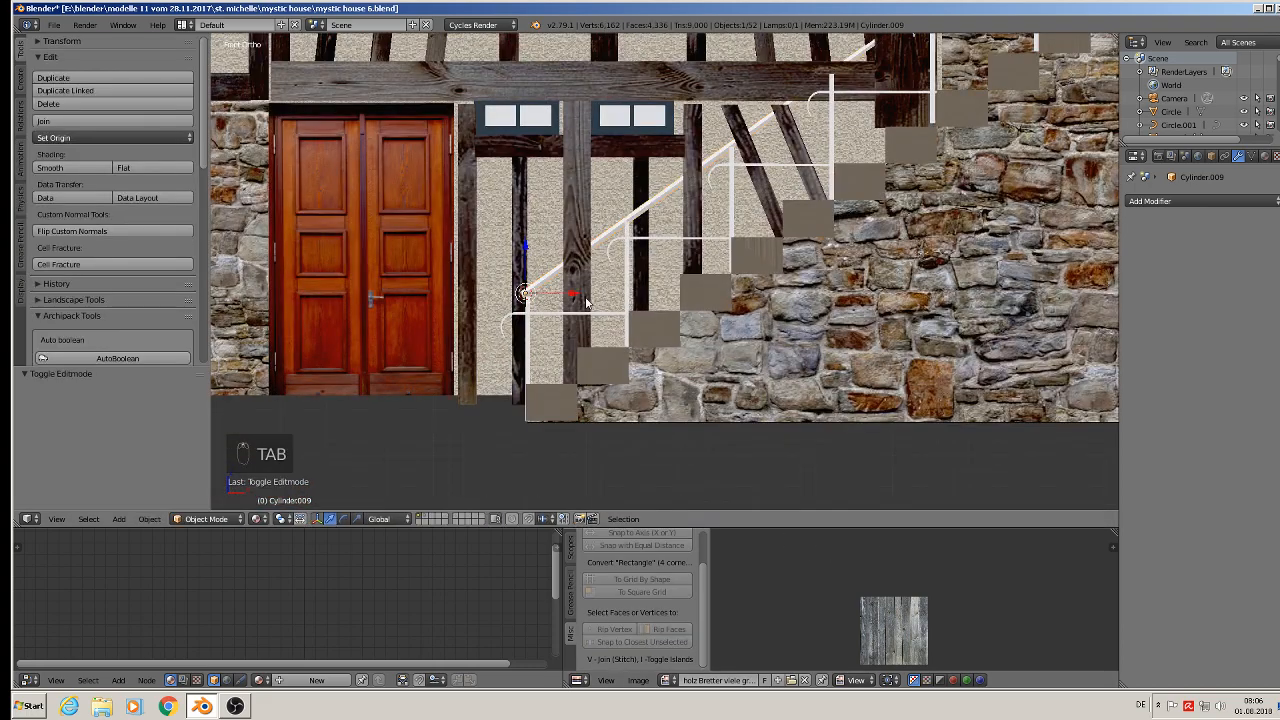
scroll(563, 309, up, 7)
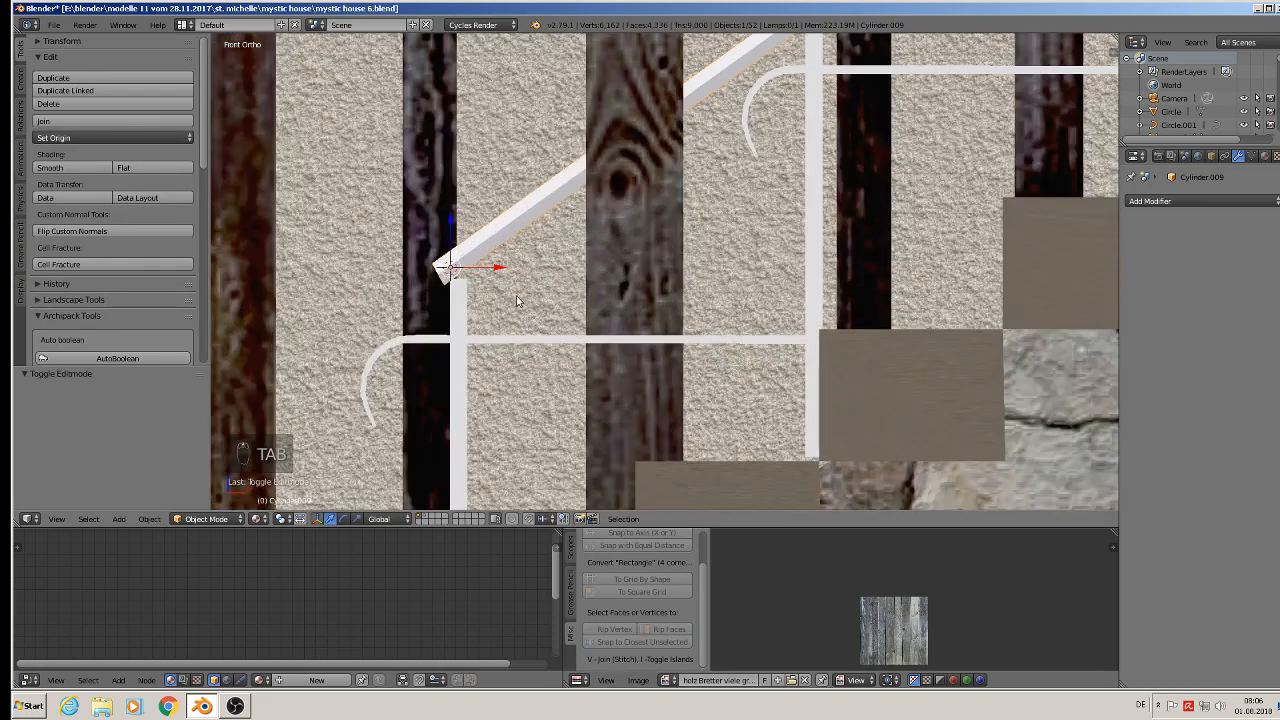
drag(441, 245, 465, 226)
scroll(456, 259, down, 3)
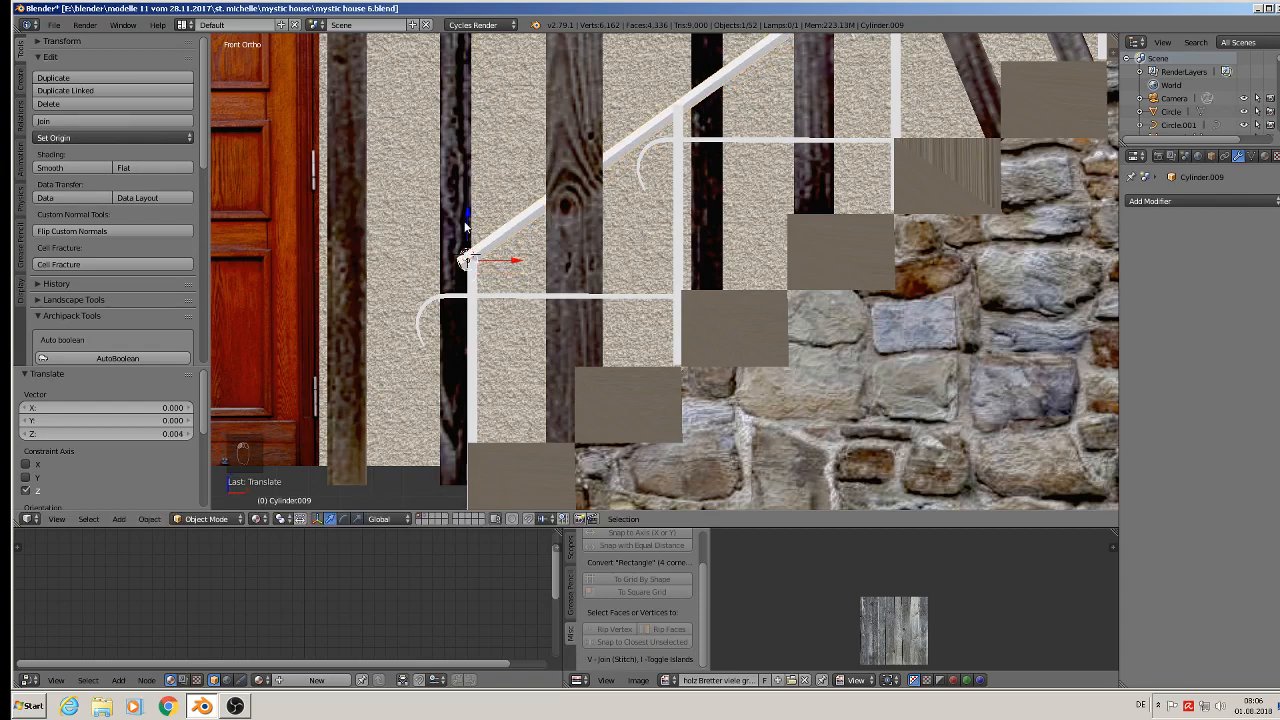
Move the handrail -0.219 along Y onto the railing posts at the outer edge of the stairs.
scroll(465, 226, down, 4)
middle_drag(600, 240, 683, 248)
scroll(683, 248, down, 3)
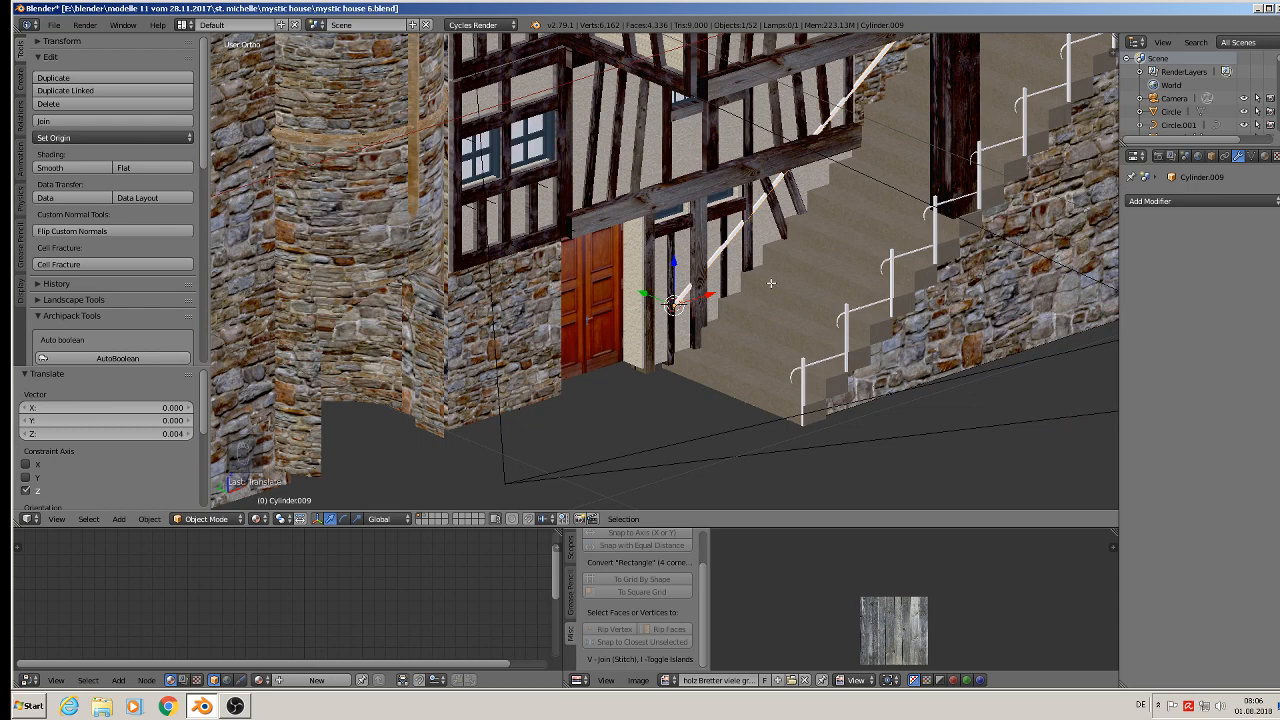
key(Tab)
key(Tab)
key(g)
key(y)
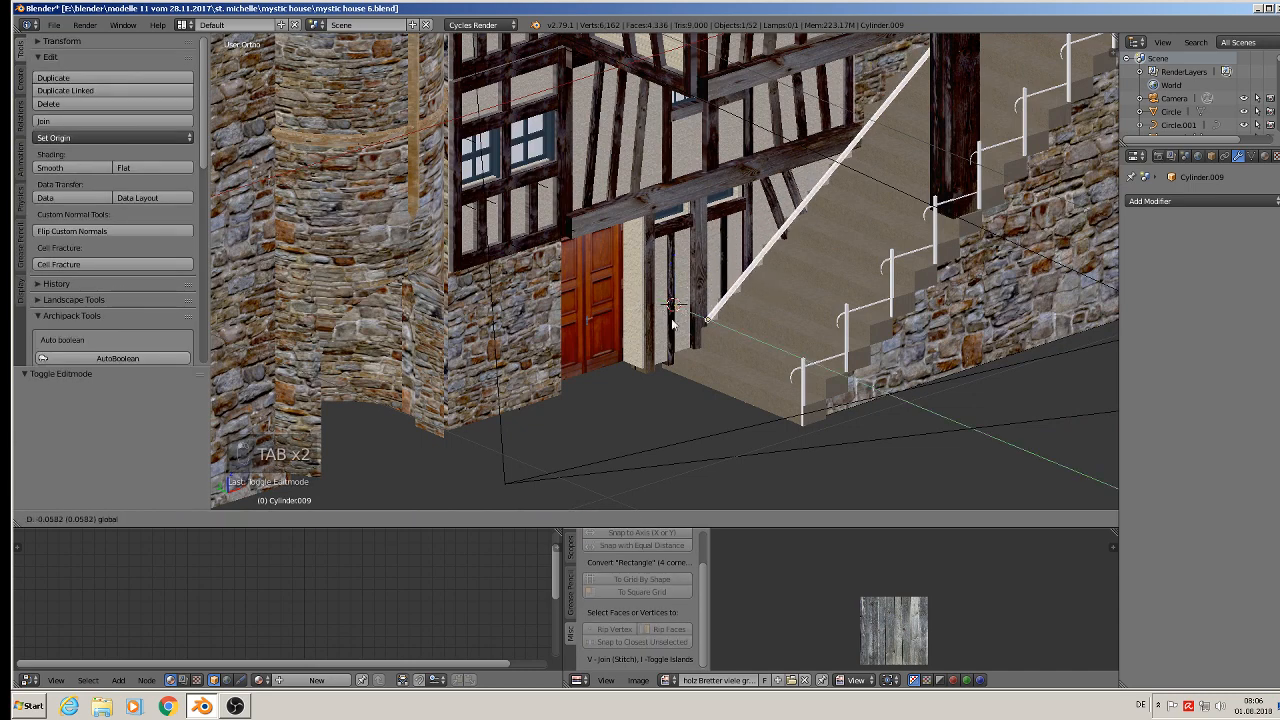
click(746, 397)
middle_drag(848, 340, 758, 311)
scroll(758, 311, up, 7)
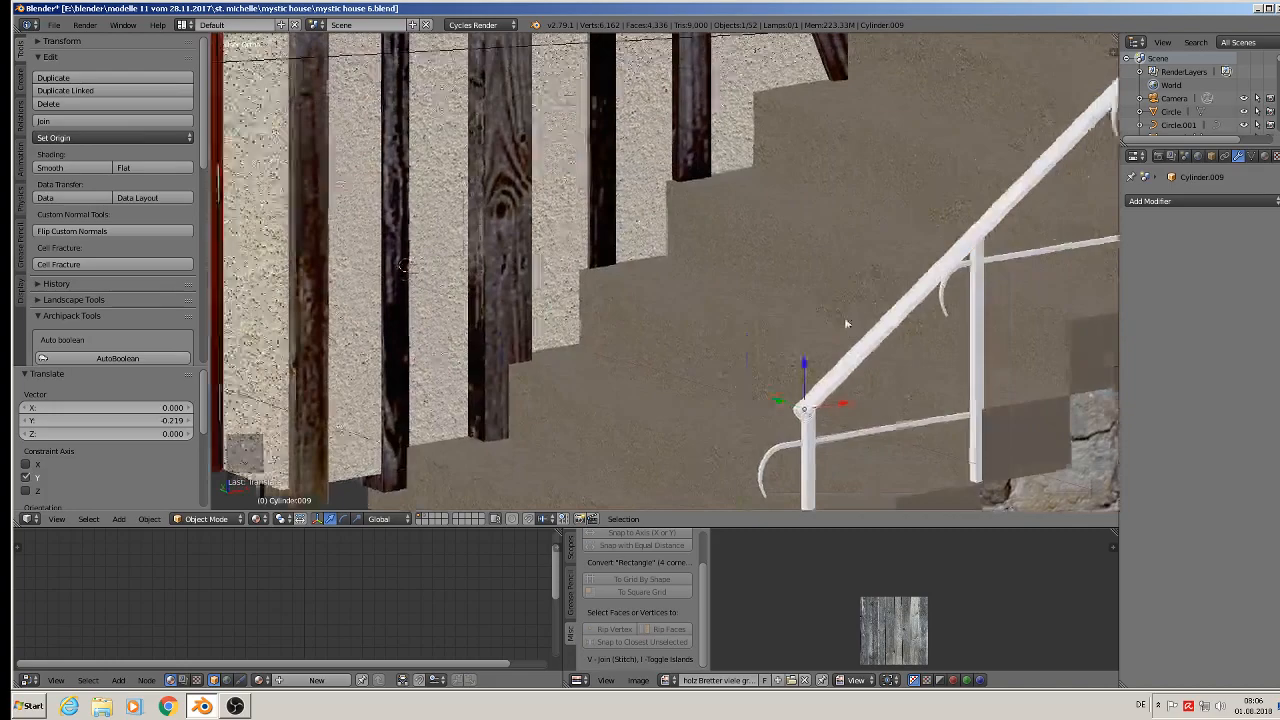
Inspect the handrail's alignment with the posts along the whole staircase from several angles.
middle_drag(845, 318, 446, 220)
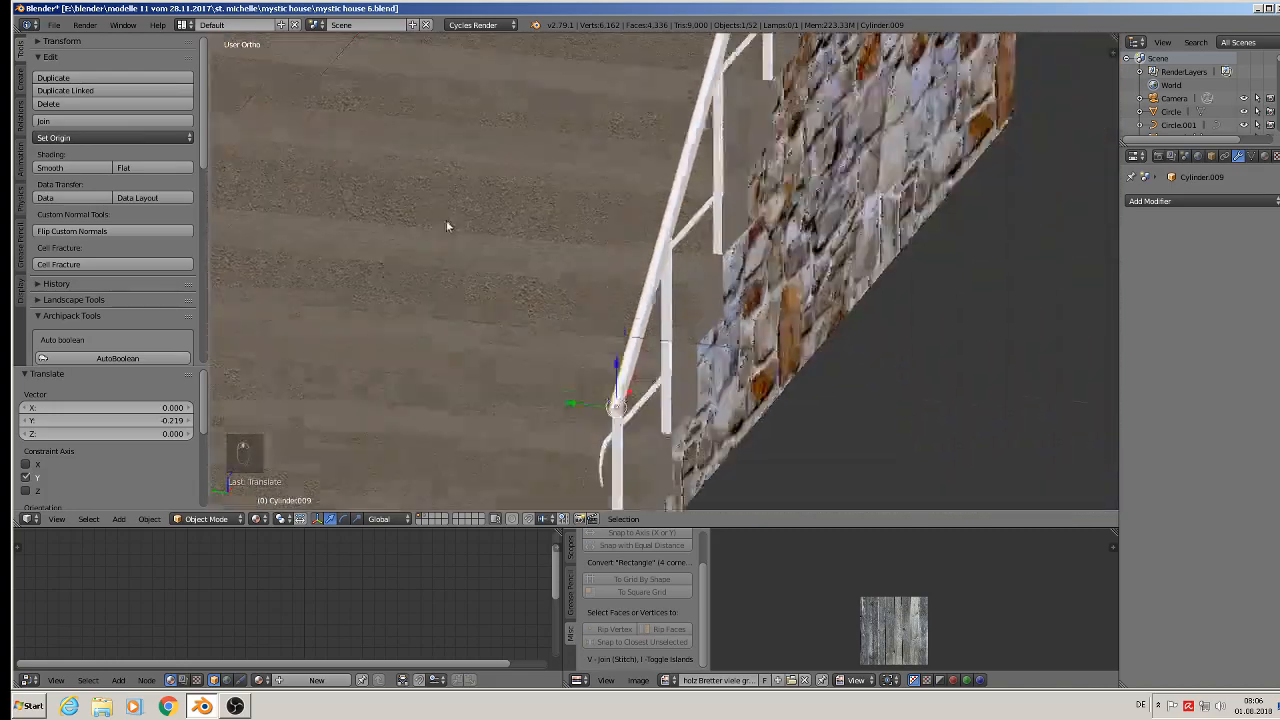
scroll(446, 220, down, 2)
middle_drag(543, 308, 520, 45)
middle_drag(422, 105, 560, 295)
scroll(567, 226, up, 4)
scroll(567, 226, down, 3)
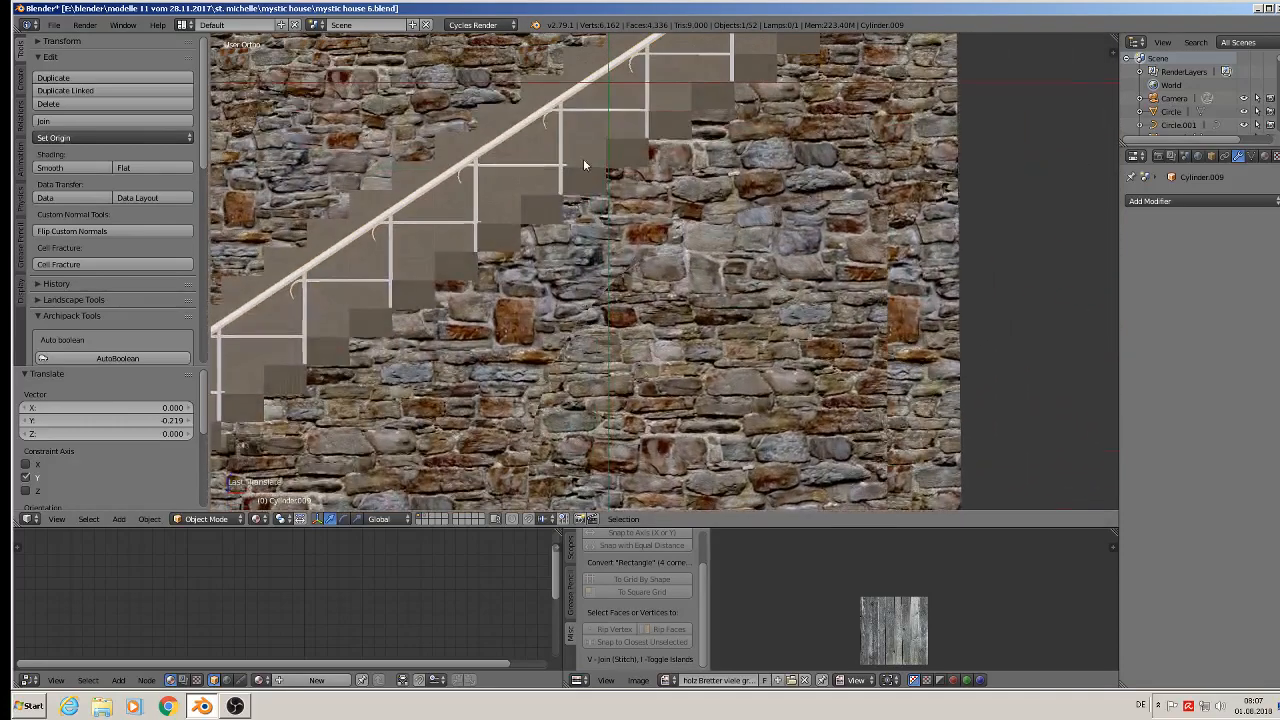
middle_drag(583, 158, 800, 182)
scroll(800, 182, down, 3)
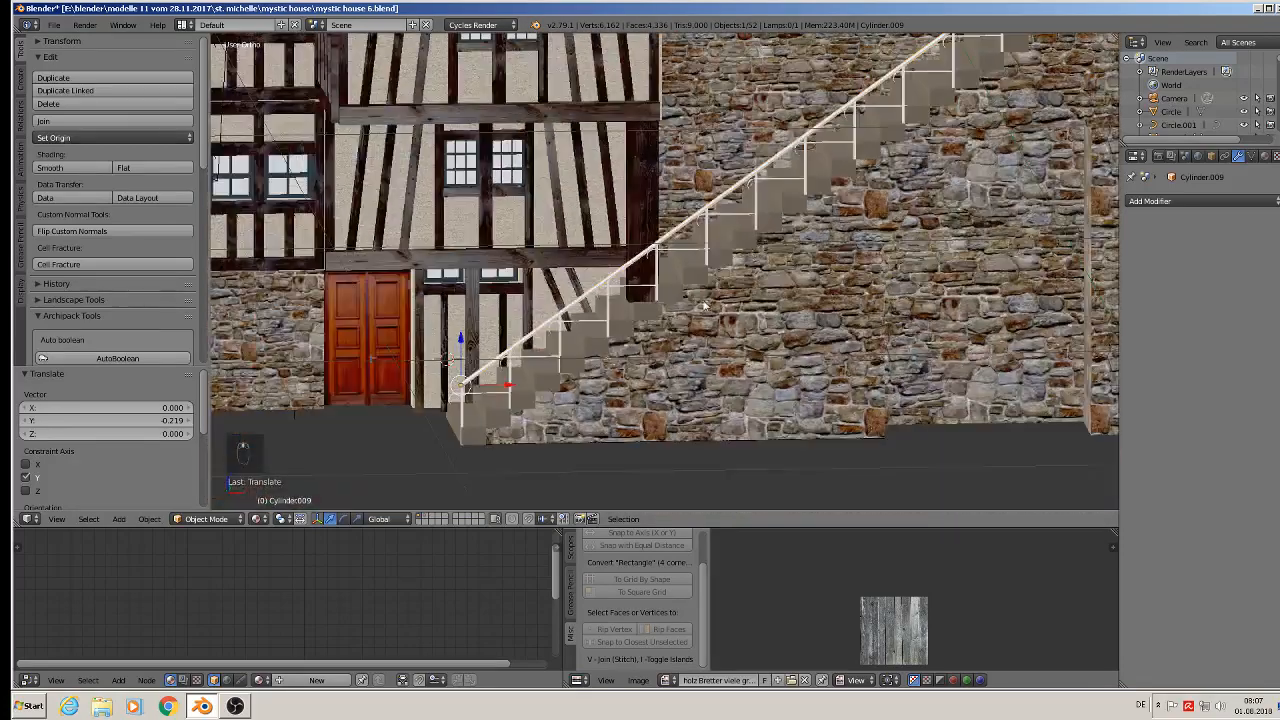
middle_drag(707, 306, 643, 240)
scroll(643, 240, up, 2)
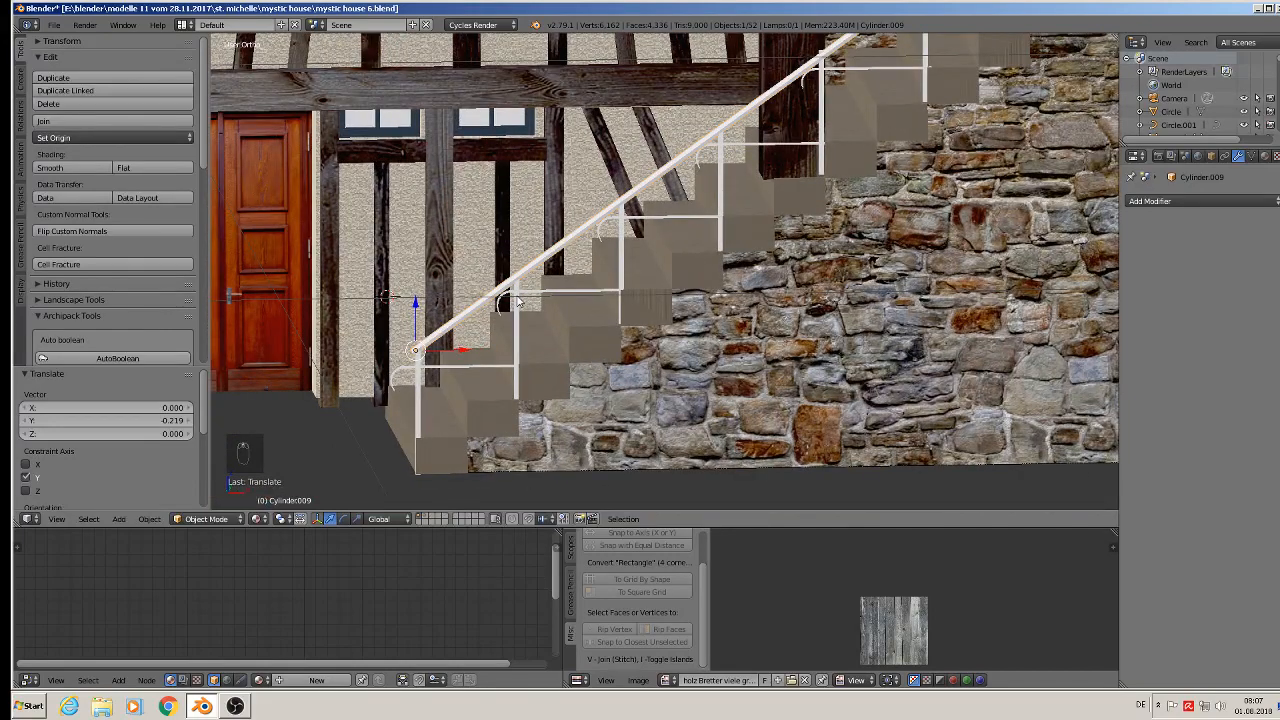
scroll(517, 297, up, 2)
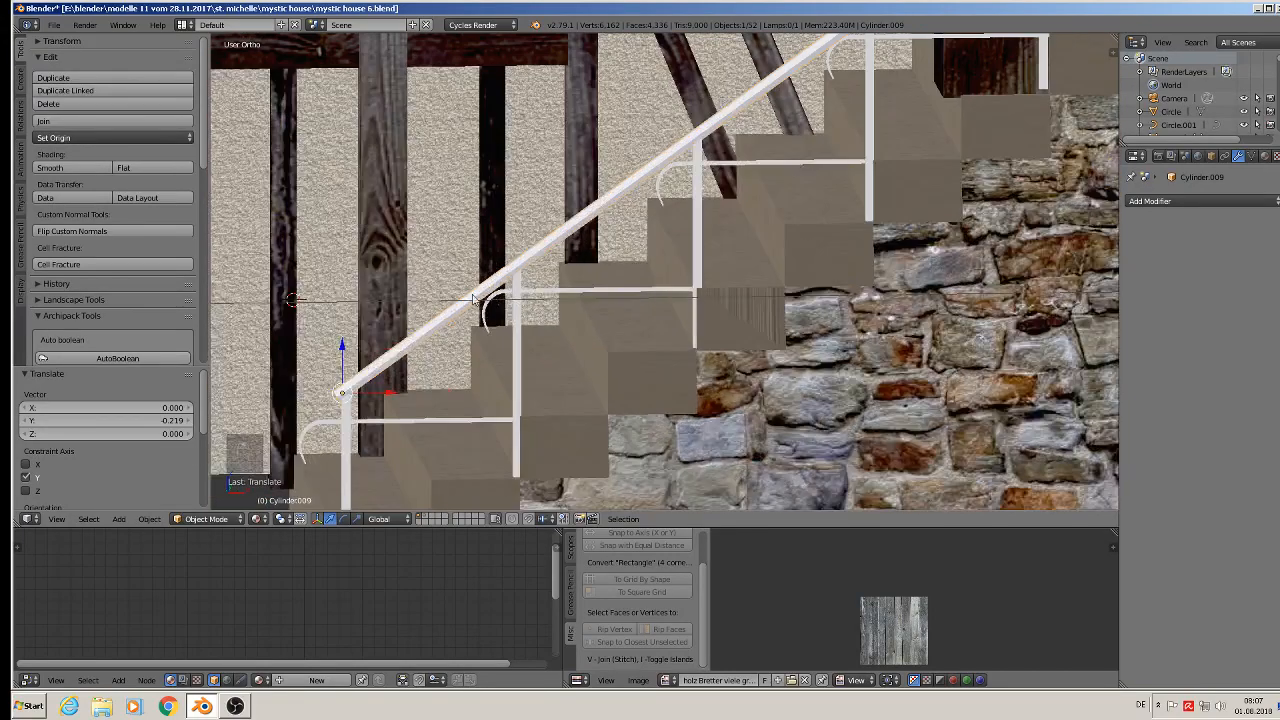
Shade the handrail smooth and join it with the railing of posts and curled bars.
click(46, 168)
middle_drag(494, 300, 554, 304)
middle_drag(587, 360, 655, 200)
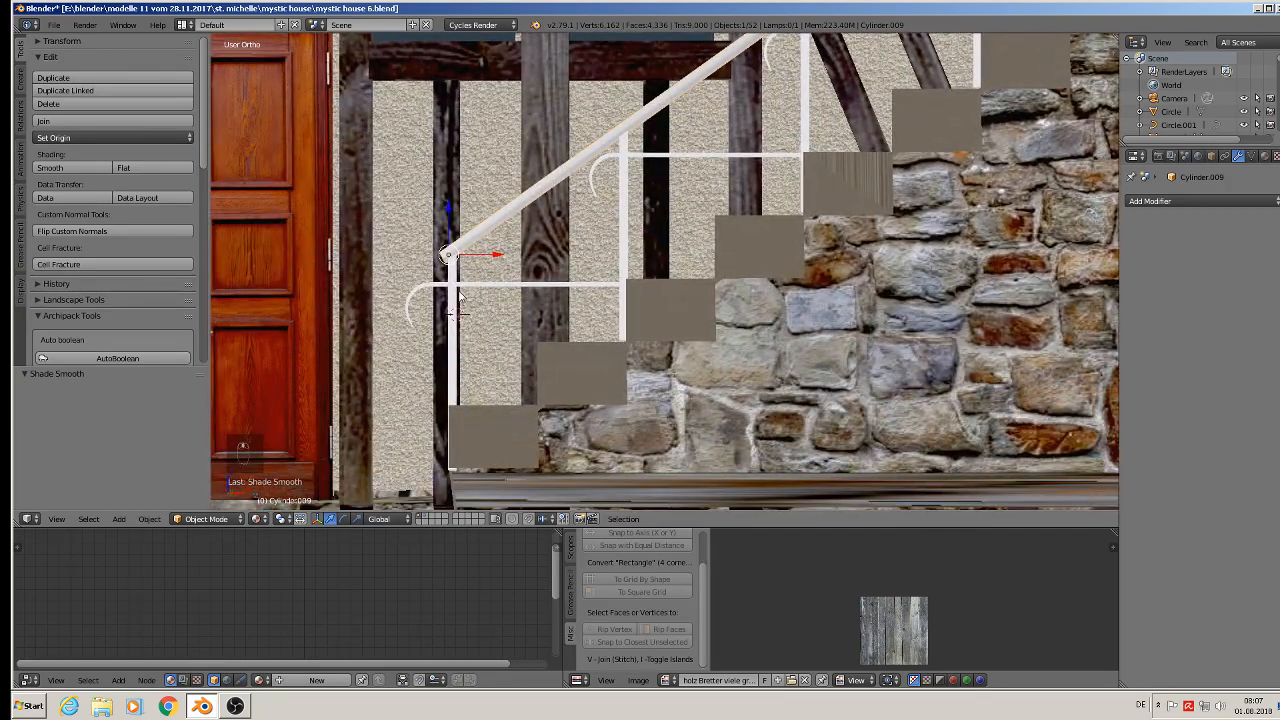
right_click(456, 287)
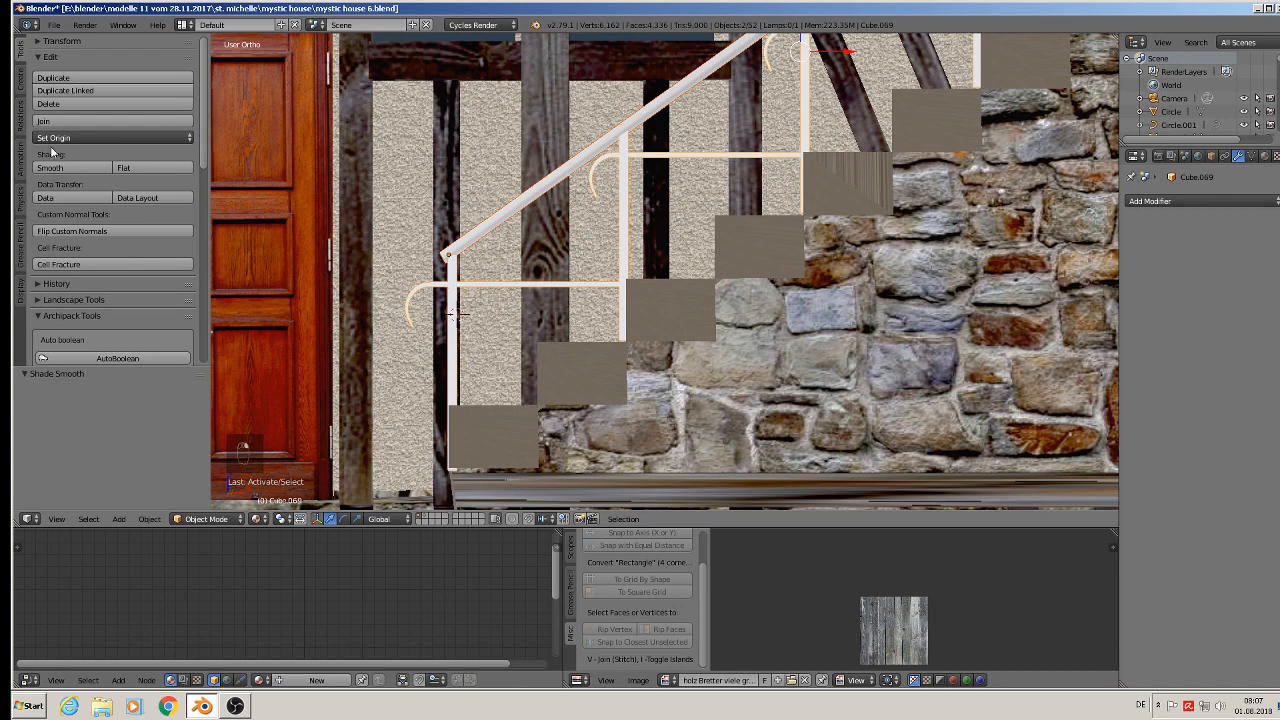
click(70, 122)
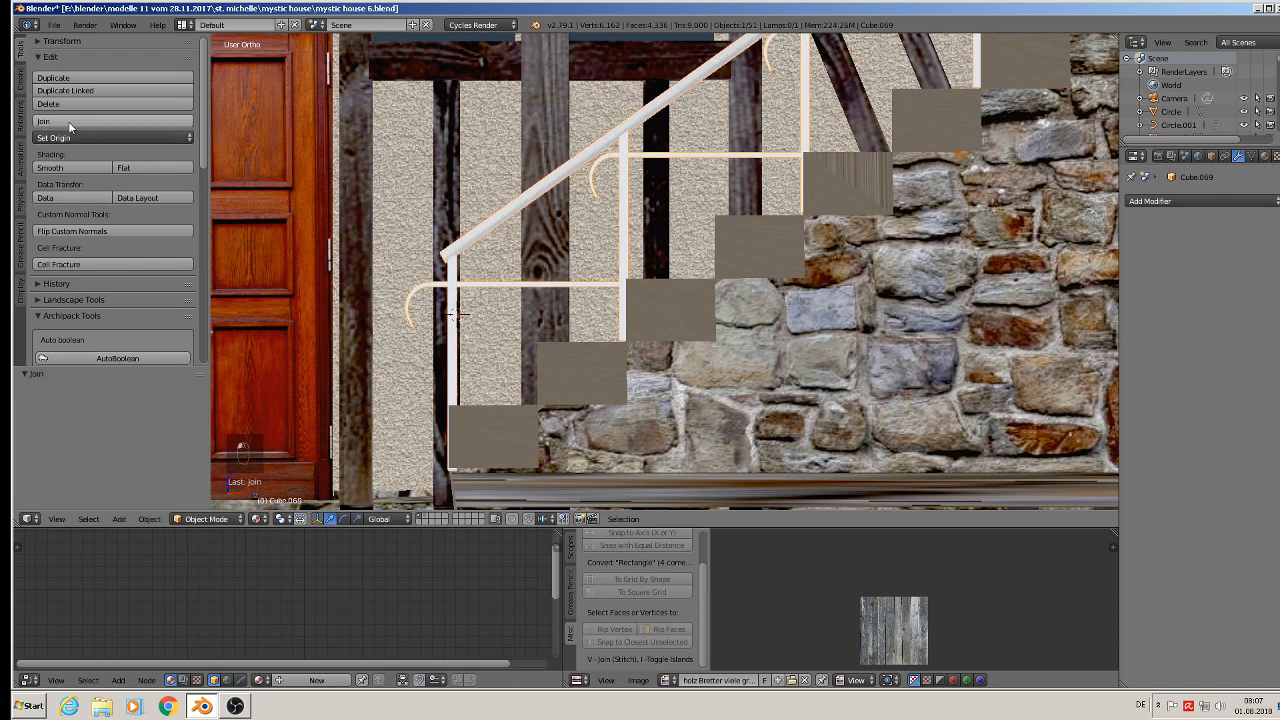
Examine the iron handrail in the stair reference photos above the house and compare it with the modelled railing.
scroll(648, 226, down, 3)
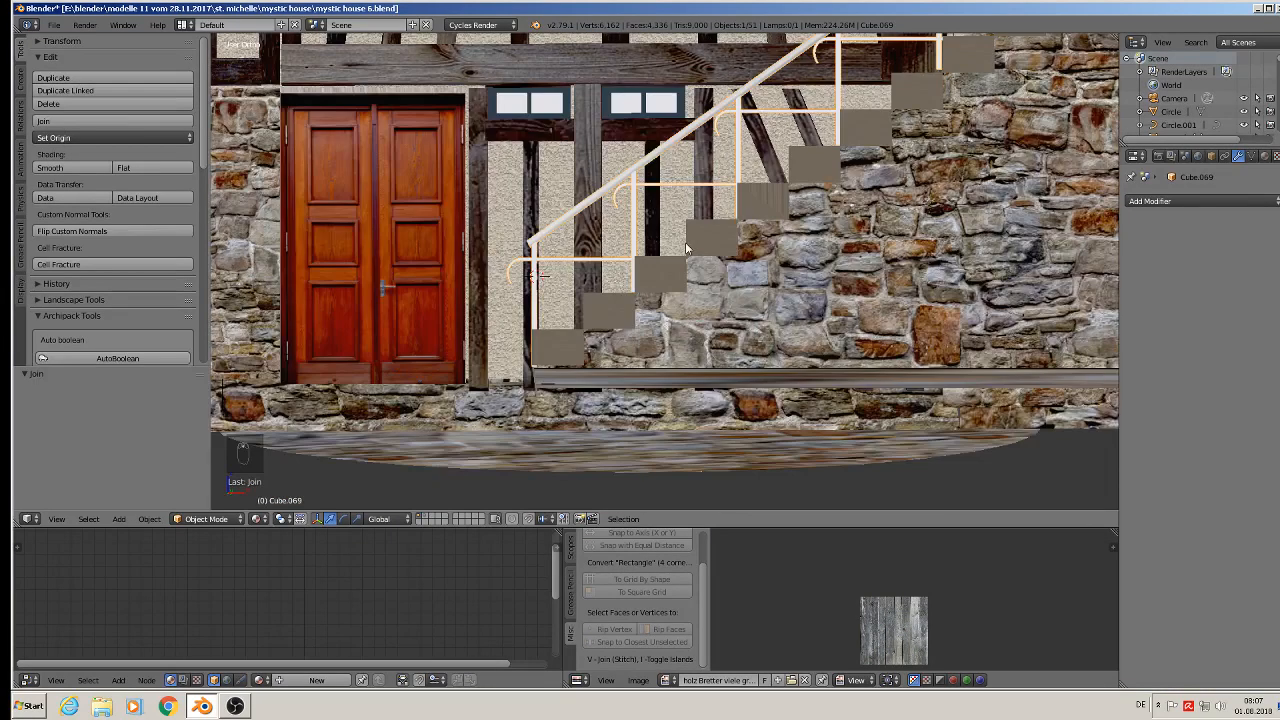
scroll(681, 246, down, 1)
shift+middle_drag(687, 264, 591, 338)
scroll(548, 290, down, 3)
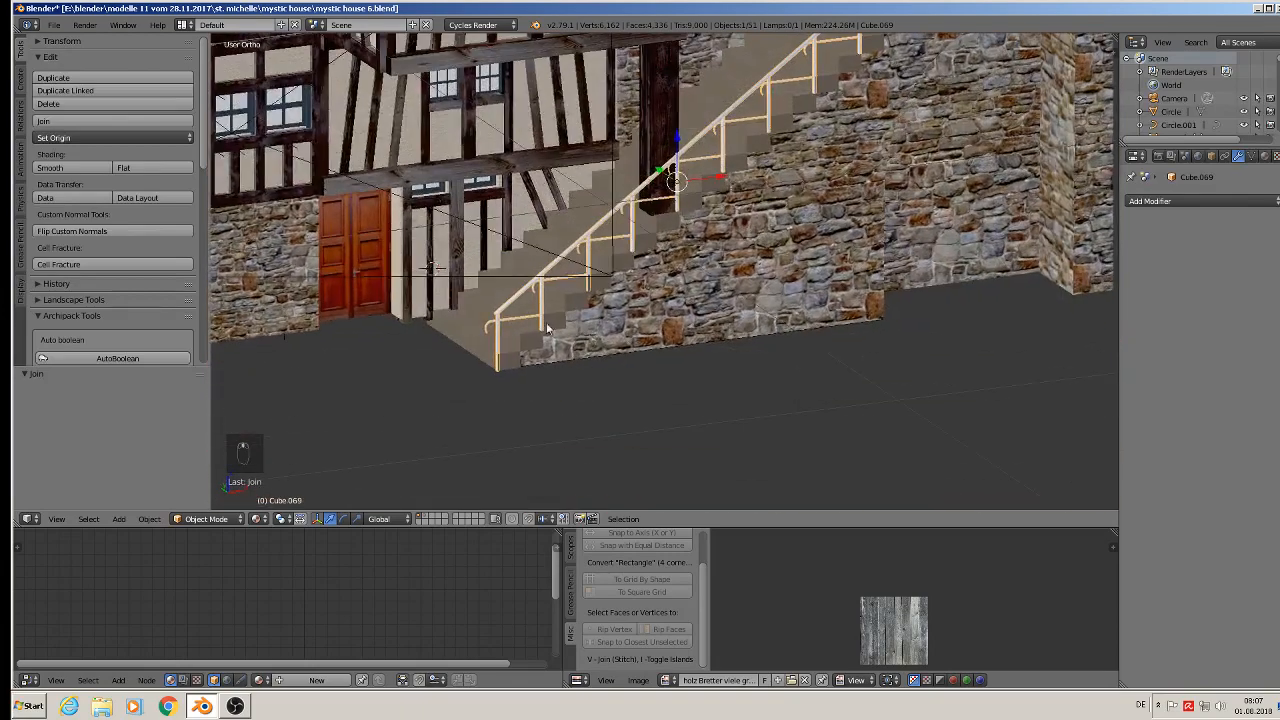
scroll(568, 317, down, 4)
shift+middle_drag(638, 176, 700, 370)
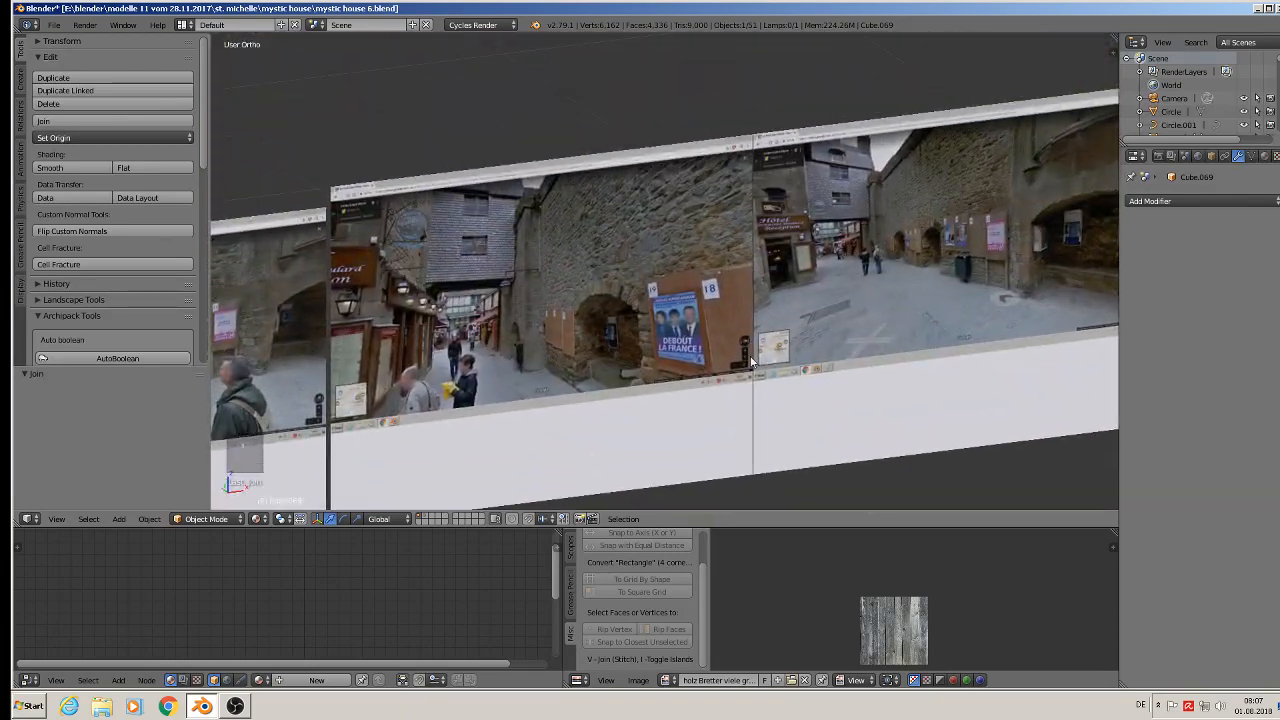
key(KP_1)
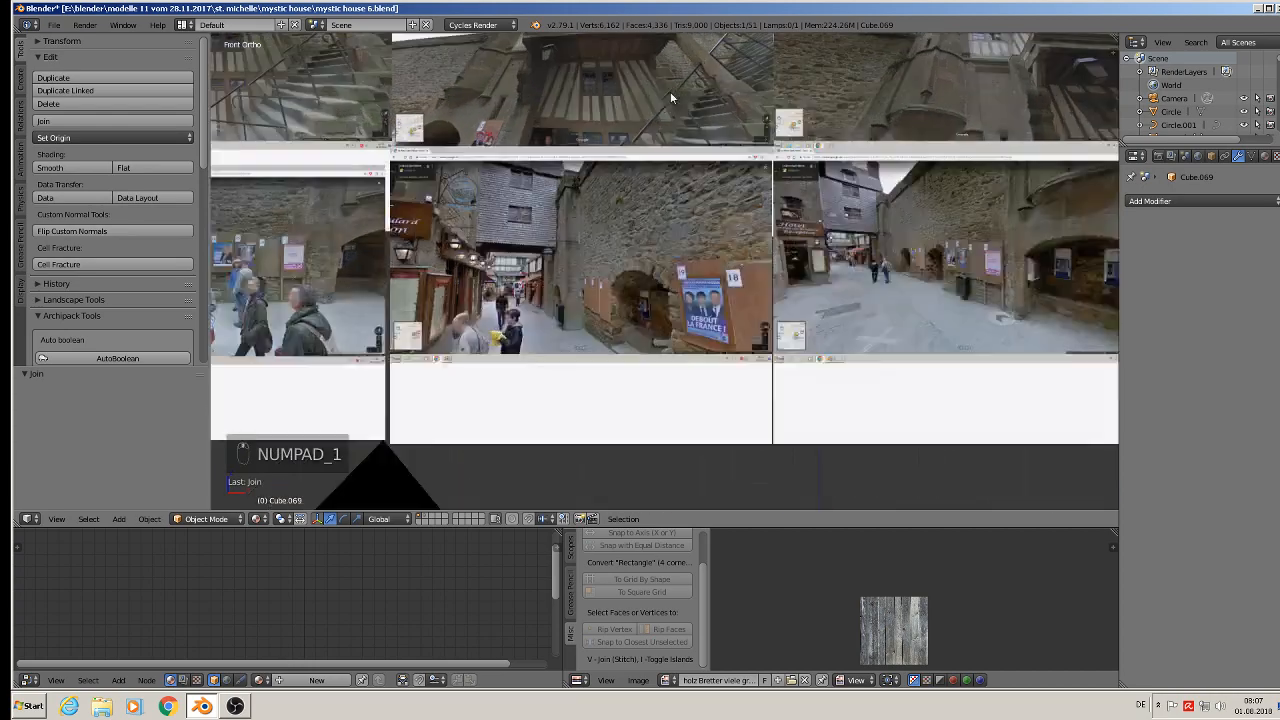
scroll(668, 92, up, 5)
scroll(662, 140, up, 4)
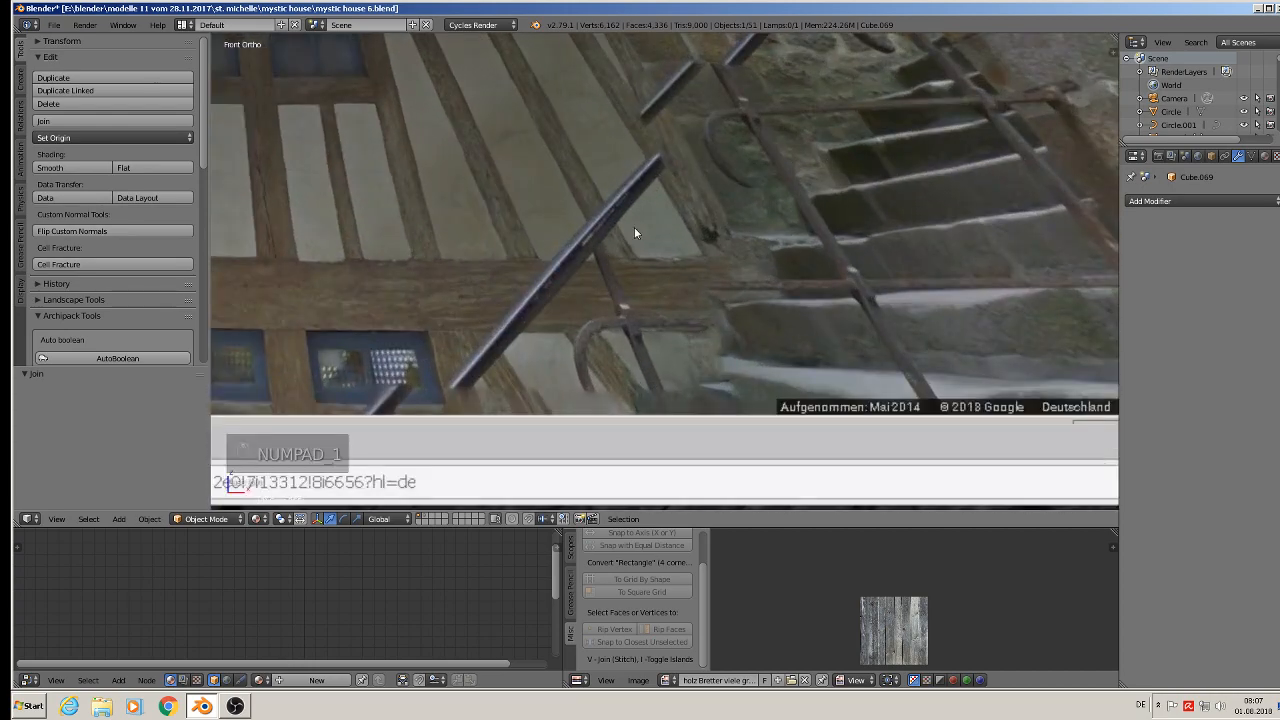
scroll(826, 208, down, 2)
scroll(826, 207, down, 7)
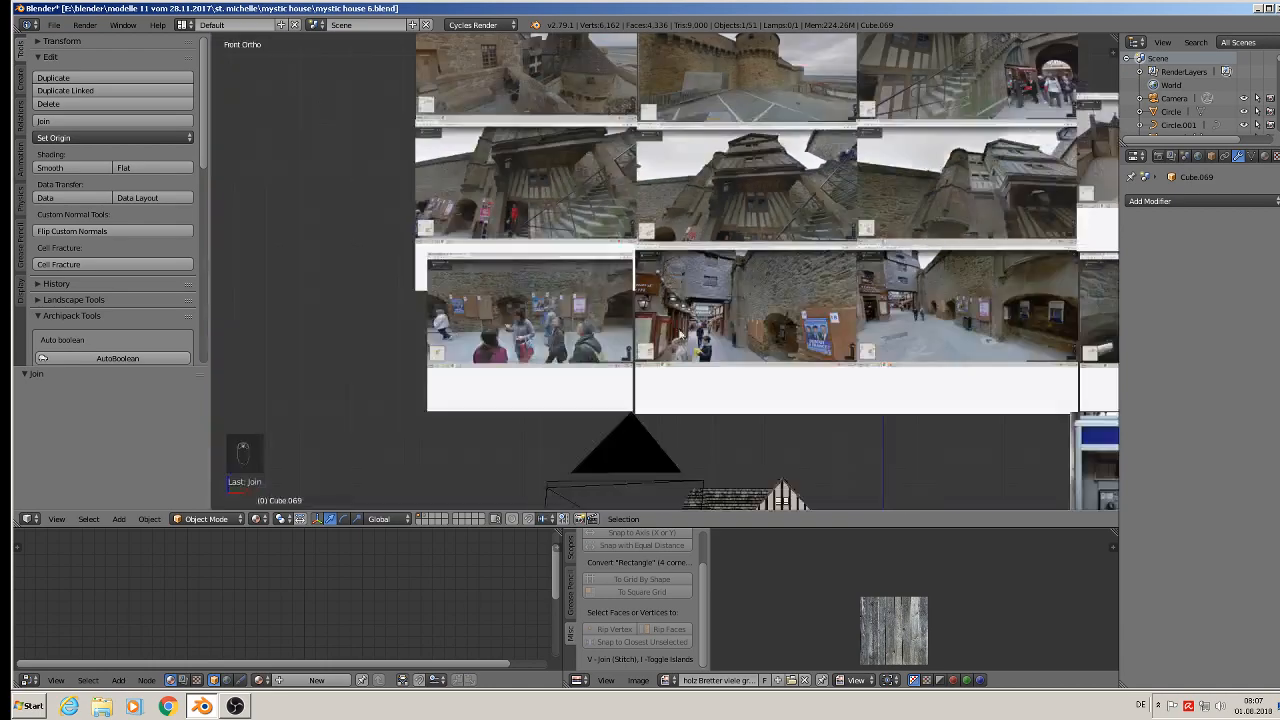
shift+middle_drag(680, 334, 709, 149)
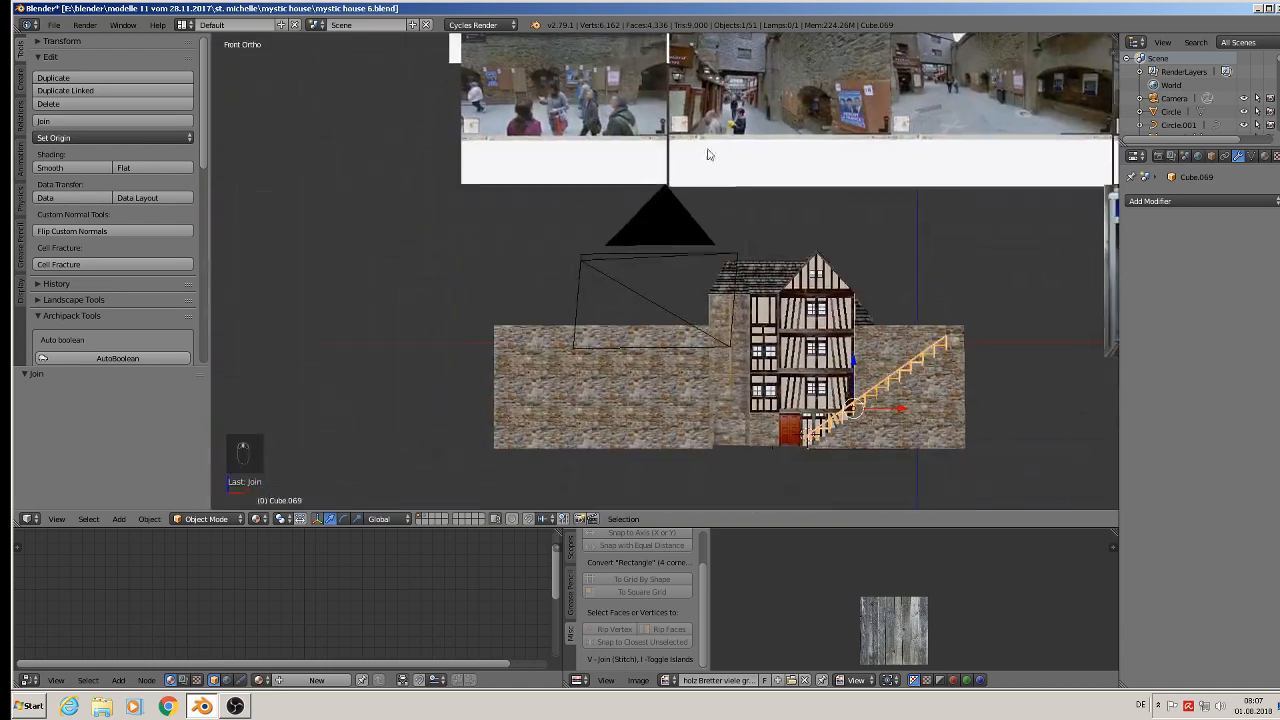
scroll(830, 259, up, 4)
scroll(830, 259, up, 5)
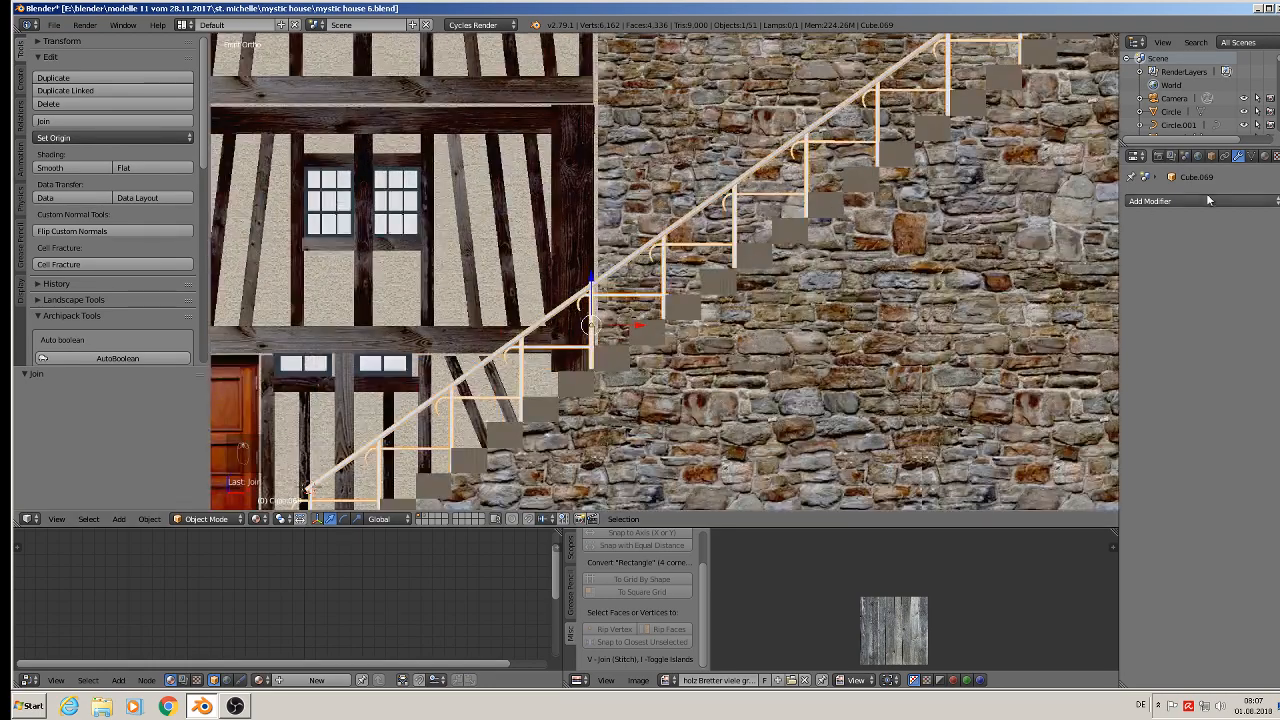
Create a new material for the joined railing and name it "railing".
click(1265, 157)
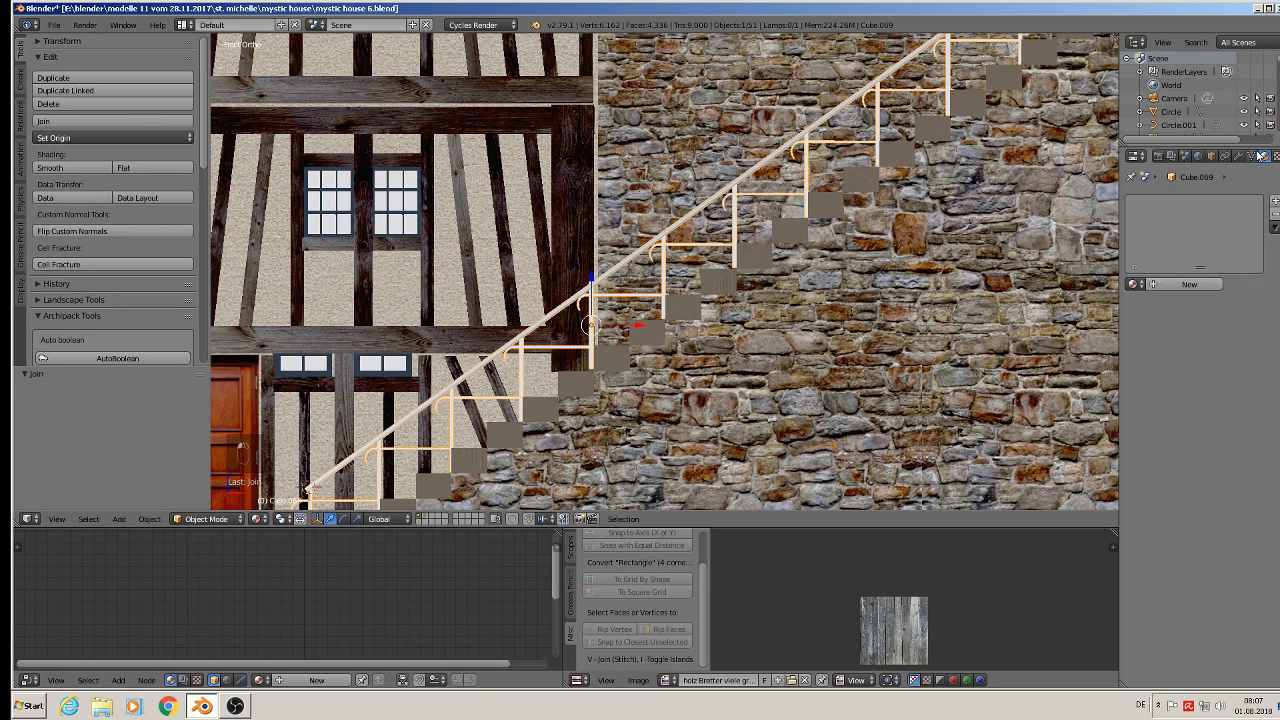
click(1181, 287)
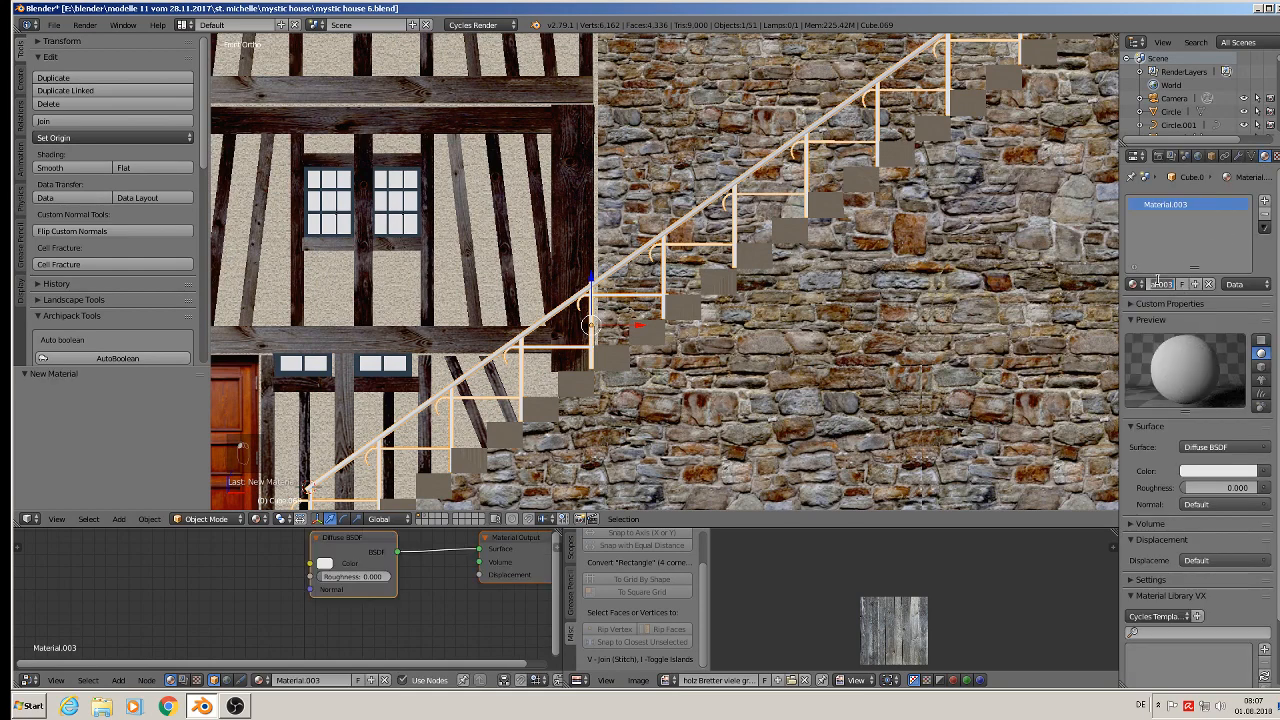
double_click(1157, 284)
text(railing)
key(Return)
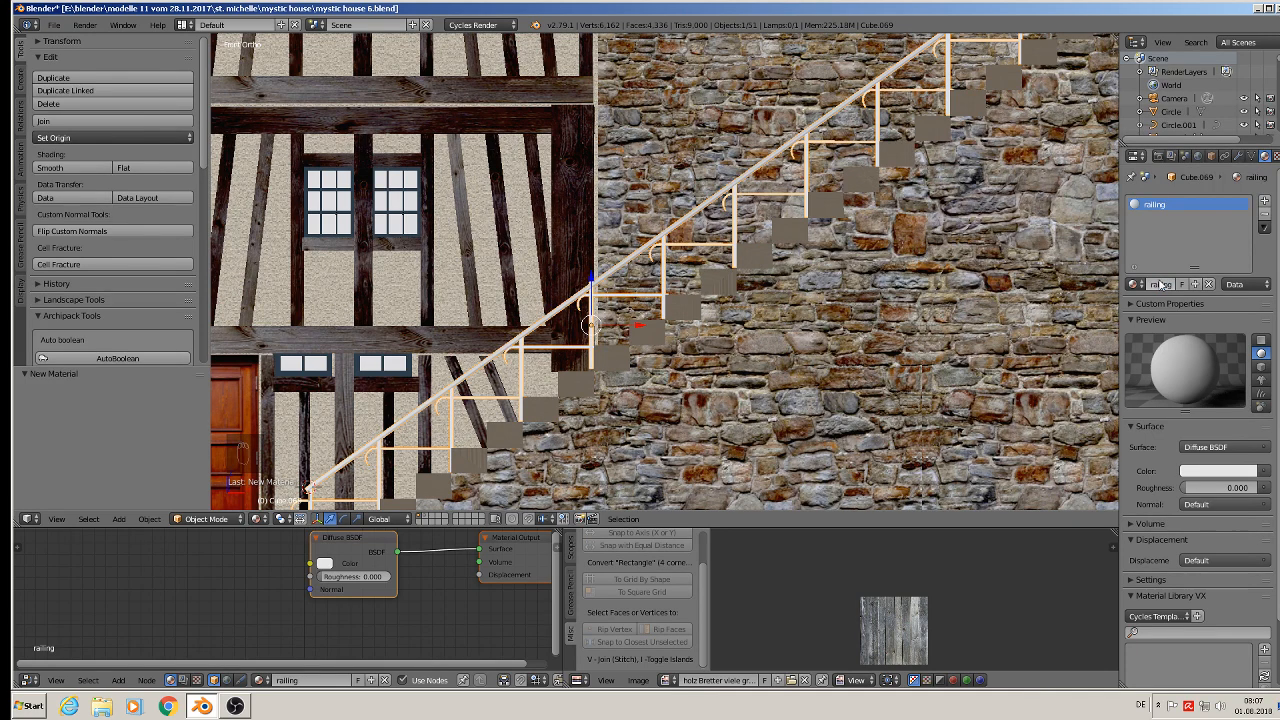
Switch the railing material to a Principled BSDF with a near-black base color and a roughness of 0.954.
click(1220, 447)
click(1118, 314)
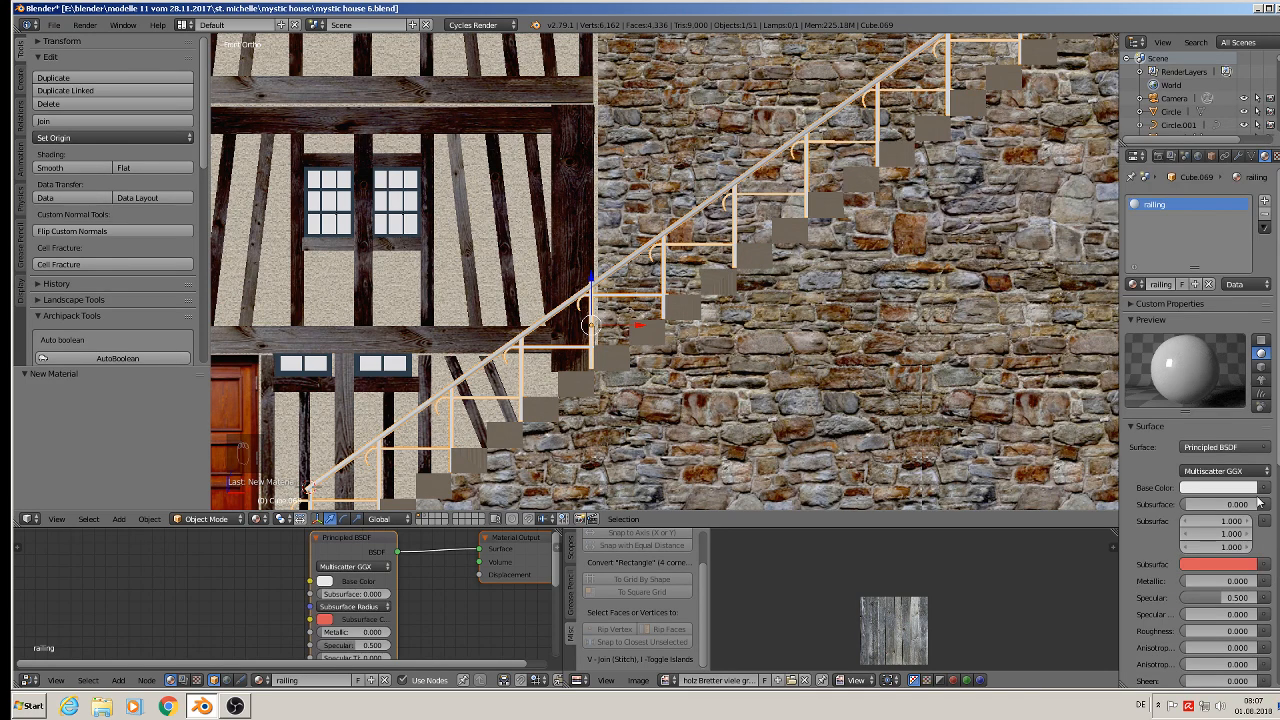
click(1229, 488)
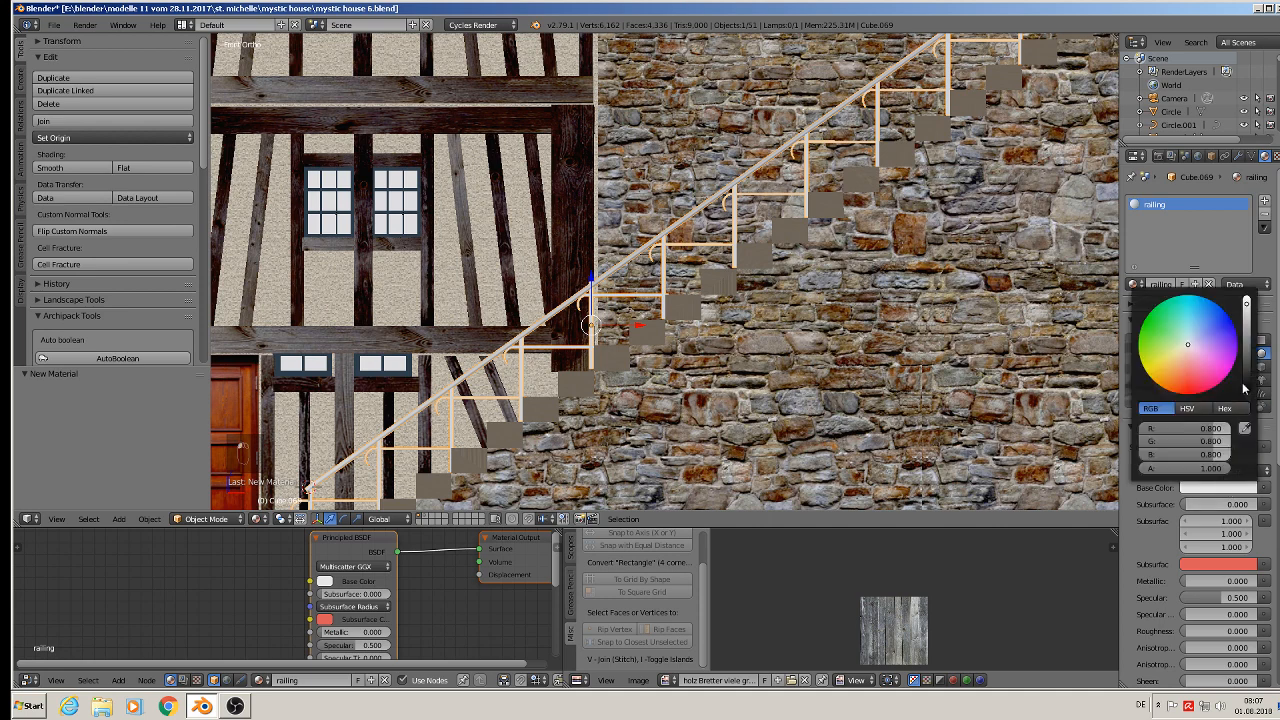
click(1248, 386)
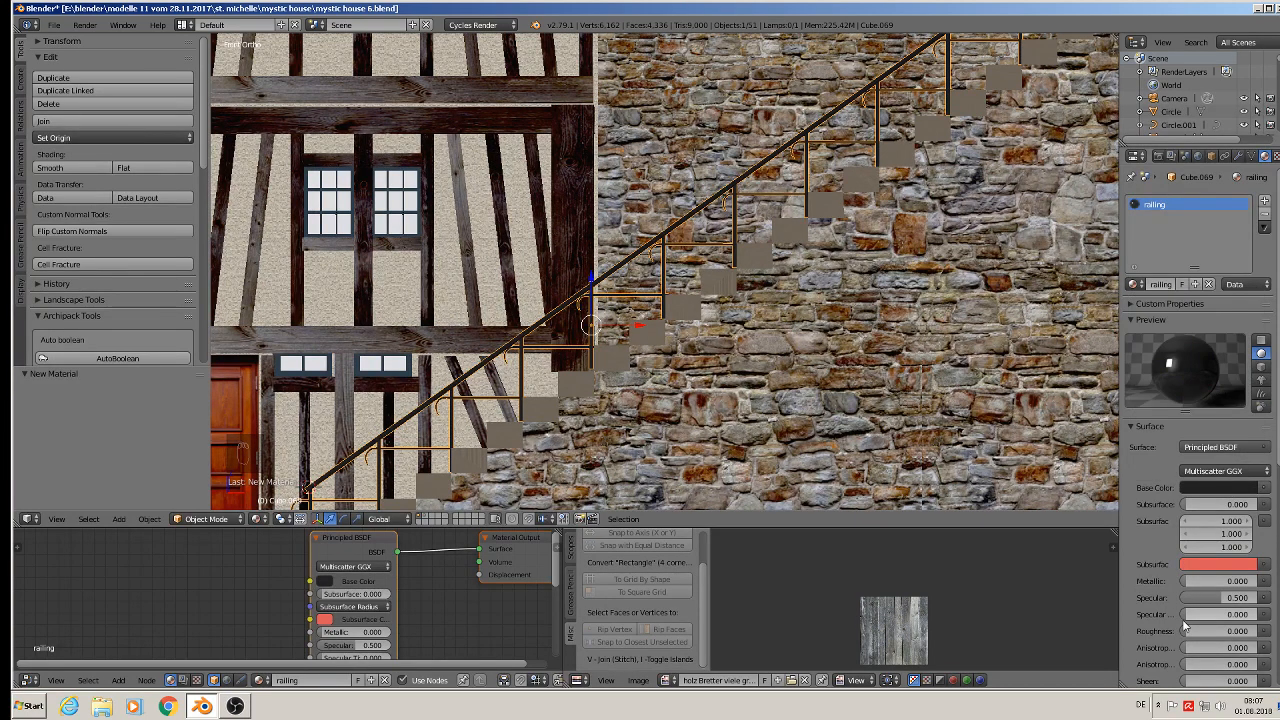
drag(1206, 631, 1250, 631)
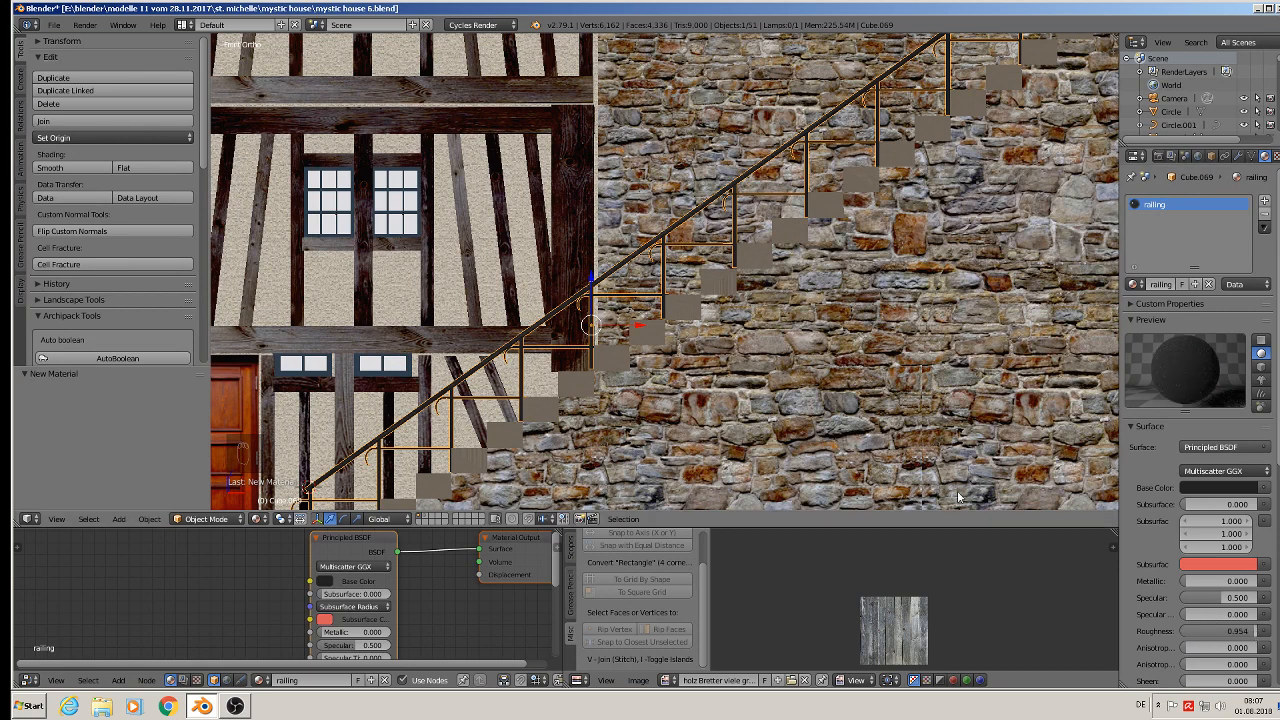
Deselect everything and examine the darkened railing along the staircase up to its upper end.
scroll(893, 383, down, 2)
scroll(893, 383, down, 3)
key(a)
middle_drag(796, 232, 806, 275)
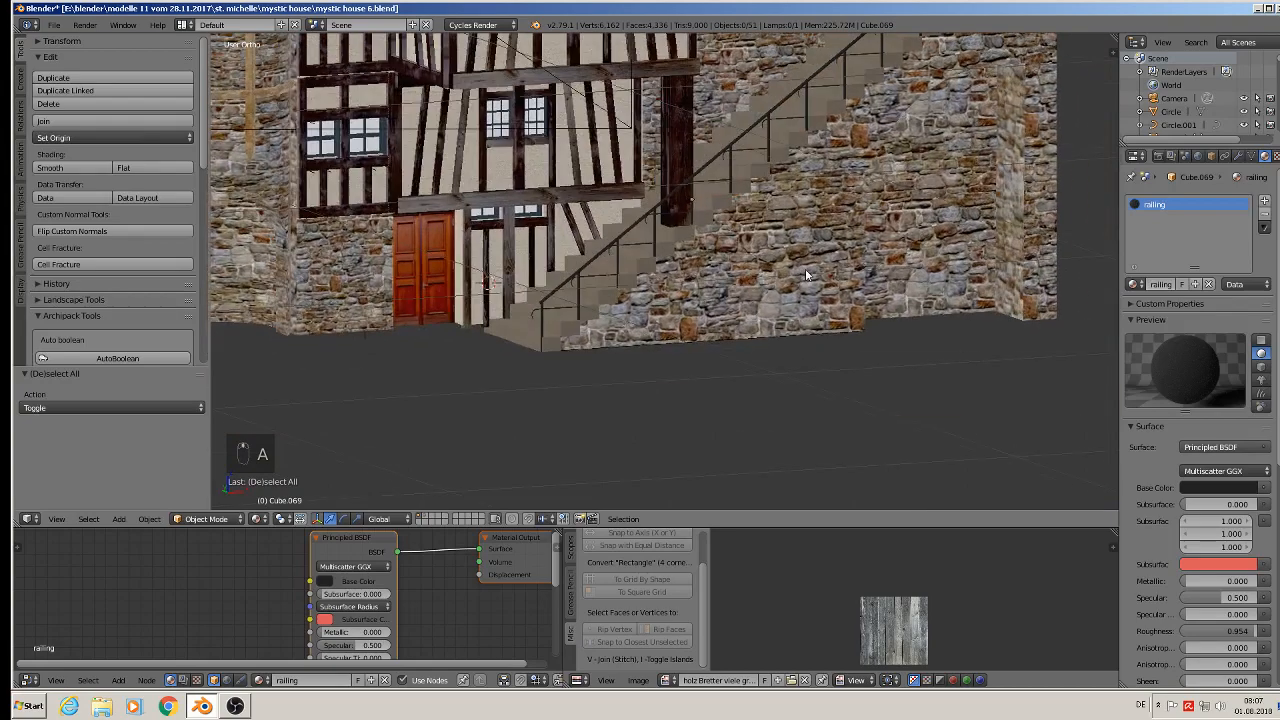
scroll(803, 275, up, 3)
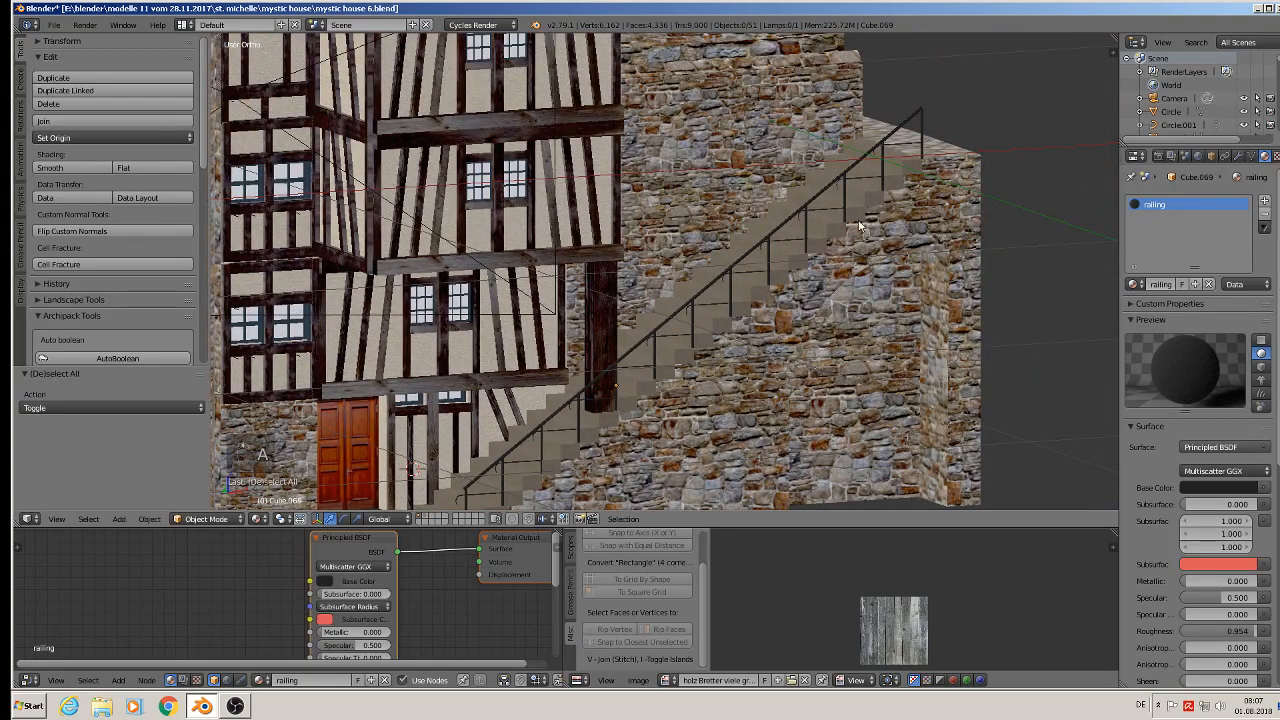
scroll(868, 215, up, 1)
middle_drag(871, 217, 825, 202)
scroll(925, 135, up, 2)
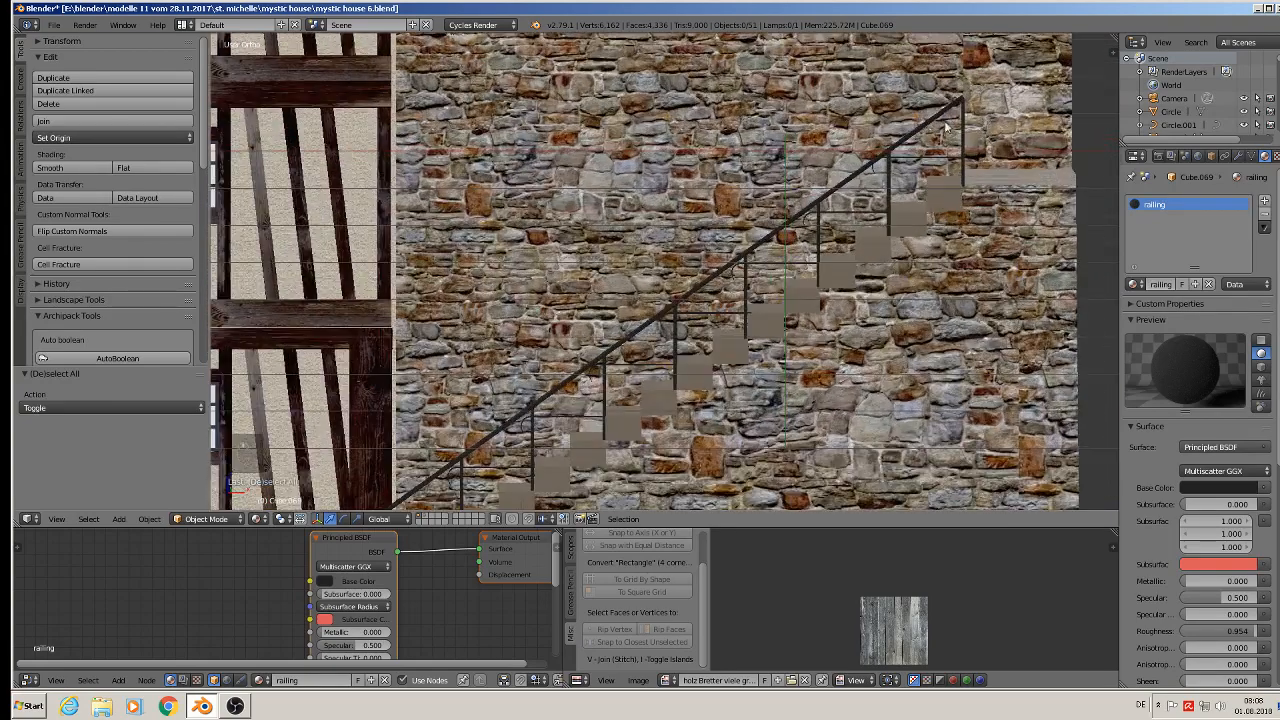
scroll(945, 125, up, 2)
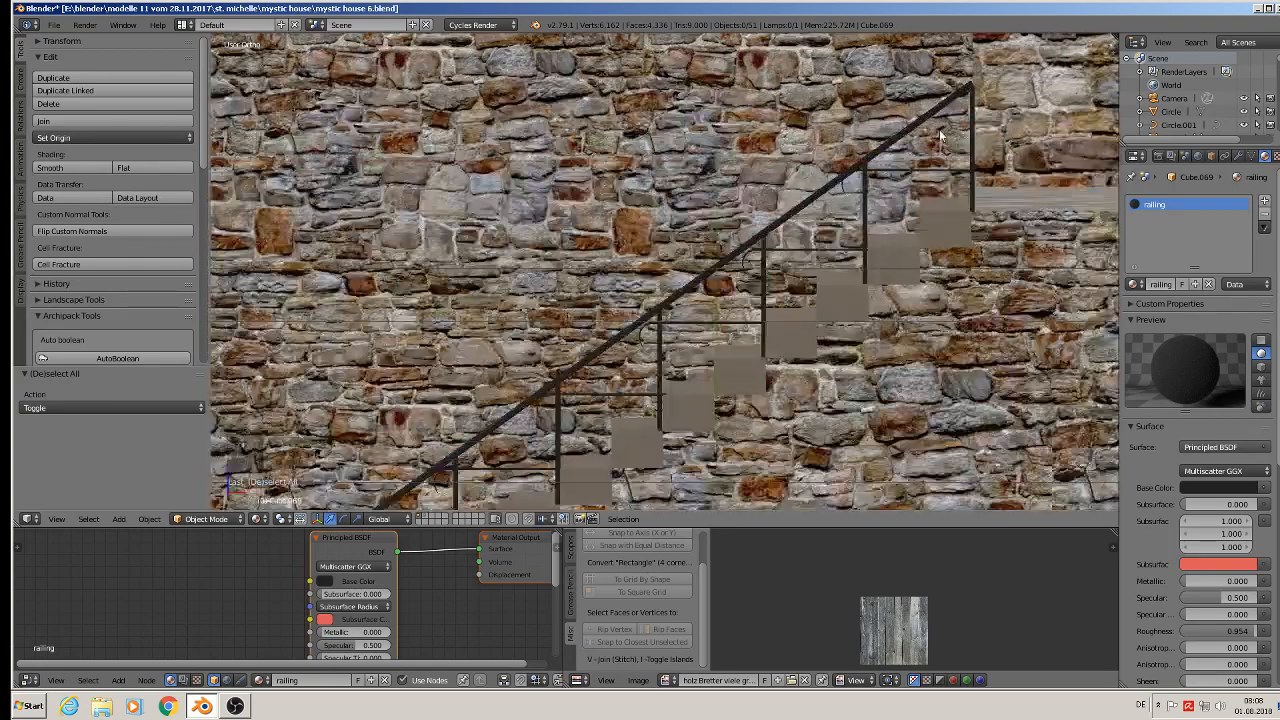
Lower the topmost curled bar of the railing mesh by 0.009 along Z.
right_click(910, 175)
key(Tab)
key(a)
key(a)
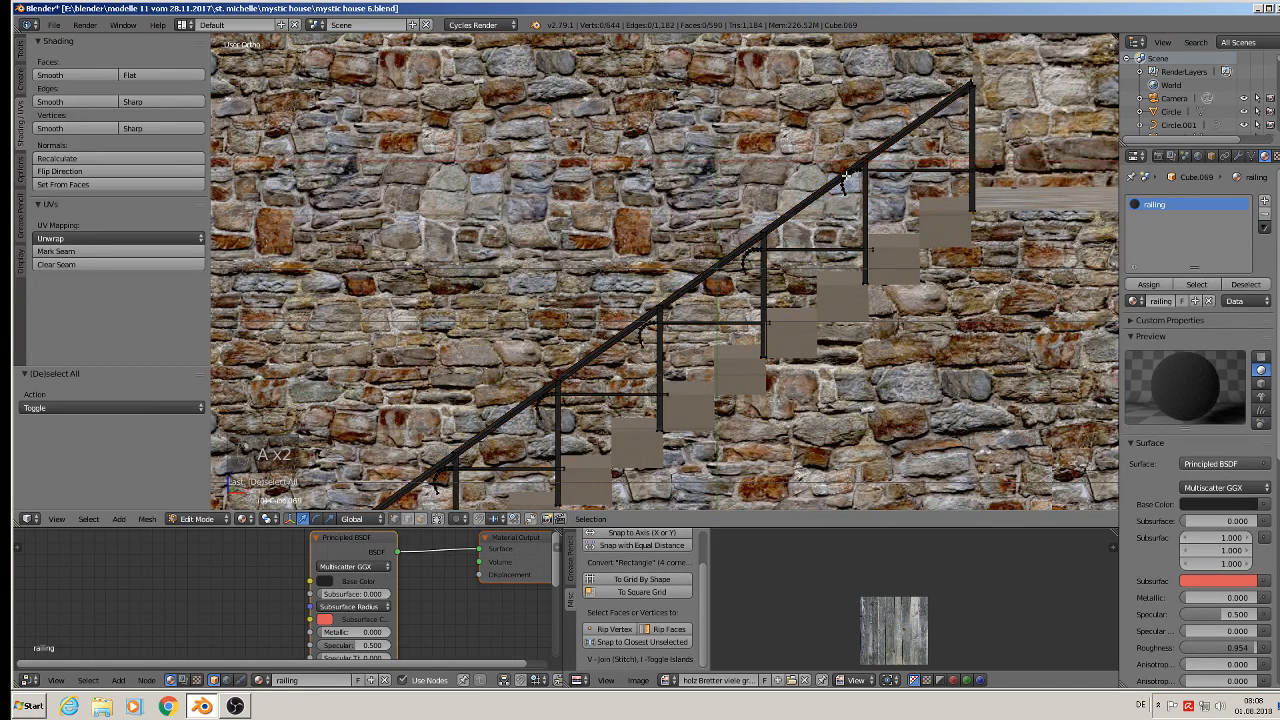
key(l)
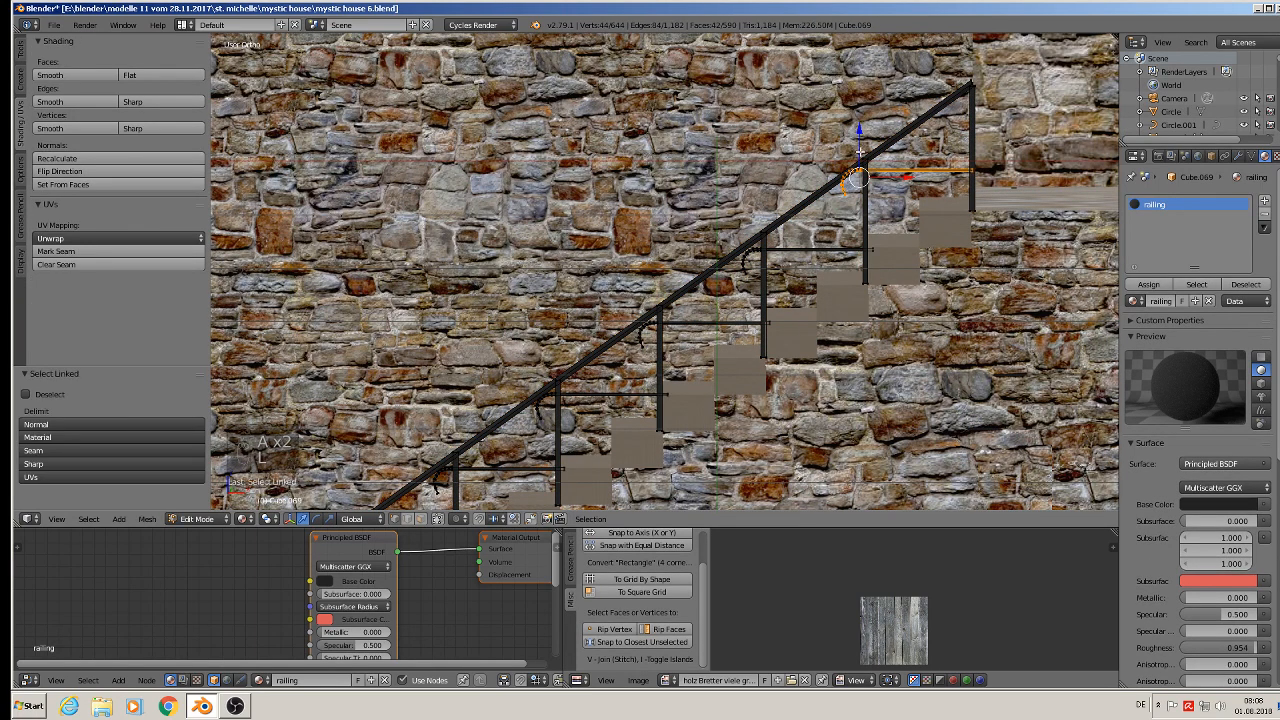
drag(860, 152, 861, 165)
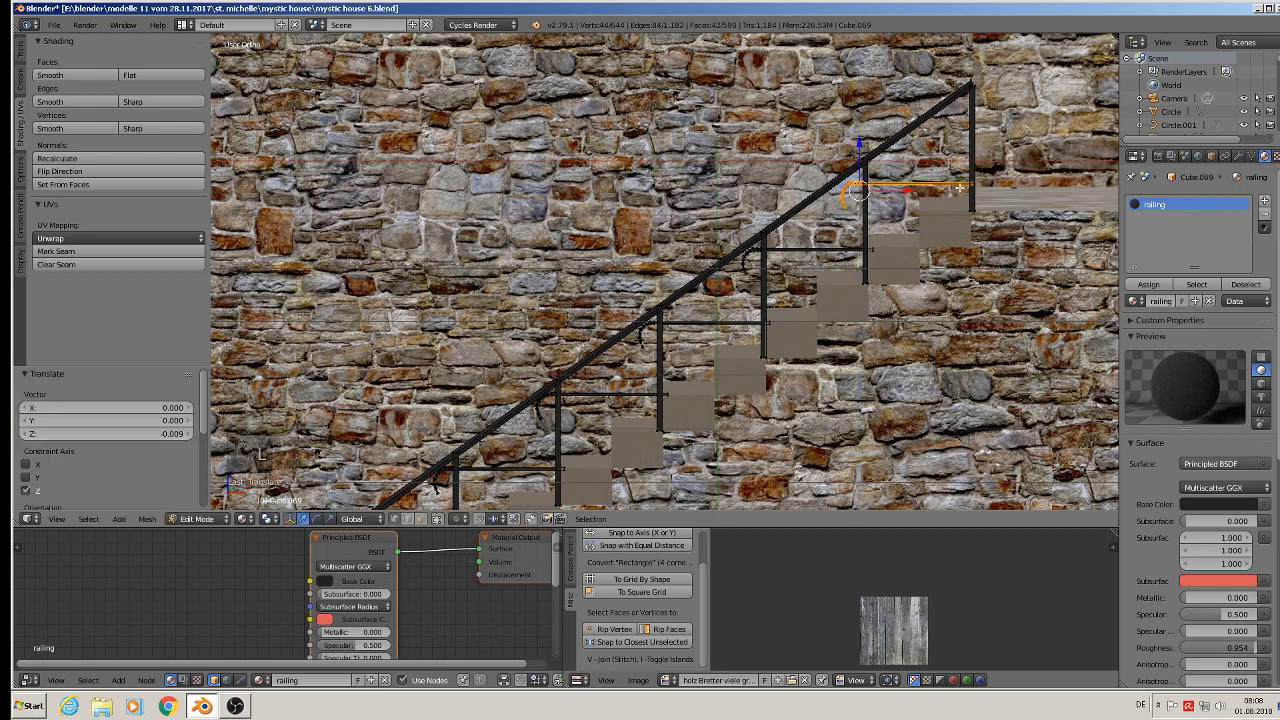
key(Tab)
scroll(960, 187, down, 3)
scroll(828, 200, up, 4)
Duplicate the railing's topmost post and move the copy 0.104 along X to the far end of the landing.
key(Tab)
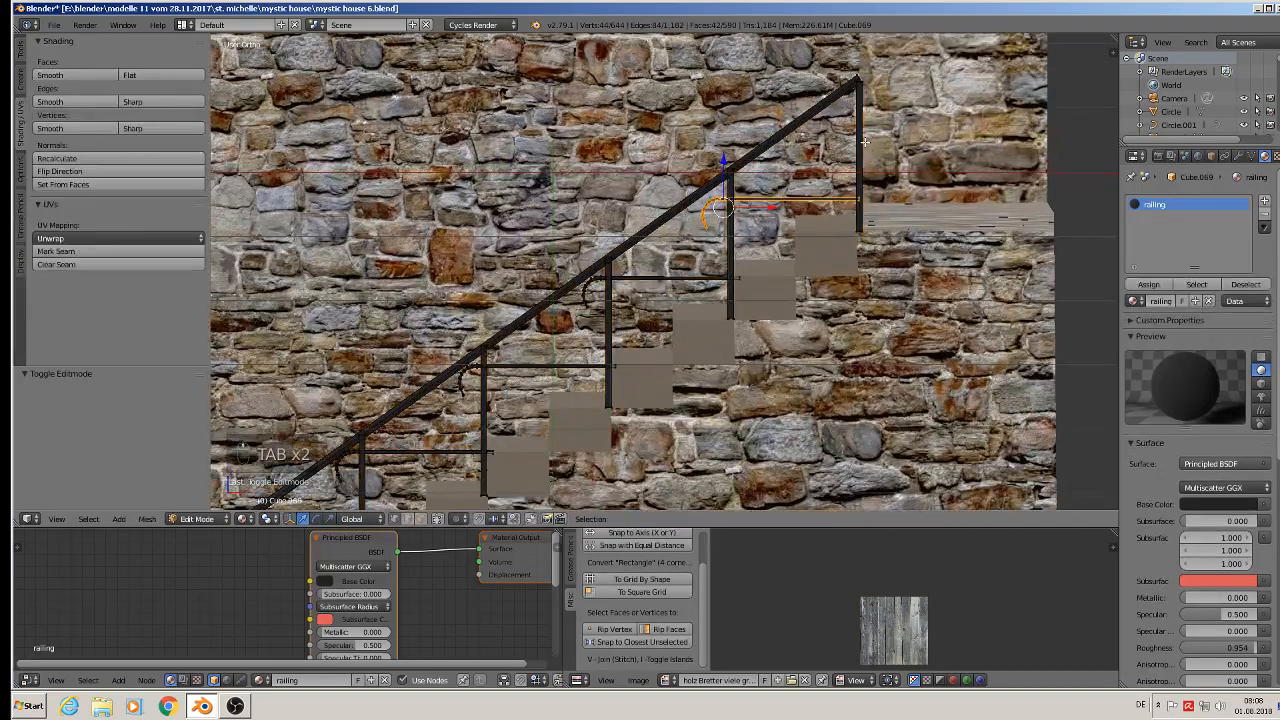
key(a)
key(a)
key(a)
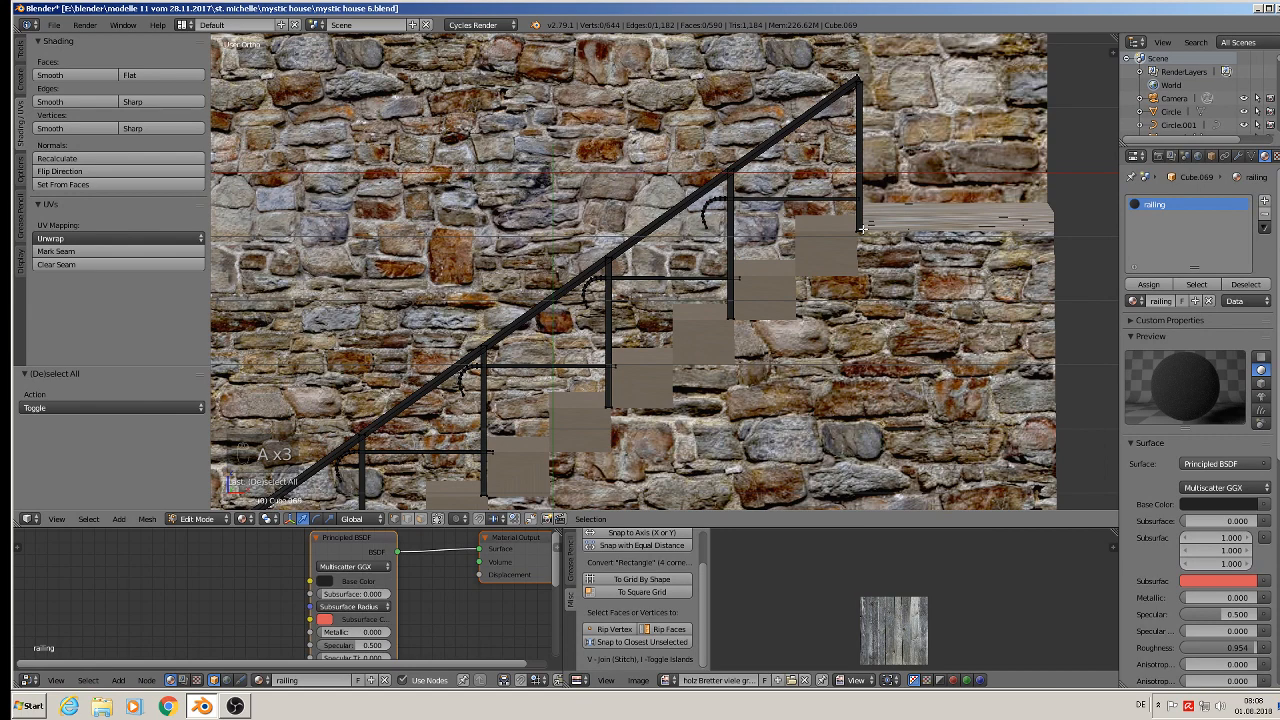
key(grave)
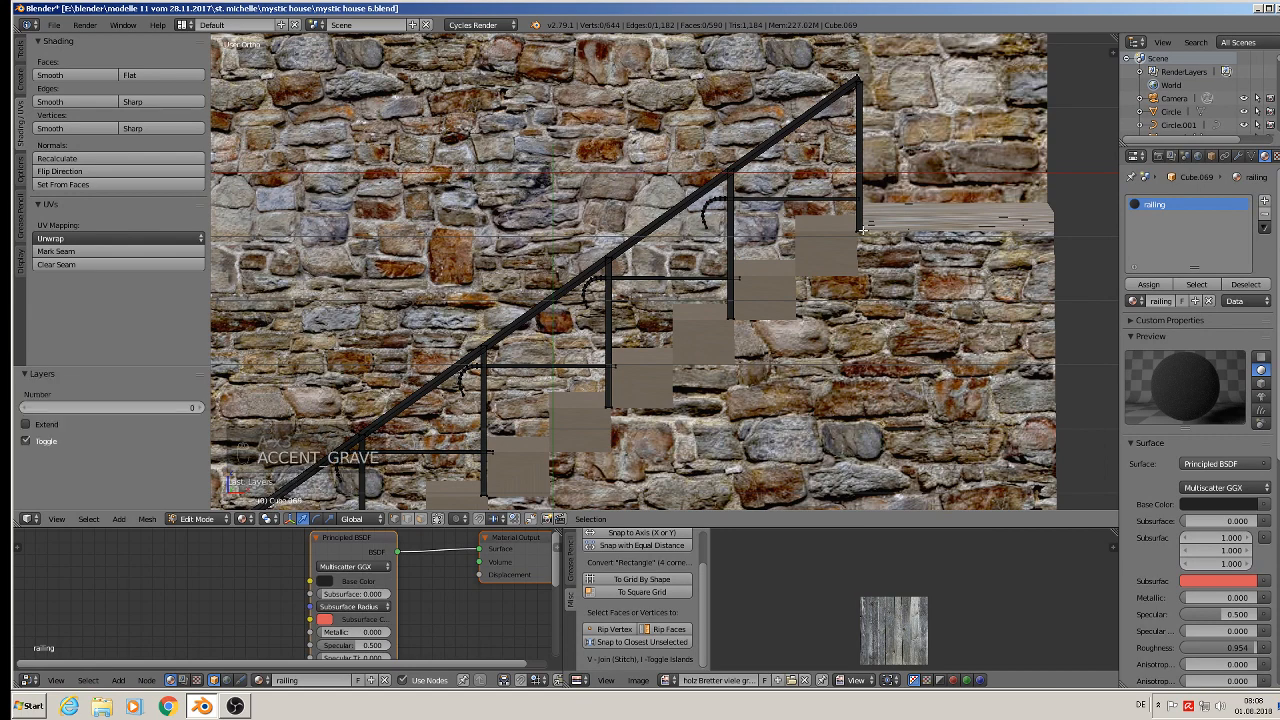
key(l)
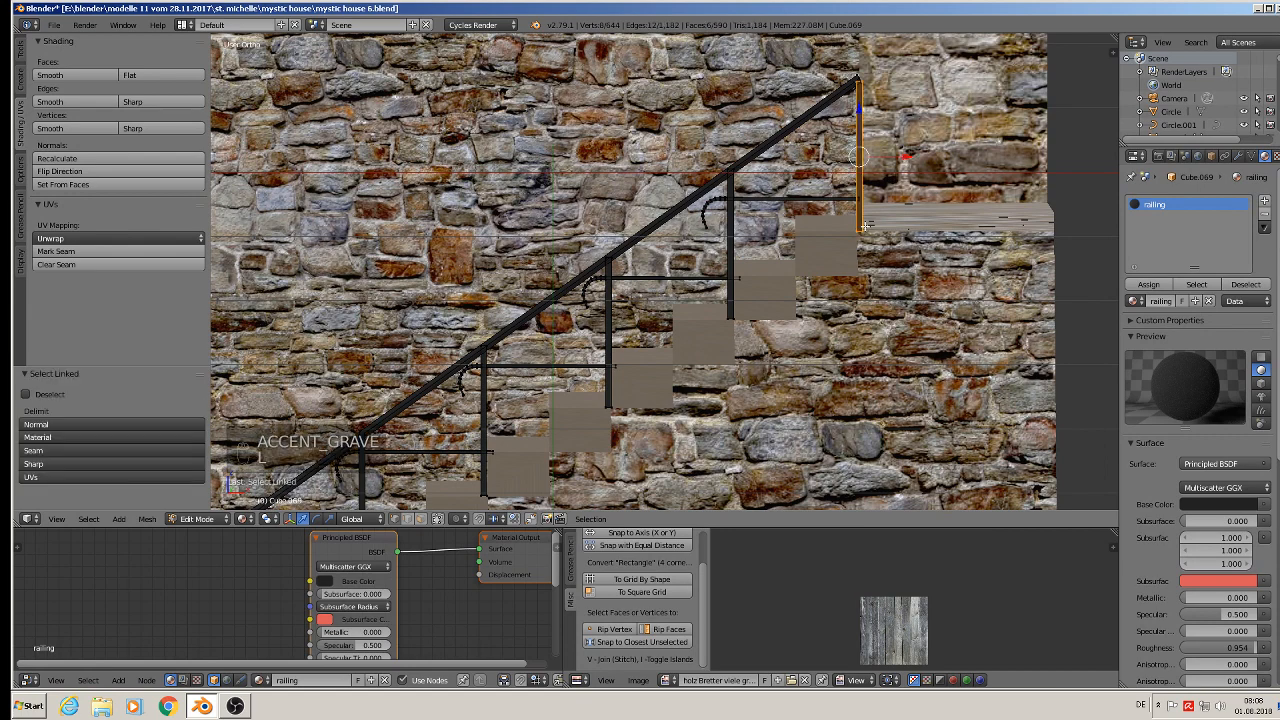
key(shift+d)
right_click(866, 225)
drag(907, 158, 1098, 183)
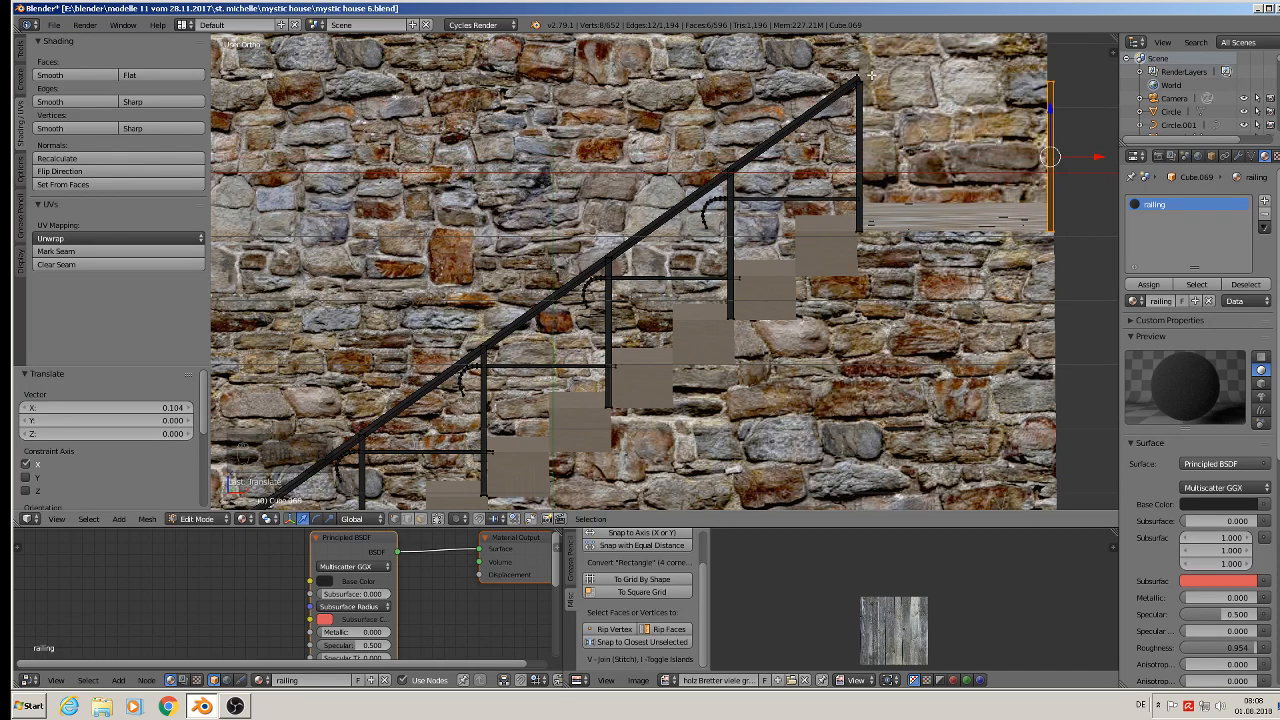
Duplicate the handrail's upper end face, flatten the copy to 0 along X and place it at the topmost stair post.
scroll(873, 77, up, 6)
alt+right_click(834, 88)
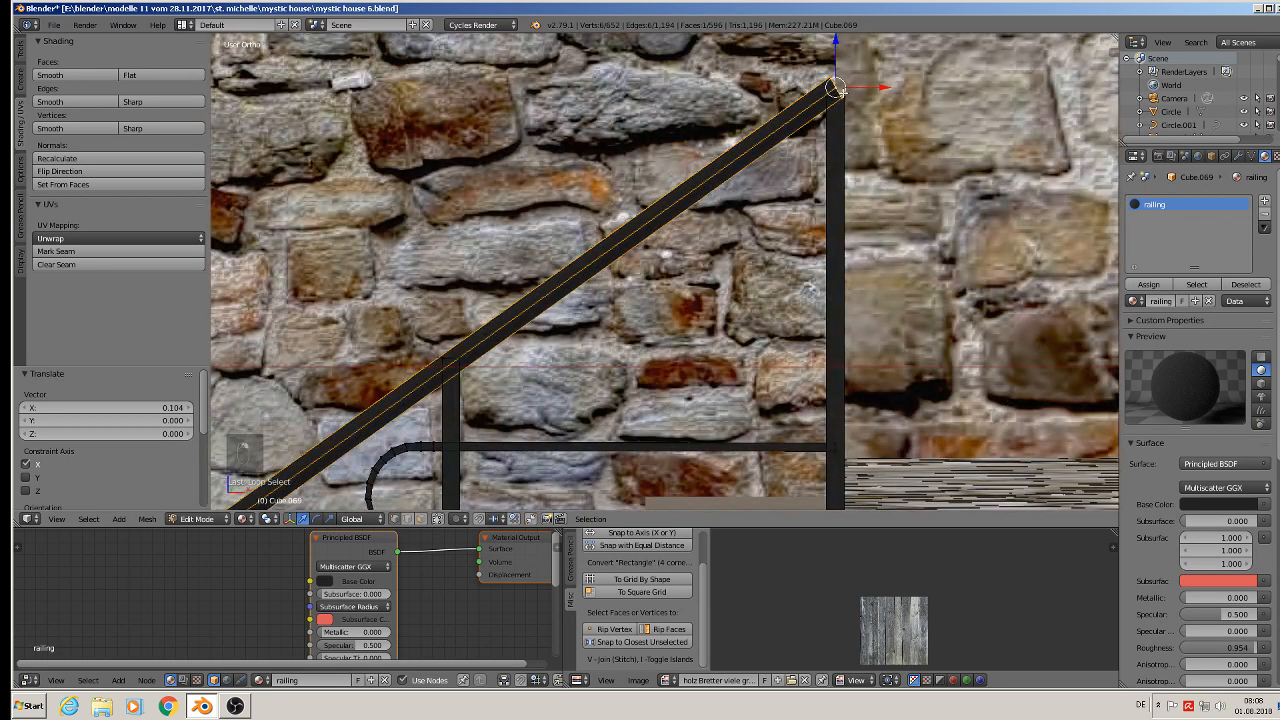
scroll(851, 108, down, 2)
key(shift+d)
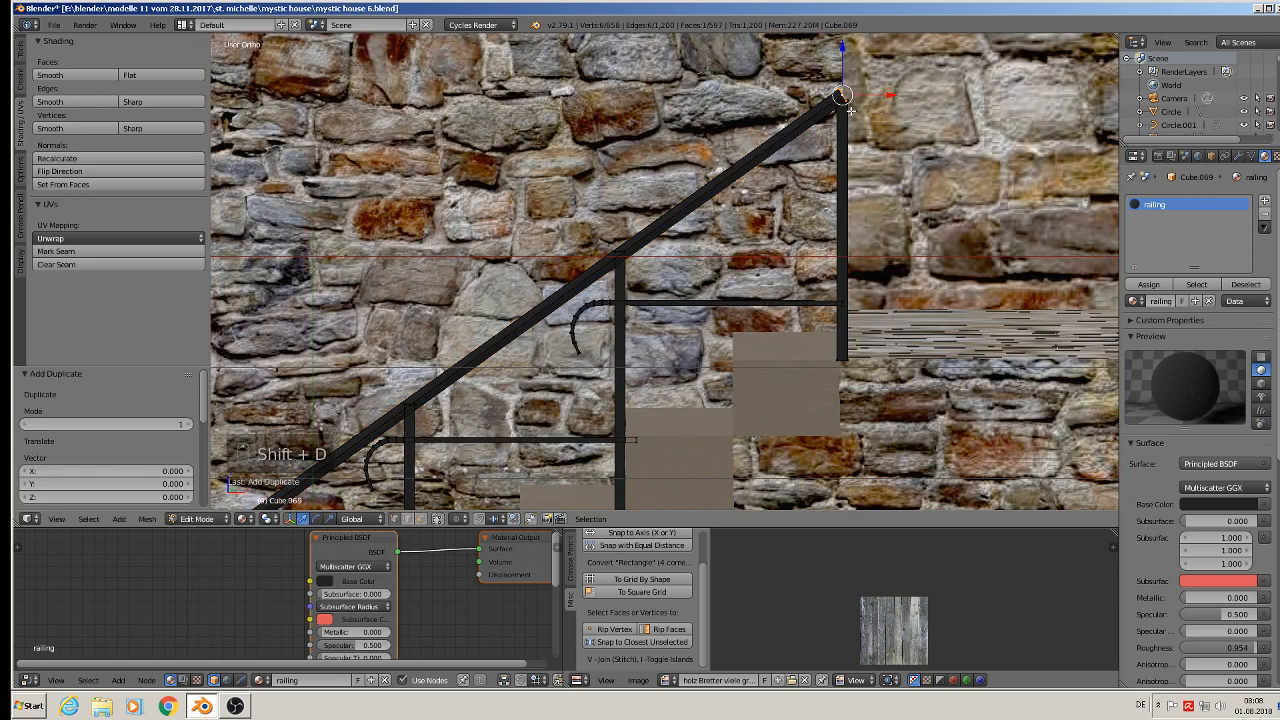
drag(872, 91, 892, 96)
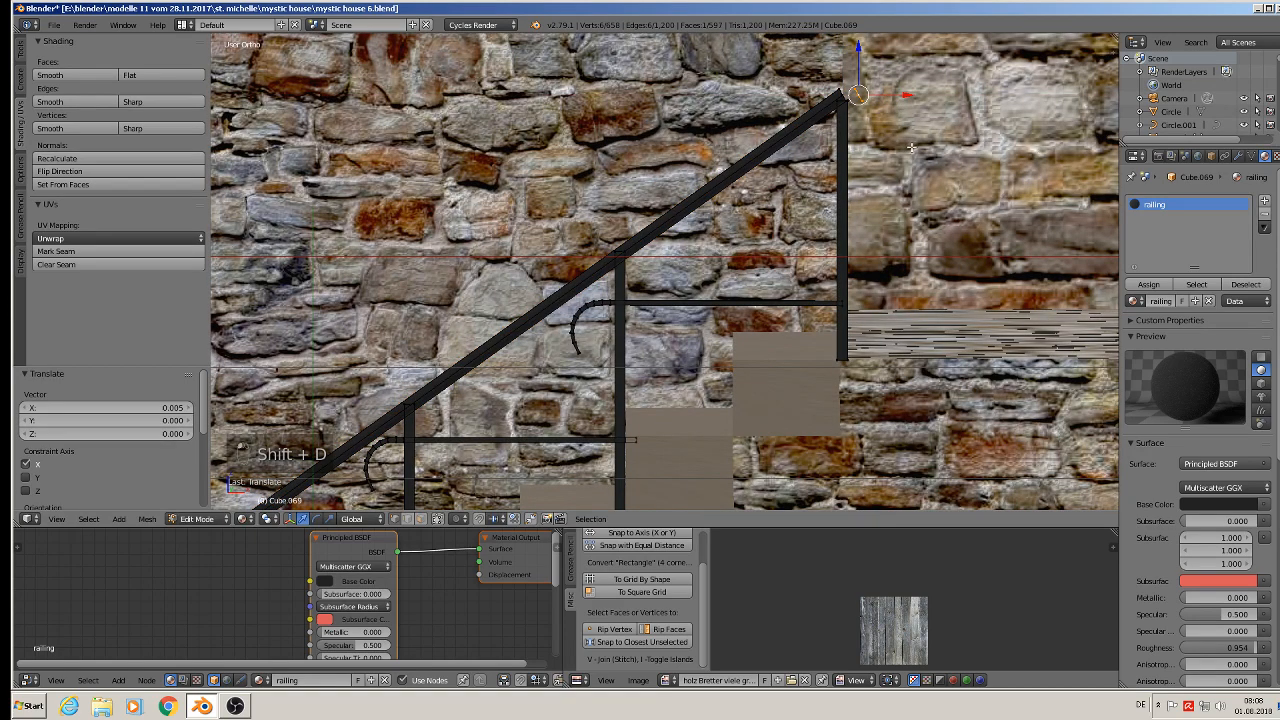
text(sx)
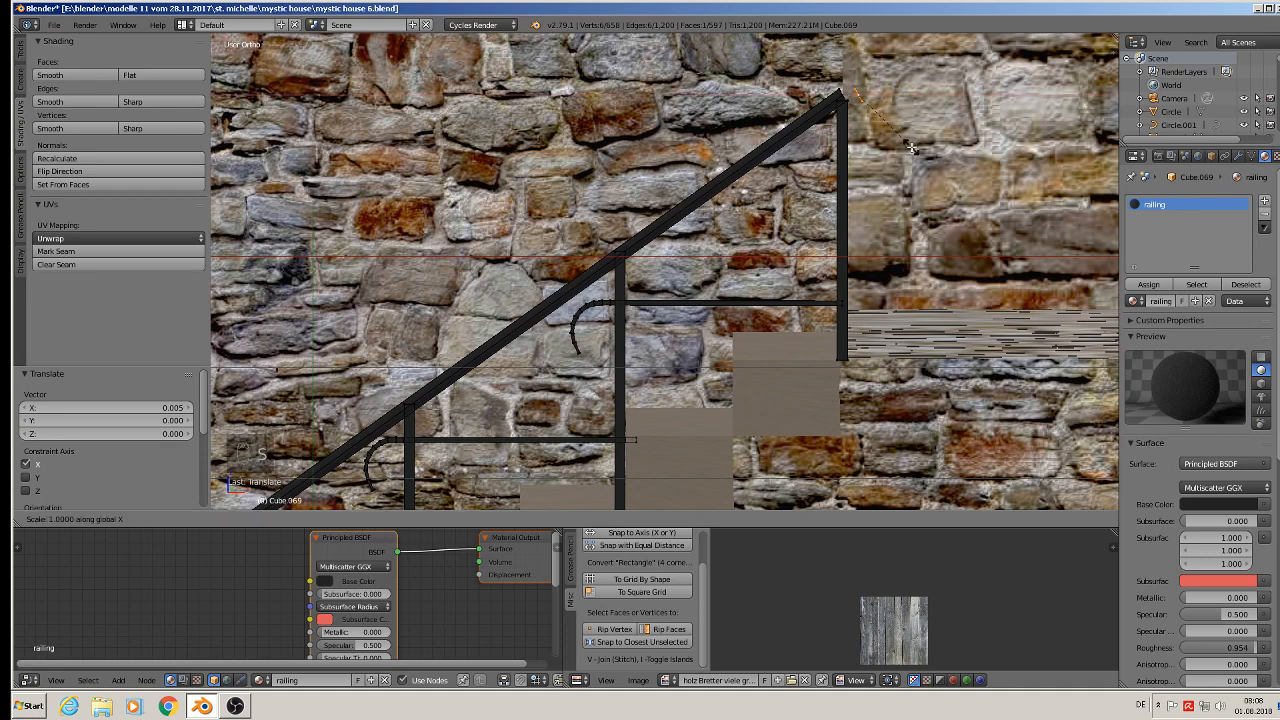
text(0)
click(912, 148)
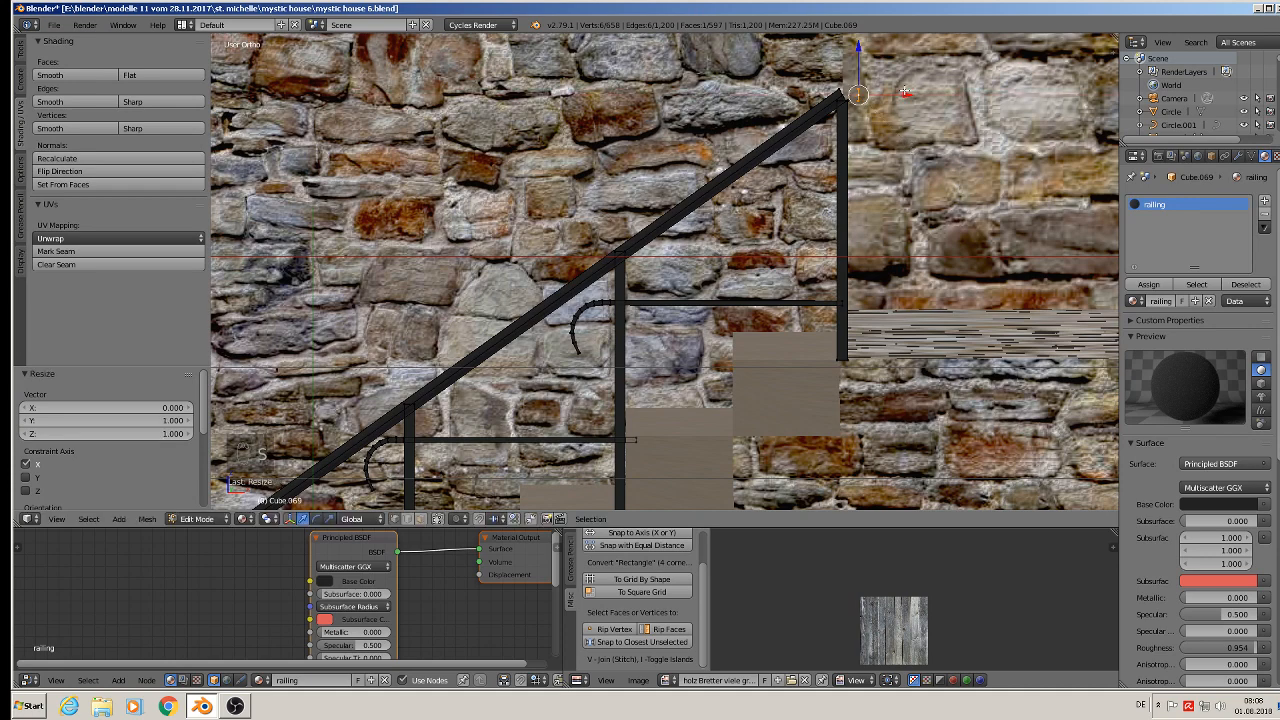
drag(905, 96, 889, 94)
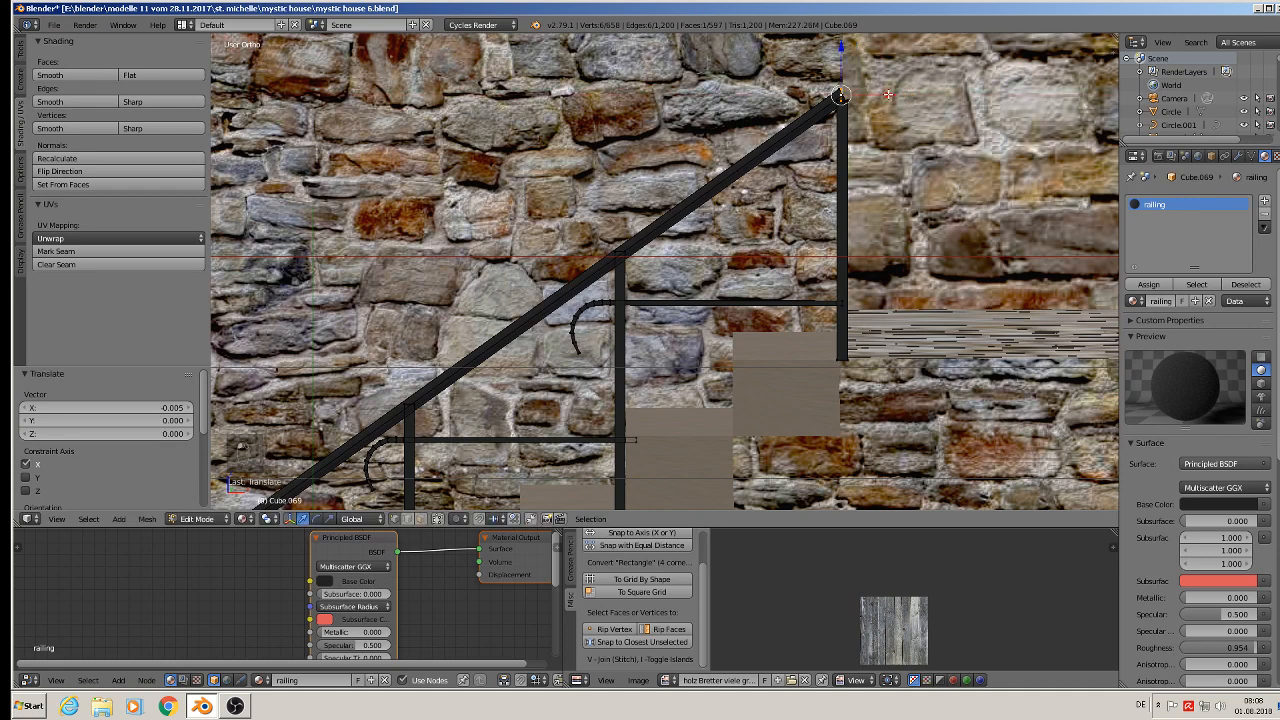
Extrude the flattened face horizontally to the landing's end post to form the landing handrail.
scroll(806, 167, down, 3)
key(e)
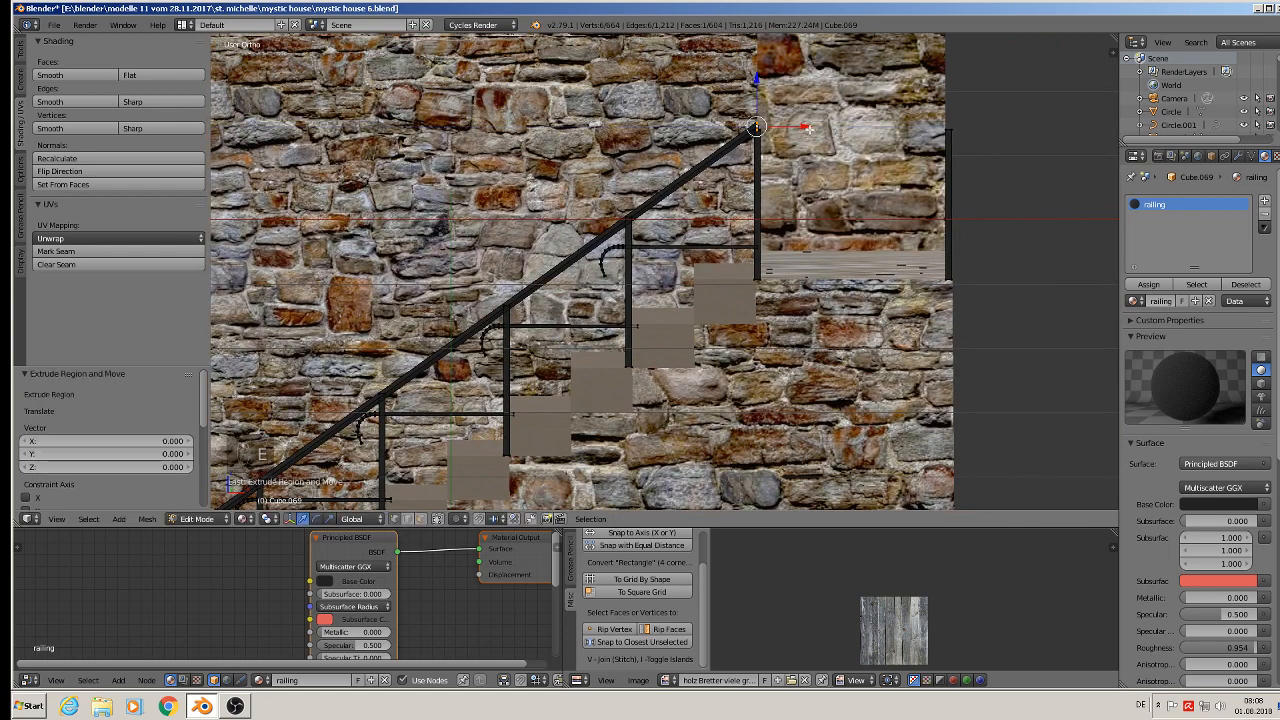
click(1003, 157)
key(Tab)
scroll(864, 247, down, 1)
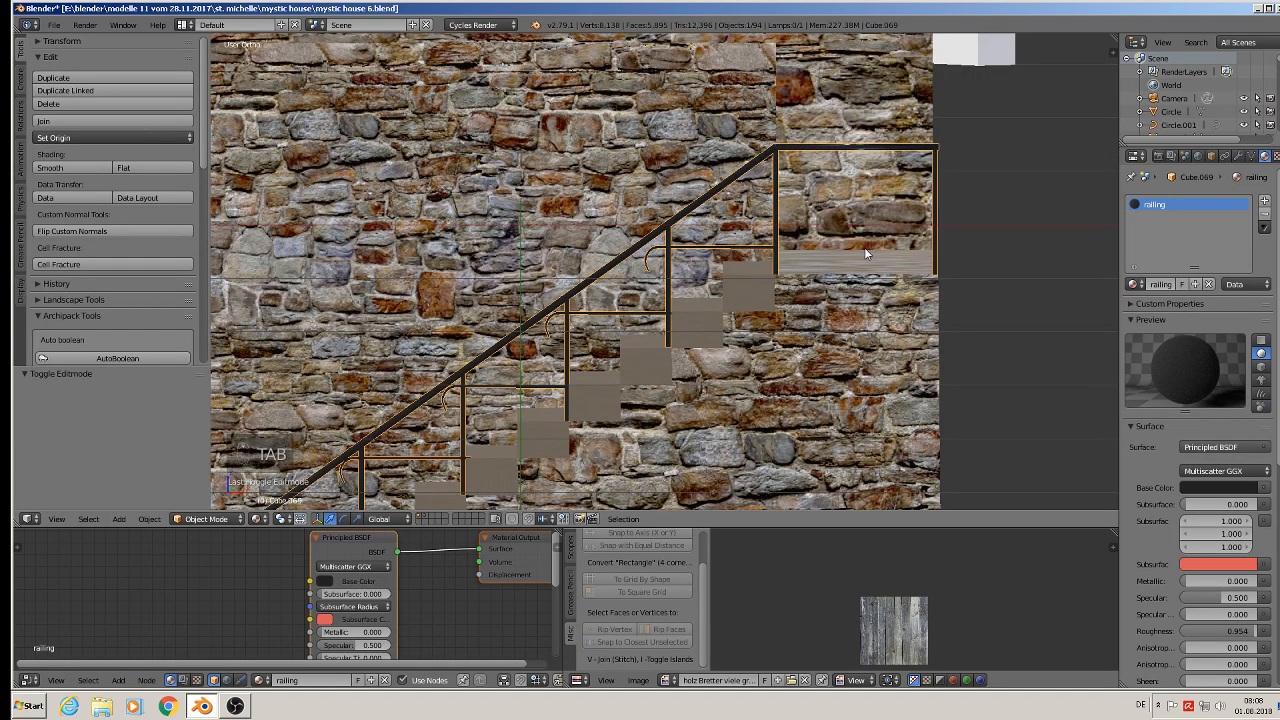
Duplicate the landing handrail and move the copy about 0.038 straight down as a middle rail between the two posts.
key(Tab)
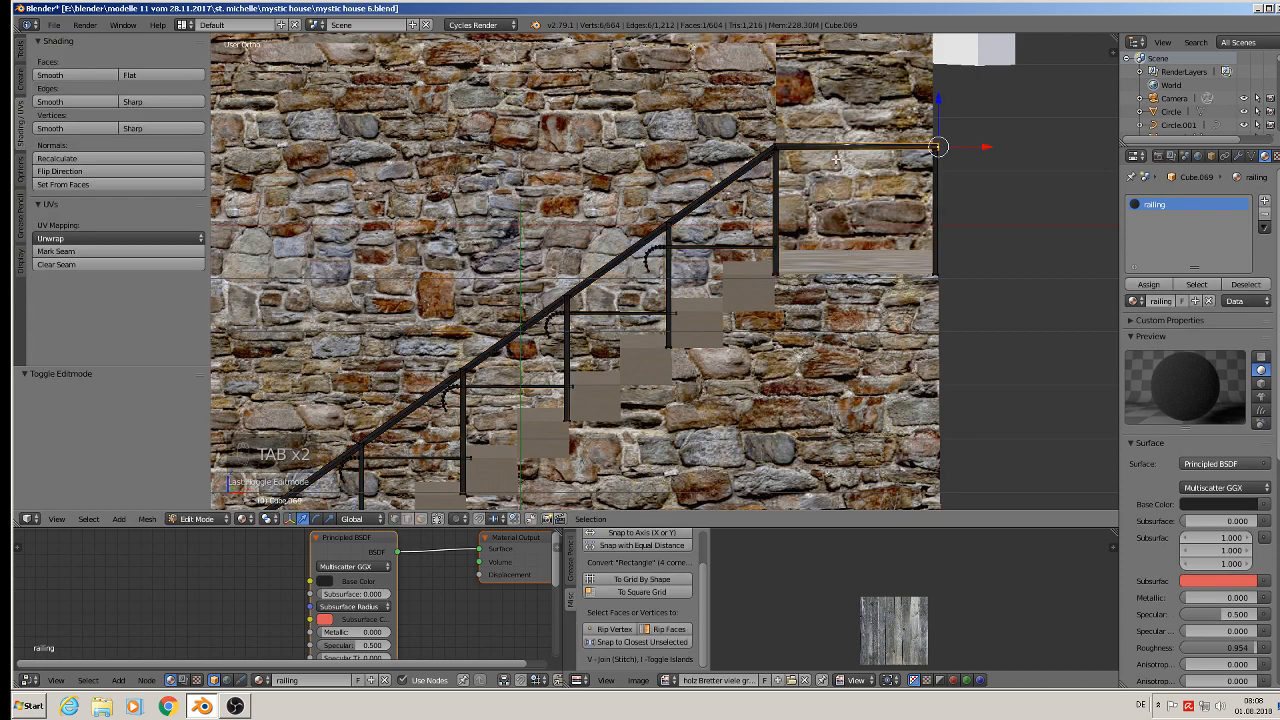
key(l)
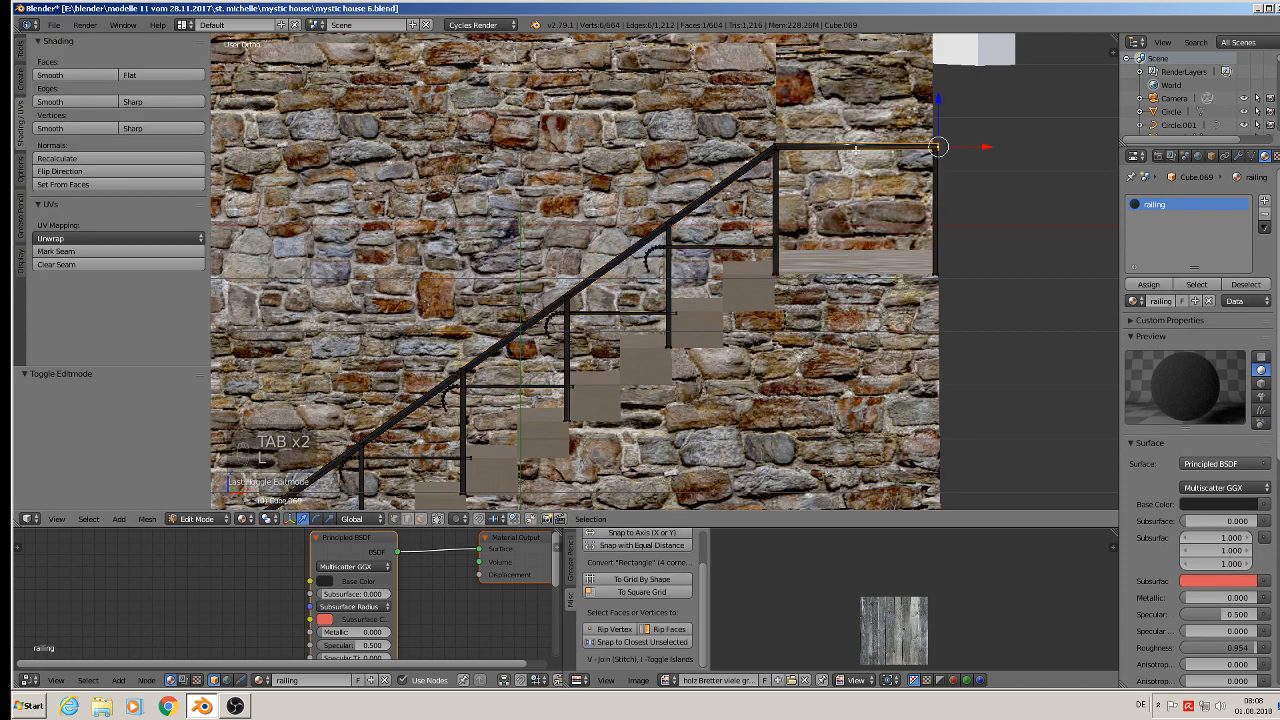
key(l)
key(l)
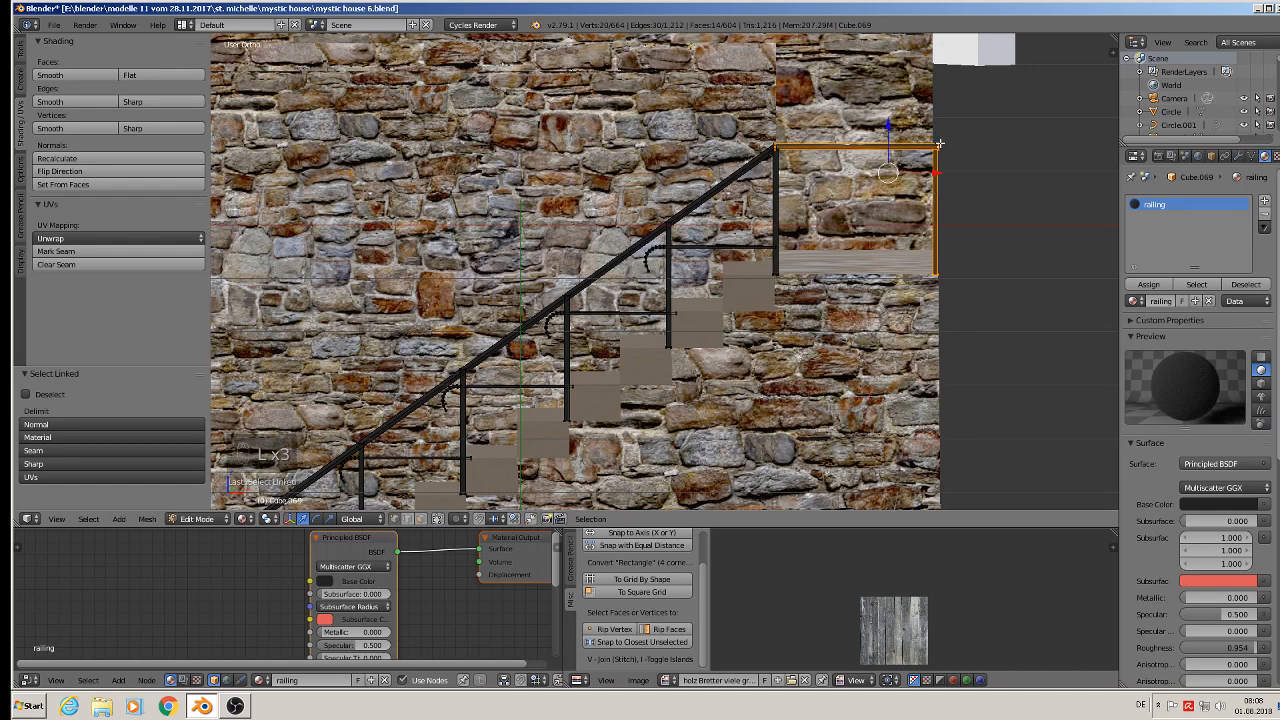
key(a)
key(l)
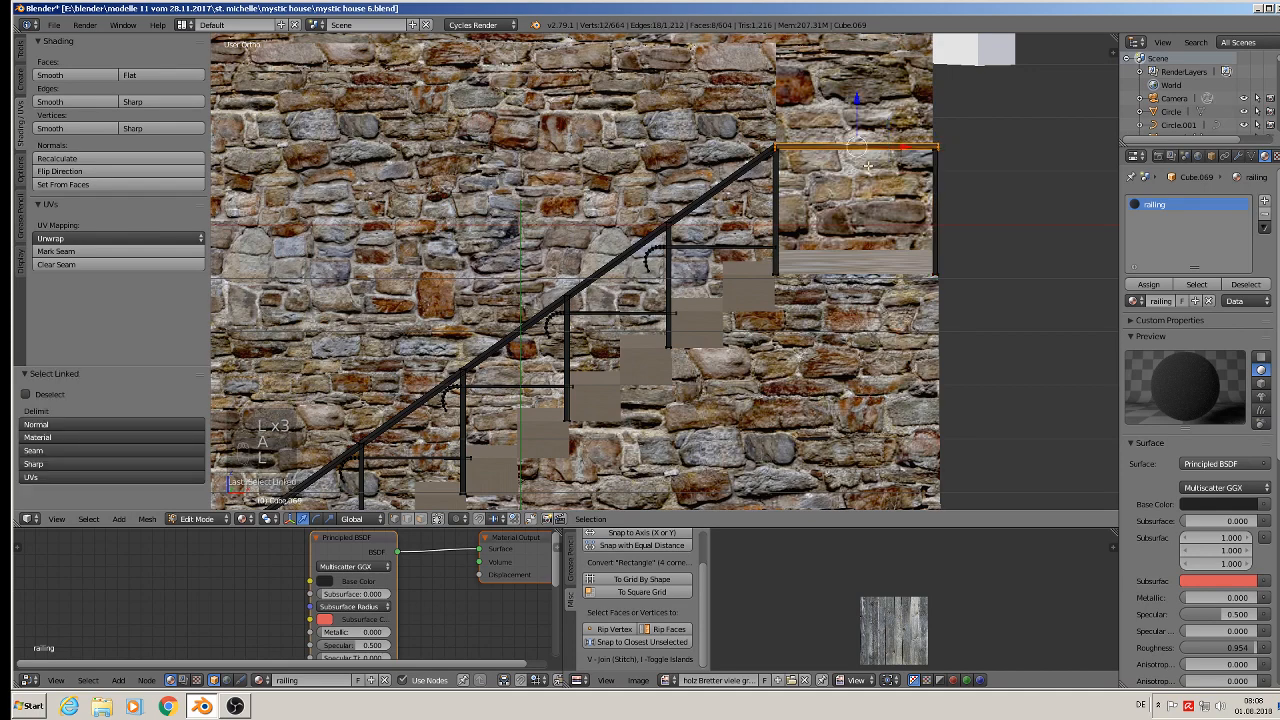
key(shift+d)
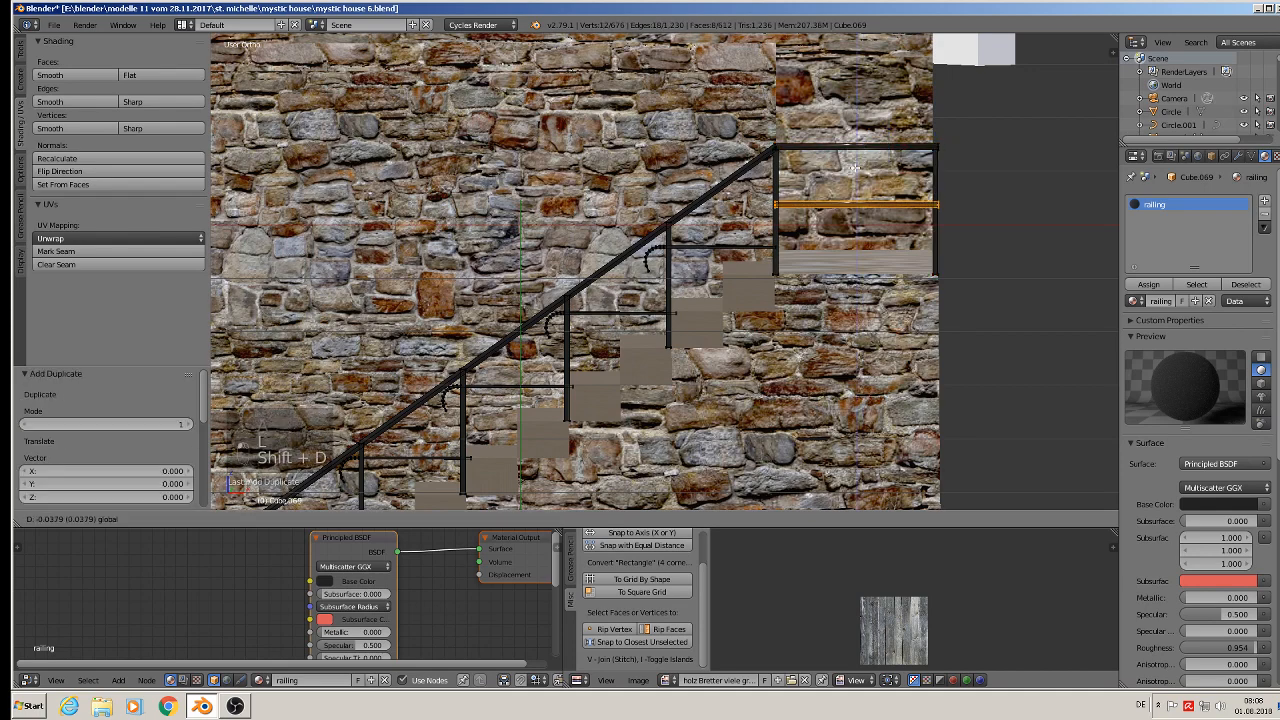
click(853, 165)
key(a)
scroll(783, 240, down, 3)
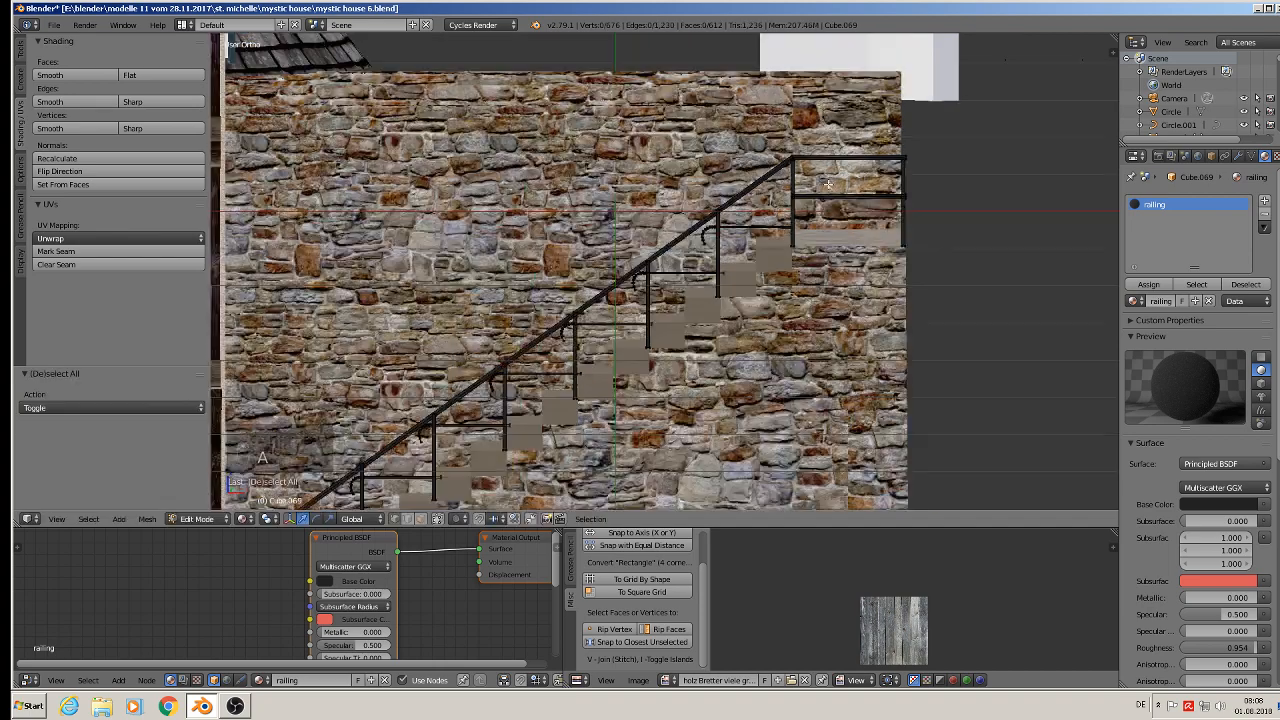
Return to Object Mode, deselect the railing and save the mystic house file.
key(Tab)
middle_drag(783, 240, 783, 274)
scroll(734, 246, down, 4)
key(a)
scroll(783, 274, up, 4)
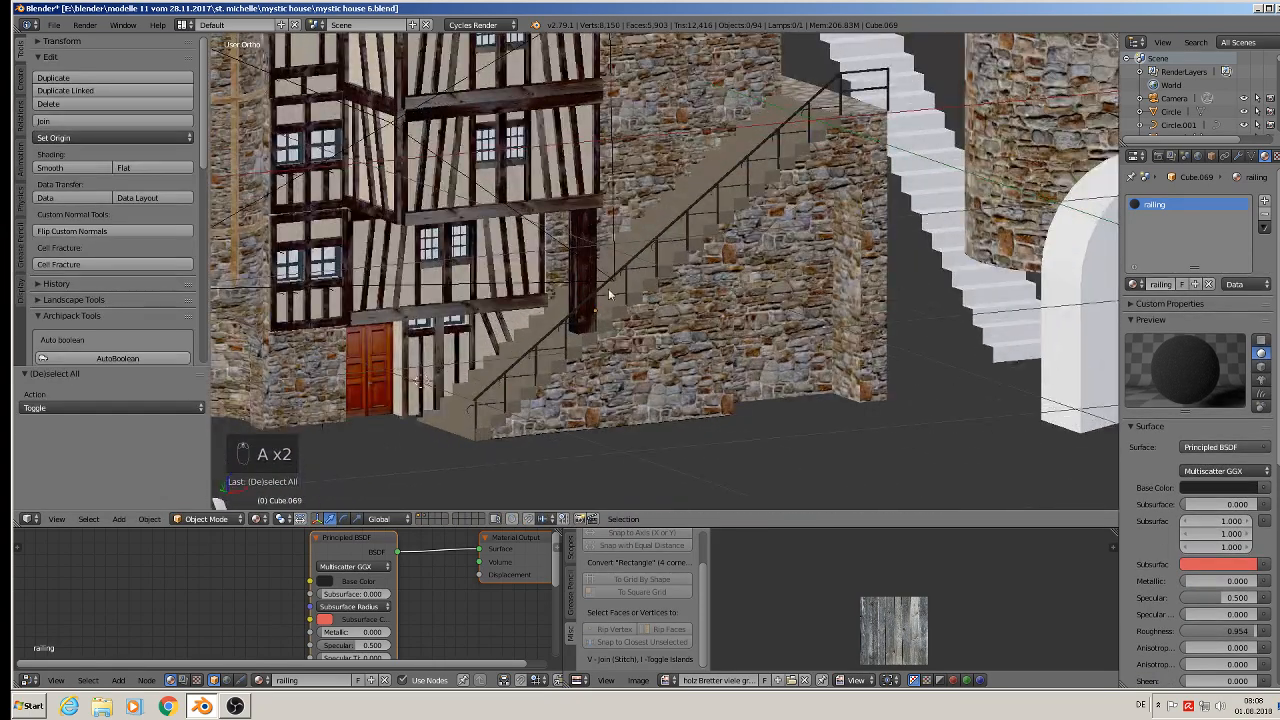
click(53, 24)
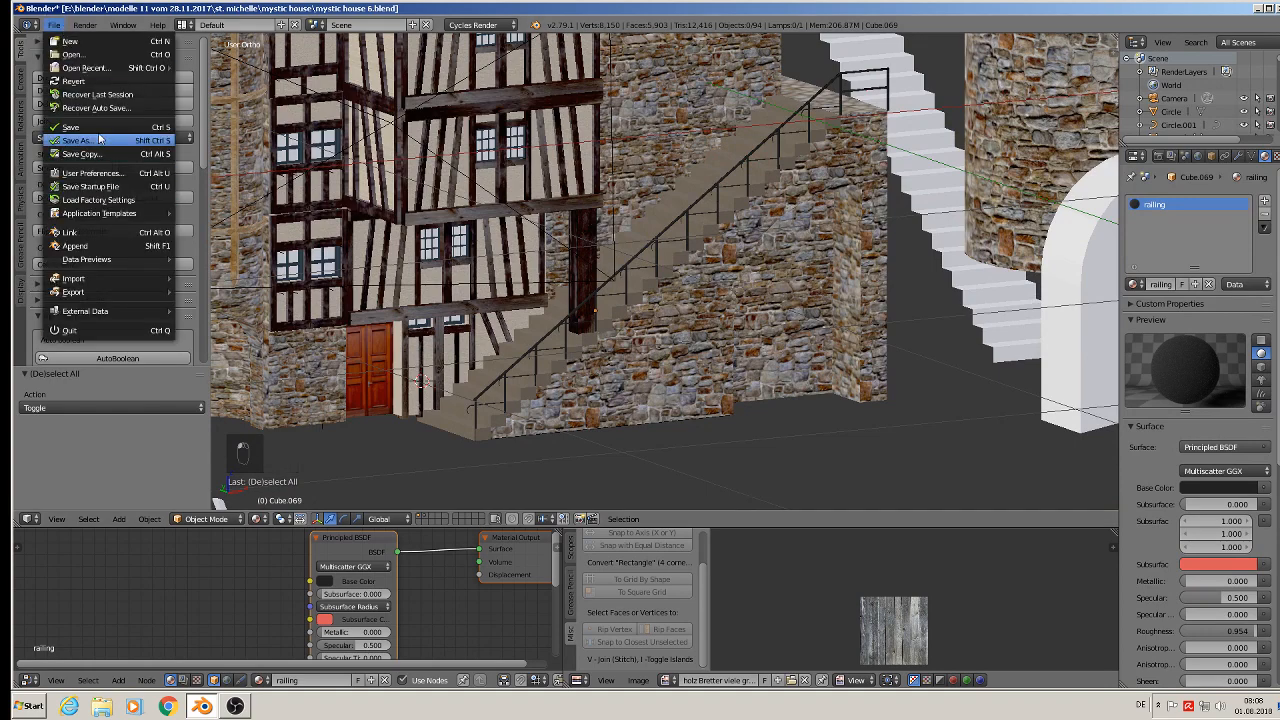
click(138, 136)
Inspect the railing on the staircase and landing with only the house's layer shown.
scroll(878, 344, down, 3)
scroll(878, 344, up, 1)
middle_drag(878, 344, 797, 363)
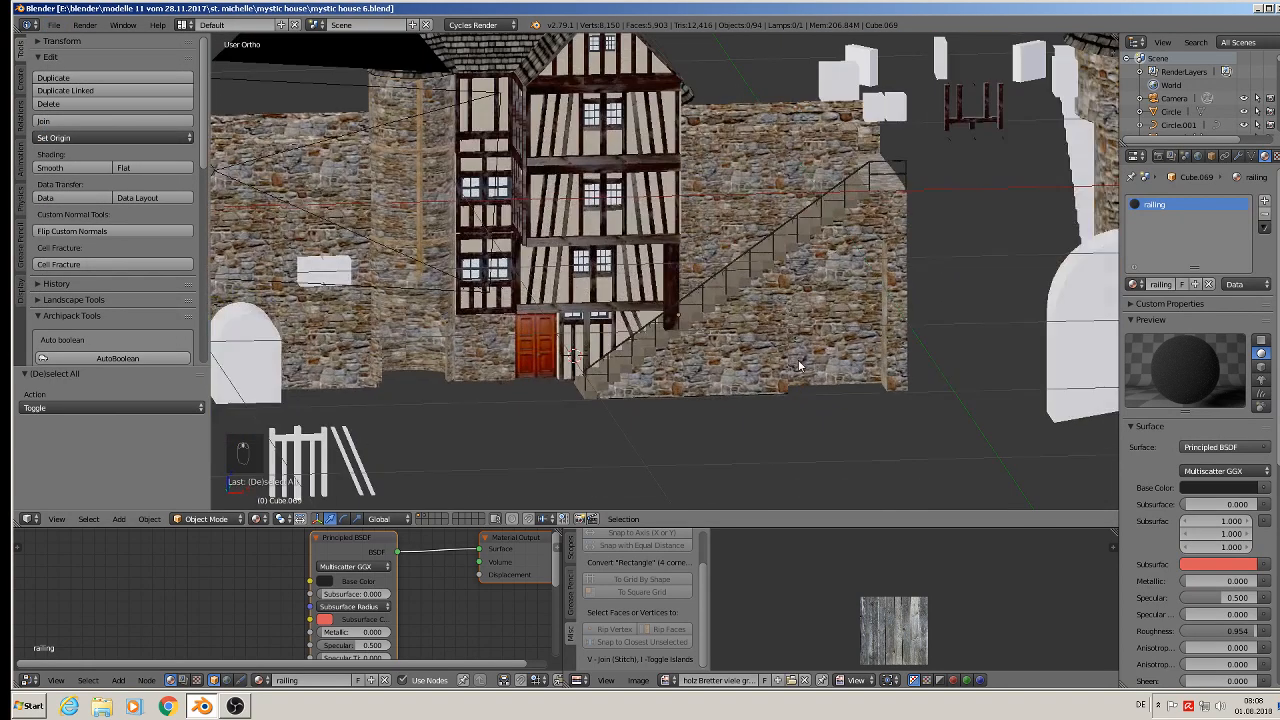
scroll(790, 362, up, 1)
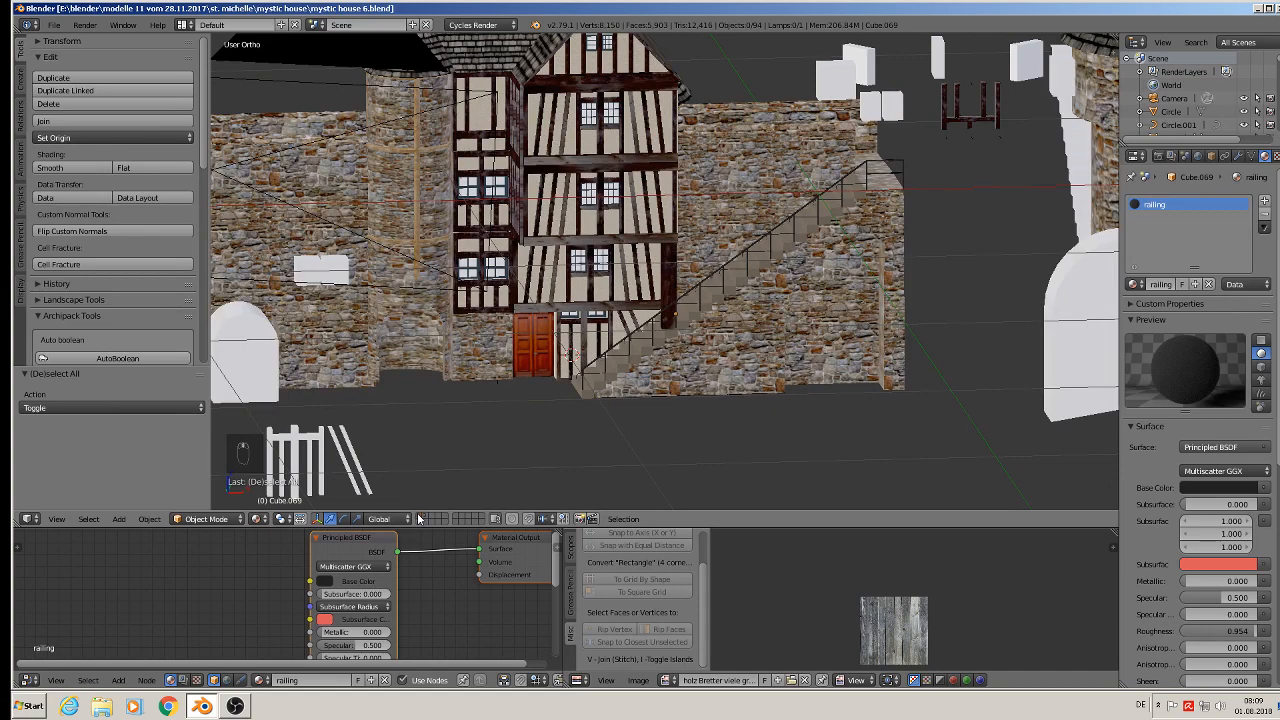
scroll(804, 337, up, 2)
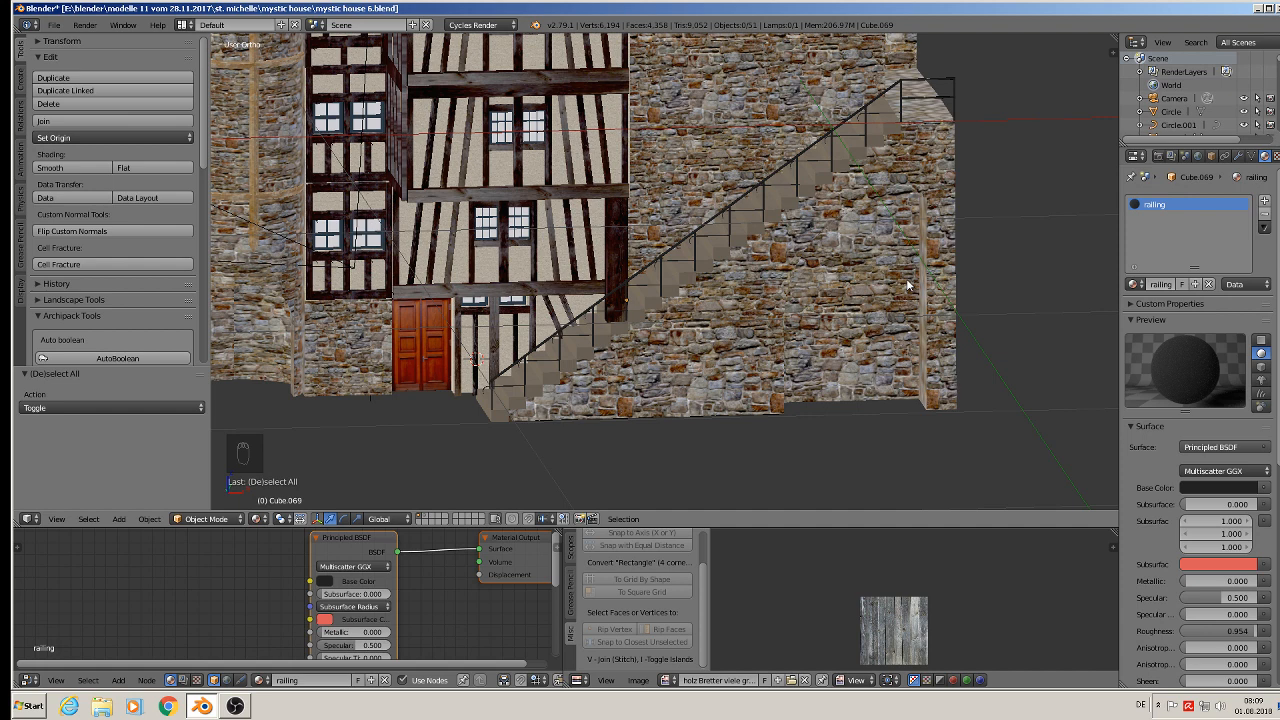
Enter Edit Mode on the stone wall under the stairs and select the back face of its arched recess.
scroll(912, 283, up, 2)
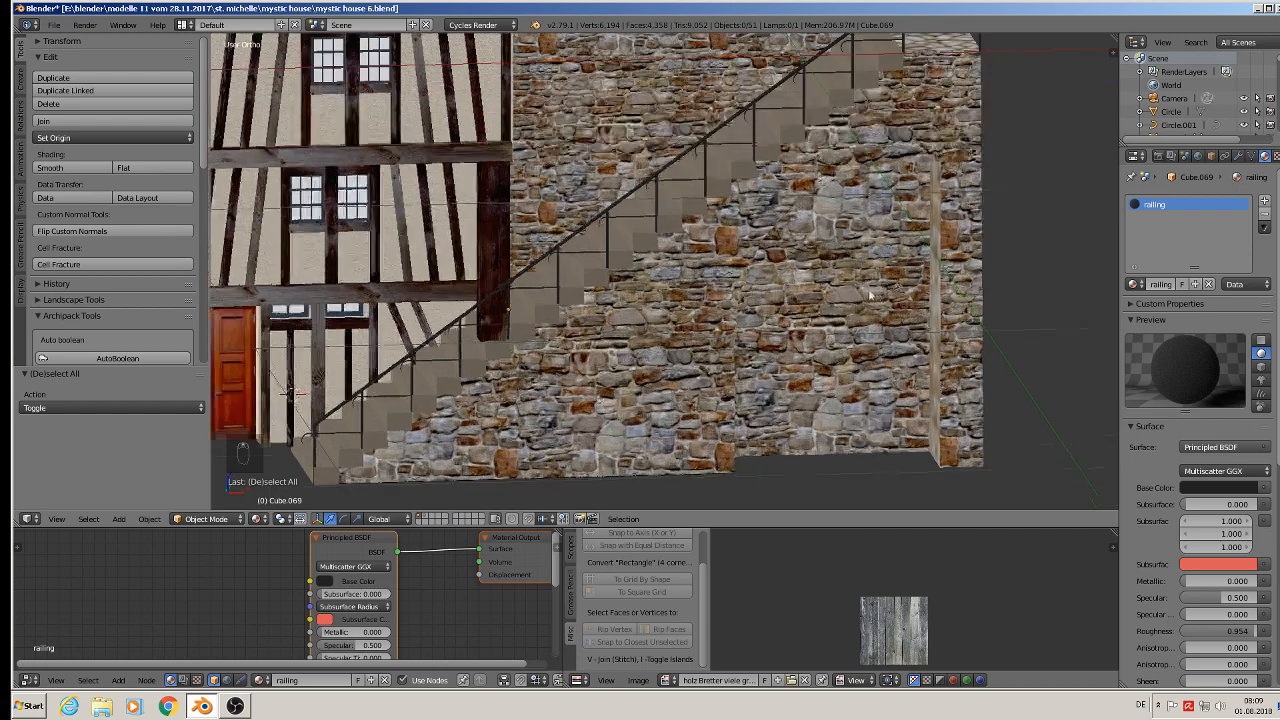
right_click(845, 295)
key(Tab)
scroll(830, 270, up, 4)
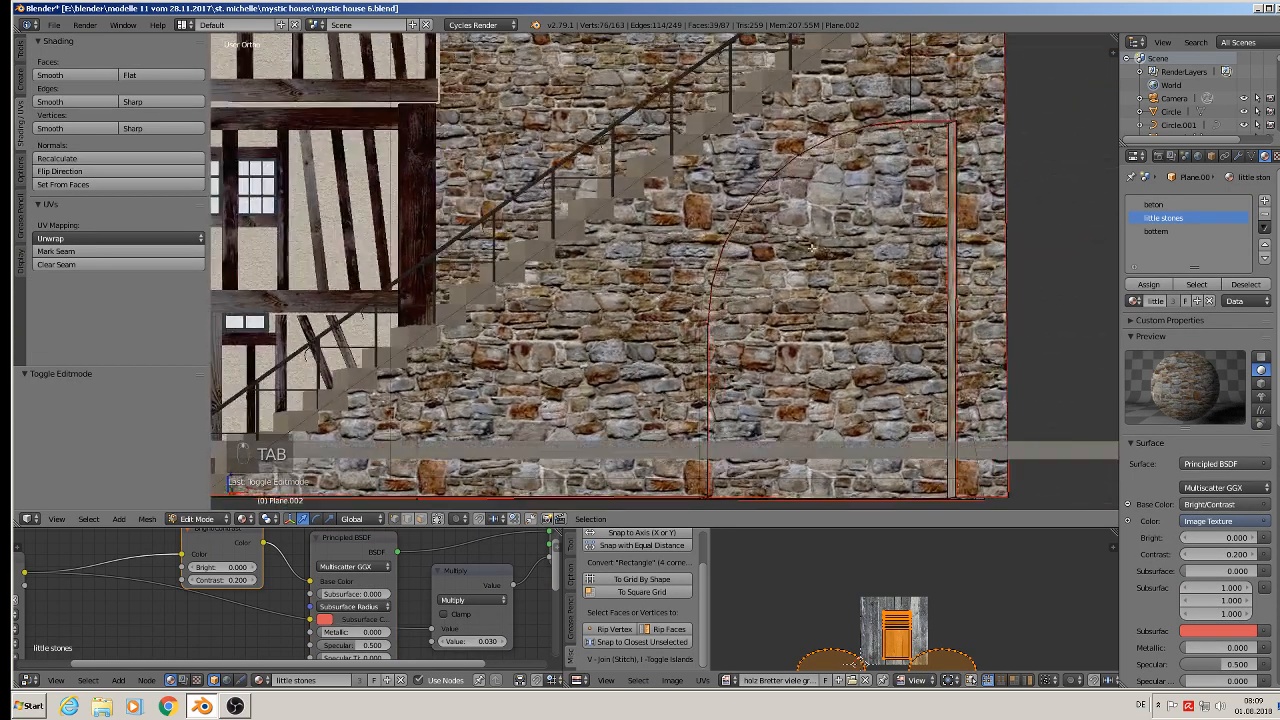
middle_drag(812, 248, 826, 279)
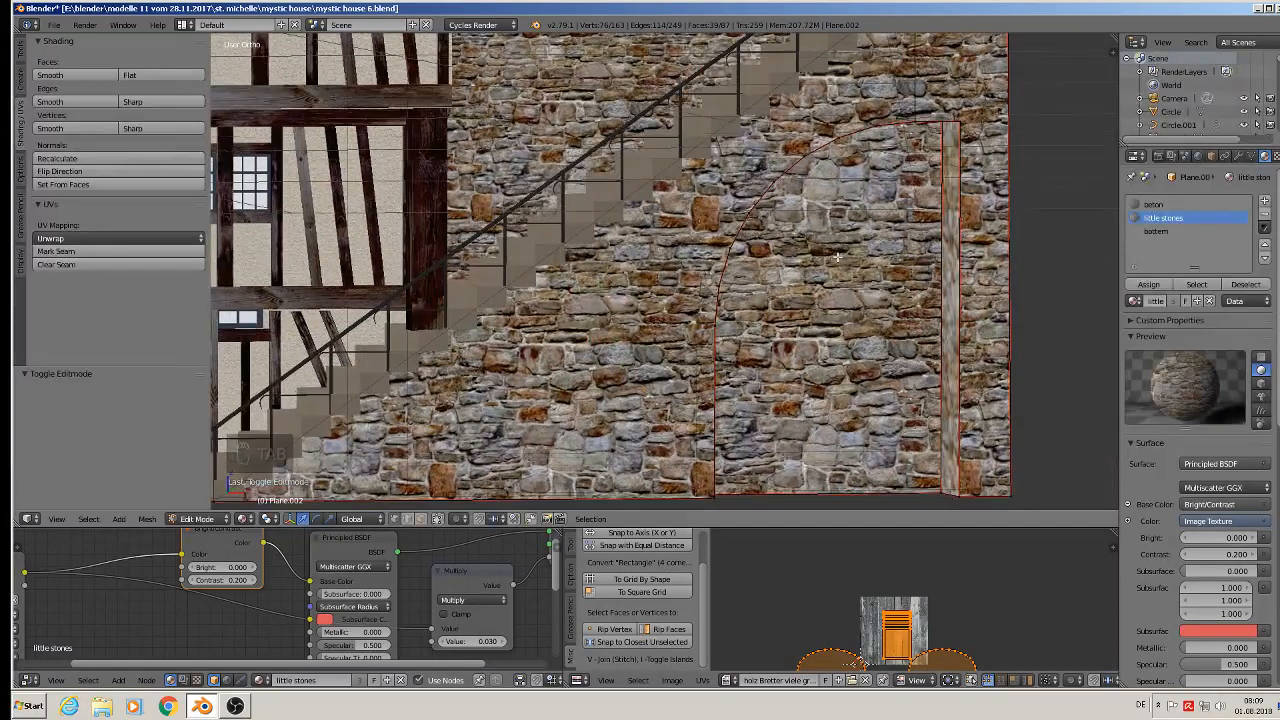
click(421, 519)
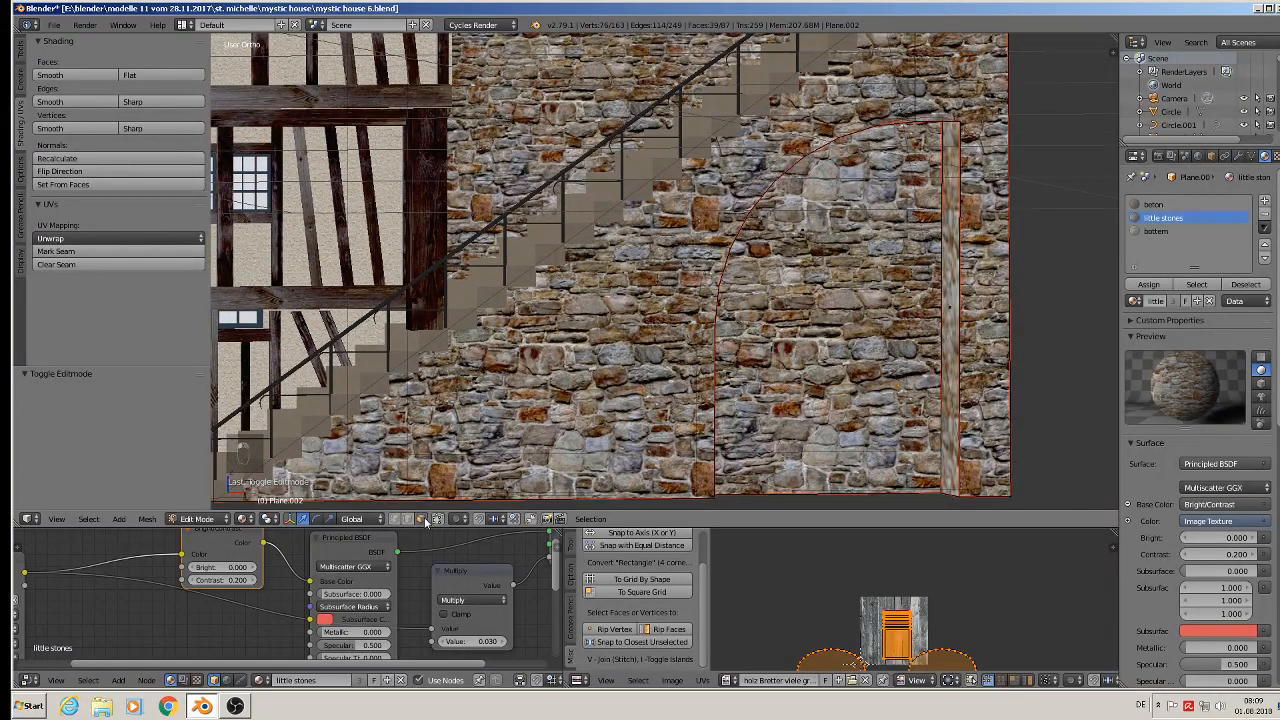
right_click(813, 226)
middle_drag(813, 226, 832, 289)
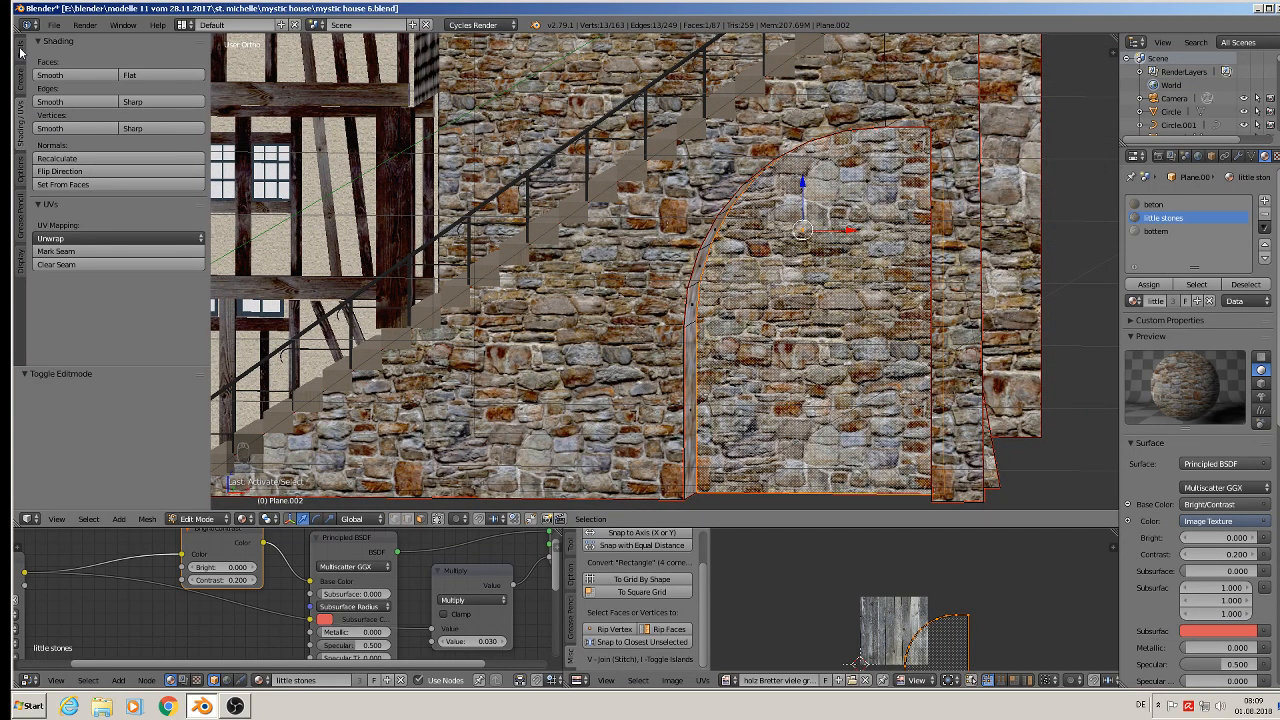
middle_drag(1016, 333, 983, 333)
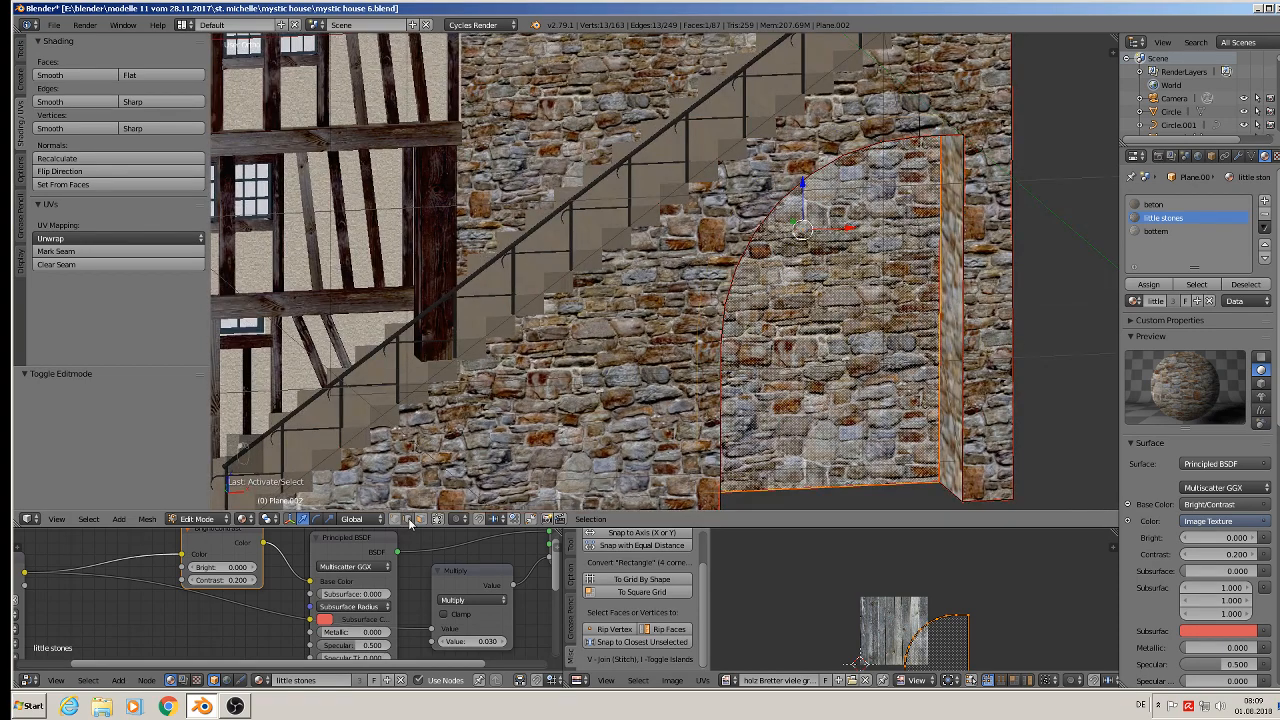
Subdivide the recess's straight vertical front edge with one cut and raise the new vertex by 0.002 along Z.
right_click(968, 302)
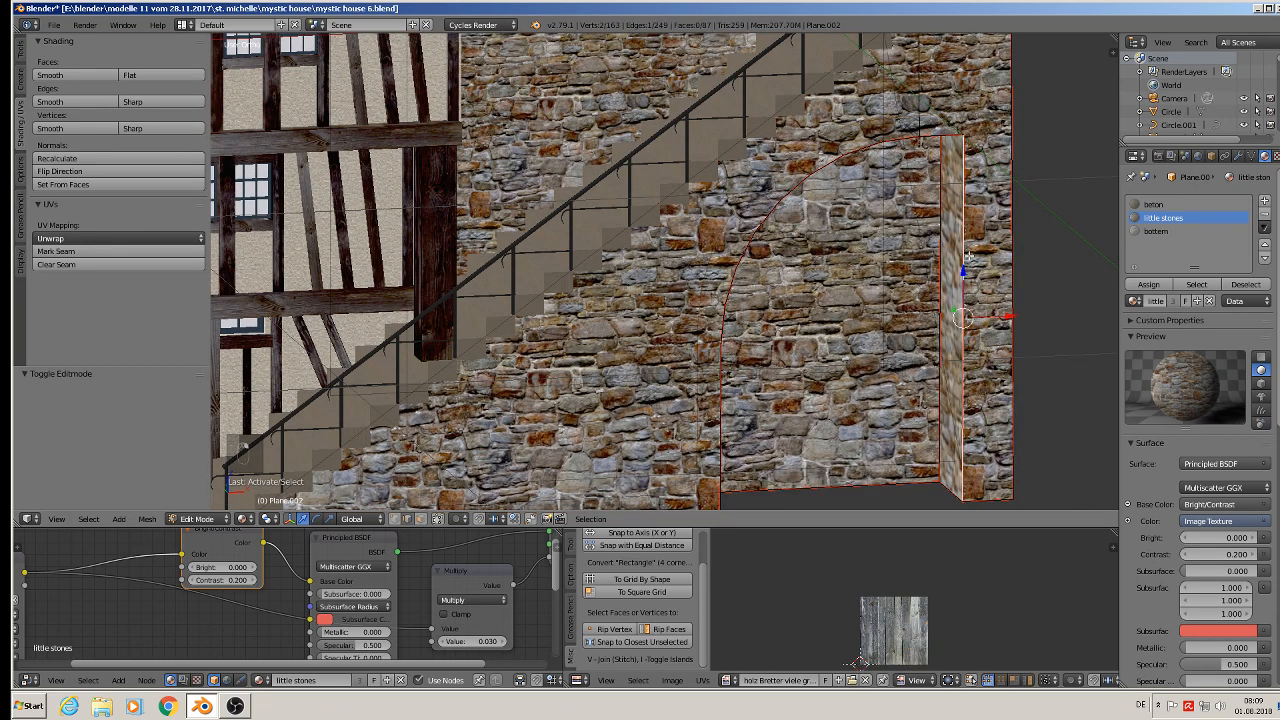
click(21, 56)
click(54, 304)
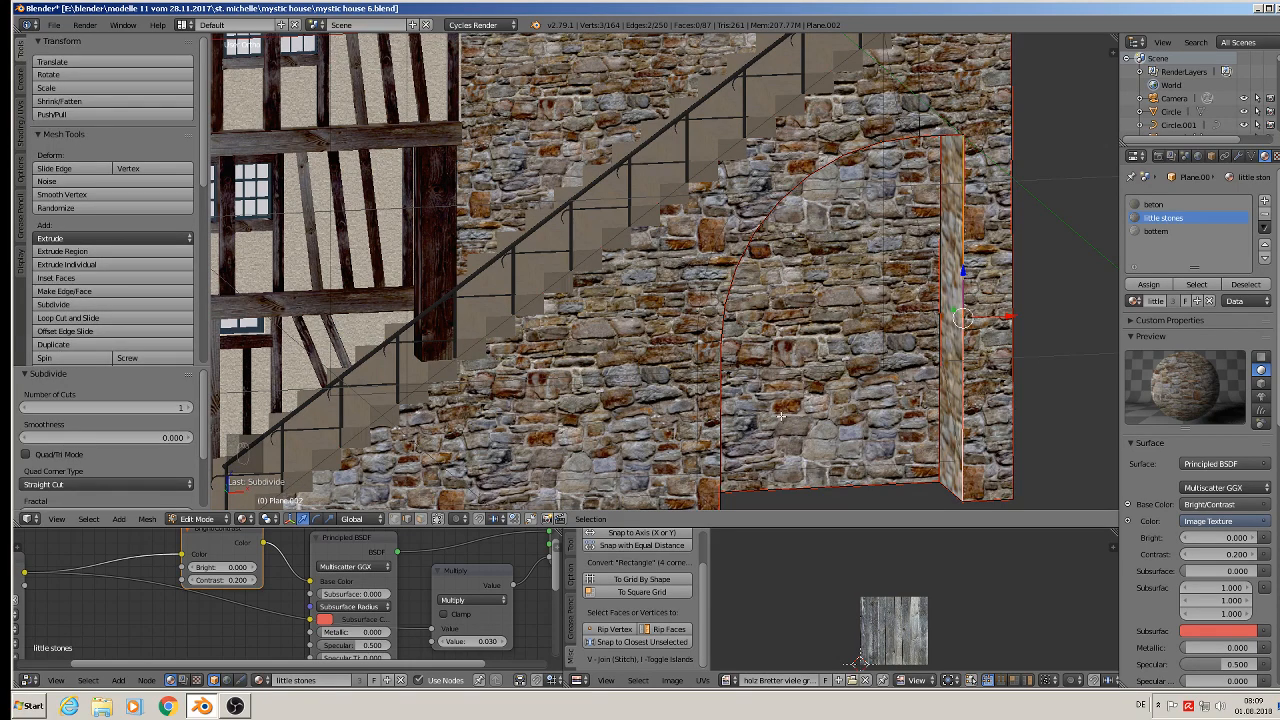
click(395, 520)
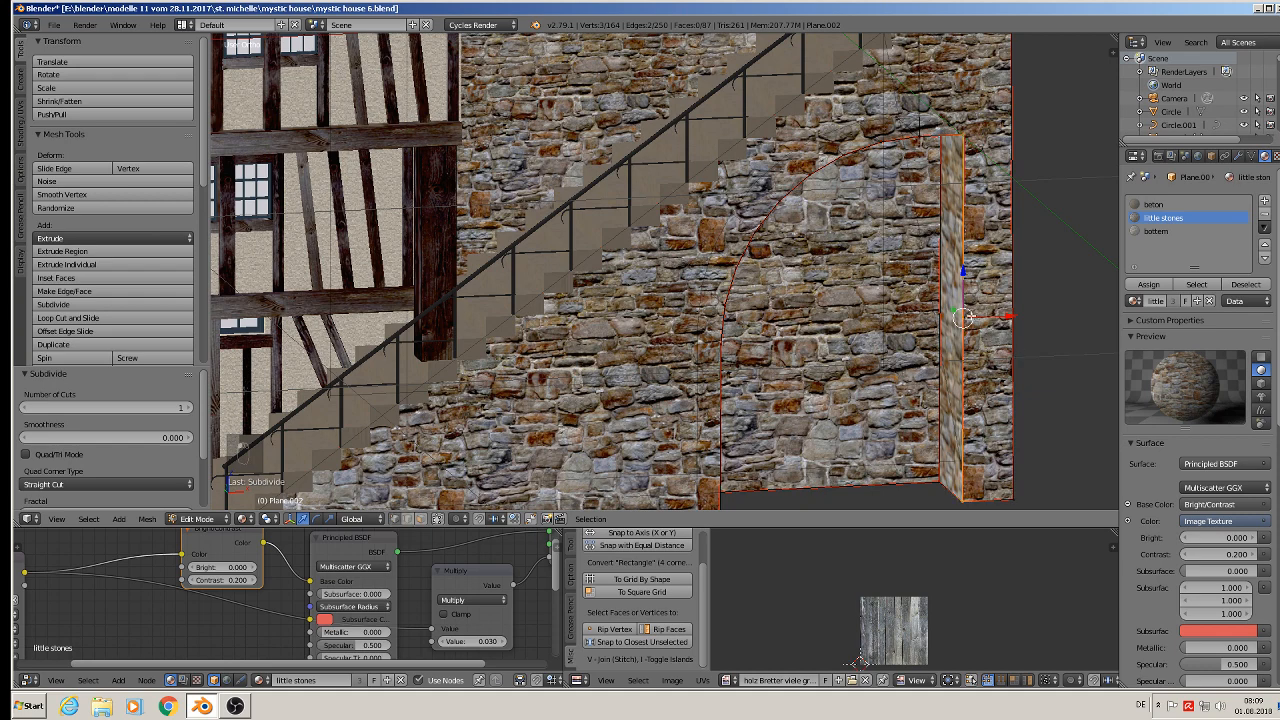
right_click(969, 306)
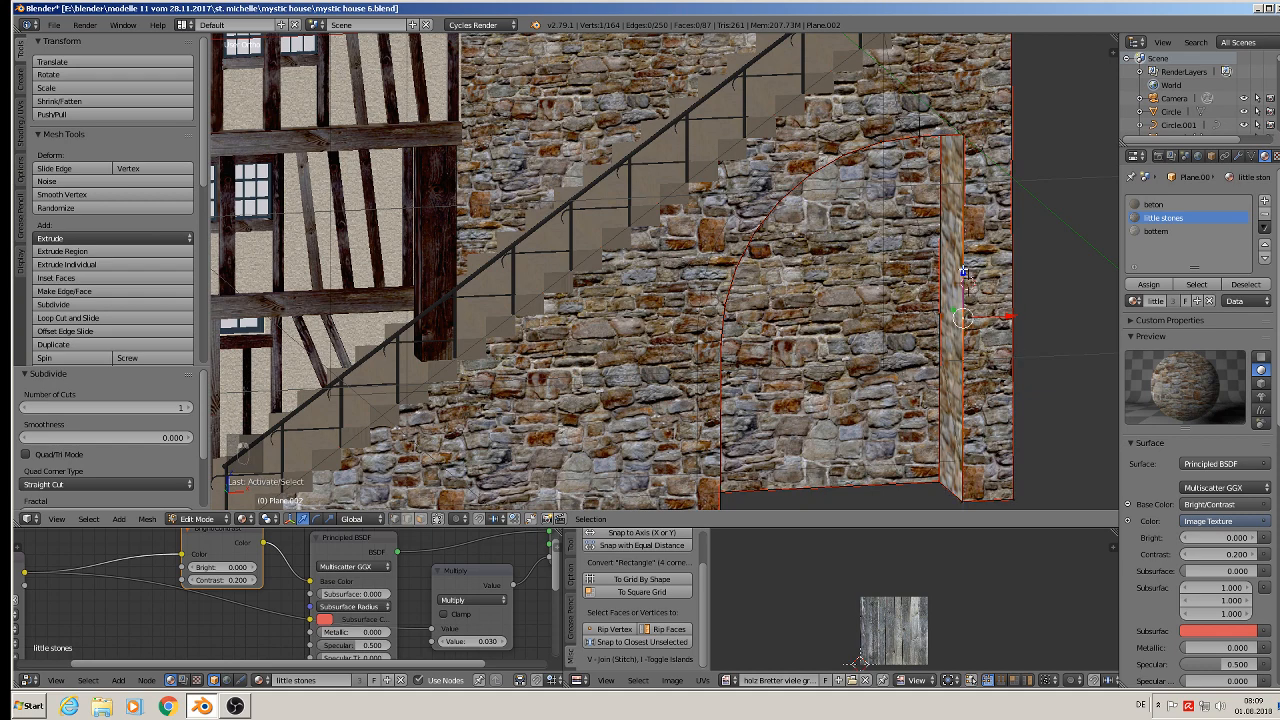
drag(963, 271, 974, 268)
Select the front vertices around the arch's curve plus the new vertex on the straight edge, and fill them with one face.
middle_drag(984, 318, 959, 316)
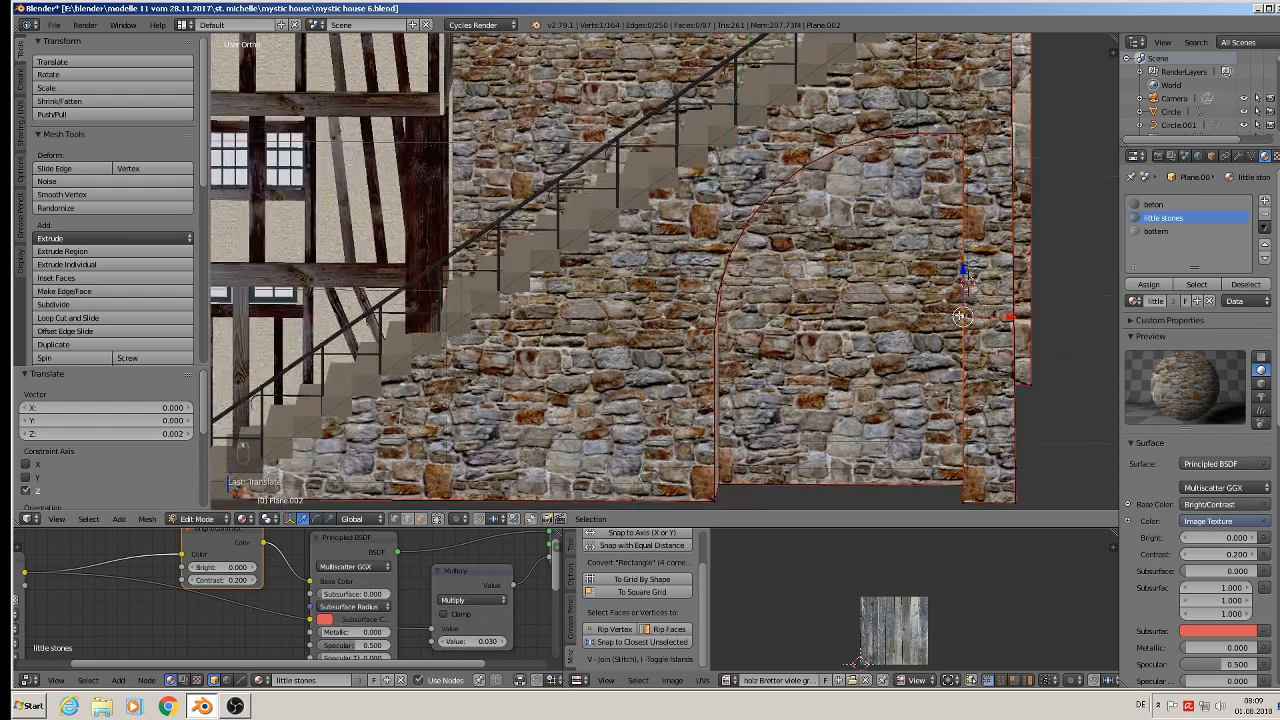
shift+right_click(708, 329)
middle_drag(729, 334, 742, 296)
shift+right_click(729, 283)
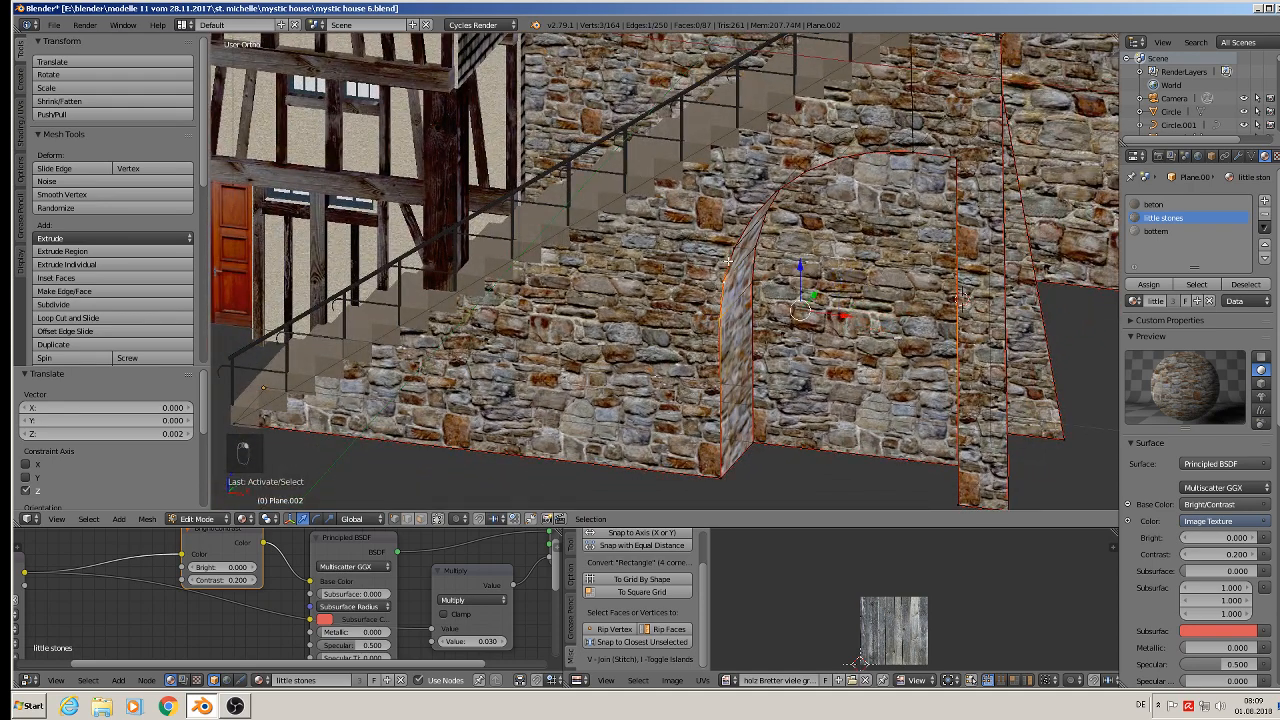
shift+right_click(737, 250)
shift+right_click(753, 210)
shift+right_click(769, 187)
shift+right_click(837, 152)
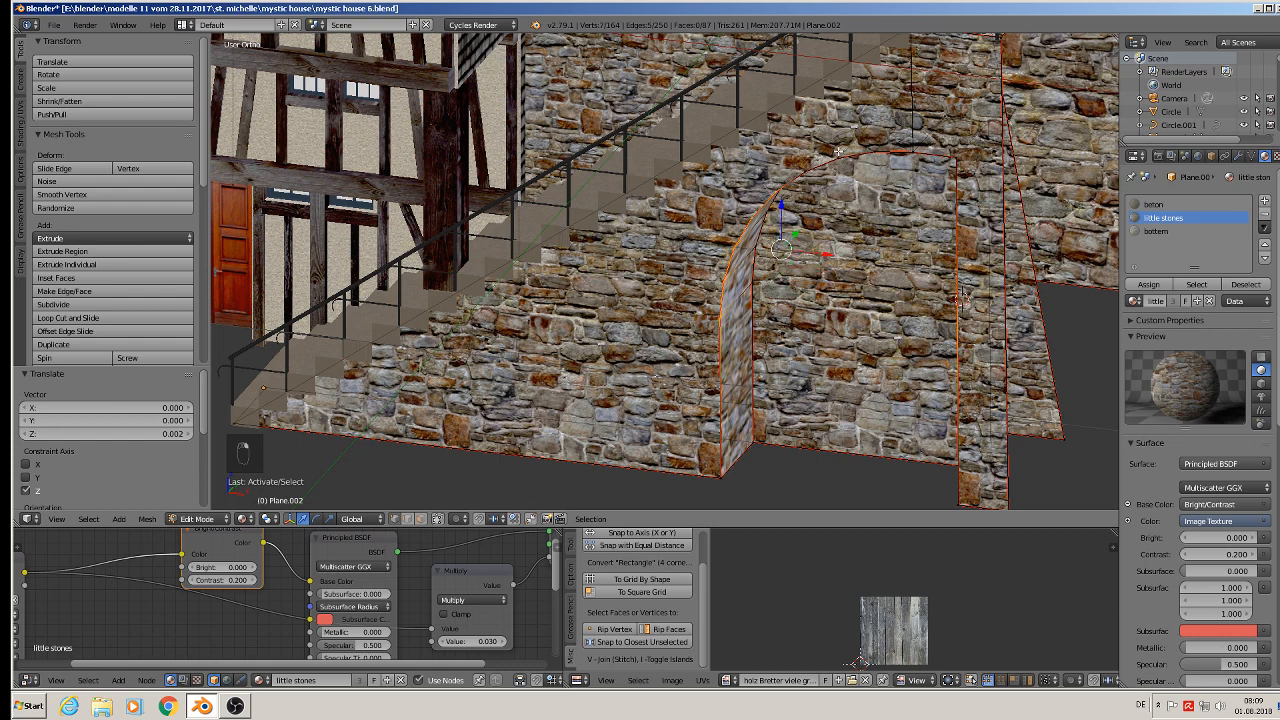
shift+right_click(809, 157)
shift+right_click(806, 172)
shift+right_click(842, 160)
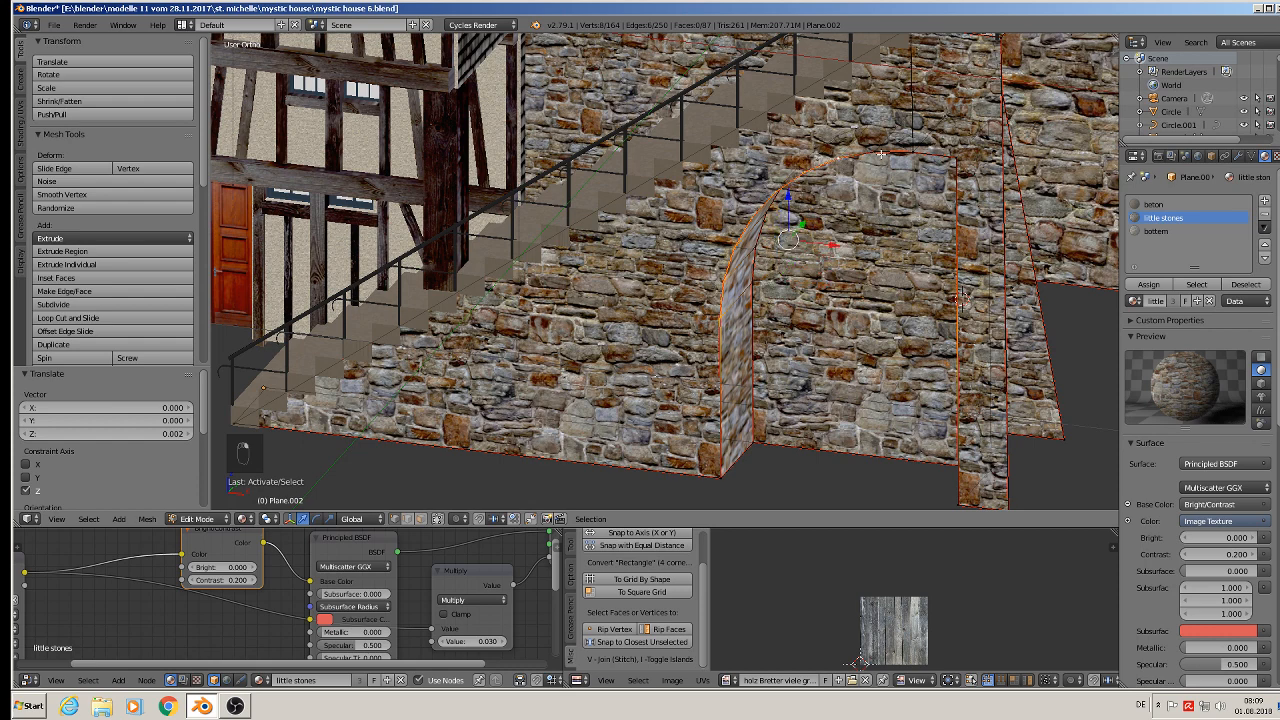
shift+right_click(883, 154)
shift+right_click(919, 153)
shift+right_click(955, 158)
middle_drag(988, 274, 1050, 253)
key(f)
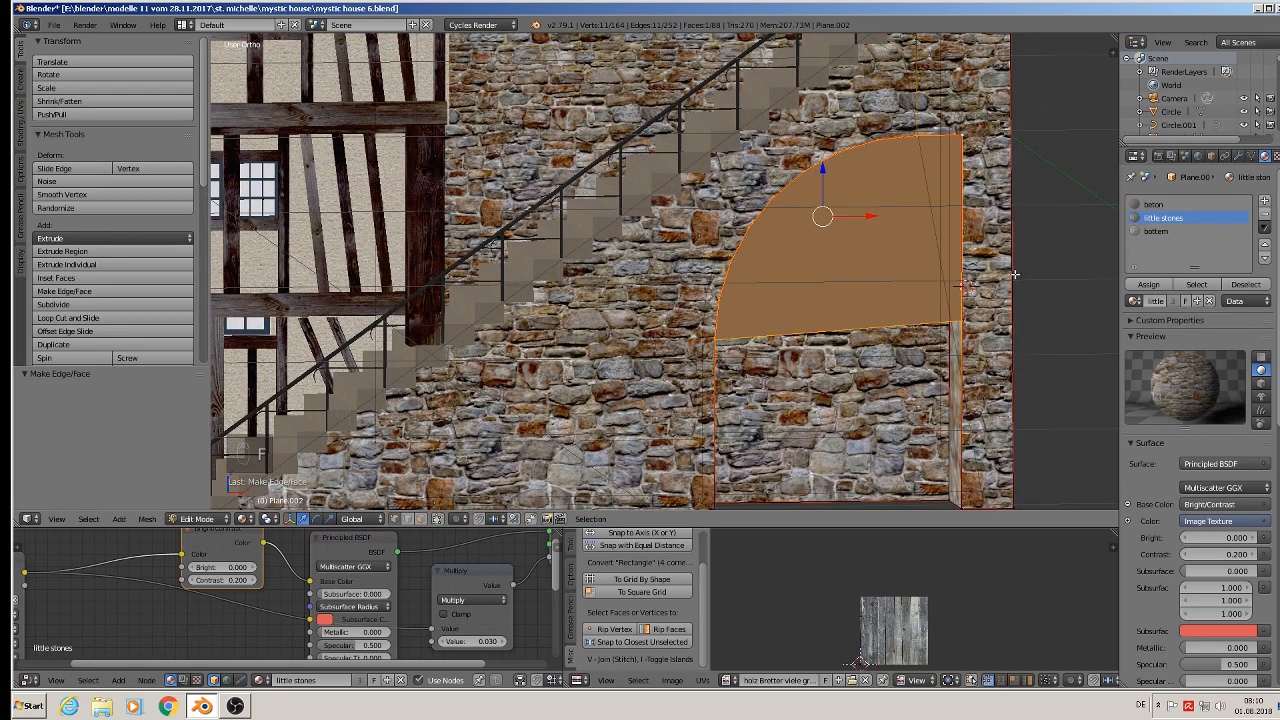
Lower the filled face's bottom corner on the straight edge by 0.018 along Z to level its bottom edge.
middle_drag(974, 262, 951, 293)
right_click(964, 320)
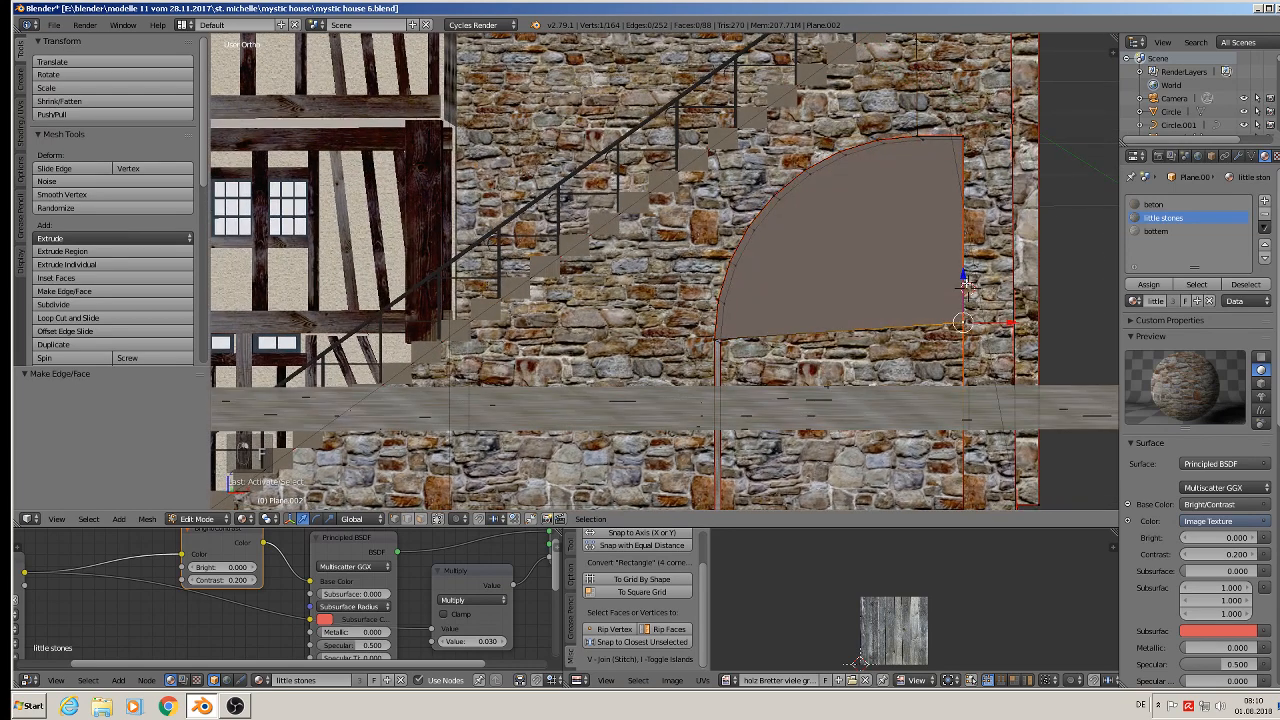
drag(965, 285, 970, 293)
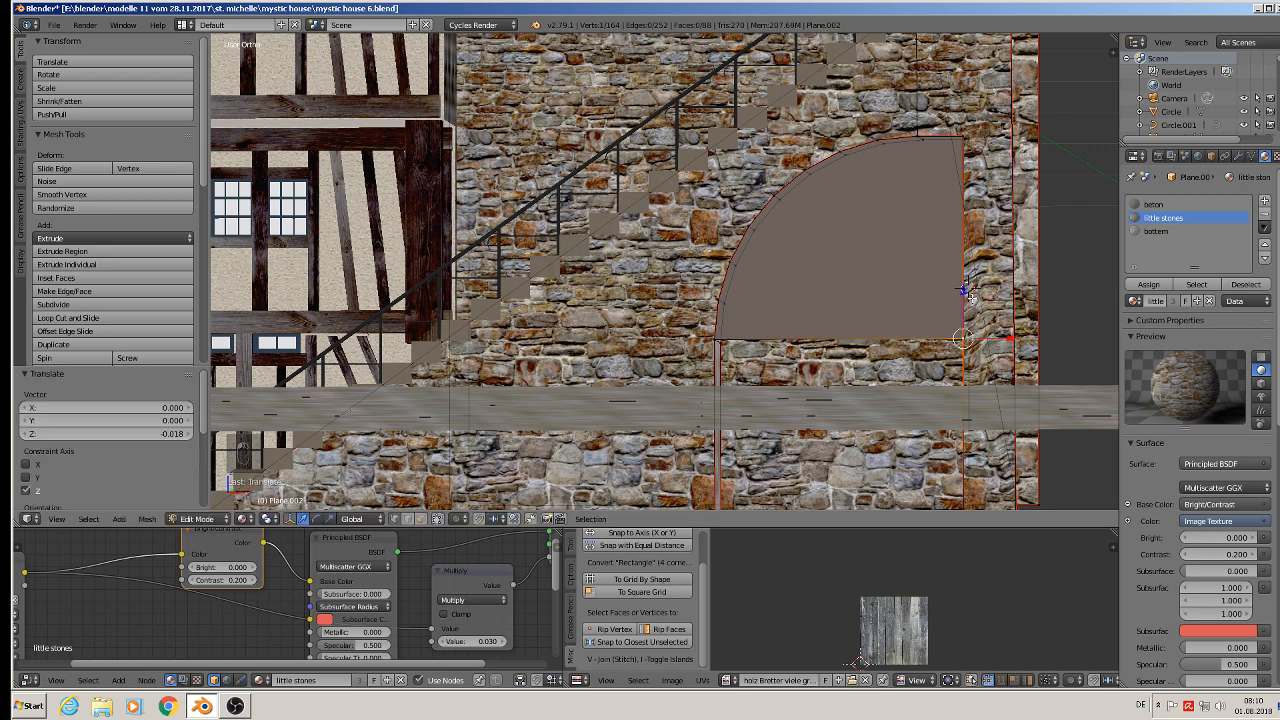
middle_drag(970, 293, 1000, 288)
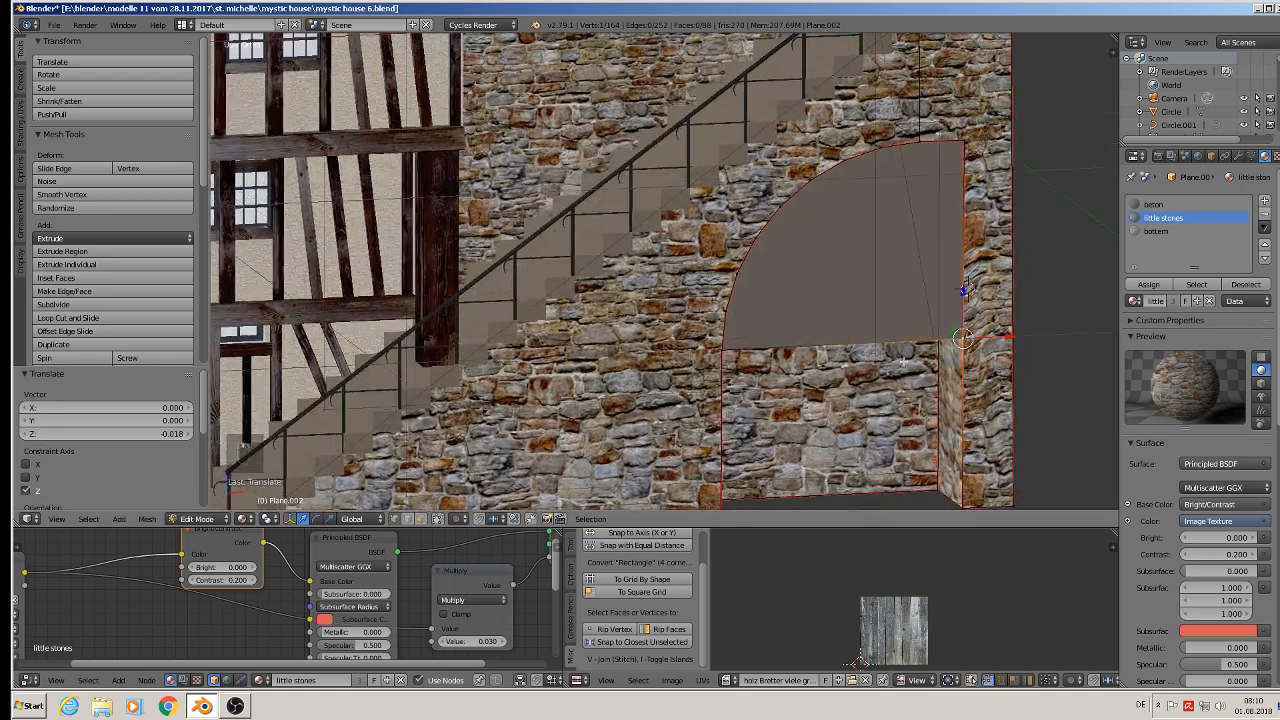
Select the filled arch face, extrude it in place and scale the inner face to 0.904 to form a frame.
click(421, 519)
right_click(833, 227)
middle_drag(833, 227, 895, 321)
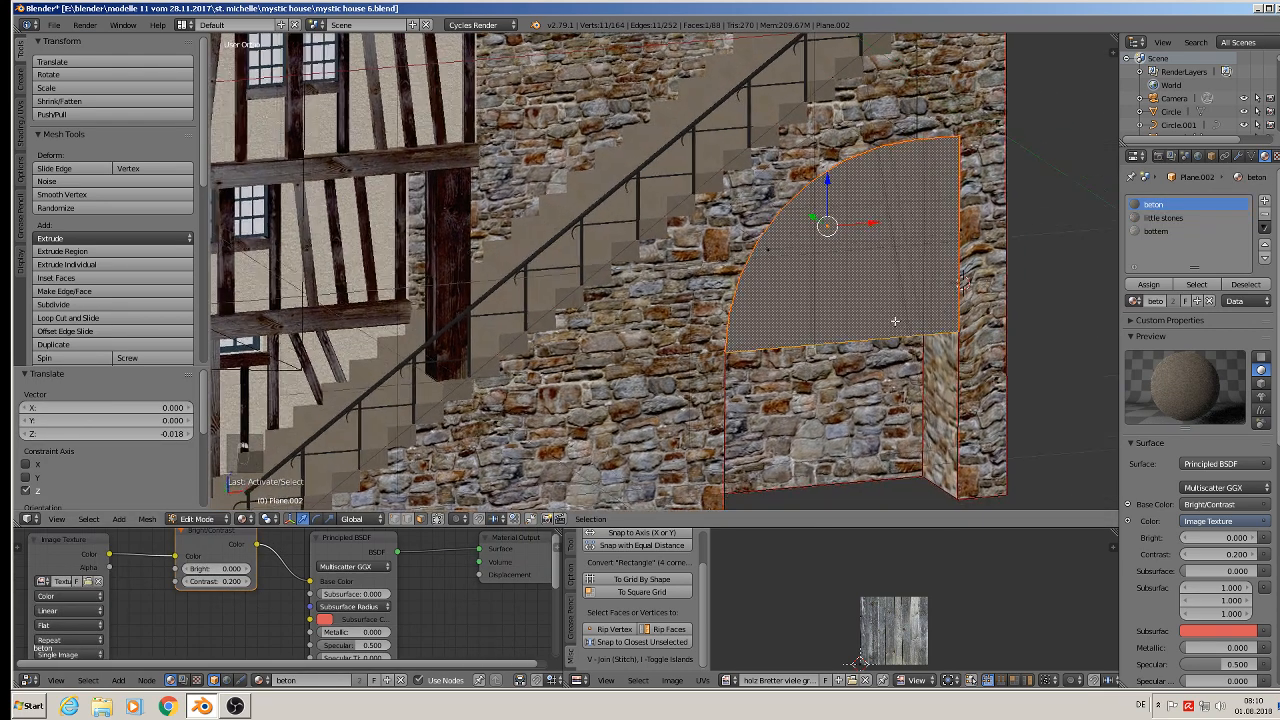
key(e)
key(s)
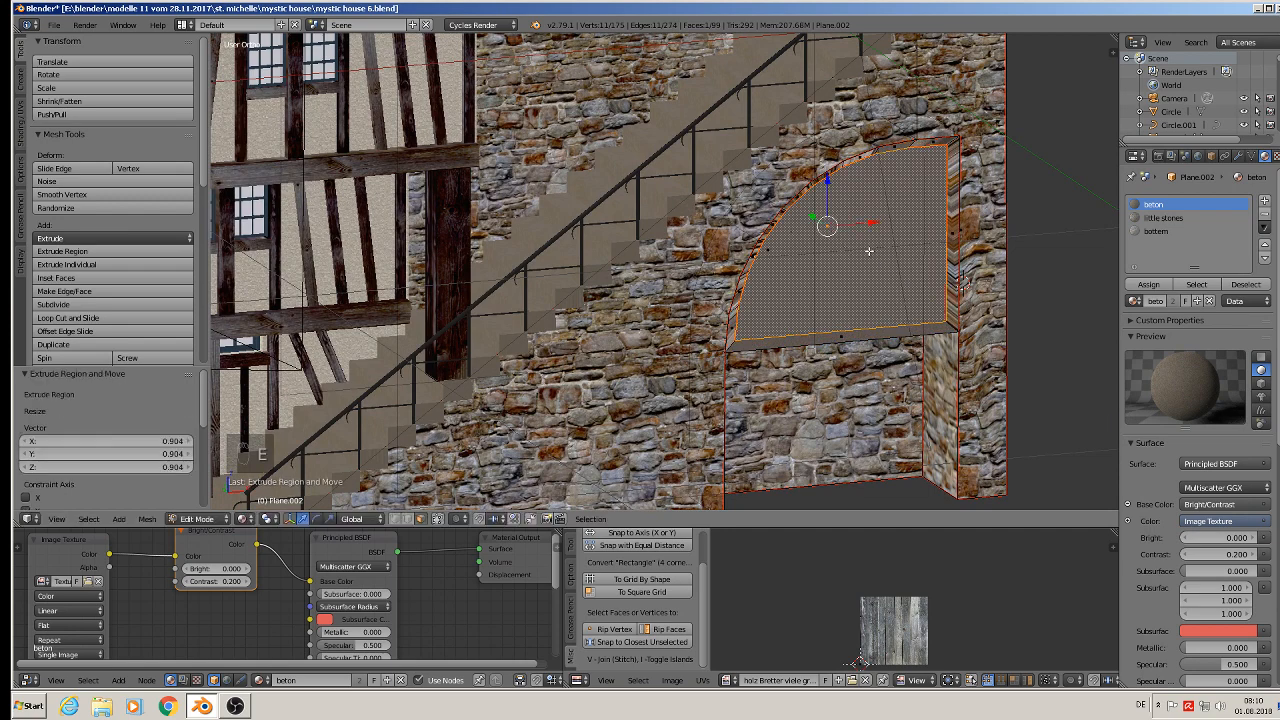
Shift the inner arch face slightly along X and 0.003 down along Z to even out the frame.
middle_drag(887, 247, 854, 230)
key(g)
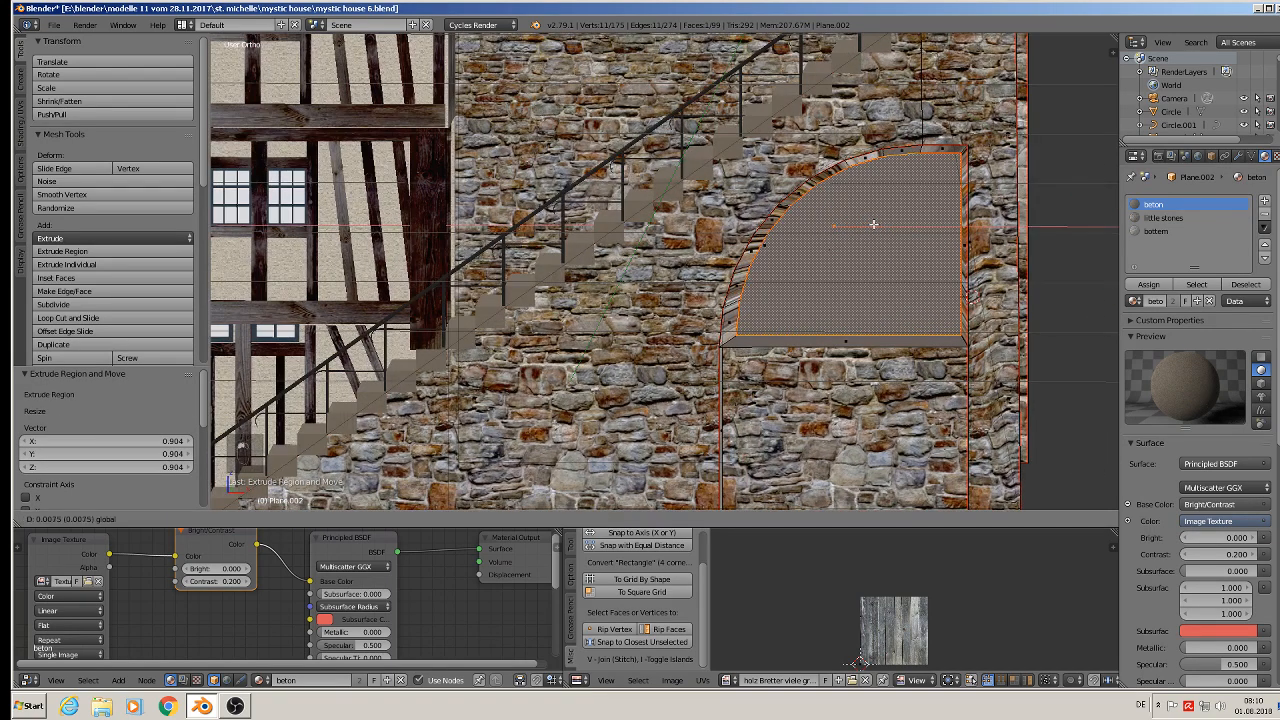
click(863, 223)
drag(833, 183, 833, 187)
middle_drag(874, 262, 879, 300)
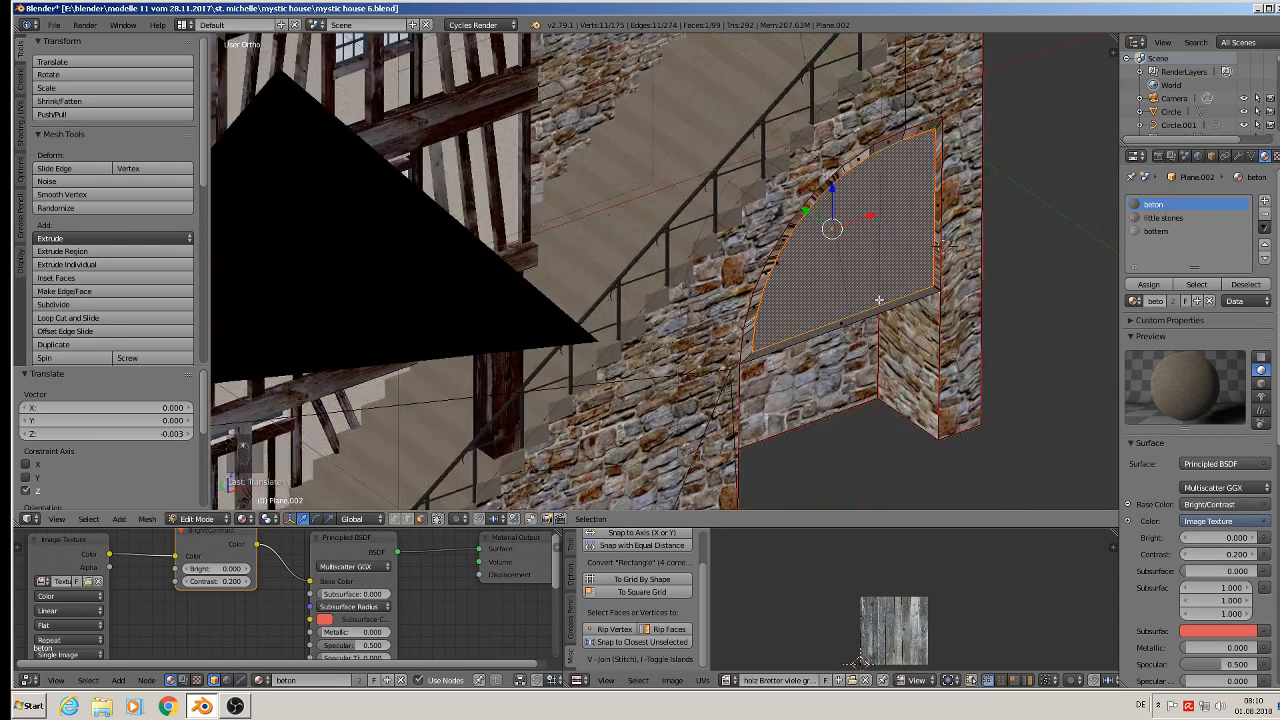
Extrude the inner arch face and push it 0.015 along Y into the recess, then deselect everything.
key(e)
click(878, 300)
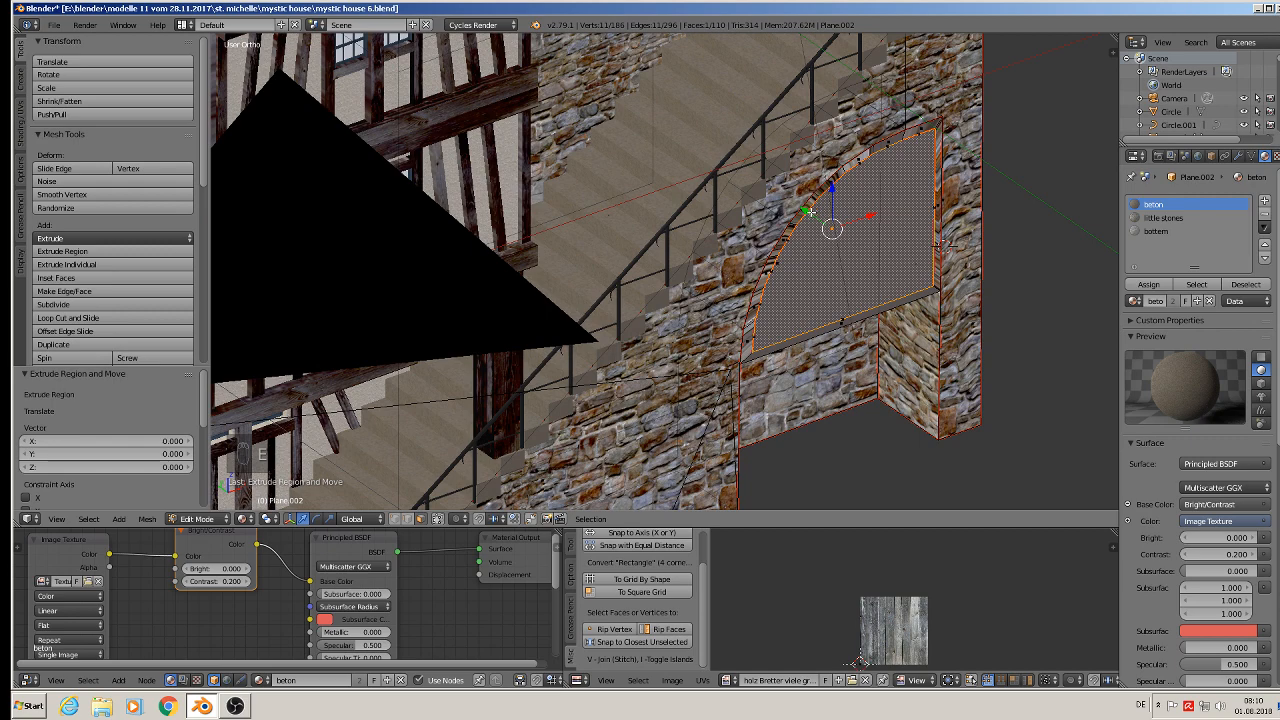
drag(811, 212, 800, 206)
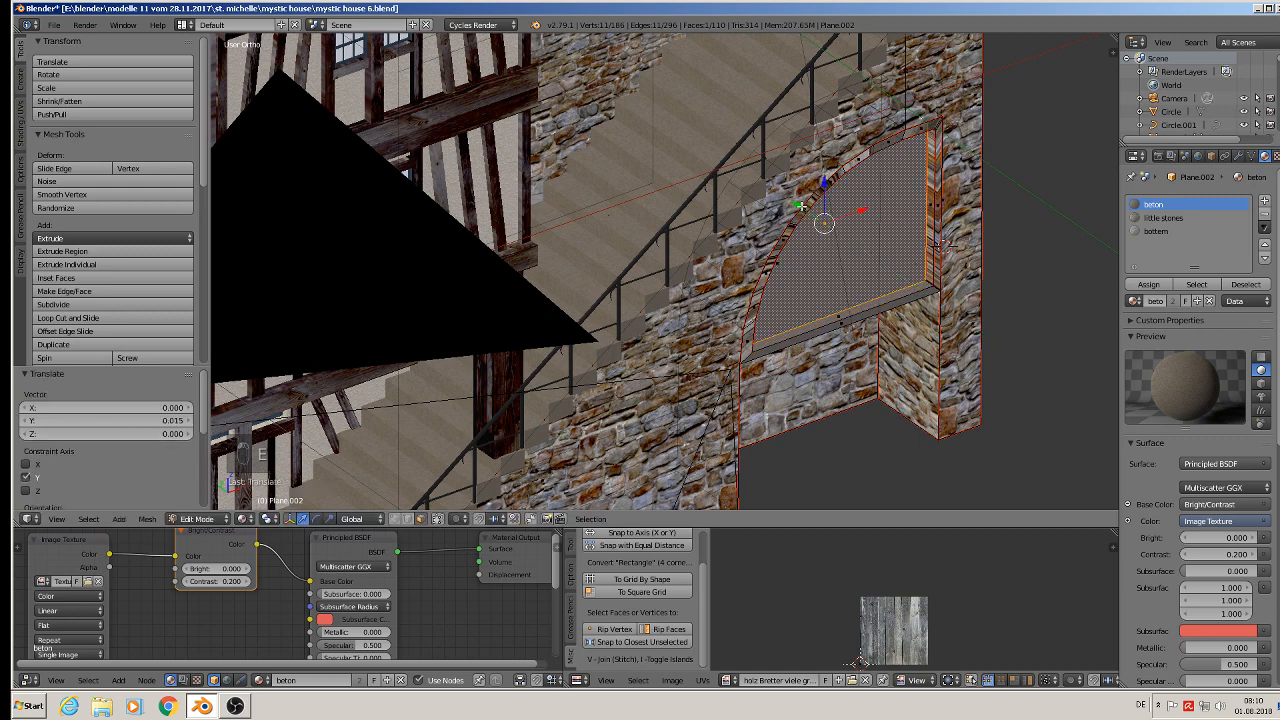
key(a)
middle_drag(905, 300, 853, 282)
scroll(853, 282, down, 2)
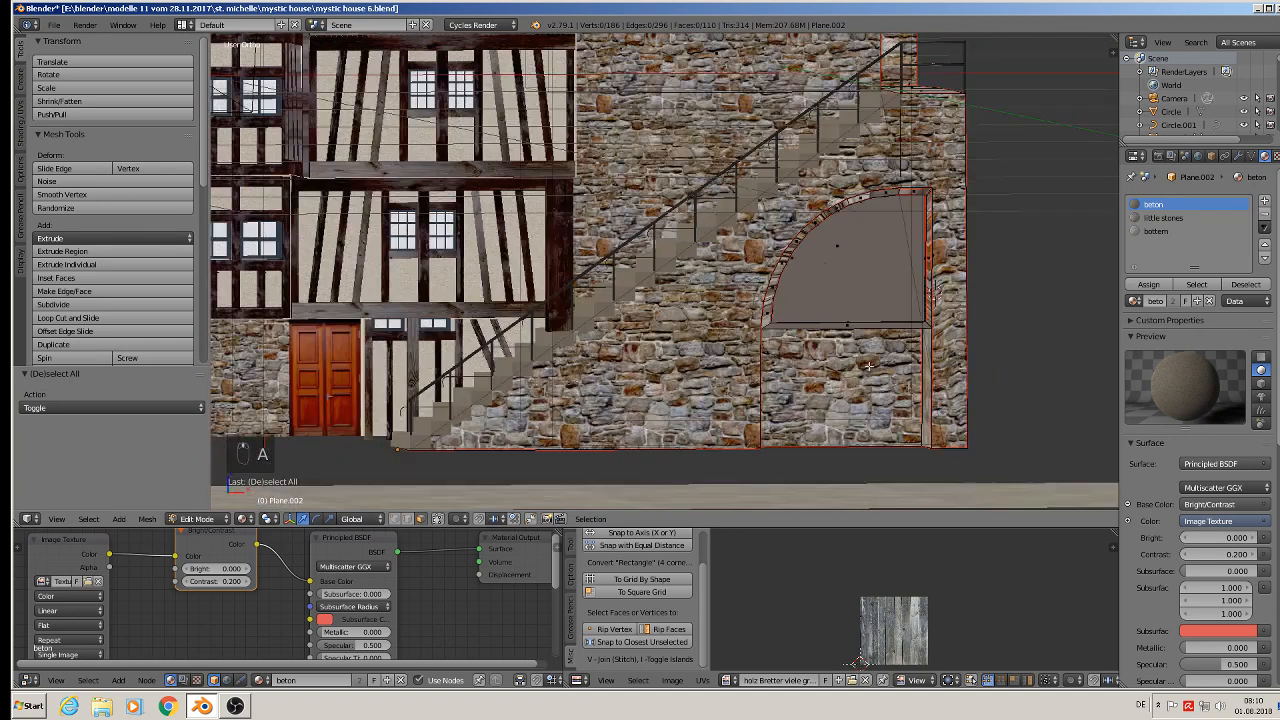
Select the stone back face of the arched recess and add a new material slot with a material named "shop under steps".
shift+middle_drag(869, 365, 800, 219)
right_click(805, 259)
key(Tab)
key(Tab)
right_click(783, 211)
right_drag(800, 219, 811, 225)
middle_drag(811, 225, 940, 348)
right_click(826, 207)
right_click(822, 193)
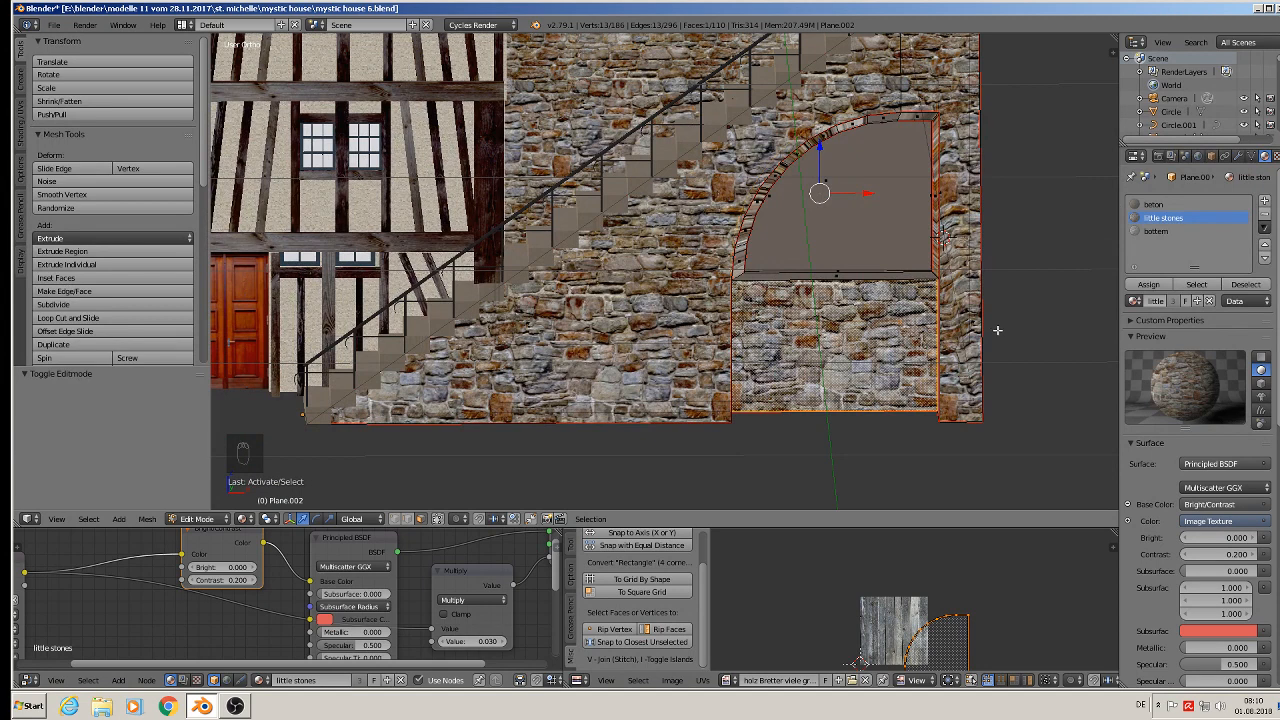
click(1265, 204)
click(1170, 301)
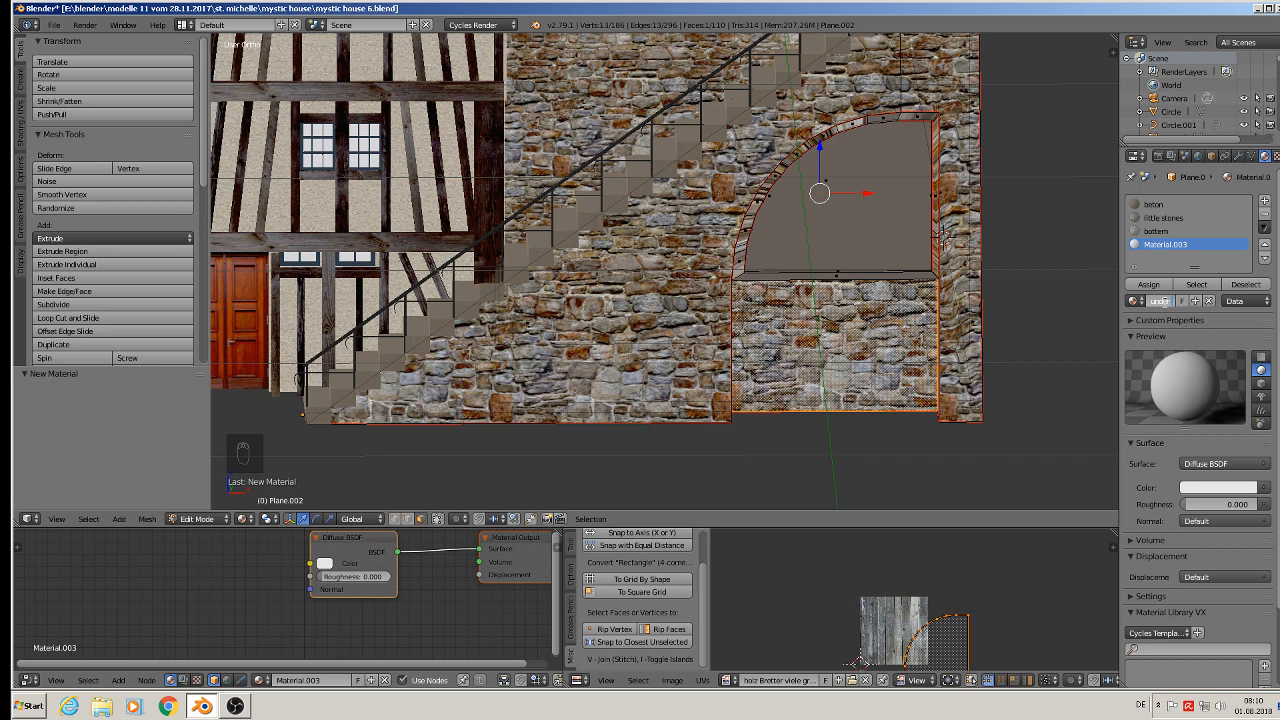
key(Return)
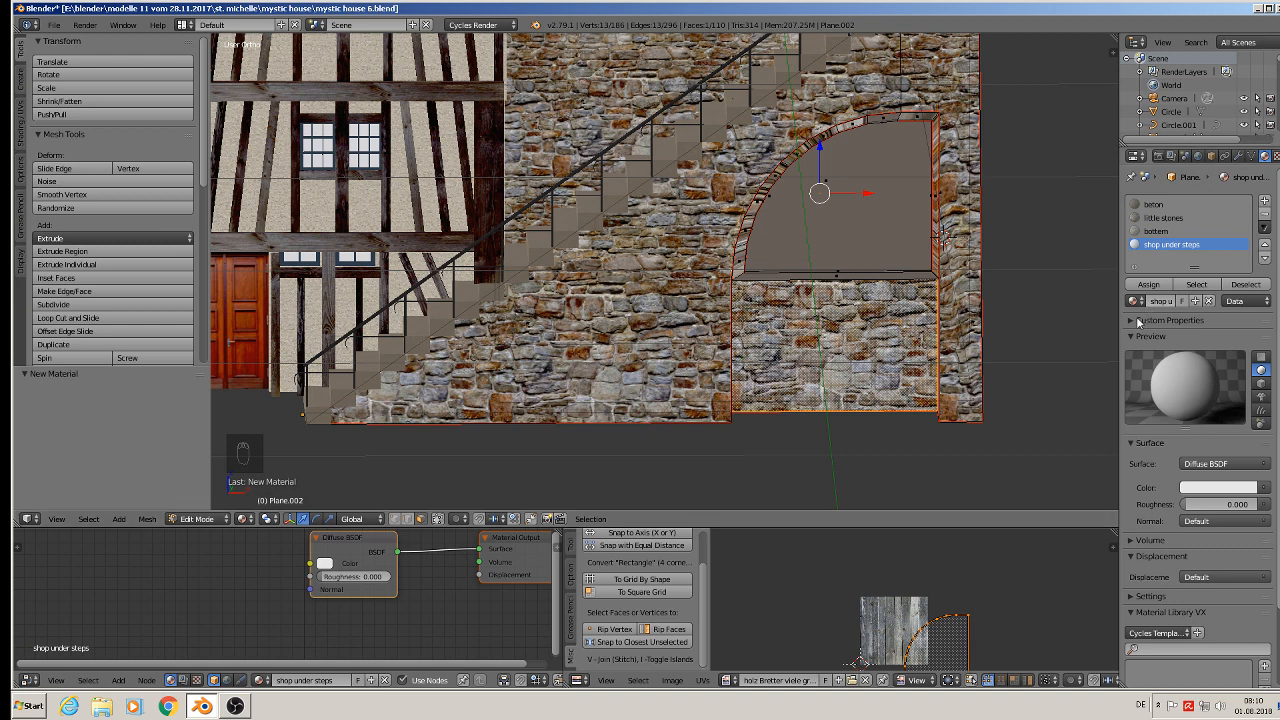
Switch to Windows Explorer and open the shop-window texture folder "ladenfenster" inside Komerzielle Texturen\Fenster.
click(1258, 10)
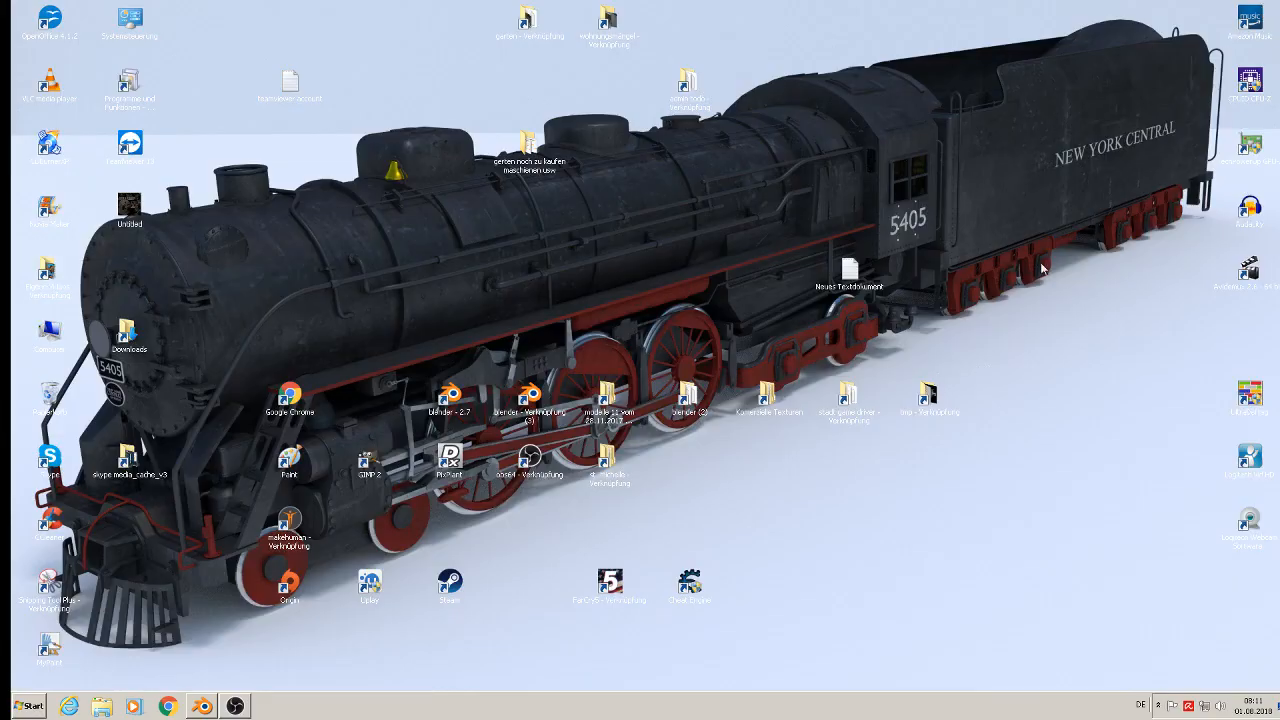
double_click(766, 398)
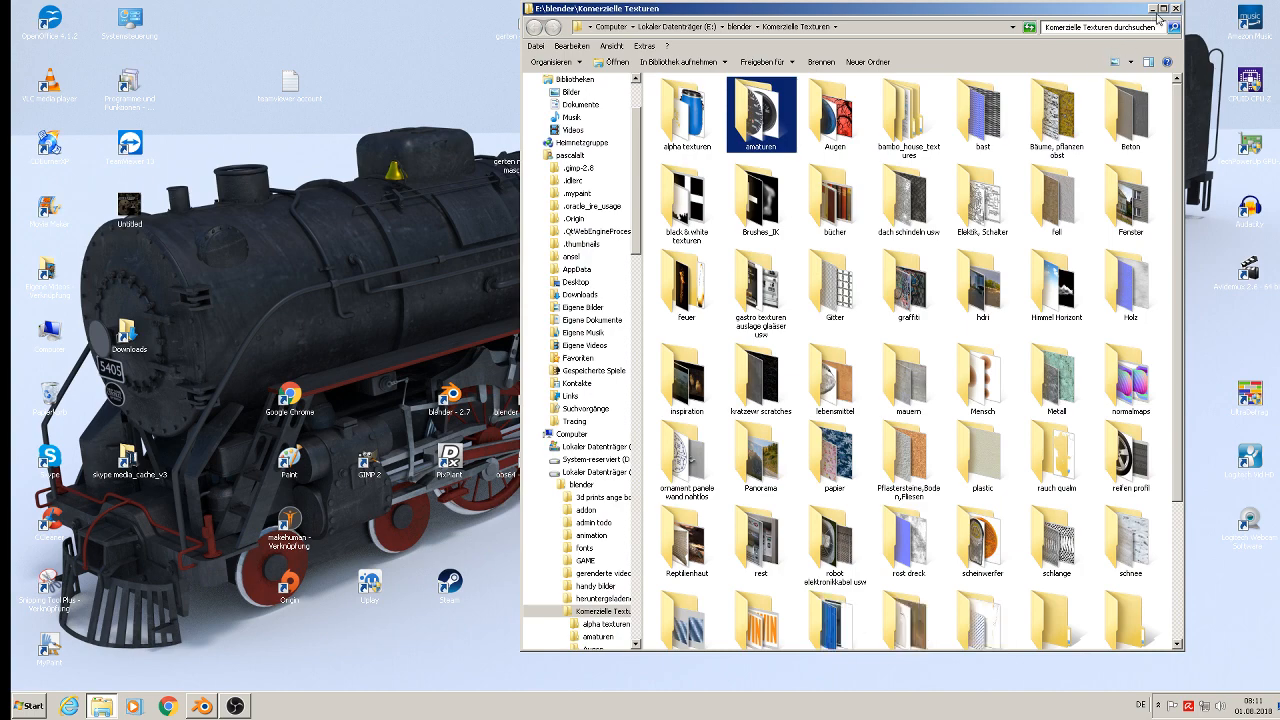
click(1163, 10)
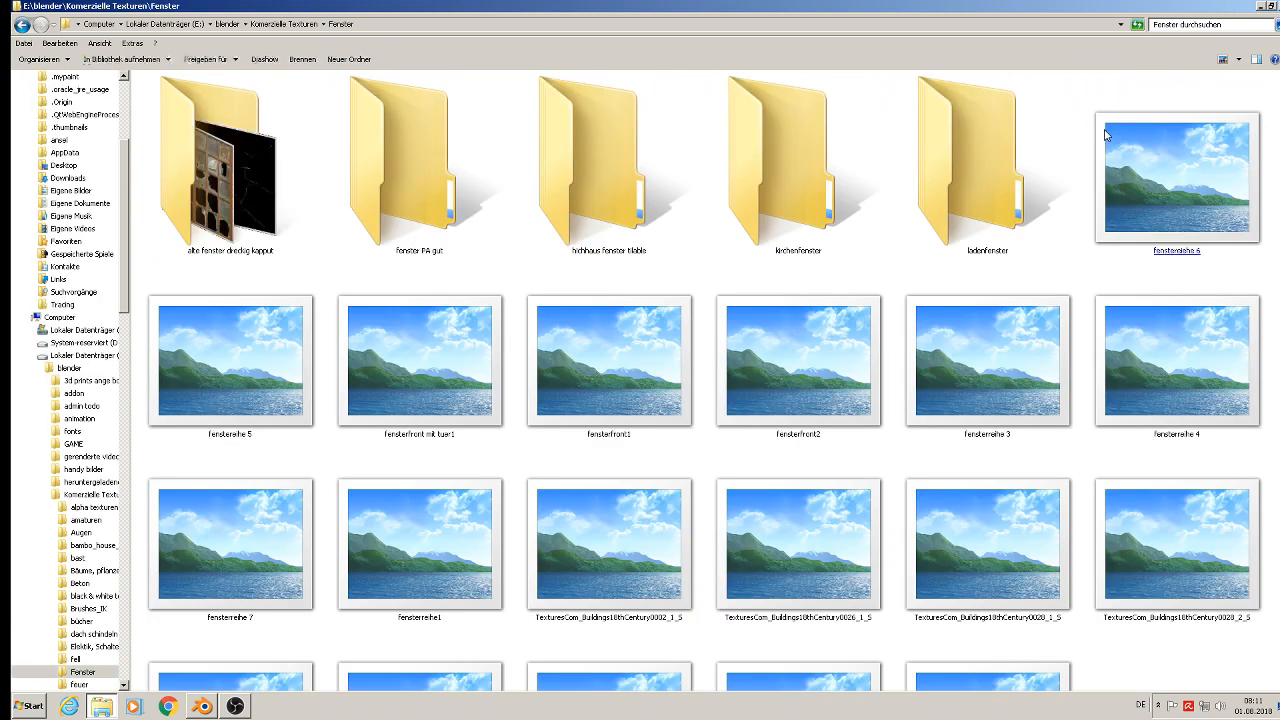
click(1102, 140)
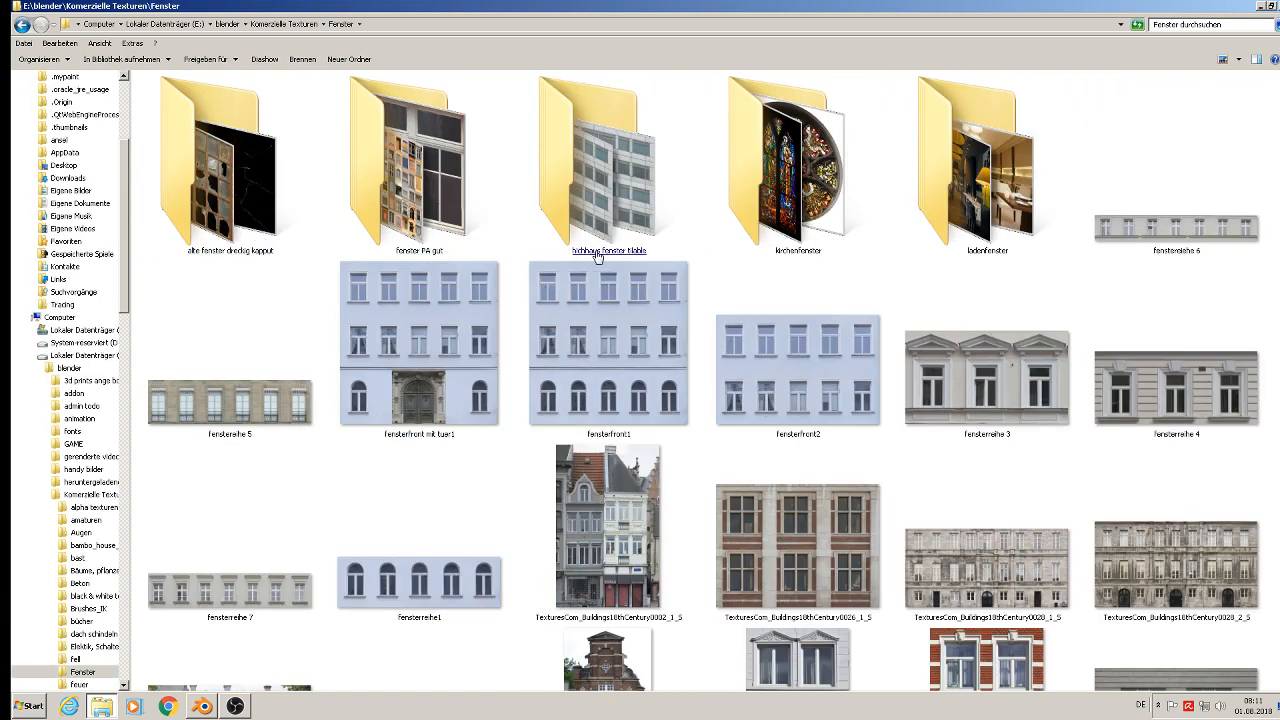
double_click(965, 217)
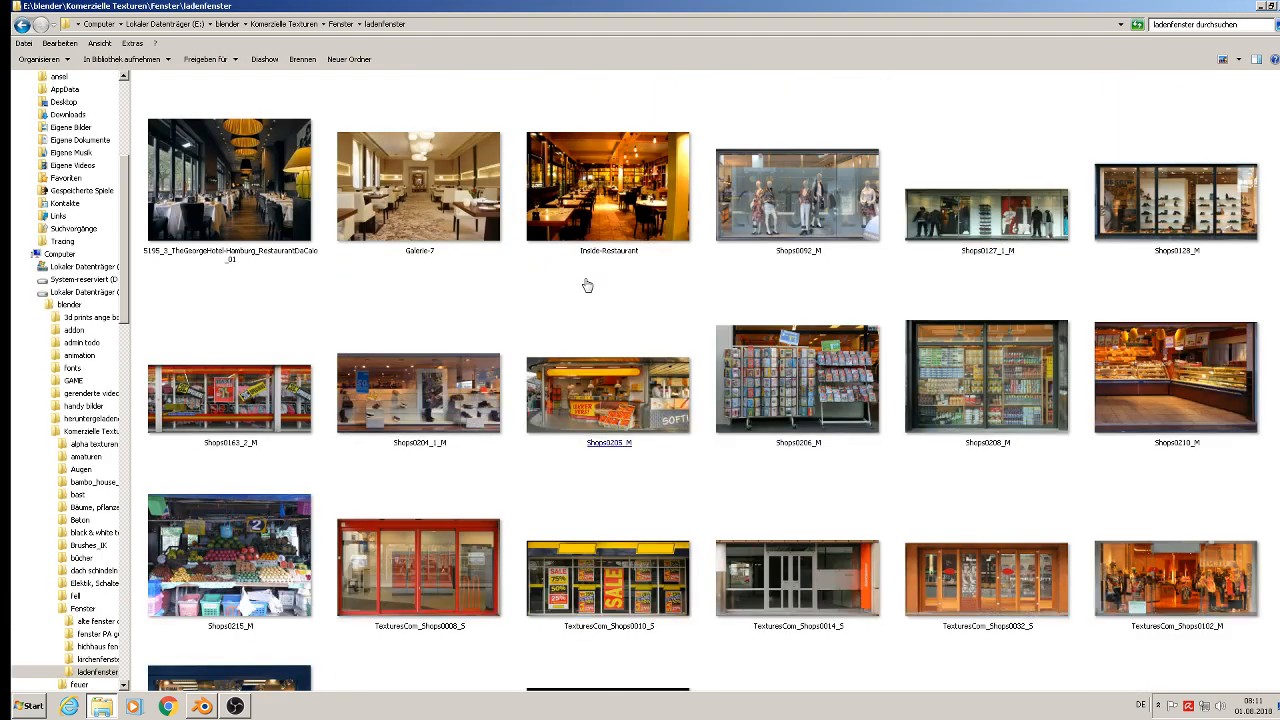
Browse the shop front photos, copy the newsstand image Shops0206_M and close the folder window.
click(587, 286)
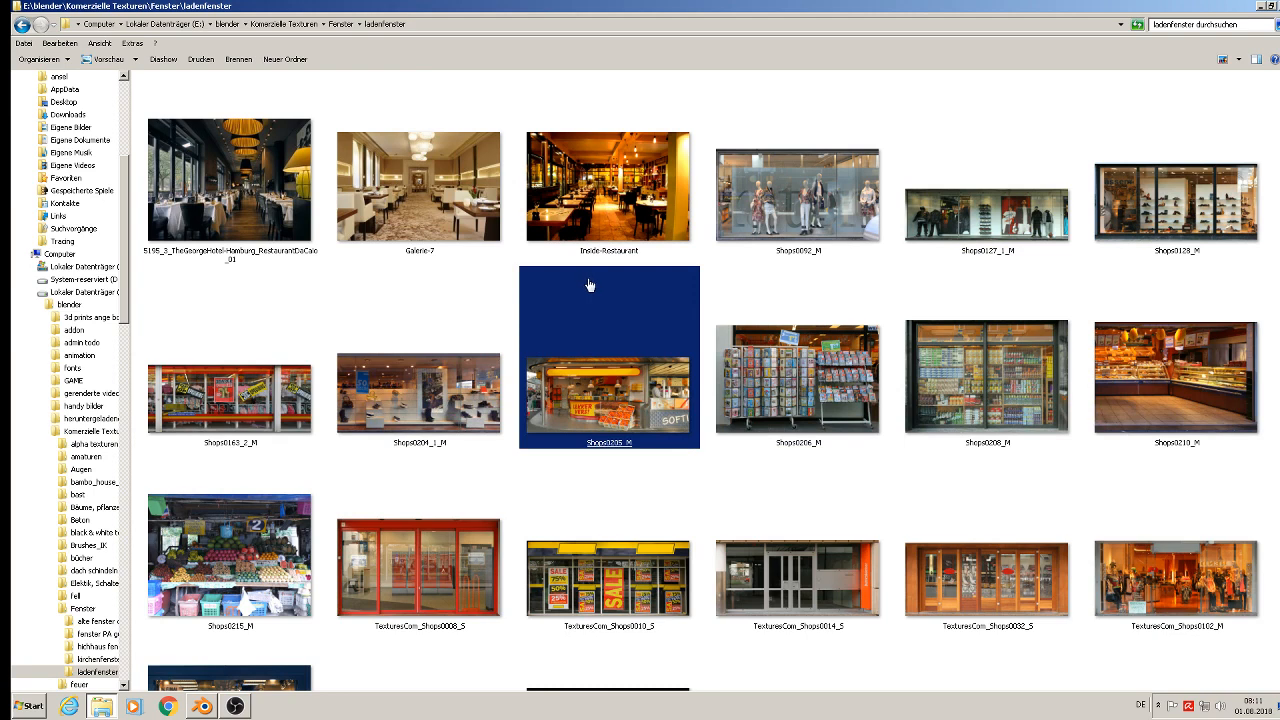
click(789, 386)
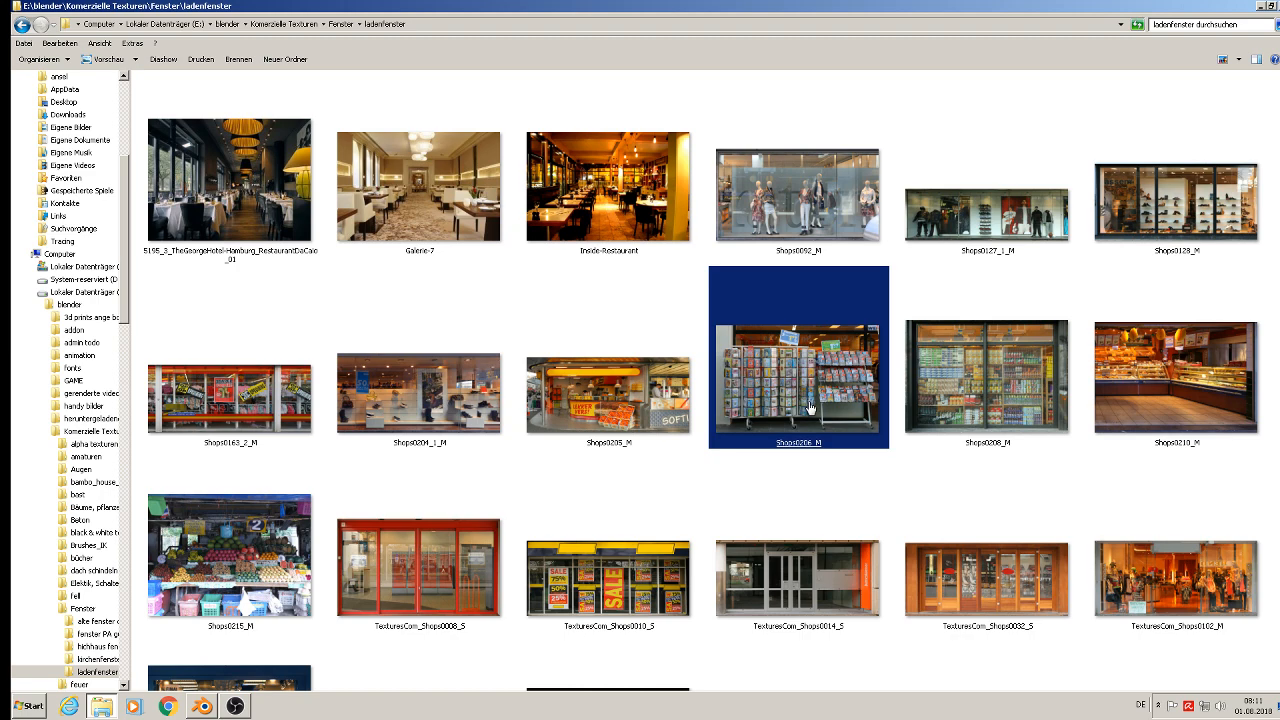
scroll(810, 407, down, 10)
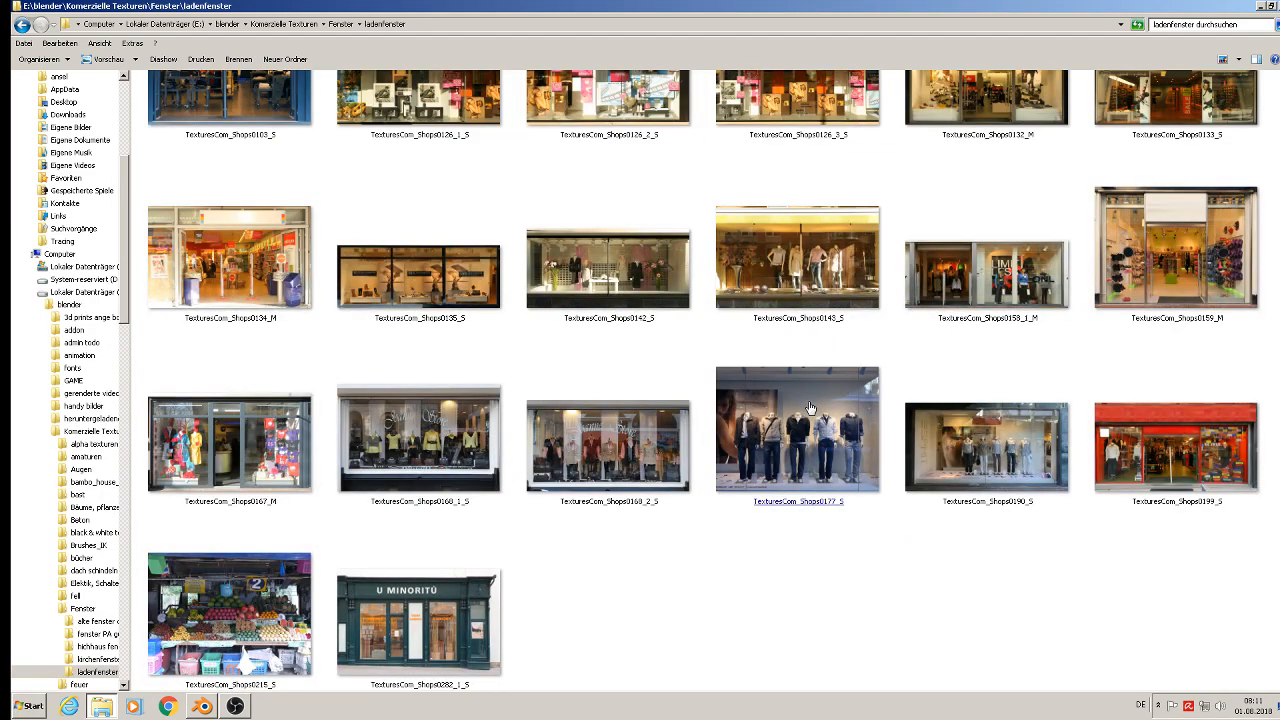
scroll(810, 407, up, 3)
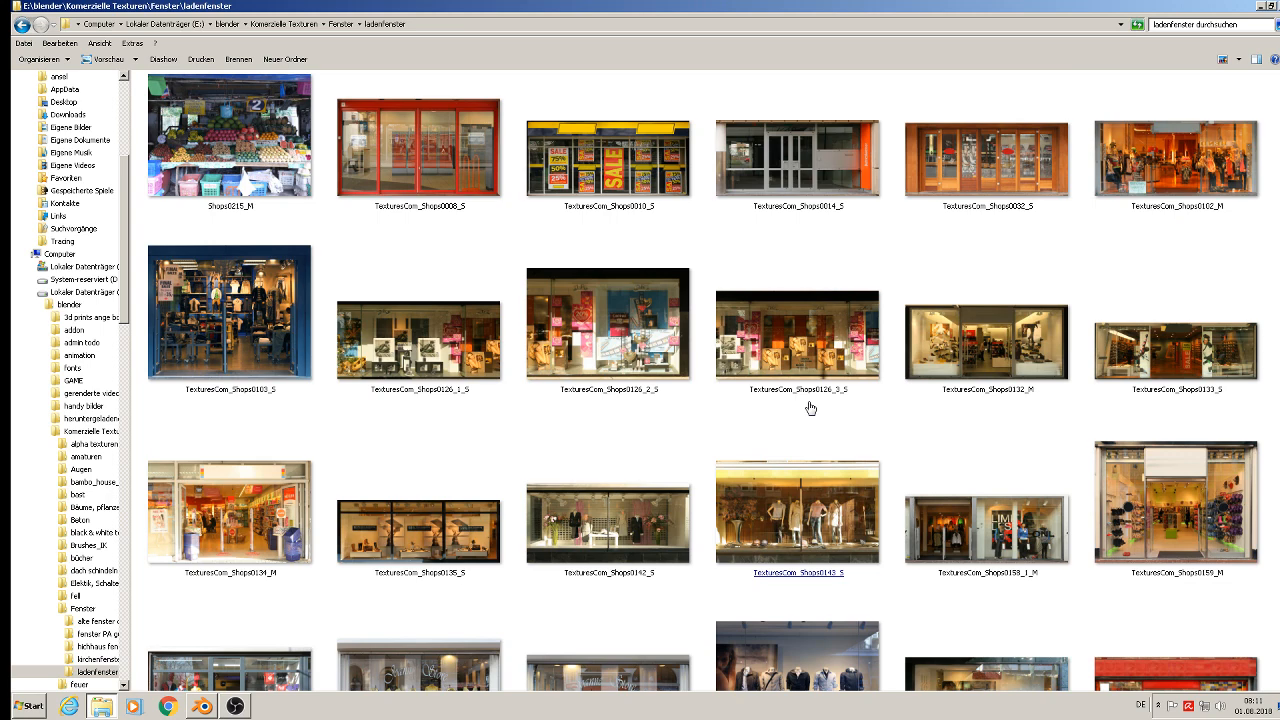
scroll(810, 407, up, 4)
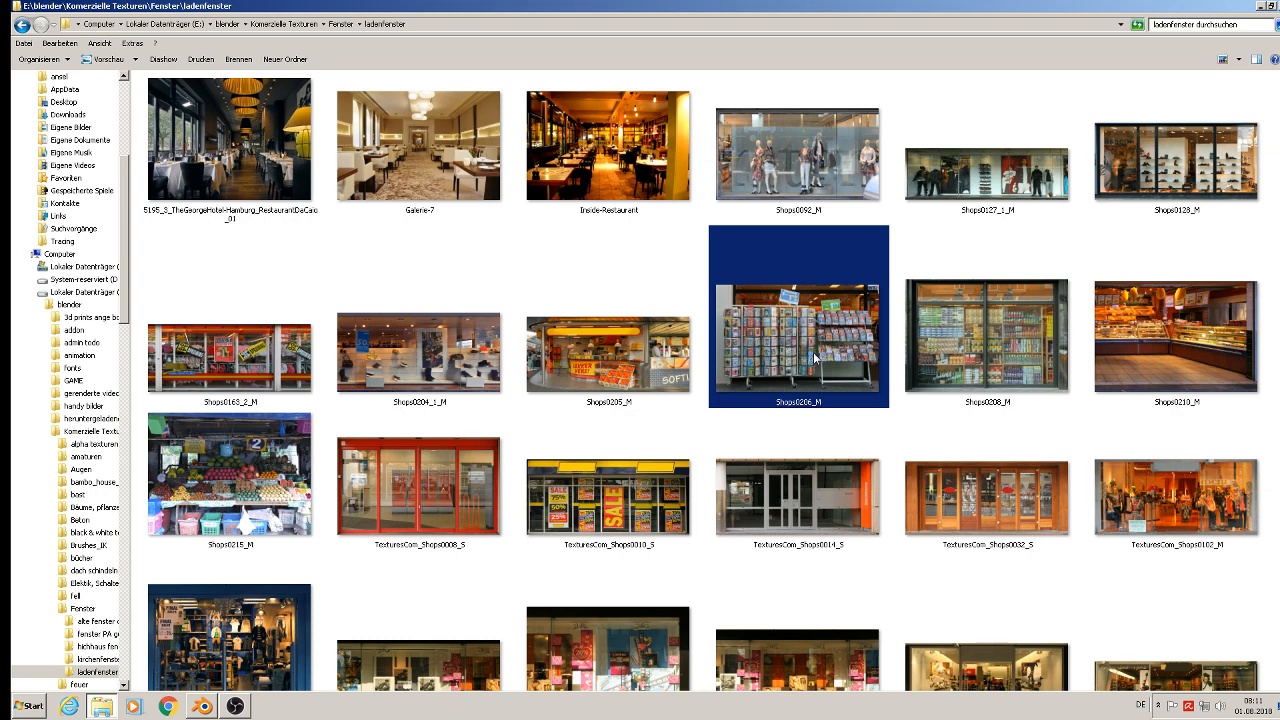
right_click(815, 358)
click(930, 548)
click(1251, 6)
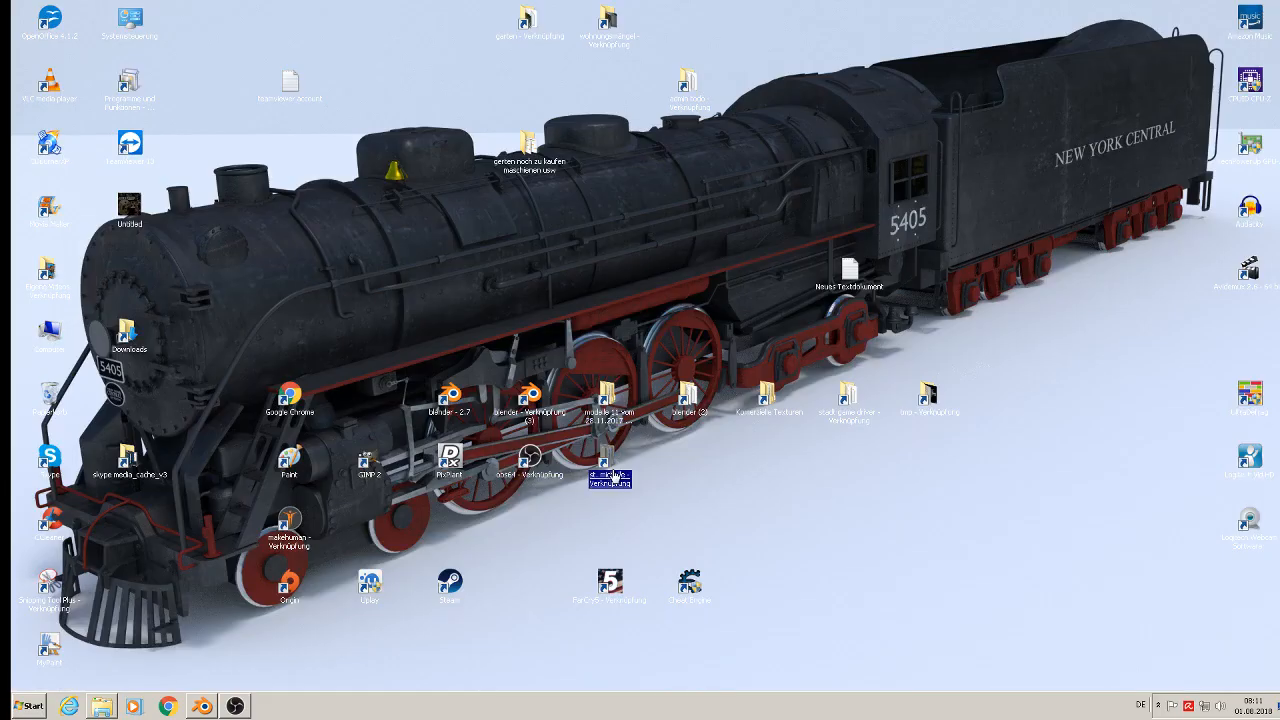
Paste the copied shop photo into the "textur" folder of the st. michelle project and deselect it.
double_click(607, 462)
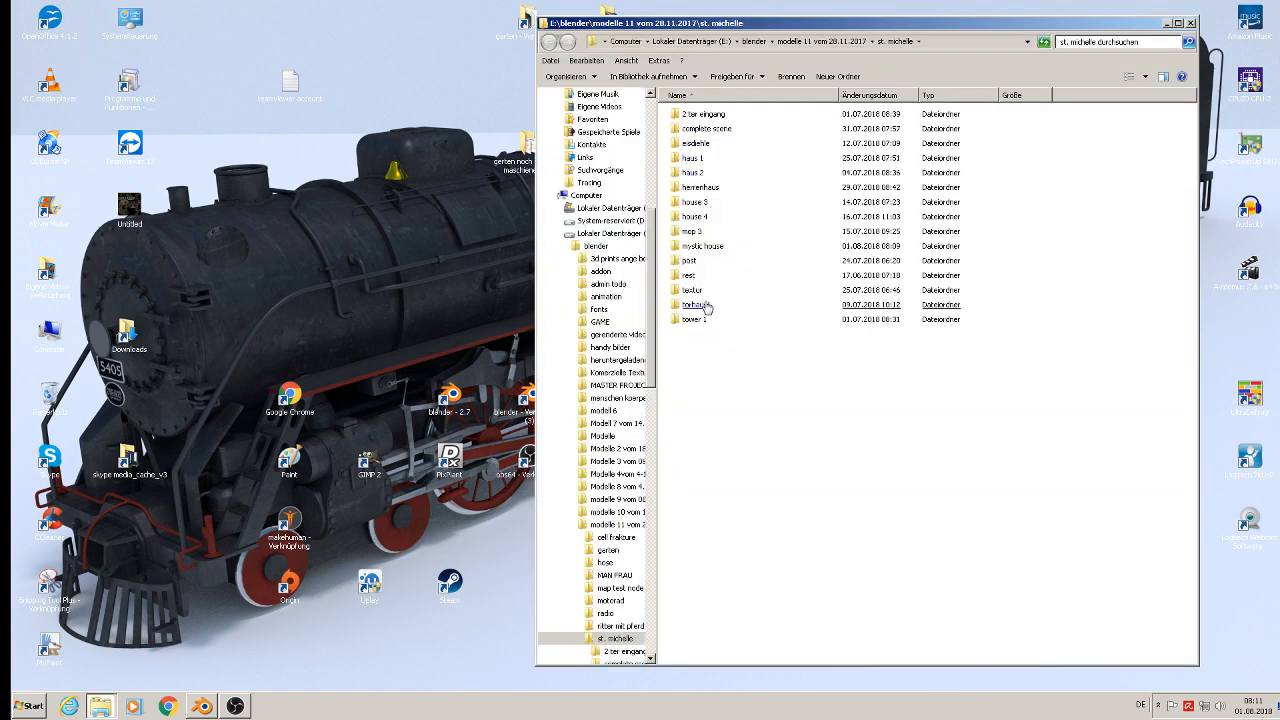
double_click(692, 290)
right_click(1154, 283)
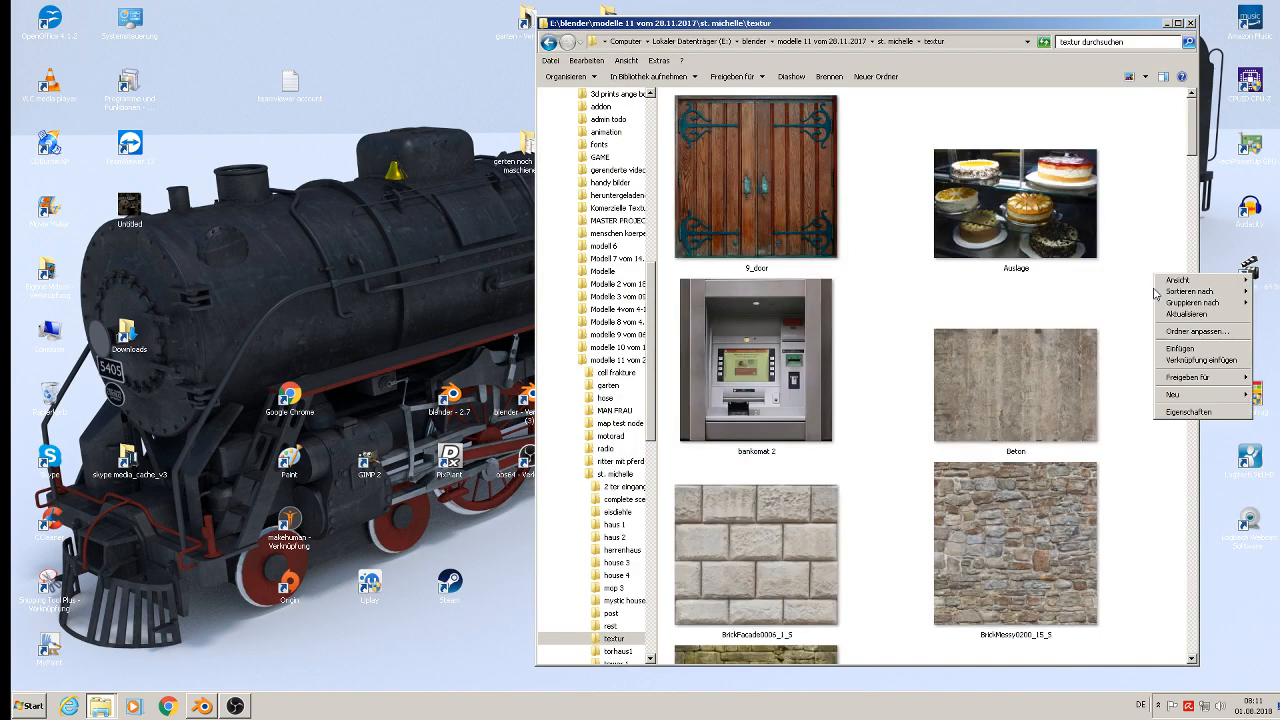
click(1172, 352)
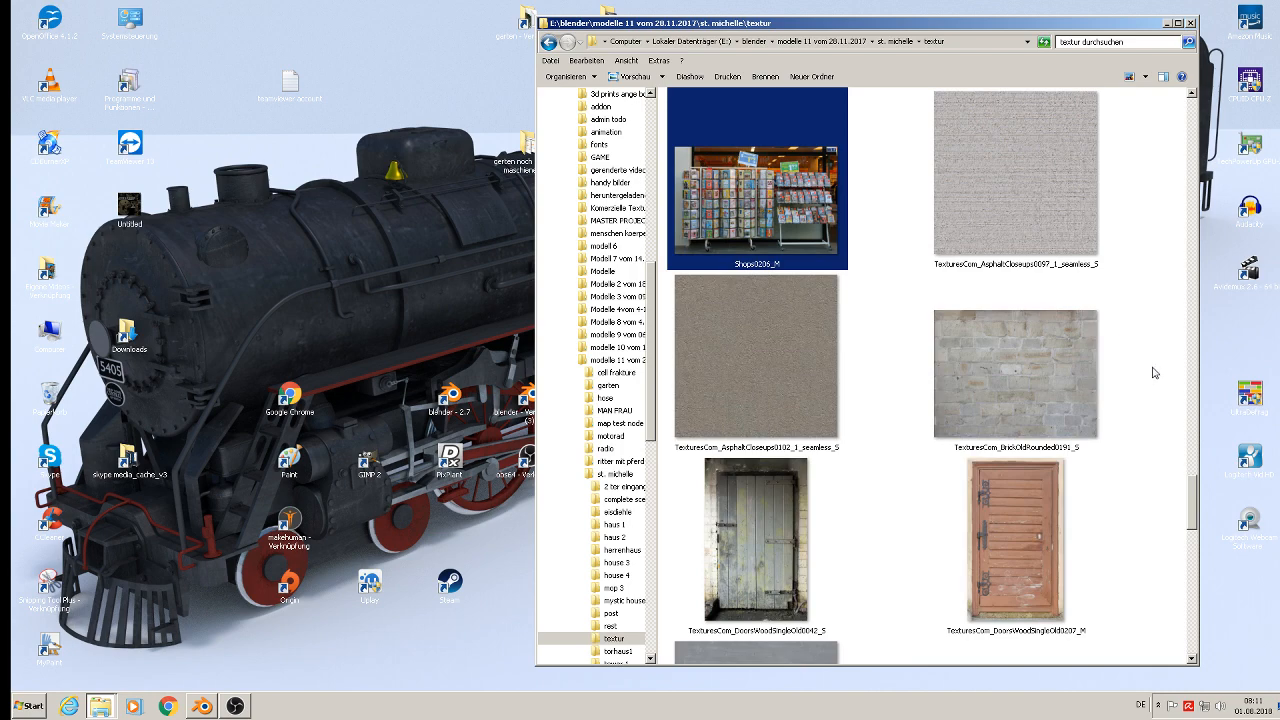
click(1172, 333)
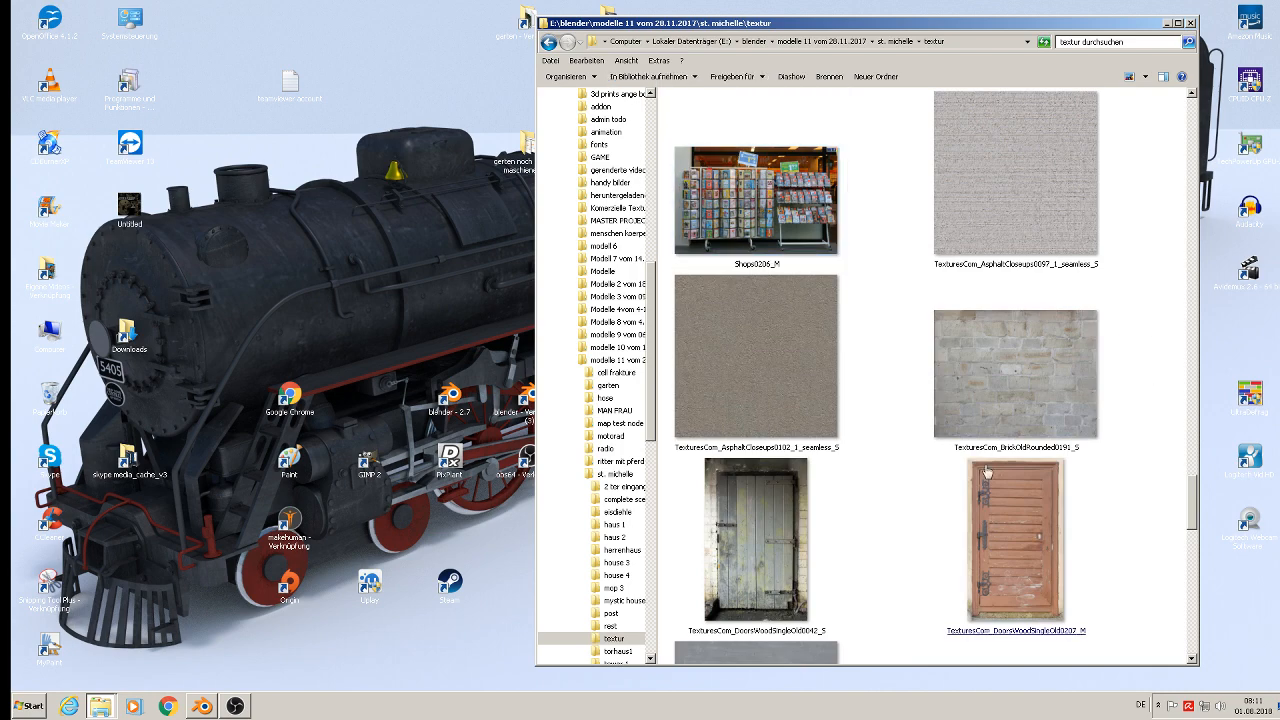
Switch to Blender and change the surface shader of the "shop under steps" material to Principled BSDF.
click(203, 707)
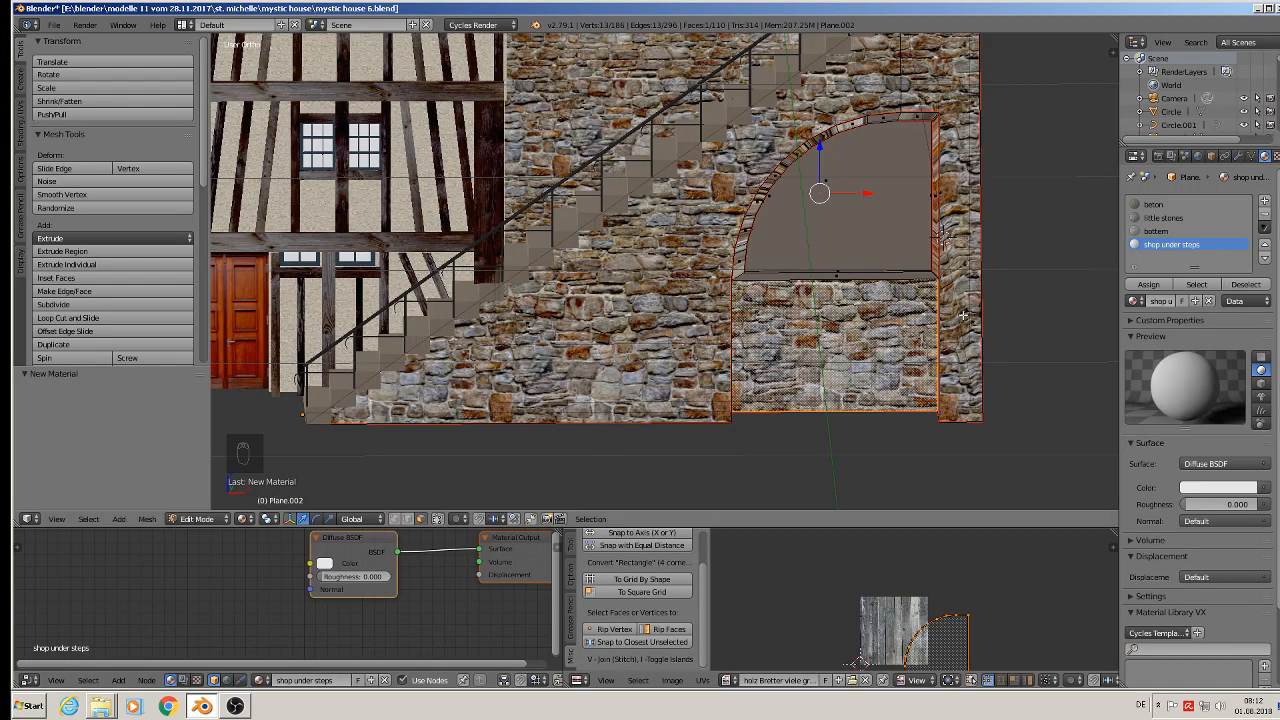
click(1222, 465)
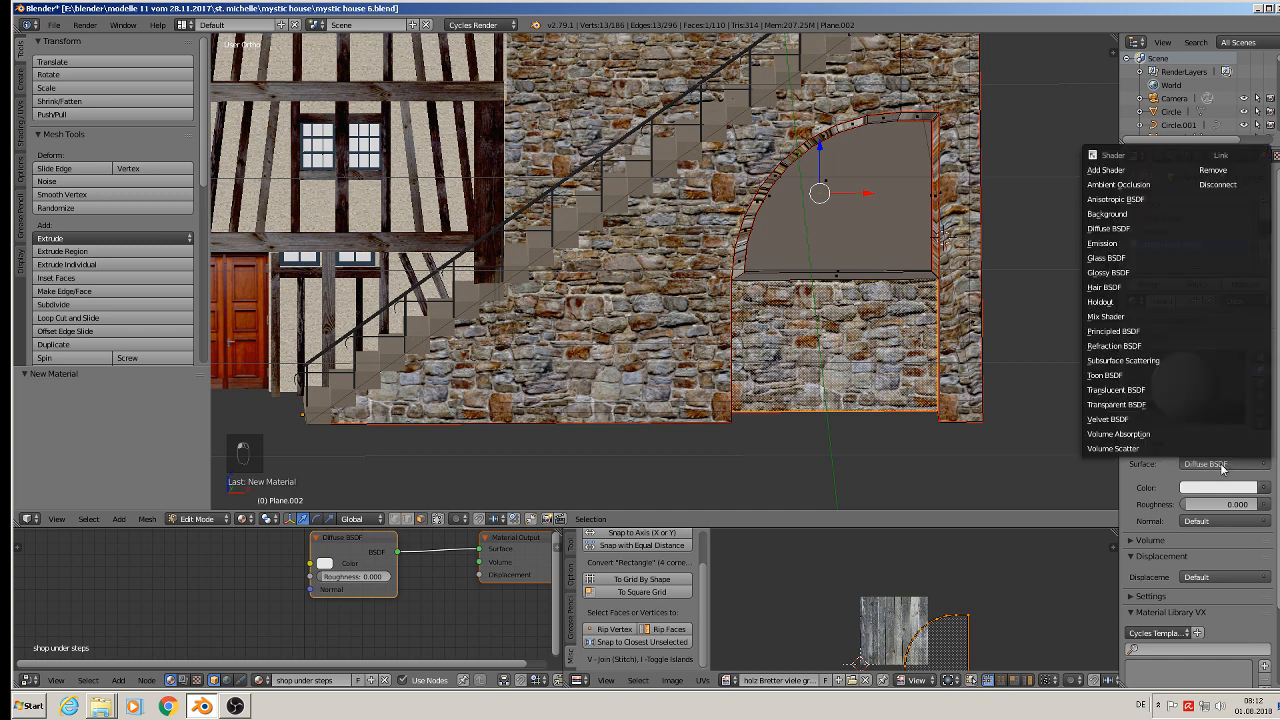
click(1168, 331)
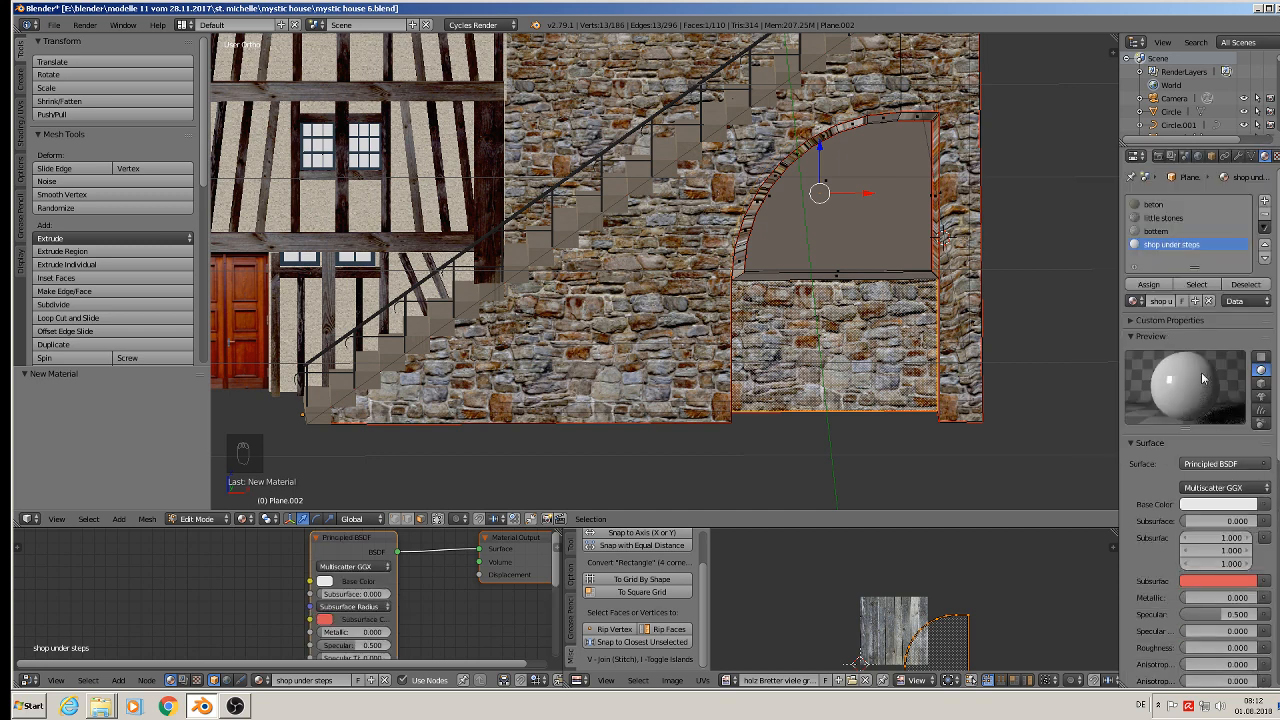
Load Shops0206_M.jpg from the textur folder as an Image Texture for the material's base color.
click(1265, 505)
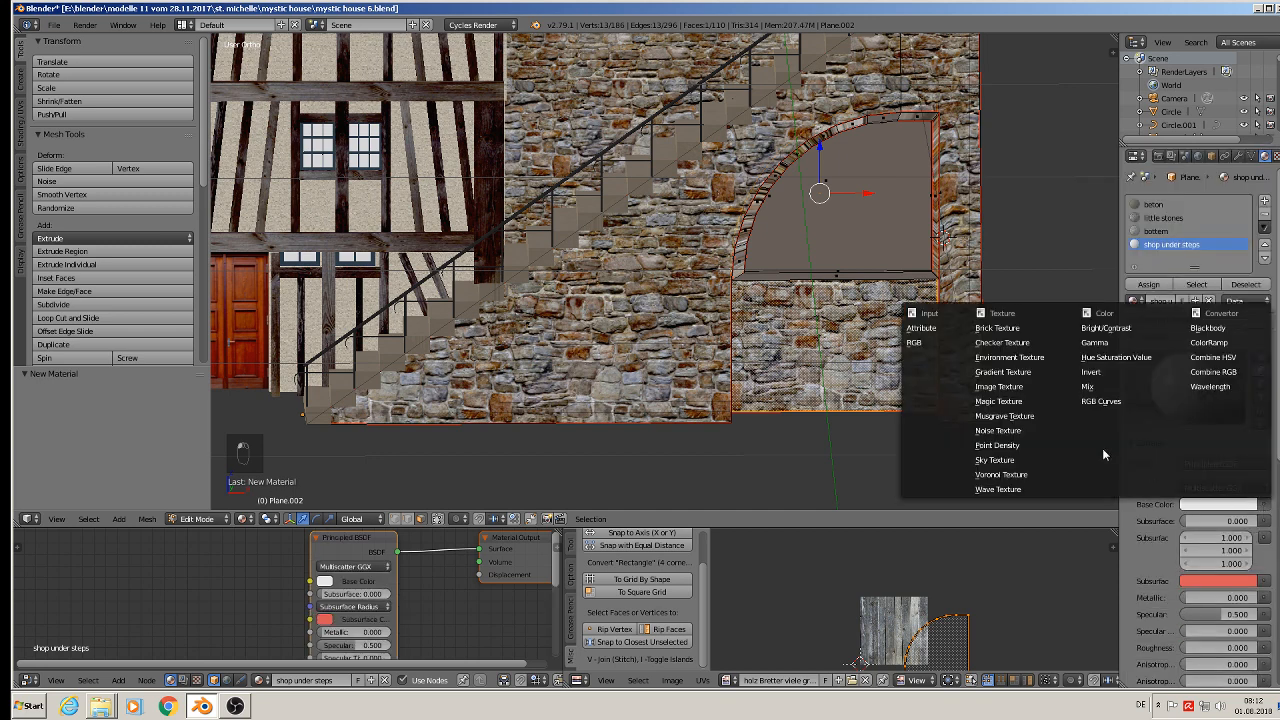
click(1023, 391)
click(1238, 519)
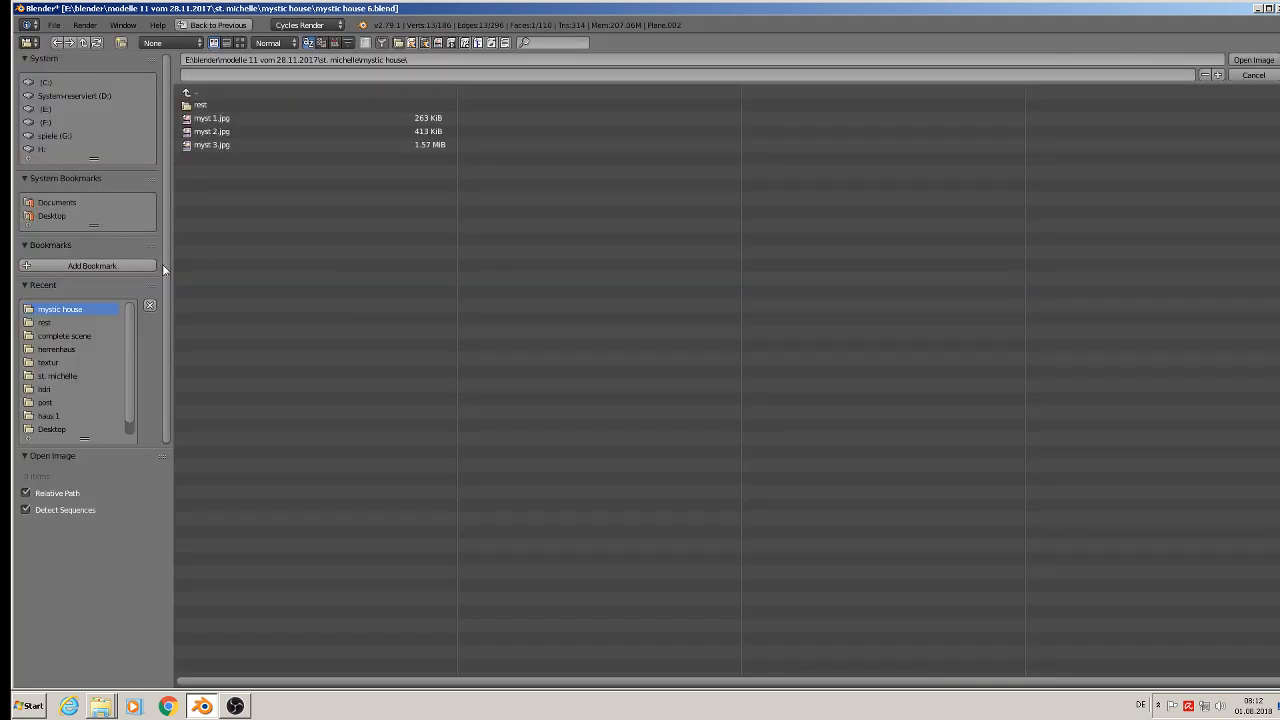
click(50, 363)
click(239, 43)
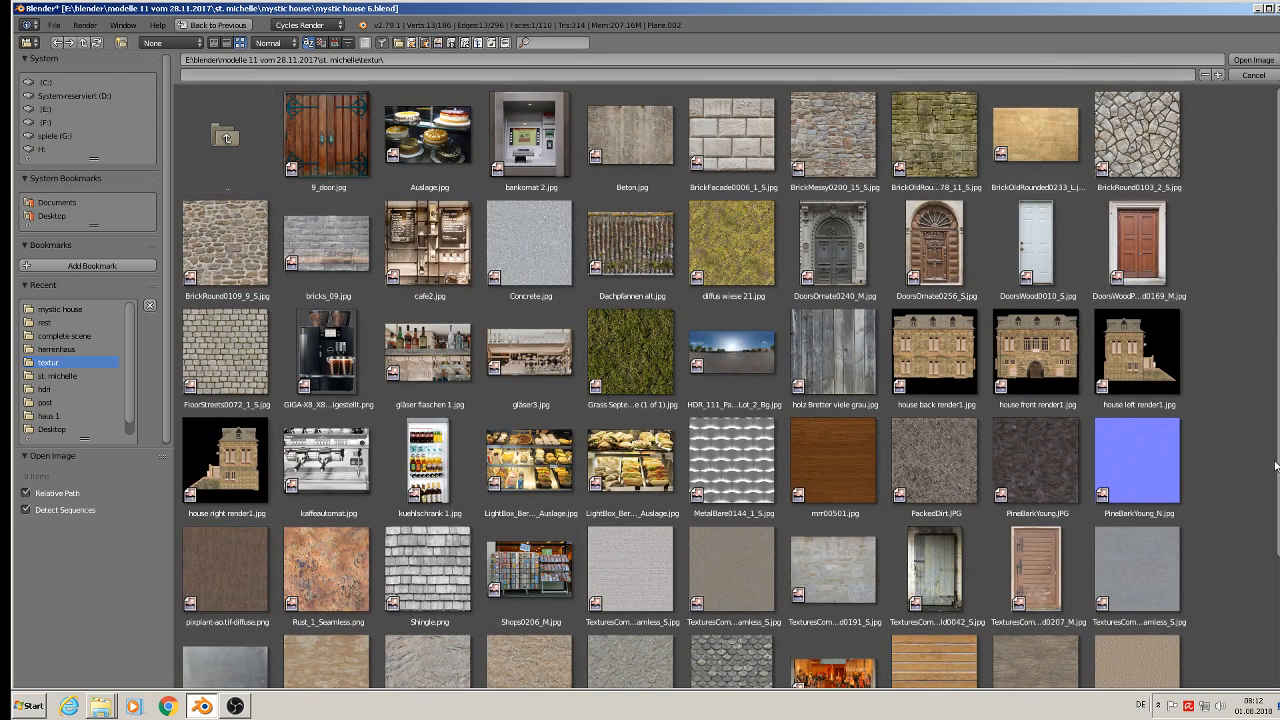
scroll(1276, 466, down, 3)
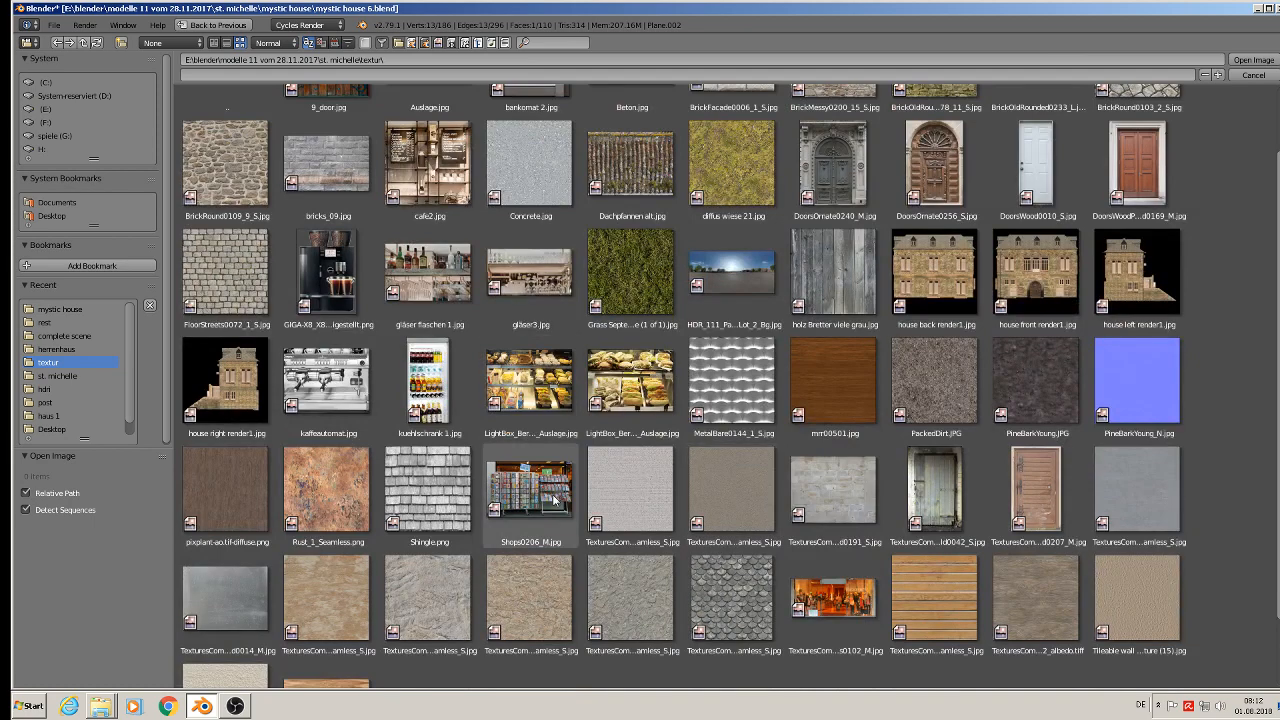
double_click(555, 500)
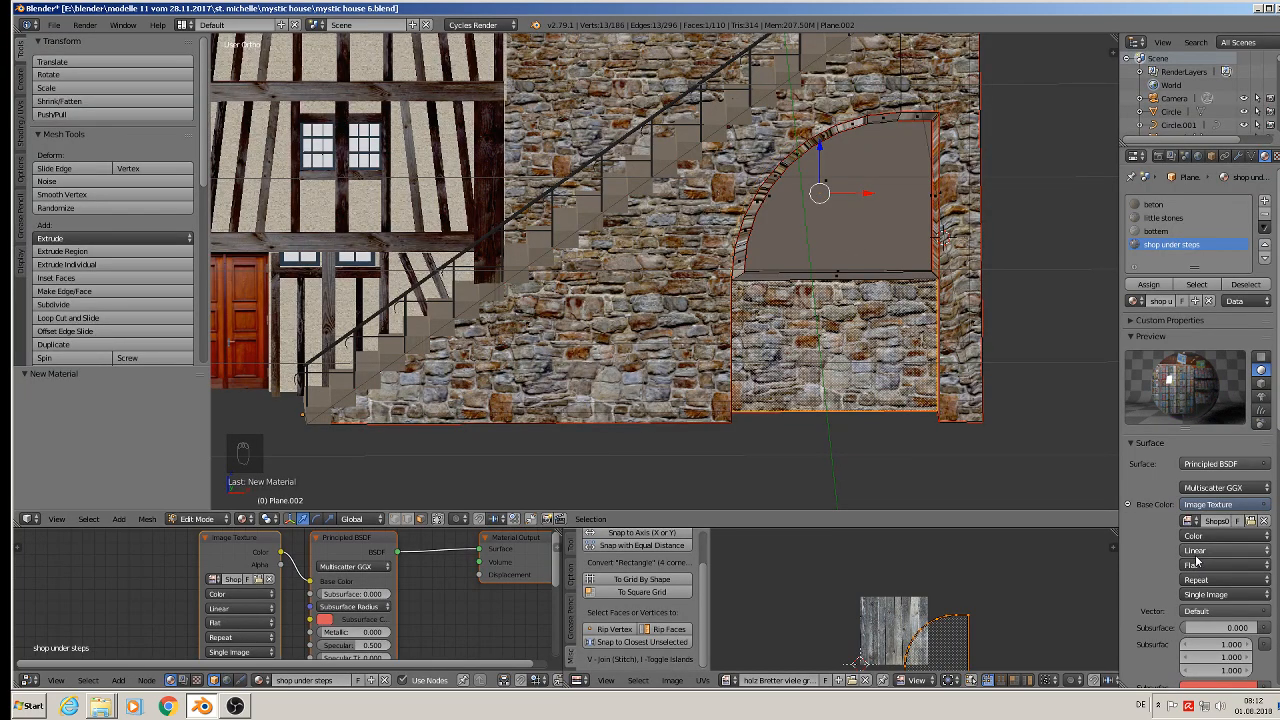
Set the shop material's roughness to about 0.796 and assign it to the selected face below the arch.
scroll(1200, 594, down, 5)
drag(1200, 600, 1224, 598)
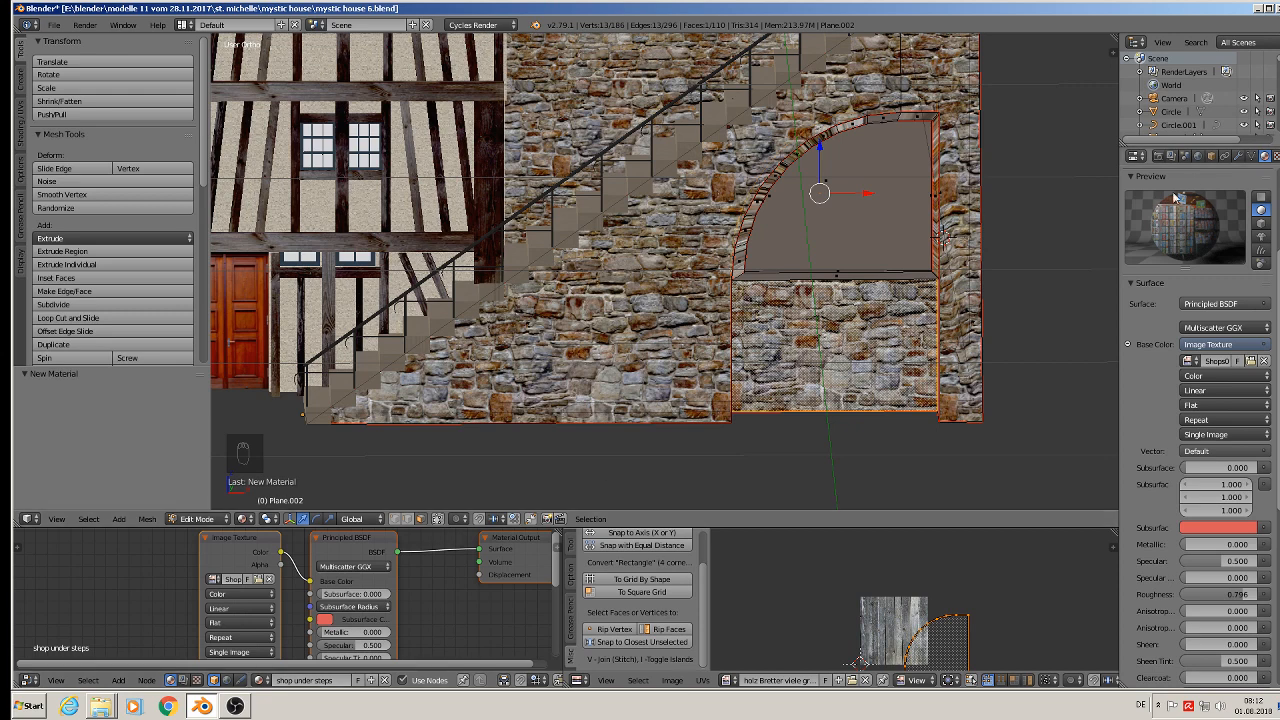
scroll(1258, 212, up, 4)
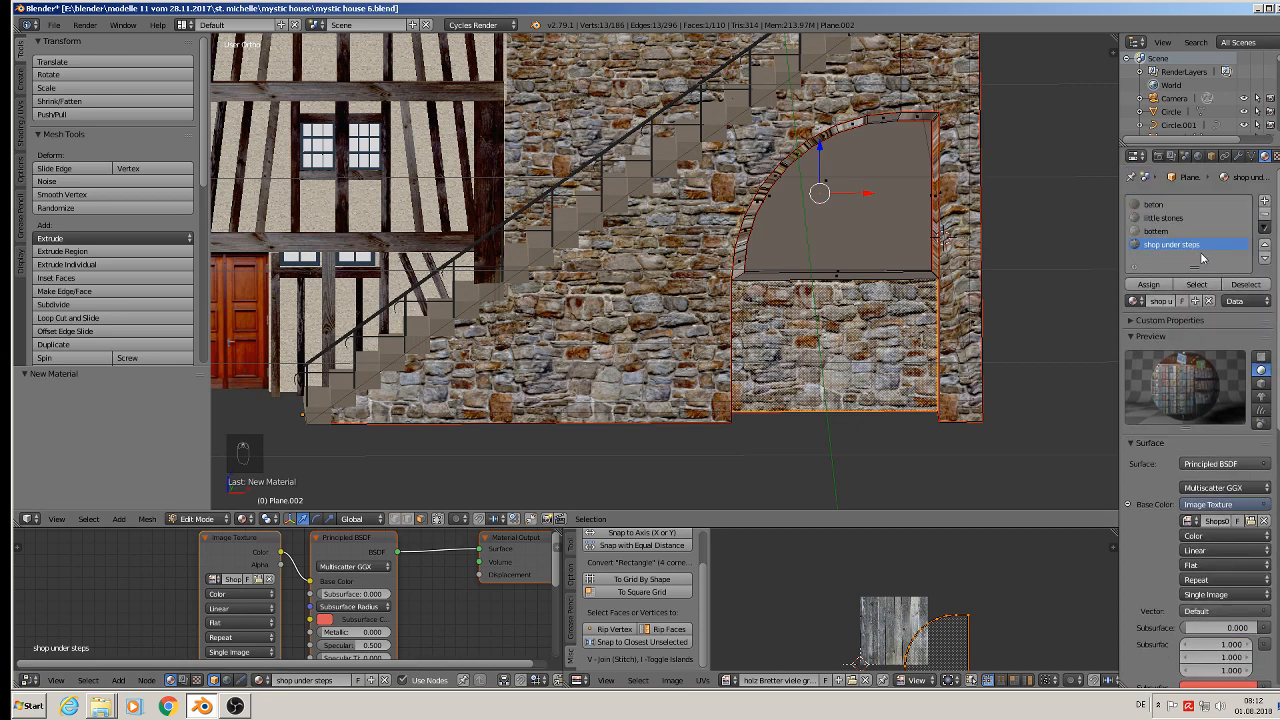
click(1148, 284)
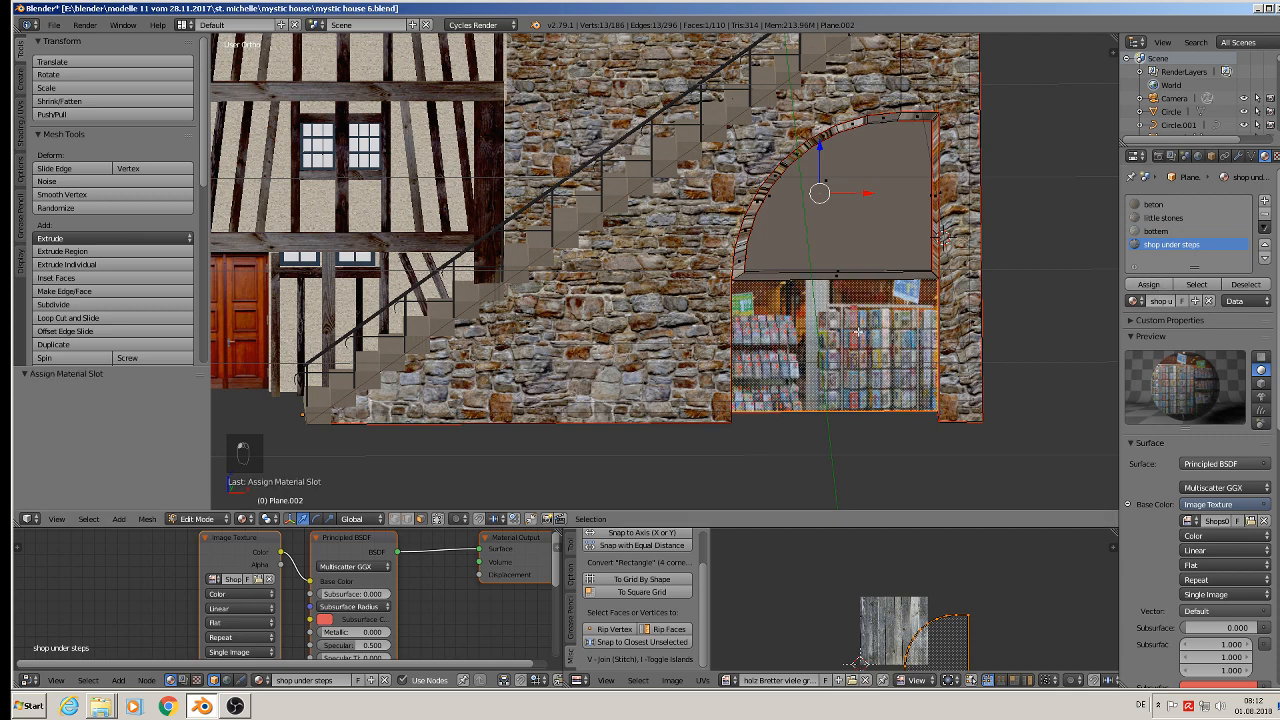
Move the shop face's UVs over the image and scale them up by about 1.33 to show the complete magazine racks.
scroll(858, 332, up, 2)
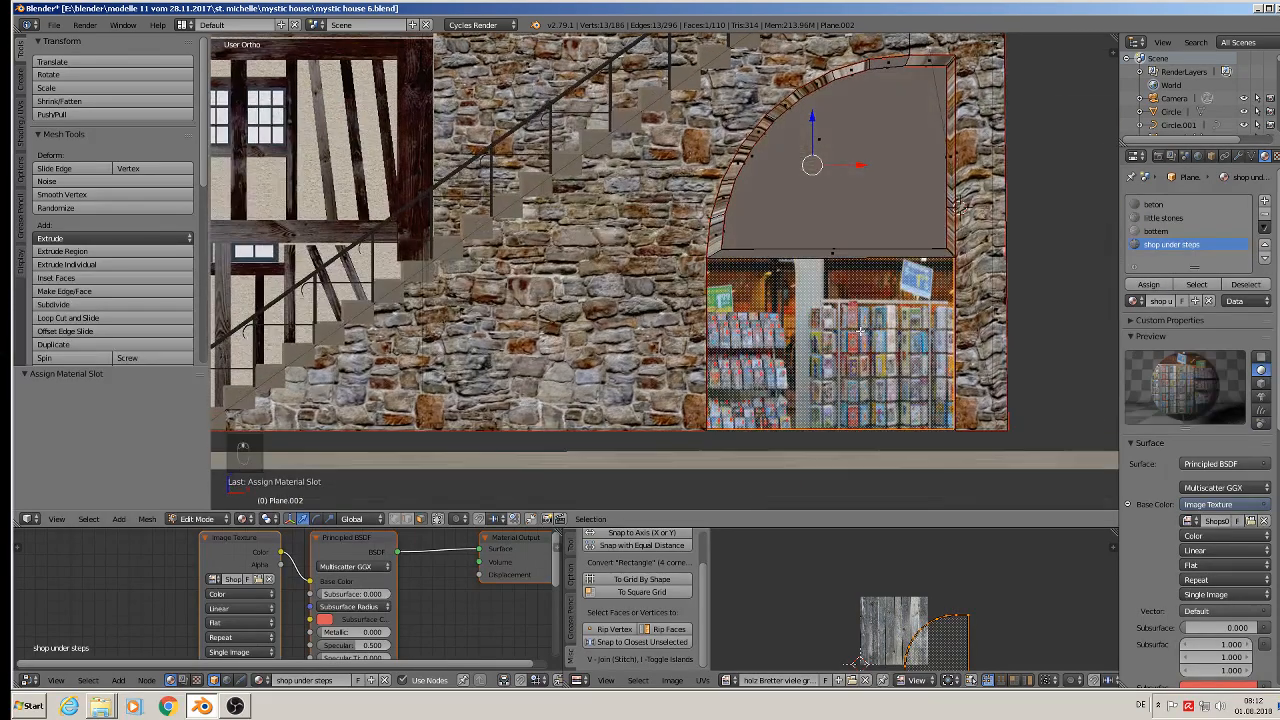
scroll(905, 615, down, 3)
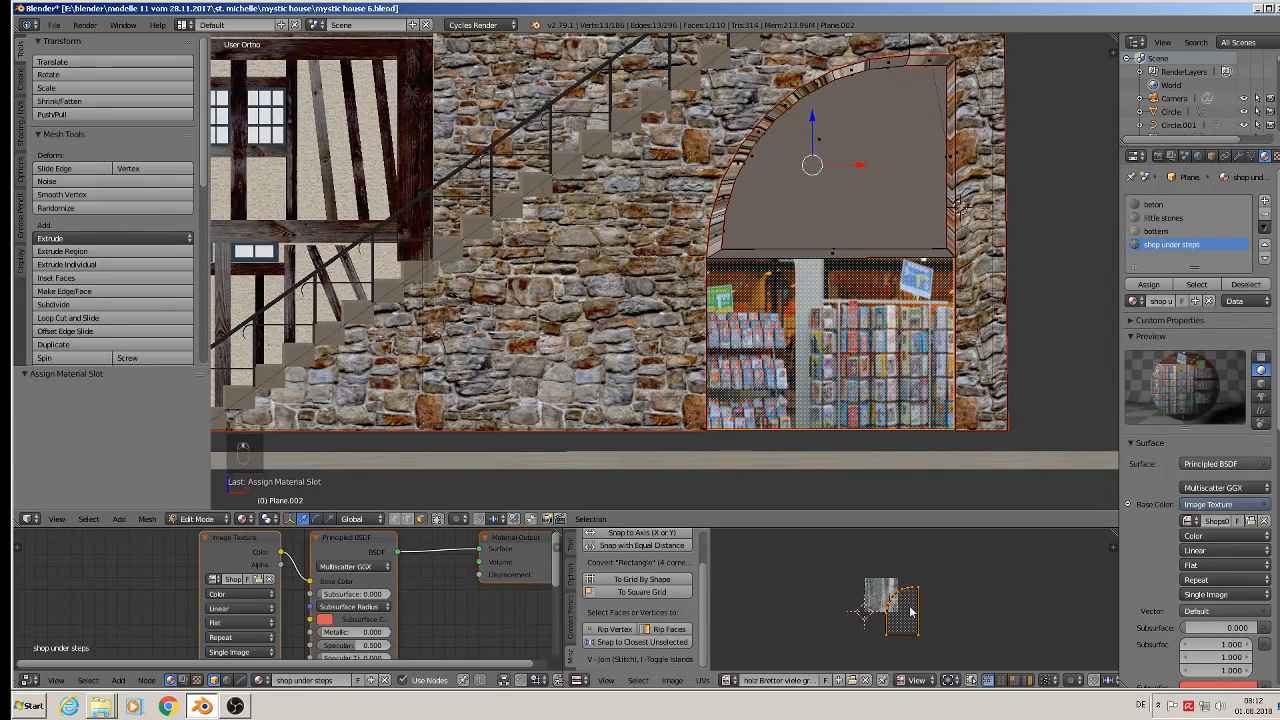
scroll(910, 612, up, 1)
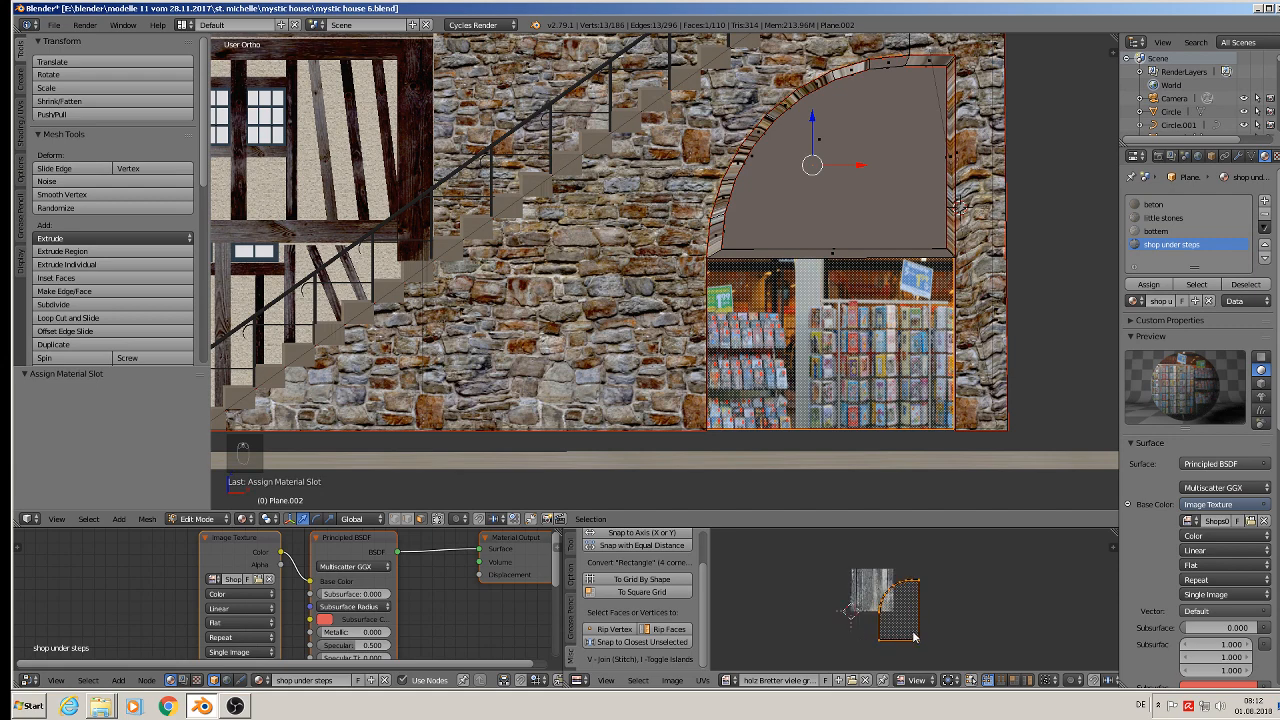
key(g)
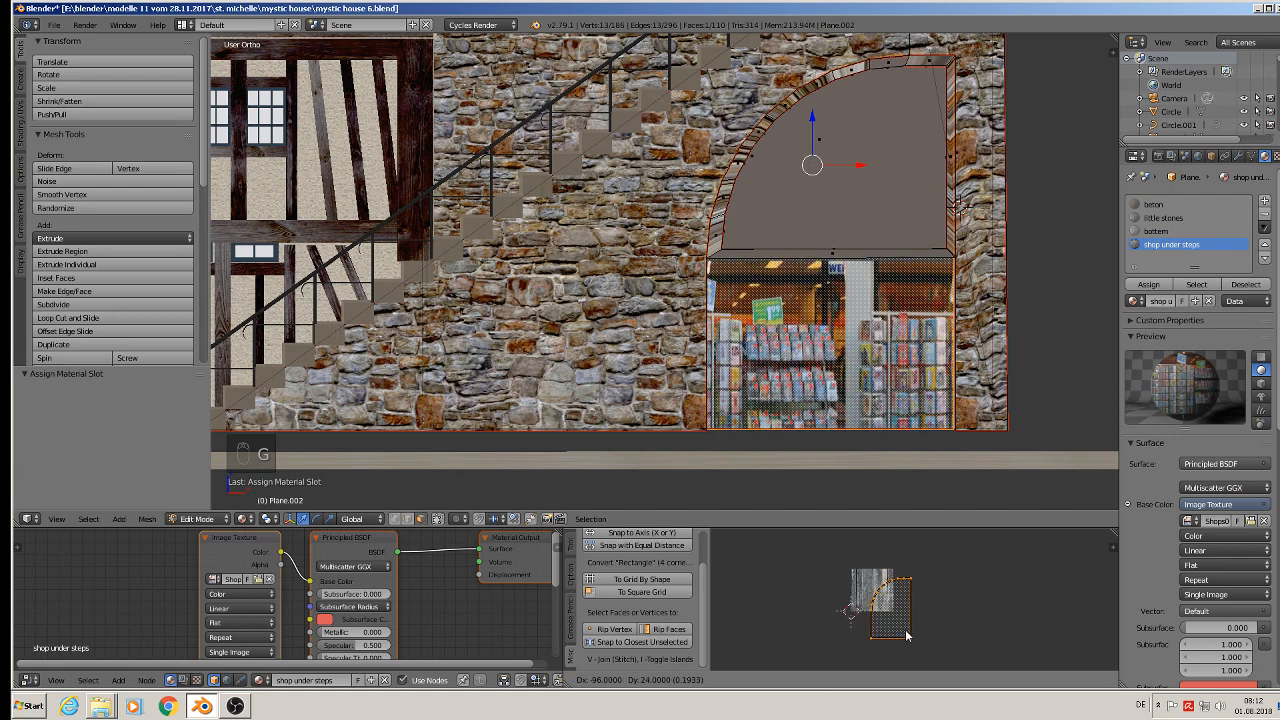
key(s)
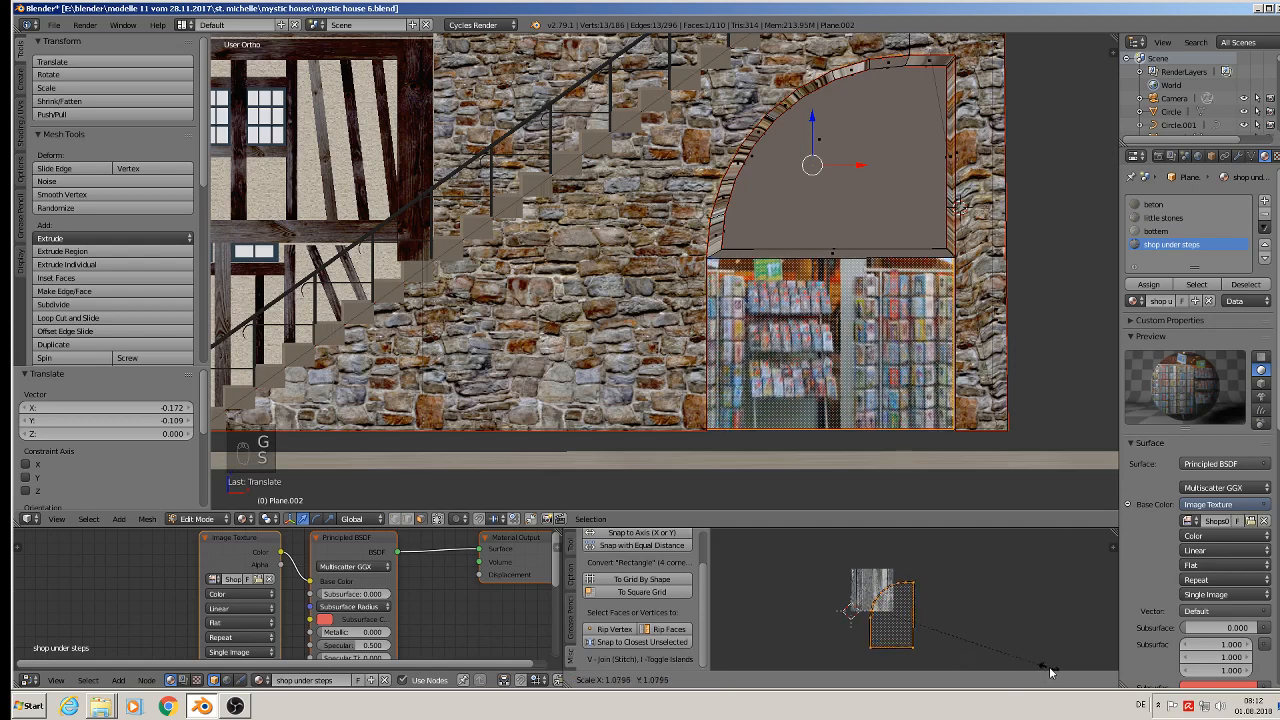
click(1084, 540)
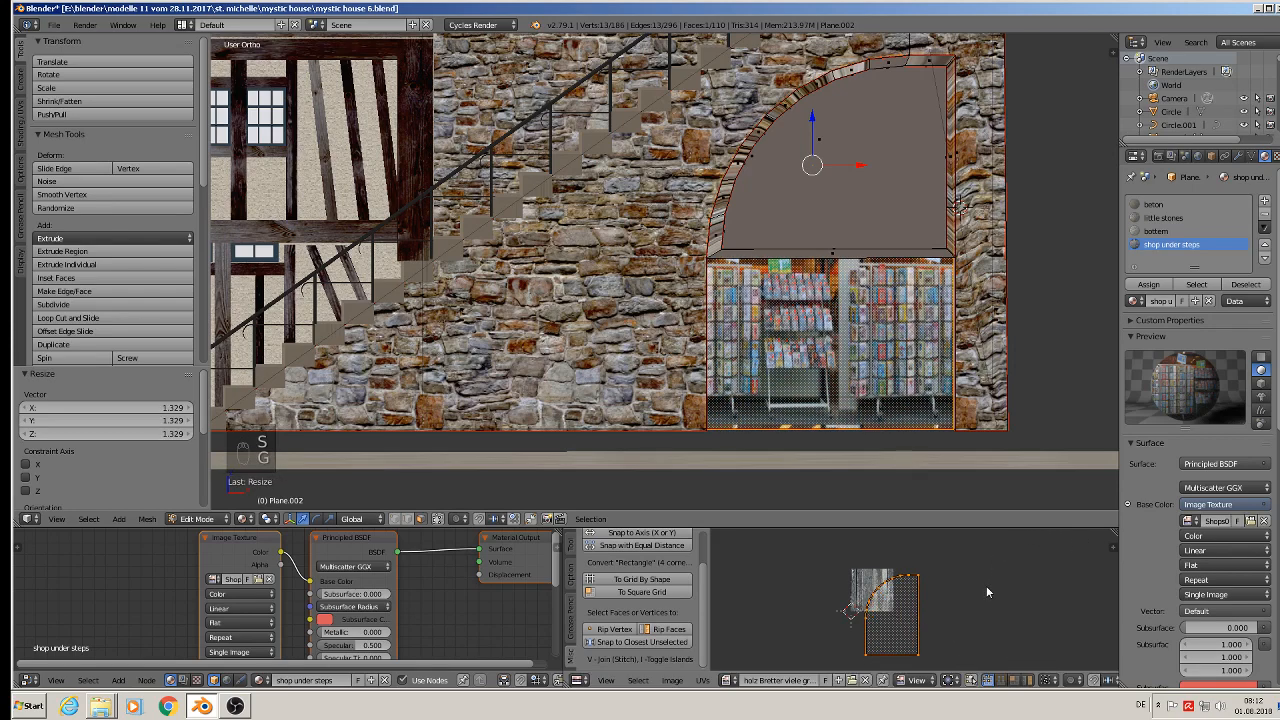
key(g)
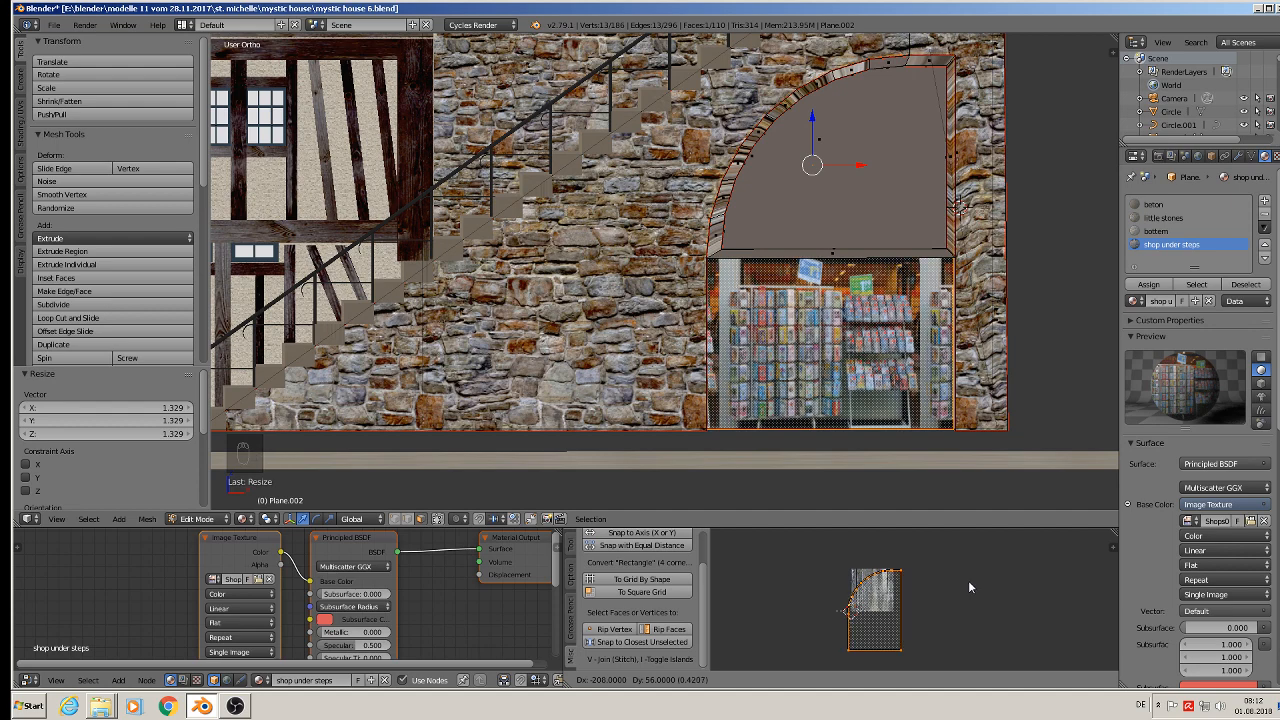
click(969, 580)
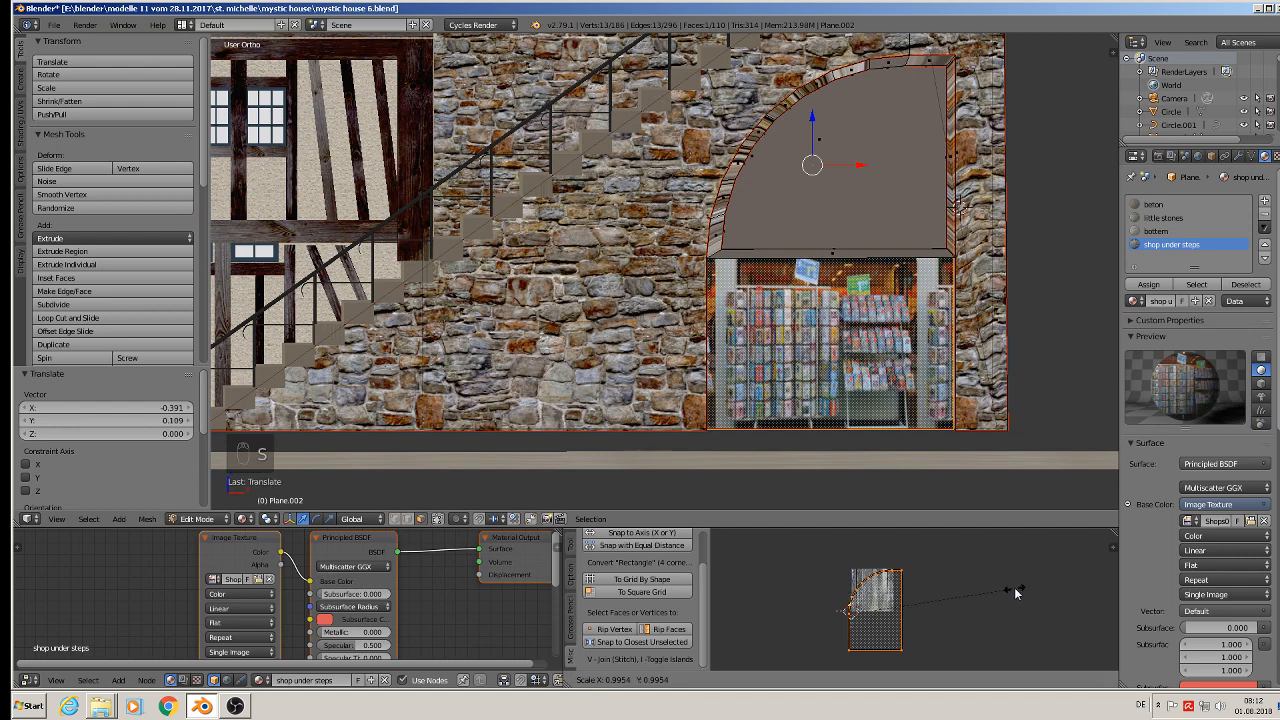
Scale the shop face's UVs by about 0.86 along X and shift them about -0.031 in X to center the racks.
key(s)
key(s)
key(x)
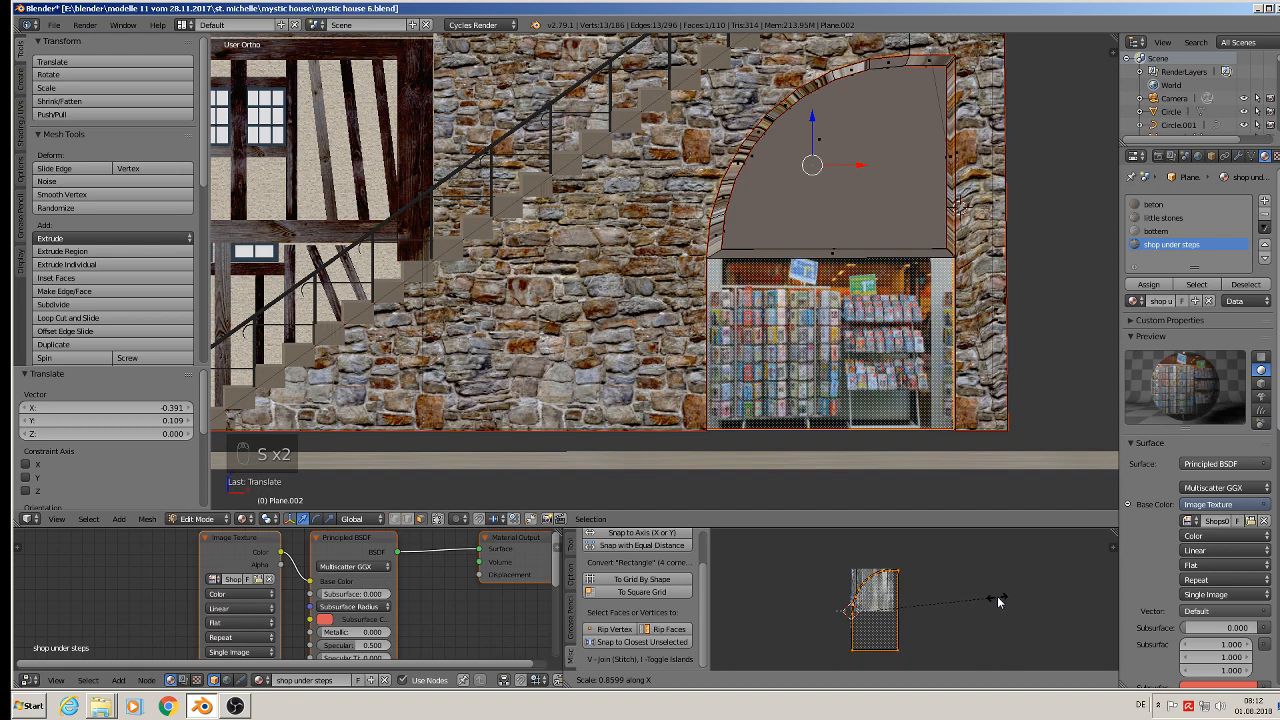
click(997, 596)
key(g)
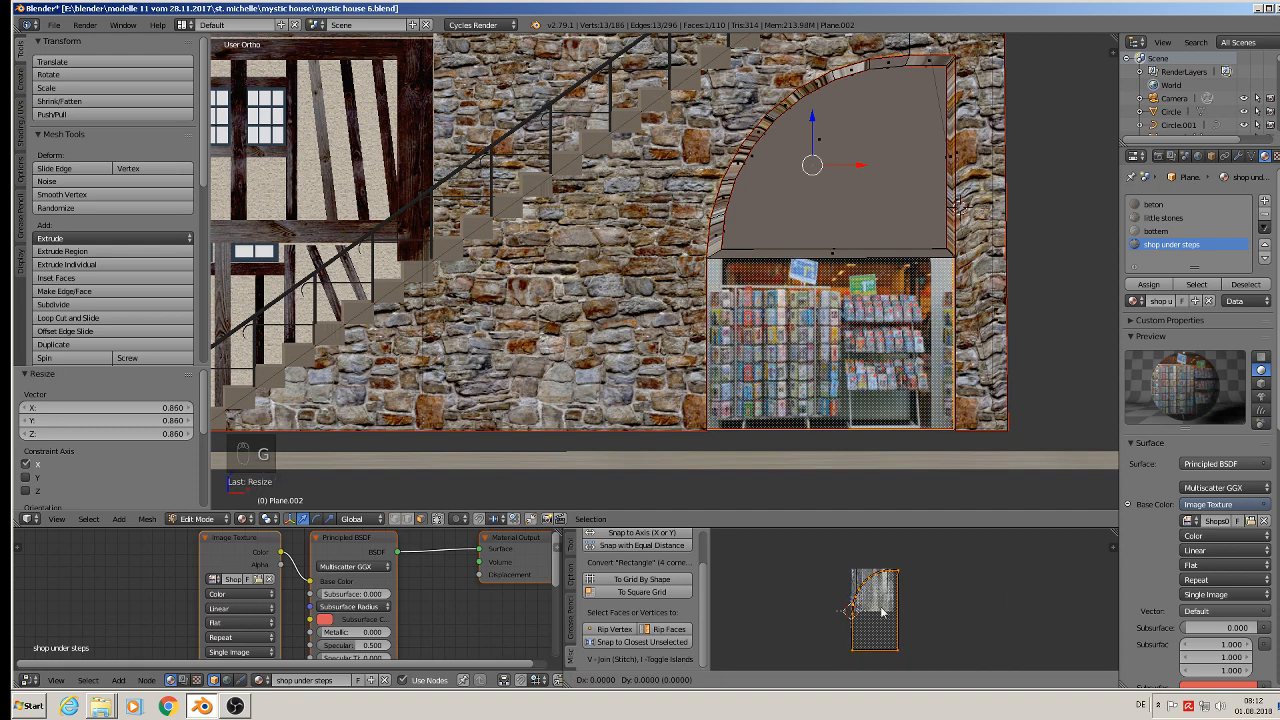
click(880, 608)
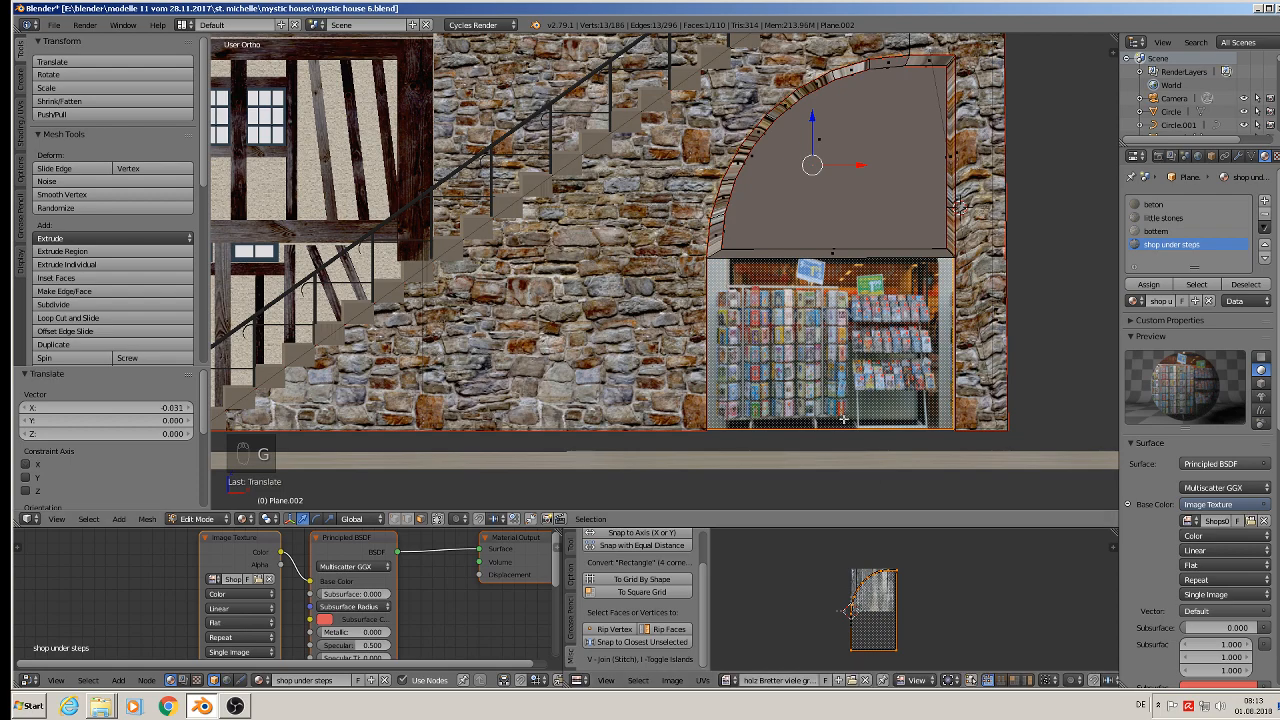
Leave Edit Mode, deselect everything and examine the shop texture under the arch from an angle.
key(Tab)
middle_drag(835, 411, 886, 429)
key(a)
key(a)
scroll(859, 430, down, 4)
scroll(886, 429, up, 5)
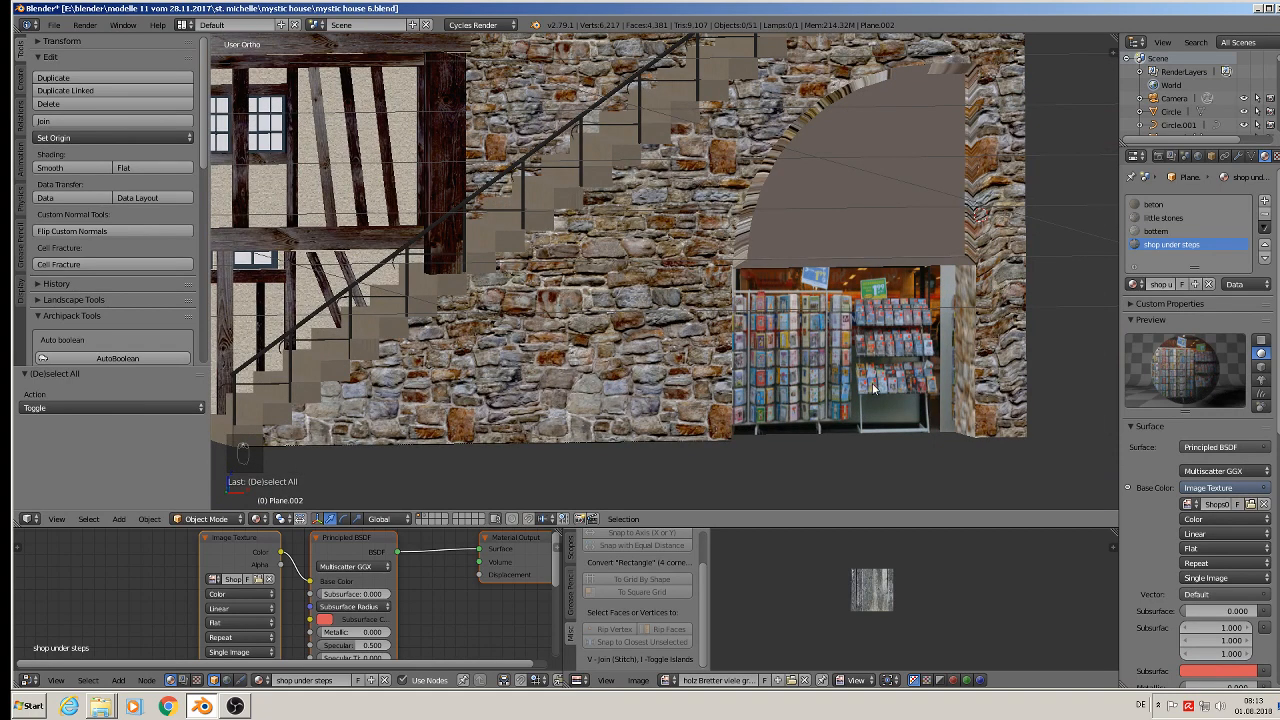
middle_drag(857, 375, 851, 402)
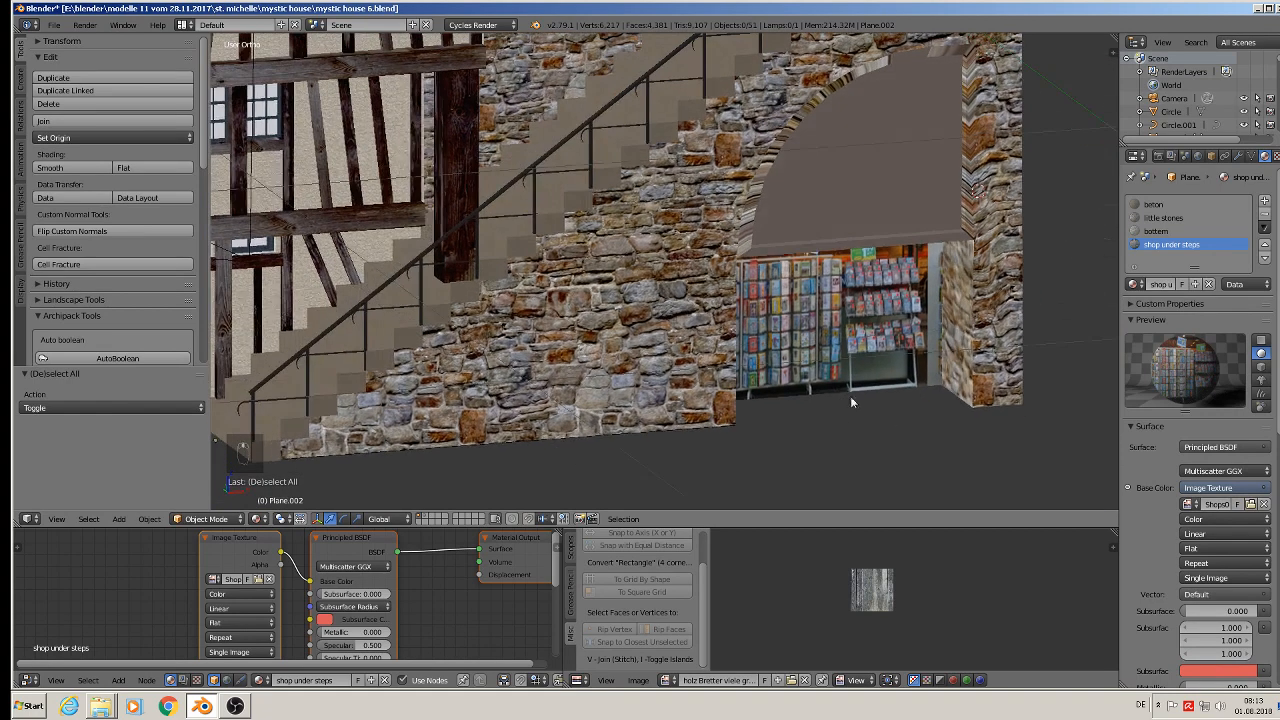
Enlarge the node editor for the stone wall's shop material and spread out its Image Texture and Principled BSDF nodes.
right_click(842, 318)
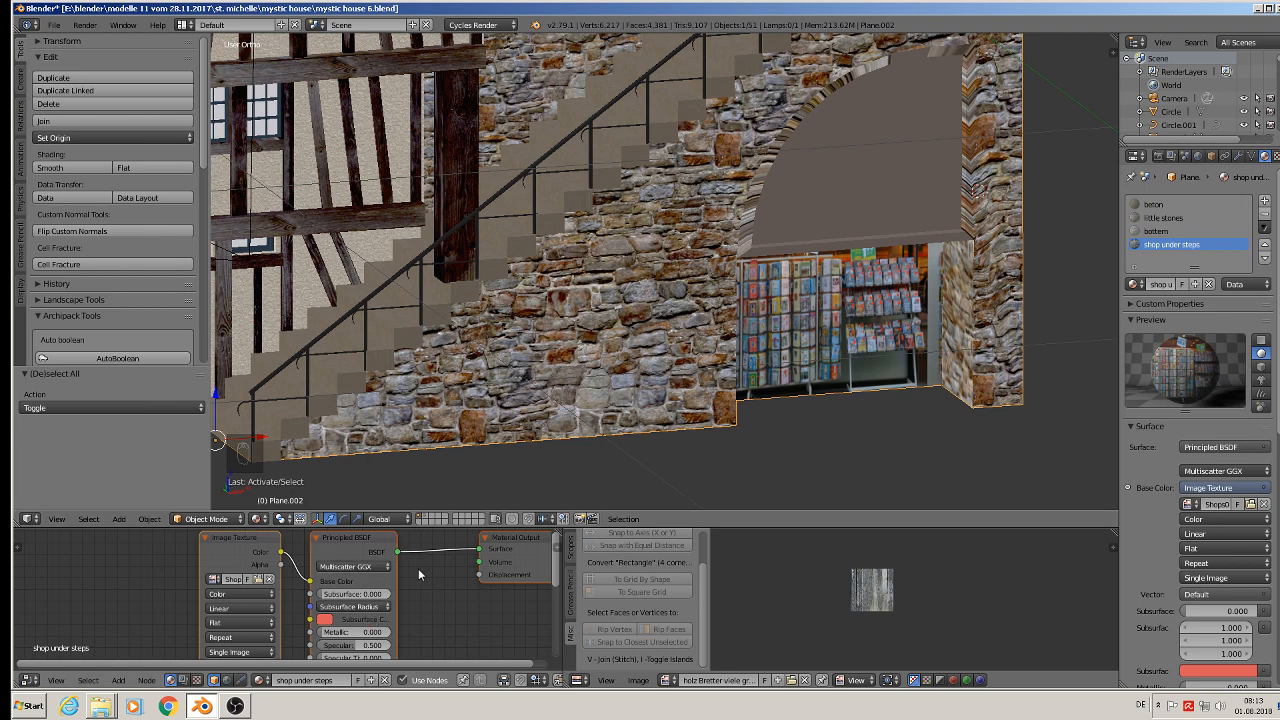
scroll(446, 568, down, 2)
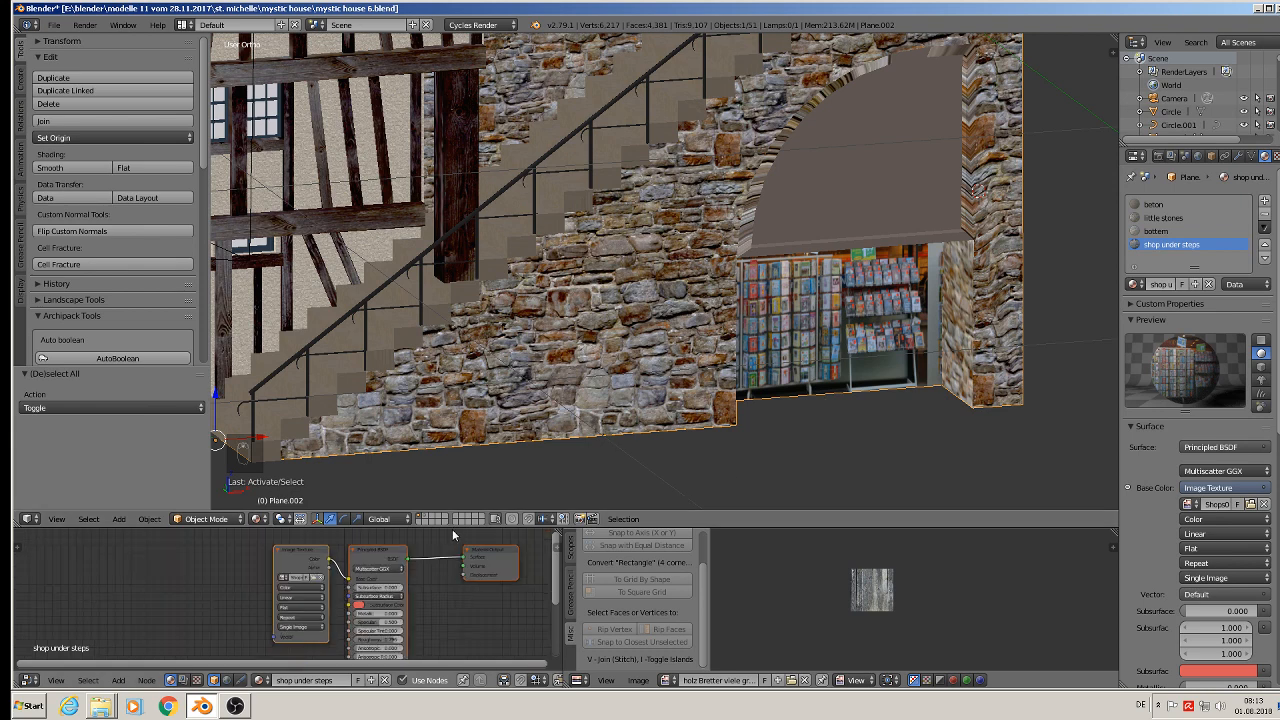
drag(453, 525, 452, 368)
drag(290, 487, 189, 502)
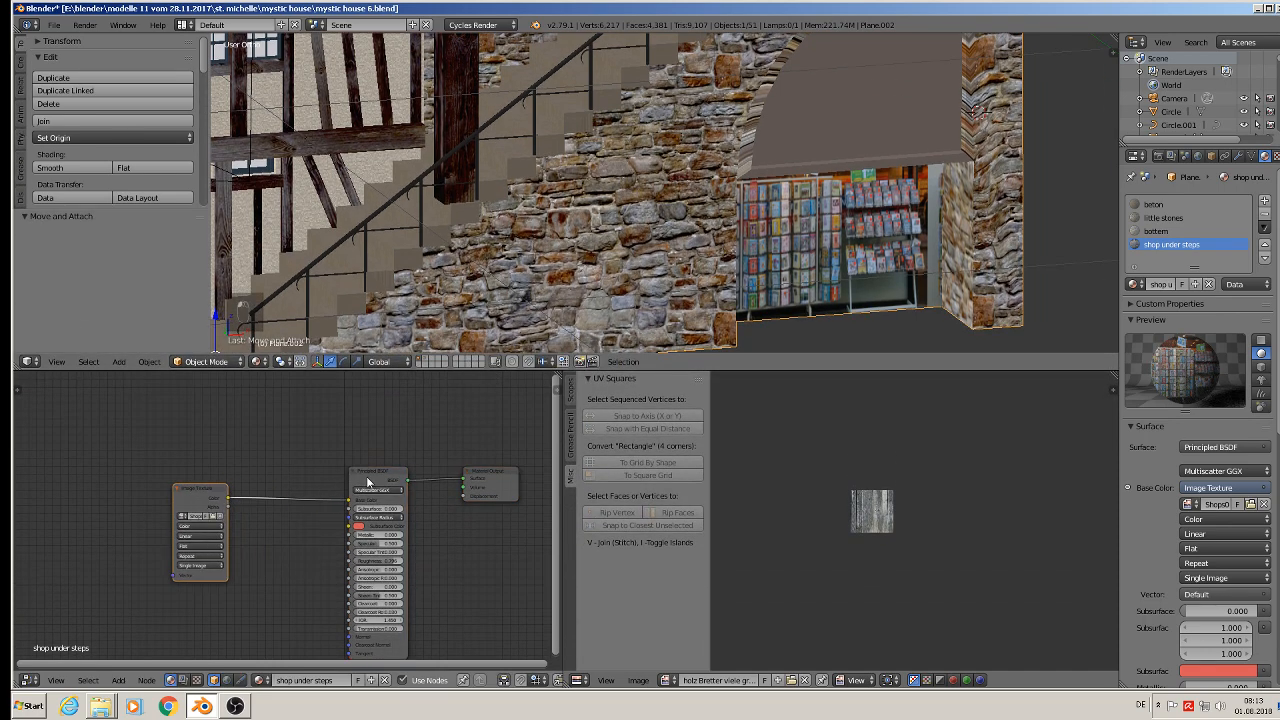
drag(372, 482, 343, 435)
Add an Emission shader node on the link between the Image Texture and Principled BSDF nodes.
click(118, 680)
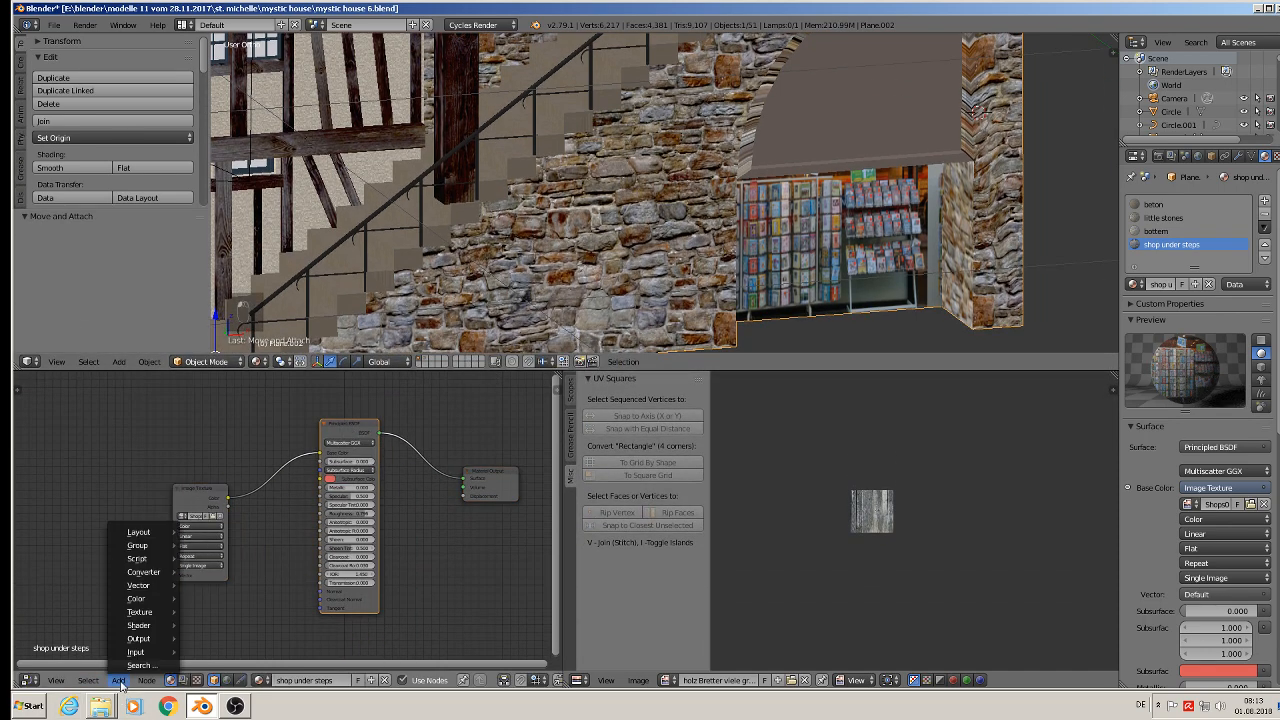
mouse_move(141, 613)
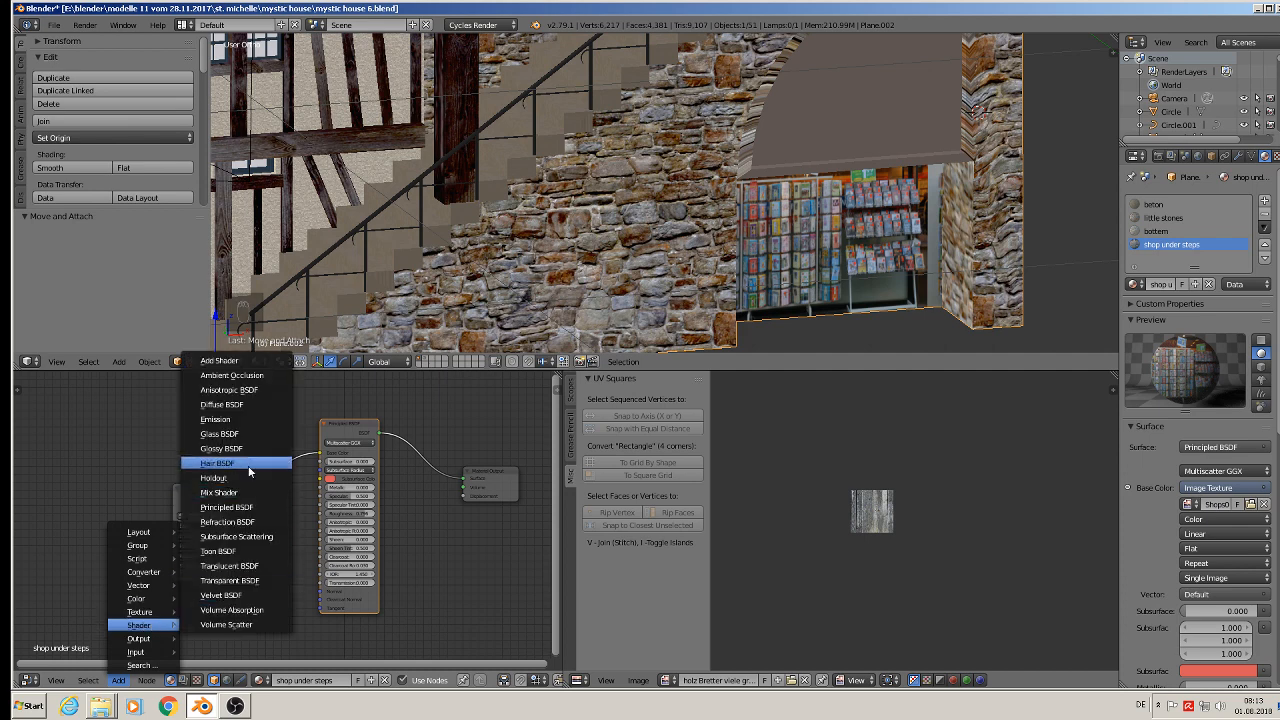
click(231, 420)
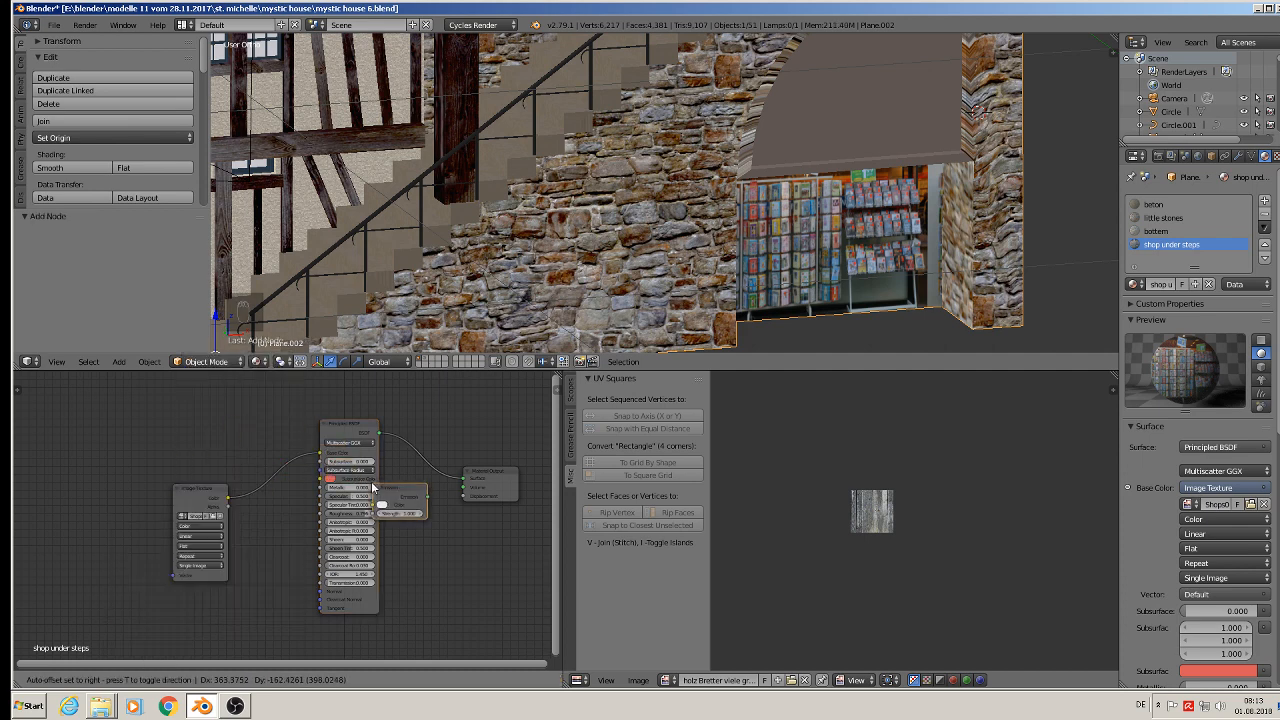
click(266, 457)
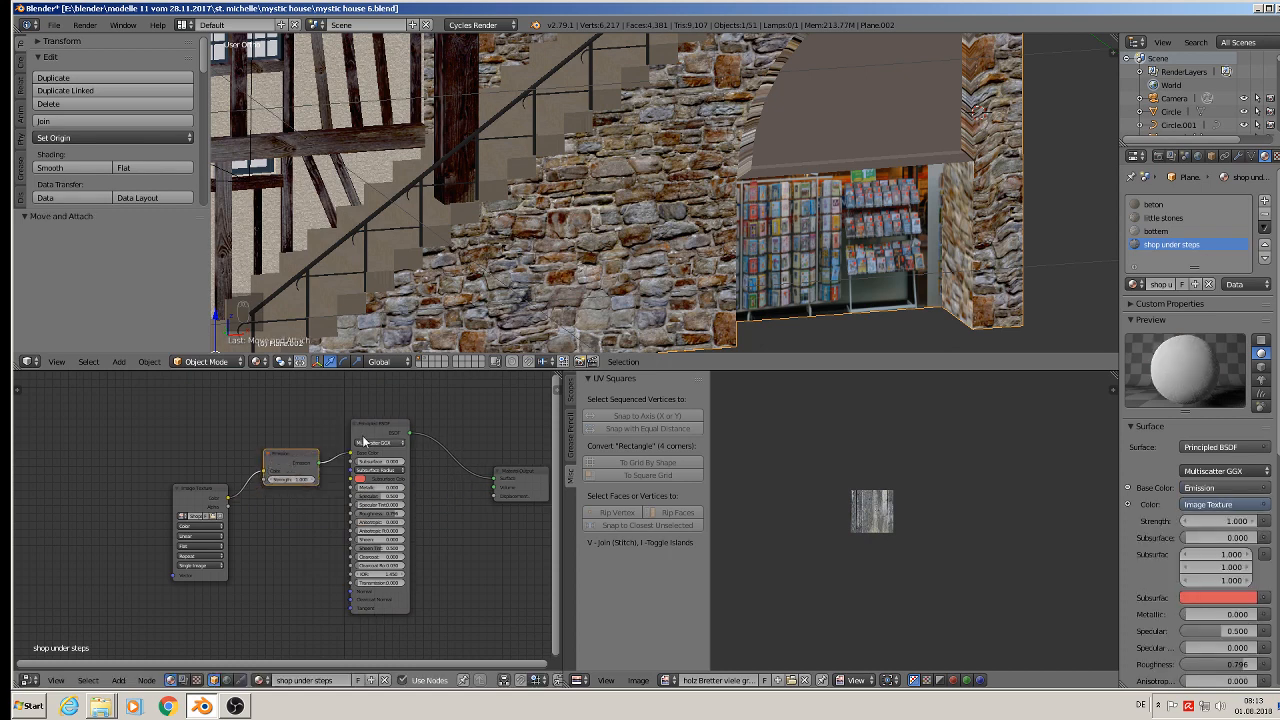
Delete the Principled BSDF node and connect the Emission node to the Material Output's Surface, centering it between the remaining nodes.
key(x)
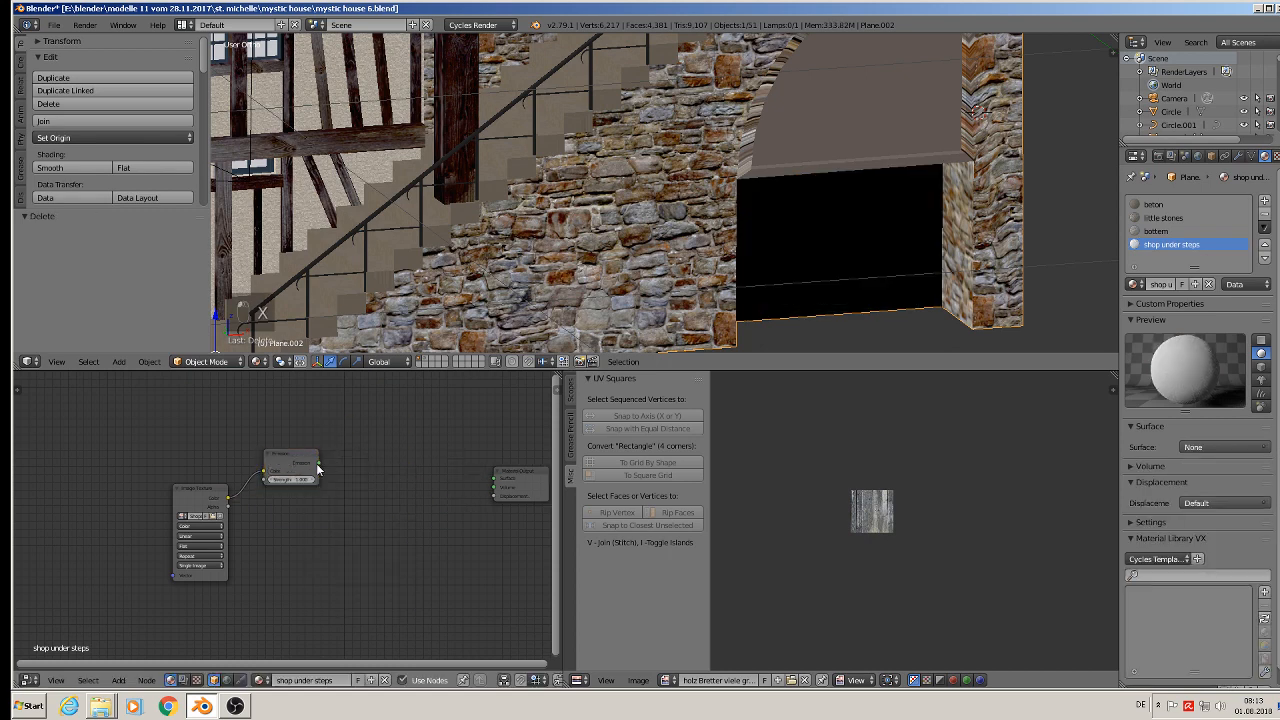
drag(317, 462, 503, 487)
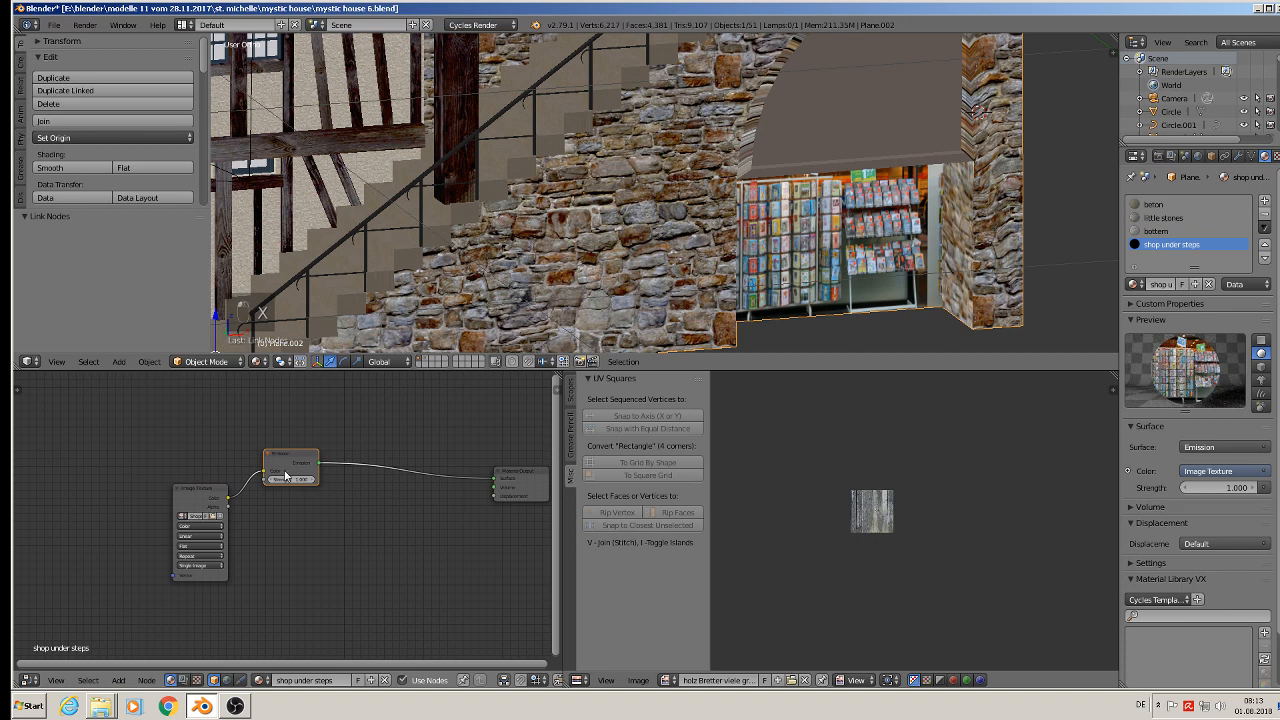
drag(285, 461, 352, 470)
scroll(428, 520, up, 1)
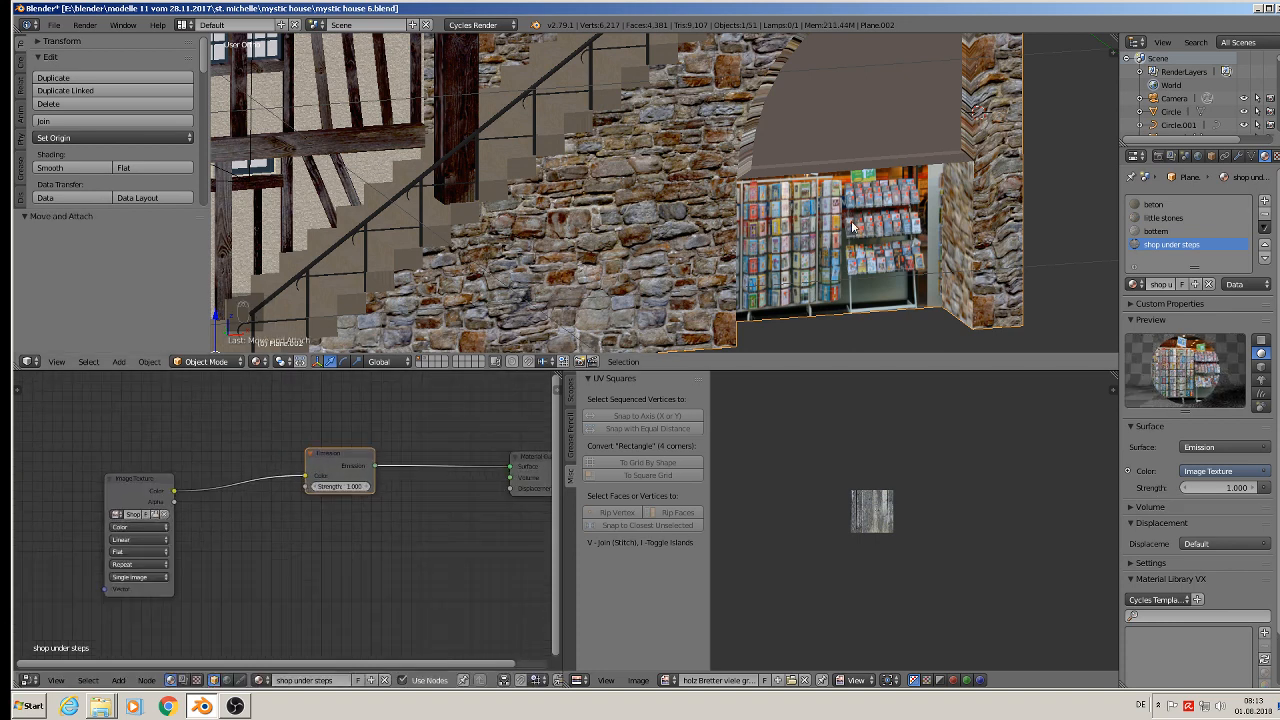
key(a)
scroll(920, 297, down, 1)
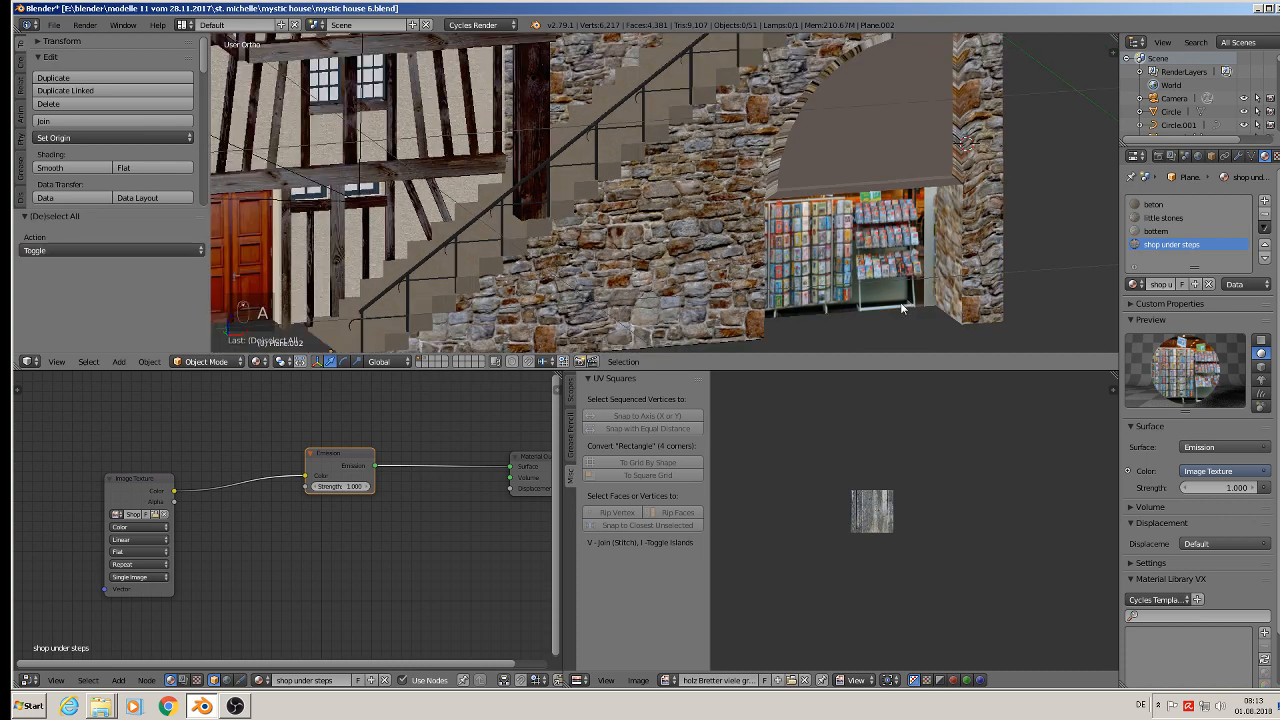
Add a cube mesh in front of the shop texture under the arch and shrink it to a scale of about 0.045.
shift+middle_drag(920, 297, 796, 213)
scroll(796, 213, up, 2)
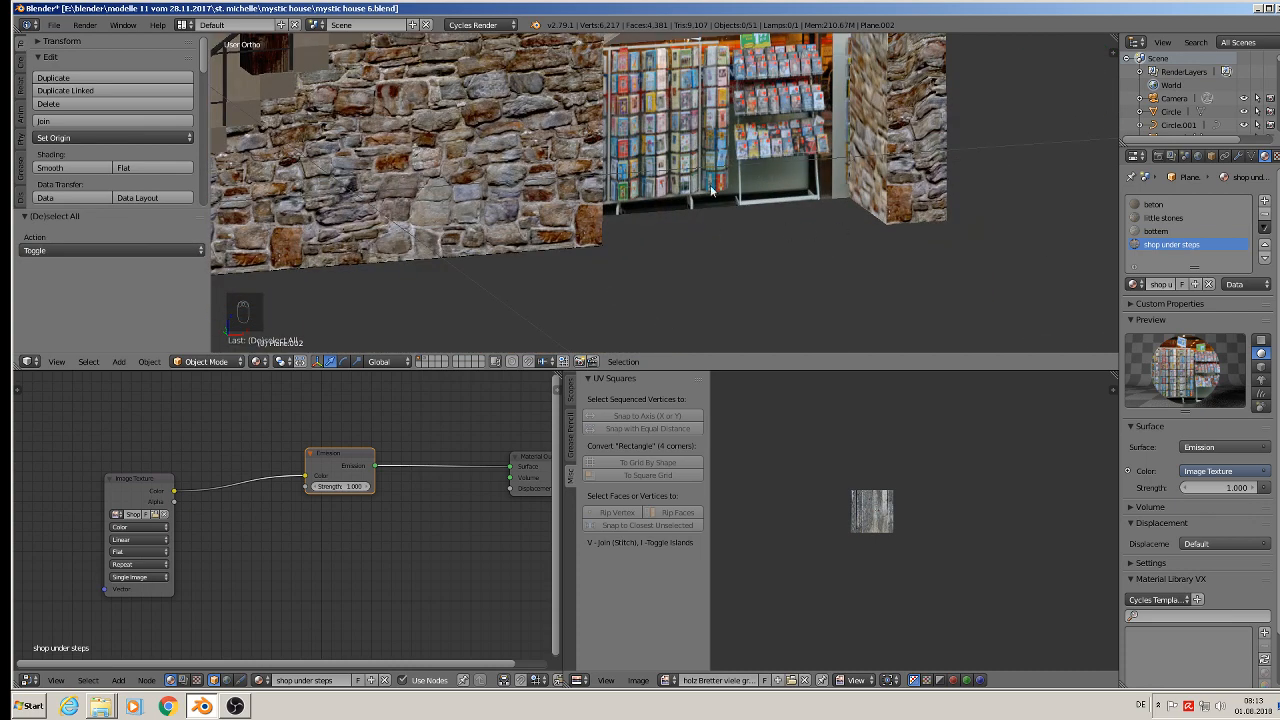
scroll(822, 256, up, 2)
shift+middle_drag(800, 270, 756, 307)
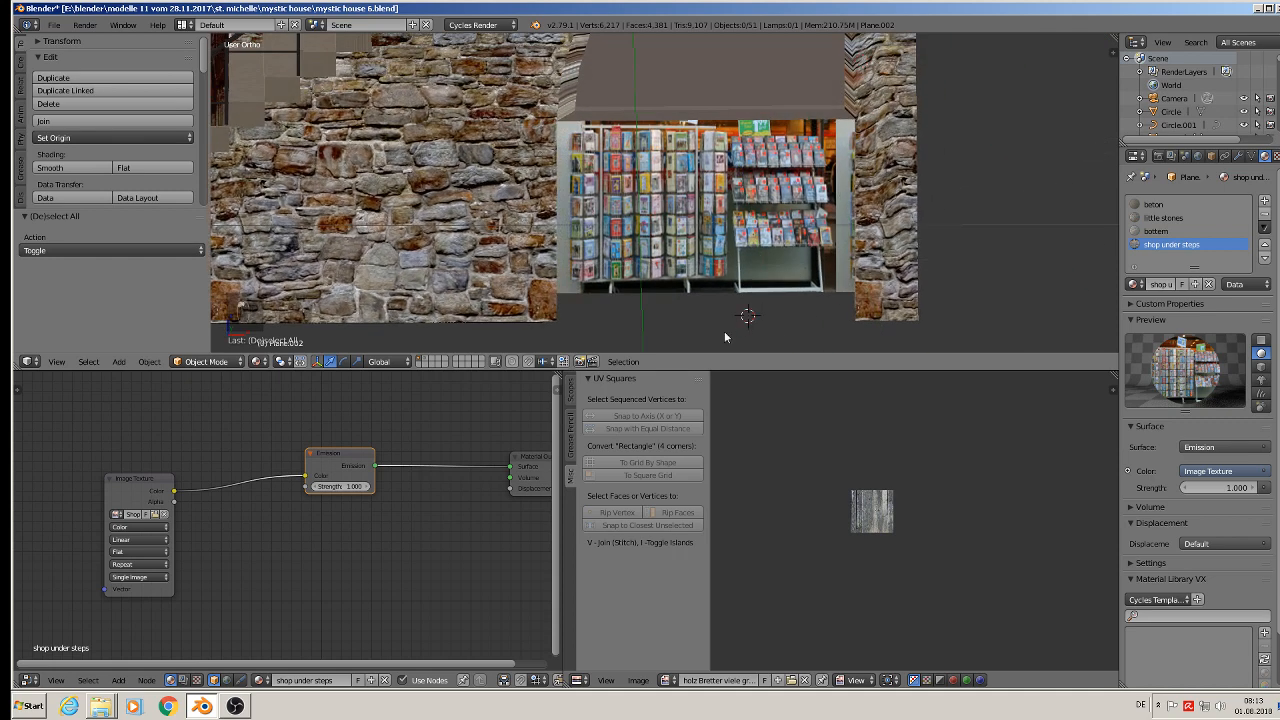
click(118, 361)
mouse_move(190, 345)
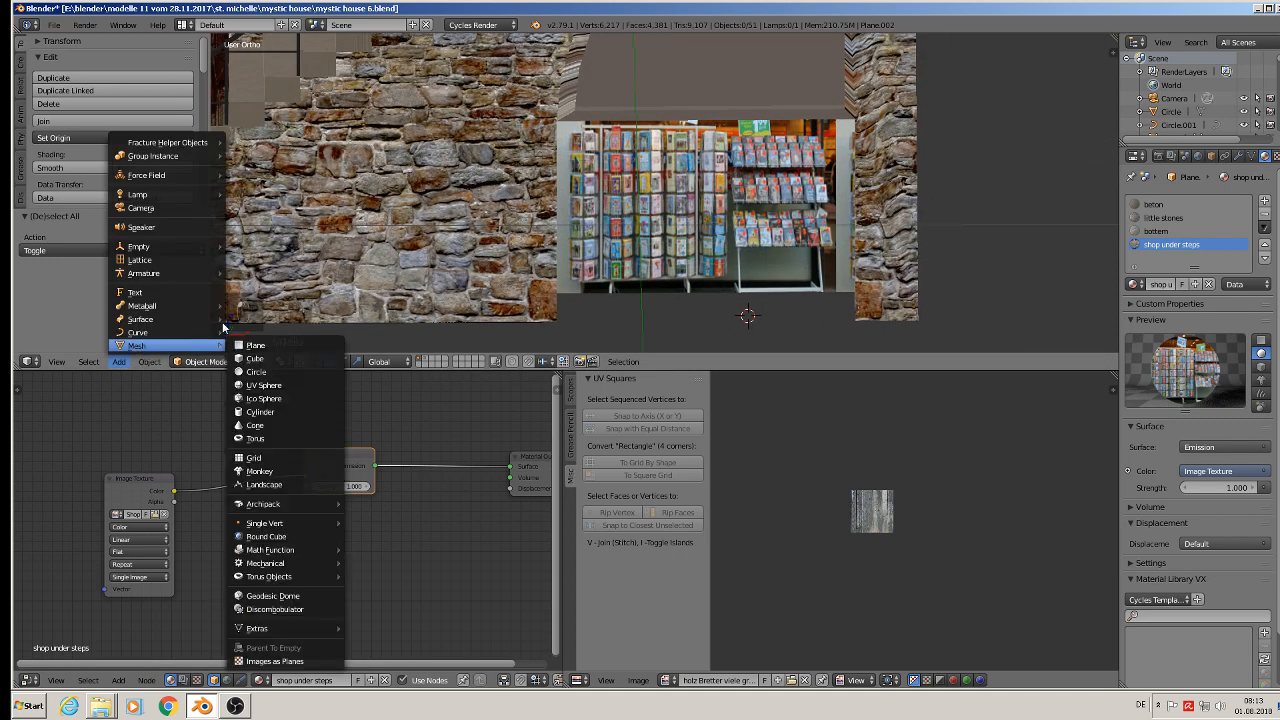
click(262, 358)
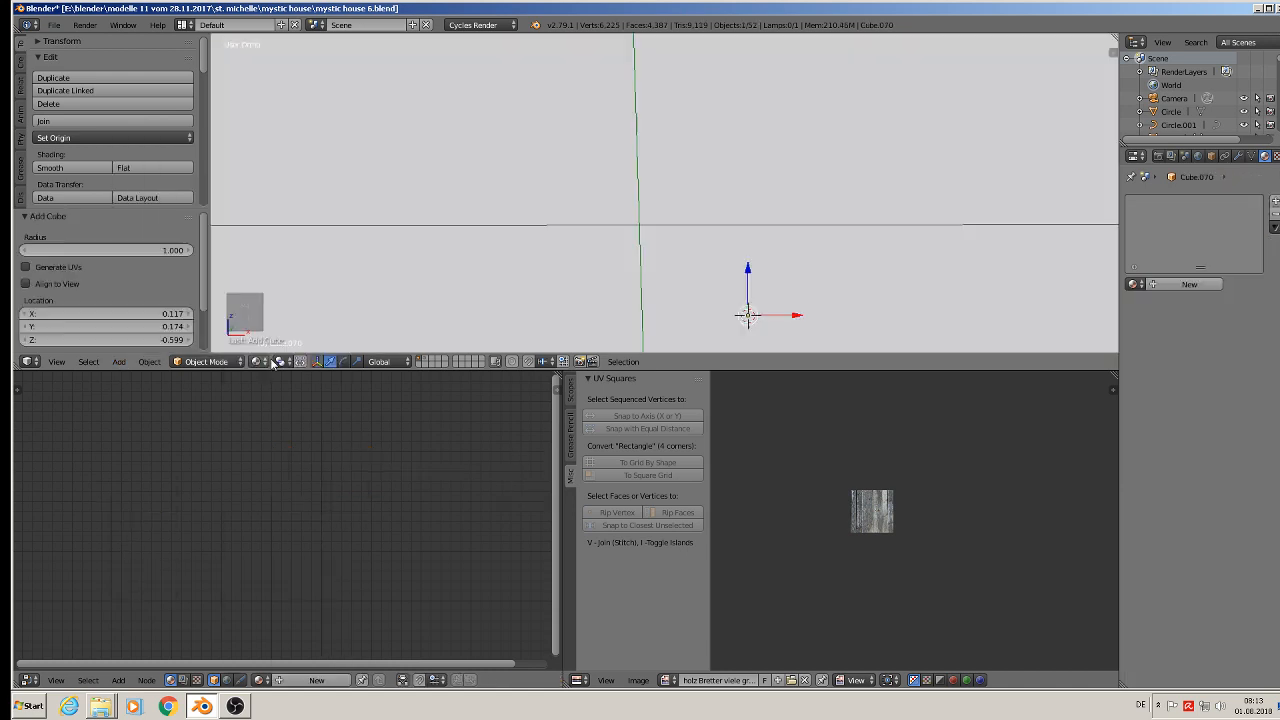
key(s)
click(746, 326)
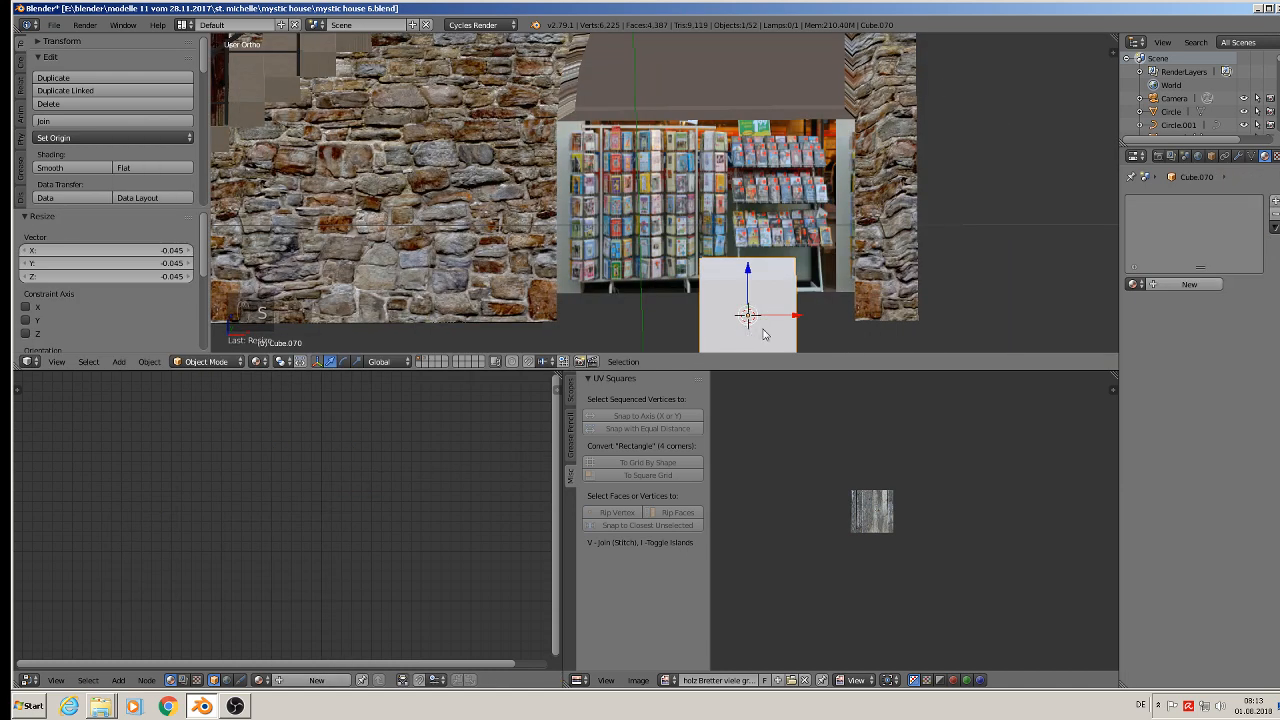
Move the cube about 0.113 along Y toward the shop front and scale it uniformly to about 0.582.
middle_drag(764, 330, 821, 342)
drag(722, 303, 656, 268)
key(s)
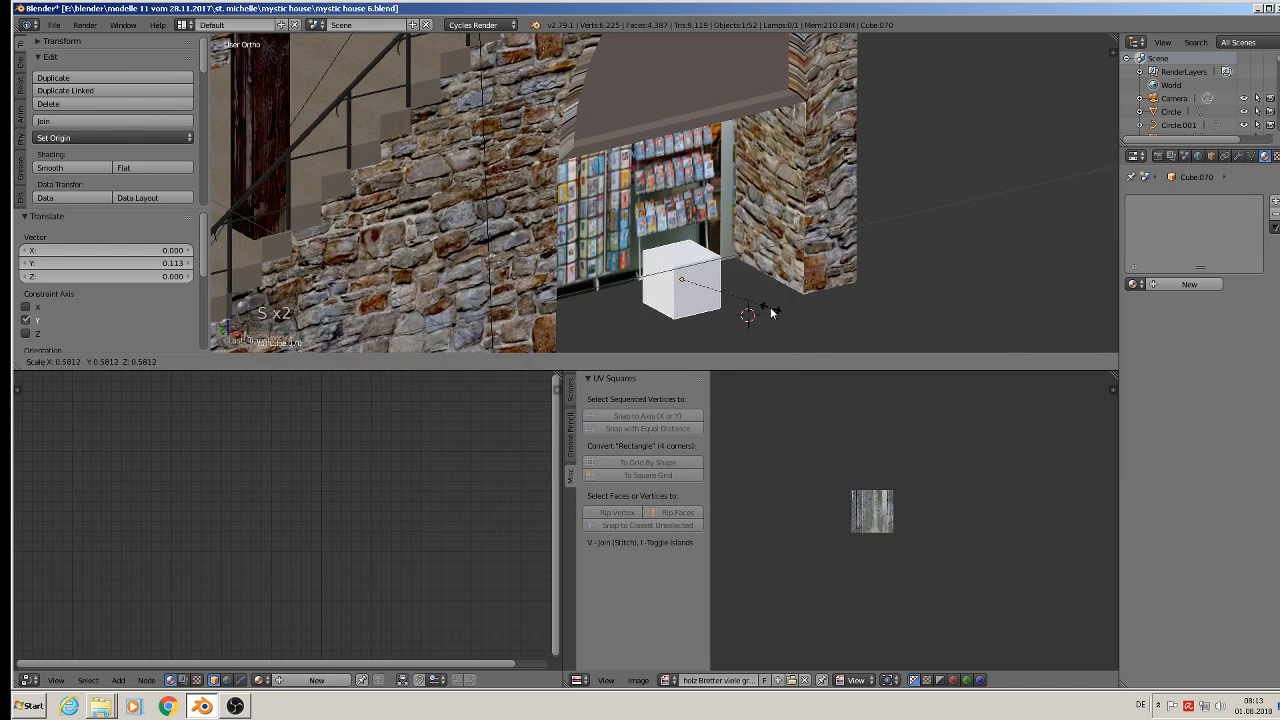
click(770, 312)
mouse_move(768, 314)
middle_down()
mouse_move(697, 305)
mouse_move(774, 318)
middle_up()
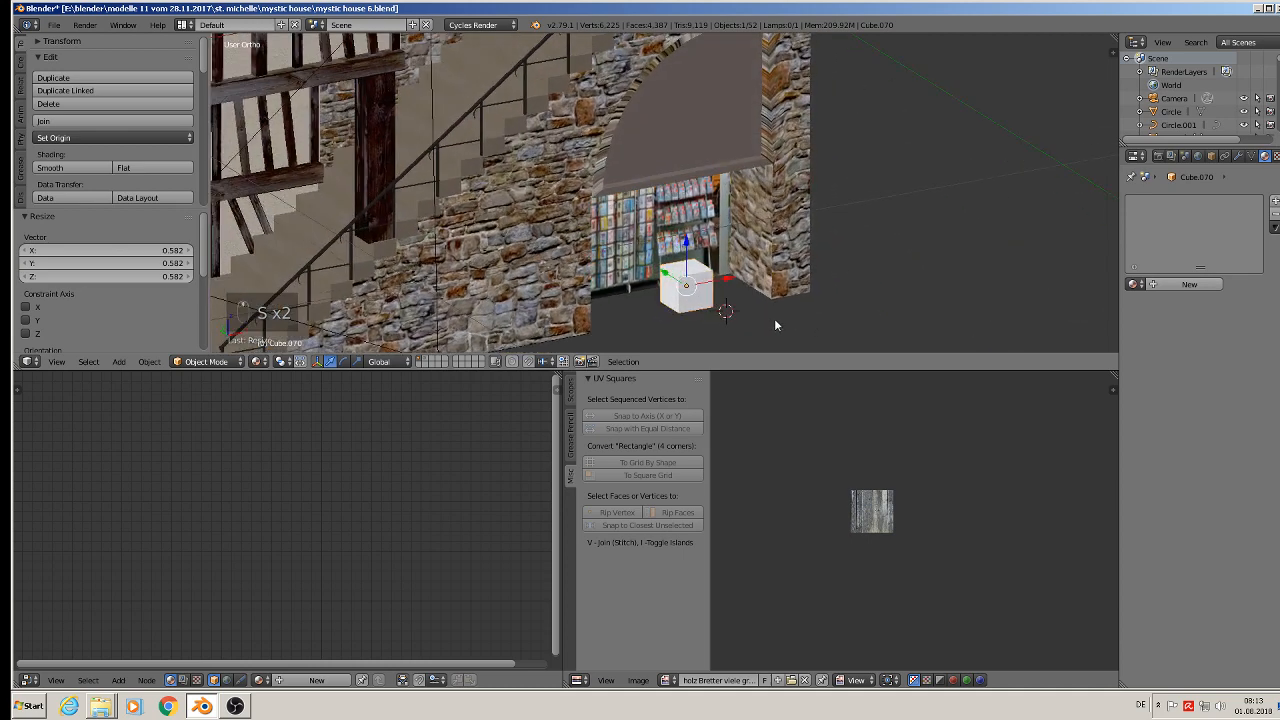
Scale the cube to about 0.567 along Y and 2.876 along X to form a long, narrow block.
key(s)
key(x)
key(y)
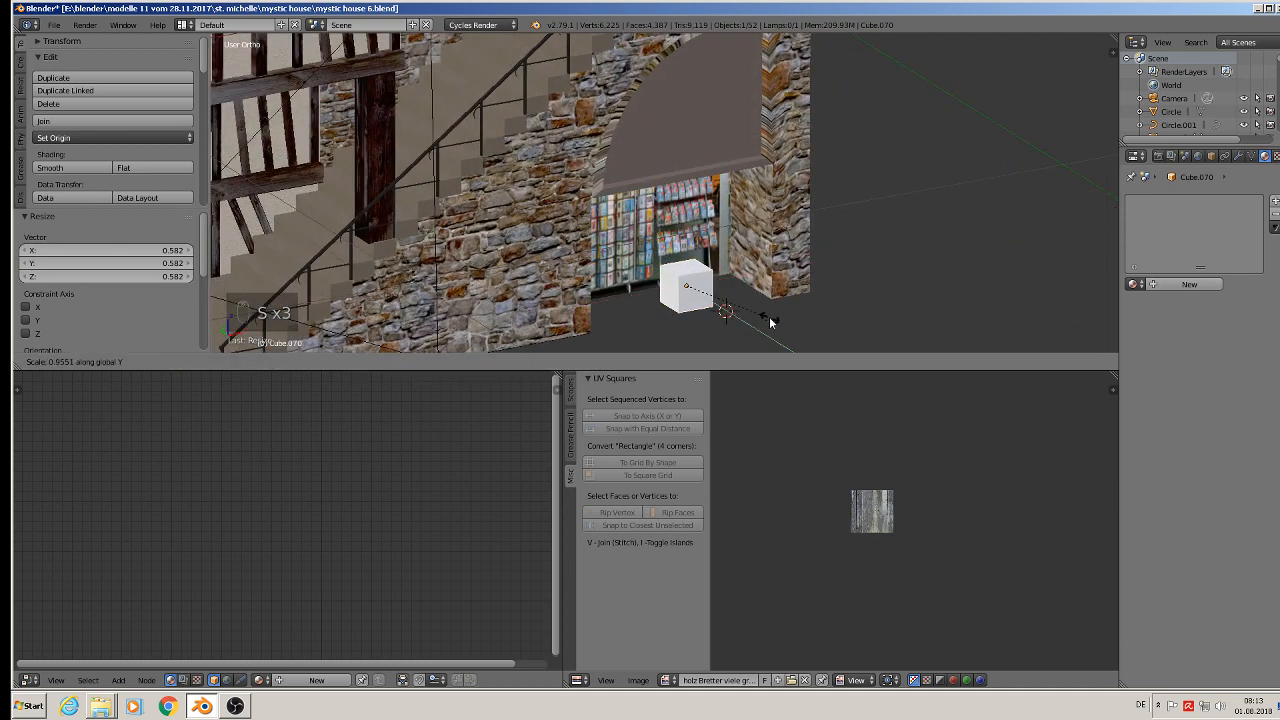
click(738, 307)
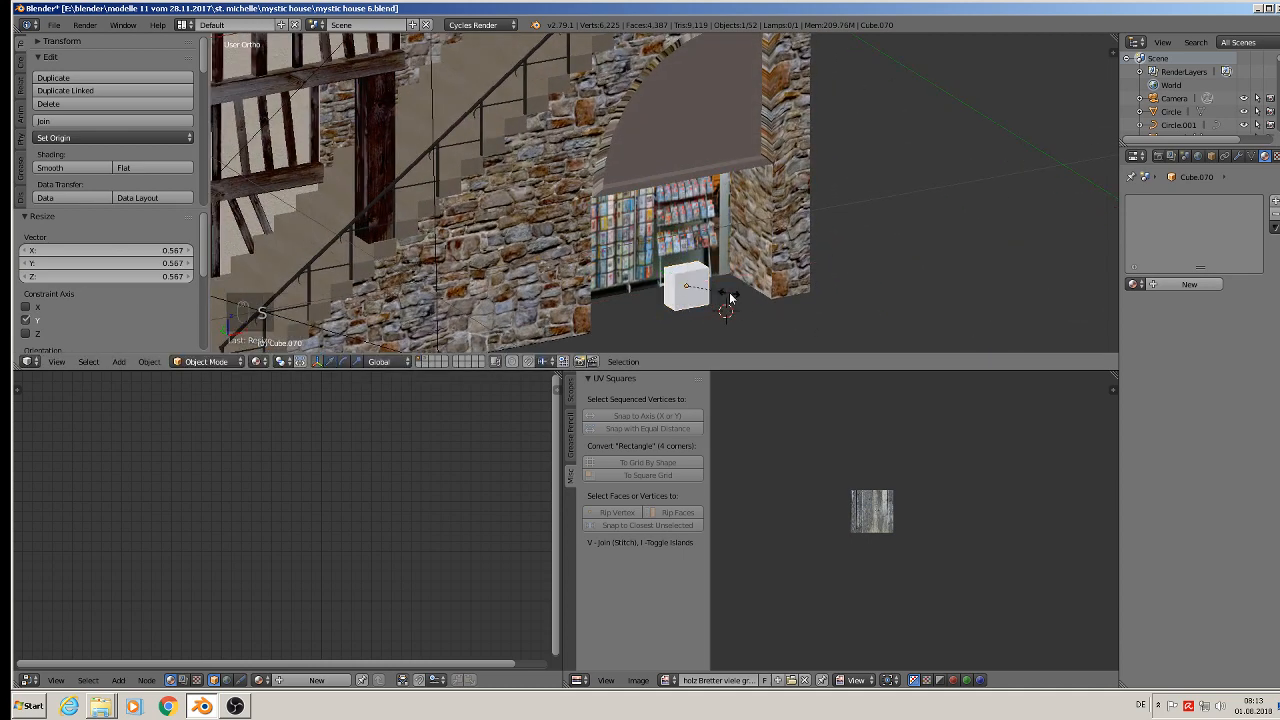
key(s)
key(x)
click(811, 299)
click(719, 268)
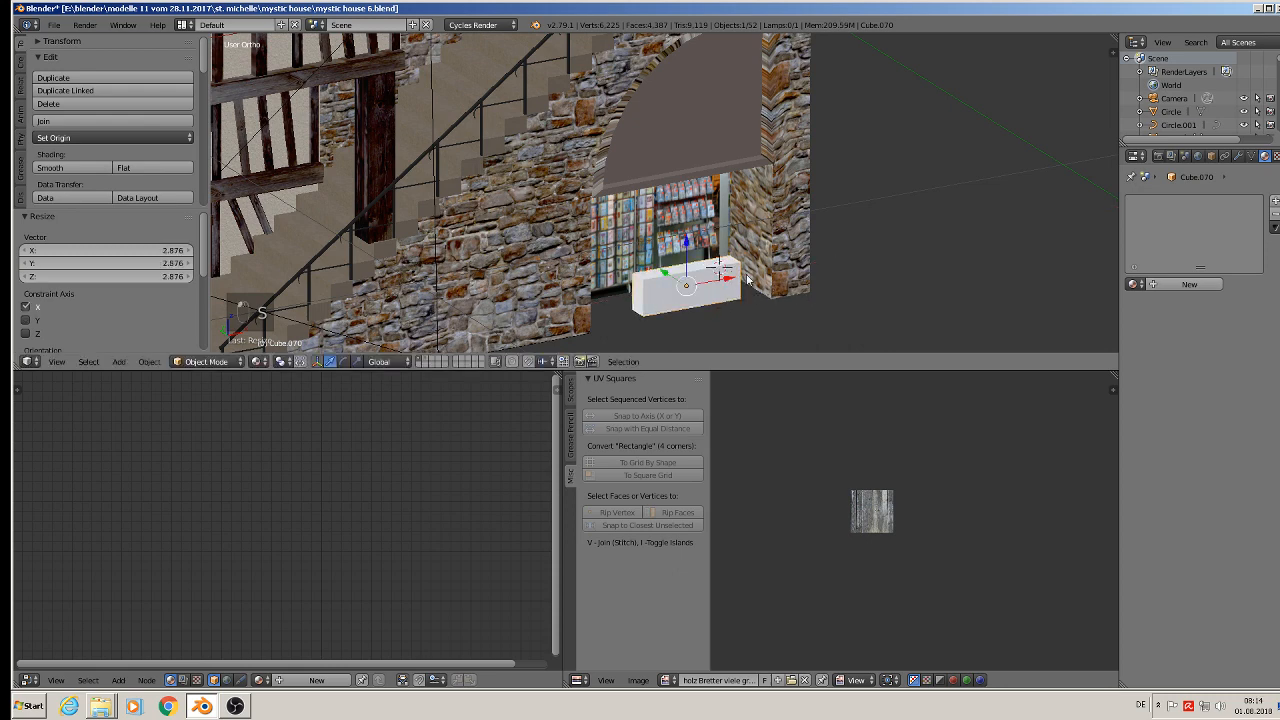
Reposition the block about -0.038 along Y and -0.029 along X, and stretch it by about 1.334 along X.
drag(727, 282, 696, 283)
middle_drag(730, 301, 696, 297)
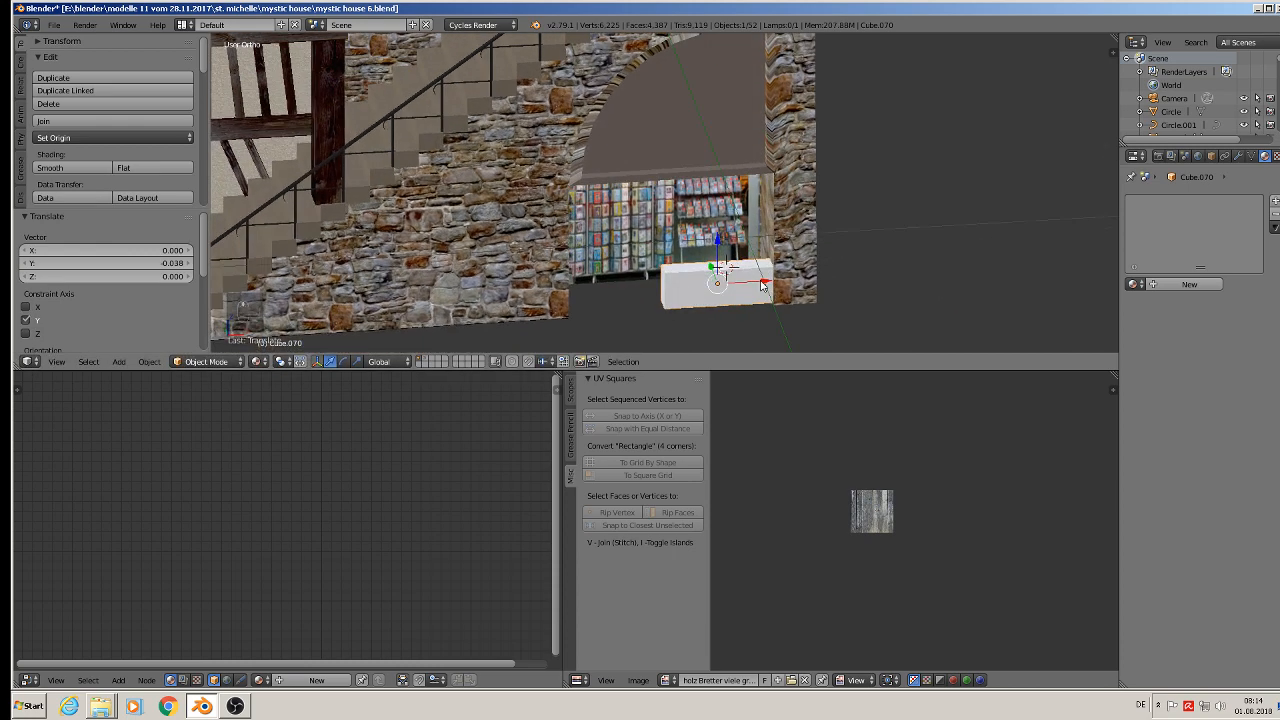
drag(764, 287, 738, 288)
key(s)
key(x)
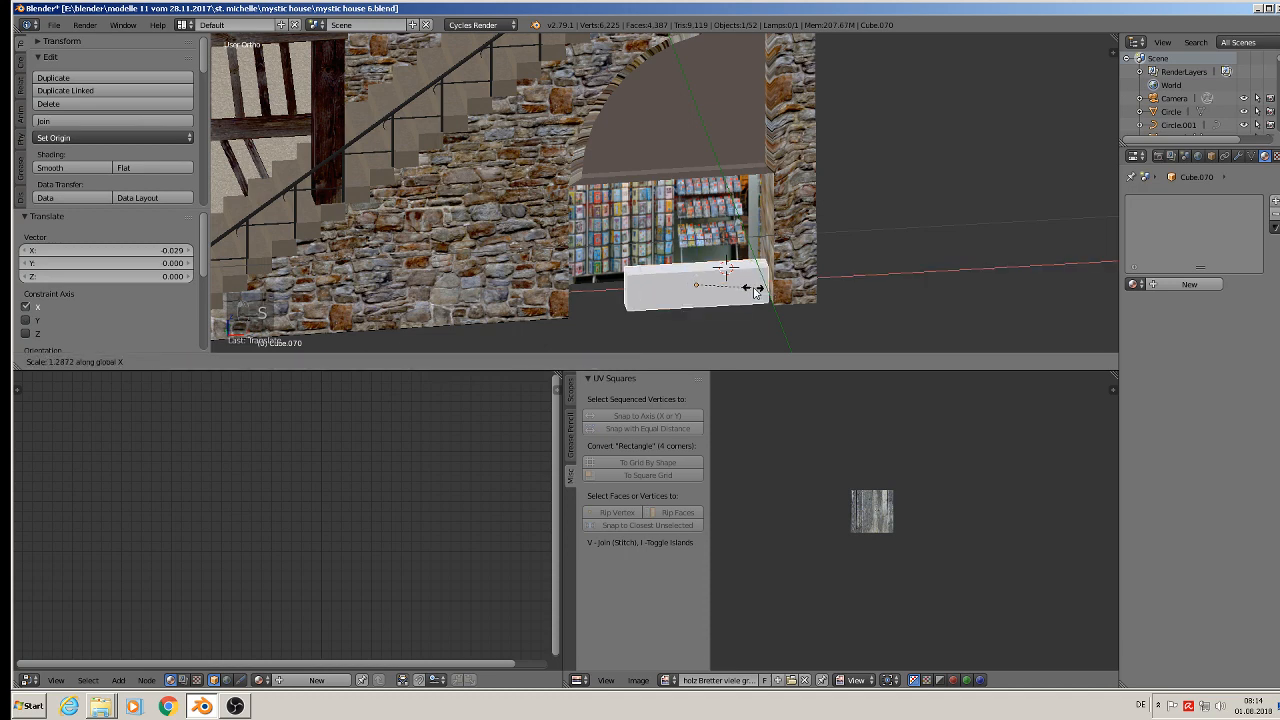
click(757, 291)
scroll(702, 300, up, 3)
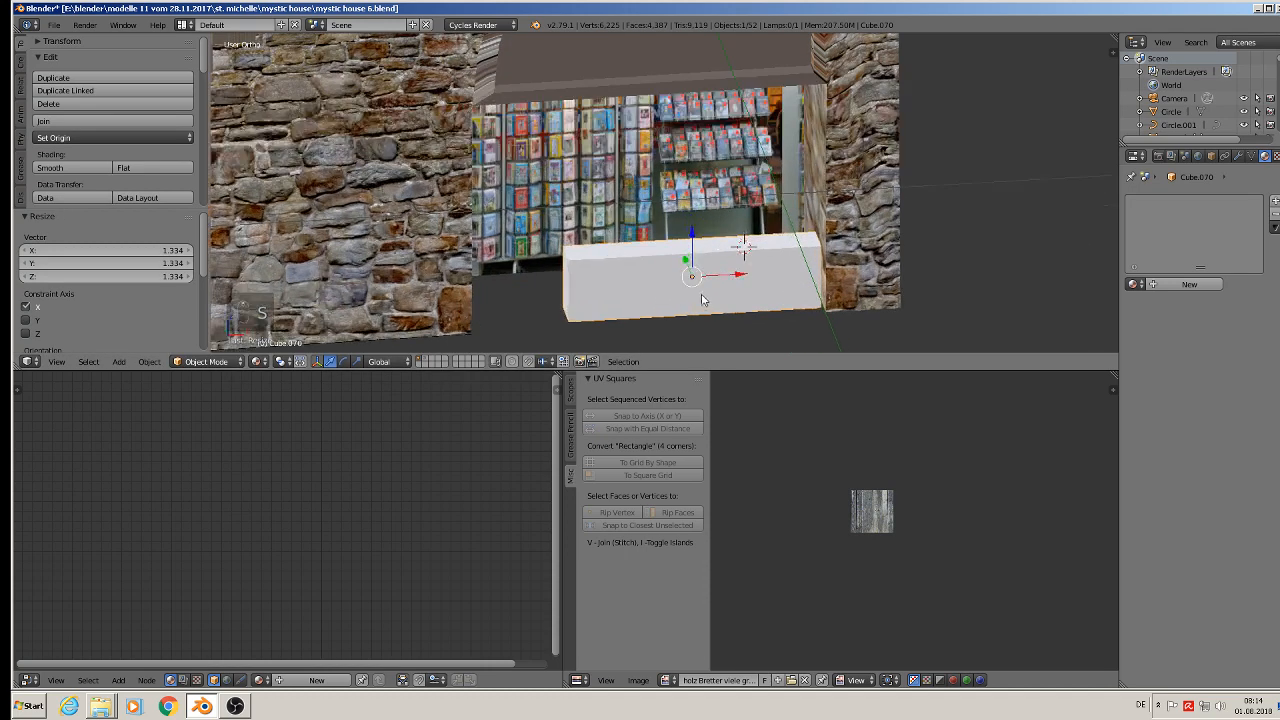
Enter Edit Mode, select the block's top face and raise it about 0.006 along Z.
scroll(630, 252, up, 2)
key(Tab)
right_click(743, 263)
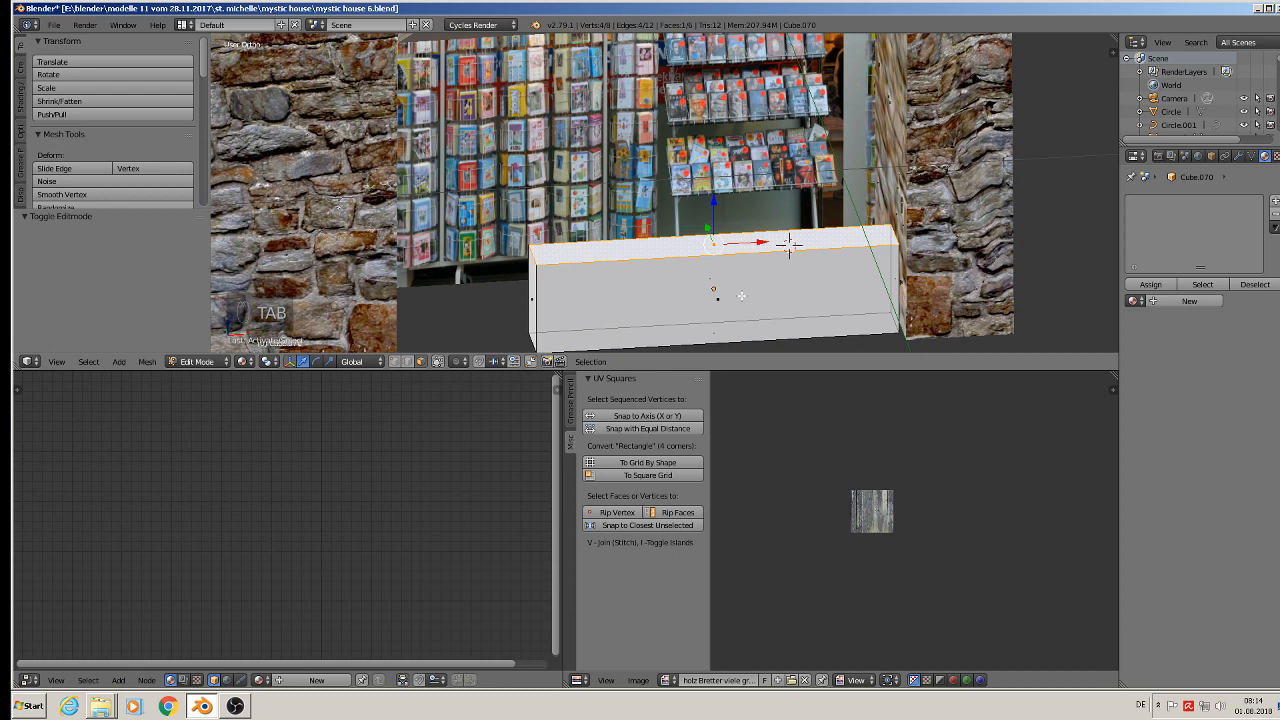
key(shift+e)
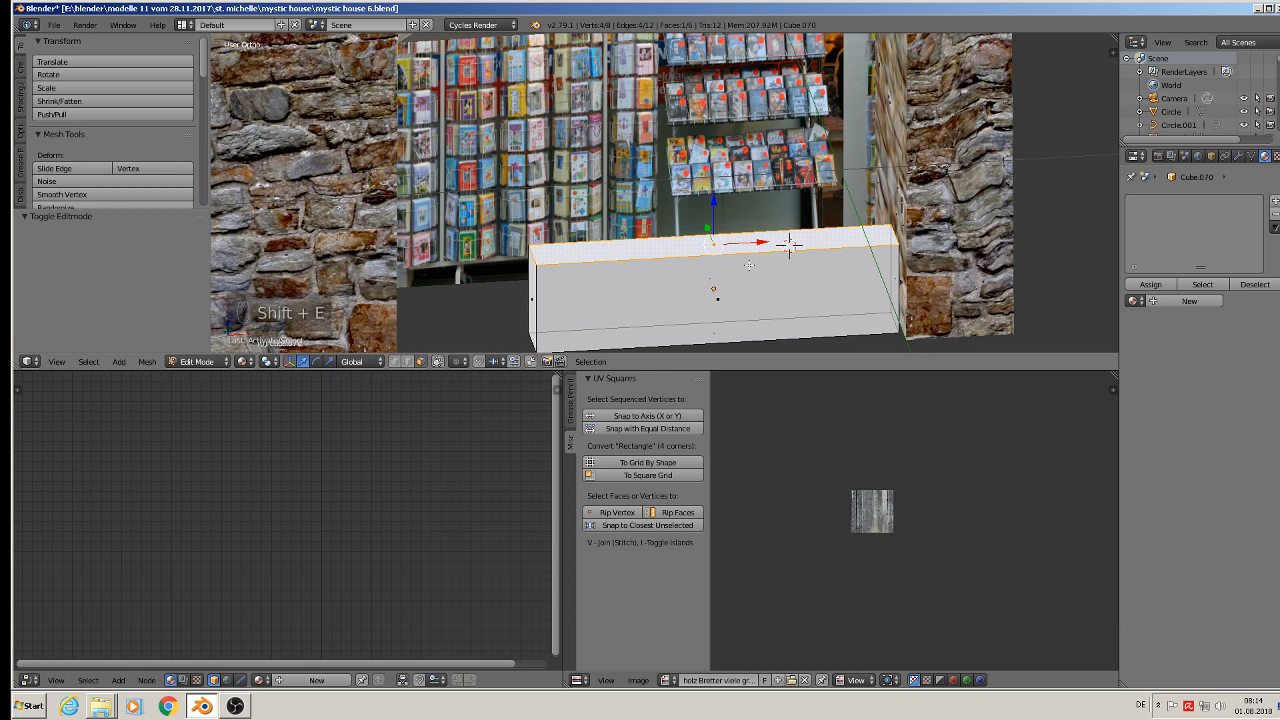
key(s)
right_click(753, 267)
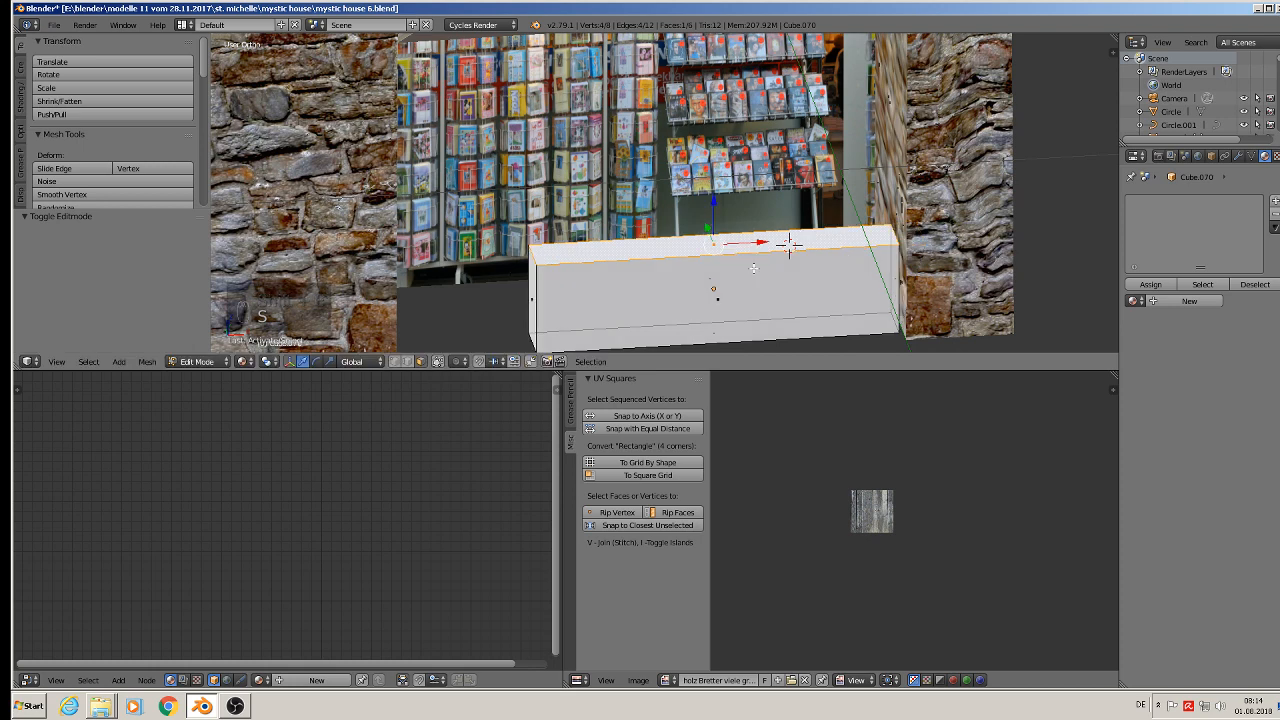
key(g)
key(z)
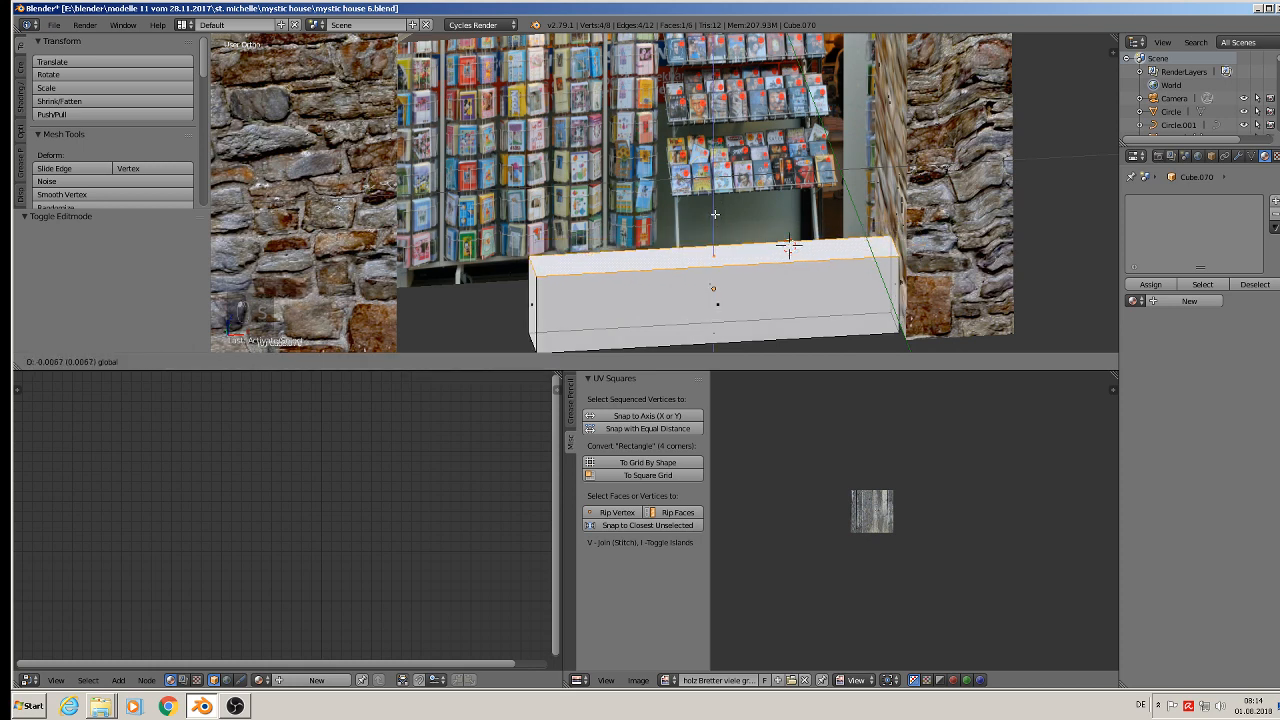
click(789, 245)
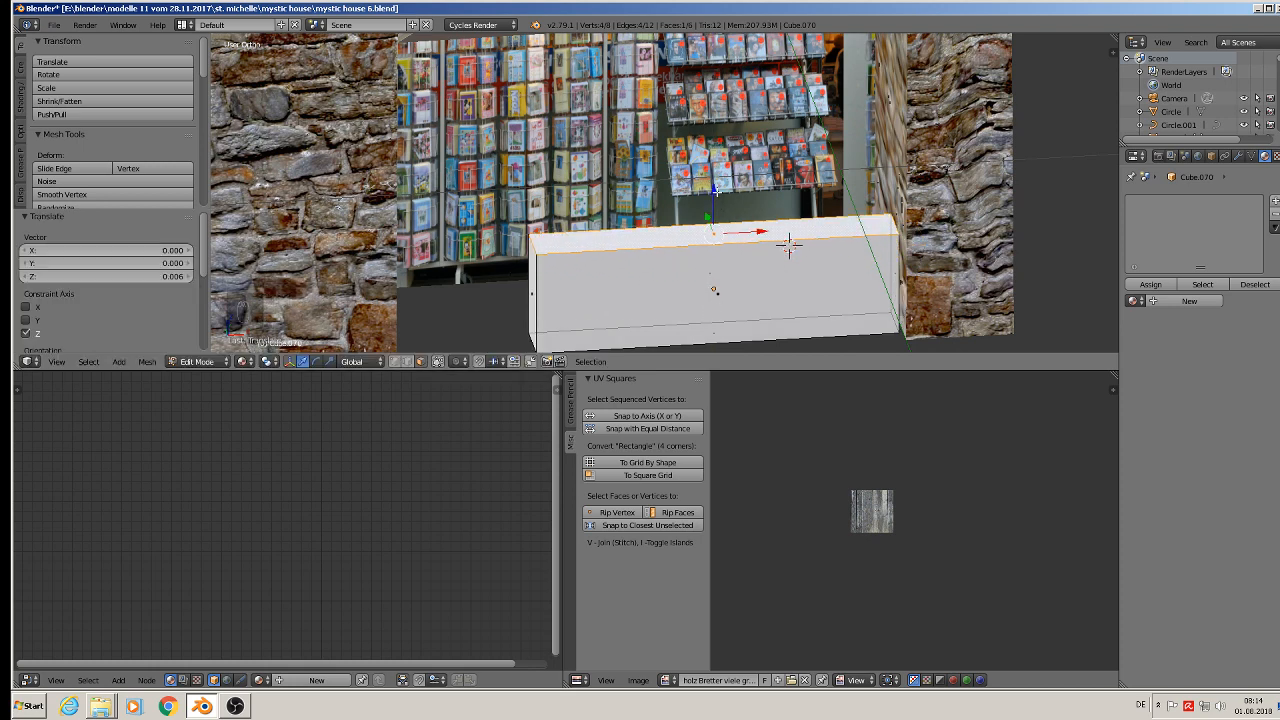
Duplicate the top face slightly upward, scale the copy to about 1.08 and widen it further along Y.
key(shift+d)
key(z)
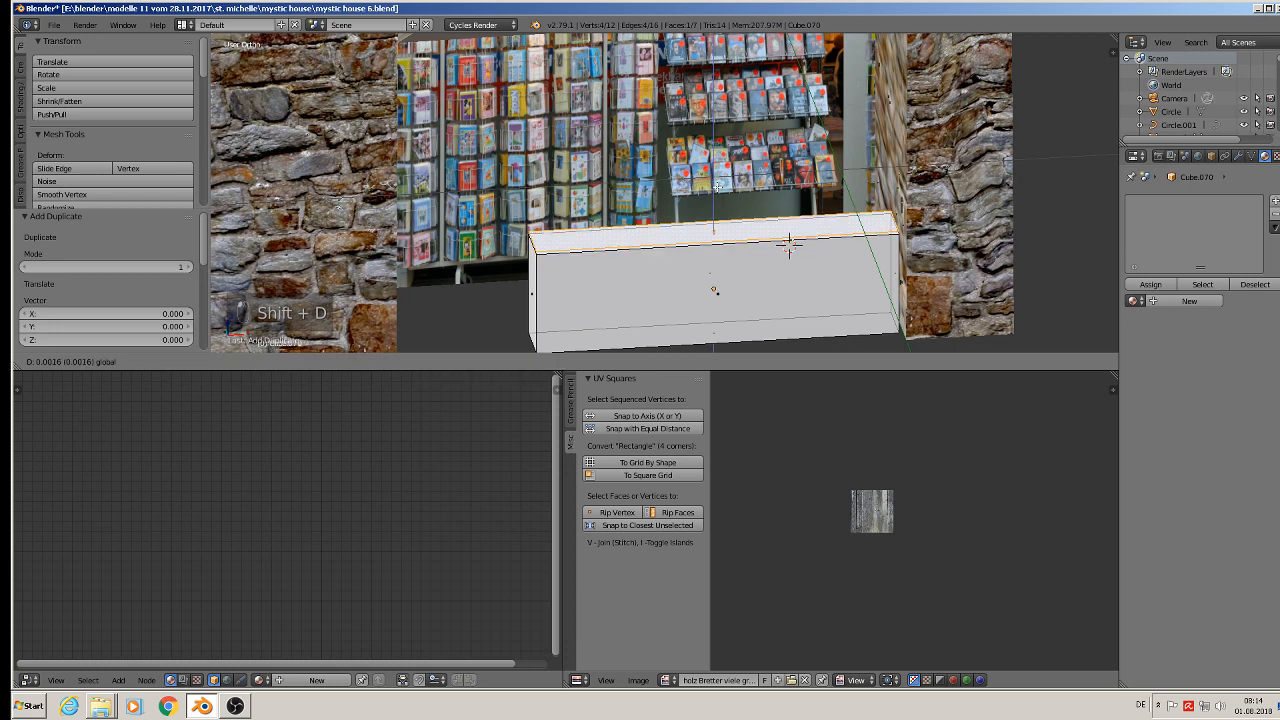
click(717, 187)
key(s)
click(812, 295)
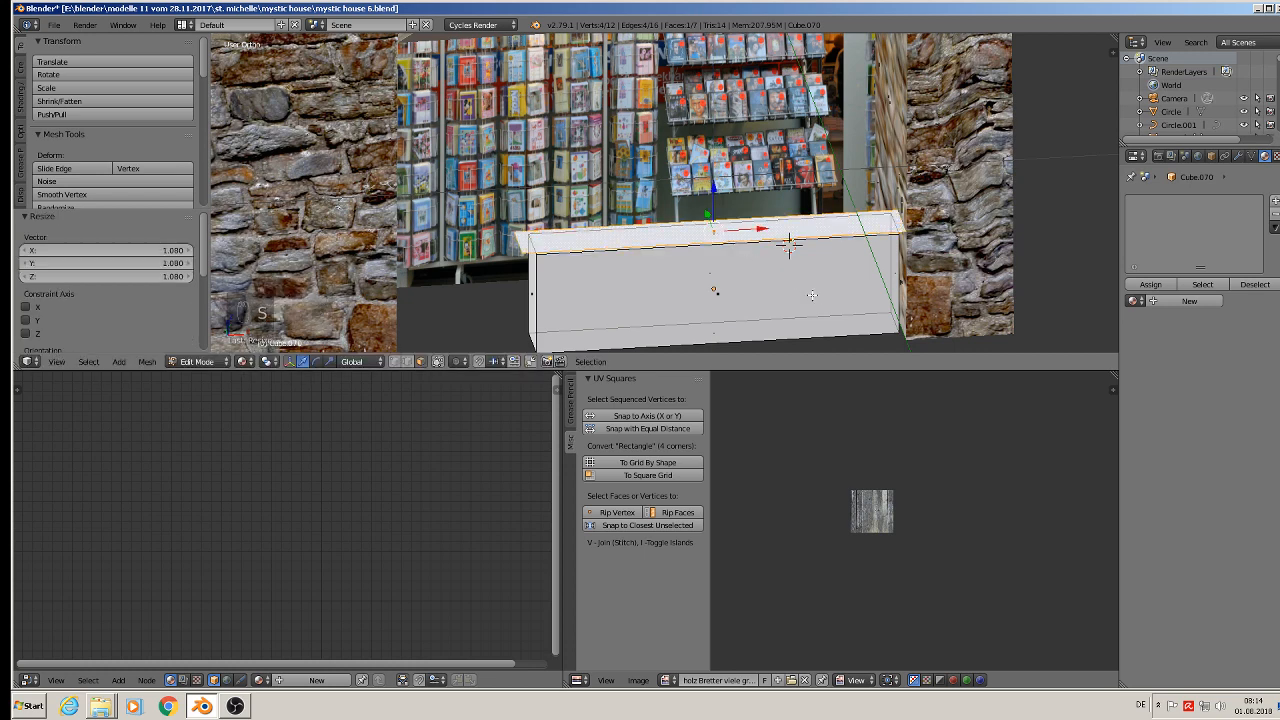
key(s)
key(y)
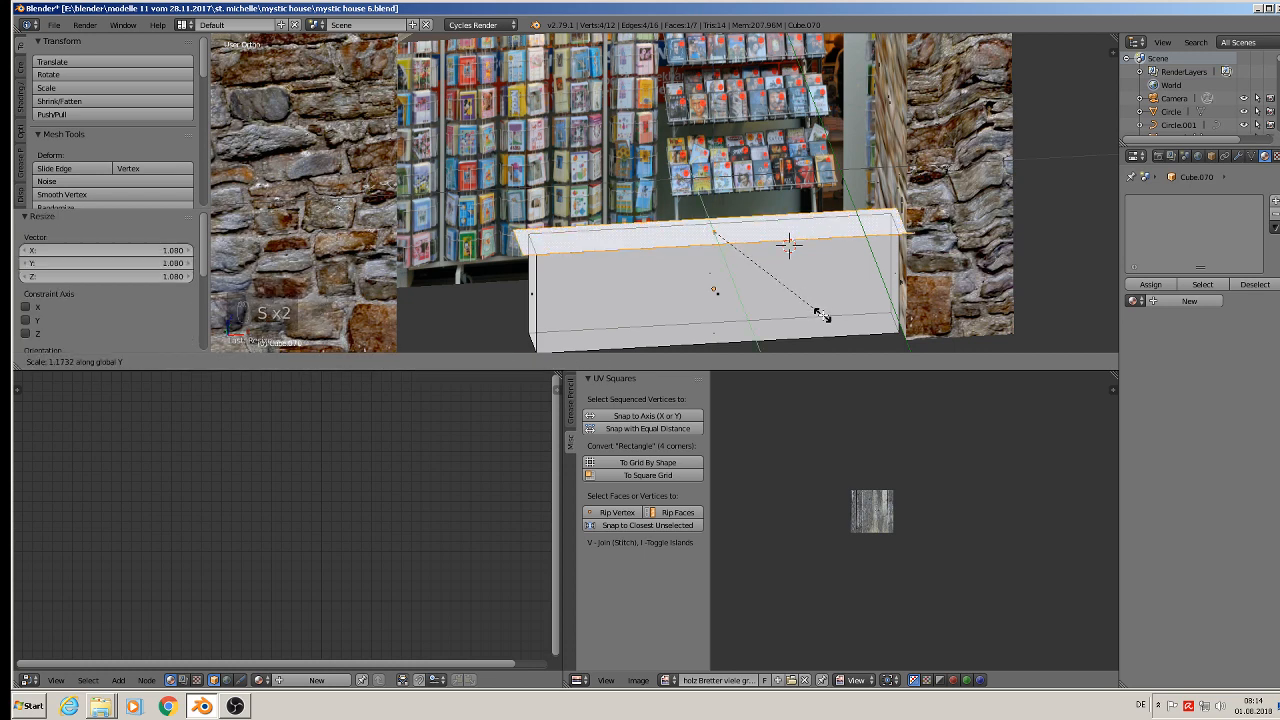
click(822, 316)
Extrude the duplicated face slightly upward into an overhanging countertop slab and leave Edit Mode.
key(e)
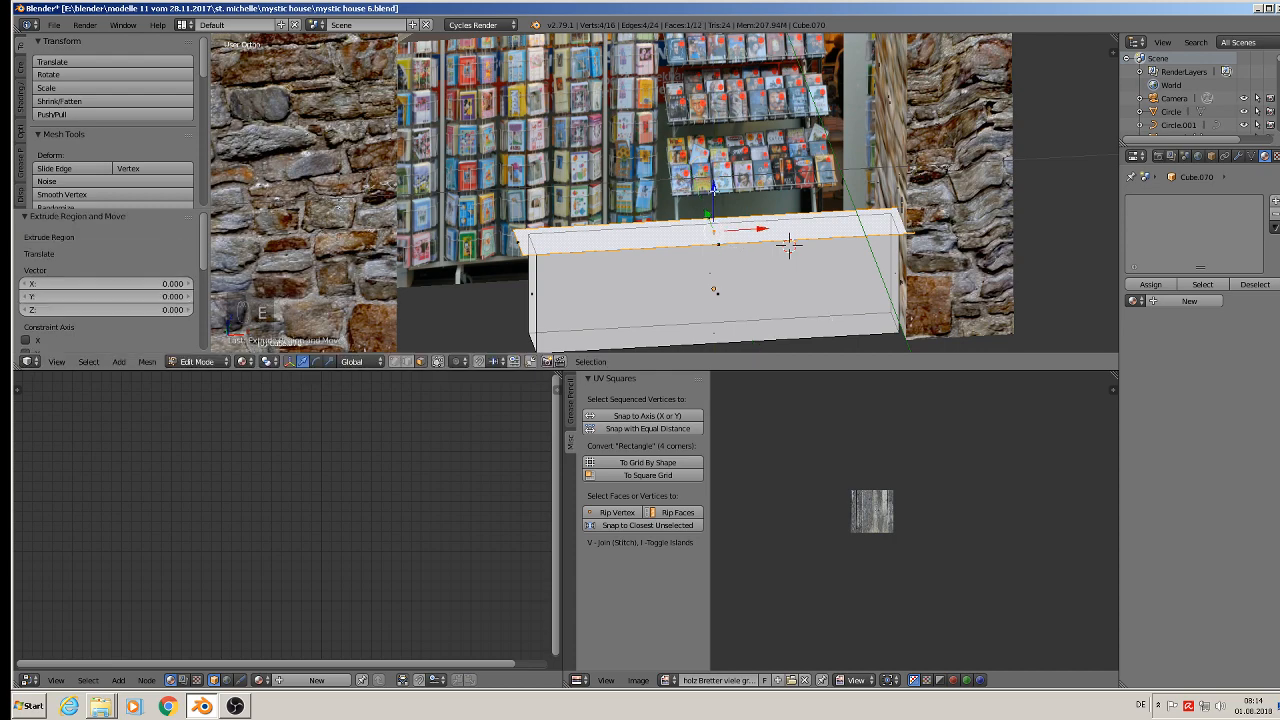
click(717, 185)
key(Tab)
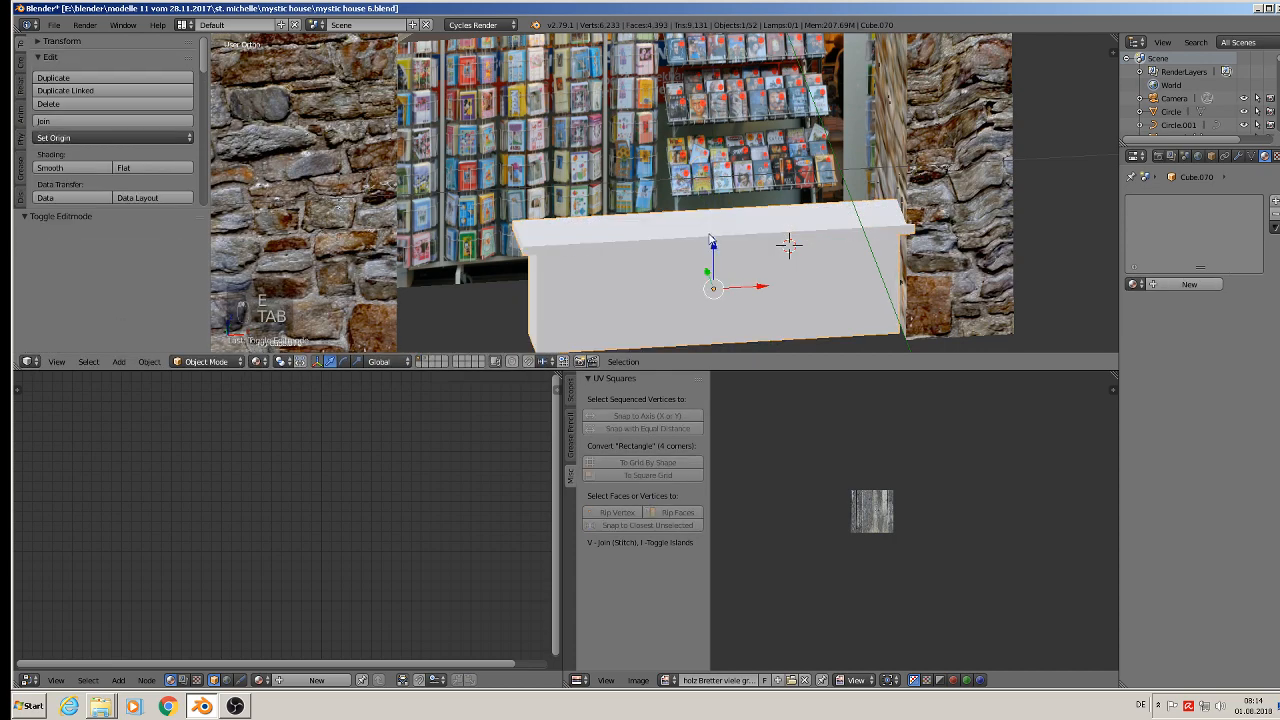
mouse_move(710, 238)
middle_down()
mouse_move(749, 247)
mouse_move(701, 224)
middle_up()
scroll(749, 245, down, 3)
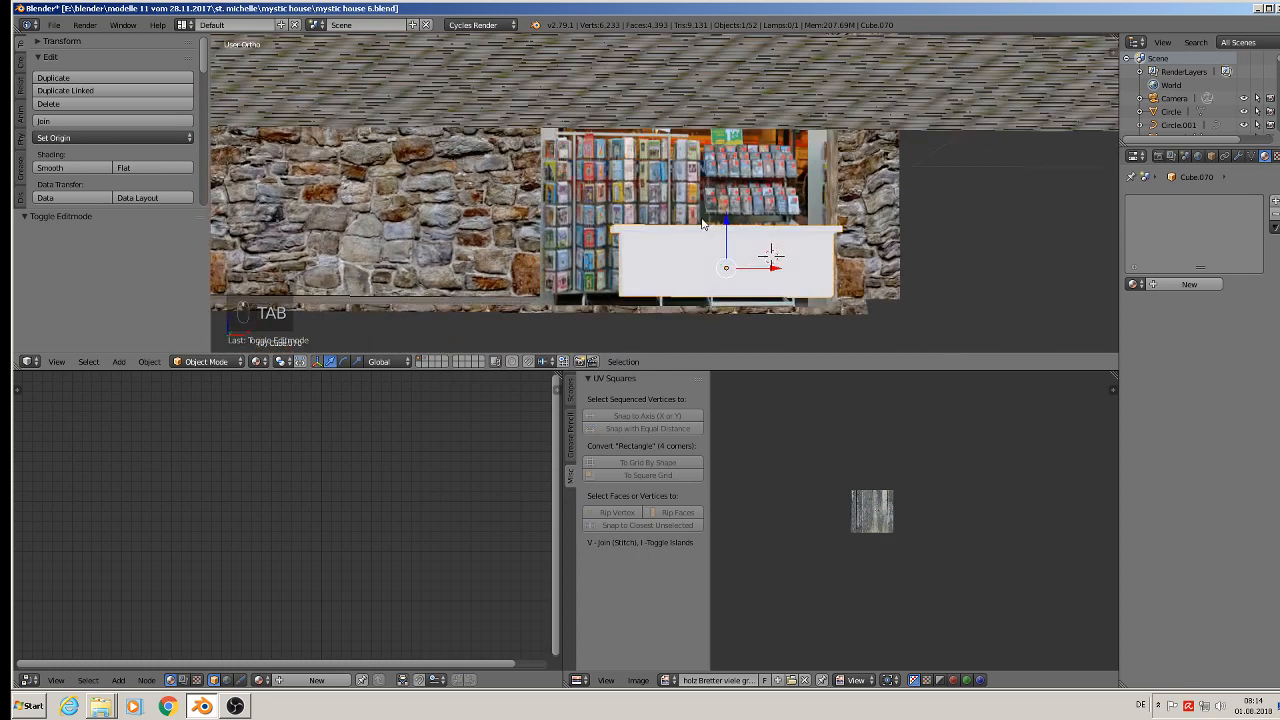
Inspect the countertop as a separate part by selecting its linked geometry in Edit Mode, and return to Object Mode.
scroll(701, 224, up, 4)
key(Tab)
key(a)
key(a)
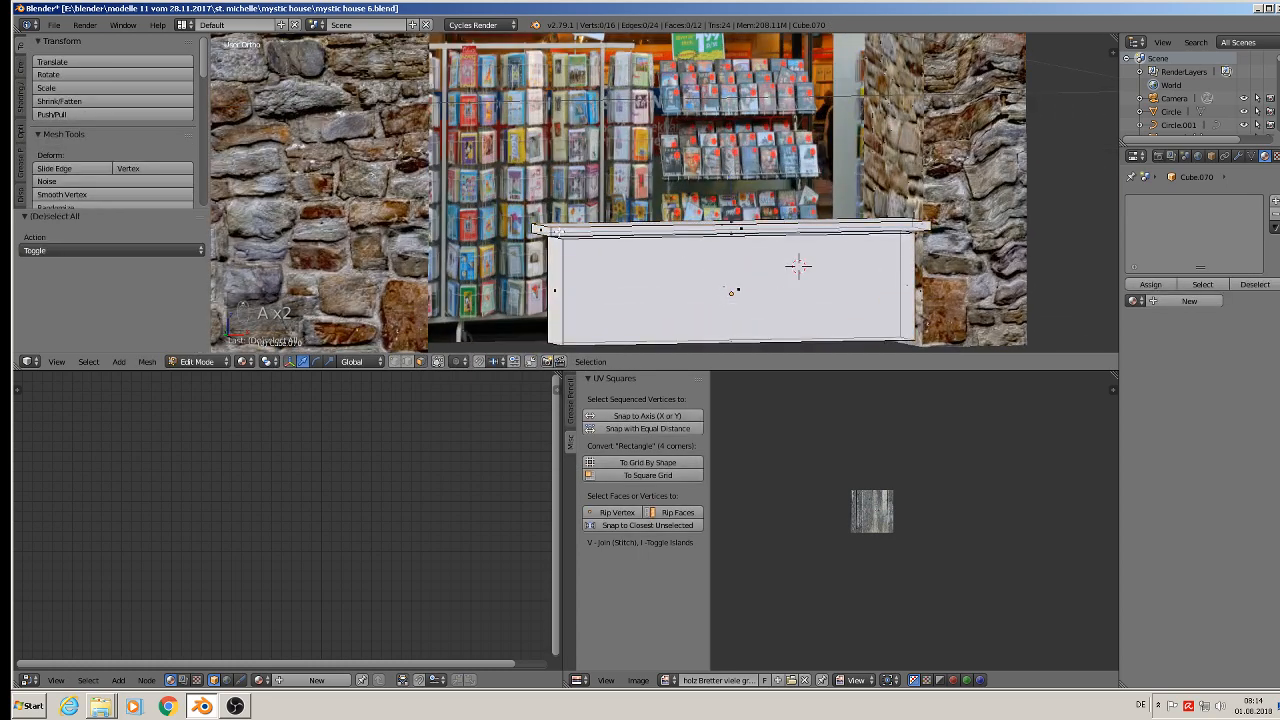
key(l)
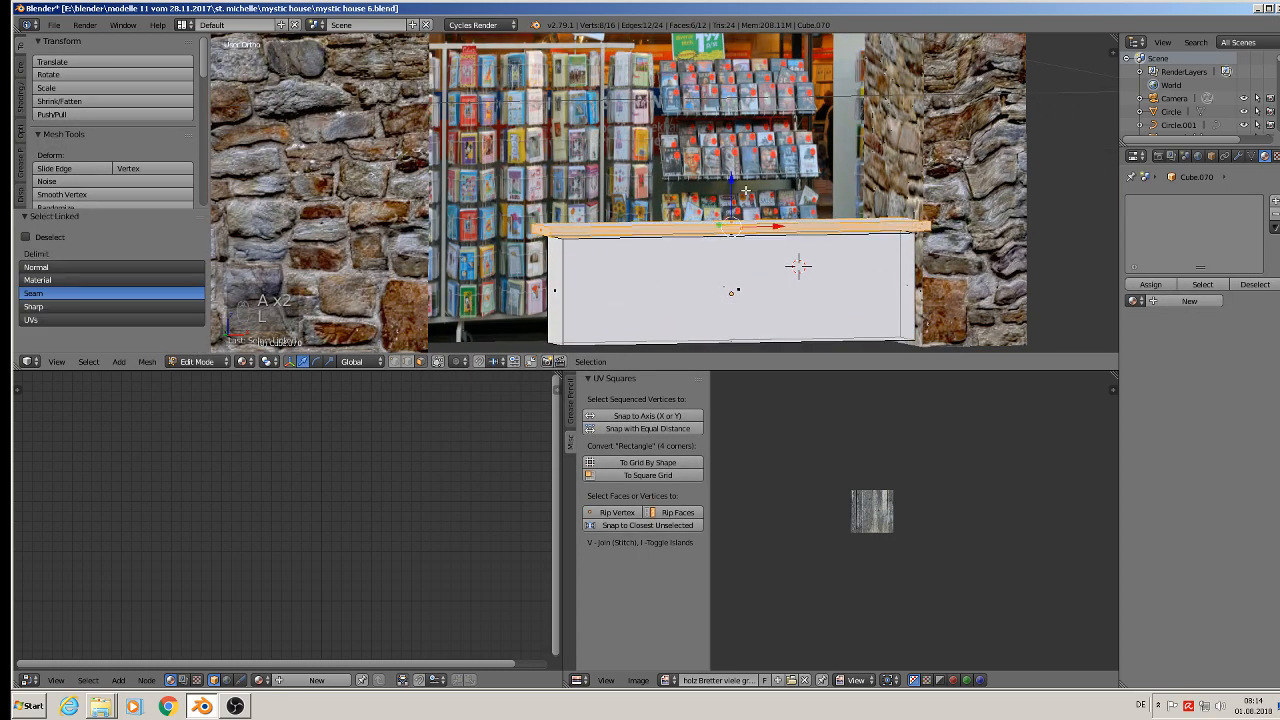
key(Tab)
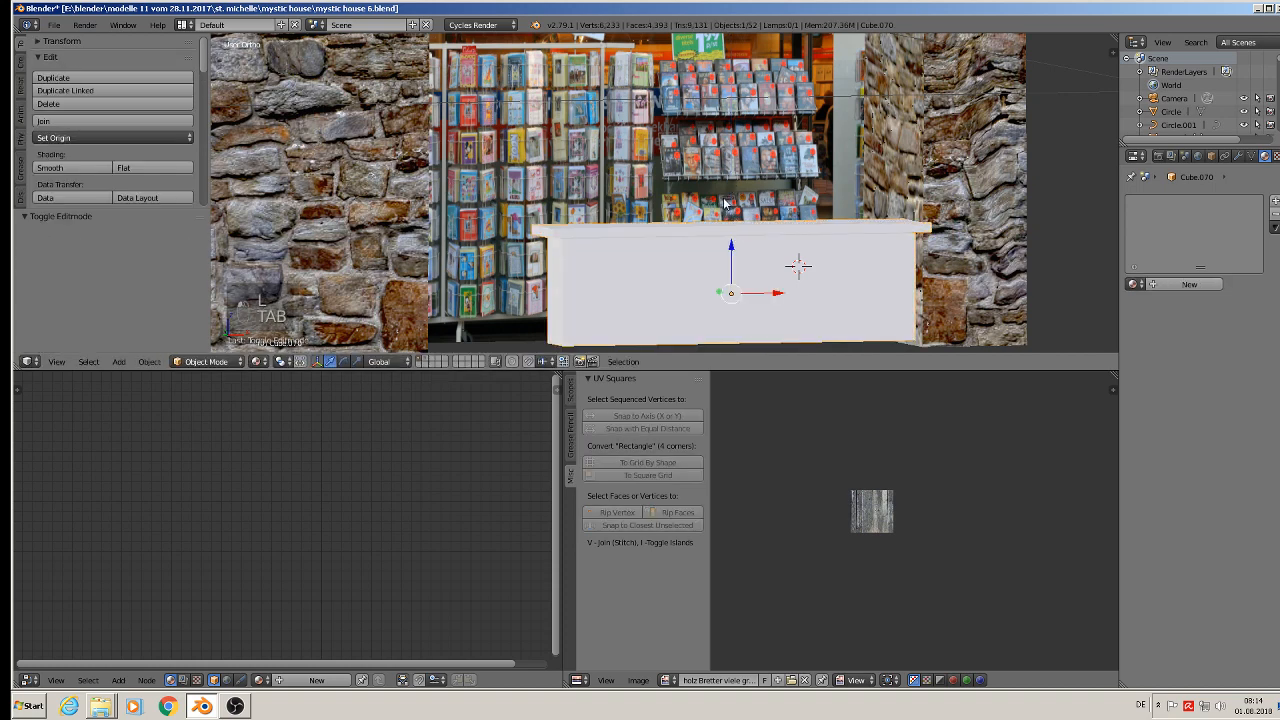
Select all of the counter's geometry in Edit Mode and mark all its edges as UV seams.
middle_drag(710, 250, 694, 283)
key(Tab)
key(a)
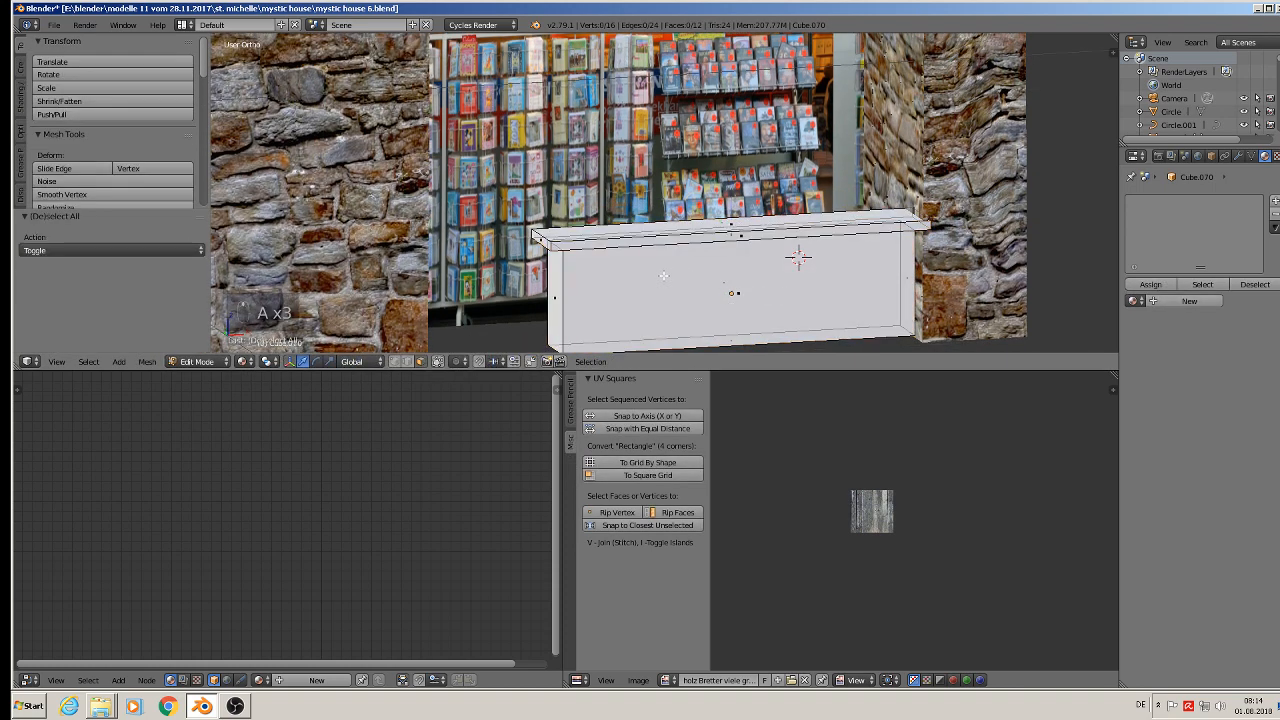
key(a)
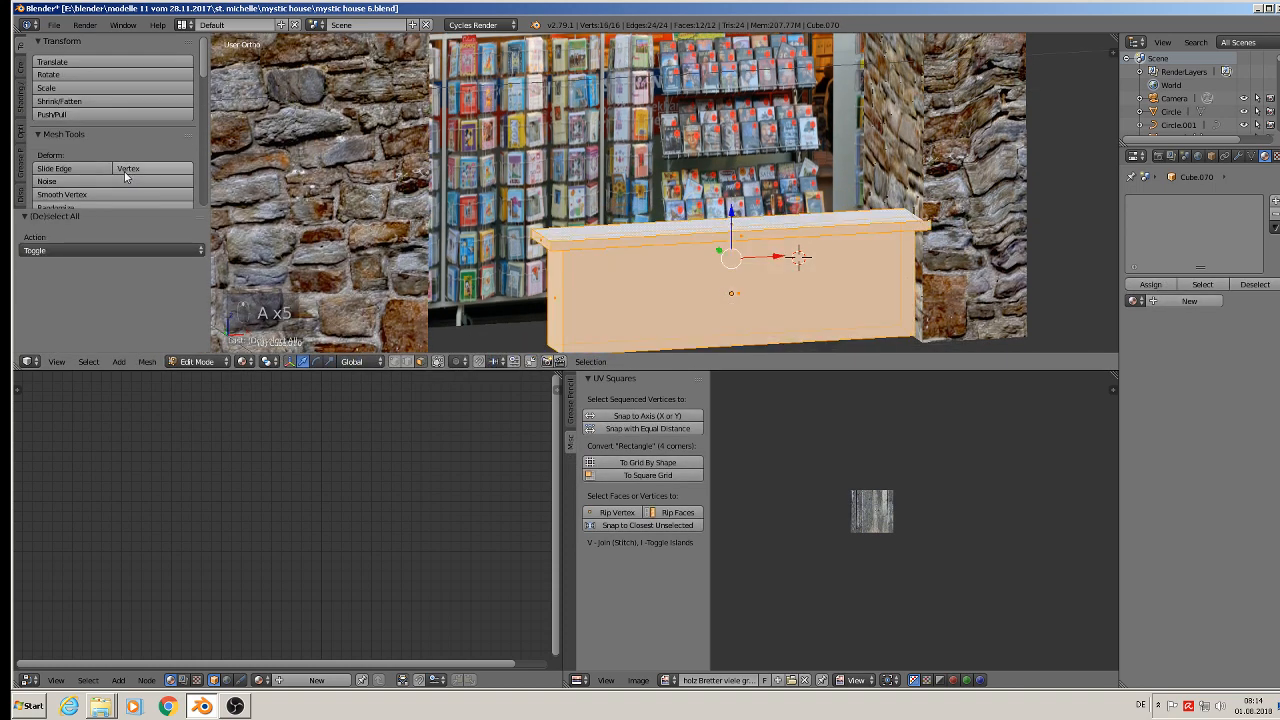
click(20, 106)
scroll(91, 158, down, 3)
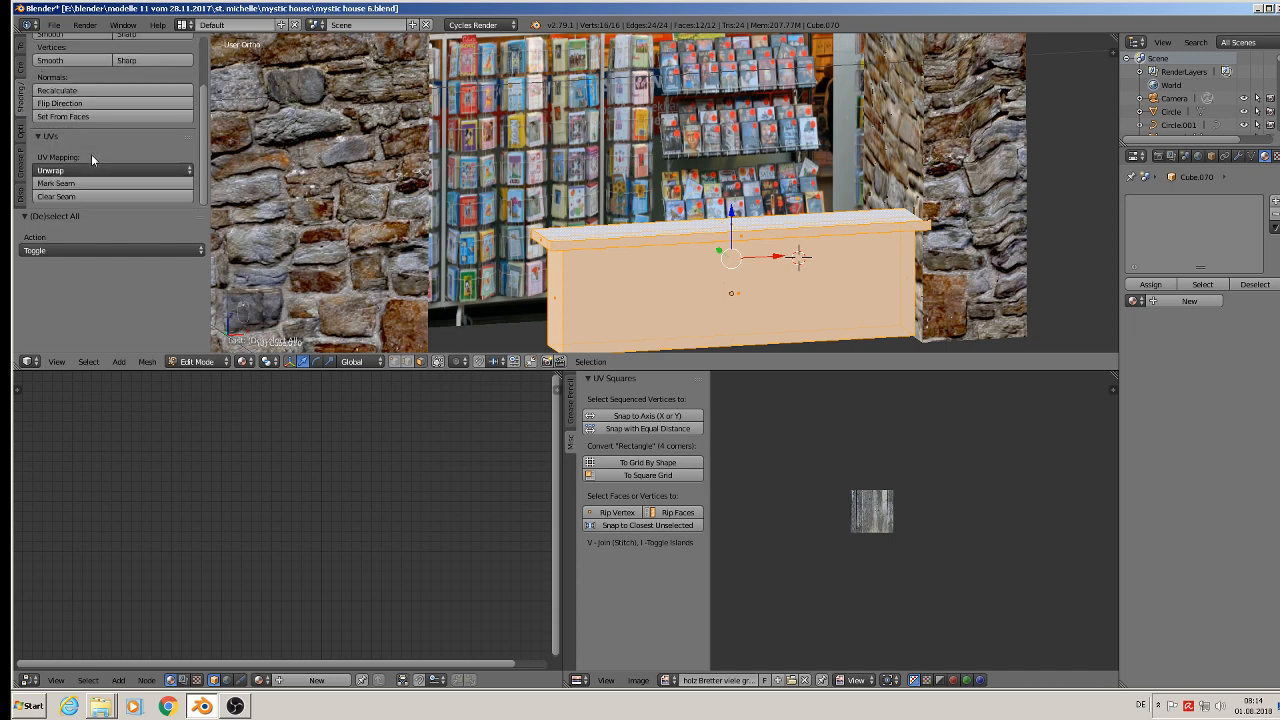
click(94, 183)
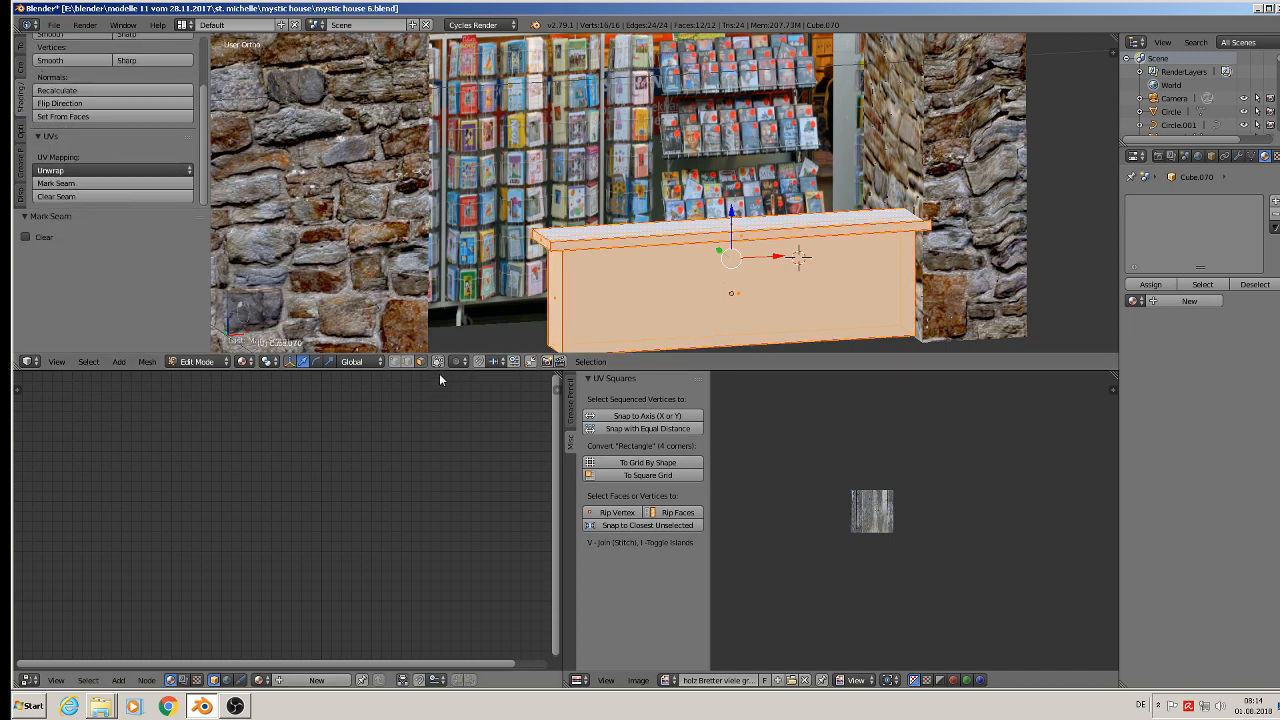
Enlarge the 3D view, examine the counter's marked seams and select its whole mesh again.
drag(440, 372, 450, 604)
scroll(605, 420, down, 1)
key(a)
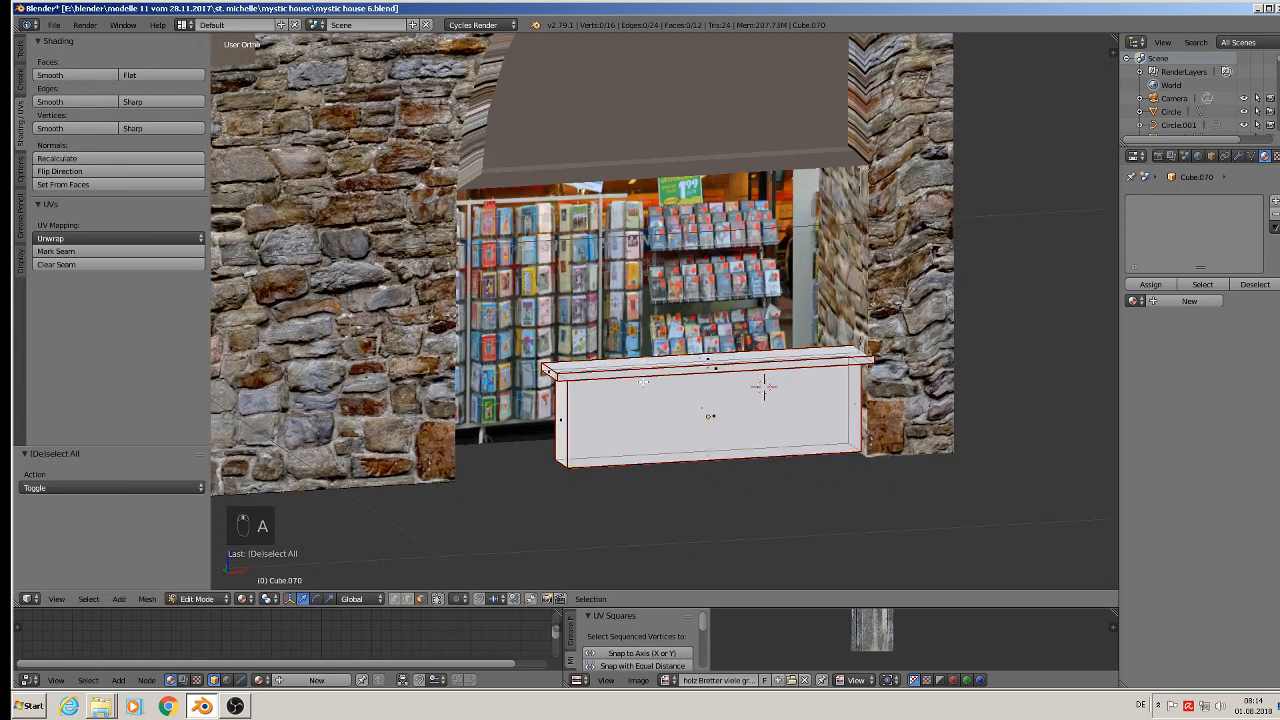
key(a)
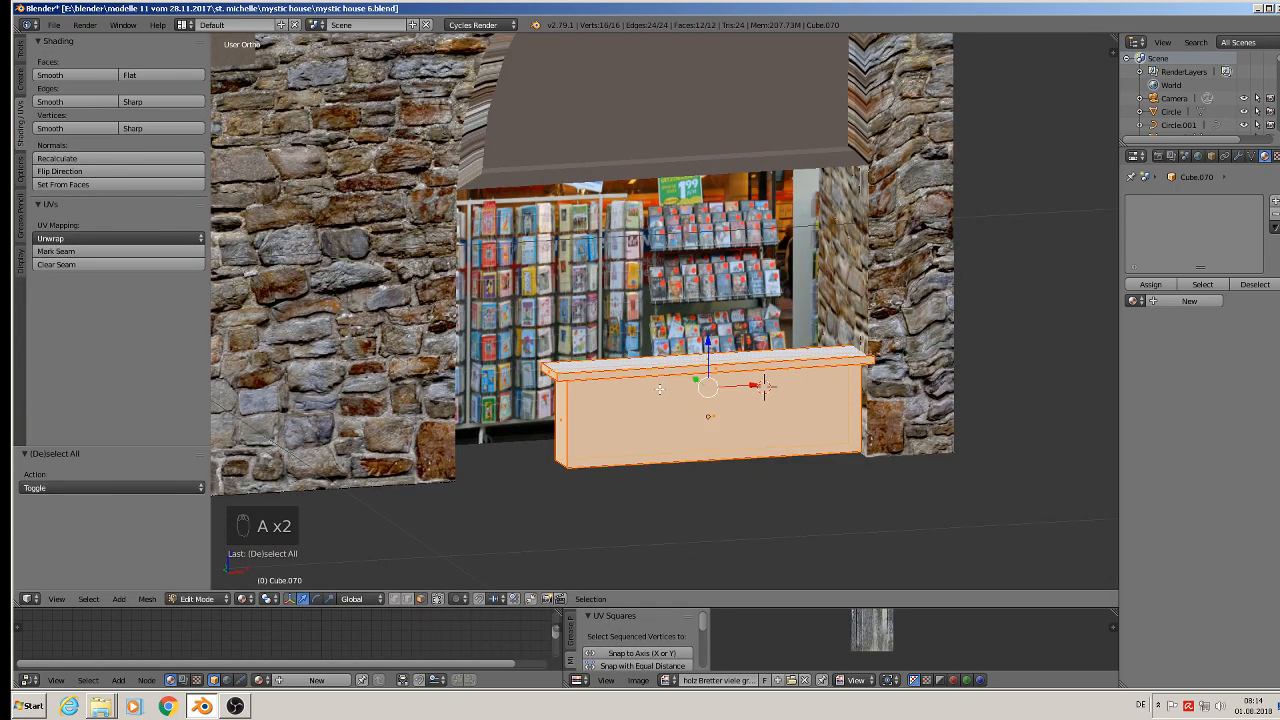
key(a)
scroll(659, 390, down, 2)
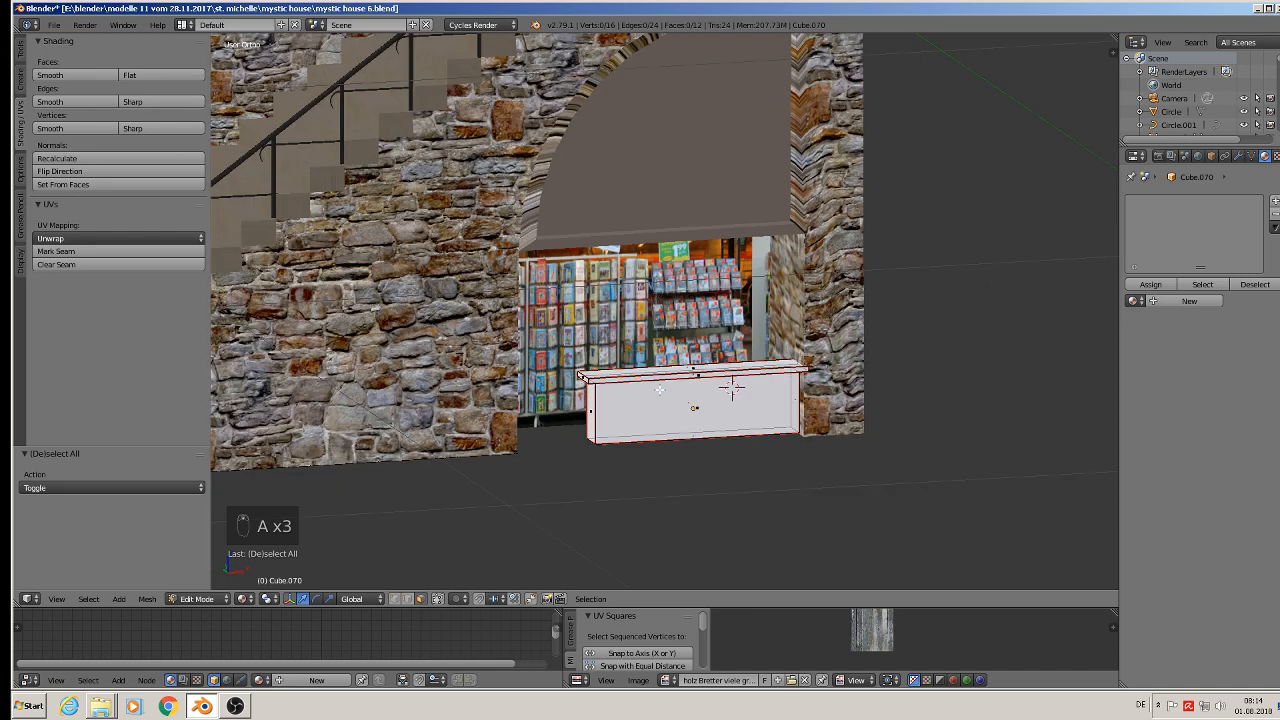
key(a)
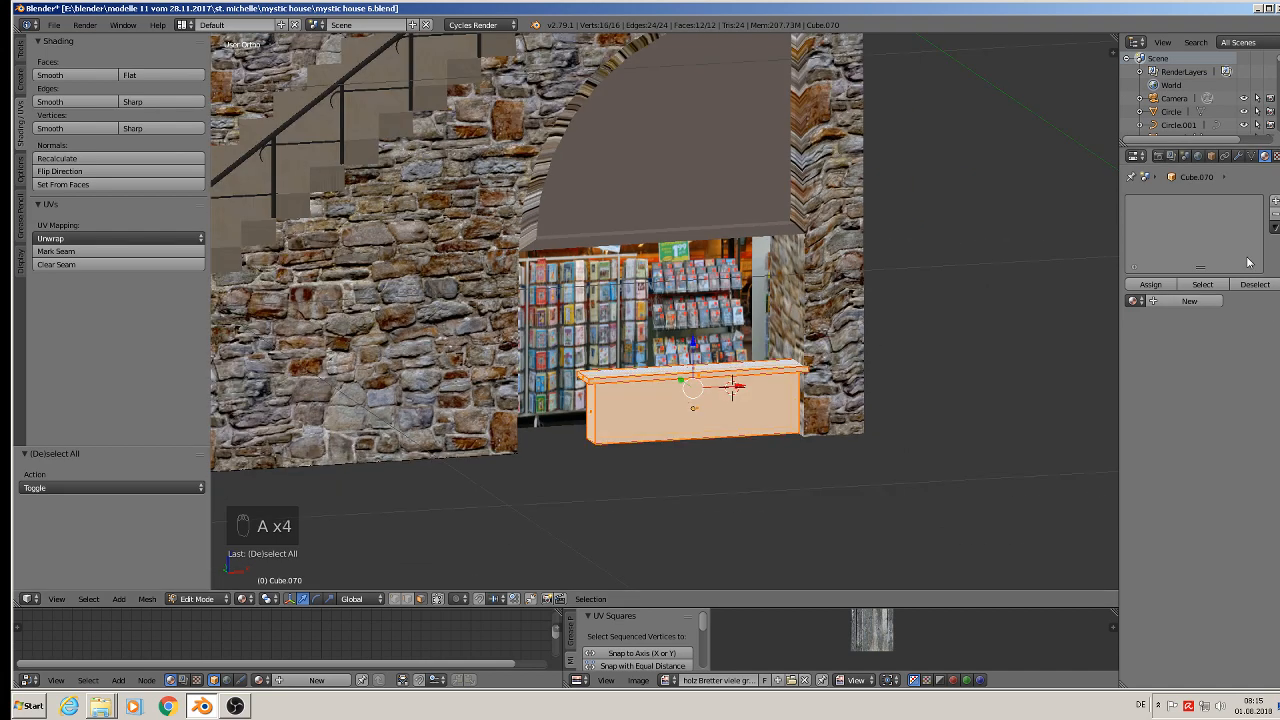
Add a new material named "table shop" to the counter and set its surface shader to Principled BSDF.
click(1190, 301)
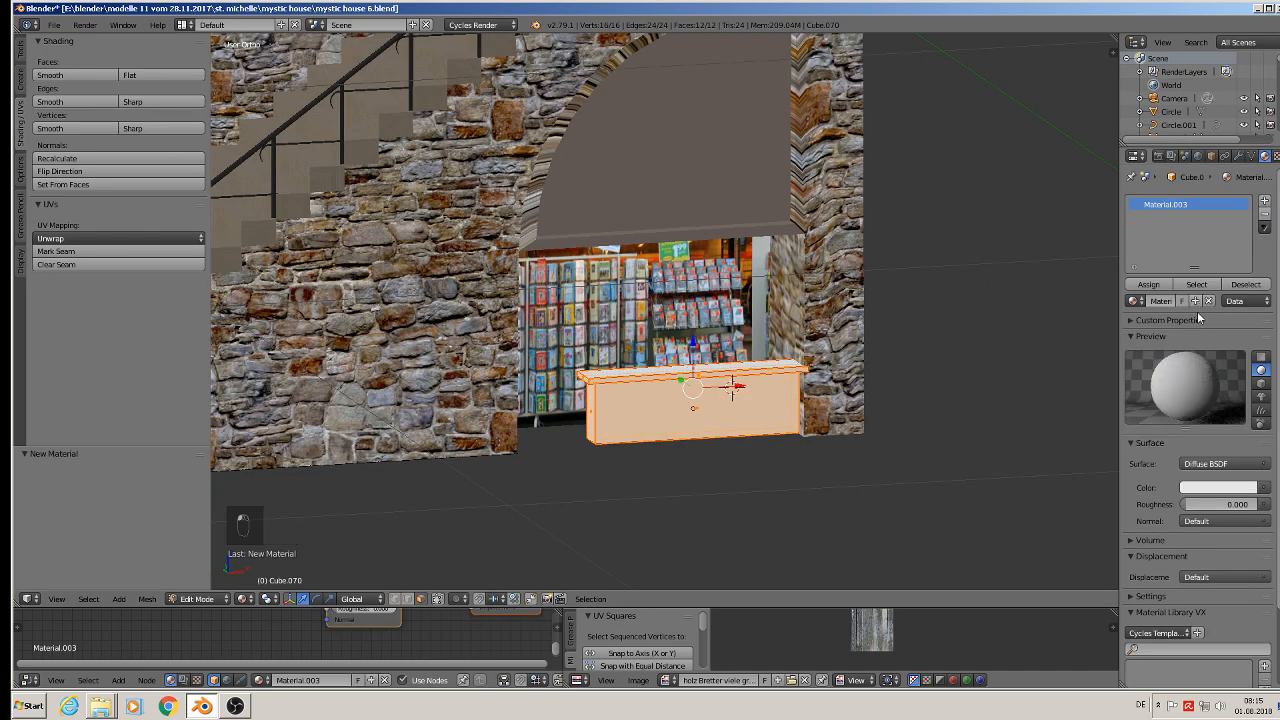
double_click(1162, 302)
key(Return)
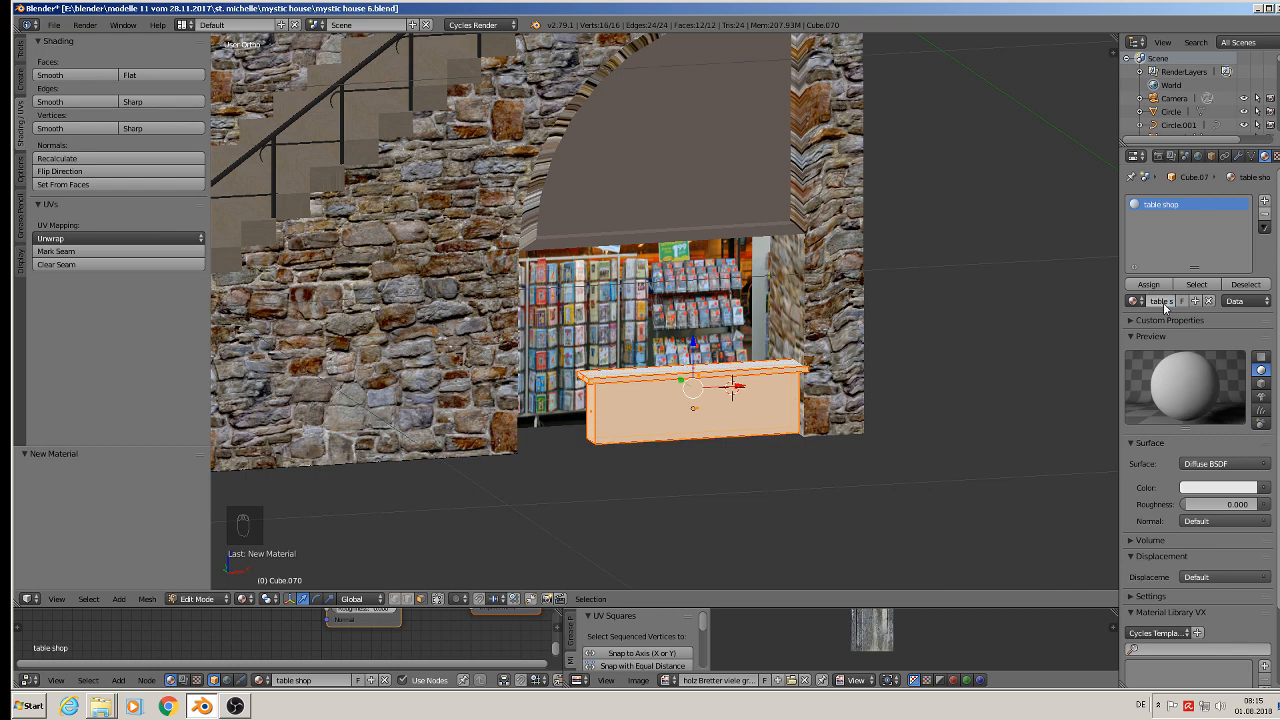
click(1222, 464)
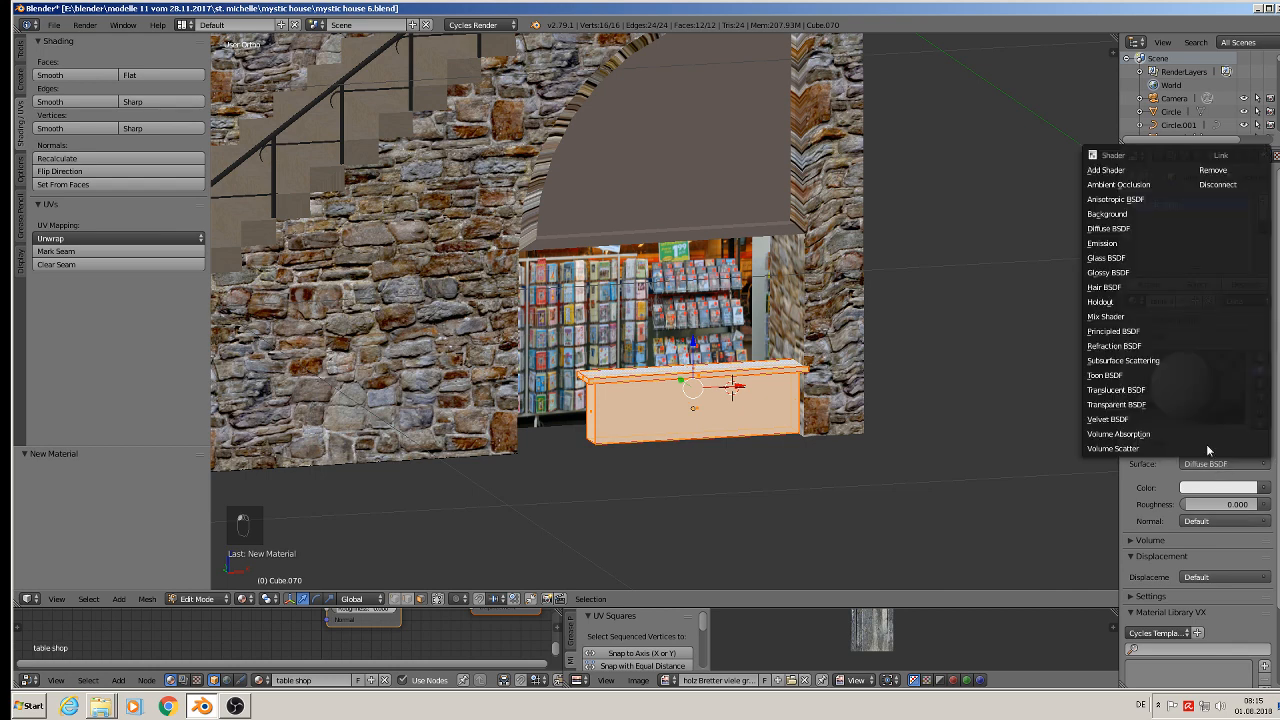
click(1160, 333)
Drive the material's base color with an Image Texture using pixplant-ao.tif-diffuse.png from the textur folder.
click(1265, 510)
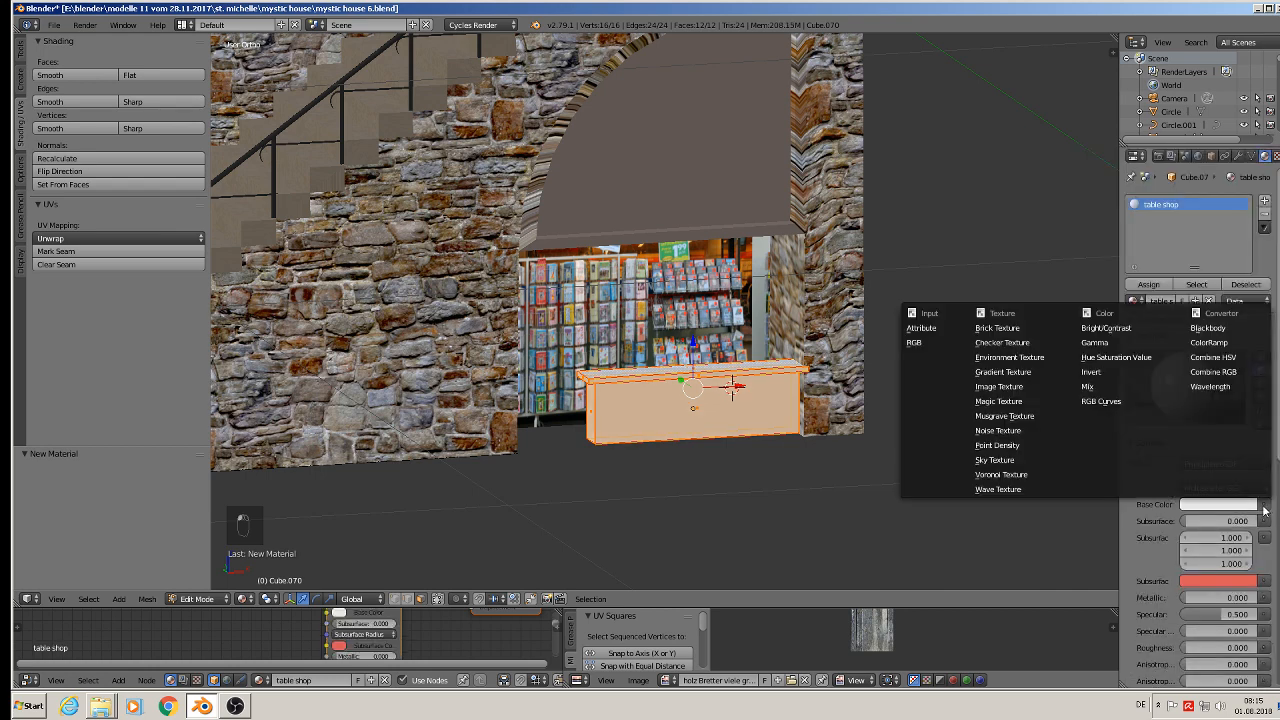
click(1022, 386)
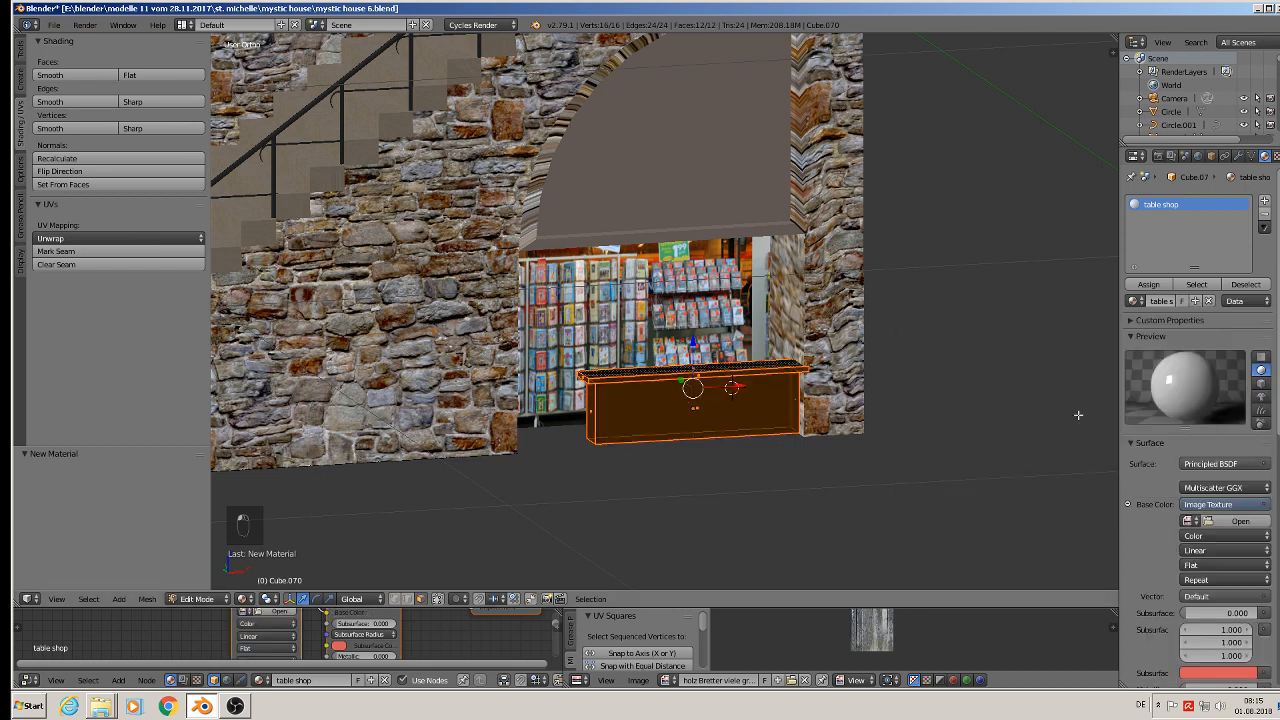
click(1240, 521)
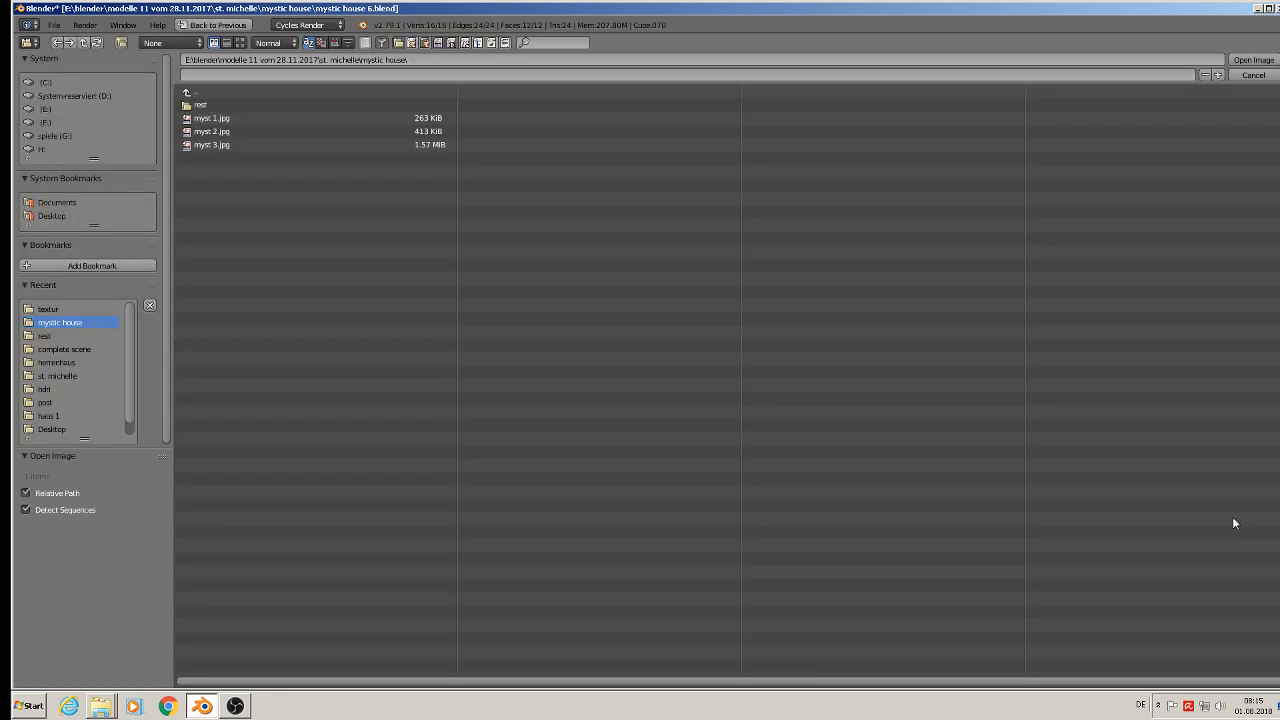
click(50, 310)
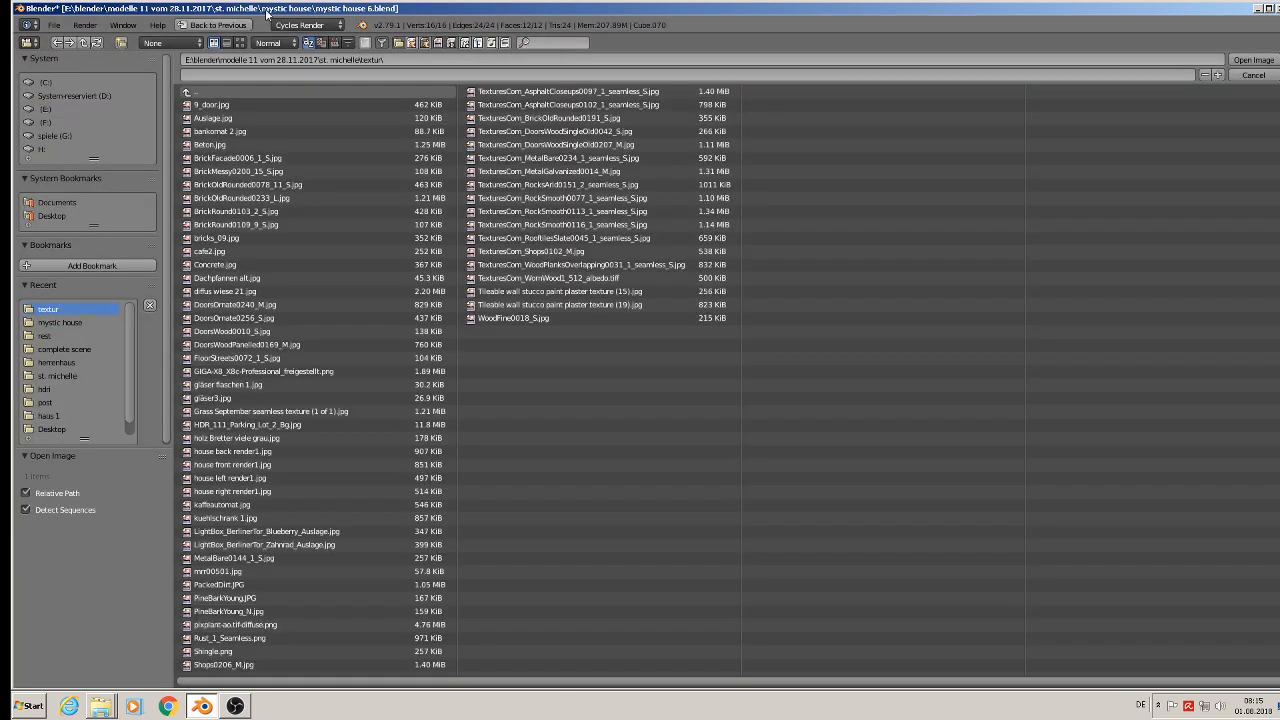
click(240, 42)
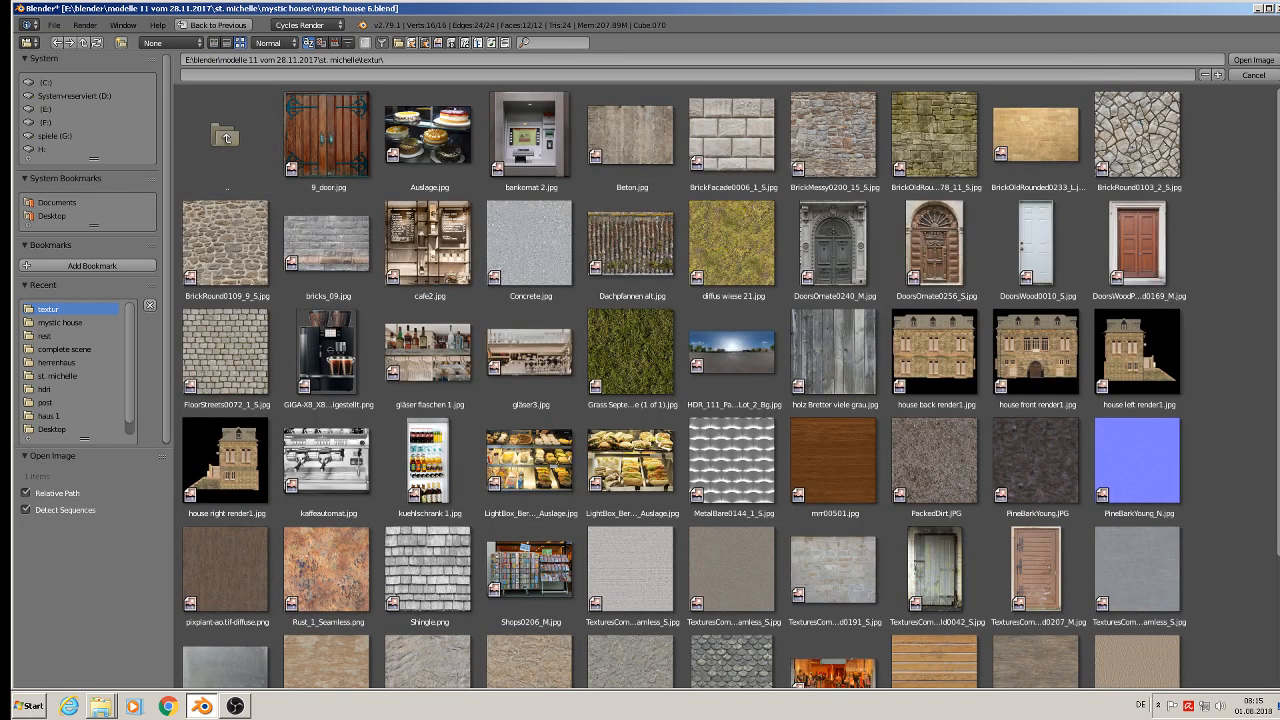
scroll(730, 385, down, 3)
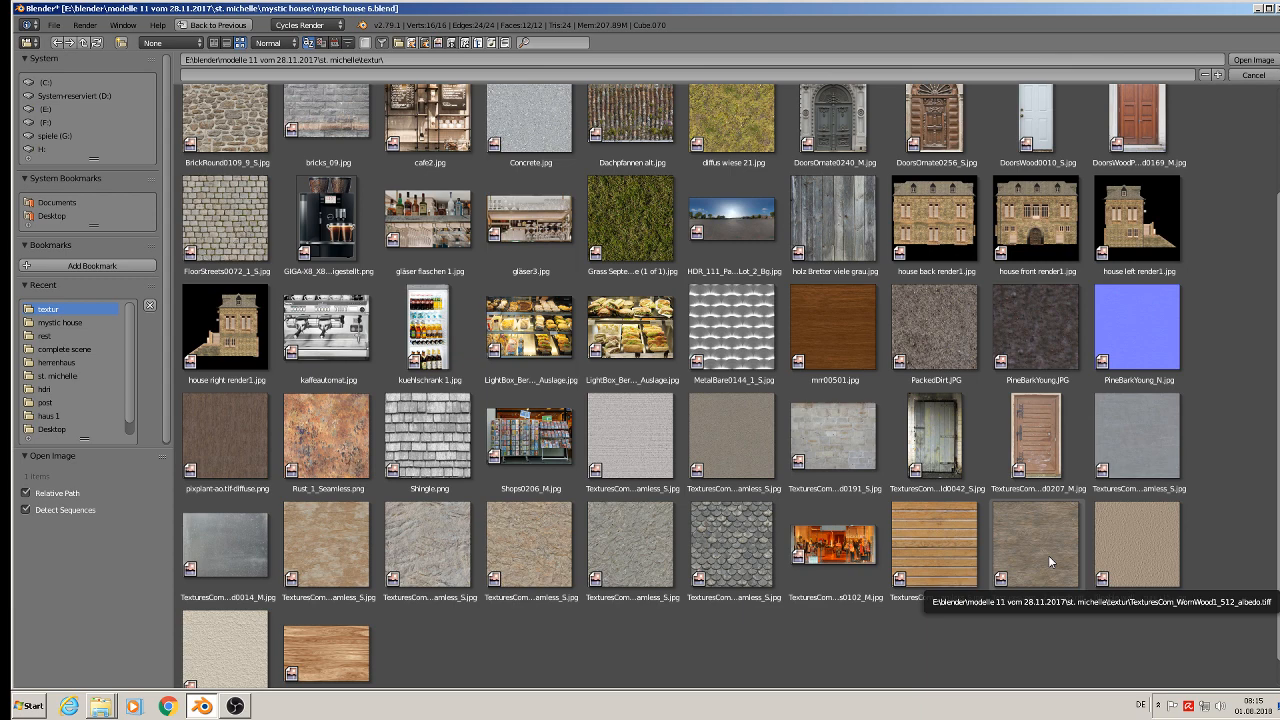
double_click(231, 436)
scroll(686, 411, up, 3)
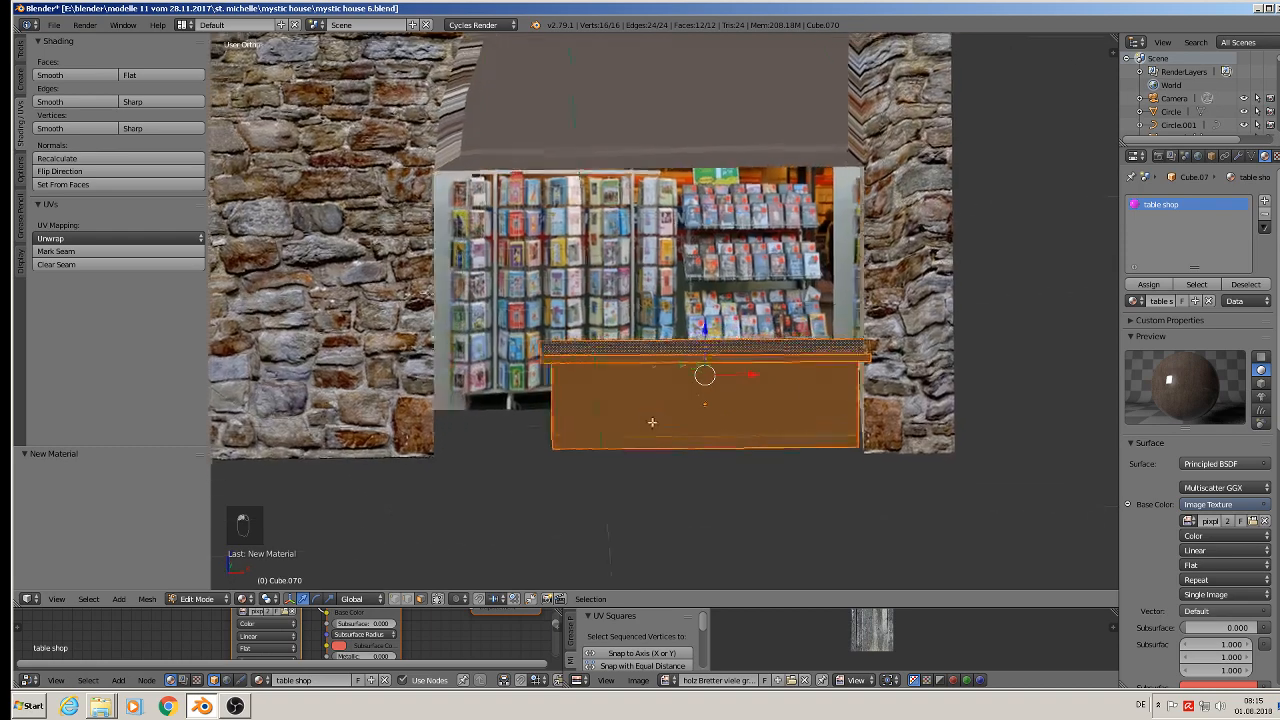
Raise the roughness of the "table shop" material to 0.759.
scroll(1214, 567, down, 5)
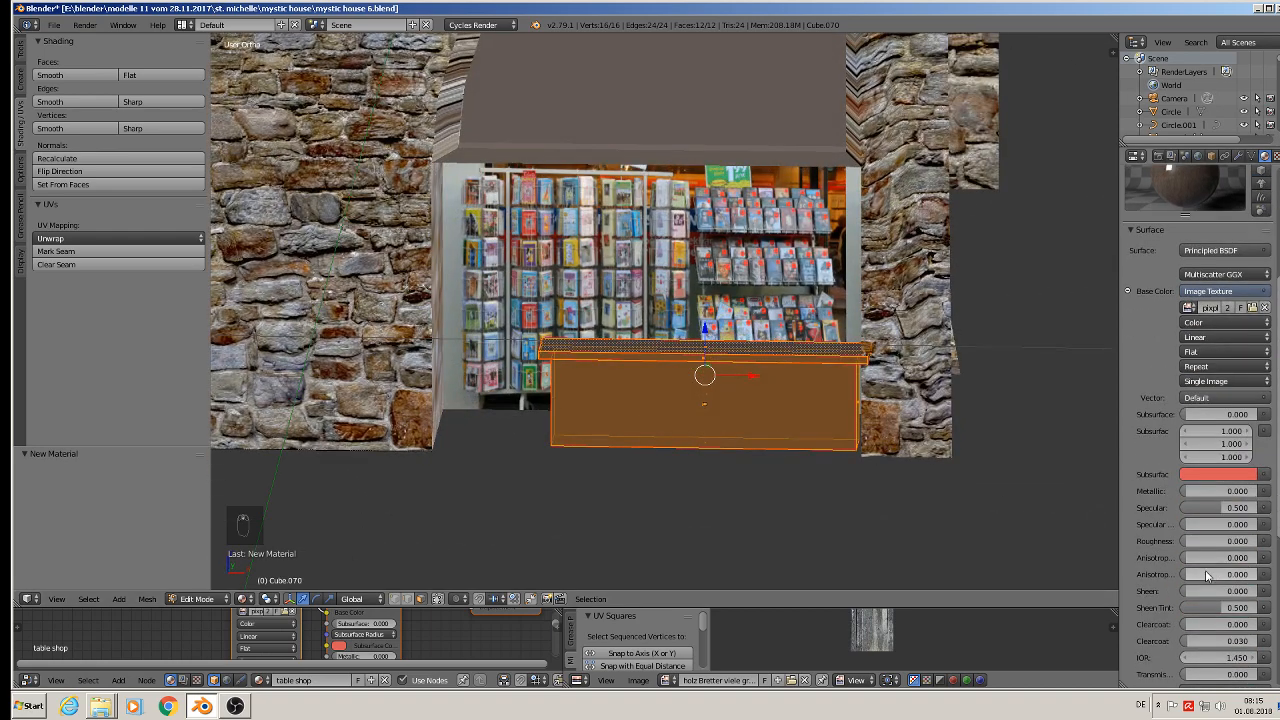
drag(1210, 541, 1262, 541)
scroll(854, 461, up, 2)
Unwrap the counter's whole mesh along its marked seams and check the wood grain on the front.
key(KP_1)
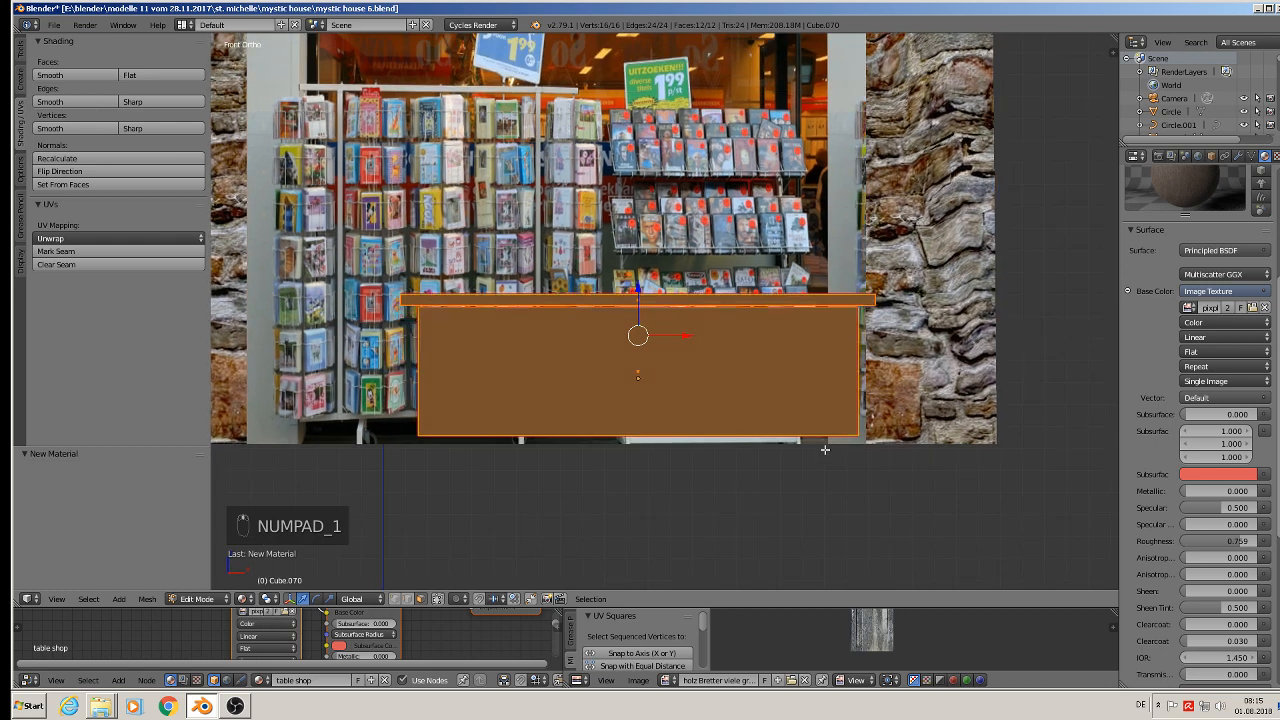
key(u)
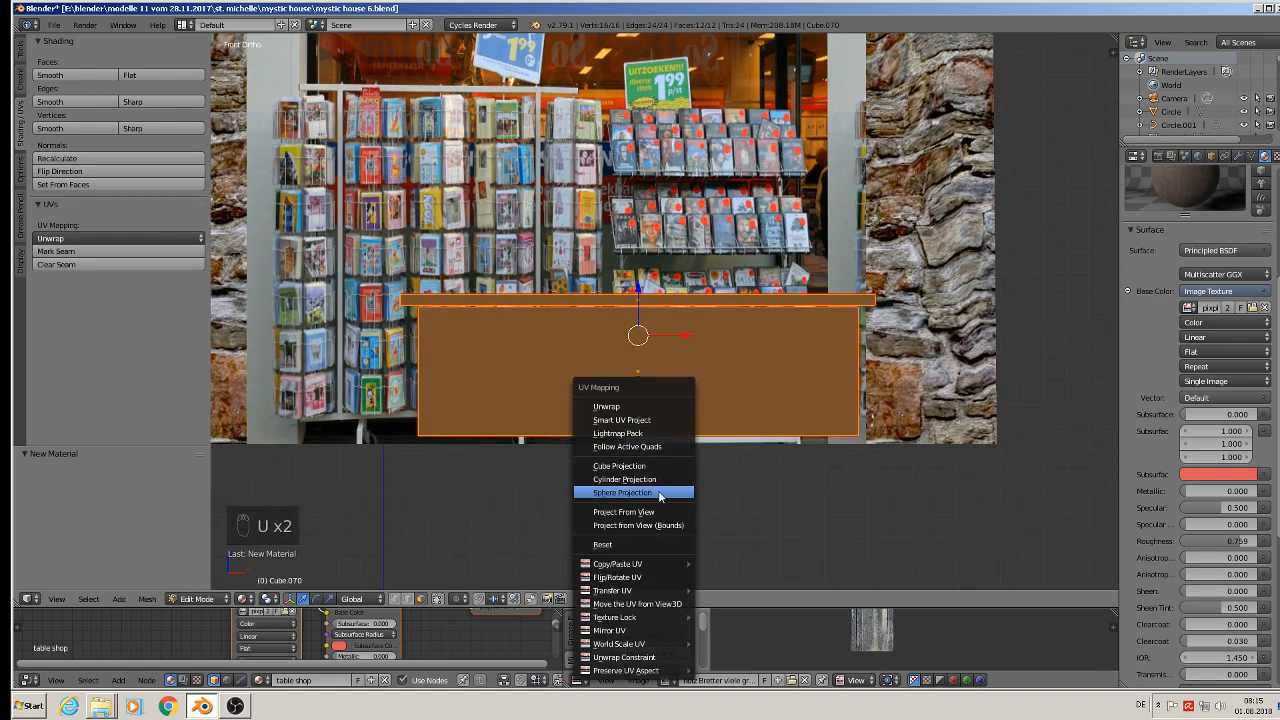
click(660, 408)
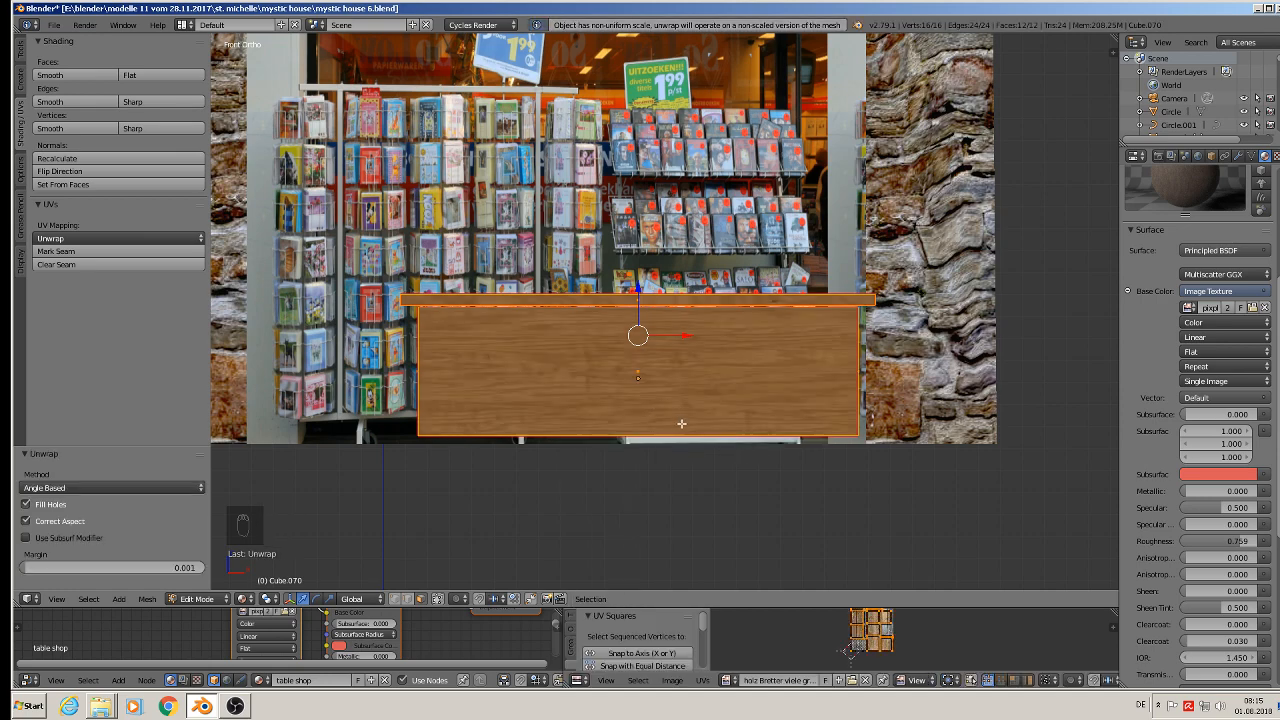
mouse_move(681, 424)
middle_down()
mouse_move(706, 466)
mouse_move(694, 518)
mouse_move(692, 445)
middle_up()
Leave Edit Mode, enlarge the node and UV editors, and apply the counter's rotation and scale.
key(Tab)
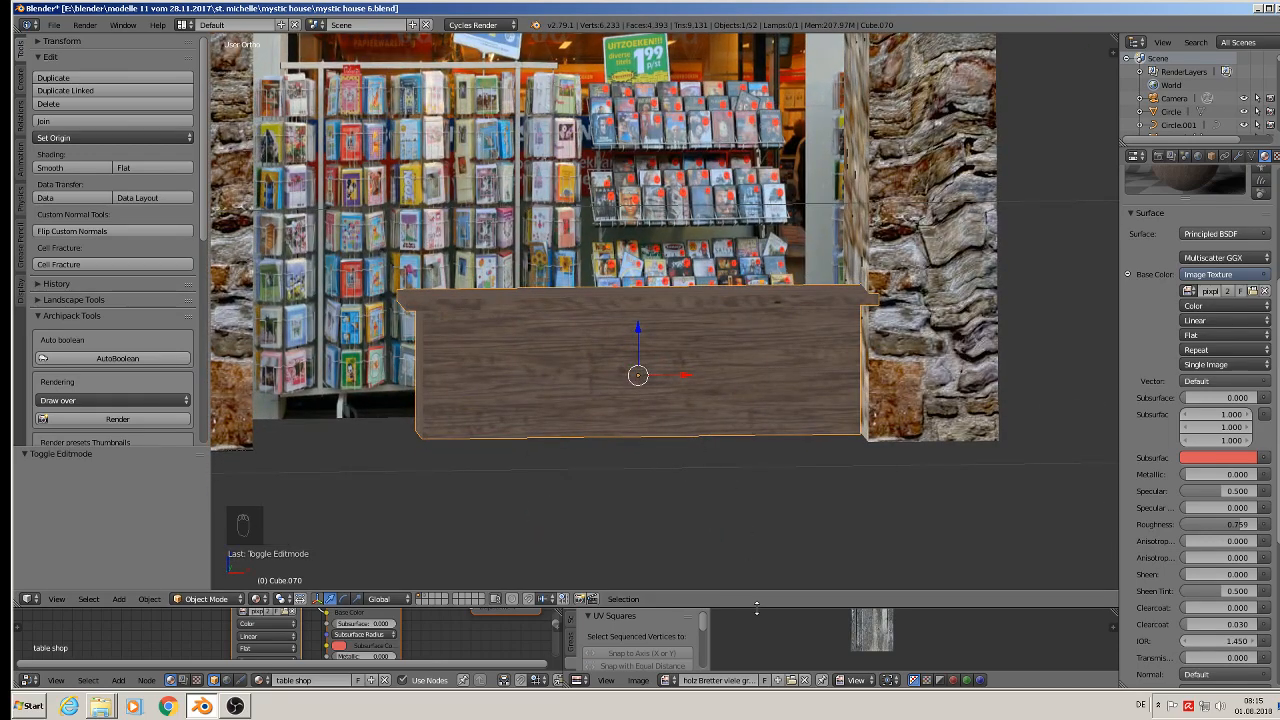
drag(756, 603, 735, 474)
click(149, 466)
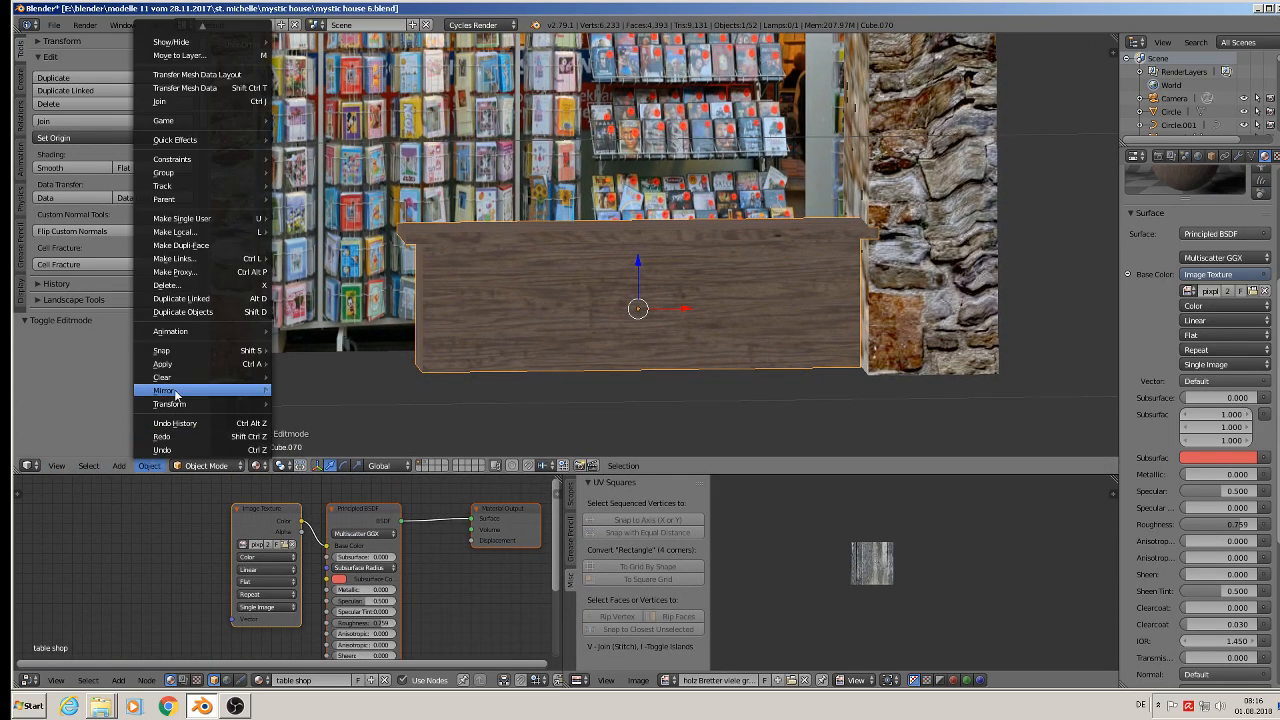
mouse_move(178, 366)
click(318, 403)
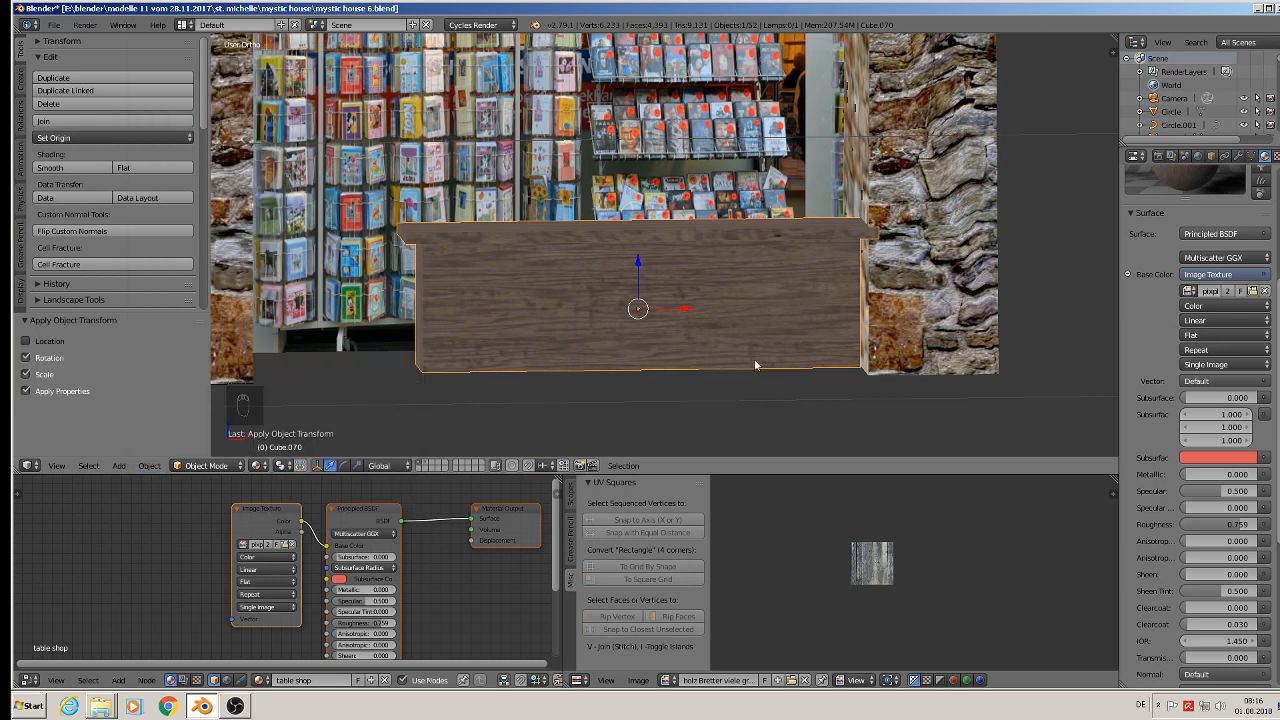
Unwrap the counter's mesh again with the applied scale, rotate its UVs by 90 degrees and return to Object Mode.
key(Tab)
key(u)
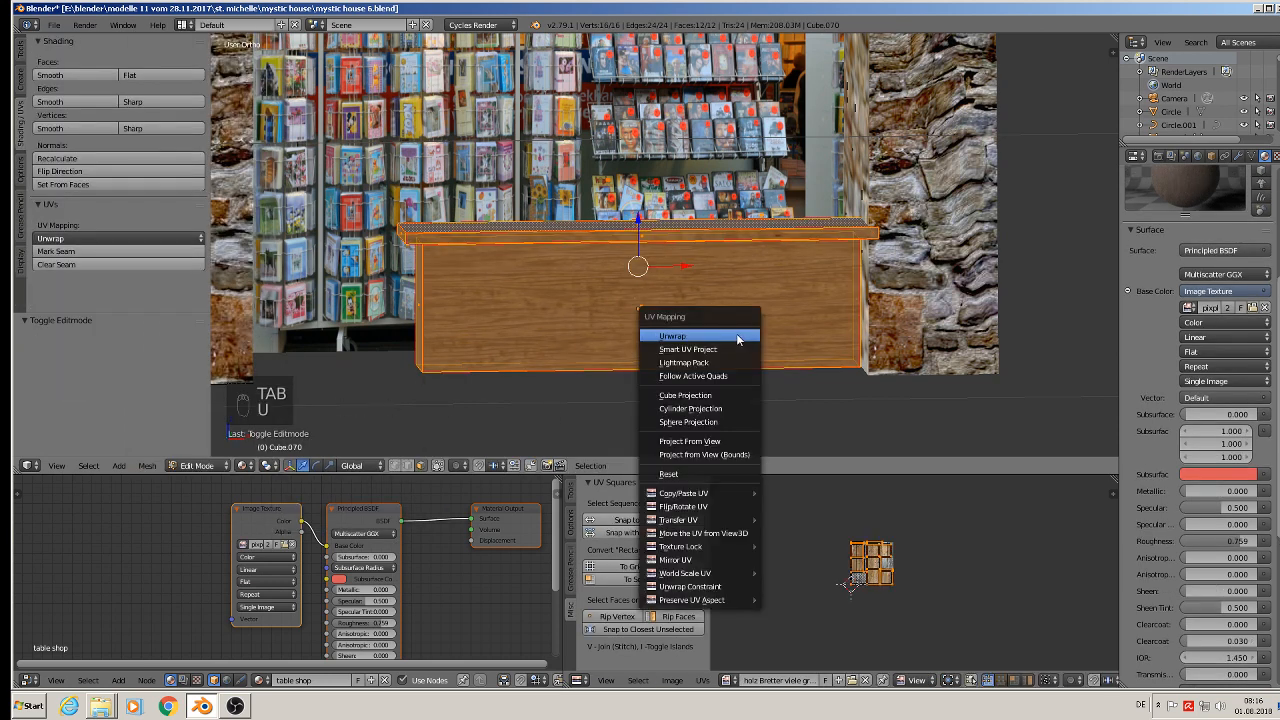
click(737, 340)
scroll(909, 594, up, 2)
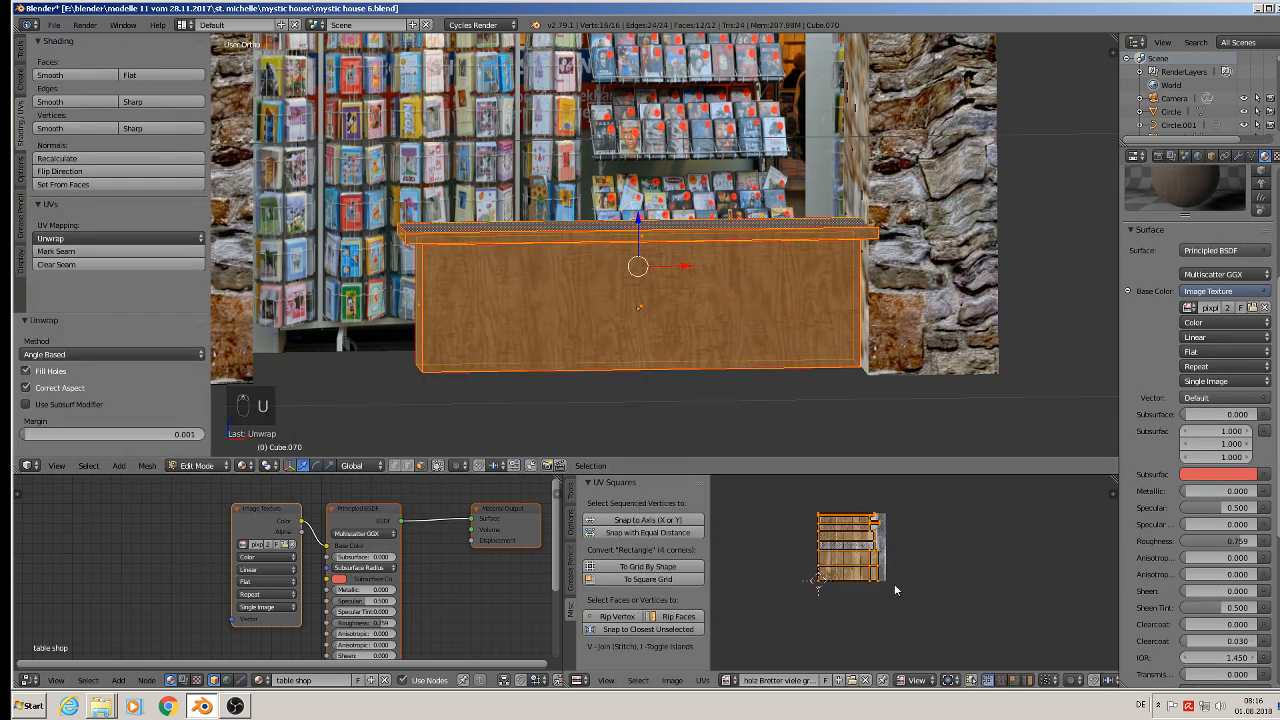
text(r)
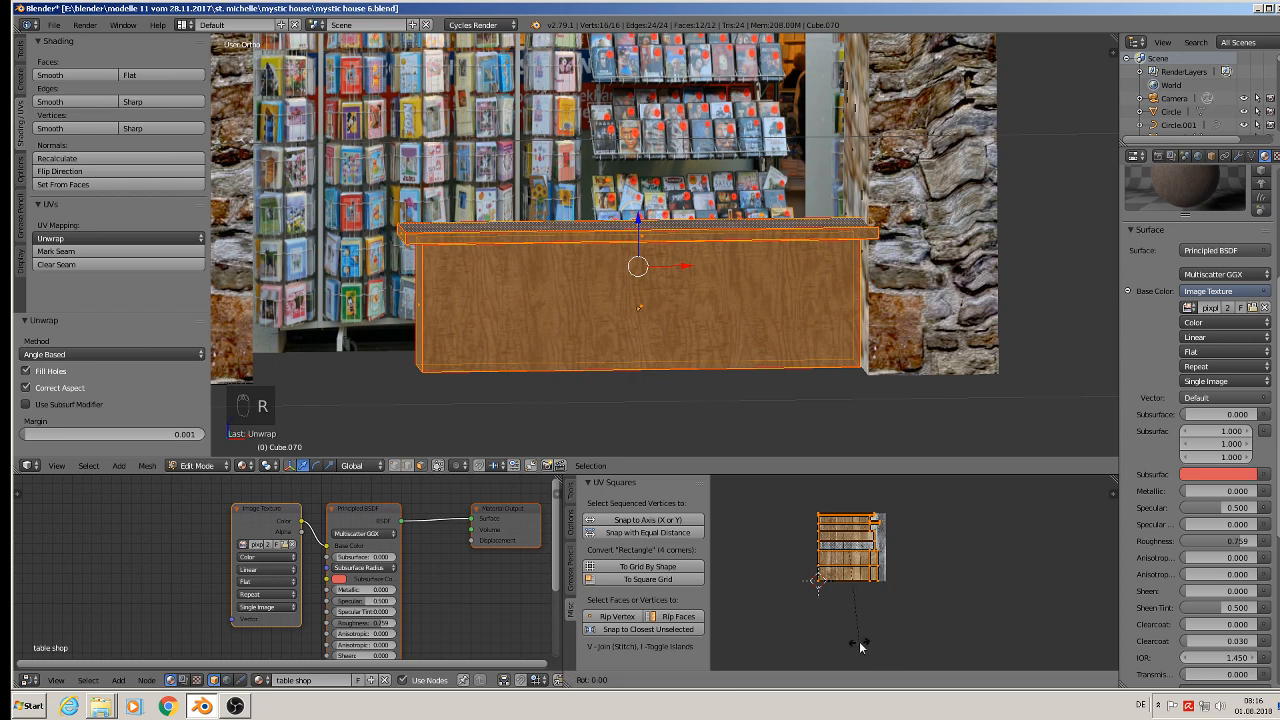
text(90)
key(Return)
key(Tab)
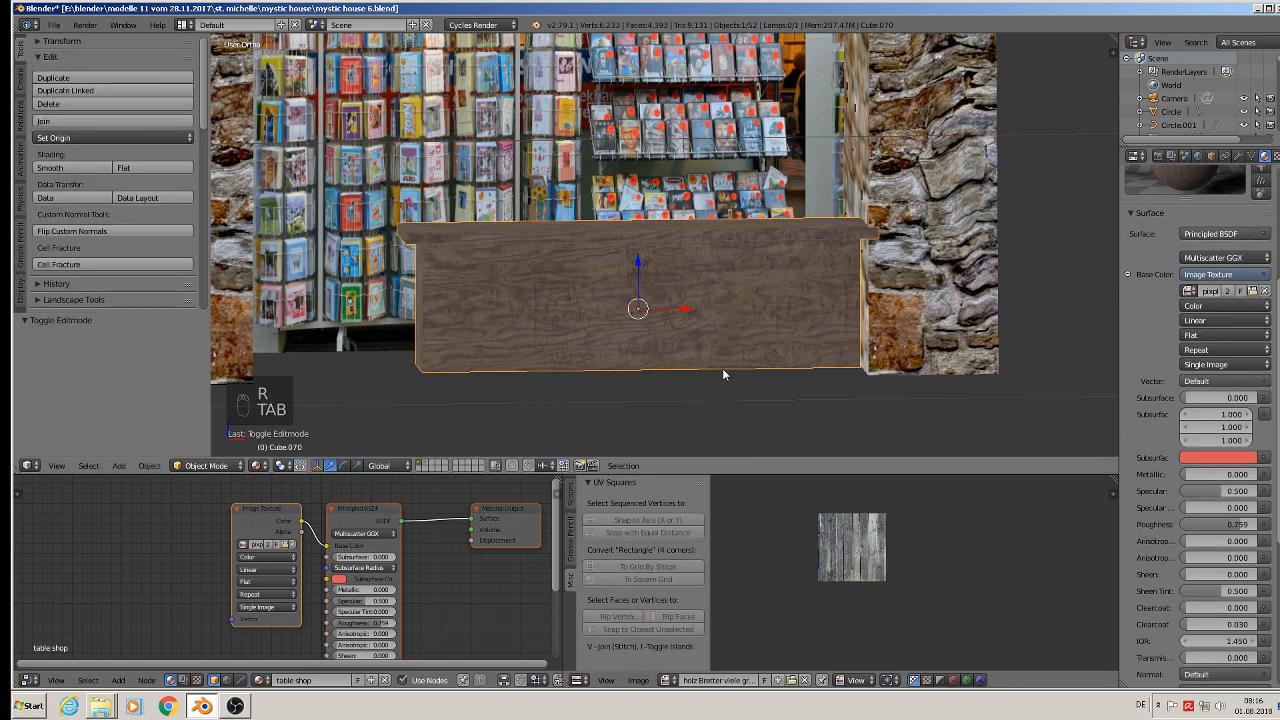
Scale up all of the counter's UV islands to make the wood grain finer, and leave Edit Mode.
key(Tab)
key(s)
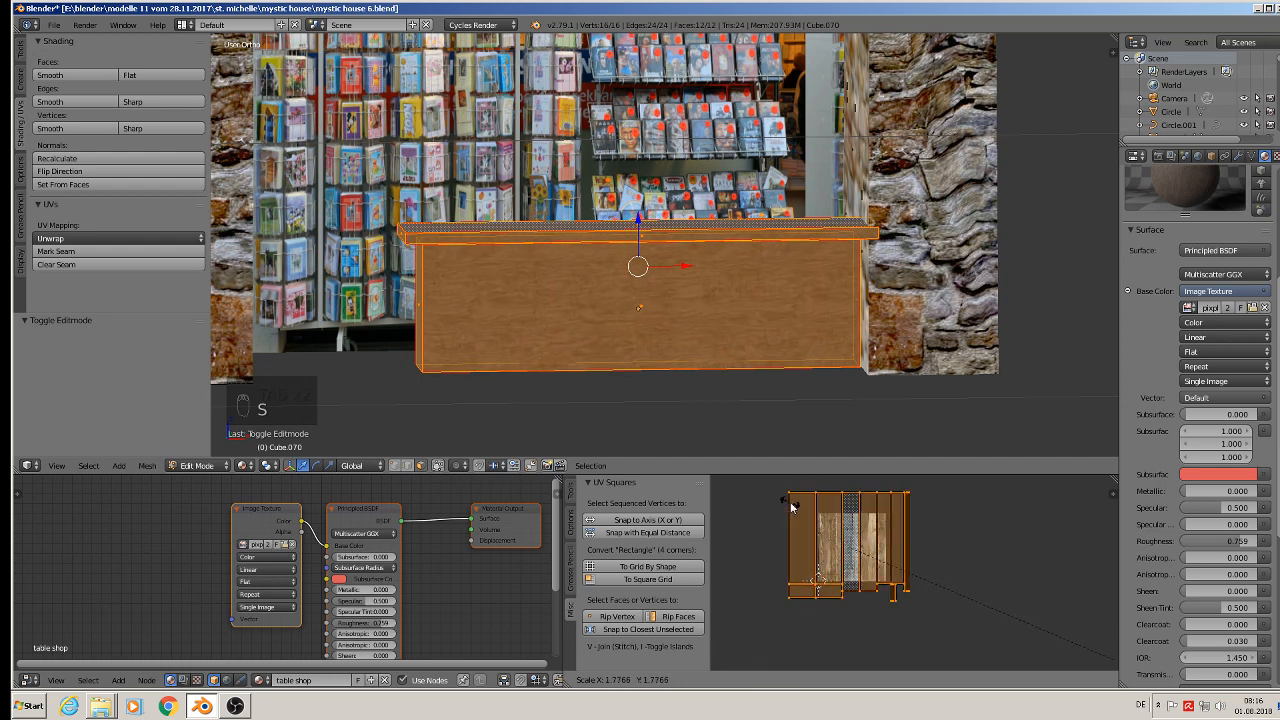
click(718, 574)
key(Tab)
Reselect the counter as an object and move it about 0.005 along X into the stone pillar beside the arch.
mouse_move(663, 325)
middle_down()
mouse_move(654, 343)
mouse_move(674, 377)
mouse_move(686, 354)
mouse_move(674, 331)
mouse_move(640, 323)
mouse_move(657, 325)
middle_up()
key(a)
key(a)
right_click(656, 320)
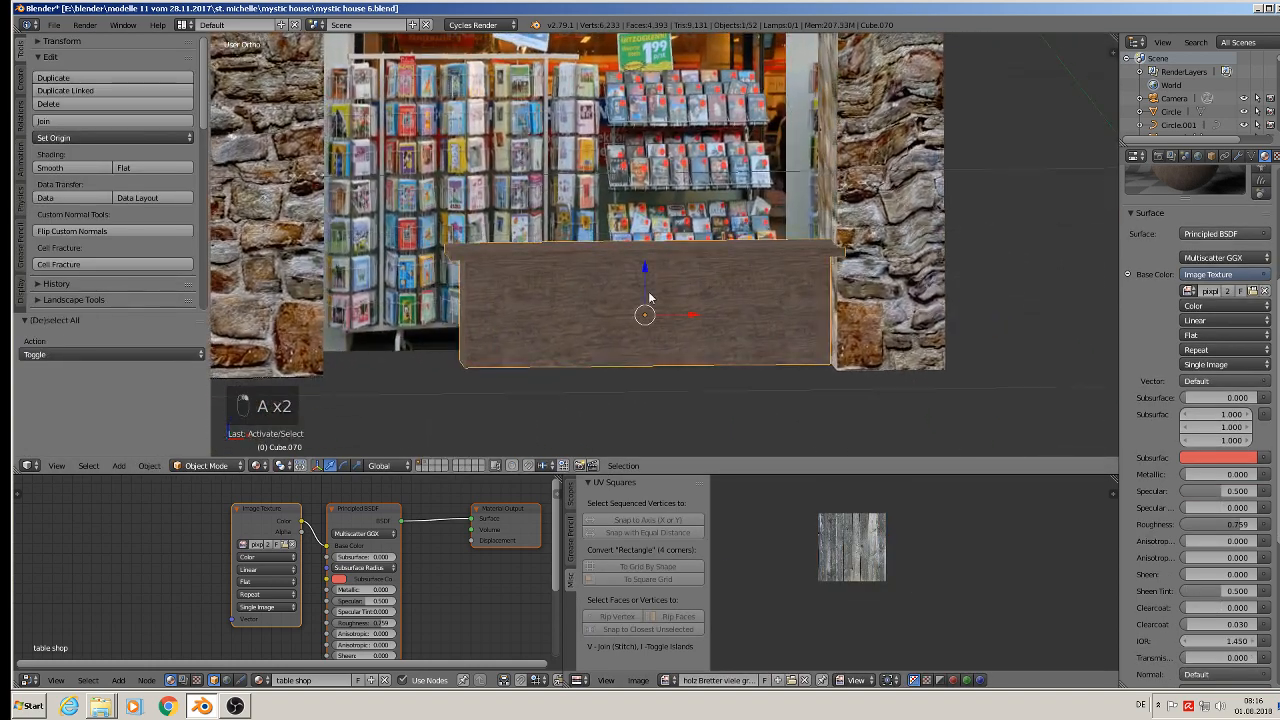
key(g)
key(x)
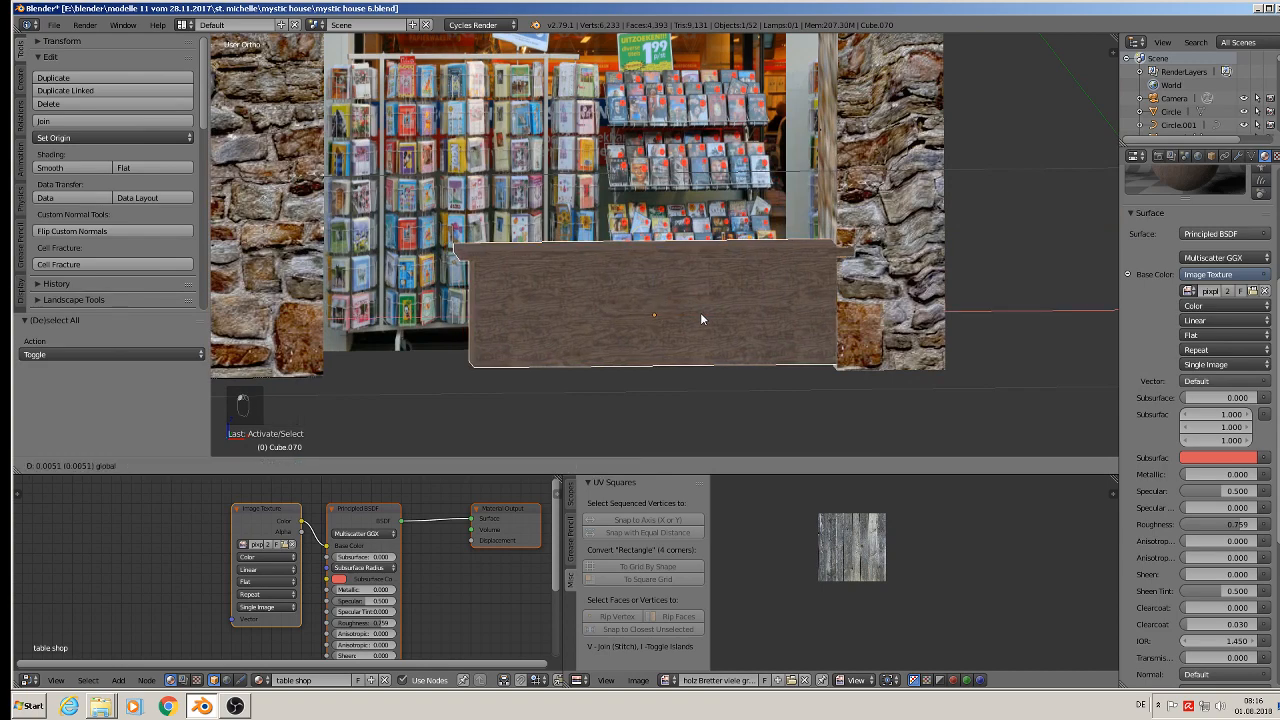
click(700, 313)
Nudge the counter another 0.002 along X and lower it by 0.005 along Z.
mouse_move(700, 313)
middle_down()
mouse_move(644, 324)
mouse_move(668, 283)
mouse_move(717, 314)
middle_up()
click(636, 300)
key(g)
key(x)
click(695, 304)
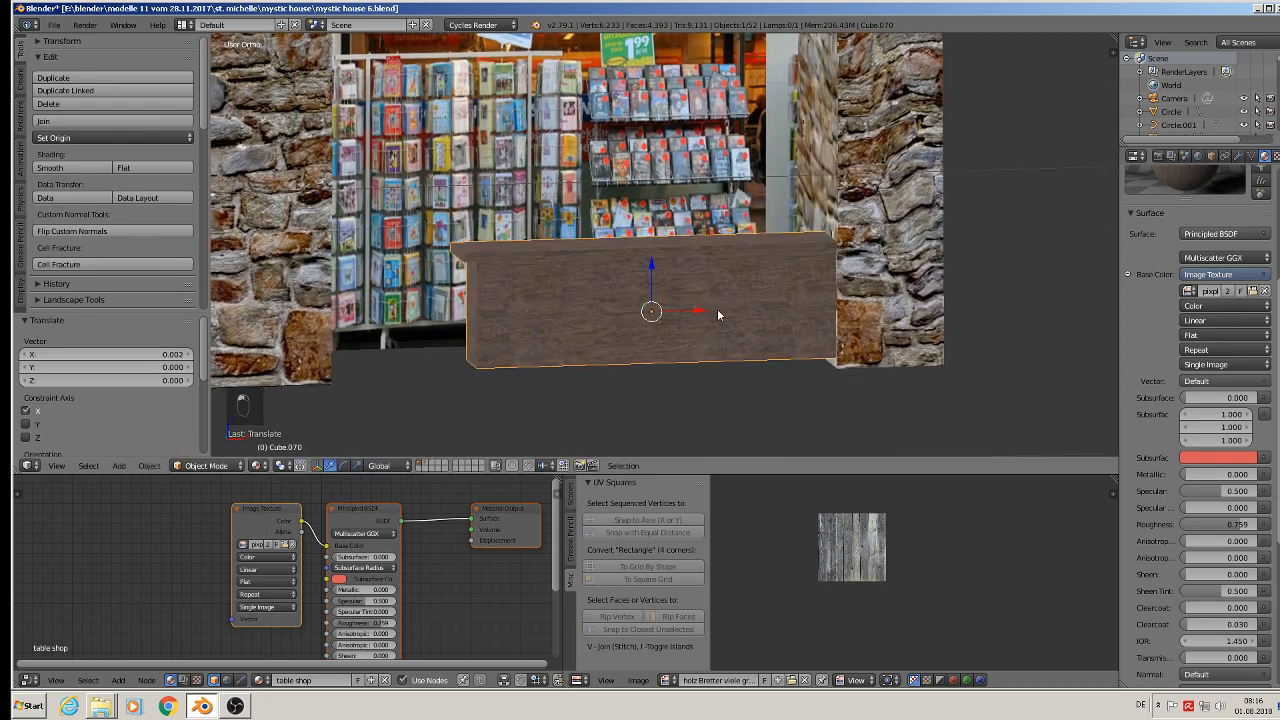
drag(653, 267, 657, 276)
scroll(657, 276, down, 3)
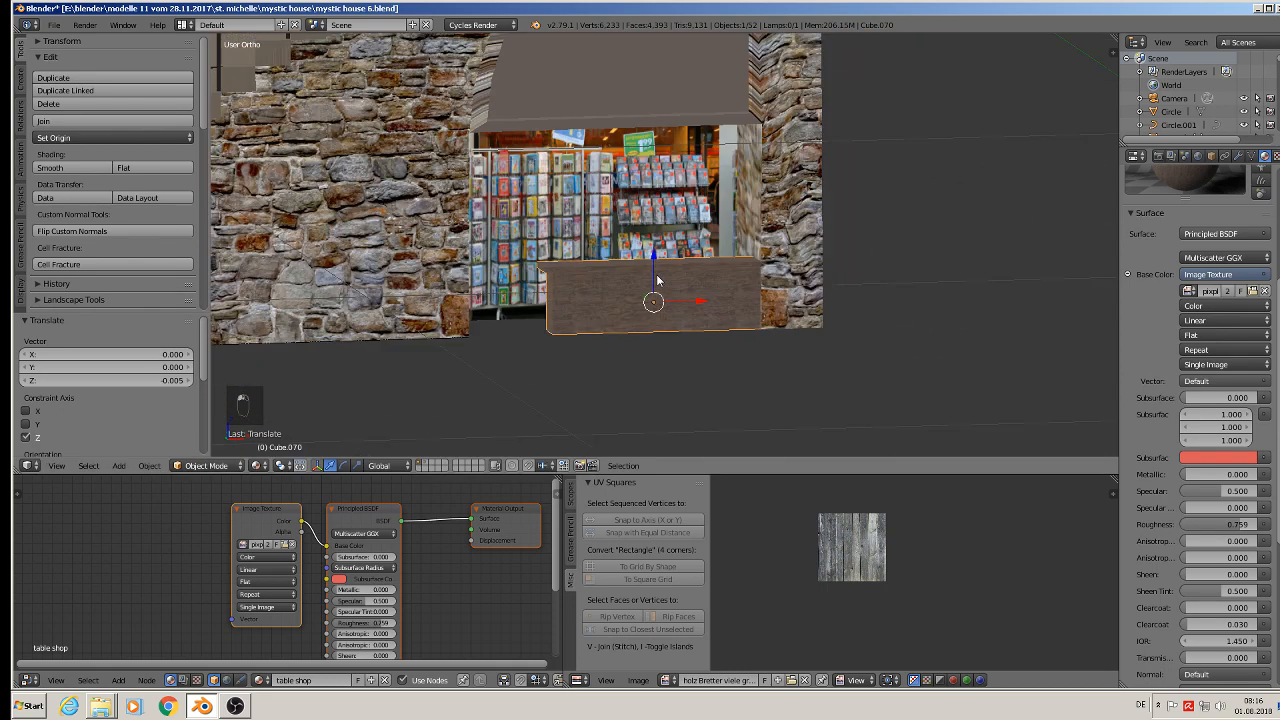
Deselect everything, check the counter within the staircase scene and save the Blender file.
key(a)
scroll(652, 326, down, 4)
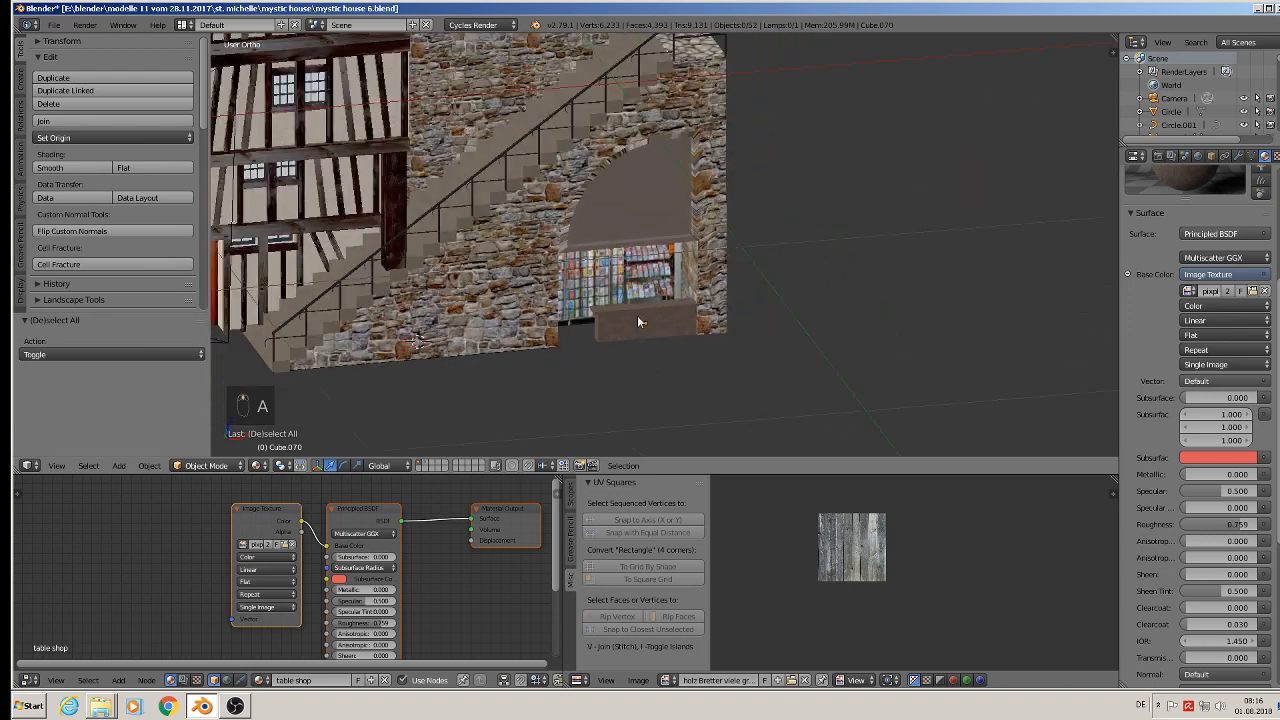
shift+middle_drag(632, 214, 775, 259)
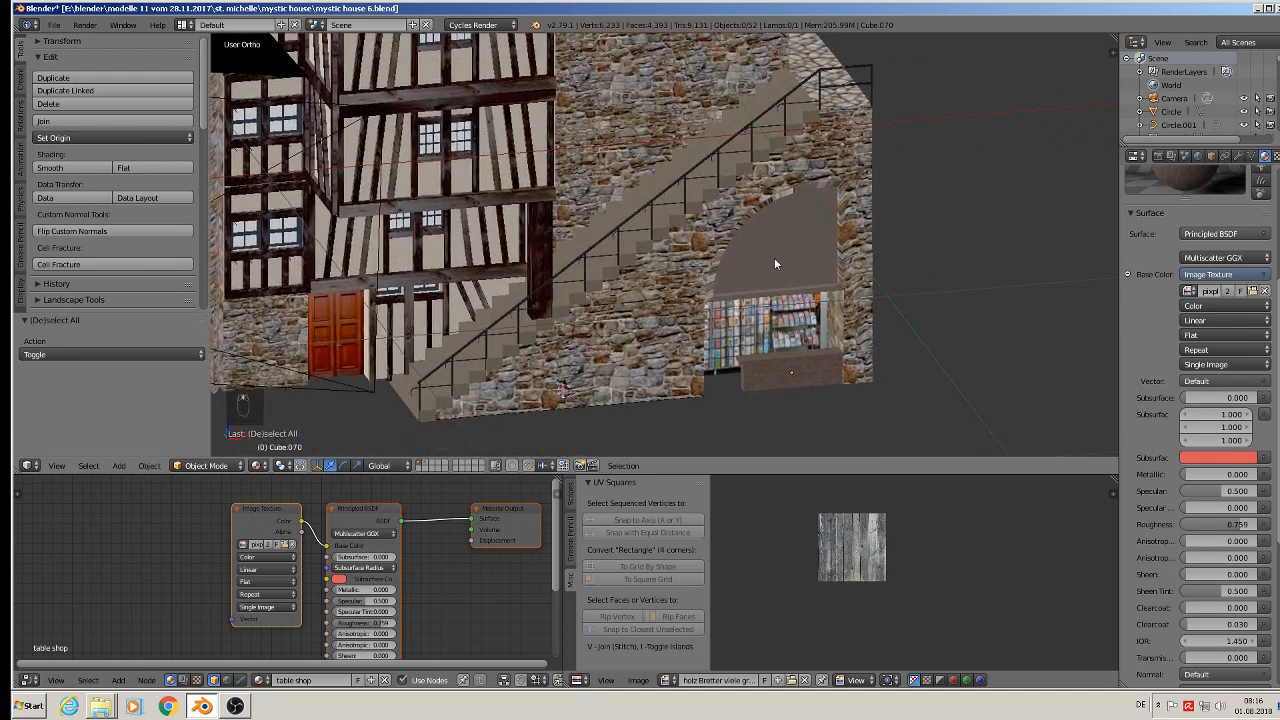
scroll(775, 264, up, 1)
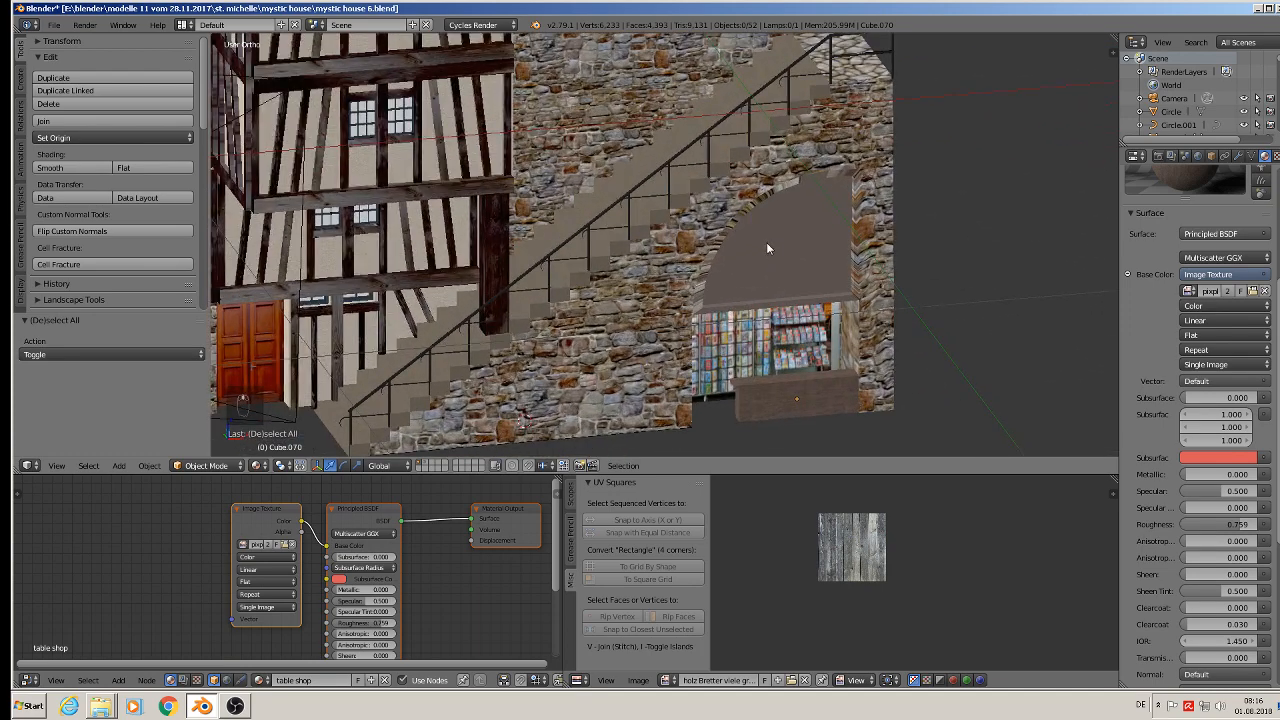
click(53, 24)
click(92, 127)
Examine the reference photo of the shop beneath the stone stairs, especially its awning and the window above it.
scroll(679, 292, down, 6)
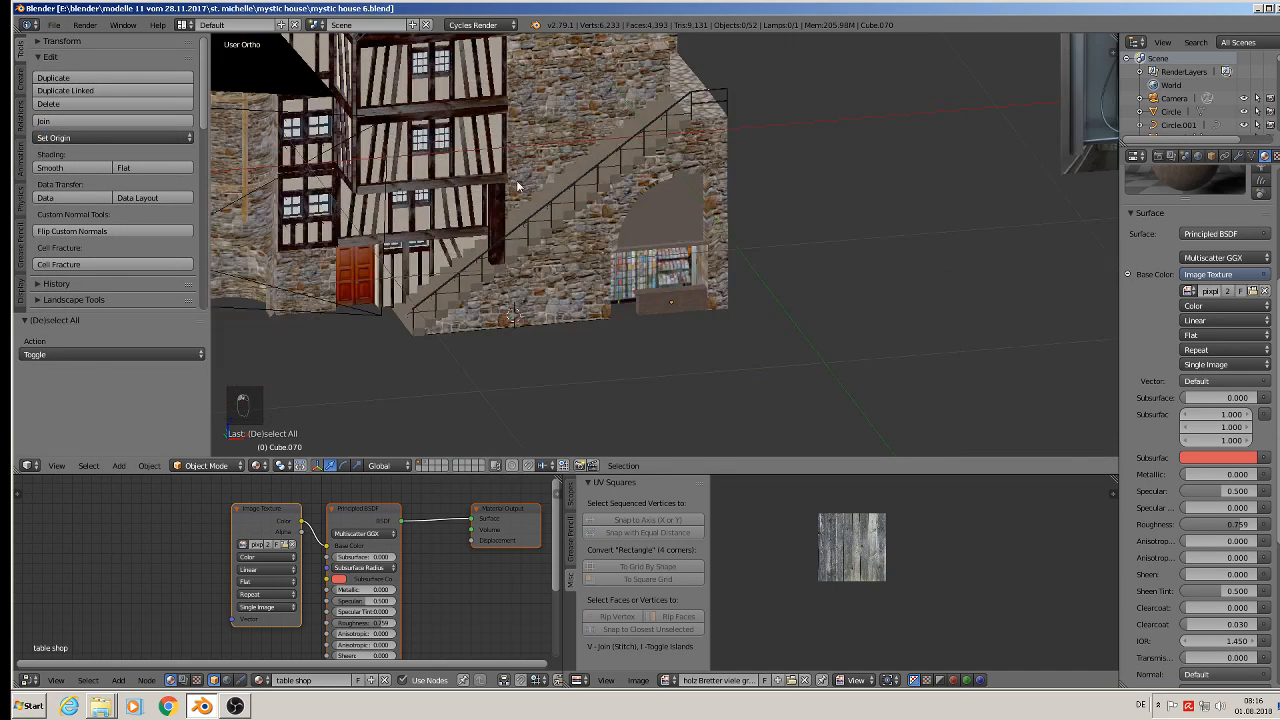
middle_drag(679, 292, 650, 258)
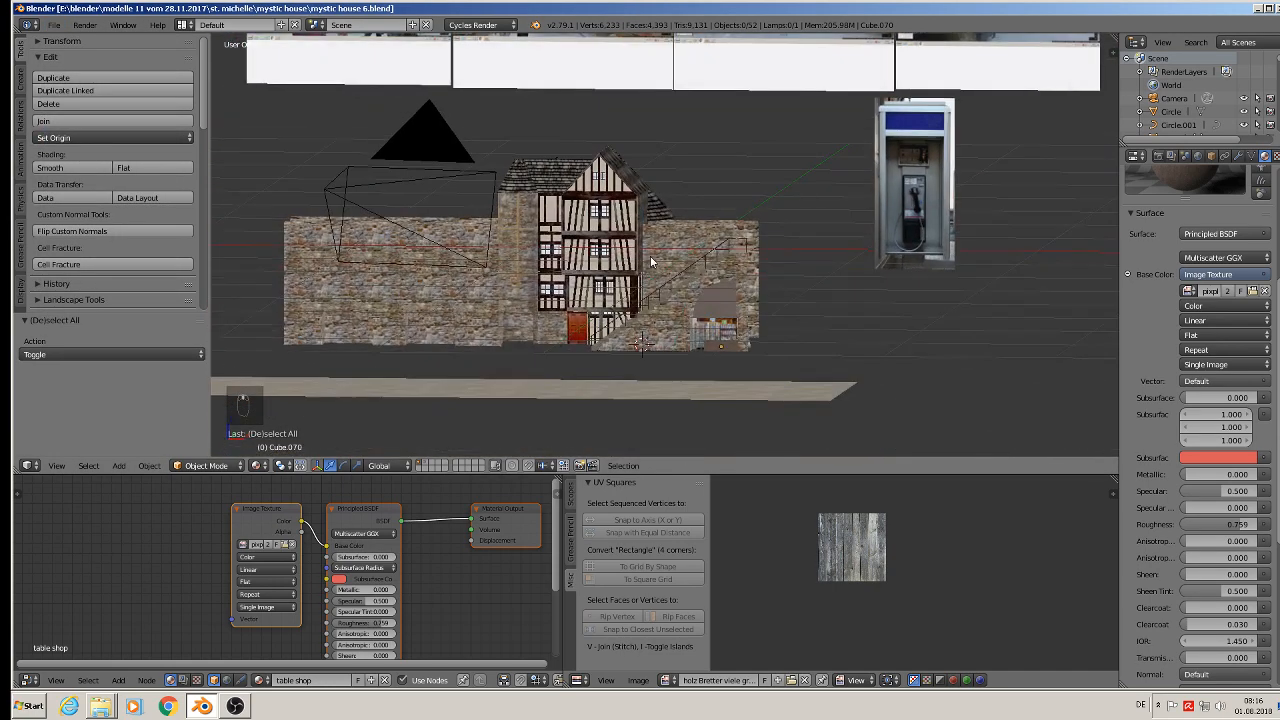
key(KP_1)
shift+middle_drag(811, 136, 707, 451)
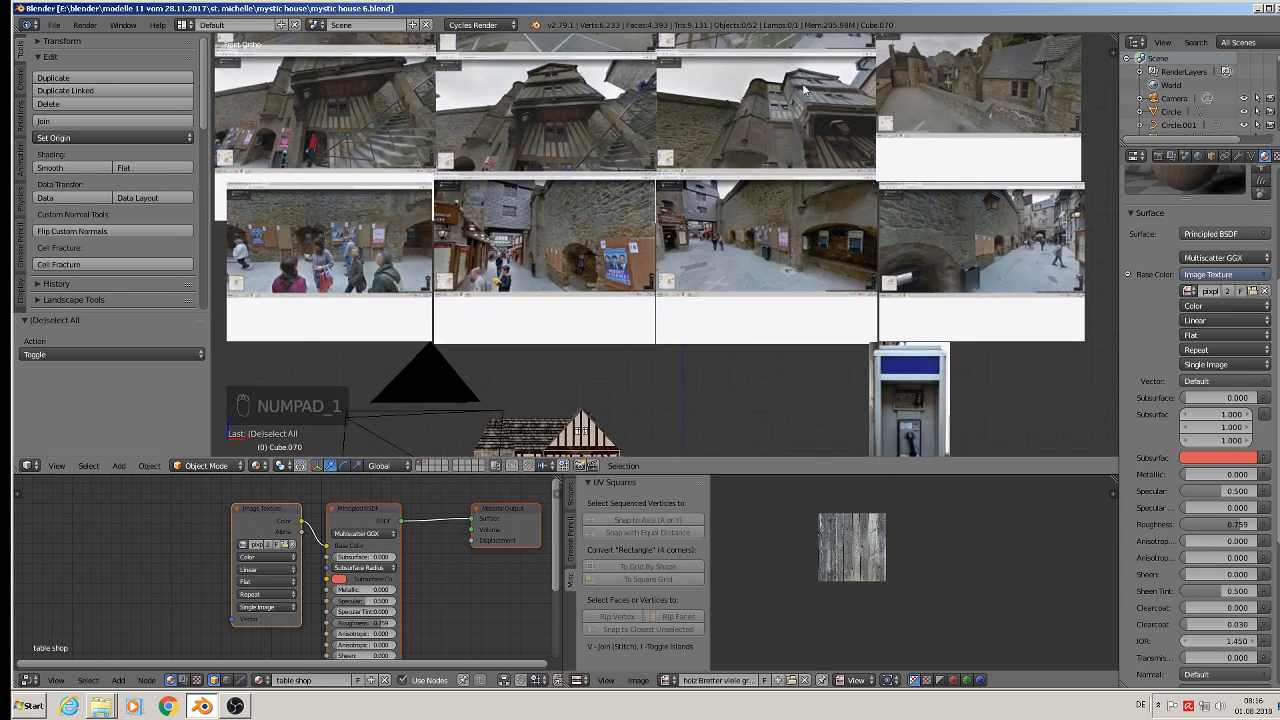
shift+middle_drag(713, 144, 664, 313)
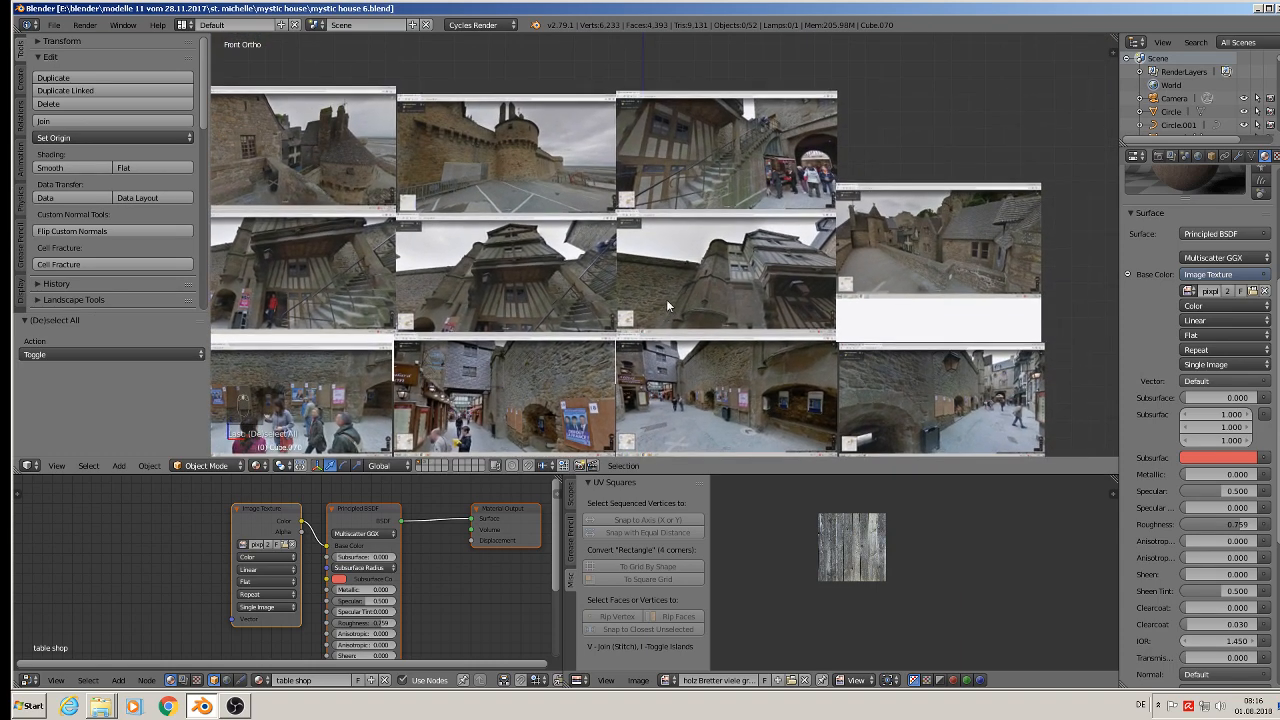
scroll(764, 126, up, 10)
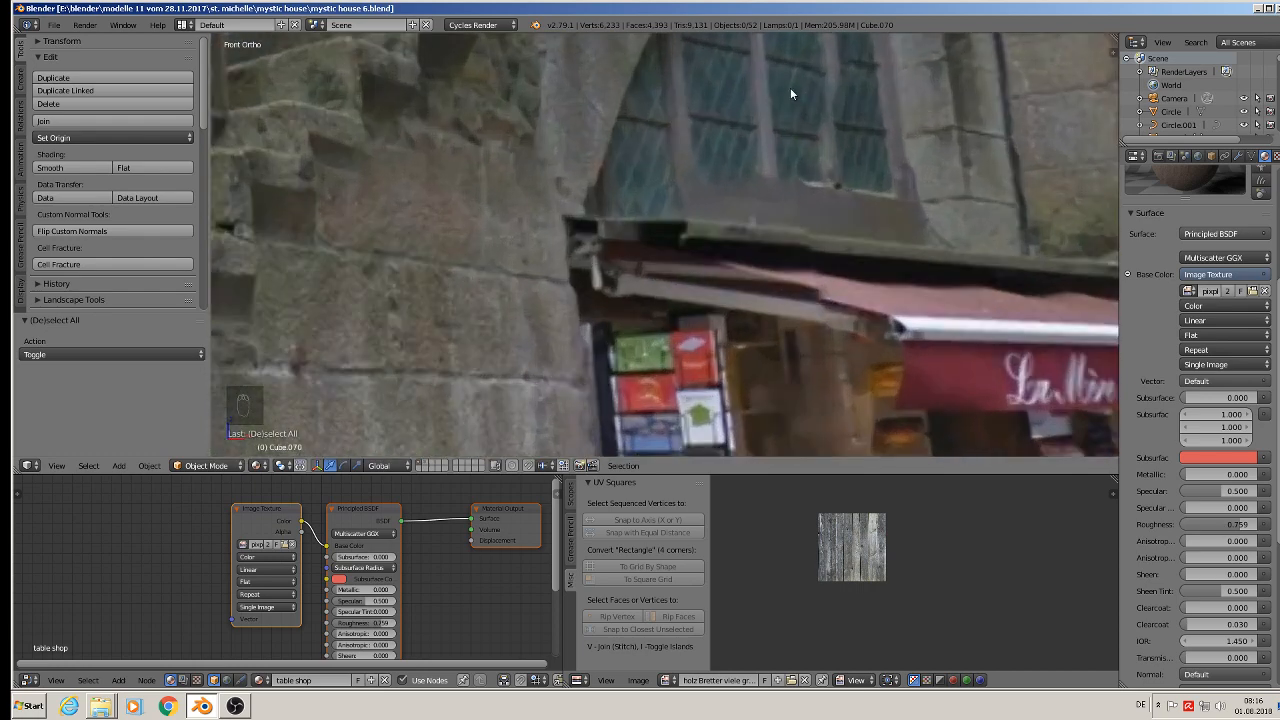
scroll(797, 118, down, 5)
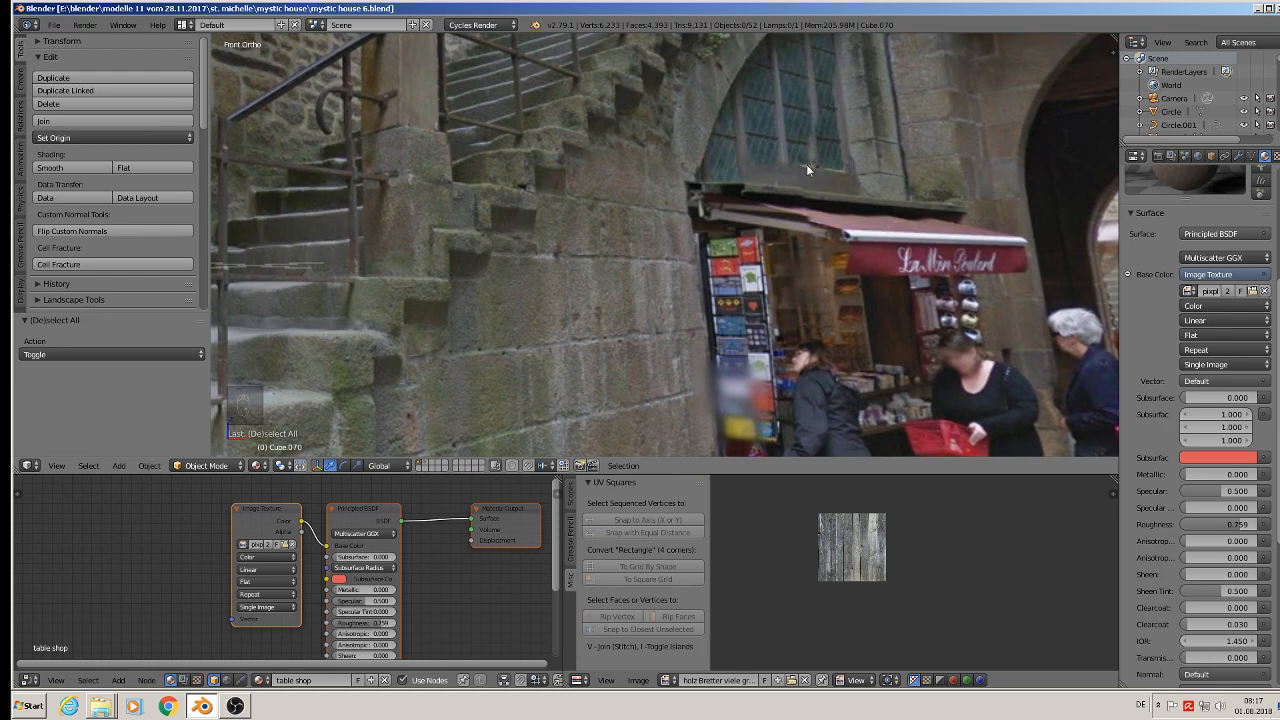
Add a plane at the 3D cursor beside the reference images and rotate it 90 degrees about the X axis.
scroll(801, 175, down, 8)
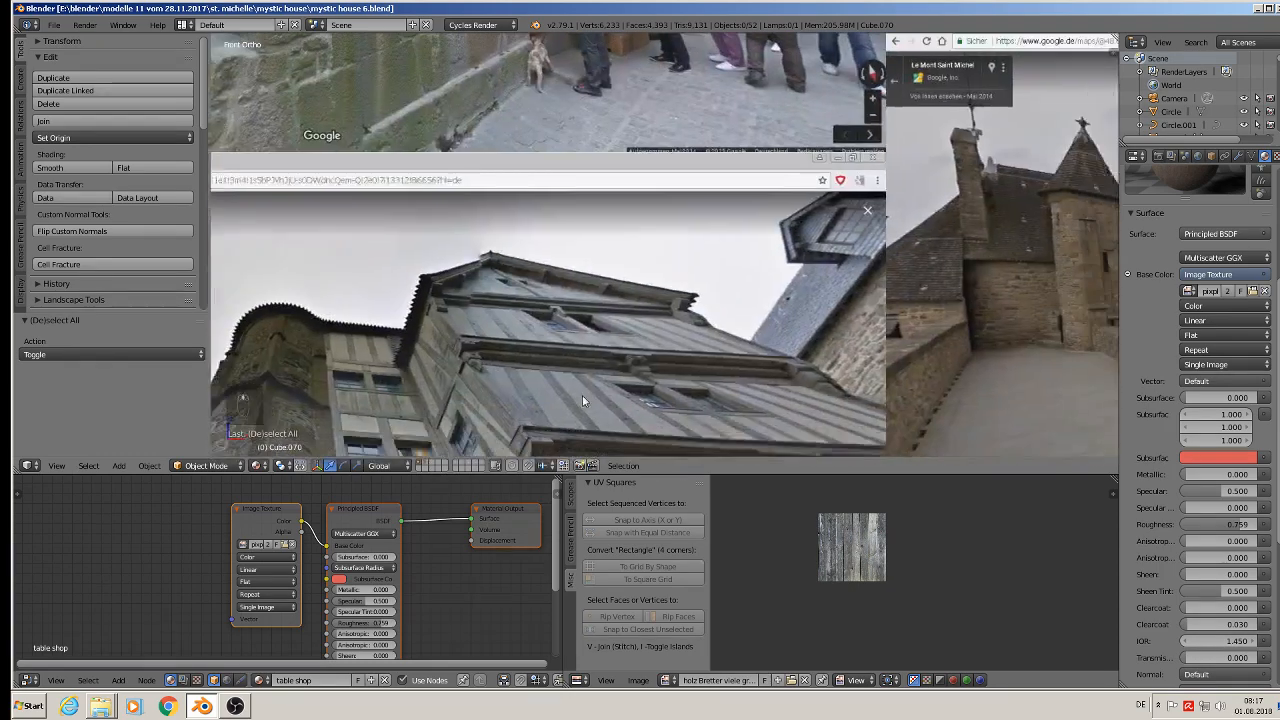
scroll(530, 359, down, 8)
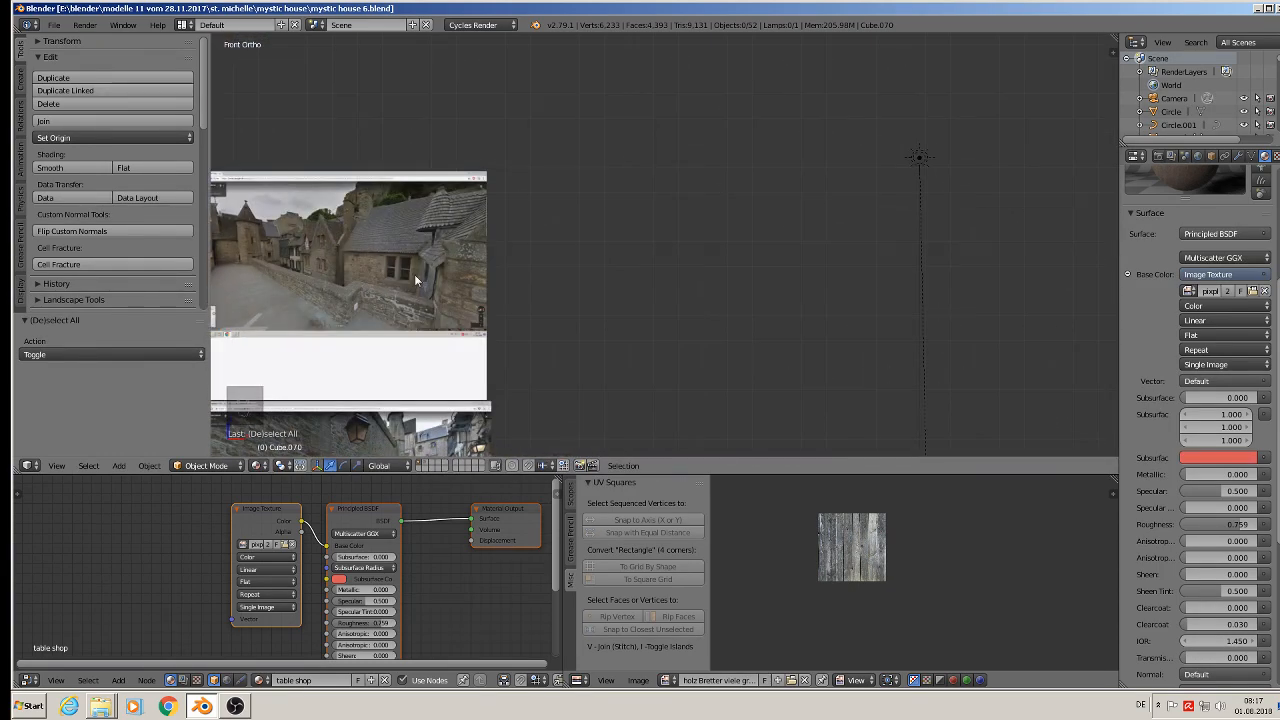
scroll(603, 276, up, 2)
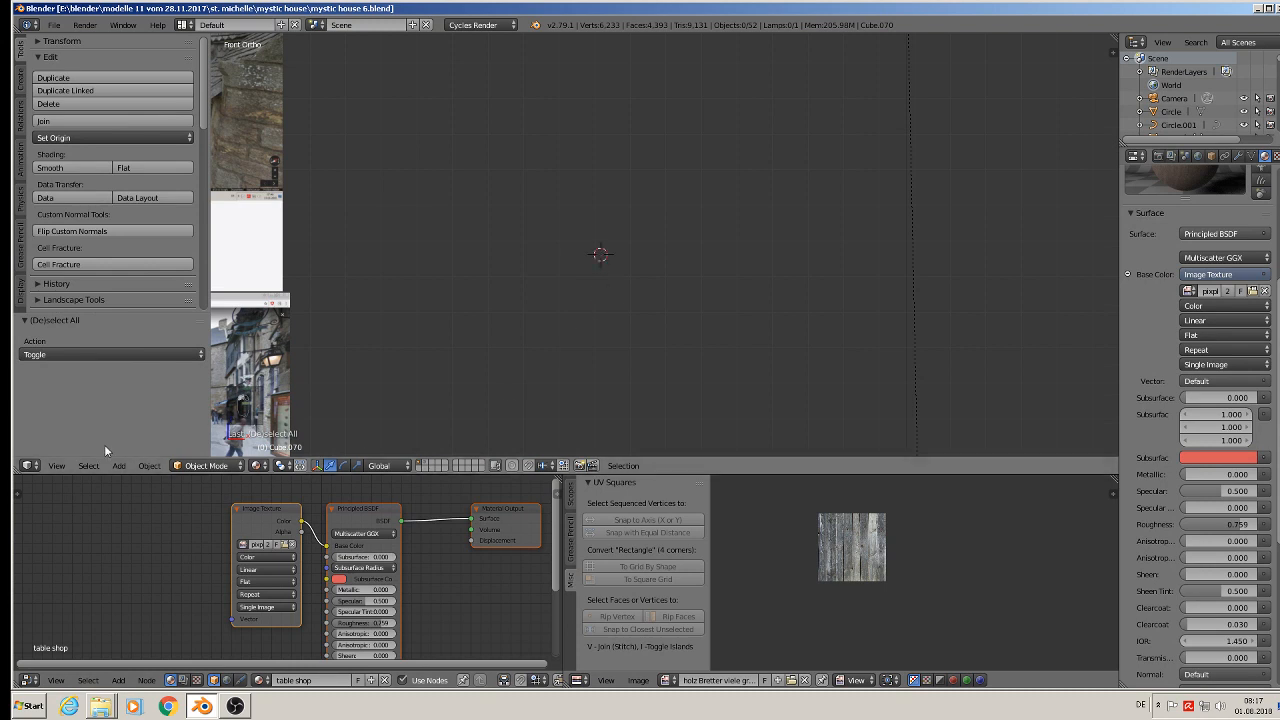
click(118, 467)
mouse_move(130, 450)
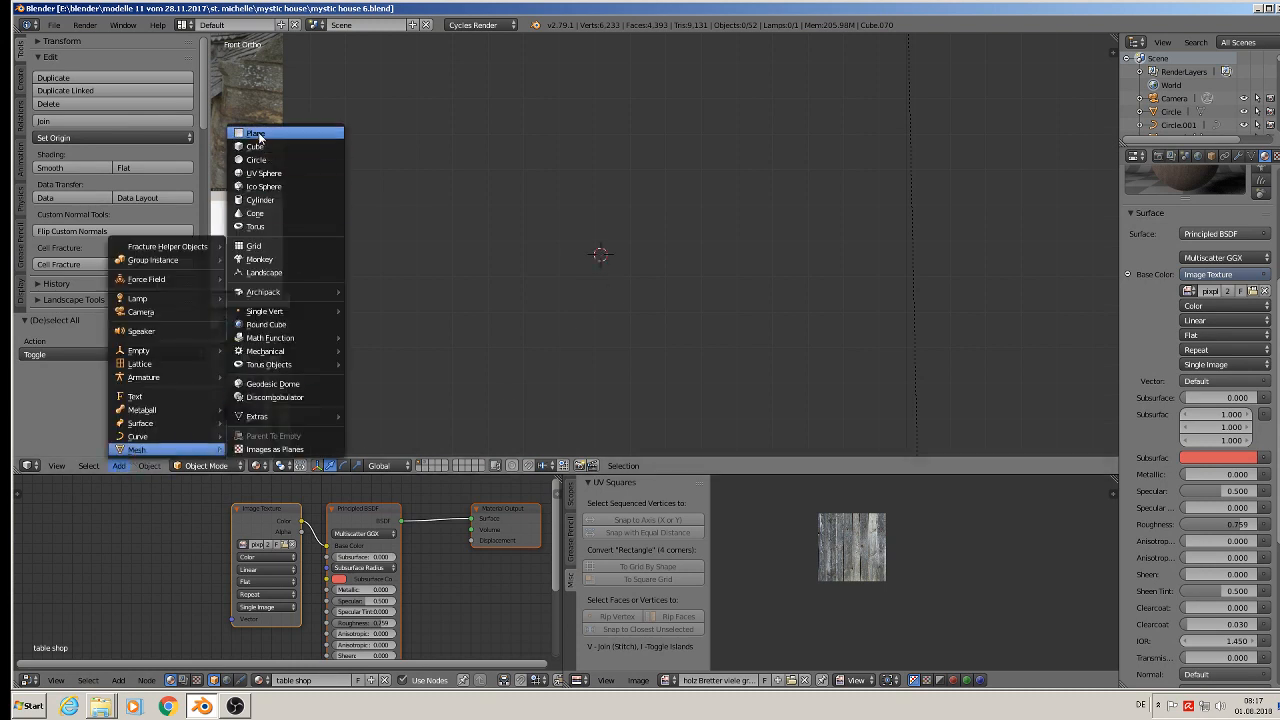
click(256, 134)
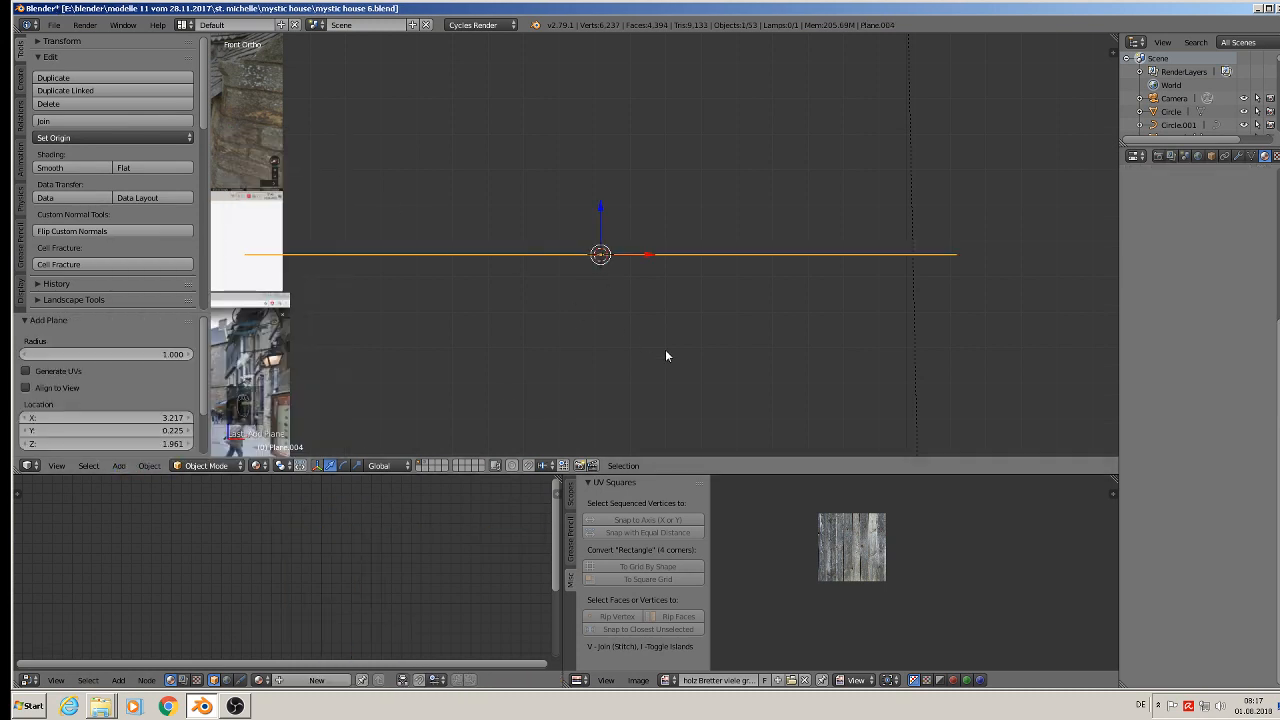
text(rx90)
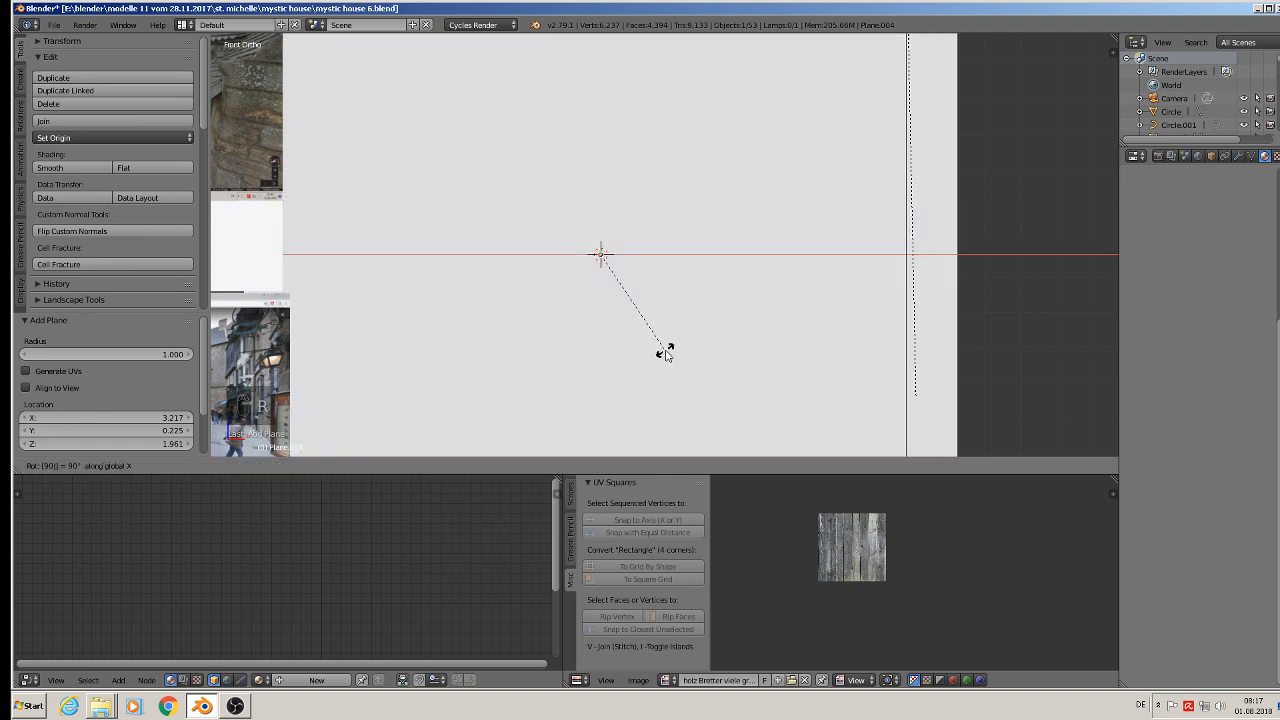
key(Return)
Scale the plane down uniformly to about 0.104 and stretch it along X by about 1.682 into a rectangle.
key(s)
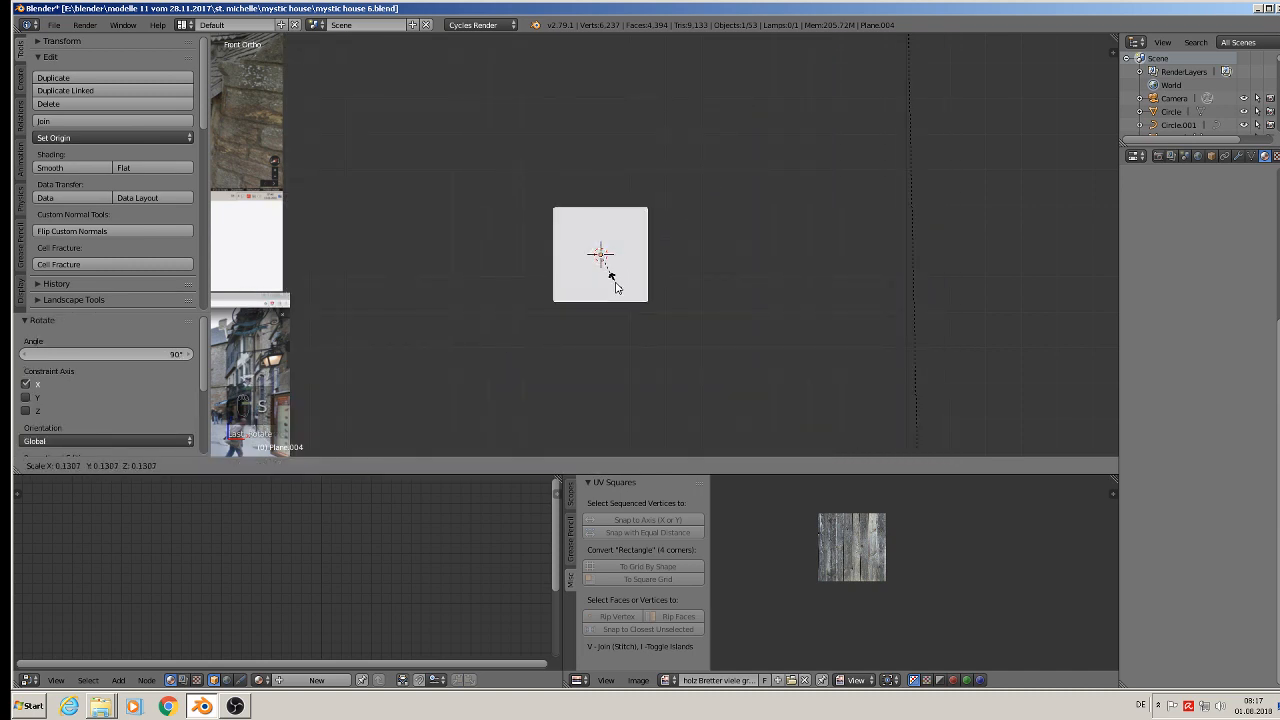
click(607, 283)
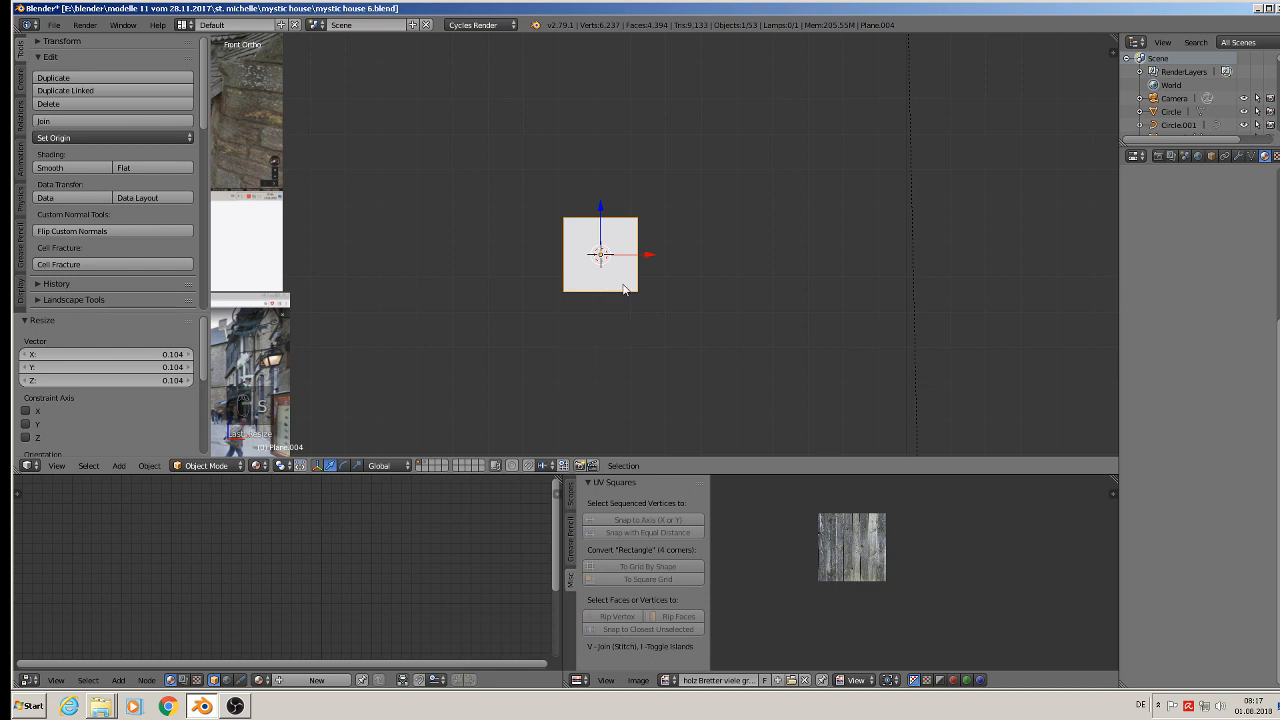
scroll(621, 290, up, 3)
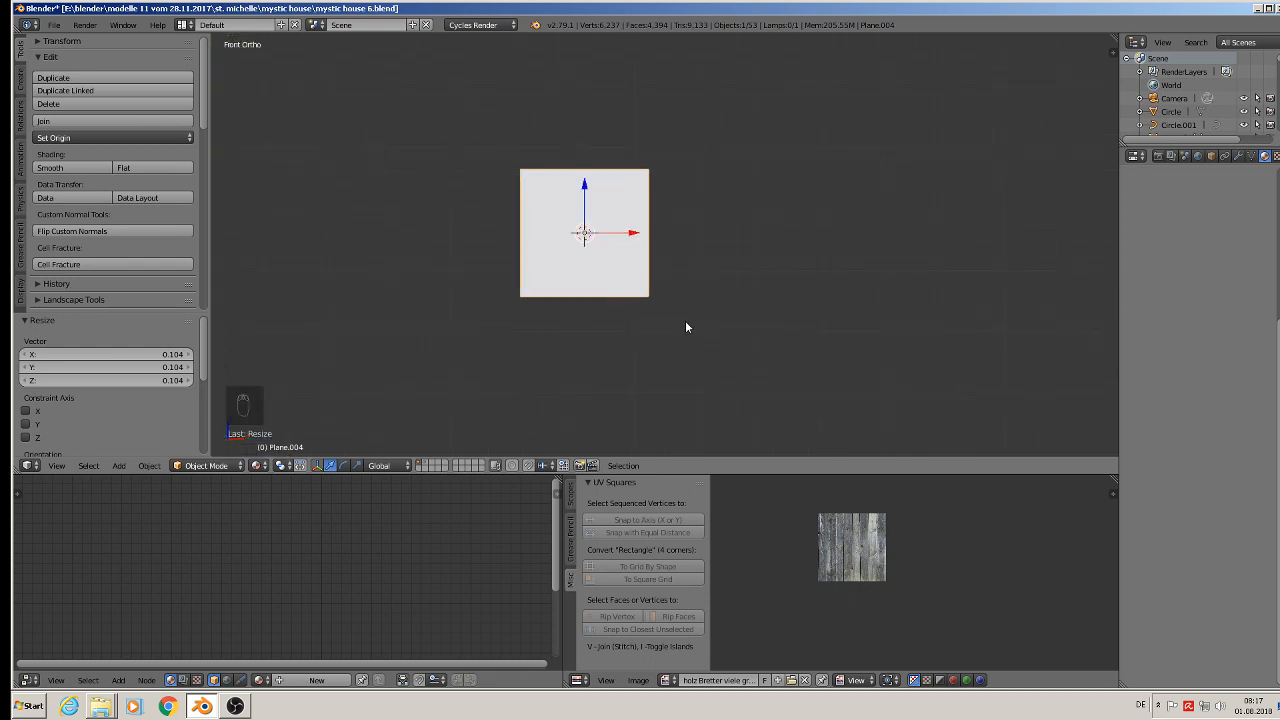
key(s)
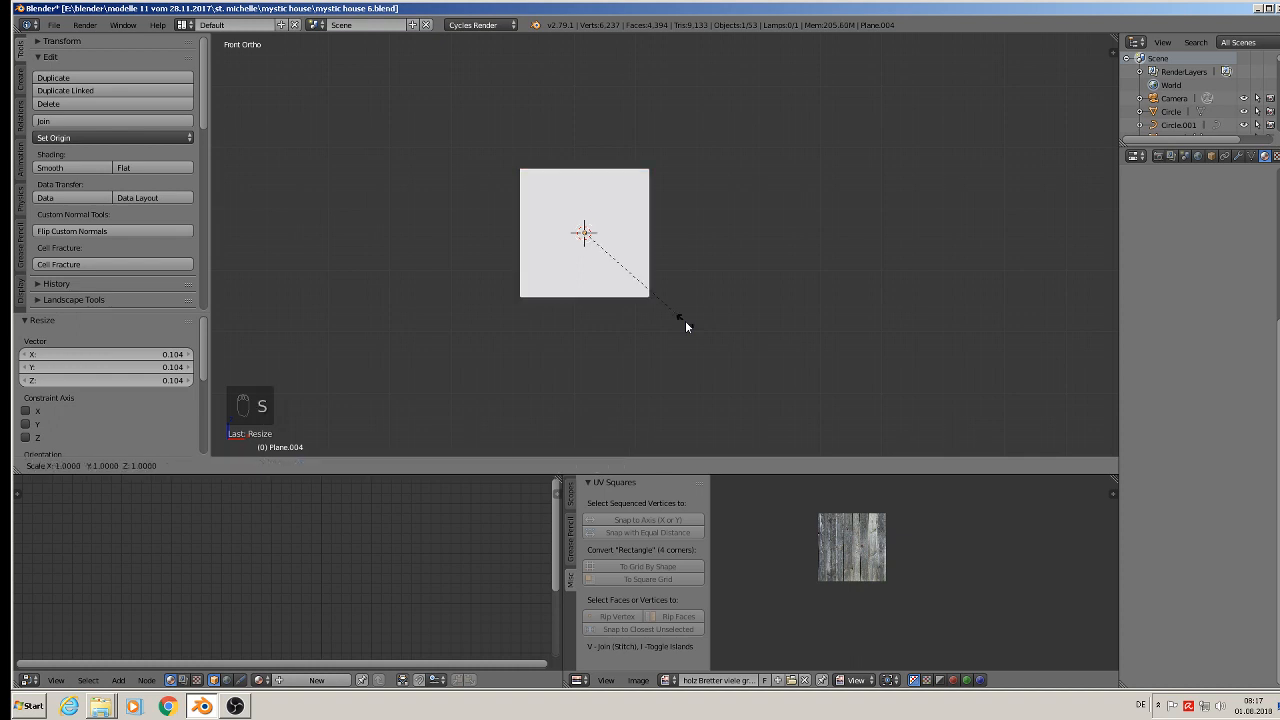
key(x)
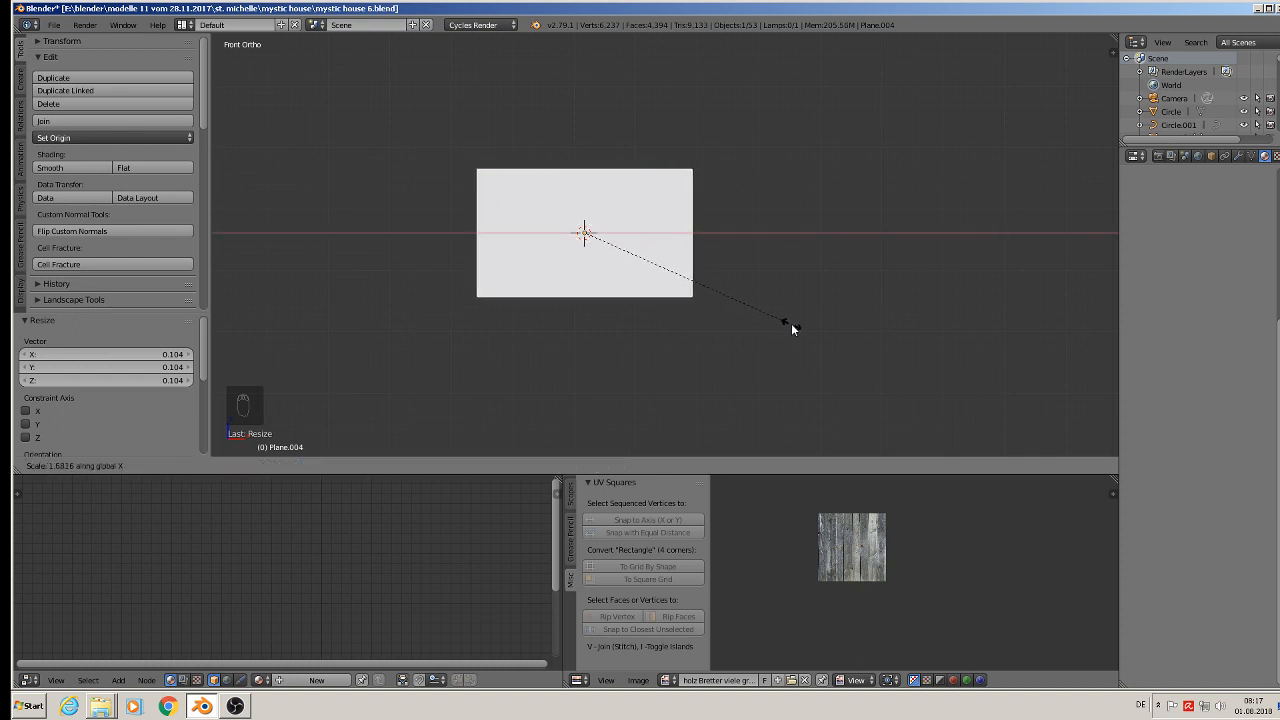
click(791, 323)
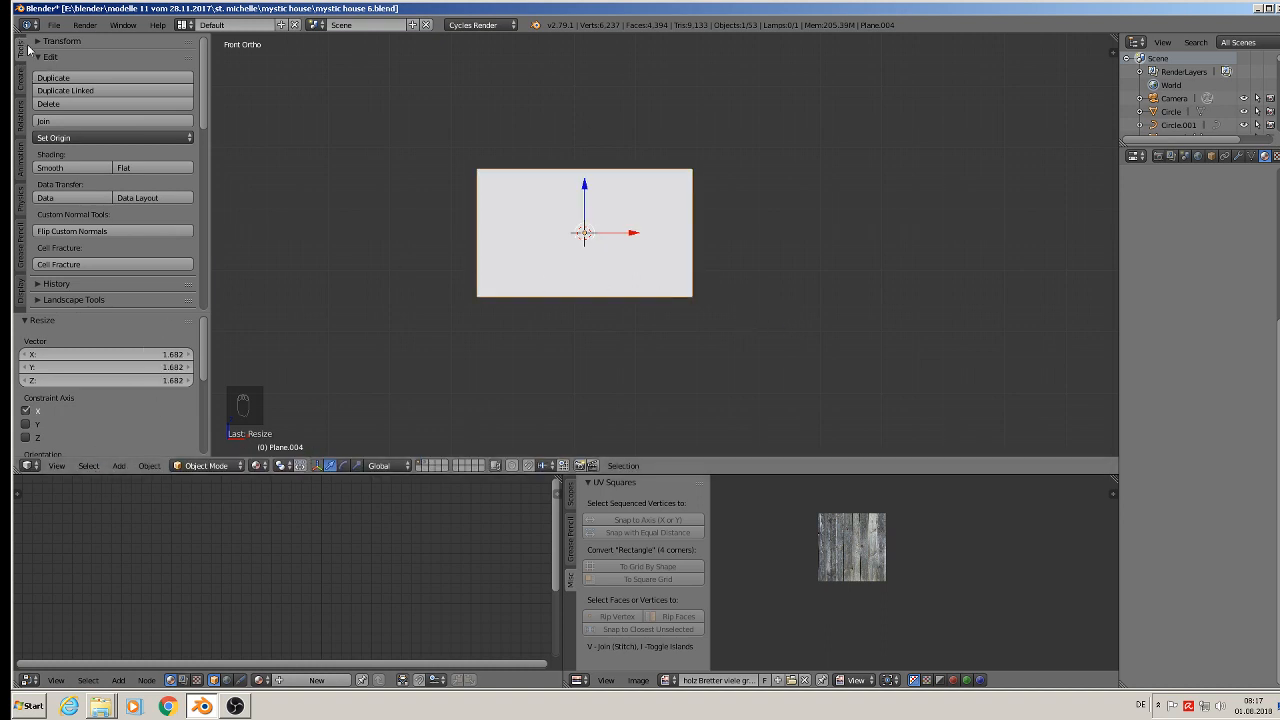
Open the plane for mesh editing and add one vertical loop cut through its centre.
scroll(94, 137, down, 4)
scroll(87, 153, up, 4)
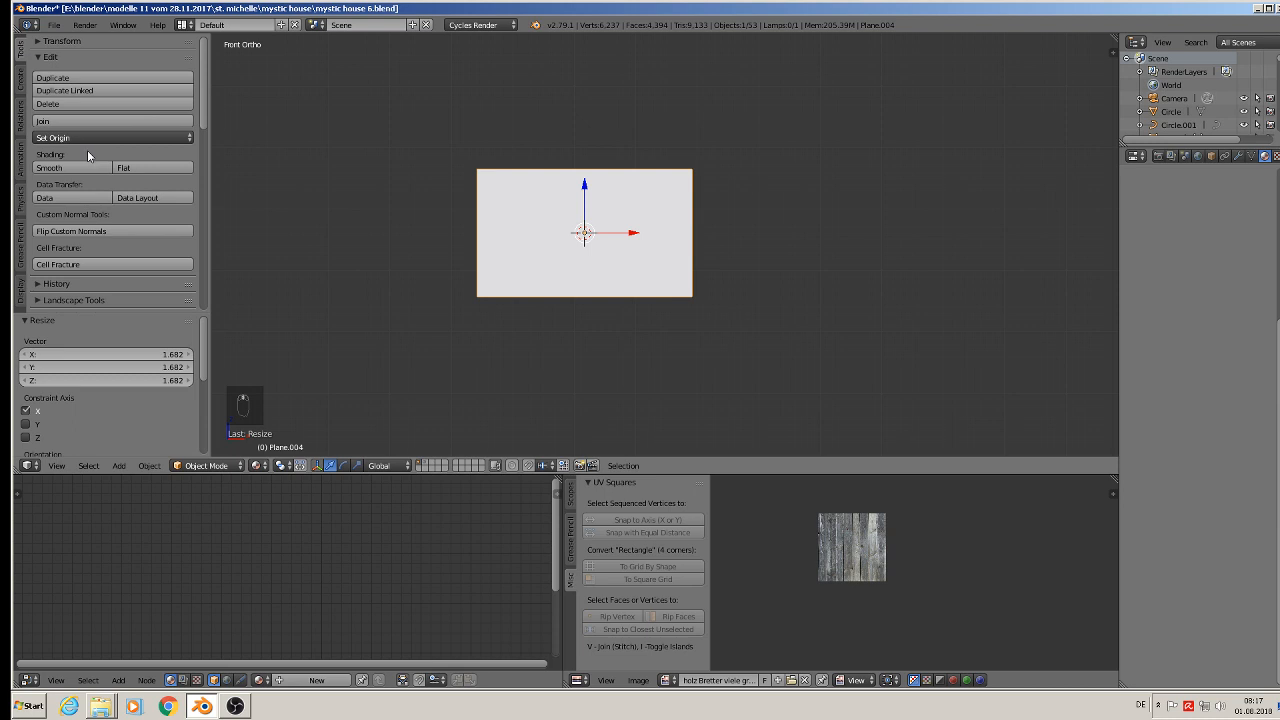
click(40, 41)
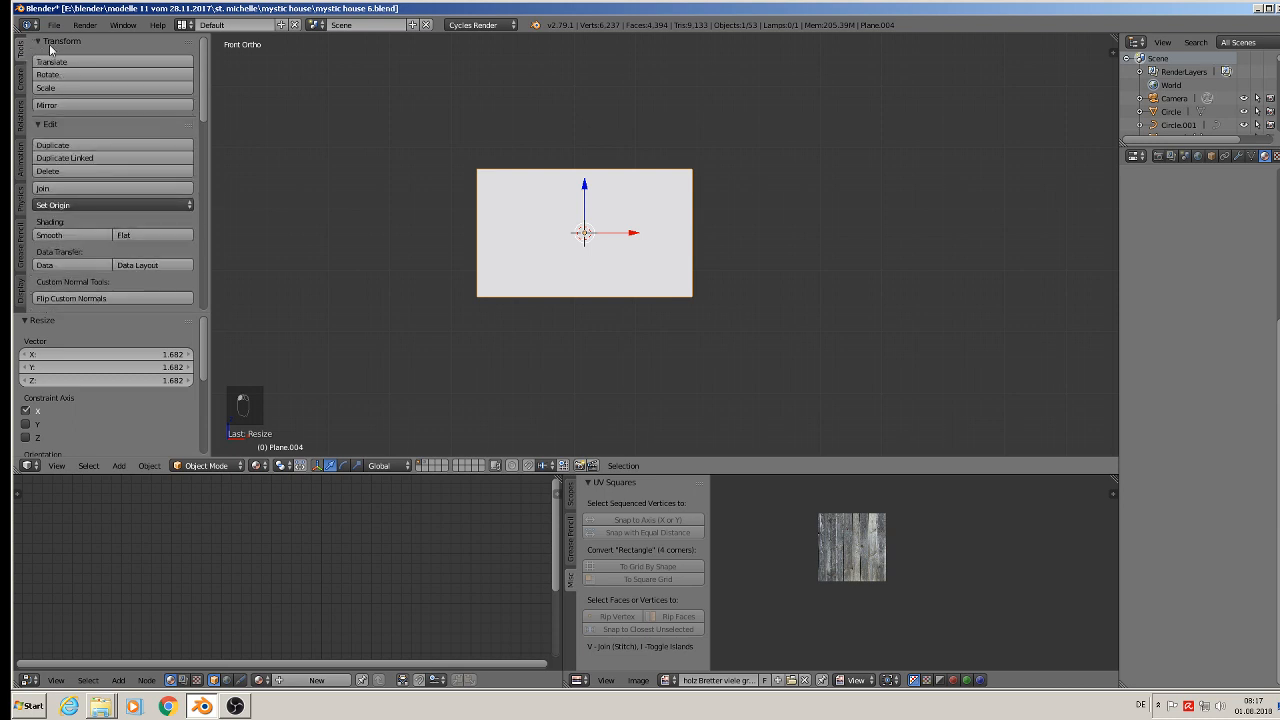
scroll(120, 192, down, 4)
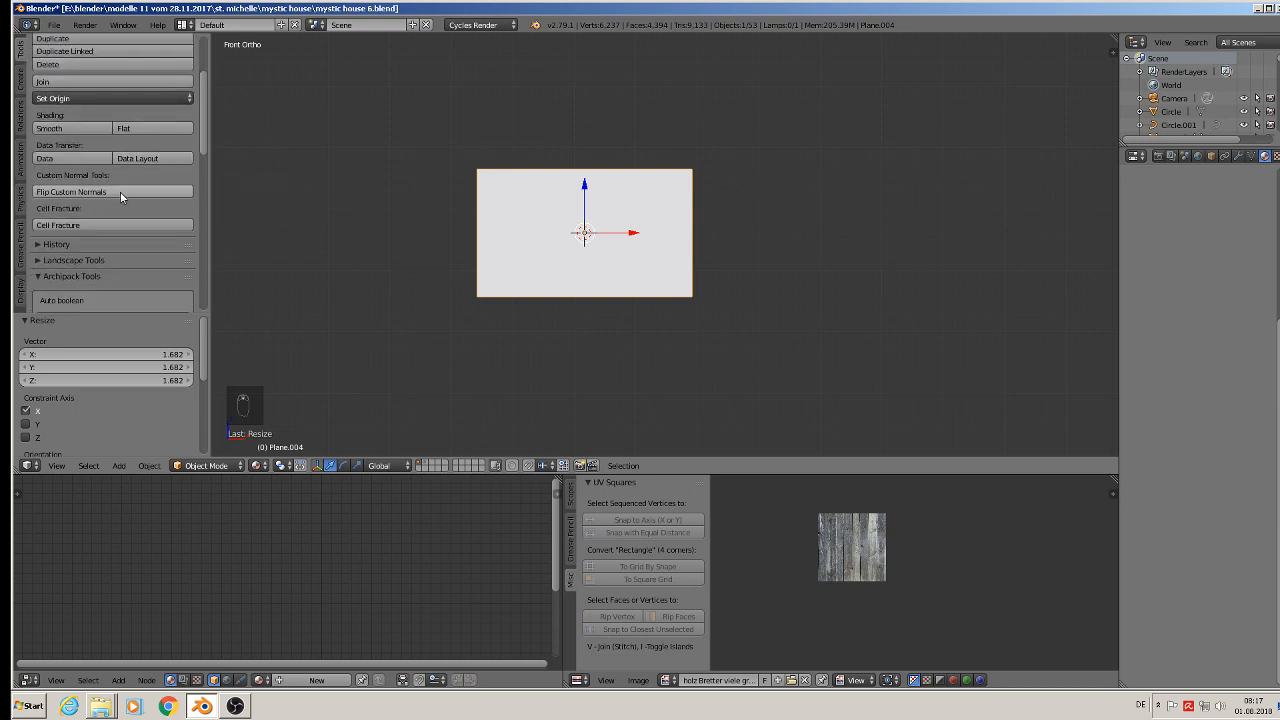
key(Tab)
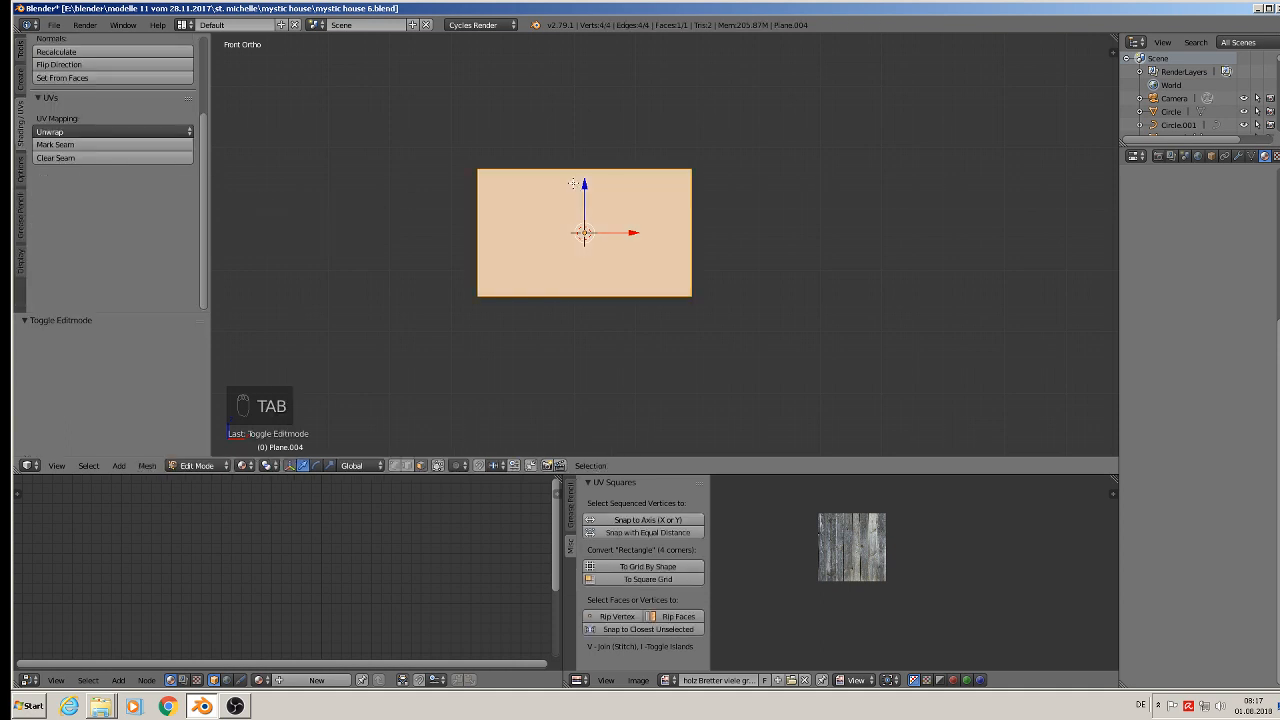
click(22, 50)
scroll(145, 170, down, 7)
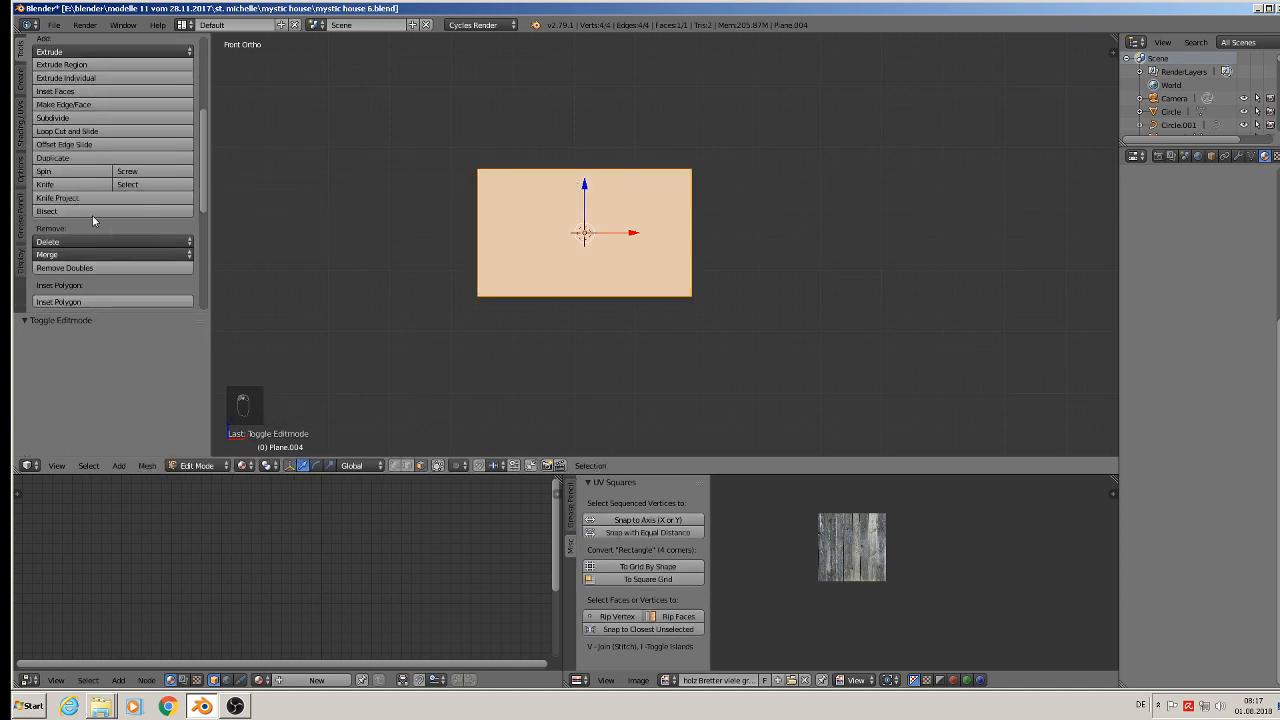
click(70, 184)
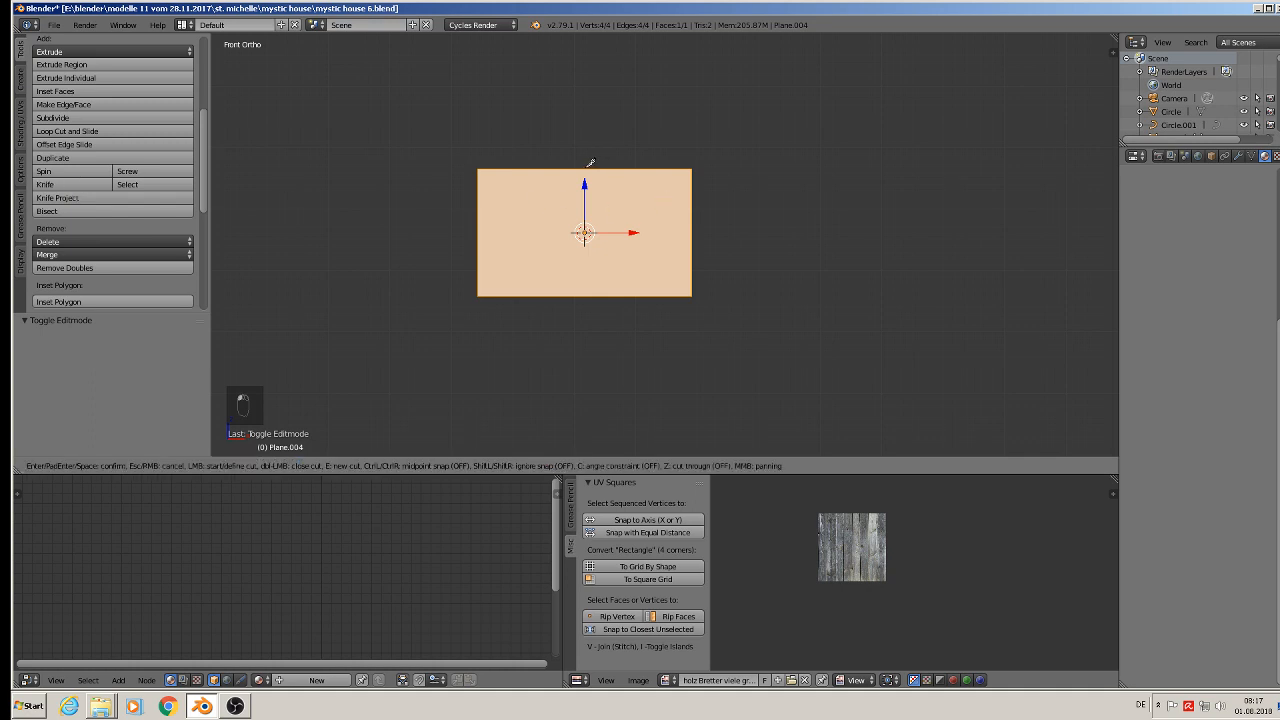
key(Escape)
key(ctrl+r)
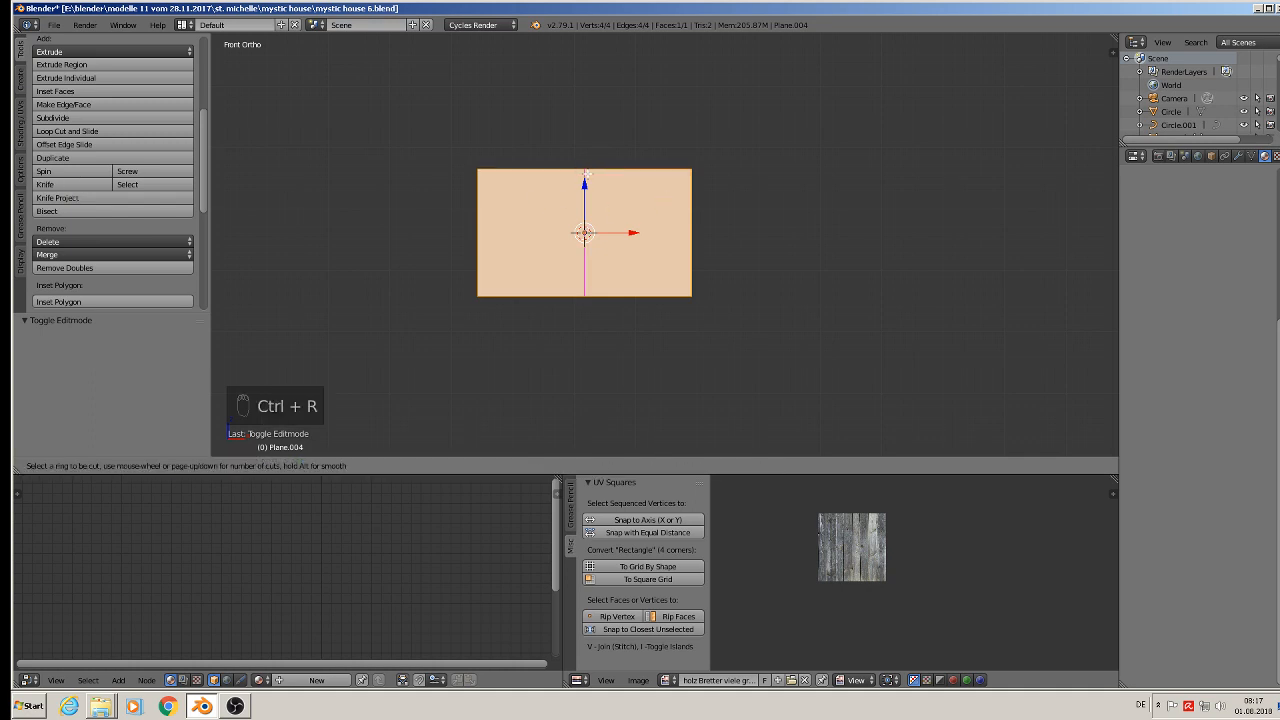
click(587, 175)
right_click(587, 175)
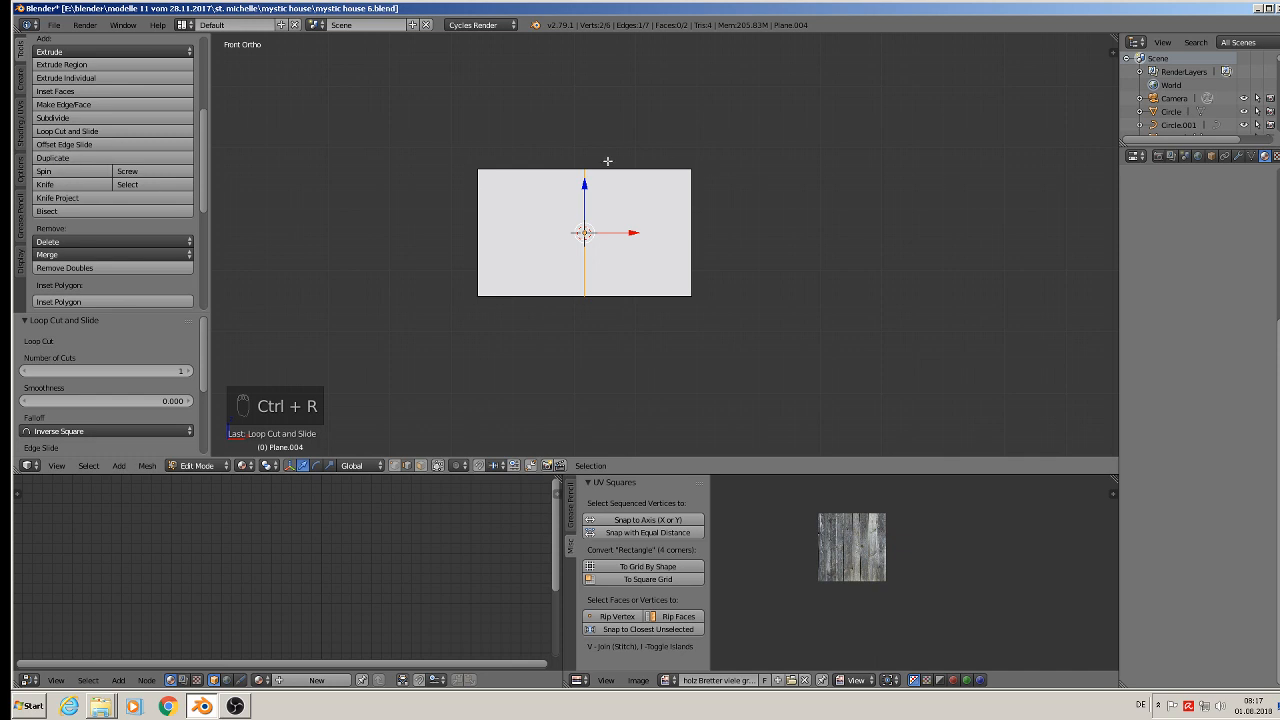
click(44, 184)
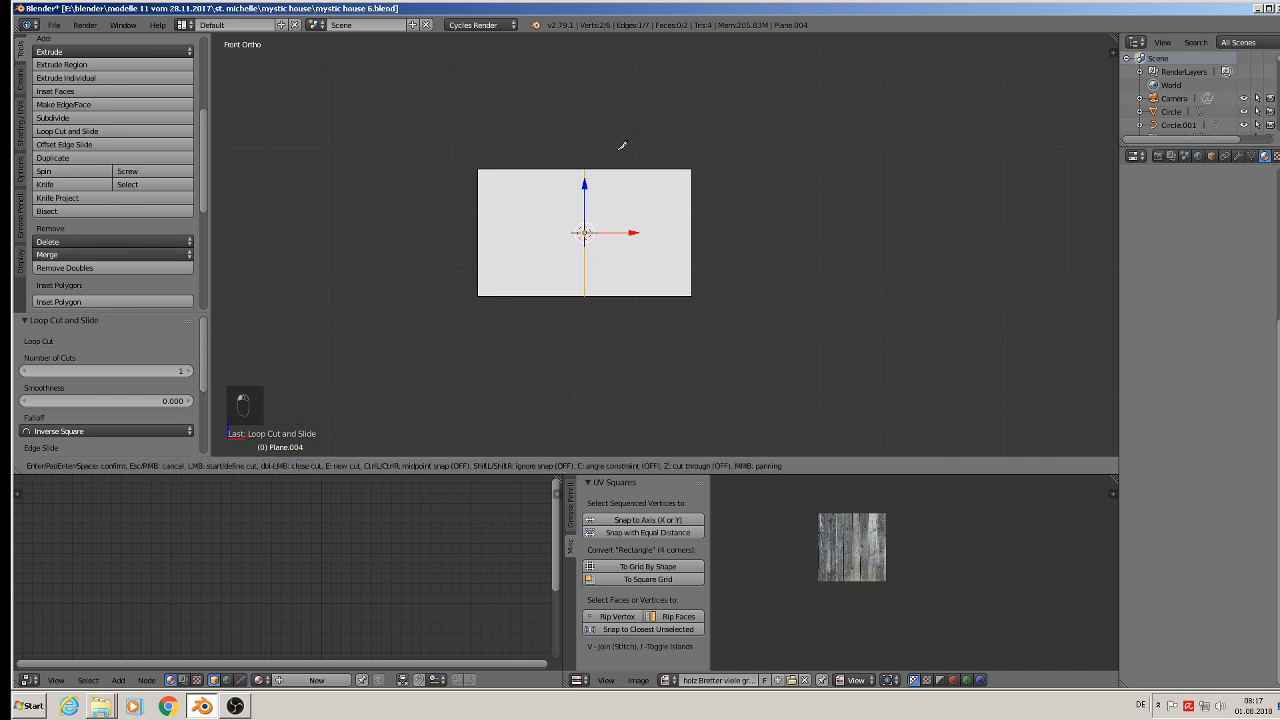
click(586, 169)
right_click(495, 222)
Add one horizontal loop cut through the centre of the plane.
key(ctrl+r)
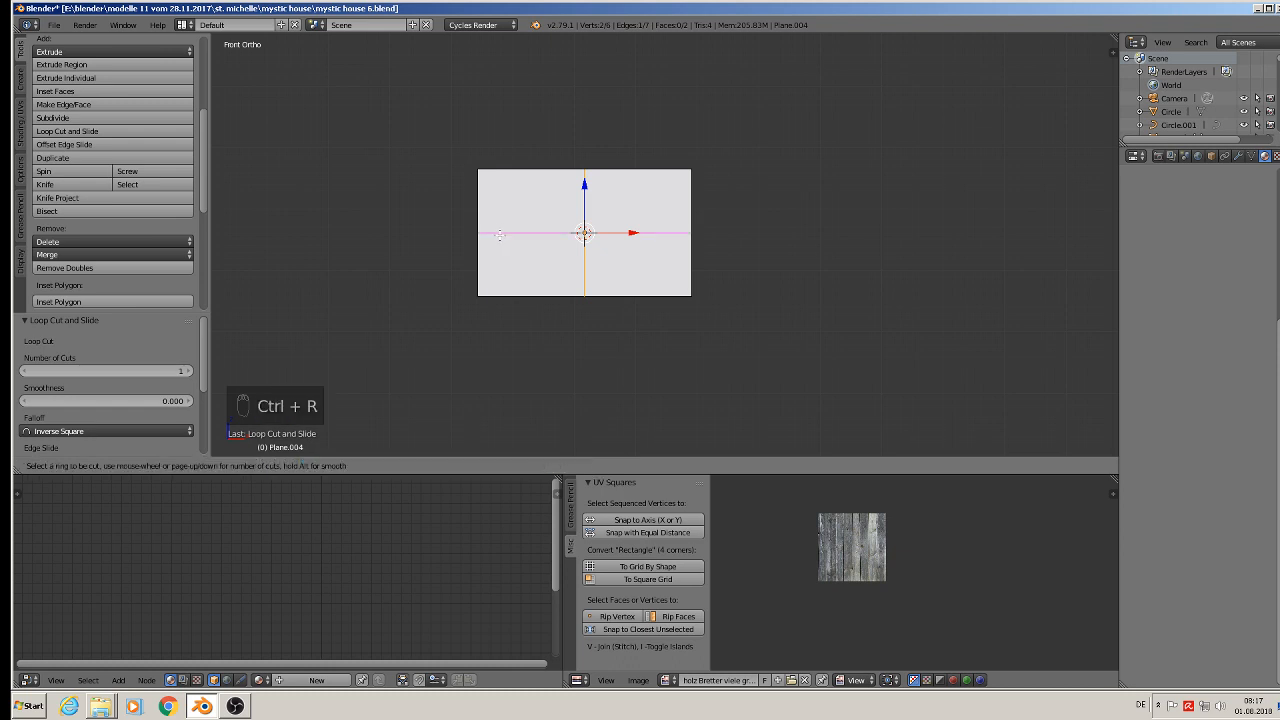
click(500, 234)
right_click(500, 234)
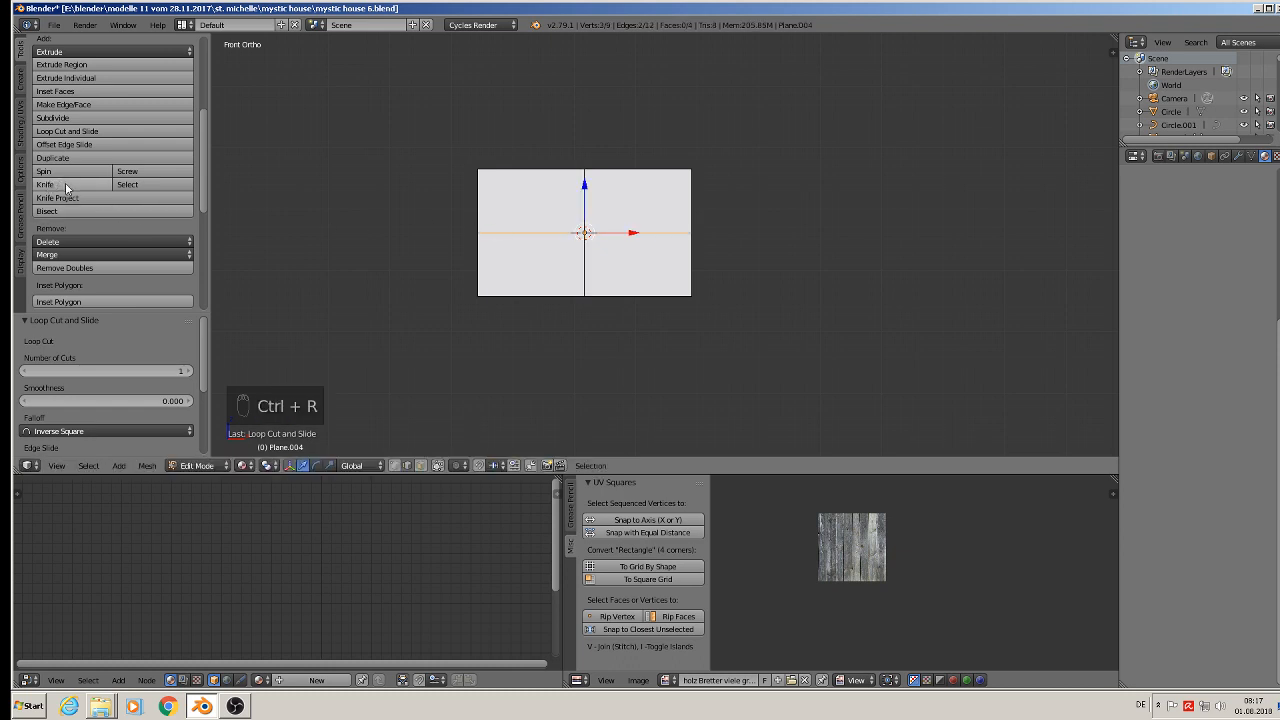
Knife a diagonal cut across the plane from the midpoint of its top edge to the midpoint of its left edge.
click(65, 184)
click(585, 169)
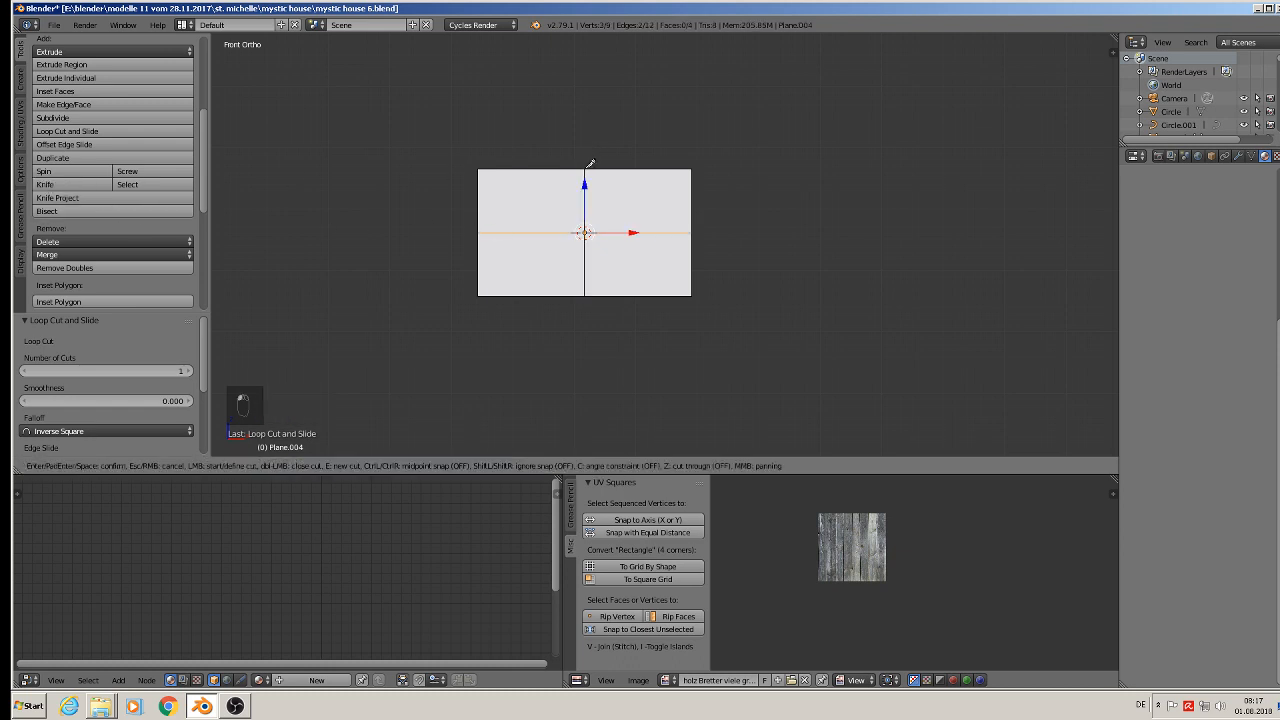
click(480, 230)
key(Return)
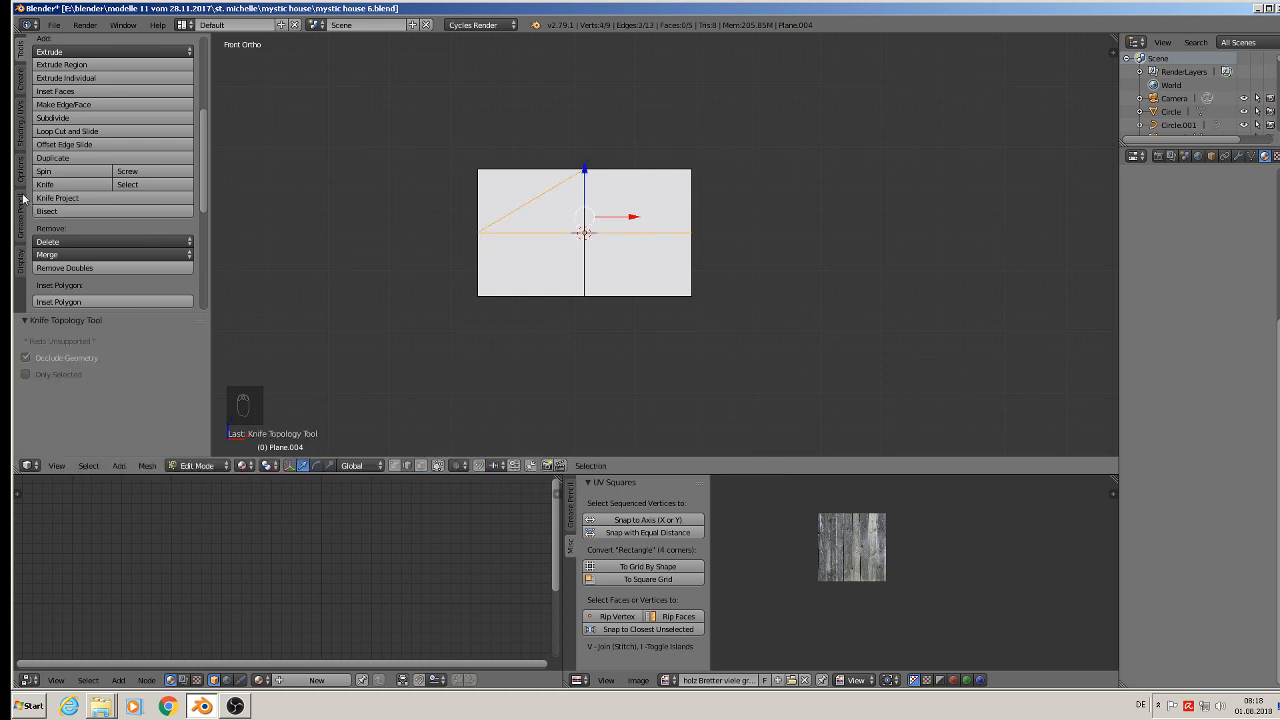
click(60, 184)
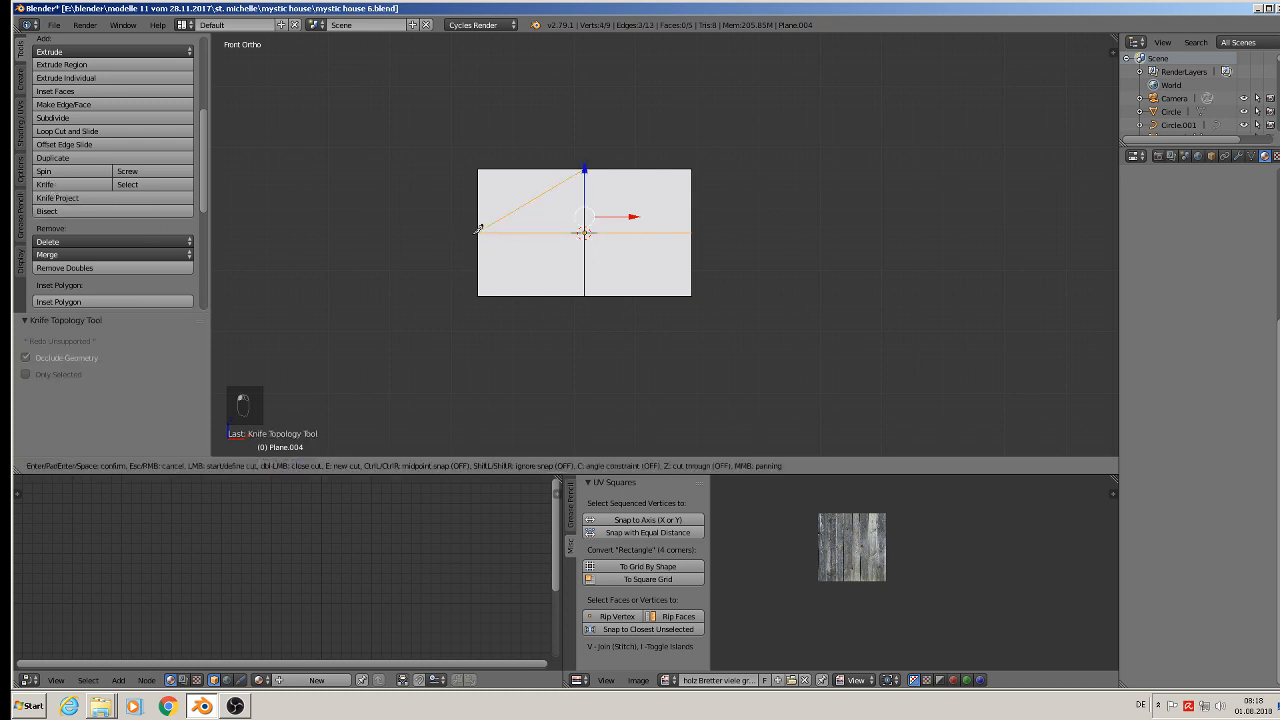
click(478, 232)
click(586, 295)
scroll(592, 294, up, 2)
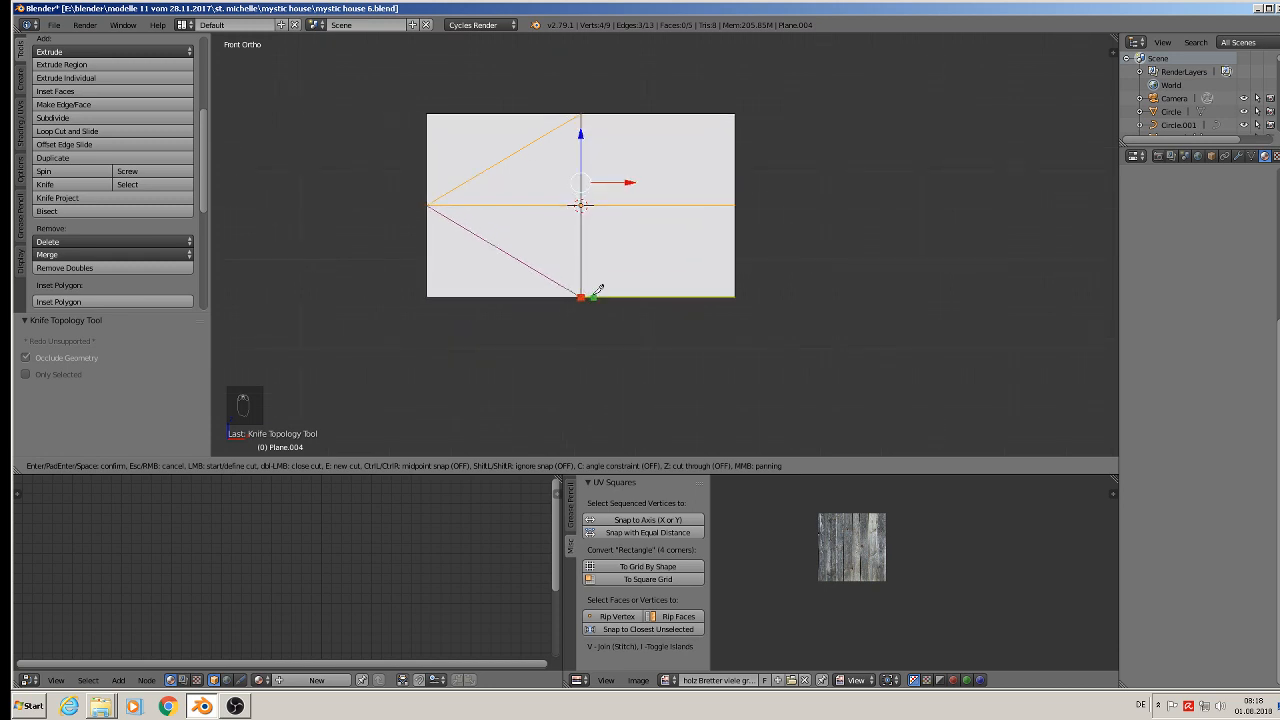
key(Escape)
Knife a diagonal cut from the midpoint of the plane's left edge to the midpoint of its bottom edge.
scroll(594, 288, up, 3)
shift+middle_drag(562, 236, 571, 280)
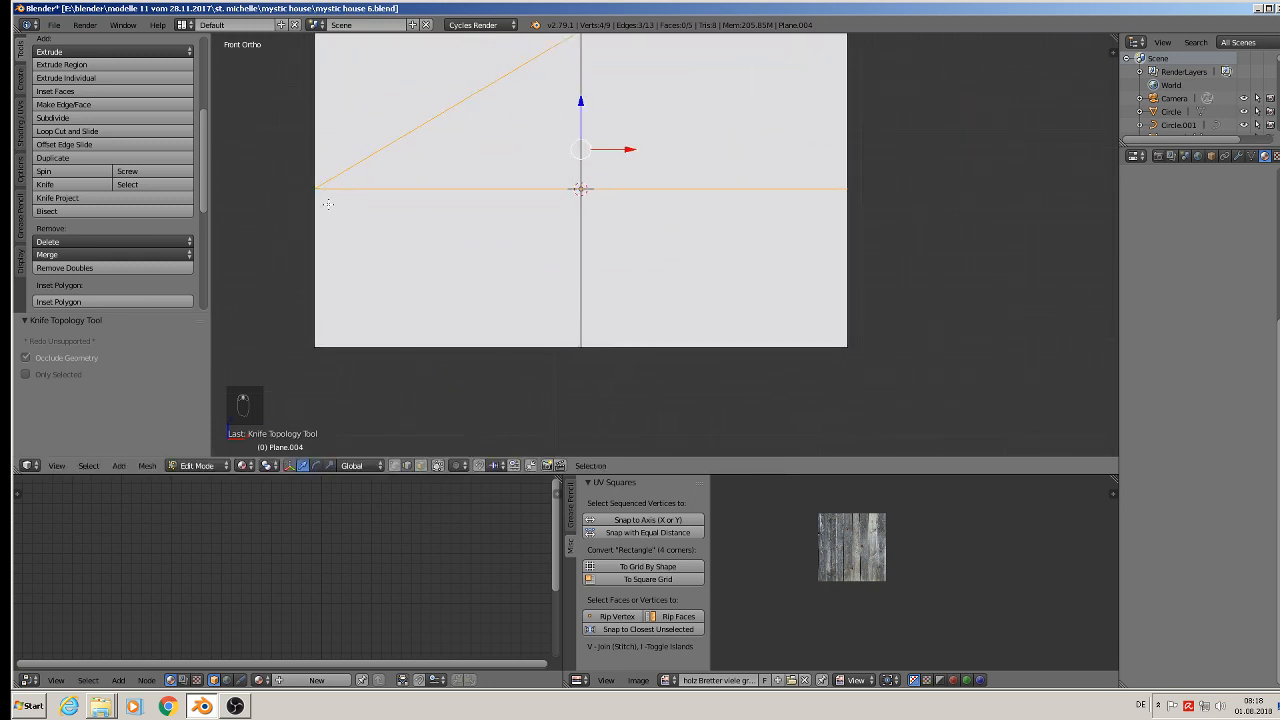
click(52, 184)
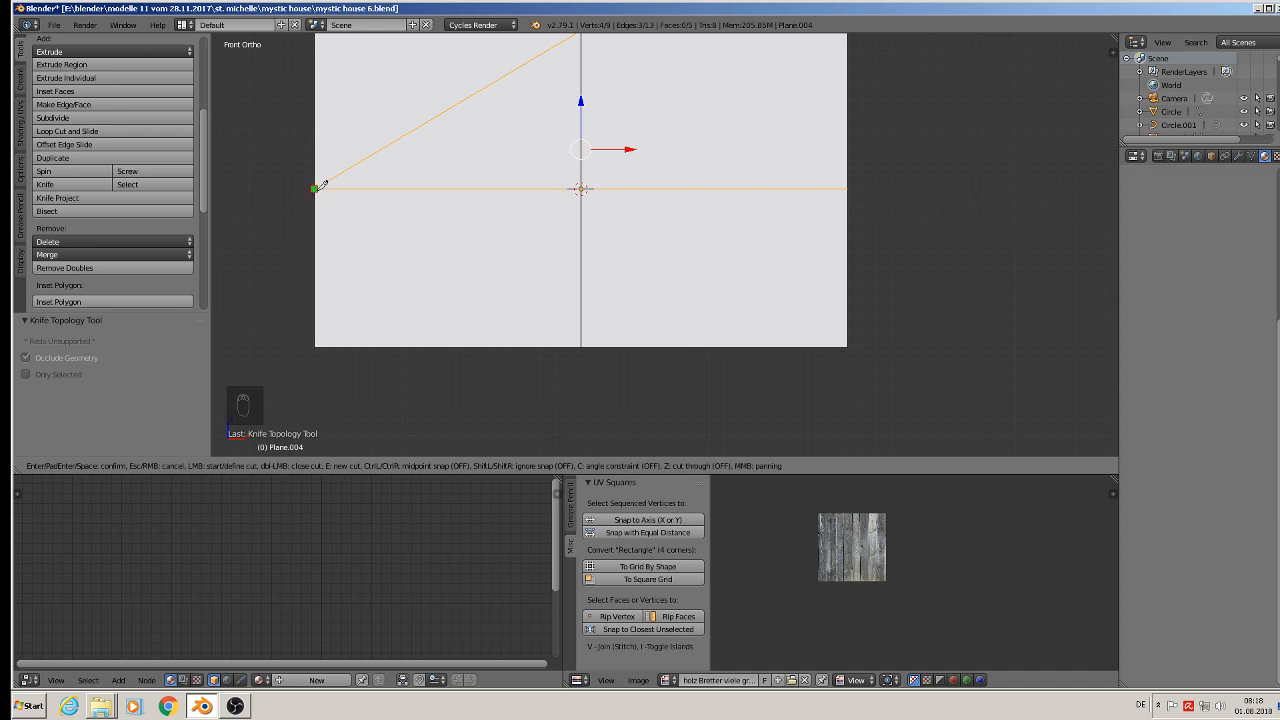
click(316, 187)
click(582, 345)
key(Return)
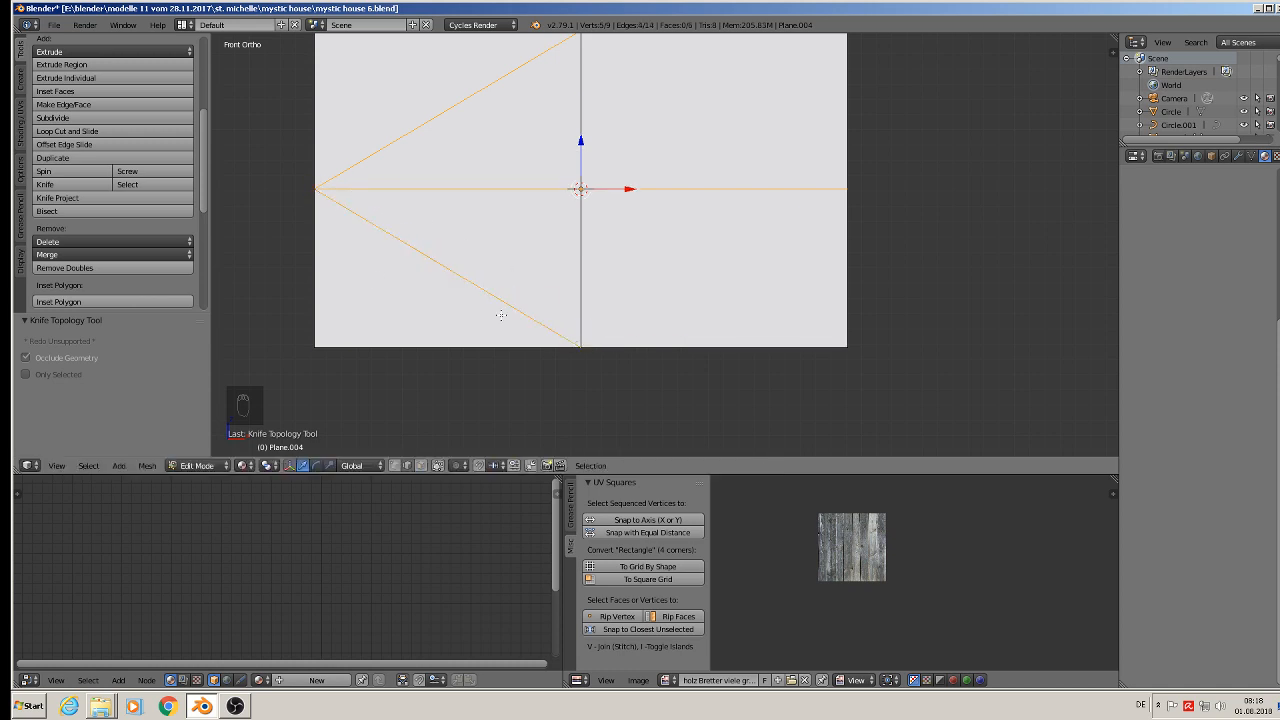
click(45, 184)
click(582, 346)
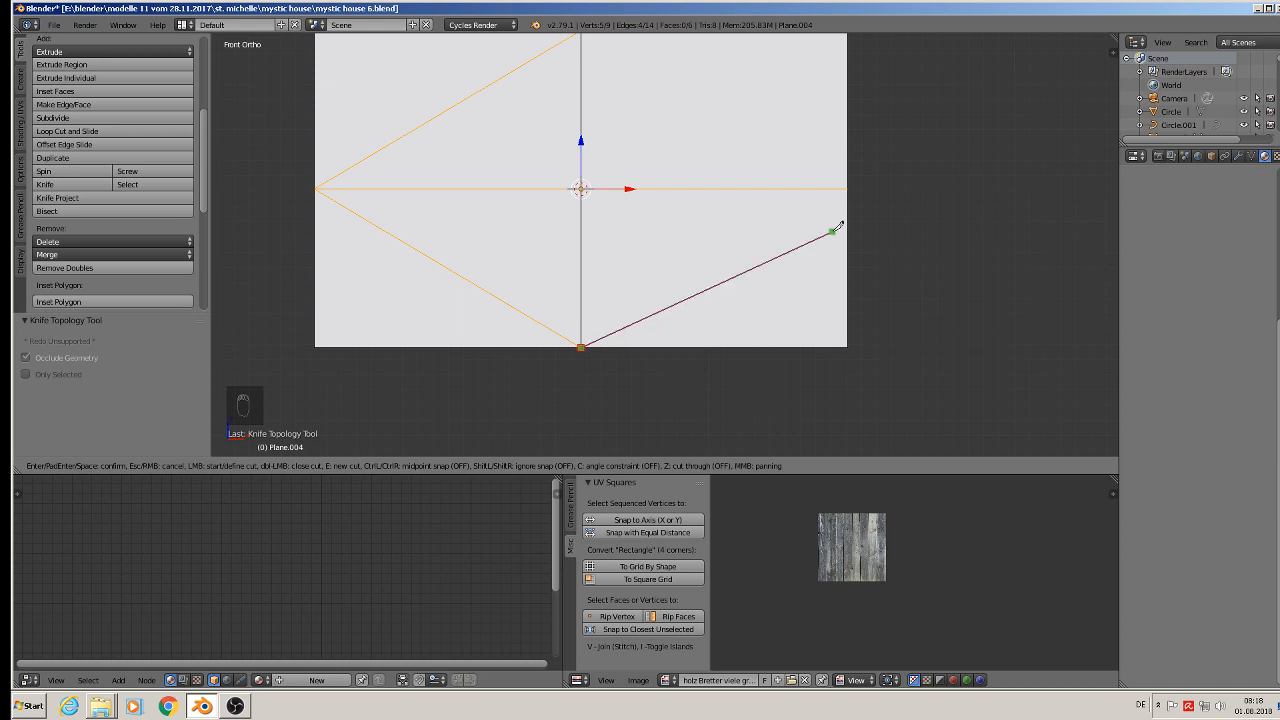
key(Escape)
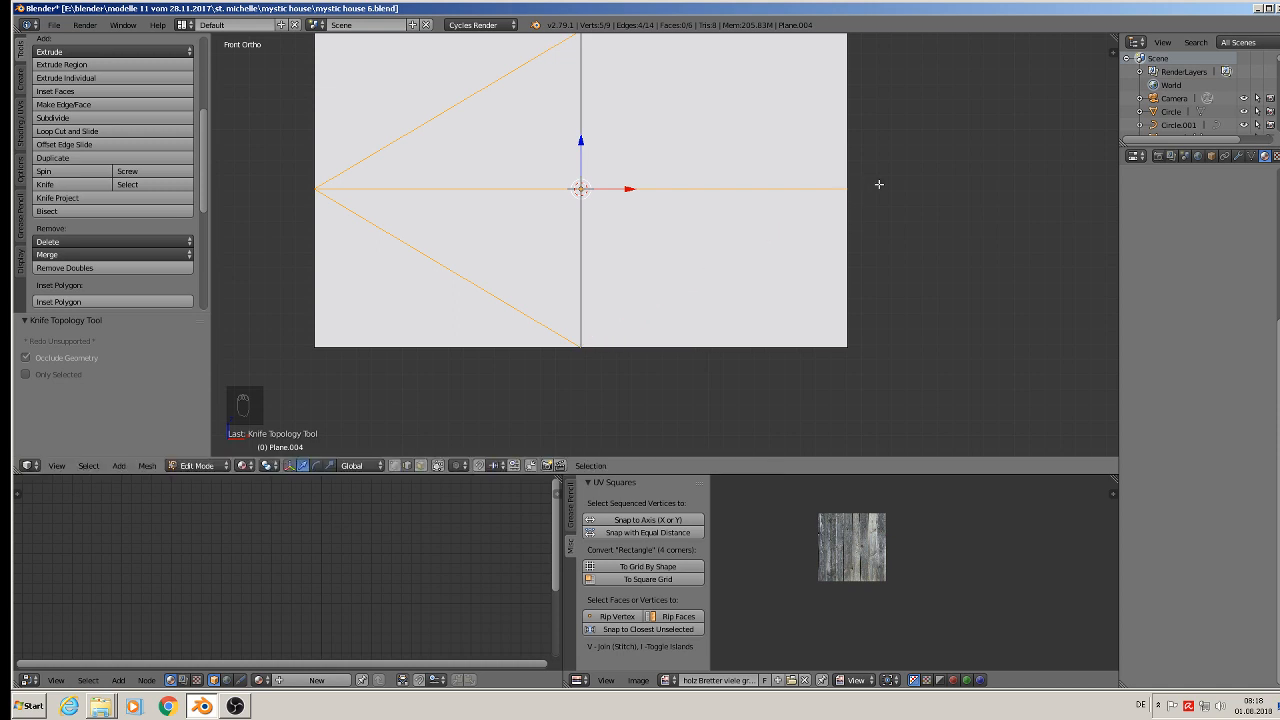
Knife a diagonal cut from the midpoint of the plane's bottom edge to the midpoint of its right edge.
click(73, 187)
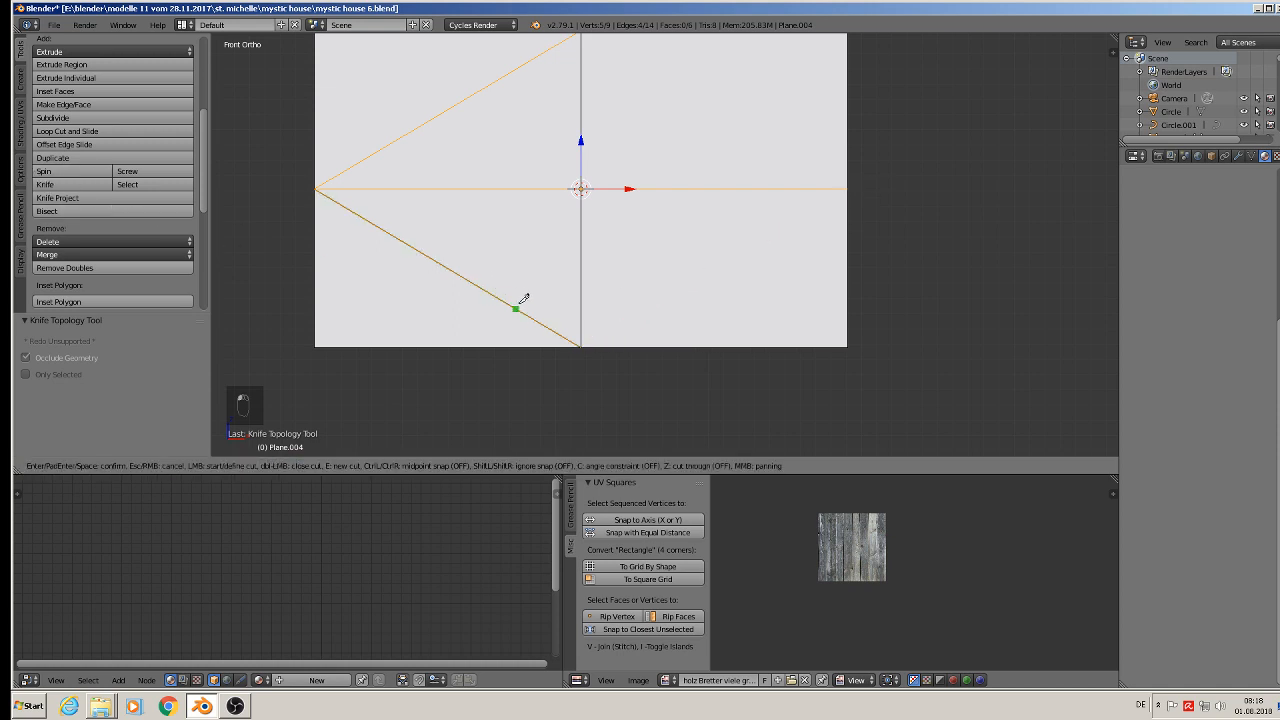
click(582, 346)
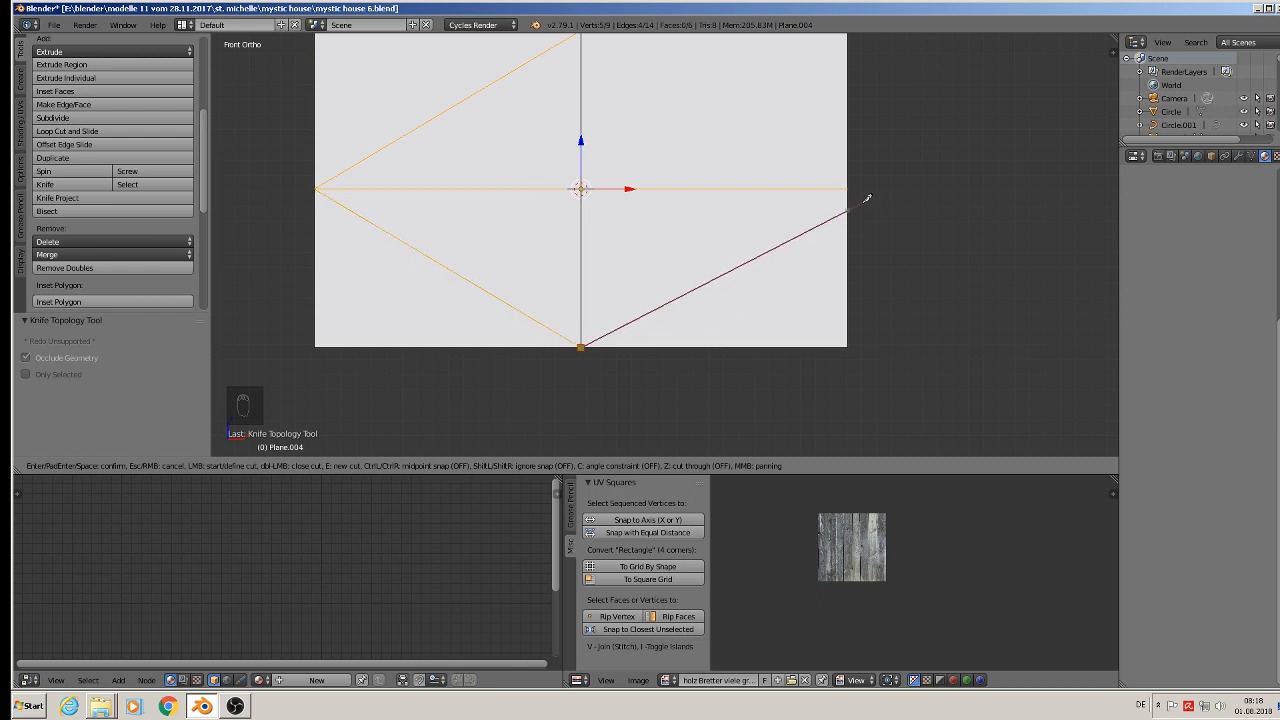
click(848, 187)
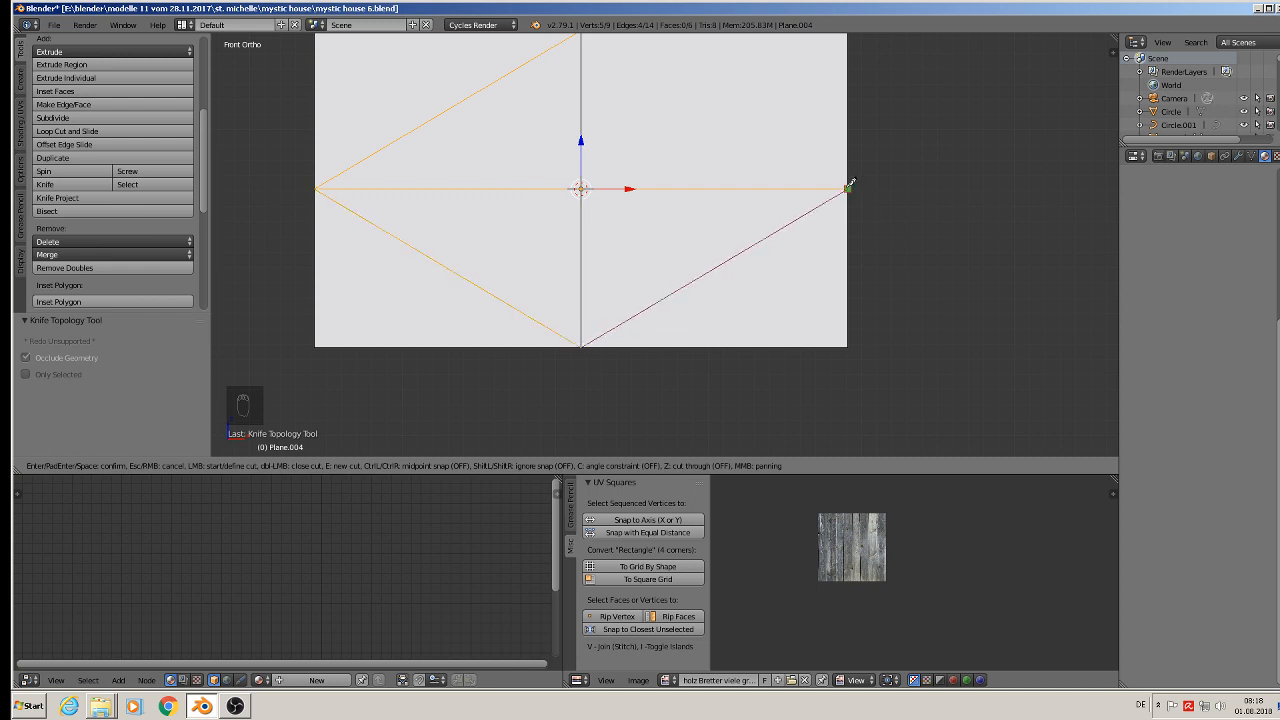
key(Return)
shift+middle_drag(812, 178, 708, 246)
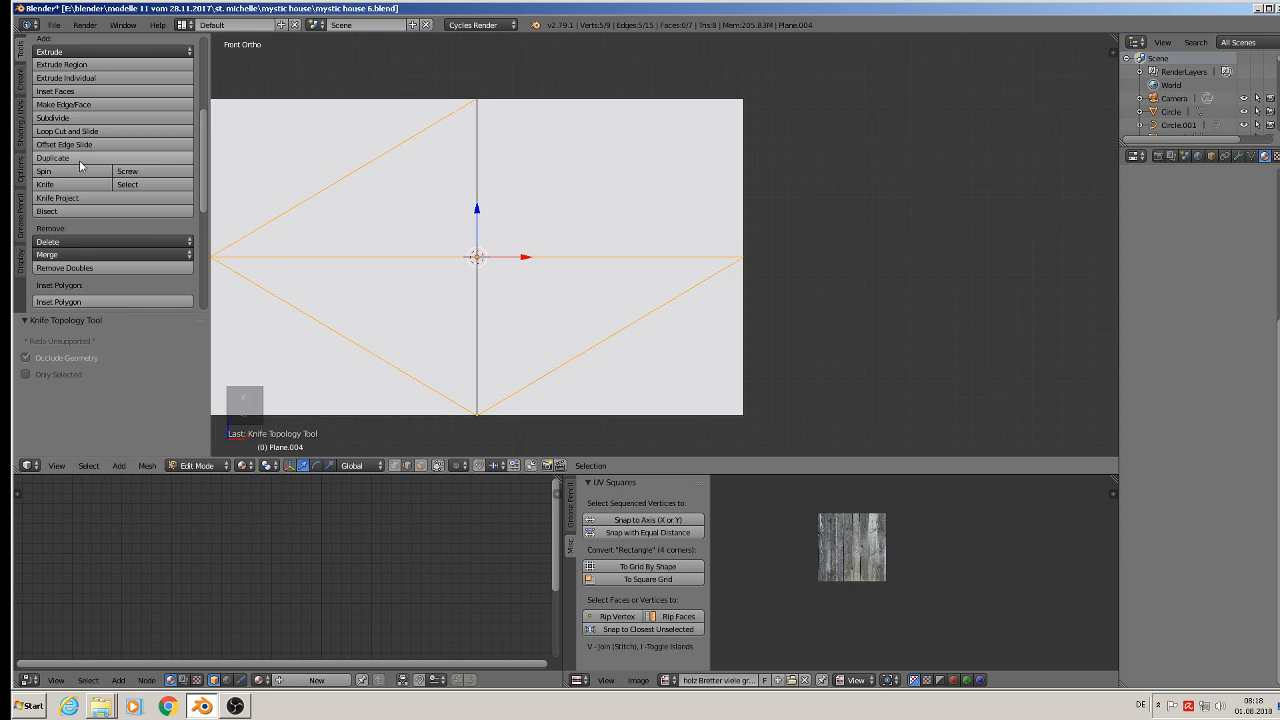
click(64, 183)
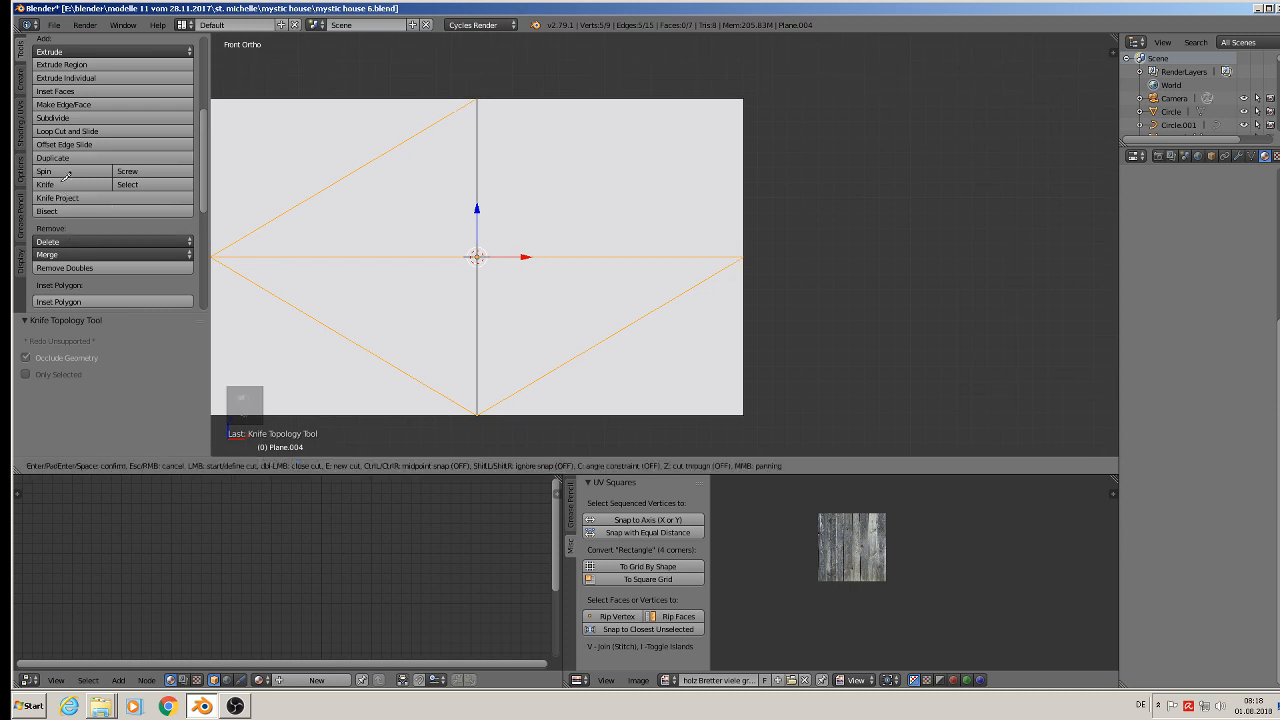
click(743, 256)
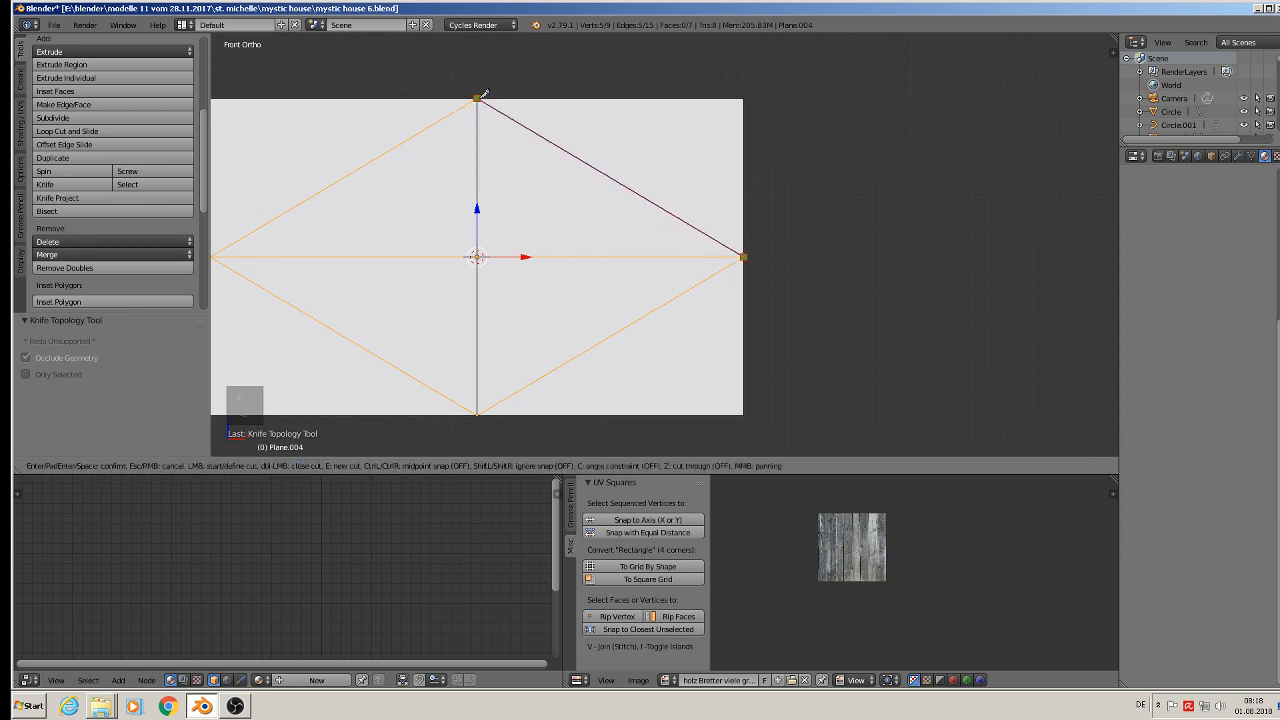
click(478, 98)
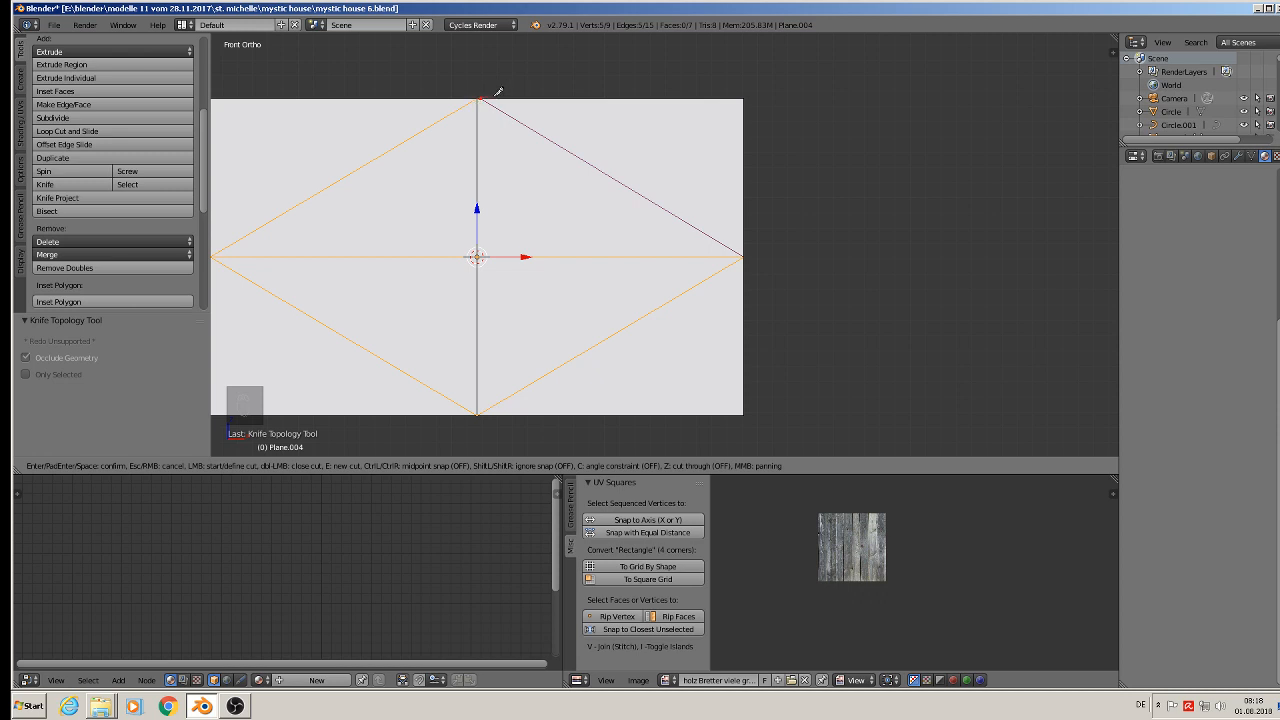
key(Escape)
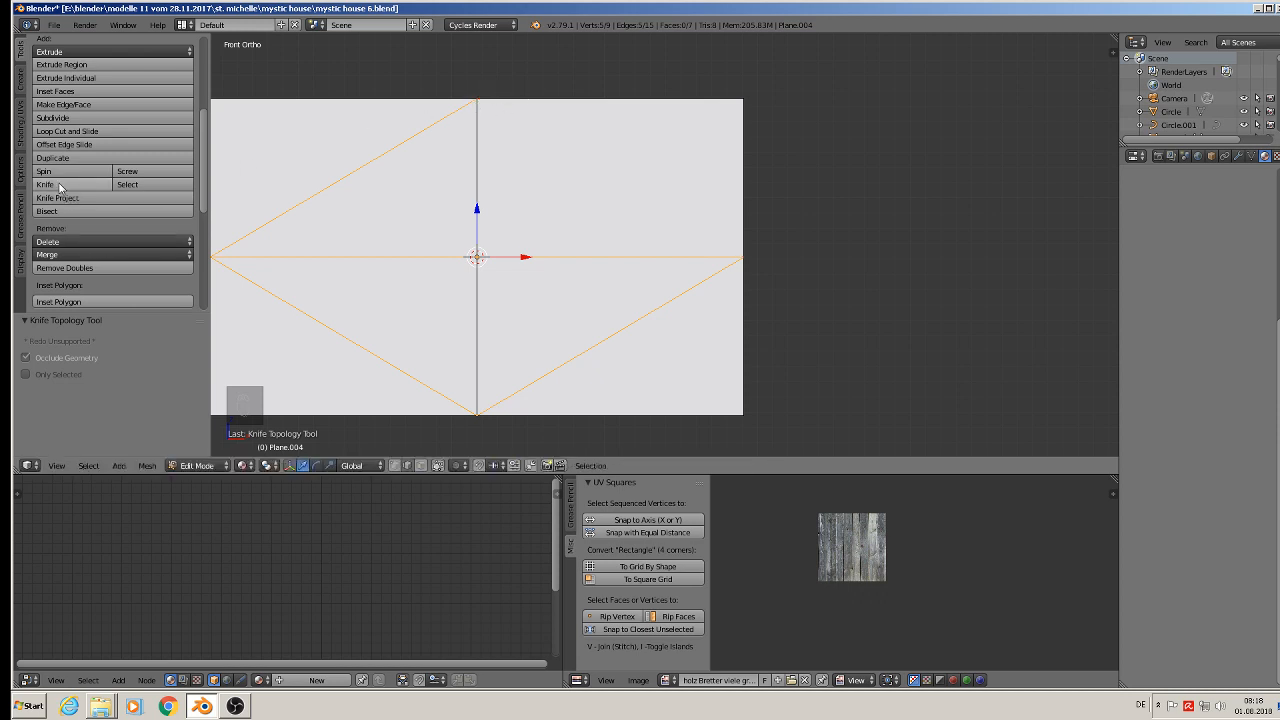
Knife a diagonal cut from the midpoint of the plane's top edge to the midpoint of its right edge.
click(95, 184)
click(478, 98)
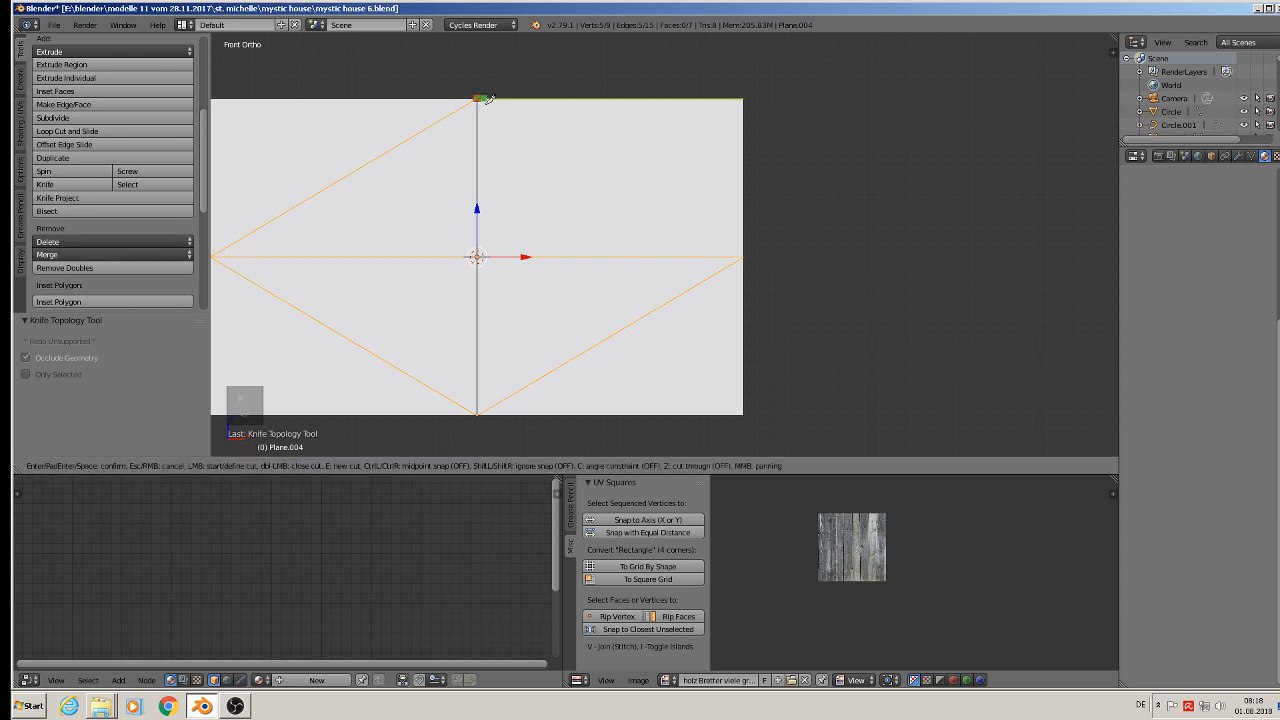
click(744, 256)
key(Return)
scroll(735, 240, down, 3)
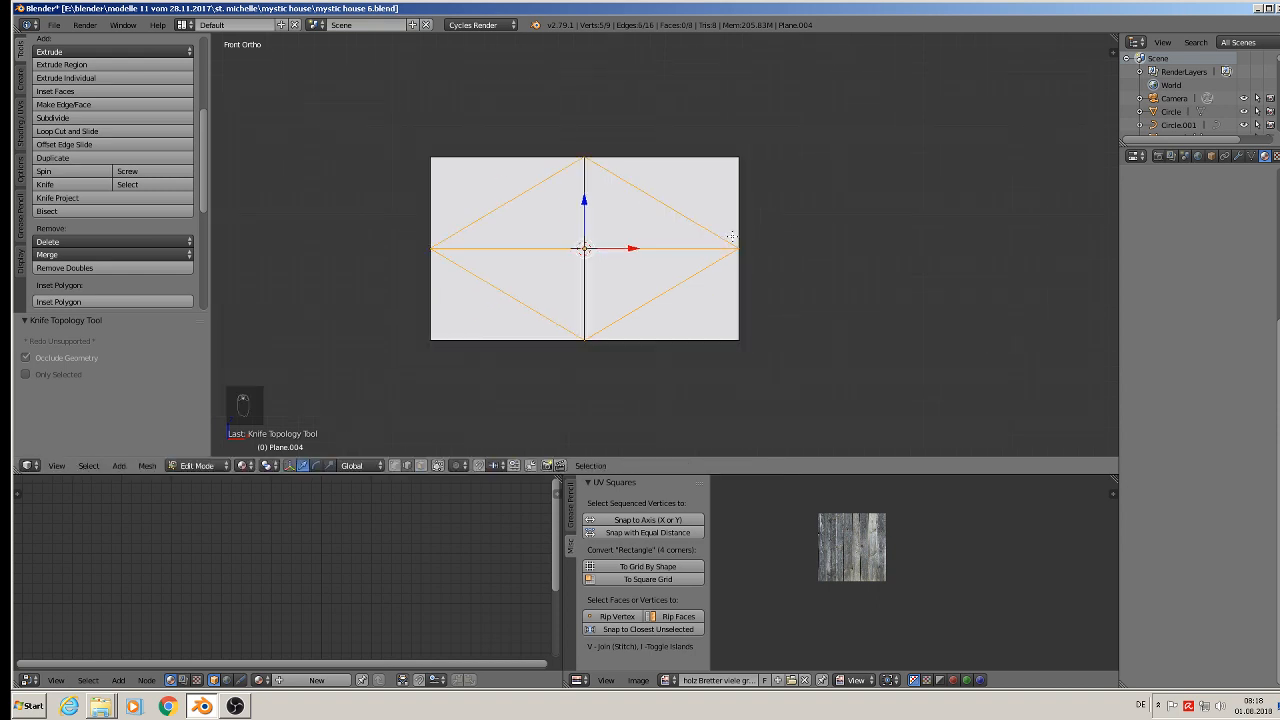
Delete the plane's four corner vertices so only the diamond is left.
click(396, 466)
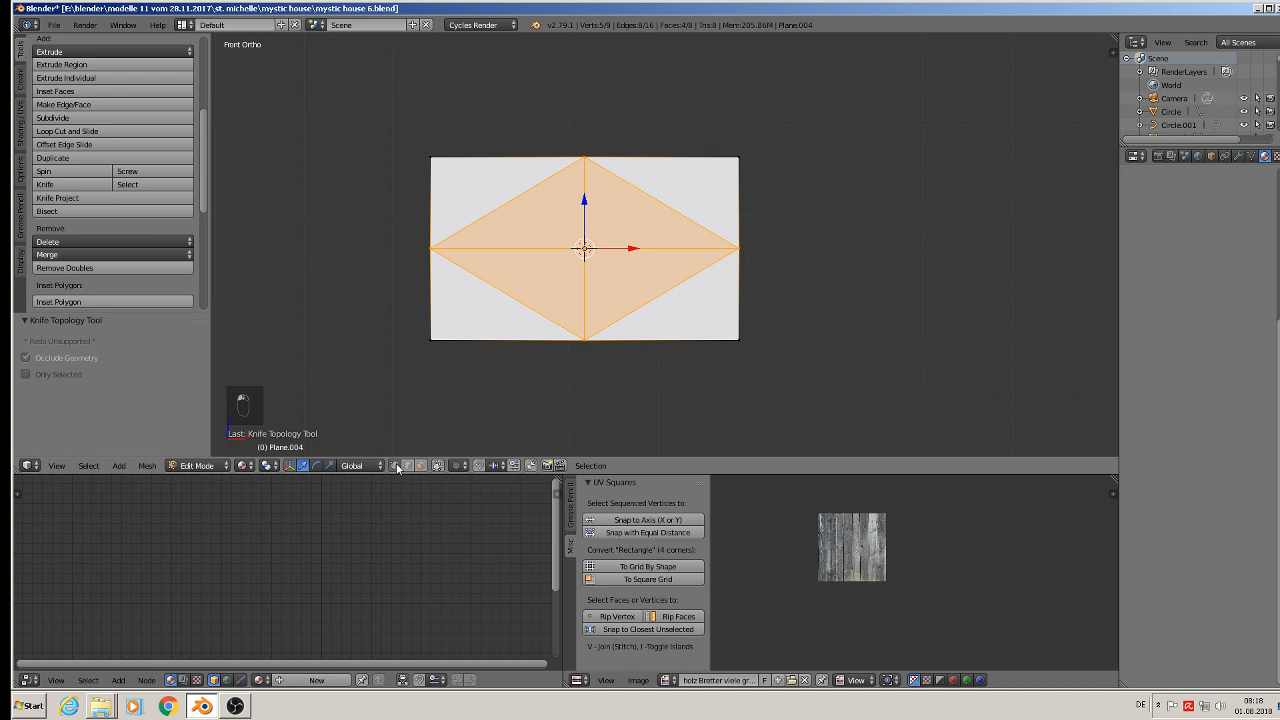
right_click(433, 157)
shift+right_click(435, 325)
shift+right_click(758, 336)
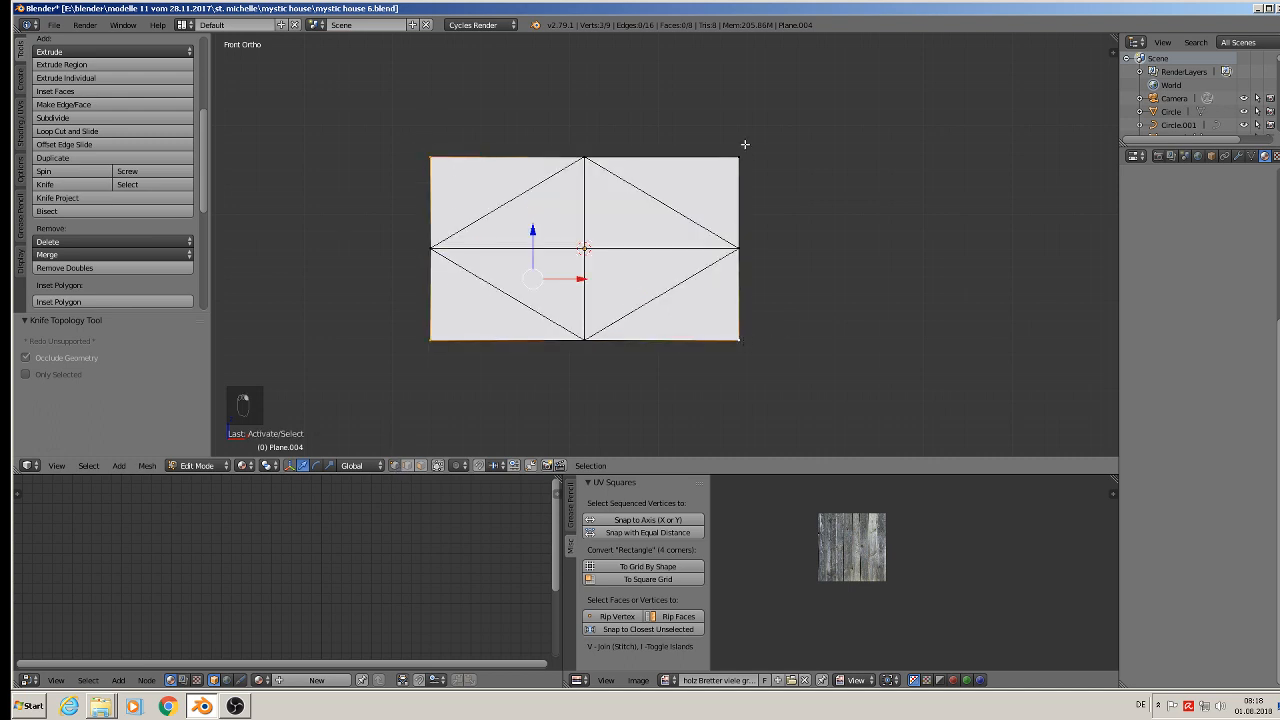
shift+right_click(742, 144)
key(x)
click(742, 146)
scroll(650, 230, up, 2)
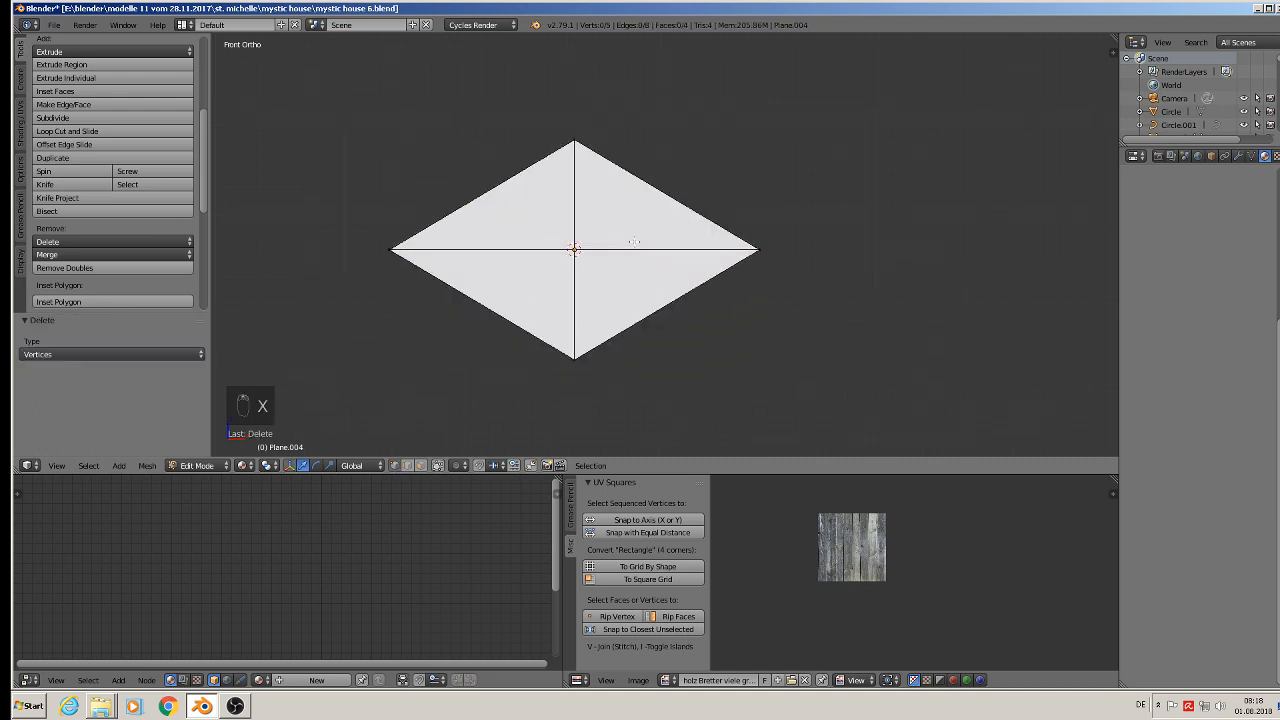
Delete the diamond's centre vertex to leave only its outline.
right_click(563, 251)
key(x)
click(564, 252)
scroll(564, 252, down, 2)
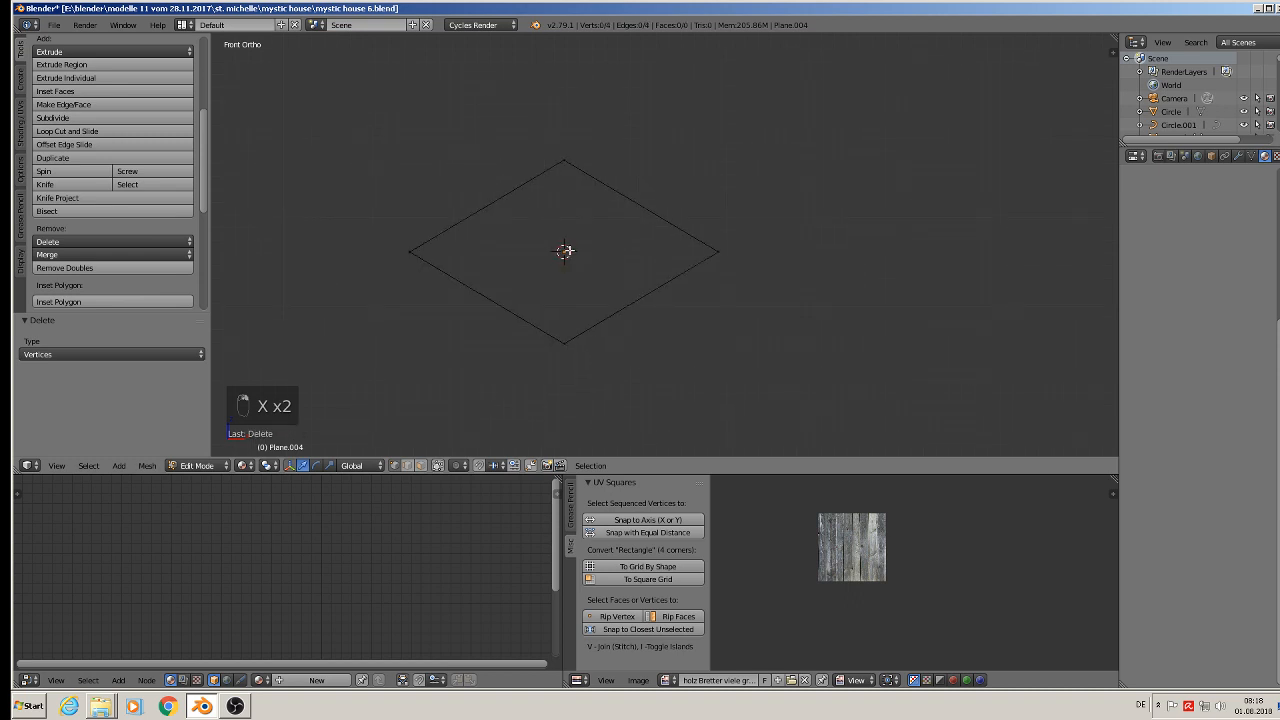
Select the whole diamond outline and apply Offset Edges with a width of 0.2 to create a larger outline around it.
key(a)
scroll(582, 229, down, 3)
scroll(586, 243, up, 3)
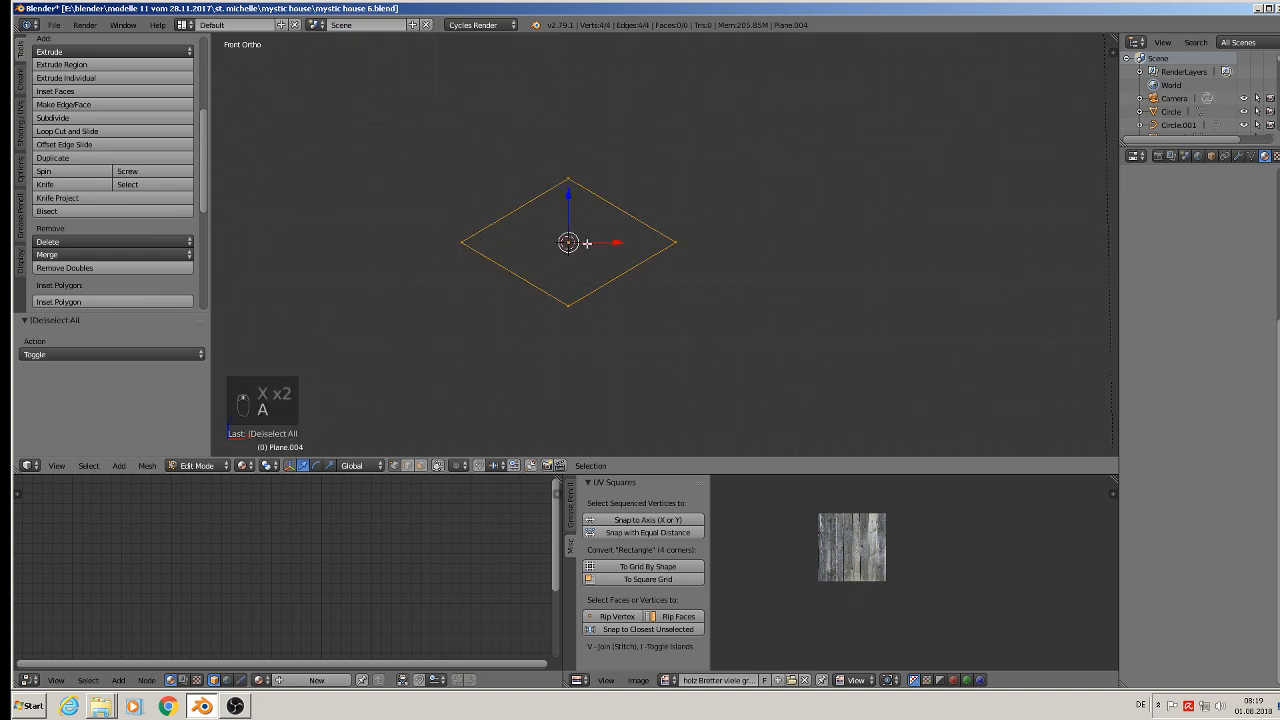
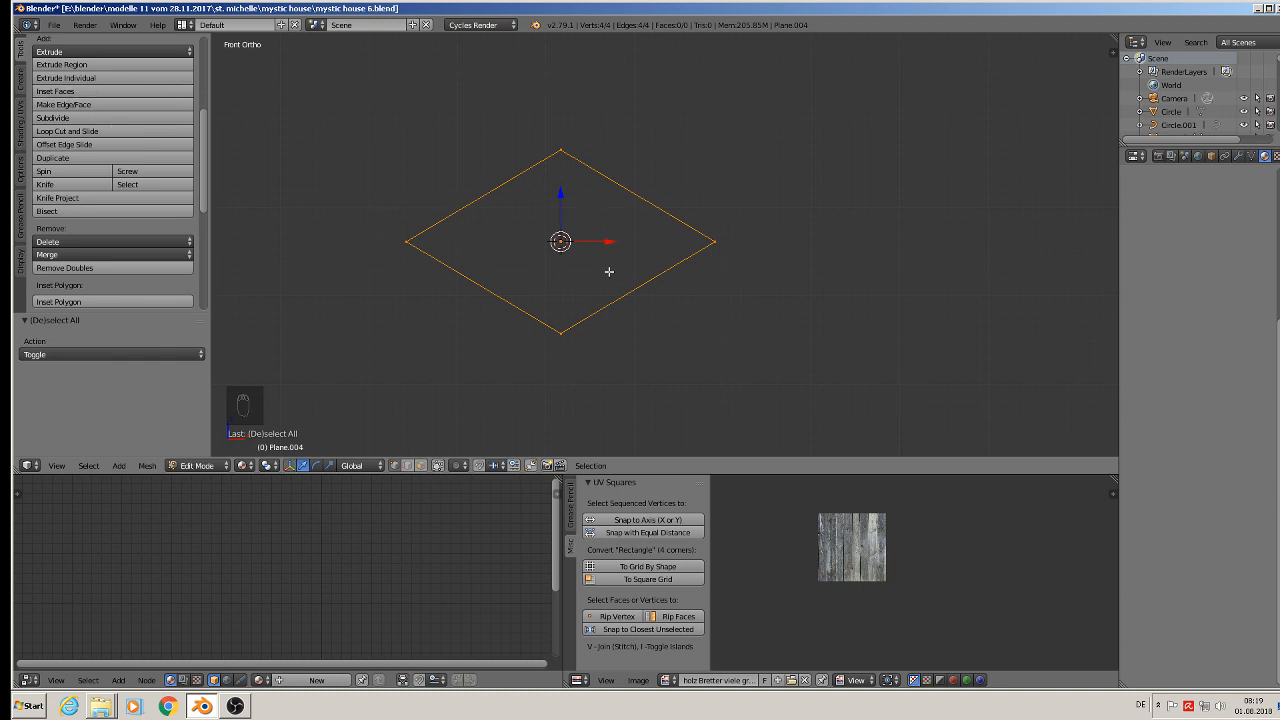
key(Tab)
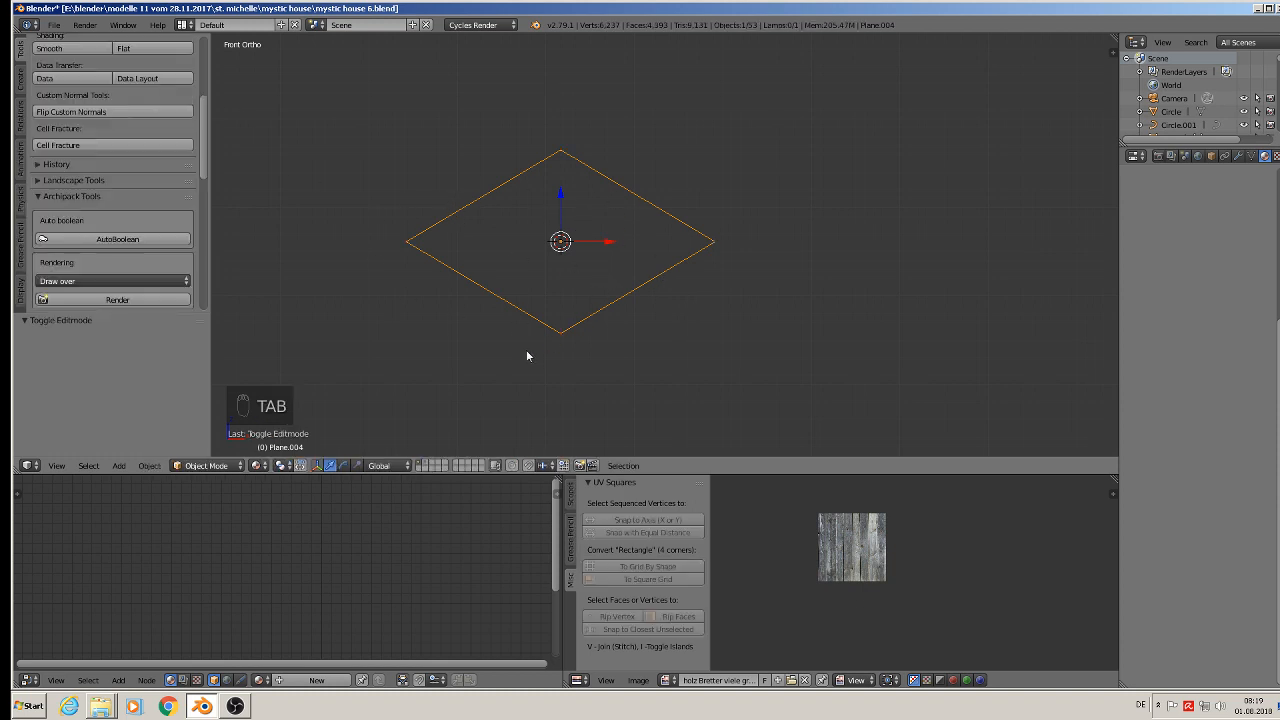
key(Tab)
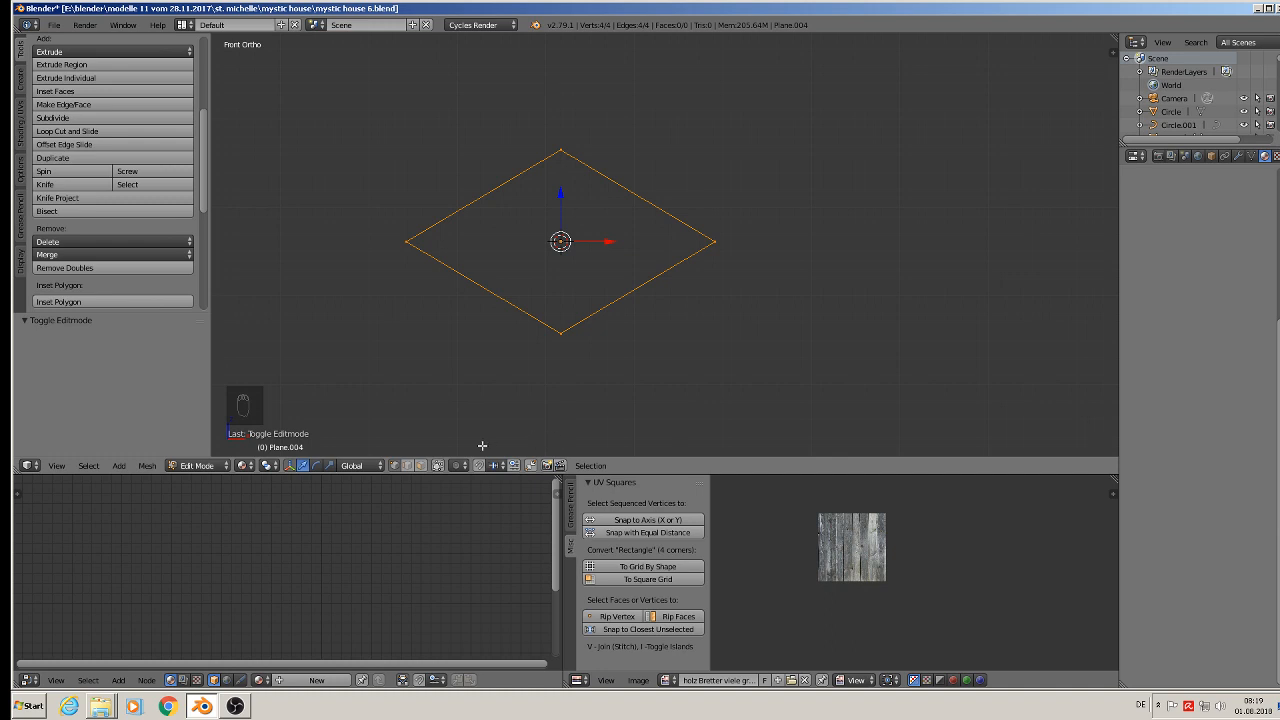
key(space)
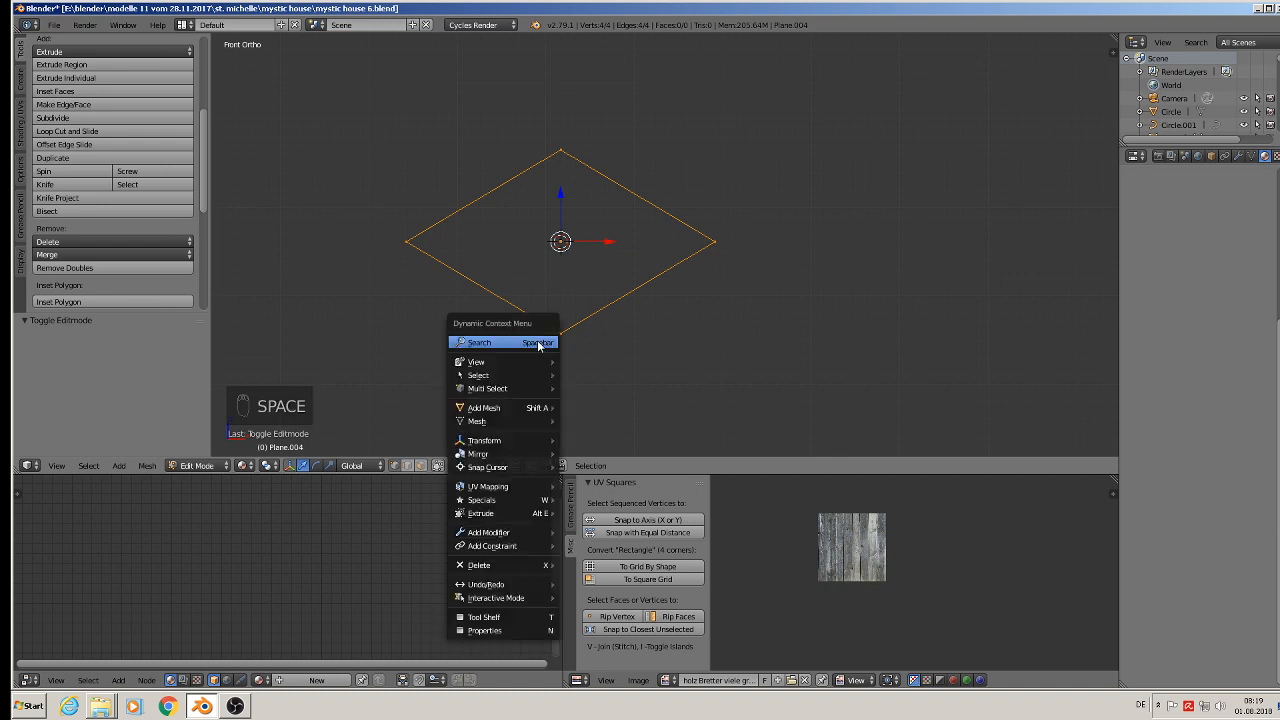
click(537, 341)
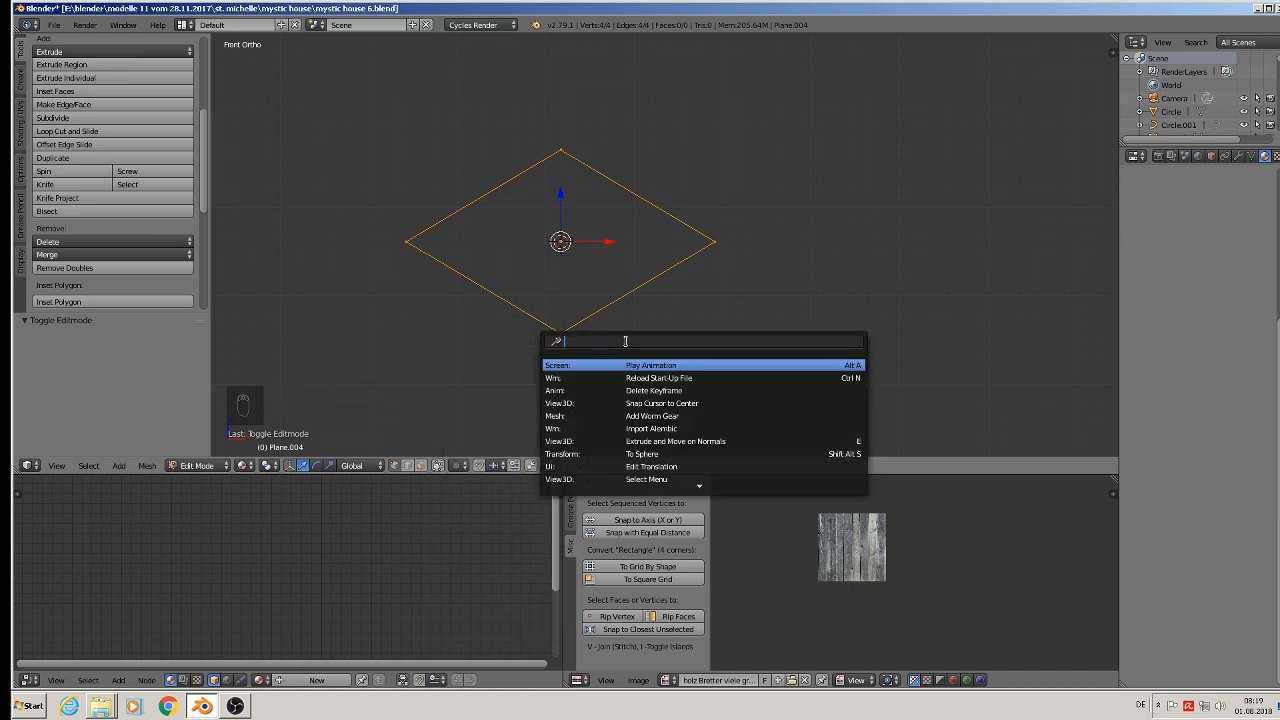
text(ed)
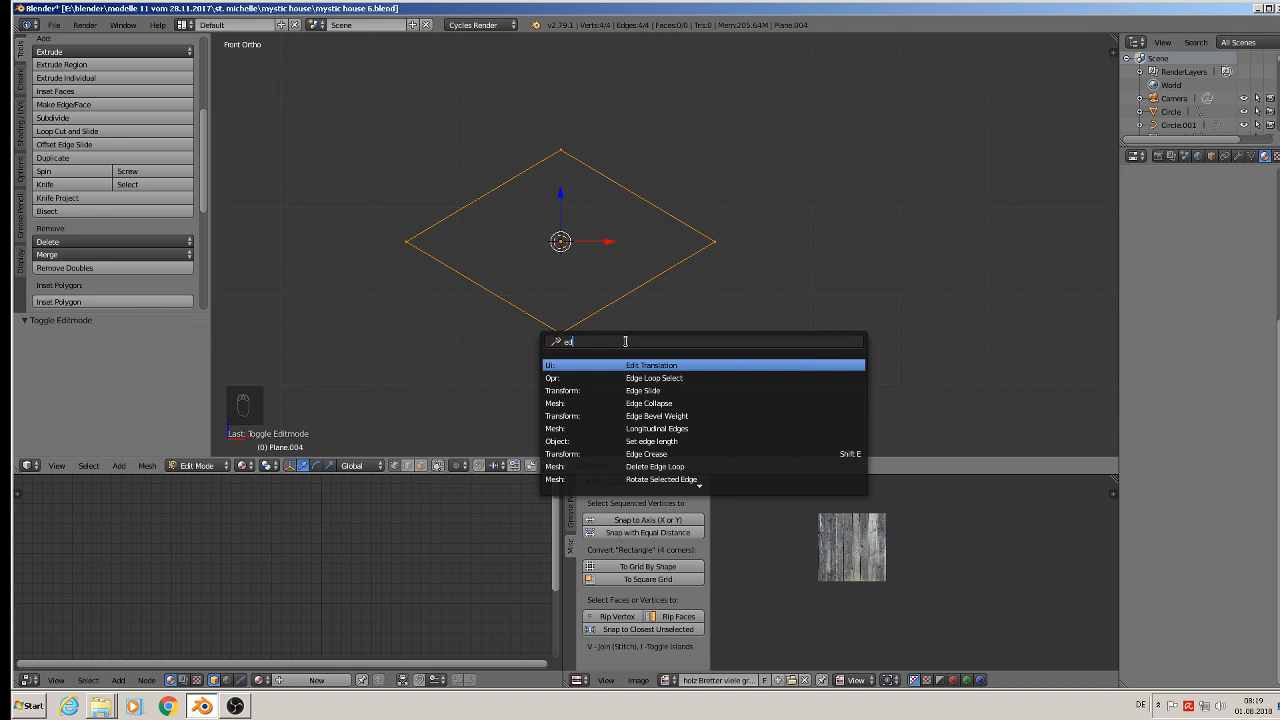
text(ge)
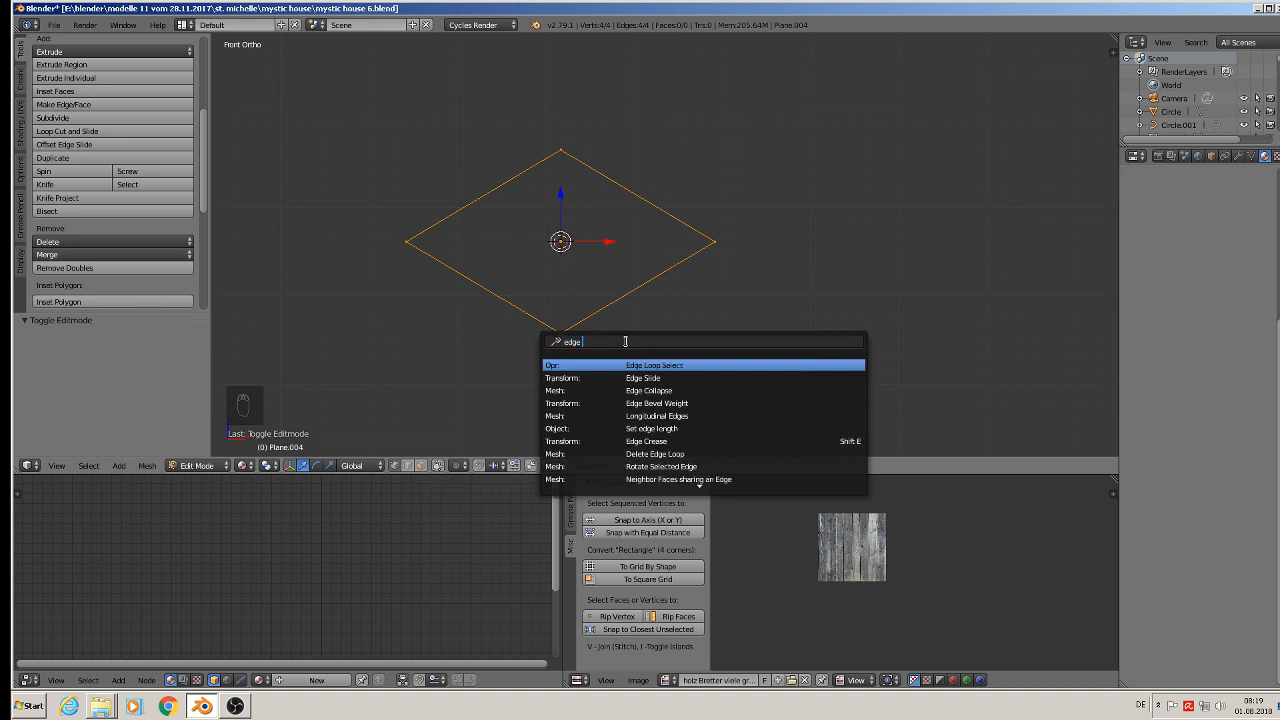
text( o)
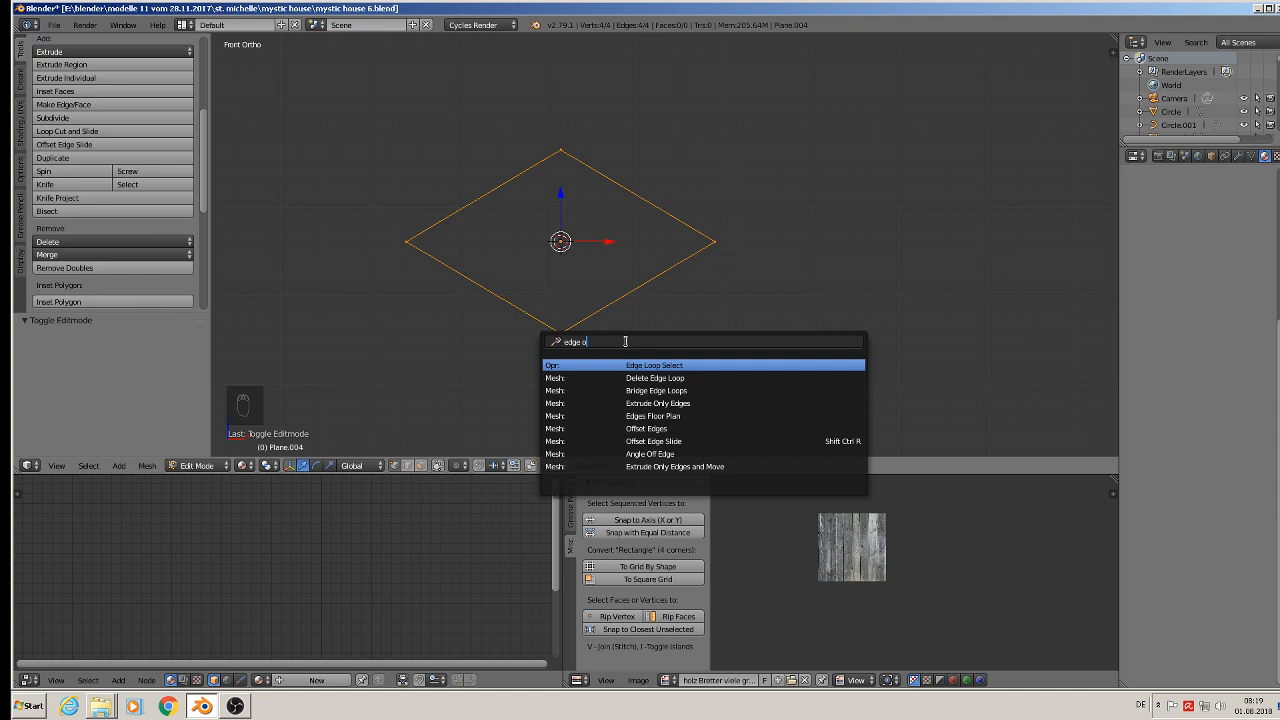
text(ff)
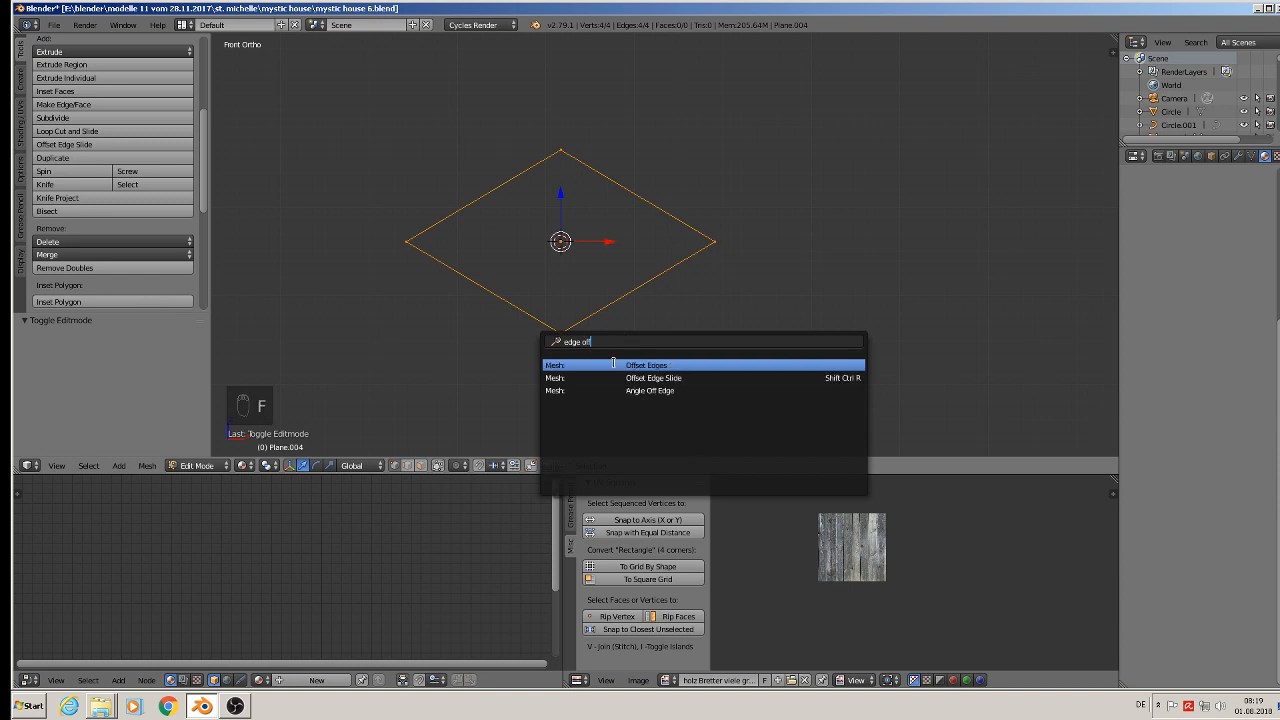
click(691, 364)
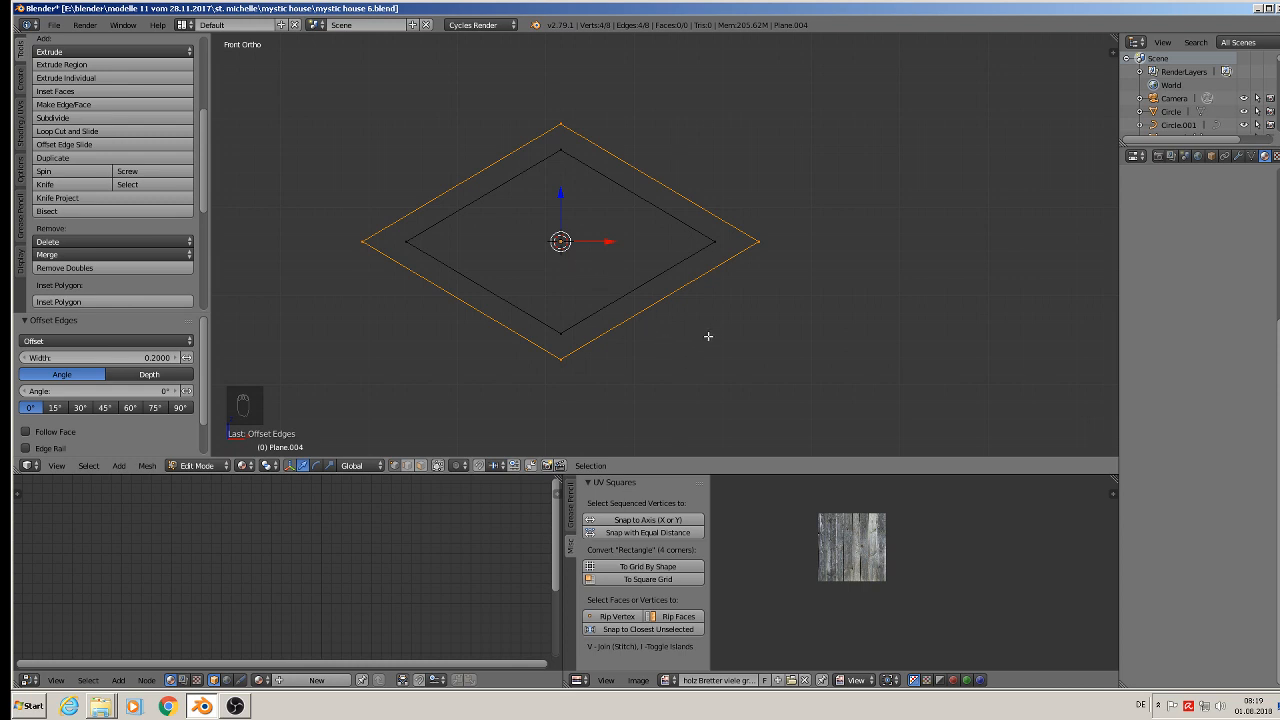
Scale the outer diamond outline down to about 0.912, closer to the inner one.
key(s)
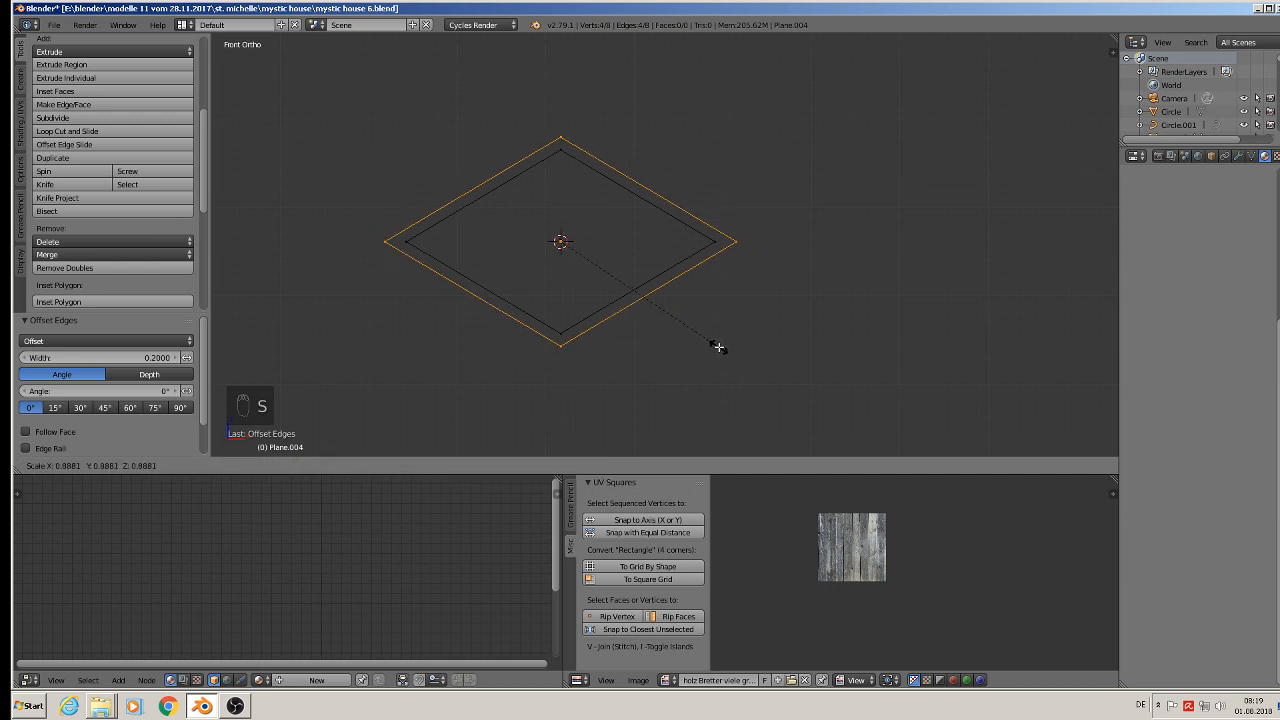
click(724, 348)
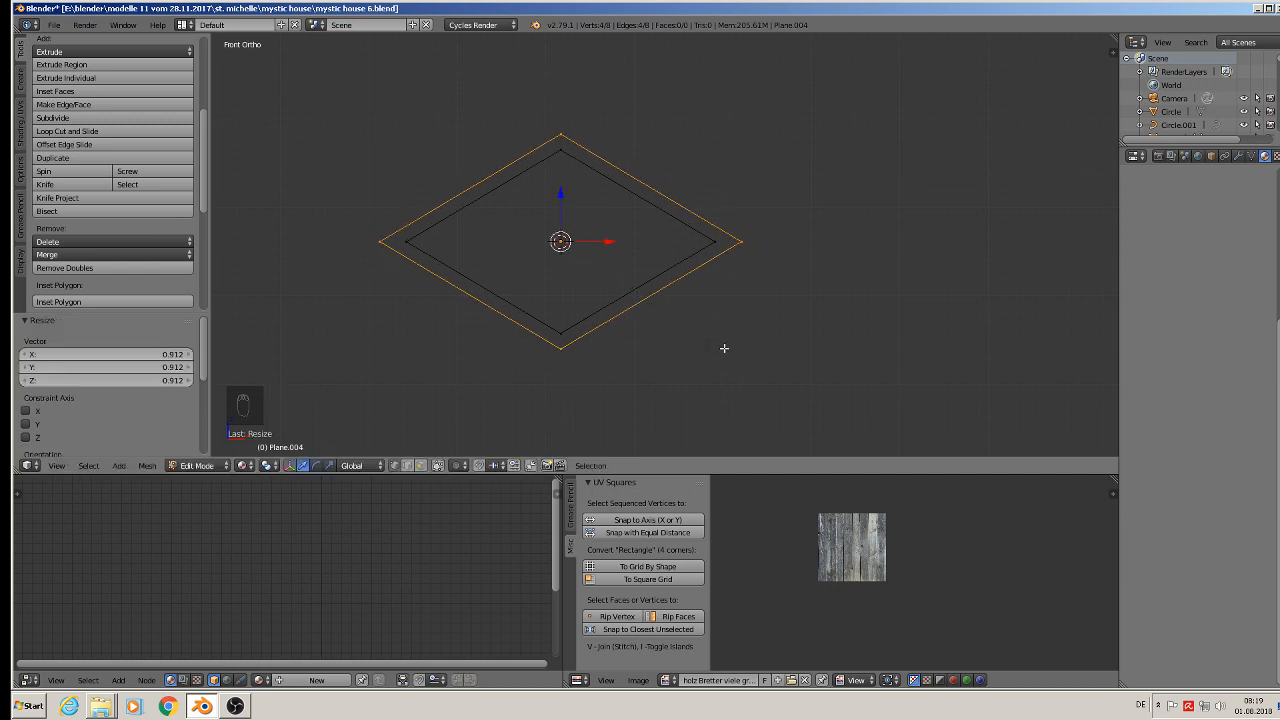
key(Tab)
key(Tab)
Select both diamond outlines, fill only the strip between them with faces, and return to Object Mode.
key(a)
key(a)
key(a)
key(a)
key(a)
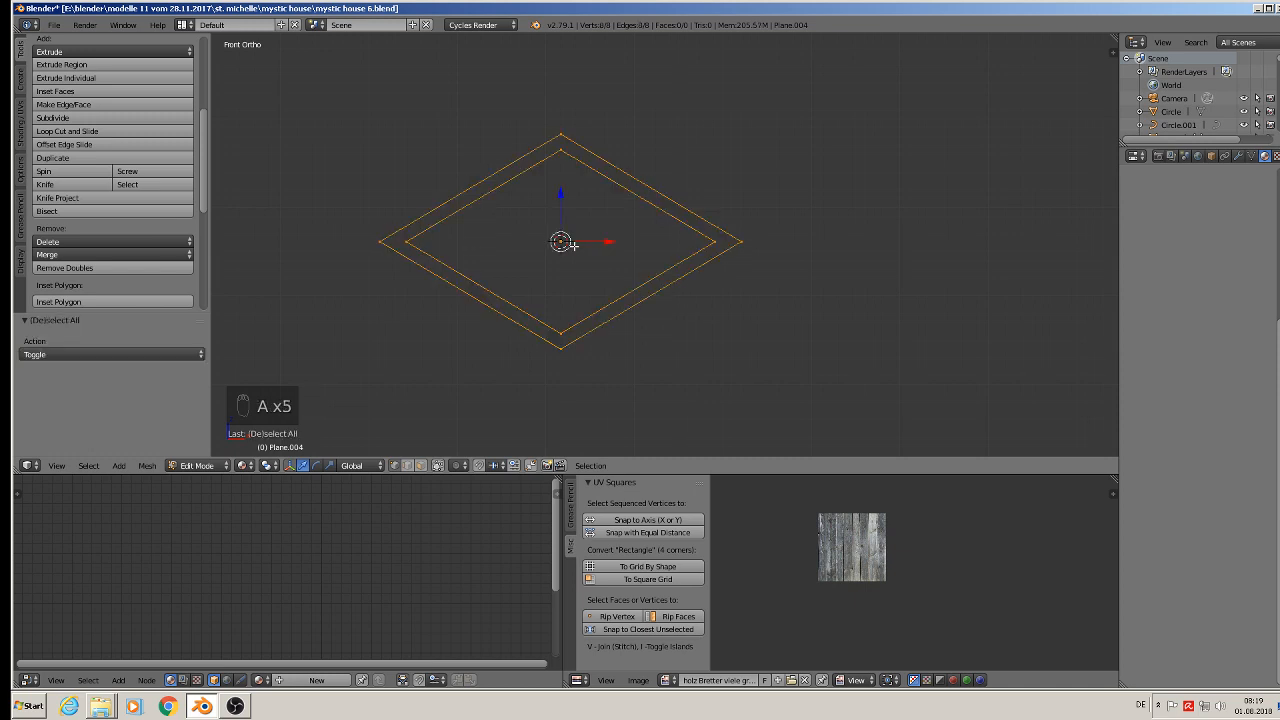
key(f)
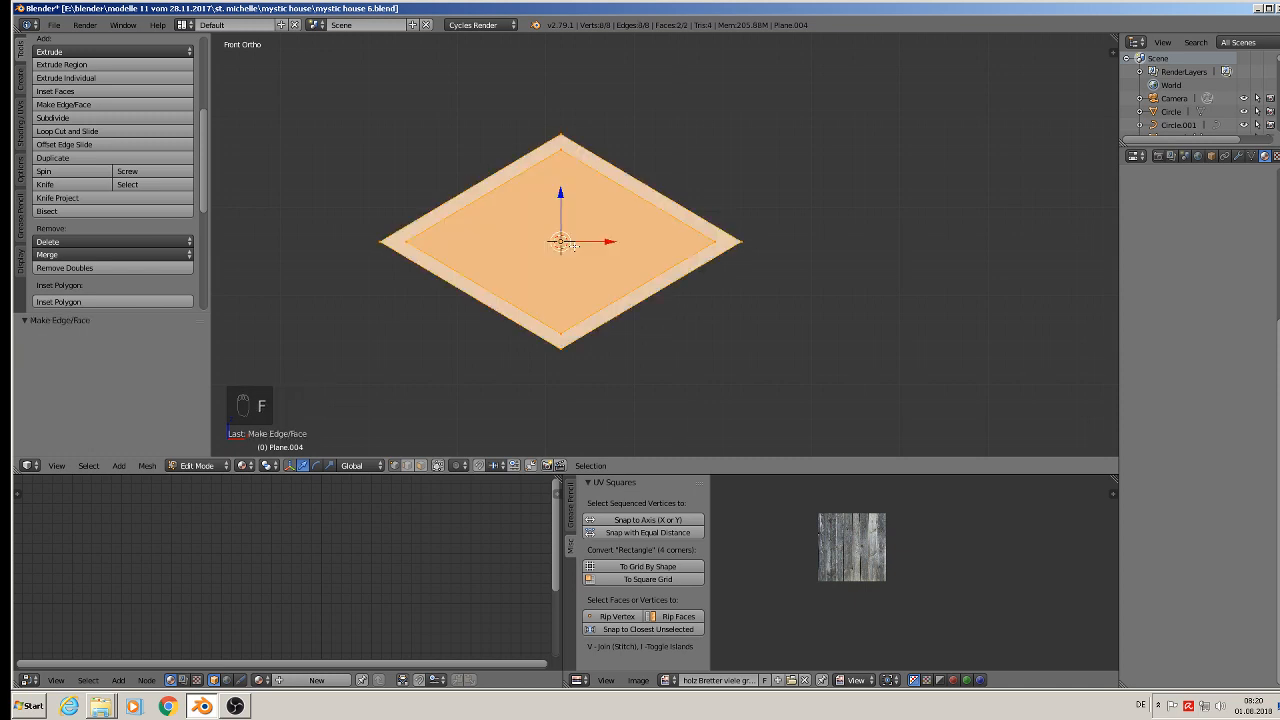
key(ctrl+z)
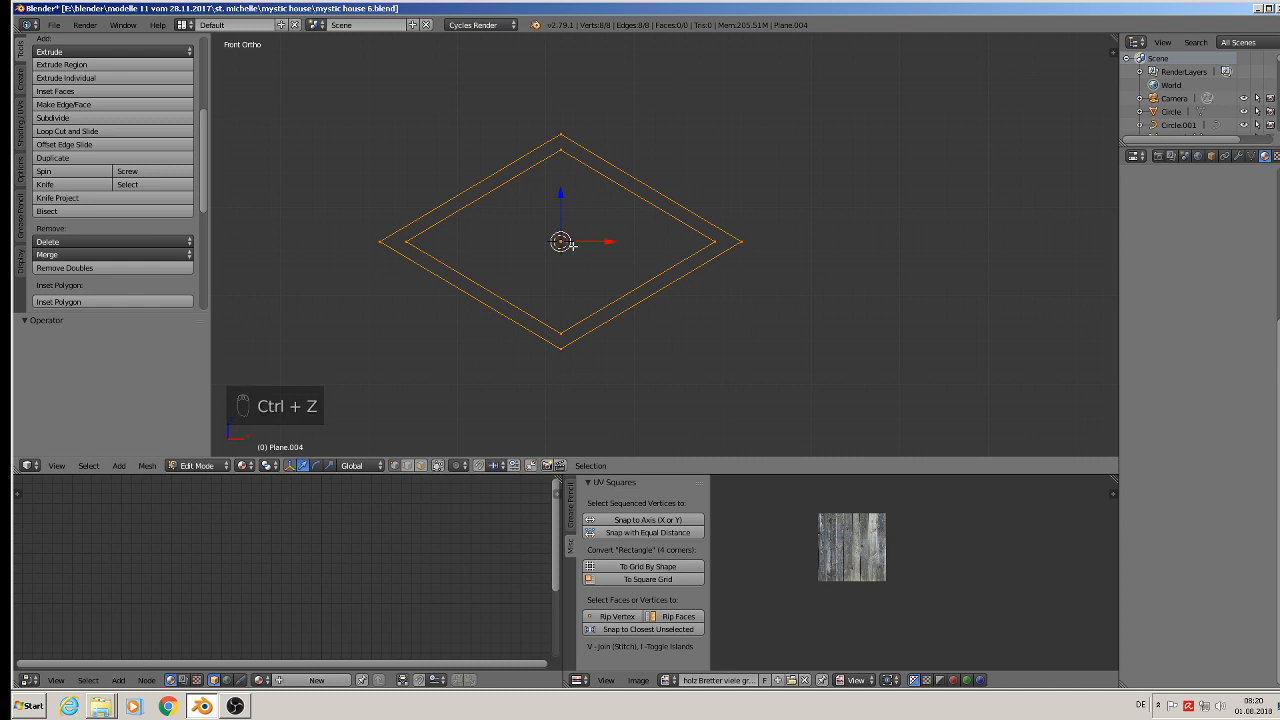
key(alt+f)
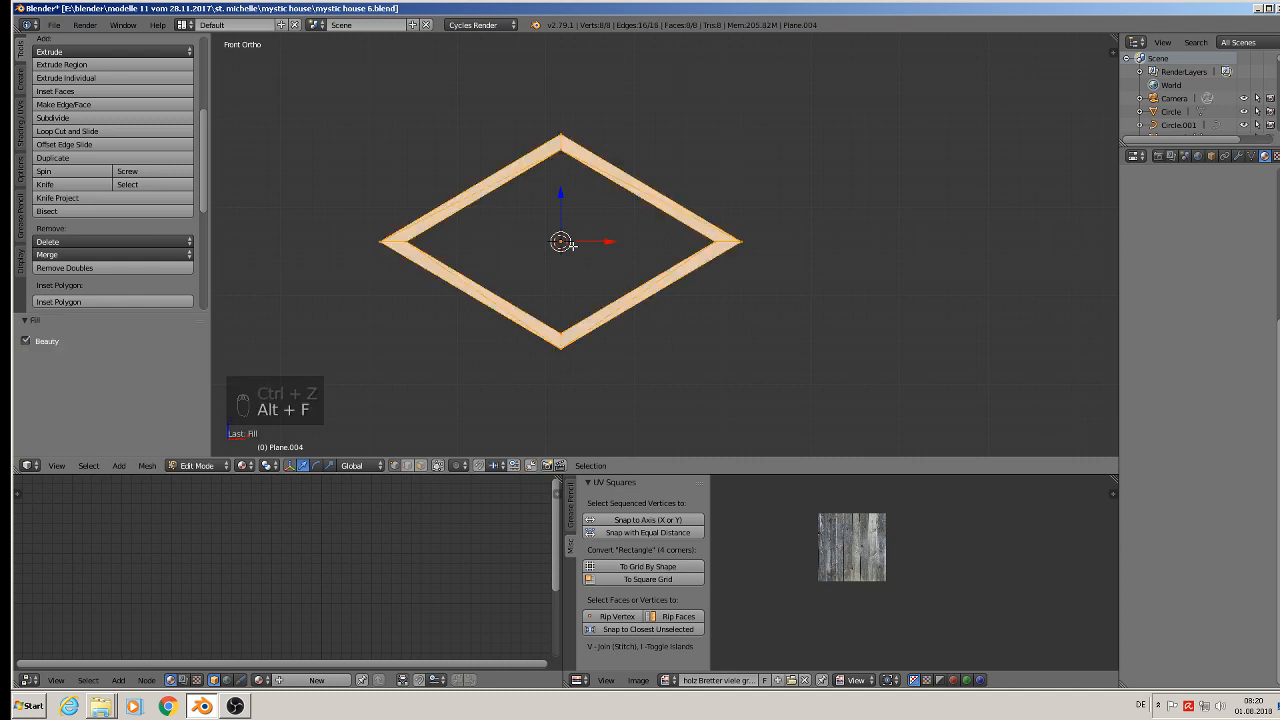
key(Tab)
Select the camera and move it about 4.54 along X and 1.77 up along Z, close to the diamond frame.
middle_drag(605, 279, 497, 240)
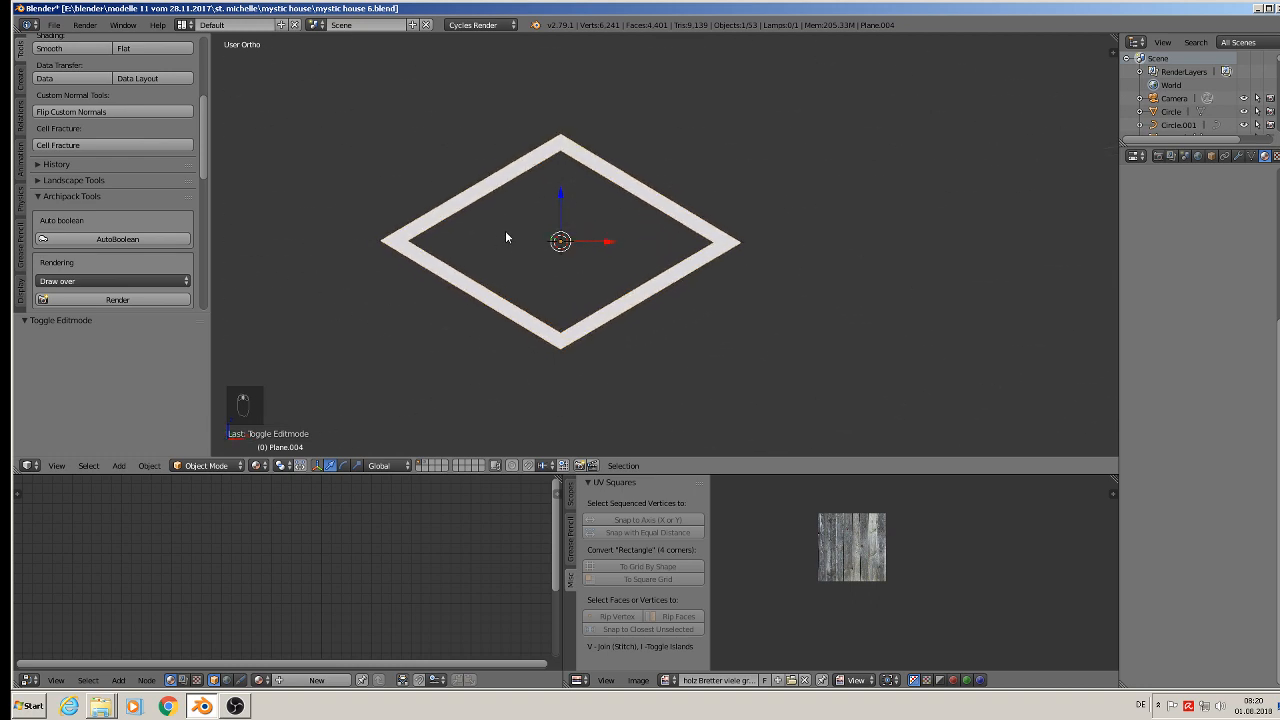
key(KP_1)
scroll(685, 310, down, 10)
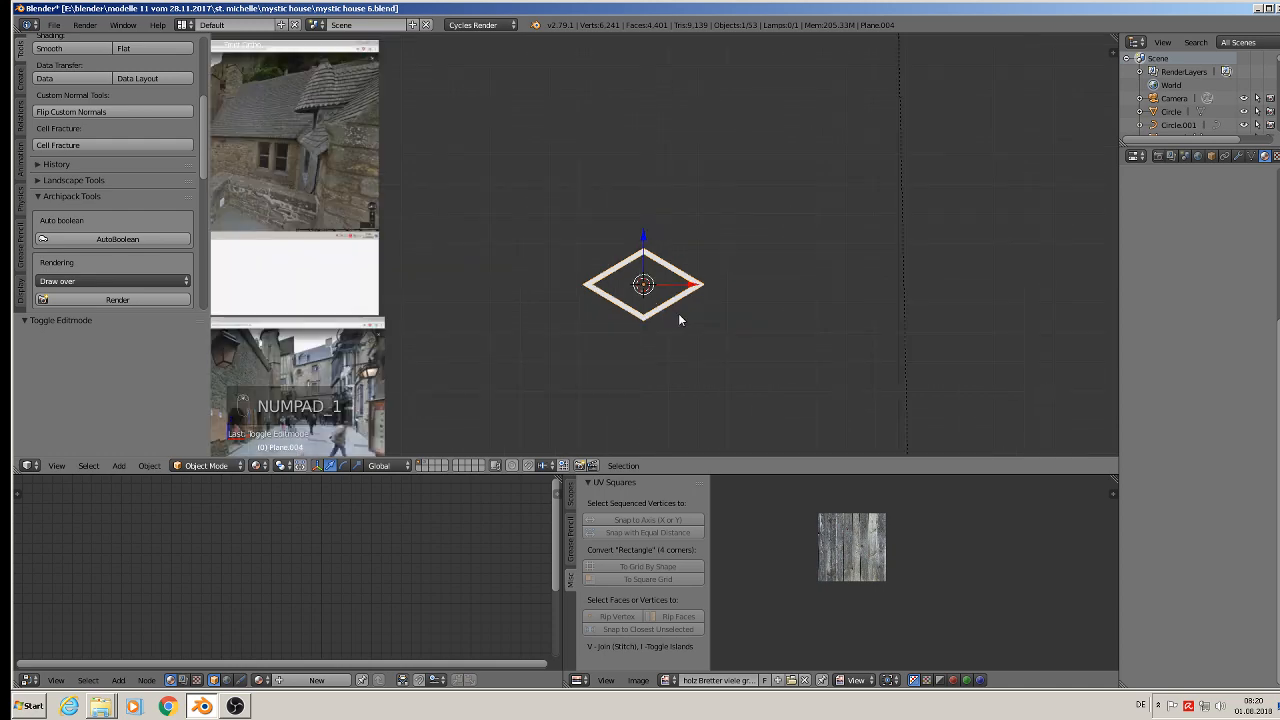
scroll(683, 324, down, 2)
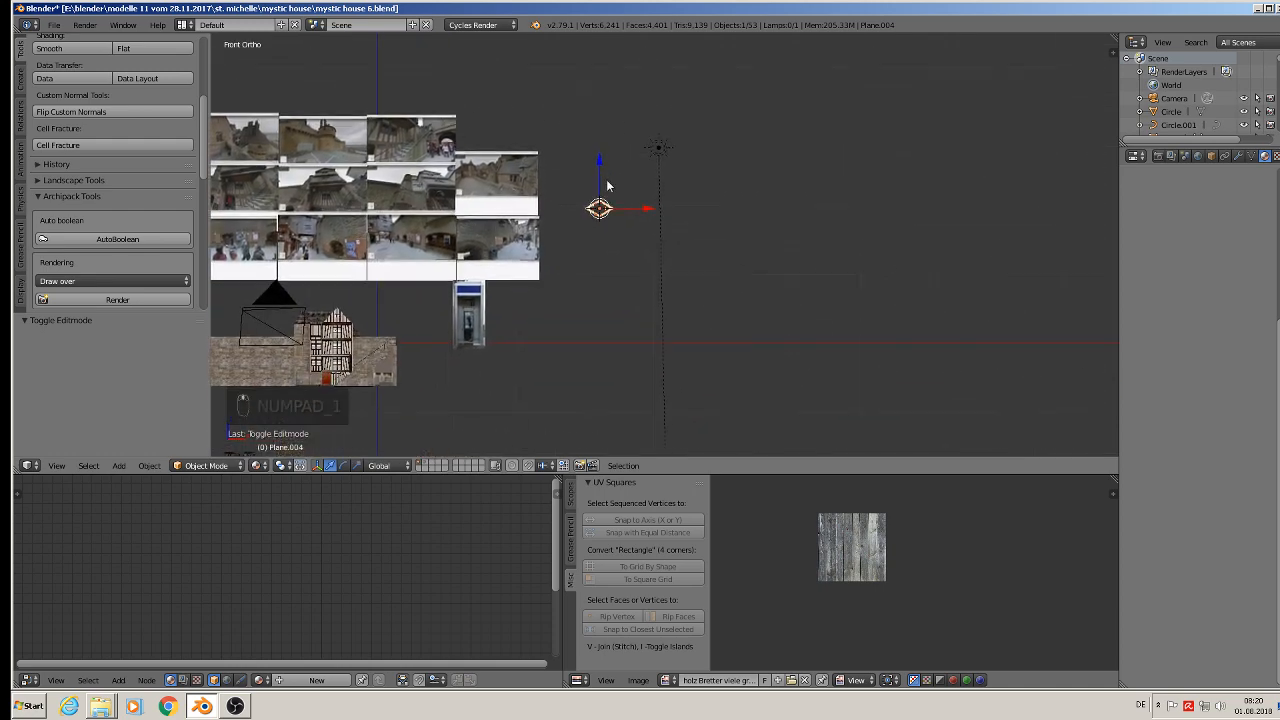
scroll(598, 198, down, 1)
right_click(349, 280)
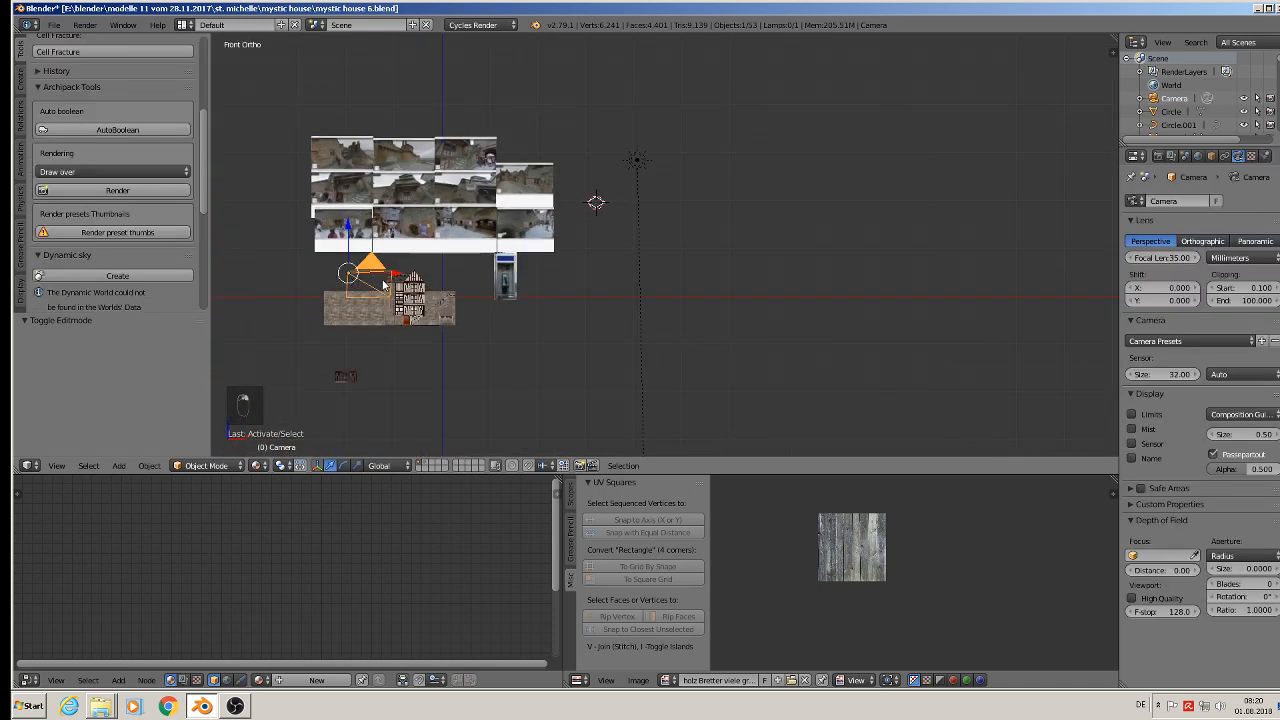
drag(388, 278, 597, 286)
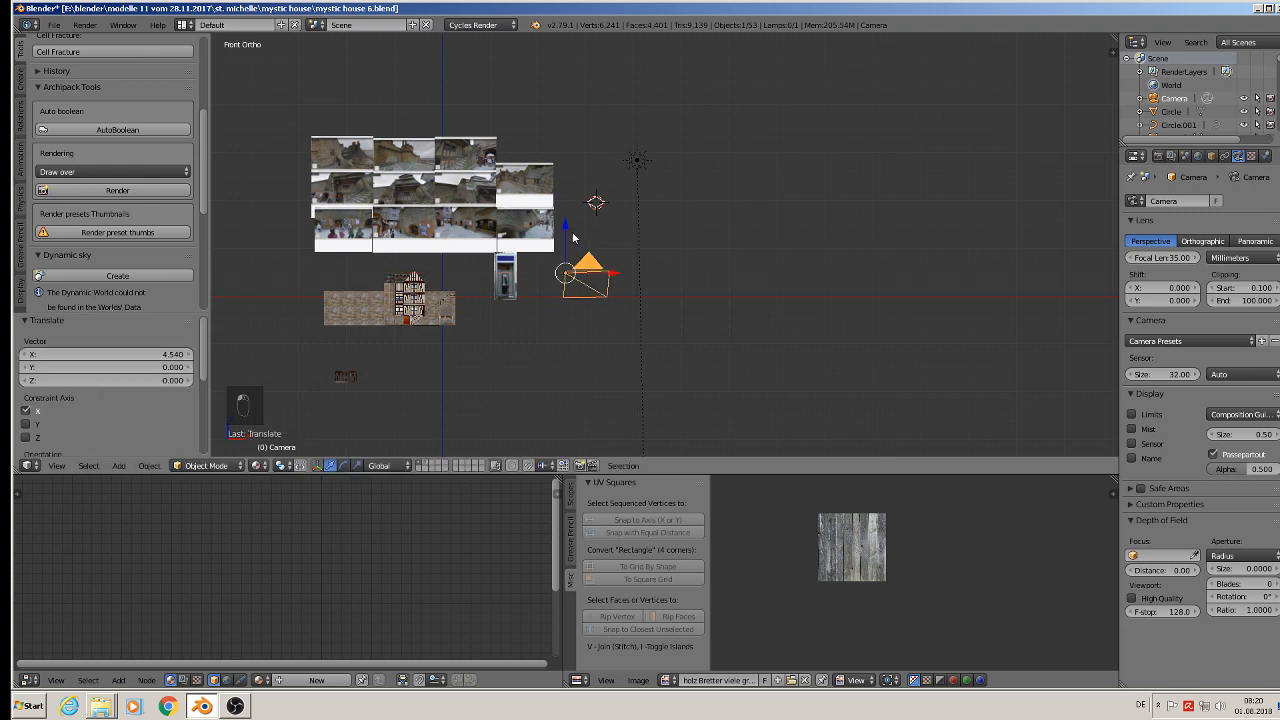
drag(565, 238, 585, 150)
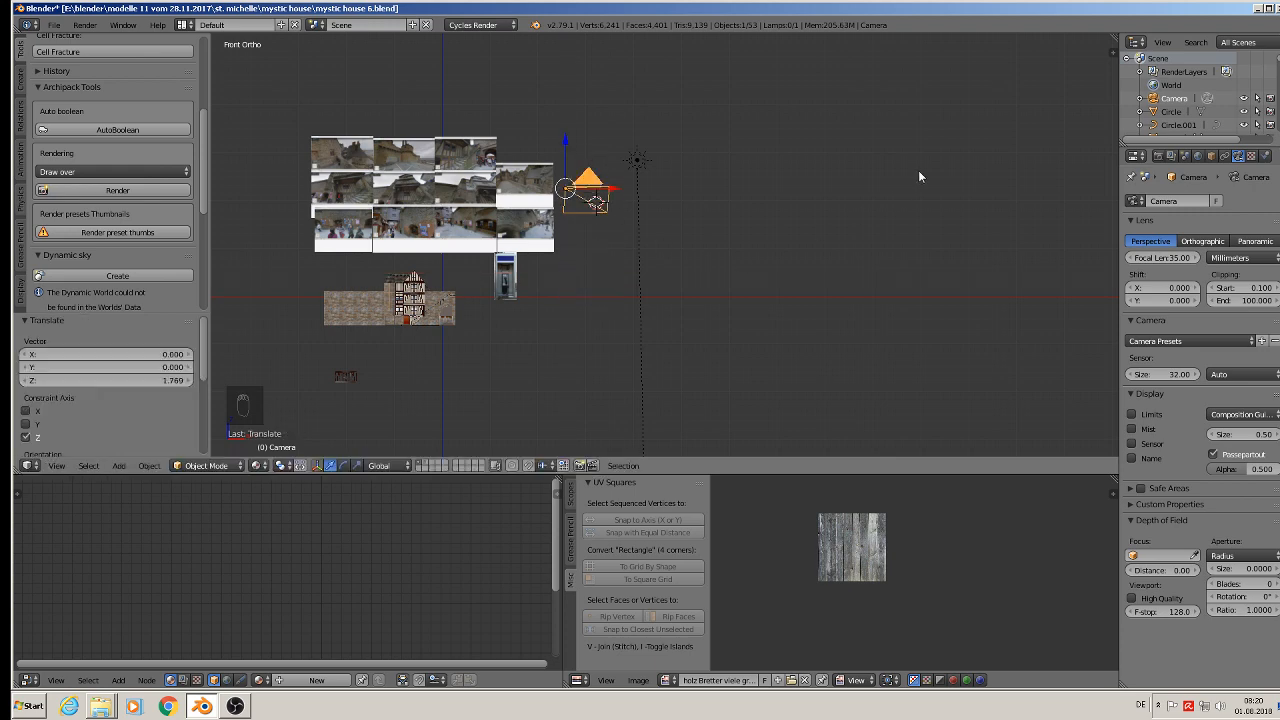
Set the camera's X, Y and Z rotation to 0°.
key(n)
scroll(1048, 196, up, 5)
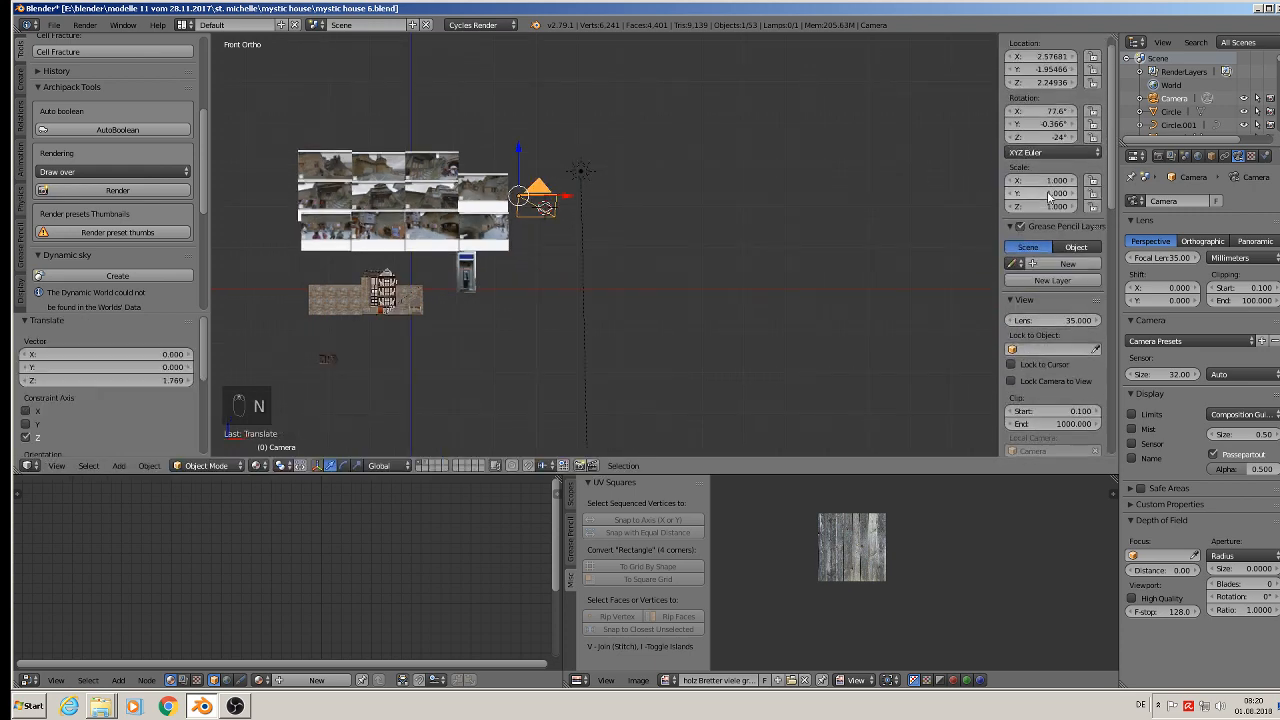
scroll(1048, 196, up, 1)
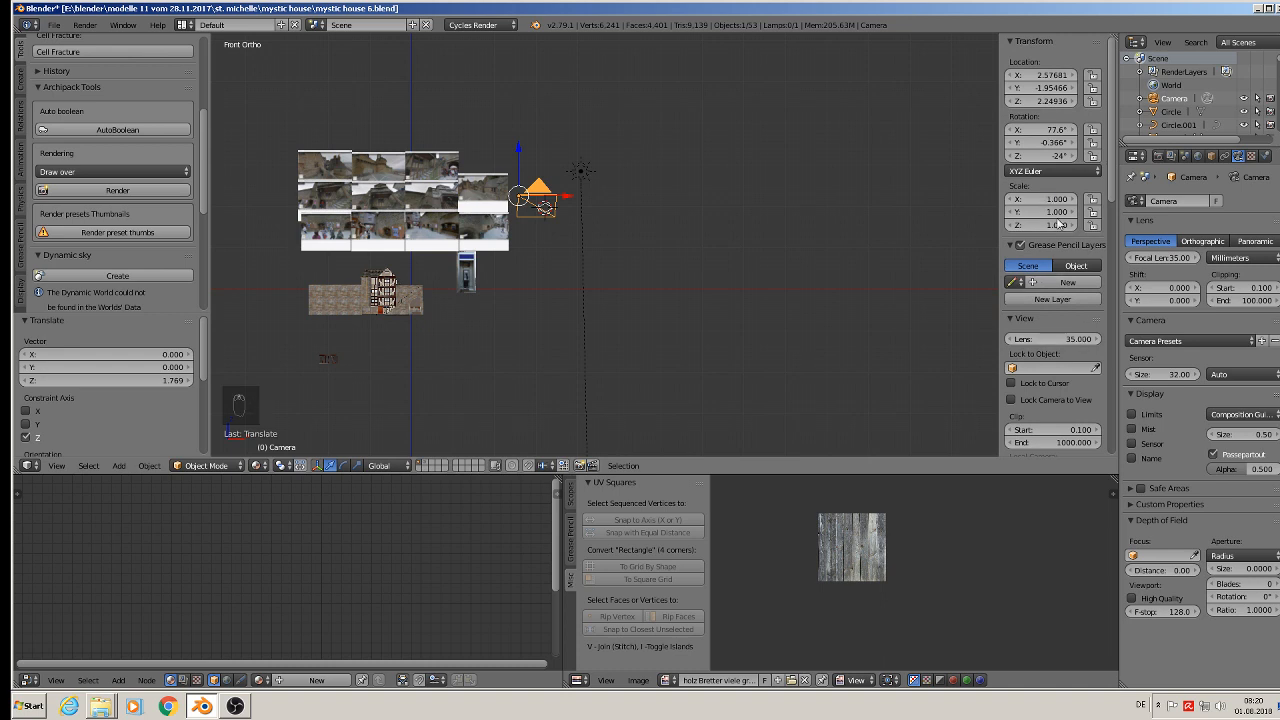
click(1037, 129)
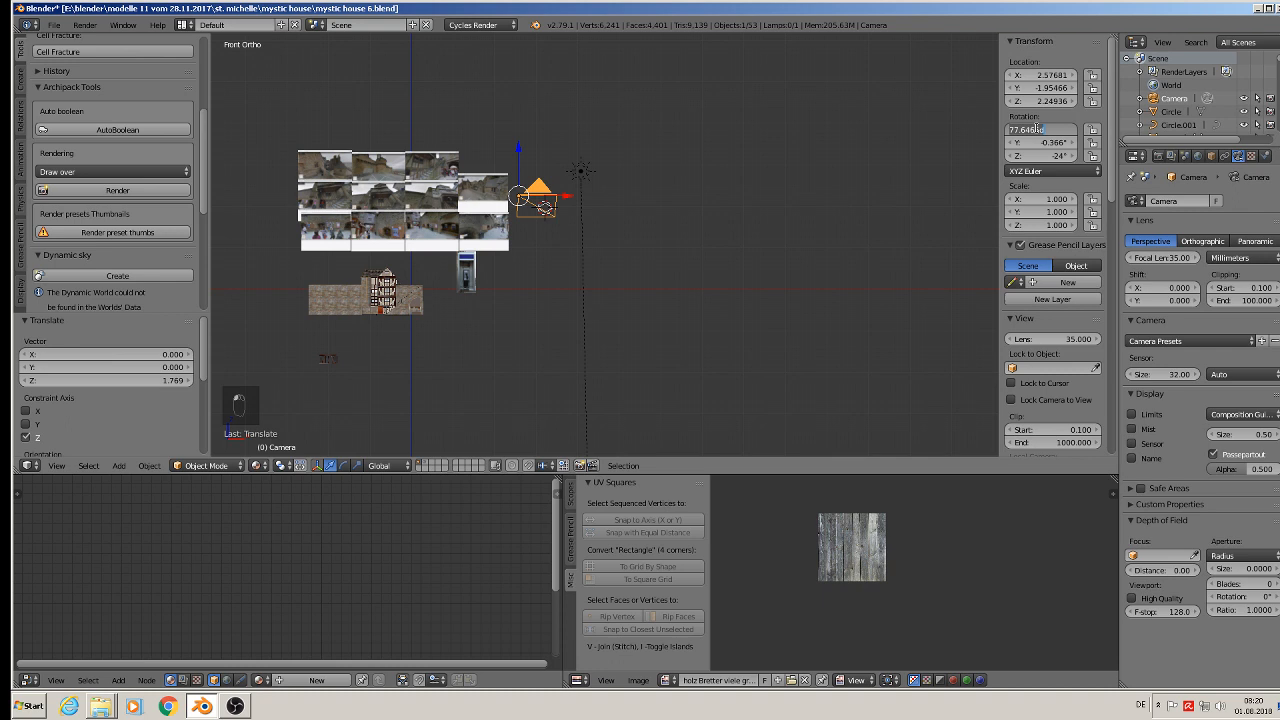
text(0)
key(Return)
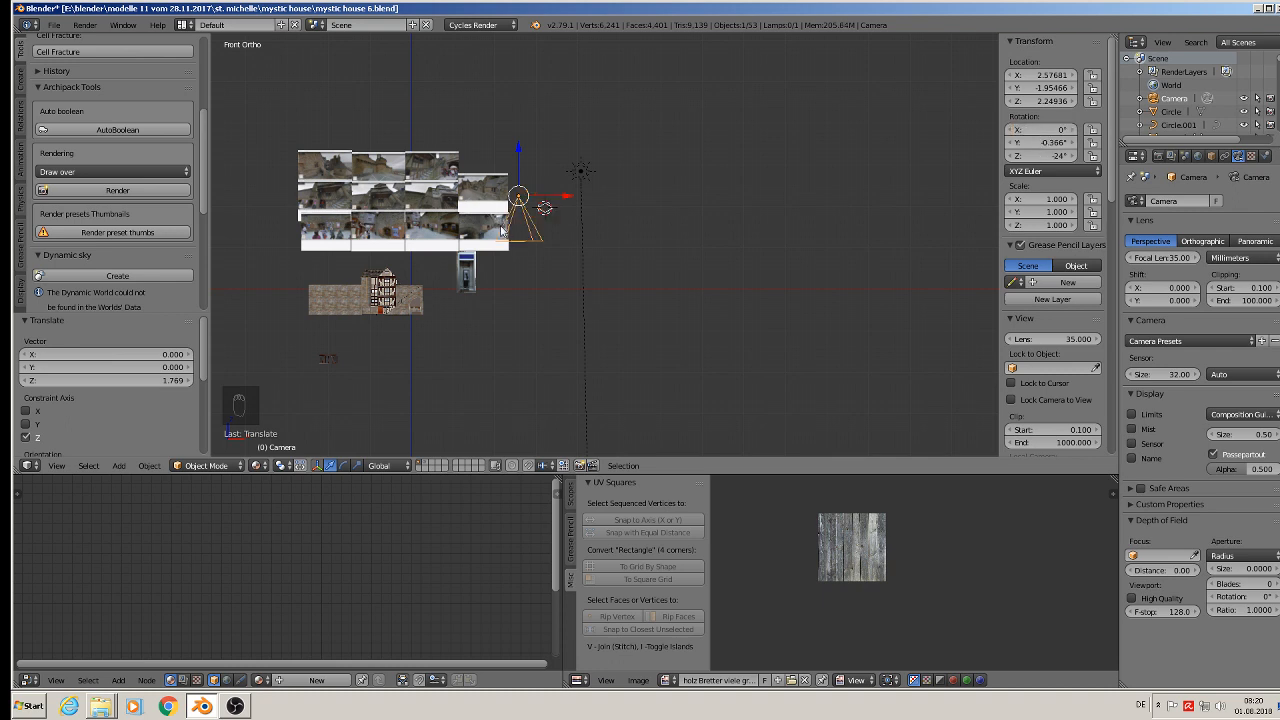
click(1040, 142)
text(0)
key(Return)
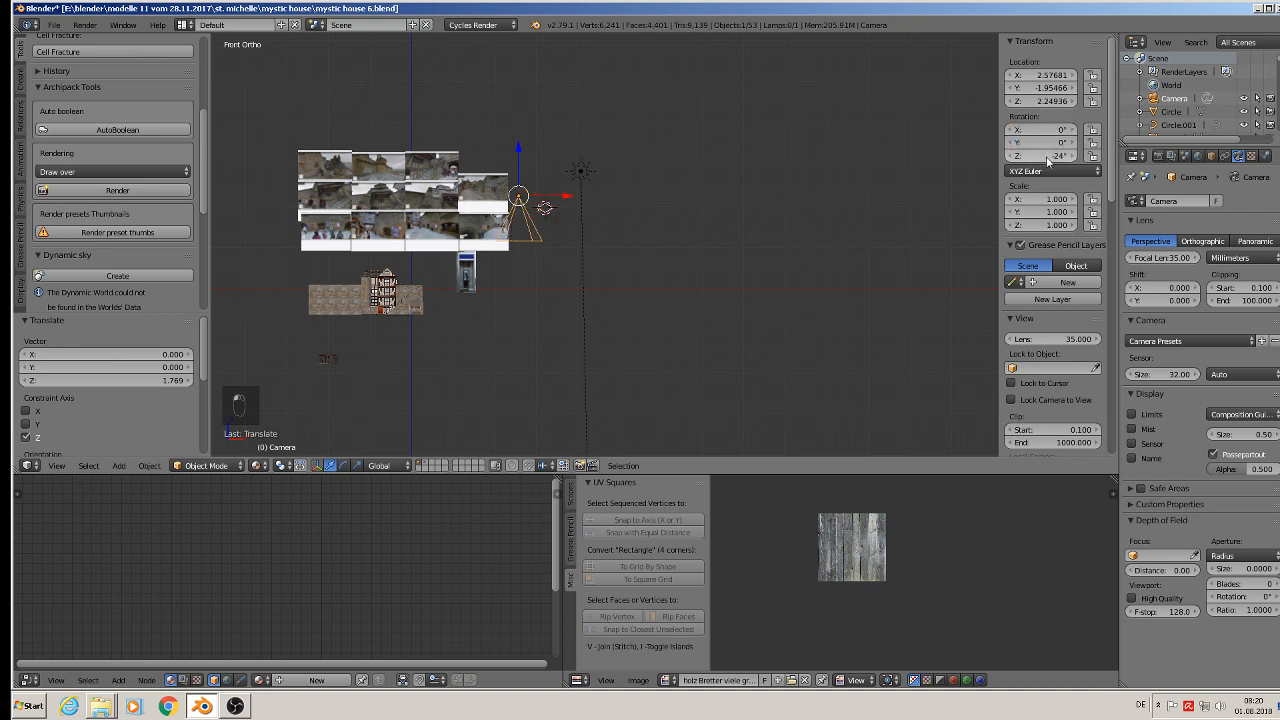
click(1045, 155)
text(0)
key(Return)
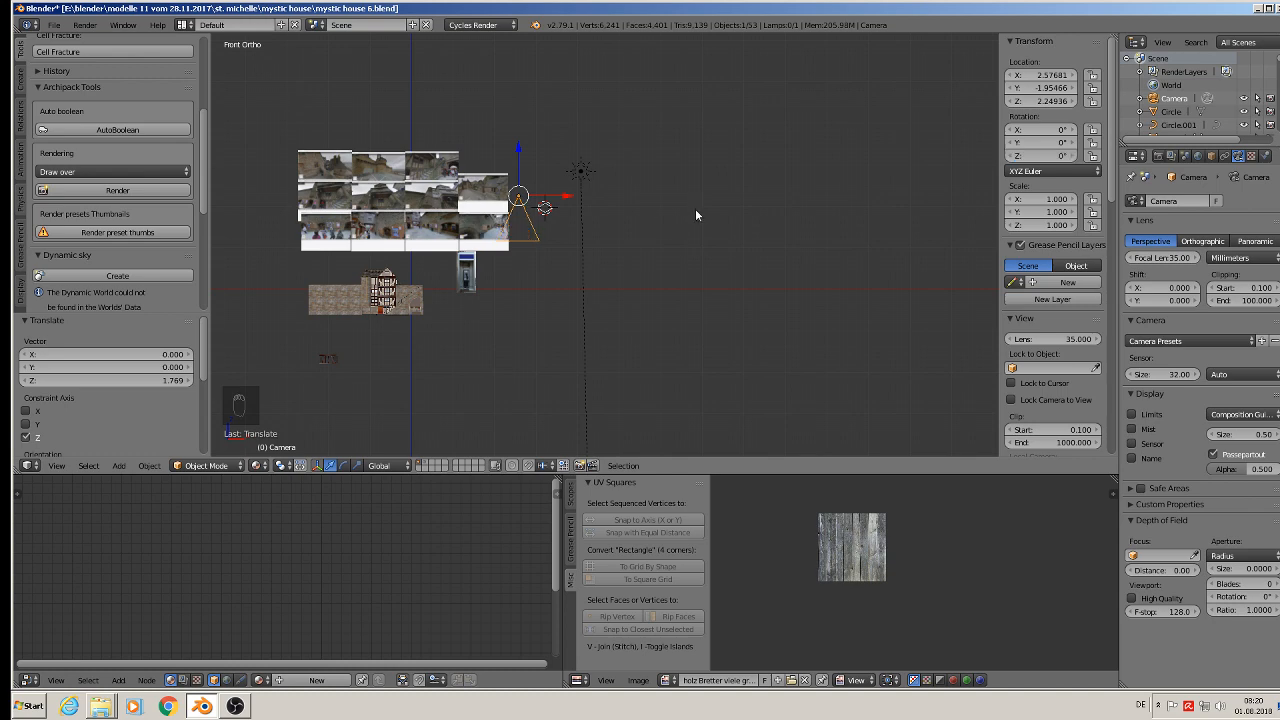
Move the camera about 0.674 along X to line it up with the diamond frame.
key(g)
key(x)
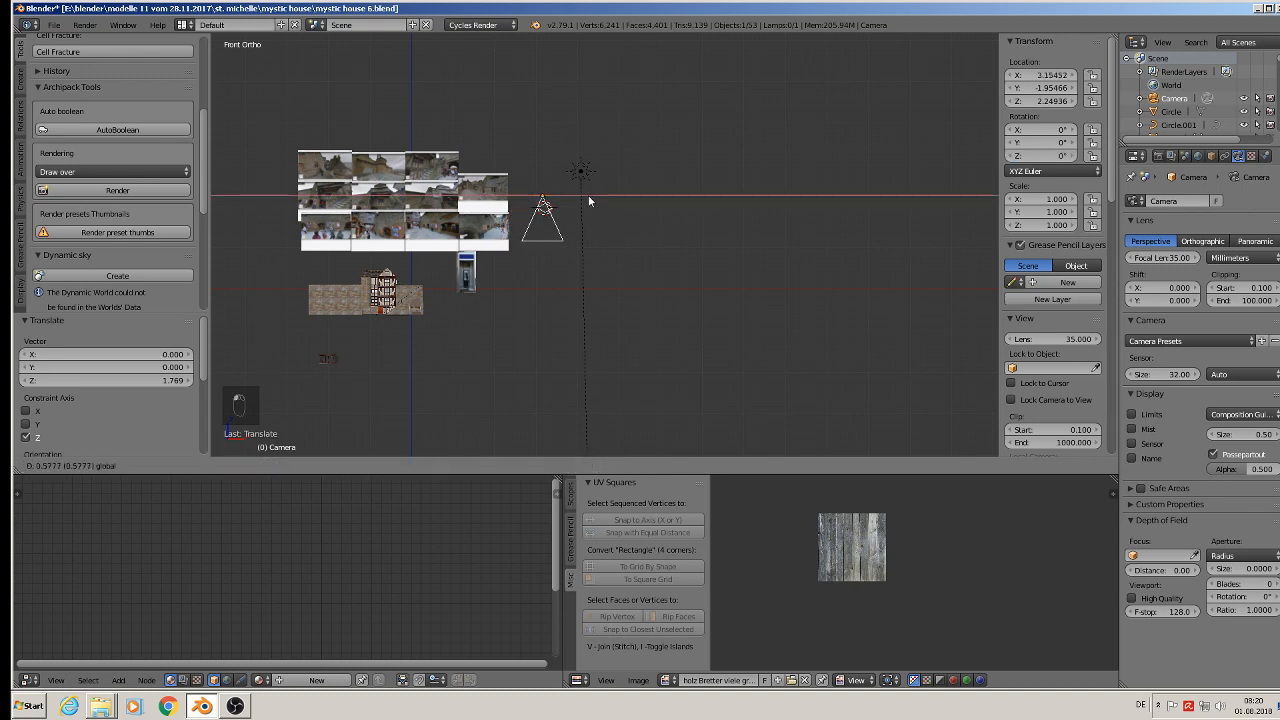
click(594, 200)
Rotate the camera 90° about the global X axis and lower it about 0.426 along Z.
middle_drag(594, 200, 566, 246)
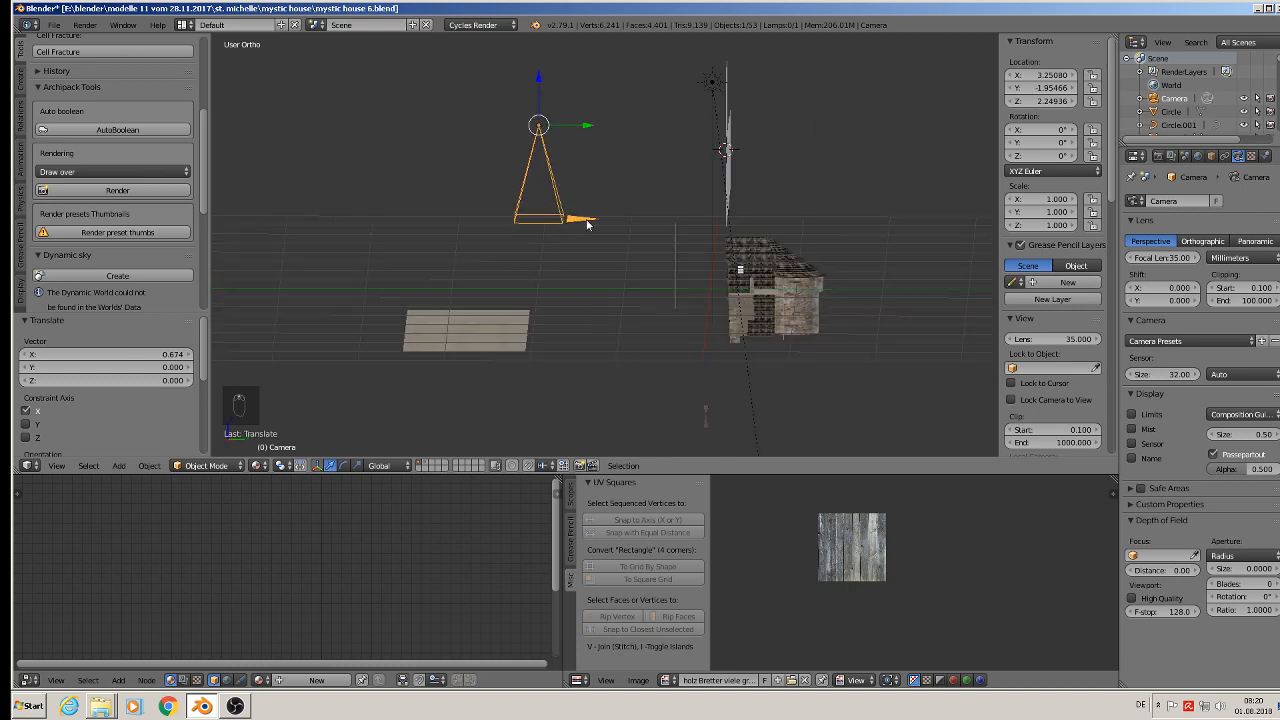
text(rx)
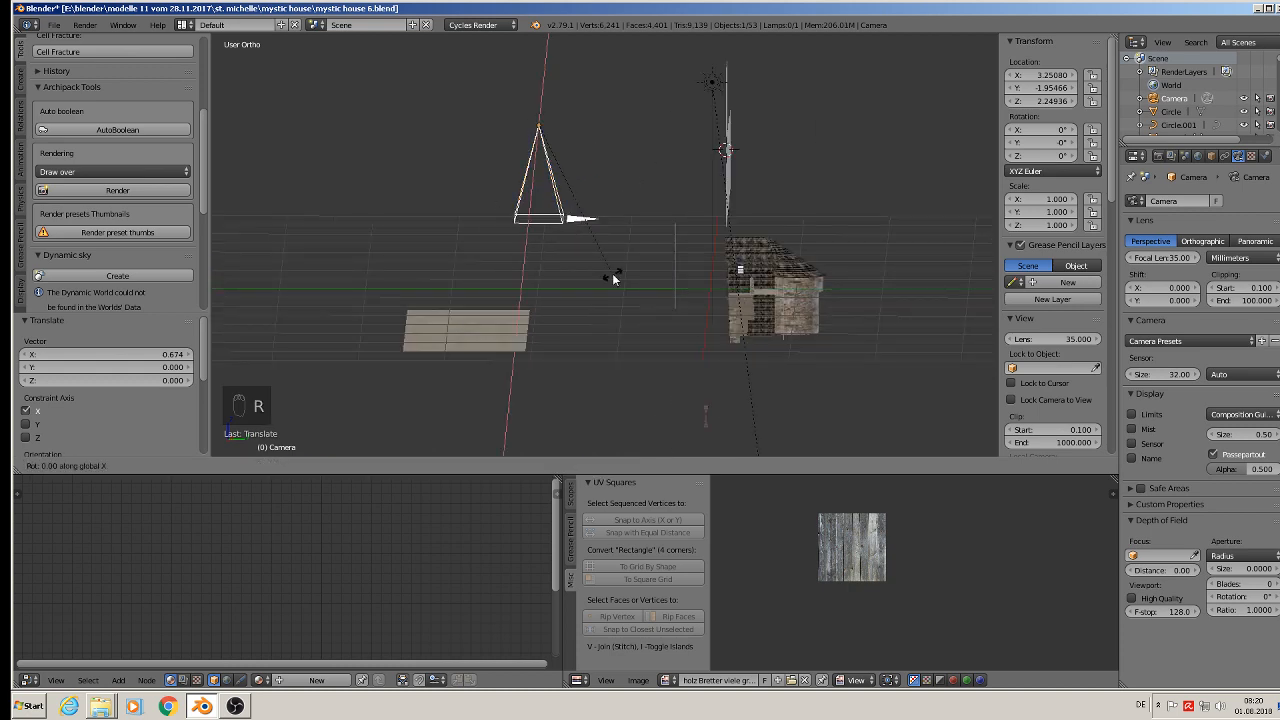
text(90)
key(Return)
middle_drag(606, 180, 579, 73)
key(g)
key(z)
click(650, 121)
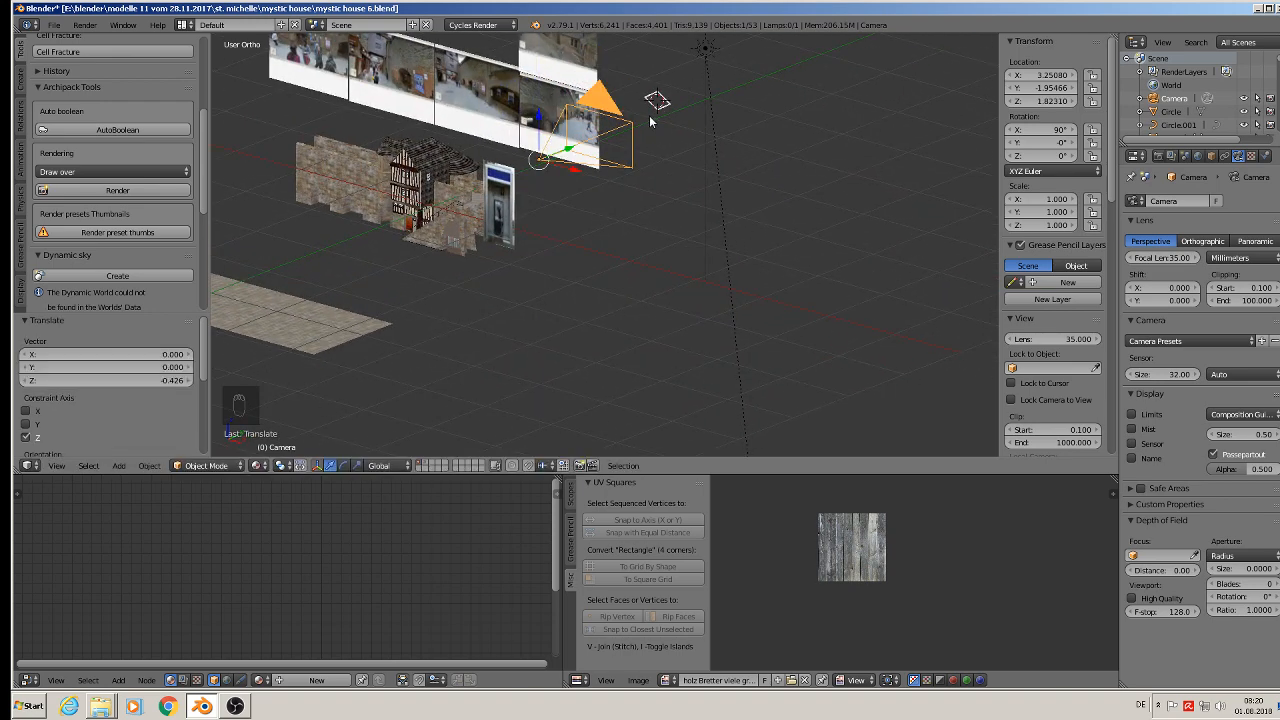
Look through the camera, switch its lens to orthographic and reduce the orthographic scale to about 0.514.
key(KP_0)
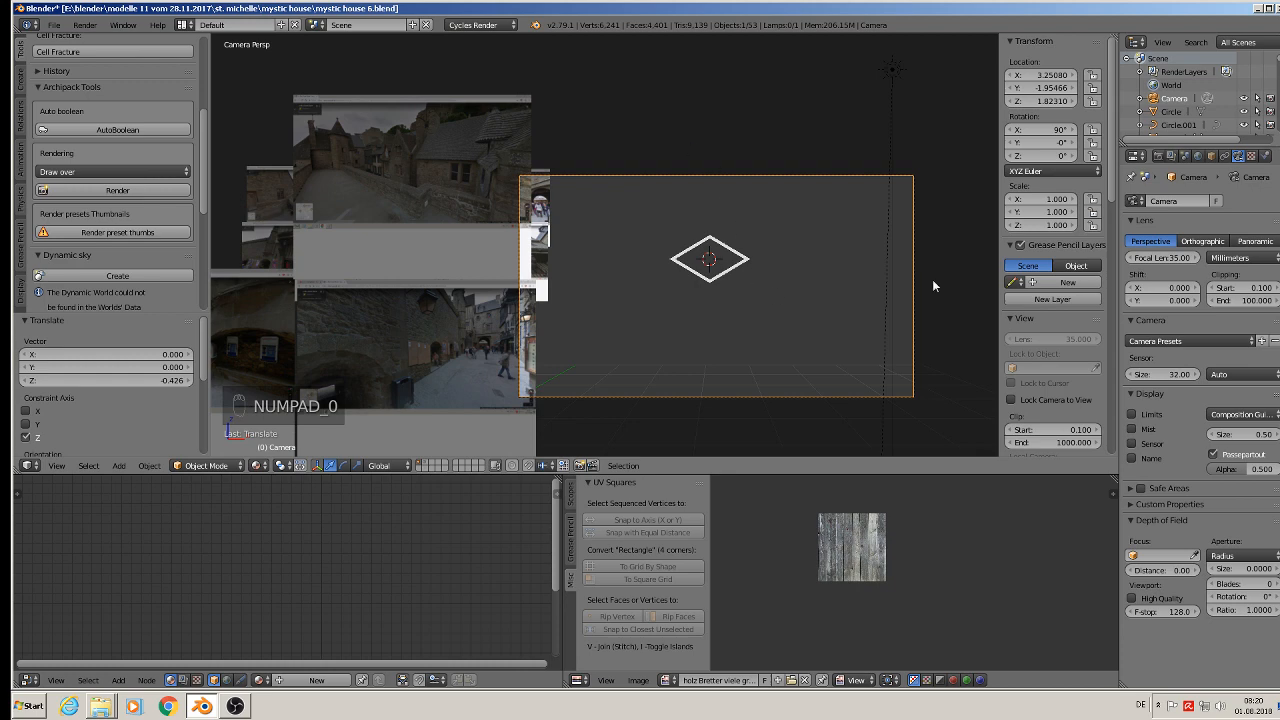
click(1203, 242)
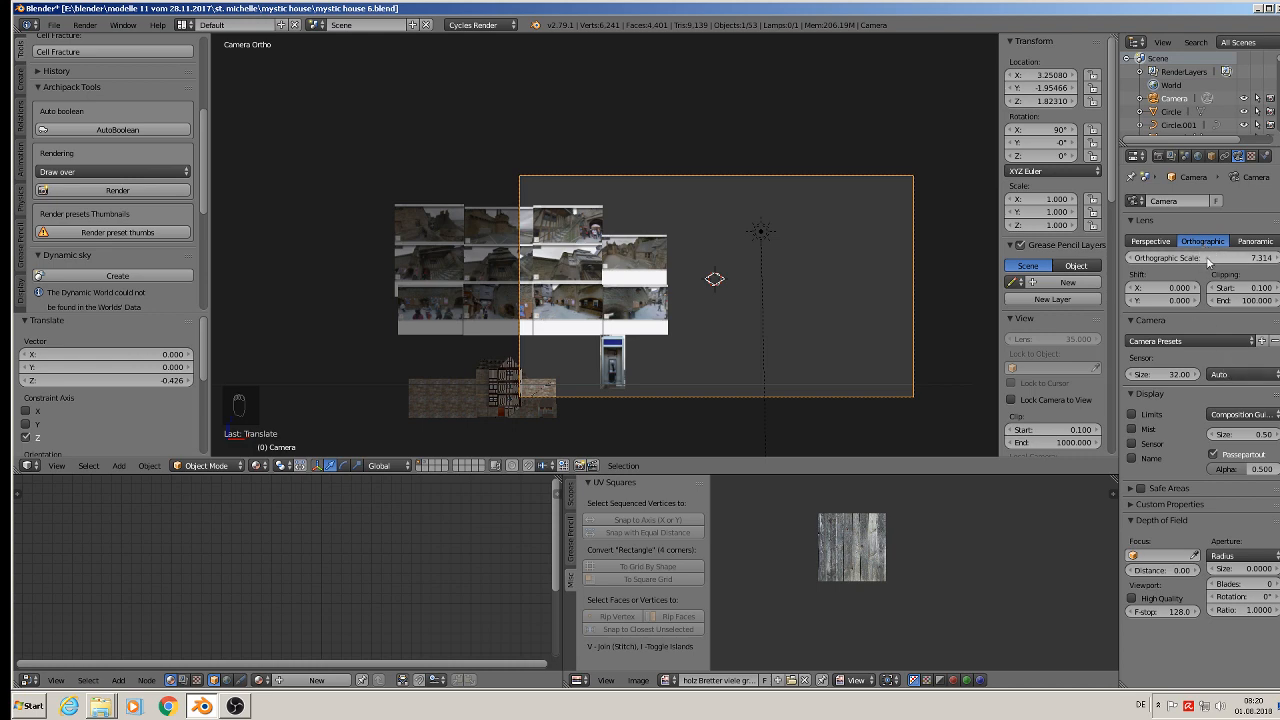
drag(1208, 260, 1106, 260)
Move the camera to centre the diamond in its frame and reduce the orthographic scale to about 0.454.
key(g)
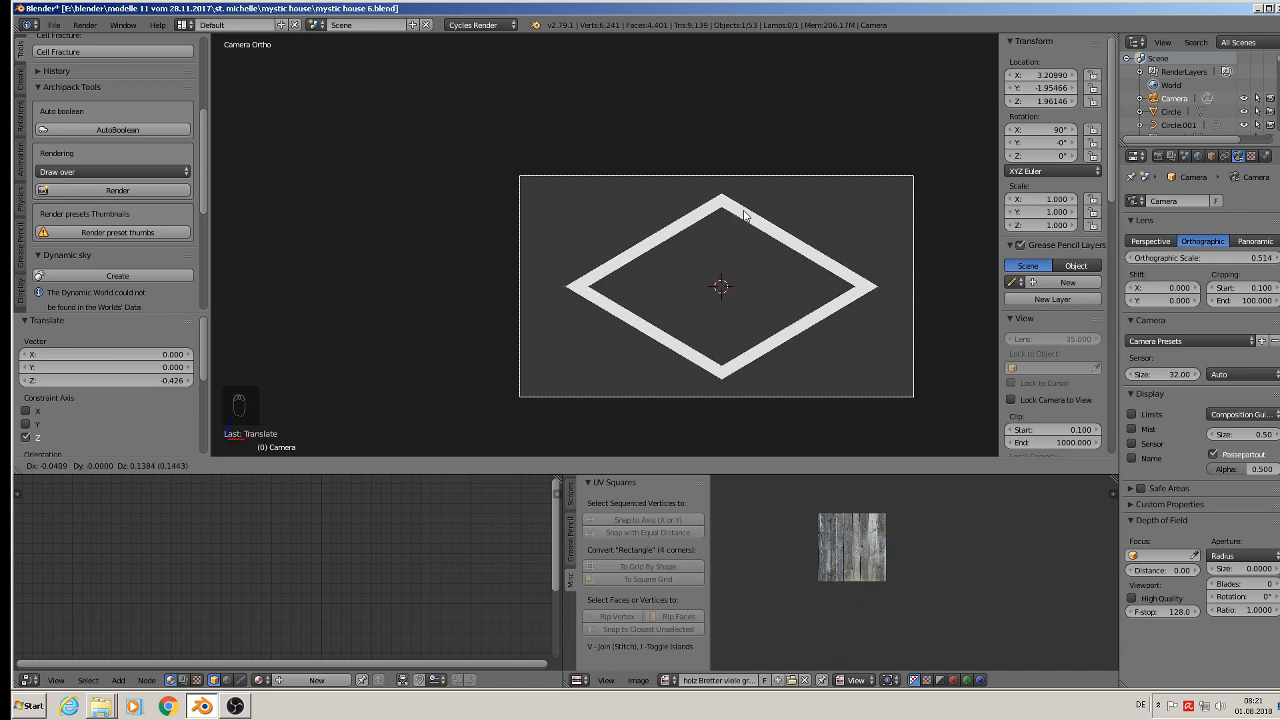
click(743, 214)
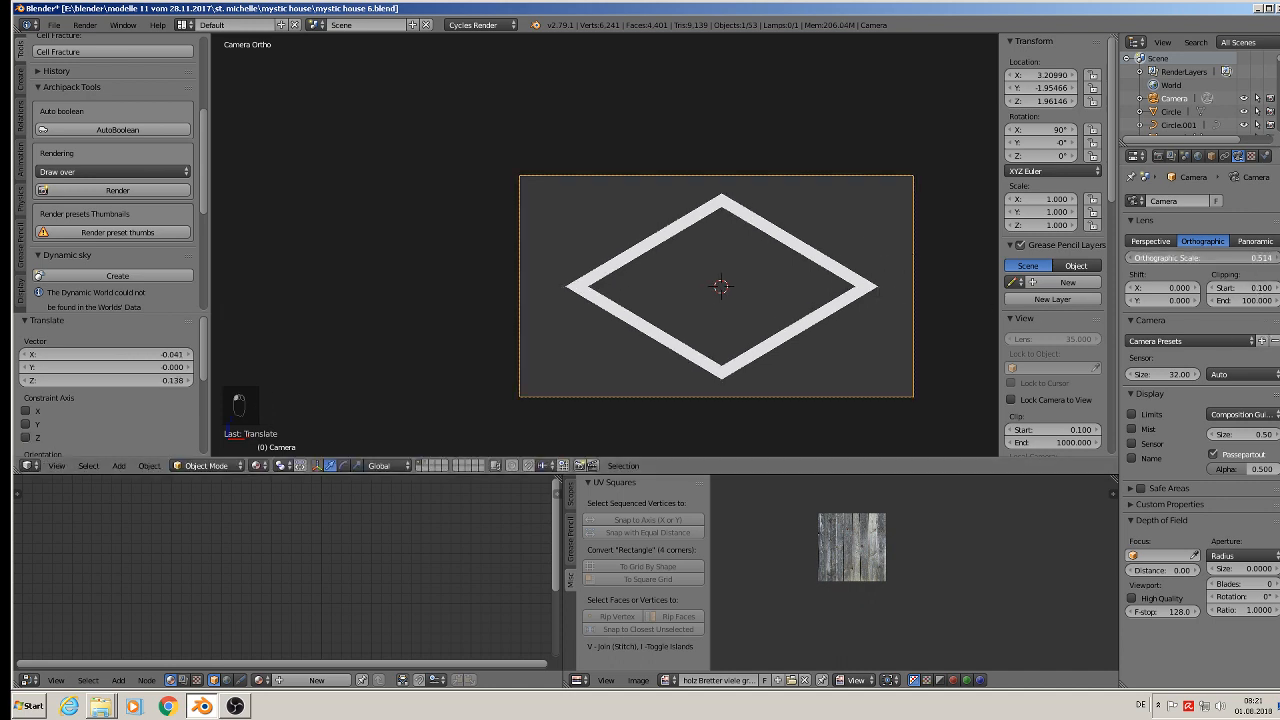
drag(1202, 258, 1193, 258)
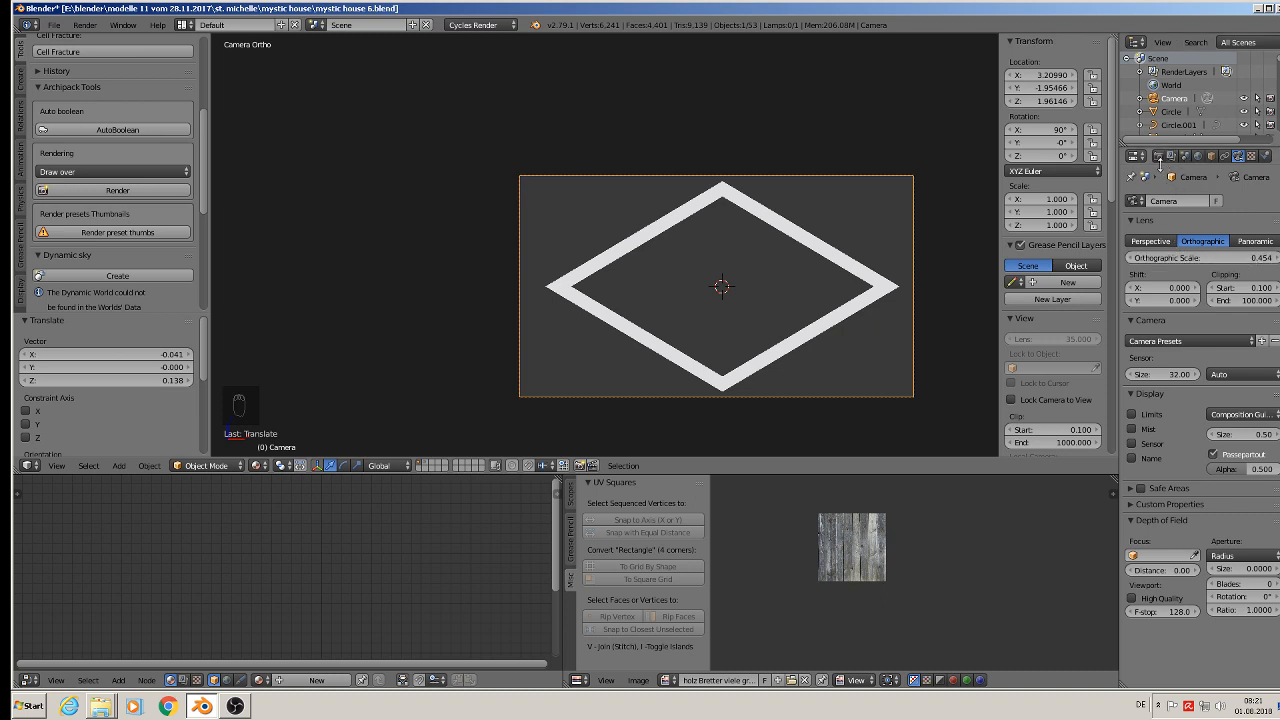
Set the render resolution to 512 × 512 px.
click(1158, 157)
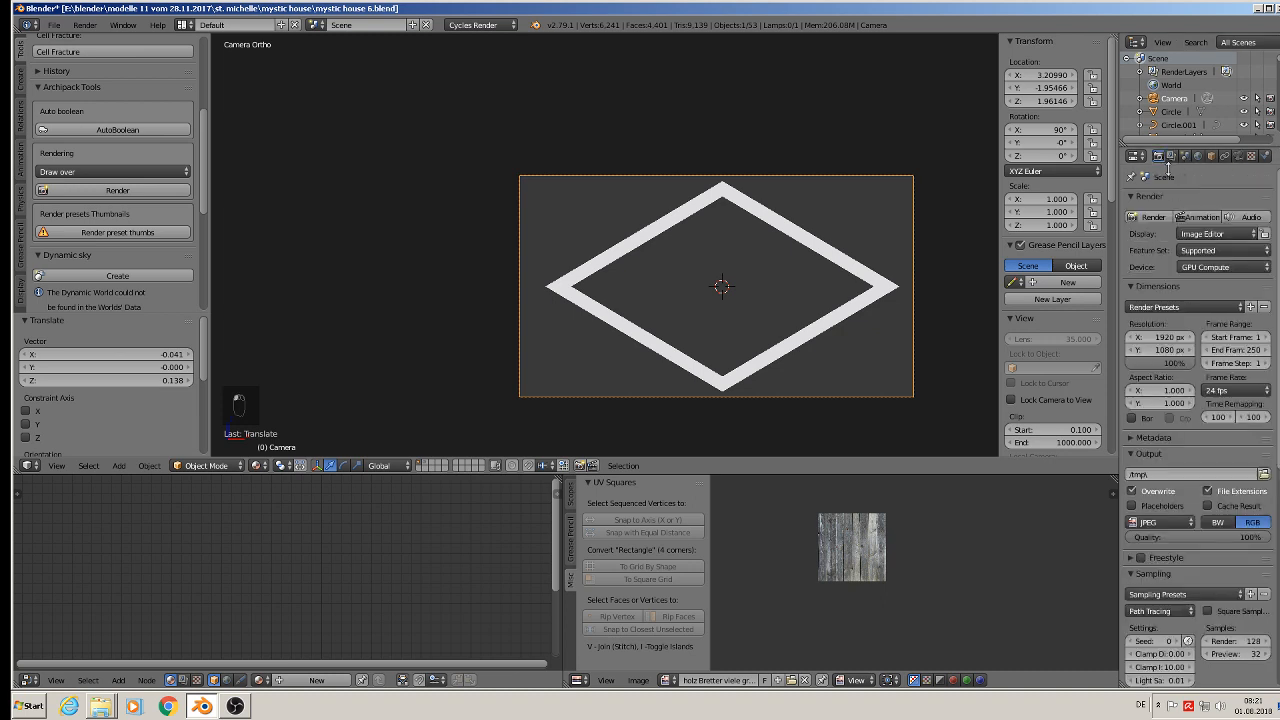
click(1164, 336)
text(51)
click(1165, 350)
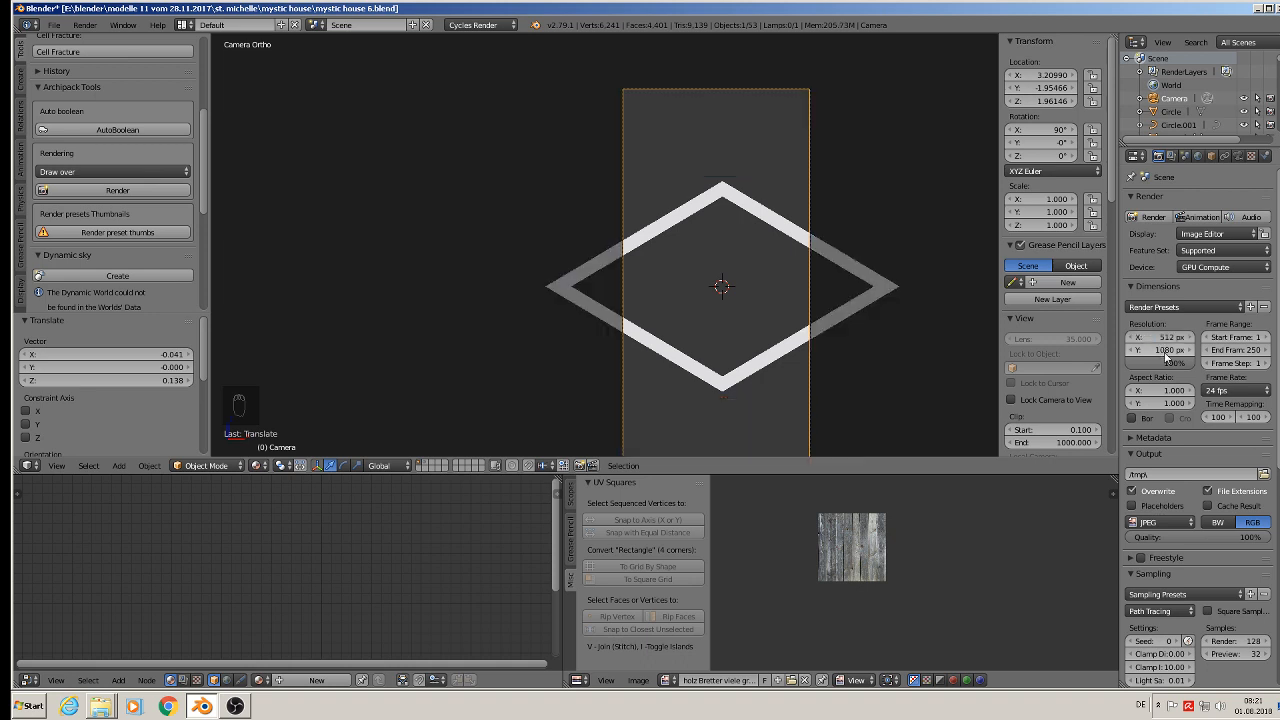
text(51)
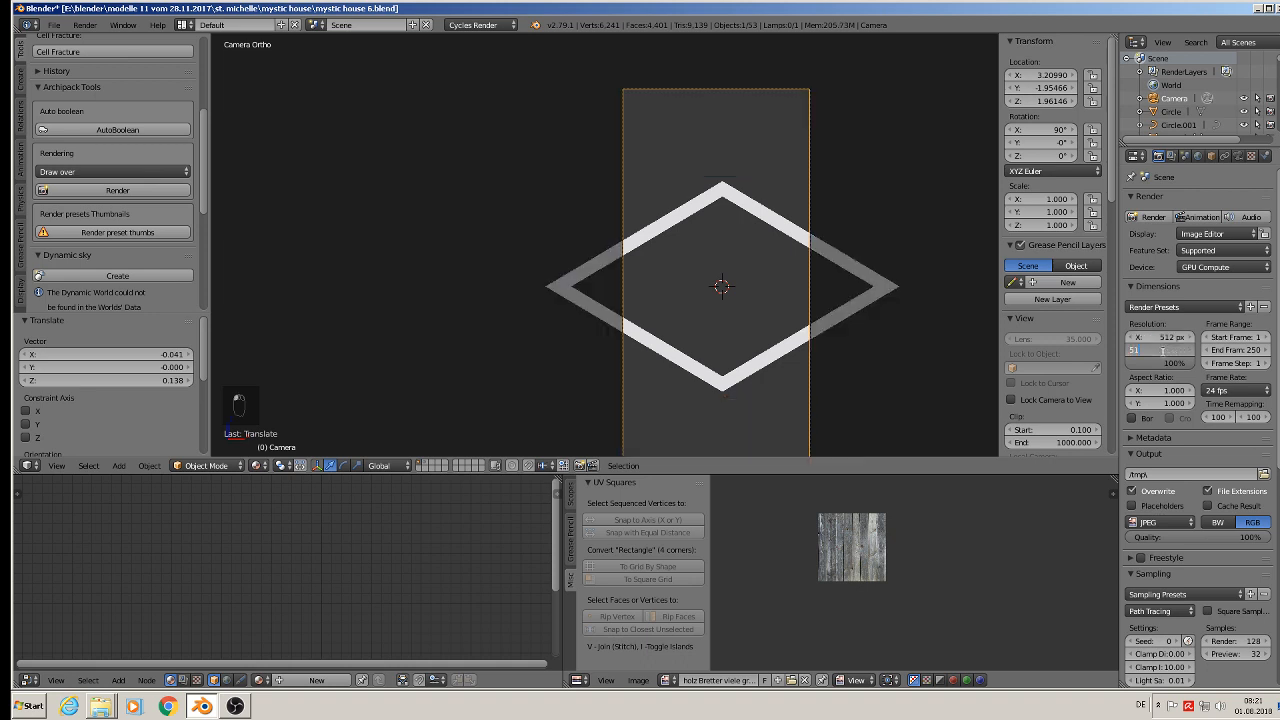
text(2)
key(Return)
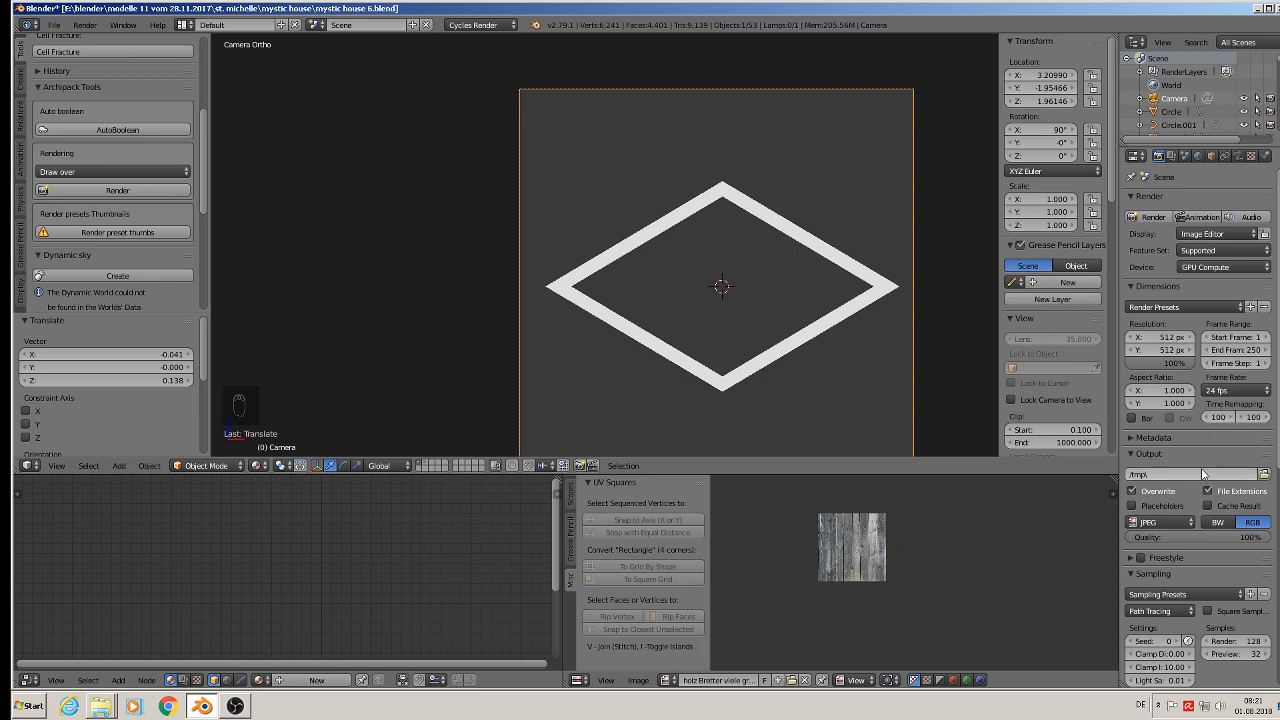
Review the render settings, make a test render of the diamond frame and return to the 3D view.
scroll(1200, 482, down, 2)
scroll(1177, 428, down, 2)
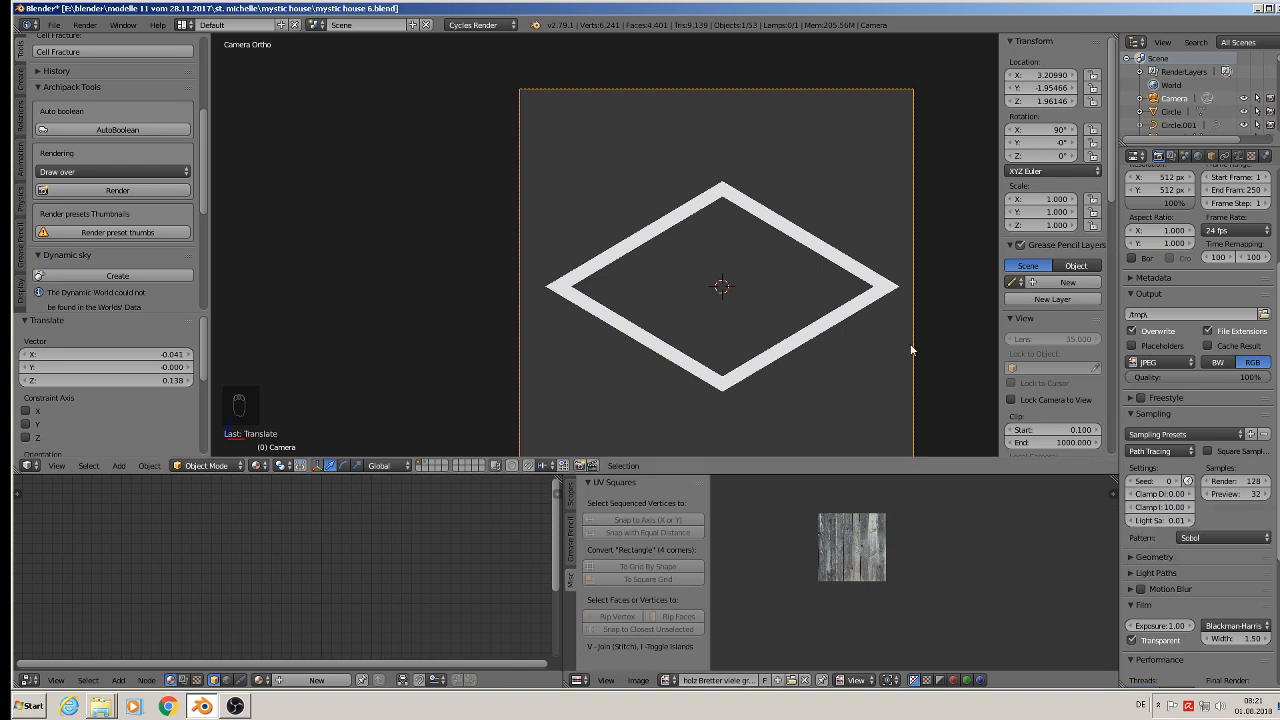
scroll(876, 316, down, 1)
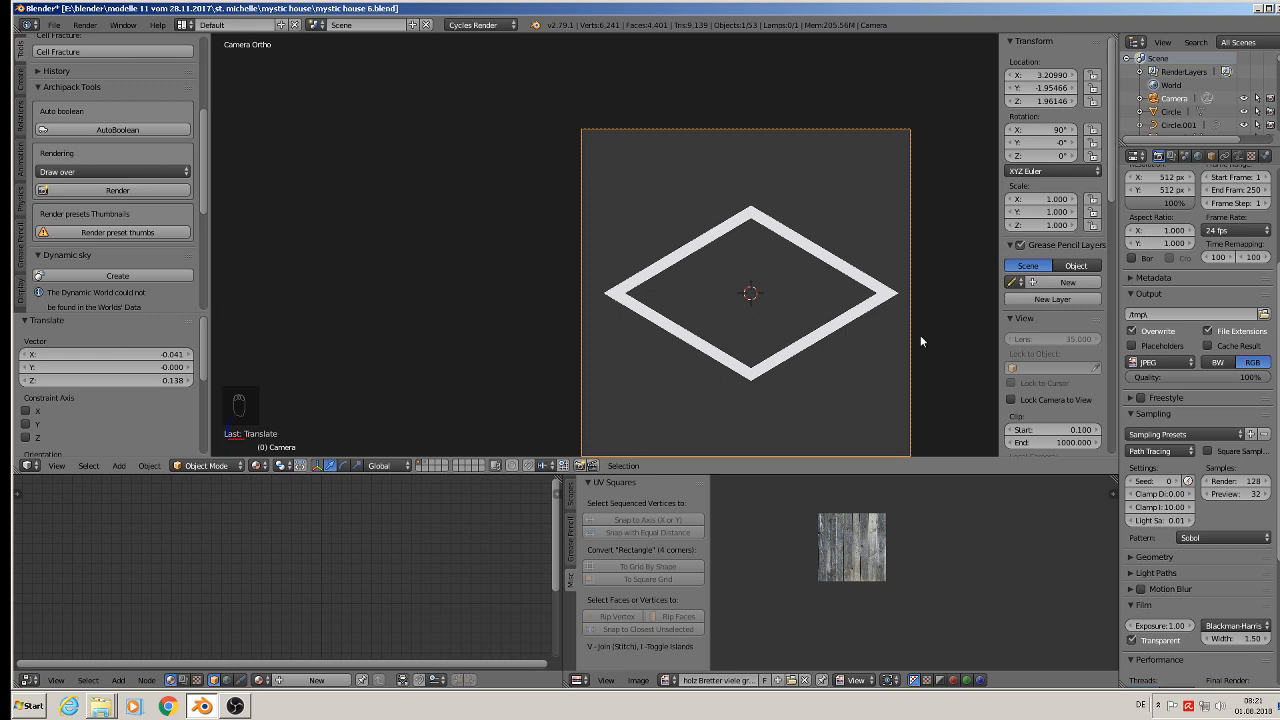
key(F12)
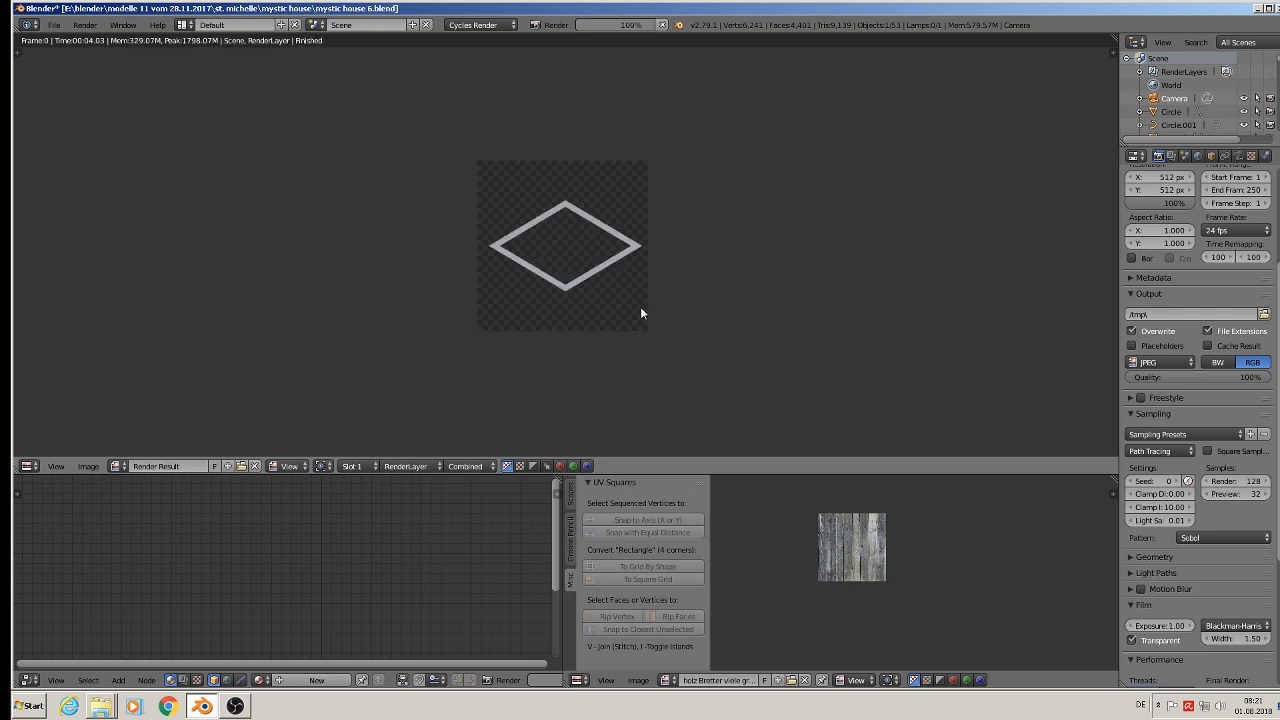
key(Escape)
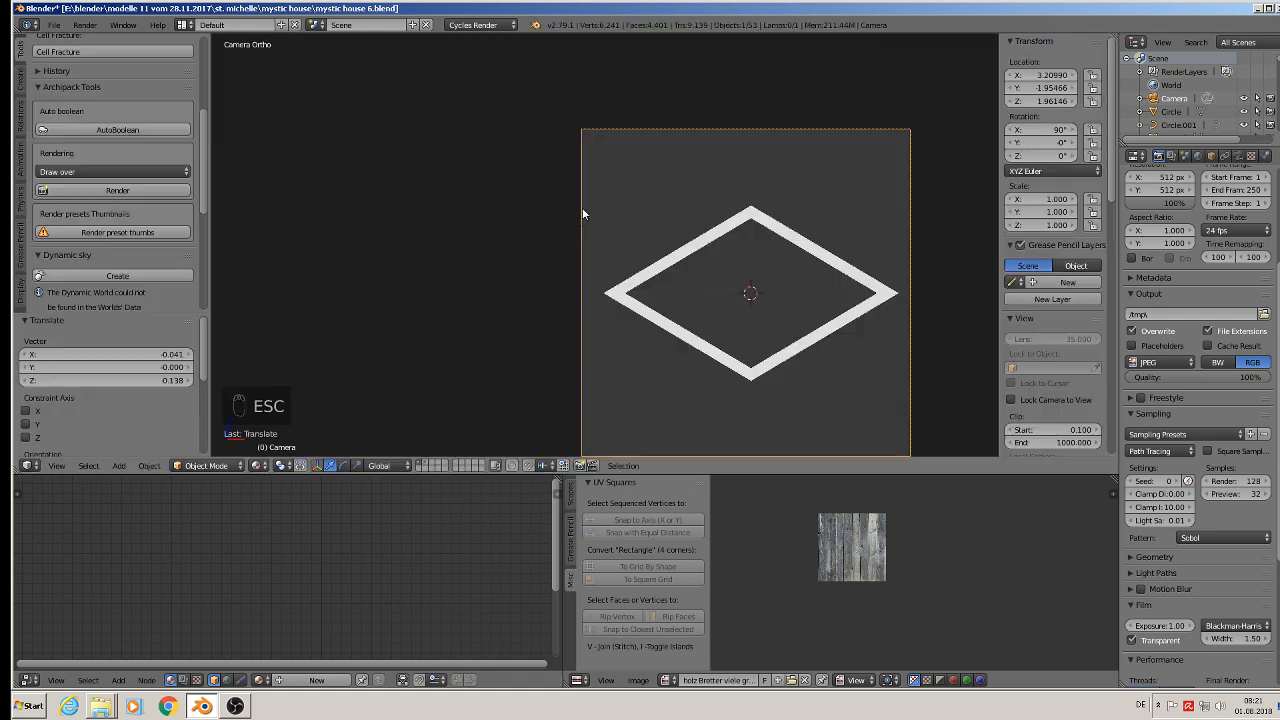
Select the diamond frame and give it a new material with an Emission surface.
right_click(836, 293)
click(1268, 156)
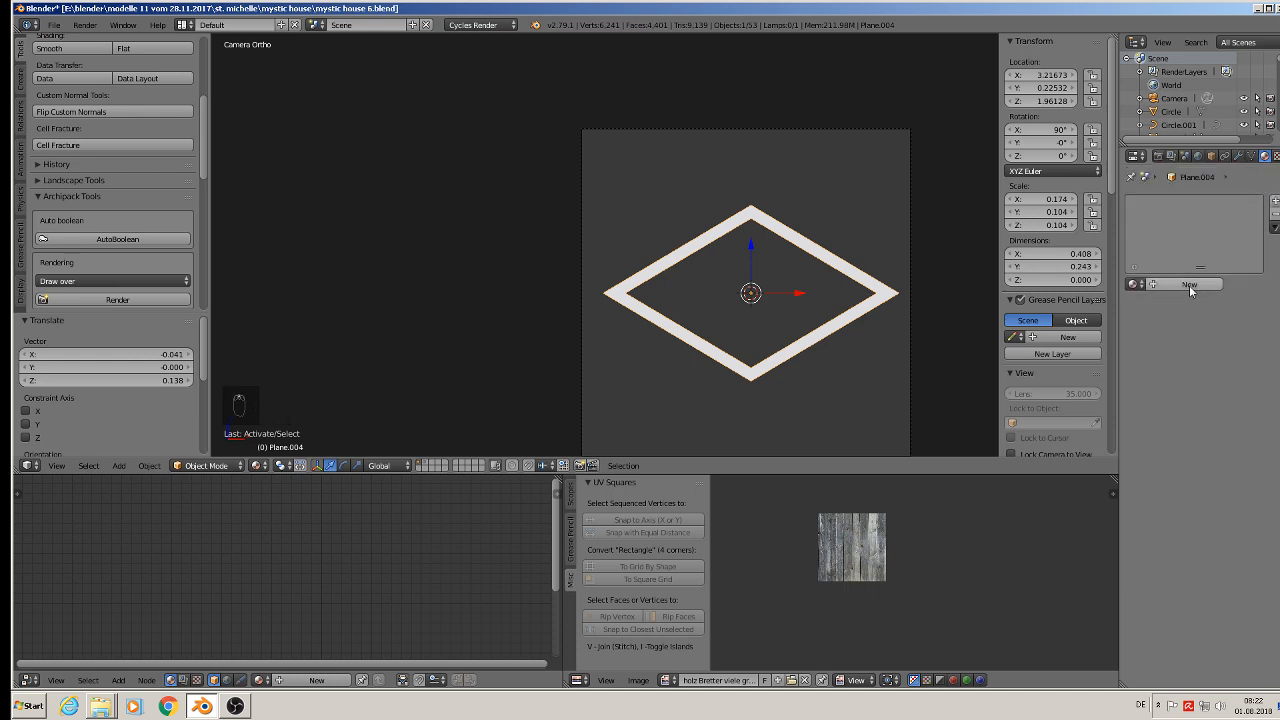
click(1189, 285)
click(1215, 454)
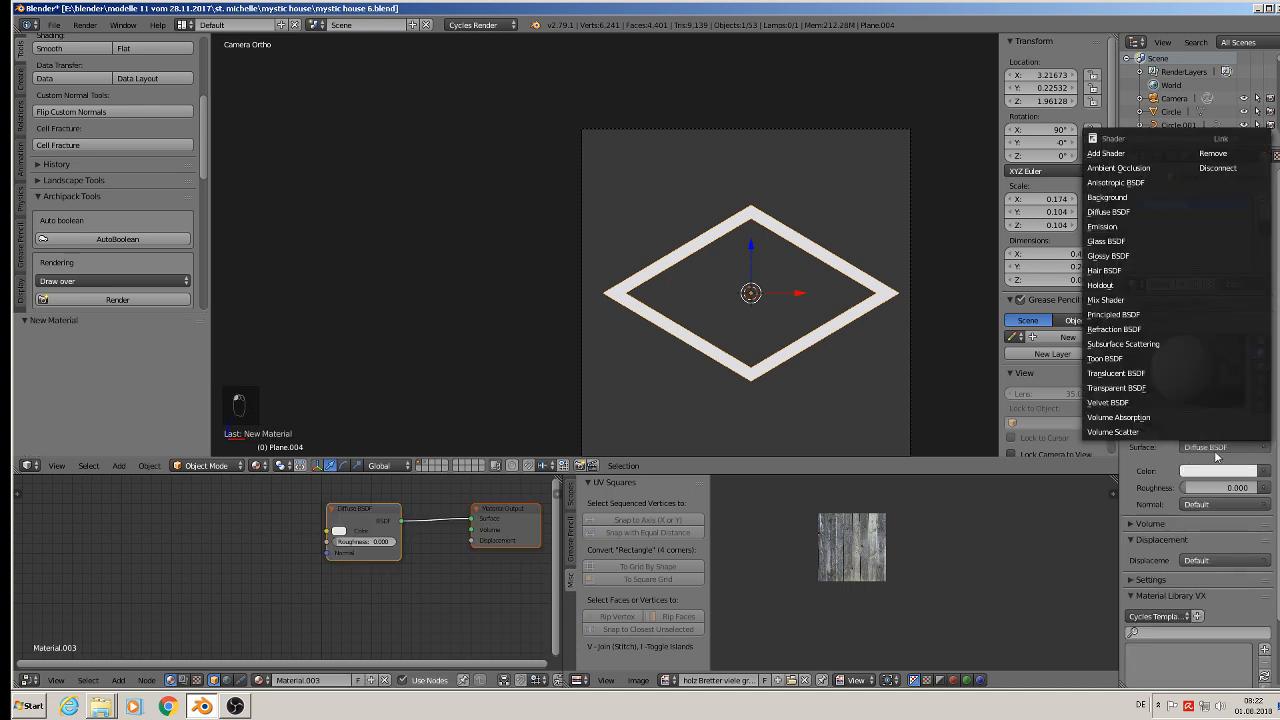
click(1145, 228)
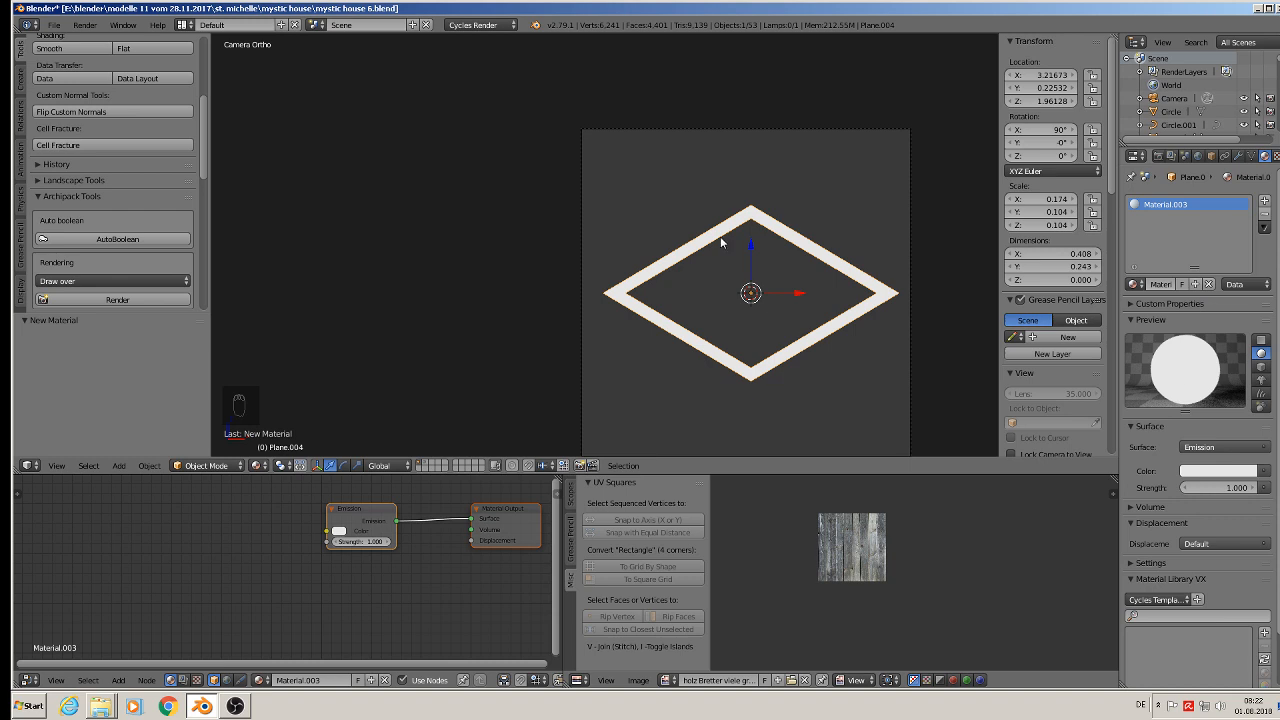
Render the diamond frame with its emission material and save the result as rektangle1.jpg in the mystic house folder.
key(F12)
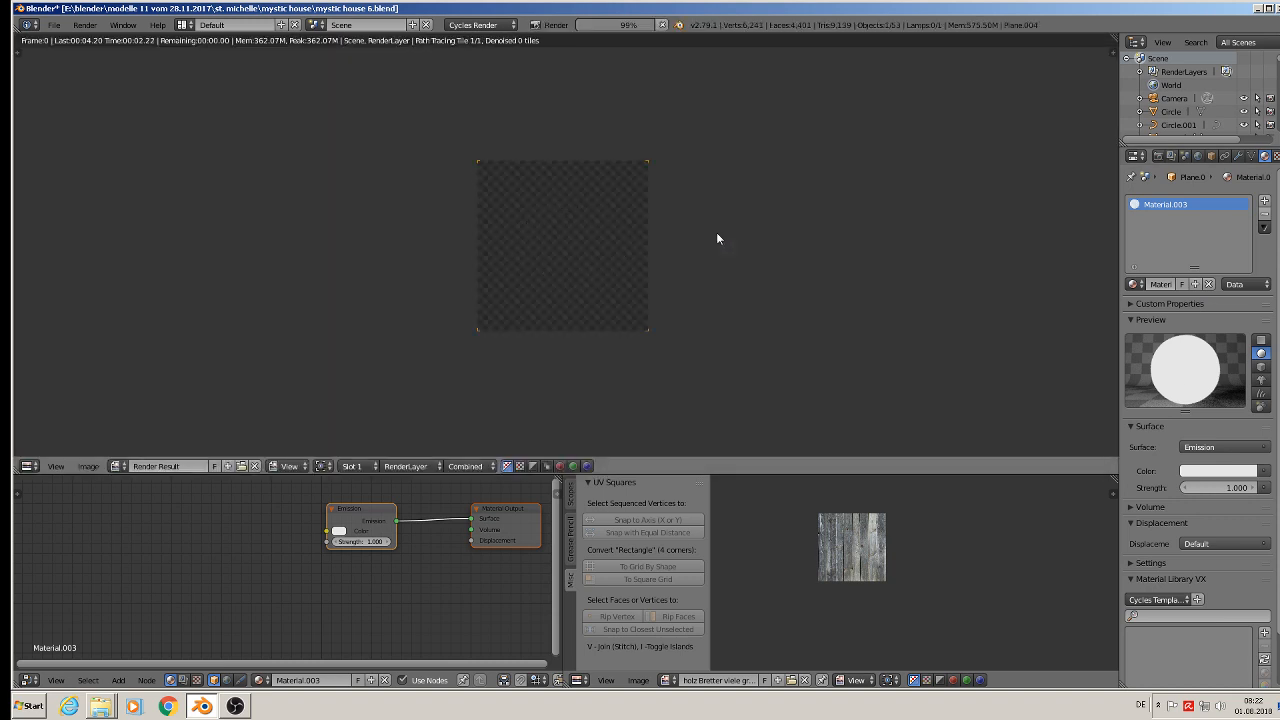
scroll(630, 276, up, 3)
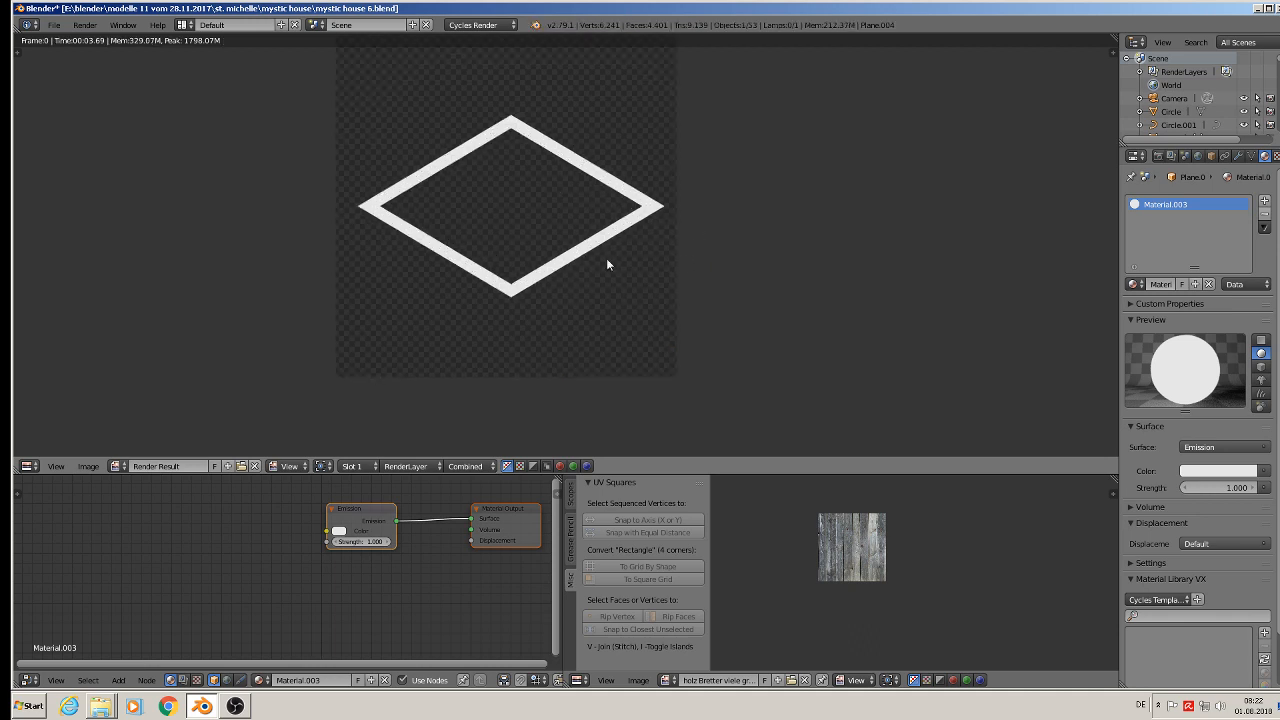
click(88, 467)
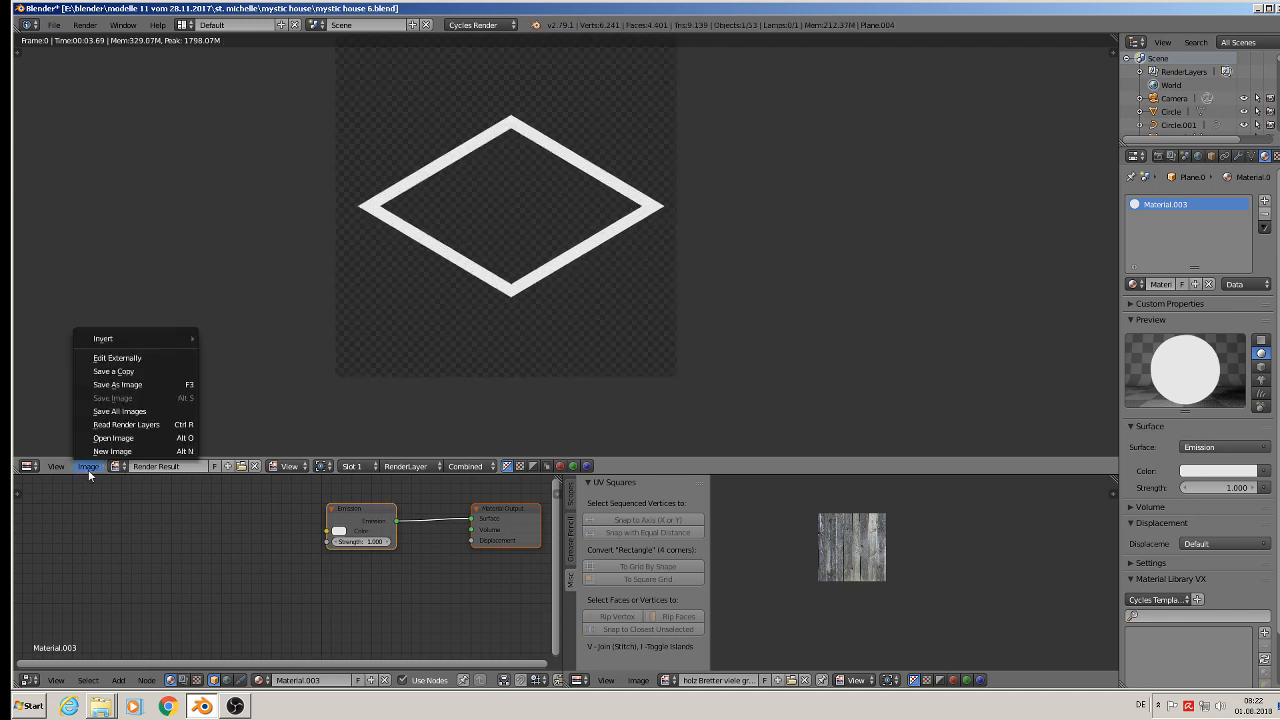
click(140, 385)
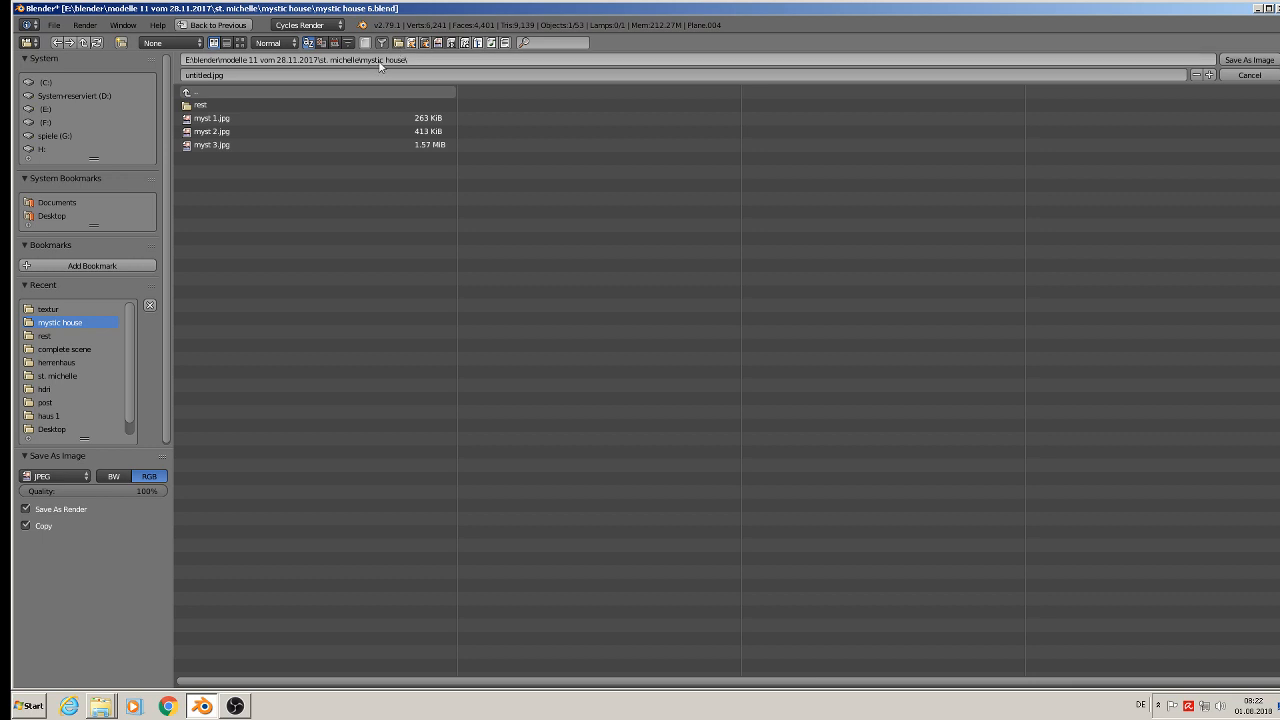
click(212, 75)
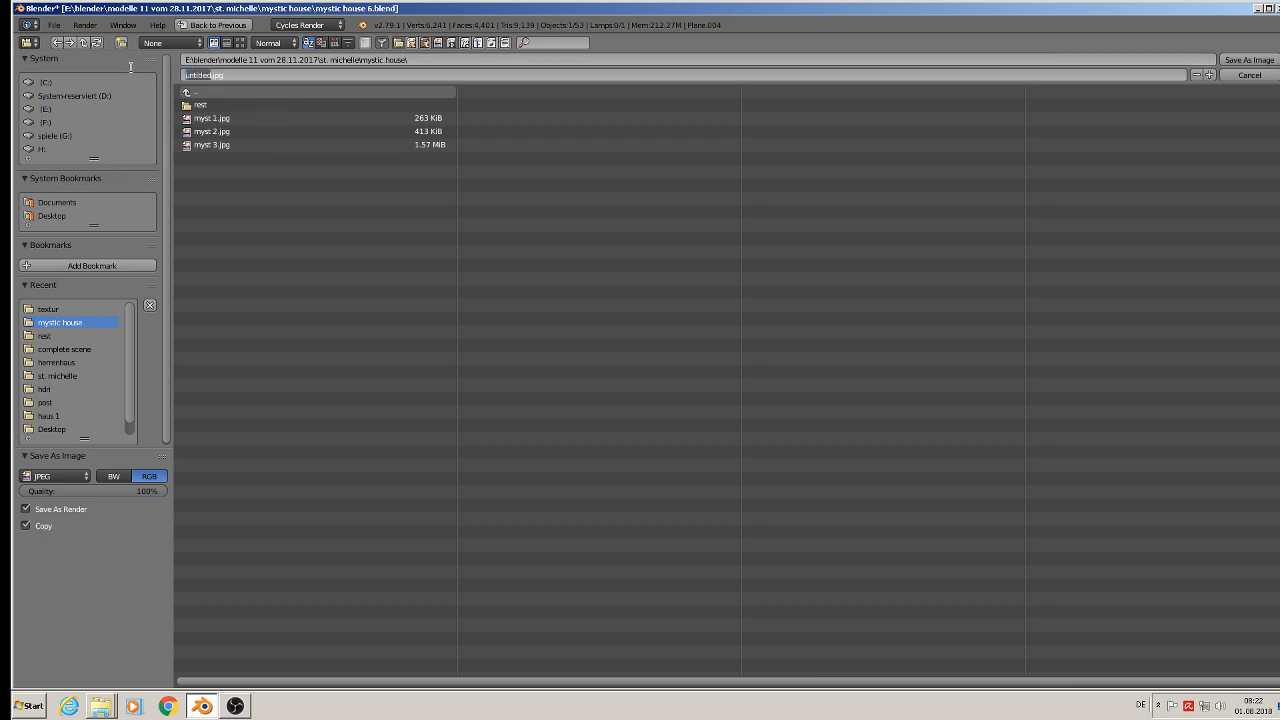
text(m)
text(ektangle)
text(1)
key(Return)
click(1262, 60)
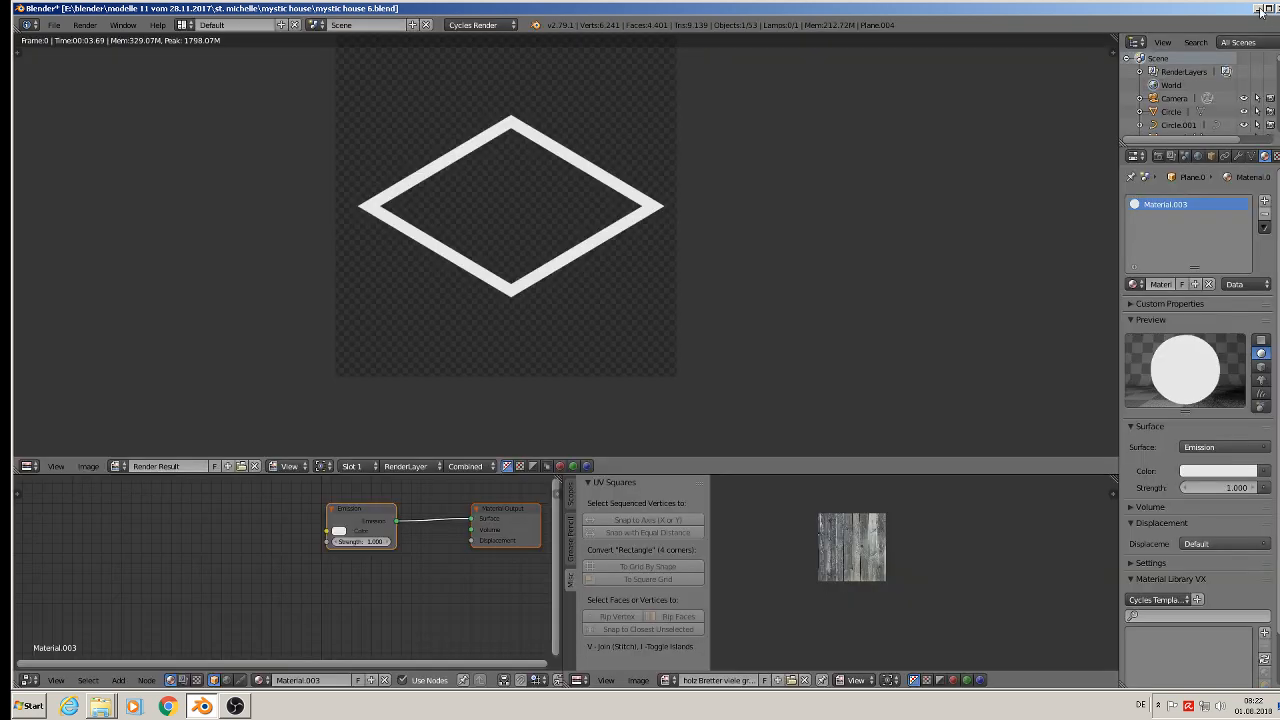
key(Escape)
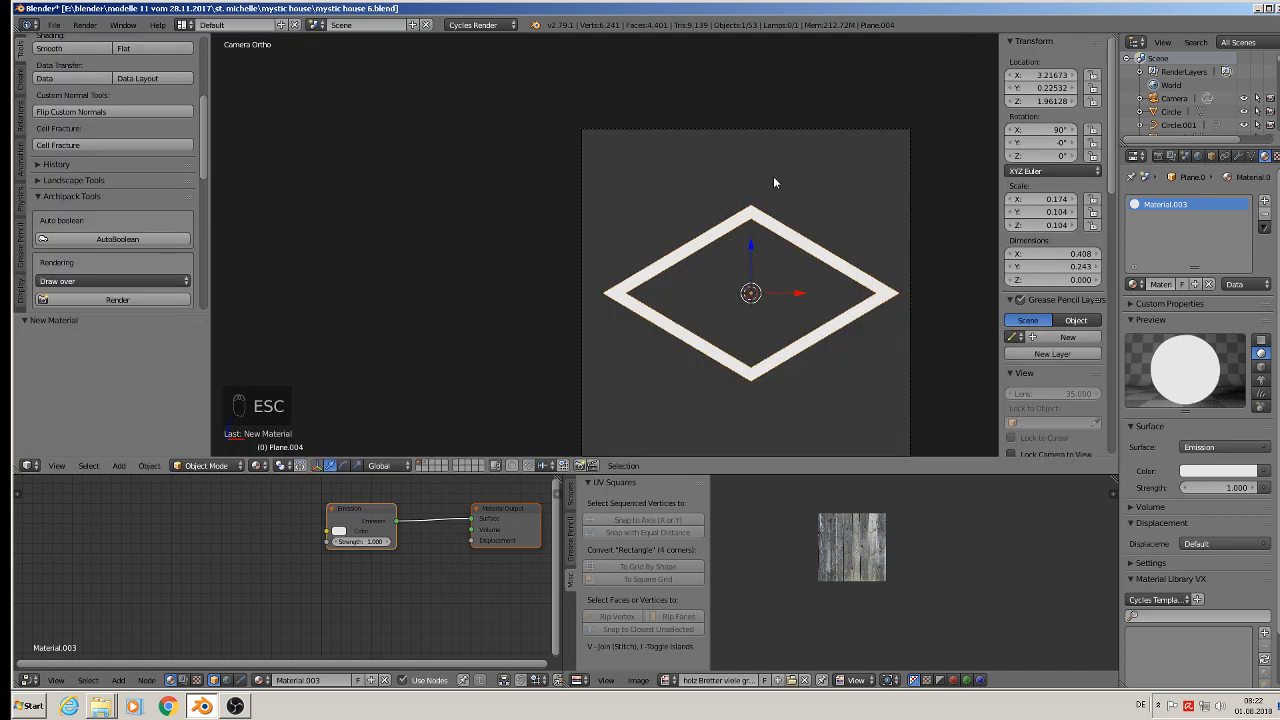
Leave the camera view for the house and stone staircase, and hide the object's transform properties.
key(backslash)
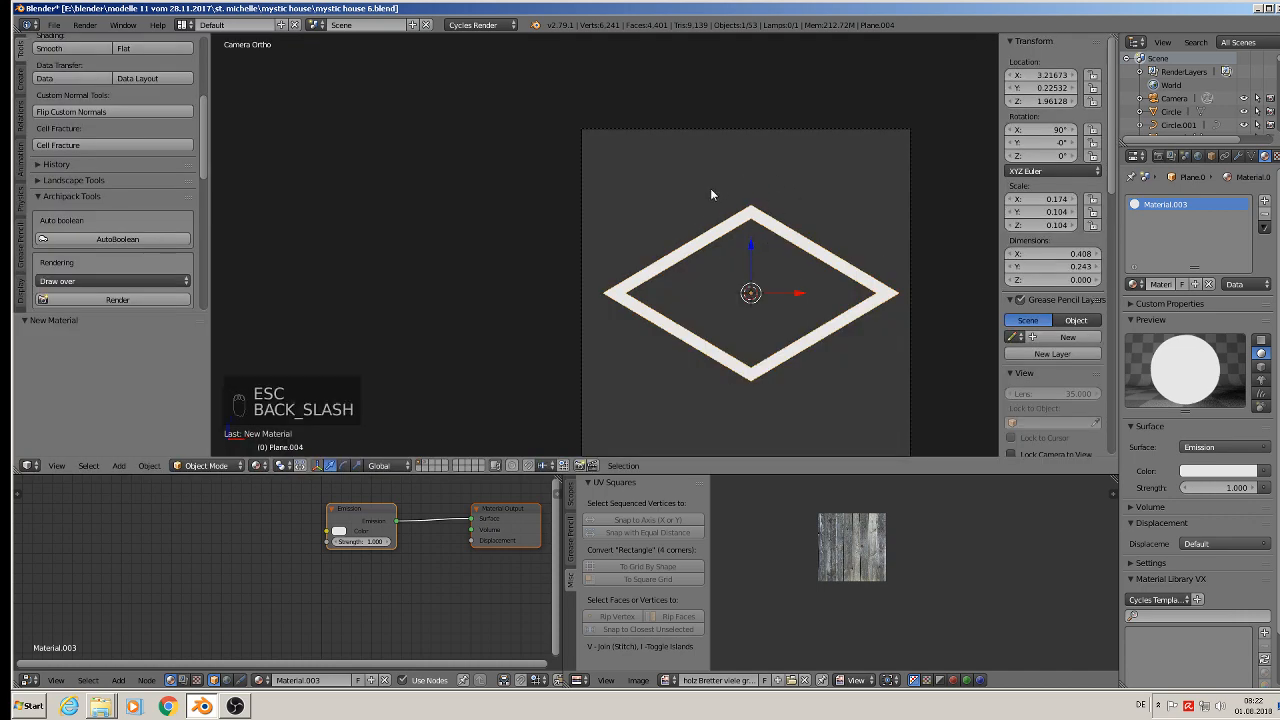
key(Escape)
key(KP_0)
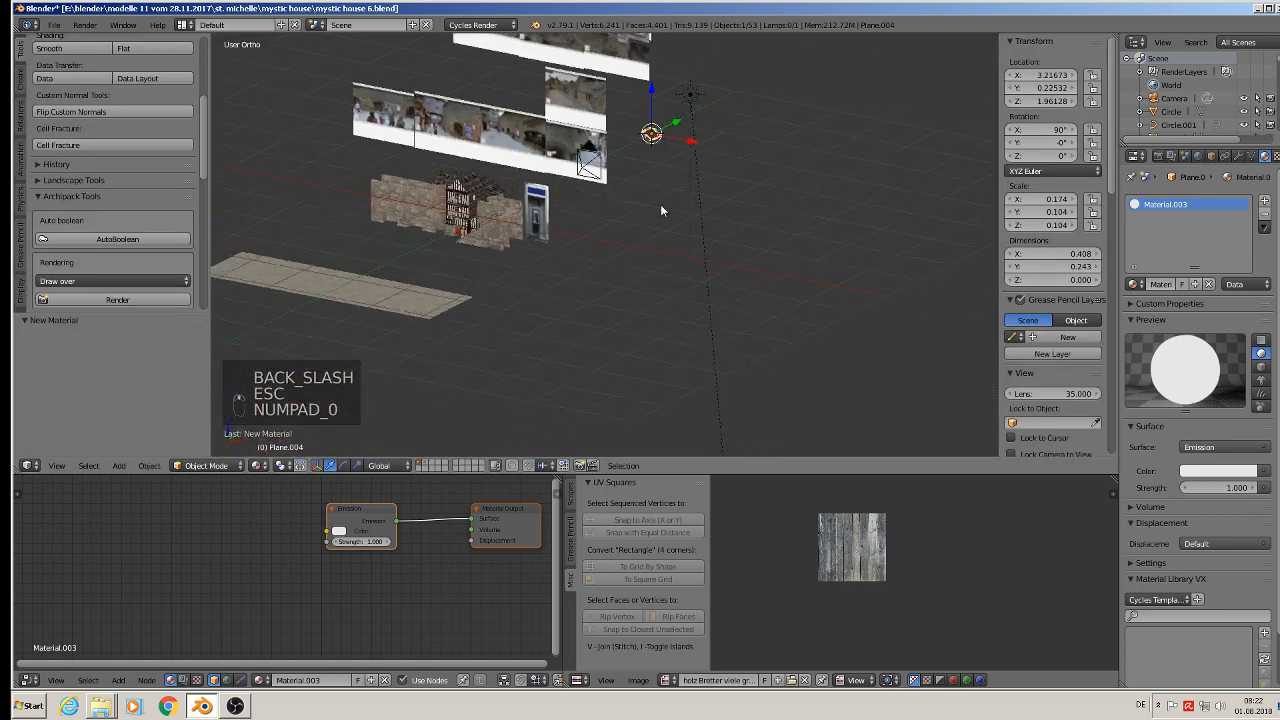
scroll(670, 200, up, 6)
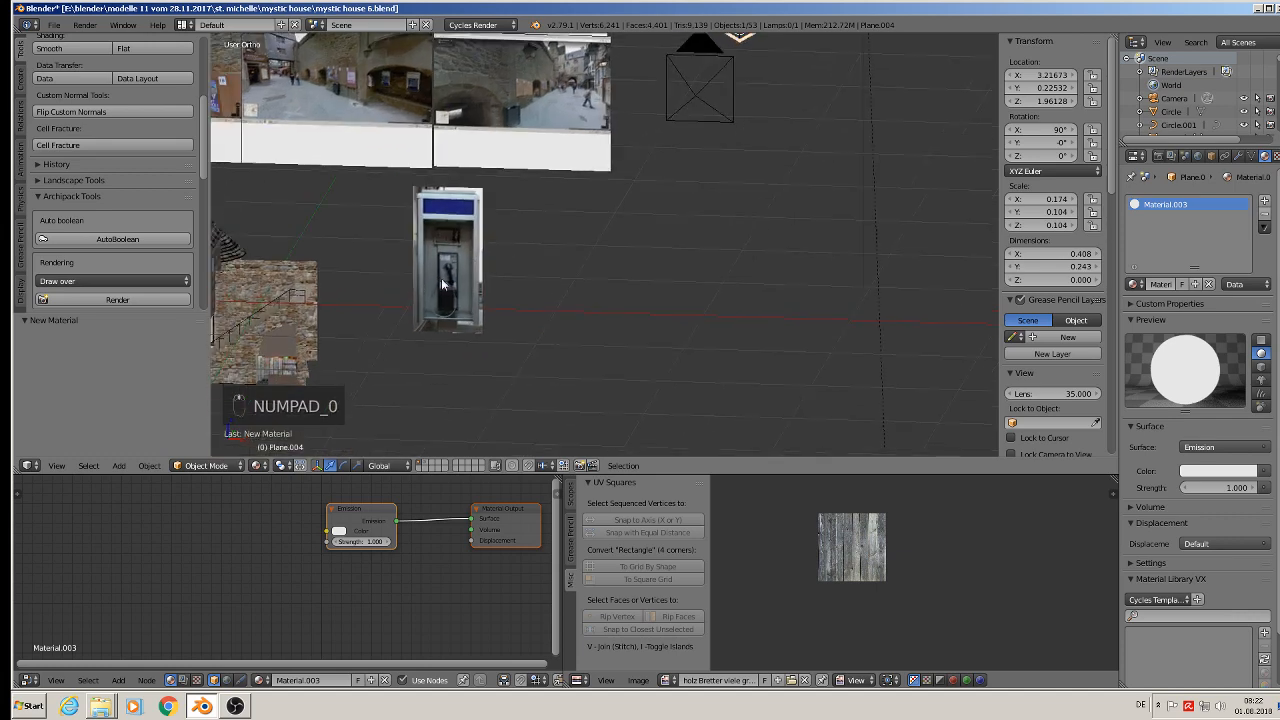
shift+middle_drag(442, 284, 703, 248)
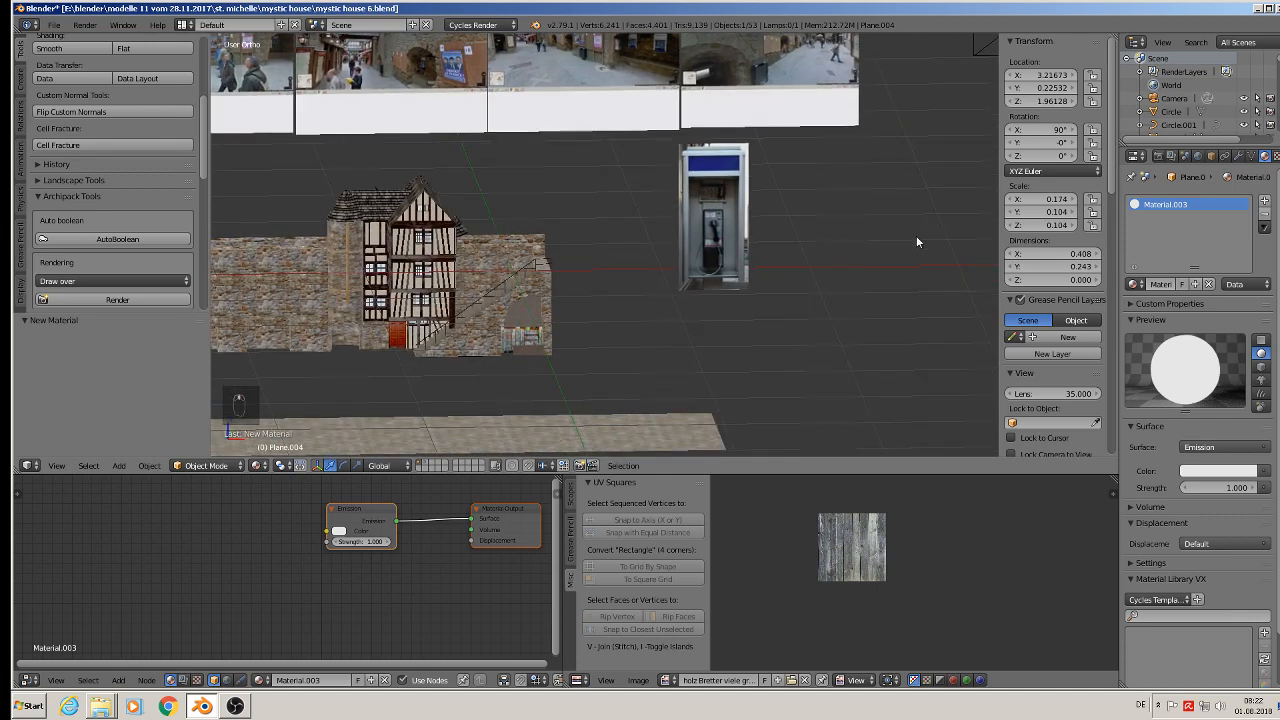
key(n)
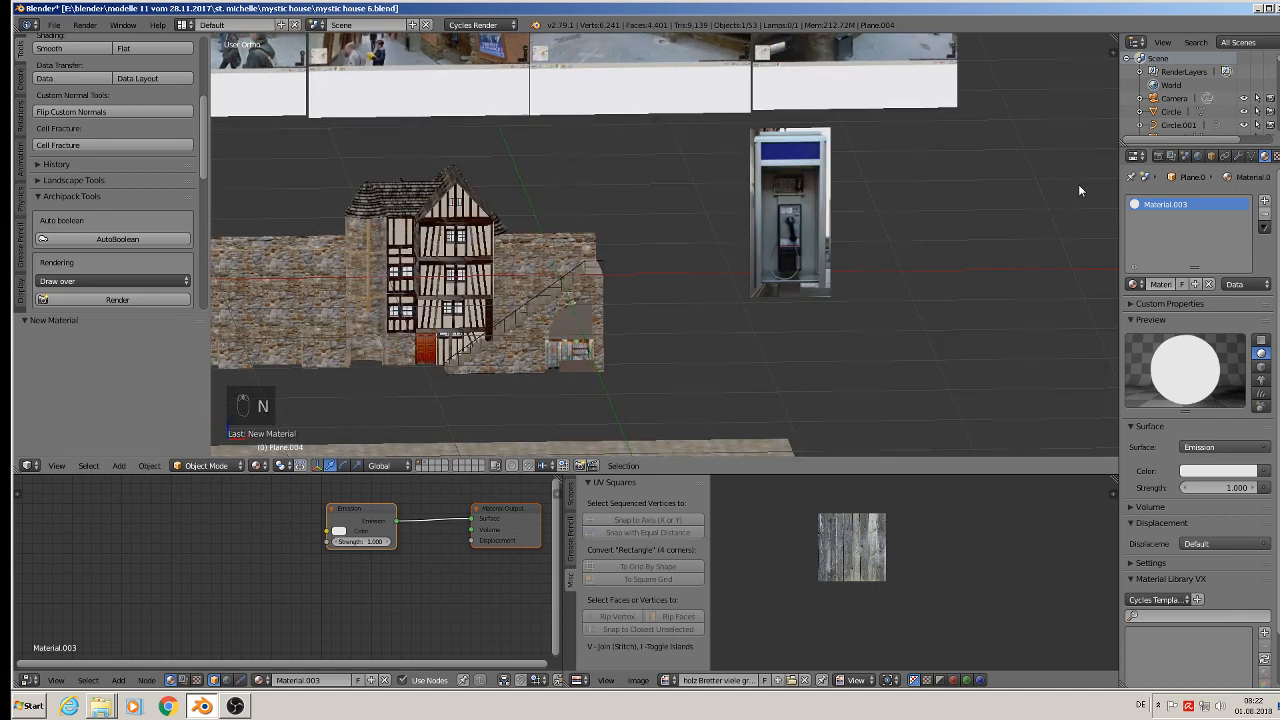
Switch to the file explorer, go to the mystic house folder inside st. michelle and open rektangle1 in GIMP.
click(1258, 9)
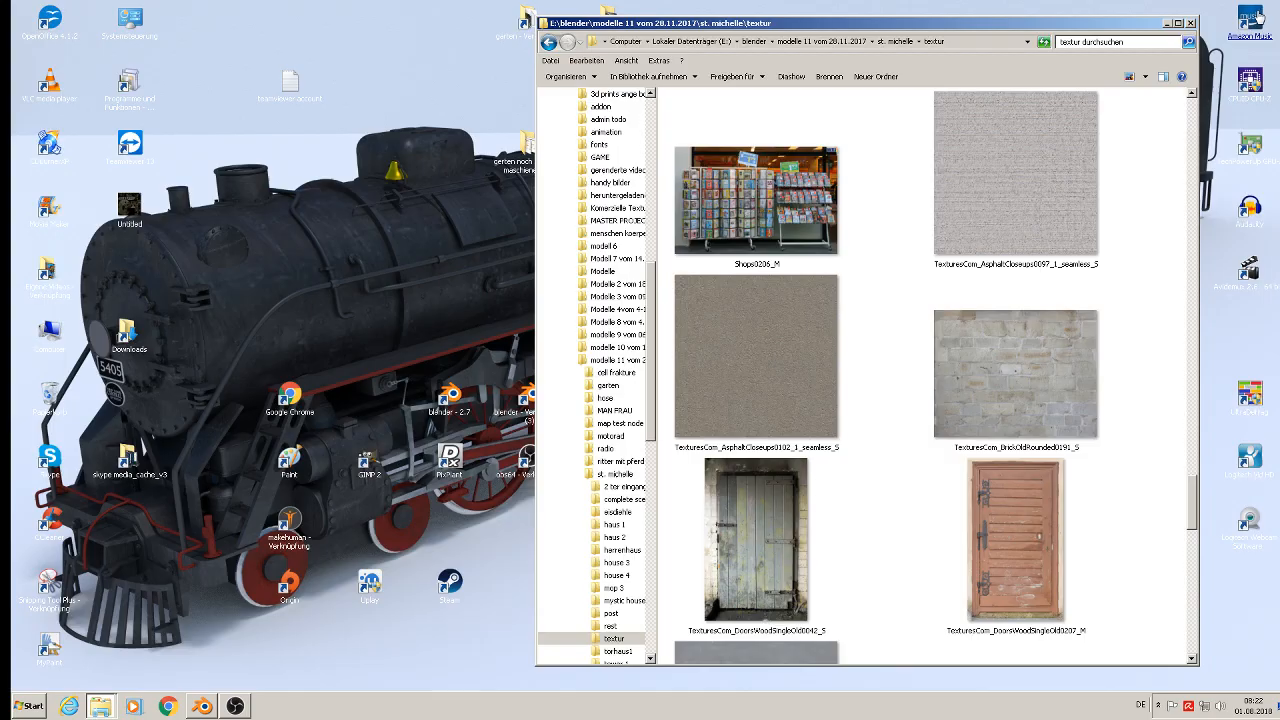
click(1167, 23)
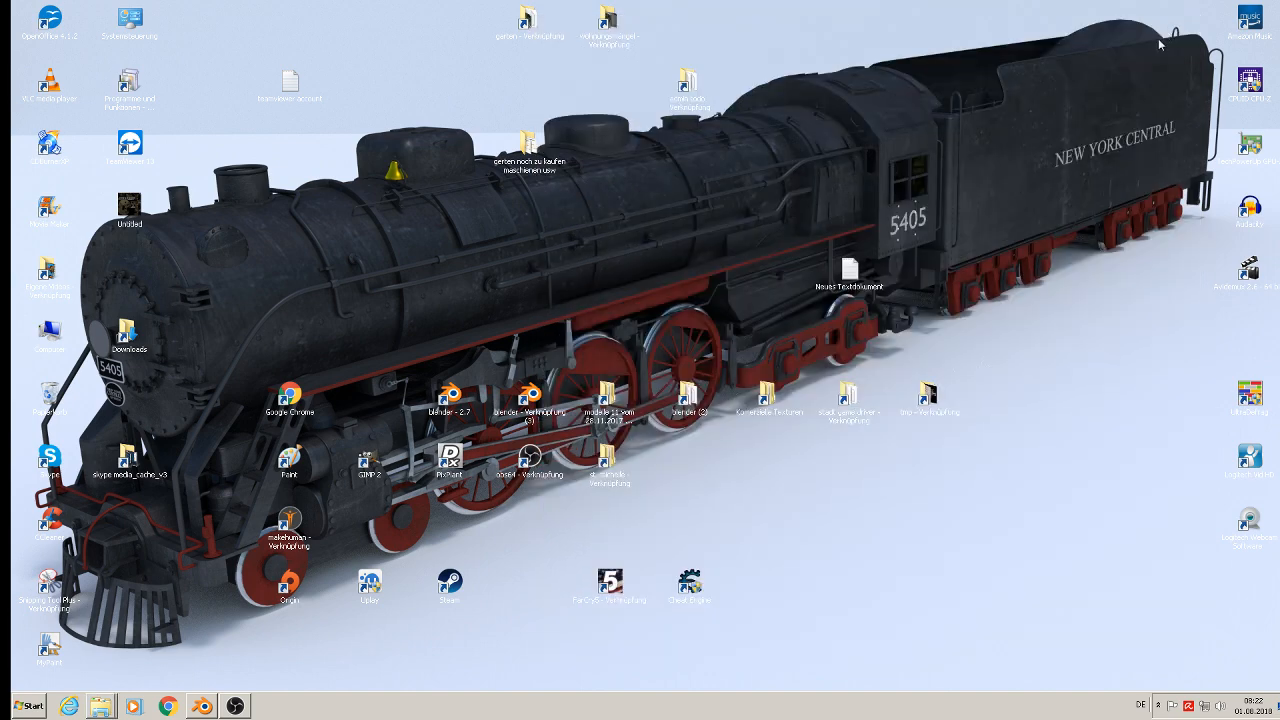
double_click(609, 470)
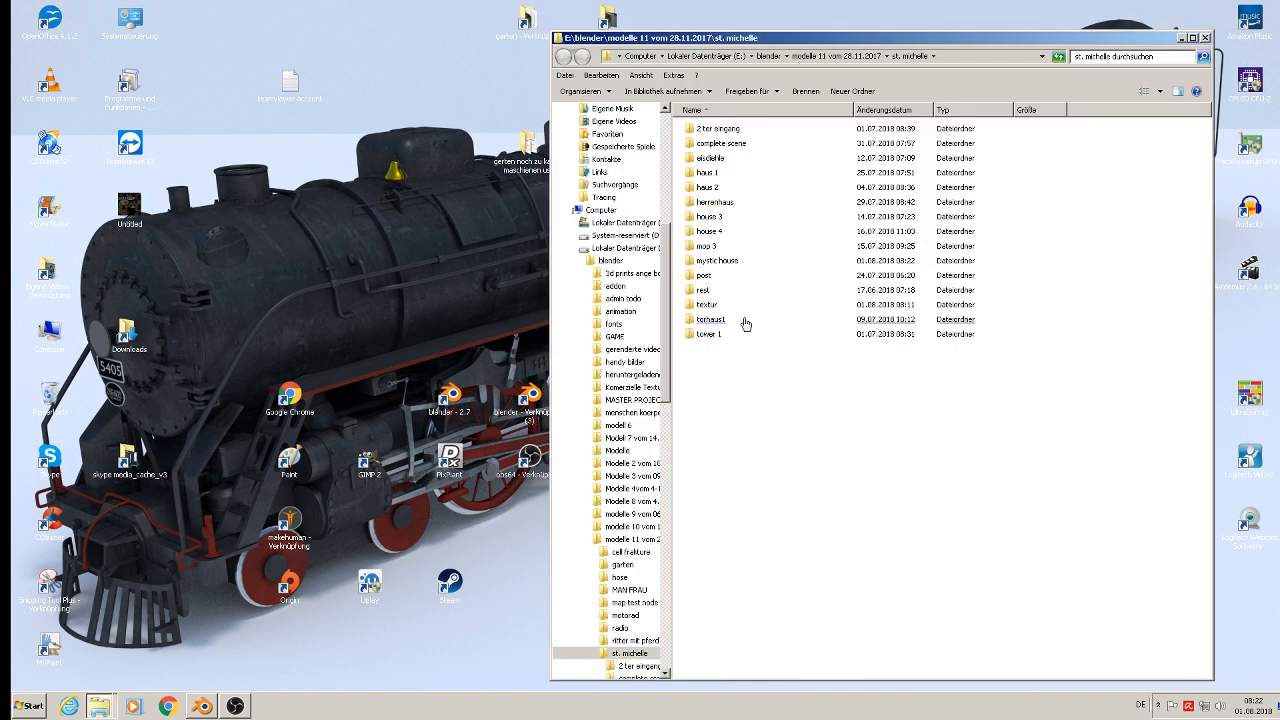
click(724, 305)
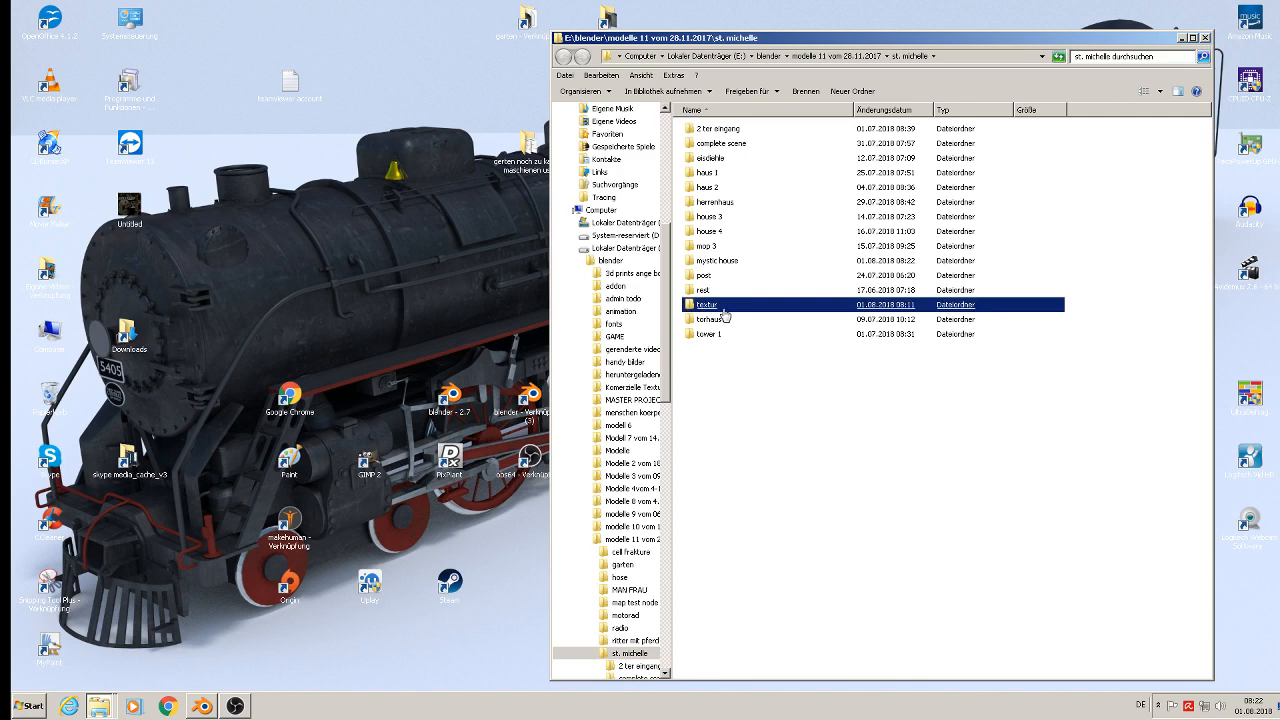
click(738, 189)
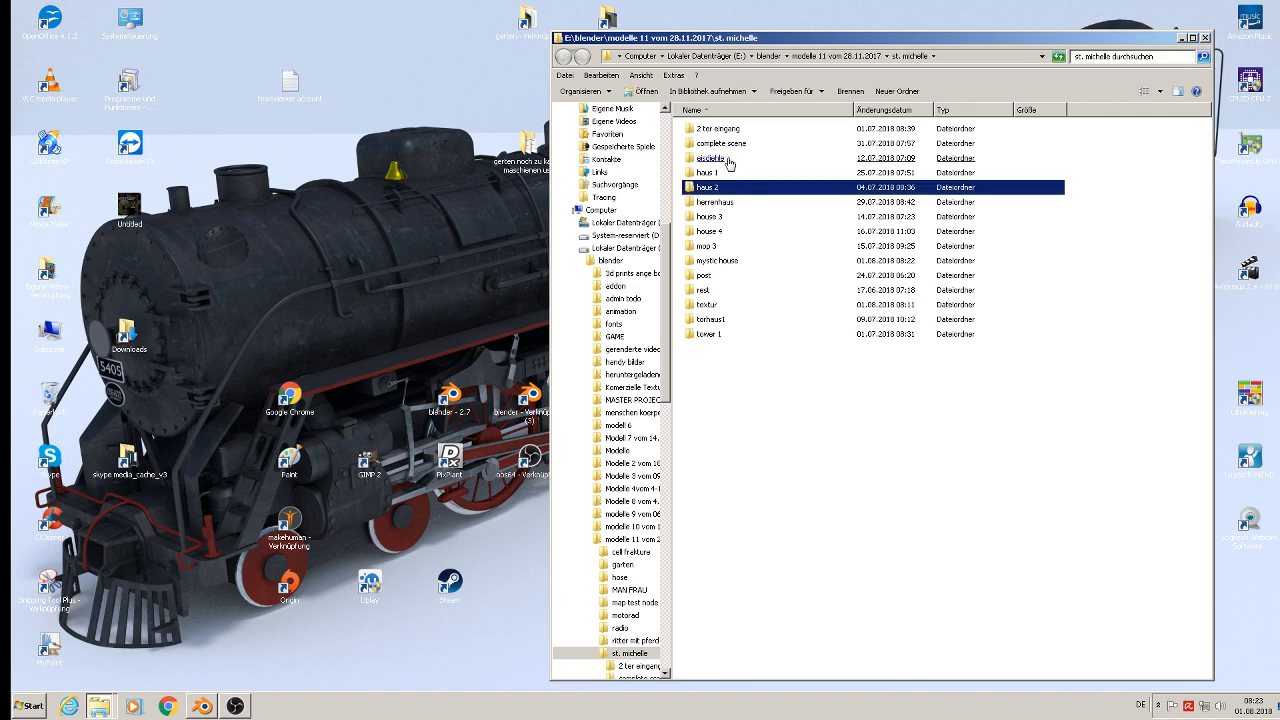
click(729, 264)
click(729, 266)
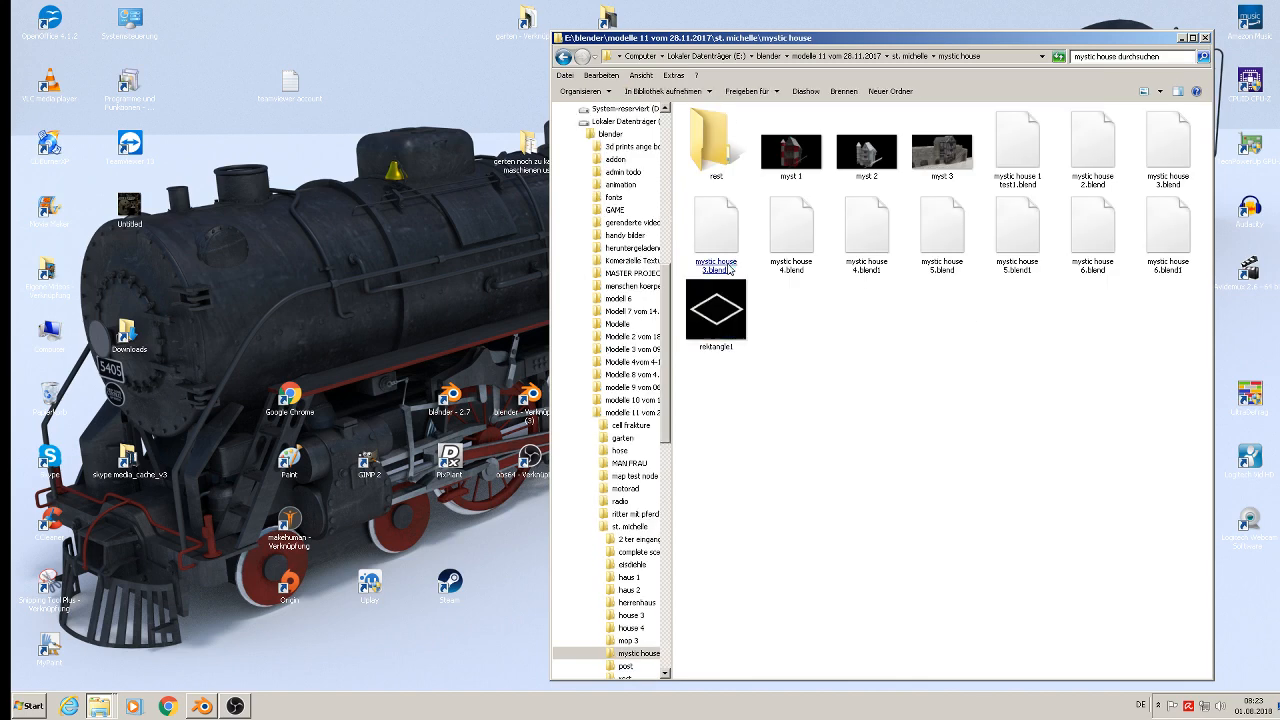
click(727, 333)
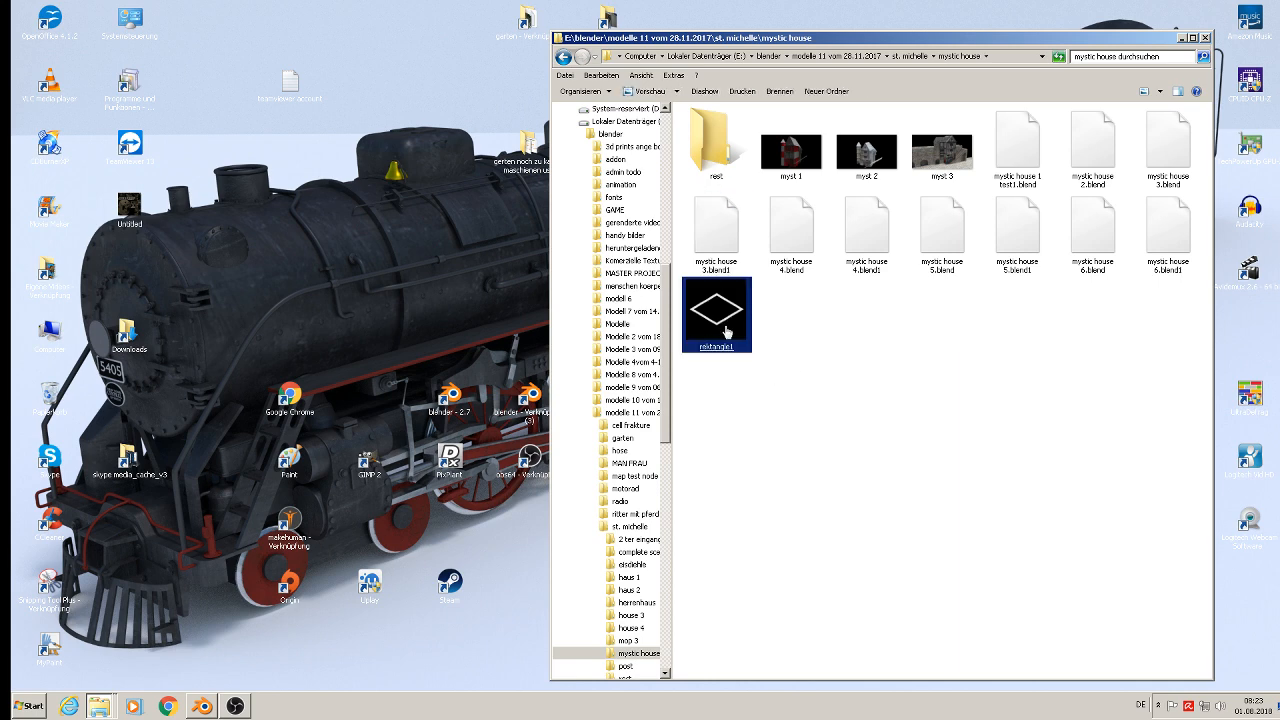
right_click(727, 328)
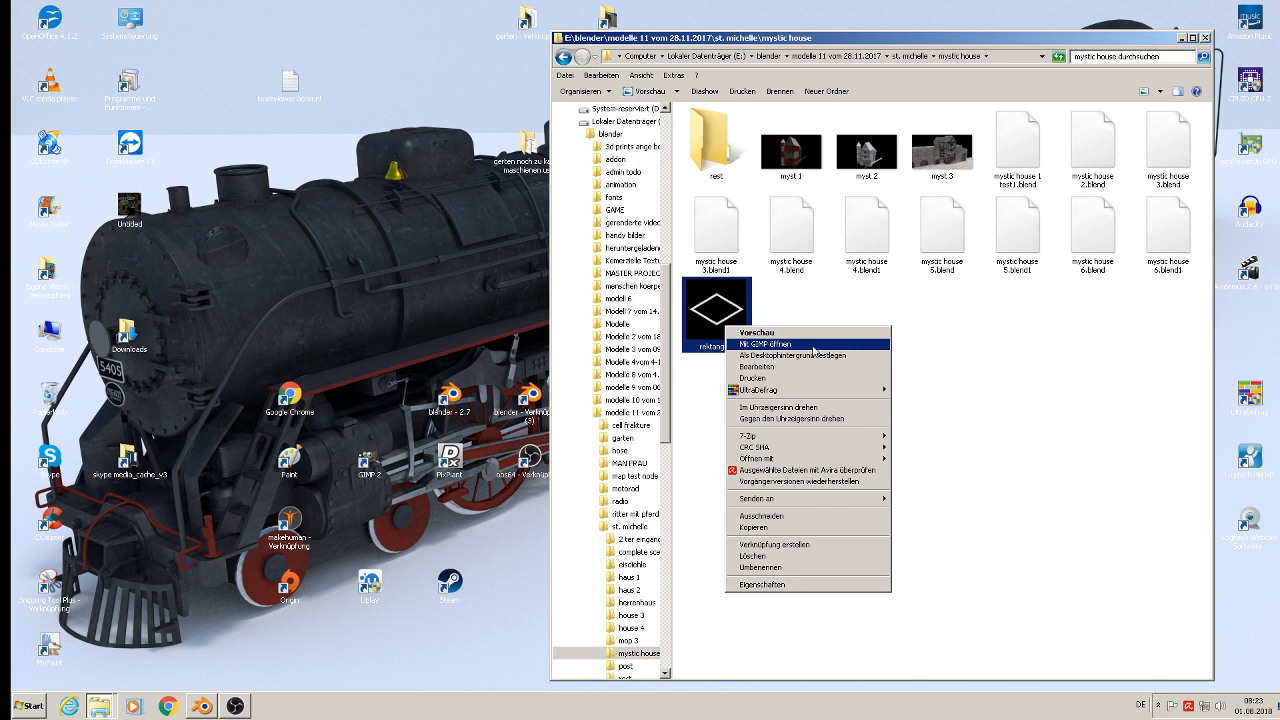
click(814, 345)
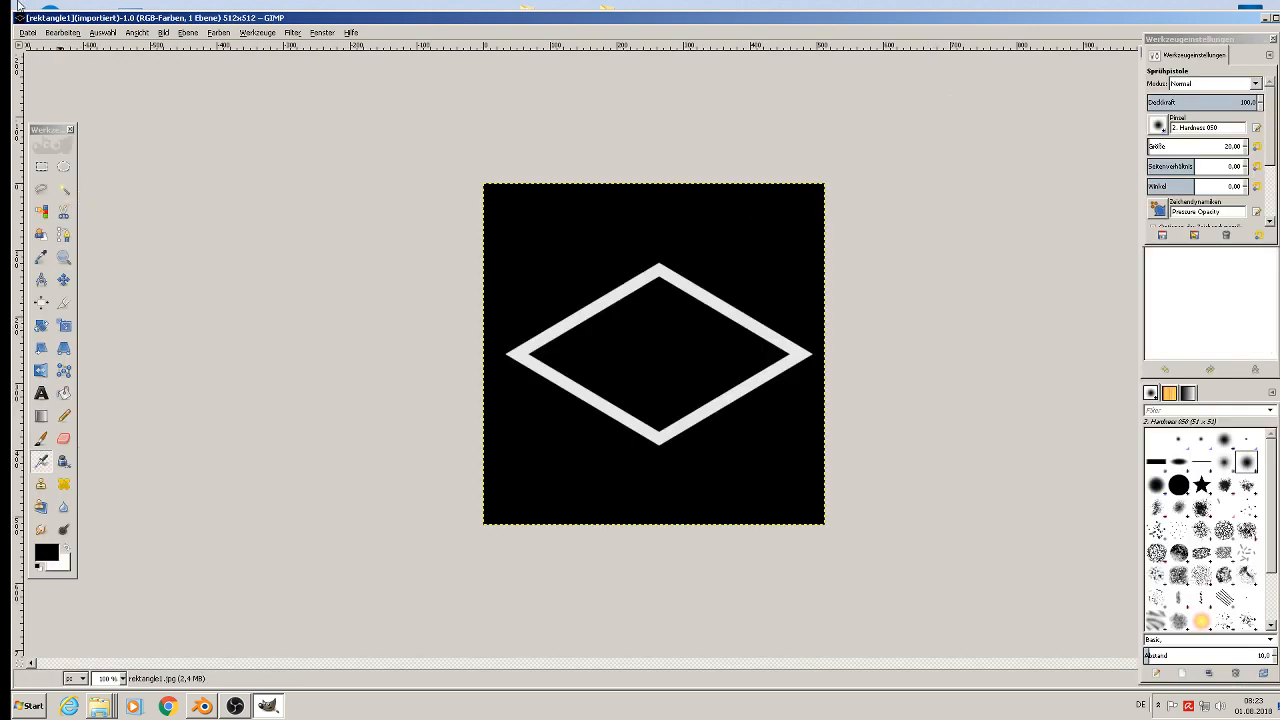
Make a rectangular selection around the diamond frame and fit it tightly to the outer tips, about 461 × 275 px.
click(42, 167)
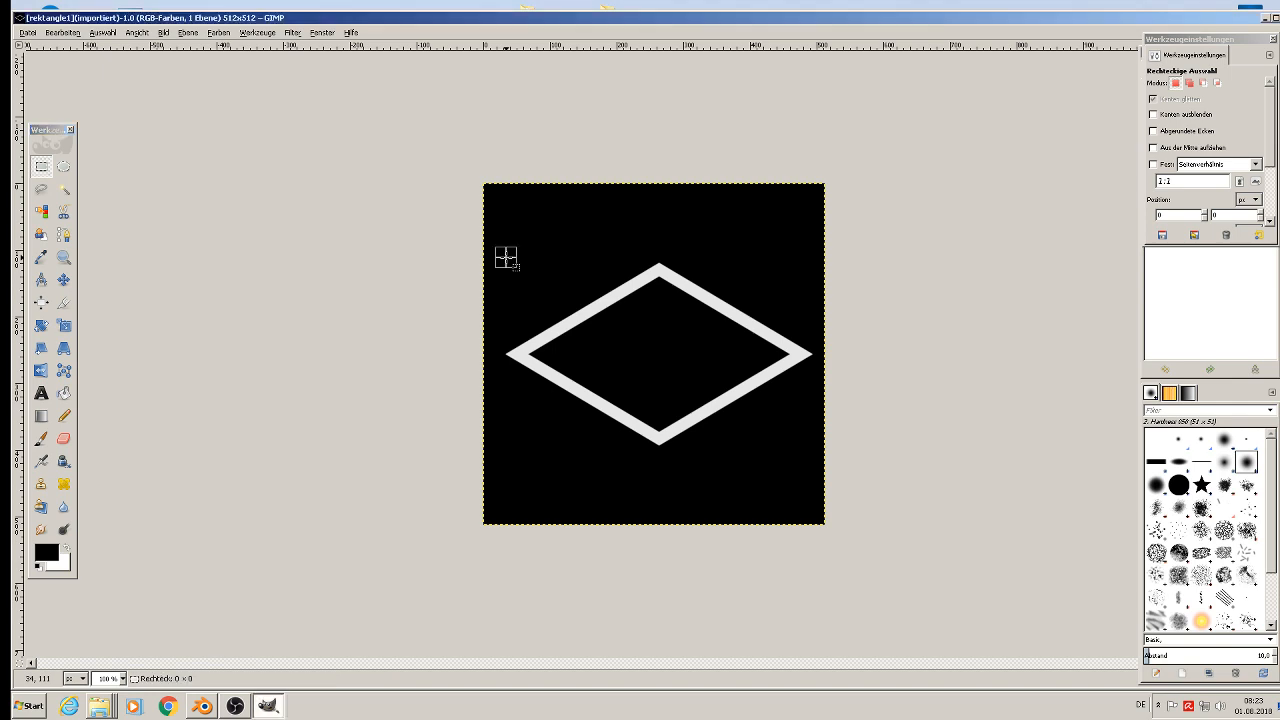
drag(506, 258, 815, 448)
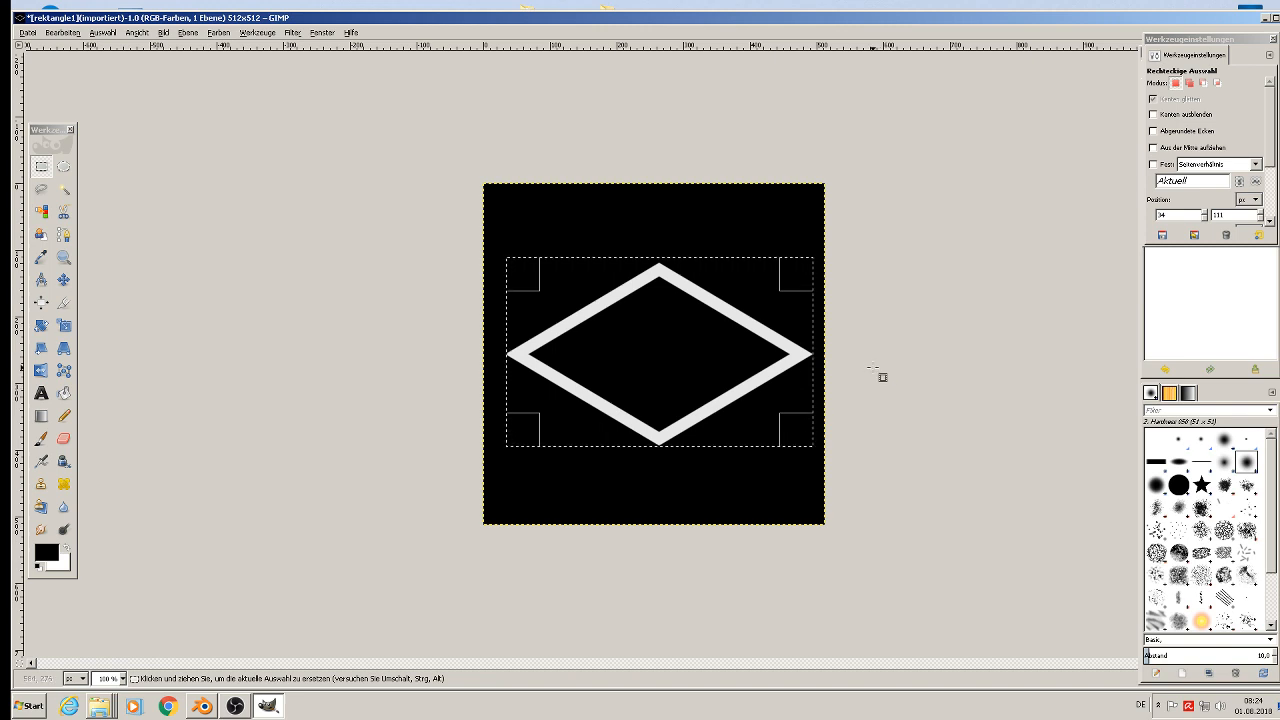
ctrl+scroll(871, 368, up, 2)
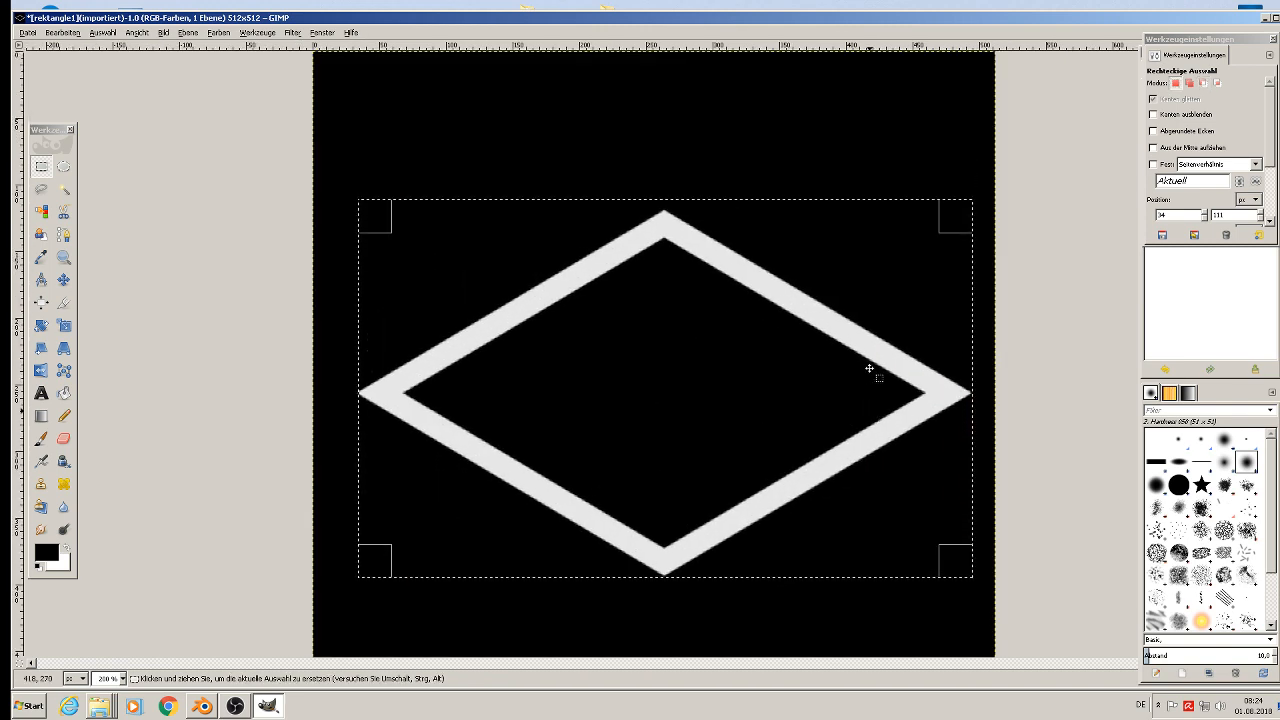
ctrl+scroll(871, 369, up, 1)
middle_drag(871, 366, 831, 318)
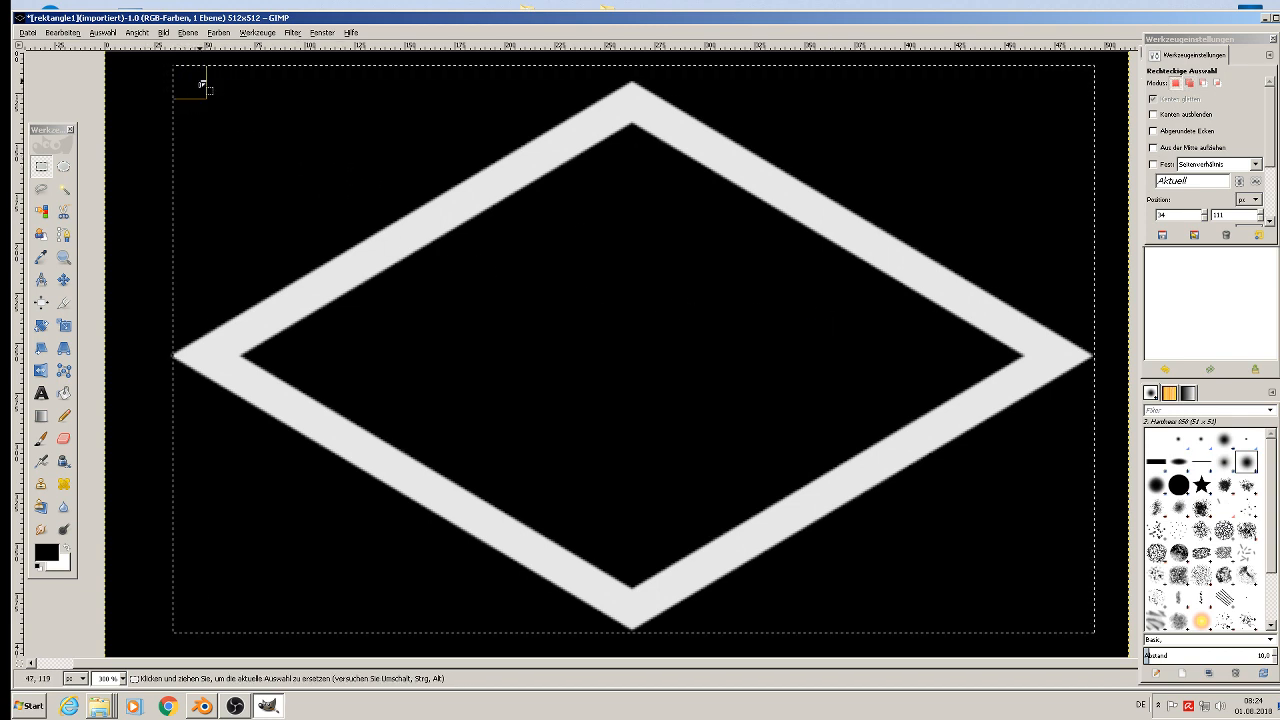
drag(205, 91, 200, 120)
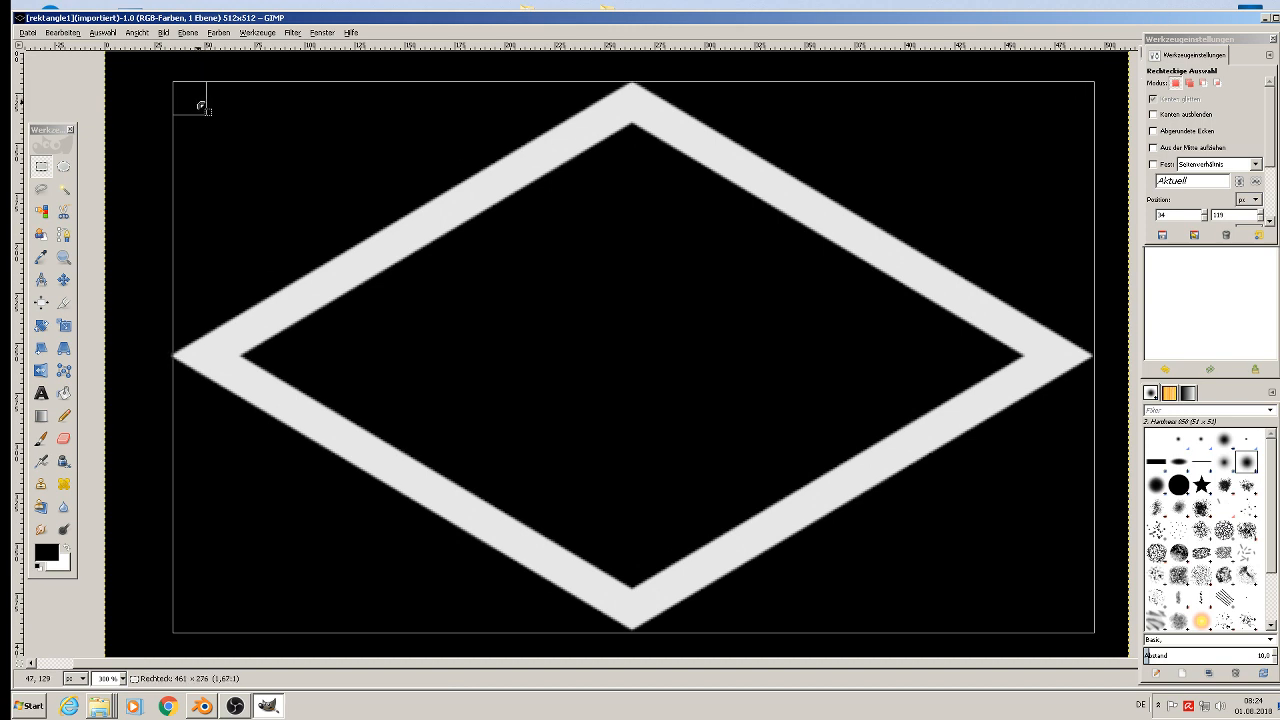
drag(197, 102, 197, 102)
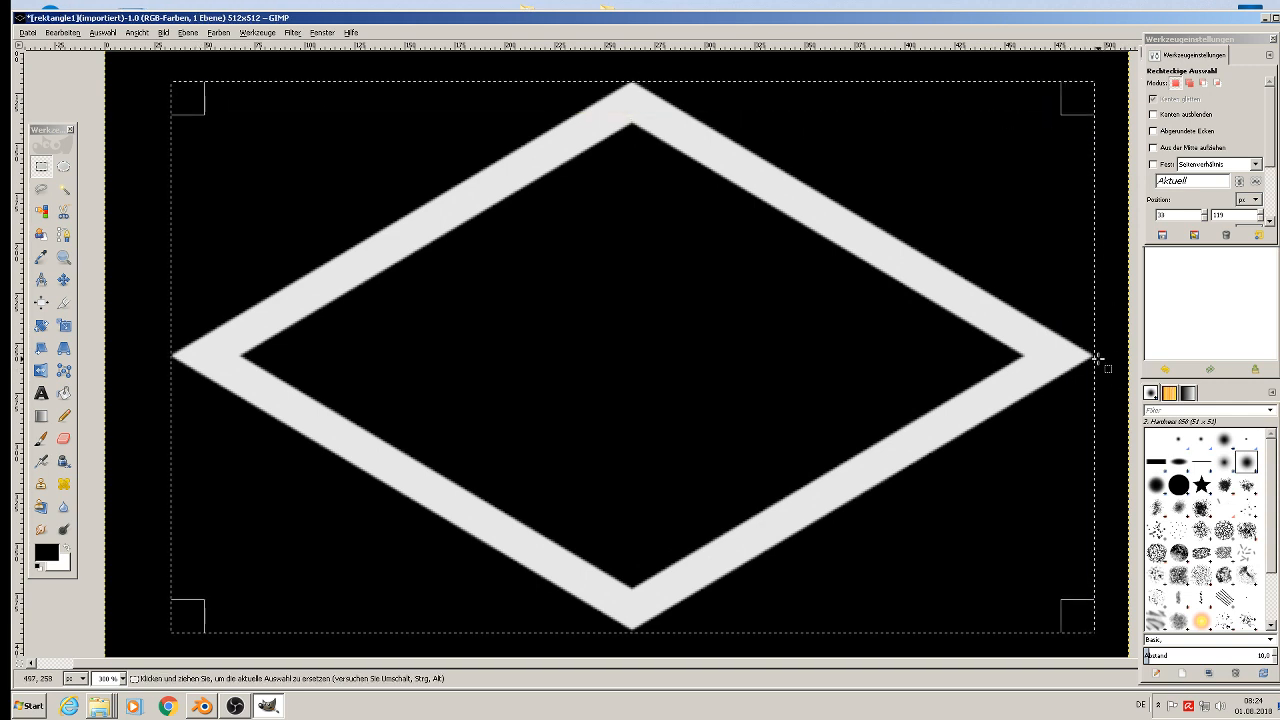
click(1077, 628)
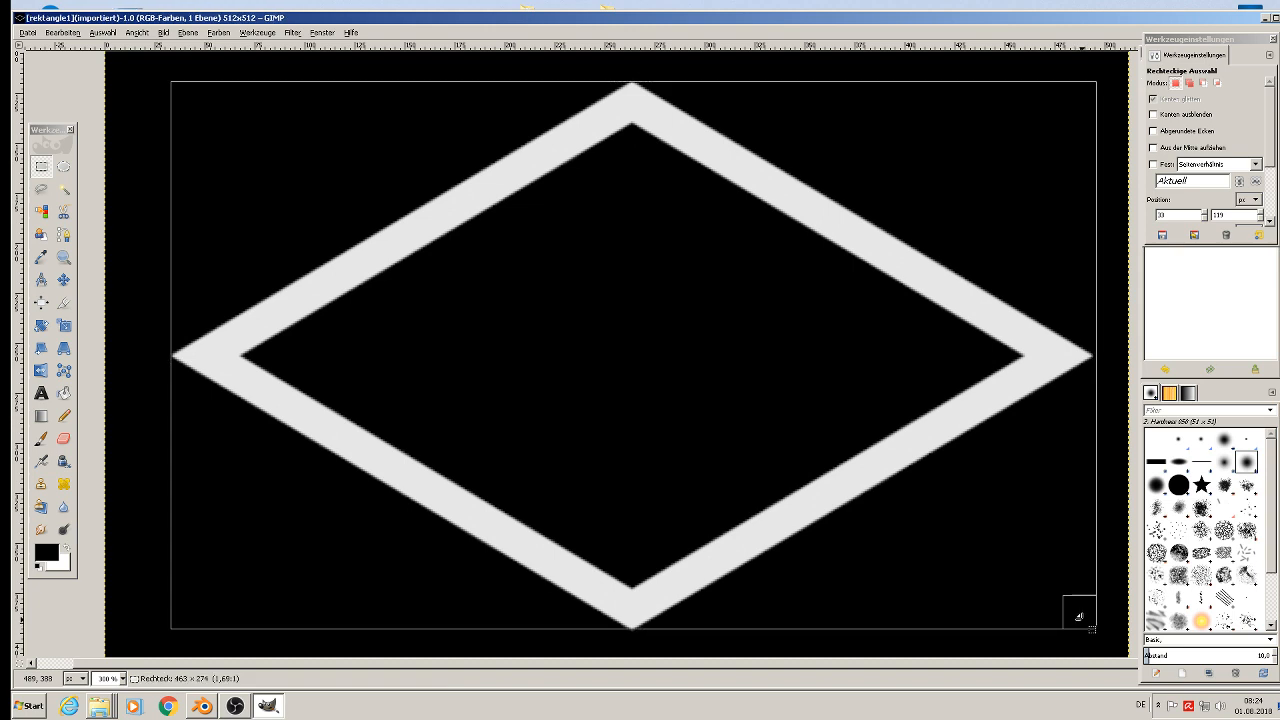
drag(1079, 618, 1079, 611)
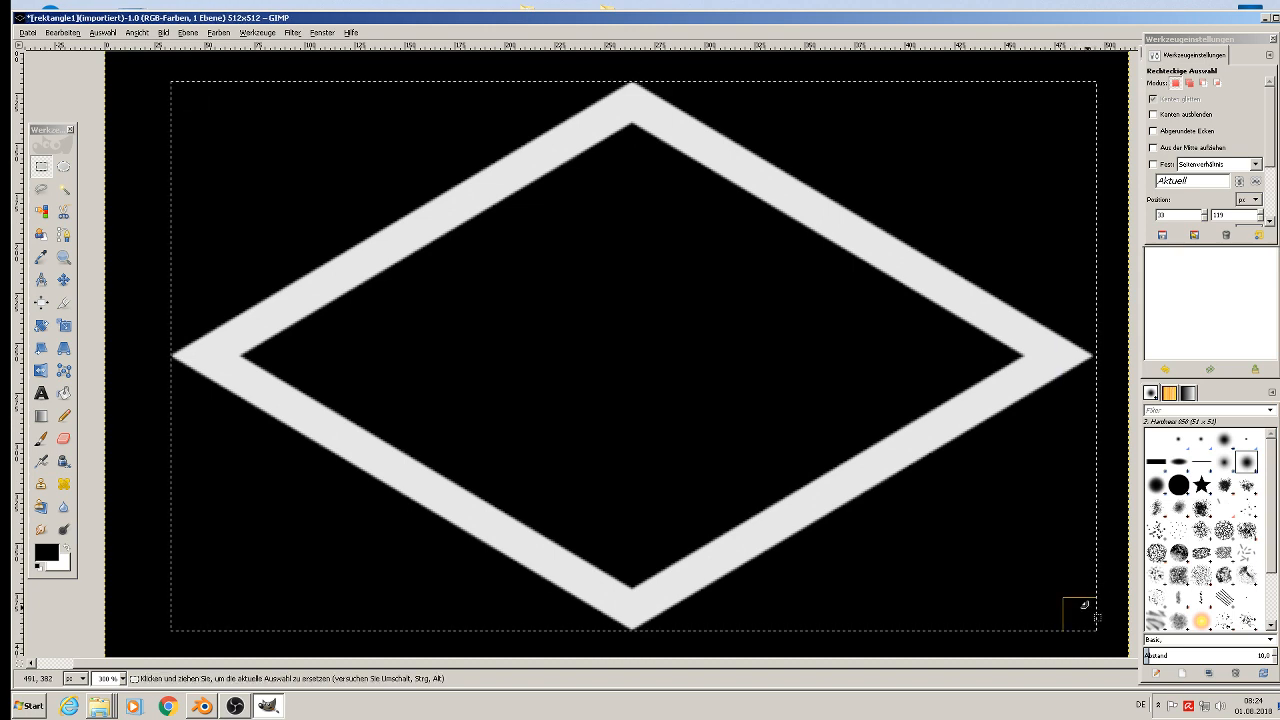
click(1096, 617)
click(1093, 620)
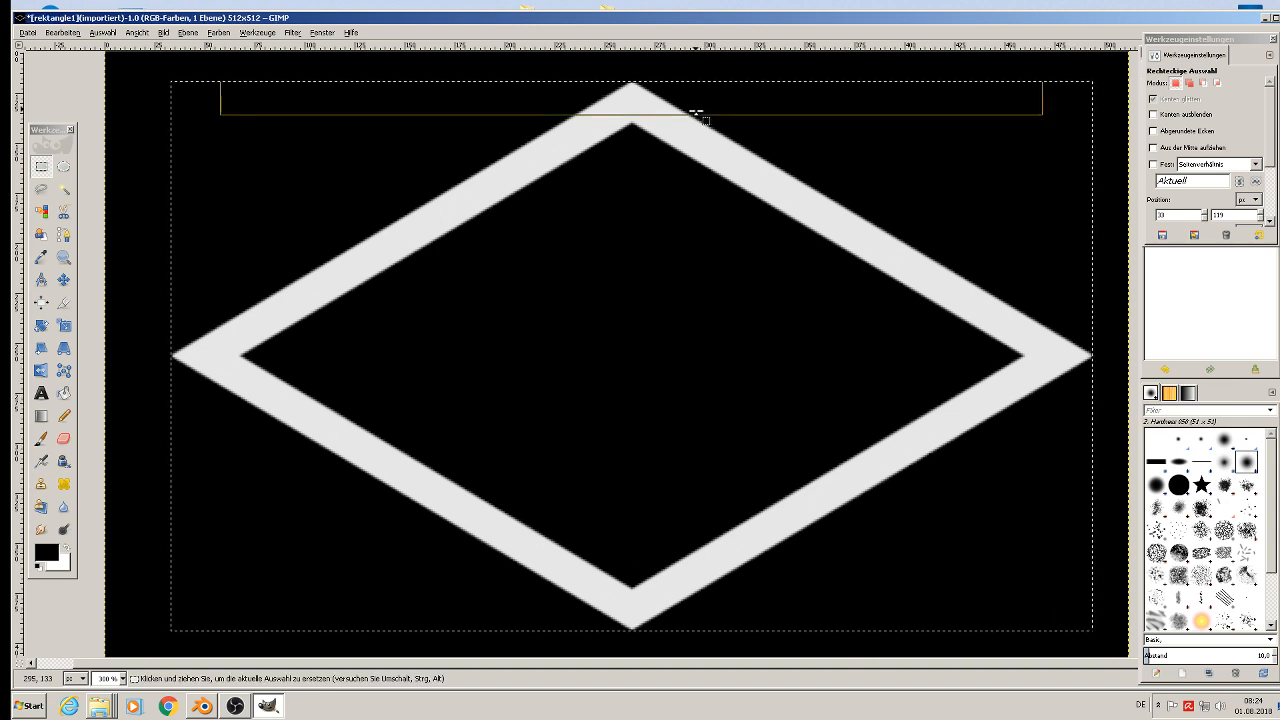
Cut the selected diamond out of the image and paste it as a new image.
click(60, 32)
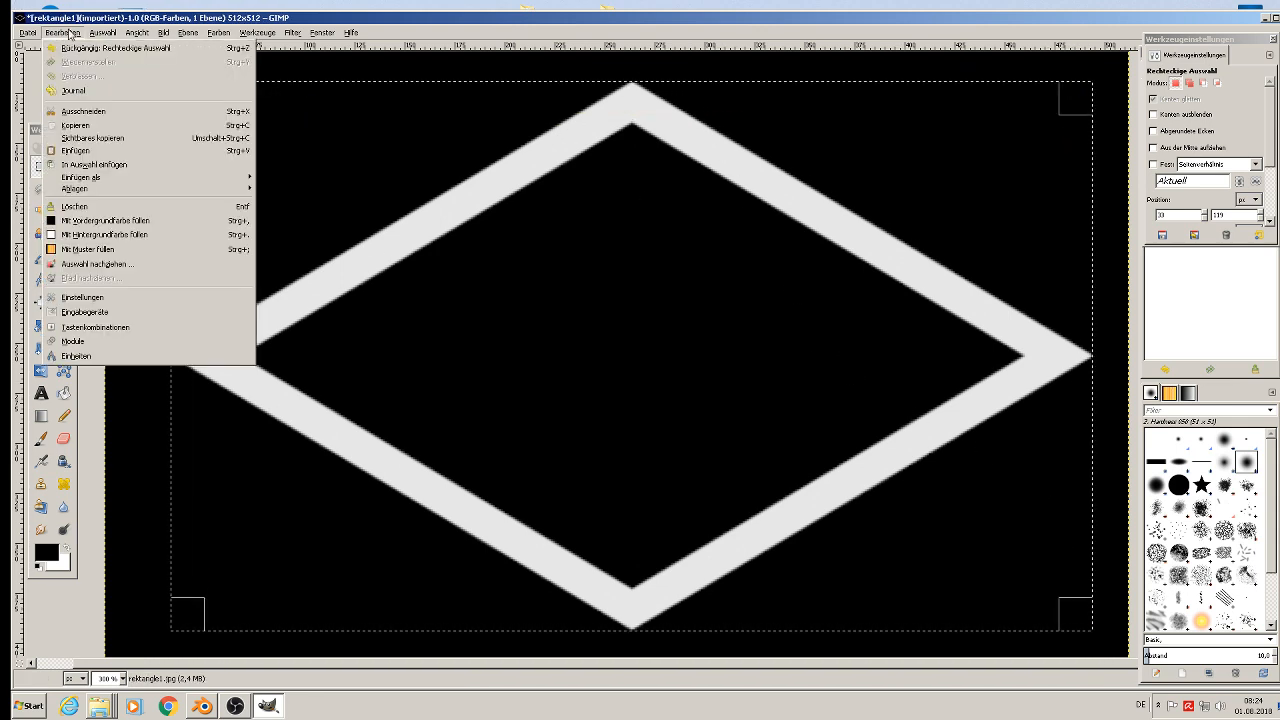
click(70, 112)
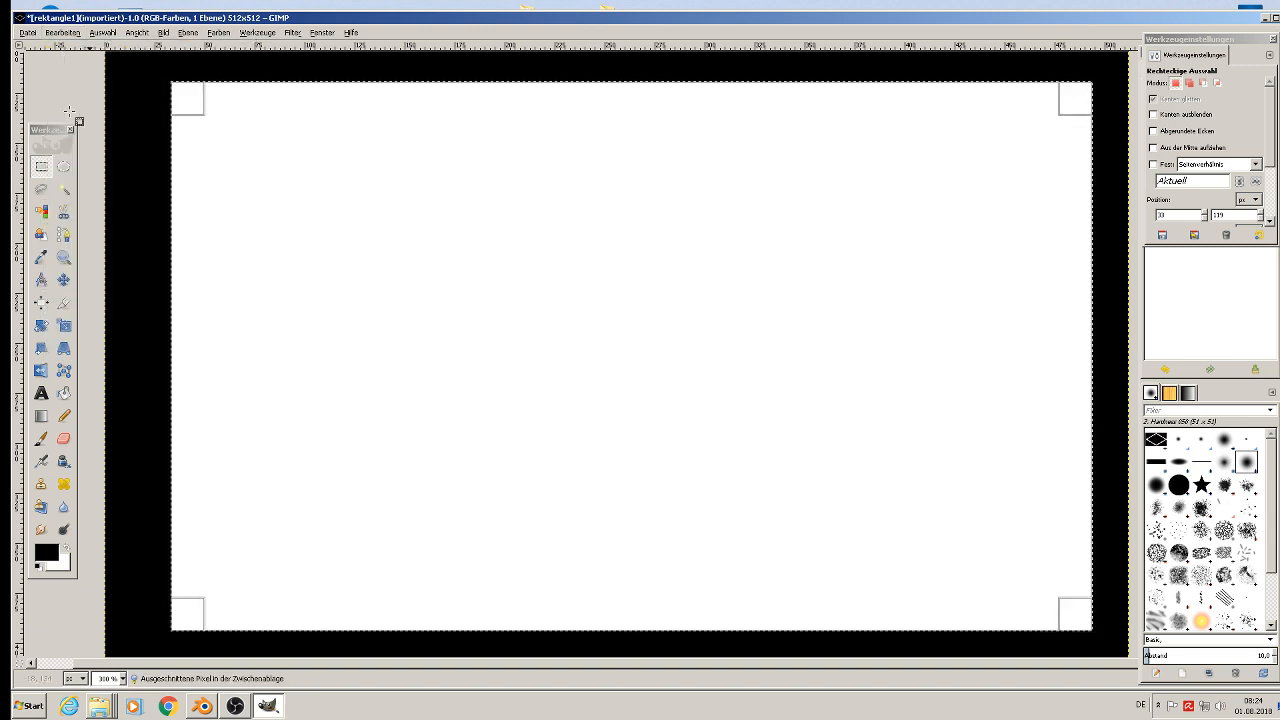
click(60, 32)
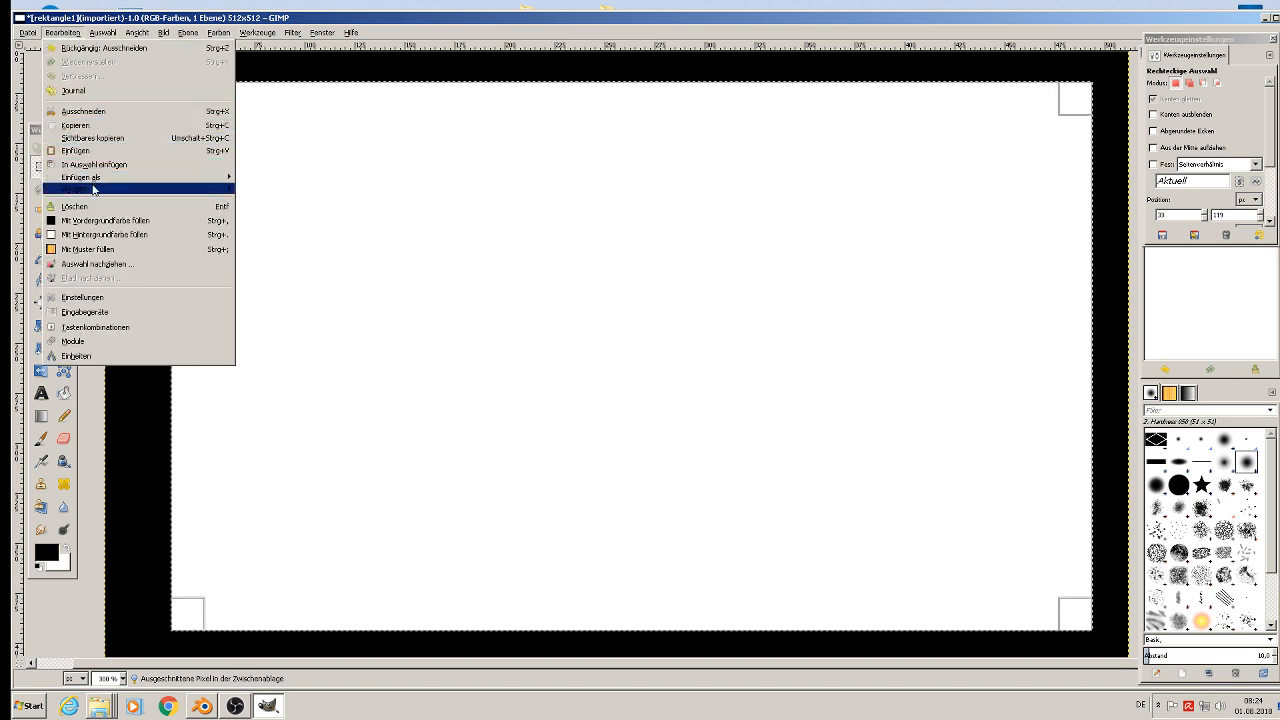
mouse_move(97, 180)
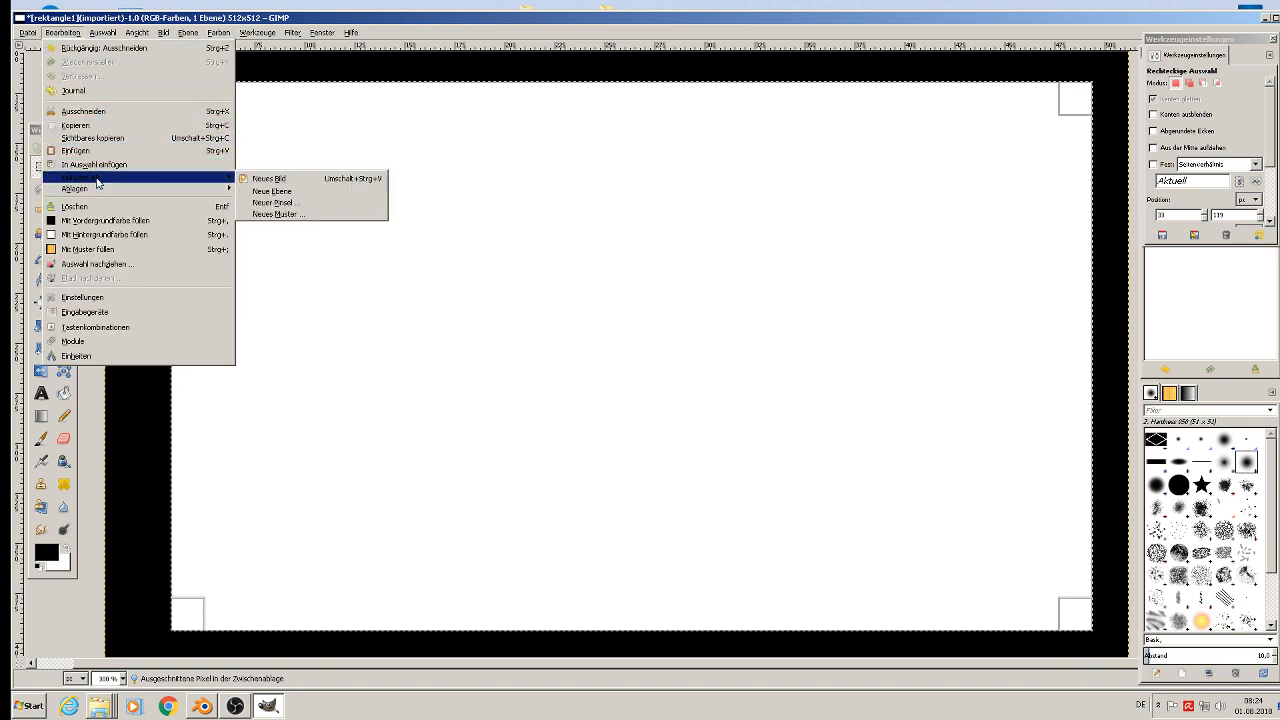
click(300, 180)
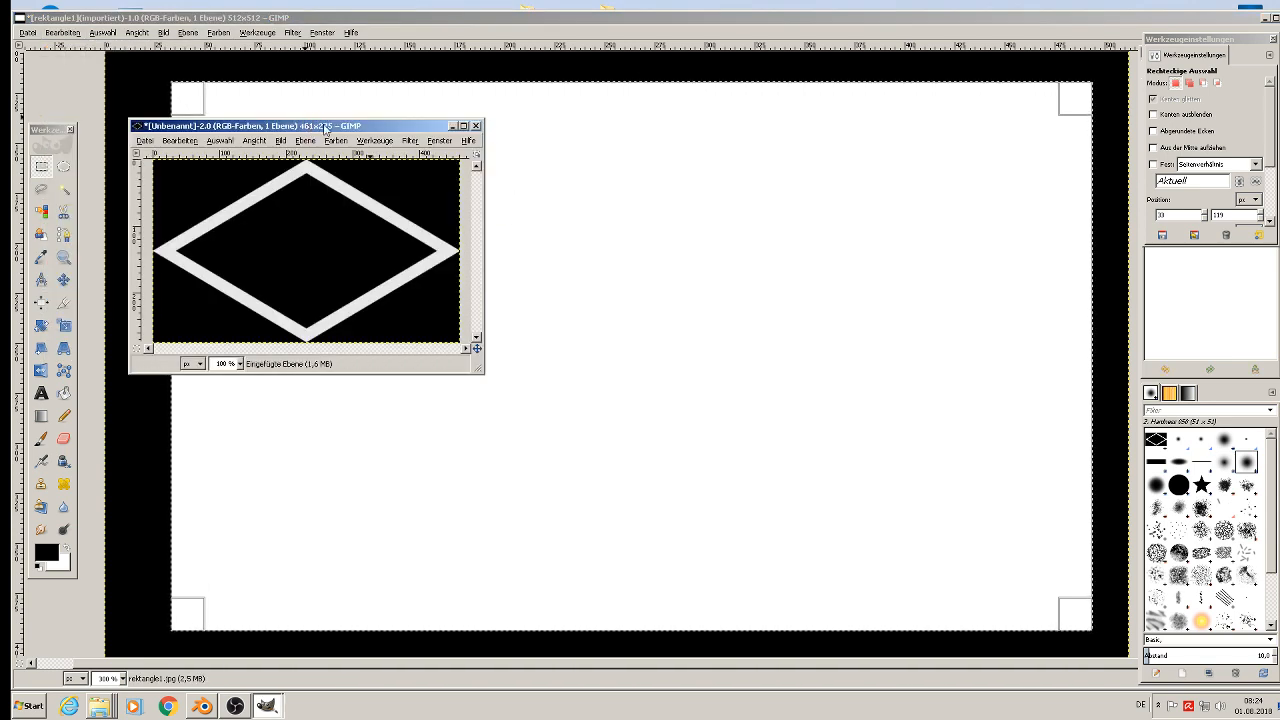
drag(325, 128, 528, 133)
click(346, 145)
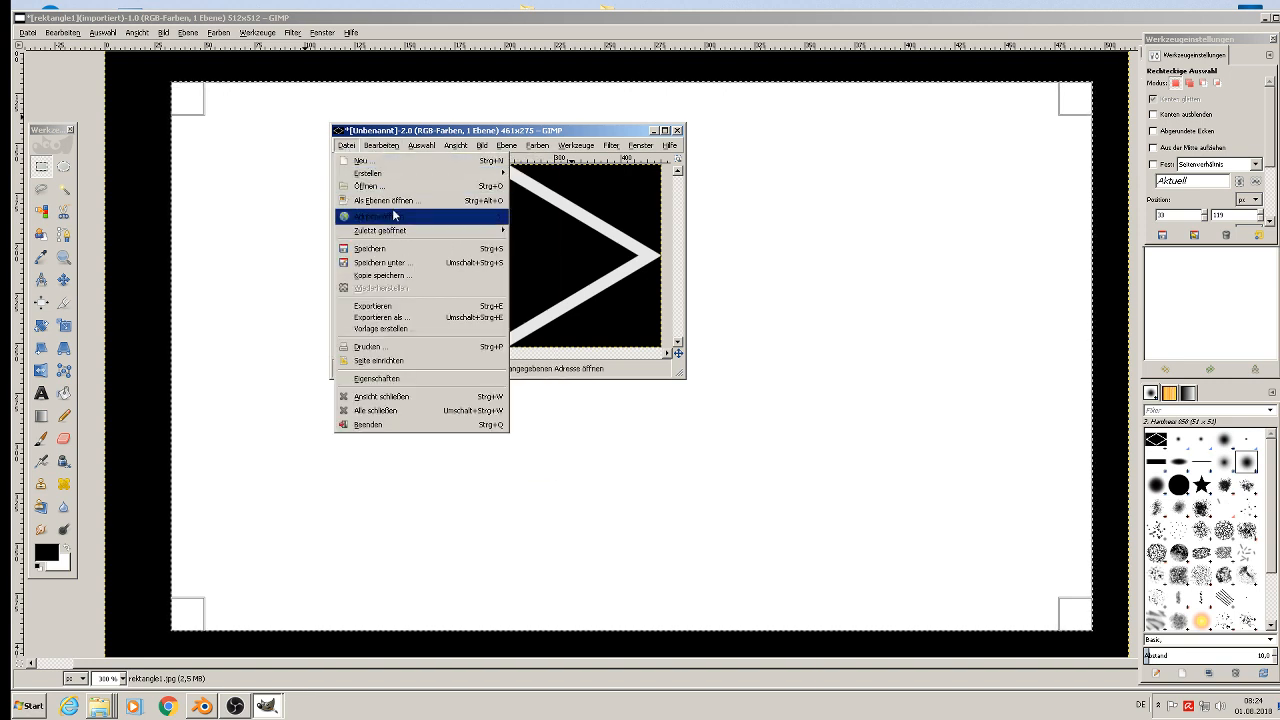
click(383, 265)
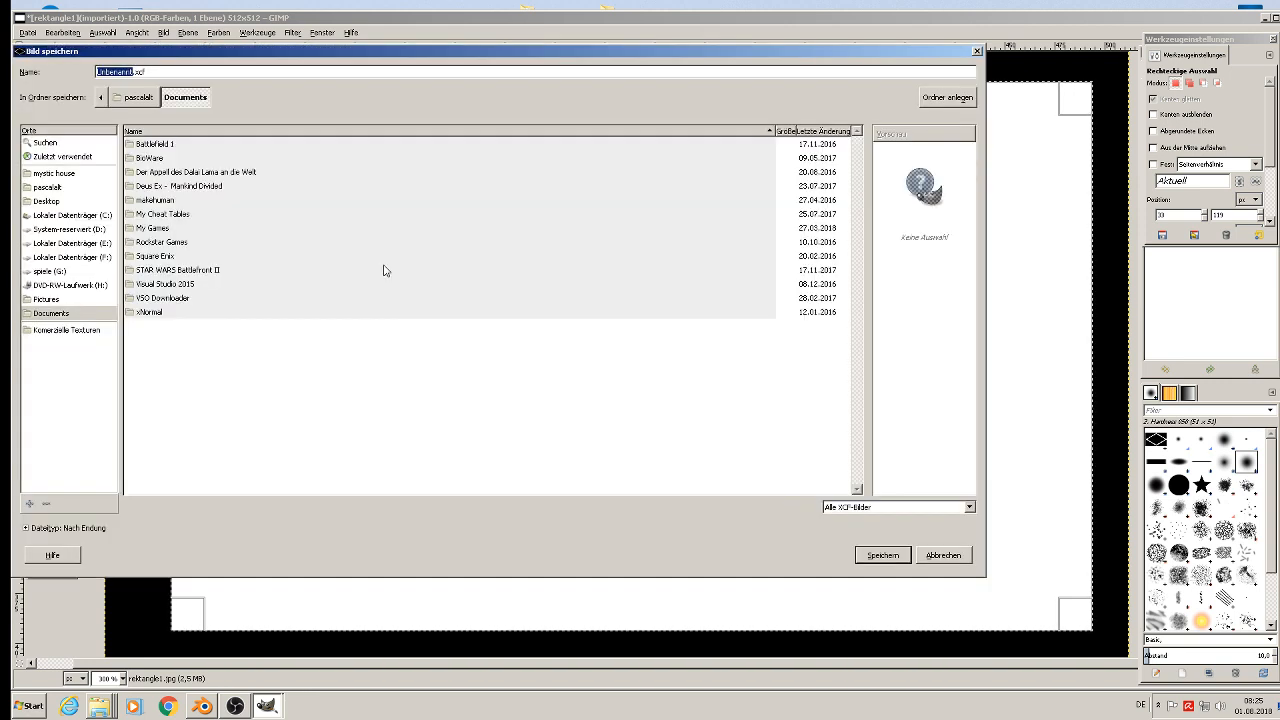
click(956, 557)
Export the cropped diamond image as rektangle 2.jpg into the textur folder inside st. michelle.
click(350, 146)
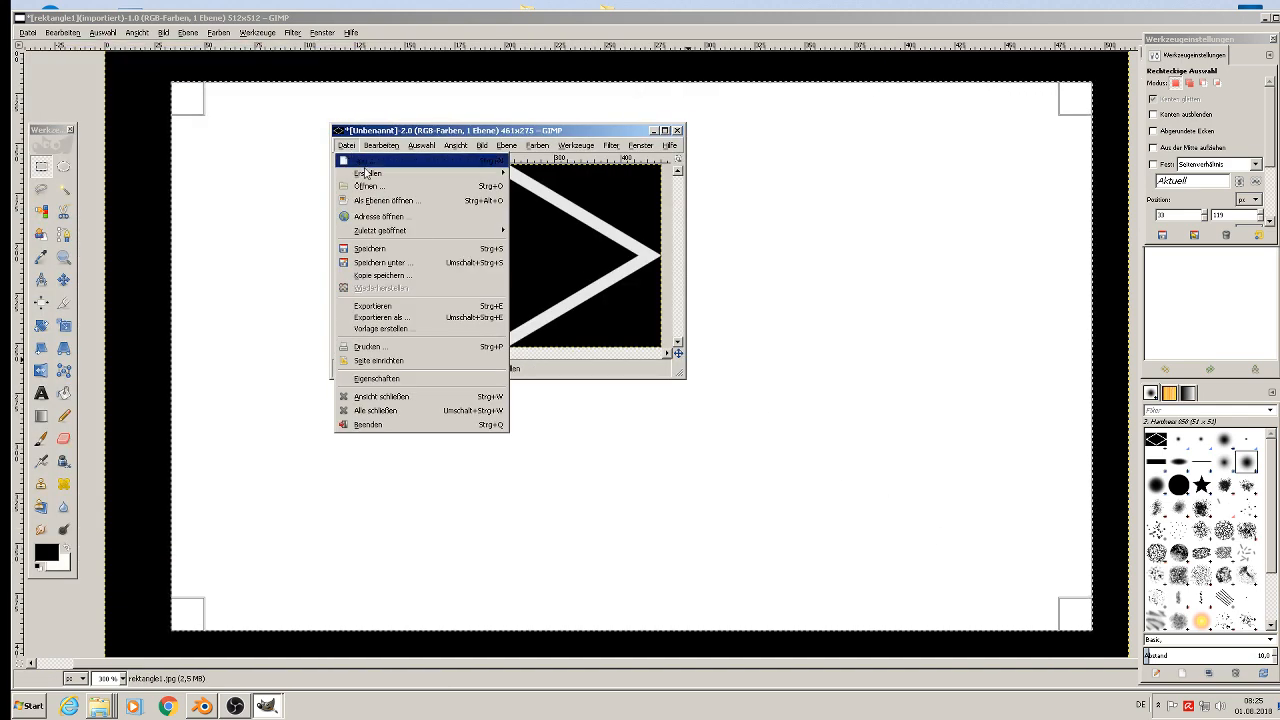
click(419, 318)
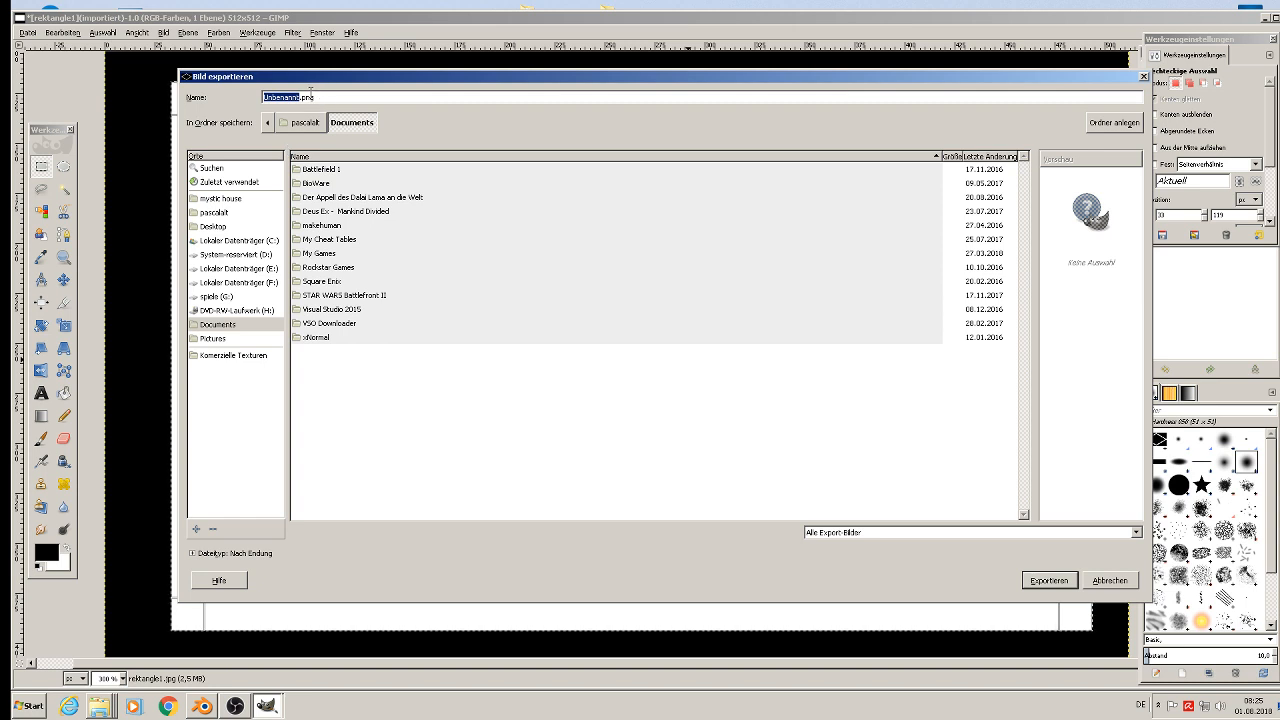
text(rektangle 2.jpg)
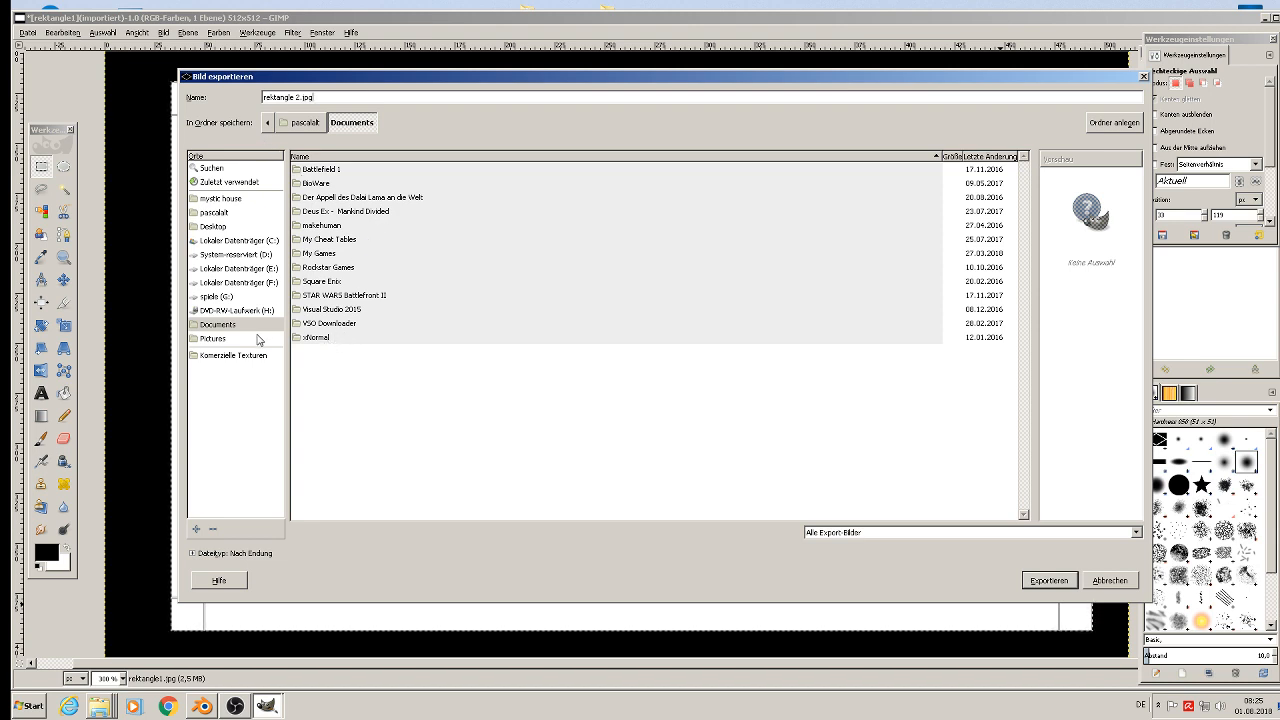
click(262, 277)
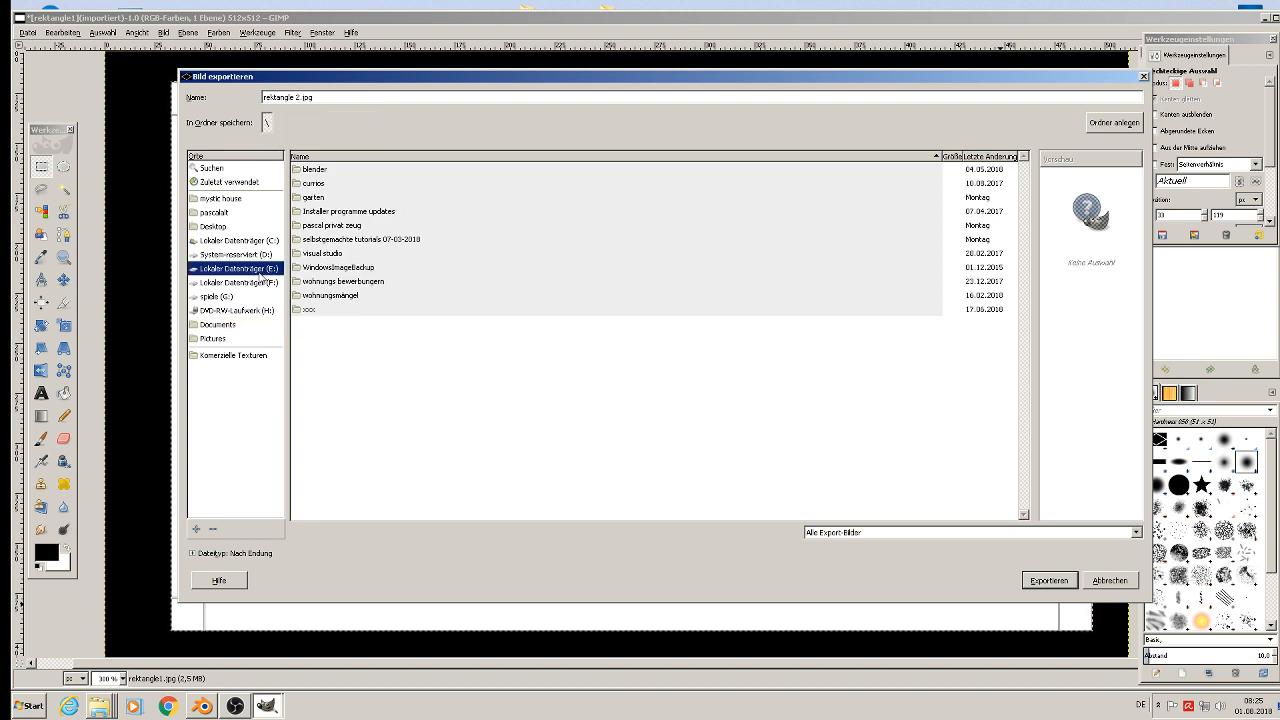
double_click(326, 170)
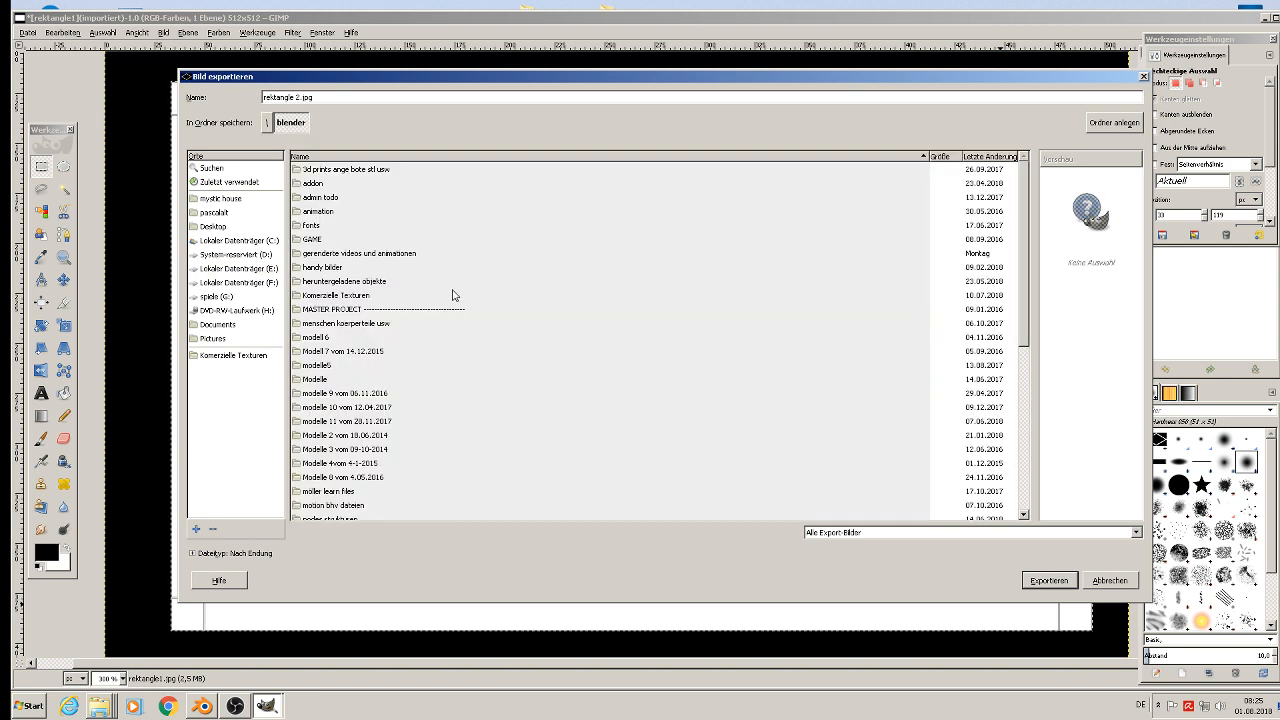
double_click(352, 421)
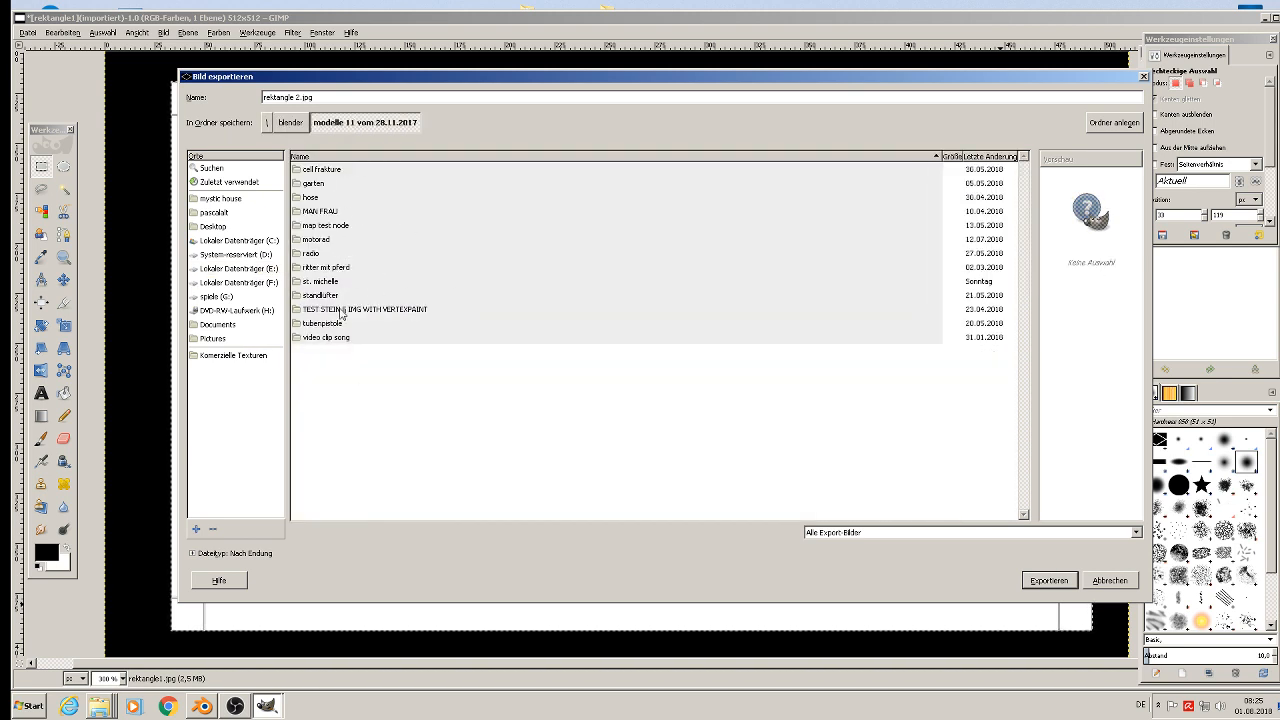
double_click(334, 282)
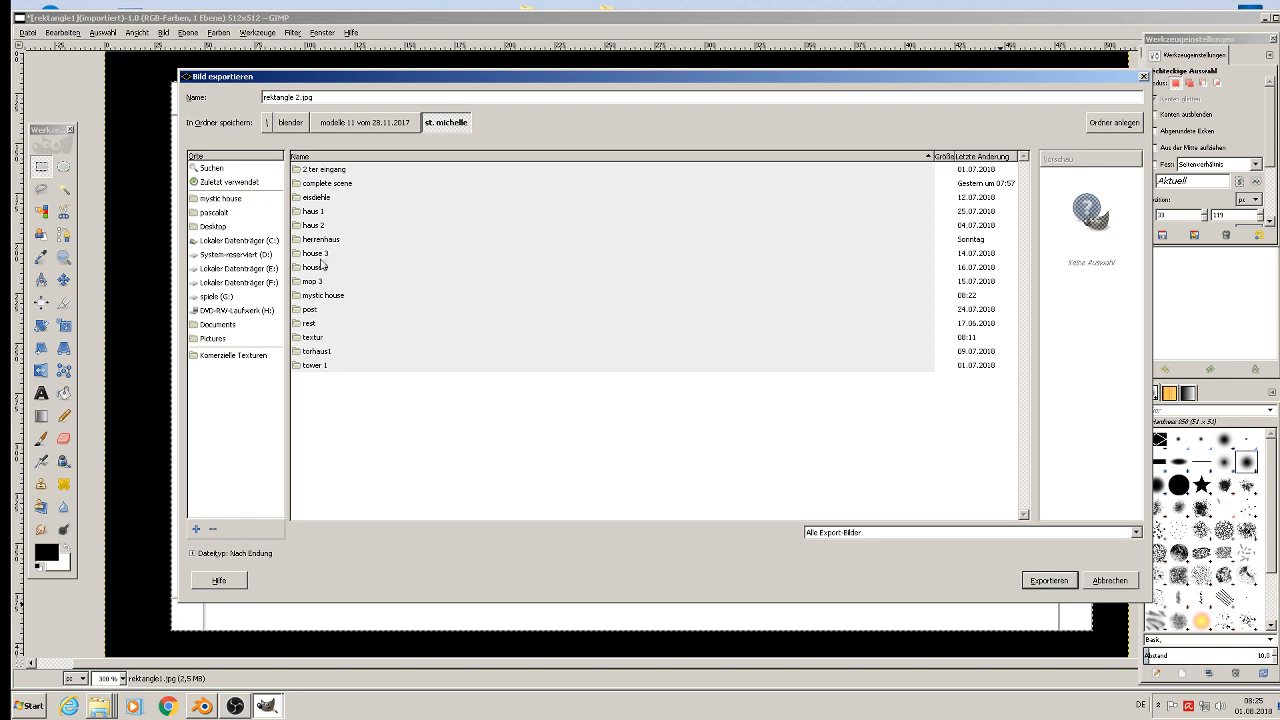
double_click(314, 338)
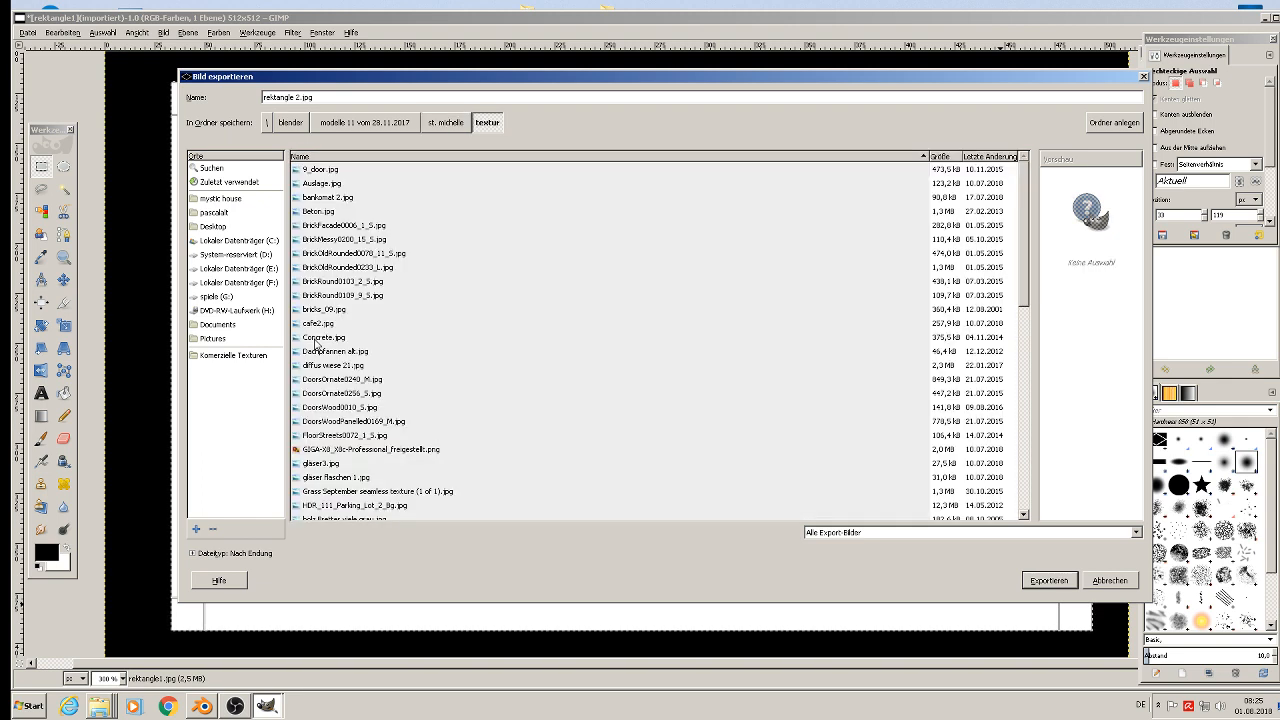
click(1048, 580)
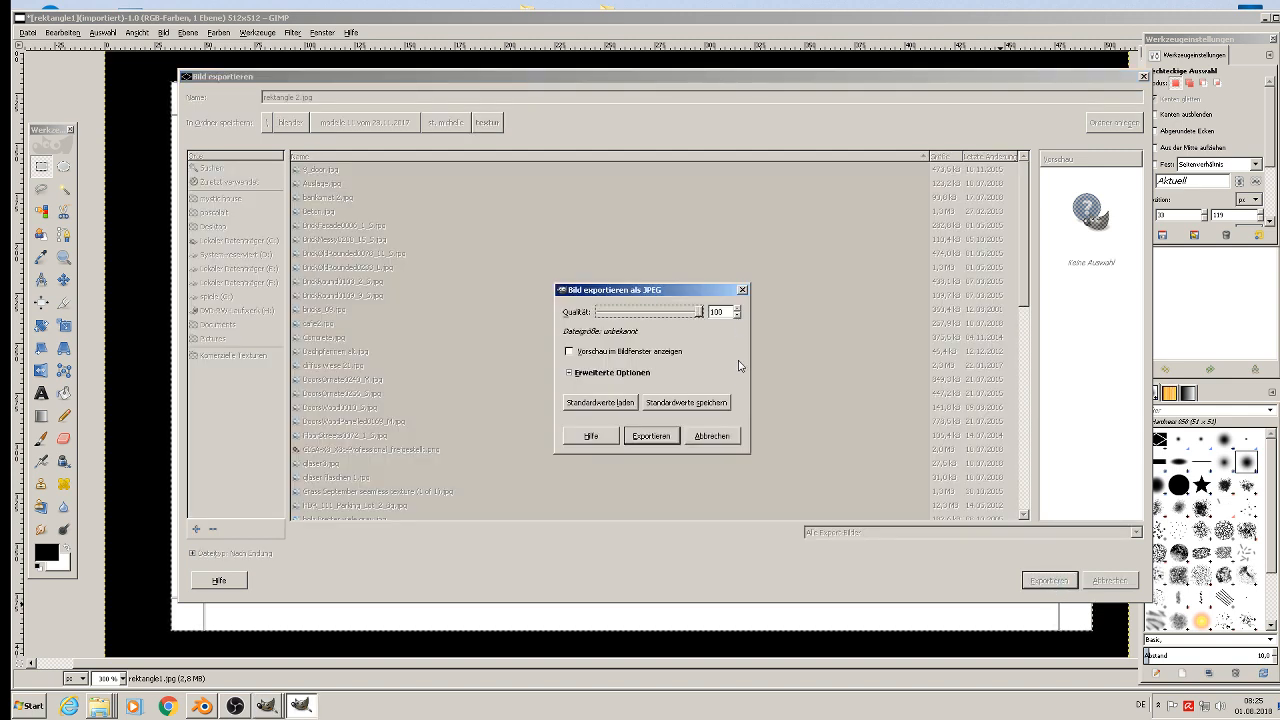
click(651, 436)
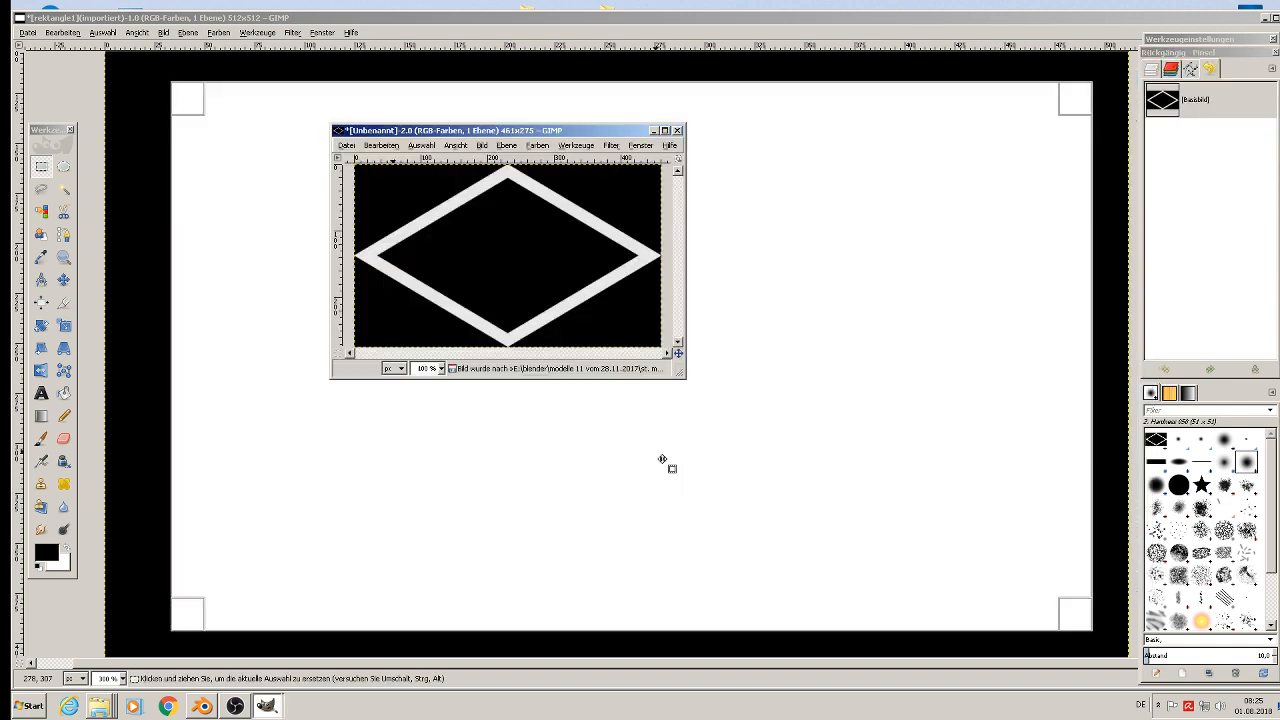
Close the cropped diamond and the rektangle1 image, discarding the changes to both, and quit GIMP.
click(677, 130)
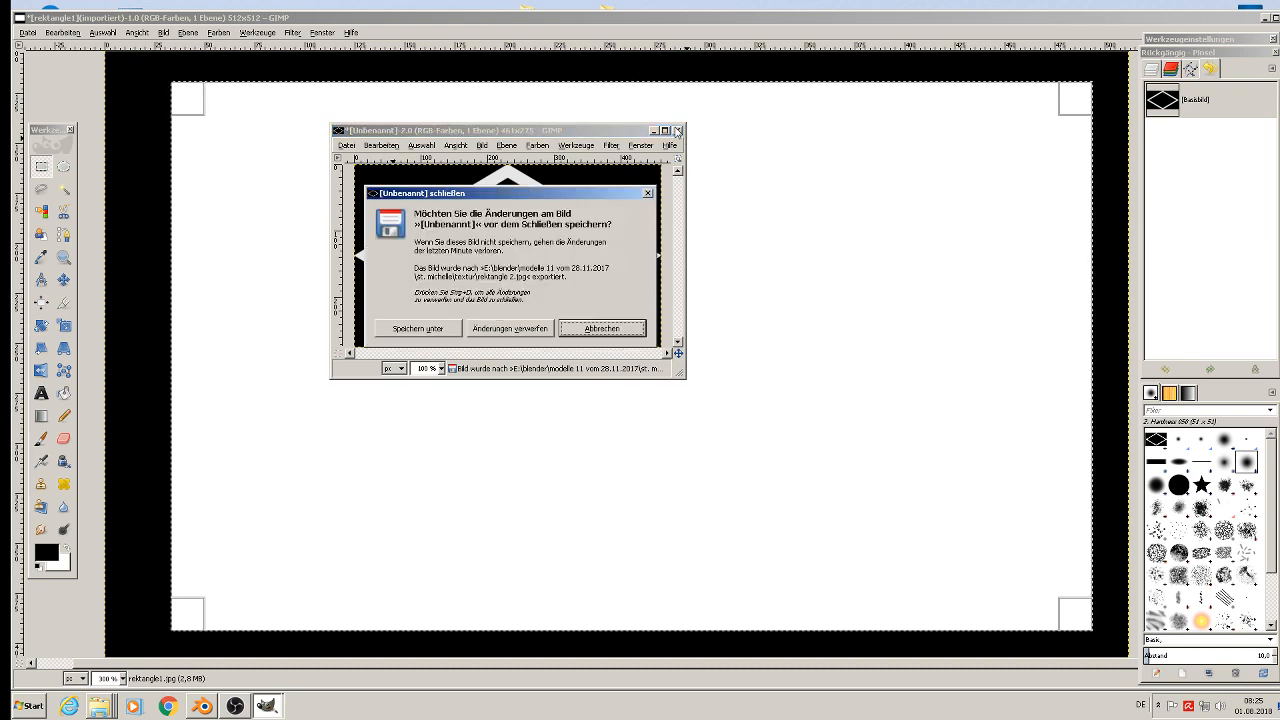
click(509, 328)
key(ctrl+w)
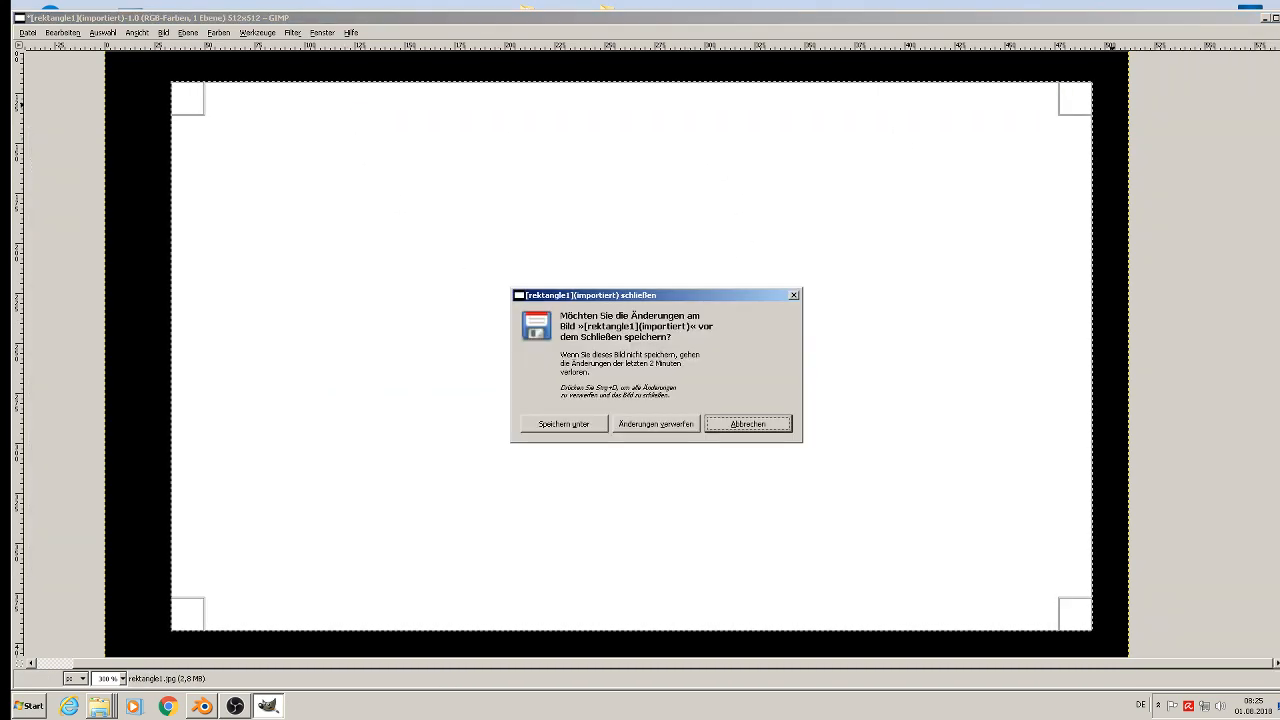
click(657, 424)
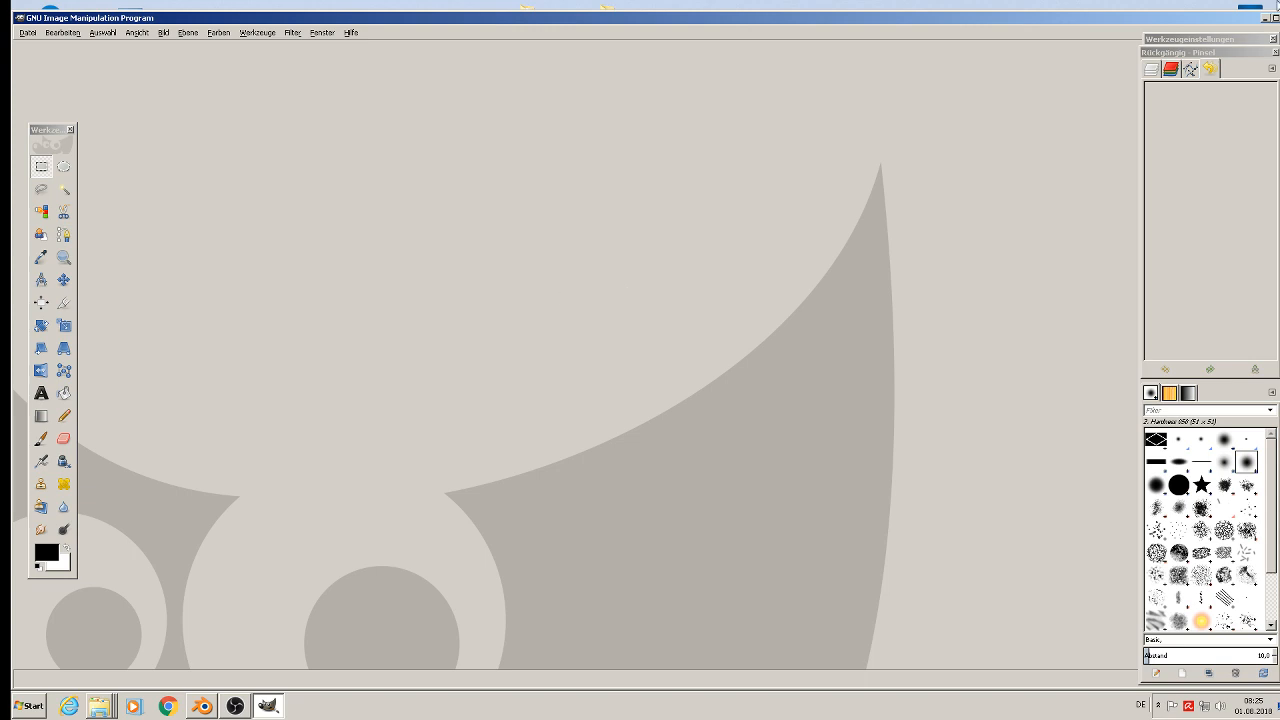
click(1279, 18)
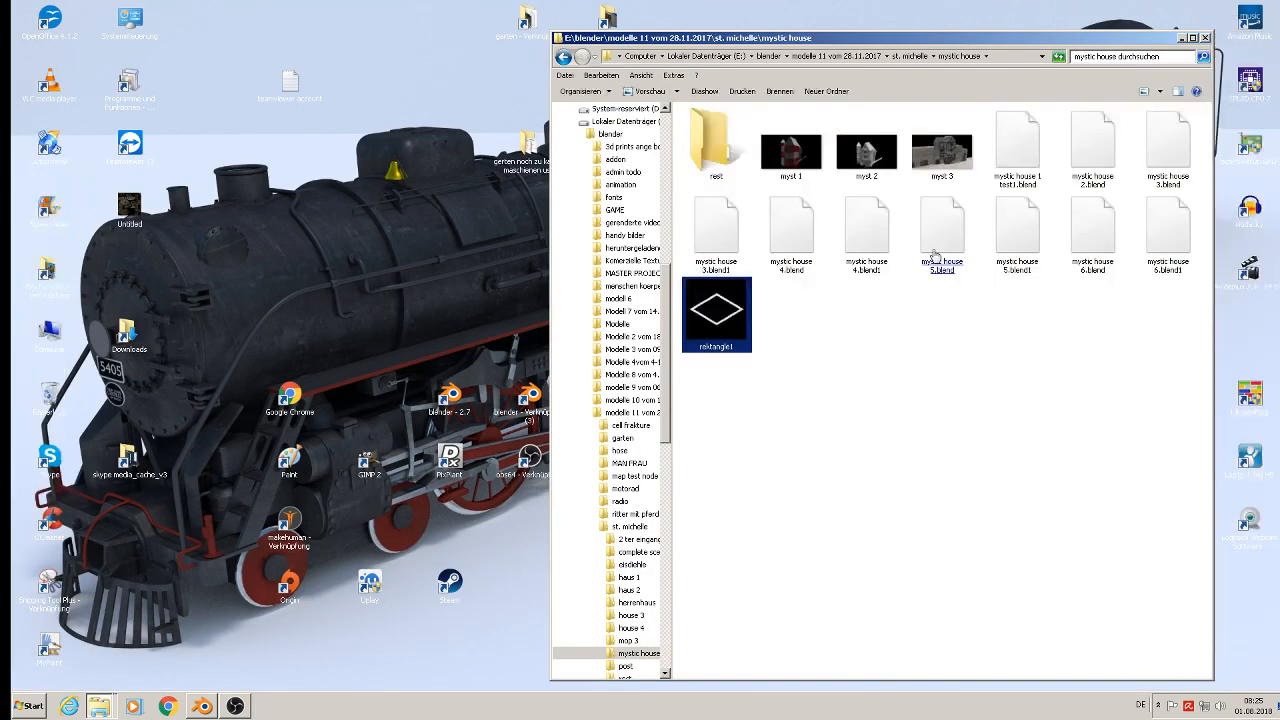
Delete the rektangle1 image from the mystic house folder and close the file explorer window.
right_click(730, 330)
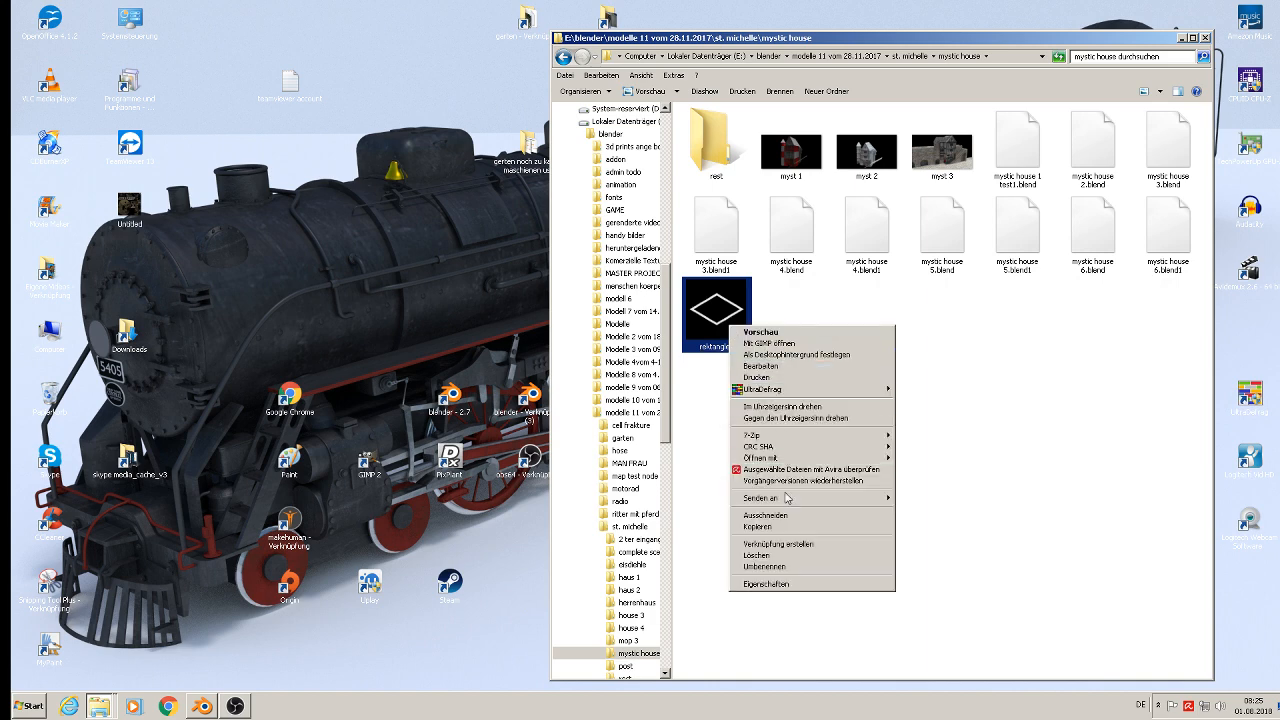
click(783, 556)
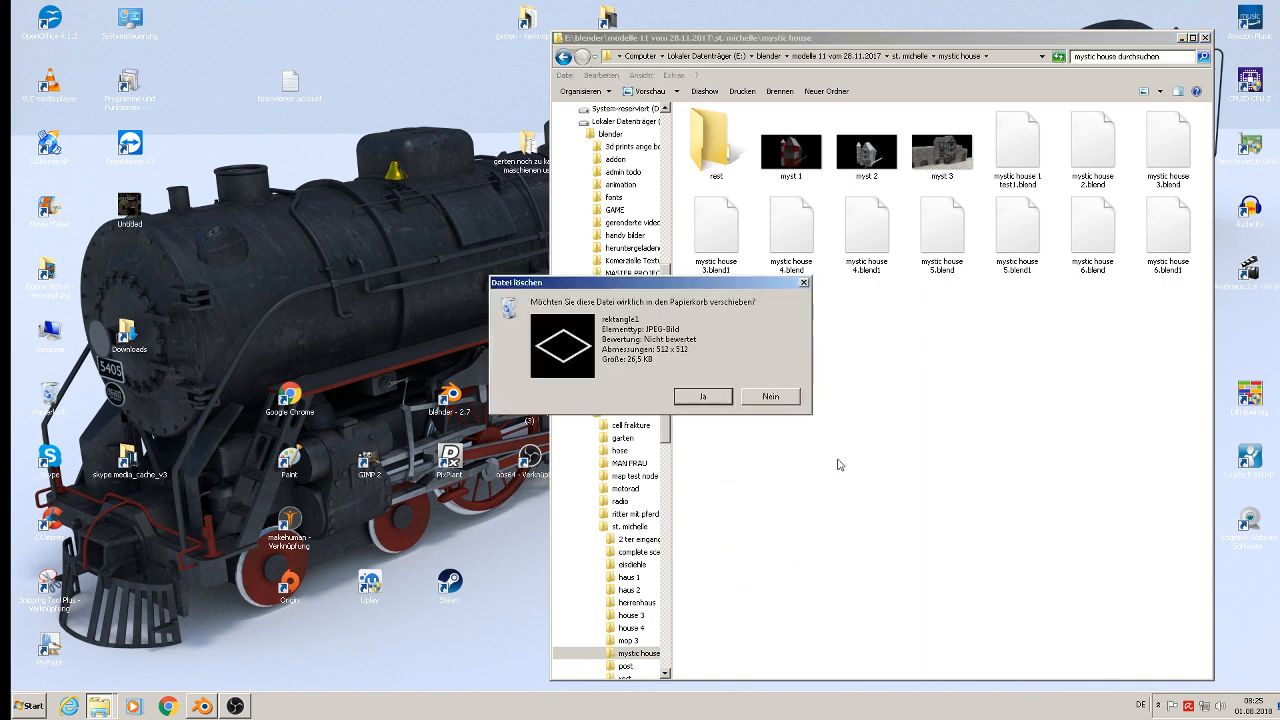
click(714, 400)
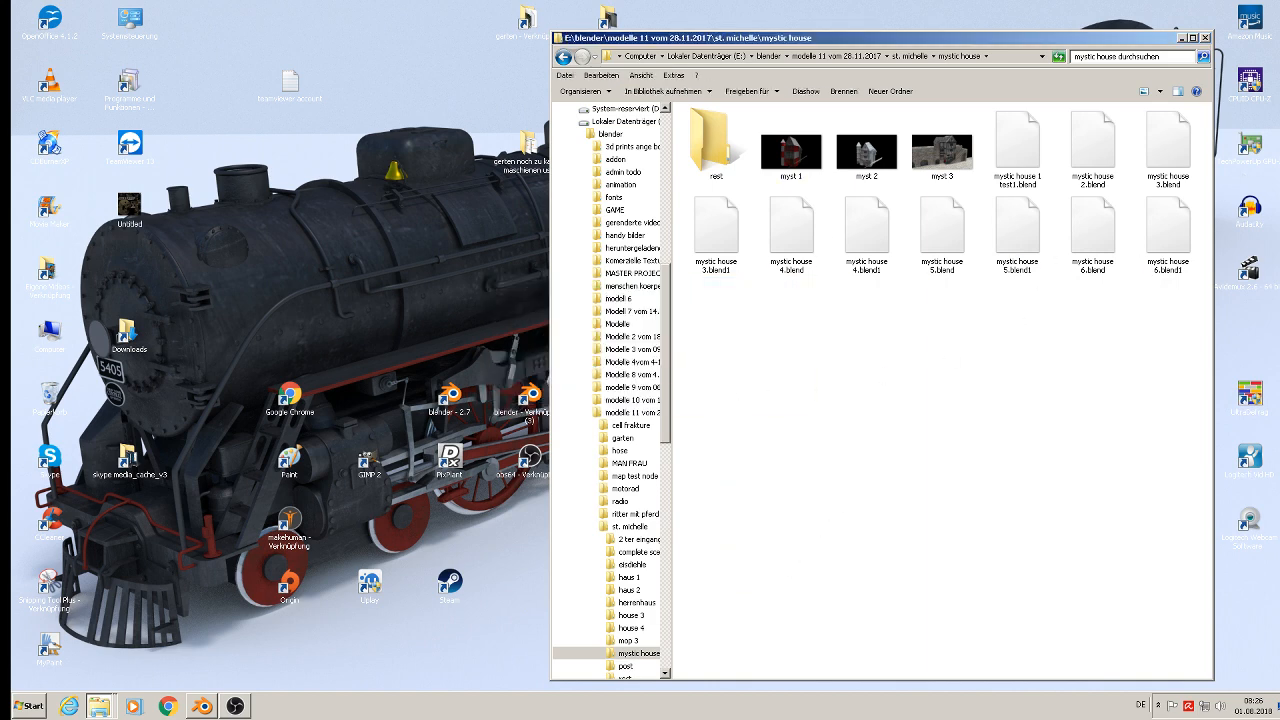
click(1192, 38)
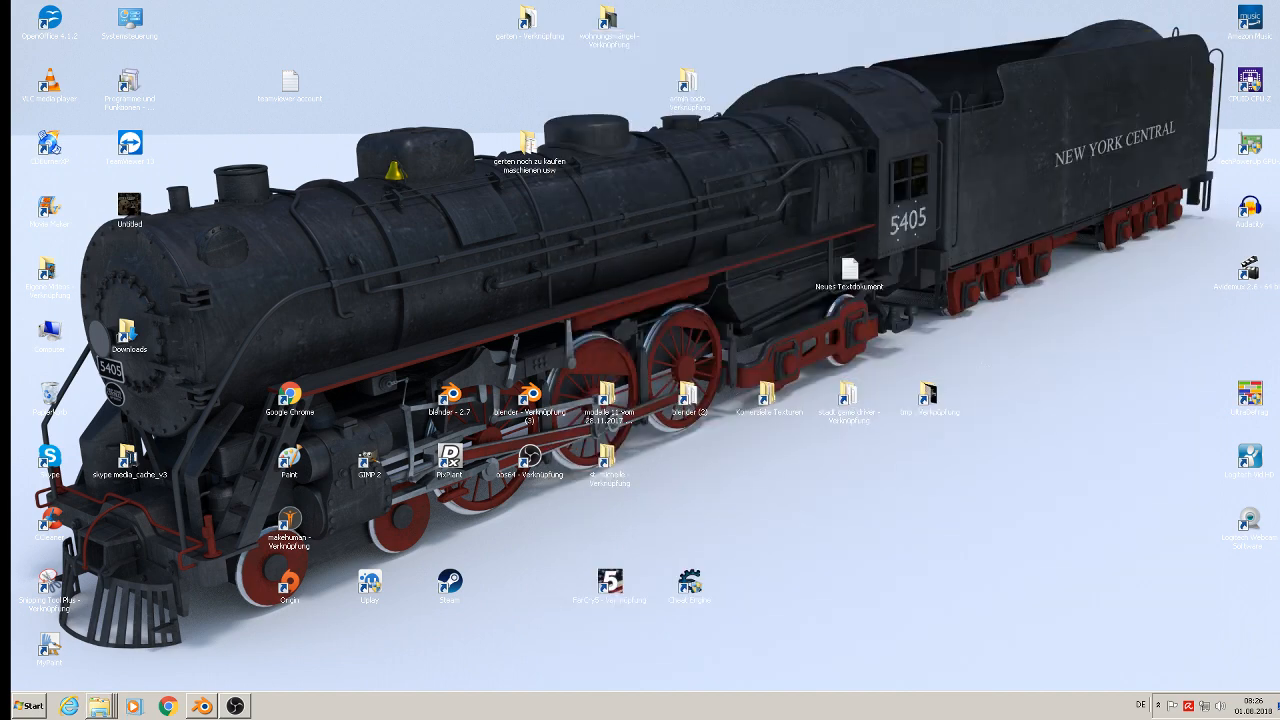
Switch to Blender and save the scene to the existing mystic house 6.blend file.
click(201, 706)
scroll(562, 317, up, 7)
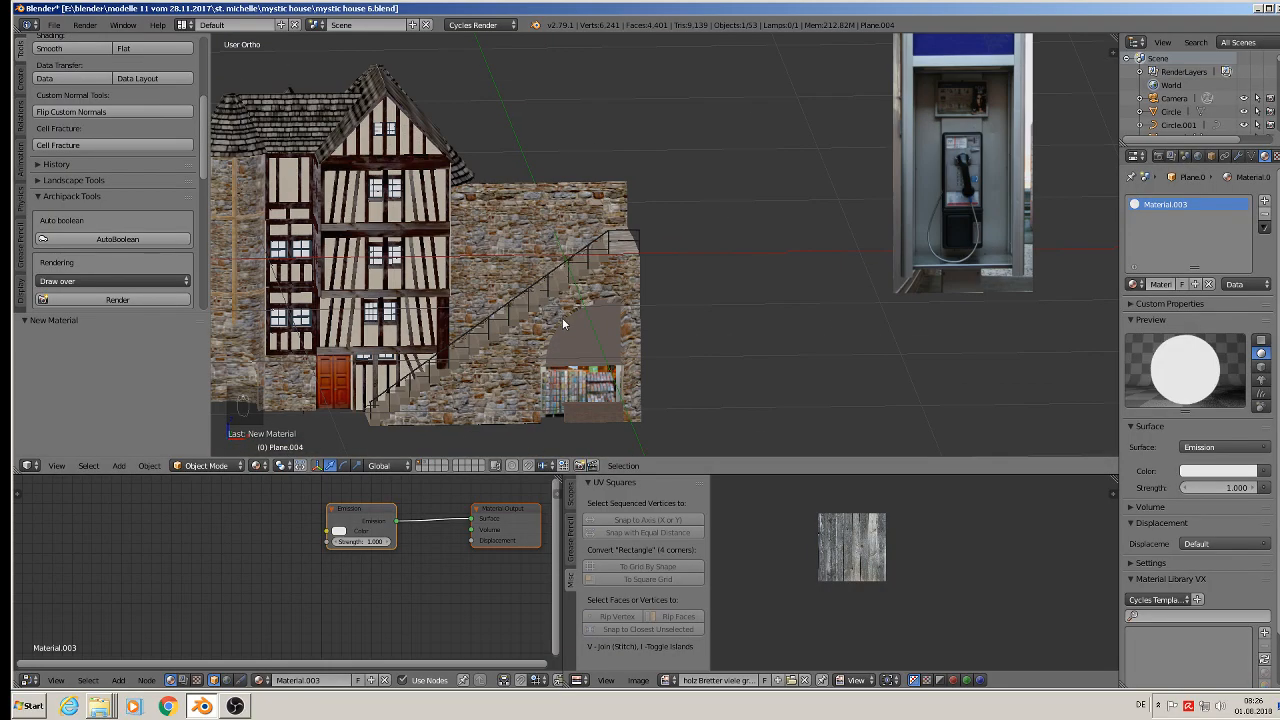
scroll(588, 358, down, 8)
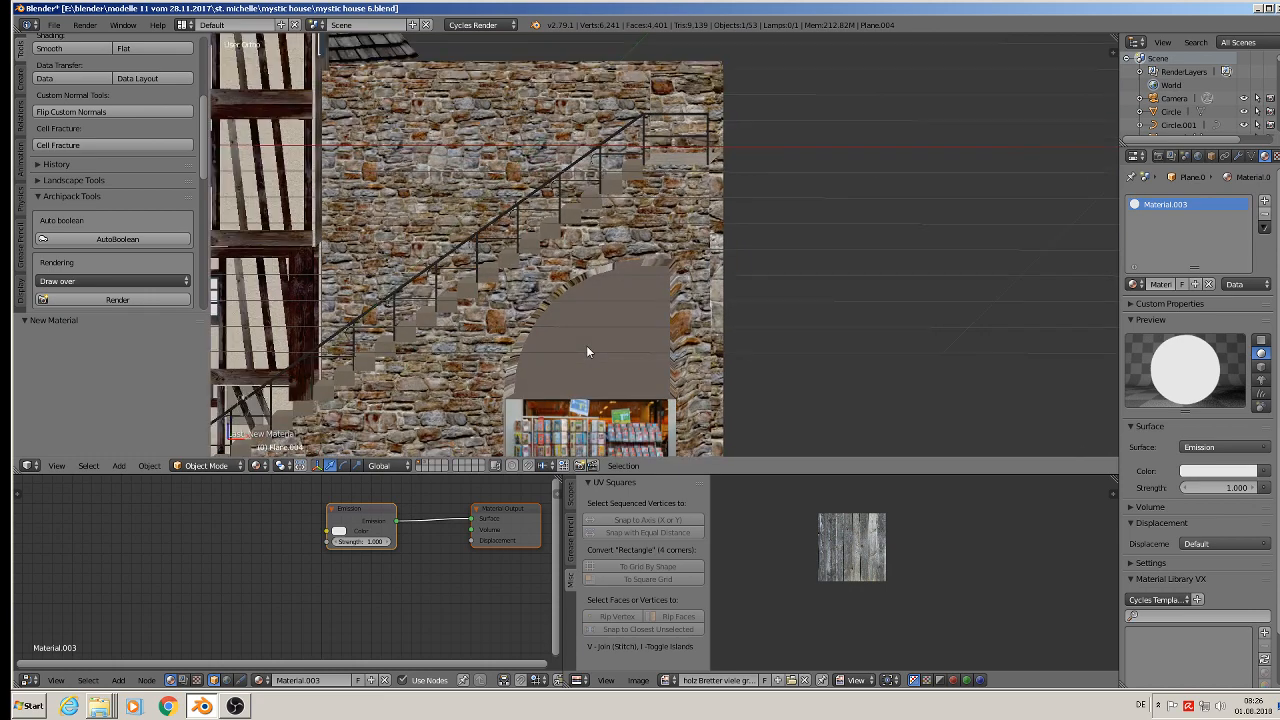
scroll(604, 340, down, 3)
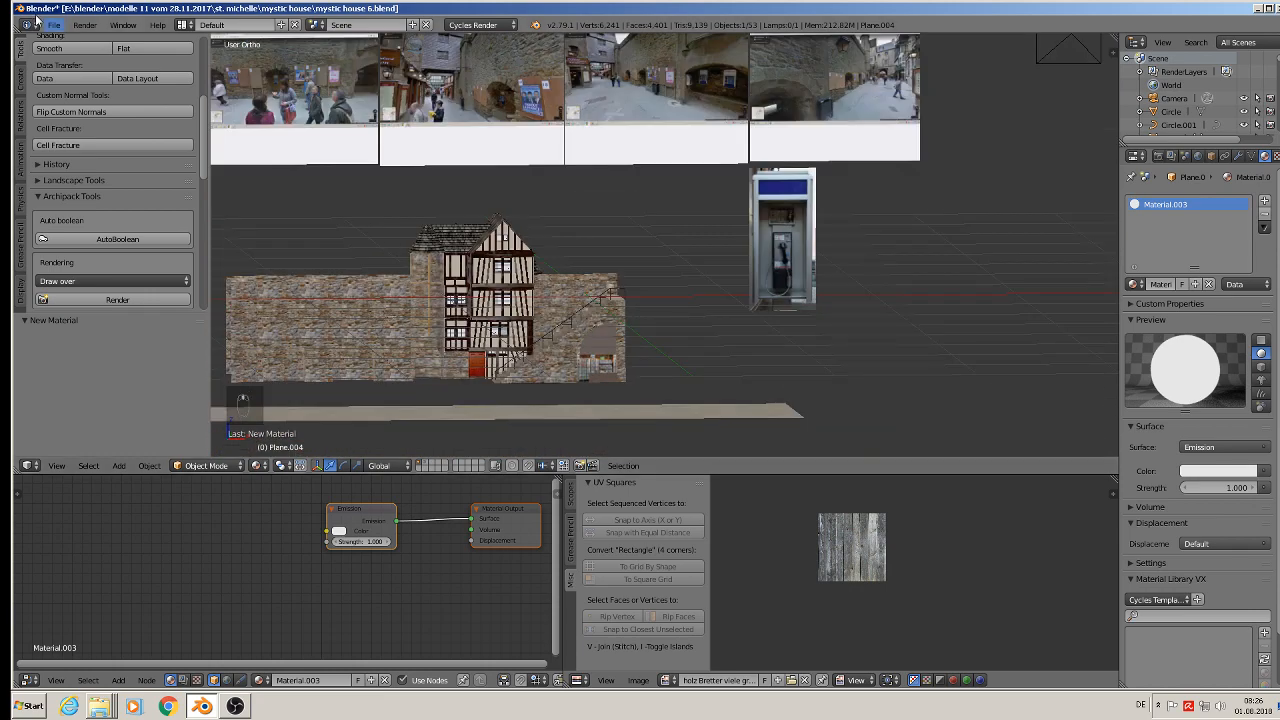
click(54, 24)
click(75, 127)
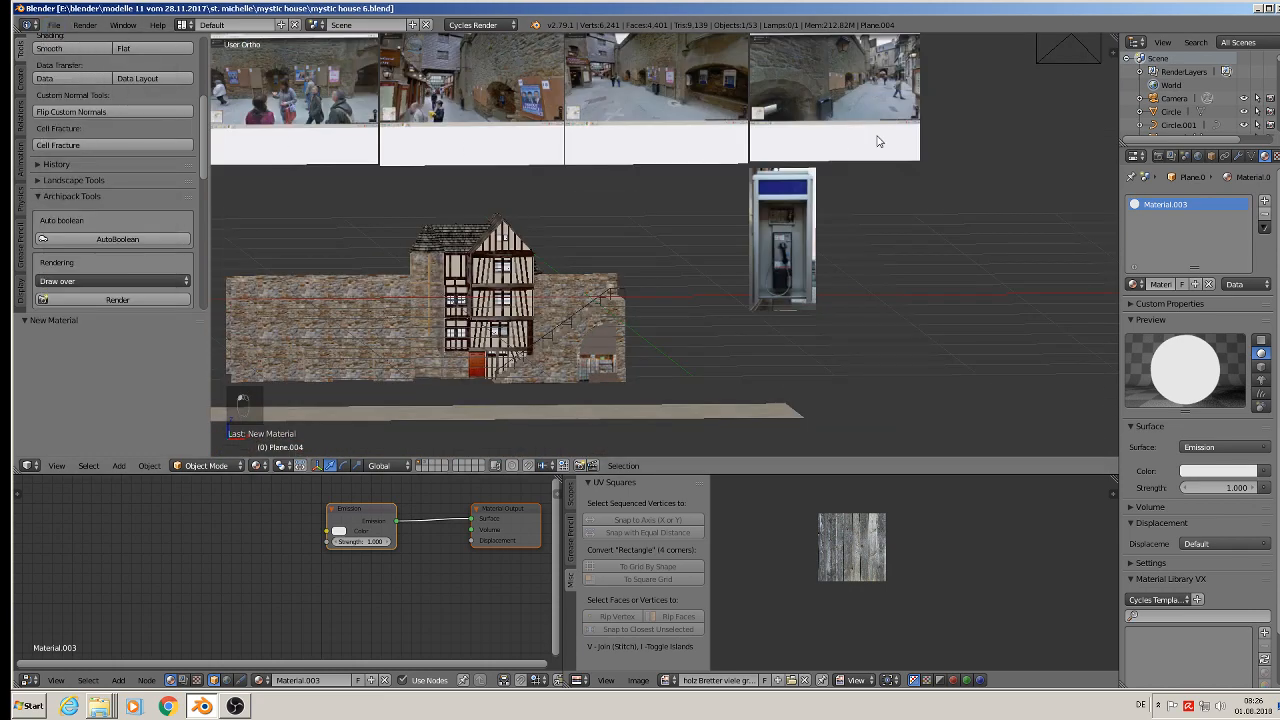
Select the stone staircase wall with the shop arch in place of the diamond plane and enter Edit Mode on it.
scroll(856, 320, up, 5)
scroll(852, 101, up, 2)
shift+middle_drag(854, 104, 850, 336)
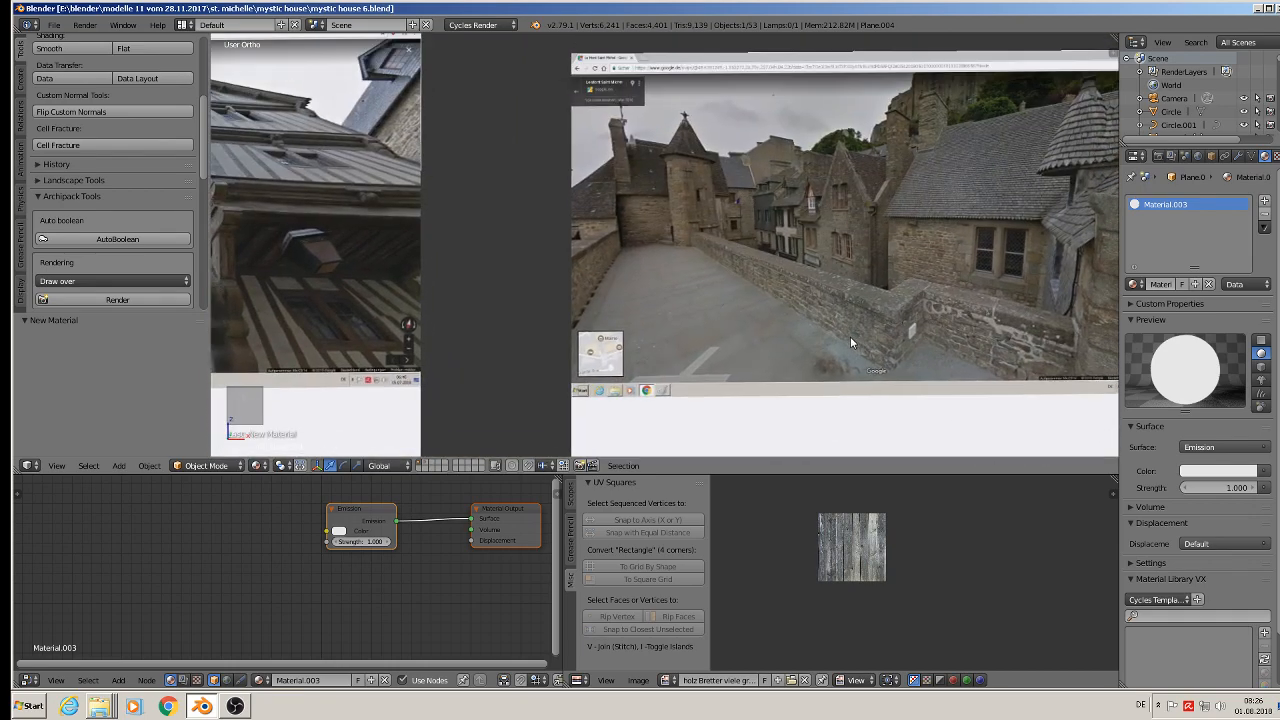
scroll(838, 308, down, 2)
shift+middle_drag(813, 294, 769, 474)
scroll(769, 478, up, 1)
scroll(700, 362, up, 8)
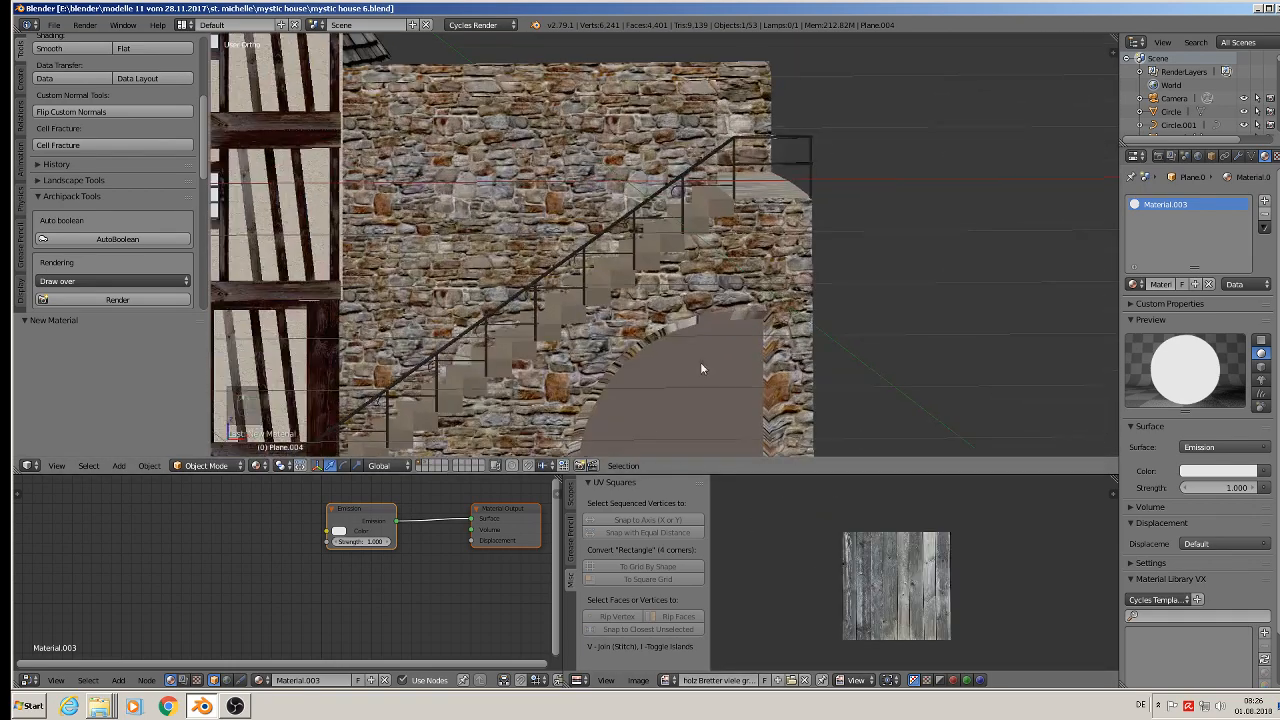
key(Tab)
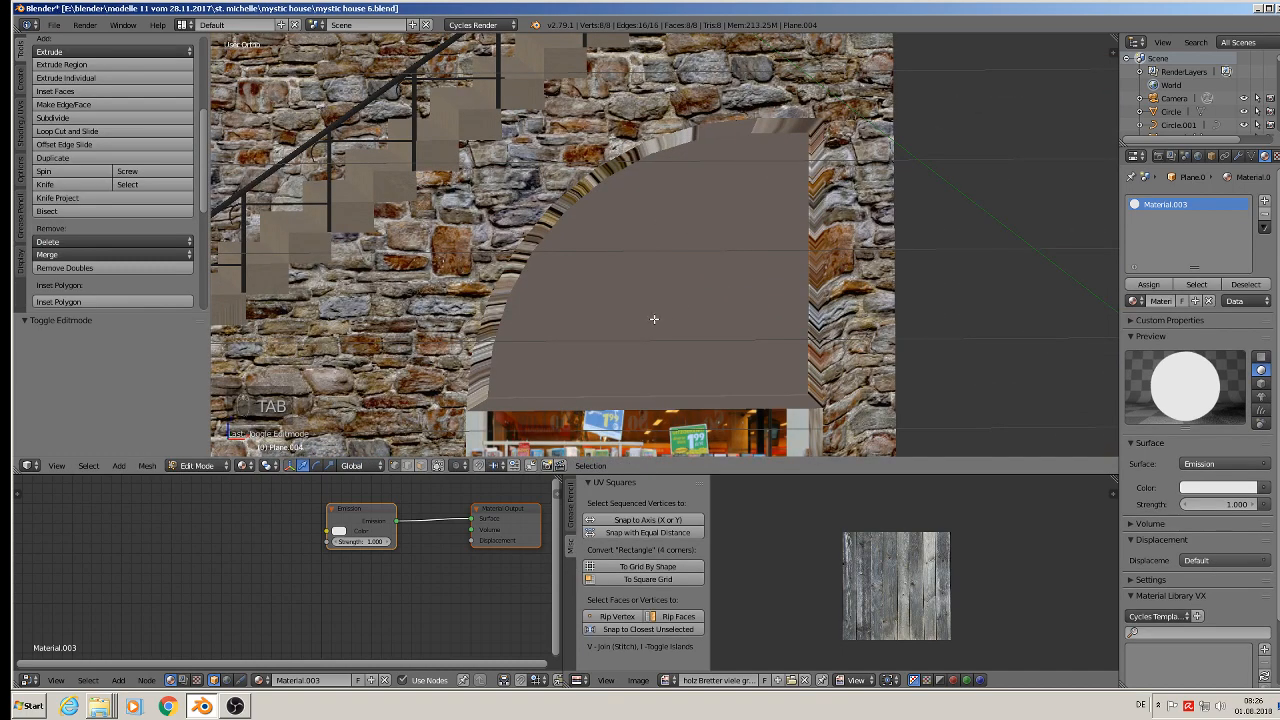
key(Tab)
right_click(642, 326)
key(Tab)
scroll(626, 325, up, 4)
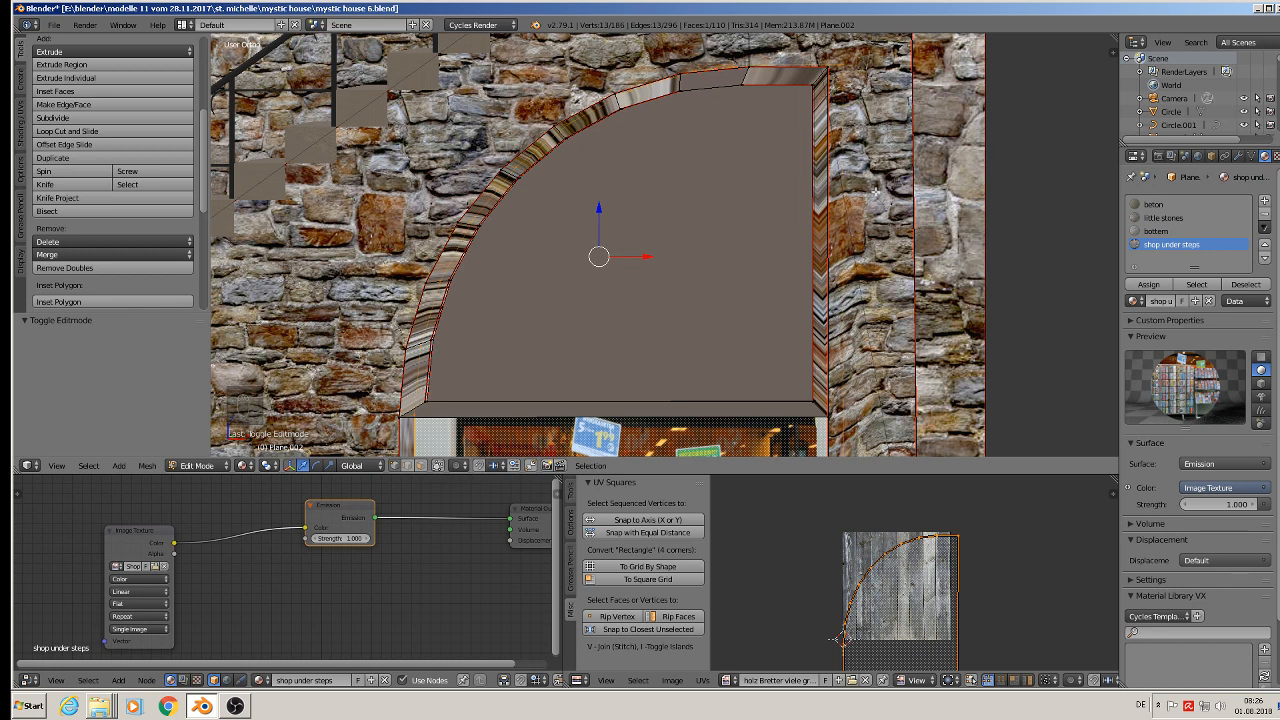
Add a material slot with the crazy house wood material and assign it to the loop of faces framing the arch opening.
click(1264, 200)
click(1134, 300)
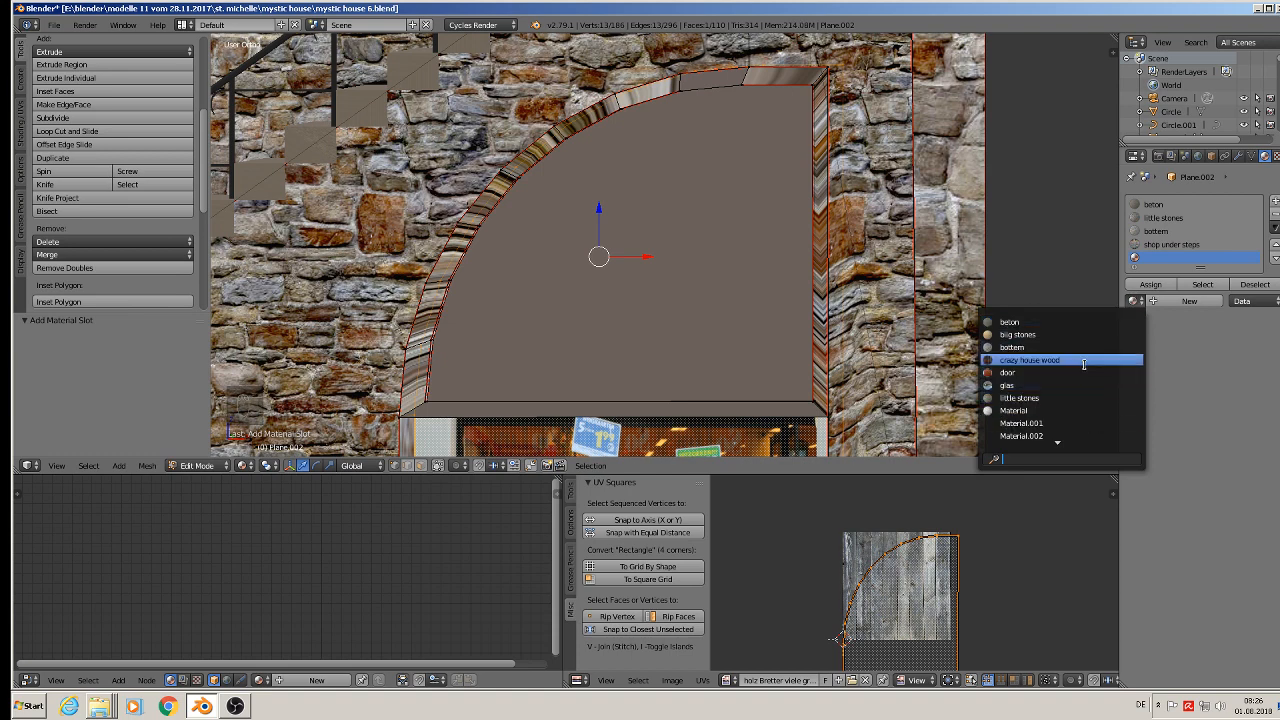
click(1084, 362)
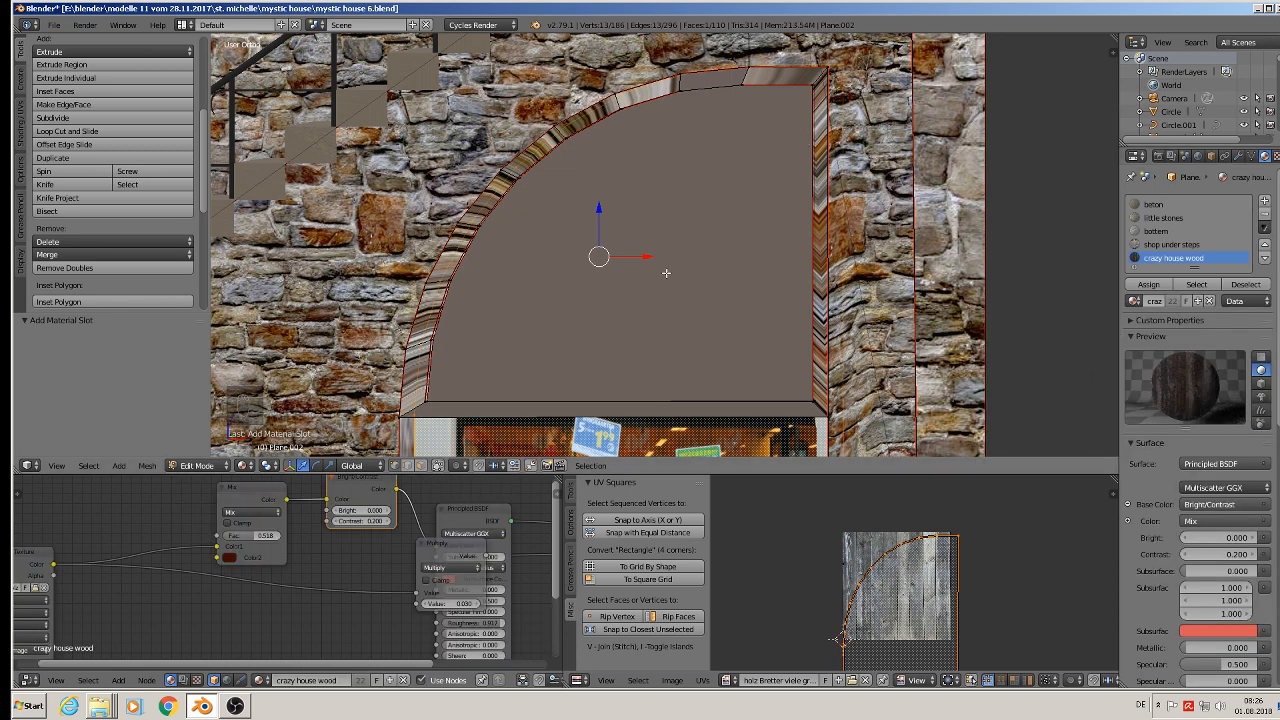
alt+right_click(416, 339)
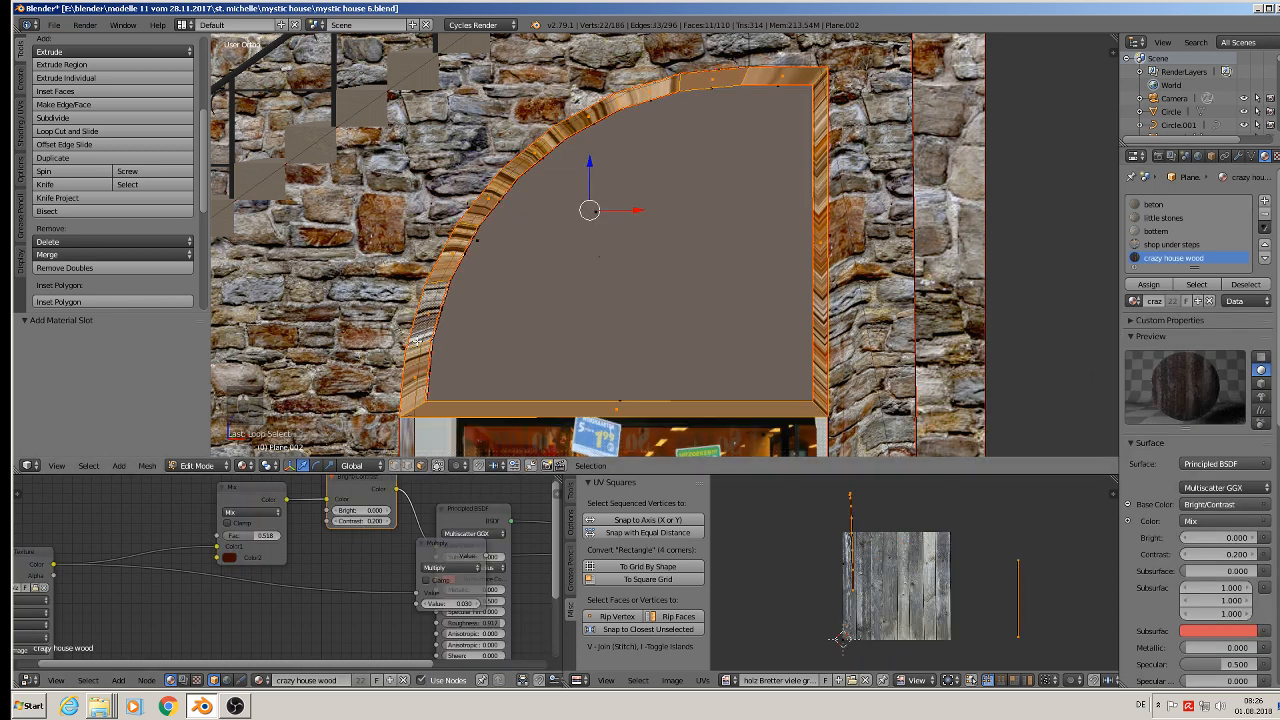
click(1149, 287)
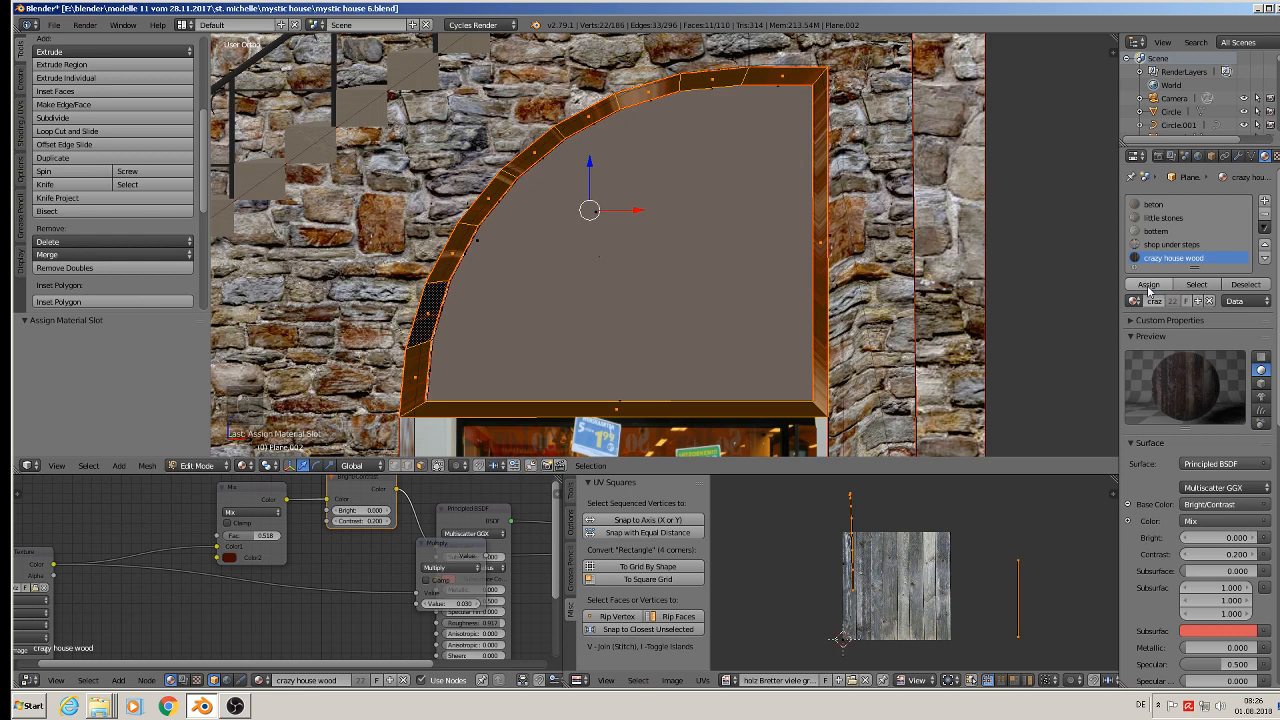
Unwrap the arch frame faces with Project From View and select all of their UVs.
key(u)
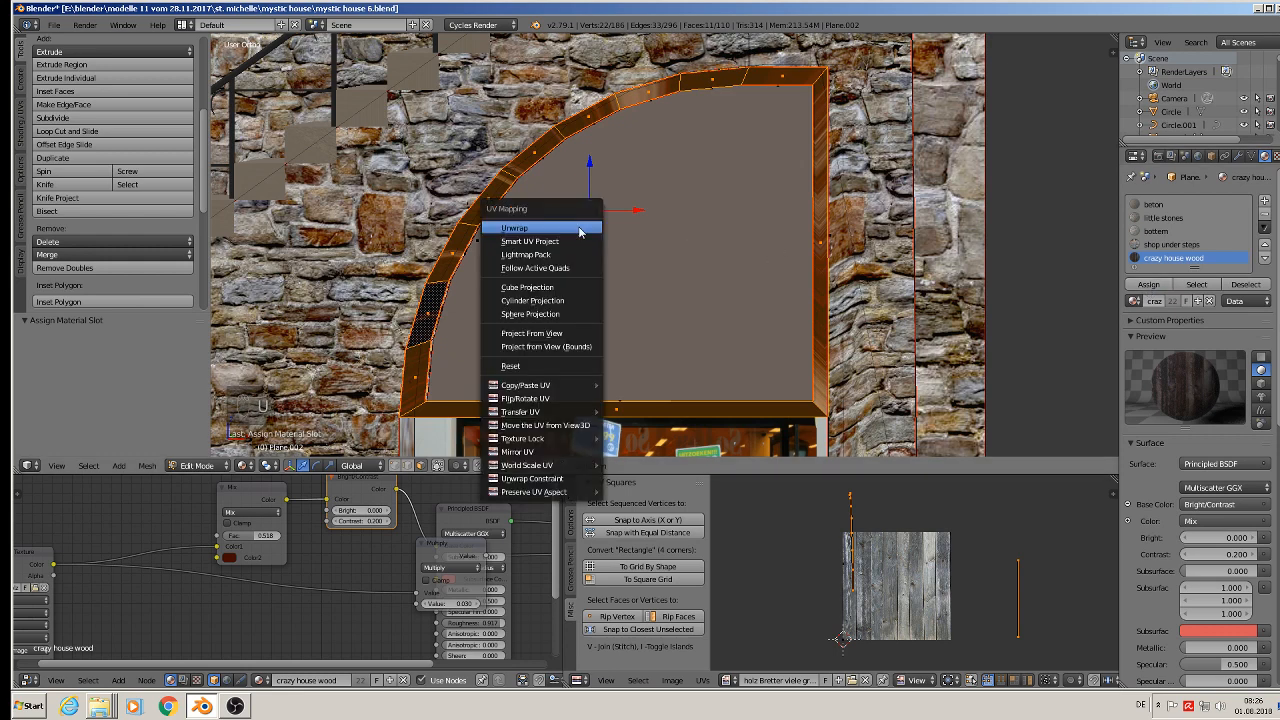
click(586, 337)
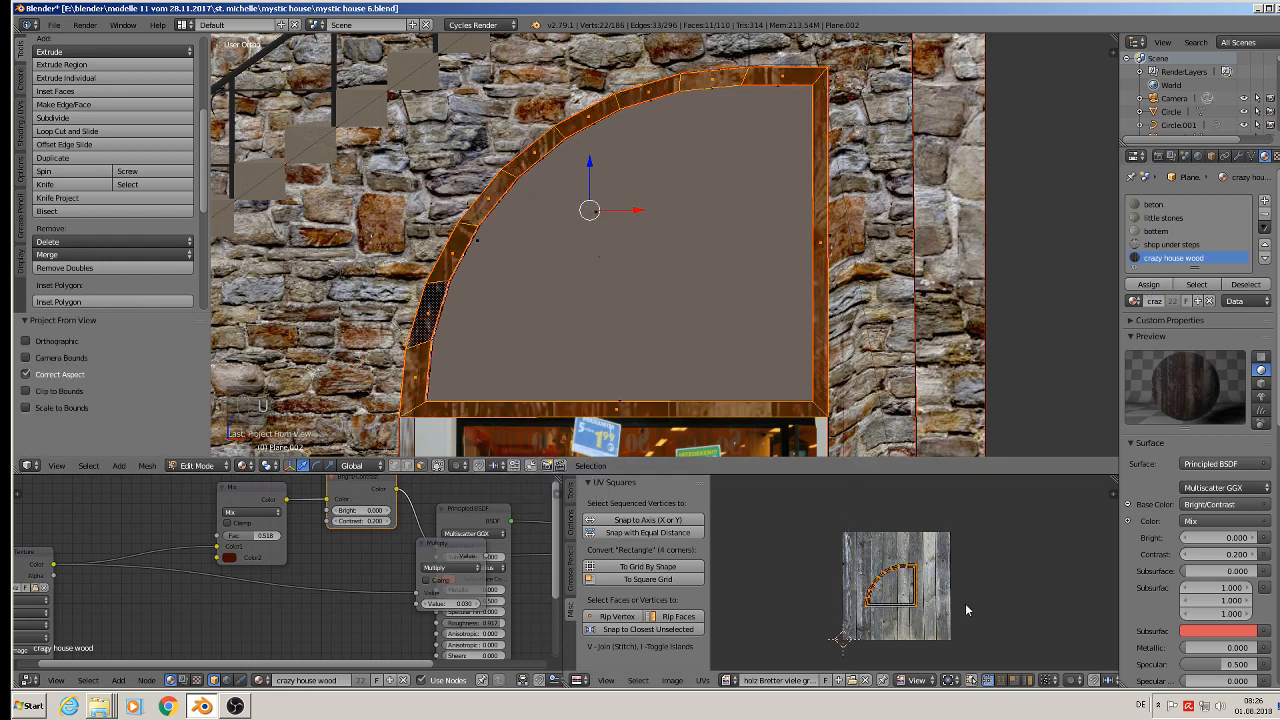
key(a)
key(a)
key(a)
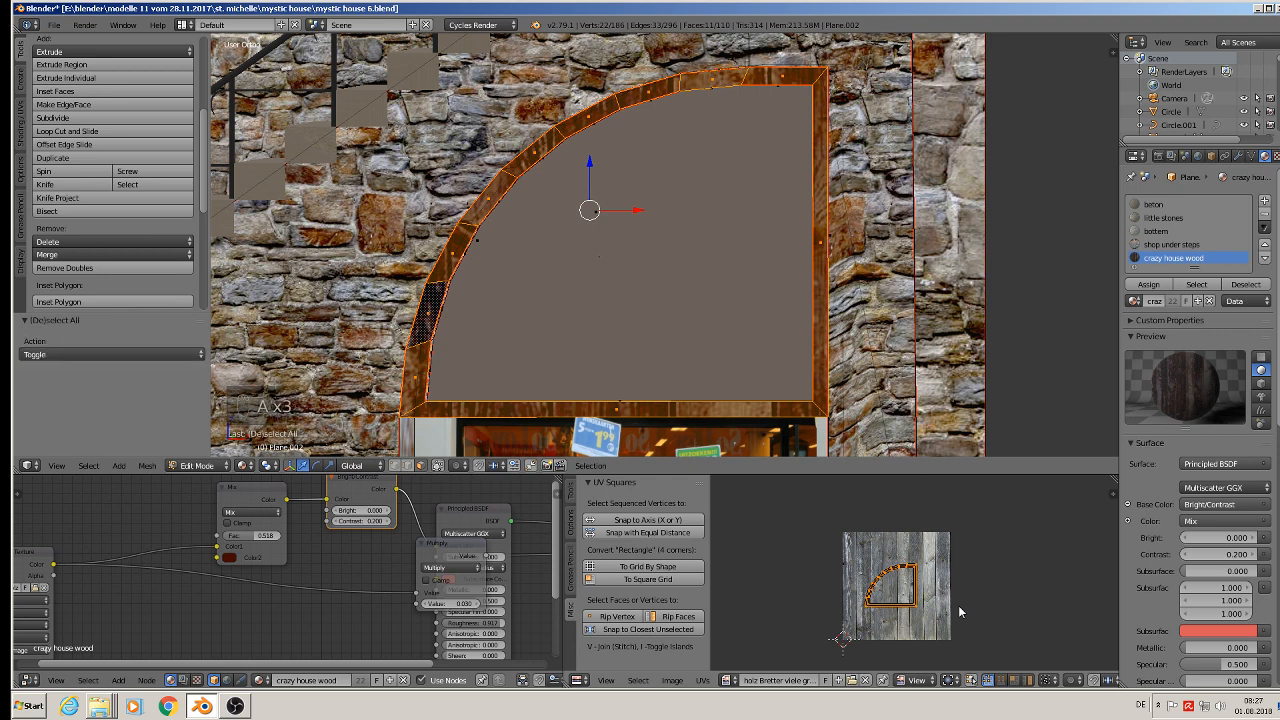
Scale the frame's UVs by about 2.94, then rotate the bottom beam's UVs 90° and center them over the wood planks.
key(s)
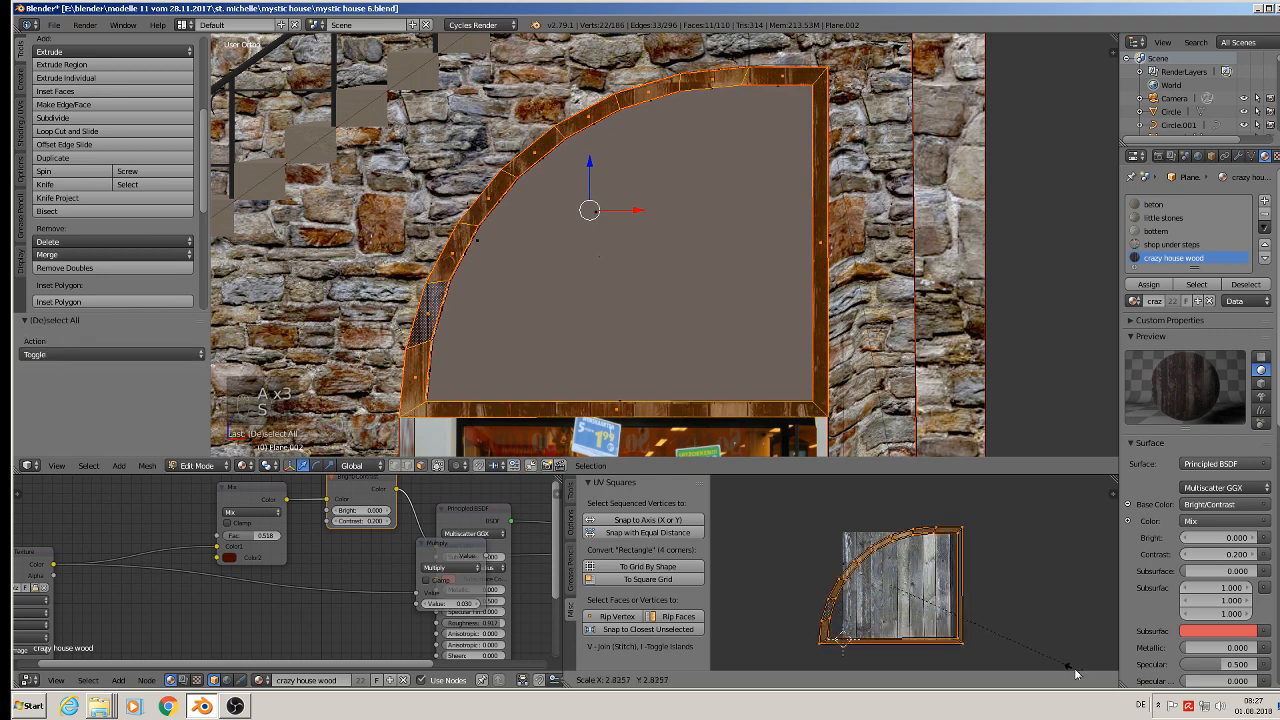
click(1080, 480)
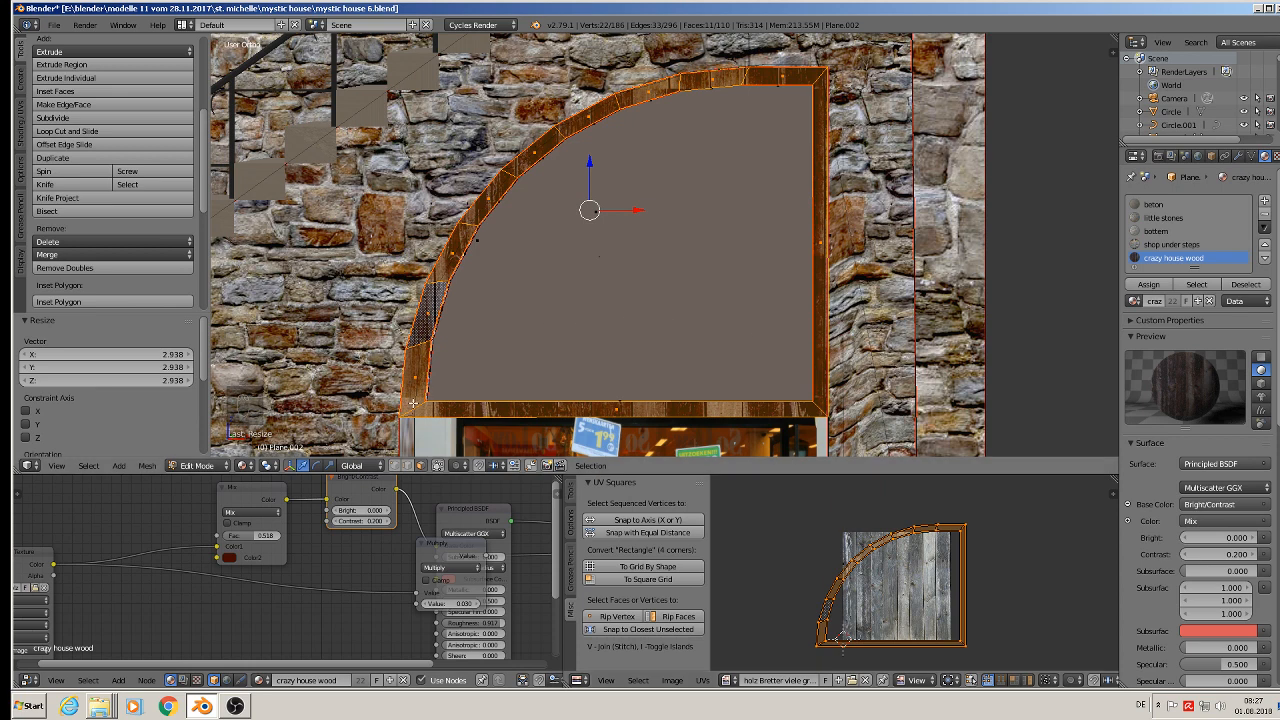
right_click(588, 409)
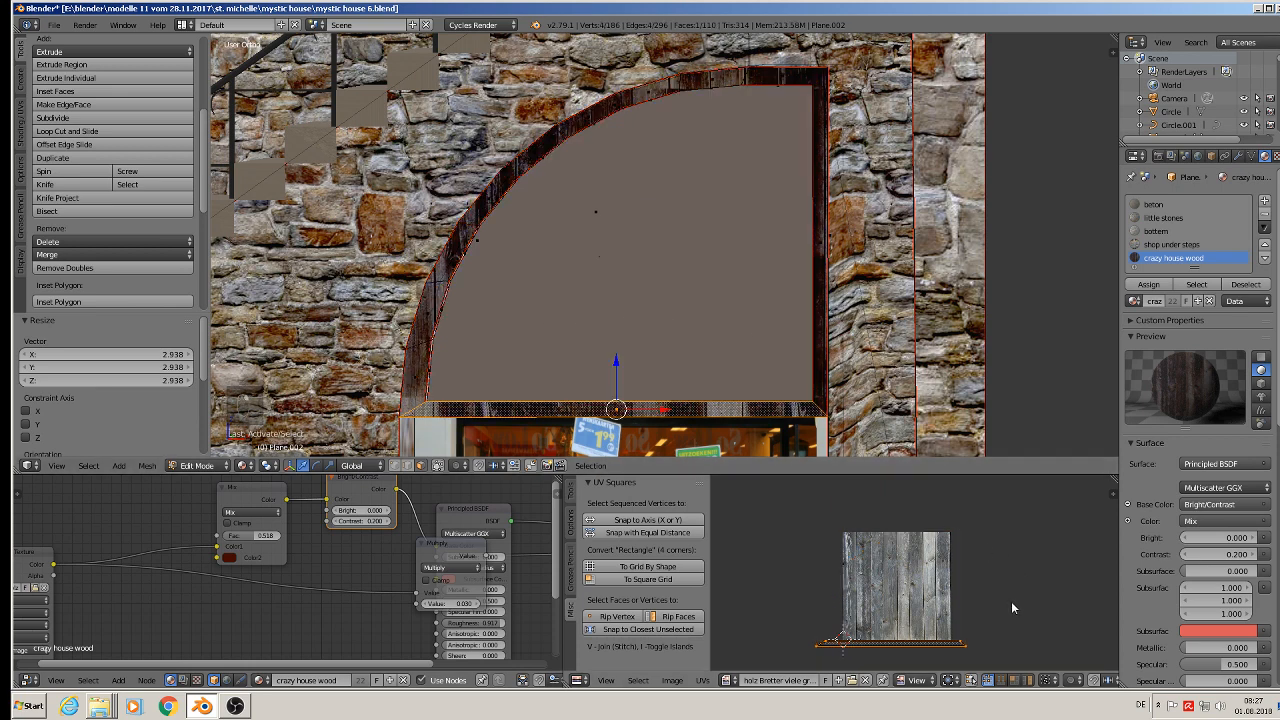
text(r90)
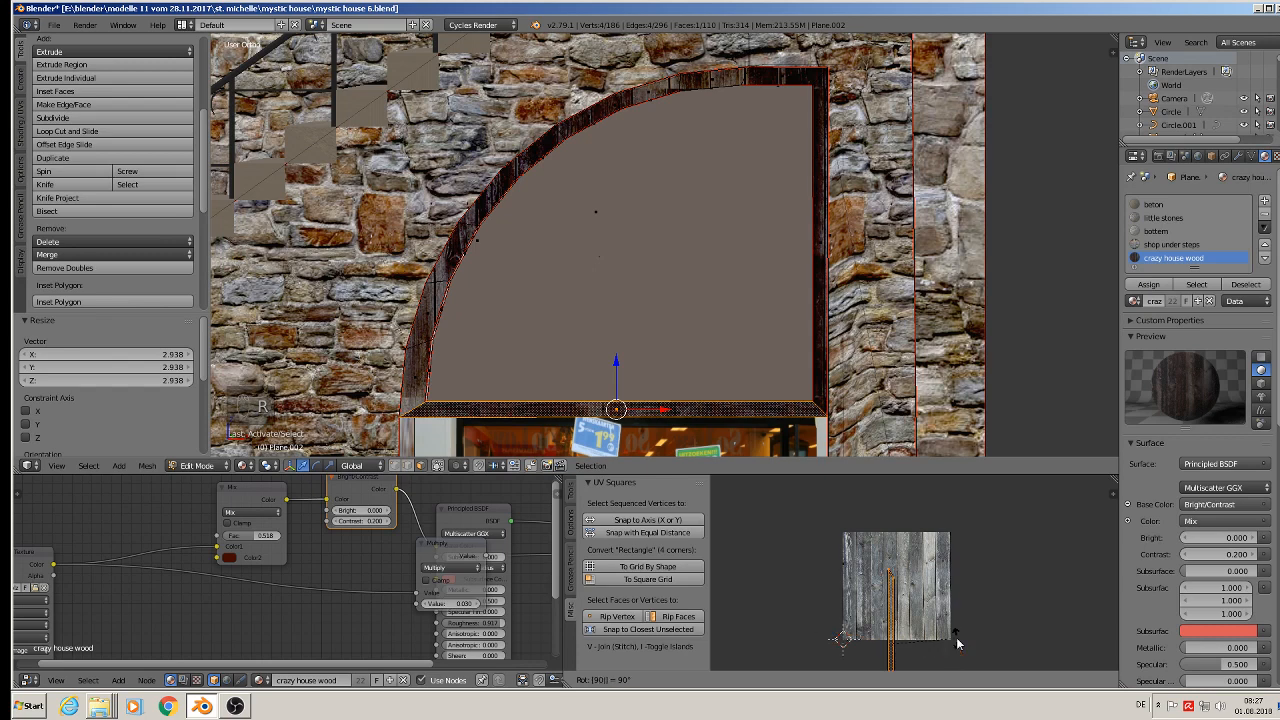
key(Return)
key(g)
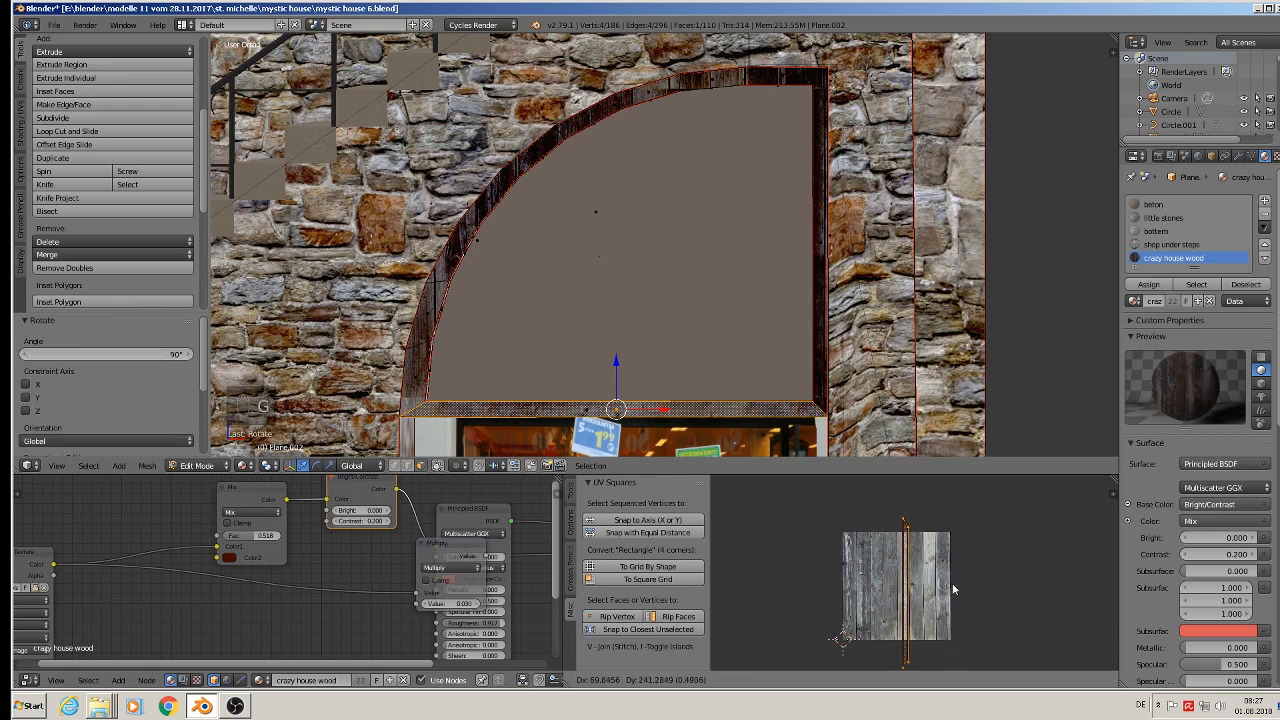
click(950, 582)
Move the UVs of the frame's vertical post about -0.316 in X onto a plank of the wood image.
right_click(821, 240)
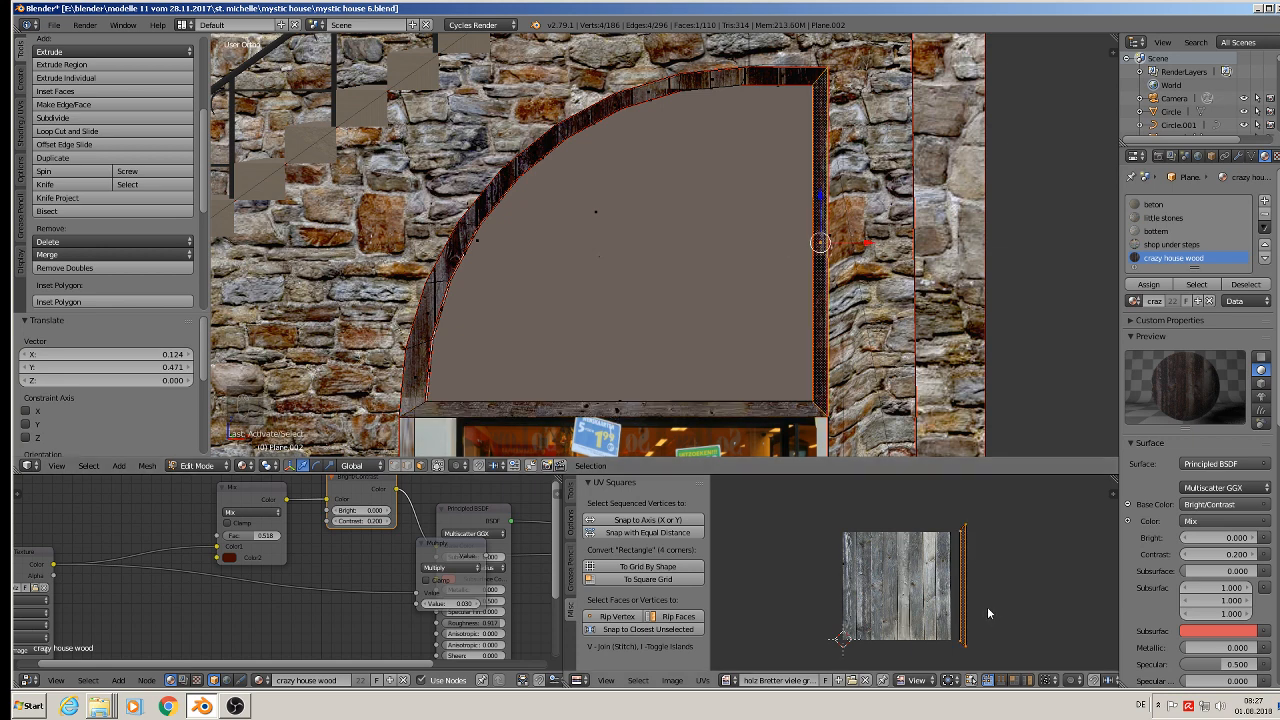
key(g)
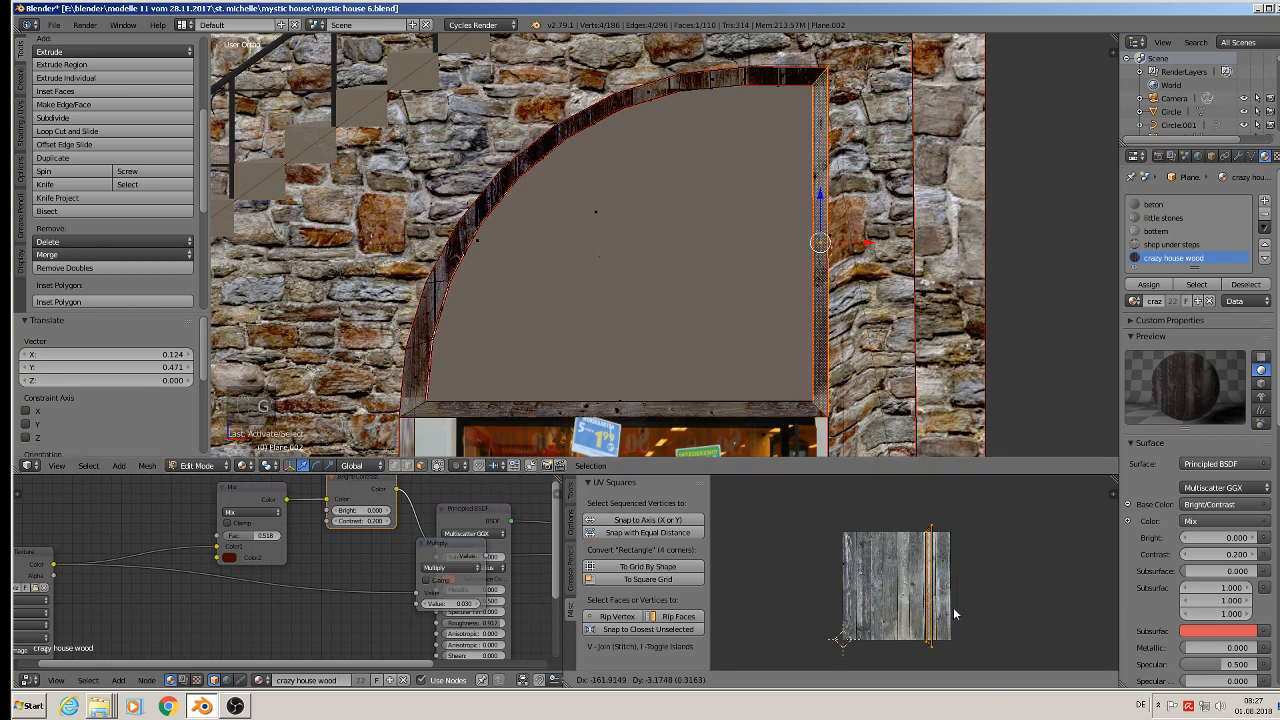
click(951, 610)
Try to straighten the UVs of the arch's curved face strip with Snap to Axis after a shortest-path selection.
right_click(779, 76)
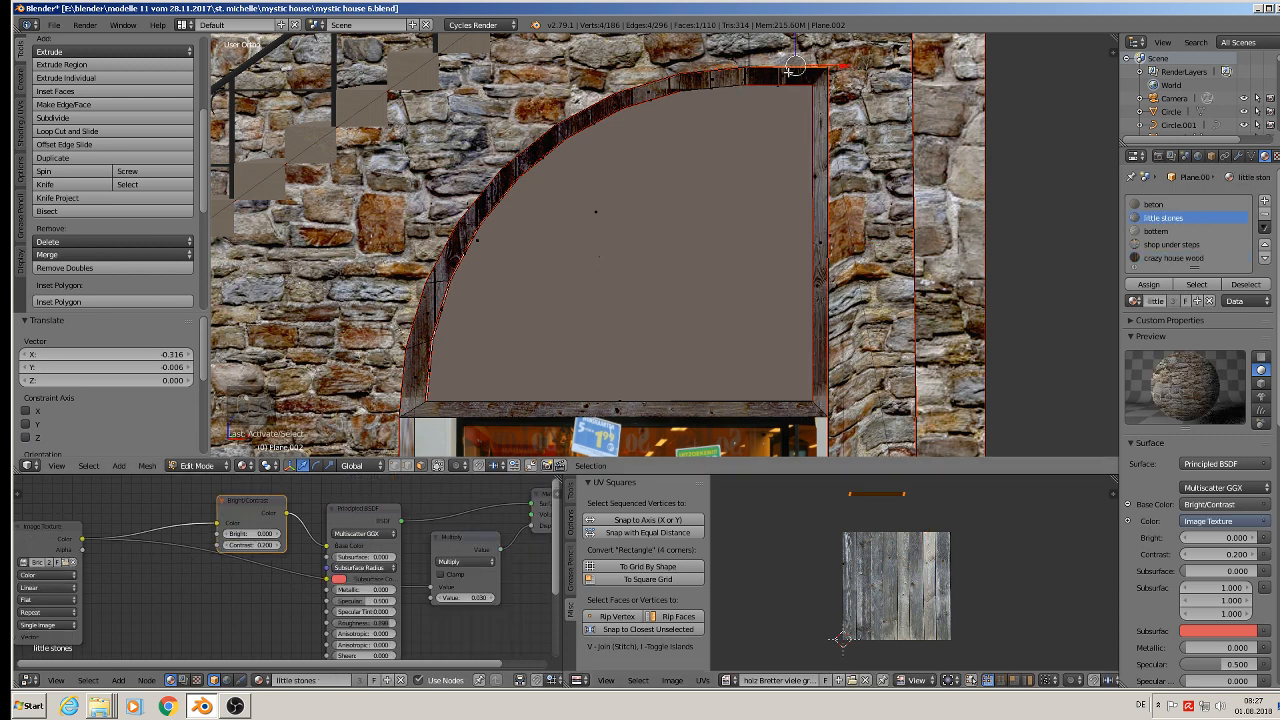
ctrl+right_click(409, 379)
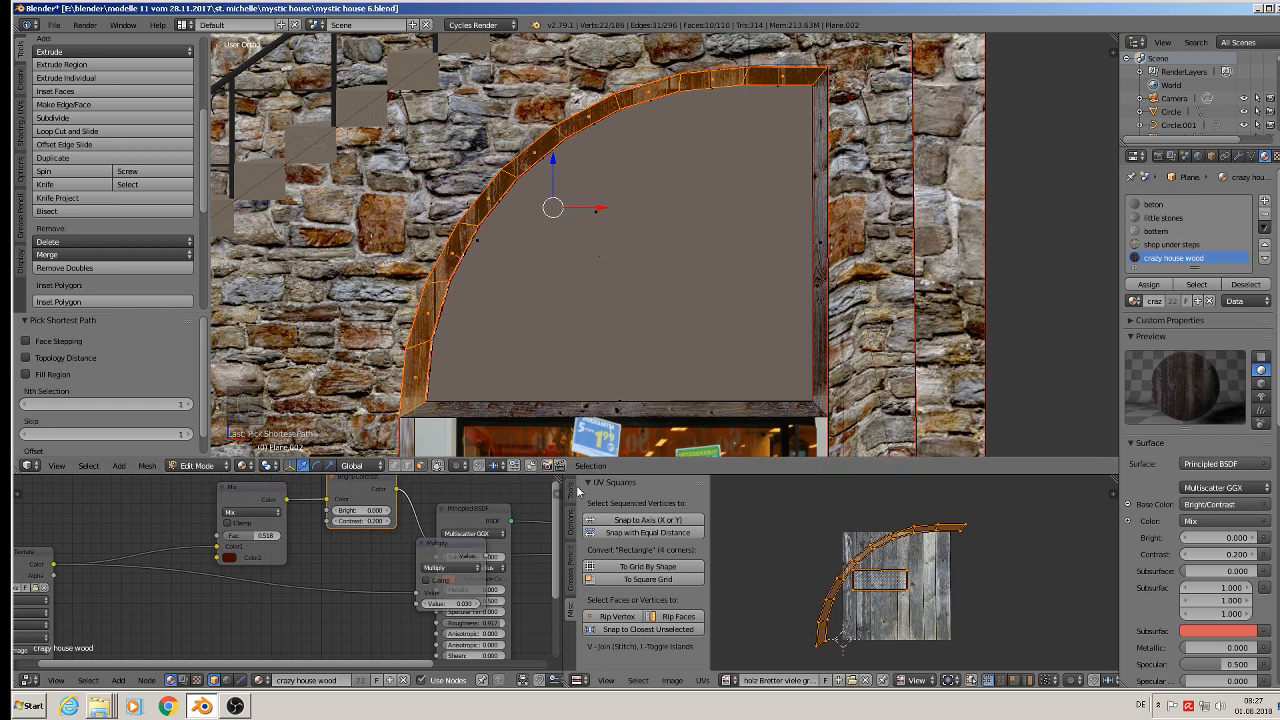
click(638, 520)
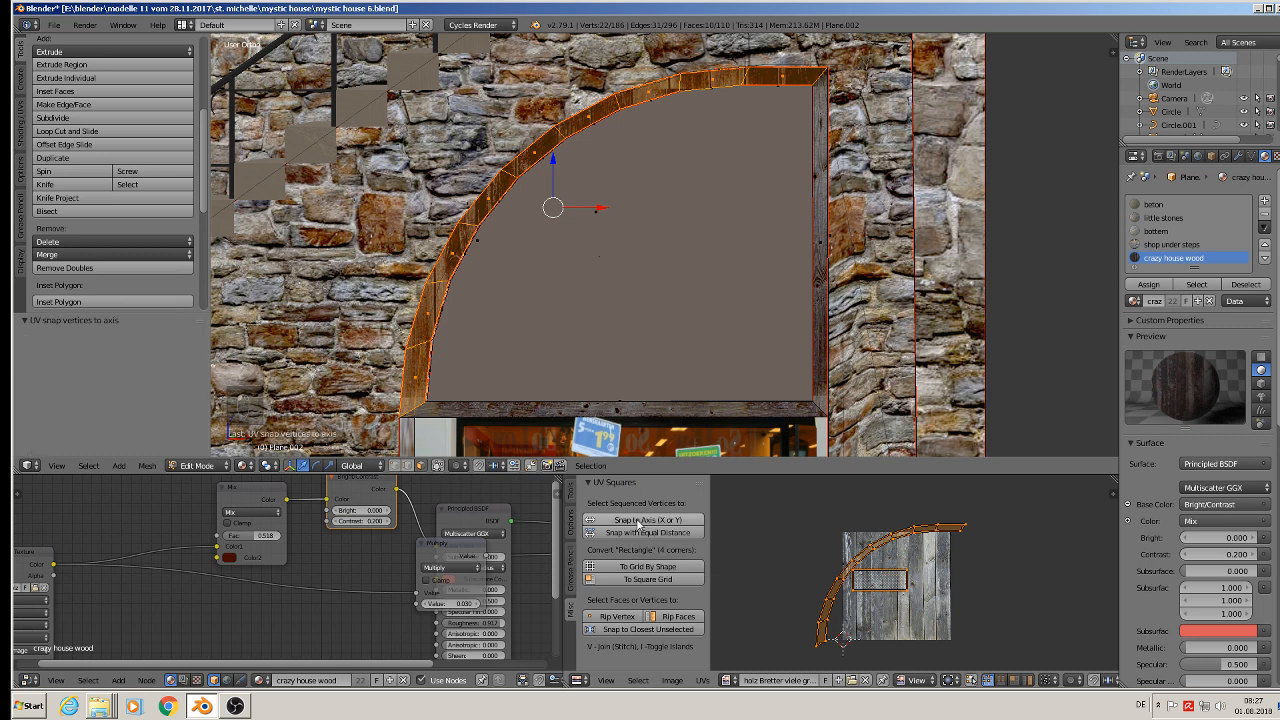
Reselect the curved arch faces one by one and straighten their UVs into a single vertical strip with Snap to Axis.
right_click(420, 368)
shift+right_click(769, 76)
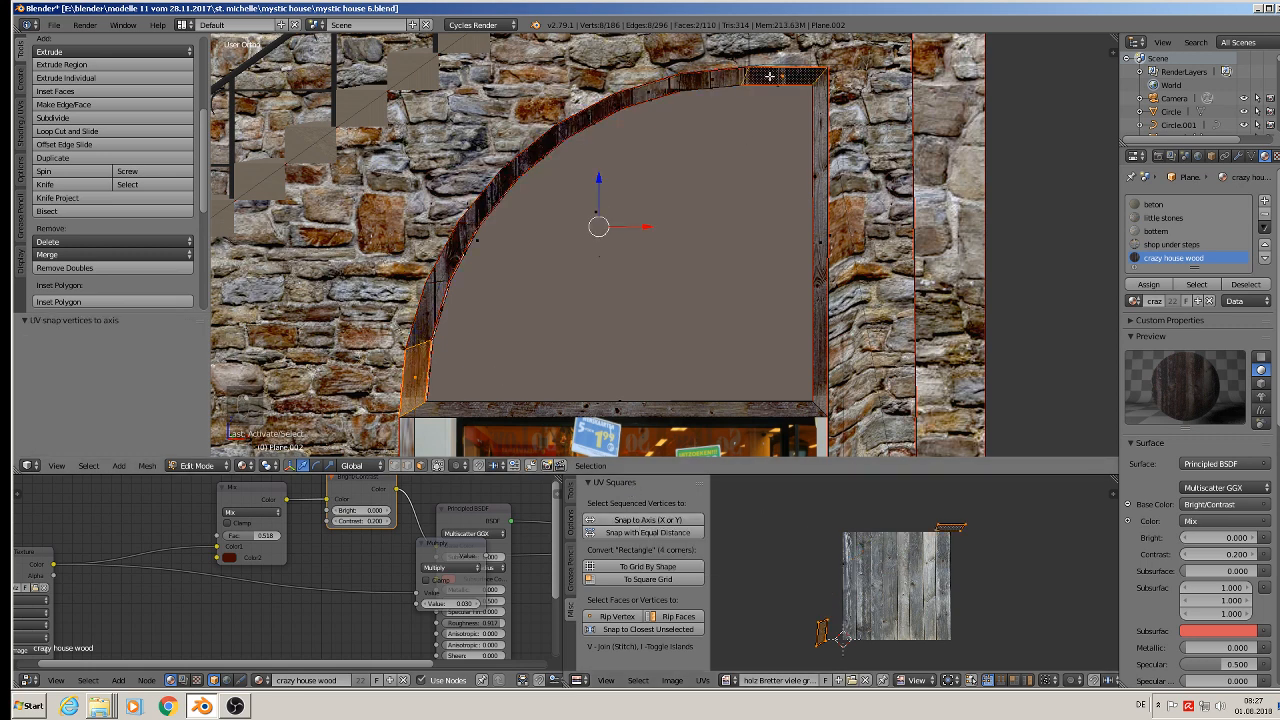
shift+right_click(712, 80)
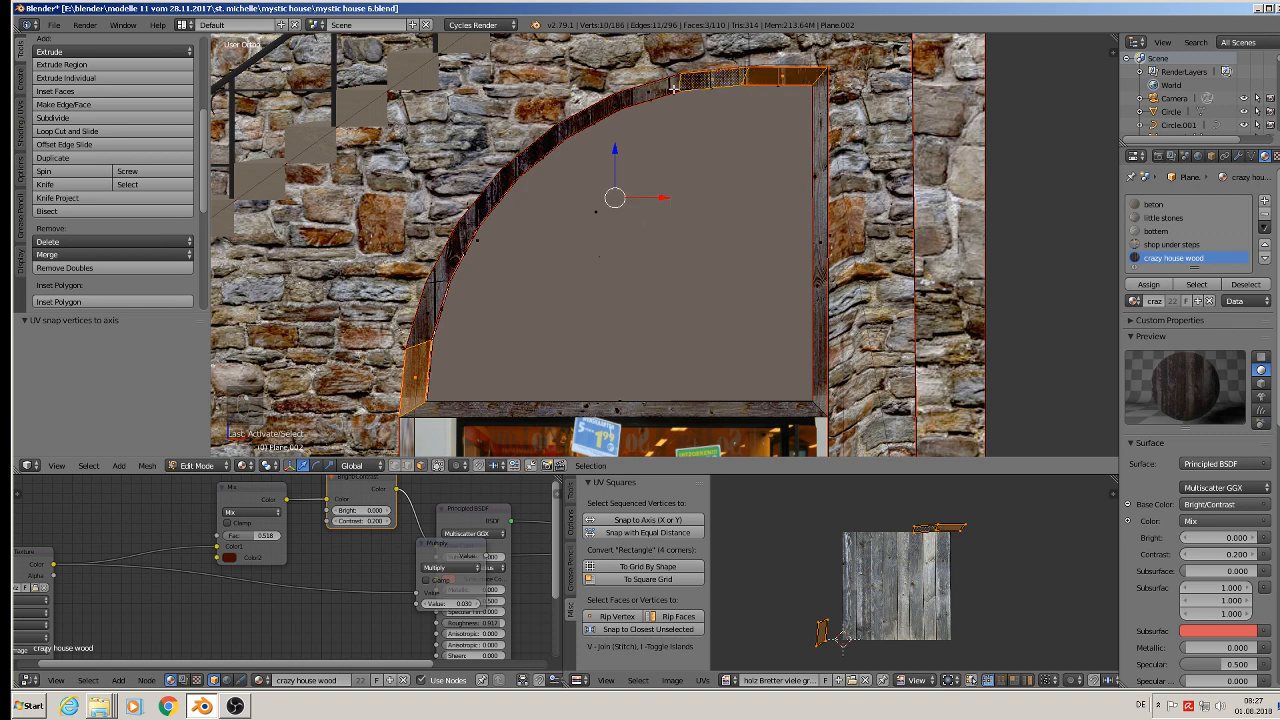
shift+right_click(654, 92)
shift+right_click(577, 124)
shift+right_click(541, 153)
shift+right_click(490, 201)
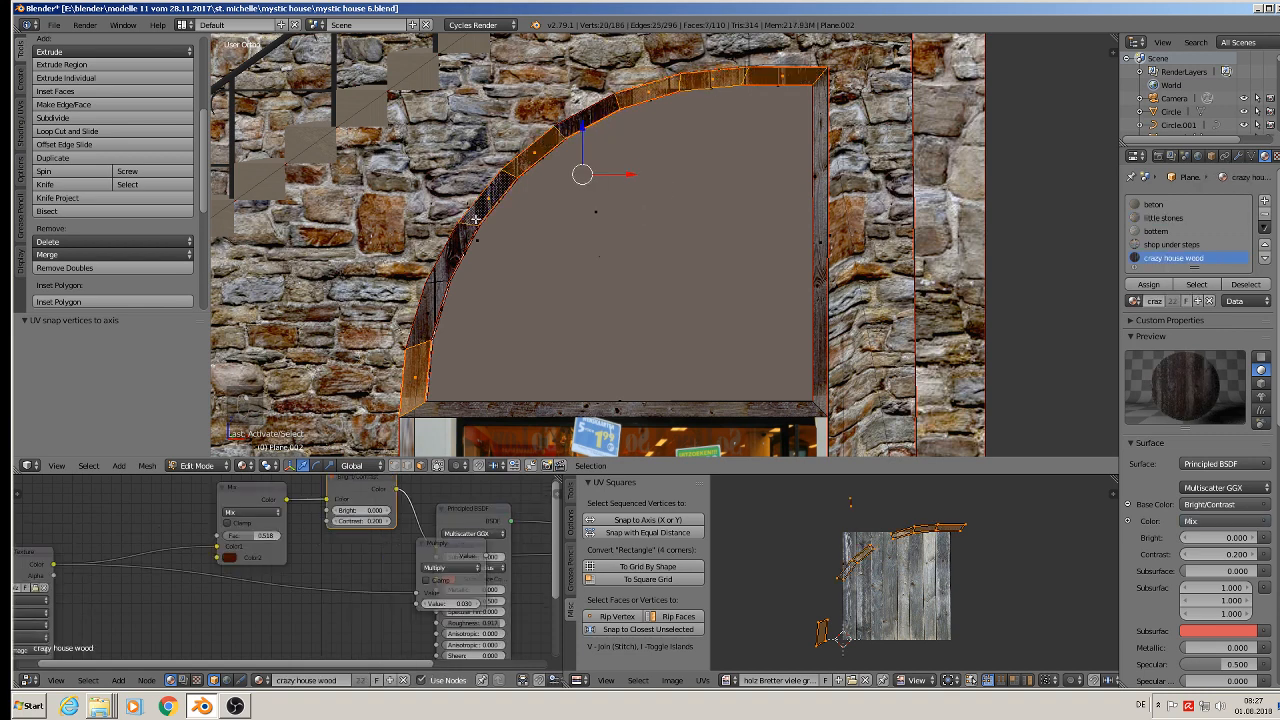
shift+right_click(454, 248)
shift+right_click(434, 310)
shift+right_click(452, 254)
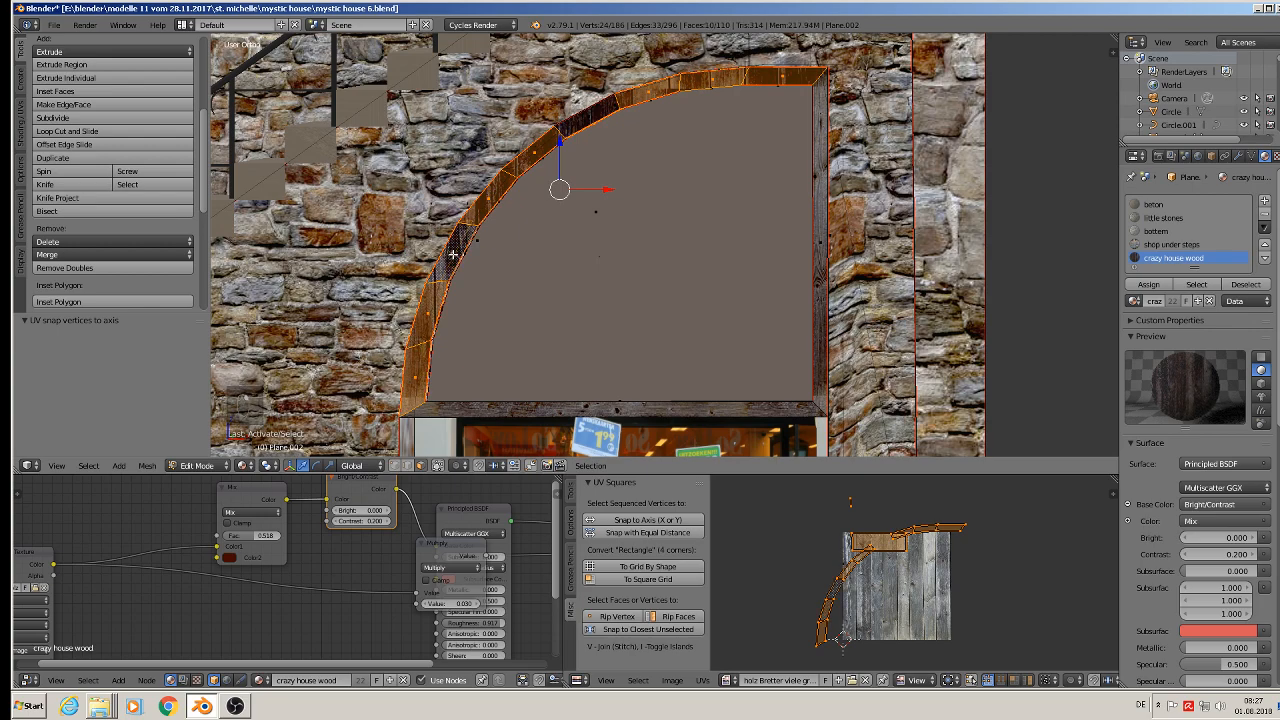
middle_drag(498, 272, 612, 308)
shift+right_click(518, 259)
scroll(612, 308, down, 1)
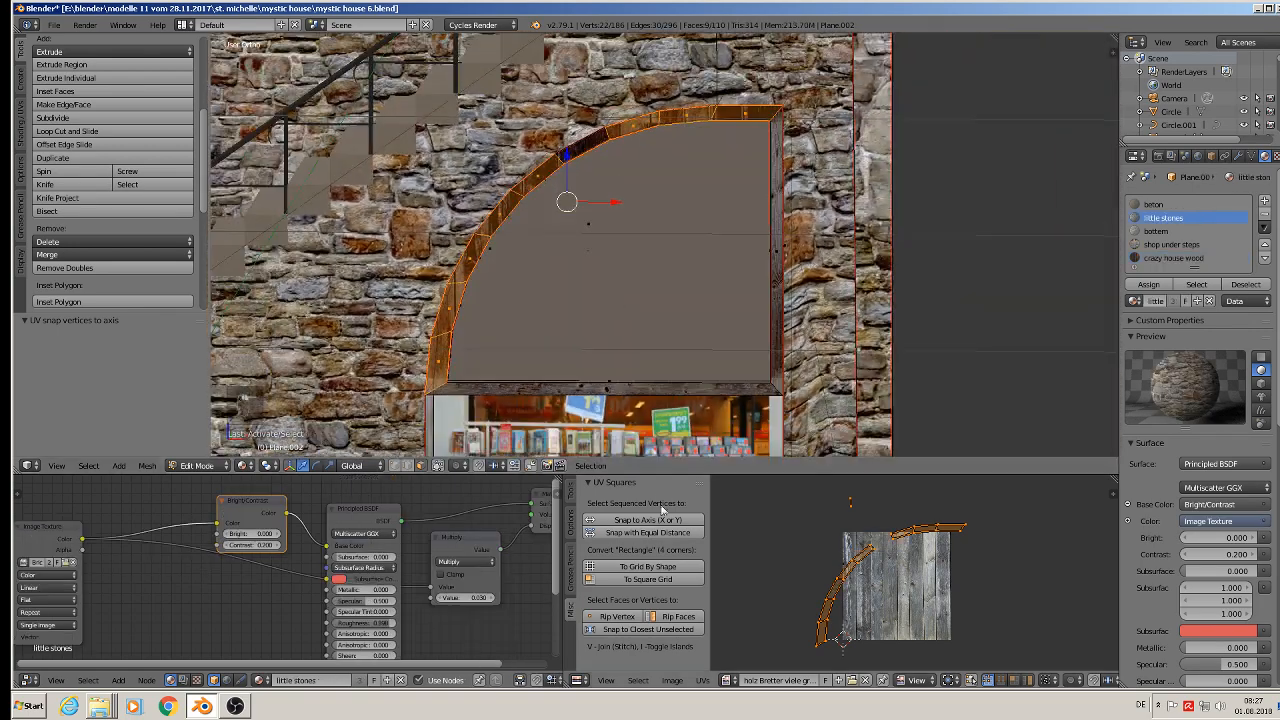
click(673, 521)
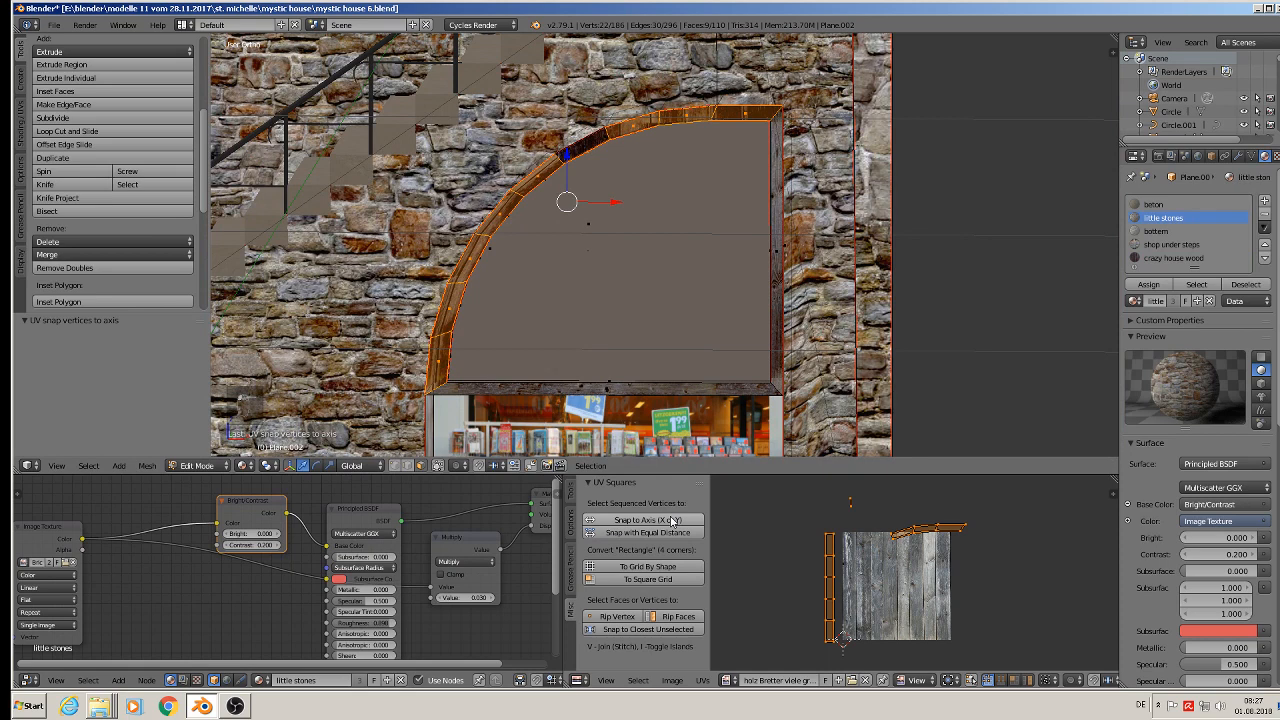
shift+right_click(580, 148)
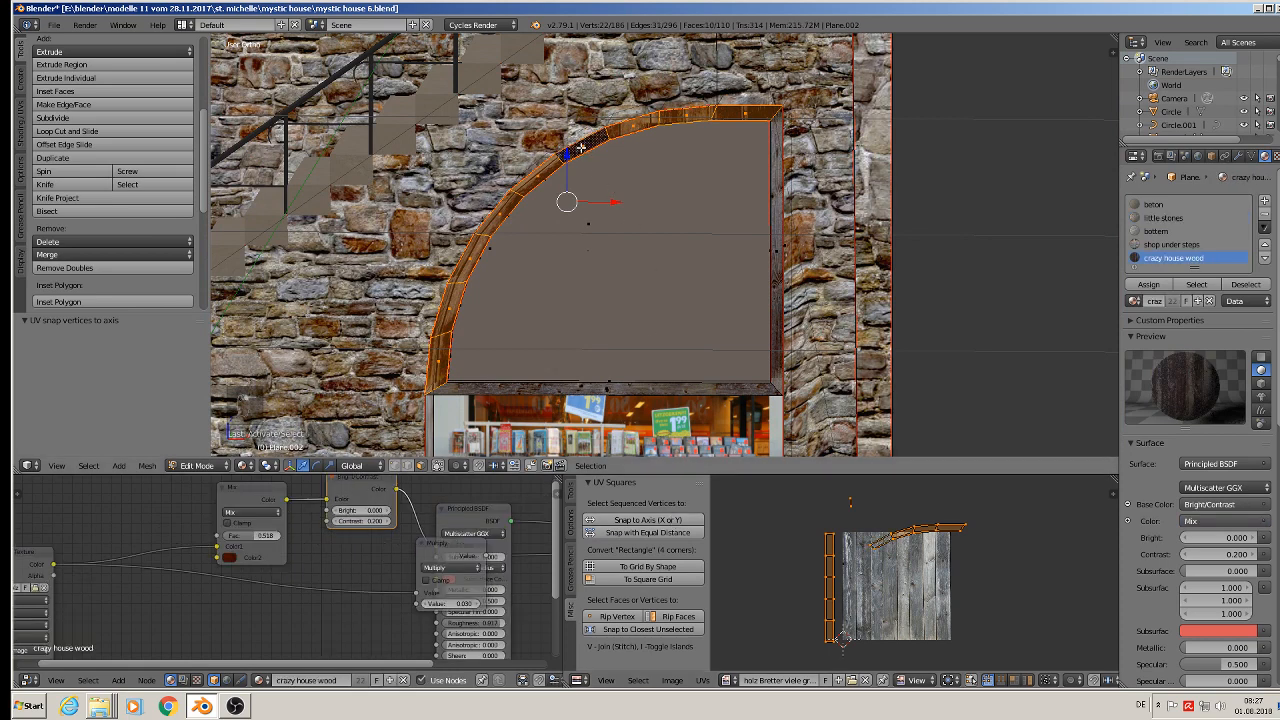
click(641, 521)
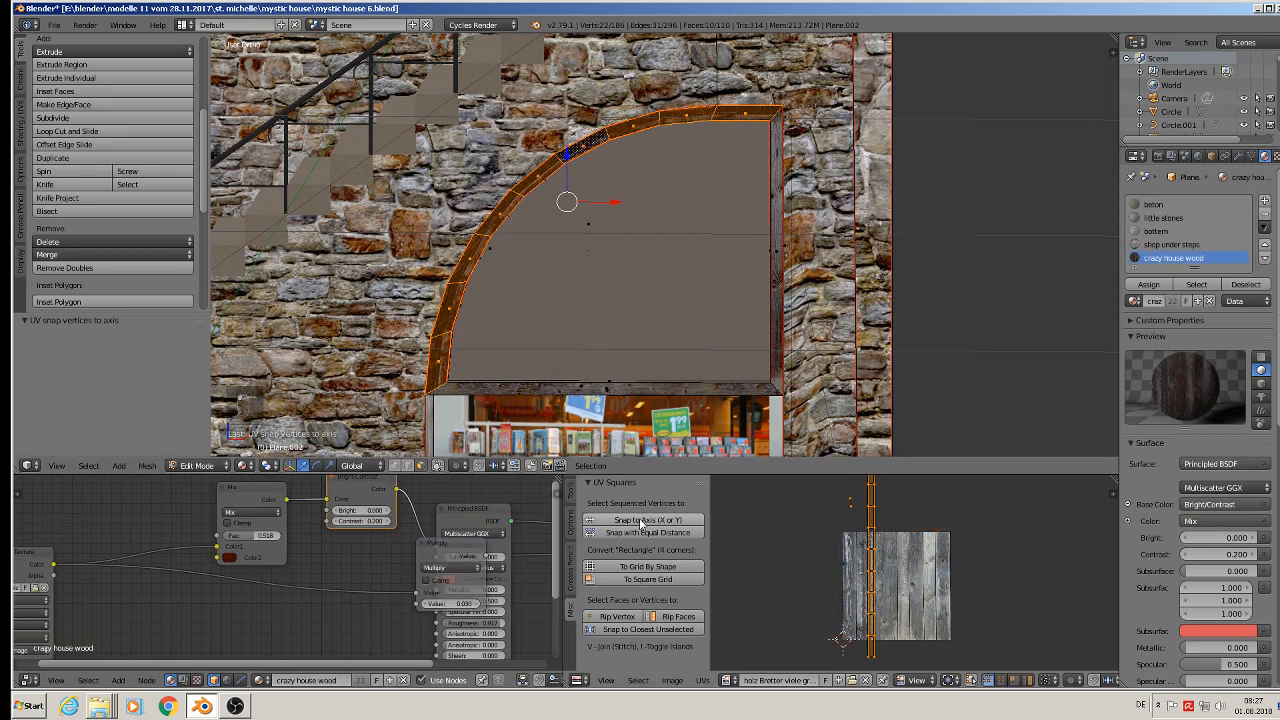
Move the curved arch's UV strip about 0.54 in X and -0.19 in Y onto a light plank and leave Edit Mode.
scroll(858, 521, up, 1)
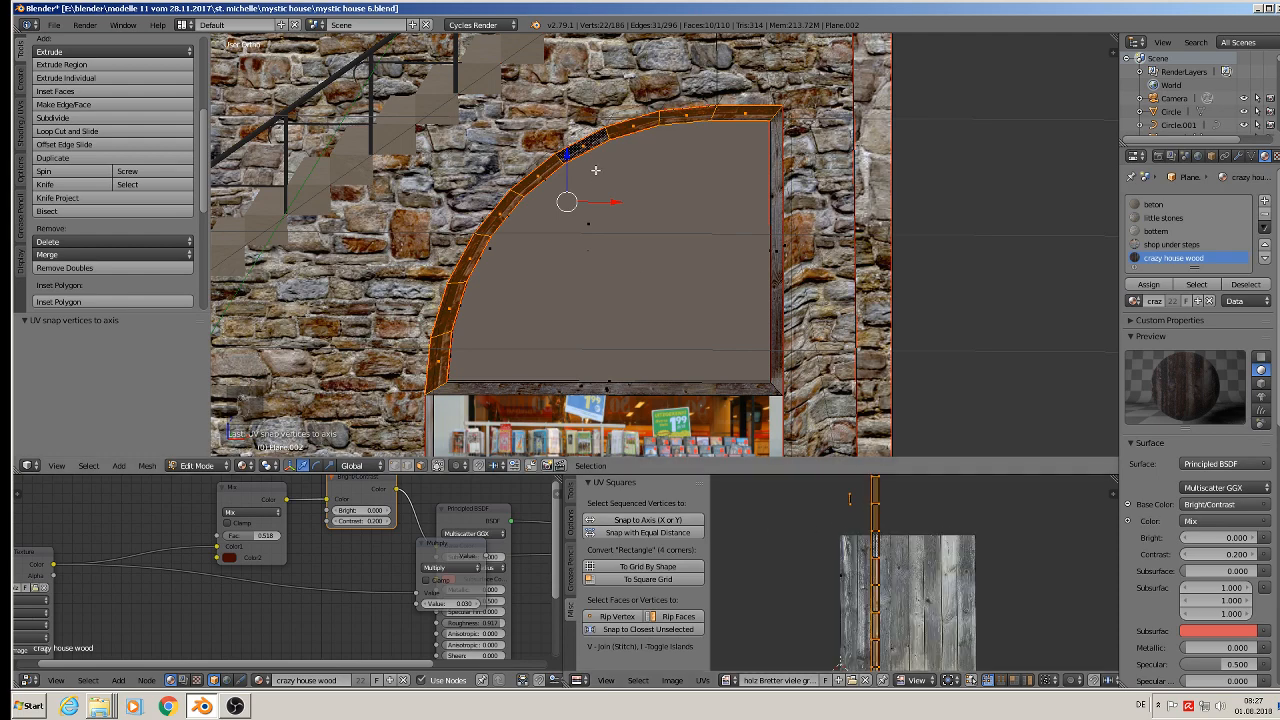
scroll(595, 170, up, 2)
shift+middle_drag(549, 152, 485, 21)
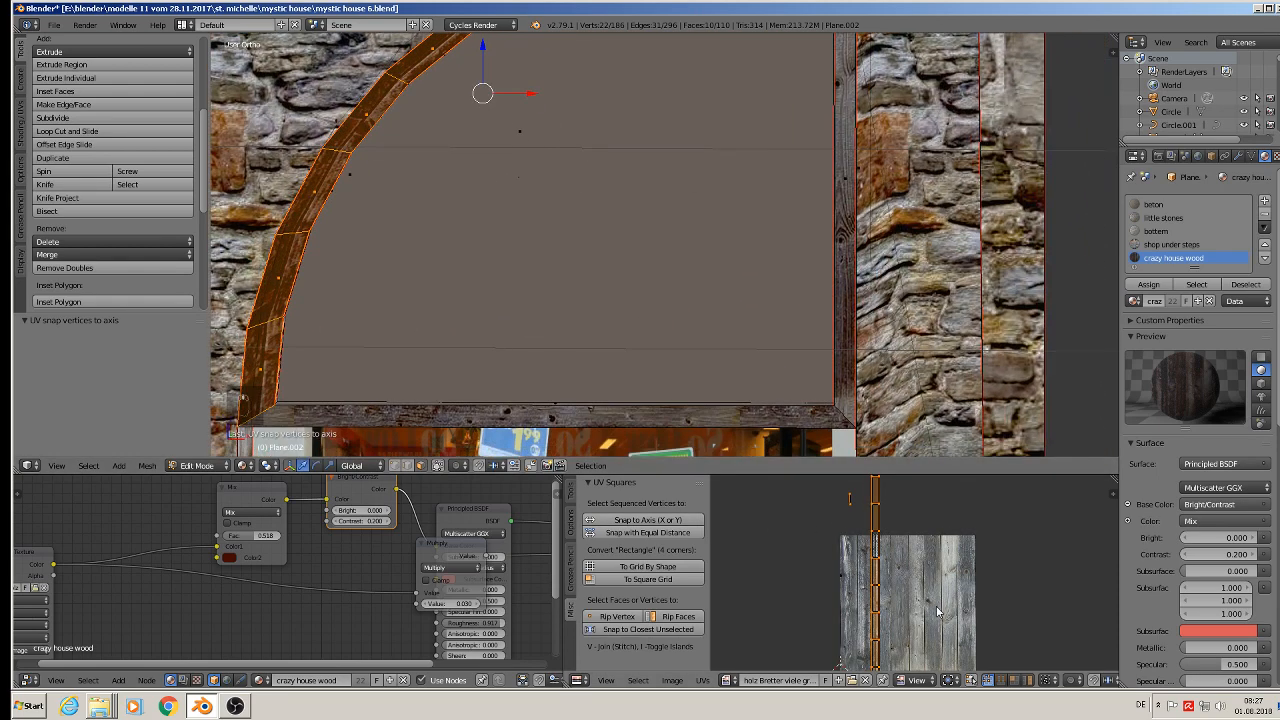
key(g)
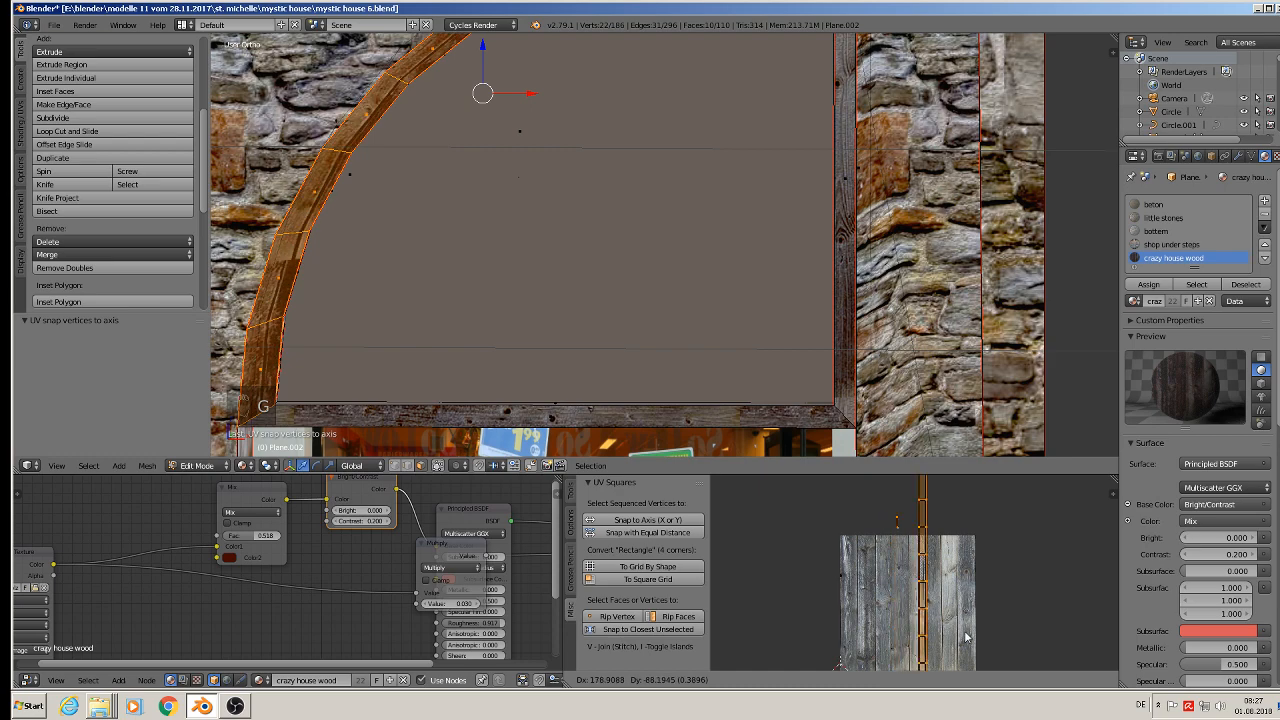
click(988, 631)
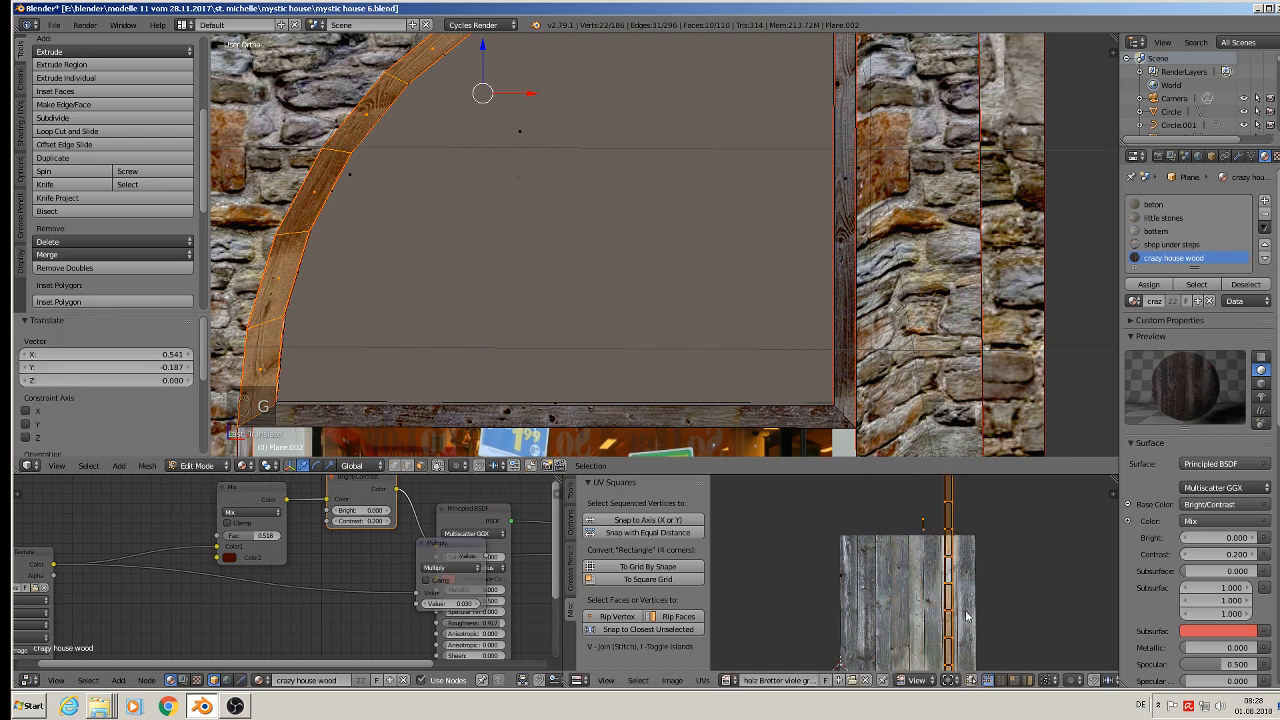
scroll(609, 158, down, 3)
key(Tab)
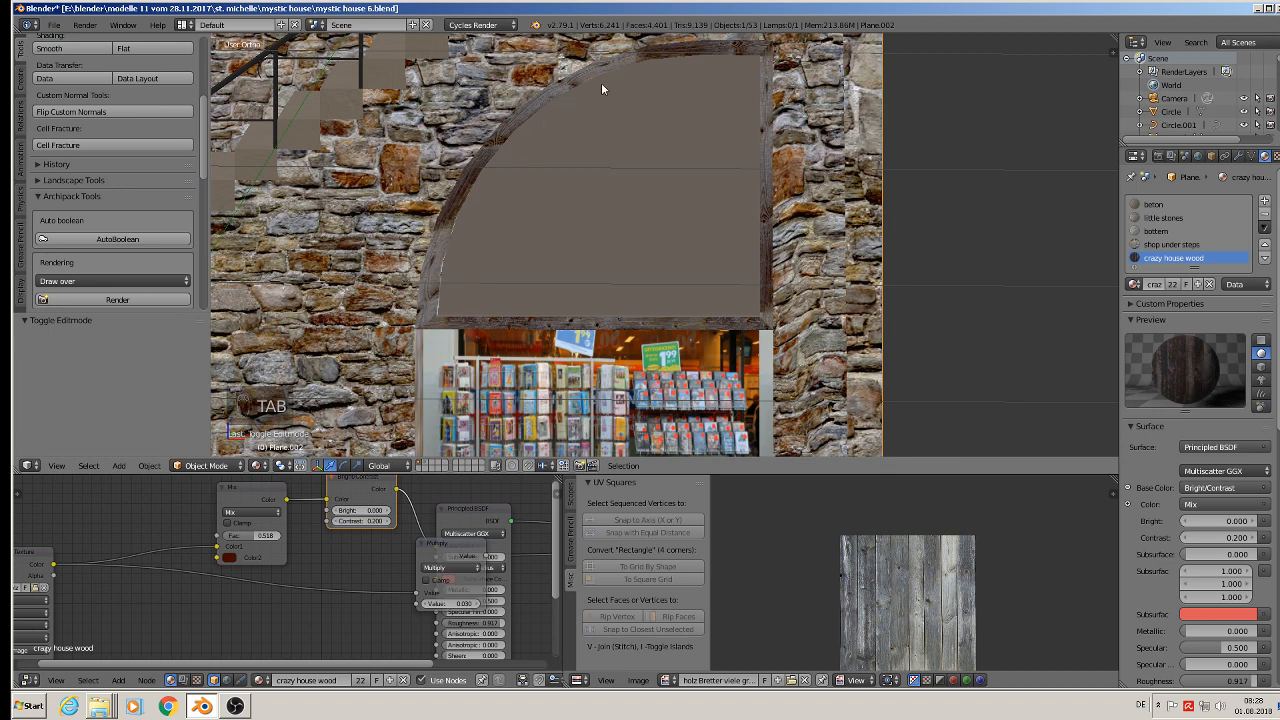
Shrink the curved arch's UV strip along Y to fit the plank's length and return to Object Mode.
key(Tab)
key(s)
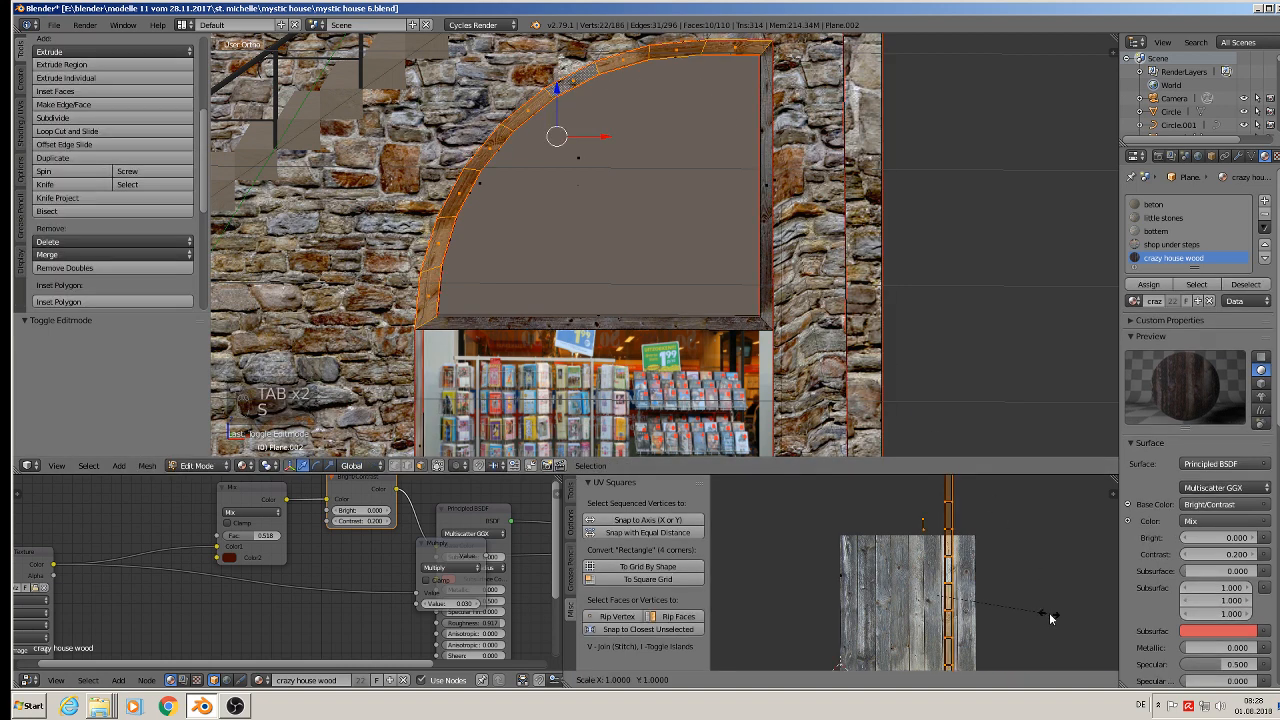
right_click(1090, 637)
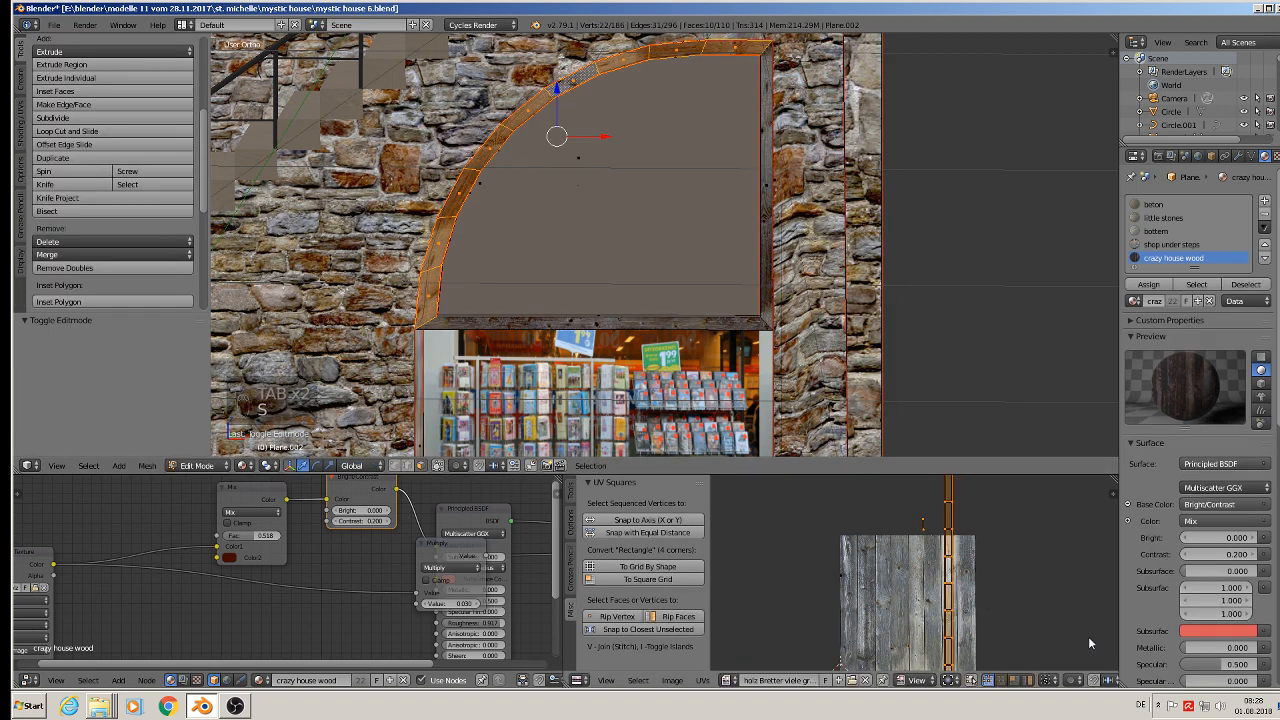
key(s)
key(y)
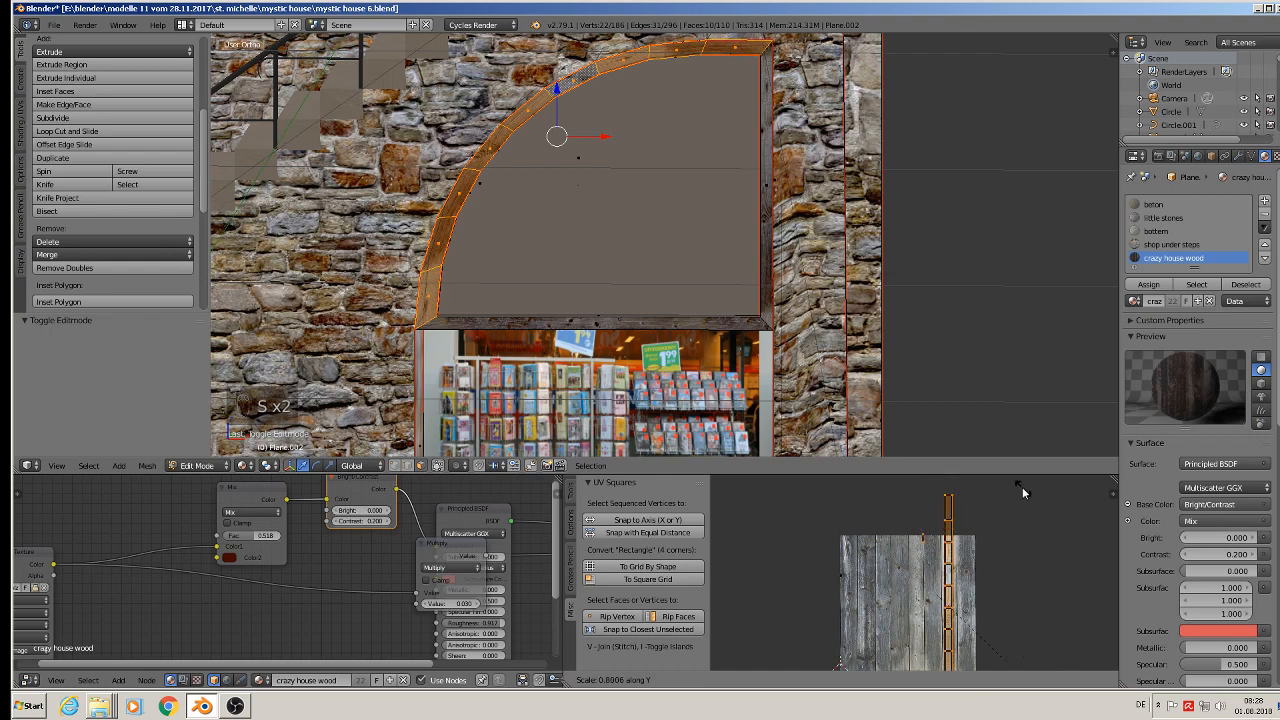
click(981, 659)
key(Tab)
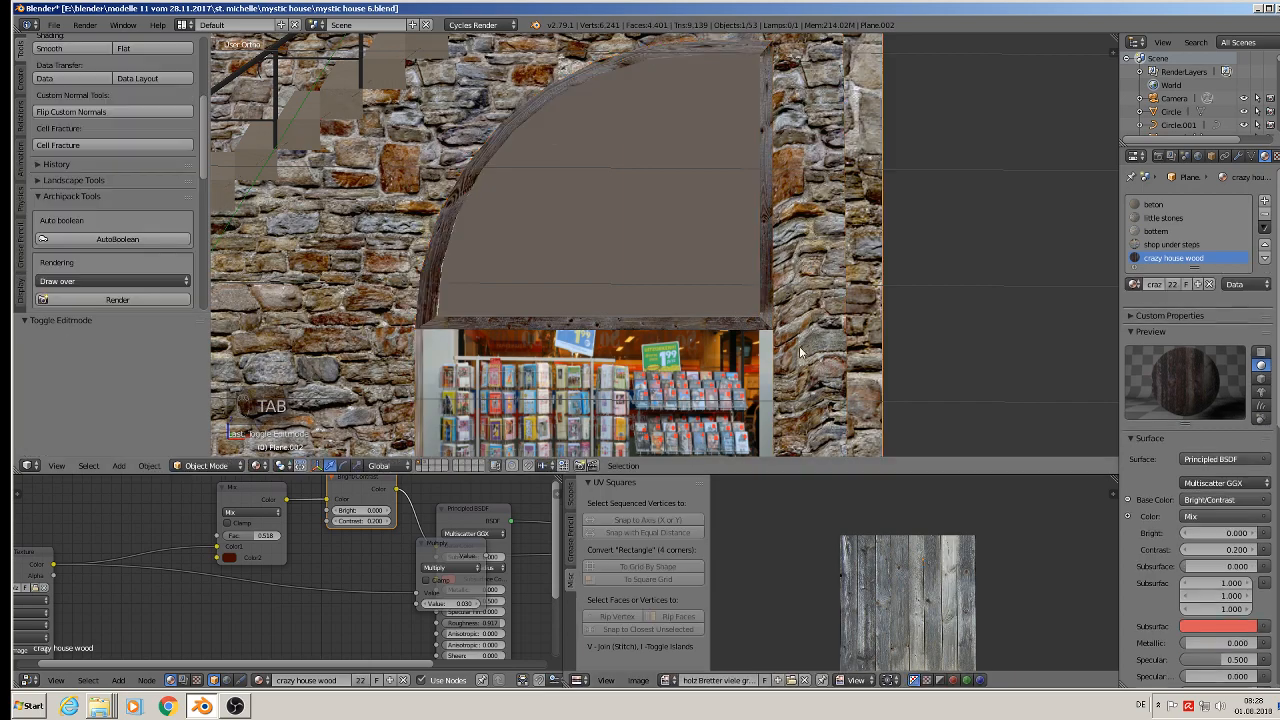
Select the arch frame's inner face loop and unwrap it with Smart UV Project at a 66 angle limit.
scroll(797, 341, down, 2)
scroll(766, 286, up, 4)
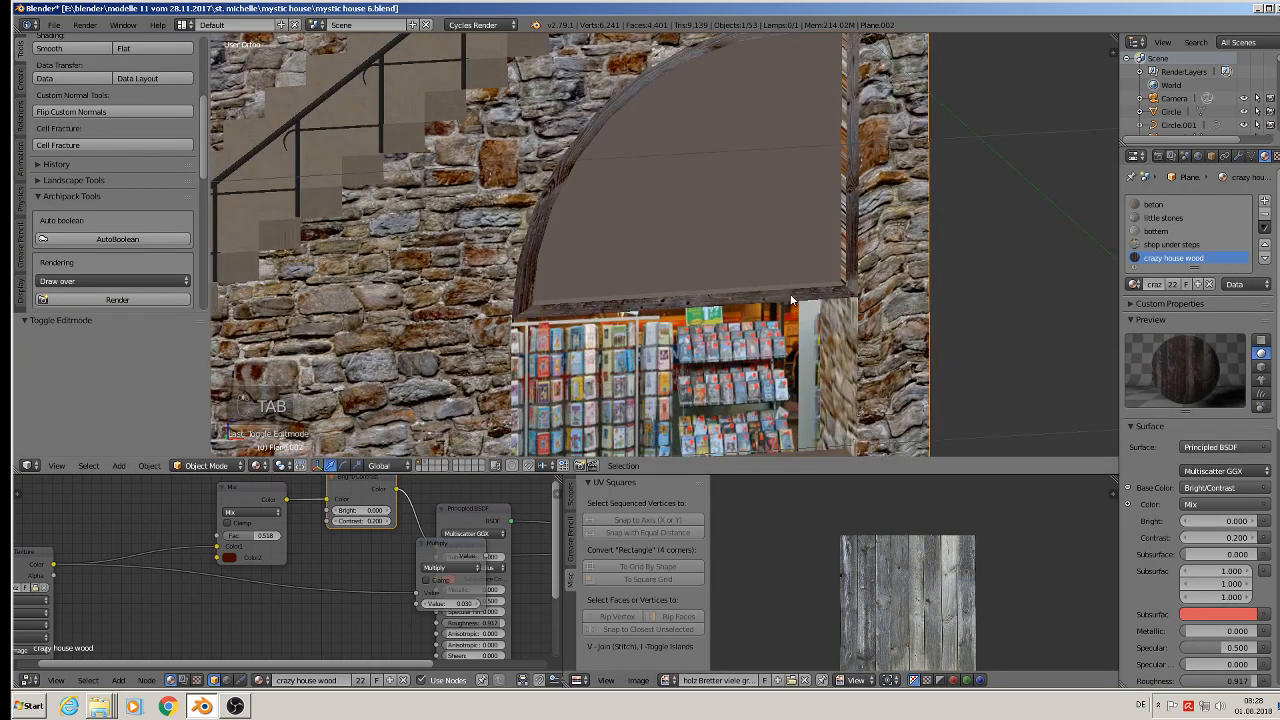
scroll(790, 300, up, 6)
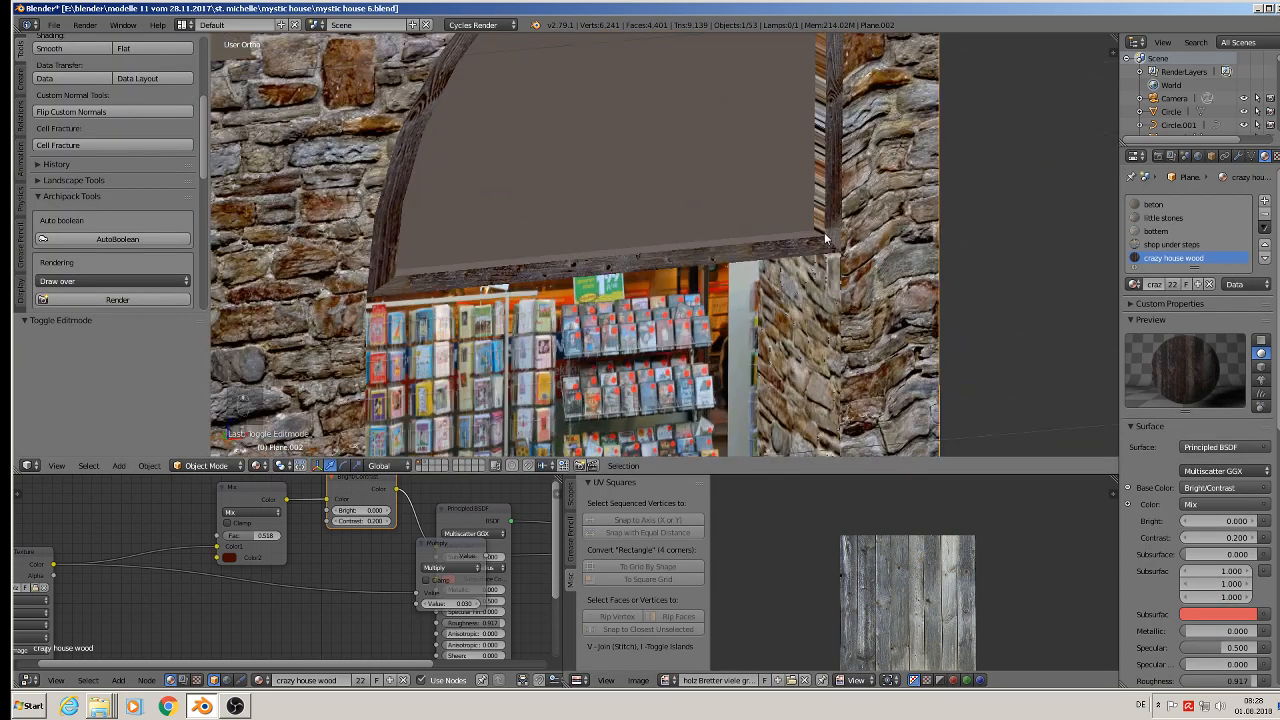
middle_drag(872, 303, 893, 305)
shift+middle_drag(740, 150, 756, 353)
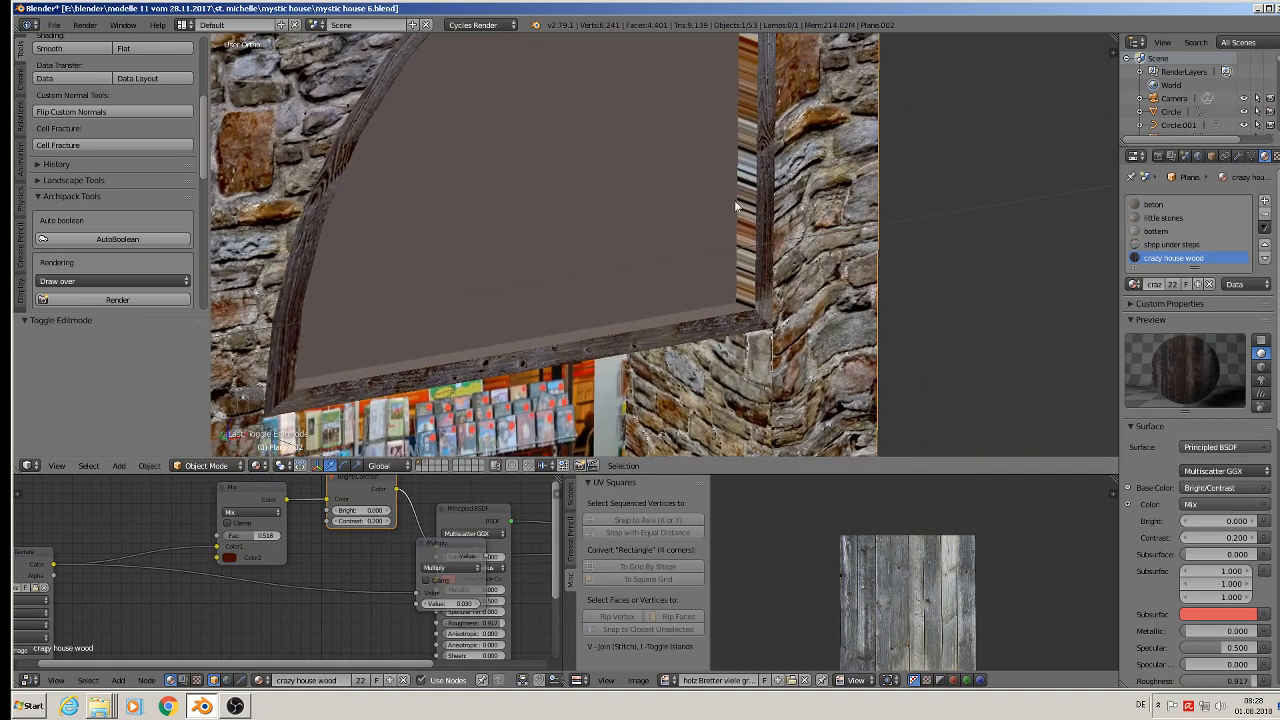
key(Tab)
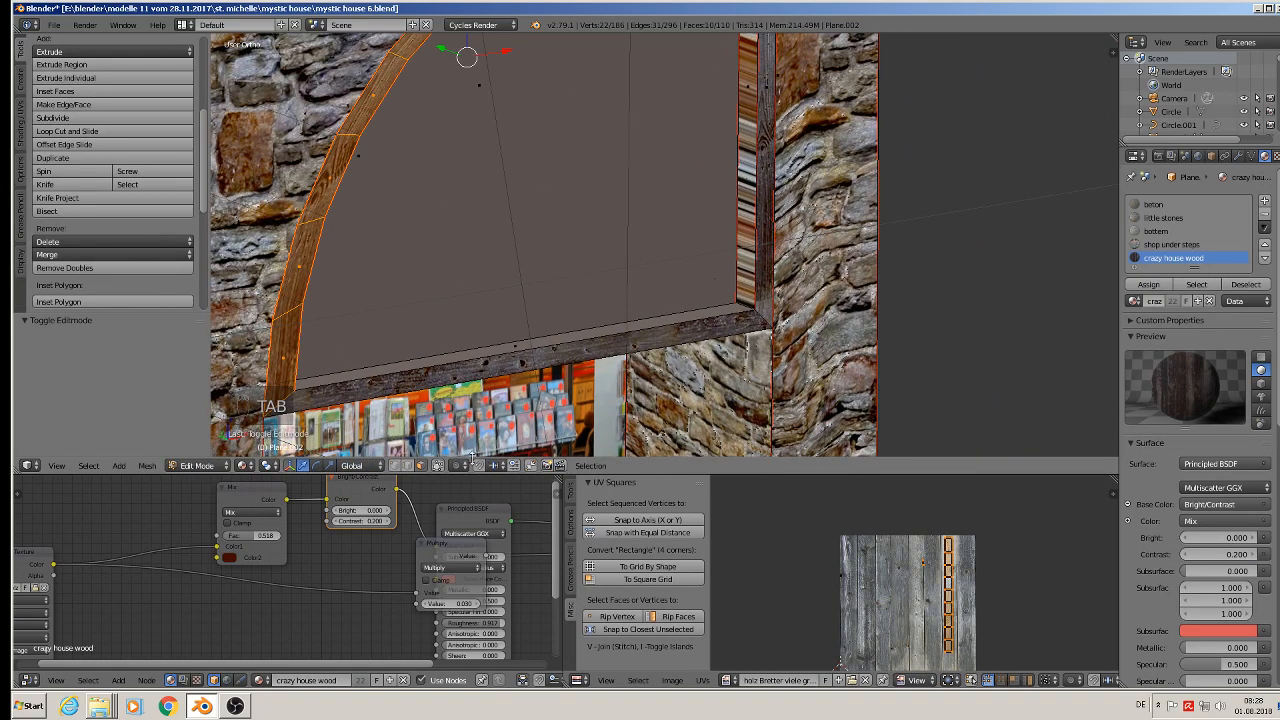
alt+right_click(756, 298)
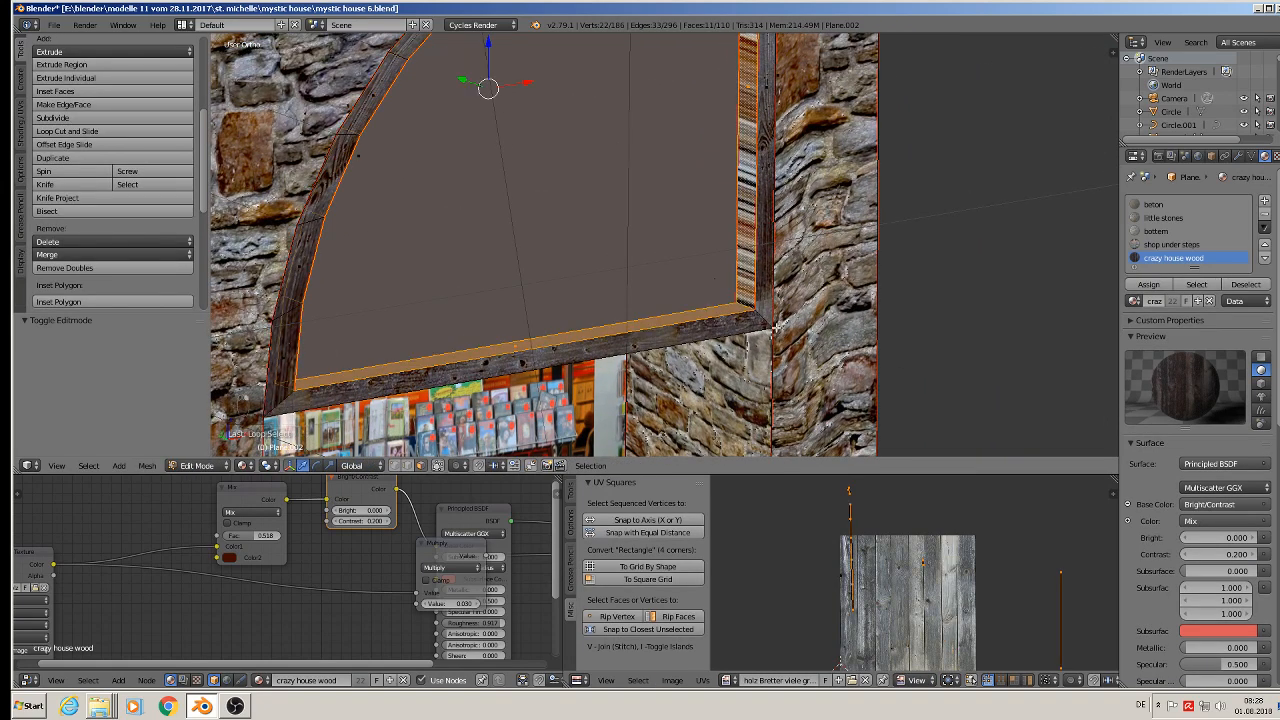
middle_drag(758, 296, 732, 298)
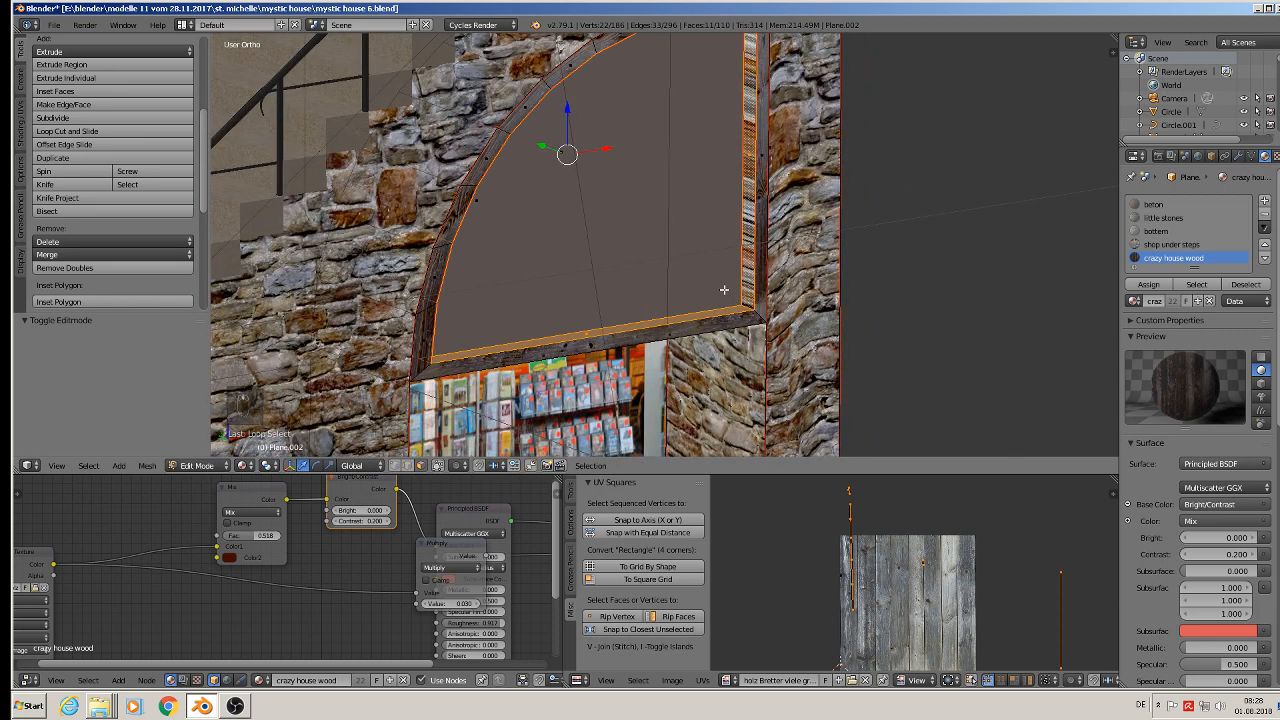
key(u)
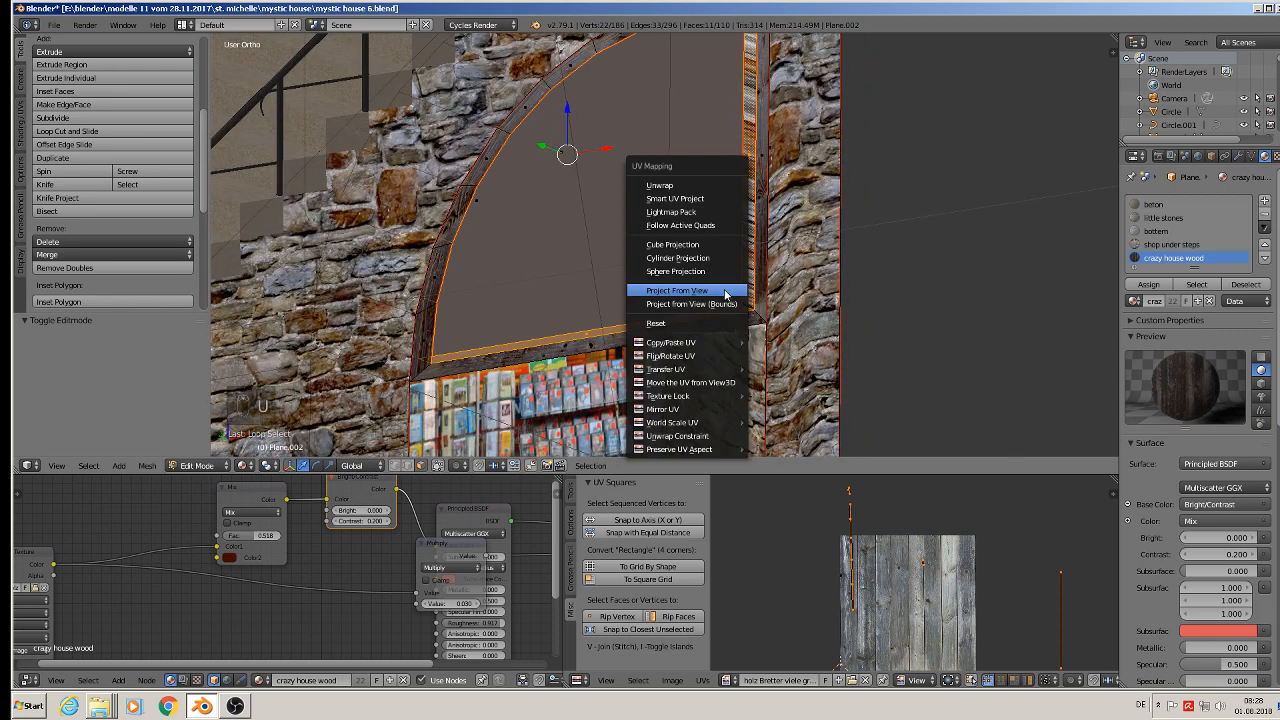
click(719, 200)
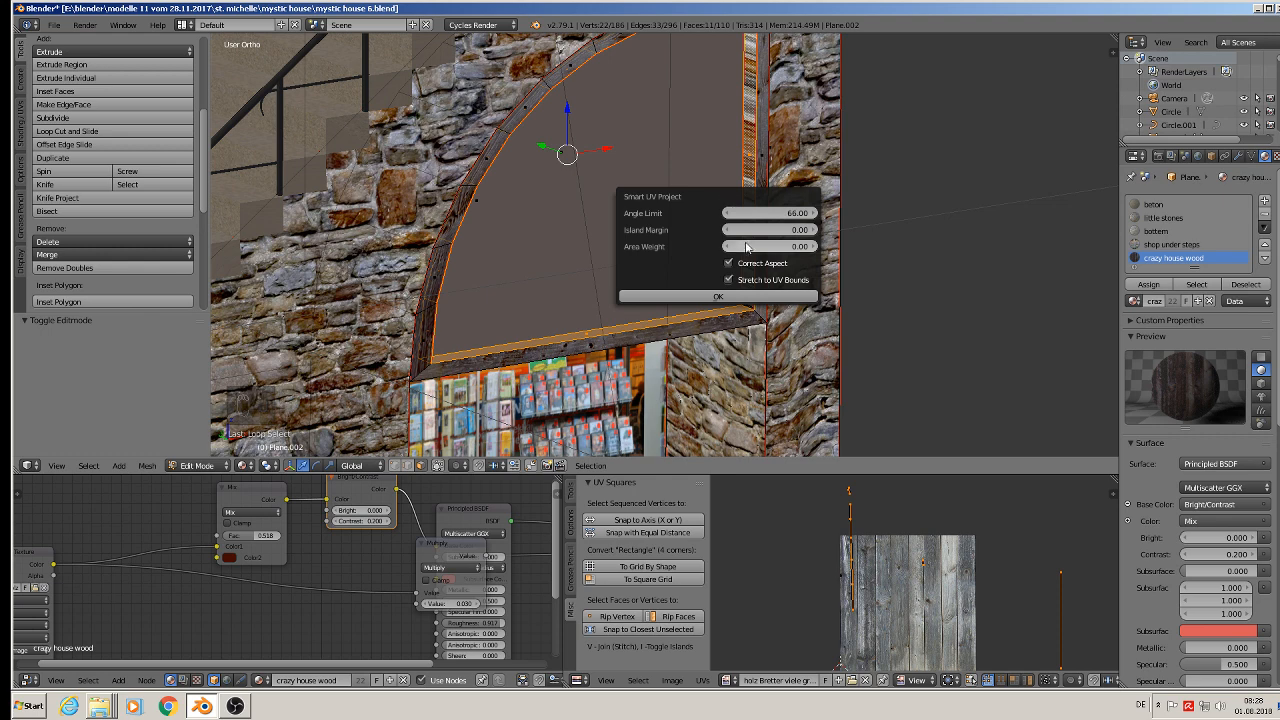
click(714, 296)
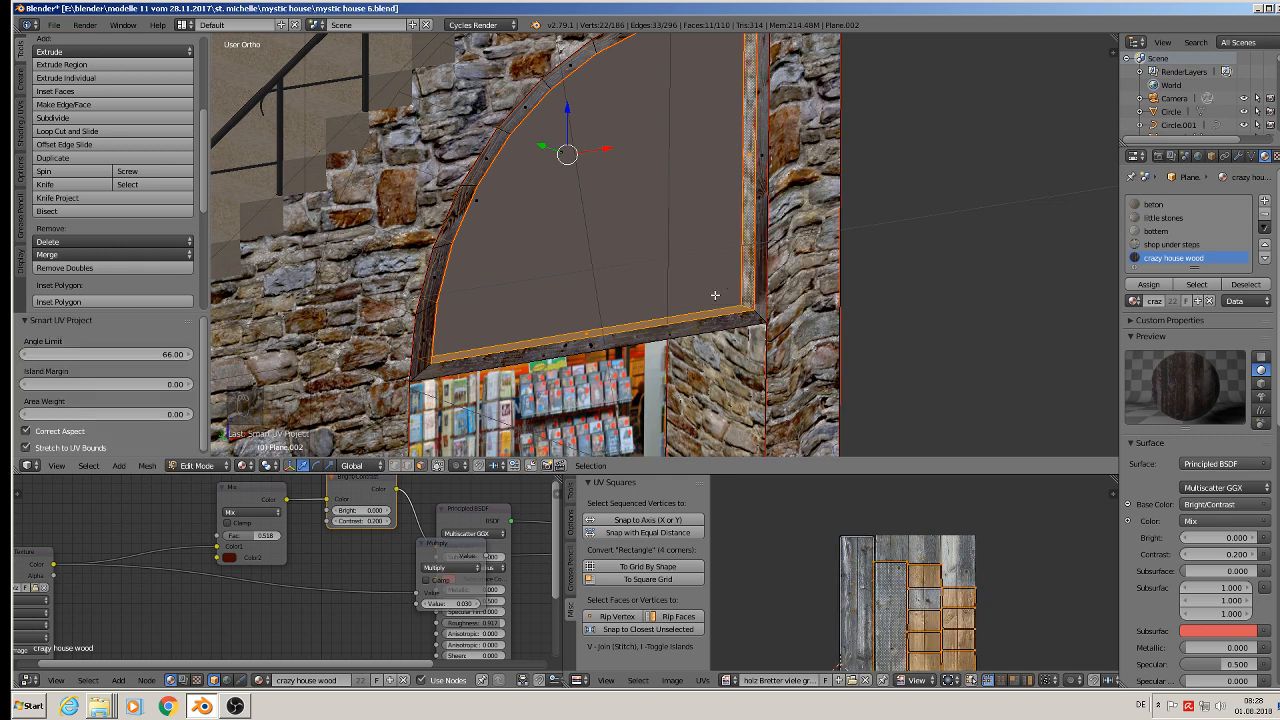
Assign the crazy house wood material to the frame's inner faces, return to Object Mode and deselect everything.
click(1148, 284)
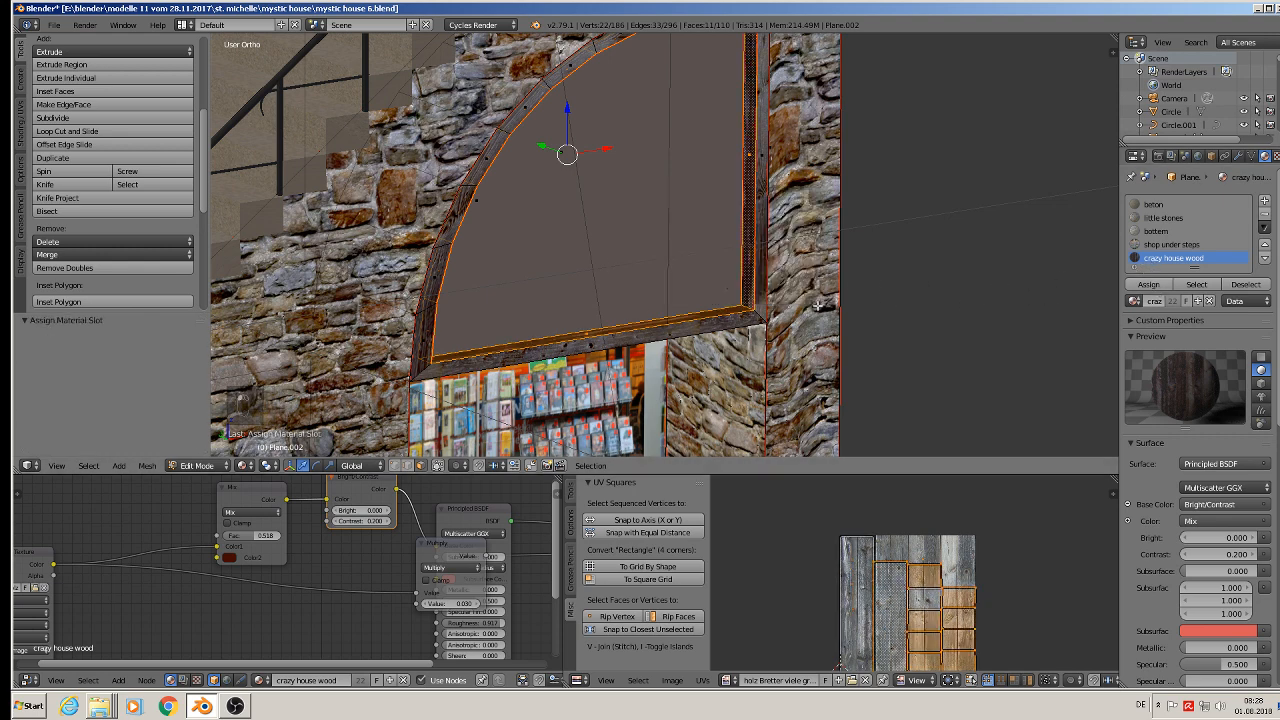
key(Tab)
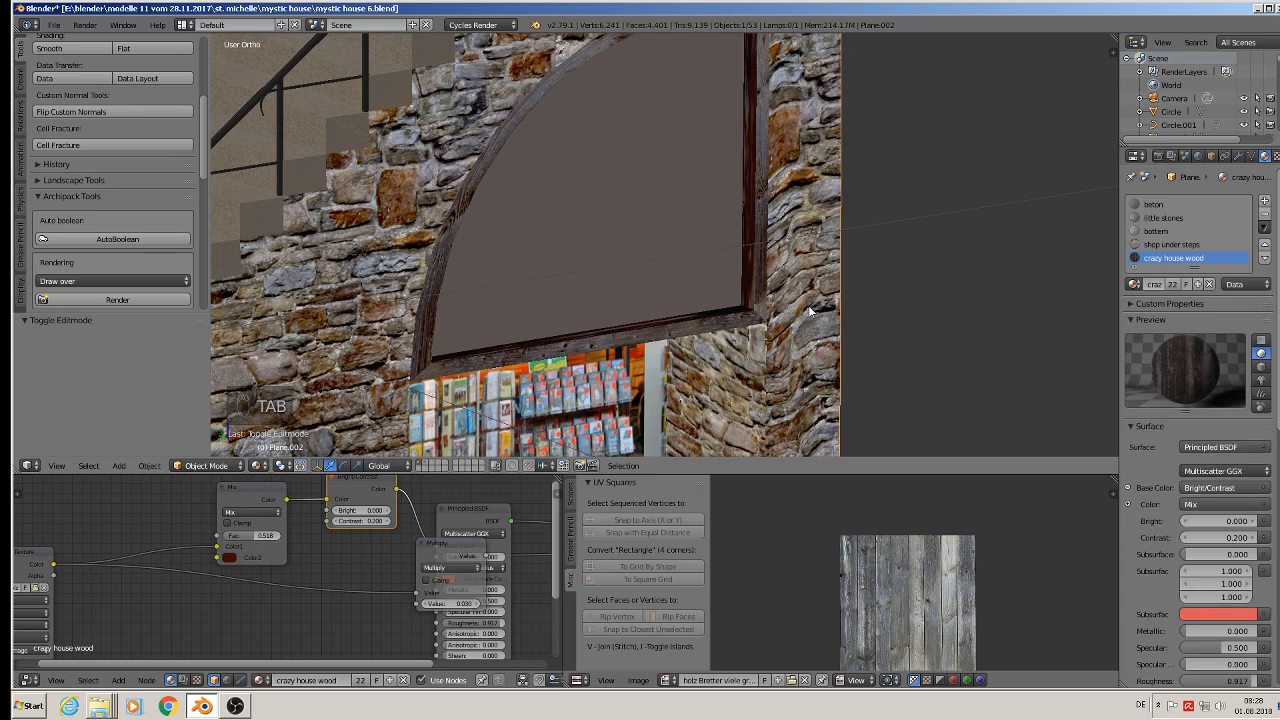
key(a)
Compare the modelled arch with the reference photo, examining the window above the shop beneath the stone stairs.
middle_drag(809, 306, 768, 309)
scroll(768, 309, down, 3)
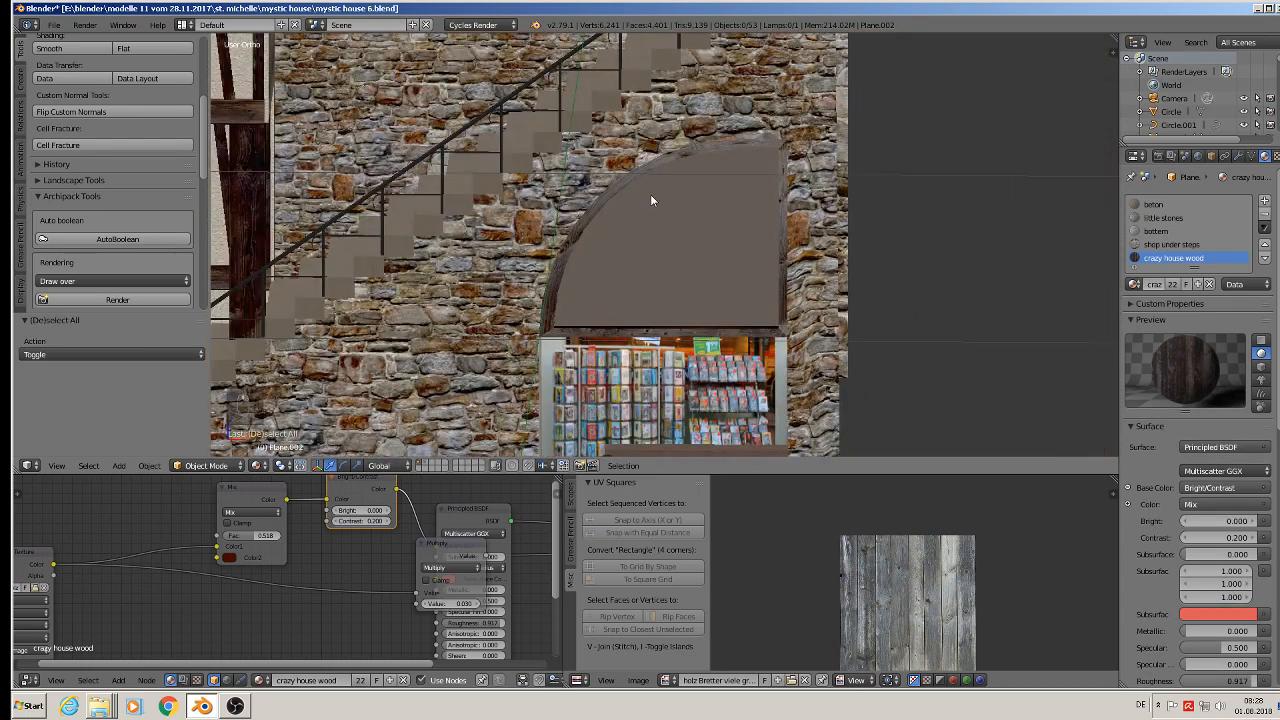
scroll(720, 218, down, 3)
scroll(740, 210, up, 3)
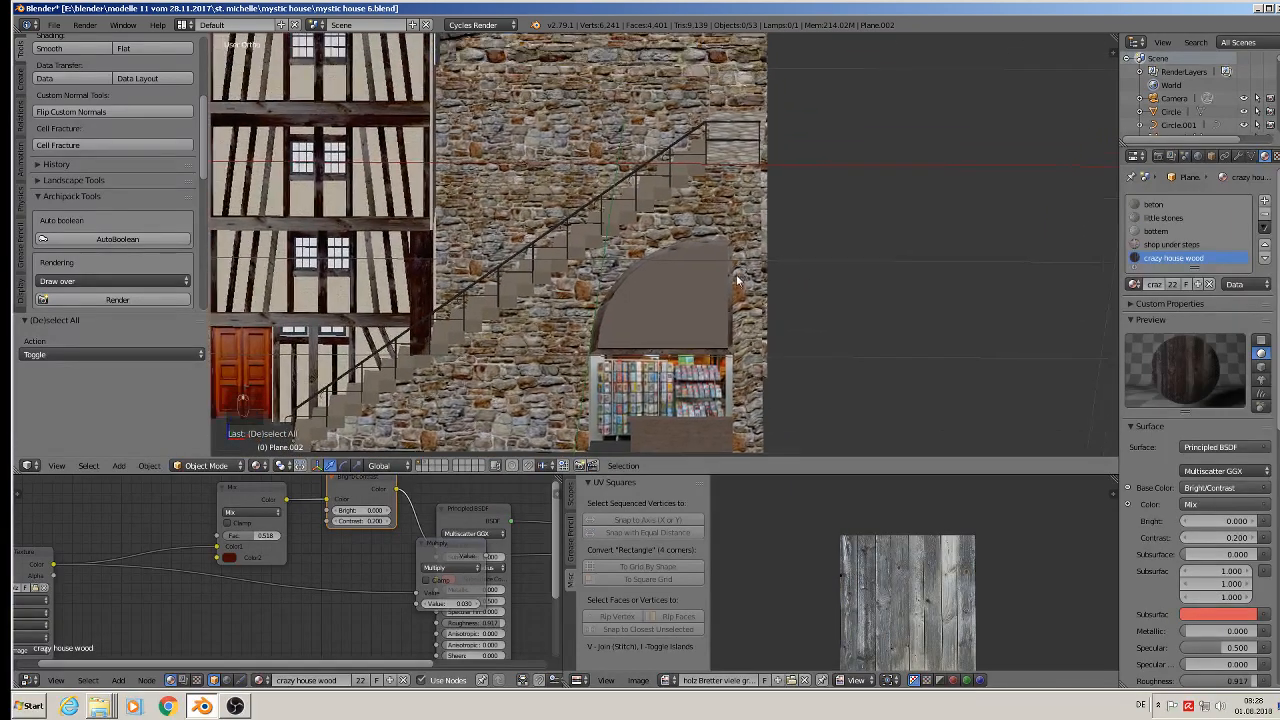
scroll(733, 270, down, 2)
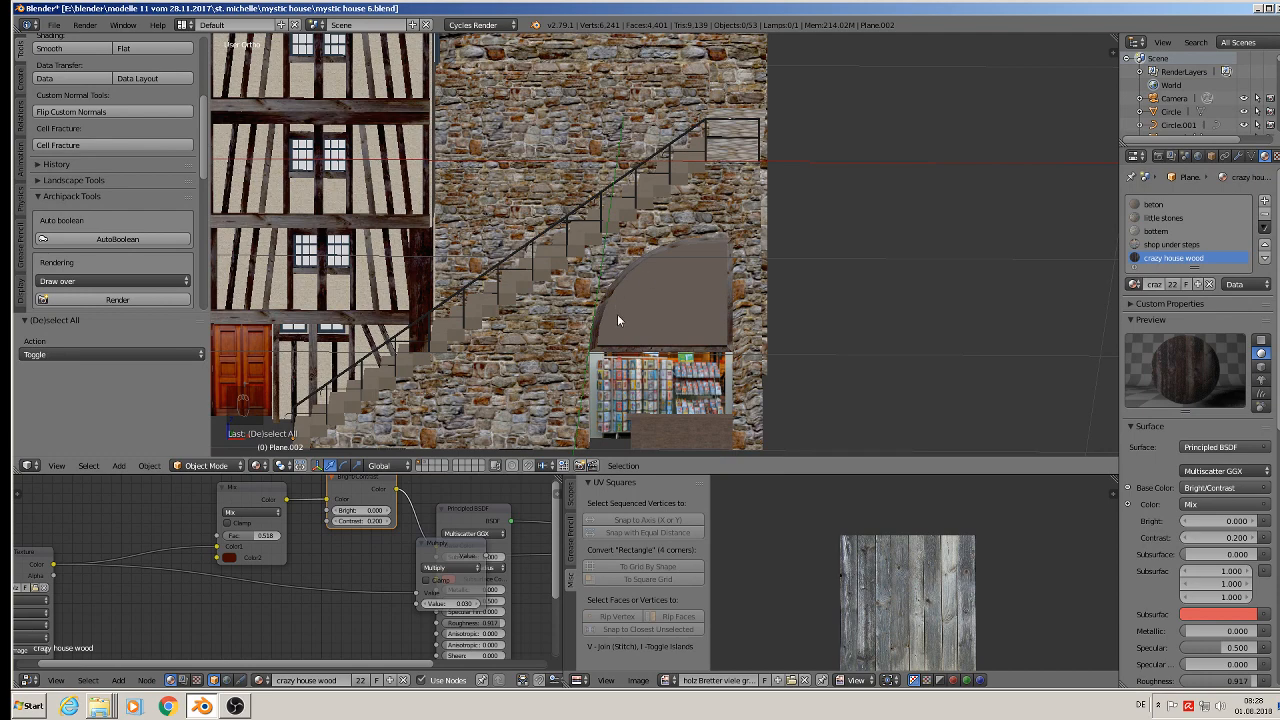
scroll(774, 166, down, 6)
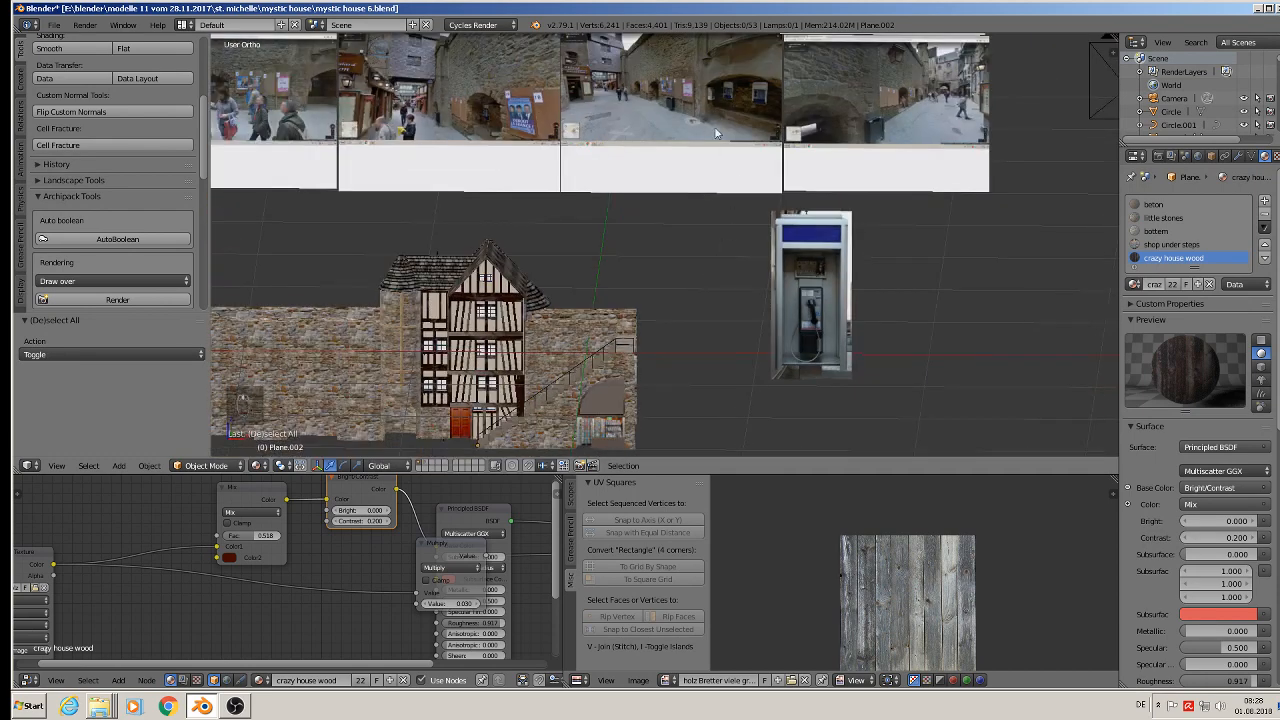
shift+middle_drag(715, 129, 796, 137)
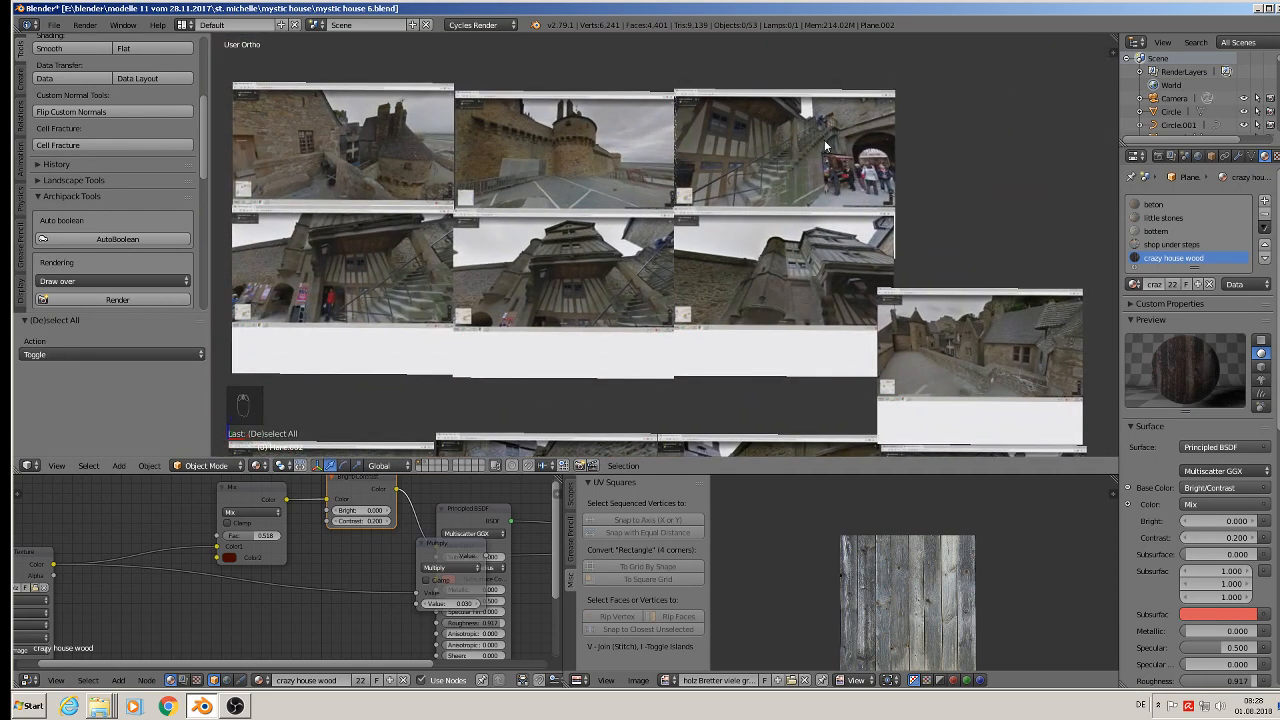
scroll(826, 147, up, 5)
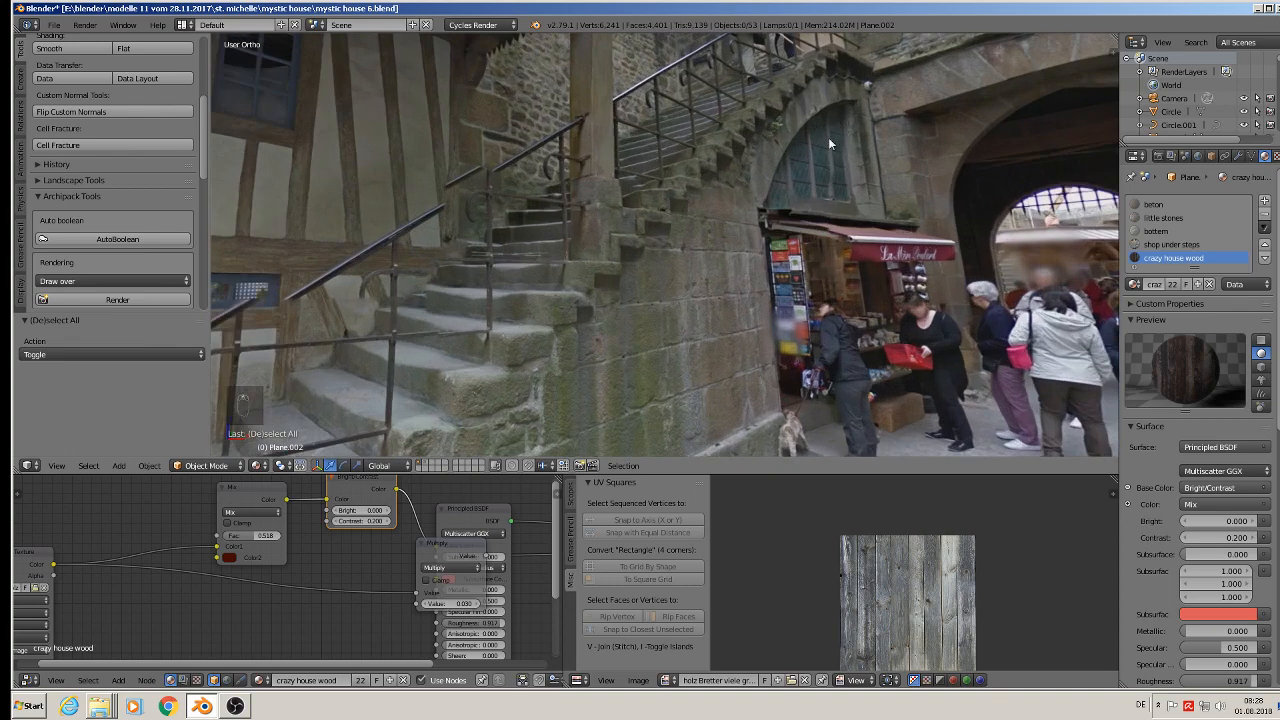
scroll(794, 181, down, 5)
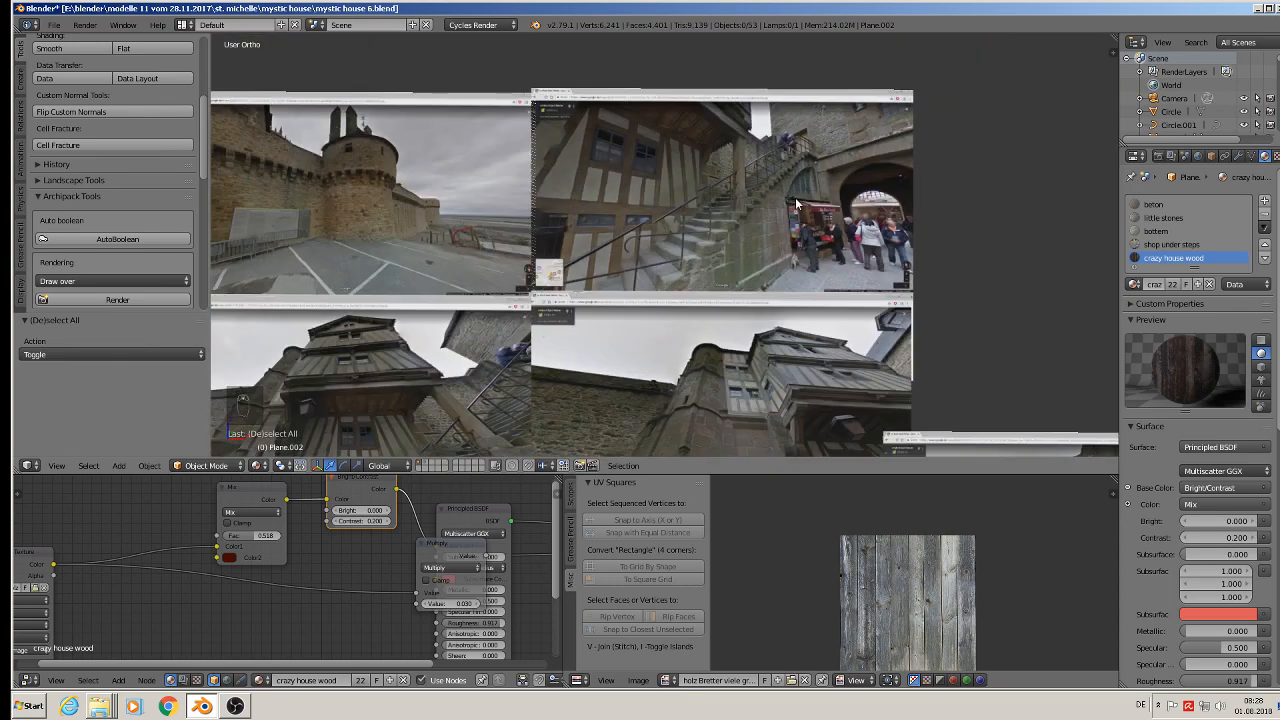
Duplicate the front face of the arch frame's straight vertical post and offset the copy about -0.08 along X into the opening.
shift+middle_drag(799, 143, 886, 172)
scroll(846, 190, up, 9)
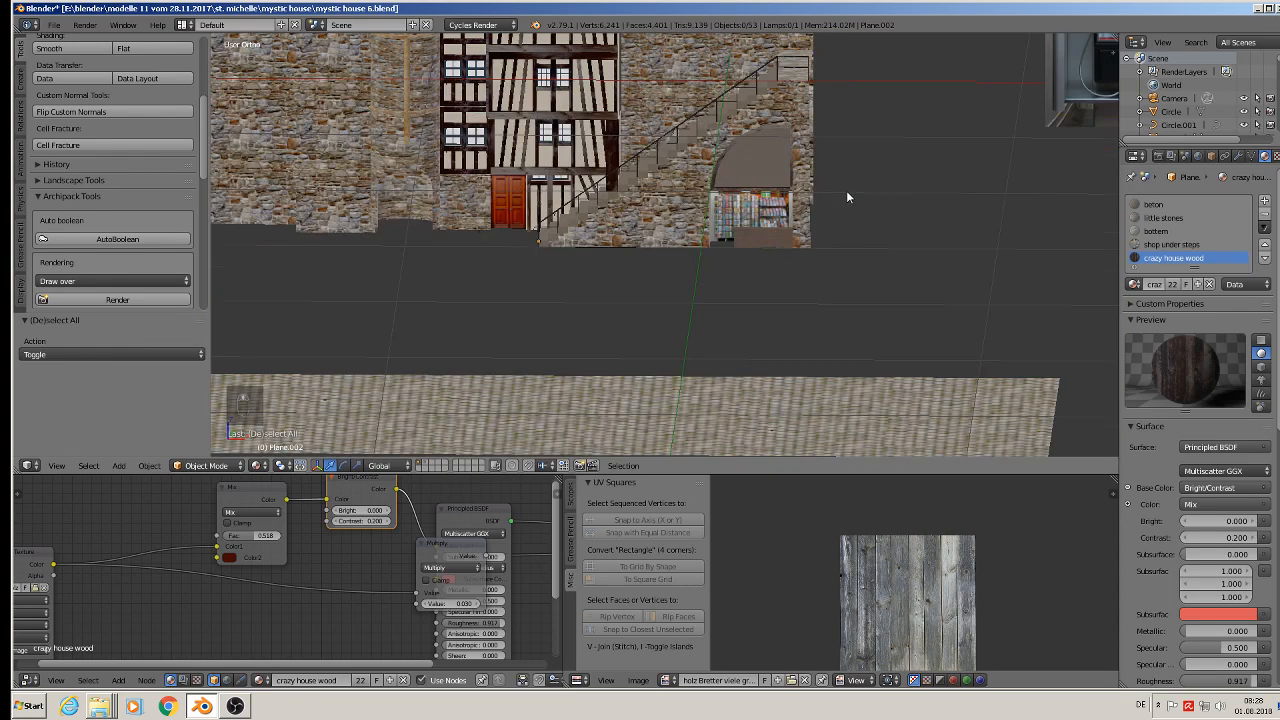
shift+middle_drag(764, 180, 880, 405)
scroll(880, 405, up, 3)
key(Tab)
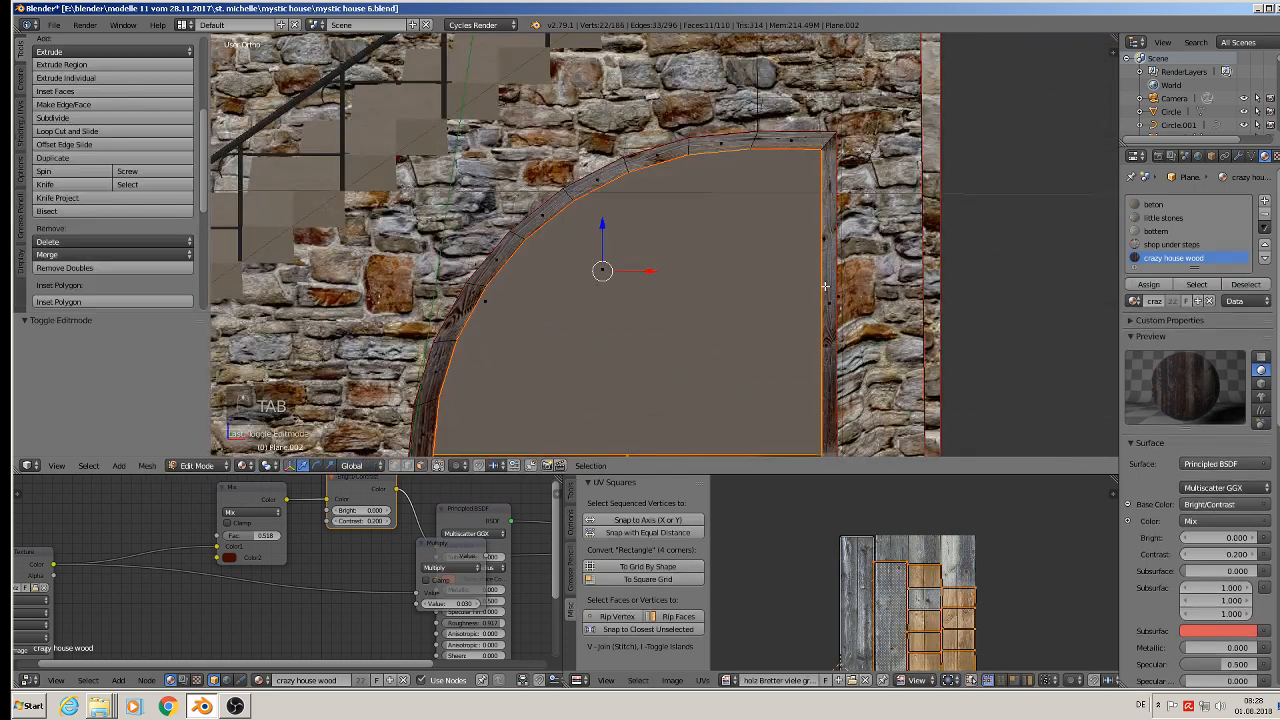
right_click(833, 300)
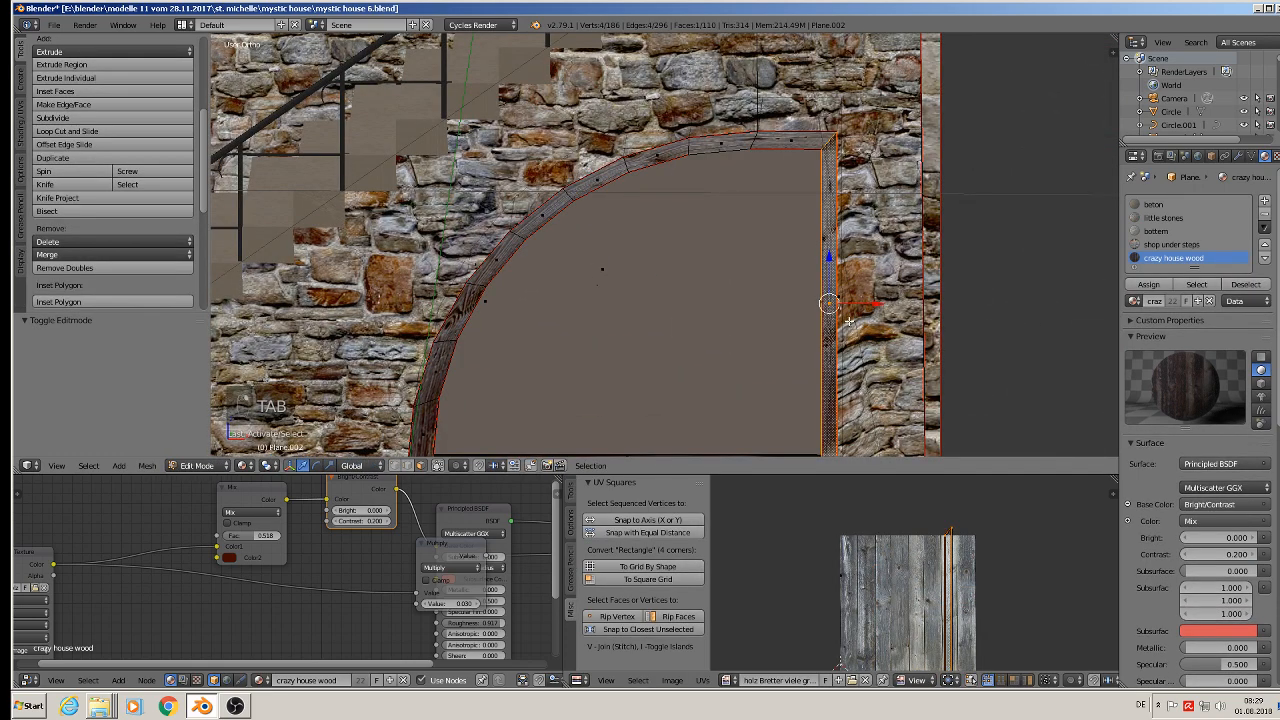
key(shift+d)
key(x)
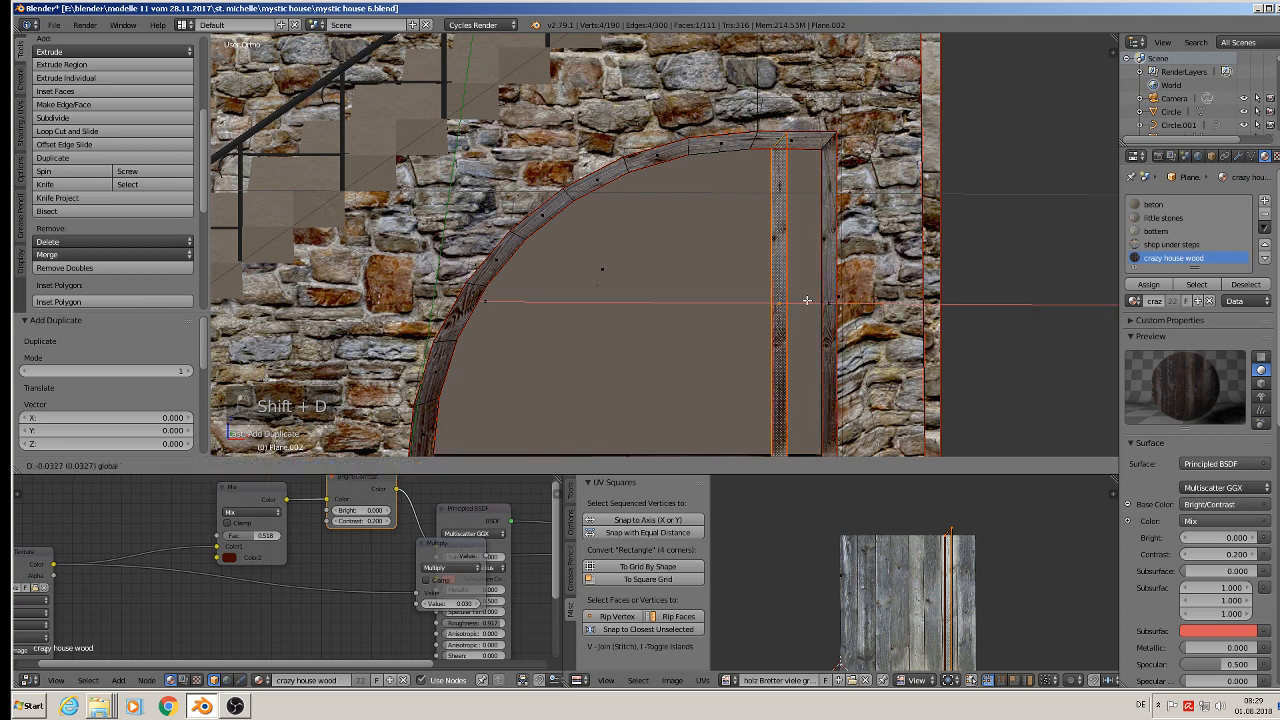
click(745, 298)
Move the duplicated wood strip about 0.27 along X, clear of the stone wall, and leave Edit Mode.
scroll(732, 287, down, 2)
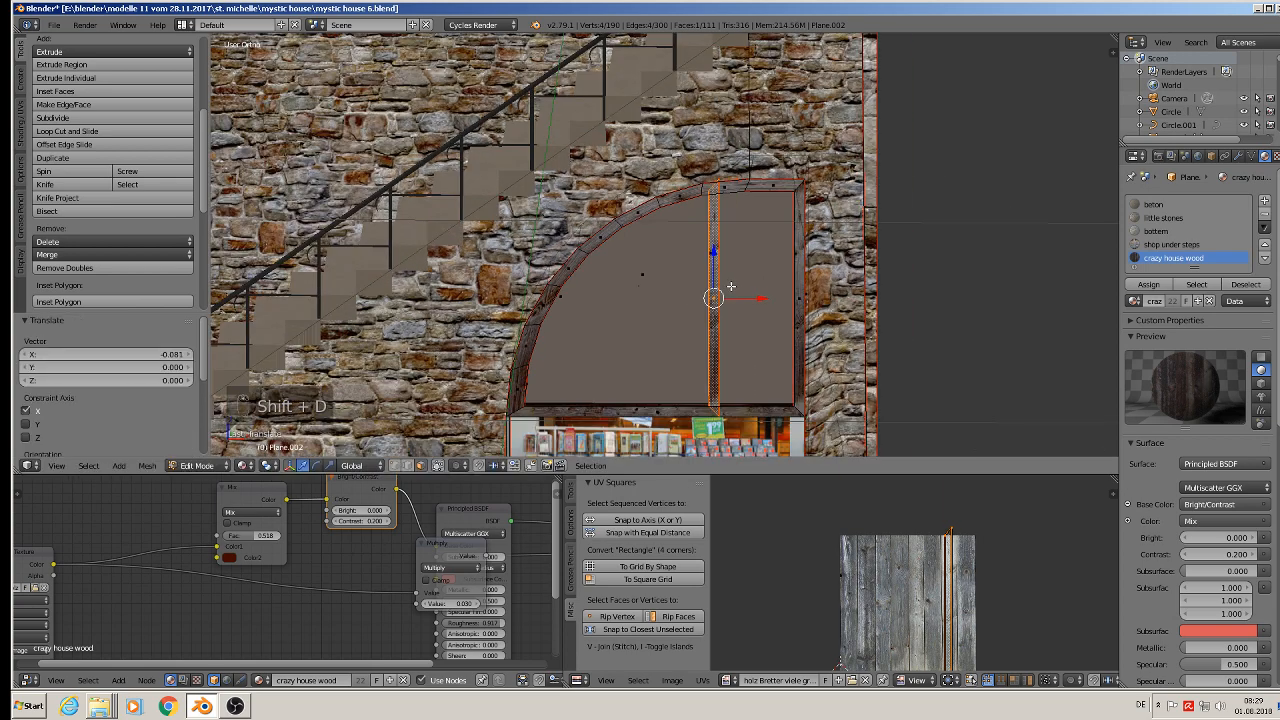
drag(761, 302, 1050, 302)
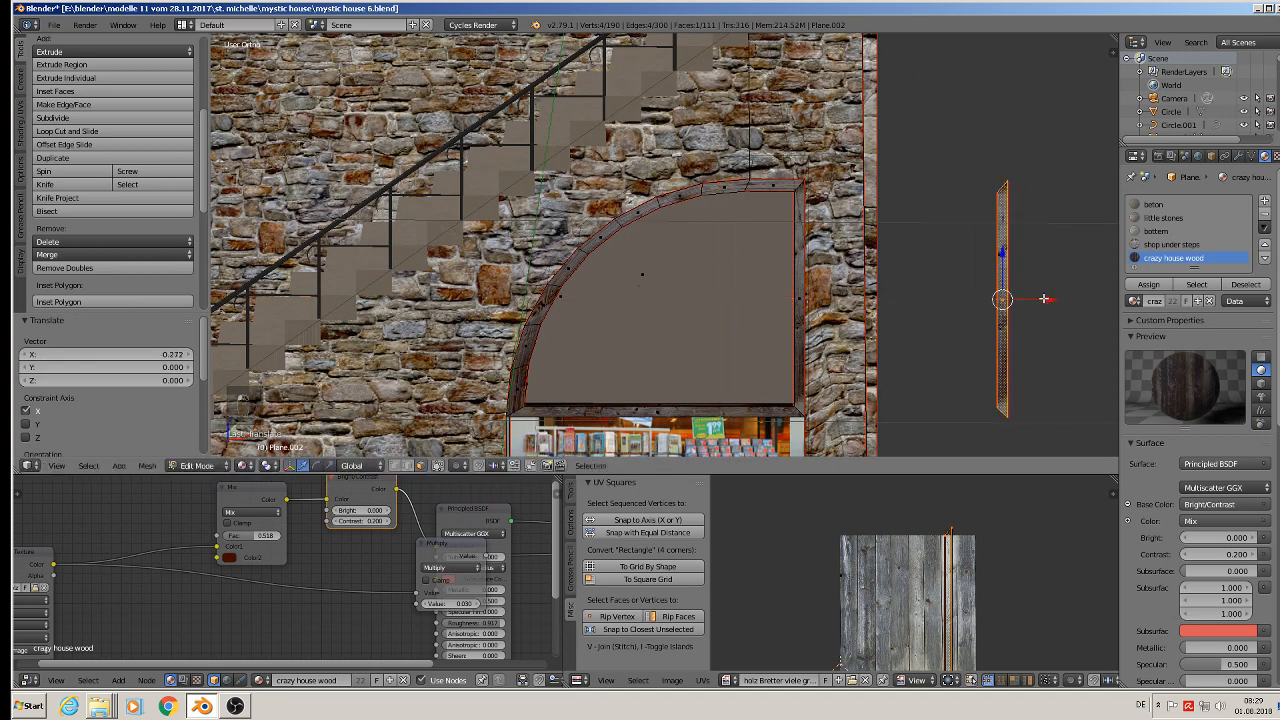
shift+middle_drag(1018, 294, 884, 286)
scroll(902, 241, up, 3)
key(Tab)
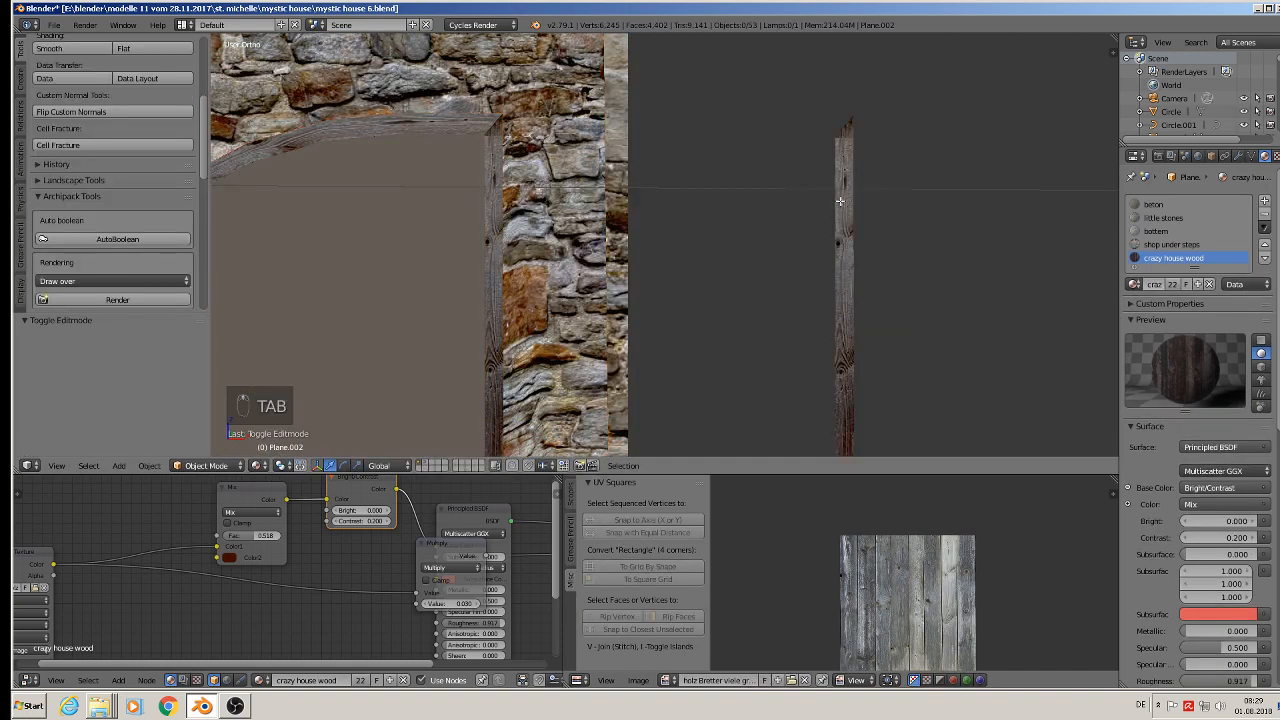
Square off the duplicated strip's slanted upper end by scaling its two vertices to 0 along Z.
key(Tab)
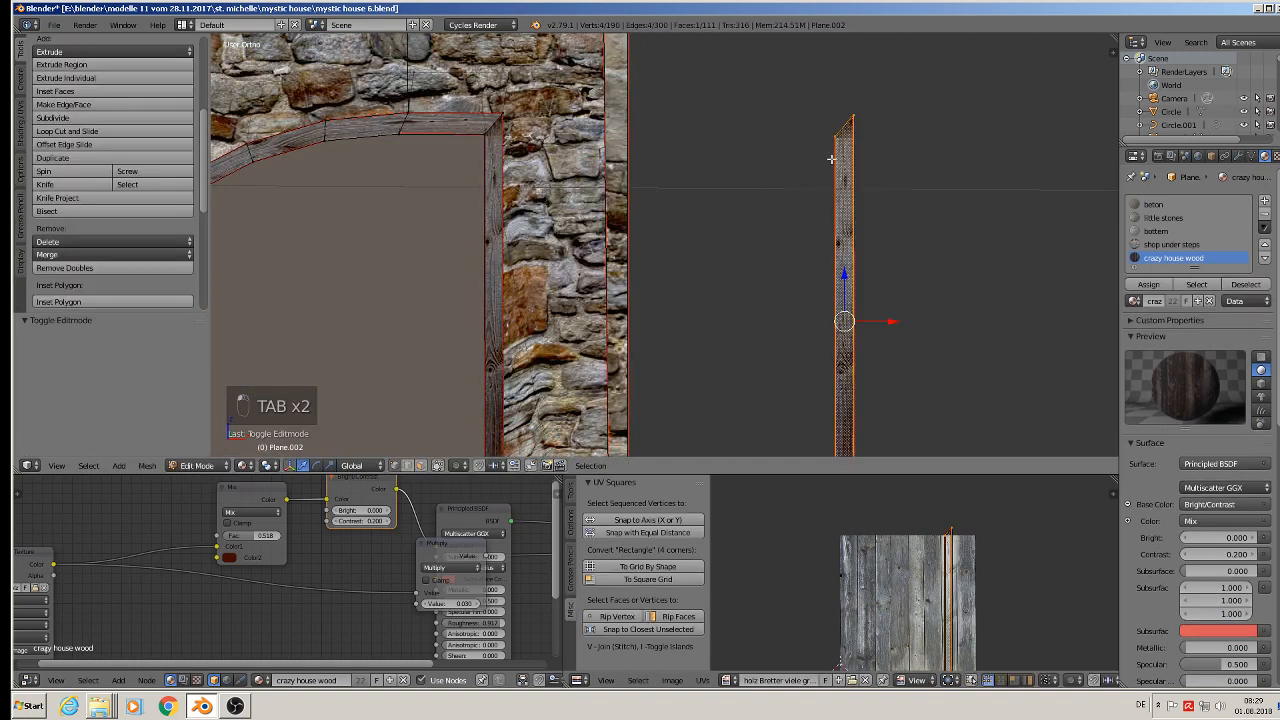
key(a)
key(a)
key(a)
key(c)
click(840, 126)
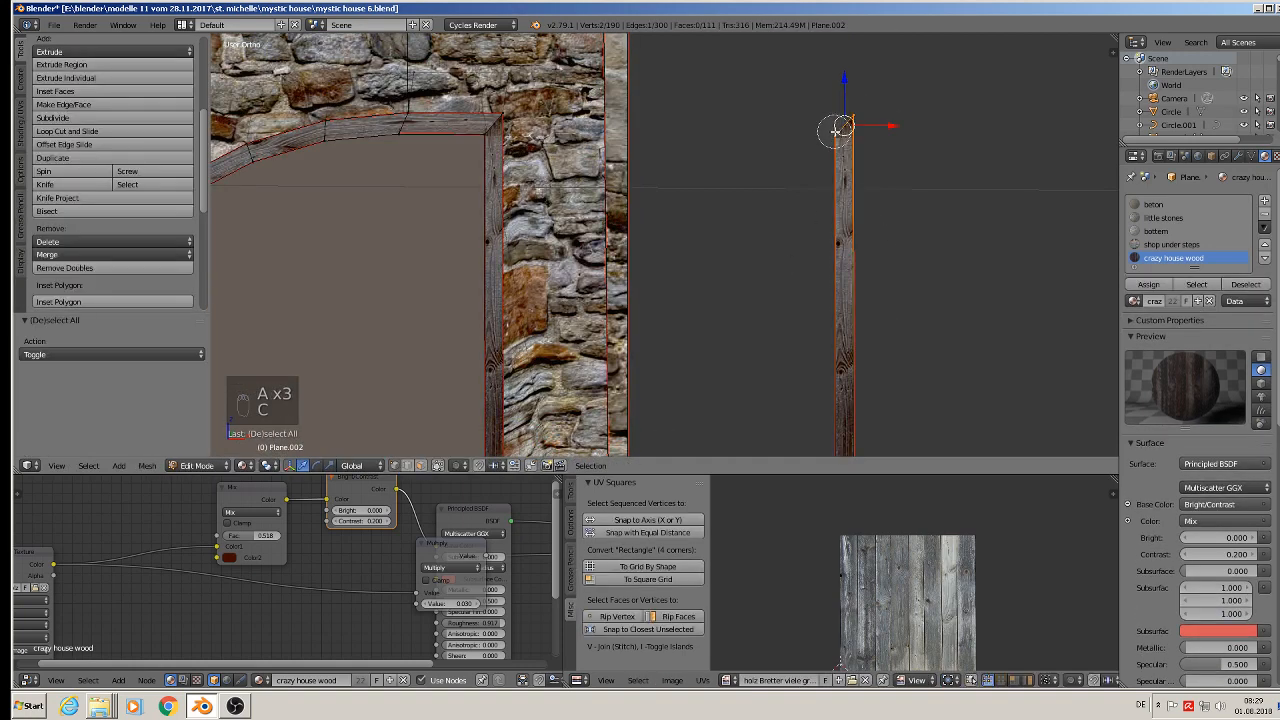
right_click(837, 129)
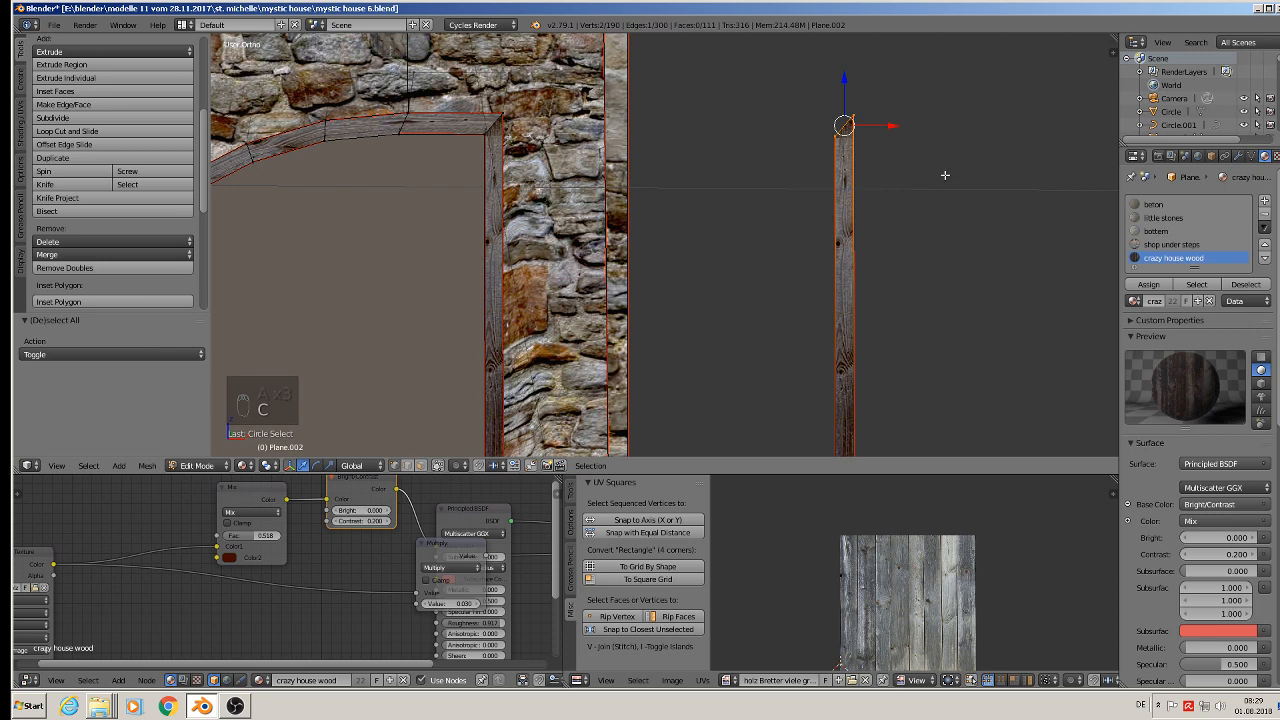
key(s)
key(z)
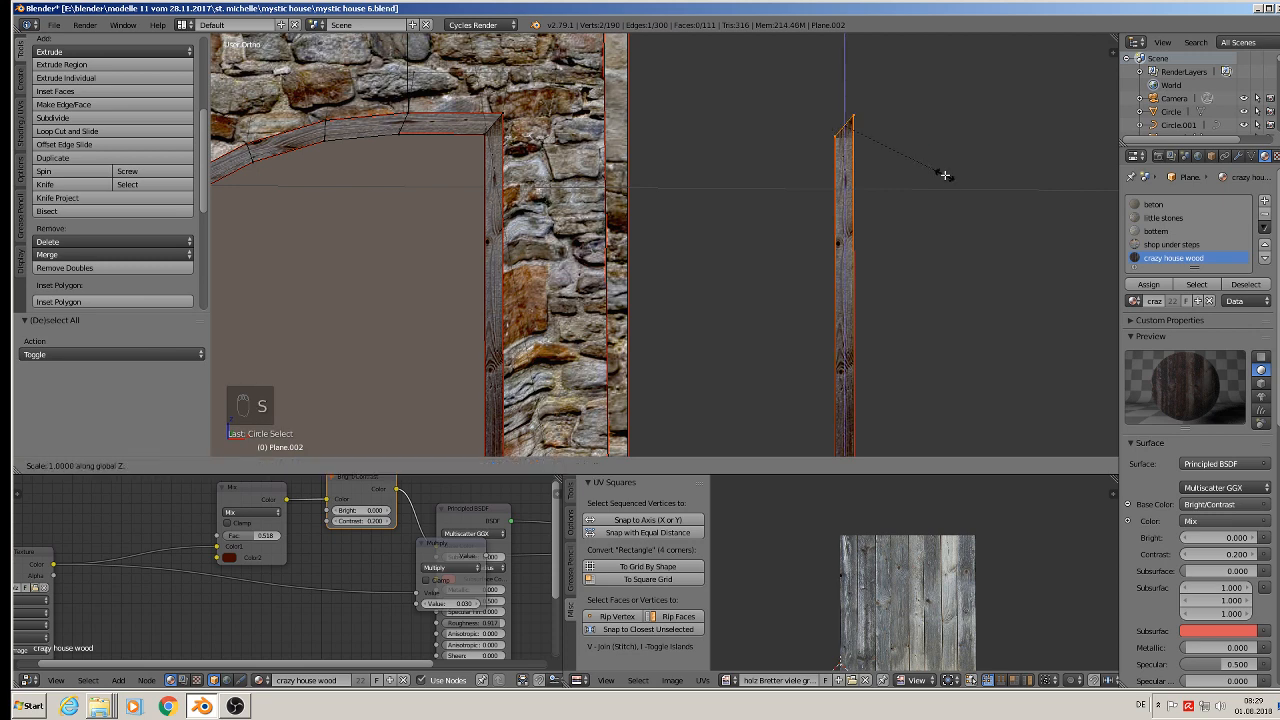
key(0)
key(Return)
Square off the strip's slanted lower end by scaling its two vertices to 0 along Z.
middle_drag(968, 206, 803, 354)
key(a)
key(c)
click(778, 359)
right_click(814, 383)
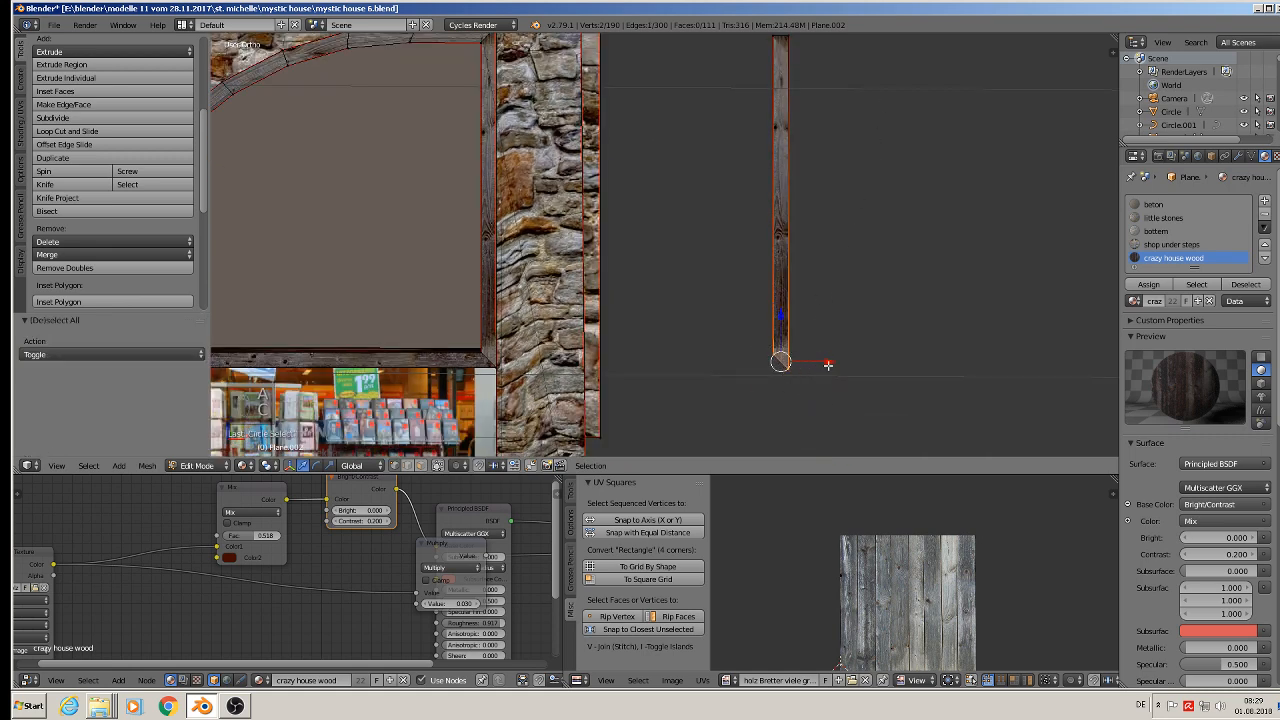
key(s)
key(z)
key(0)
key(Return)
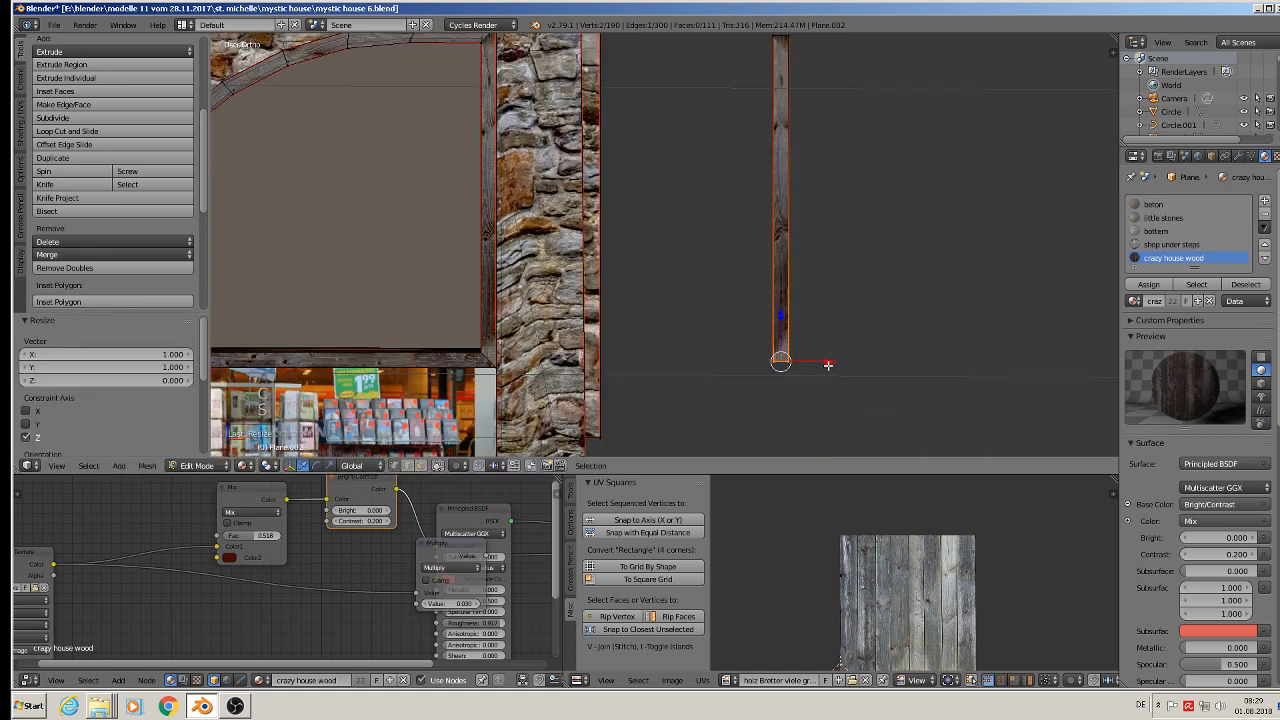
key(Tab)
scroll(797, 303, down, 2)
Select the whole detached strip, extrude it about 0.013 into a solid wooden bar and return to Object Mode.
key(Tab)
middle_drag(796, 302, 802, 264)
key(a)
key(a)
key(a)
key(a)
key(a)
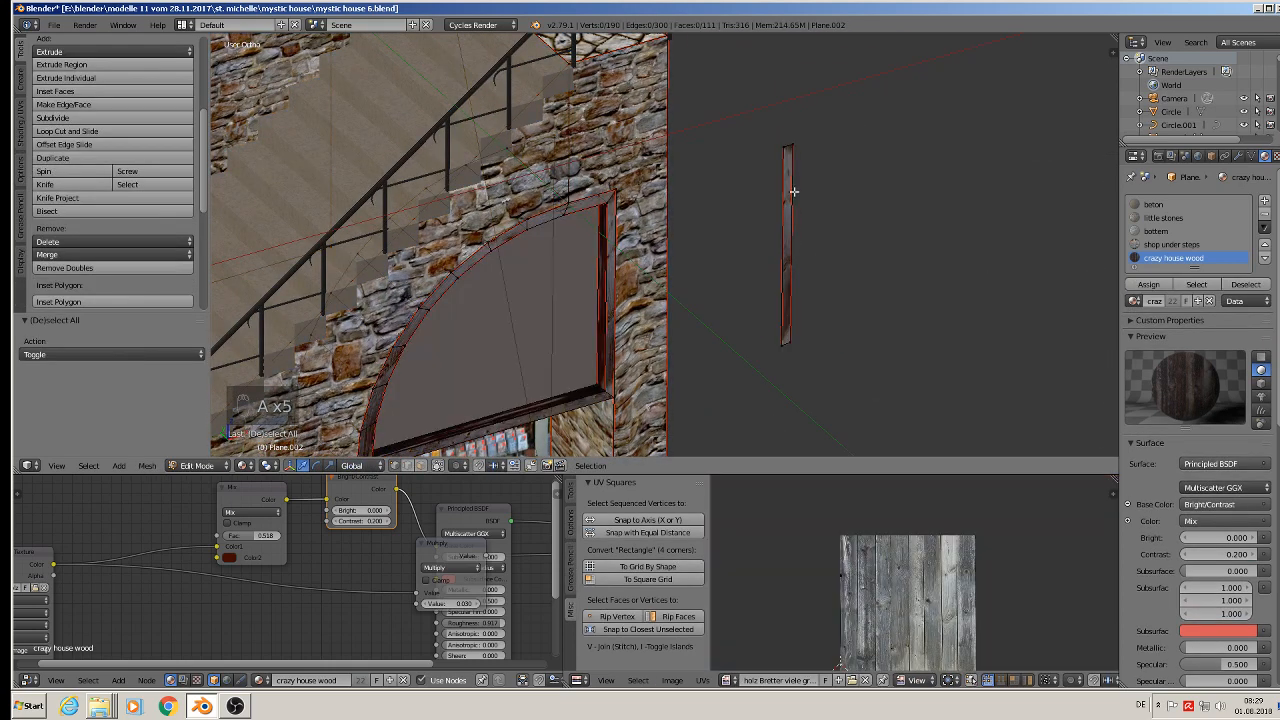
key(l)
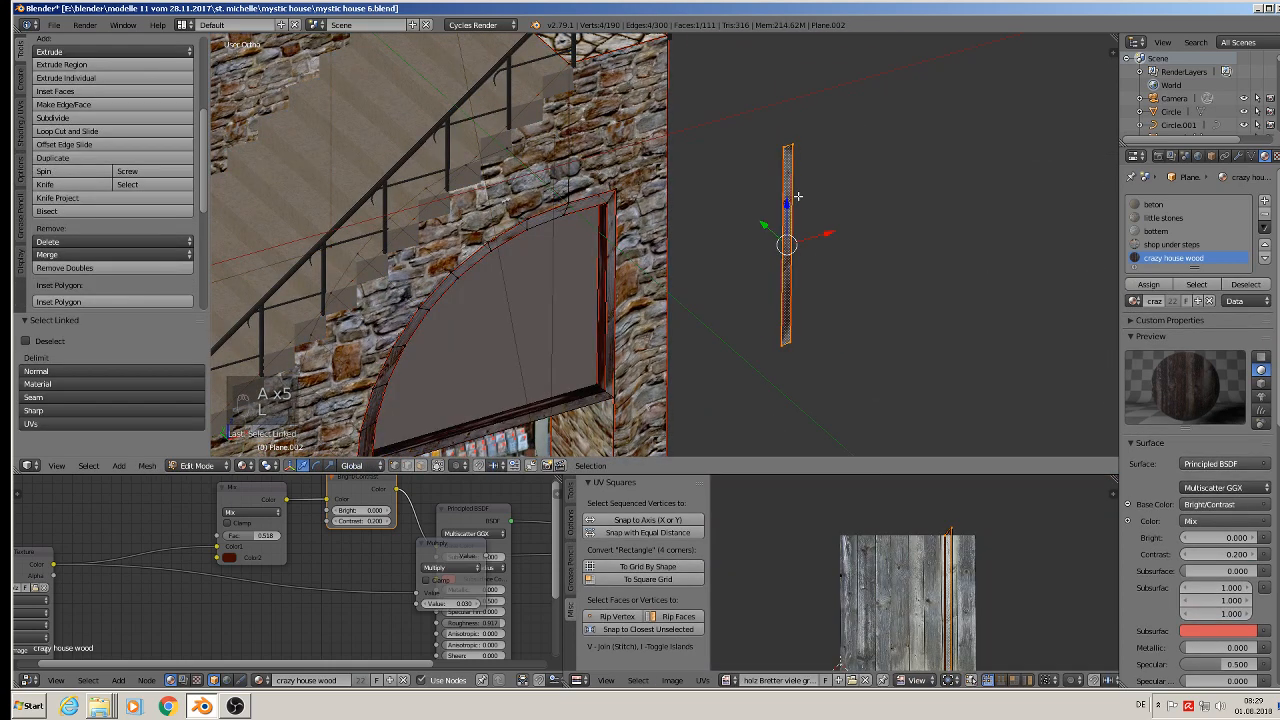
key(e)
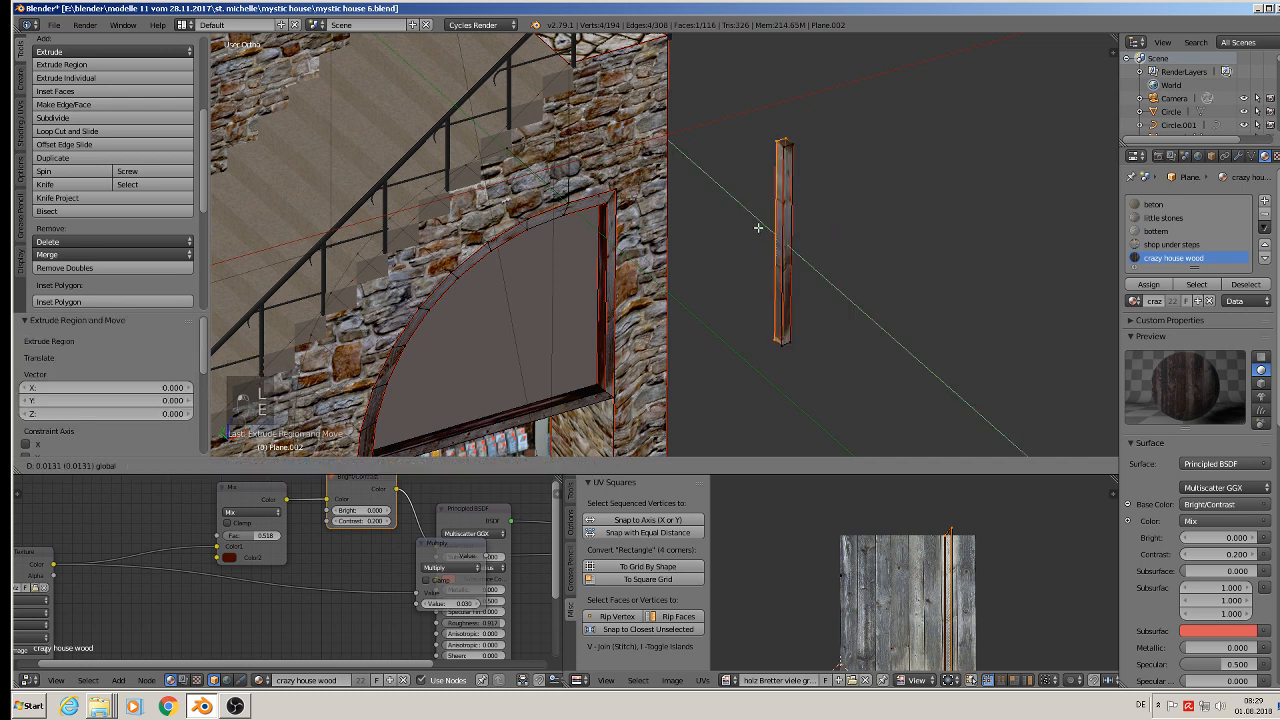
click(759, 228)
key(backslash)
key(Tab)
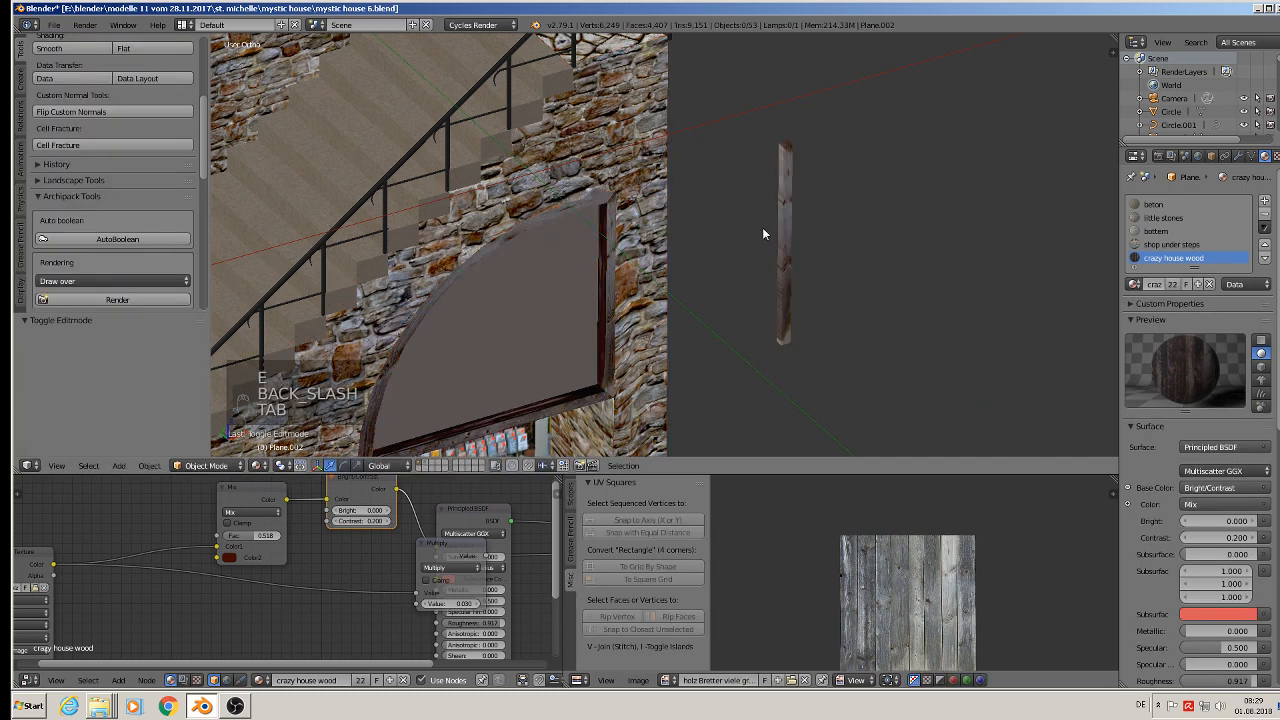
Select the entire detached wooden bar in Edit Mode and move it about -0.264 along X into the arch window.
key(Tab)
key(a)
key(a)
key(a)
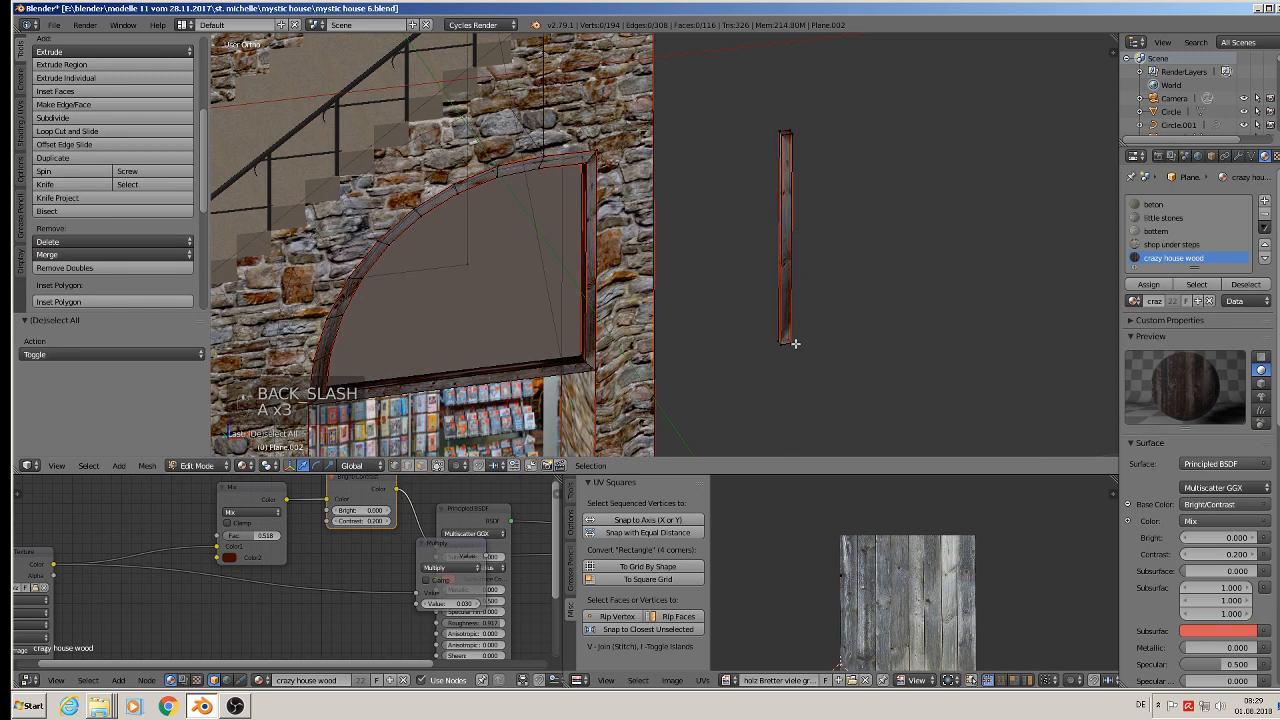
key(l)
middle_drag(794, 246, 774, 231)
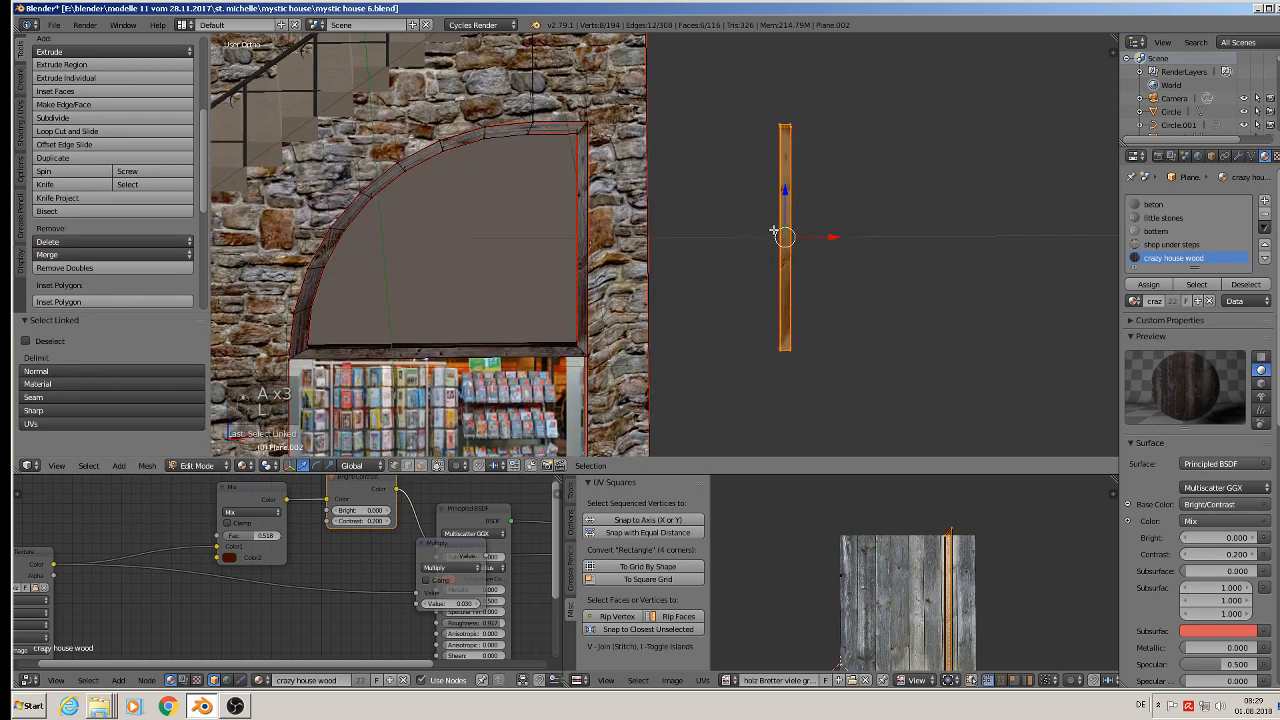
key(KP_1)
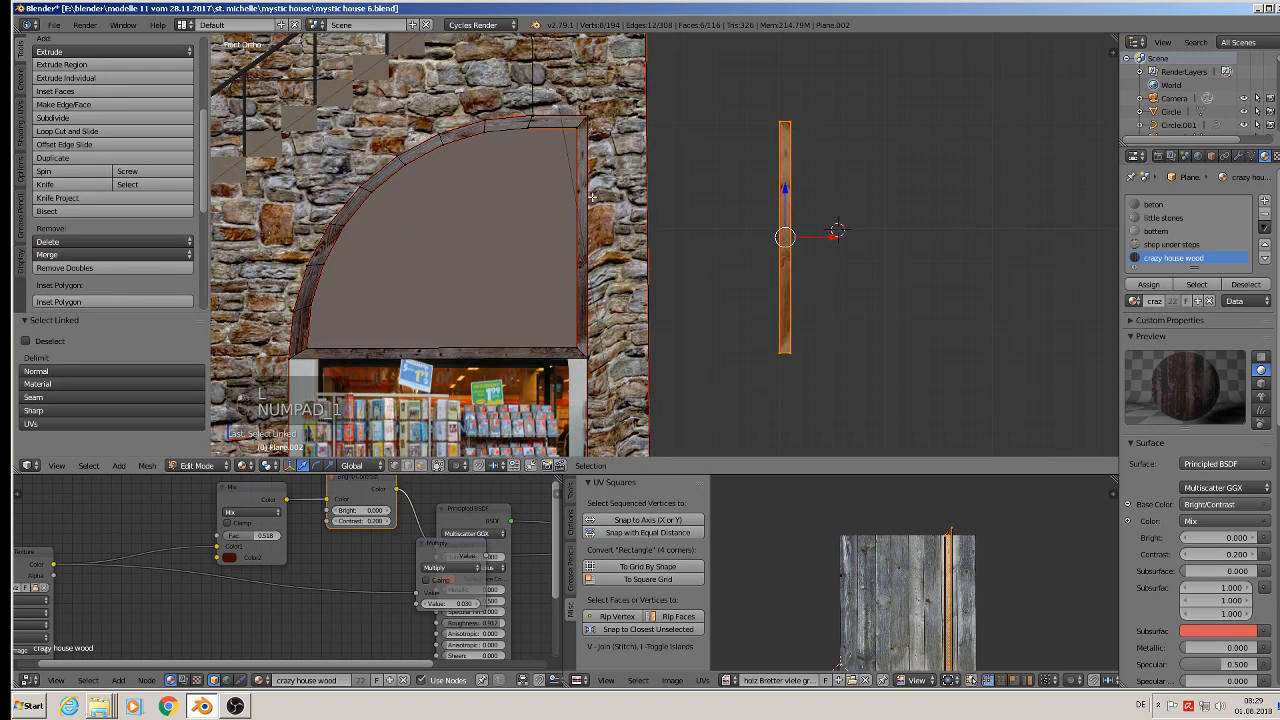
key(g)
key(x)
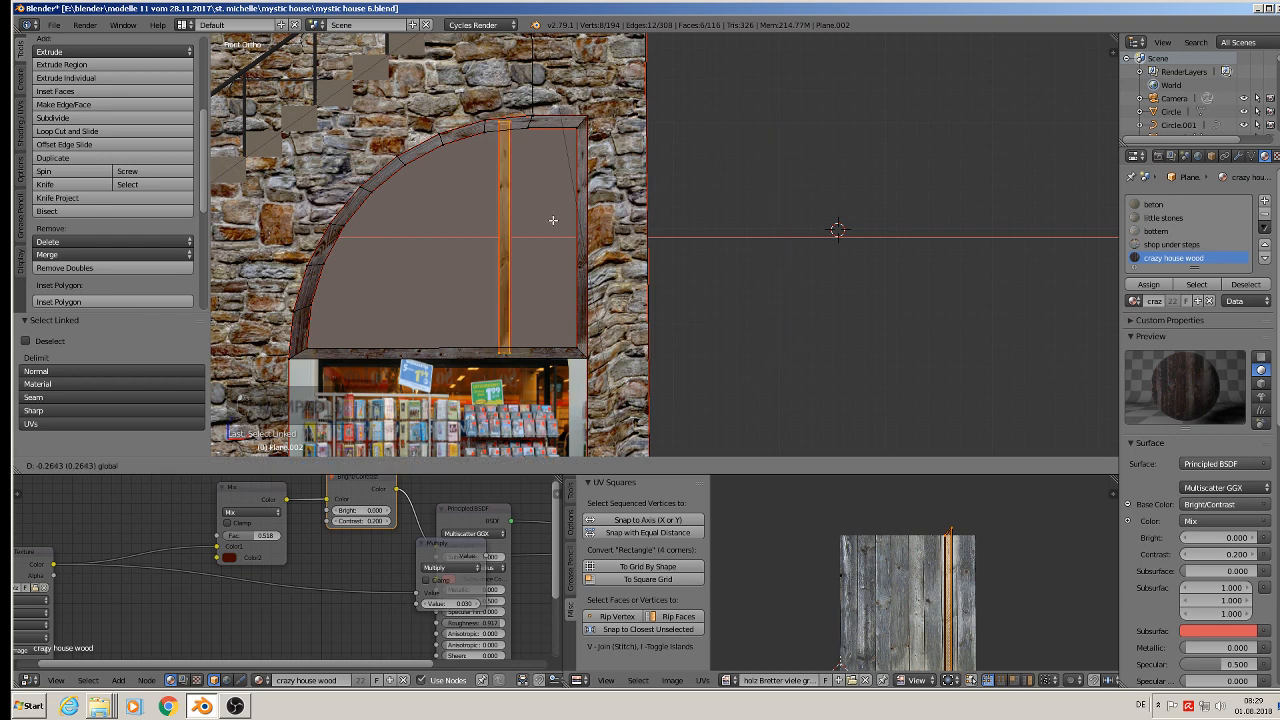
click(553, 220)
Duplicate the bar twice across the arch window, offsetting each copy about -0.06 along X from the previous bar.
key(shift+d)
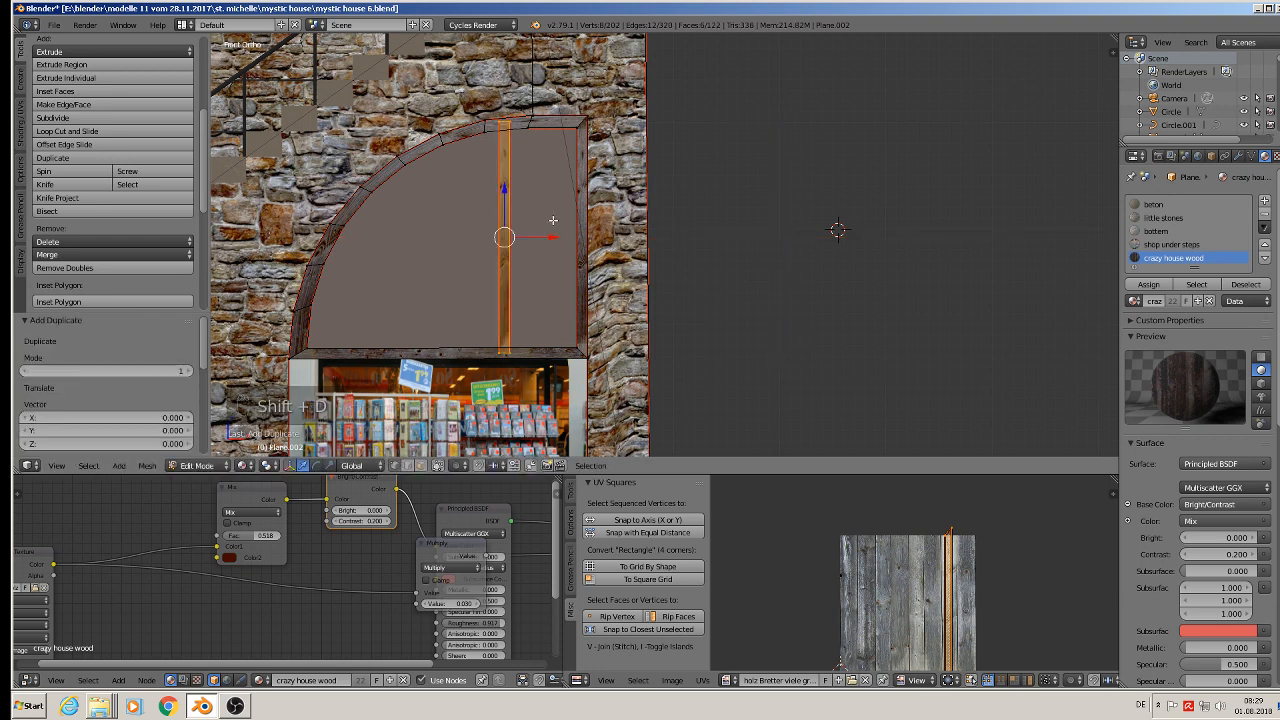
key(x)
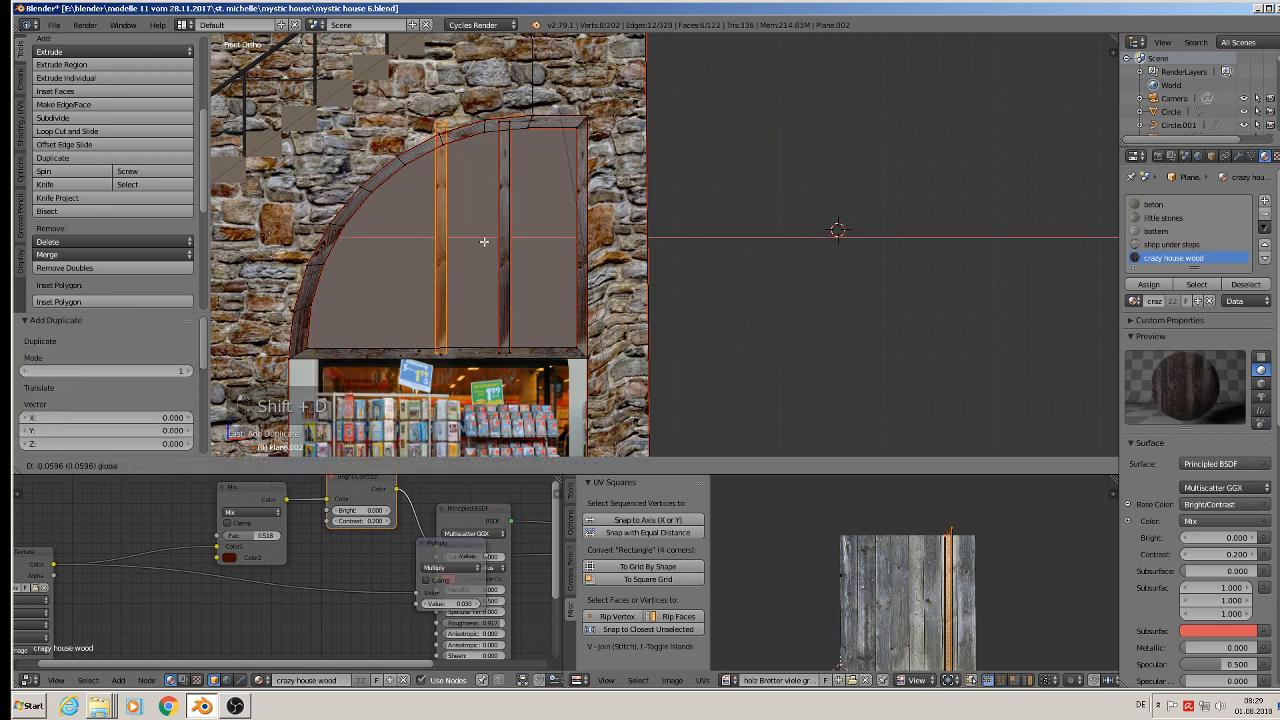
click(484, 241)
key(shift+d)
key(x)
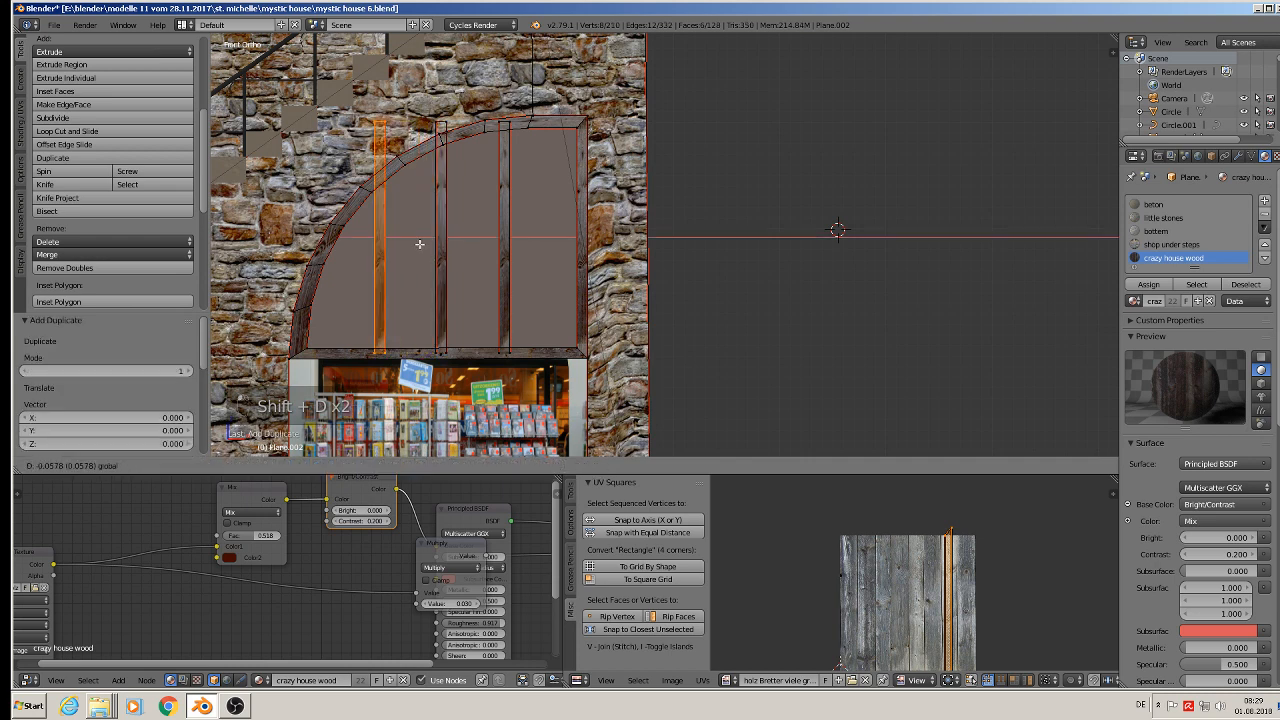
click(419, 244)
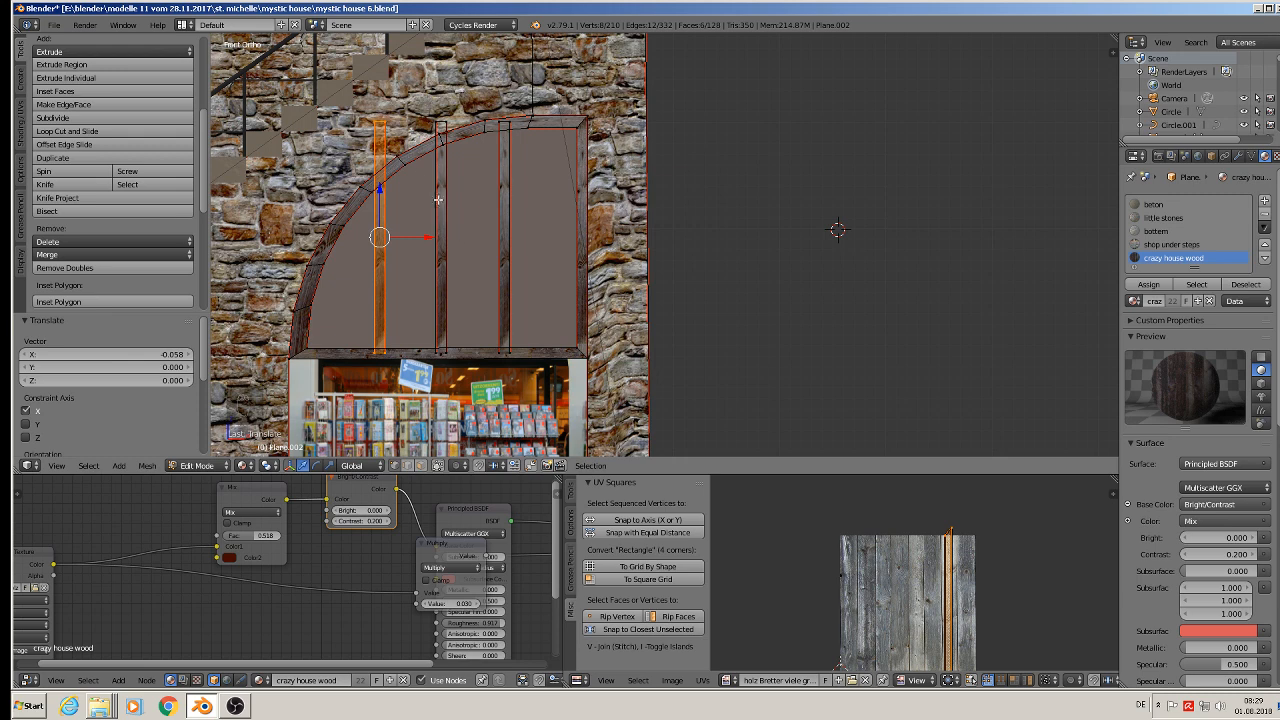
Select the leftmost bar's upper end vertices and lower them along Z onto the curved arch frame.
scroll(383, 115, up, 4)
key(a)
key(c)
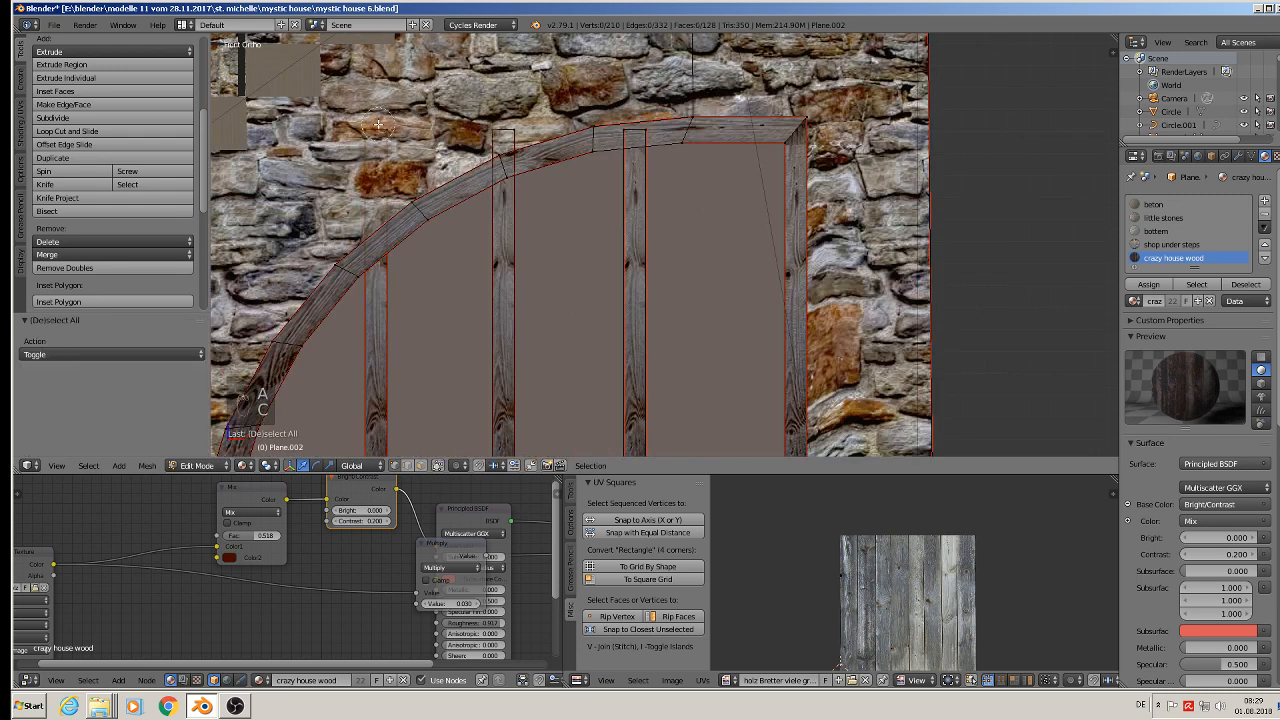
click(375, 126)
right_click(389, 121)
drag(379, 98, 379, 212)
Lower the middle bar's upper end about 0.015 along Z onto the arch frame and return to Object Mode.
key(a)
key(c)
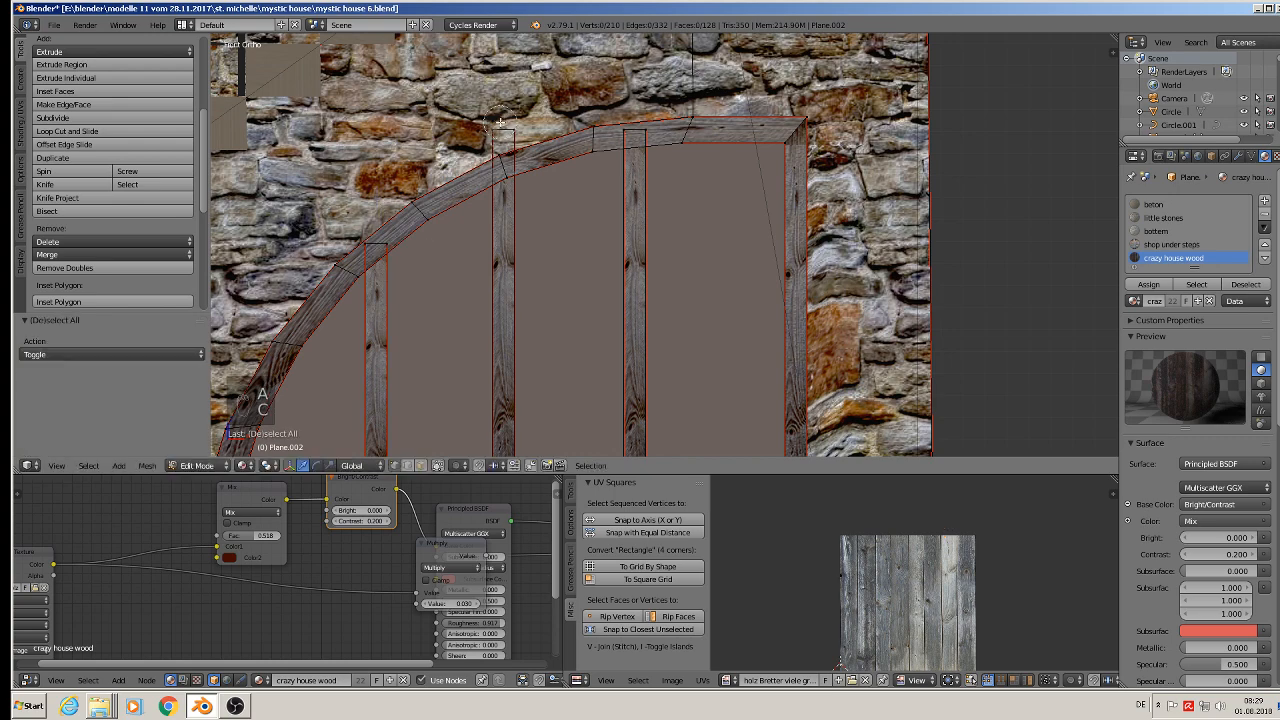
click(502, 122)
right_click(502, 121)
drag(505, 100, 506, 135)
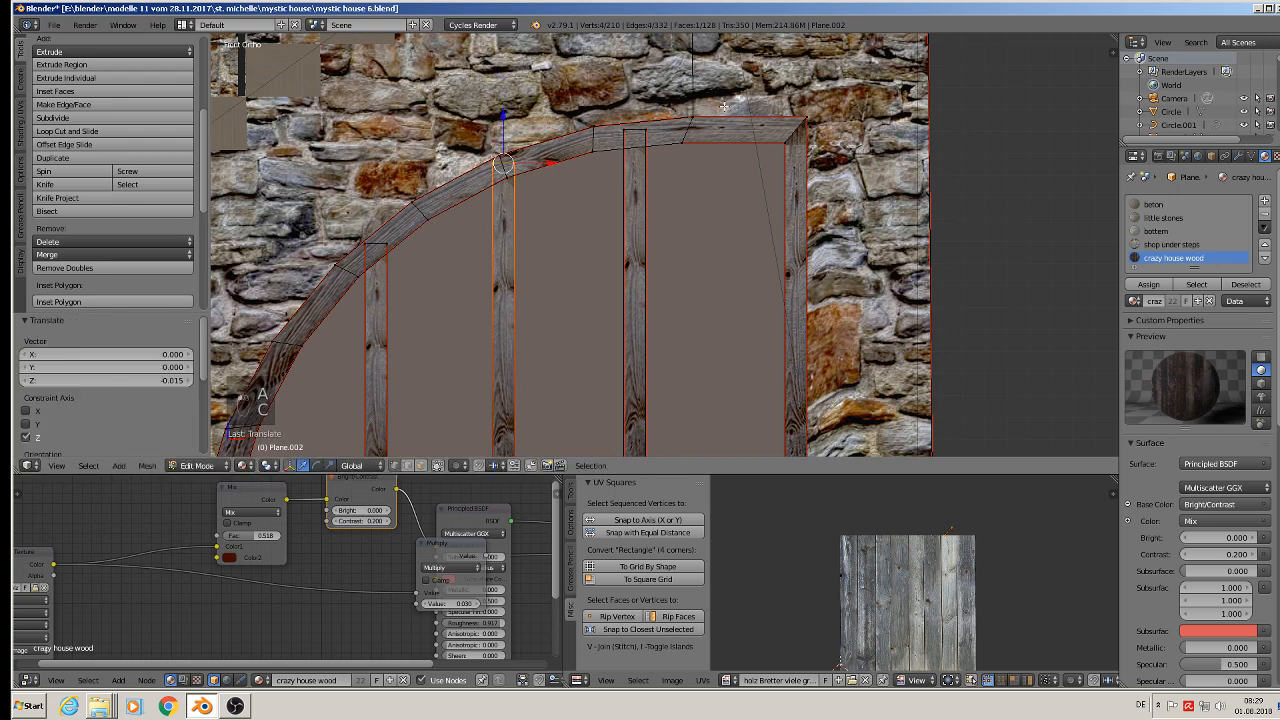
scroll(760, 160, down, 3)
key(a)
scroll(792, 210, down, 4)
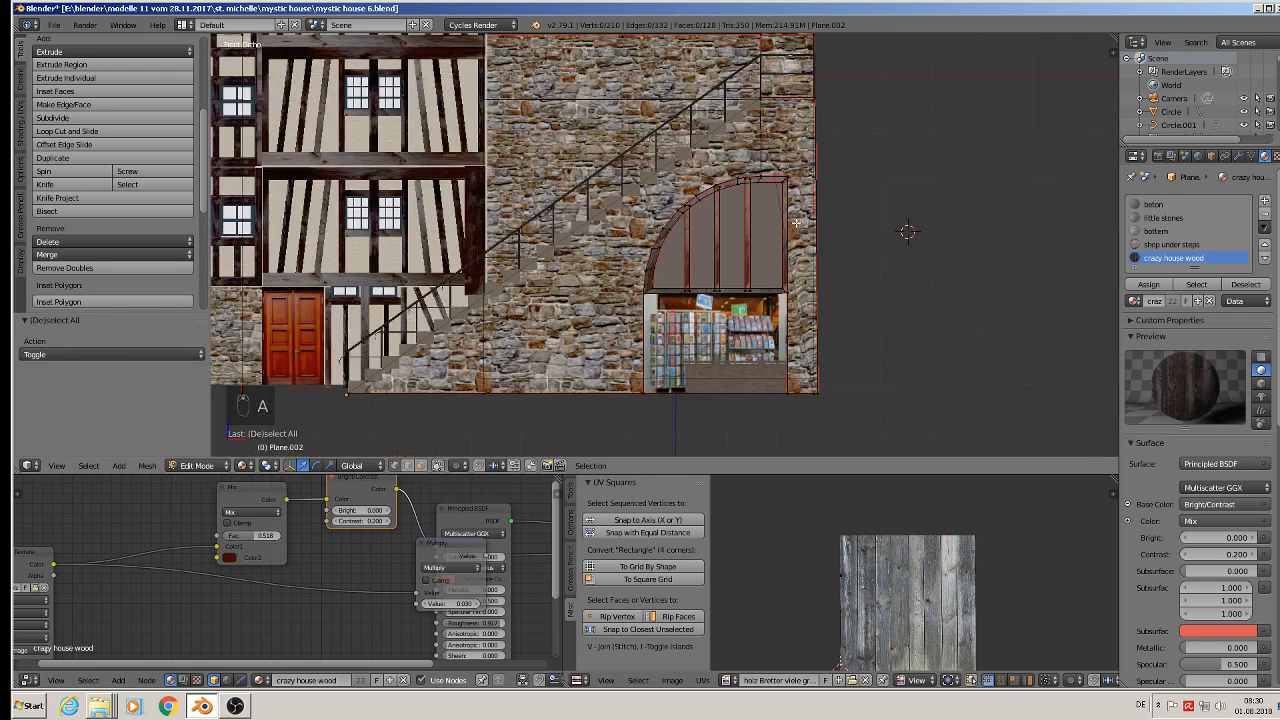
key(Tab)
Examine the arch window above the shop in the staircase reference photo, and return to the model in front view.
middle_drag(799, 230, 726, 329)
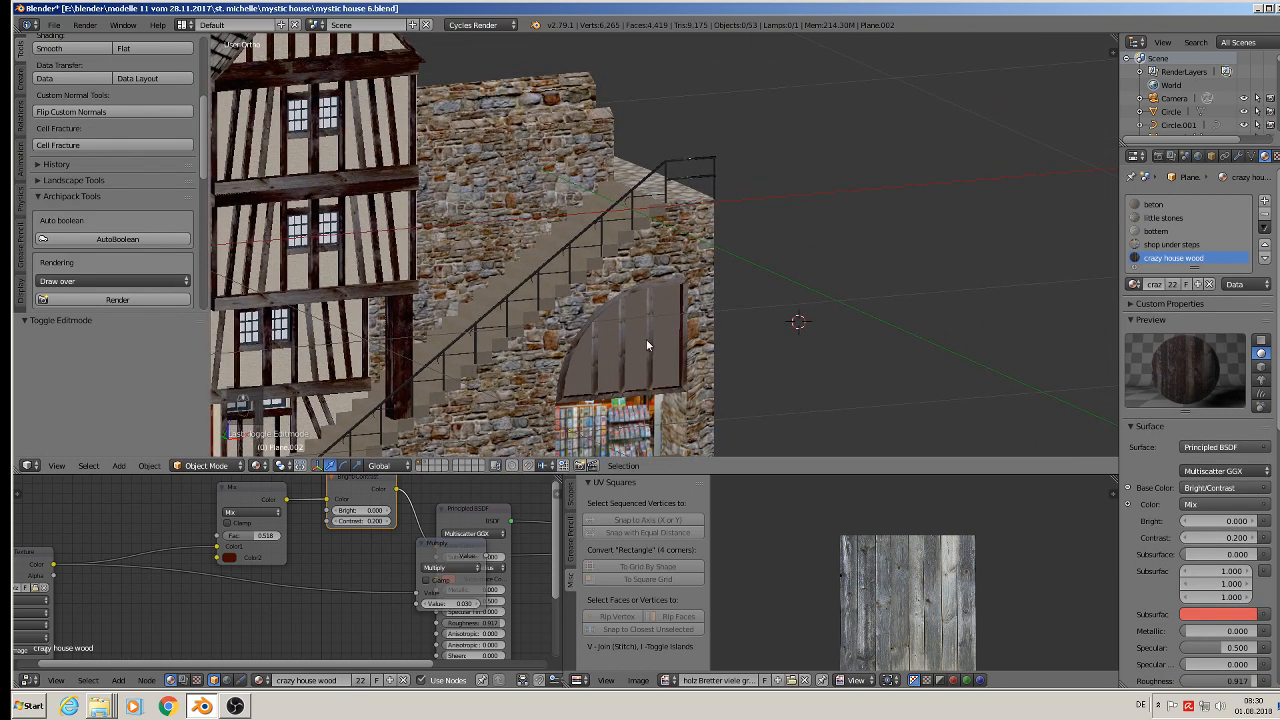
scroll(648, 341, down, 8)
shift+middle_drag(812, 120, 692, 361)
scroll(733, 250, up, 4)
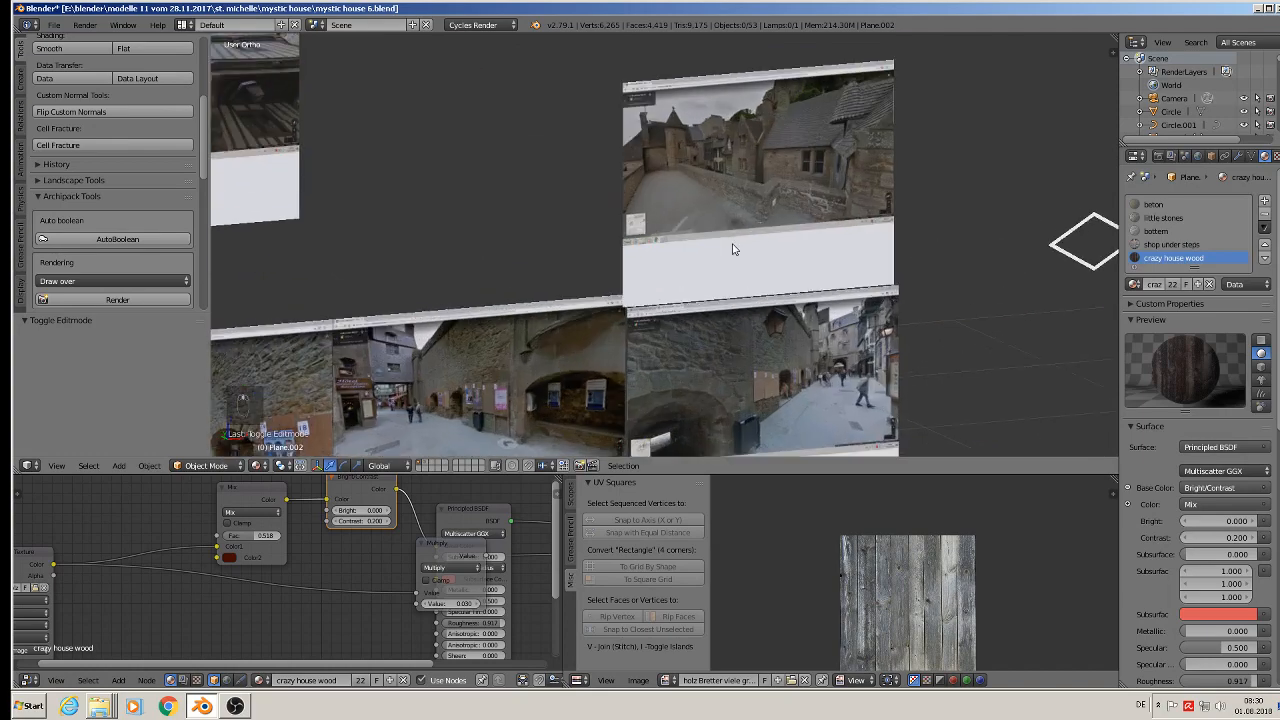
middle_drag(634, 277, 775, 392)
scroll(705, 270, up, 9)
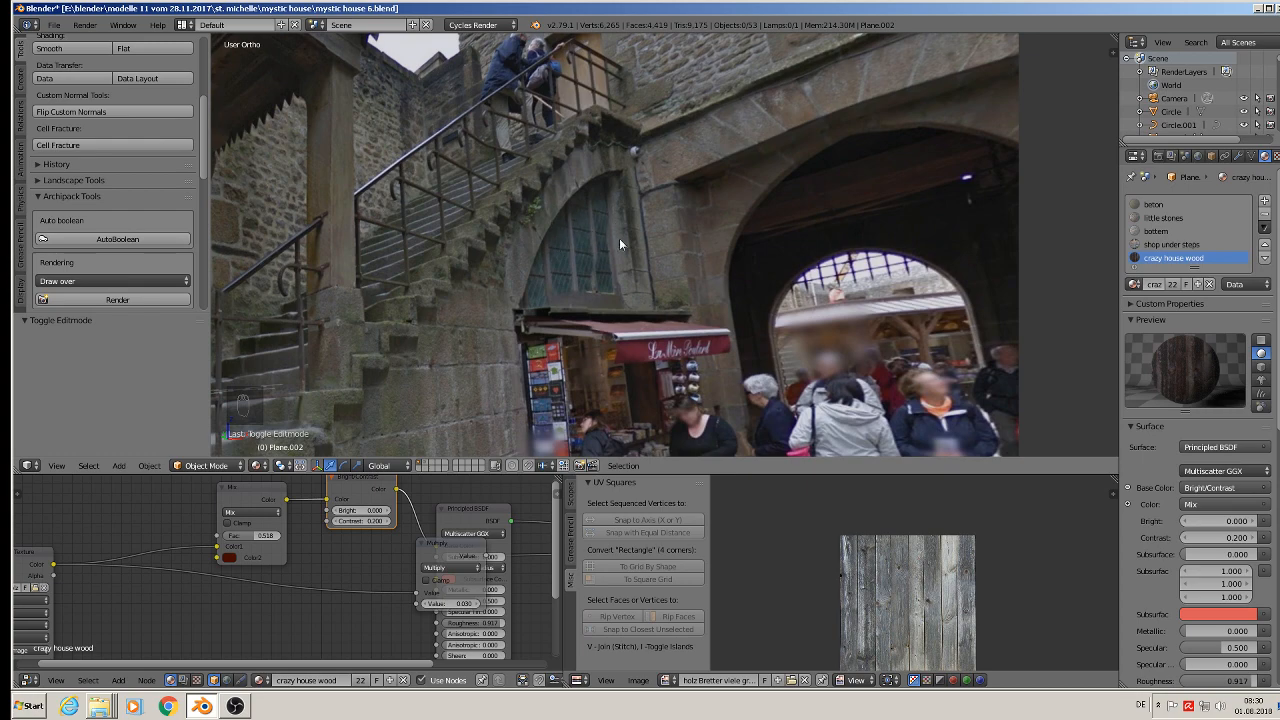
middle_drag(690, 326, 602, 74)
scroll(608, 74, down, 6)
key(KP_1)
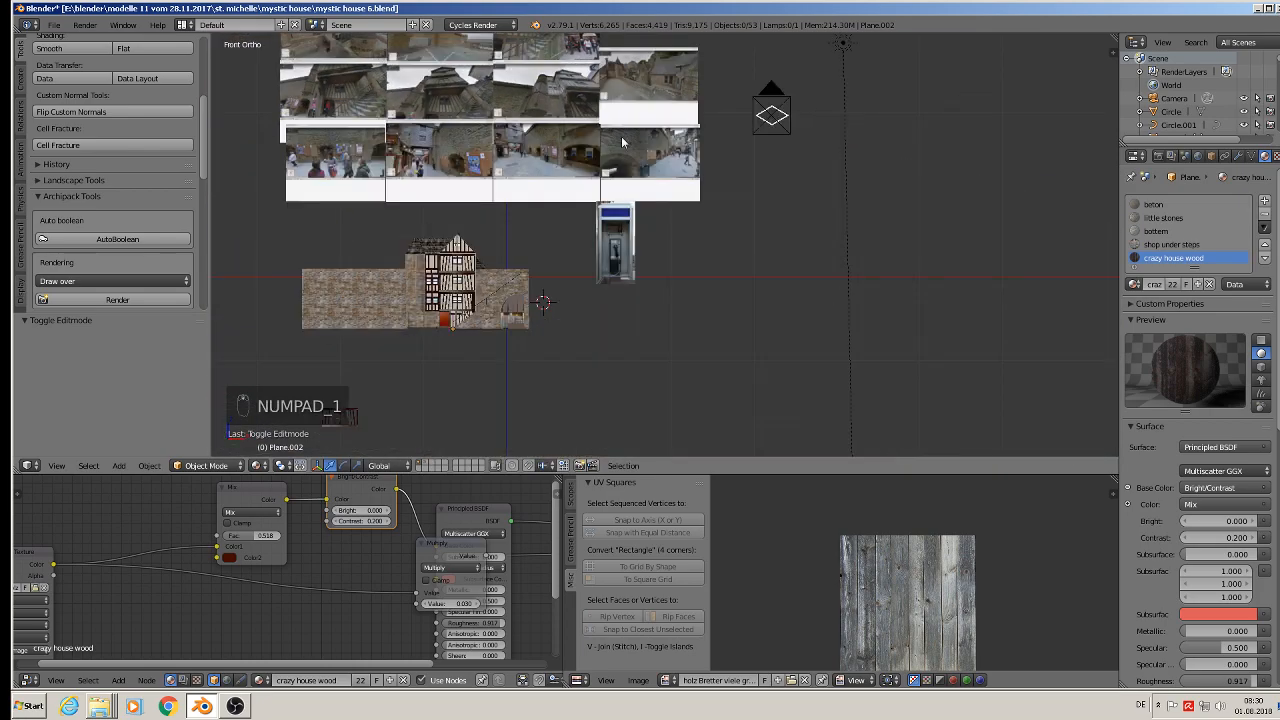
scroll(637, 308, up, 6)
scroll(762, 183, up, 3)
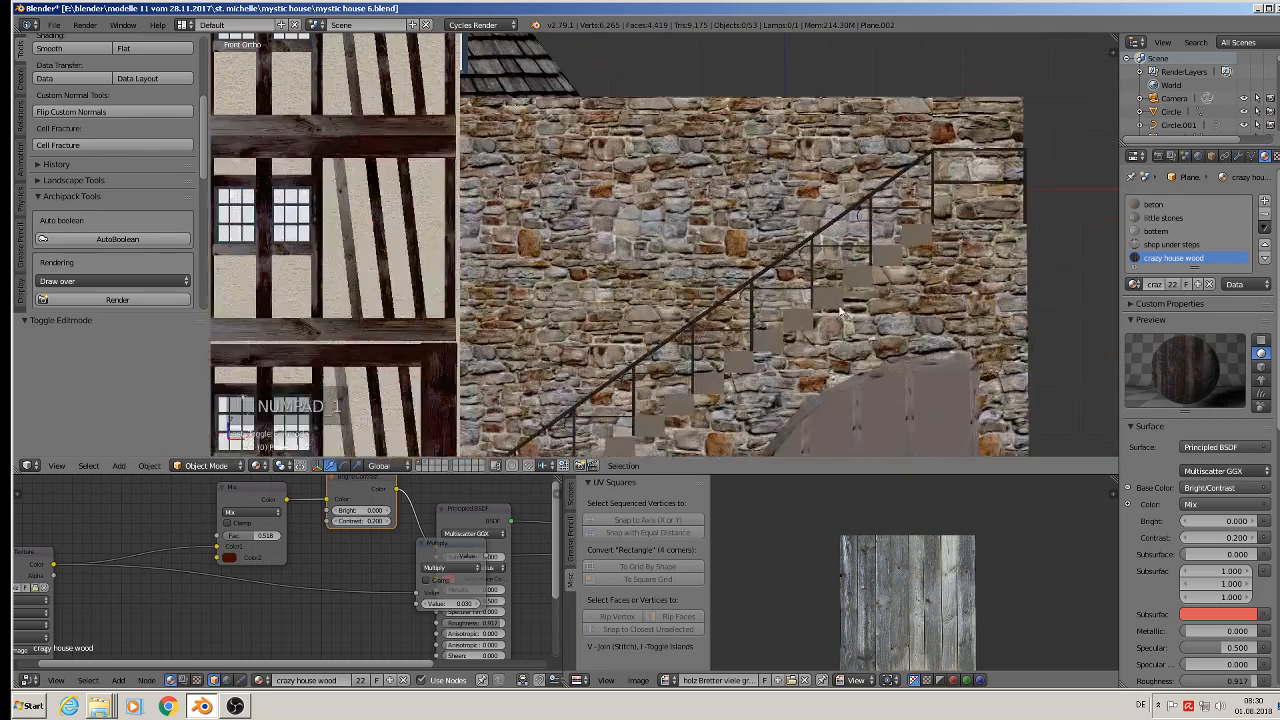
Rotate the texture mapping of the middle vertical beam's front face in the arch by 180 degrees.
scroll(711, 417, up, 5)
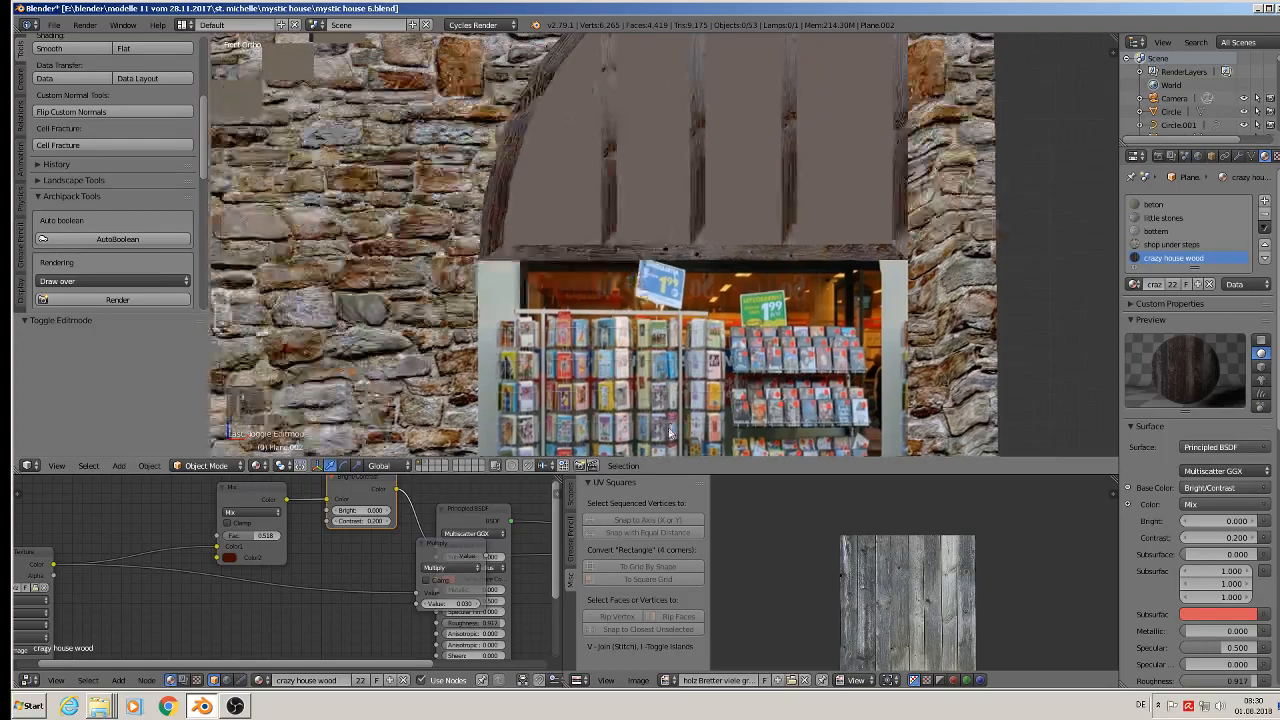
shift+middle_drag(612, 128, 672, 280)
key(Tab)
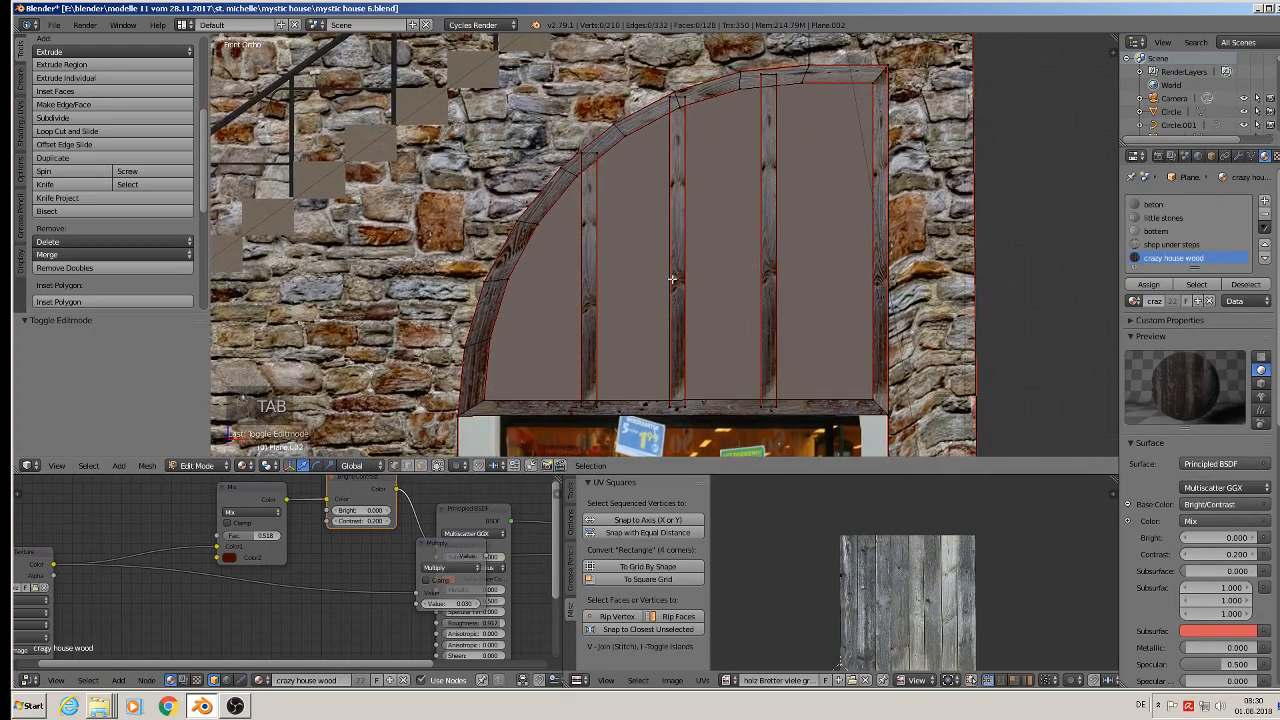
right_click(678, 255)
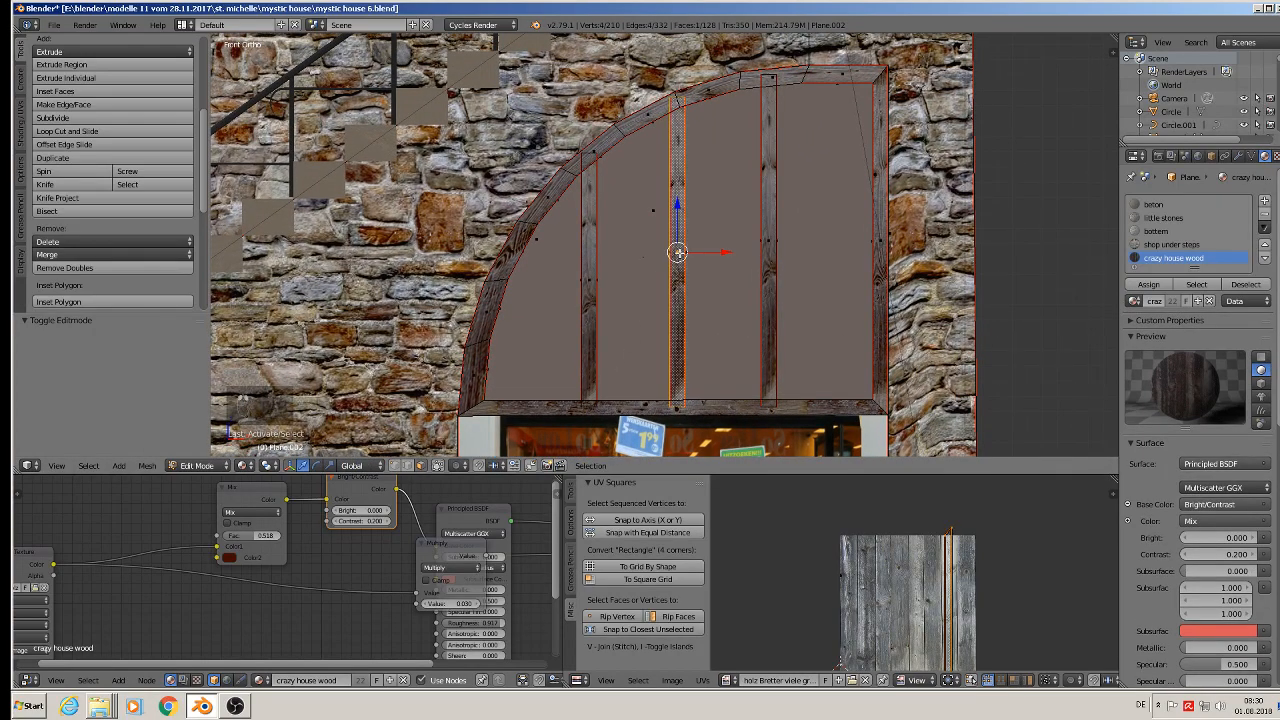
text(r)
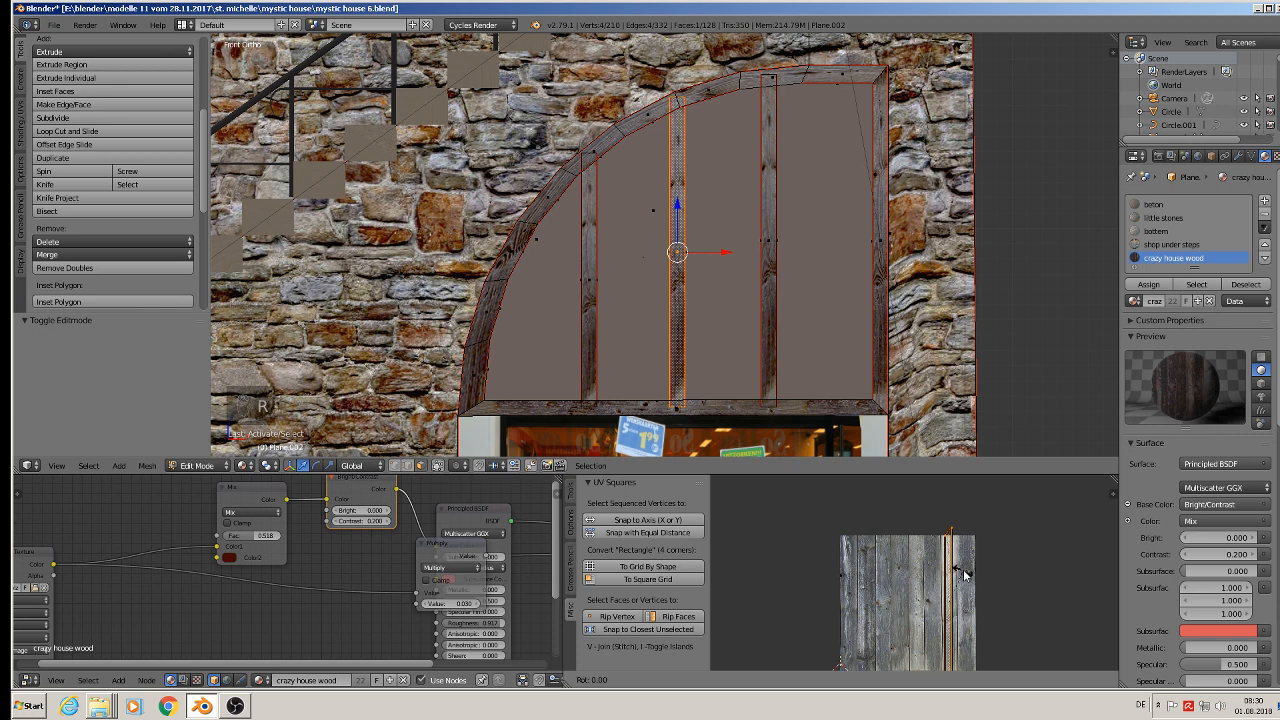
text(180)
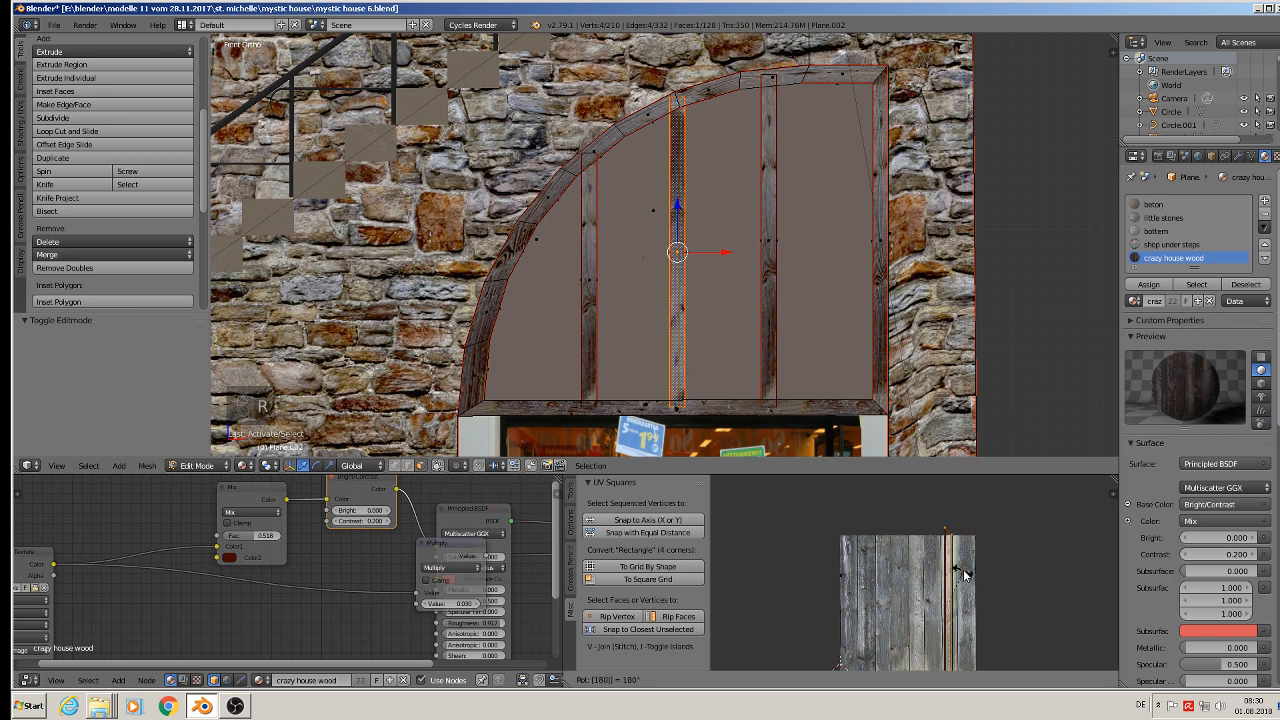
key(Return)
key(a)
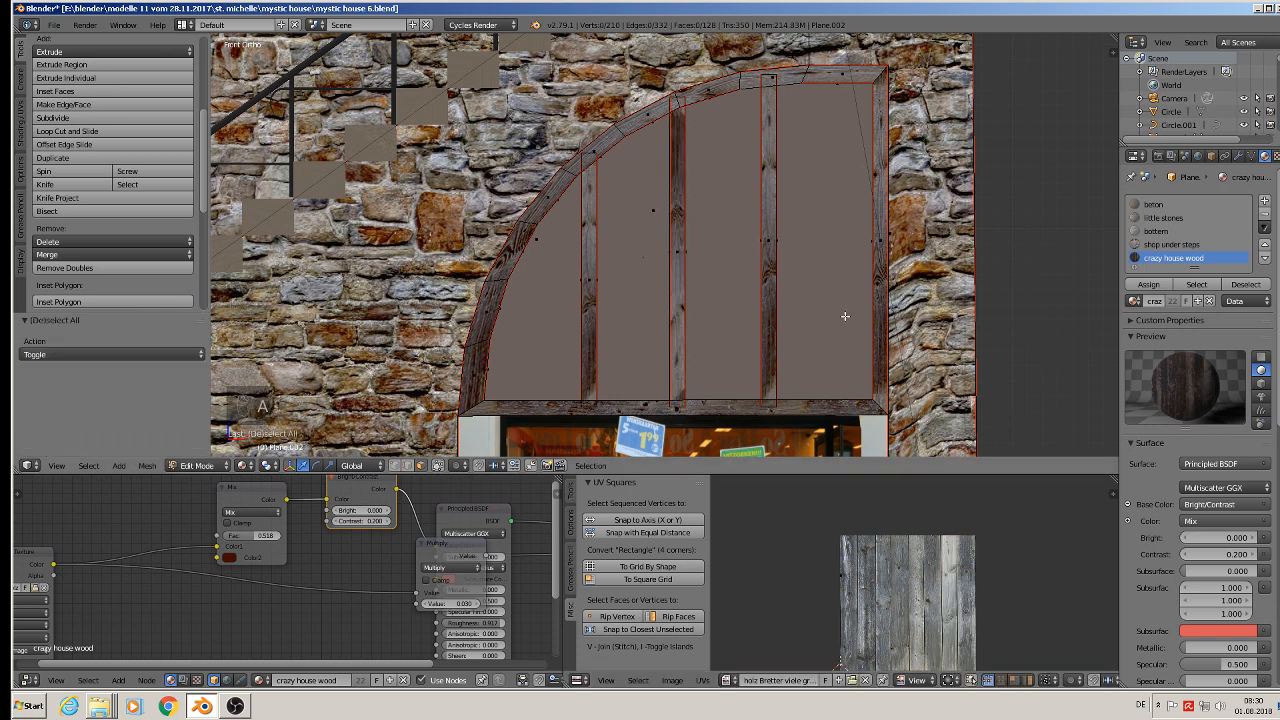
Move the UVs of the third vertical beam's front face onto another plank, about -0.217 in X and 0.025 in Y.
right_click(768, 232)
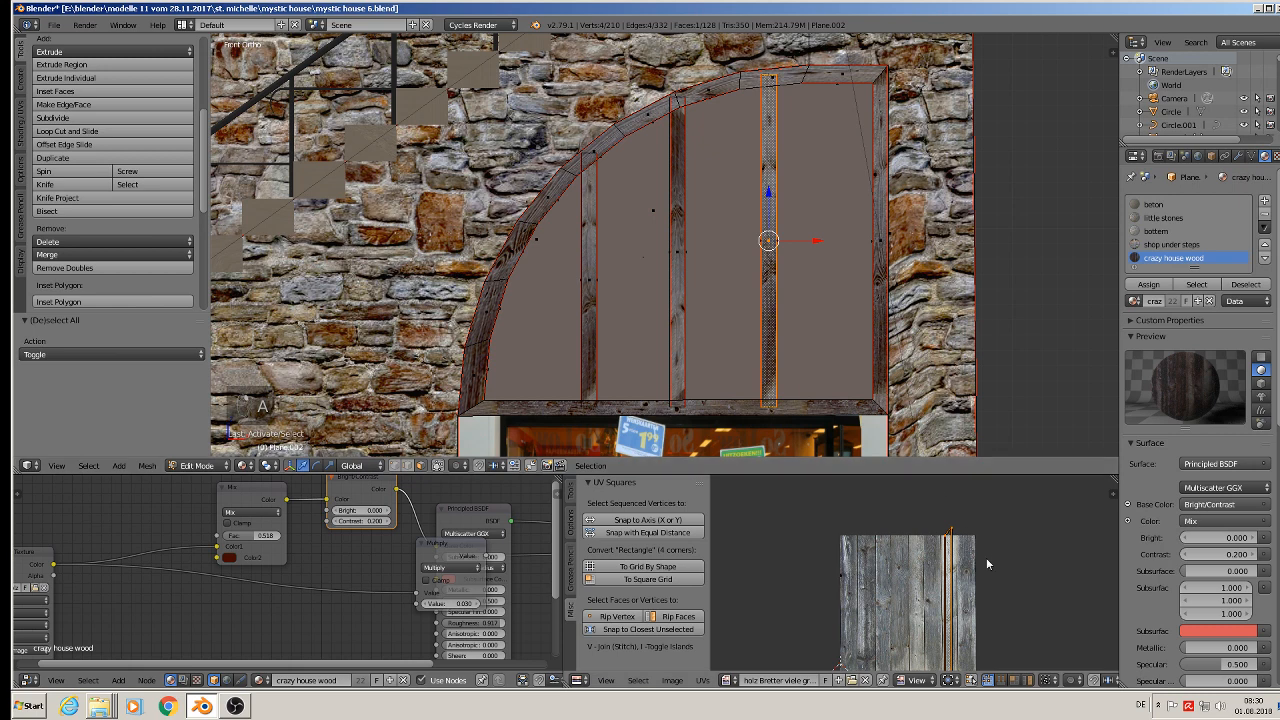
key(g)
click(926, 601)
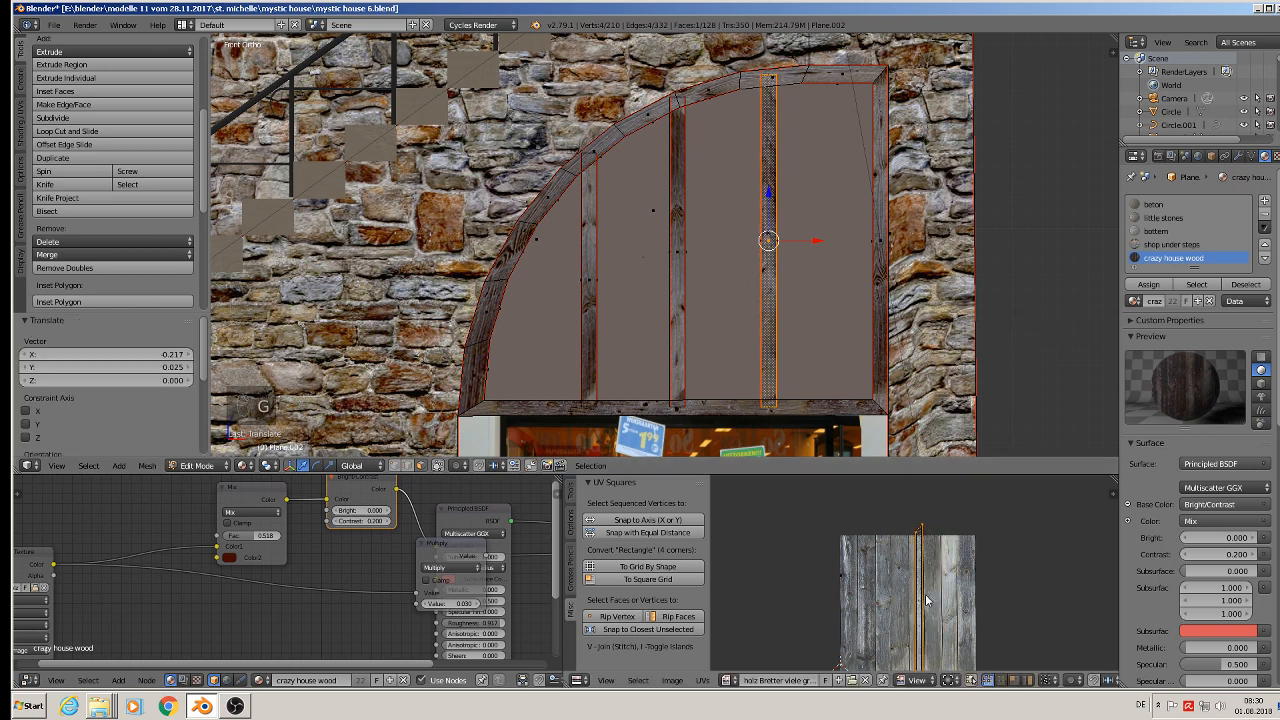
key(Tab)
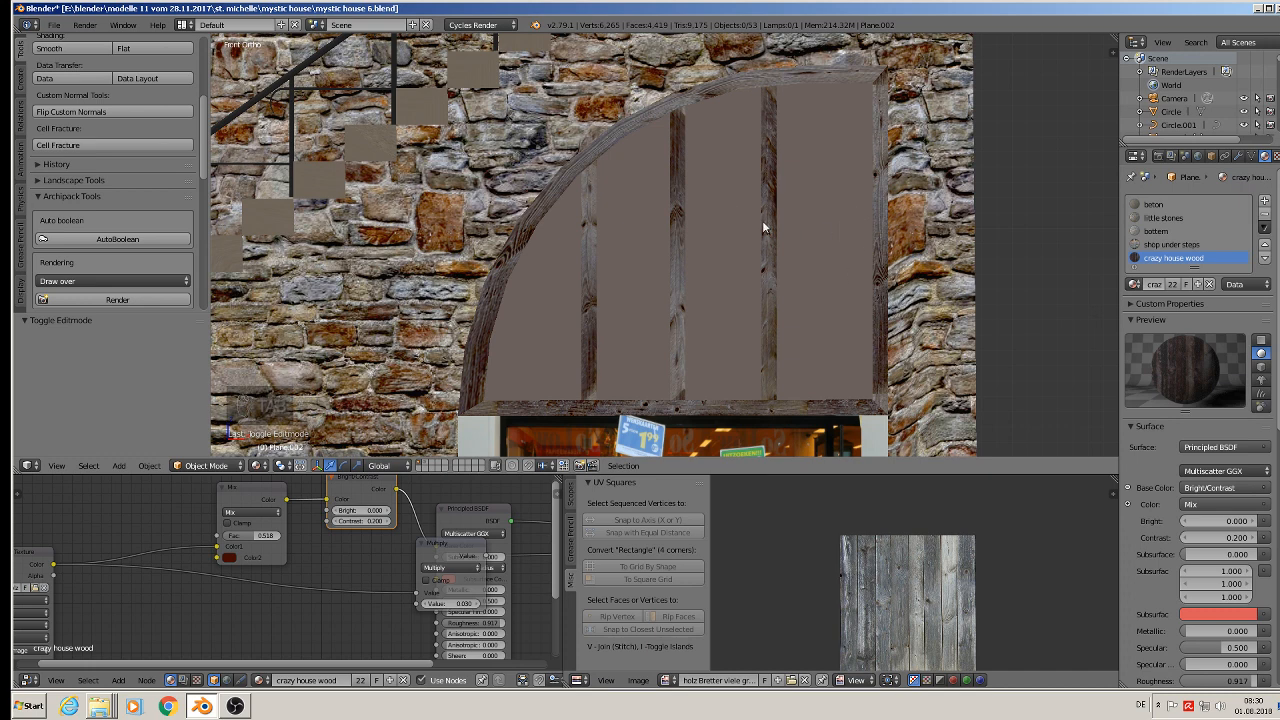
Duplicate the whole third vertical beam in place and rotate the copy 90 degrees about Y to form a crossbar.
key(Tab)
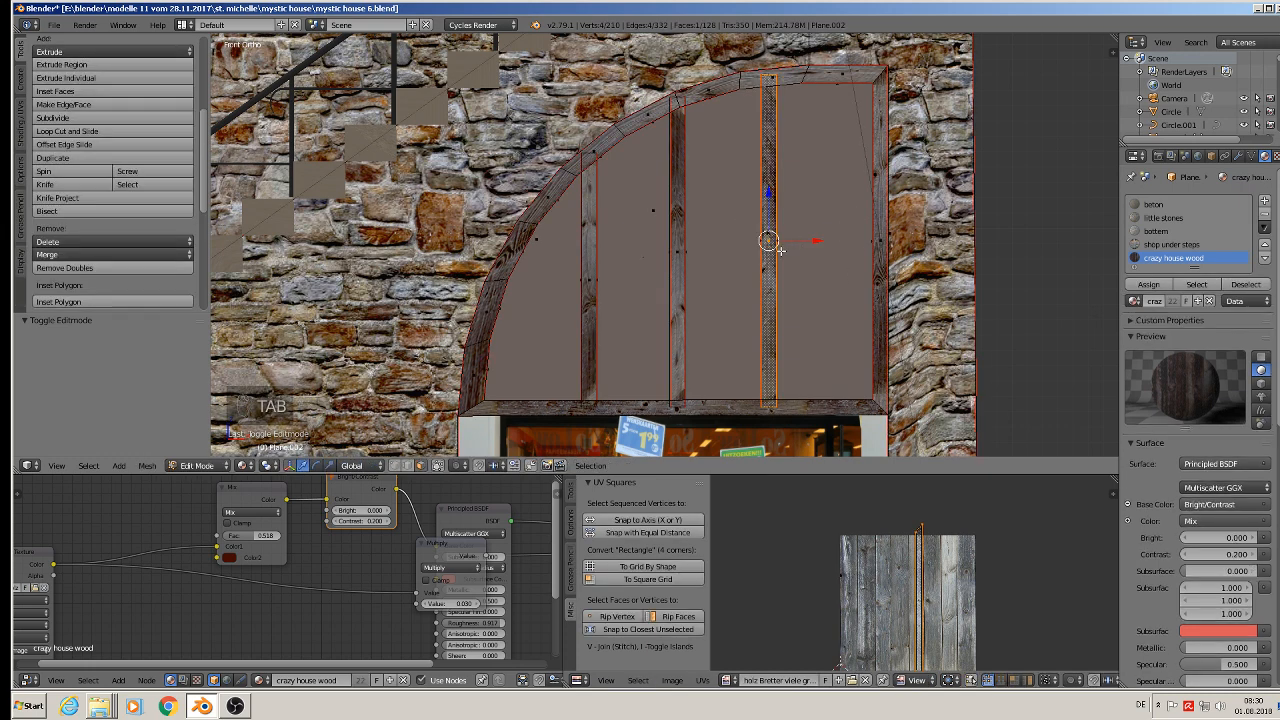
key(l)
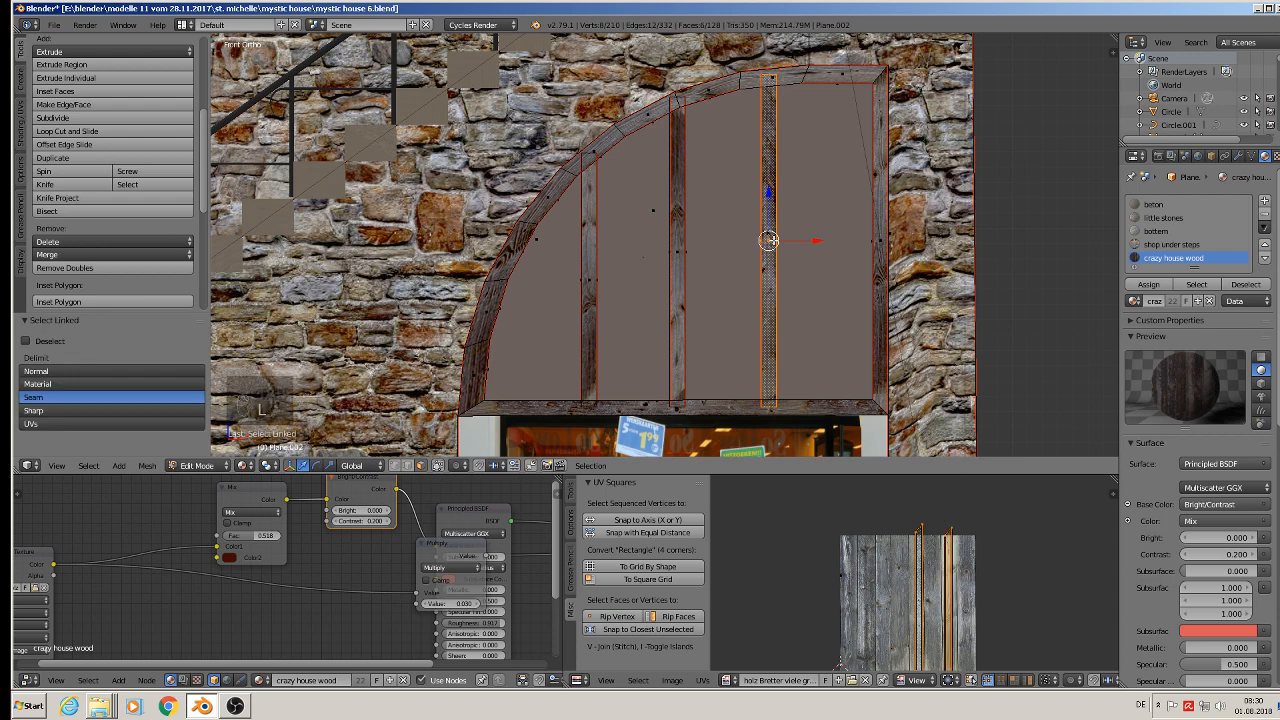
middle_drag(768, 240, 771, 245)
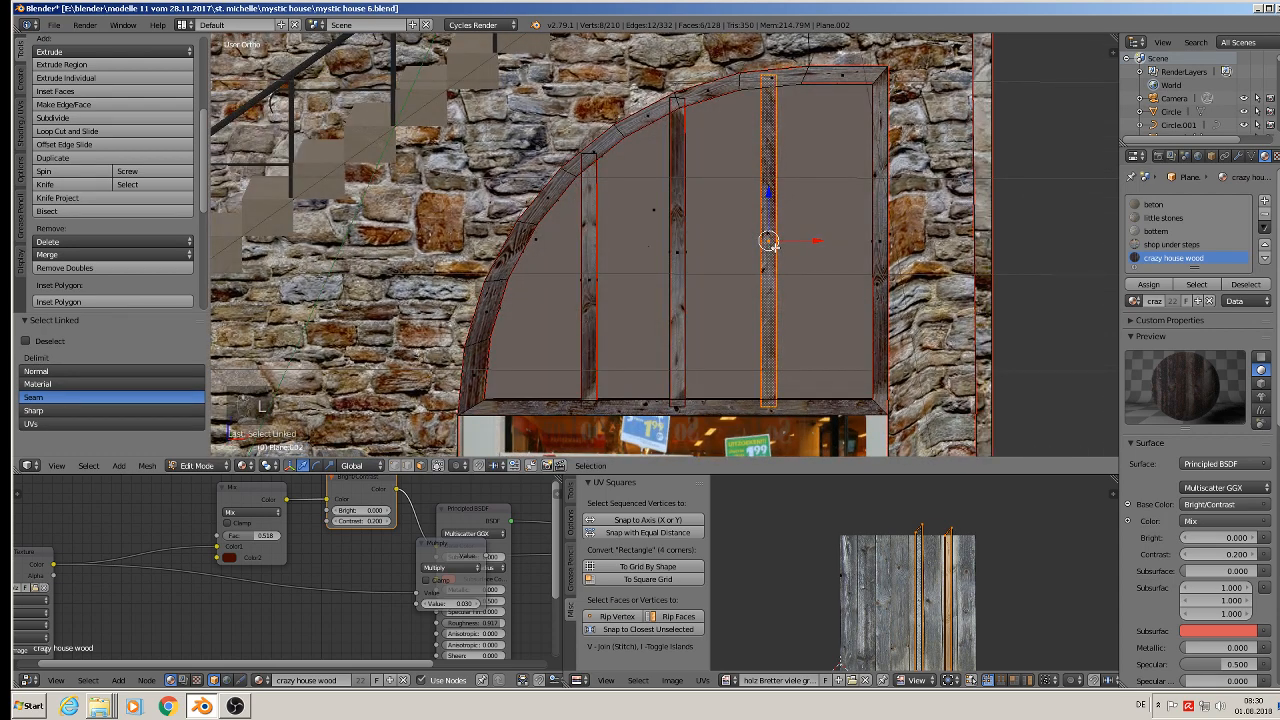
key(KP_1)
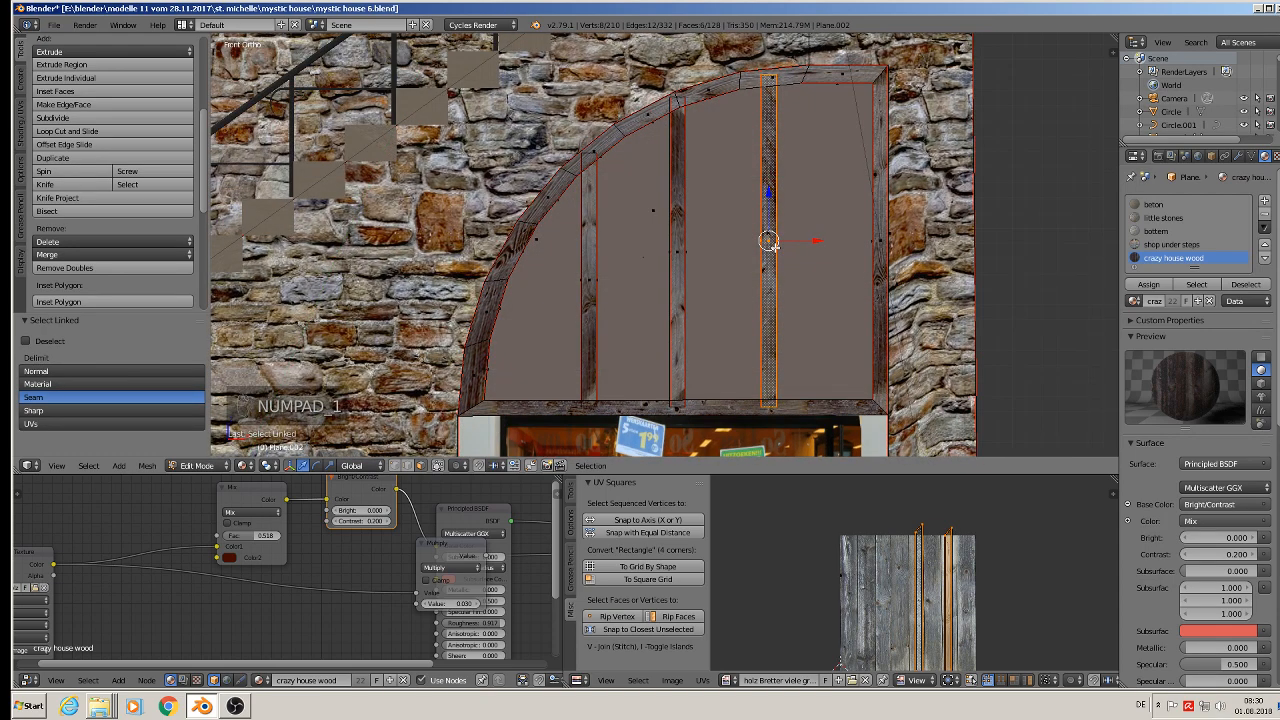
key(shift+d)
text(r)
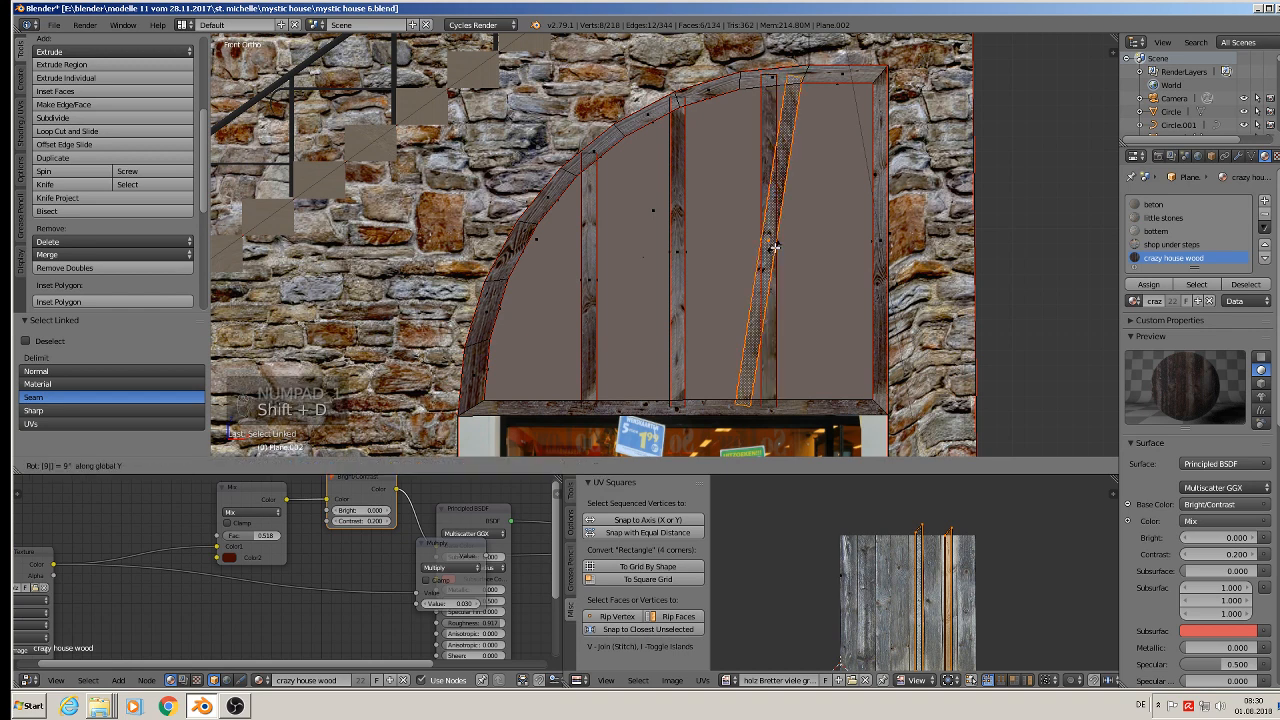
text(y90)
key(Return)
Scale the crossbar down to about 0.393, then stretch it along X by about 2.315.
key(s)
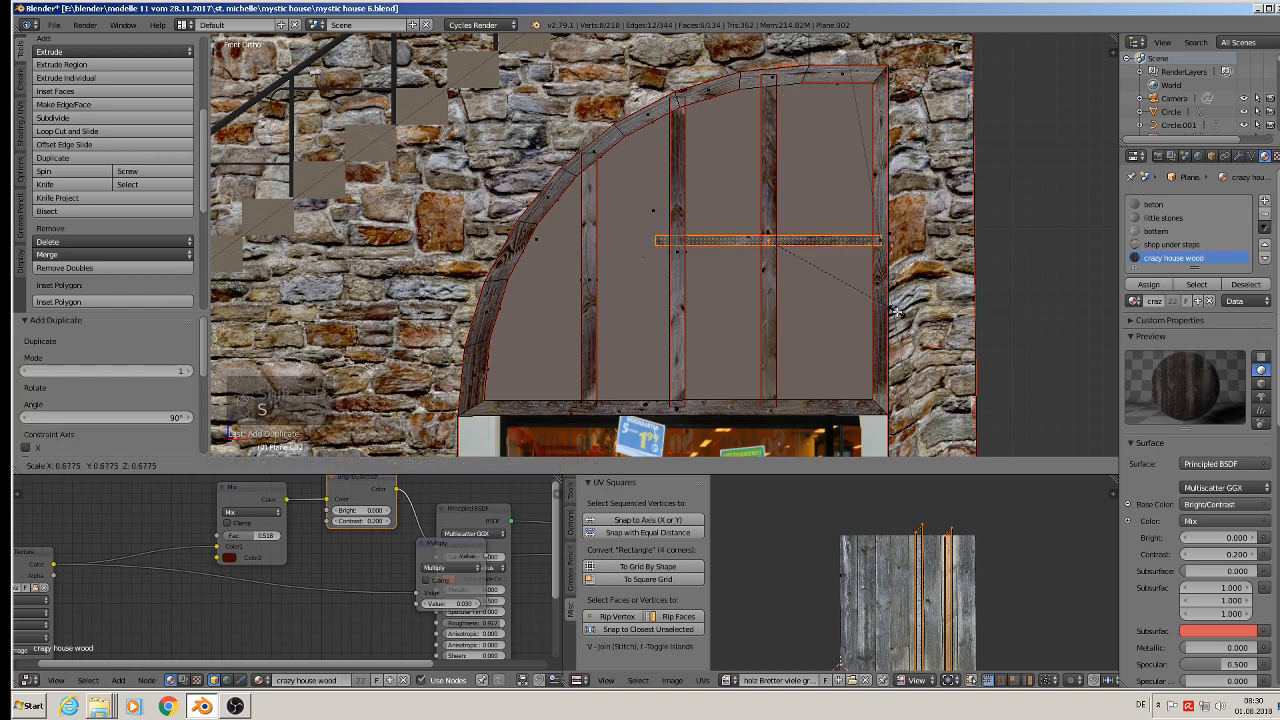
click(839, 288)
key(s)
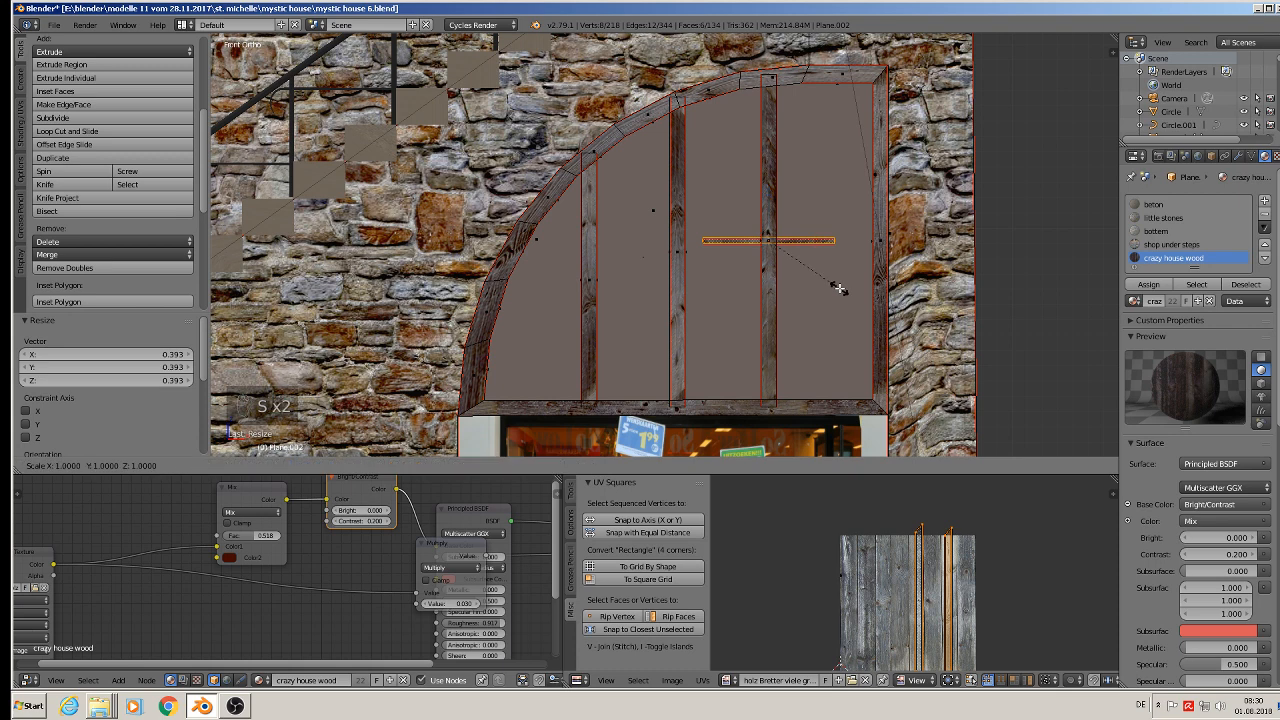
click(839, 288)
key(x)
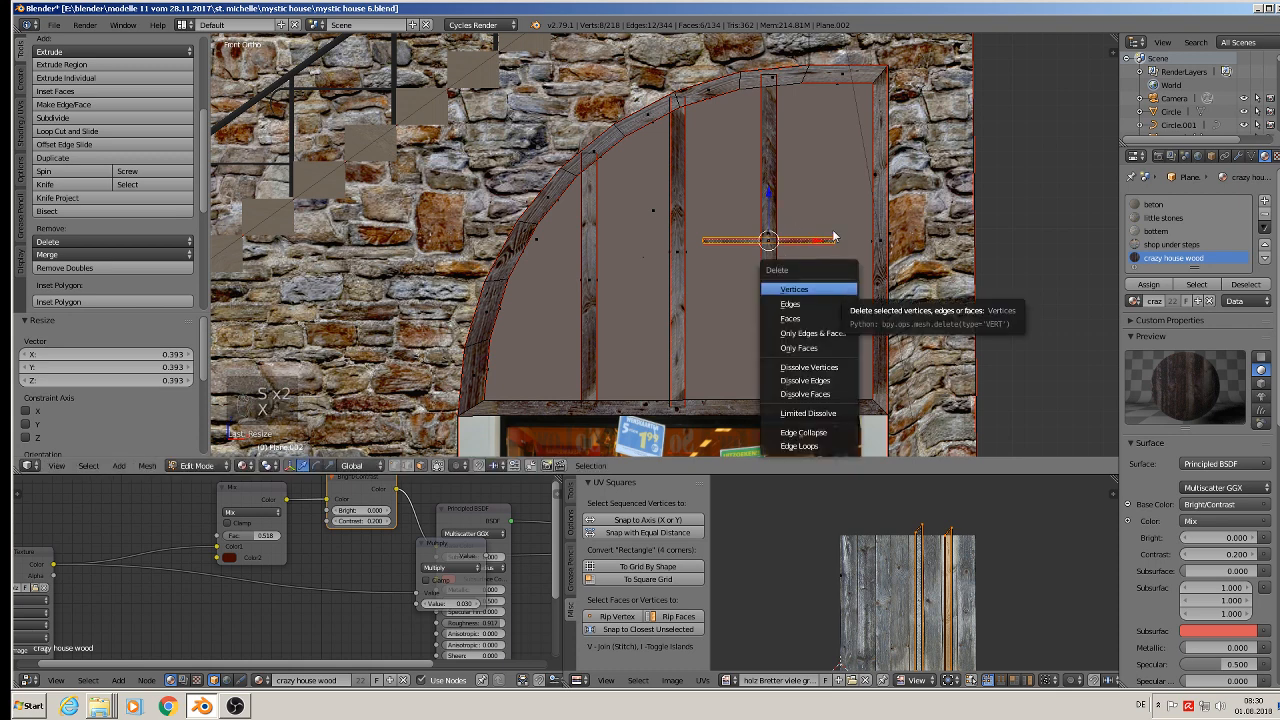
key(s)
key(x)
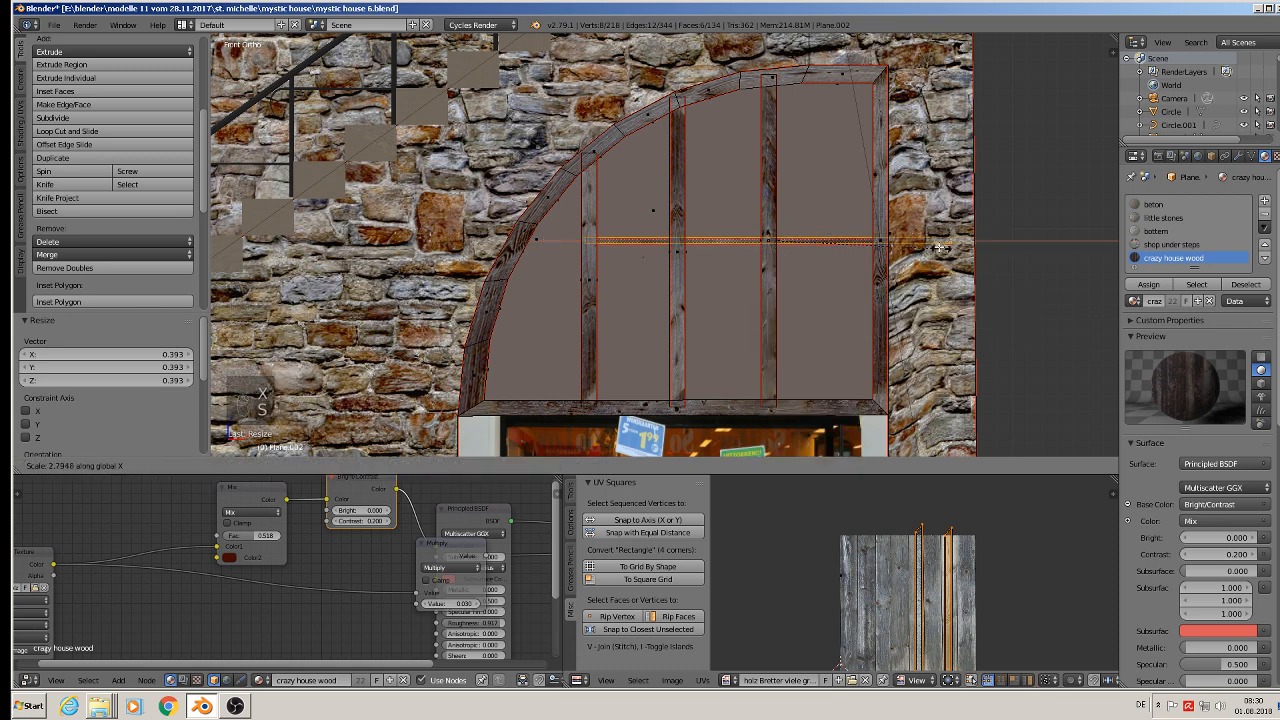
click(918, 250)
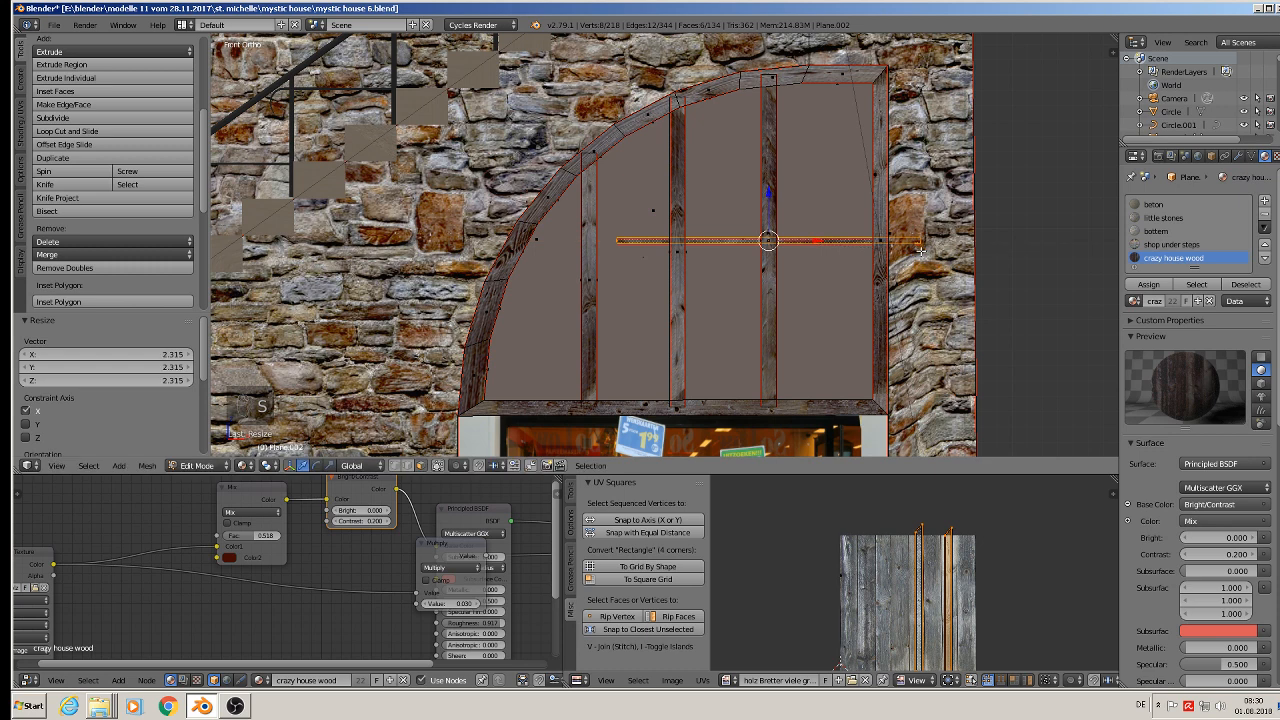
Shift the crossbar about -0.051 along X and enlarge it uniformly by about 1.258.
key(g)
key(x)
click(732, 239)
key(s)
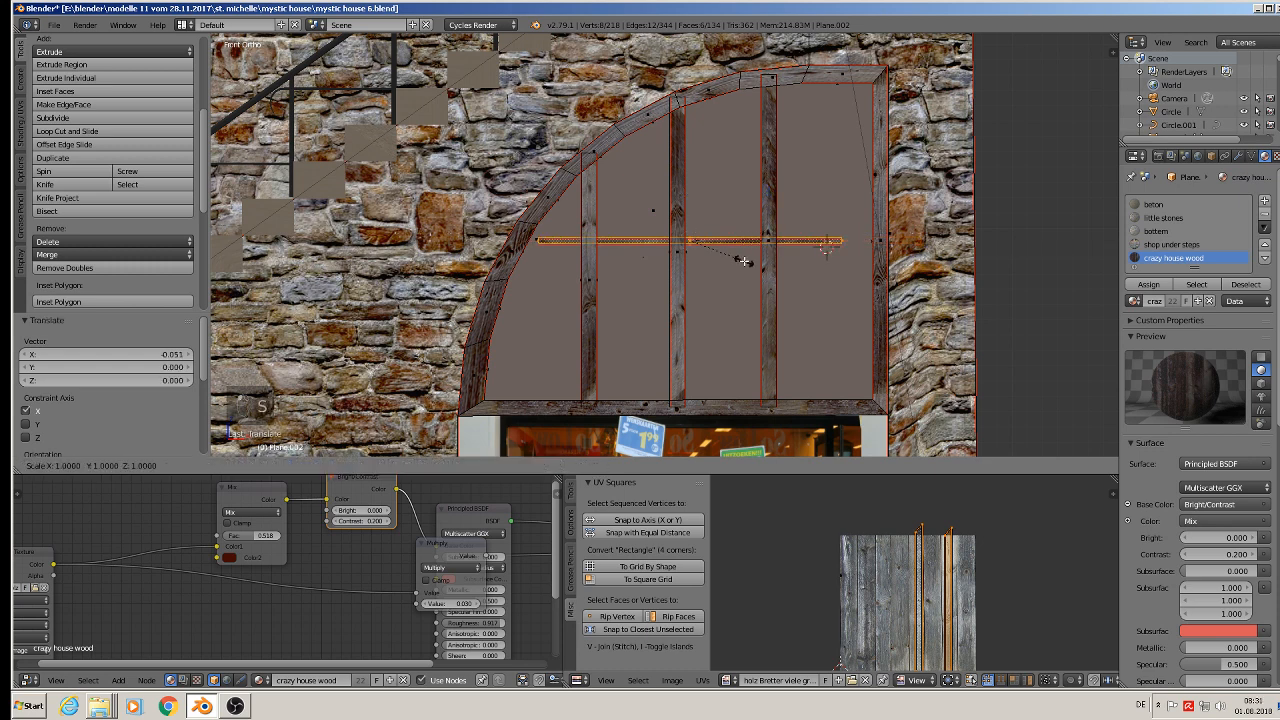
click(759, 264)
Lower the crossbar about 0.059 along Z and stretch it along X by about 1.09 to span the arch frame.
key(g)
key(z)
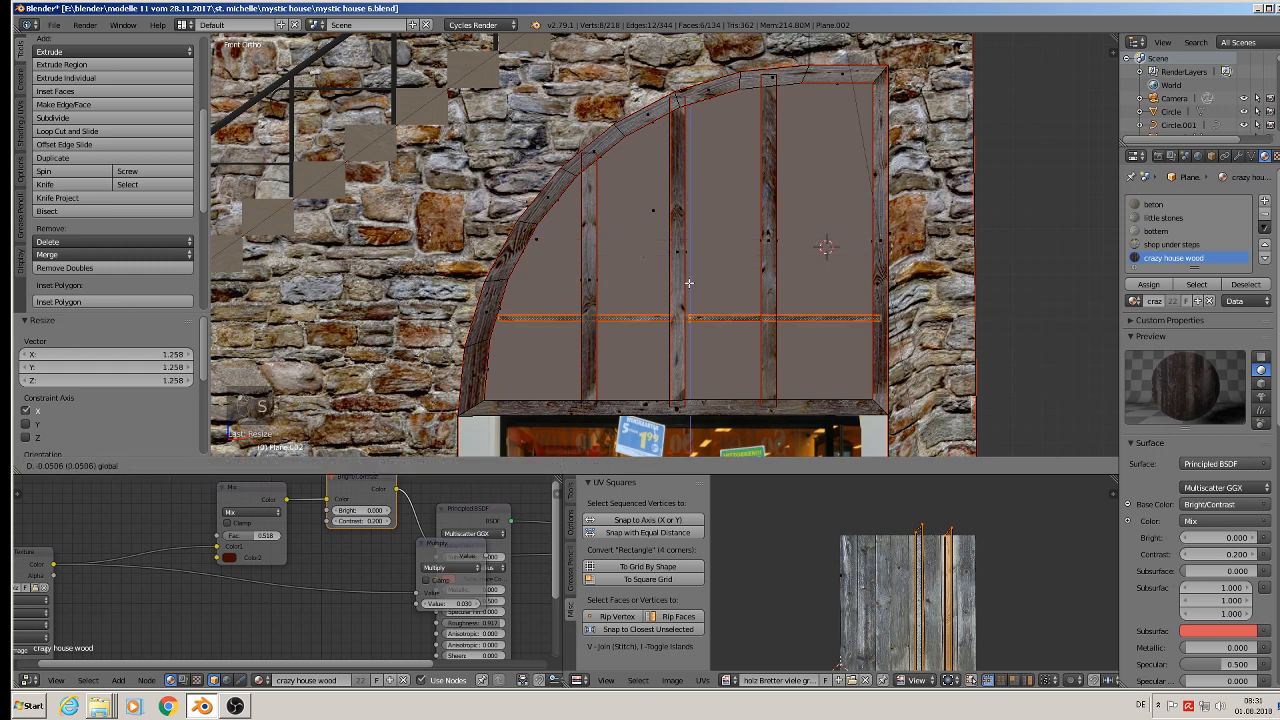
click(686, 295)
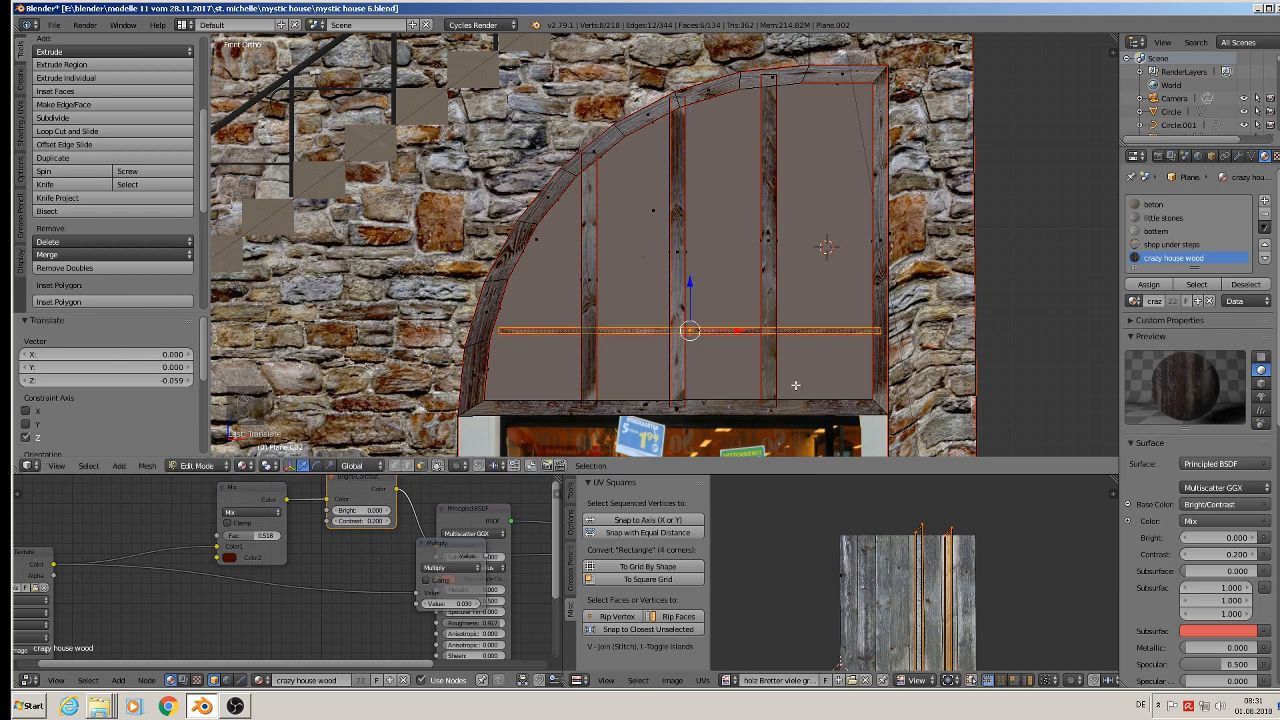
key(s)
key(x)
click(800, 385)
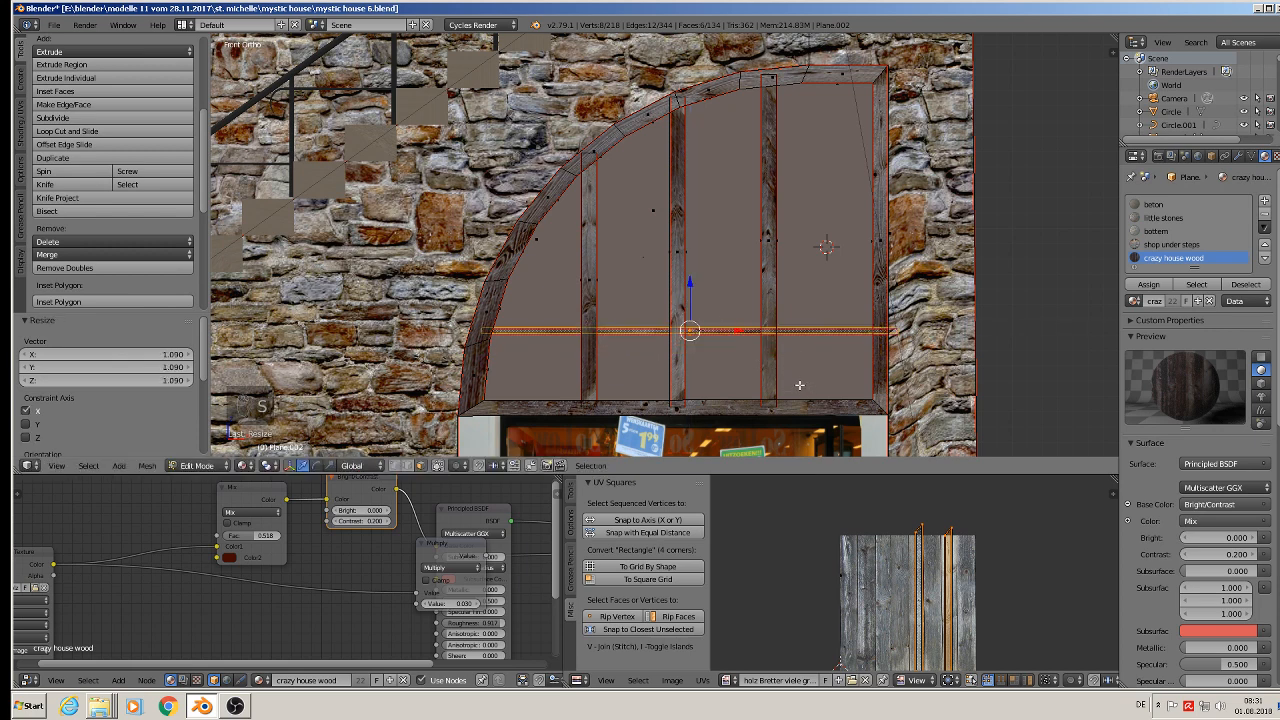
Nudge the crossbar about -0.007 along X and about -0.003 along Z between the frame's sides.
key(g)
key(x)
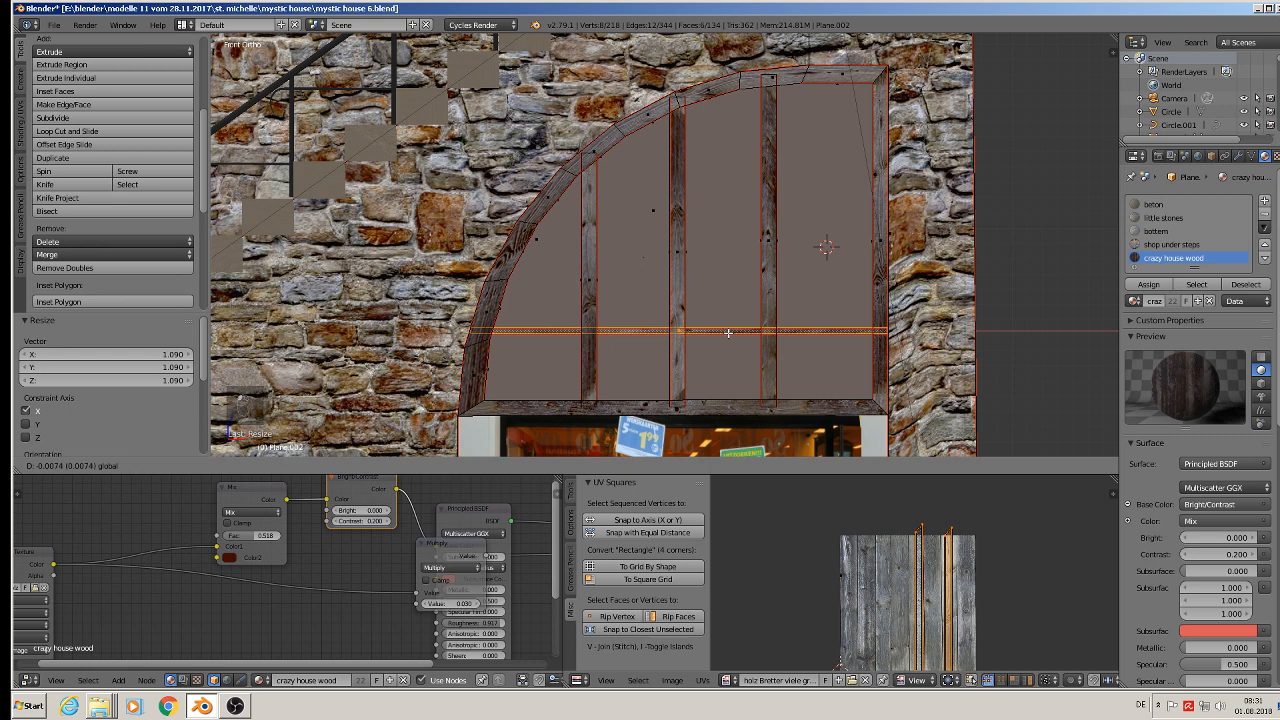
click(731, 333)
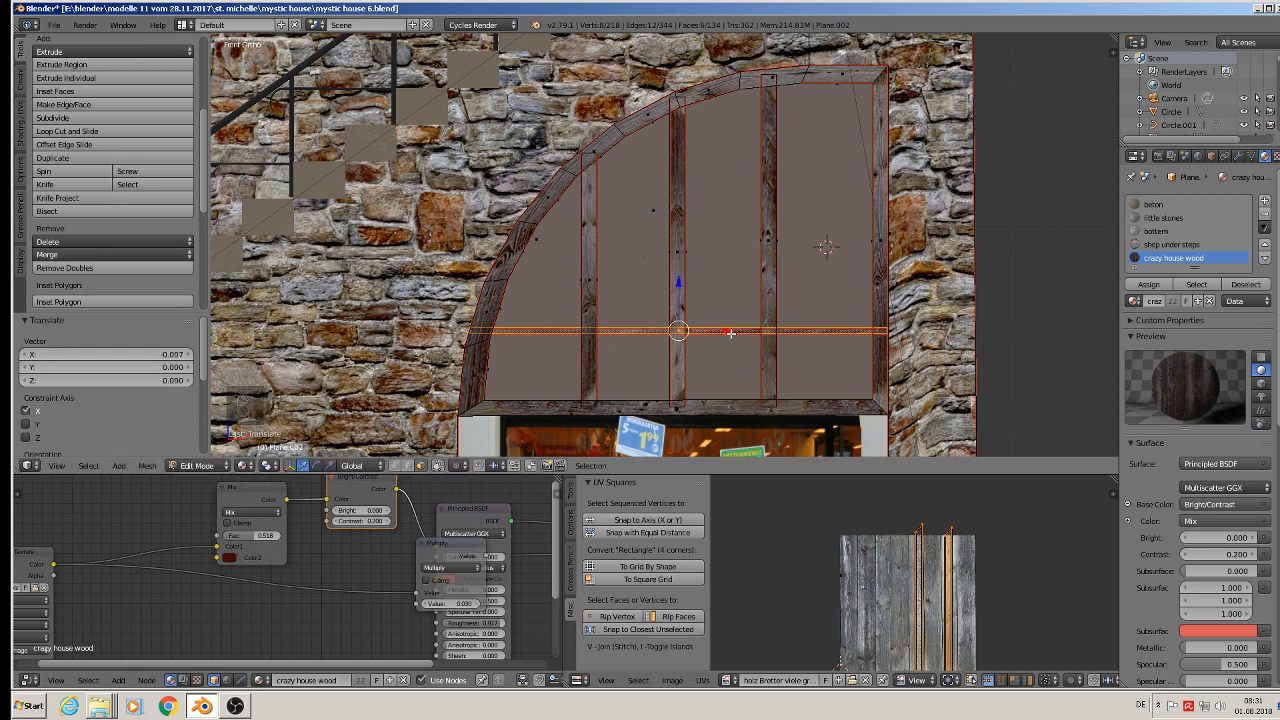
key(g)
key(z)
click(682, 296)
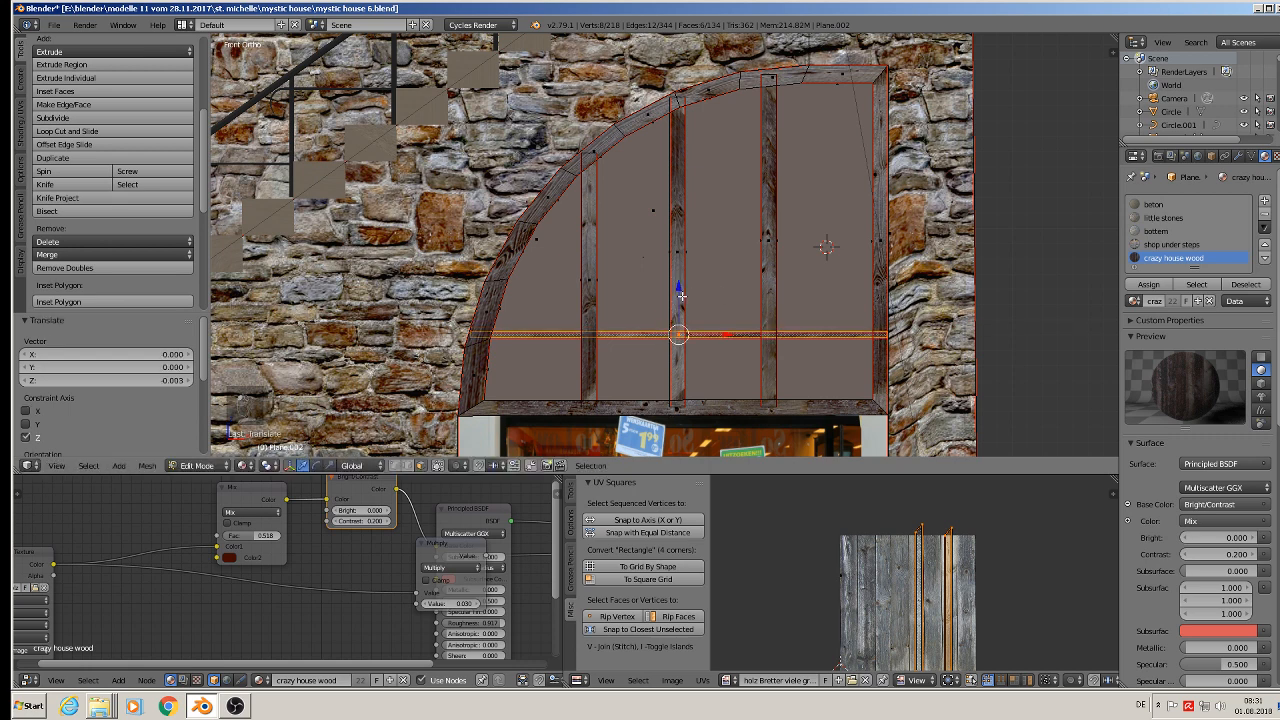
Duplicate the crossbar twice, placing the copies higher in the arch, one near mid-height and one in the upper part.
key(shift+d)
drag(685, 231, 700, 122)
key(shift+d)
click(681, 225)
key(a)
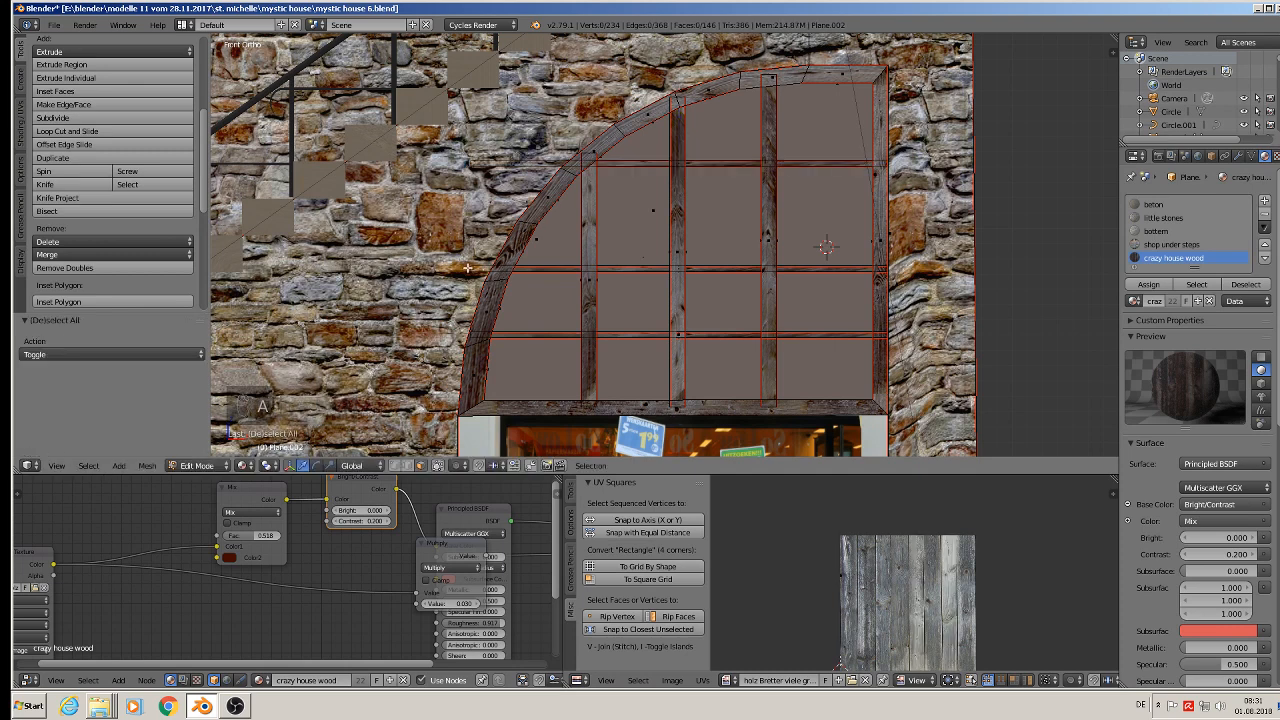
Duplicate the mid-height crossbar and raise the copy about 0.040 along Z.
key(l)
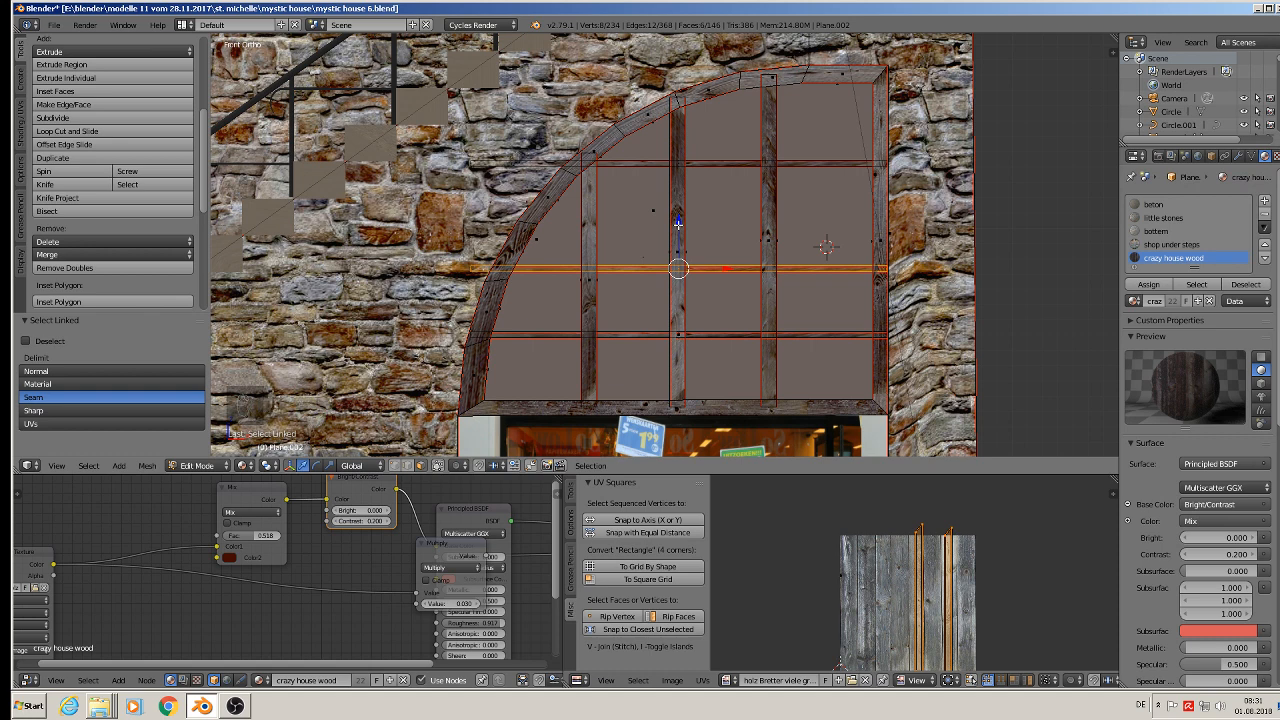
key(shift+d)
key(z)
click(688, 162)
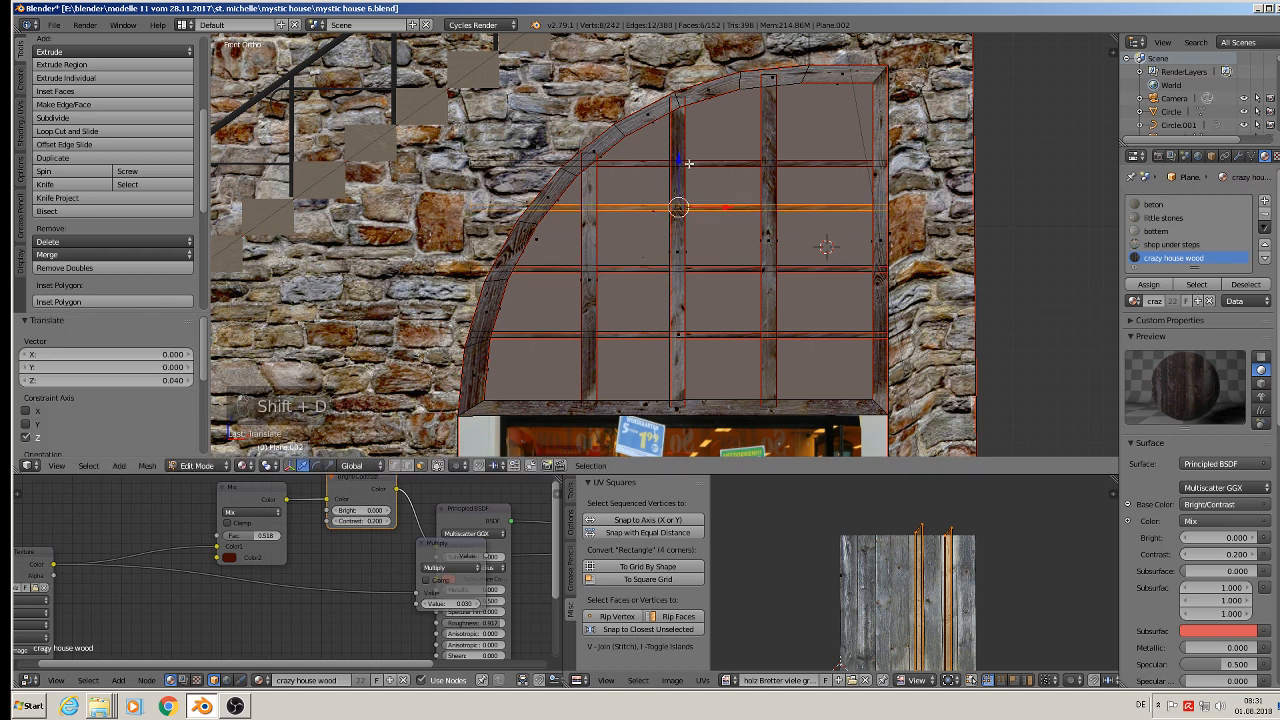
key(a)
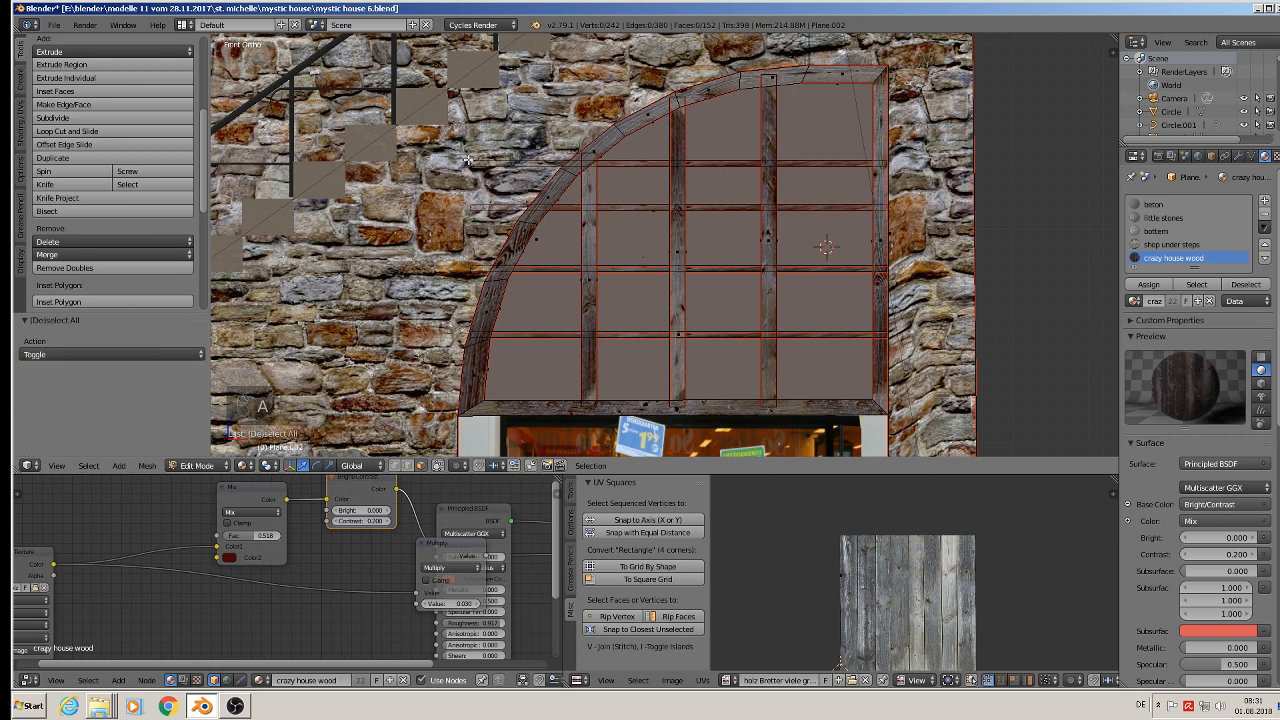
Raise the topmost crossbar about 0.013 along Z to even out the spacing.
key(l)
key(g)
key(z)
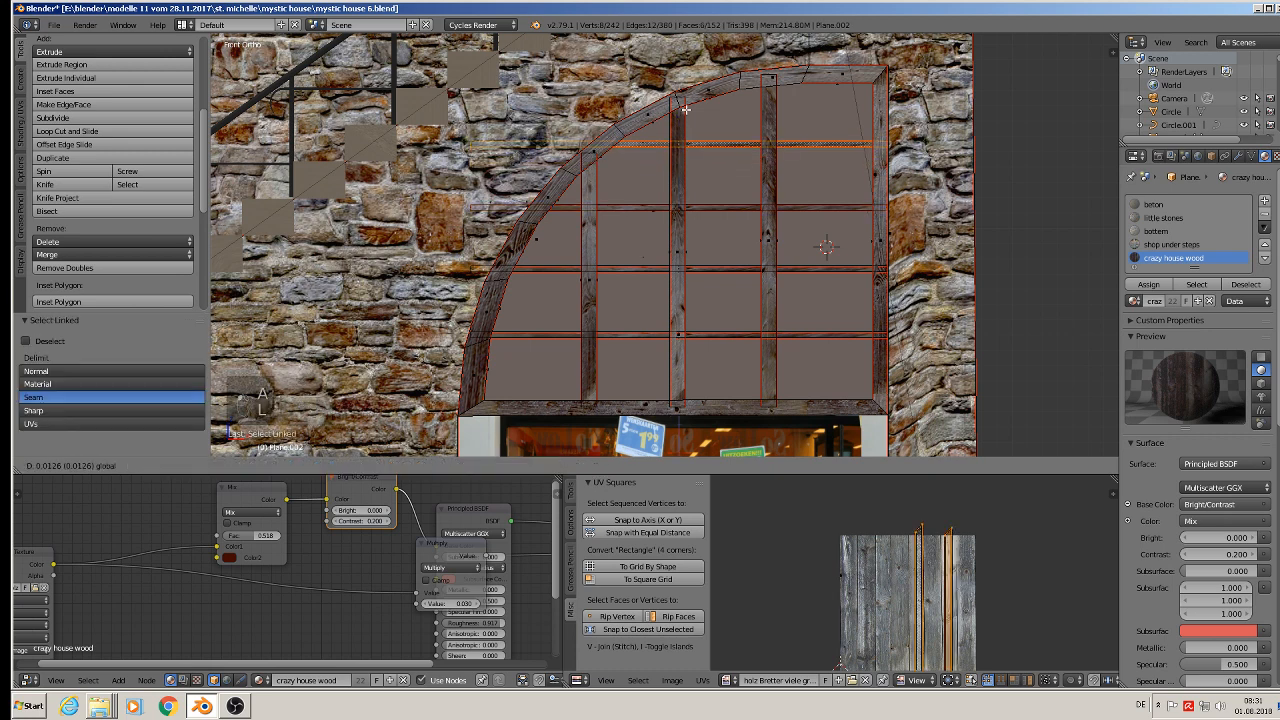
click(685, 108)
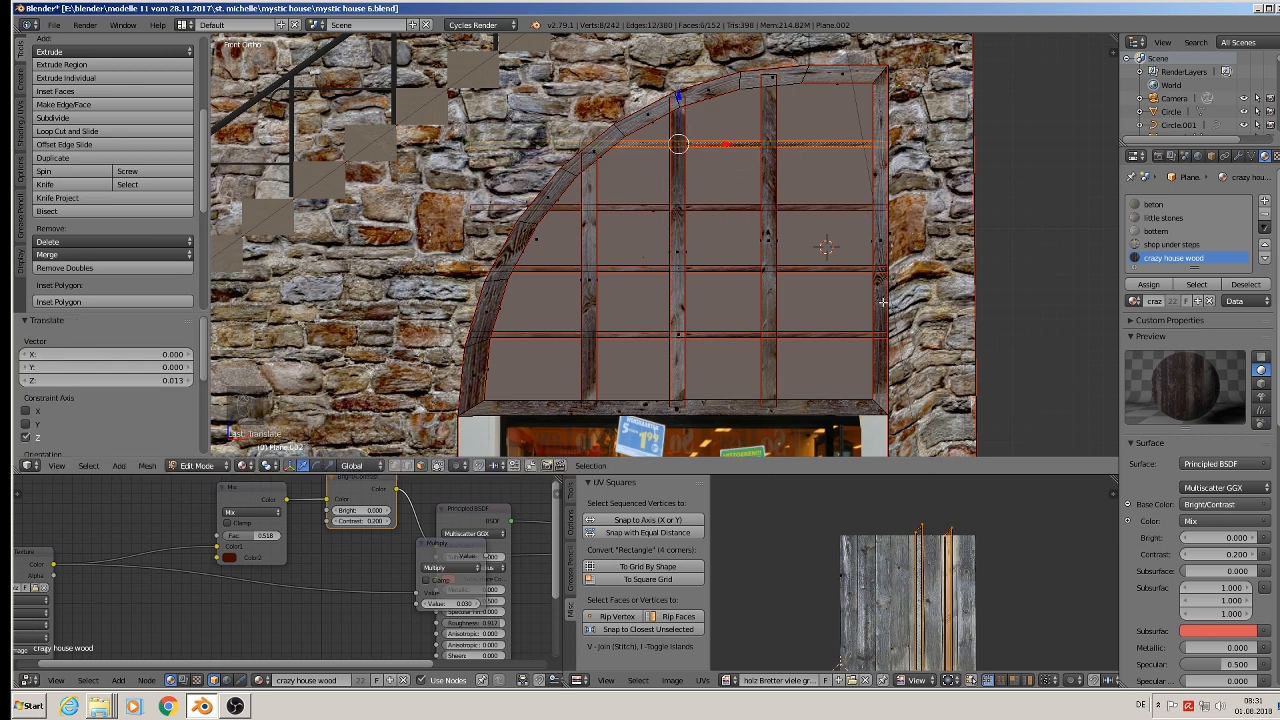
key(a)
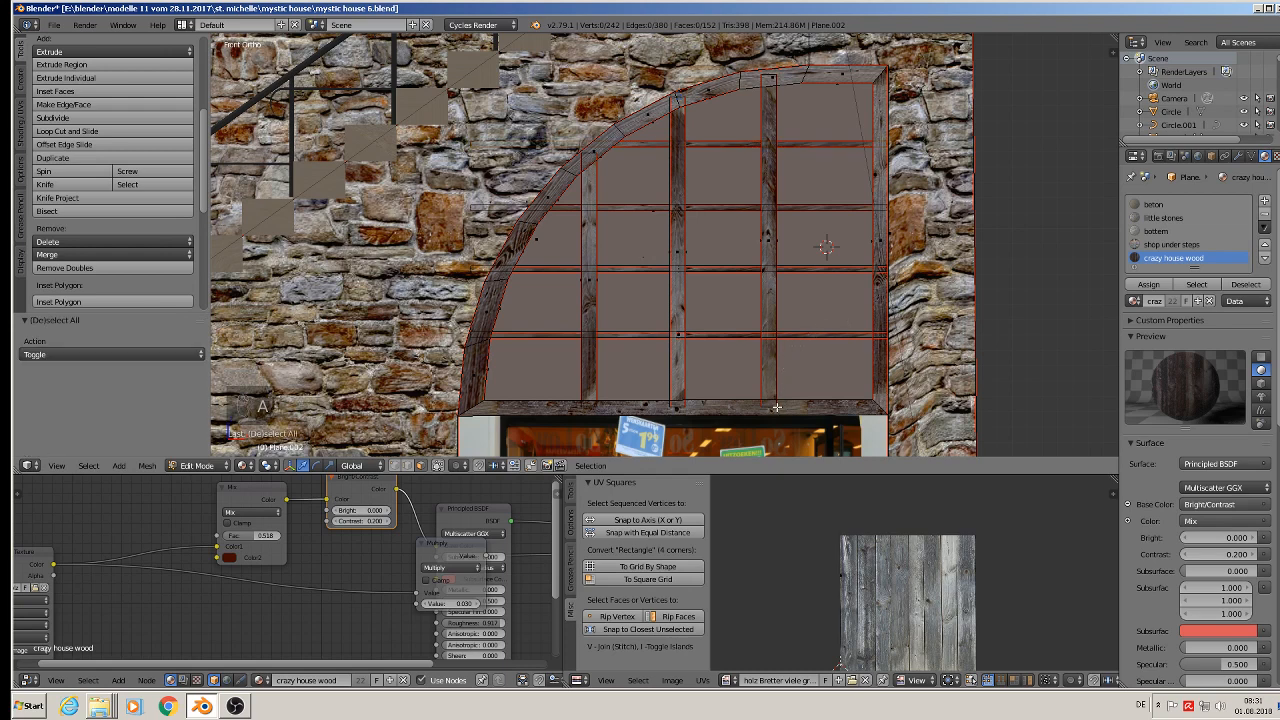
Move the third vertical beam about 0.012 along X toward the frame's straight side.
key(l)
key(g)
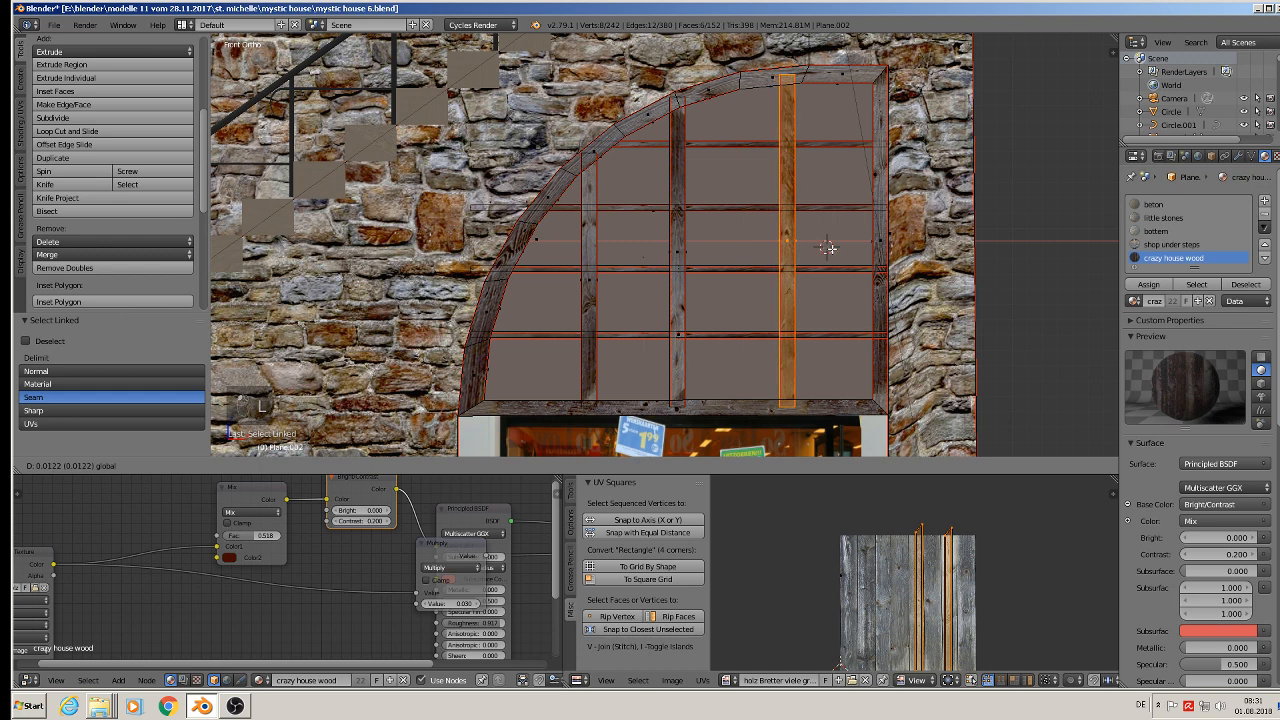
click(832, 248)
key(a)
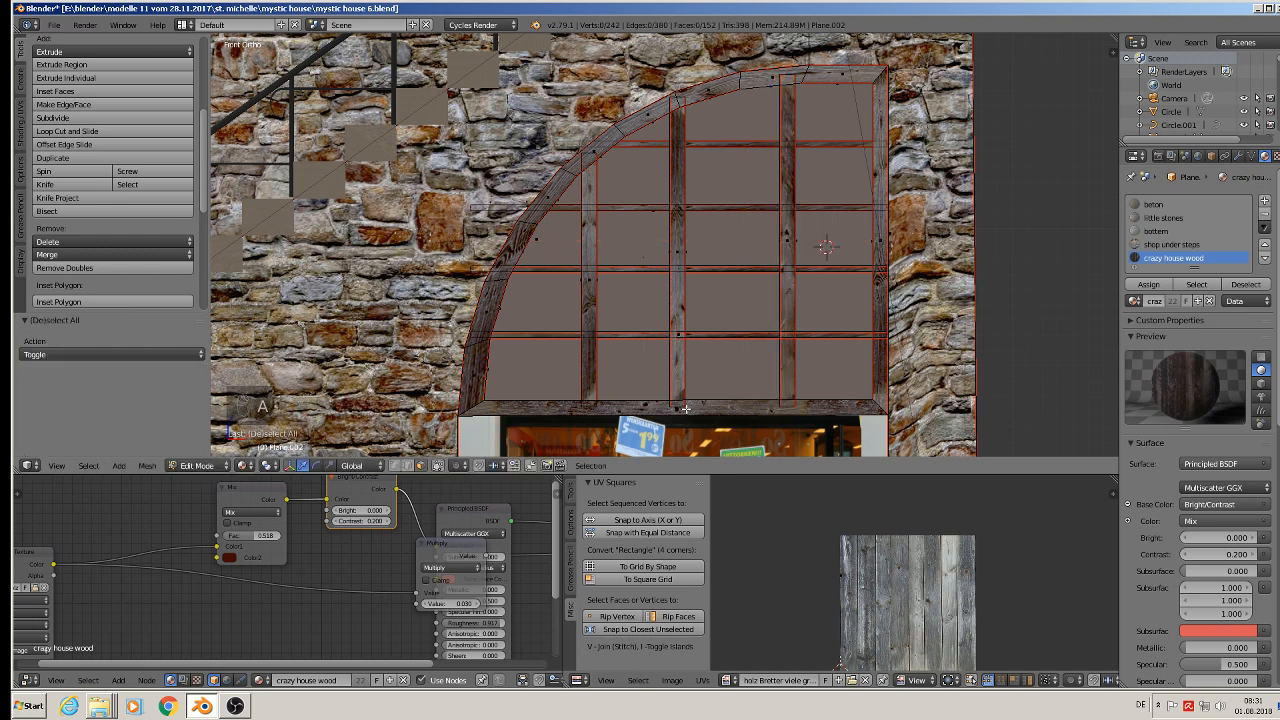
Move the middle vertical beam slightly along X toward the frame's straight side.
key(l)
drag(722, 253, 738, 257)
key(Tab)
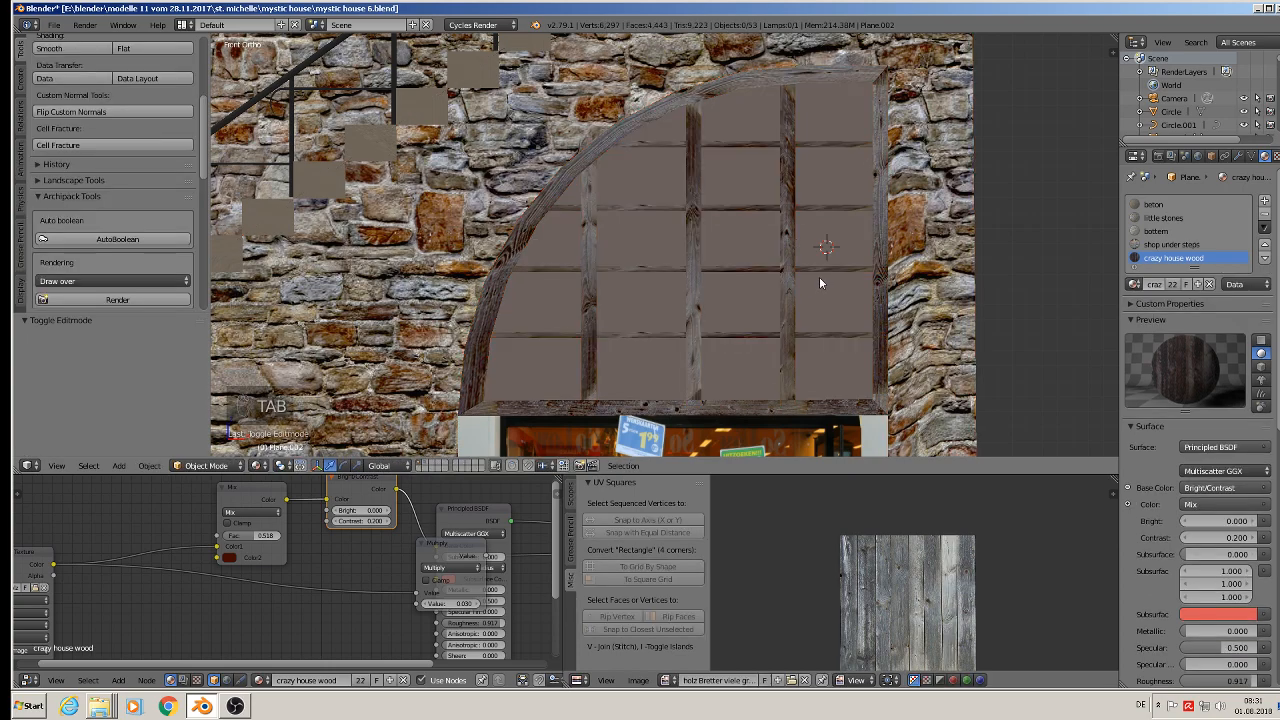
Select the inward side faces of the three vertical beams that face the frame's straight side.
middle_drag(819, 276, 701, 298)
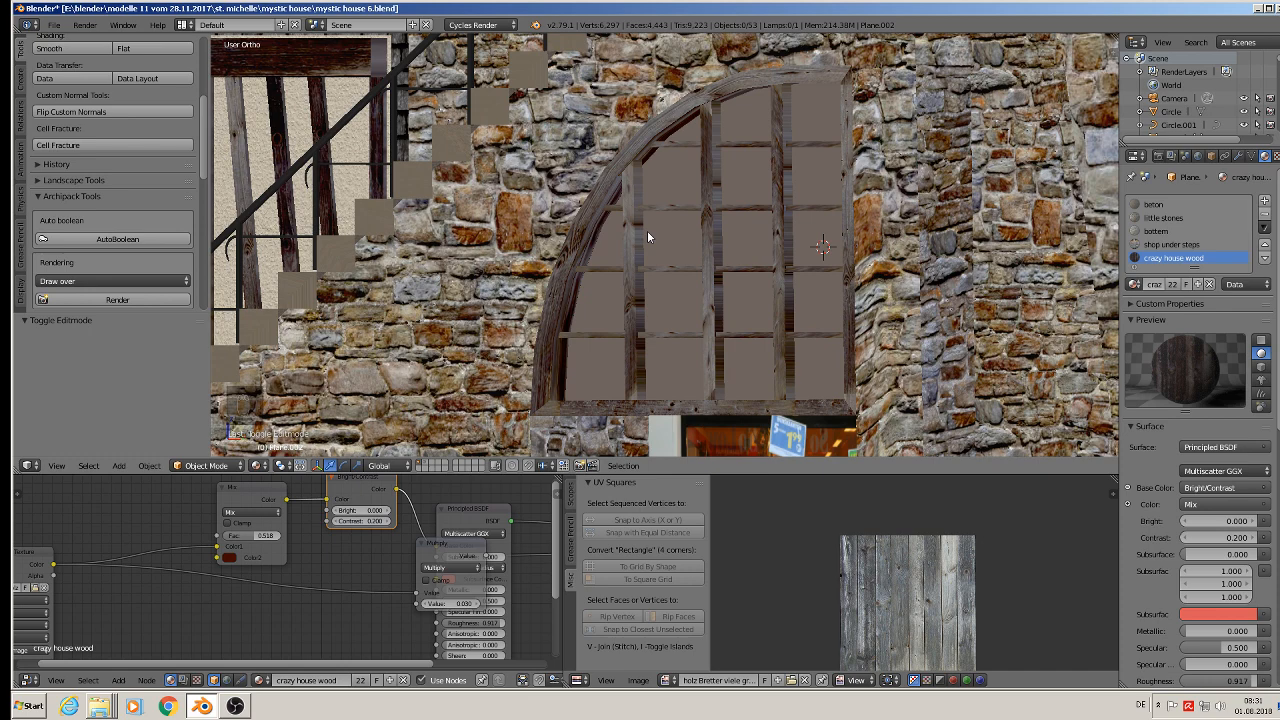
middle_drag(656, 288, 658, 298)
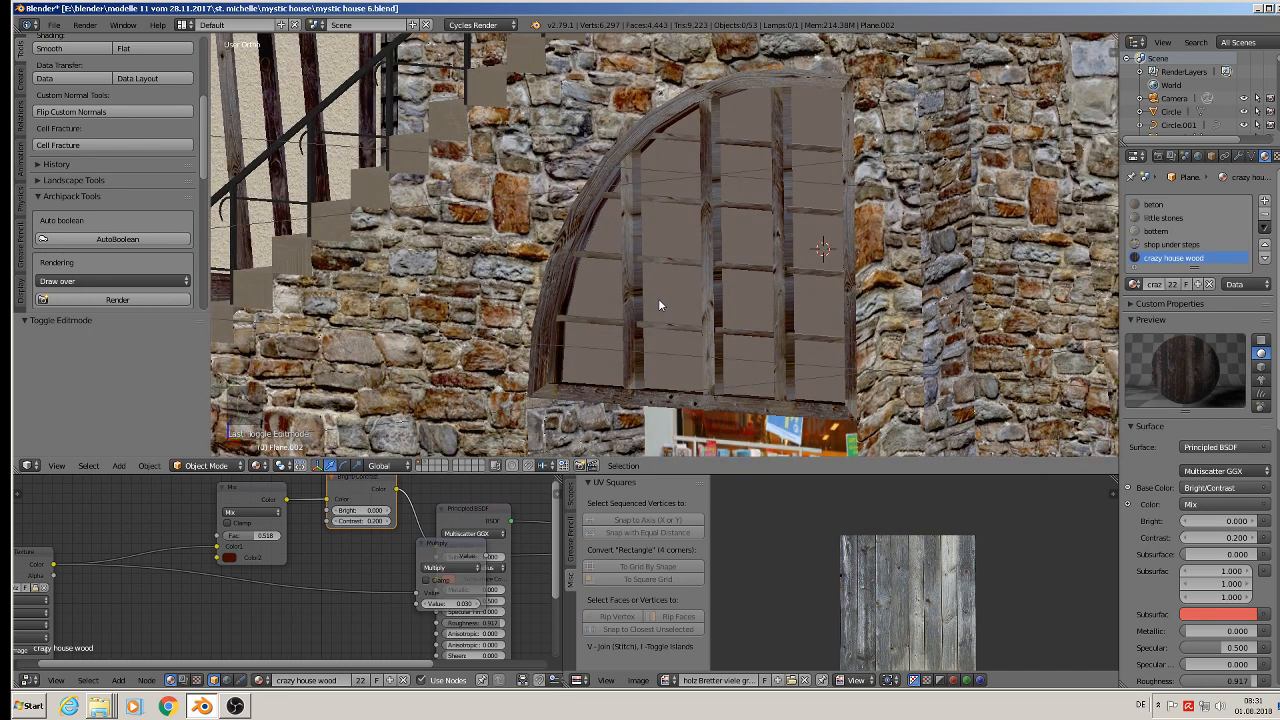
scroll(698, 276, up, 4)
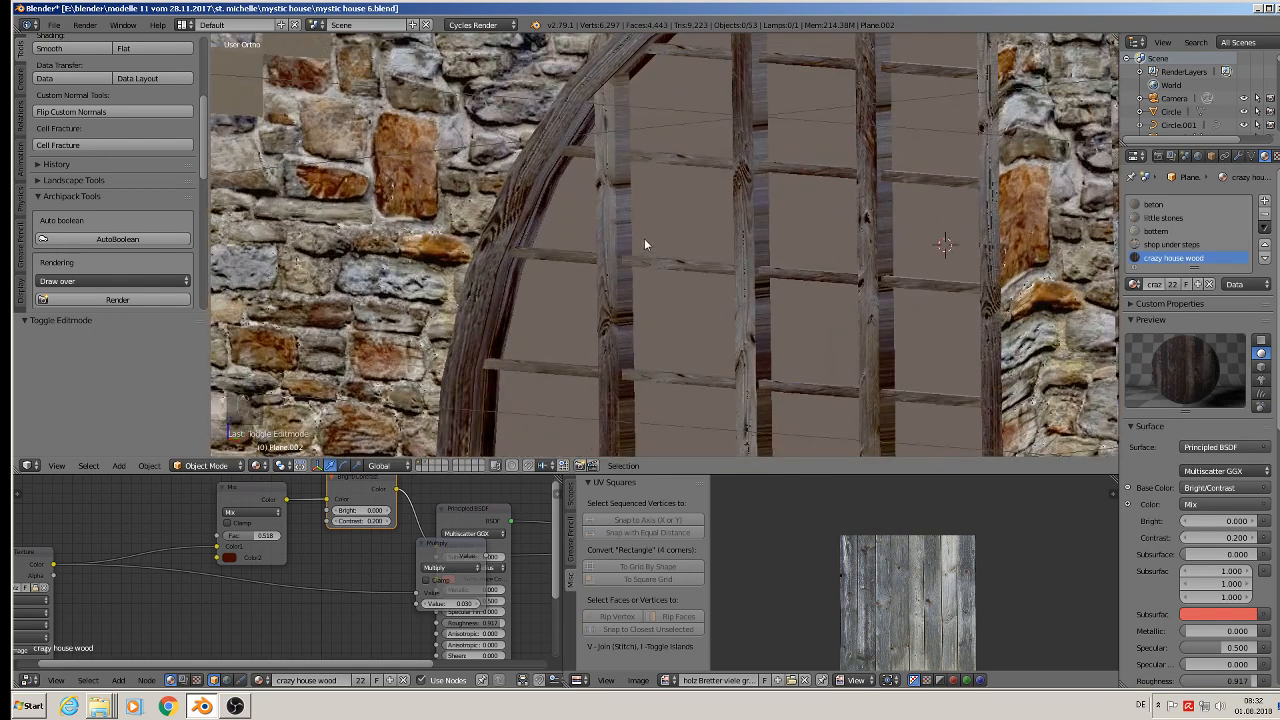
key(Tab)
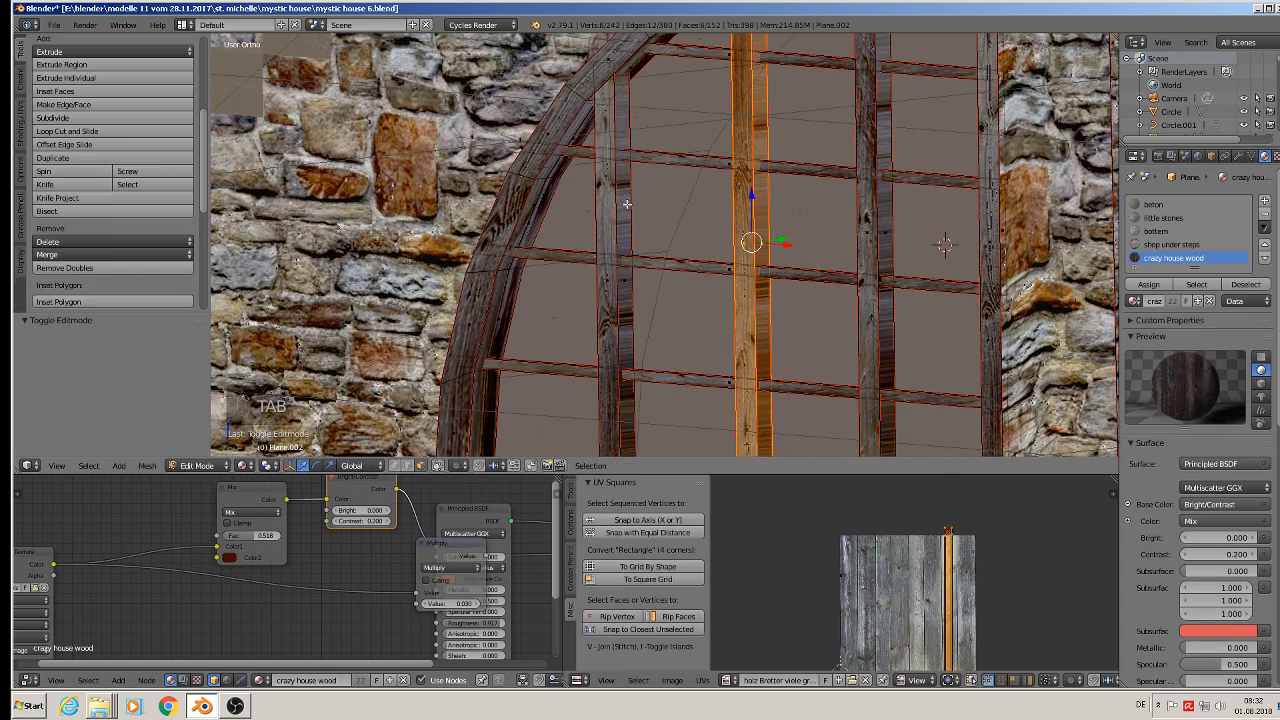
right_click(619, 283)
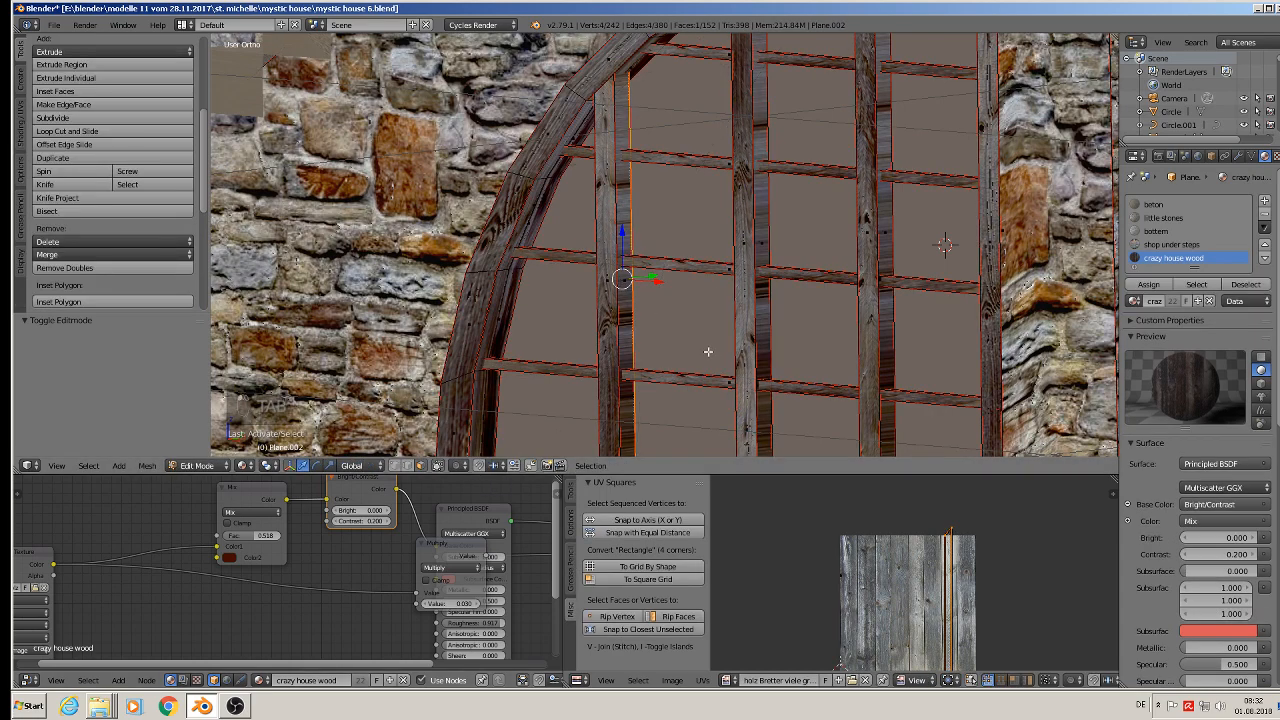
right_click(624, 277)
shift+right_click(767, 271)
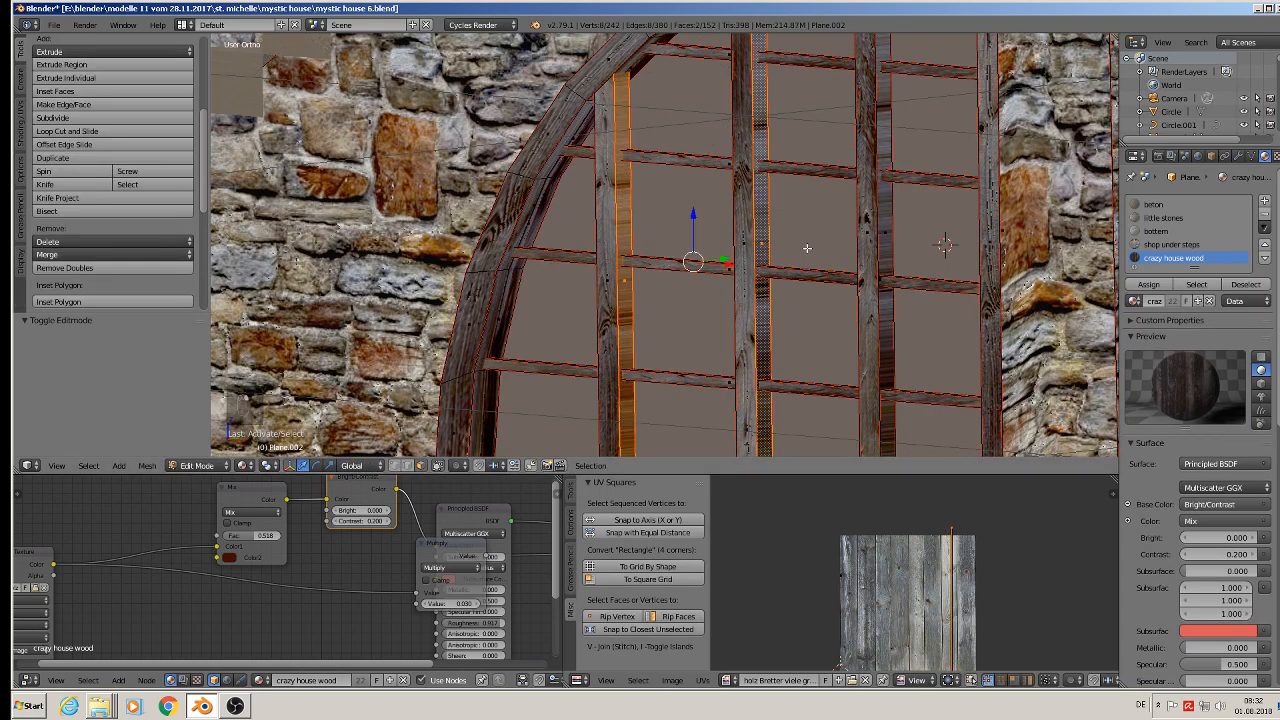
shift+right_click(893, 230)
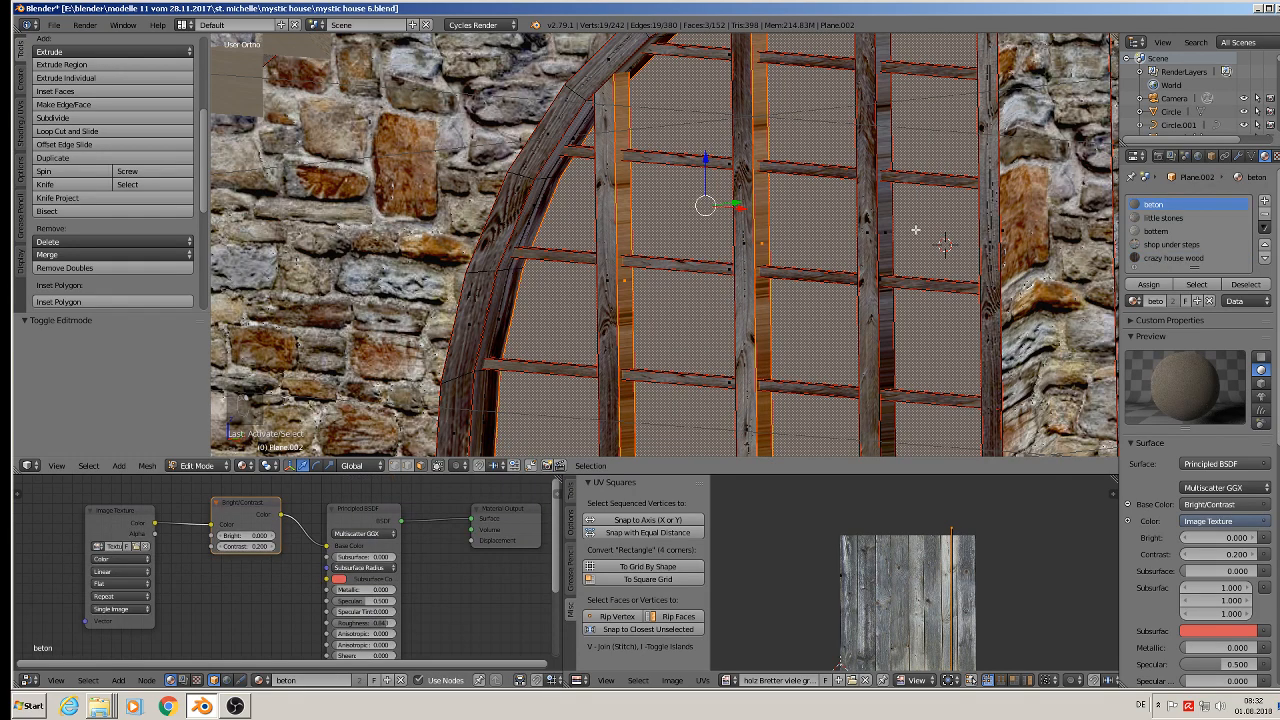
shift+right_click(914, 231)
shift+right_click(890, 234)
Add the opposite side faces of the three vertical beams to the selection and unwrap them with Project From View from the side.
middle_drag(874, 286, 1028, 302)
shift+right_click(854, 203)
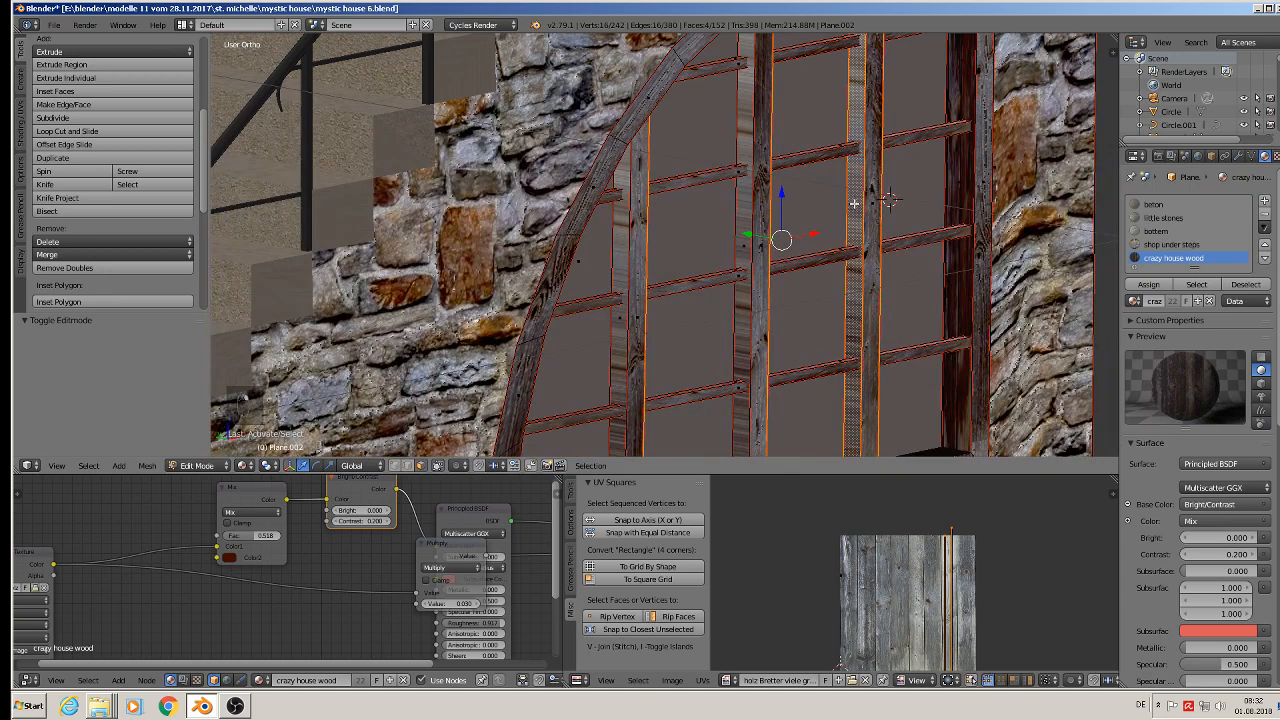
shift+right_click(755, 238)
shift+right_click(621, 313)
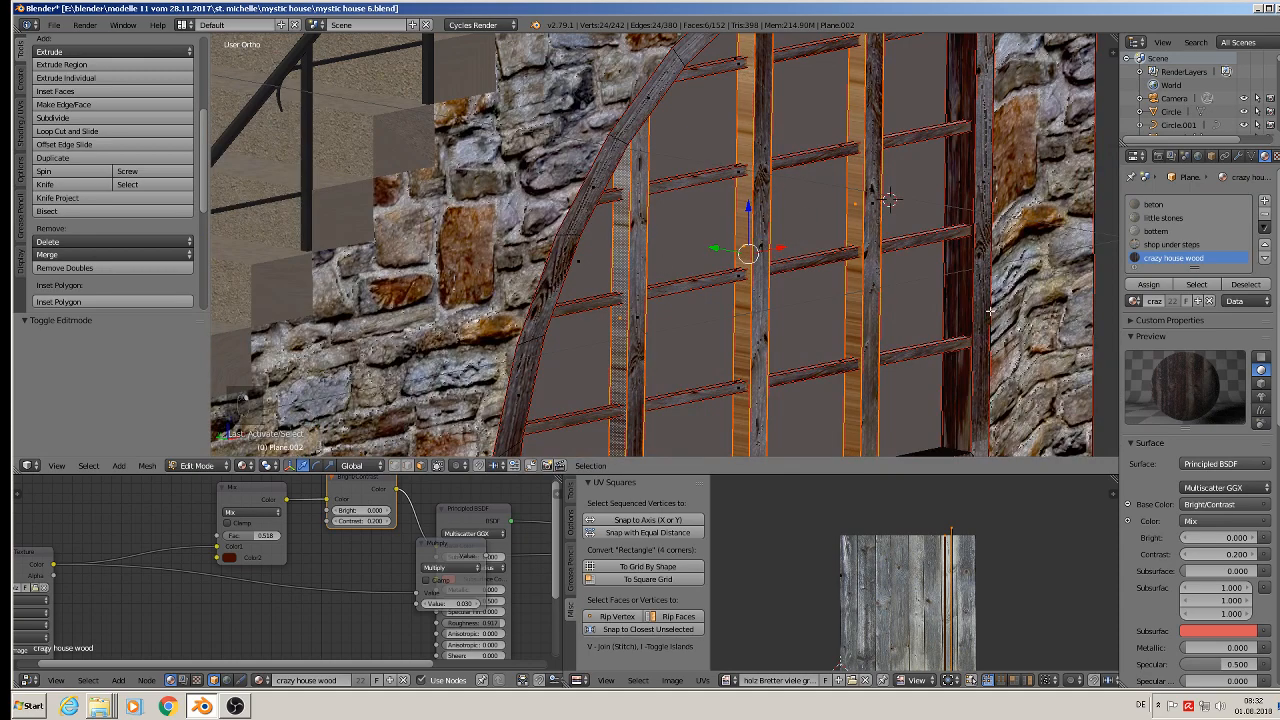
middle_drag(889, 200, 767, 304)
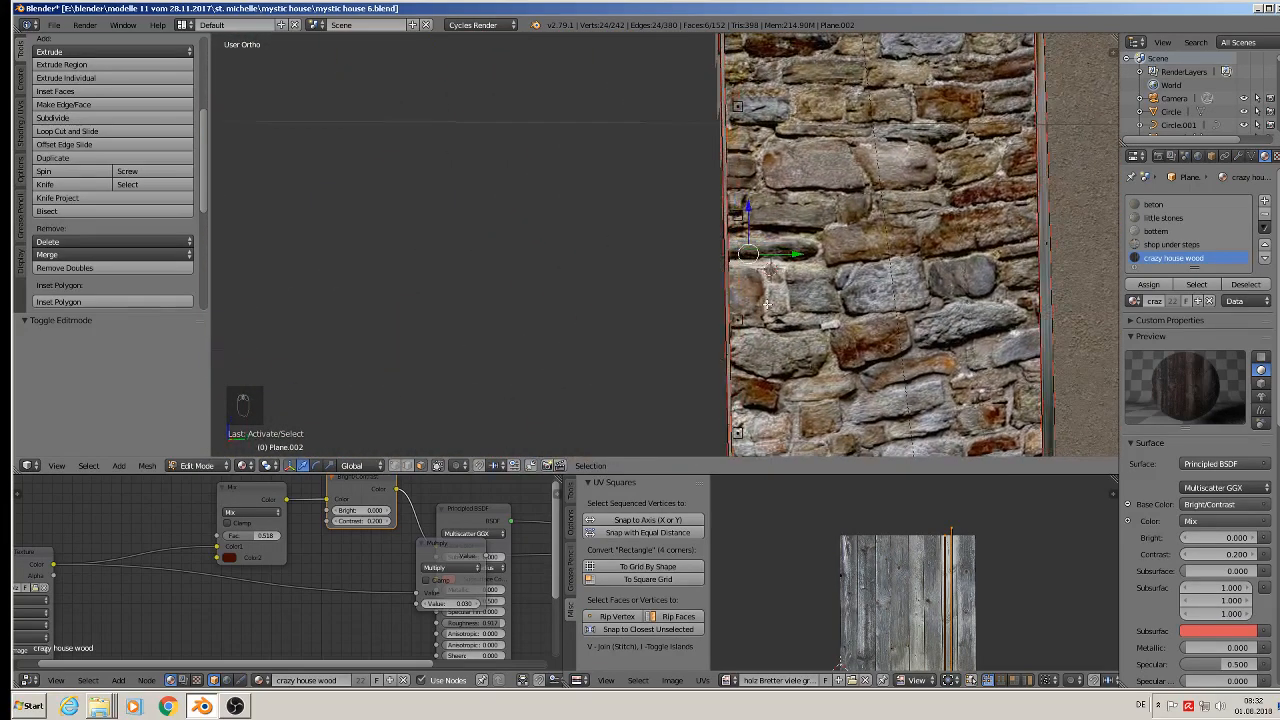
key(u)
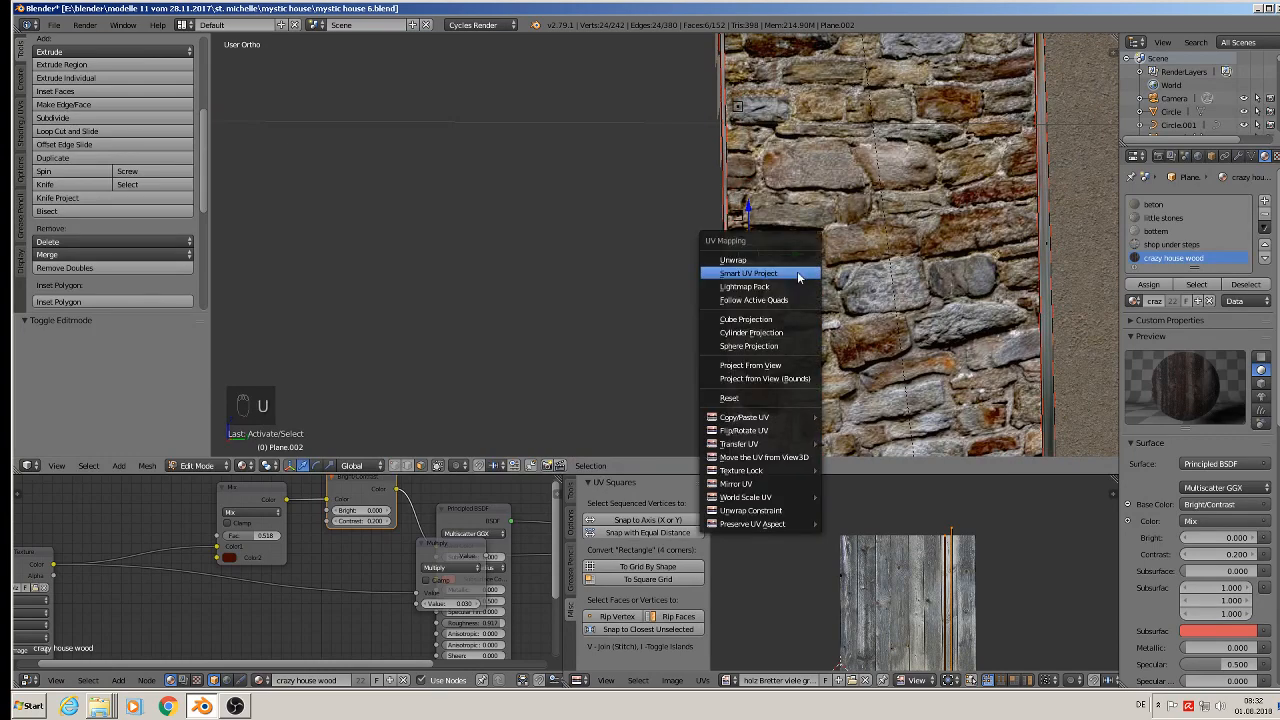
click(774, 366)
Scale the UVs of the beam side faces by 2.604 over the wood image.
middle_drag(764, 336, 935, 300)
key(s)
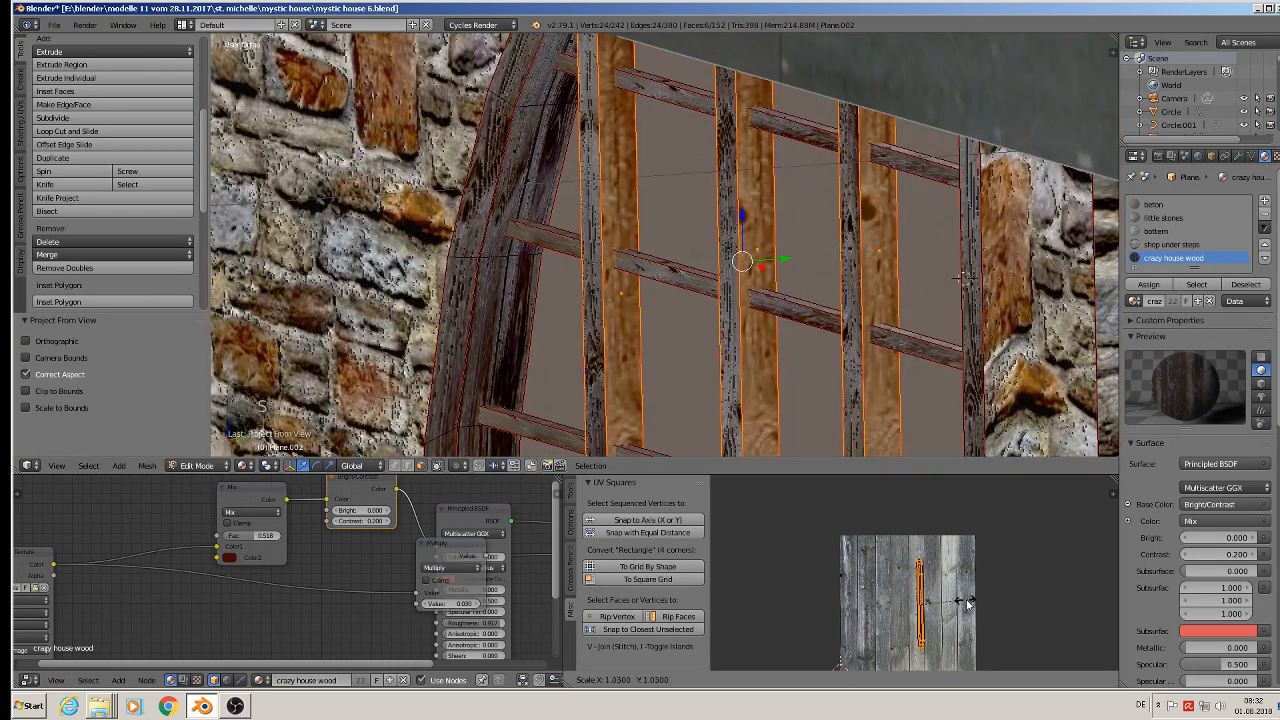
click(1033, 626)
scroll(840, 377, down, 2)
shift+middle_drag(840, 377, 896, 209)
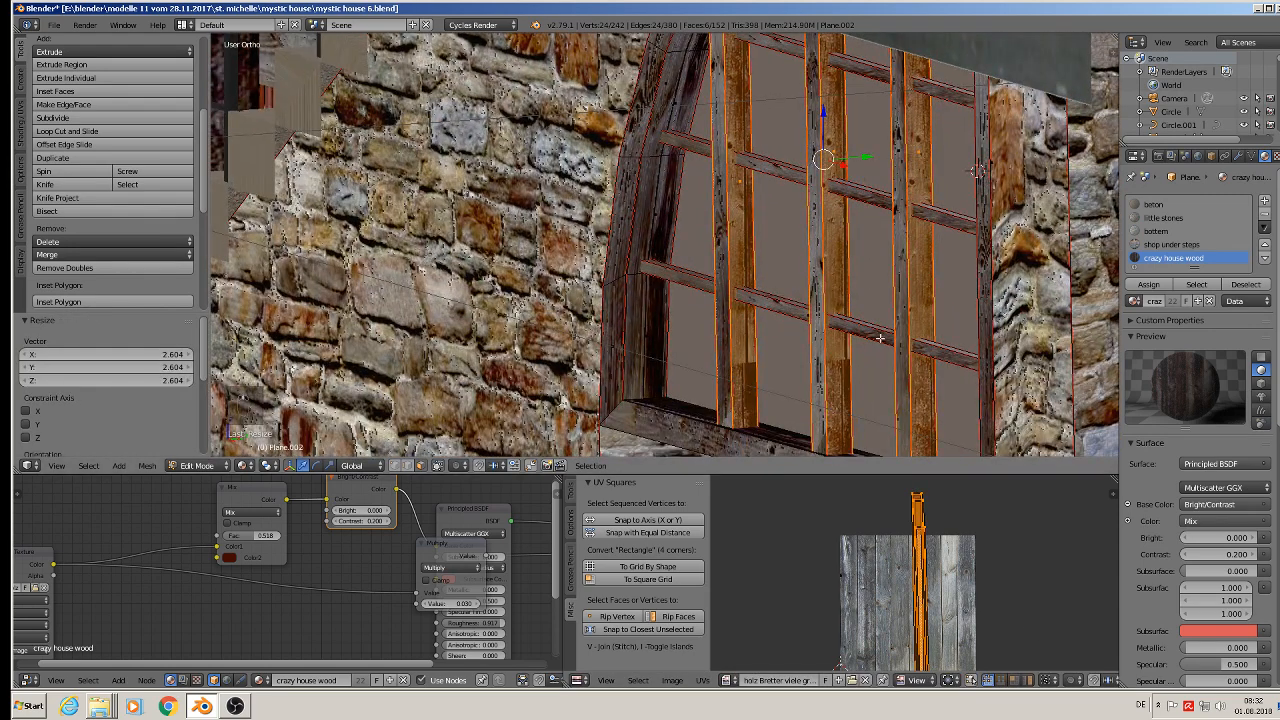
Shift the UVs of the first beam's side face -0.025 along X and the middle beam's 0.098 along X and -0.039 along Y.
middle_drag(823, 288, 869, 298)
right_click(710, 192)
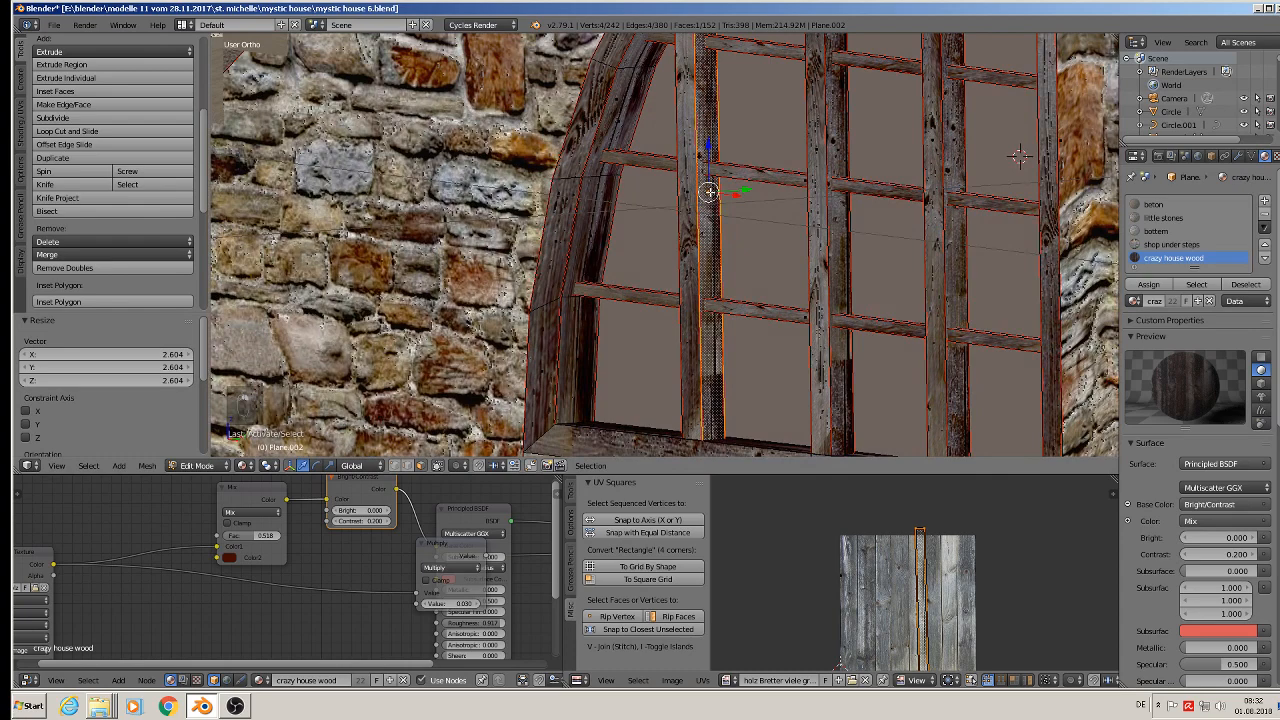
key(g)
click(930, 595)
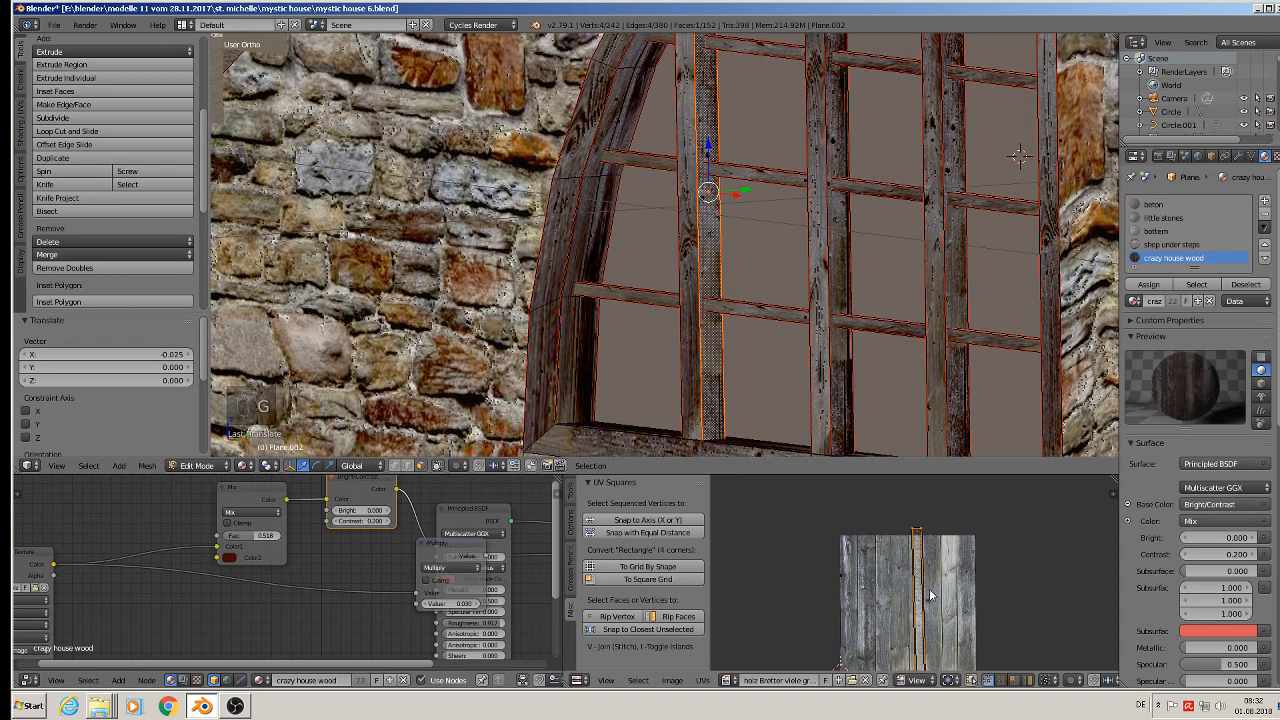
right_click(838, 149)
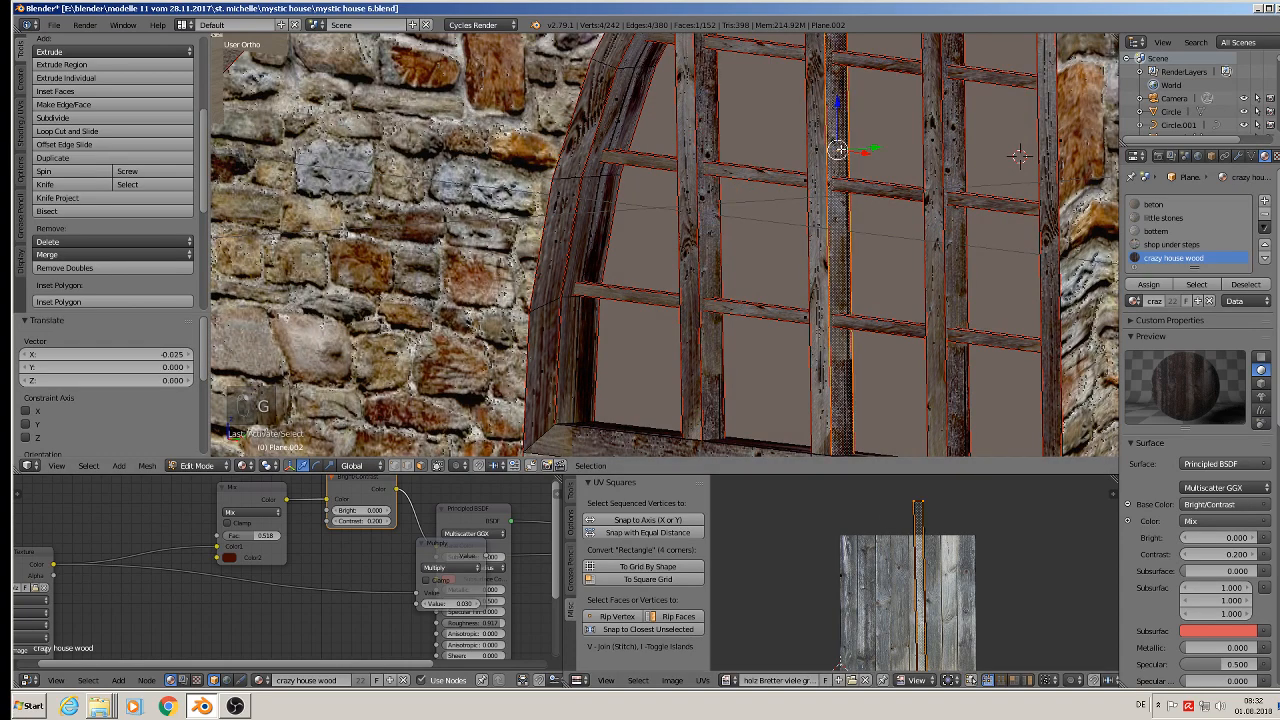
key(g)
click(998, 626)
Shift the UVs of the third vertical beam's side face sideways onto a different plank of the wood image and leave Edit Mode.
right_click(952, 198)
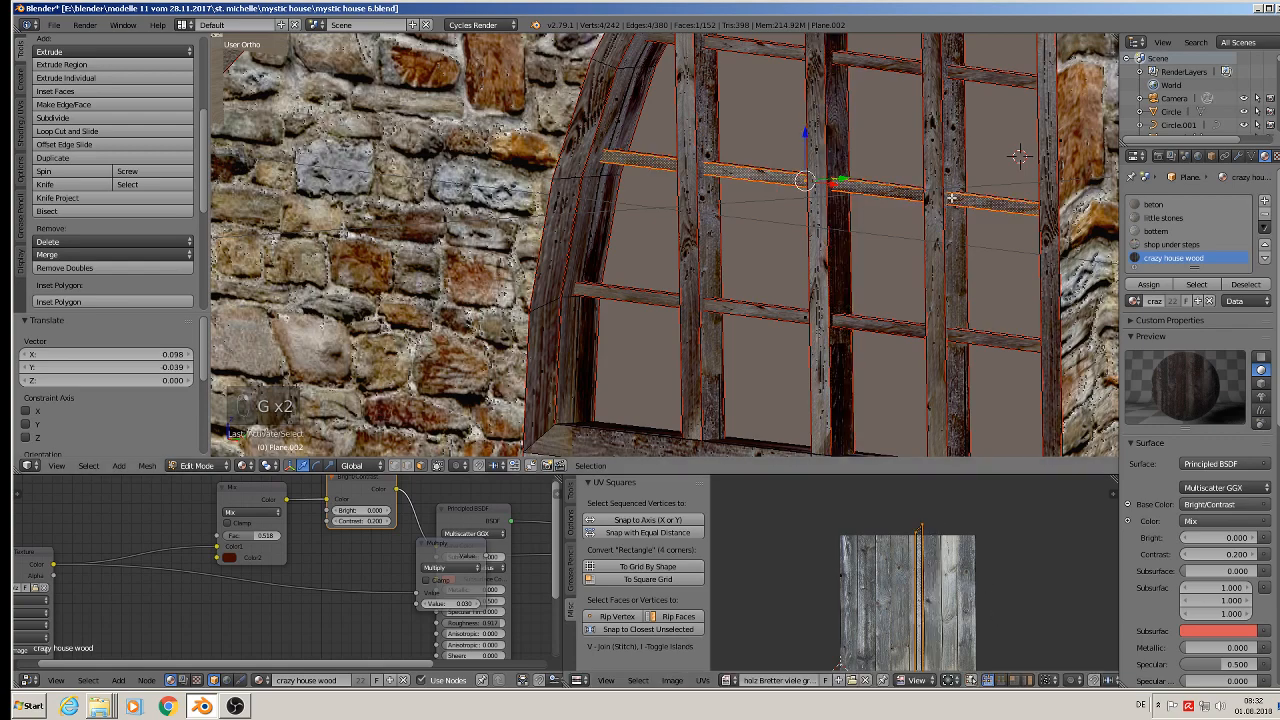
right_click(958, 178)
key(g)
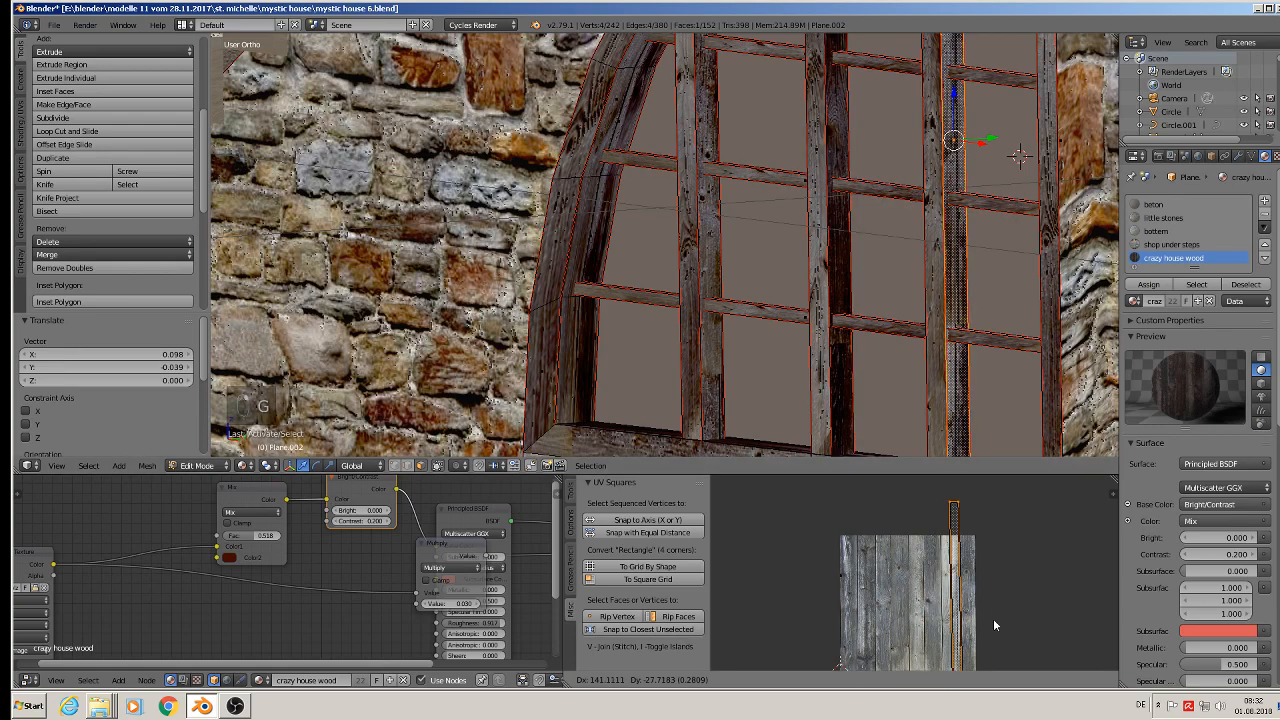
click(987, 617)
key(Tab)
Examine the textured lattice in the arched window and the shop front below it from several angles.
scroll(854, 263, down, 4)
key(a)
key(a)
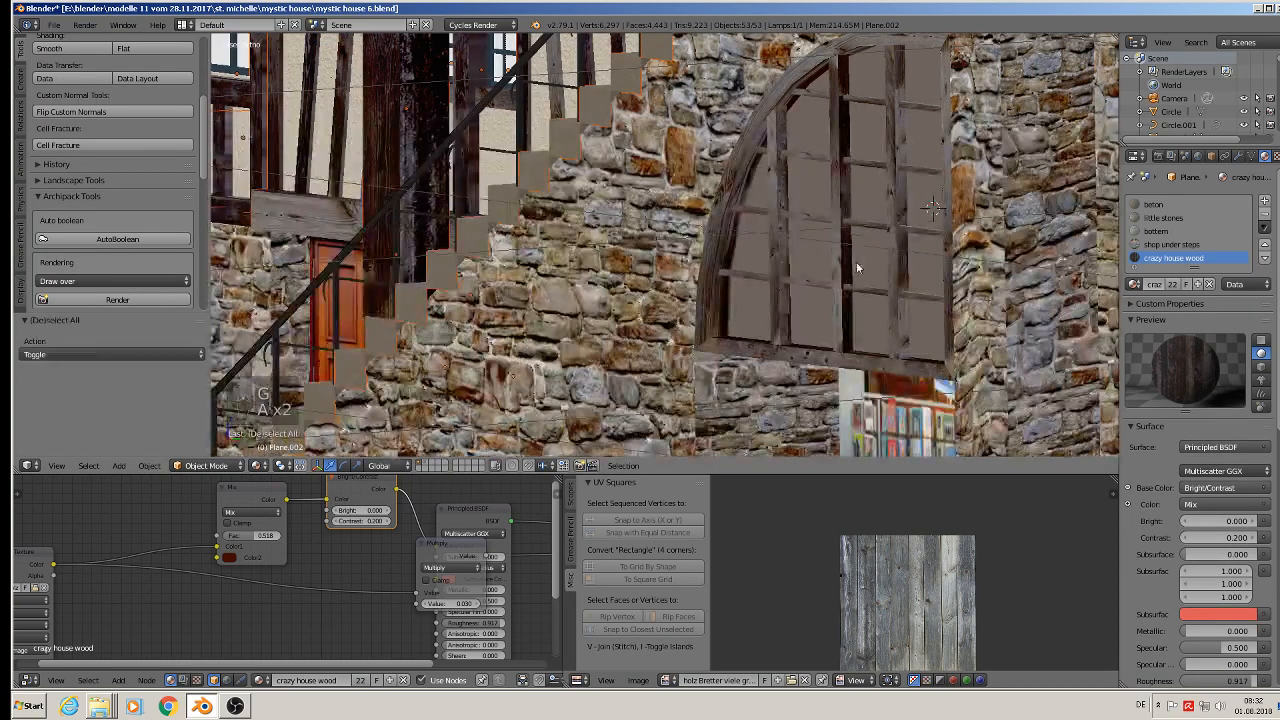
middle_drag(857, 266, 634, 284)
scroll(916, 301, down, 2)
middle_drag(714, 274, 657, 223)
scroll(784, 150, up, 4)
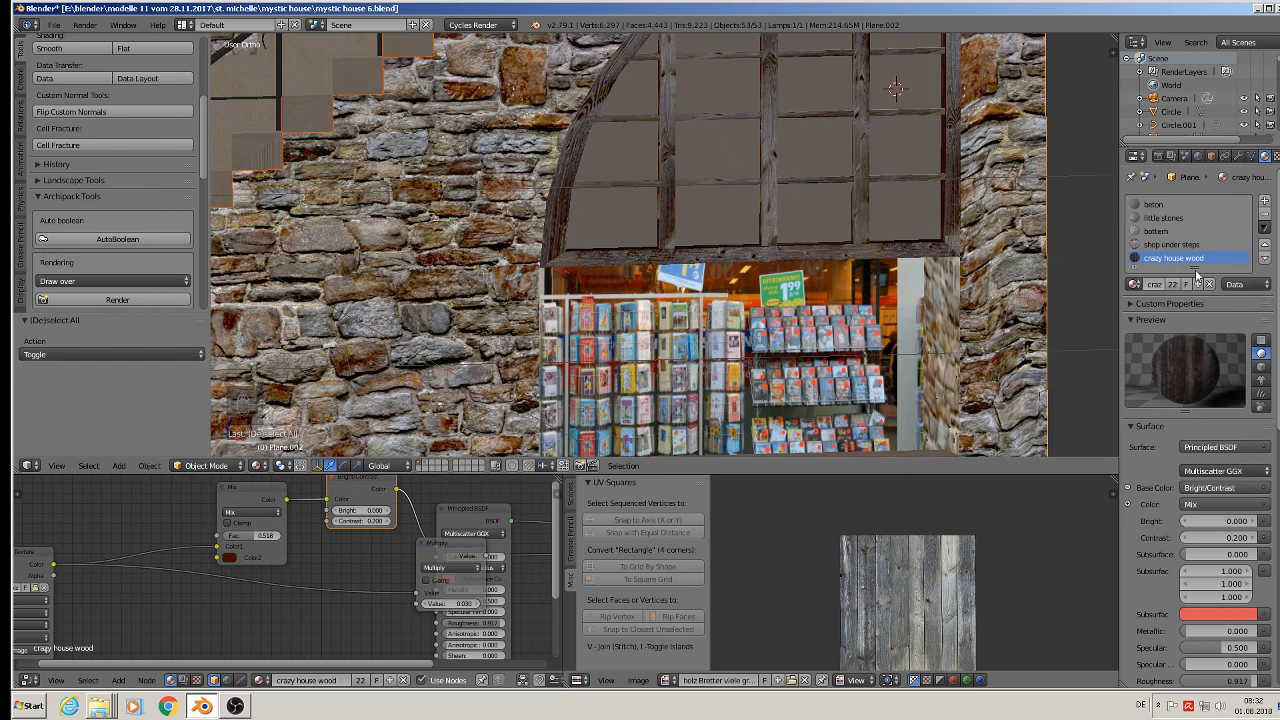
With the pane face behind the lattice selected, add a material slot and create a new material named WINDOW REKTANGLE.
drag(1195, 268, 1197, 321)
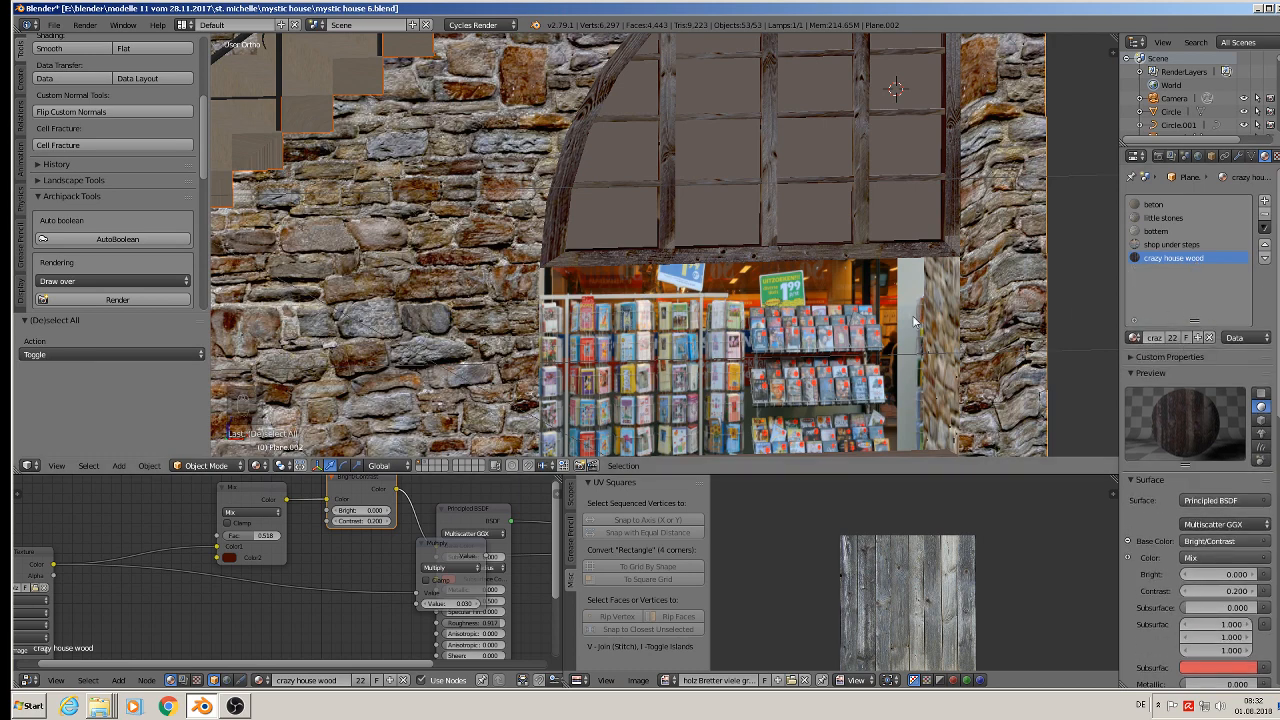
click(54, 24)
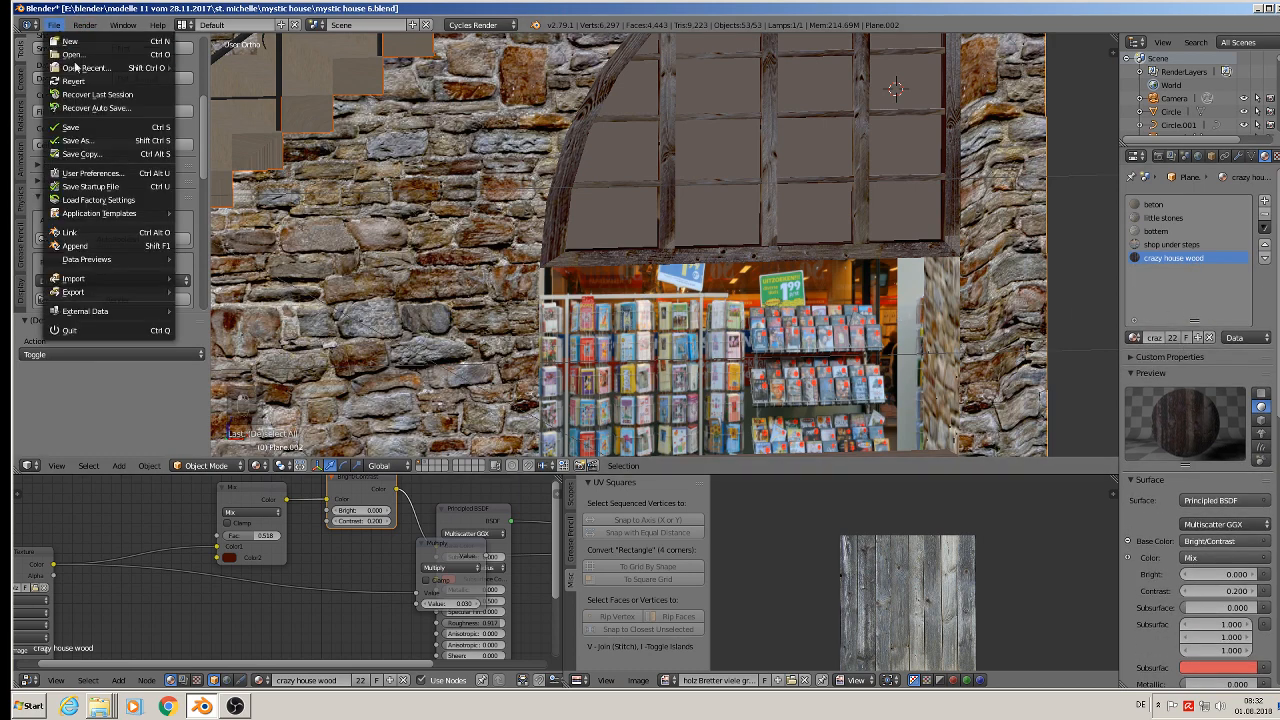
right_click(814, 153)
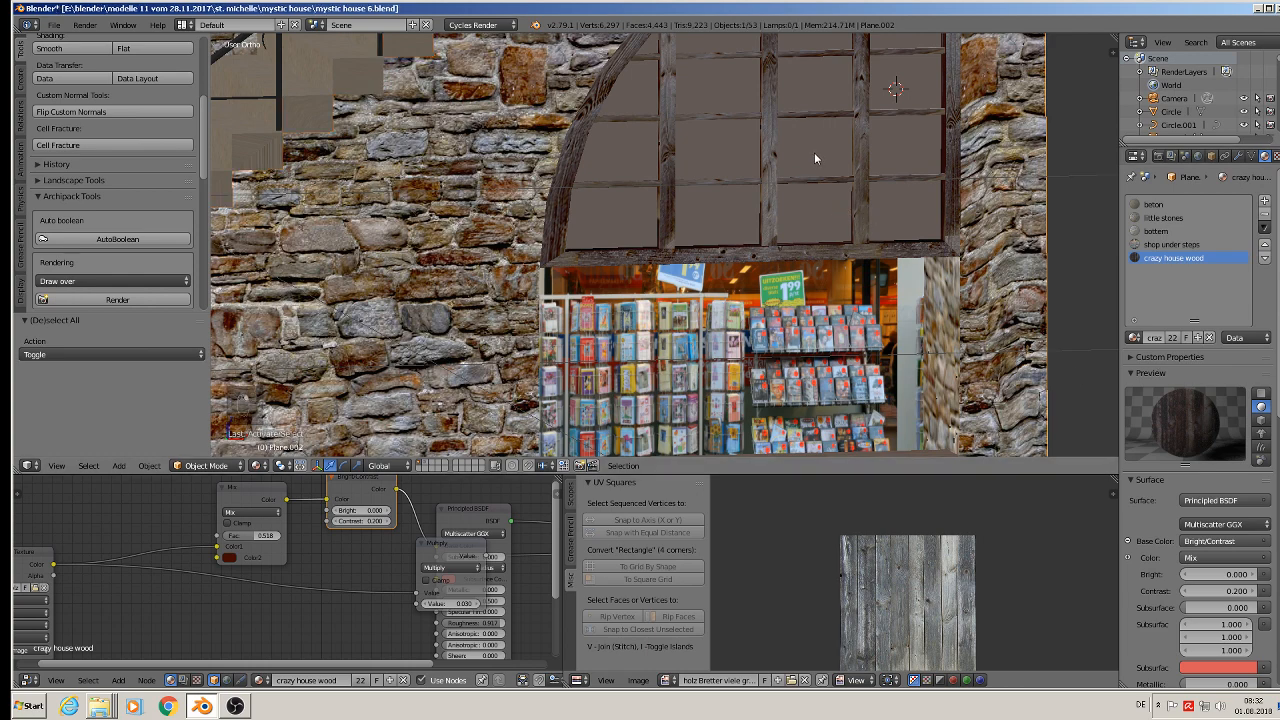
key(Tab)
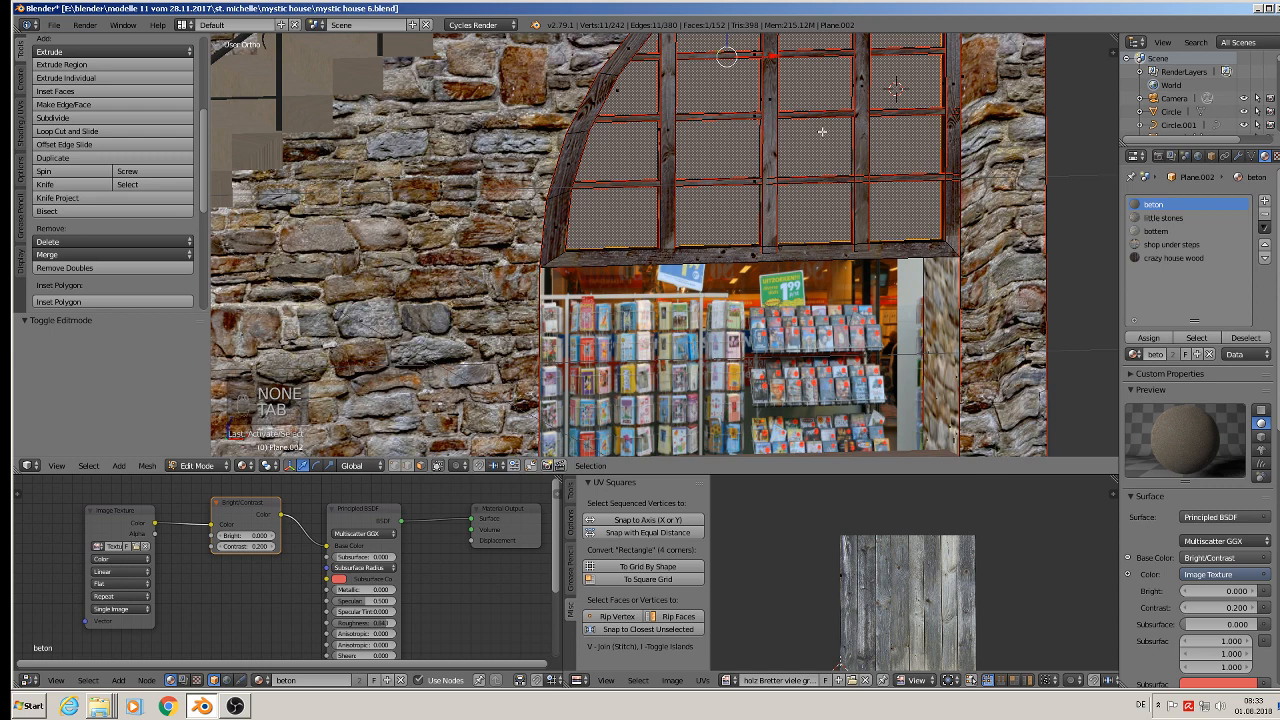
click(1264, 201)
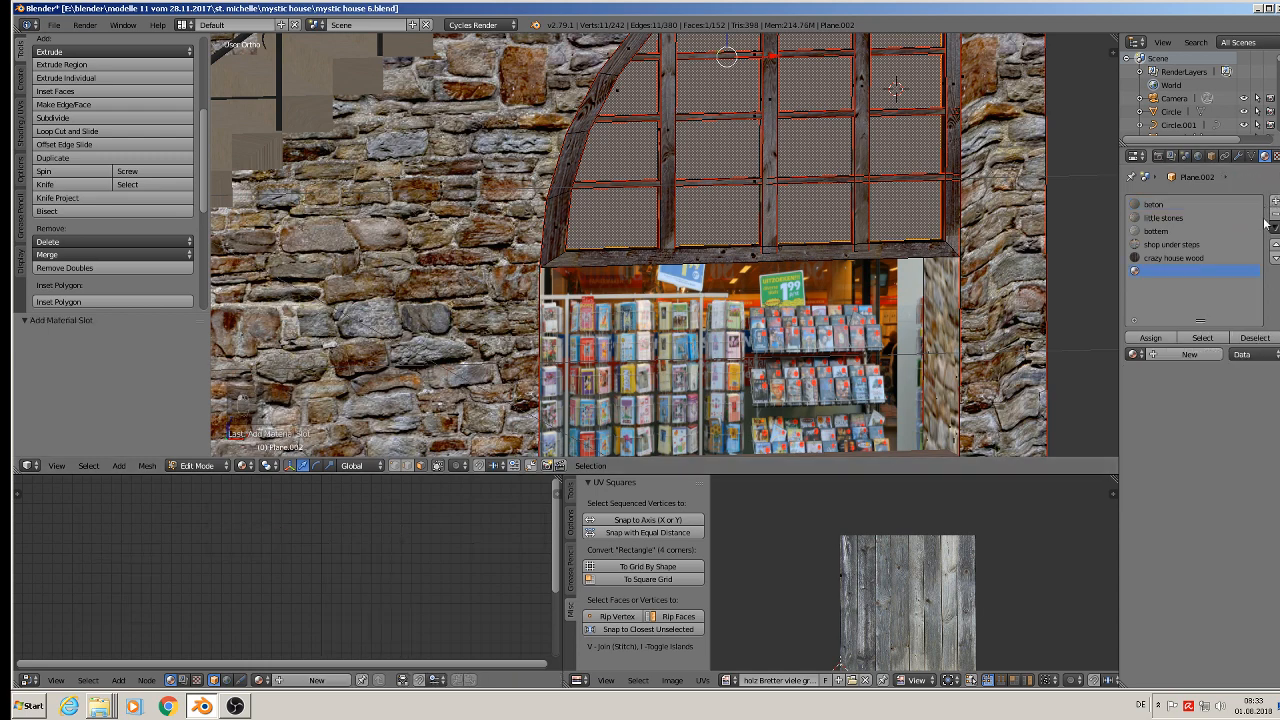
click(1189, 355)
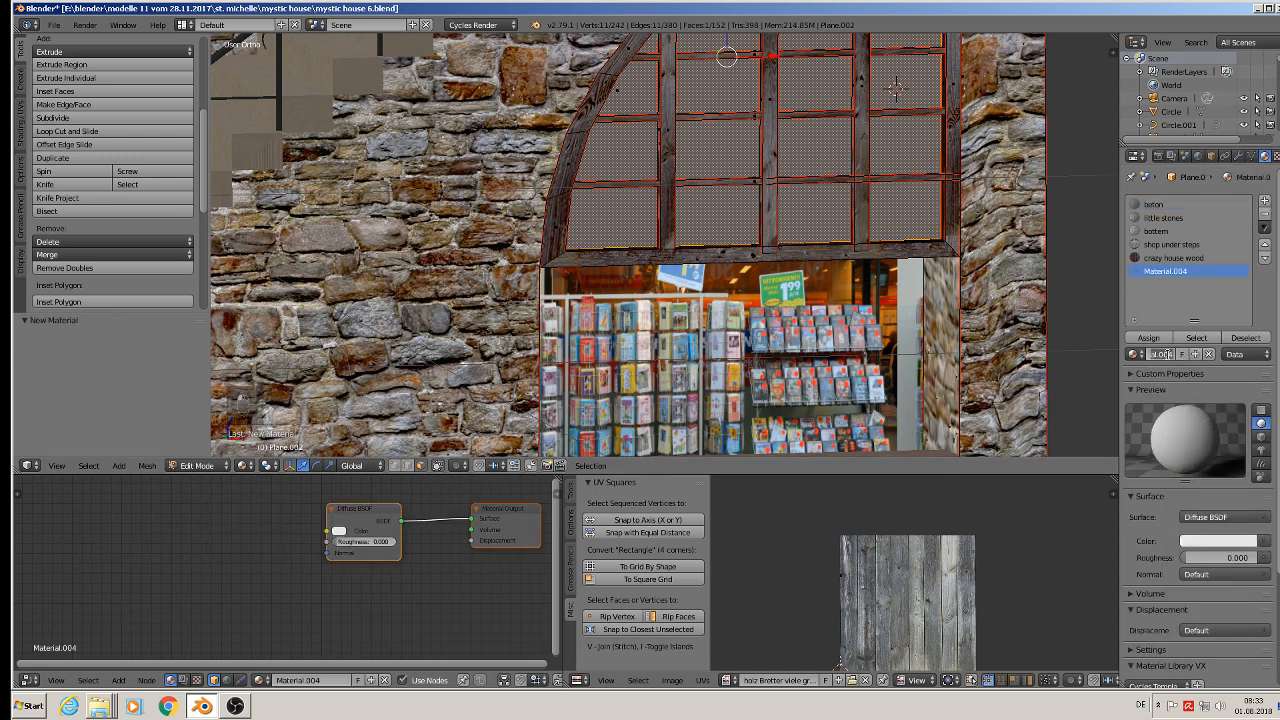
text(WINDOW REKTANGLE)
key(Return)
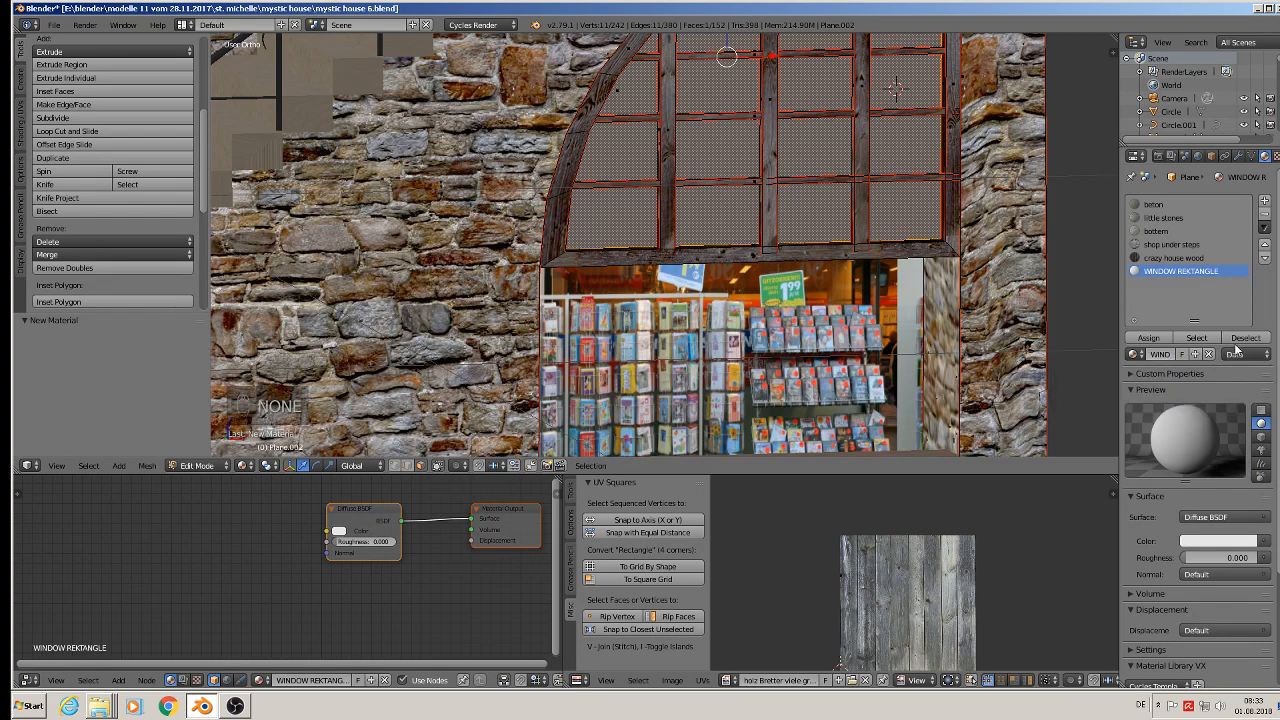
Set the WINDOW REKTANGLE surface to Principled BSDF and give its base color an Image Texture.
click(1214, 517)
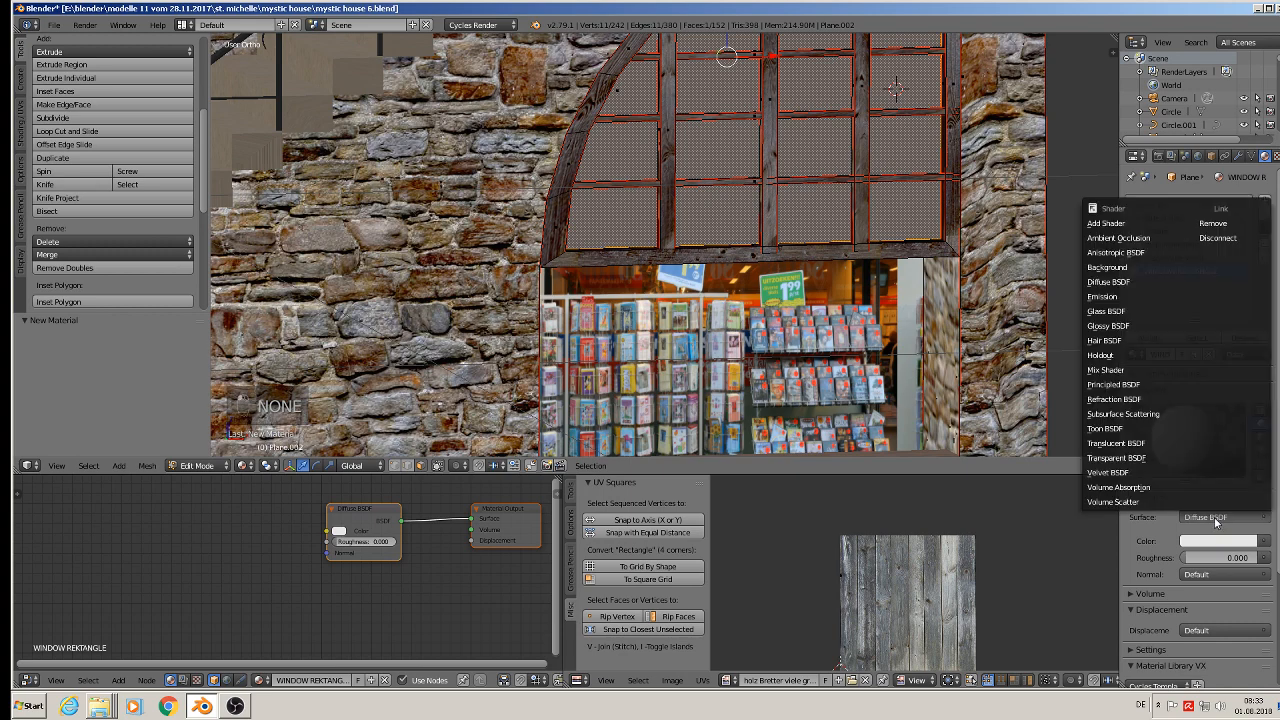
click(1150, 386)
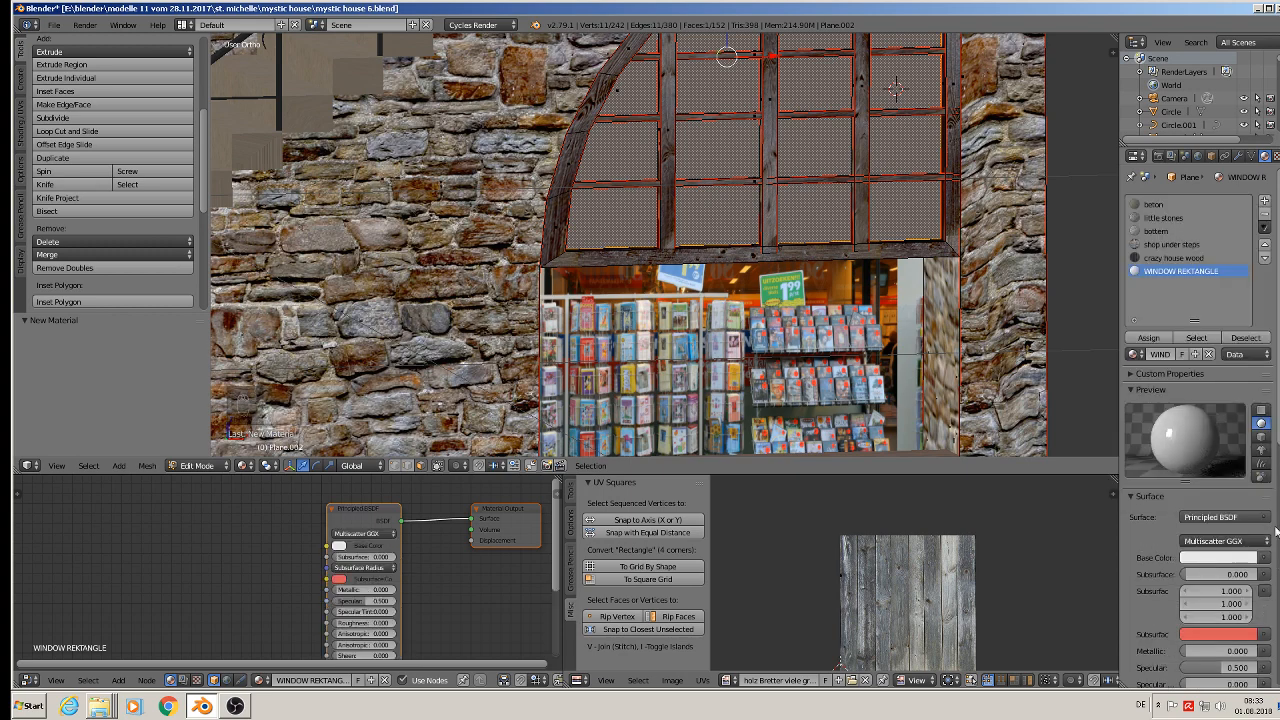
scroll(1252, 558, down, 2)
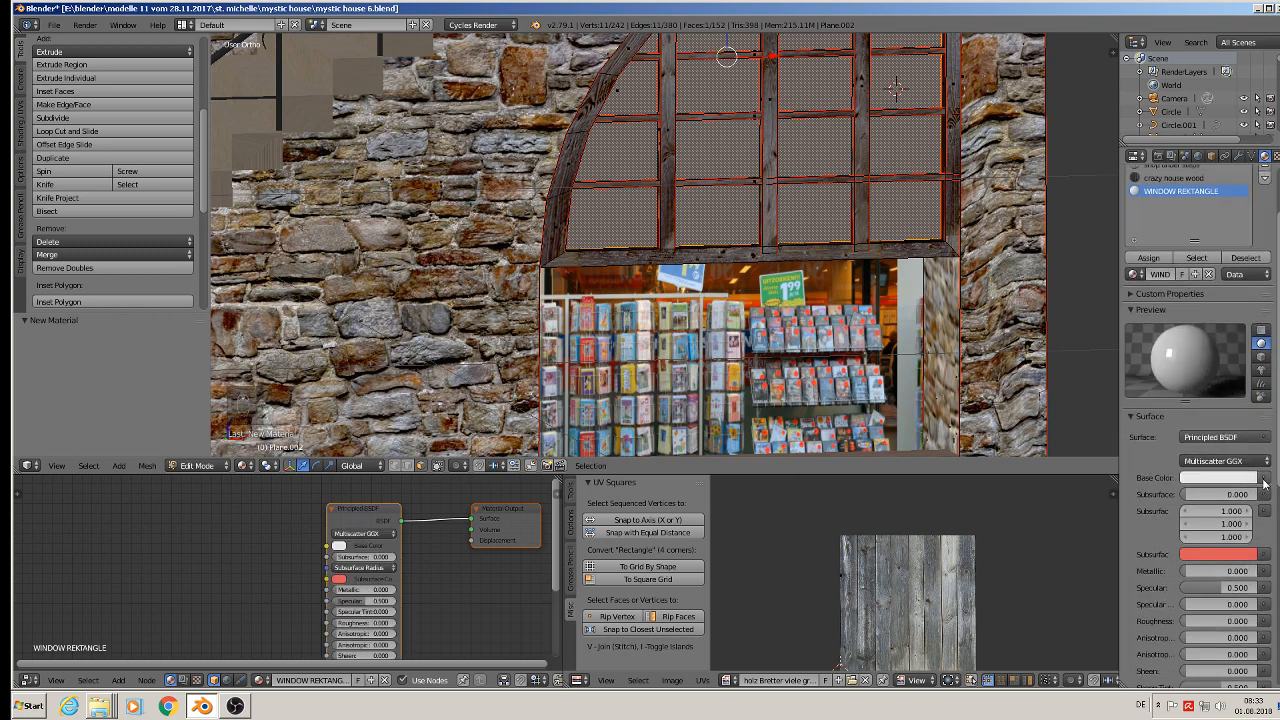
click(1264, 483)
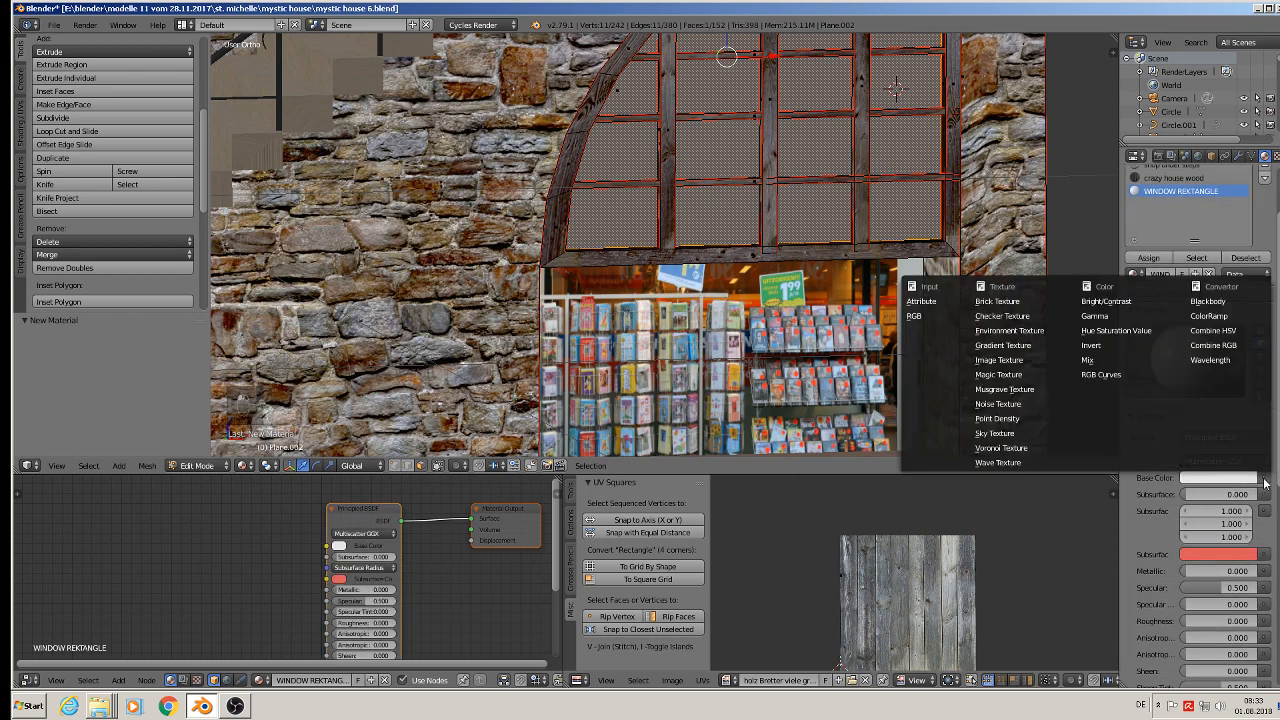
click(1031, 358)
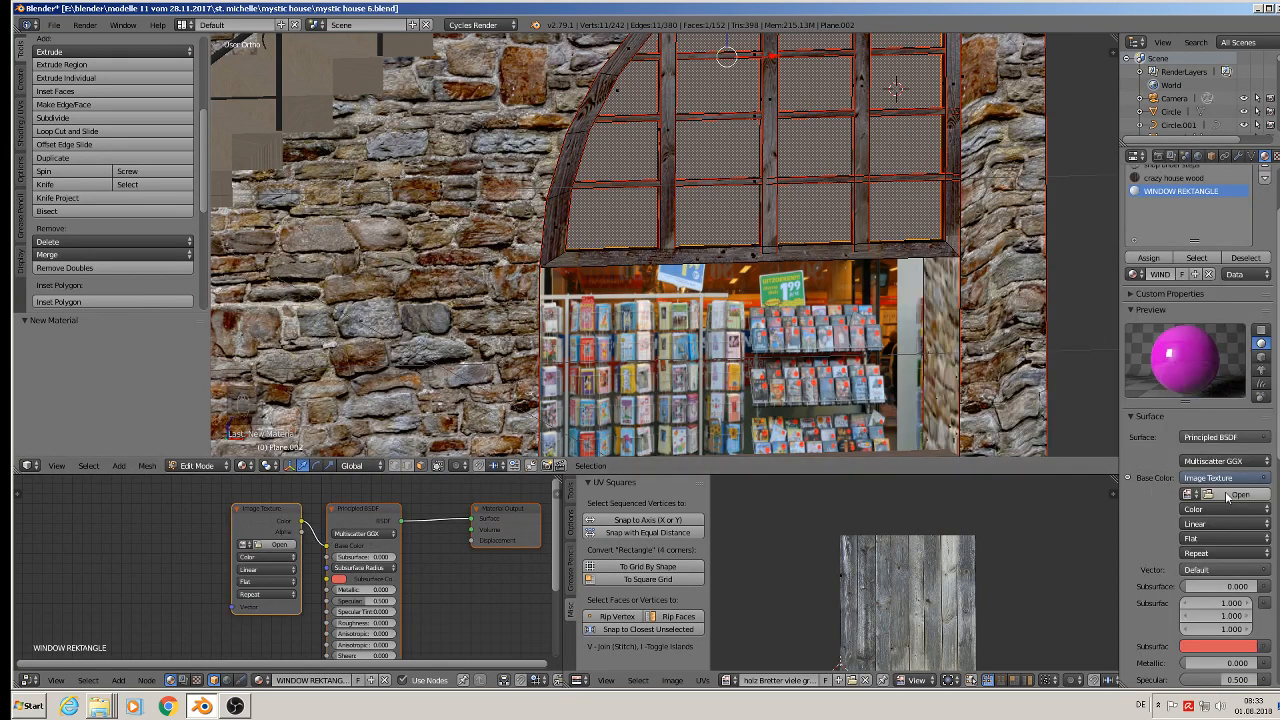
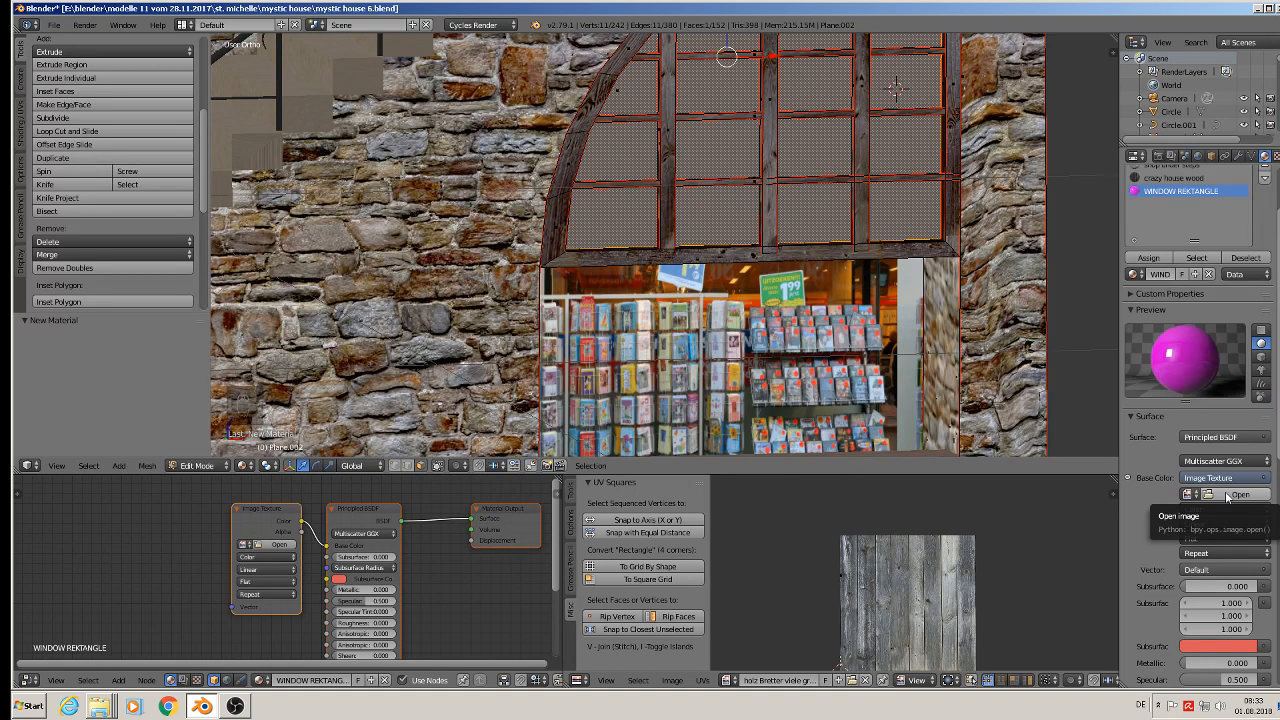
Change the WINDOW REKTANGLE surface to Diffuse BSDF and give its color an Image Texture.
click(1218, 438)
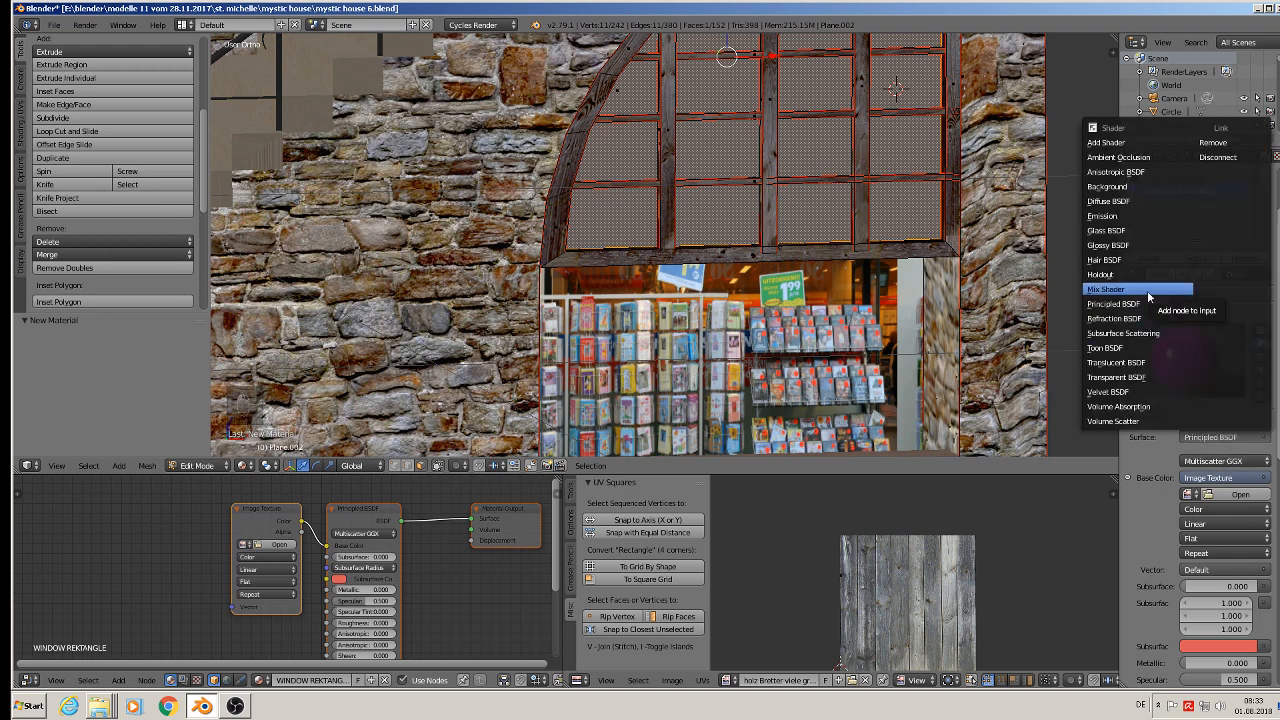
click(1141, 202)
click(1265, 462)
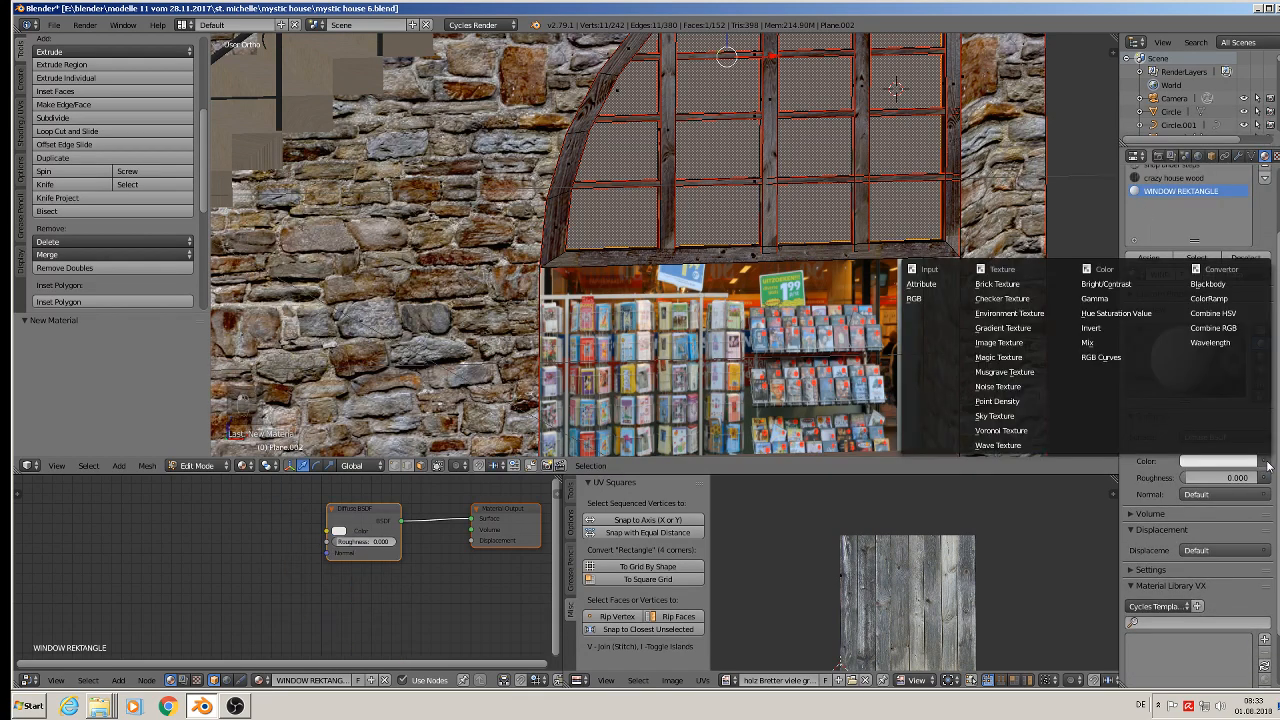
click(1020, 343)
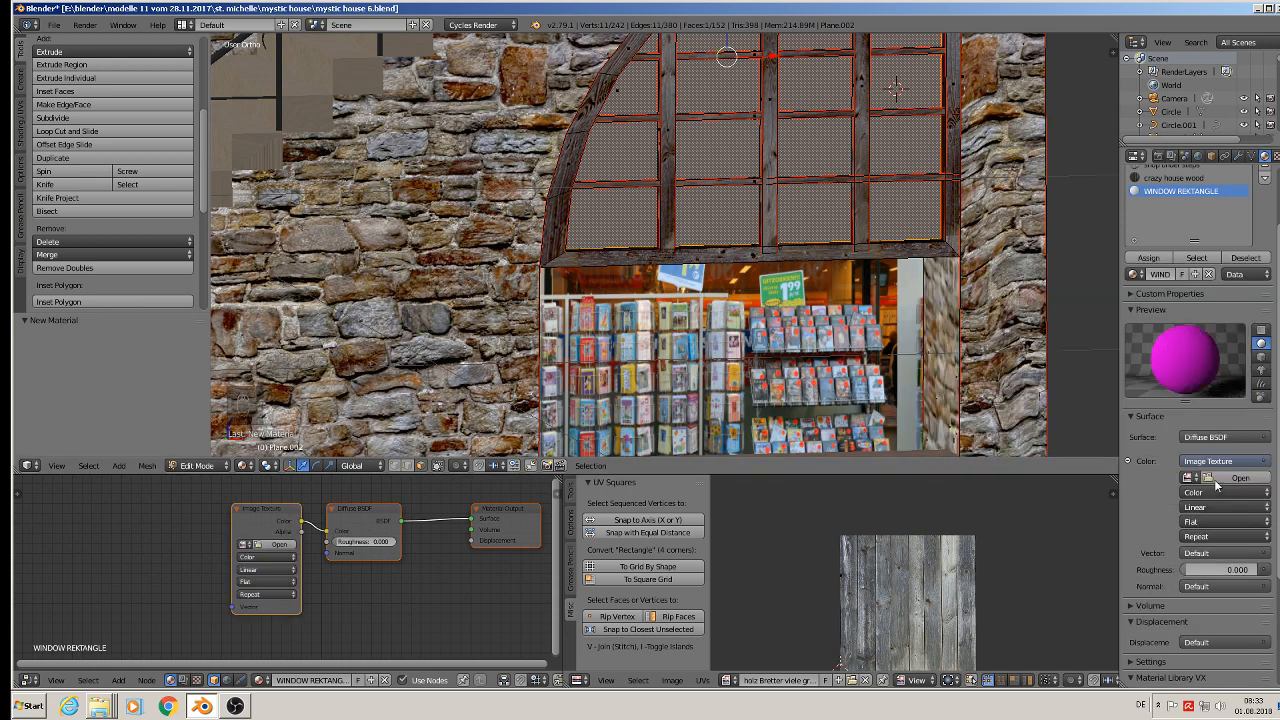
Load rektangle 2.jpg from the textur folder into the Image Texture node.
click(1216, 480)
click(48, 322)
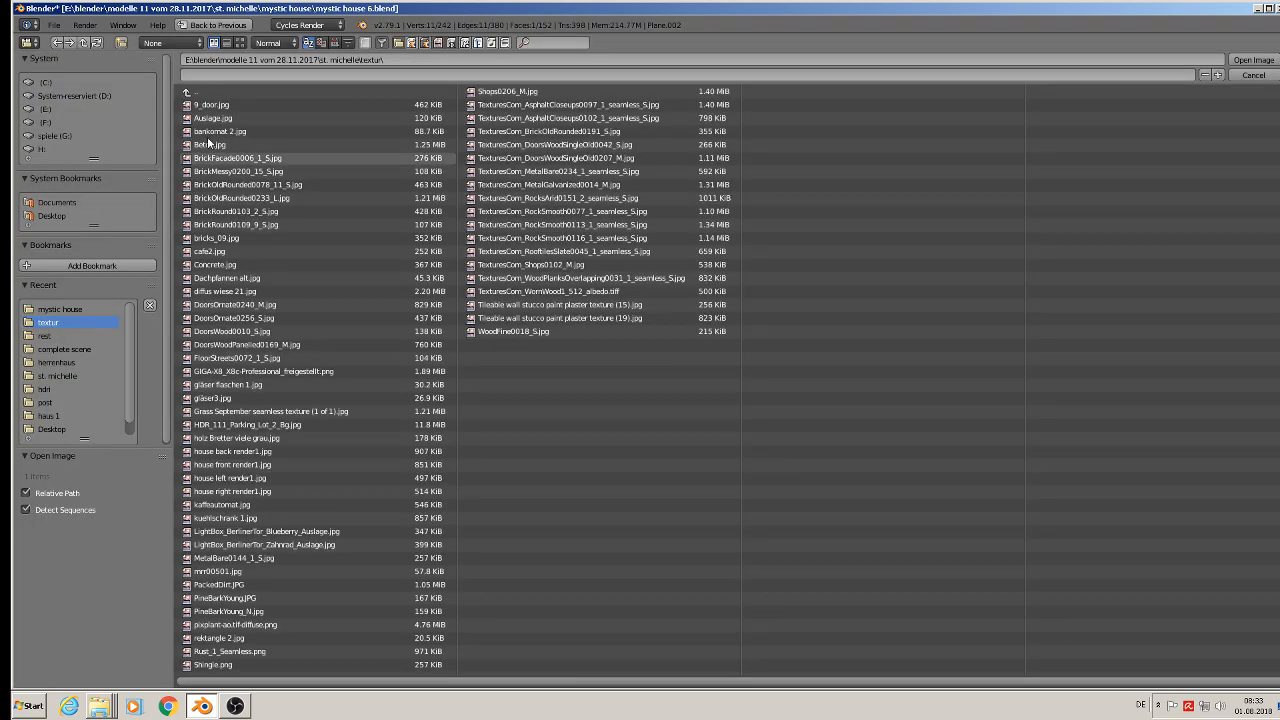
click(239, 42)
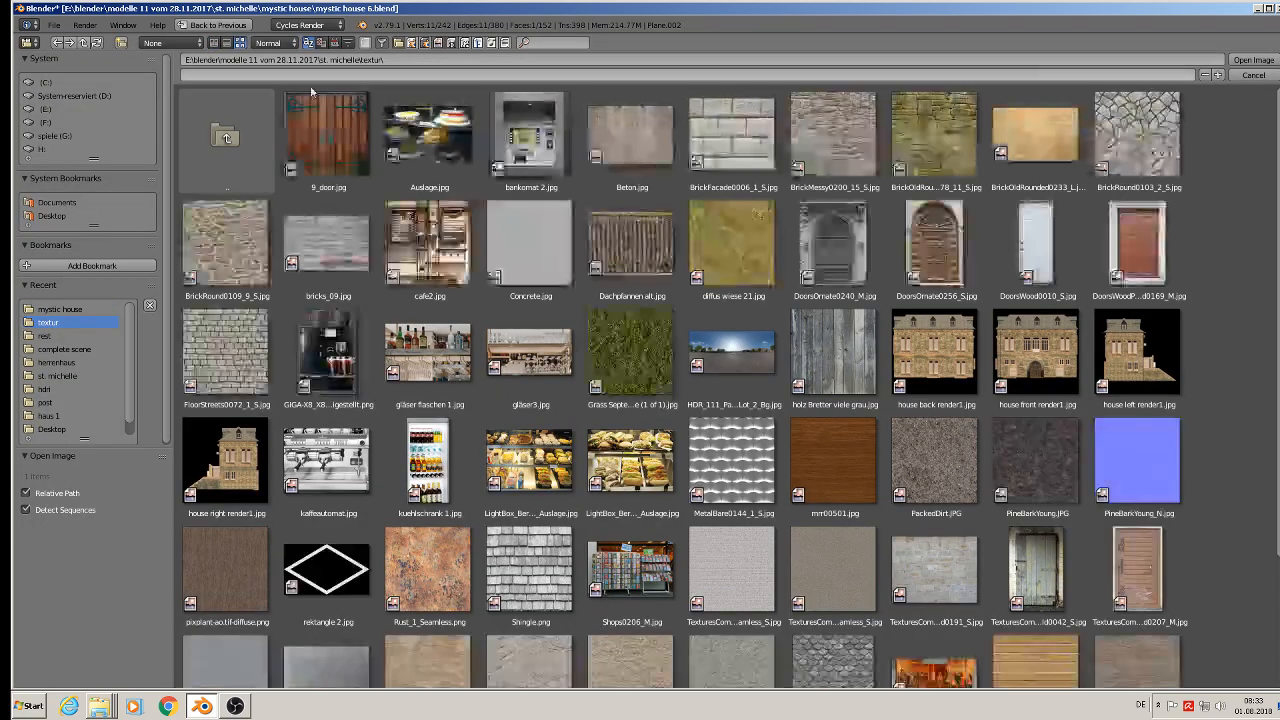
double_click(328, 570)
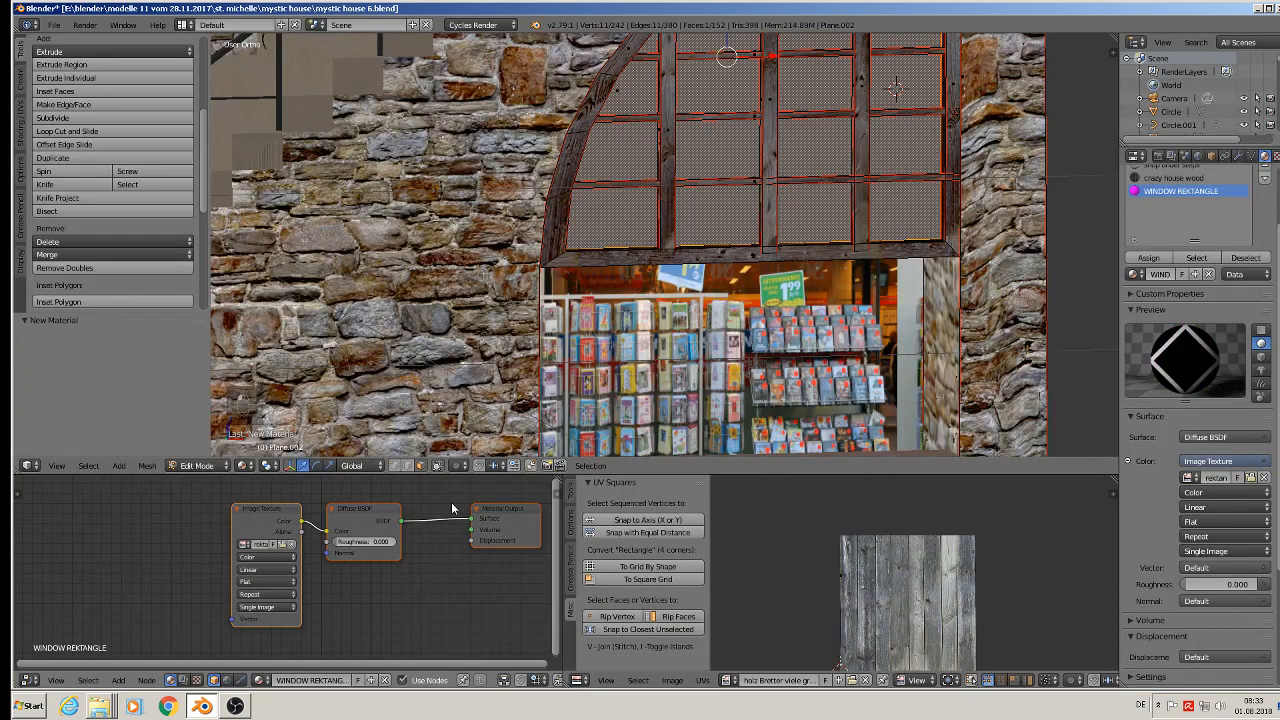
Disconnect the Image Texture from the Diffuse BSDF color and space the two nodes apart.
drag(296, 528, 216, 510)
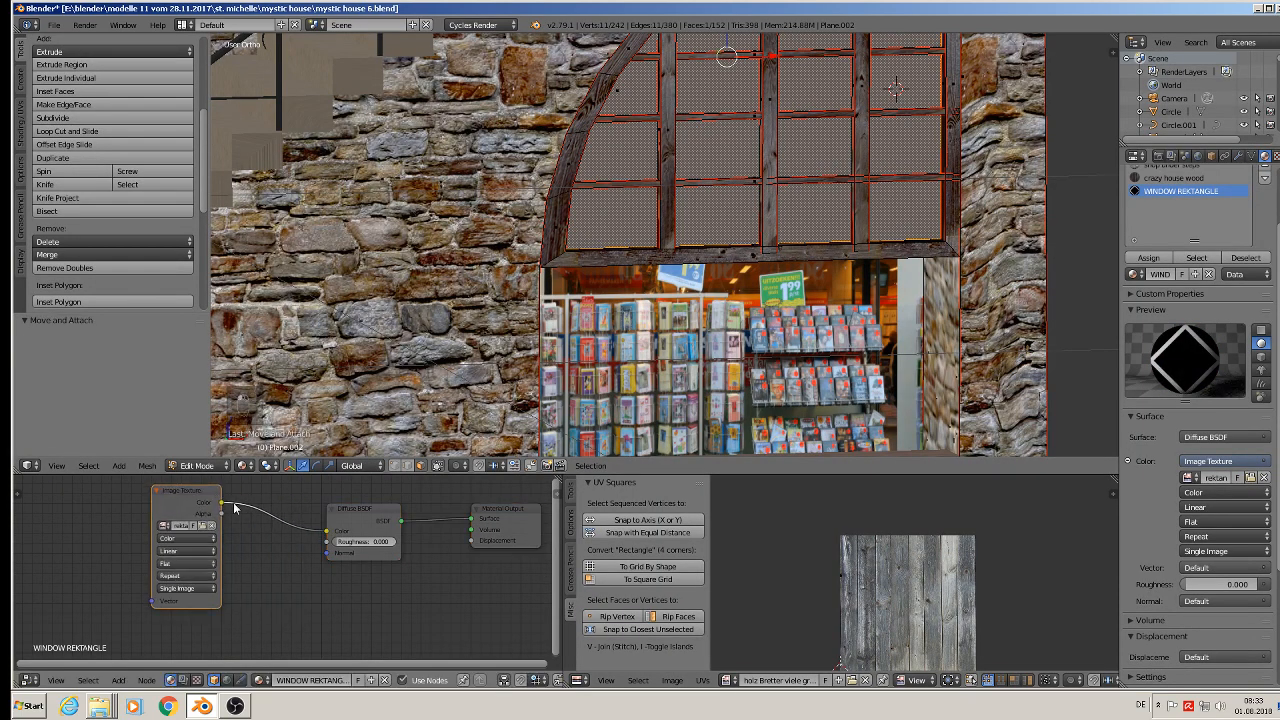
drag(325, 531, 253, 504)
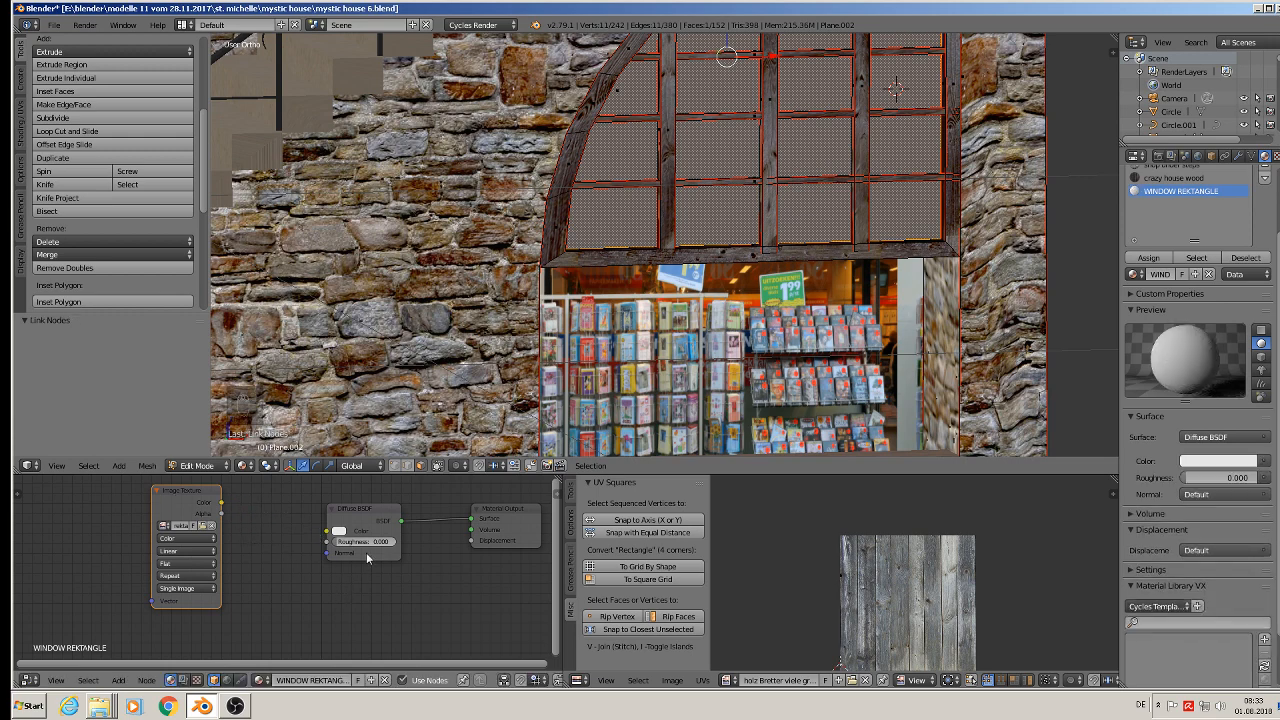
drag(370, 519, 399, 595)
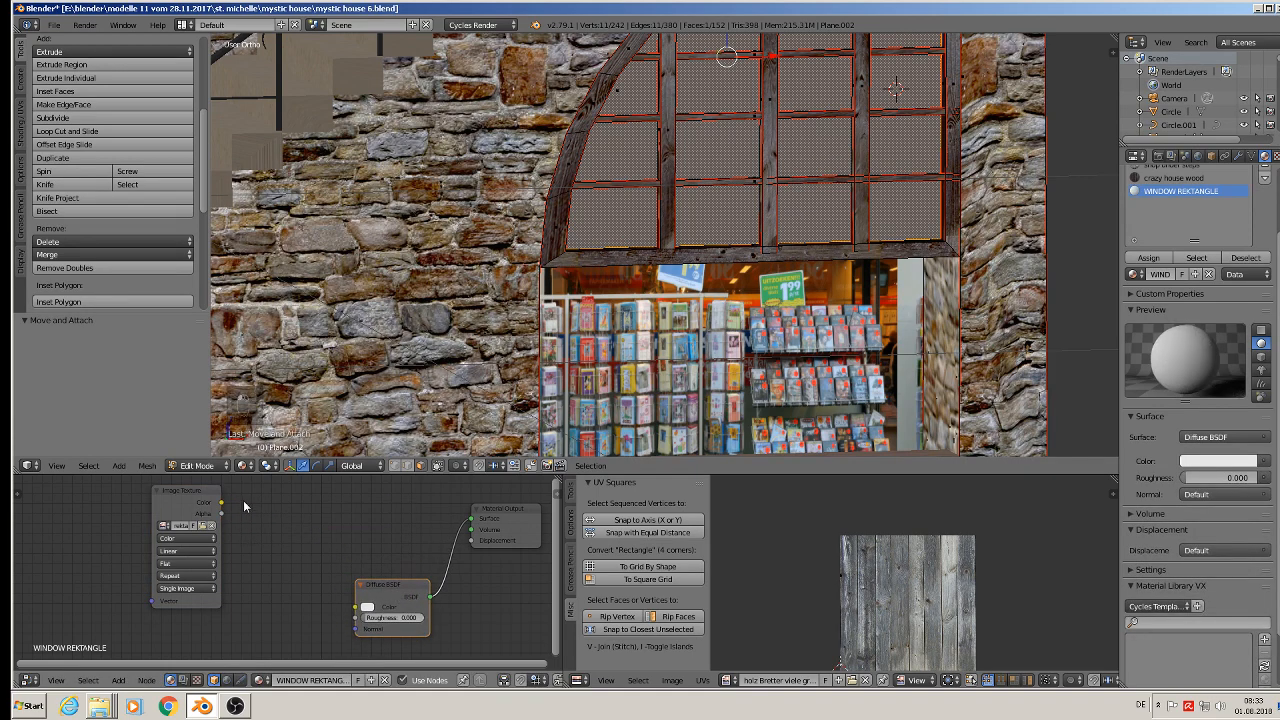
drag(196, 502, 186, 491)
scroll(366, 571, down, 4)
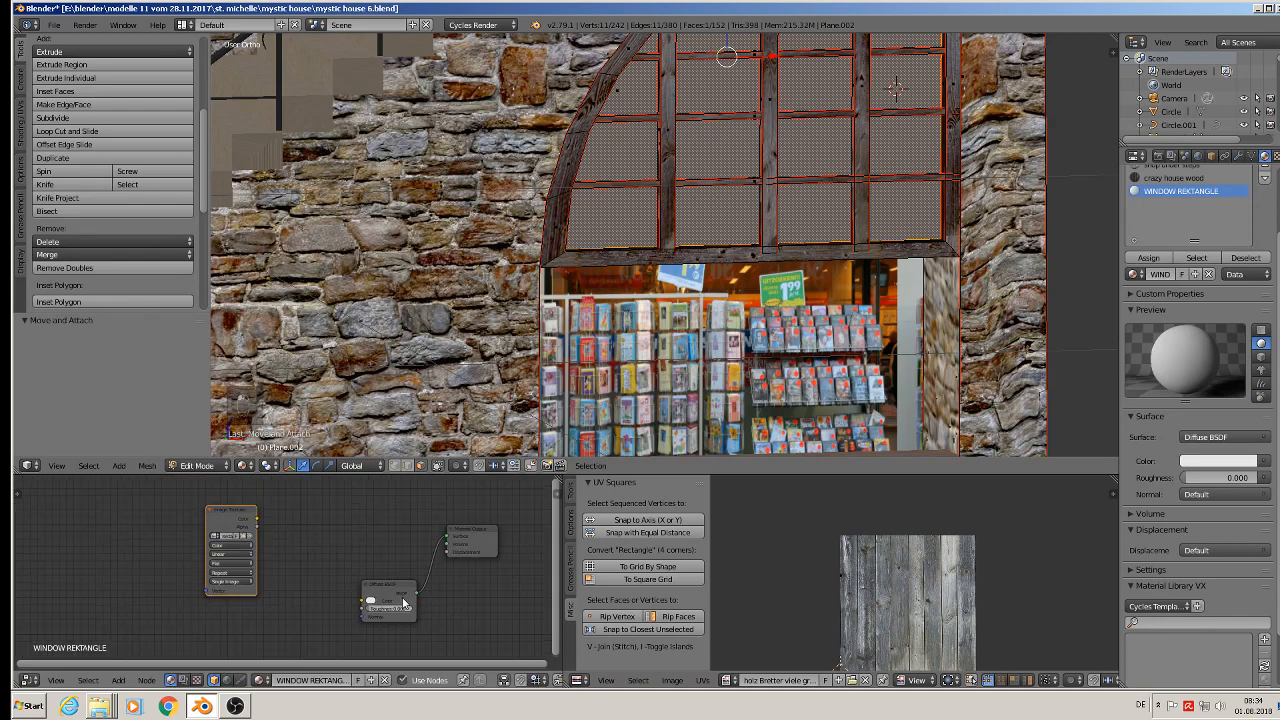
drag(391, 591, 356, 548)
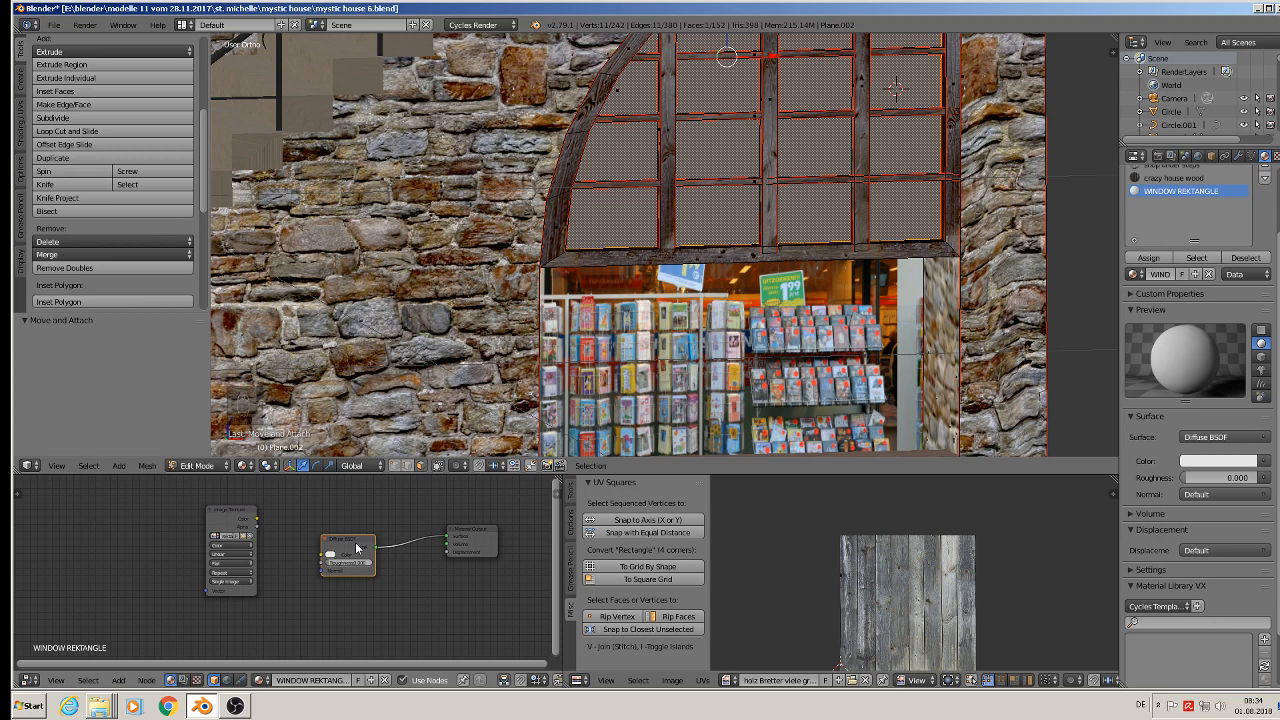
Darken the Diffuse BSDF color to a near-black gray with RGB values of about 0.021.
scroll(336, 565, up, 2)
click(330, 555)
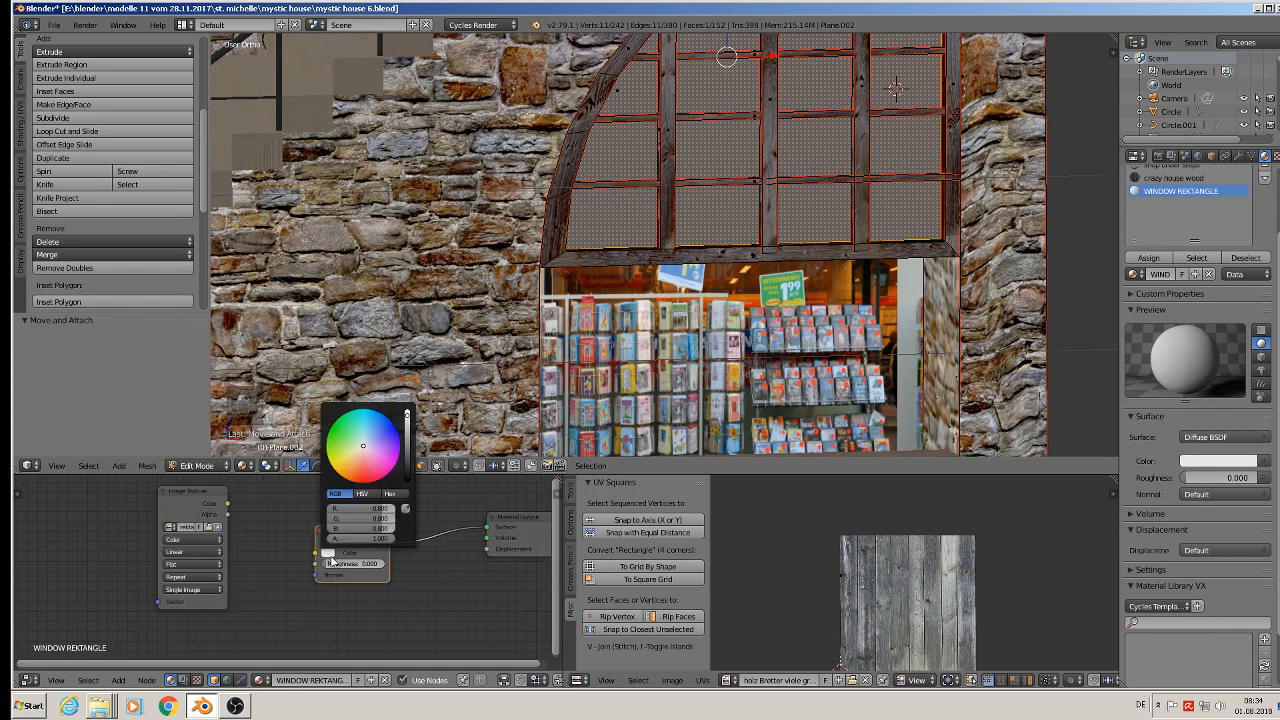
click(407, 477)
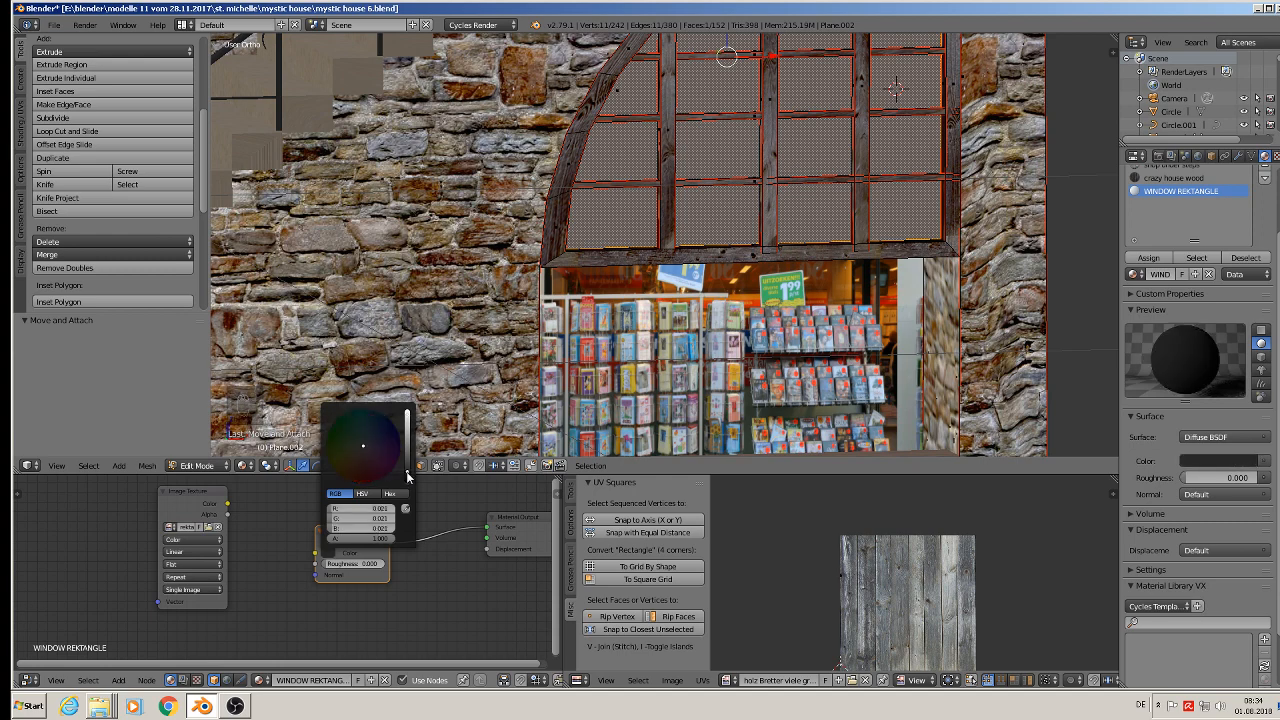
scroll(436, 586, down, 2)
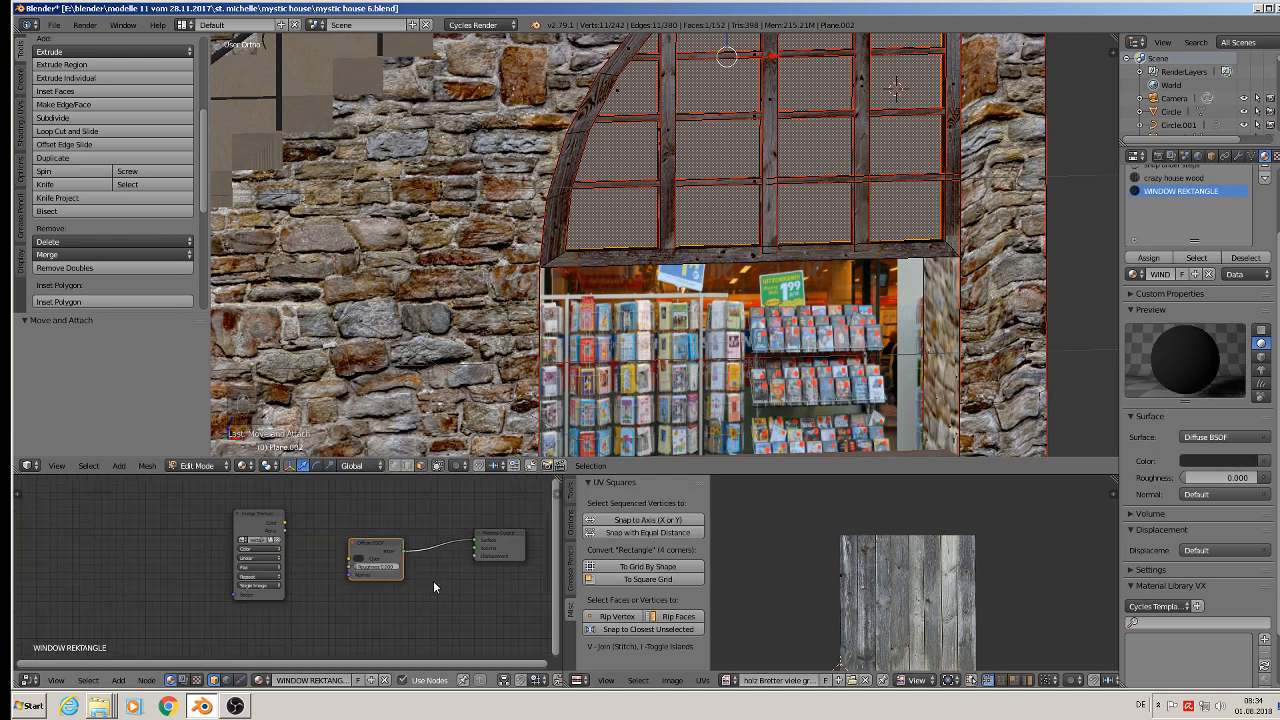
Enlarge the node editor and insert a Mix Shader between the Diffuse BSDF and the Material Output.
middle_drag(432, 583, 284, 557)
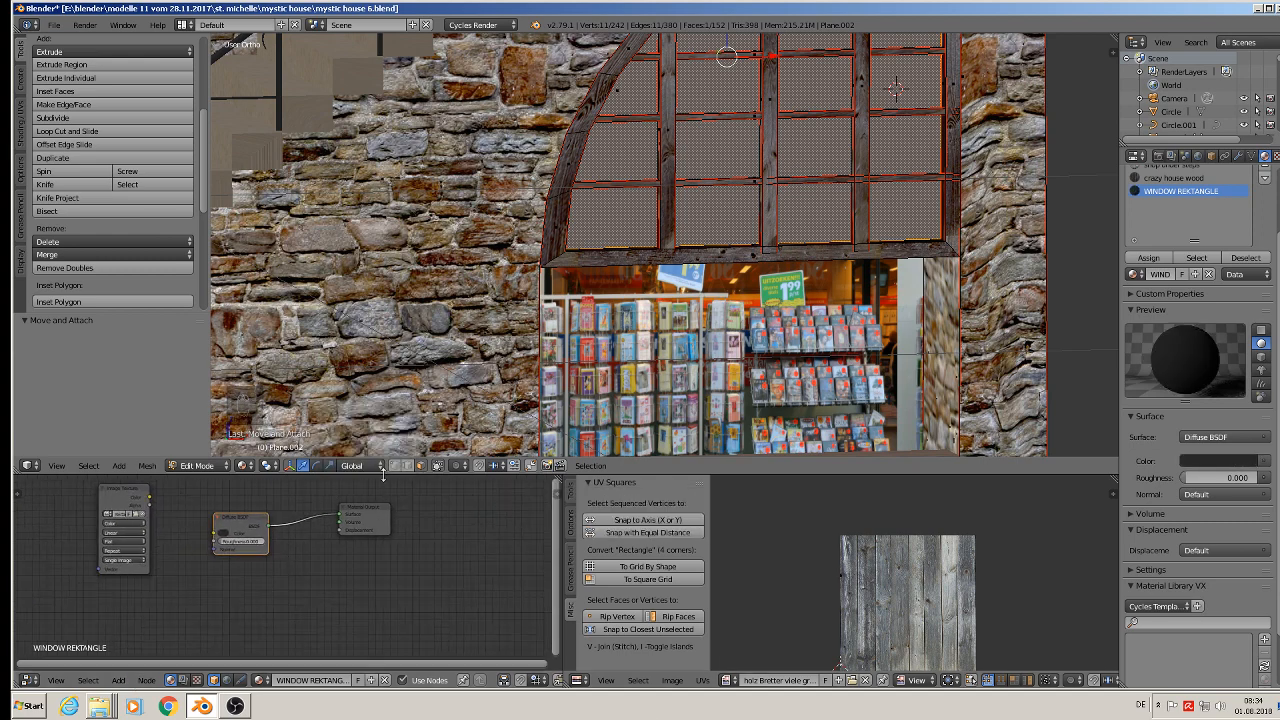
drag(383, 458, 410, 240)
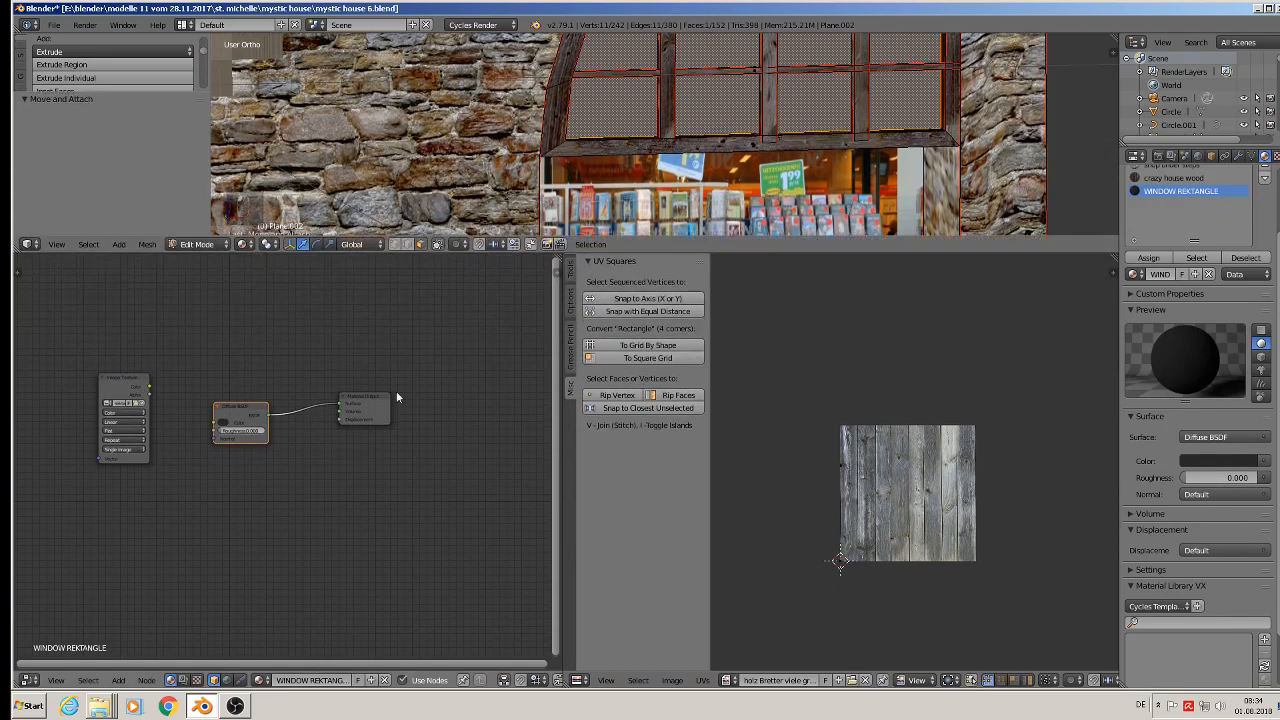
scroll(349, 471, up, 2)
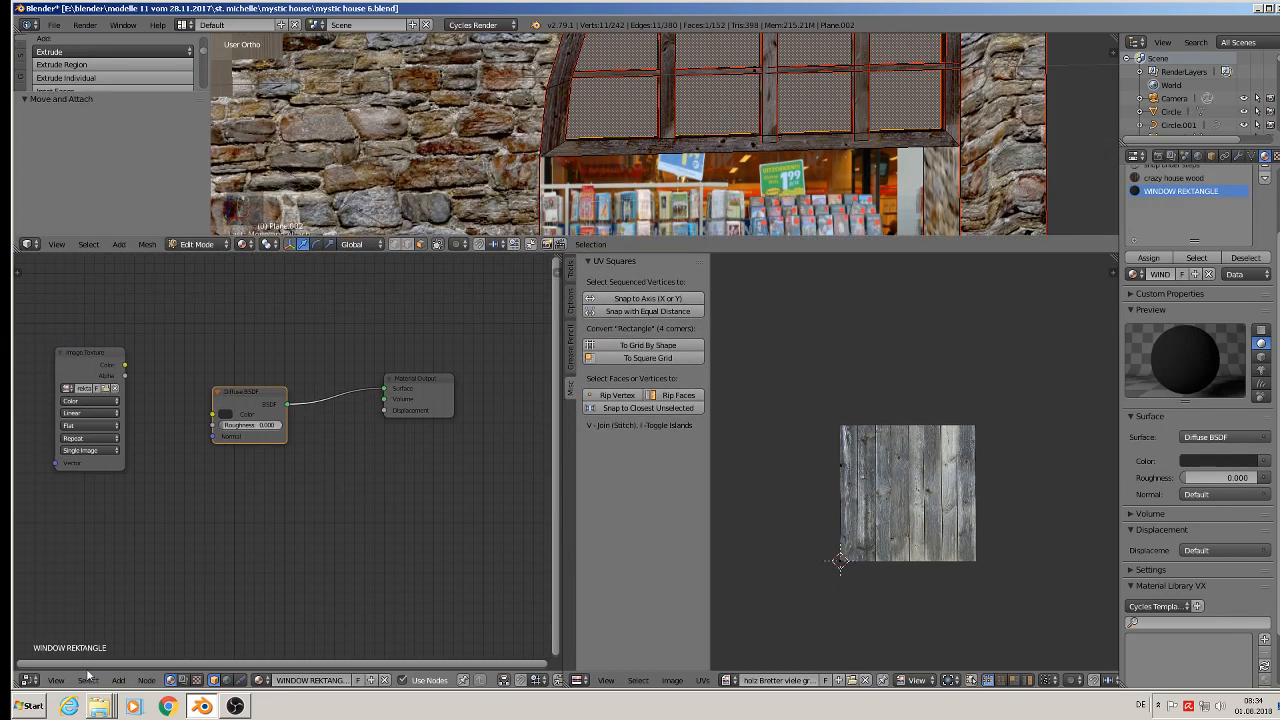
click(118, 680)
mouse_move(150, 625)
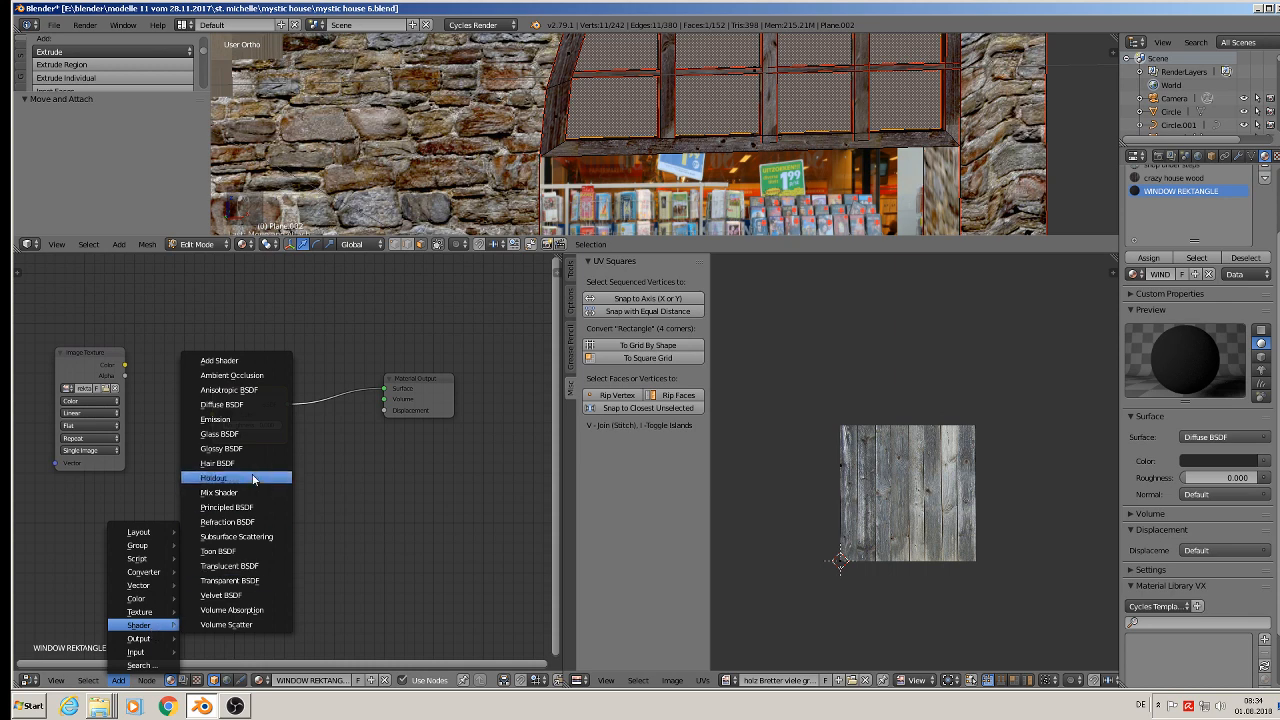
click(225, 492)
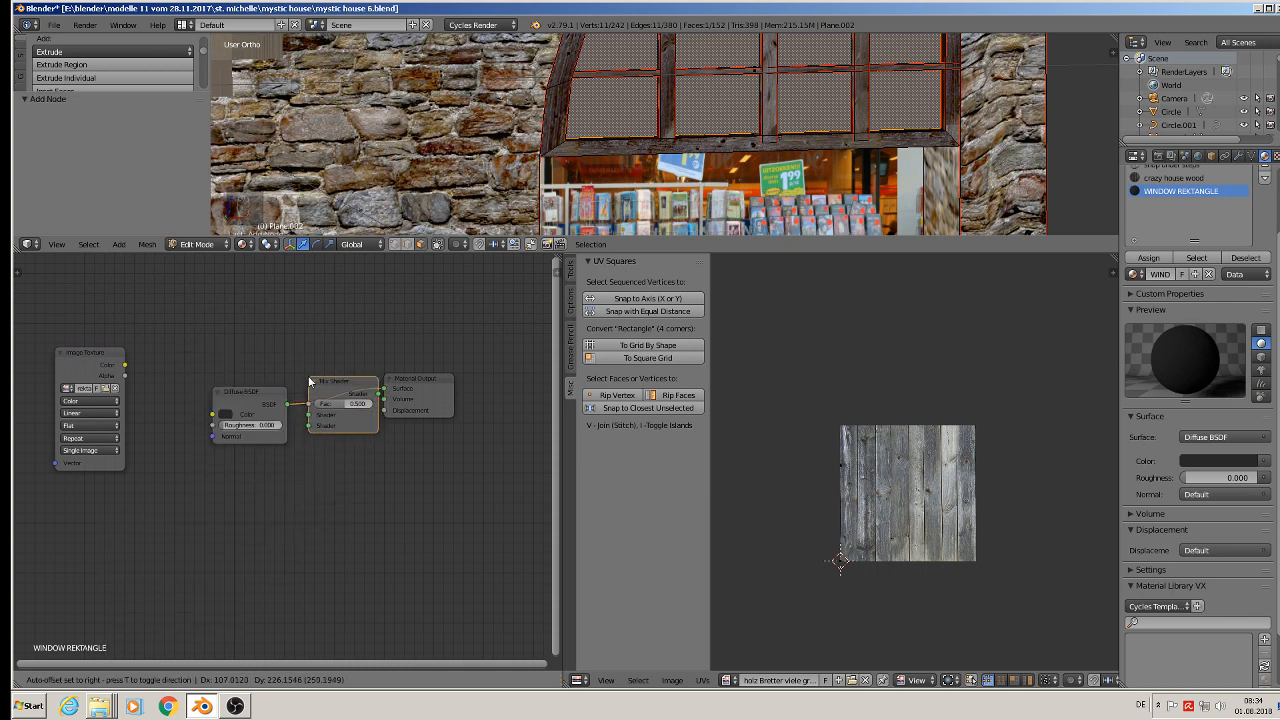
click(327, 381)
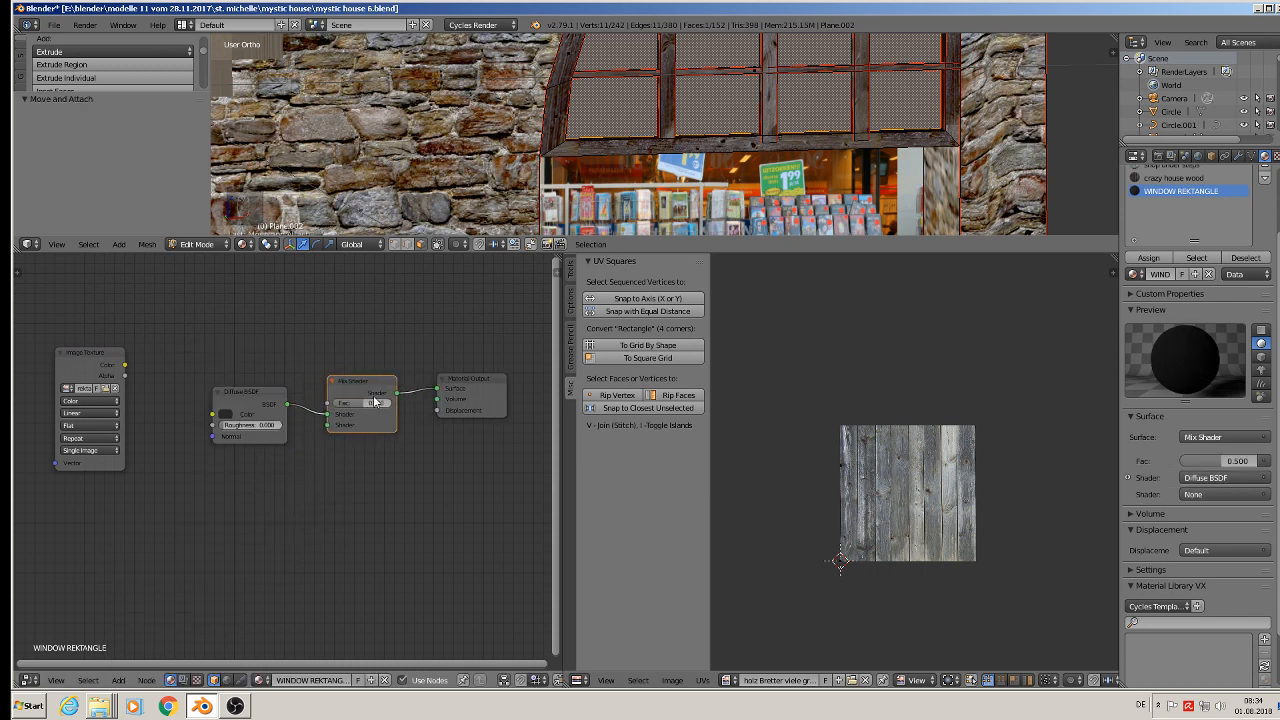
Add a Glass BSDF node and place it below the Image Texture and Diffuse BSDF nodes.
click(128, 682)
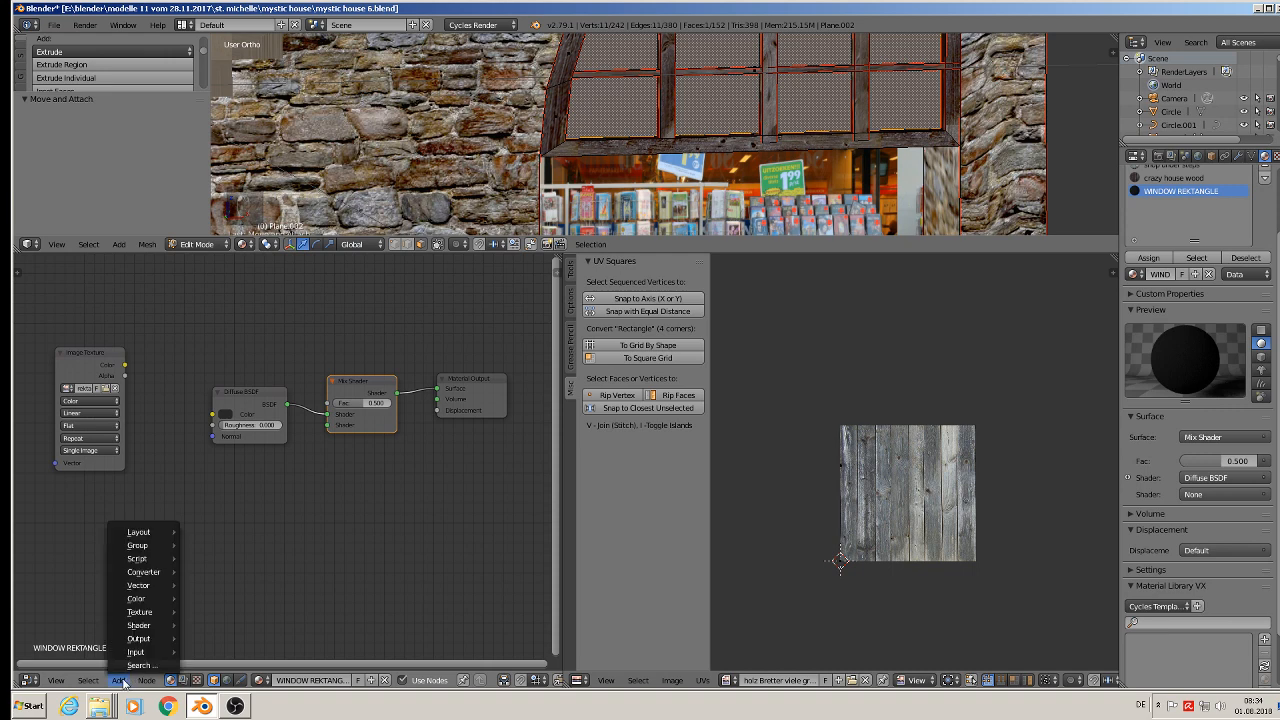
mouse_move(136, 628)
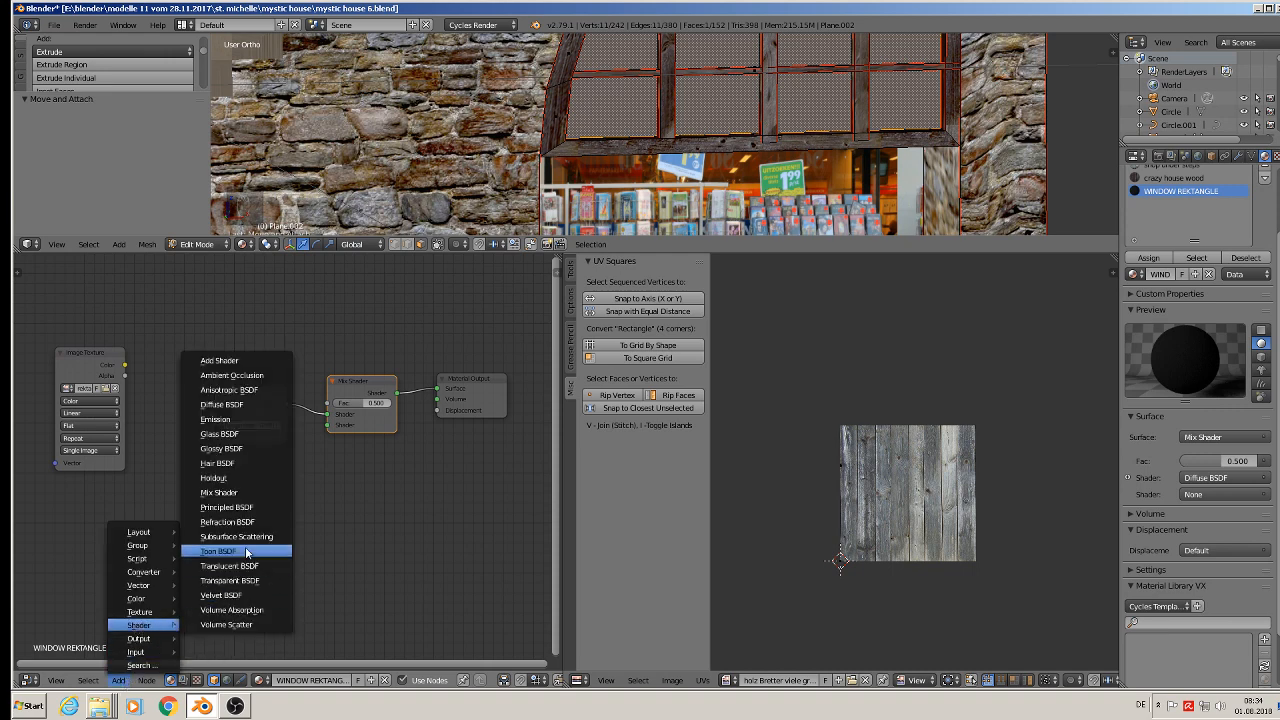
click(236, 434)
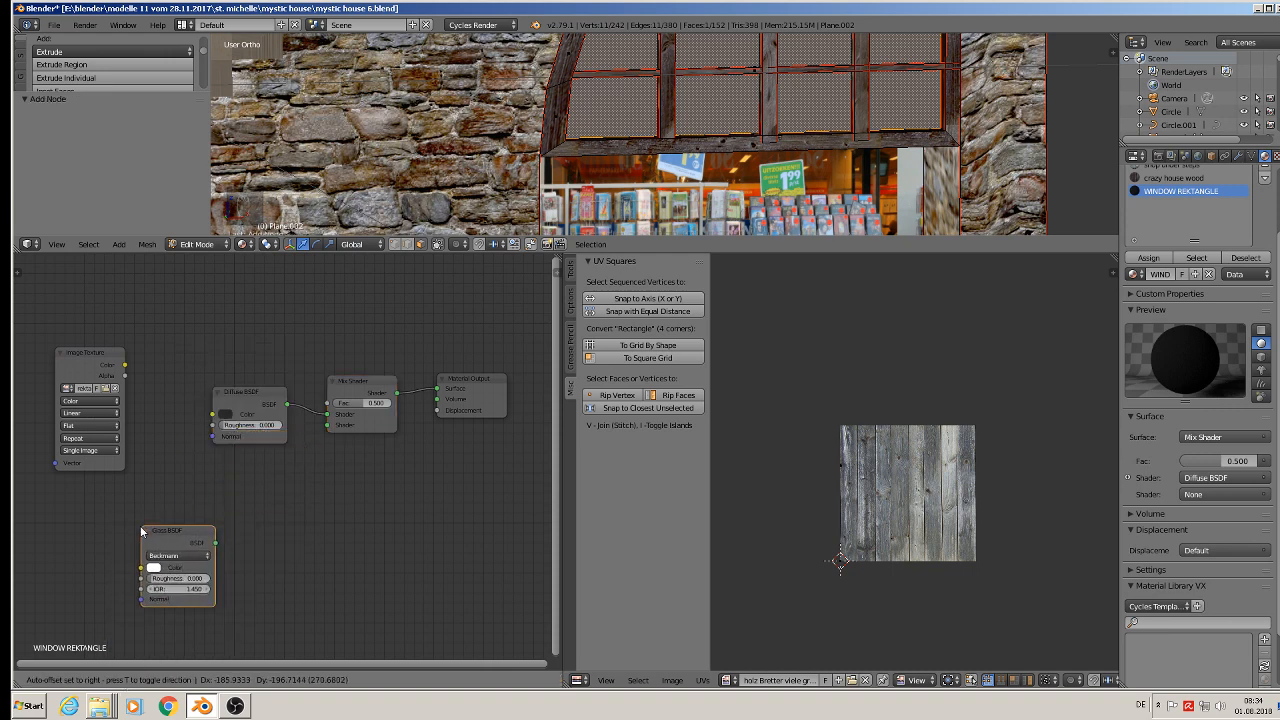
click(133, 540)
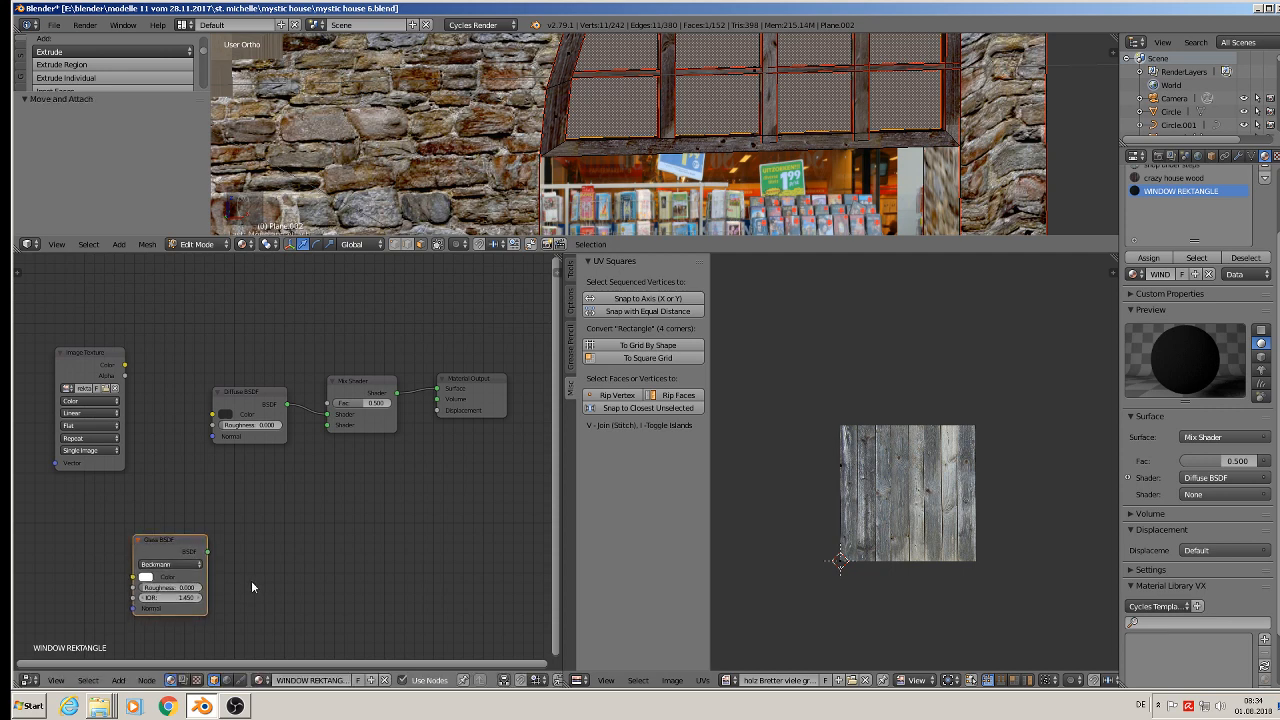
Duplicate the Mix Shader and place the copy beside the Glass BSDF node.
scroll(251, 580, down, 1)
middle_drag(252, 584, 260, 482)
click(350, 316)
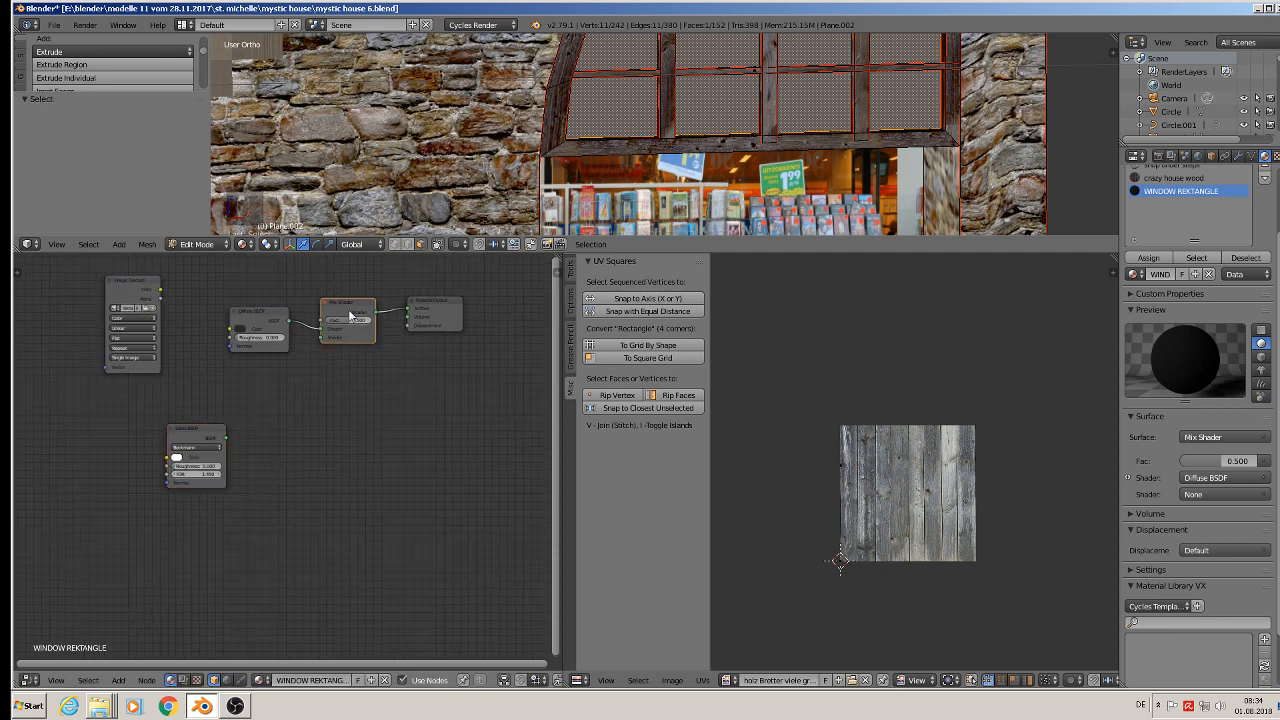
key(shift+d)
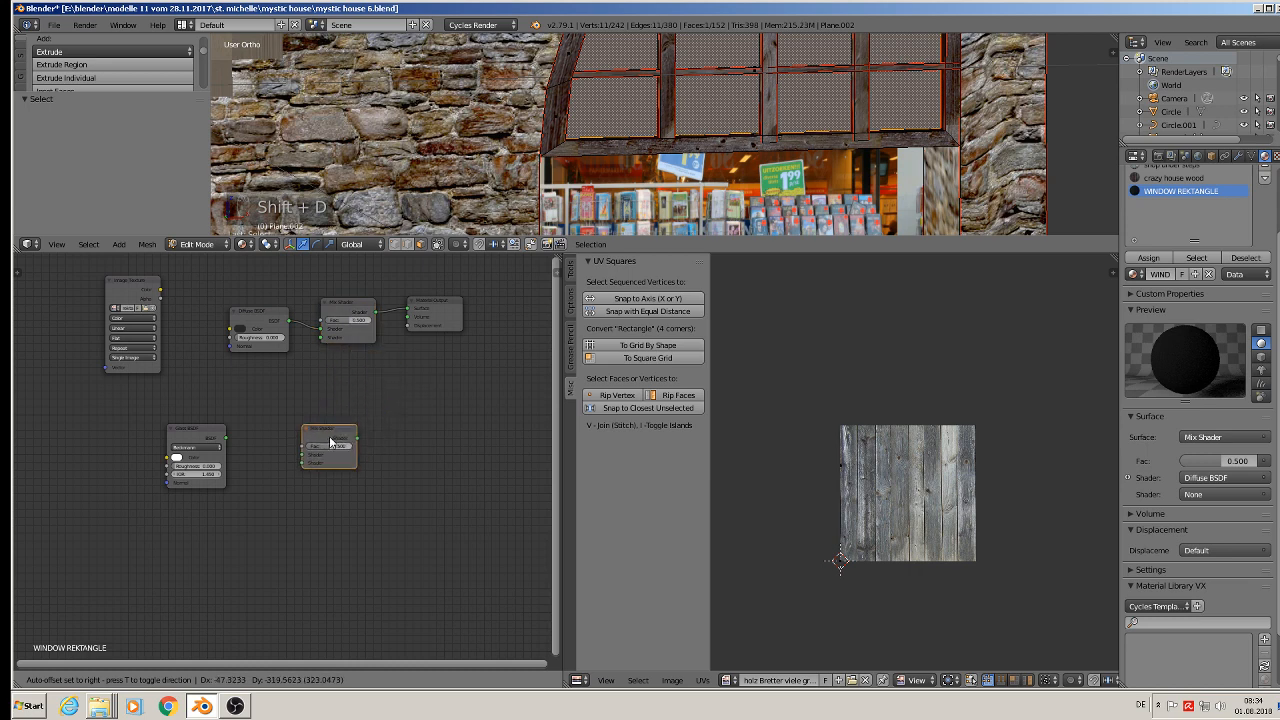
click(298, 437)
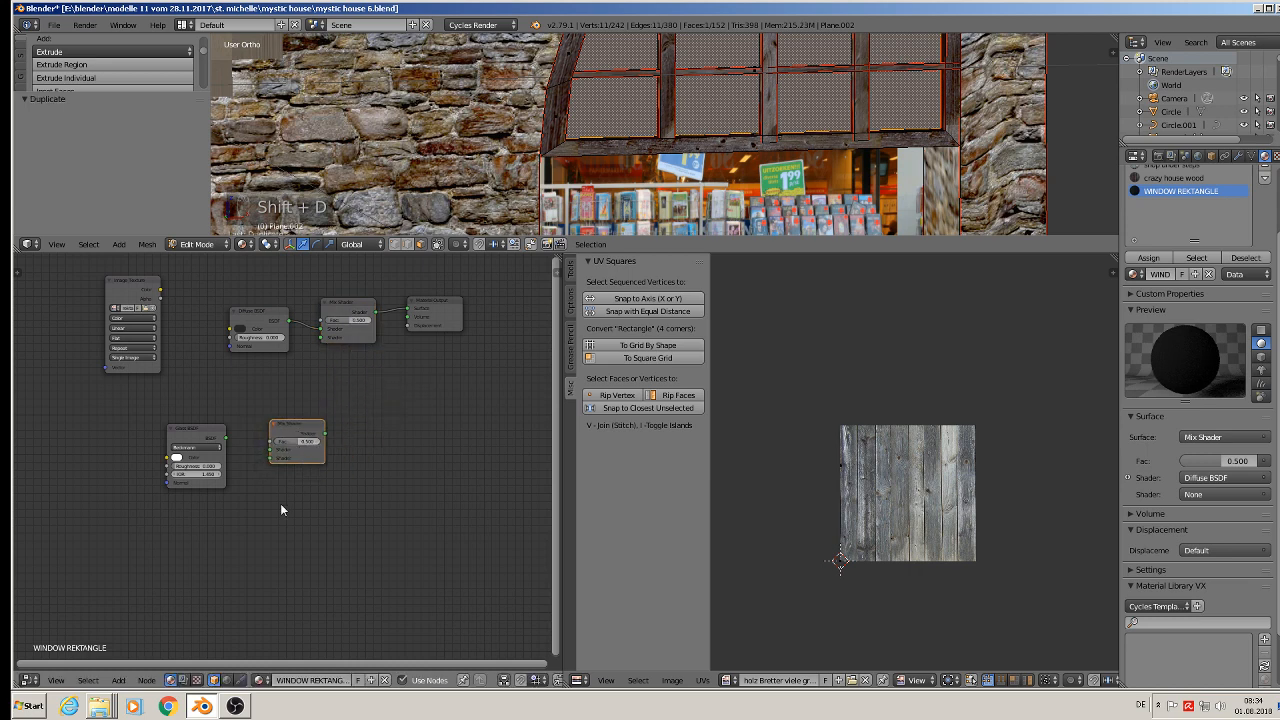
Add a Transparent BSDF node and place it directly below the Glass BSDF.
scroll(206, 531, up, 2)
click(119, 679)
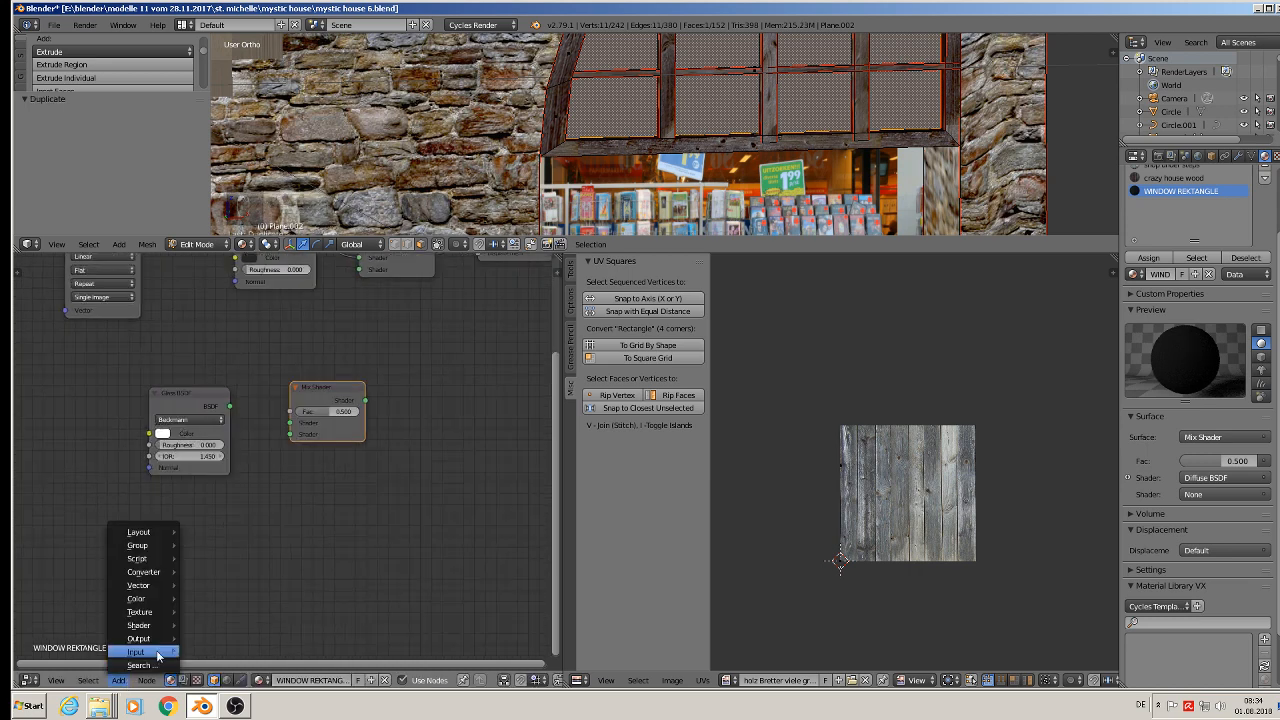
mouse_move(150, 626)
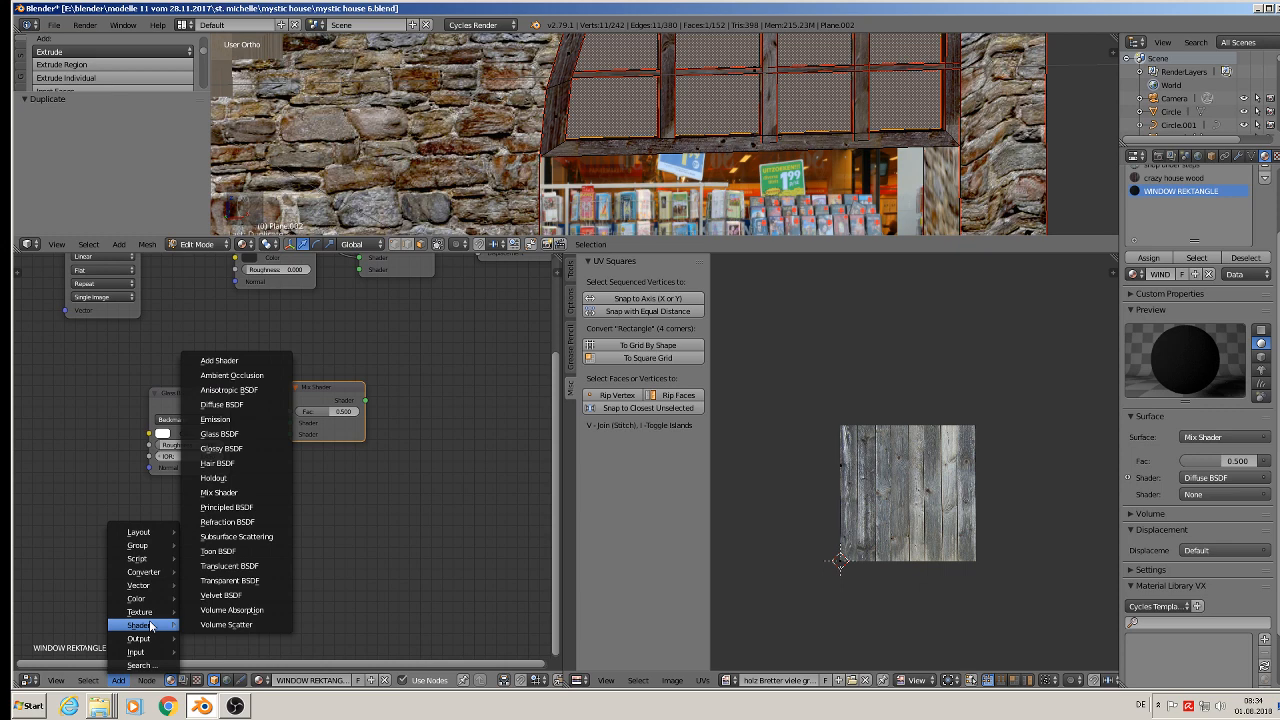
click(222, 580)
click(180, 514)
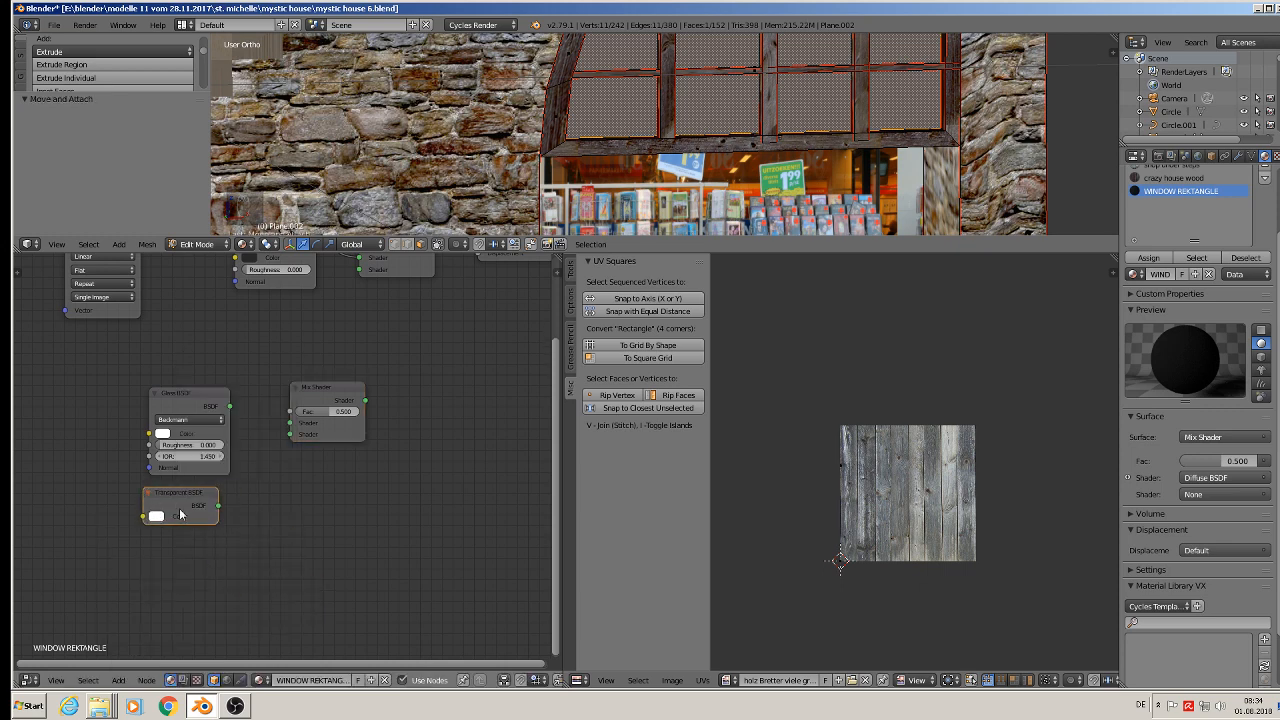
Add a Light Path node and place it below the Image Texture, beside the Glass BSDF.
scroll(165, 636, down, 3)
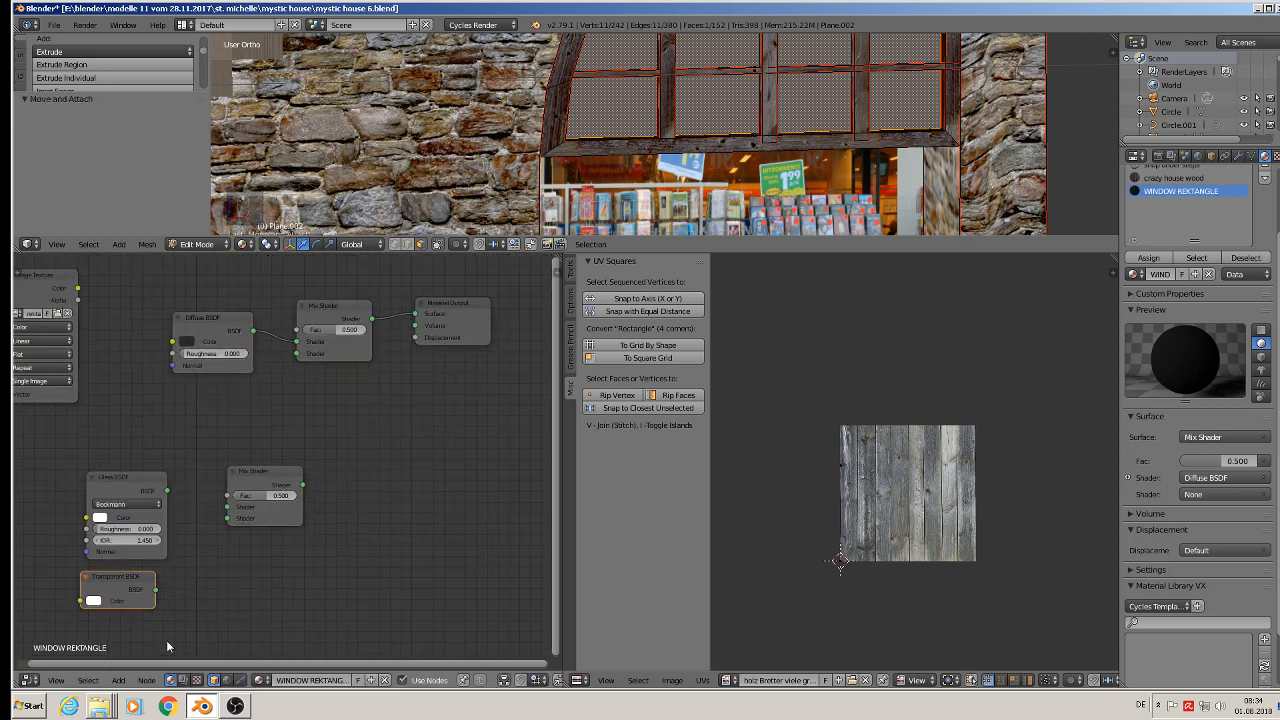
scroll(168, 635, down, 2)
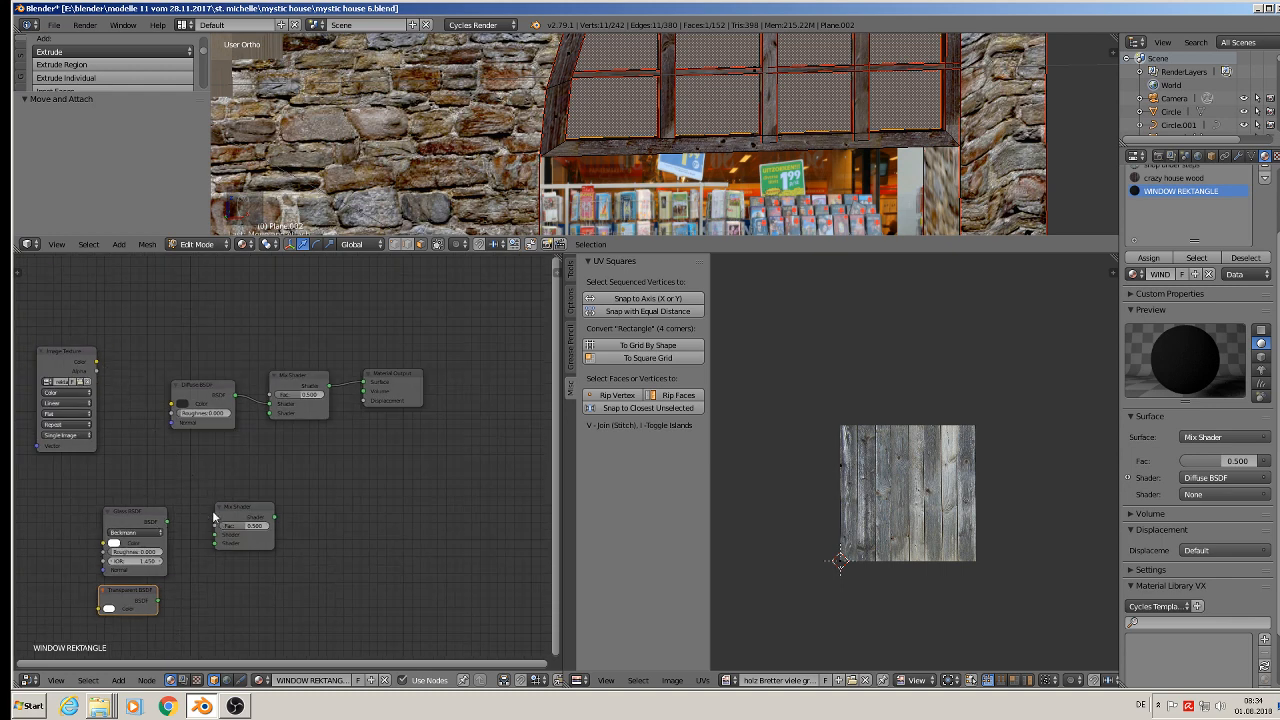
click(120, 681)
mouse_move(140, 657)
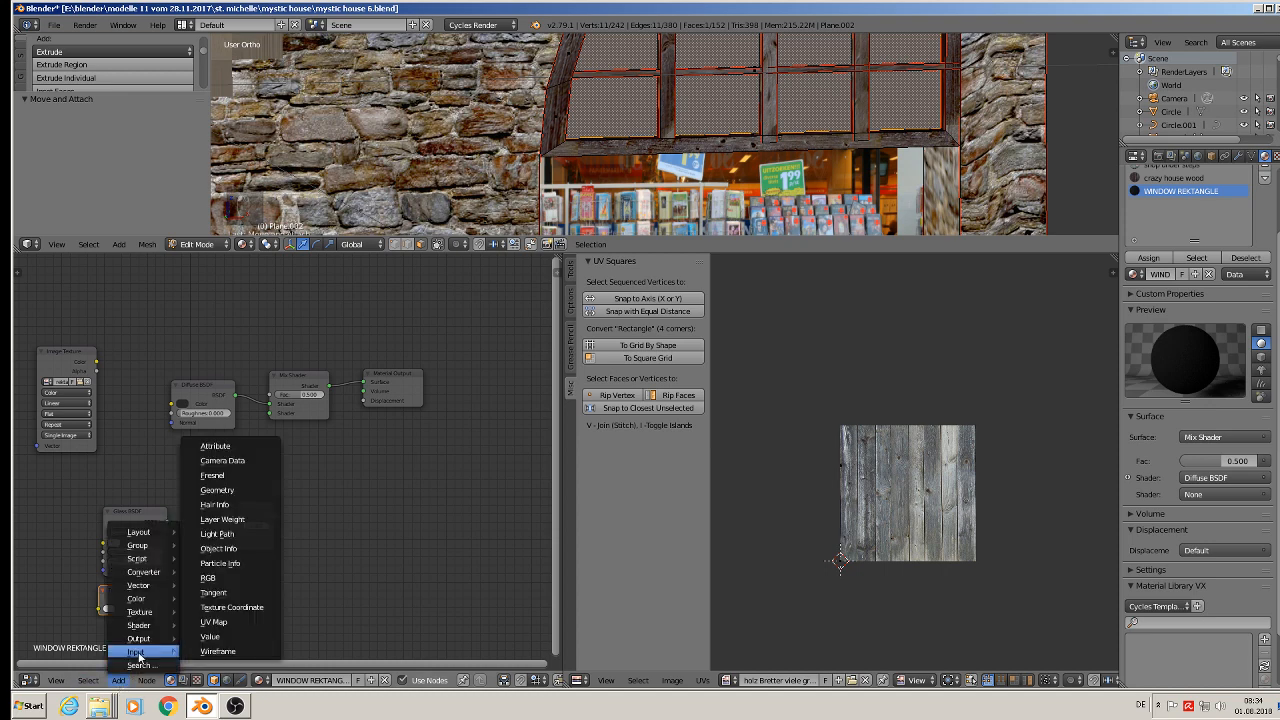
click(226, 533)
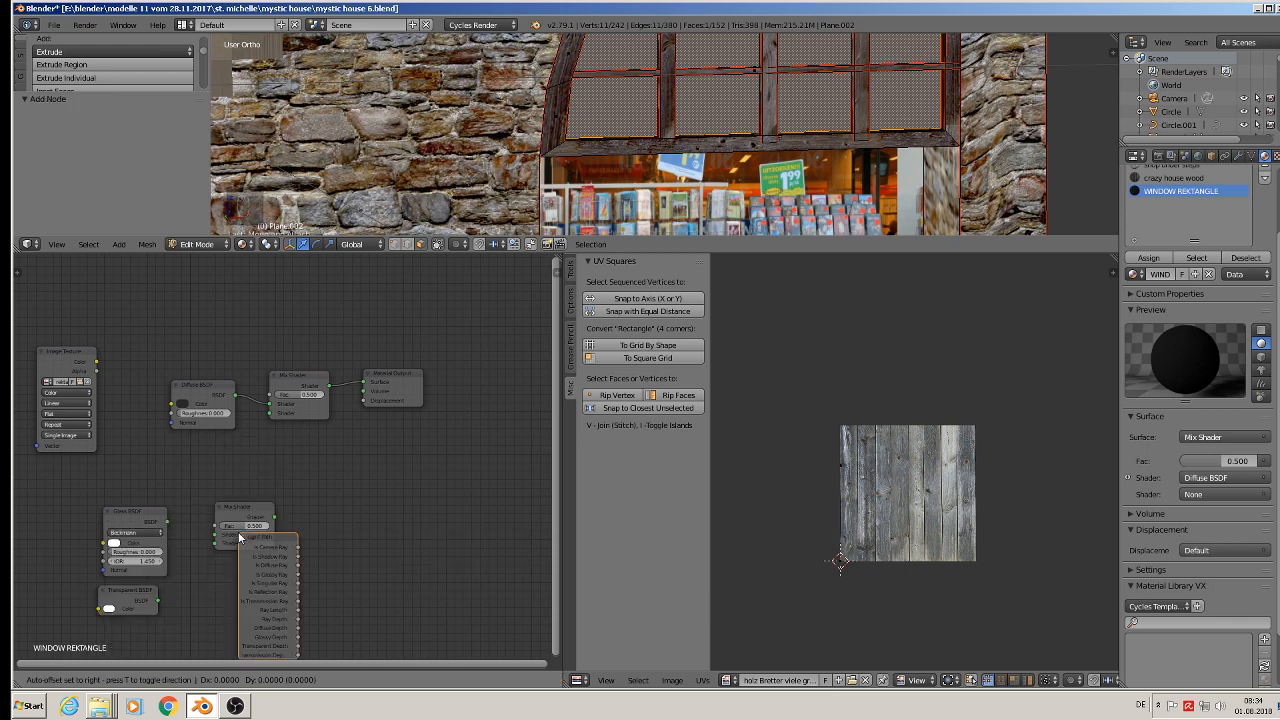
click(26, 470)
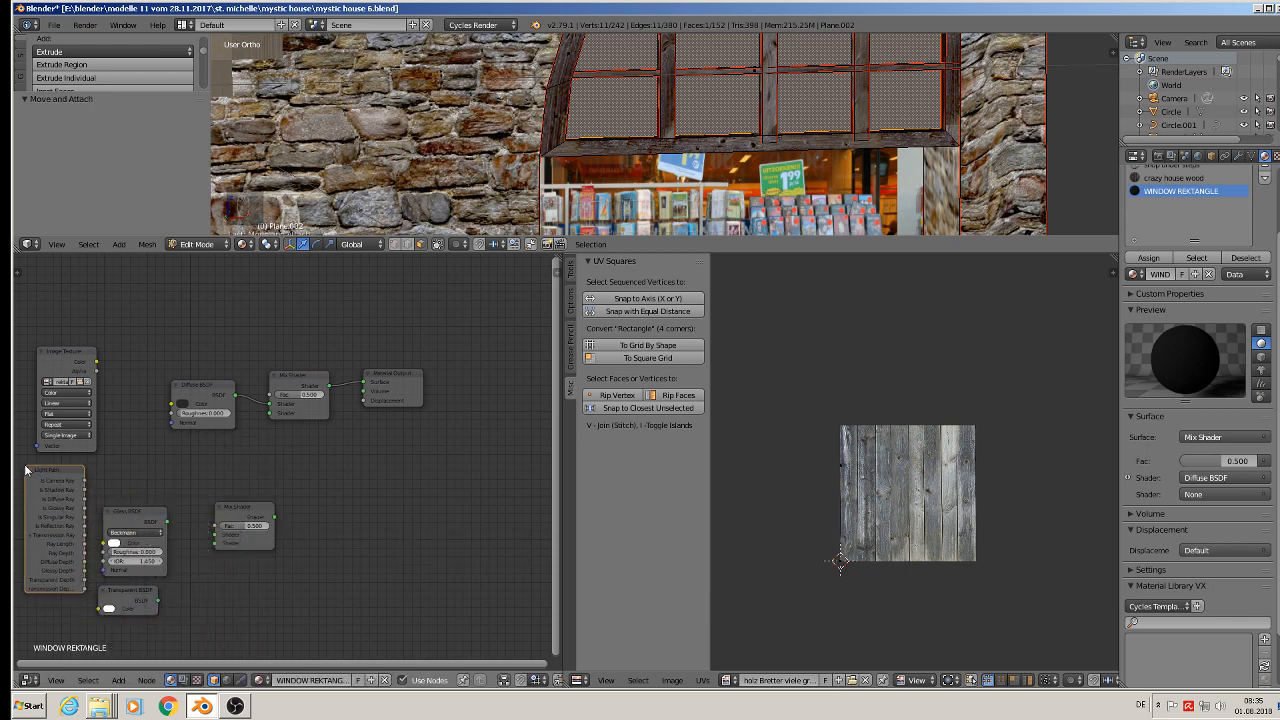
Feed the Glass and Transparent BSDF nodes into the duplicated Mix Shader, with the Light Path's Is Shadow Ray as its factor.
drag(148, 598, 177, 634)
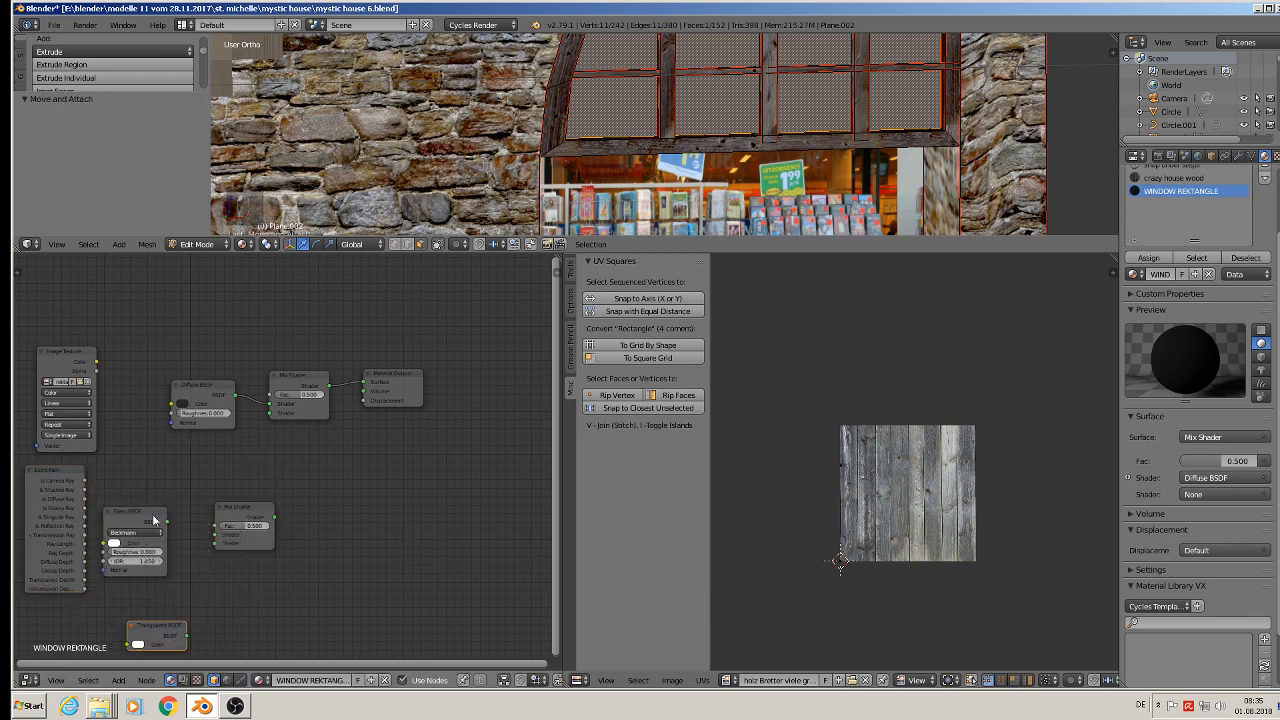
drag(152, 514, 263, 541)
drag(189, 559, 257, 540)
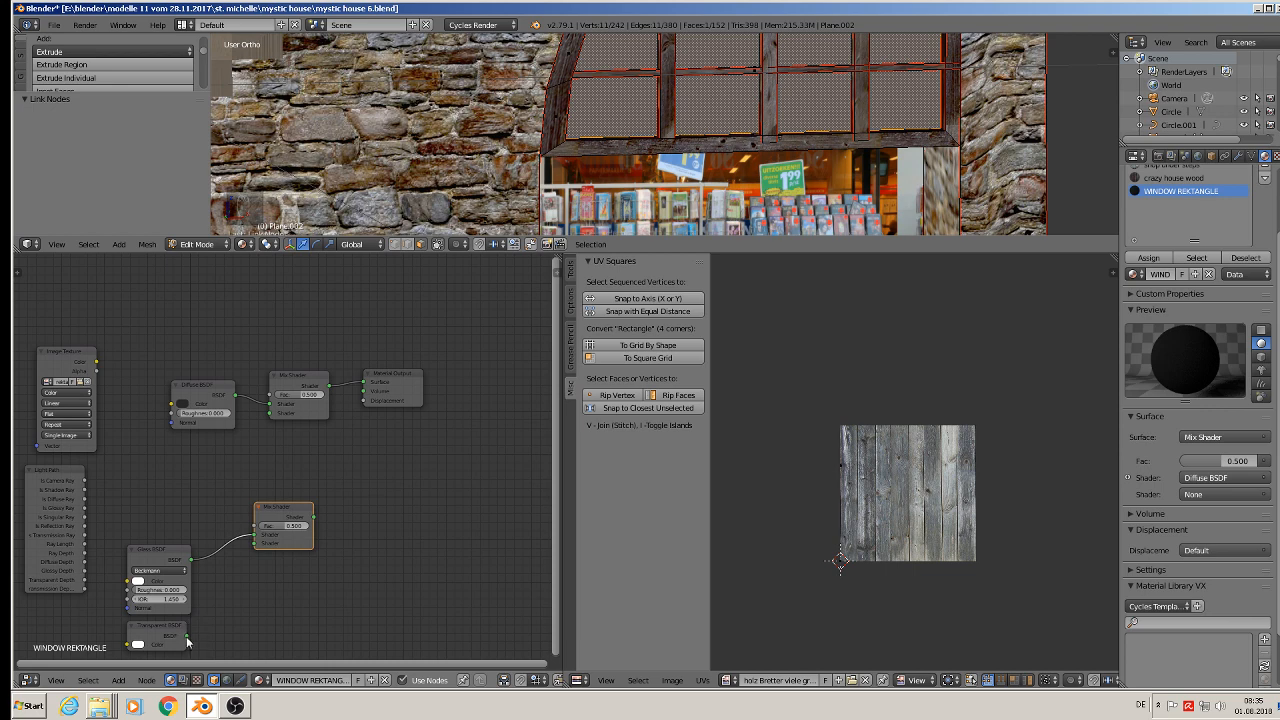
drag(186, 637, 265, 542)
drag(84, 490, 255, 533)
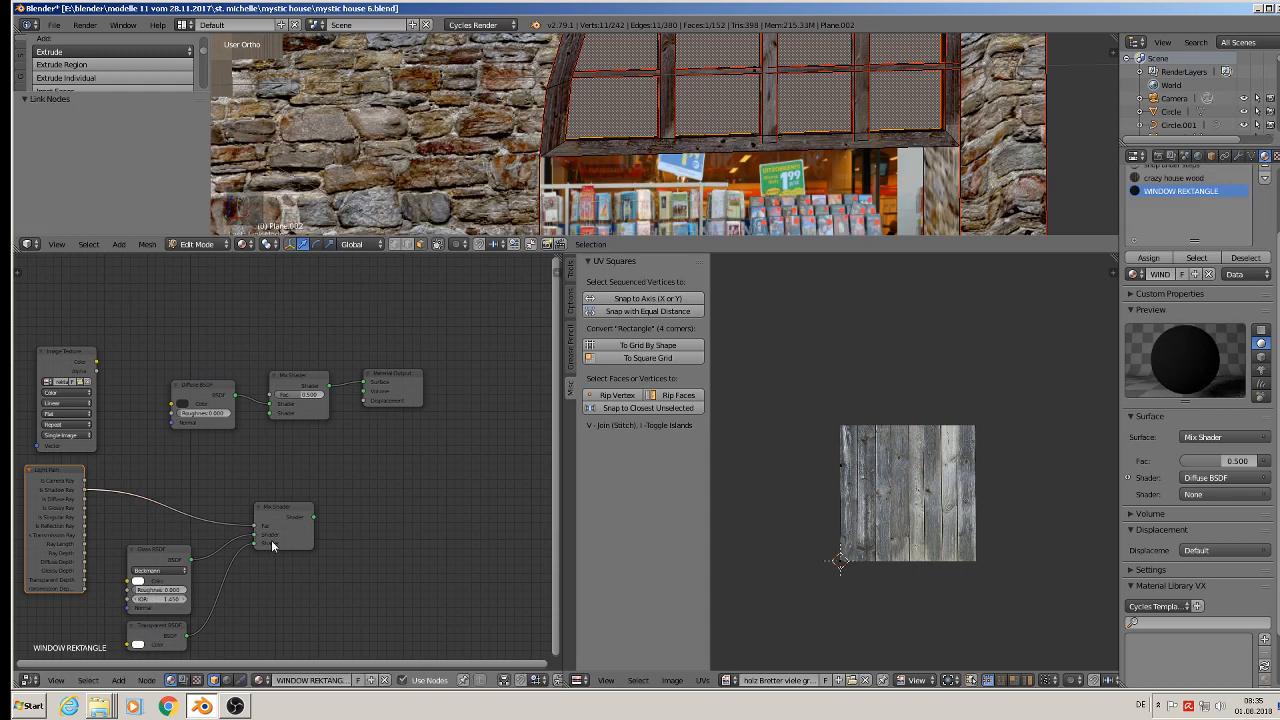
Space out the Material Output and main Mix Shader, and link the glass Mix Shader into the main one's second shader input.
drag(399, 378, 450, 383)
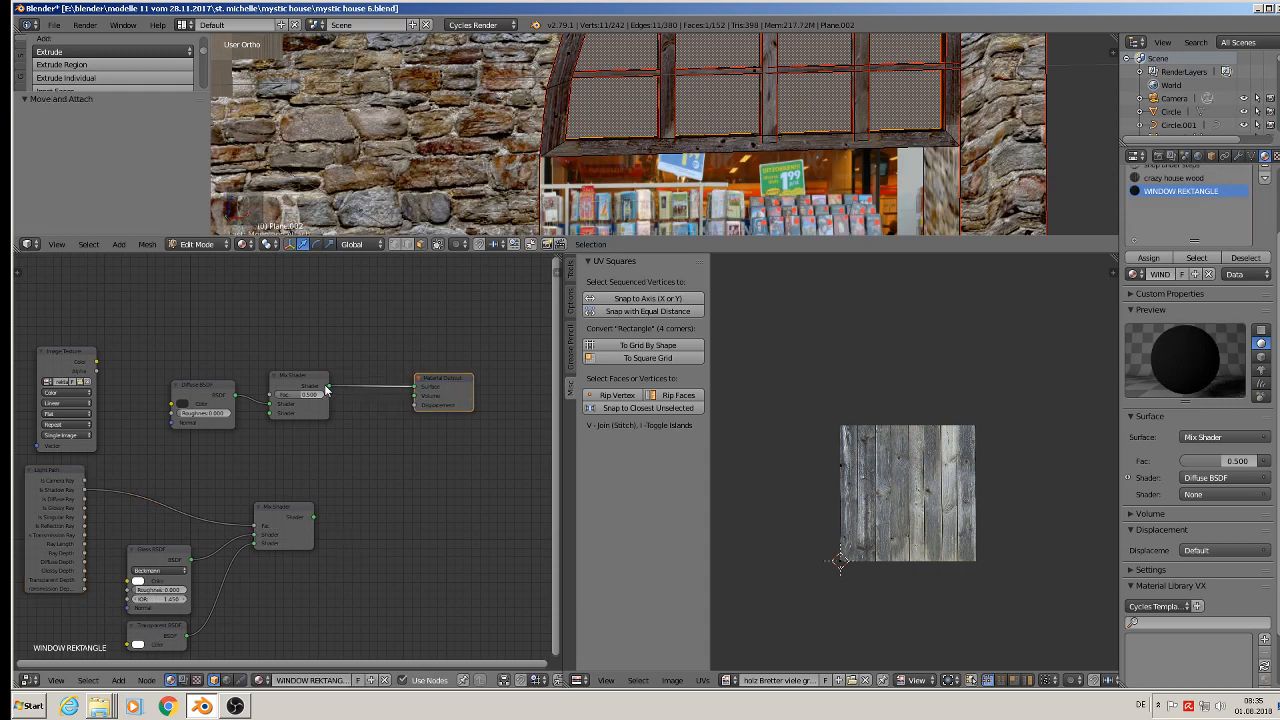
drag(315, 379, 375, 381)
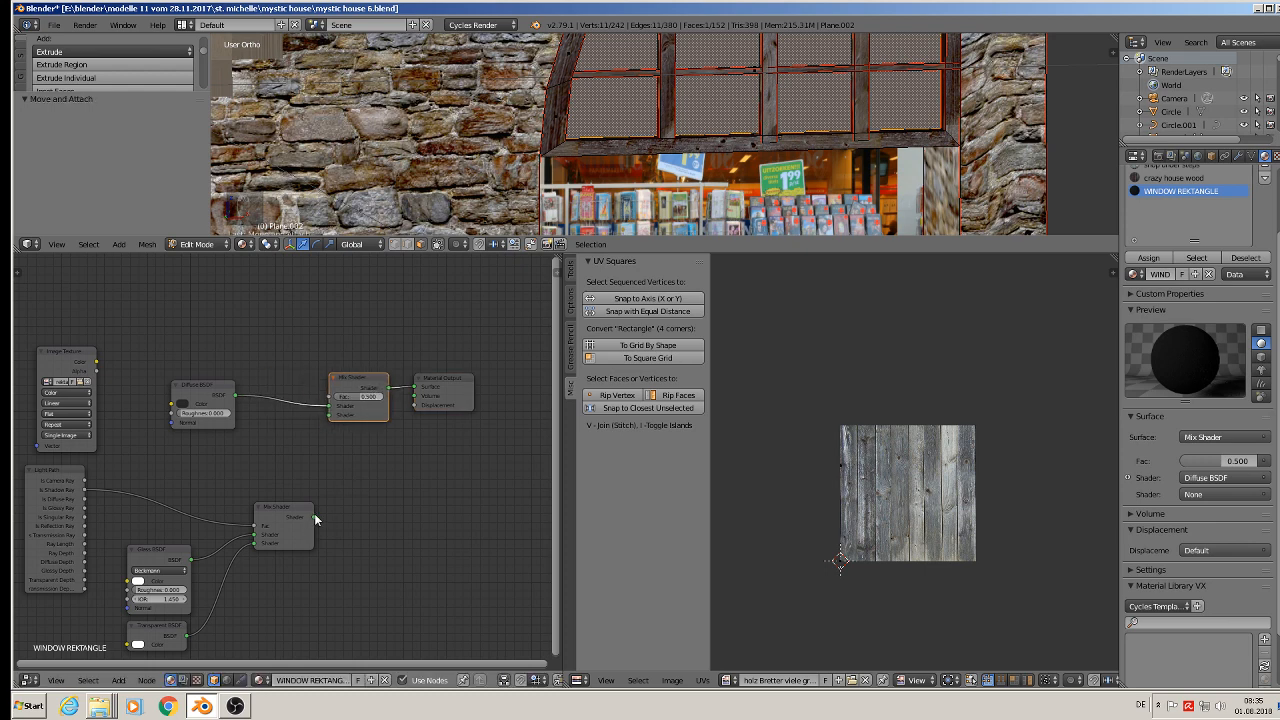
drag(314, 518, 329, 414)
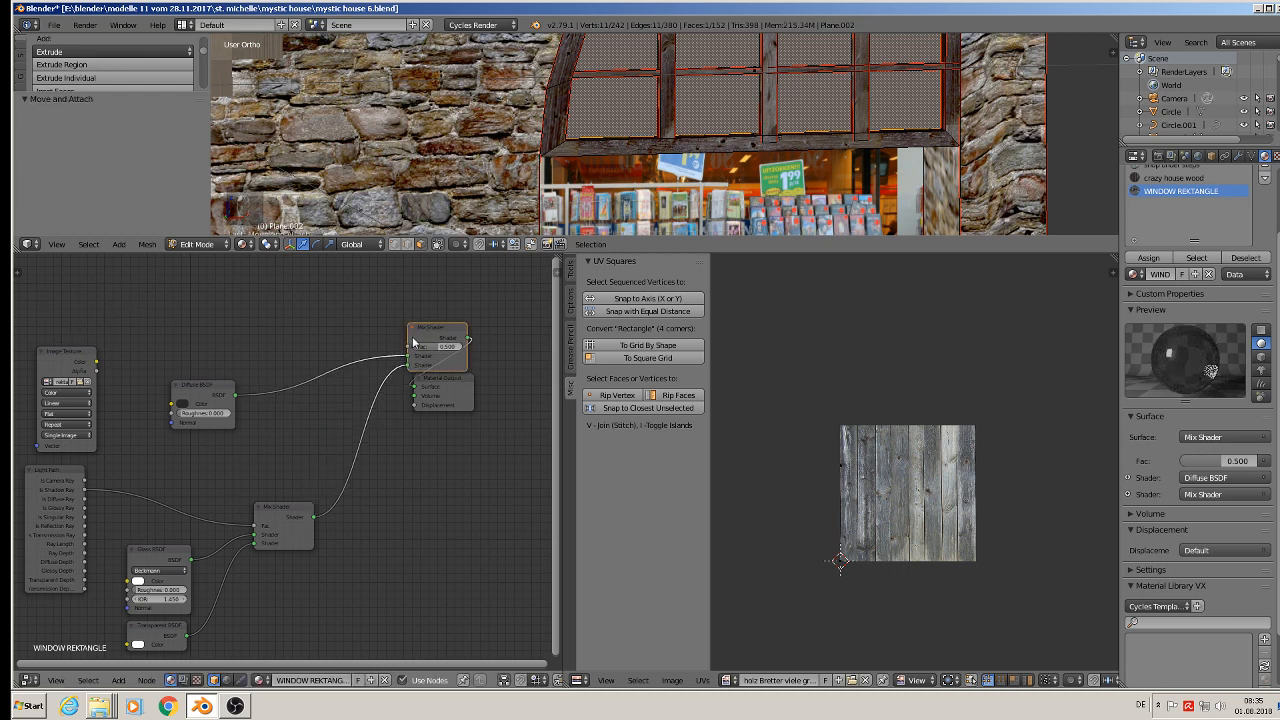
drag(447, 327, 378, 358)
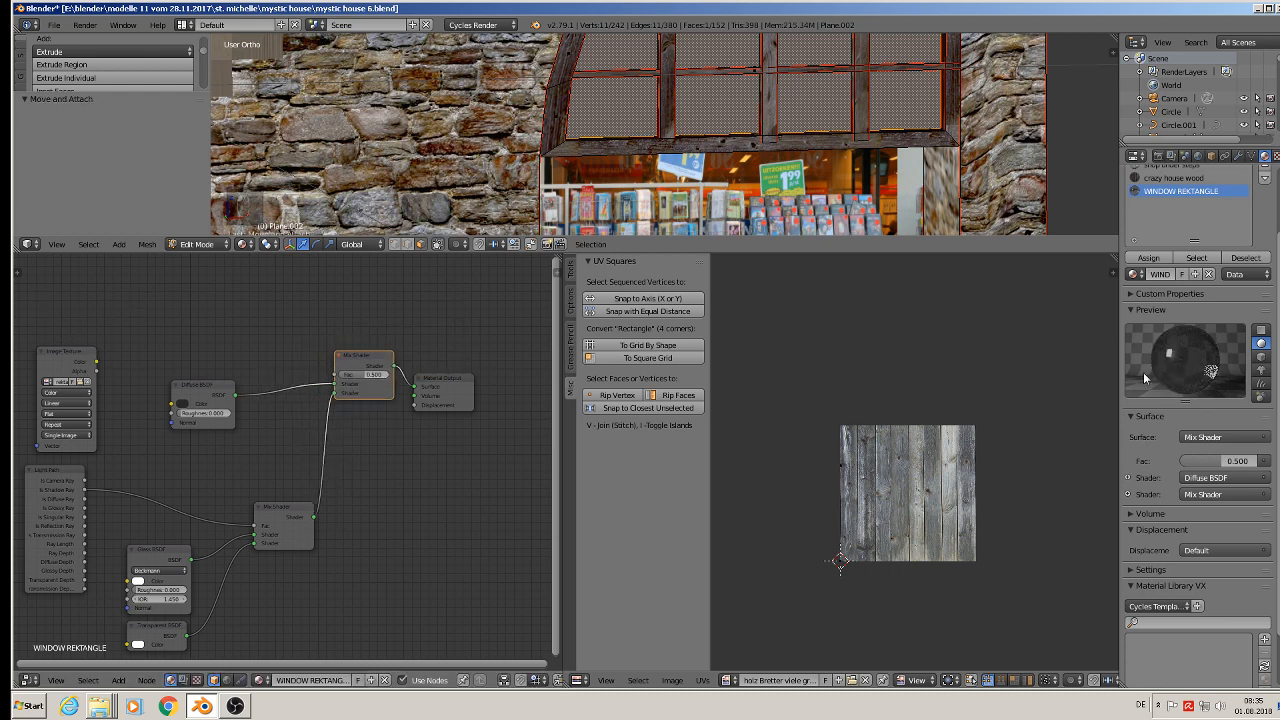
Link the Image Texture's Color to the main Mix Shader's Fac and swap its two shader inputs.
drag(72, 363, 337, 376)
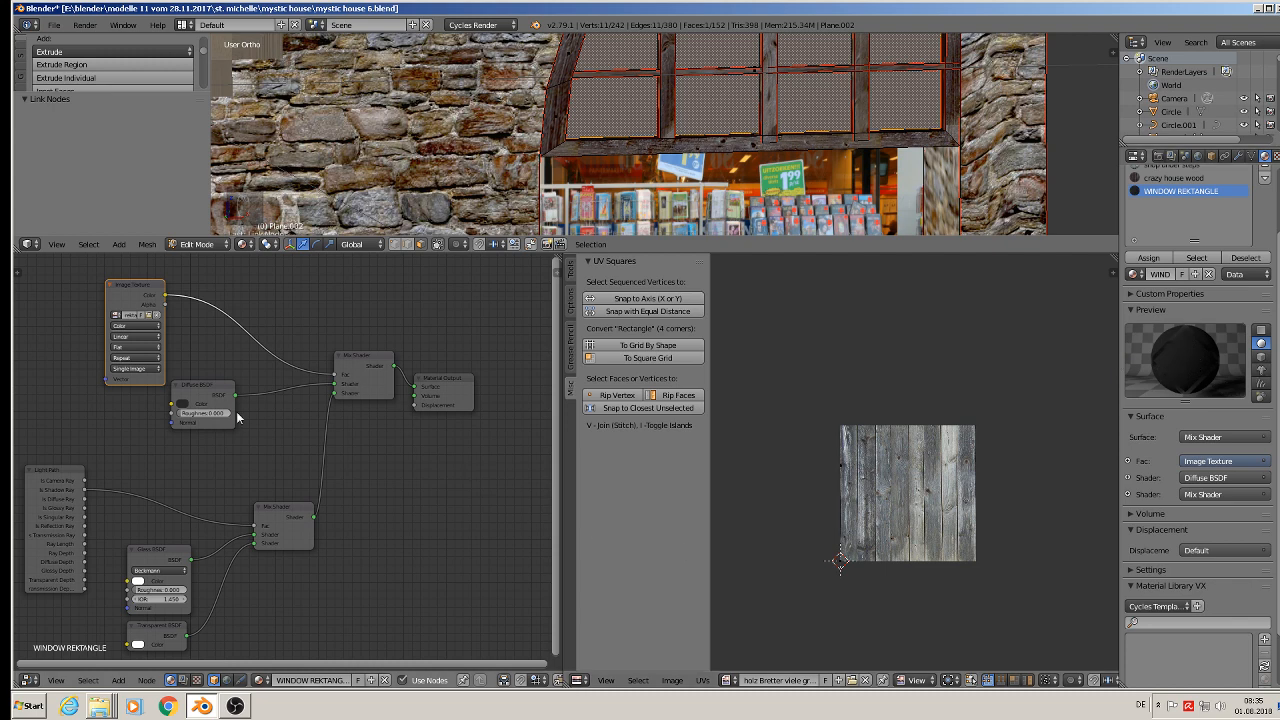
drag(333, 389, 331, 397)
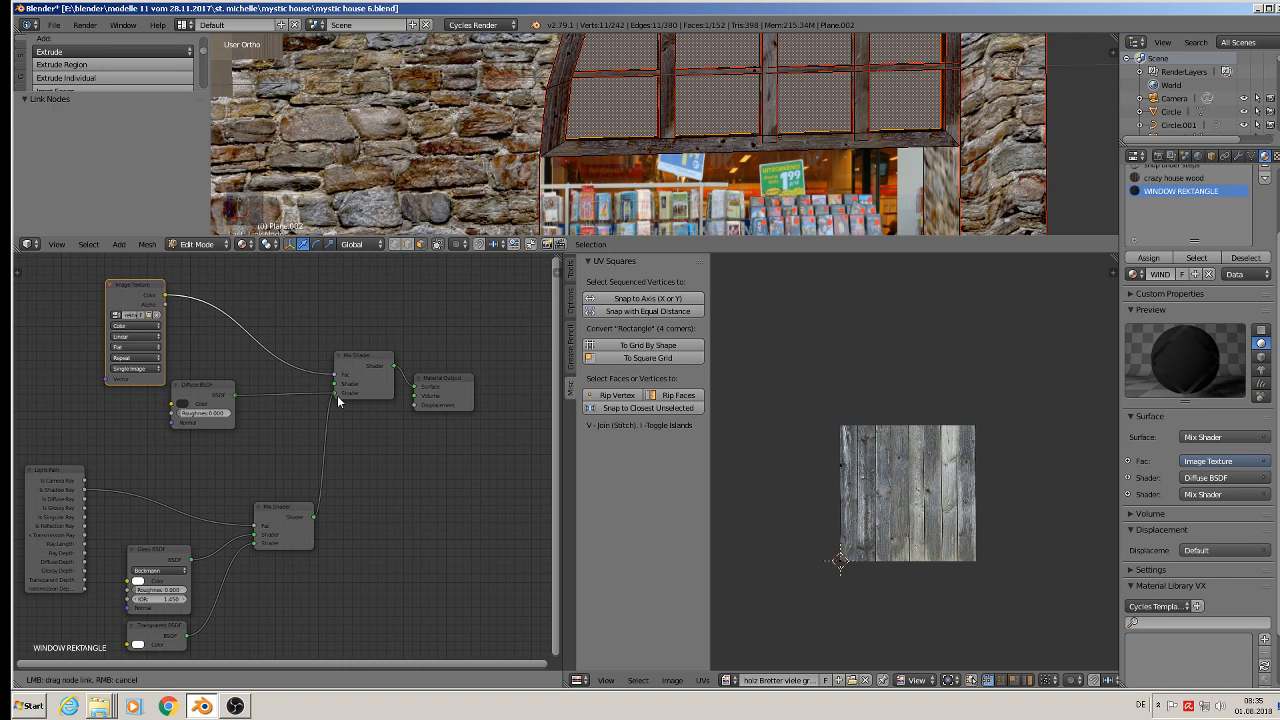
drag(339, 397, 337, 394)
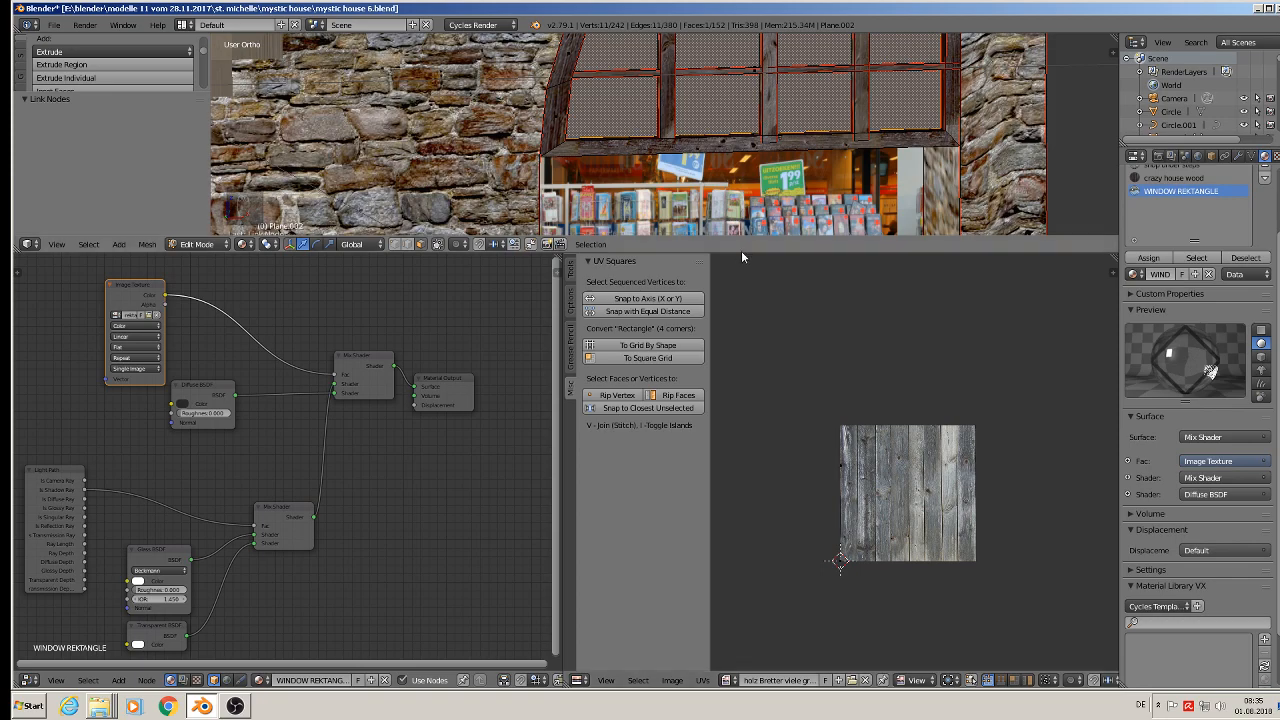
Unwrap the selected arched window pane with Project From View and assign the WINDOW REKTANGLE material to it.
drag(741, 252, 735, 652)
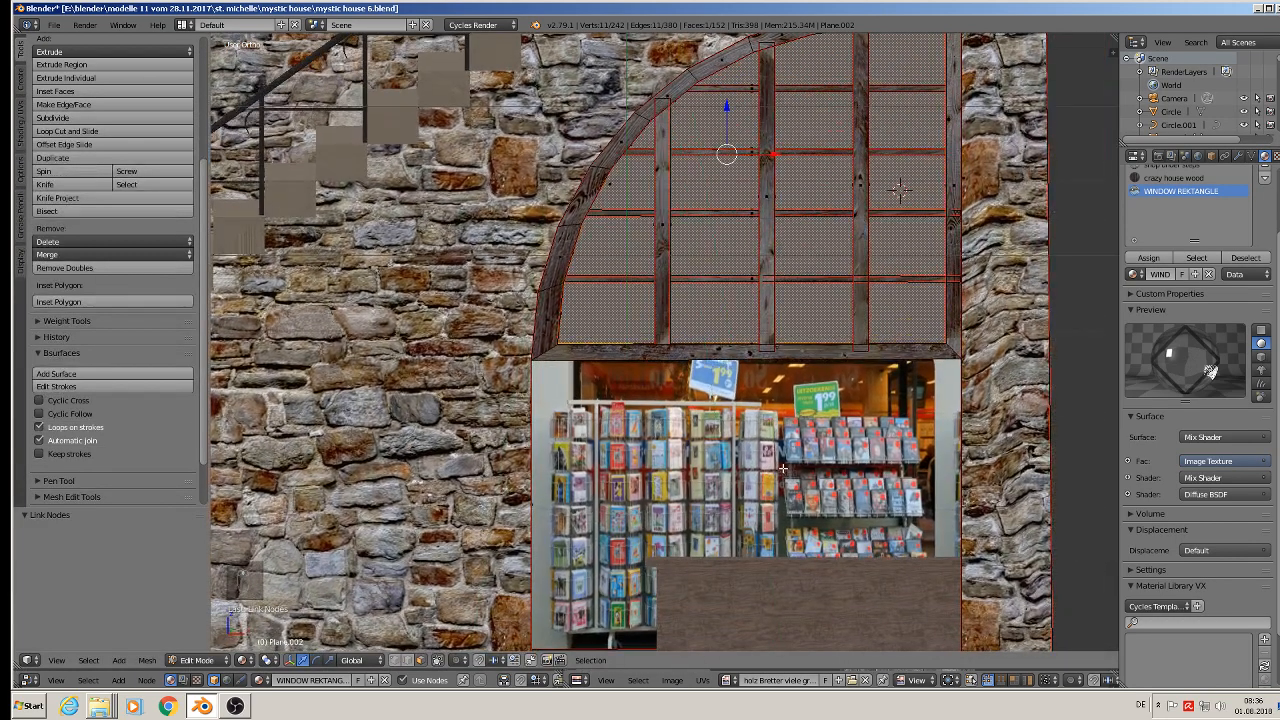
key(u)
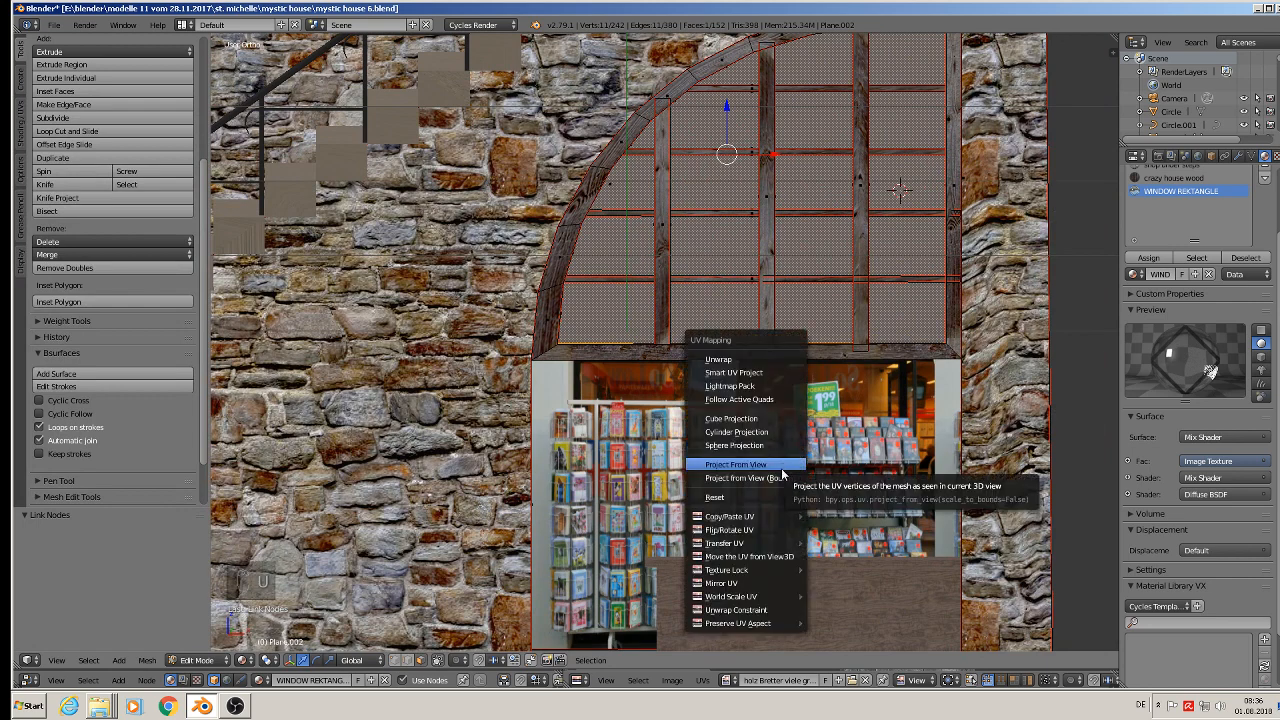
click(782, 465)
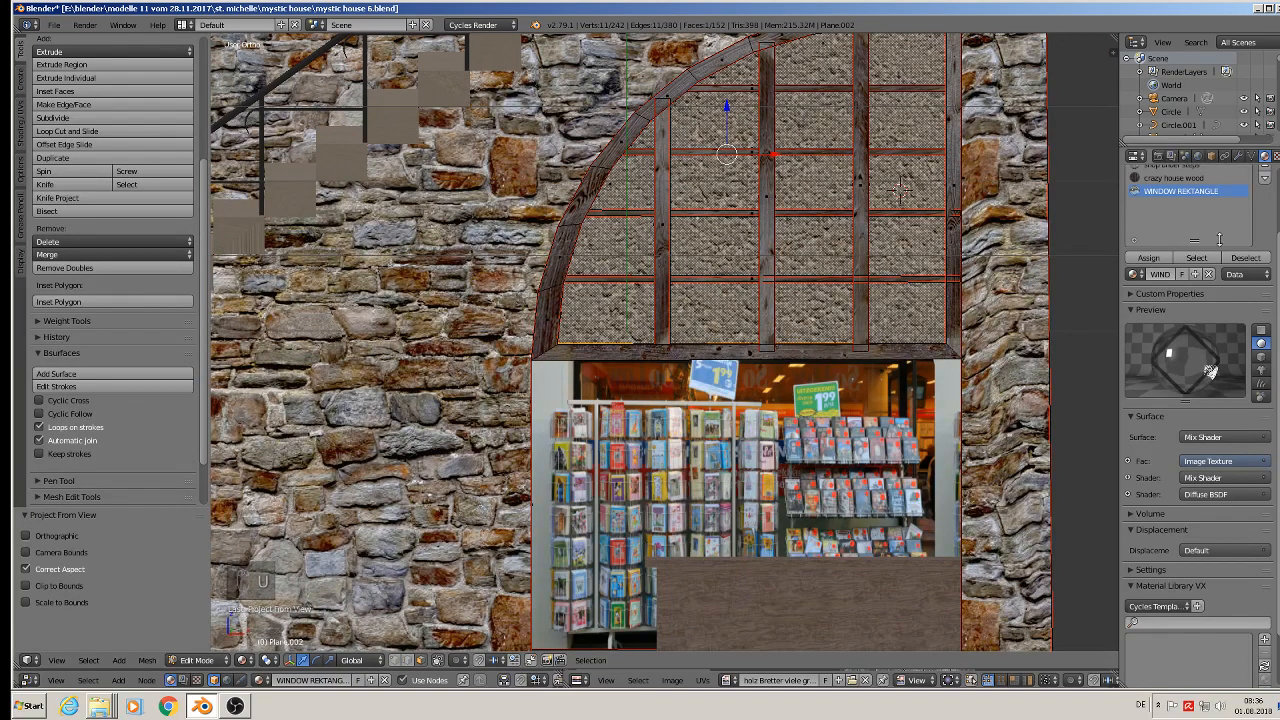
click(1148, 258)
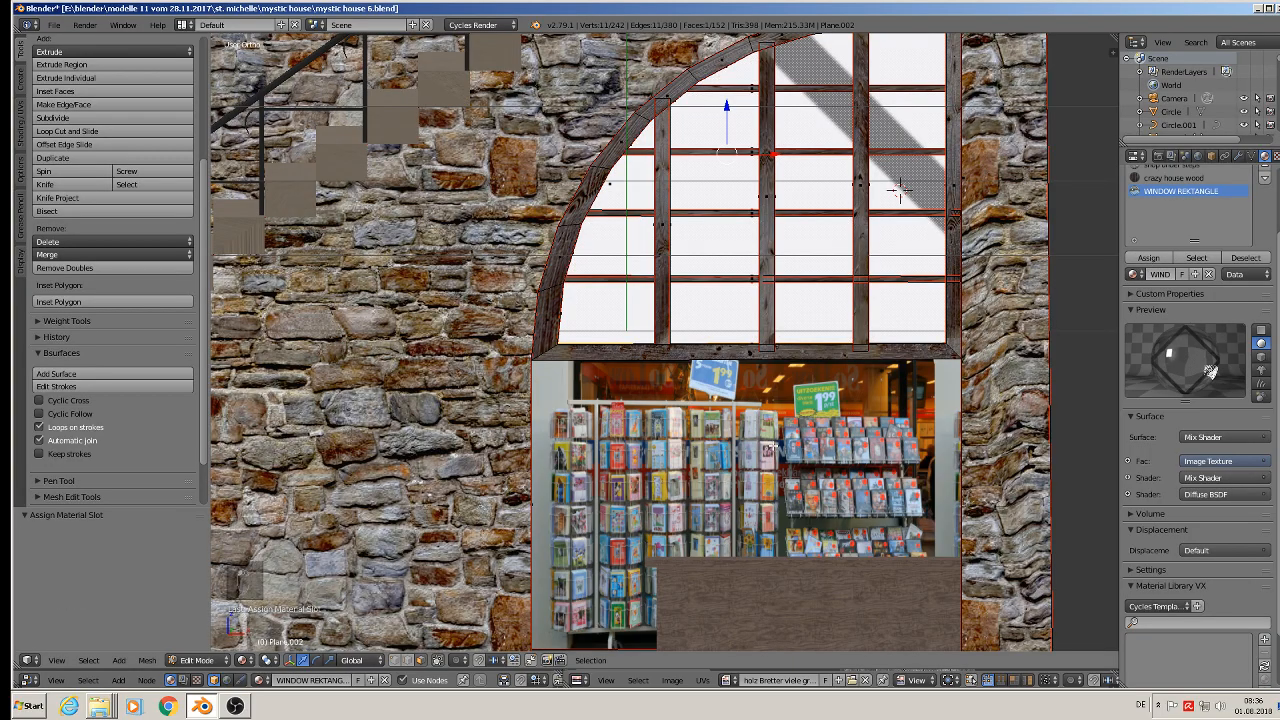
scroll(769, 440, down, 4)
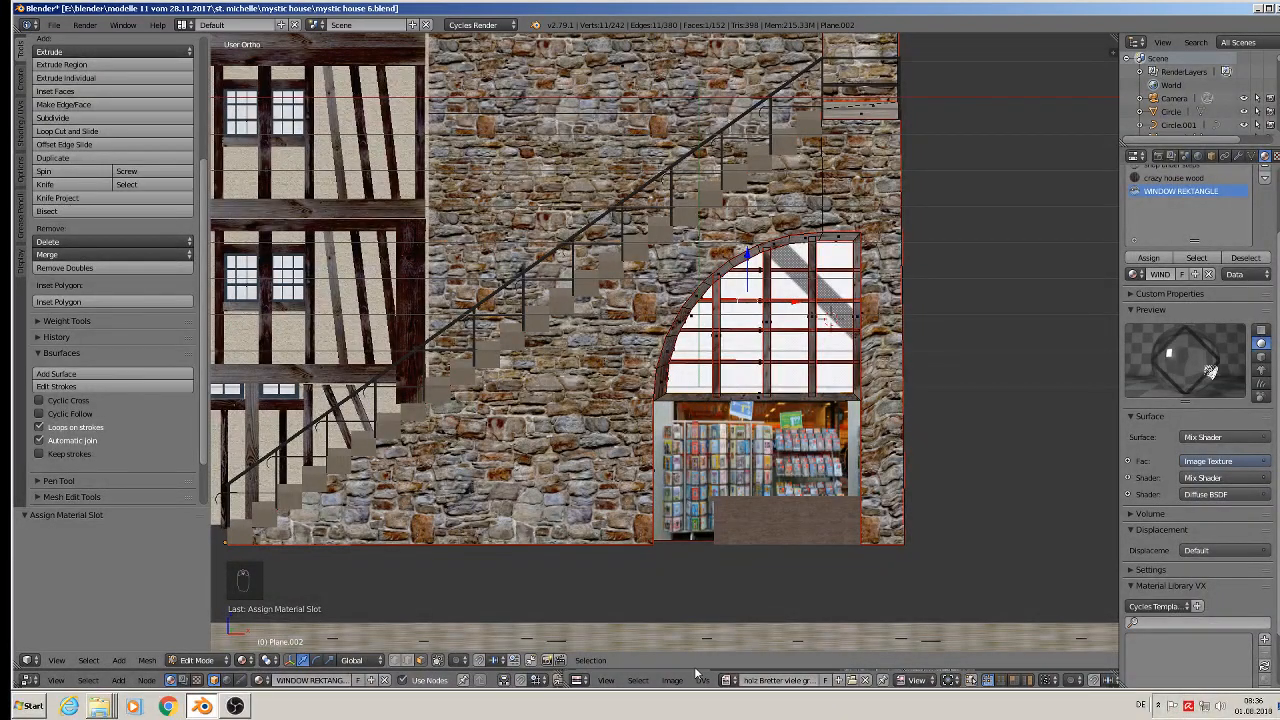
Select all the pane's UVs and scale them up by about 46 so the diamond pattern repeats finely.
drag(697, 672, 740, 295)
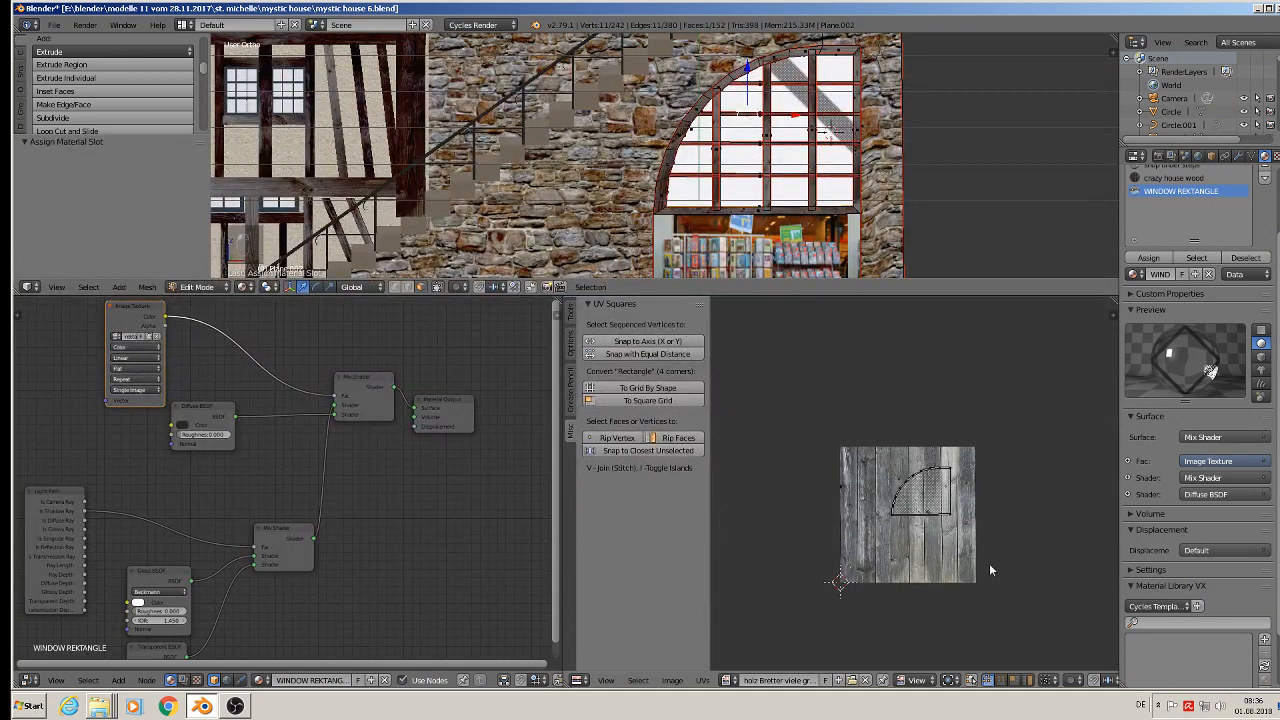
key(a)
key(s)
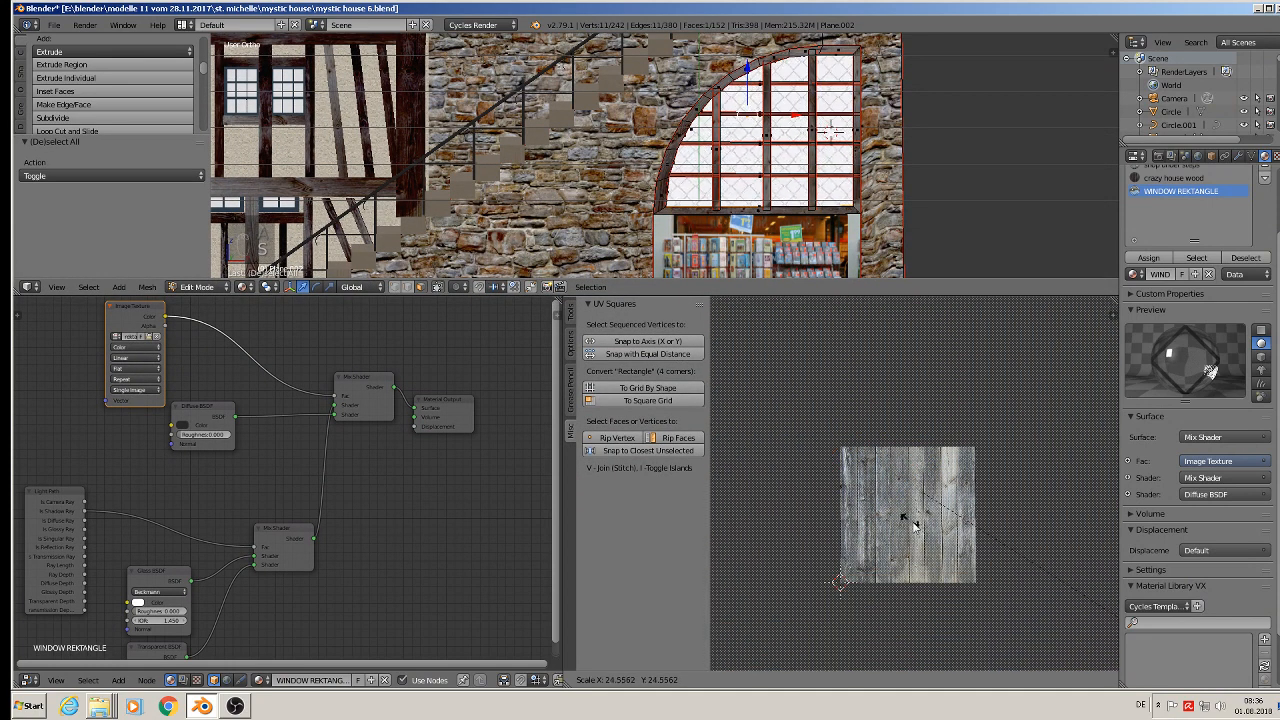
click(767, 383)
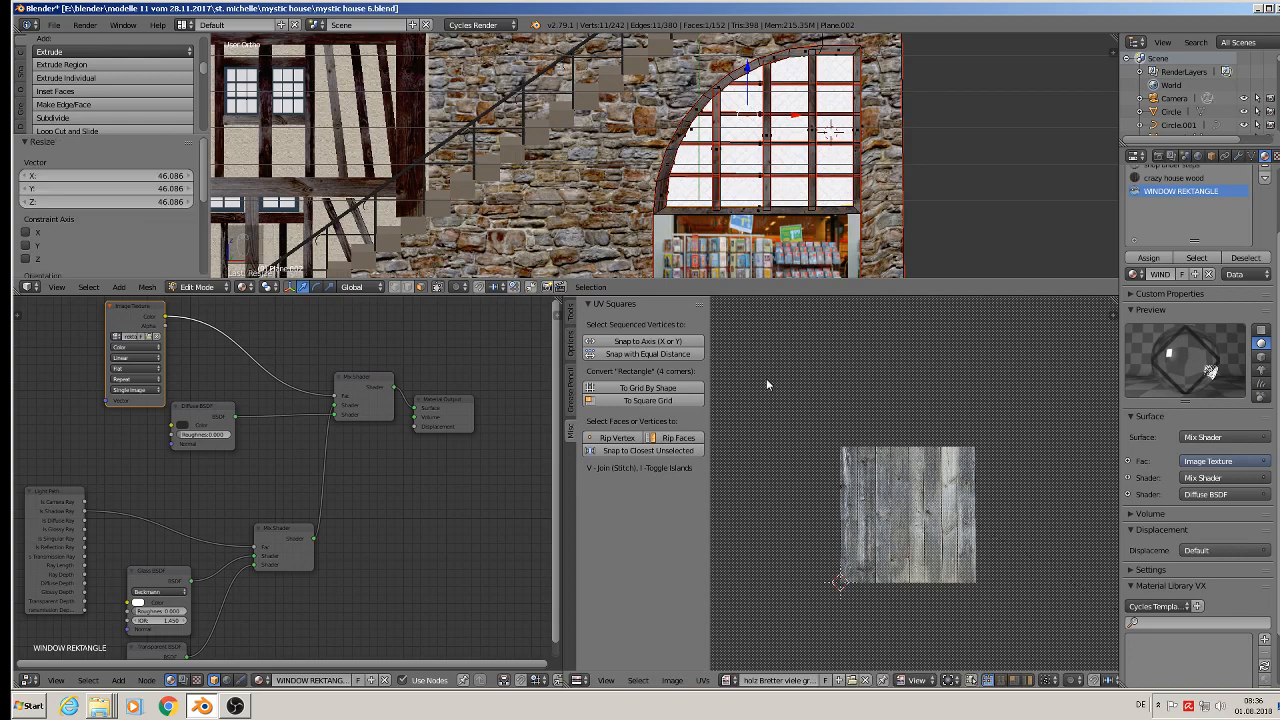
scroll(764, 145, up, 5)
Return to Object Mode, check the patterned pane from several distances, and save the file.
key(Tab)
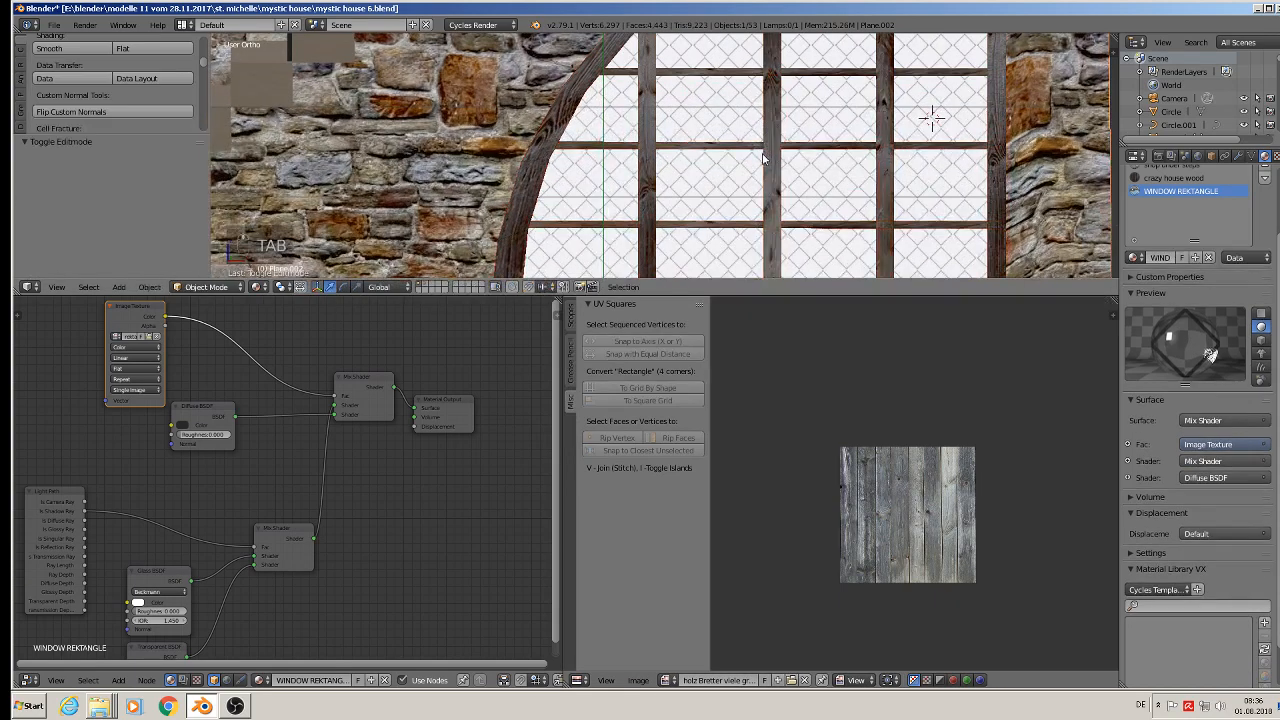
scroll(764, 158, down, 2)
middle_drag(764, 158, 780, 215)
scroll(795, 245, up, 1)
scroll(712, 215, down, 2)
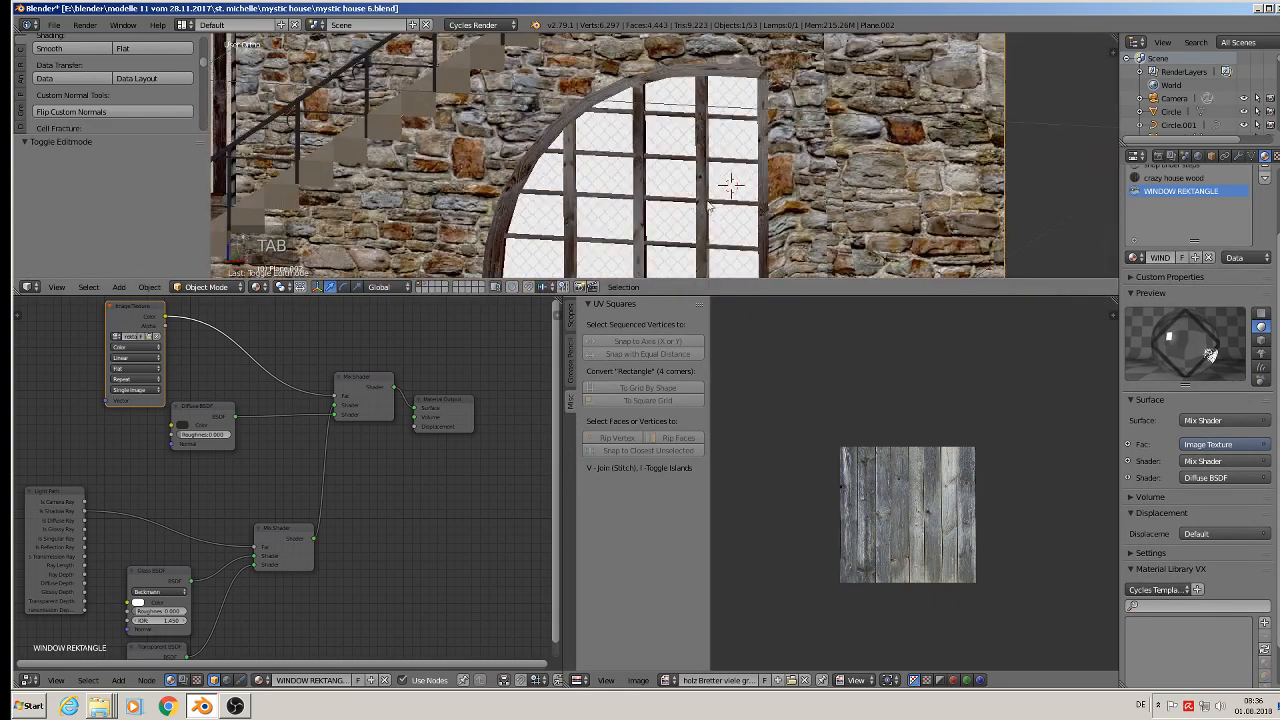
scroll(690, 198, down, 1)
shift+middle_drag(659, 180, 649, 155)
scroll(660, 122, down, 3)
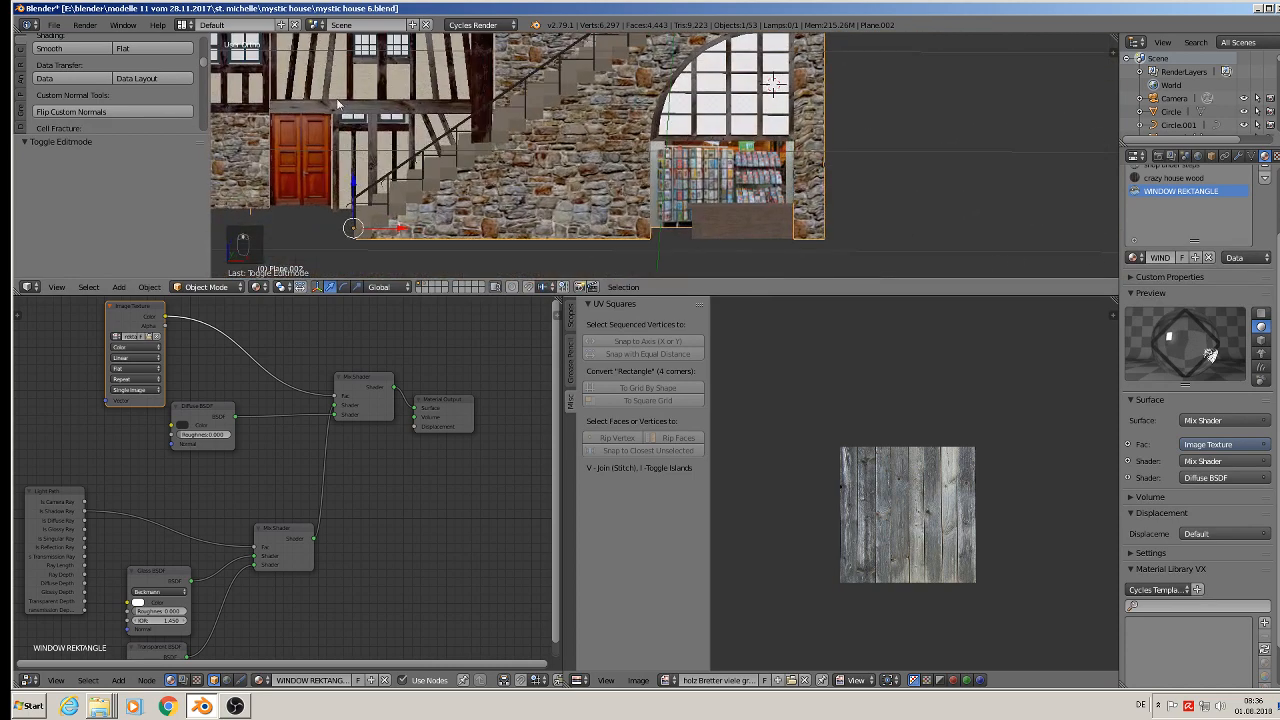
click(54, 24)
click(80, 127)
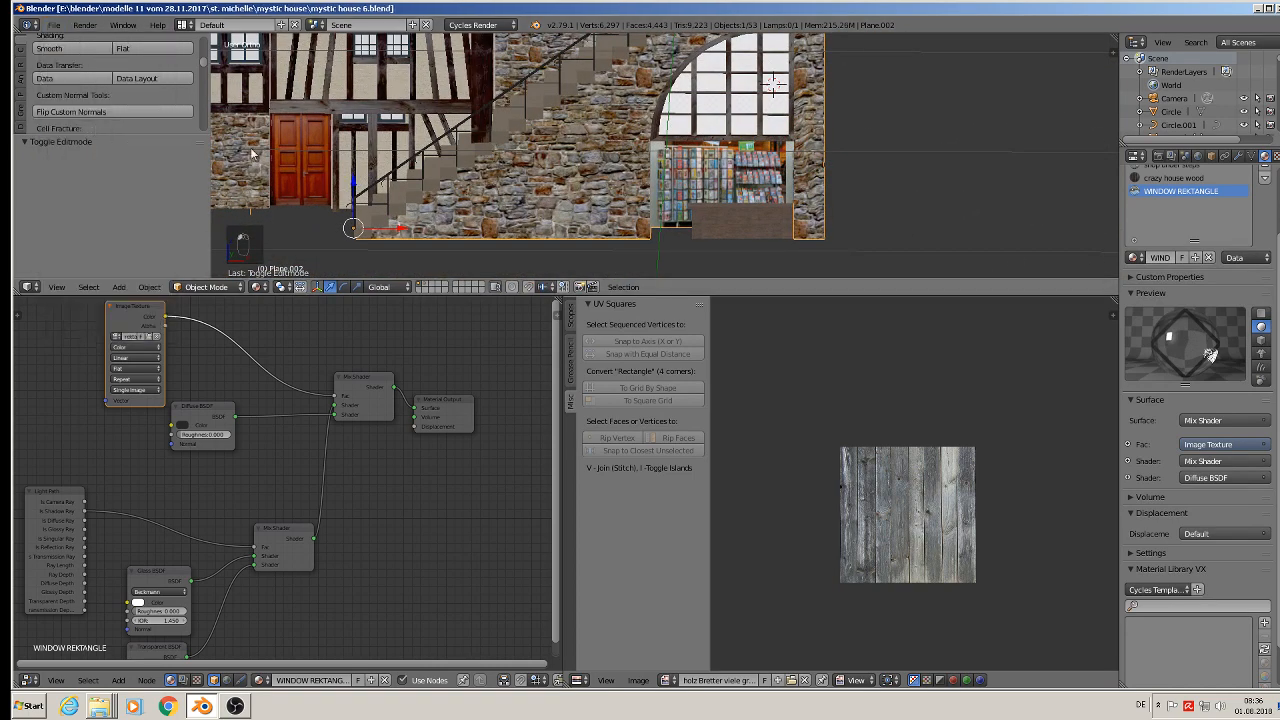
Darken the Diffuse BSDF's color to near black and set its roughness to 0.908.
scroll(600, 225, up, 2)
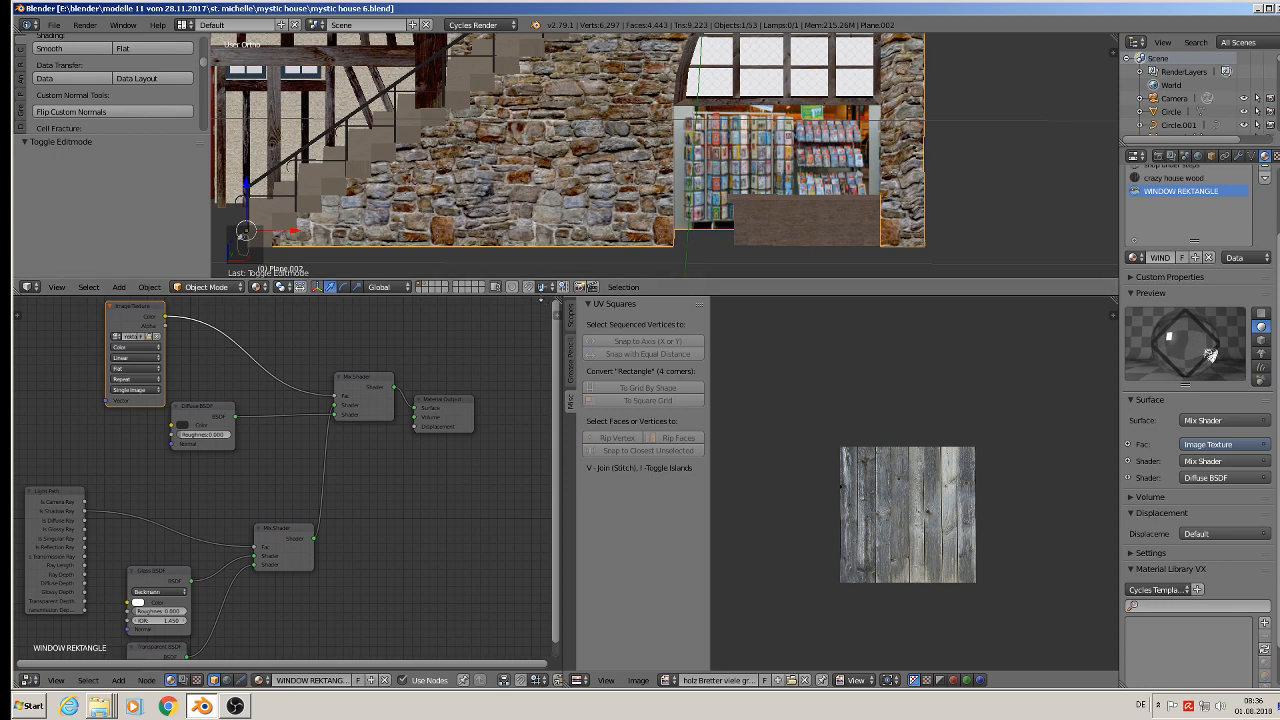
drag(541, 297, 532, 511)
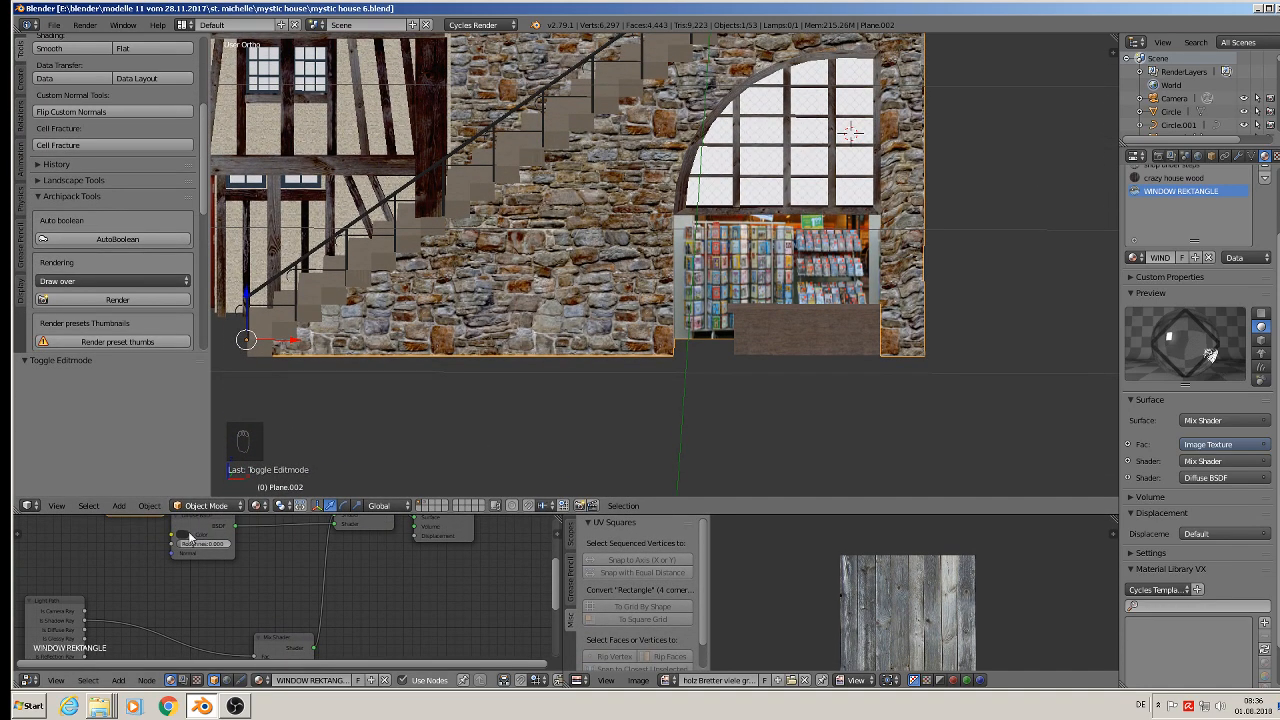
scroll(234, 621, up, 5)
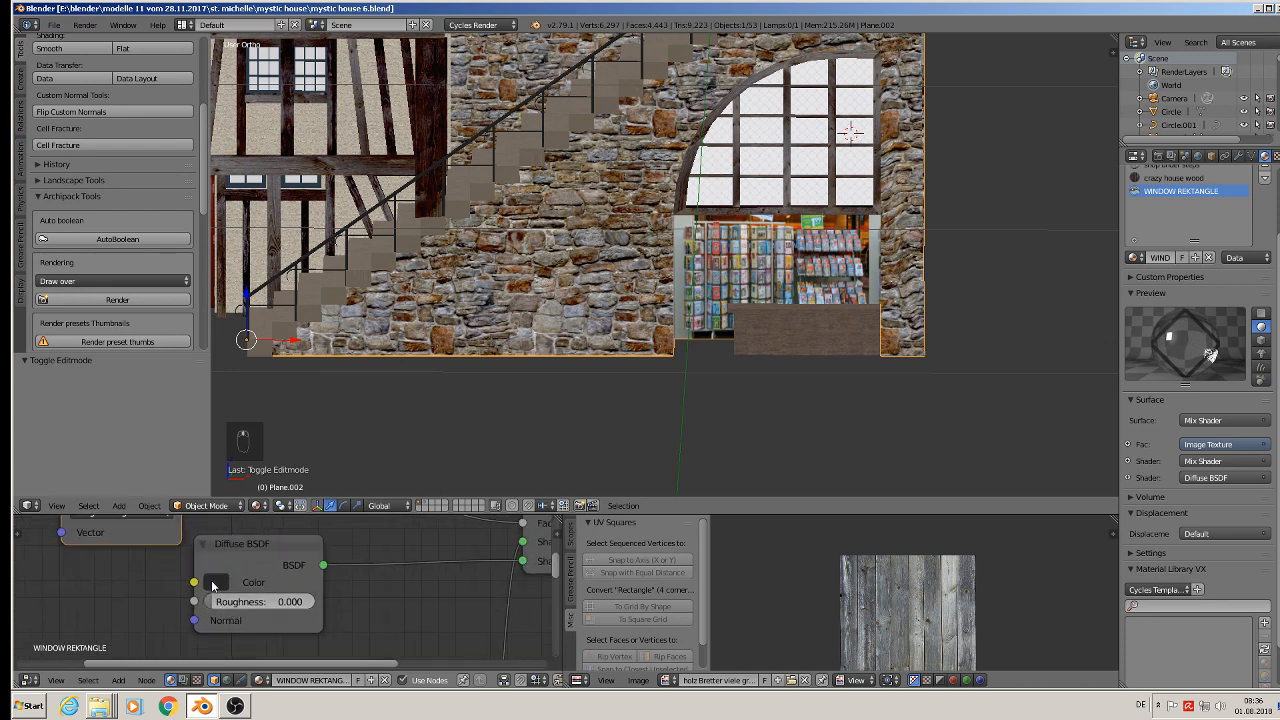
click(215, 582)
click(353, 457)
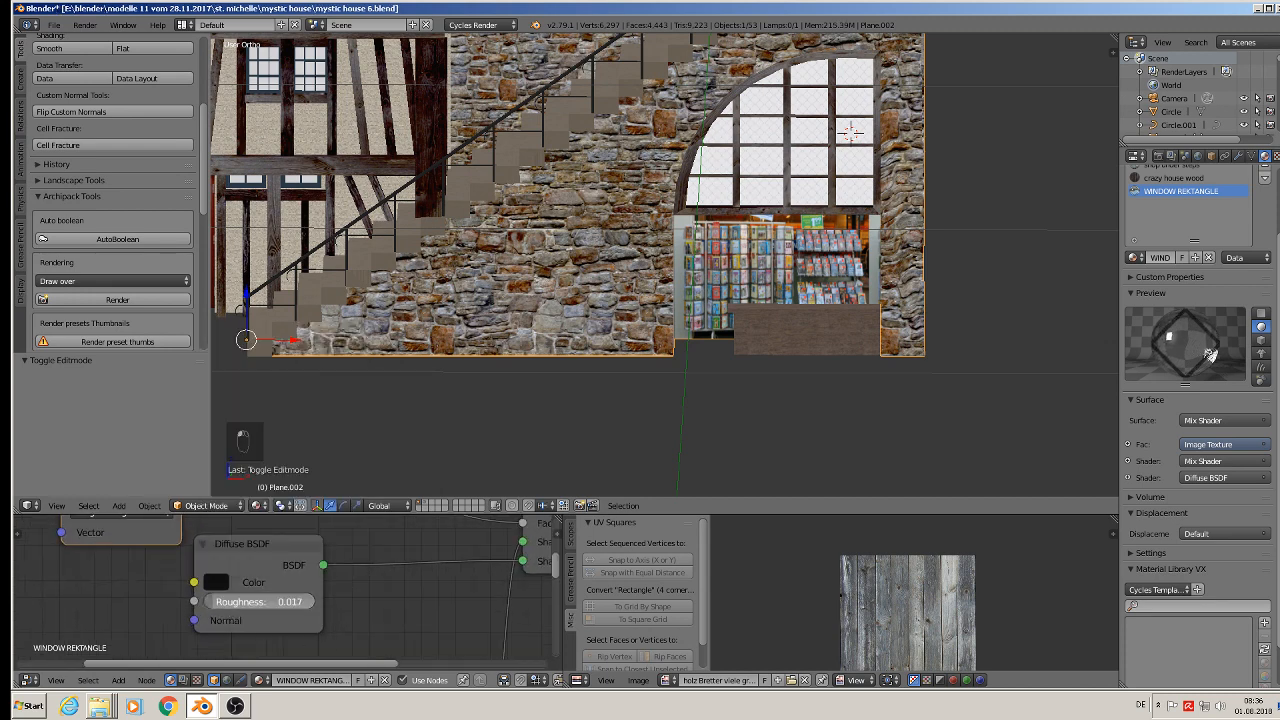
drag(215, 601, 306, 601)
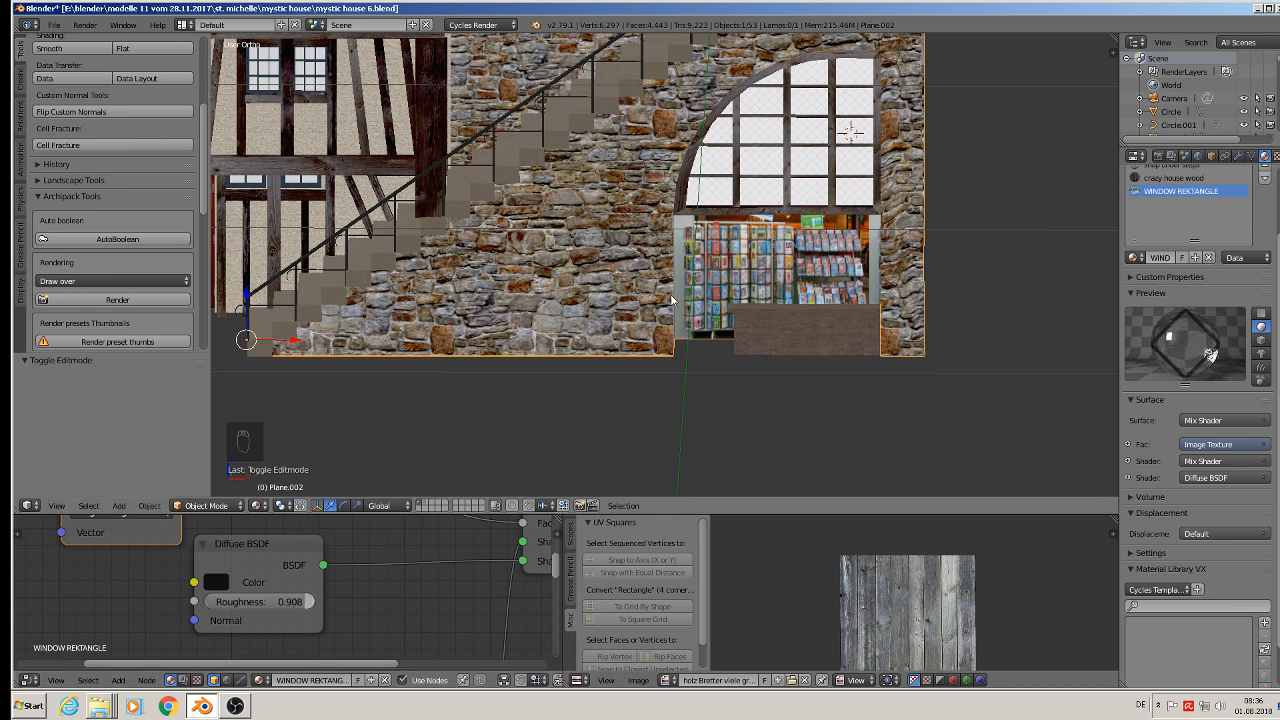
scroll(380, 600, down, 3)
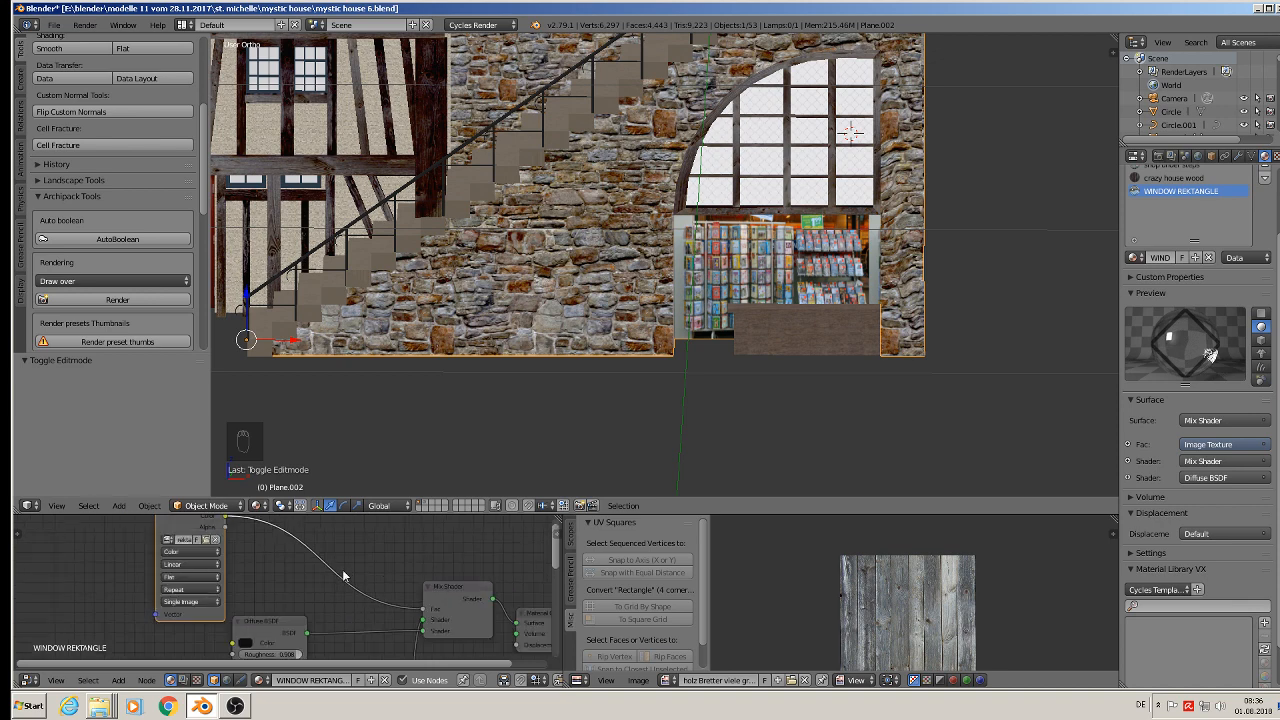
Inspect the arched window's glass in Rendered shading, and save the file once back in Material shading.
click(260, 506)
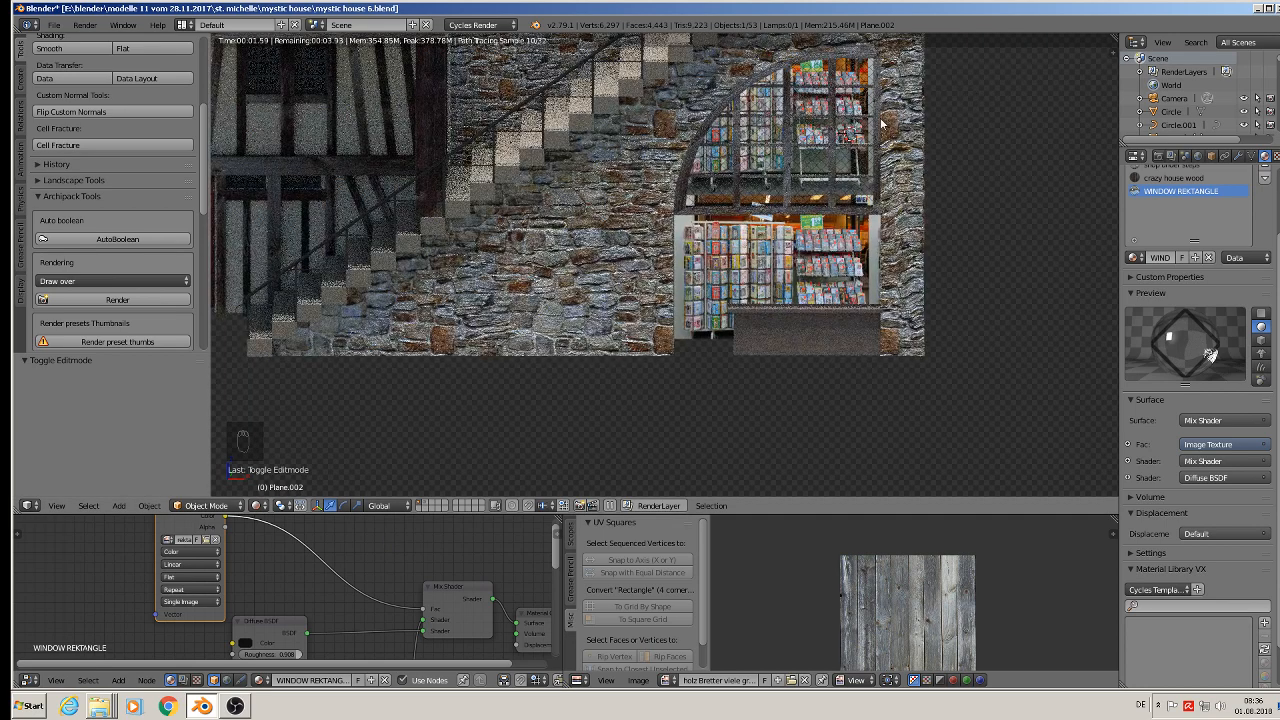
scroll(872, 112, up, 3)
middle_drag(864, 114, 766, 162)
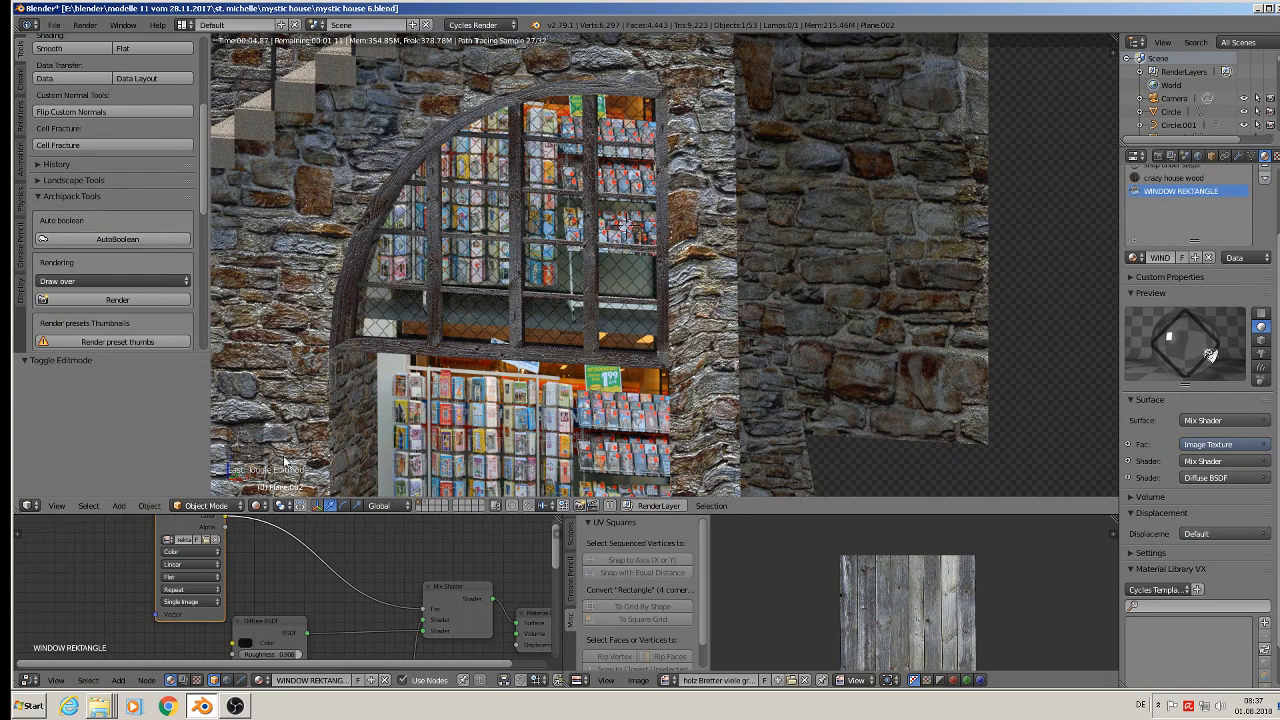
click(258, 505)
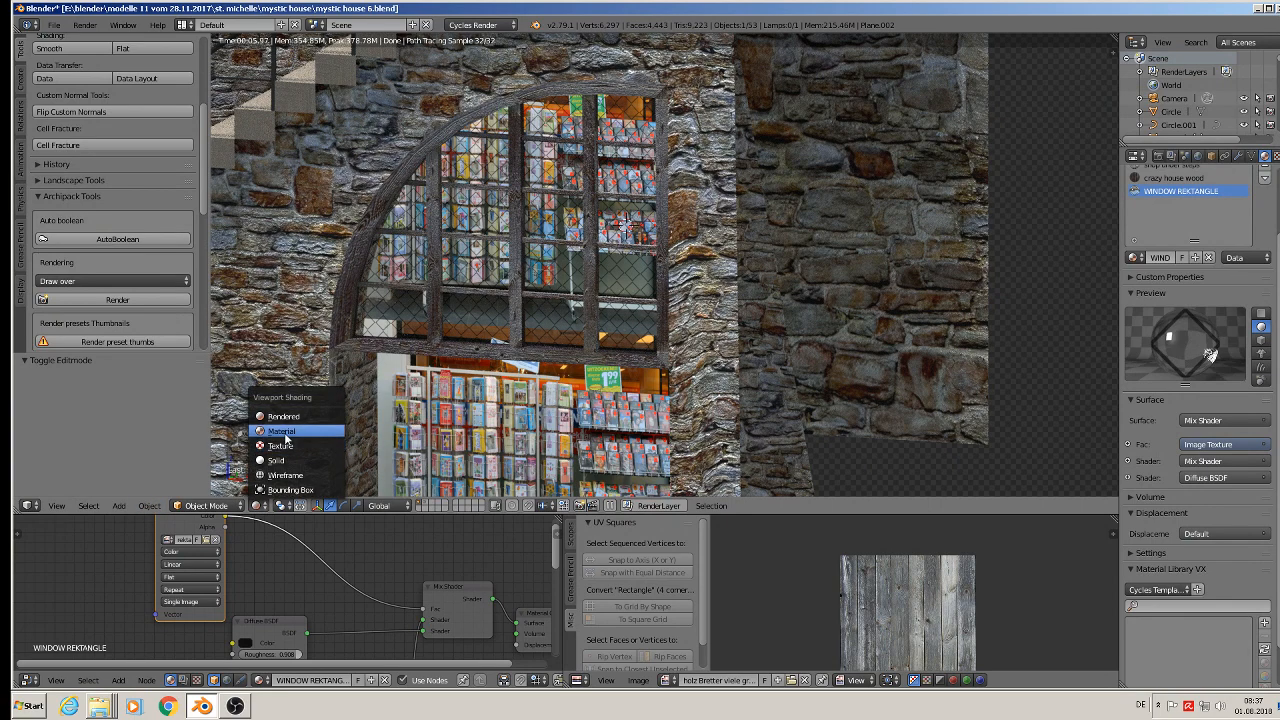
click(288, 440)
click(54, 26)
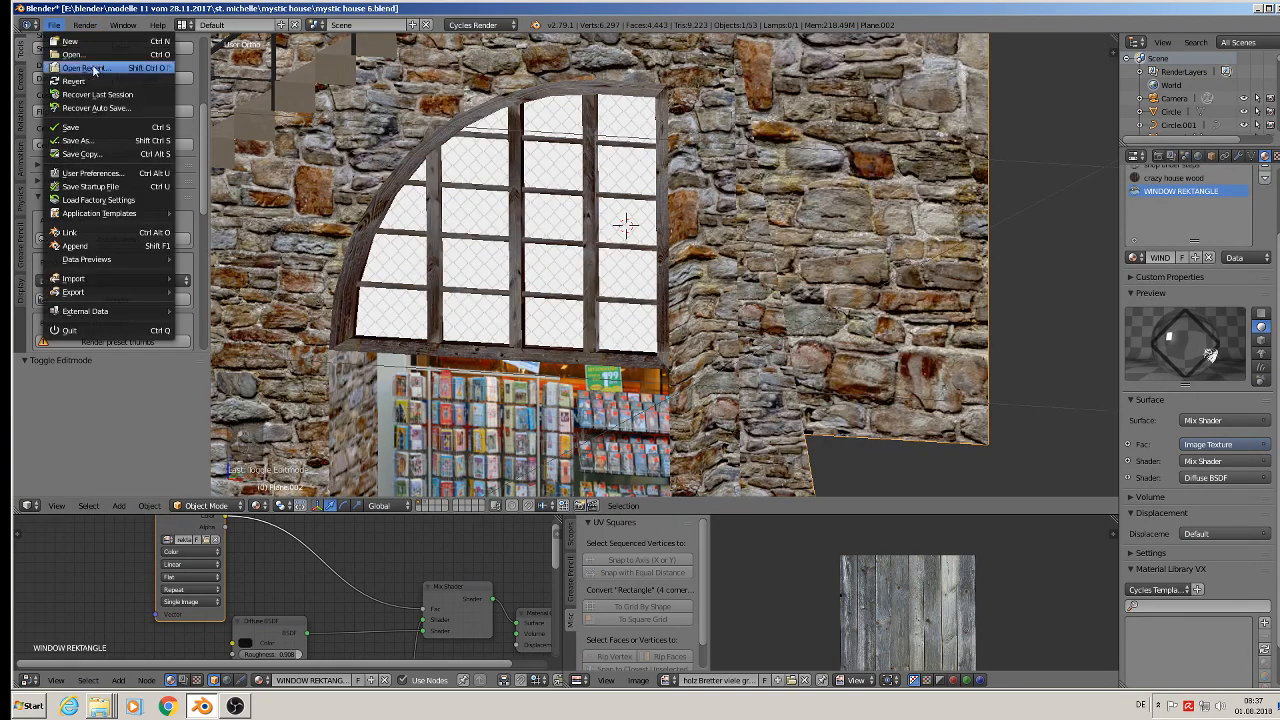
click(105, 128)
Enter Edit Mode on the wall with the shop image face selected, and enlarge the node and UV editors.
middle_drag(476, 321, 657, 165)
right_click(680, 235)
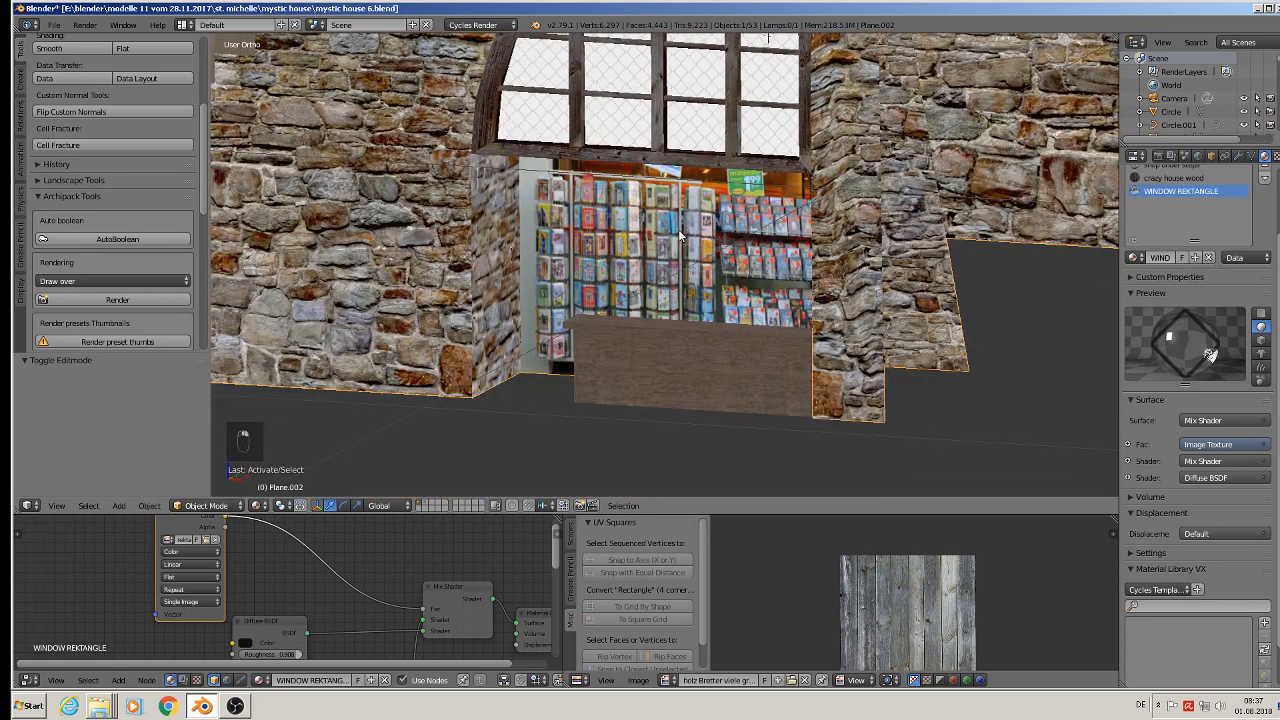
key(Tab)
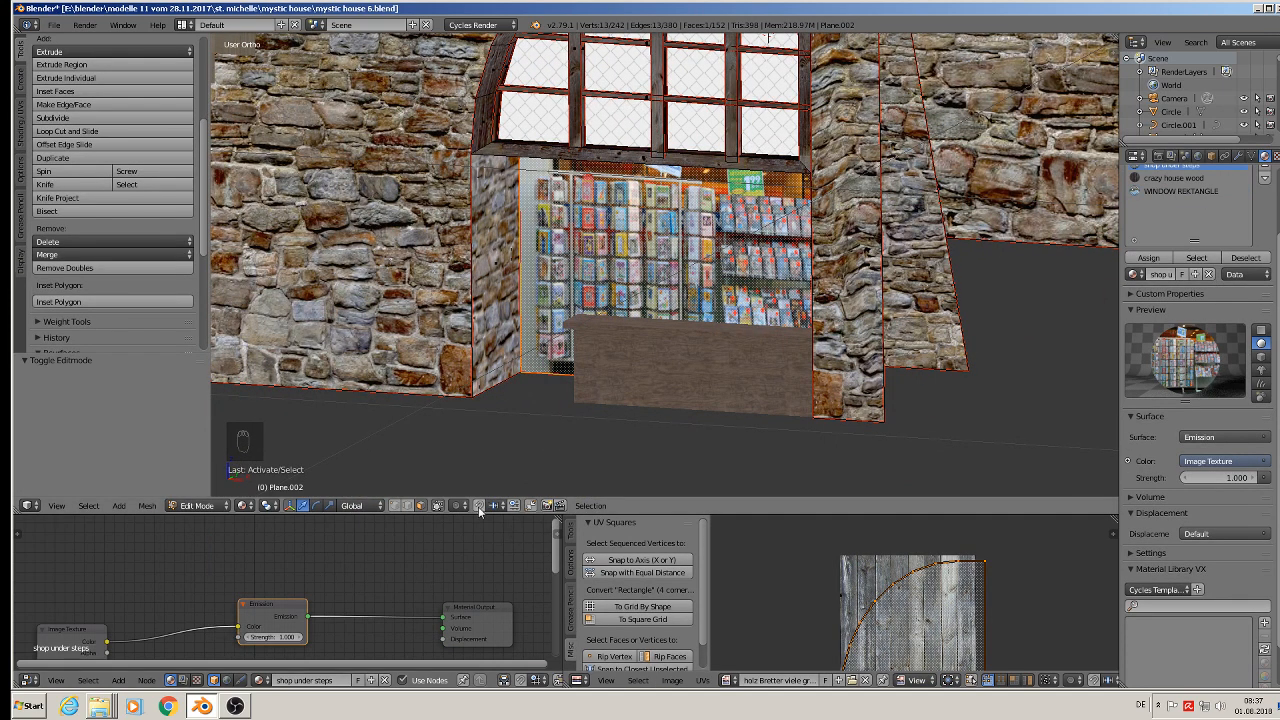
drag(476, 514, 625, 333)
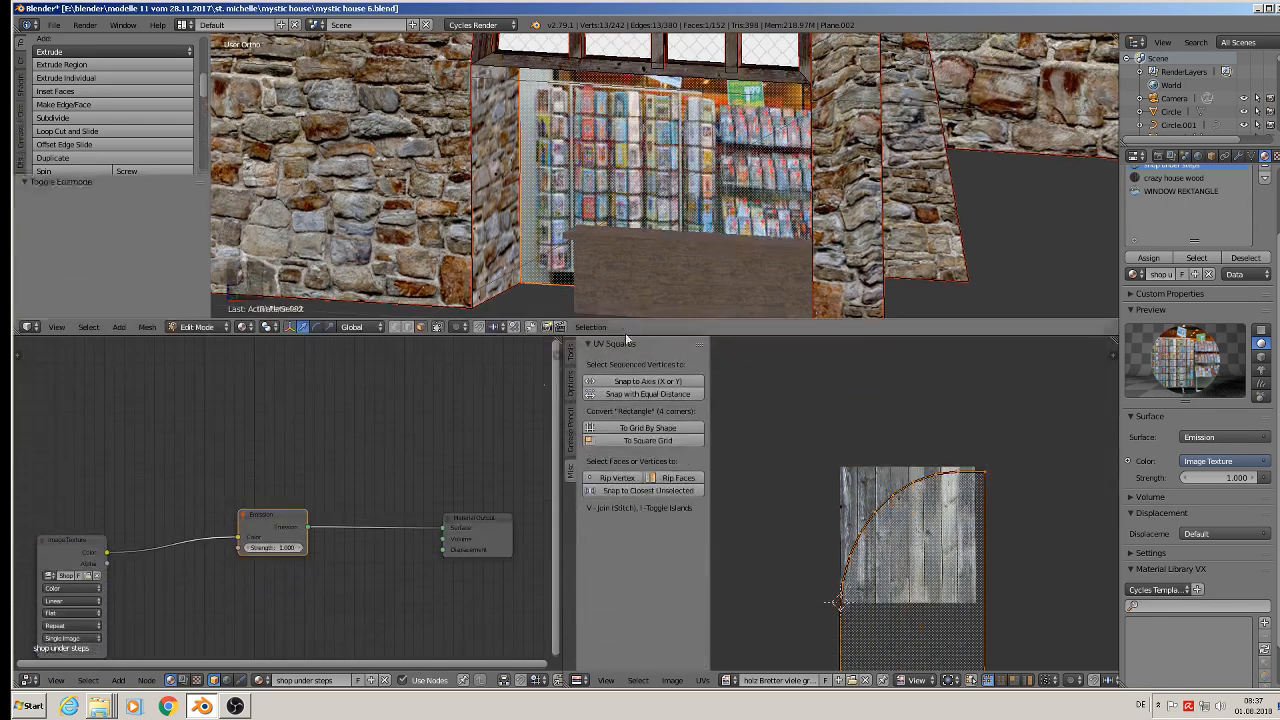
Add a Texture Coordinate node ahead of the Image Texture node in the shop under steps material.
scroll(236, 431, down, 1)
middle_drag(211, 449, 427, 416)
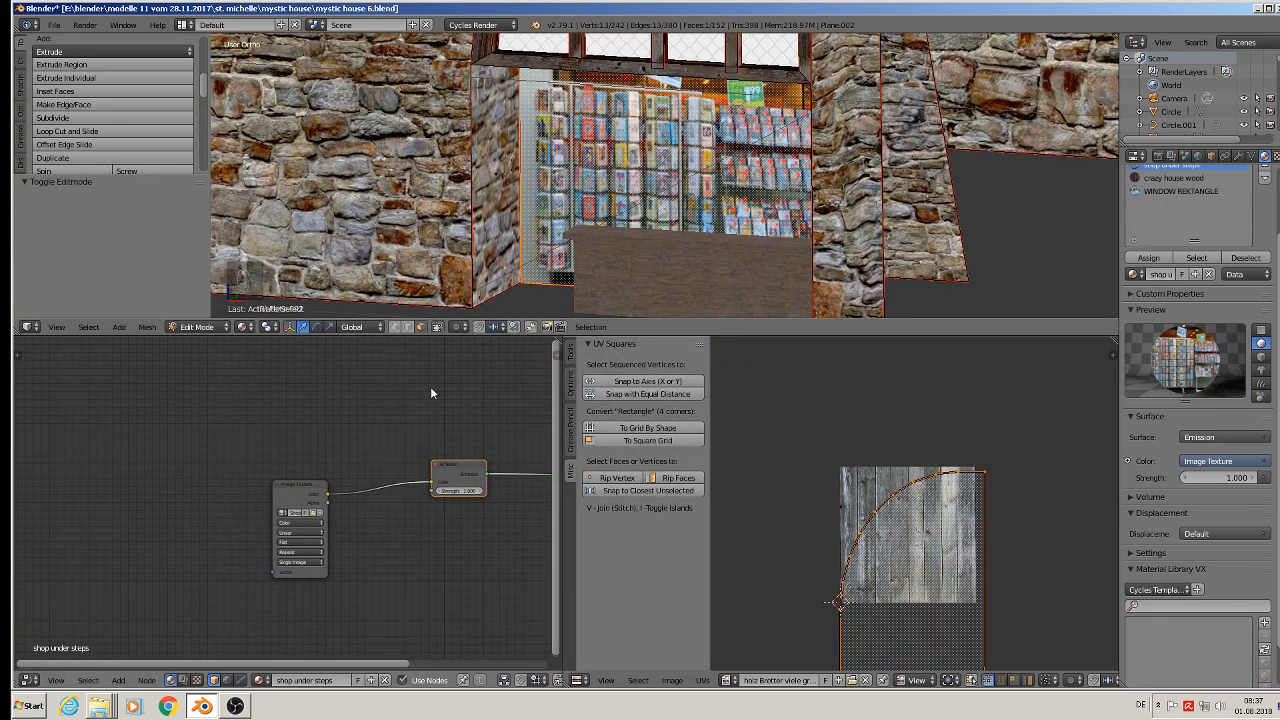
middle_drag(161, 510, 297, 446)
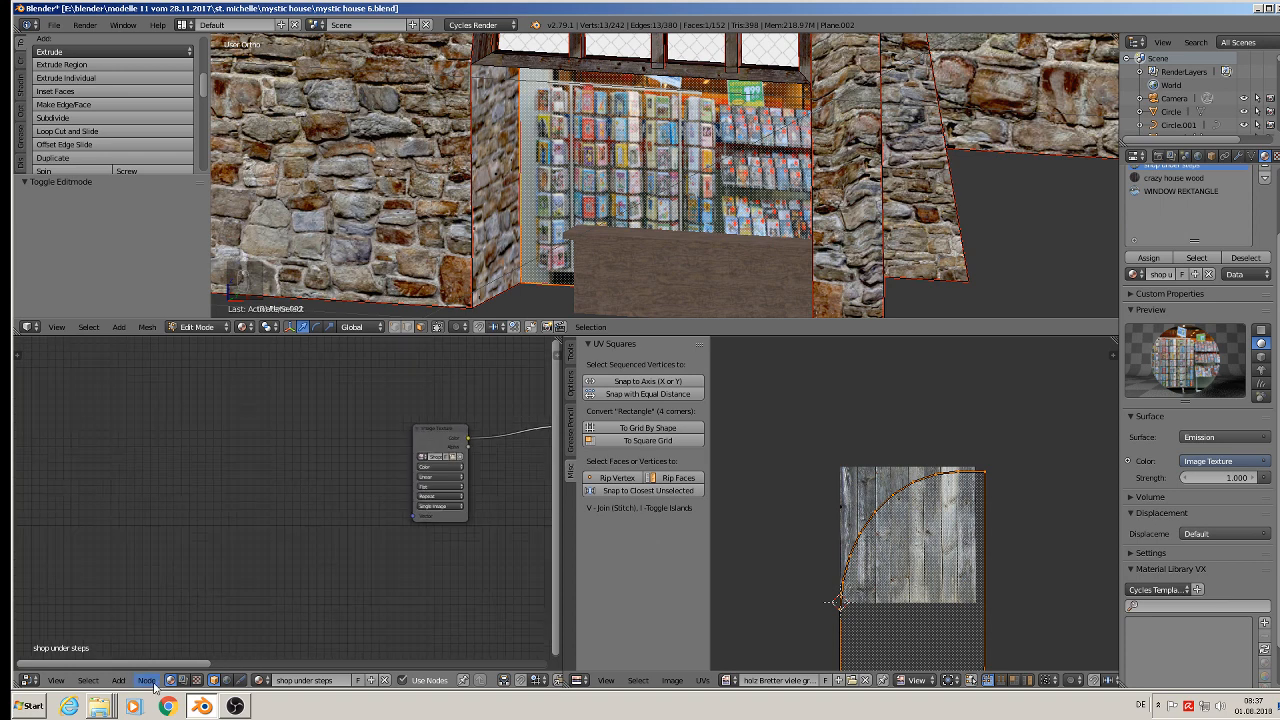
click(118, 681)
mouse_move(144, 654)
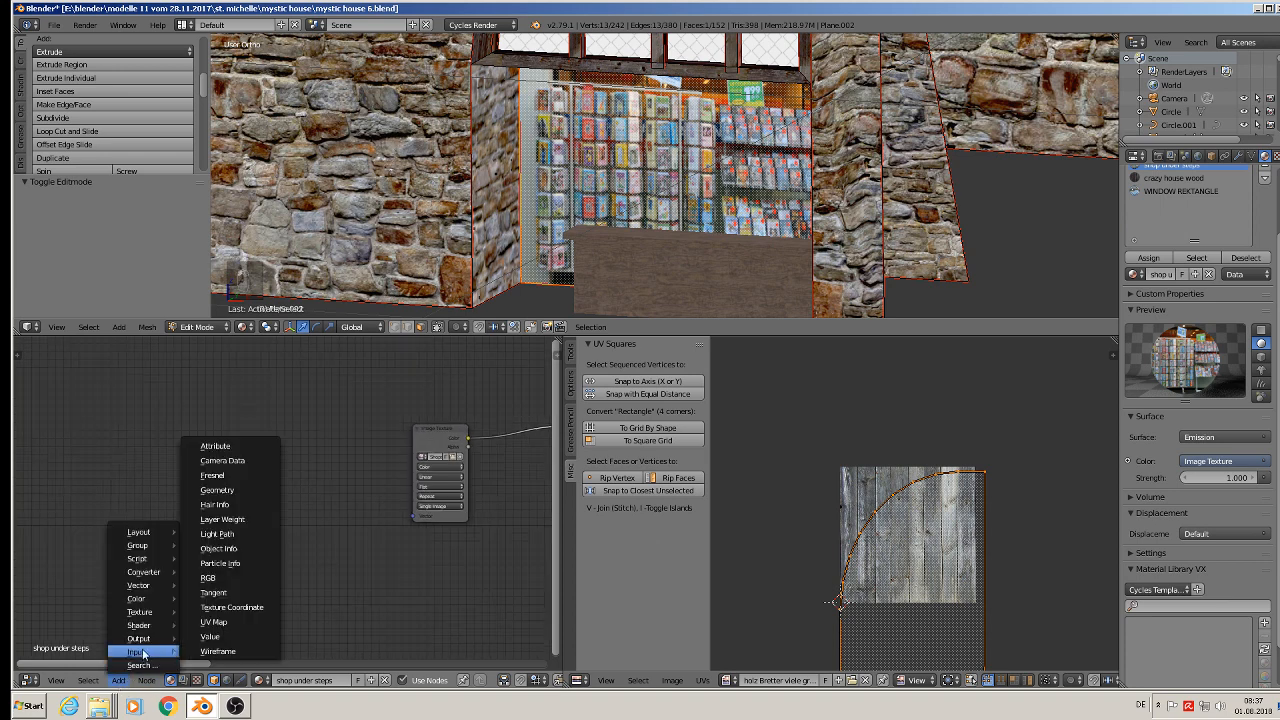
click(240, 608)
click(44, 476)
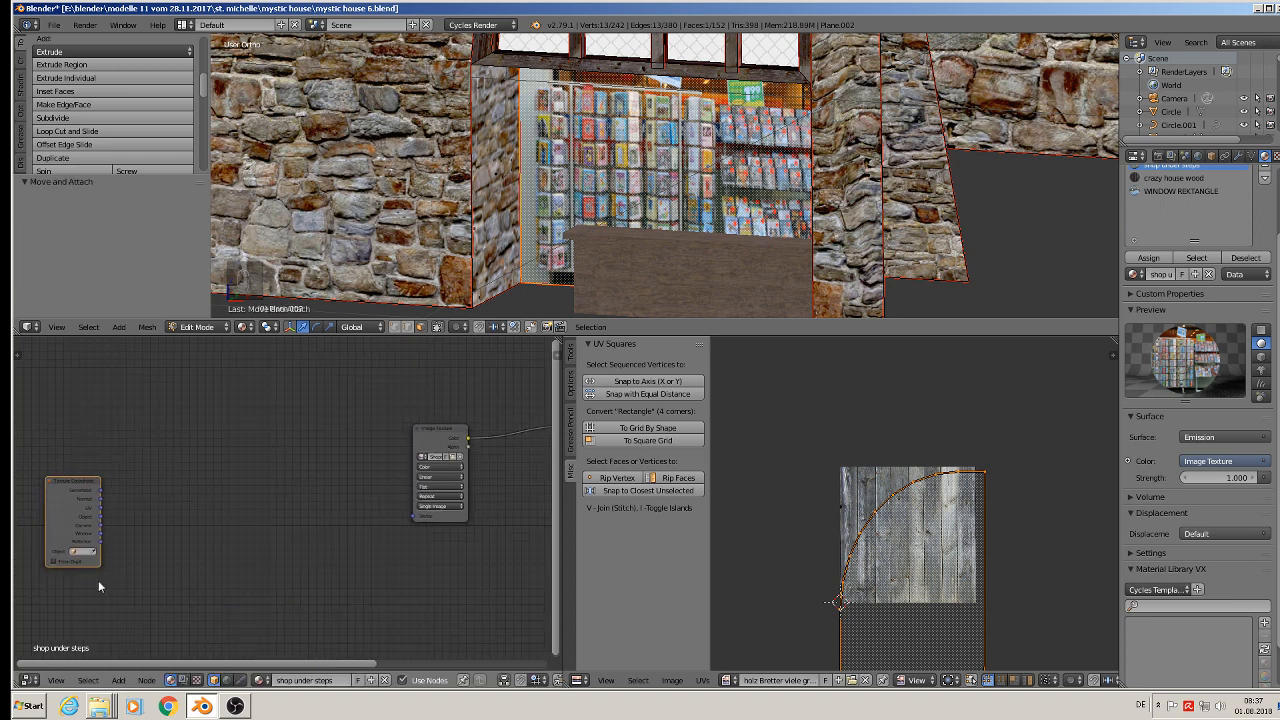
Add a Mapping node and link it between the Texture Coordinate's UV output and the Image Texture's Vector input.
click(121, 681)
mouse_move(143, 574)
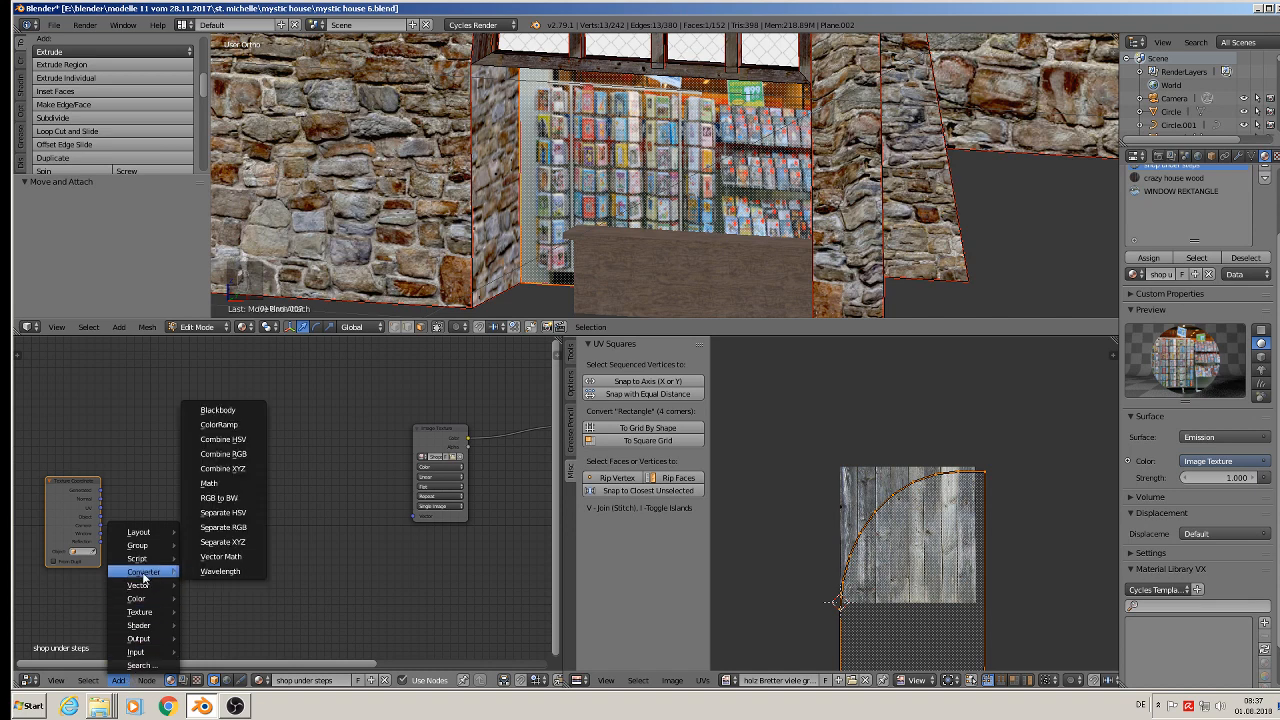
click(222, 605)
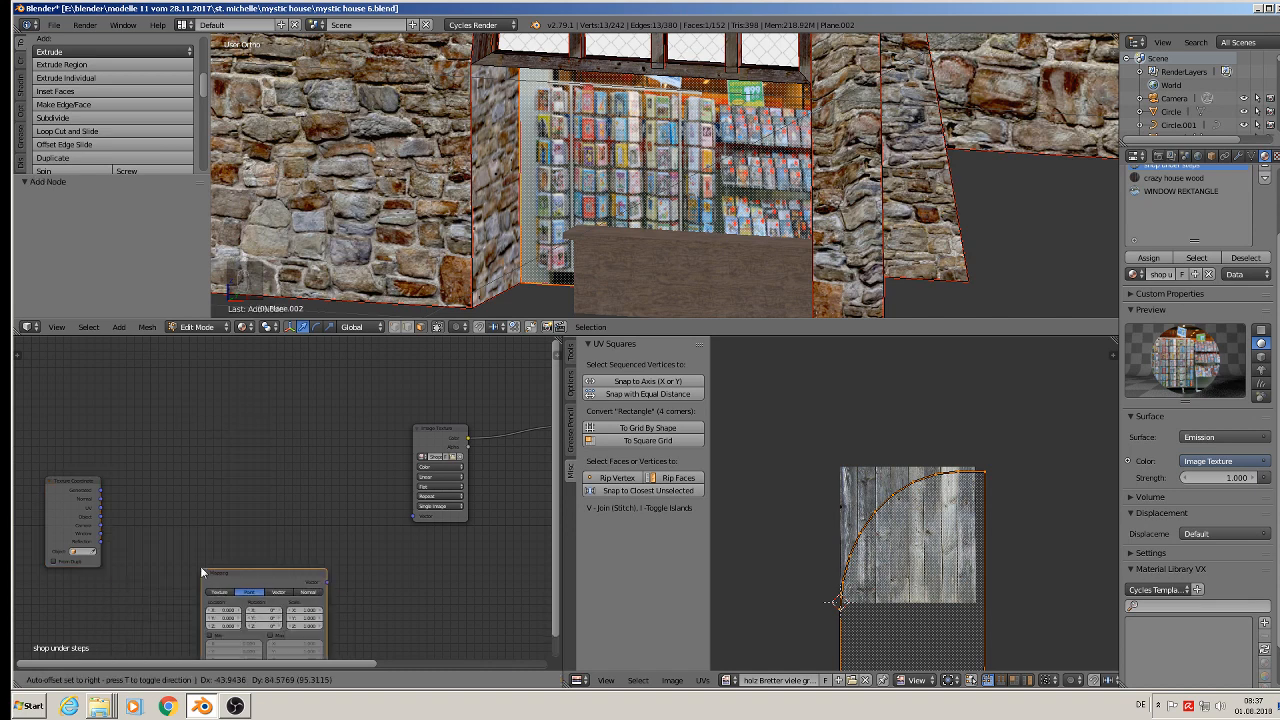
click(146, 457)
drag(100, 509, 148, 555)
drag(269, 467, 418, 517)
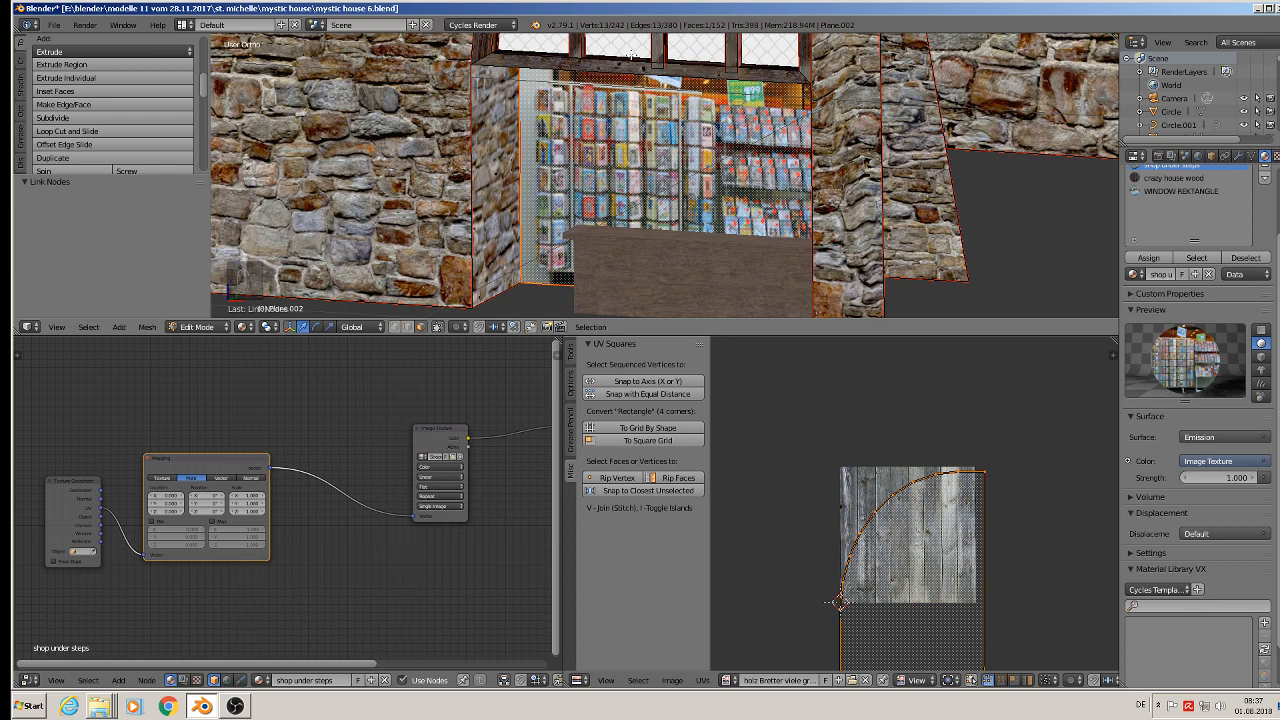
Set the Mapping node to Texture type and enable its Min and Max limits.
scroll(226, 539, up, 5)
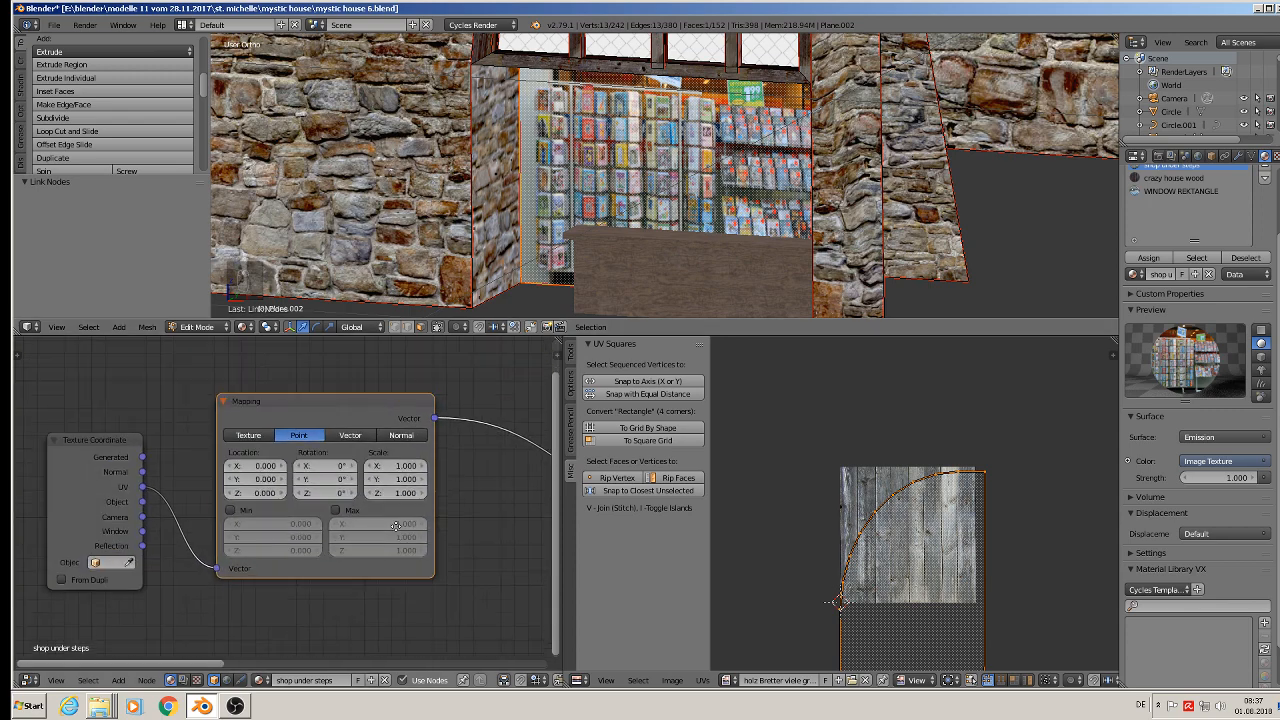
click(221, 414)
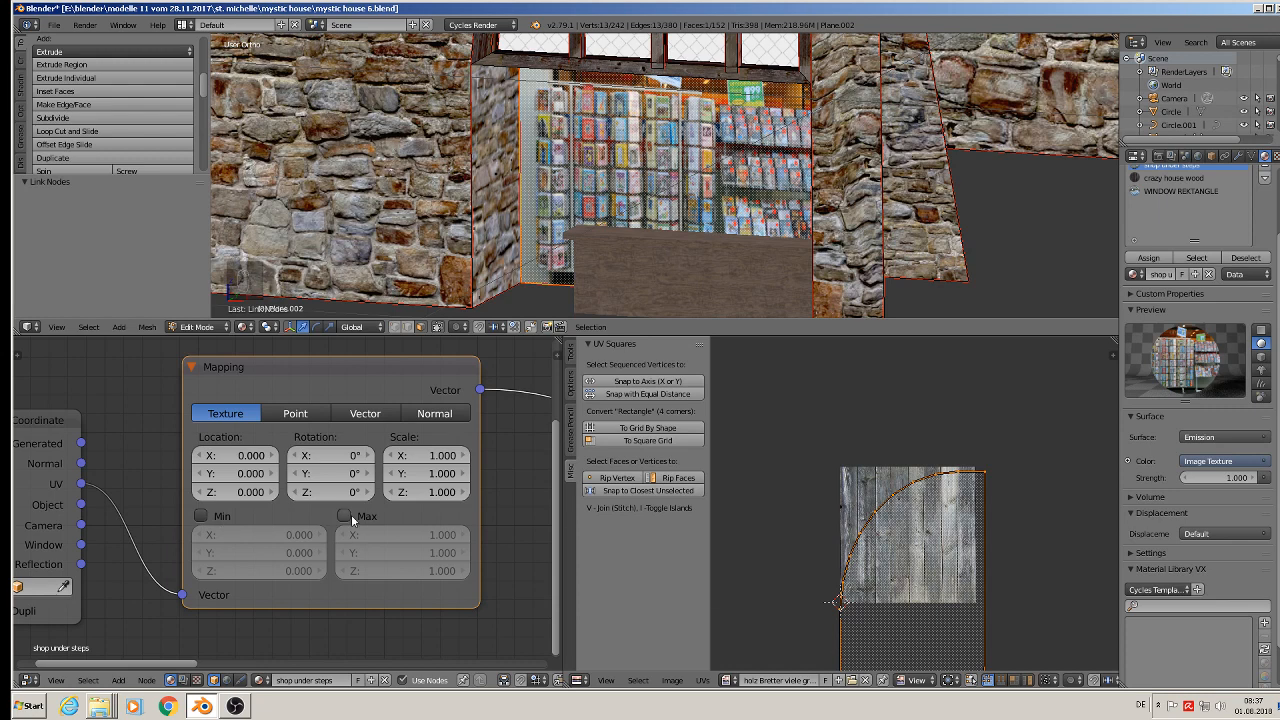
click(201, 516)
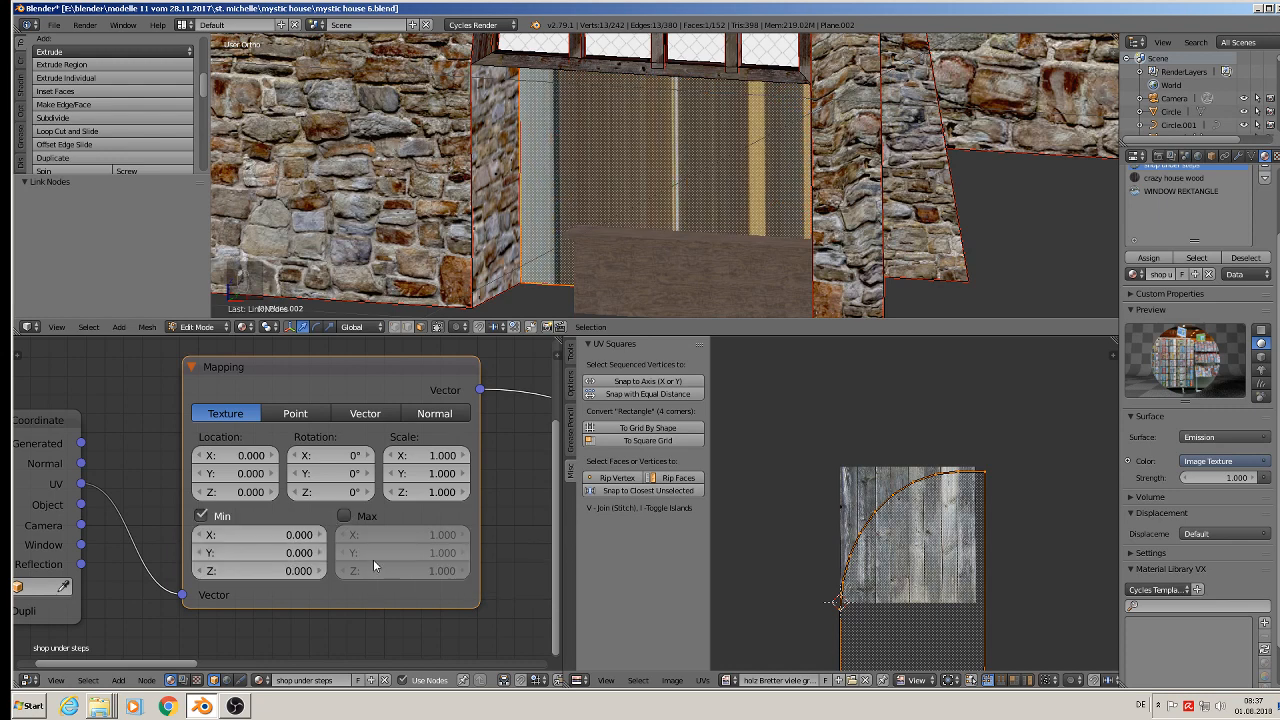
click(343, 516)
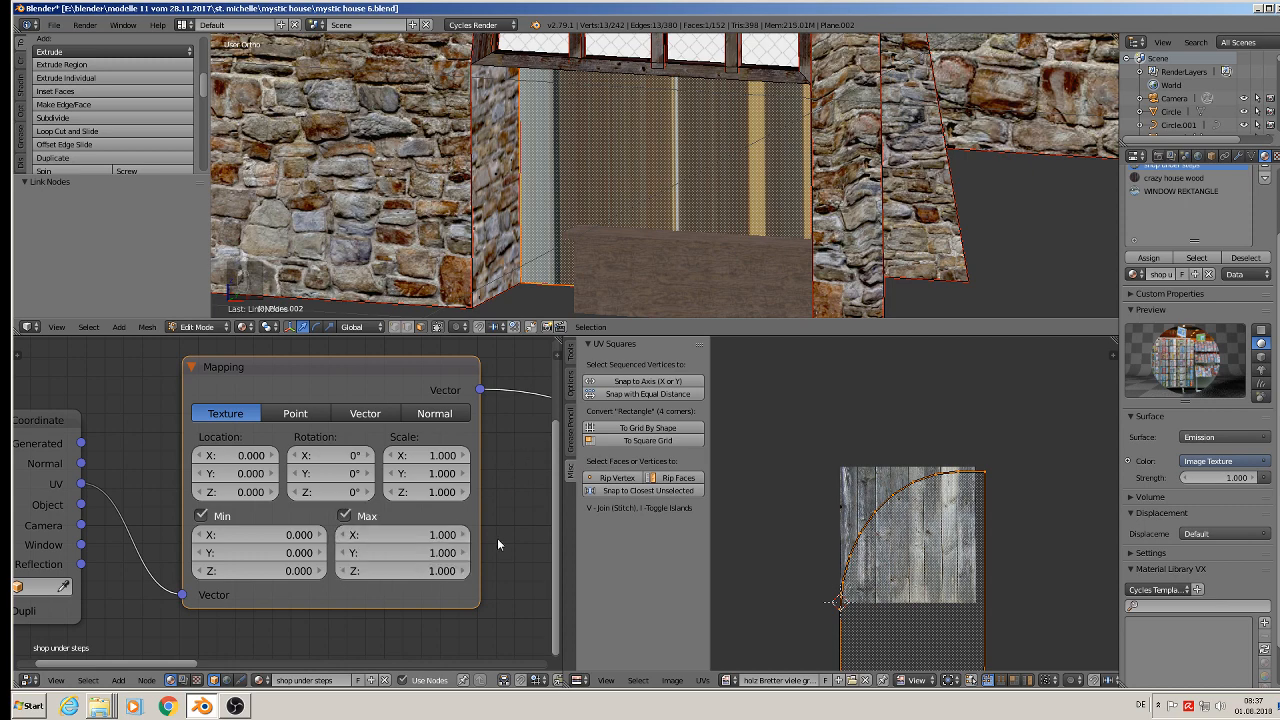
View the shop face almost frontally and unwrap it with Project From View.
middle_drag(711, 193, 686, 183)
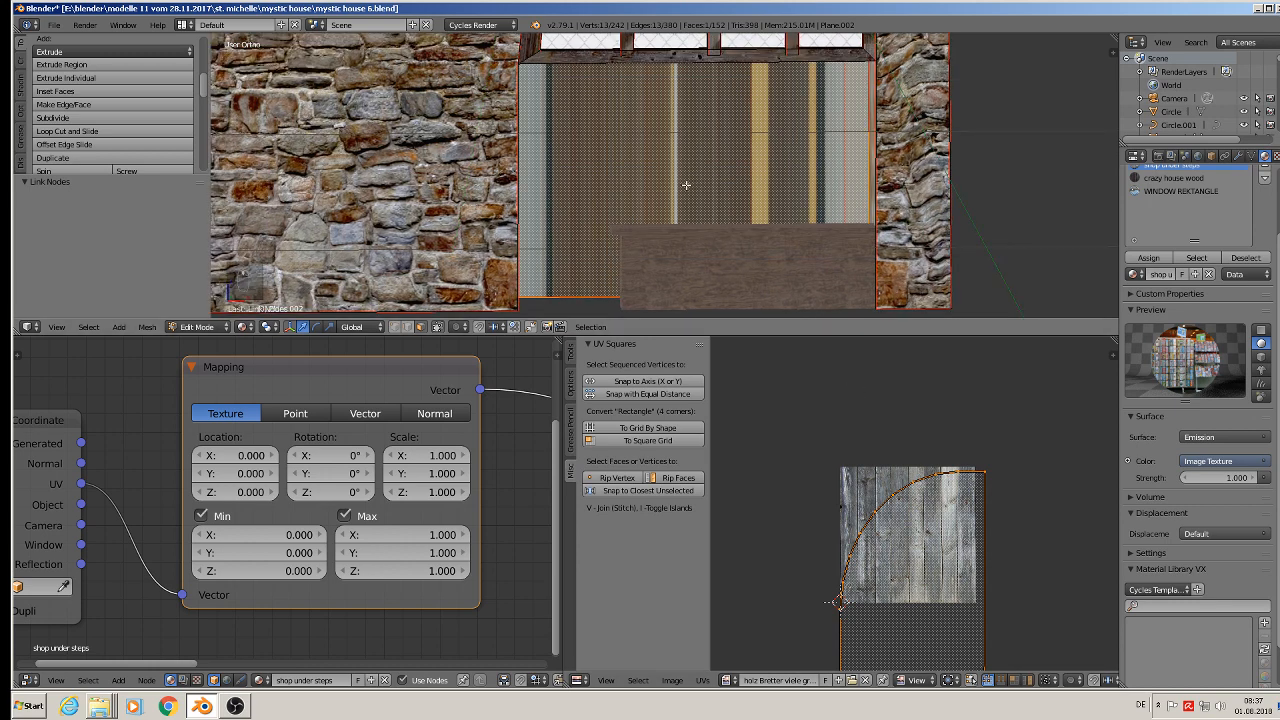
key(u)
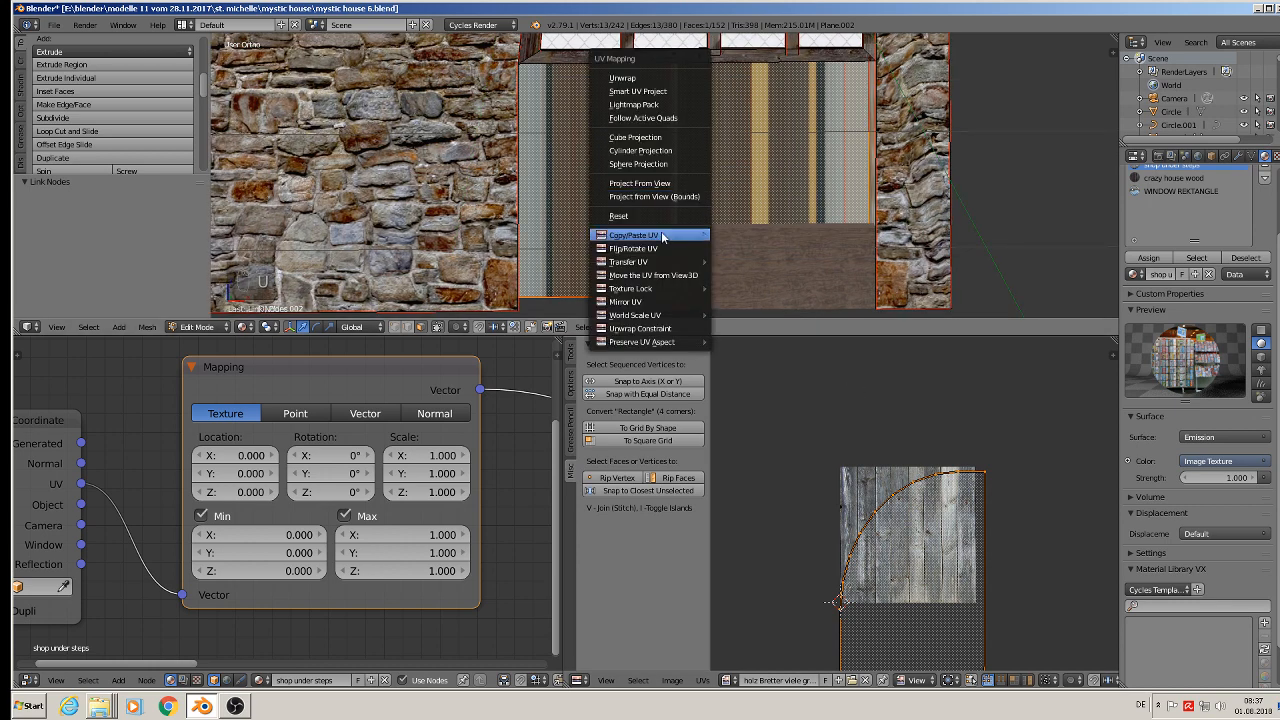
click(669, 186)
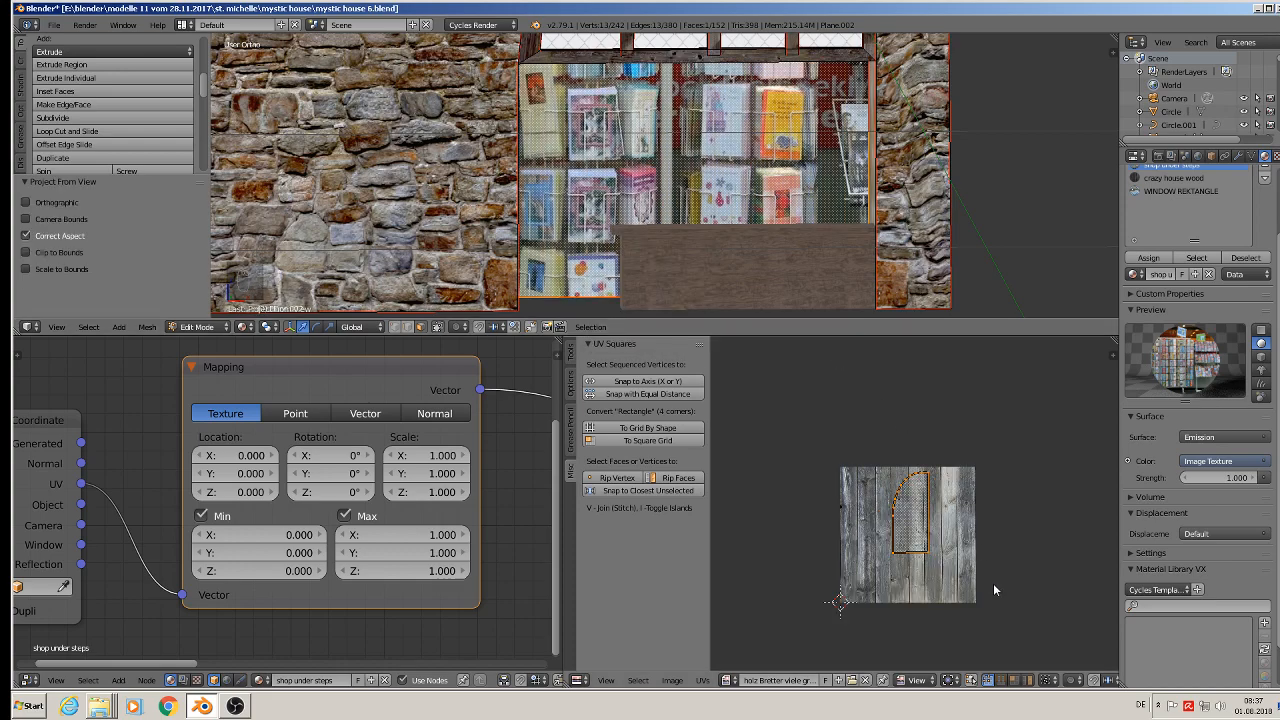
Scale the face's UVs by about 3.995, move them so the shop image fills the lower opening, and return to Object Mode.
key(s)
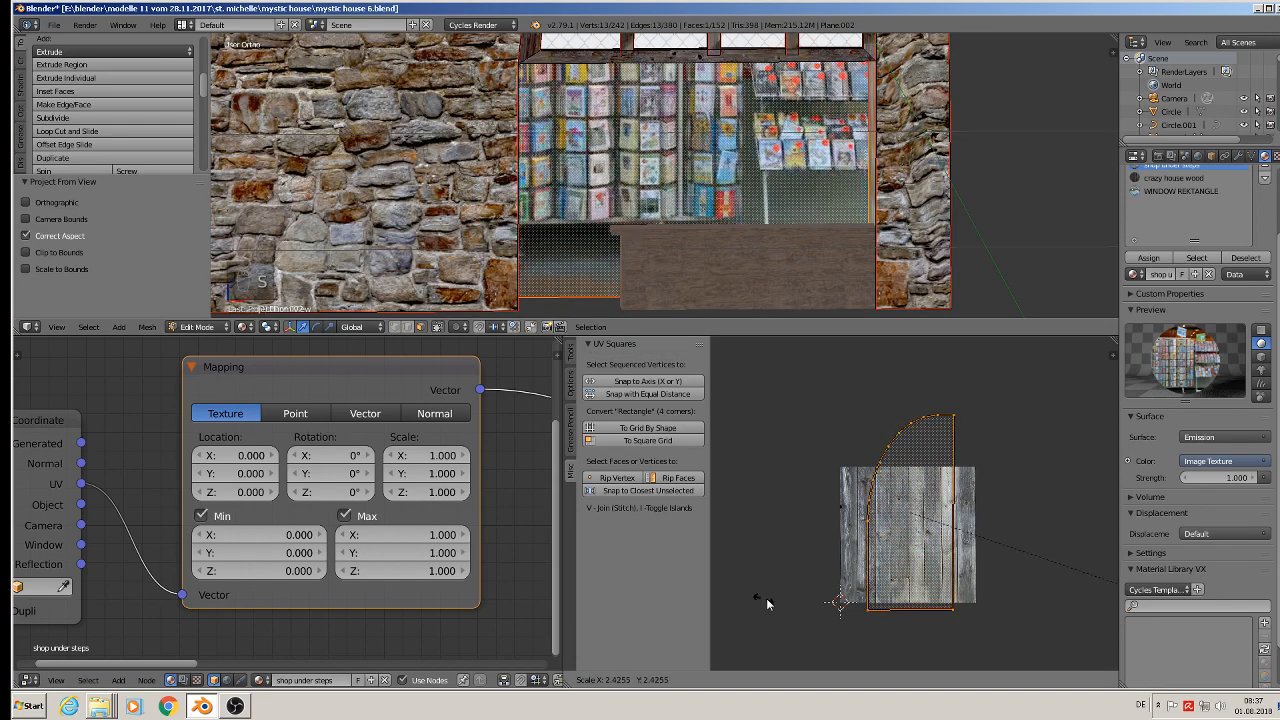
click(940, 590)
key(g)
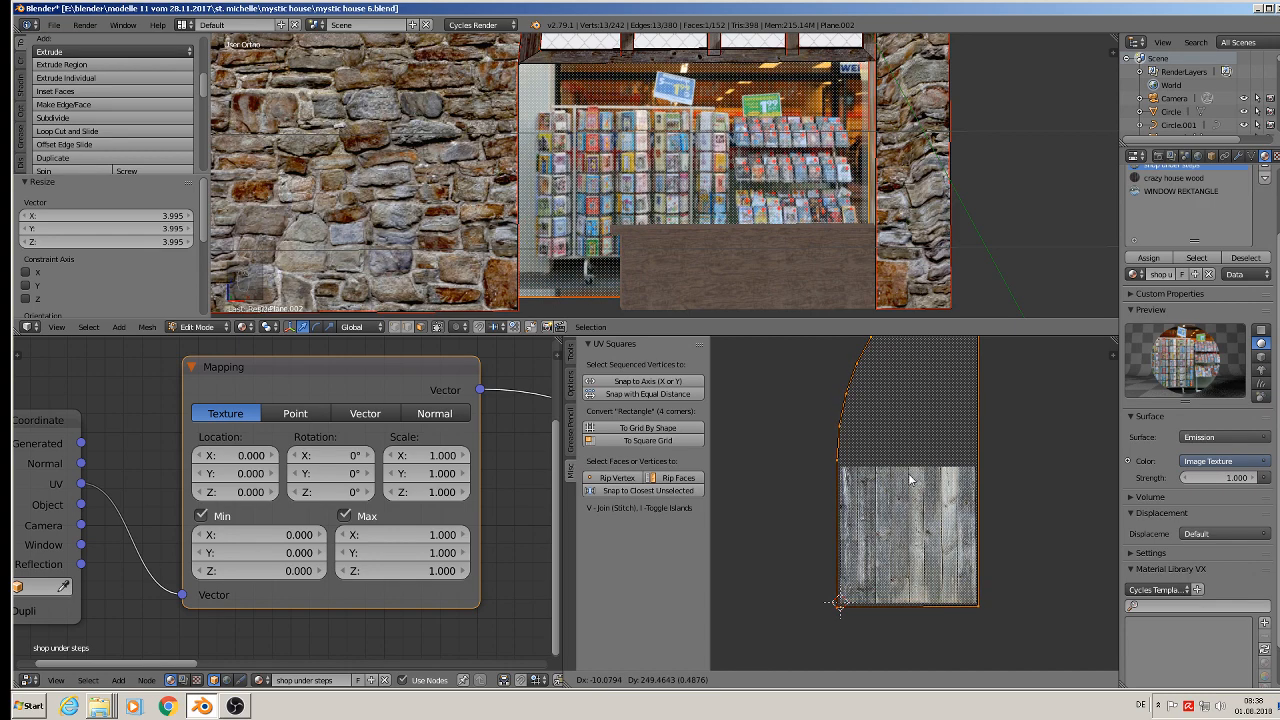
click(910, 480)
key(Tab)
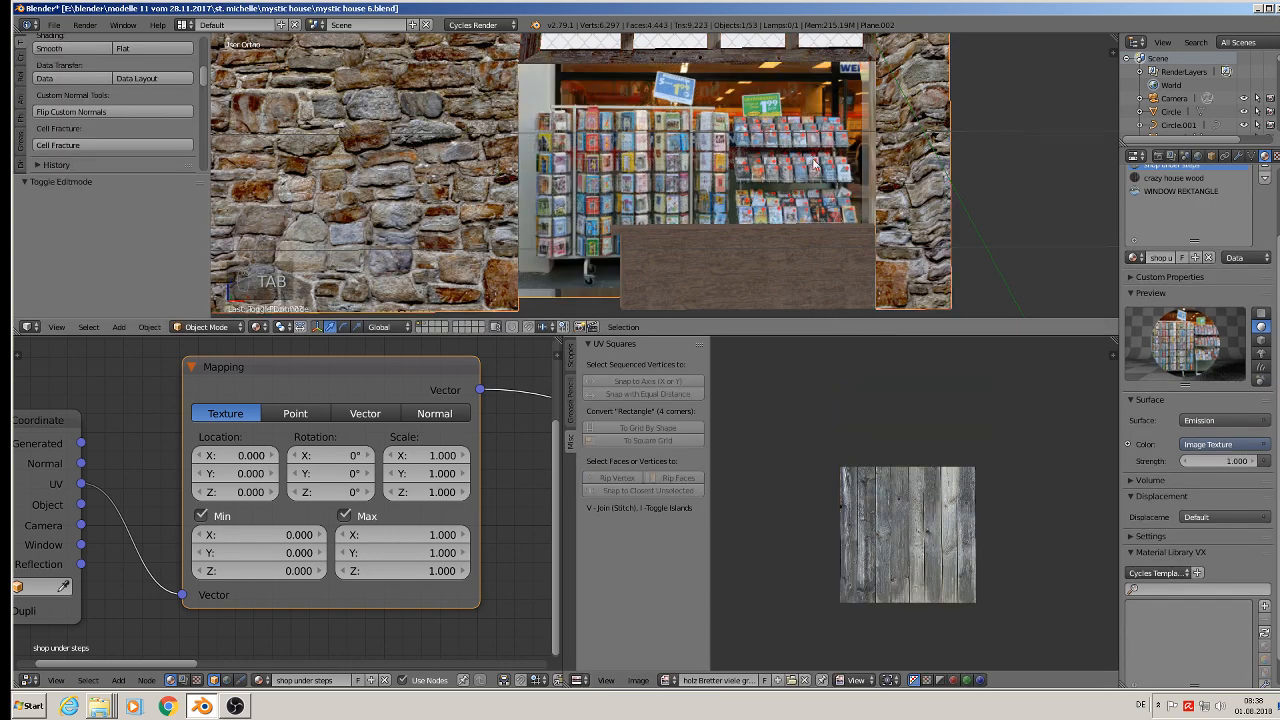
Check the shop image beneath the arched window from farther away and save the file.
scroll(798, 175, down, 3)
scroll(798, 175, up, 4)
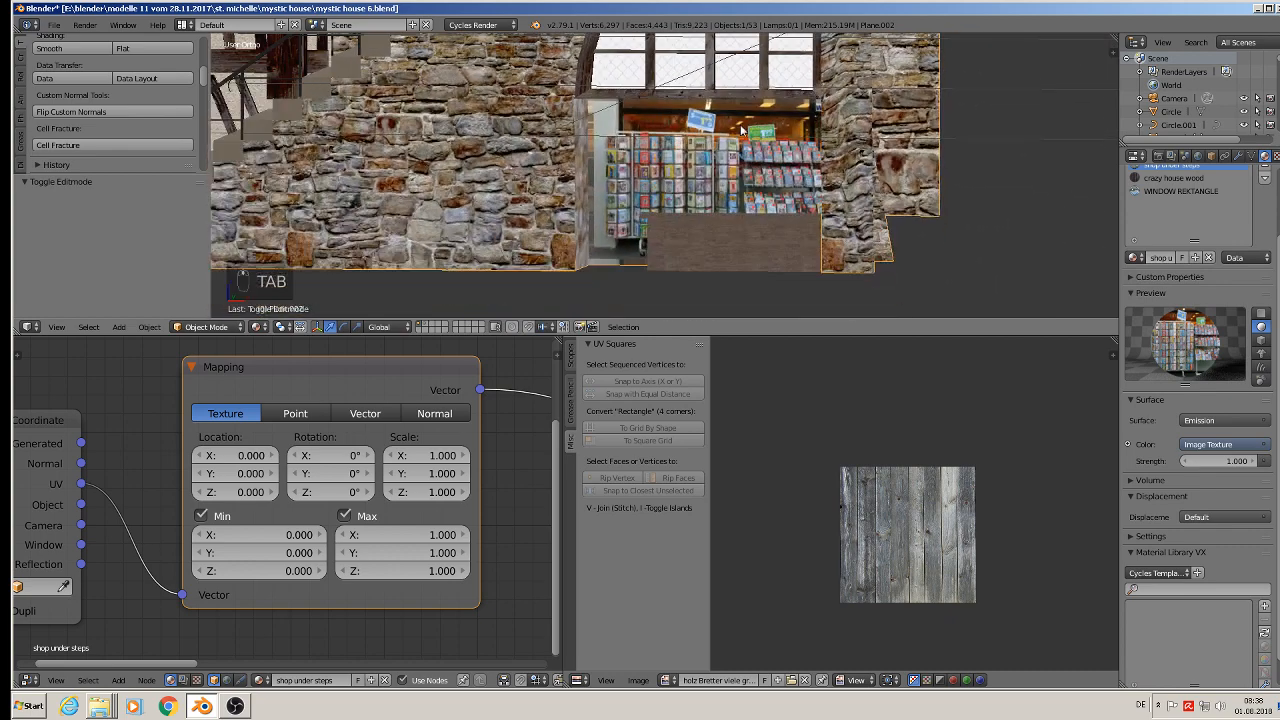
click(54, 24)
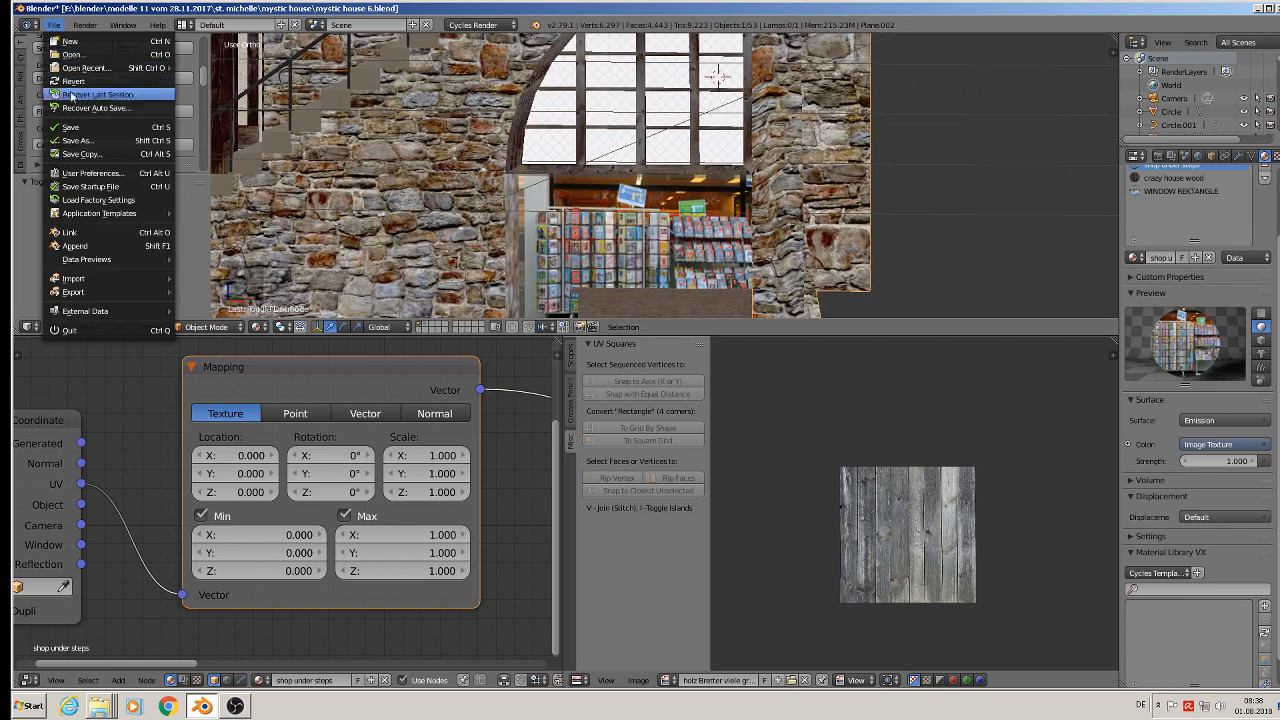
click(90, 120)
Inspect the shop front and arched window in Rendered shading, and return to Material shading.
click(258, 327)
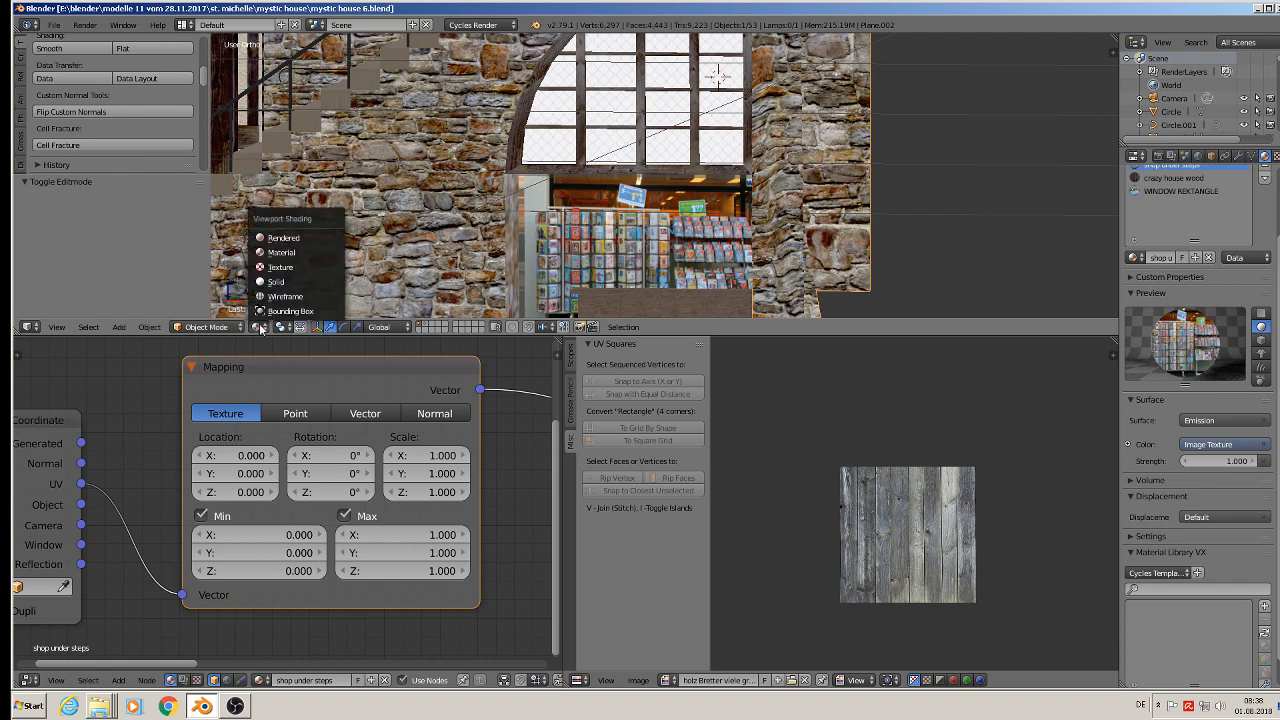
click(292, 240)
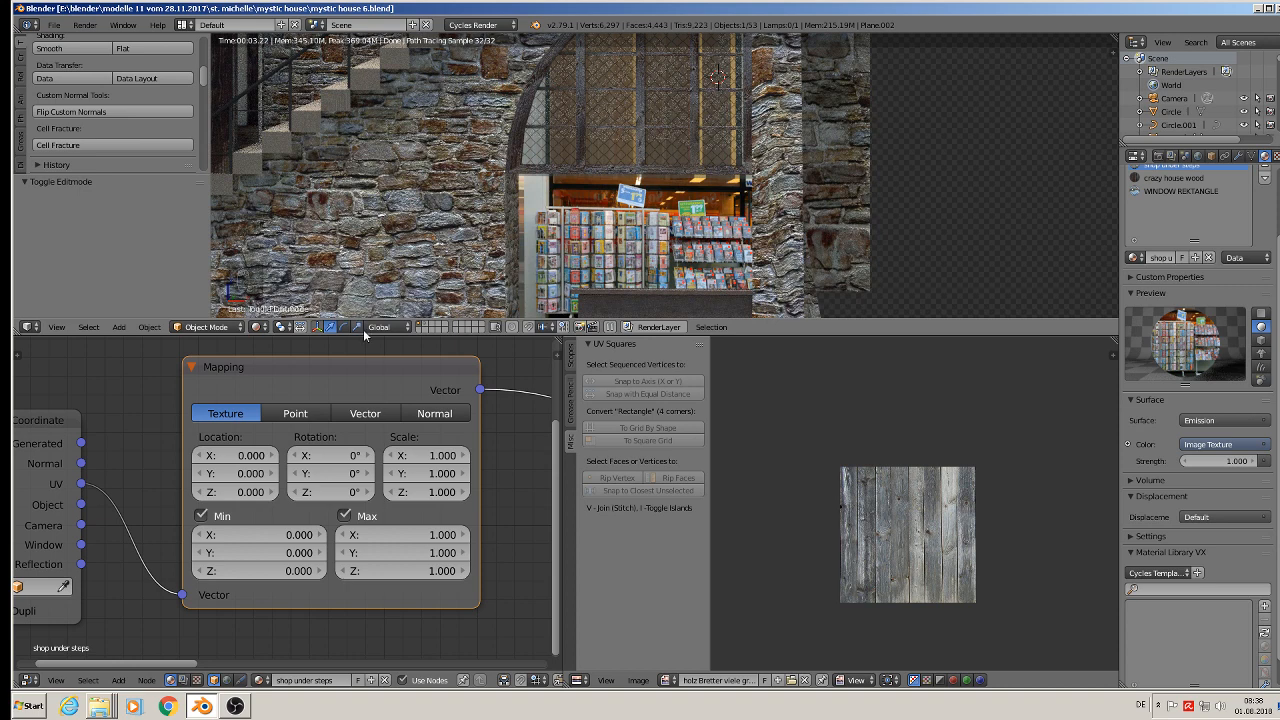
click(256, 327)
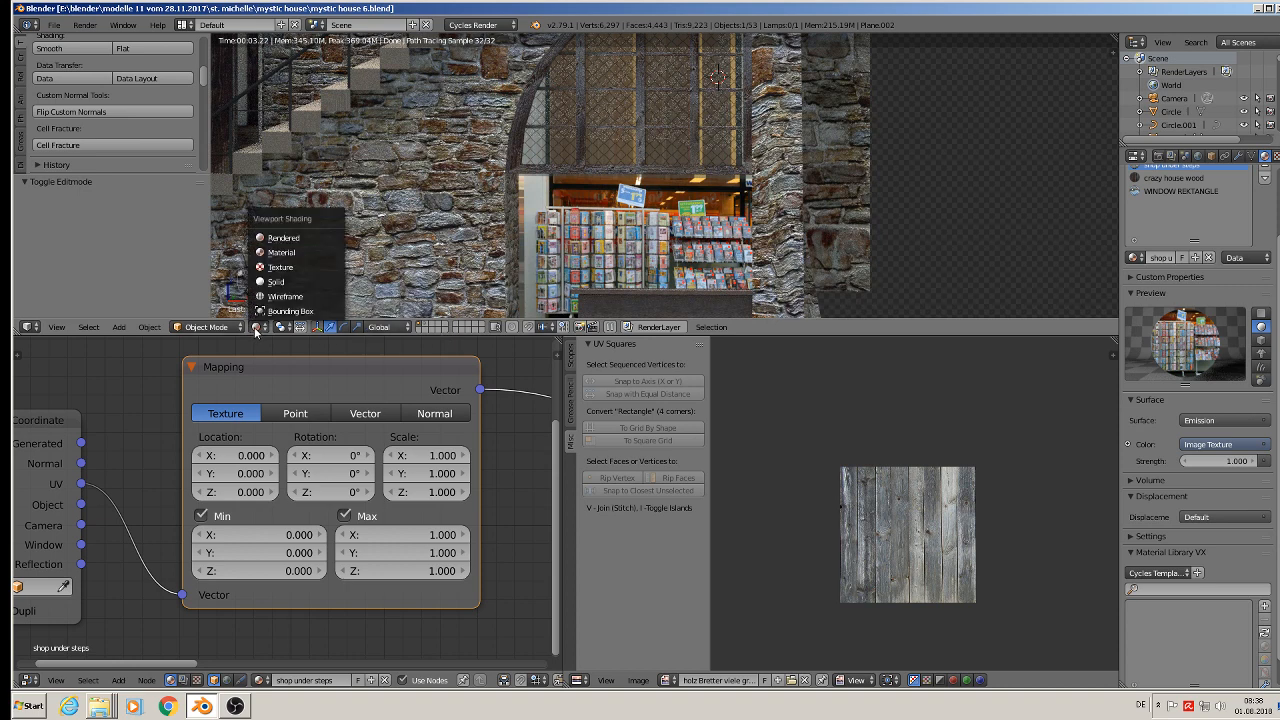
click(292, 256)
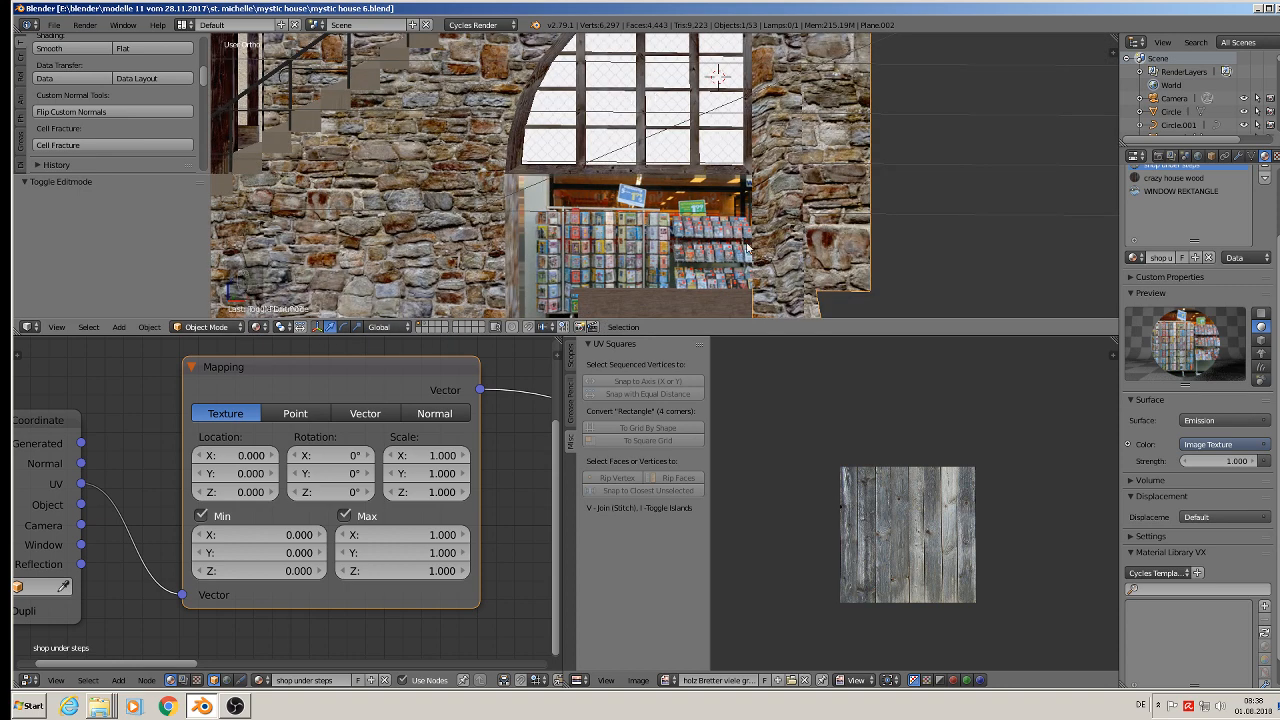
Enter Edit Mode on the wall, enlarge the 3D view over the node and UV editors, and switch it to wireframe.
middle_drag(748, 248, 582, 146)
key(Tab)
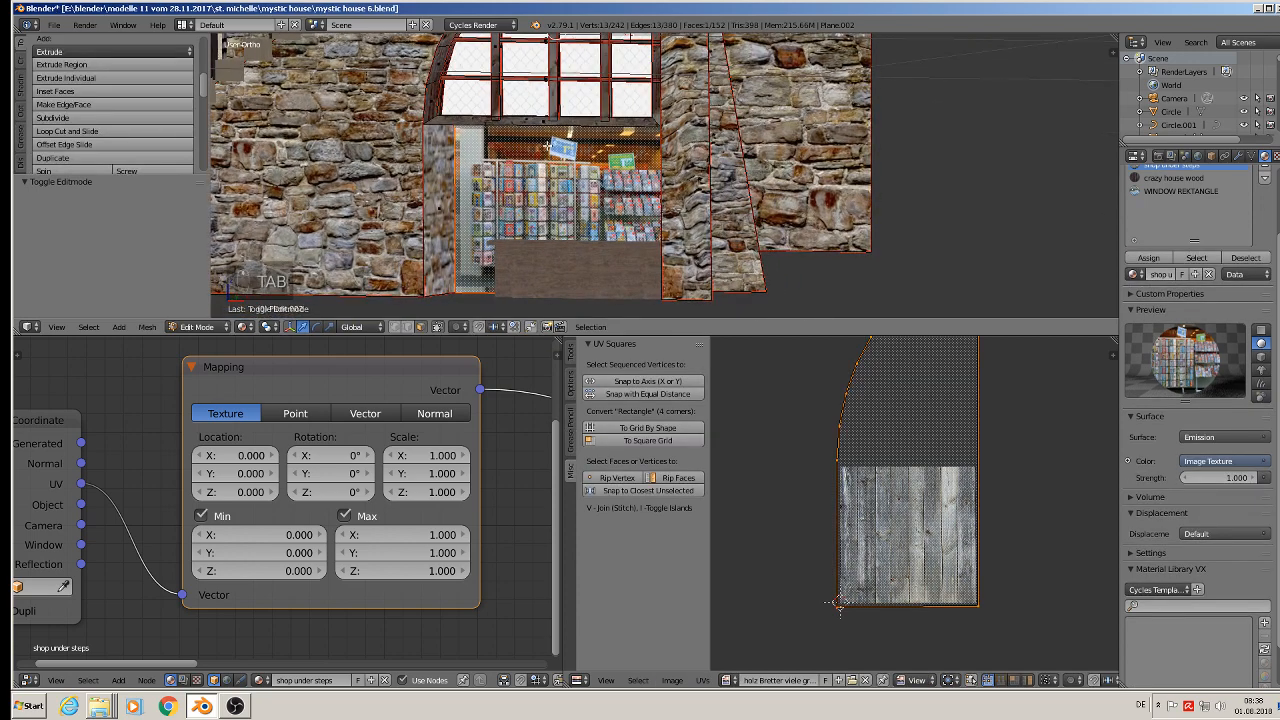
scroll(547, 147, up, 5)
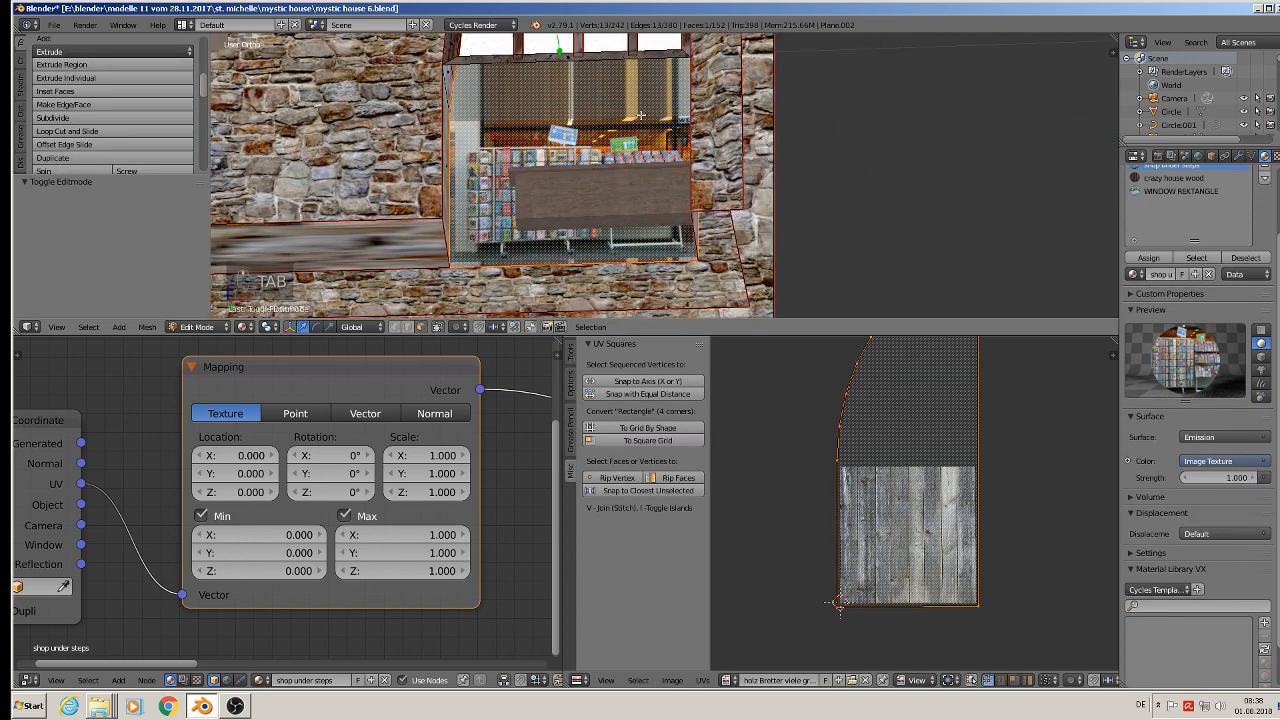
middle_drag(539, 118, 322, 187)
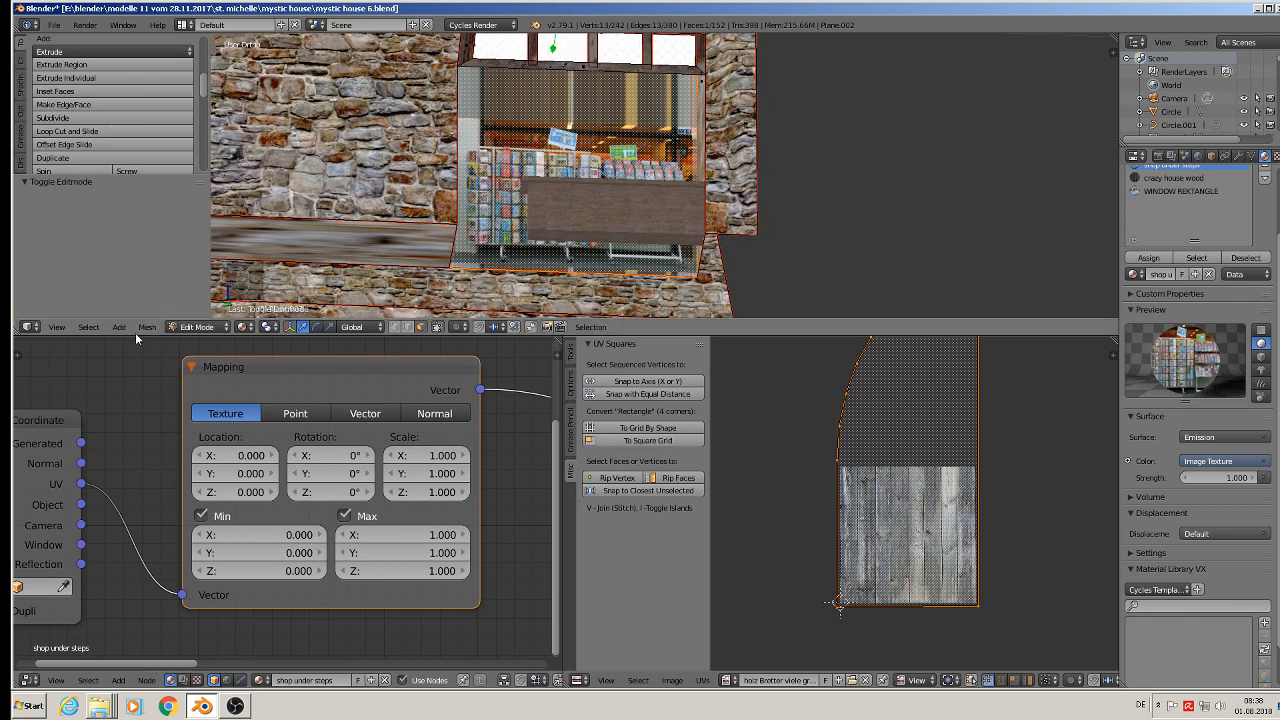
drag(134, 333, 134, 588)
click(45, 184)
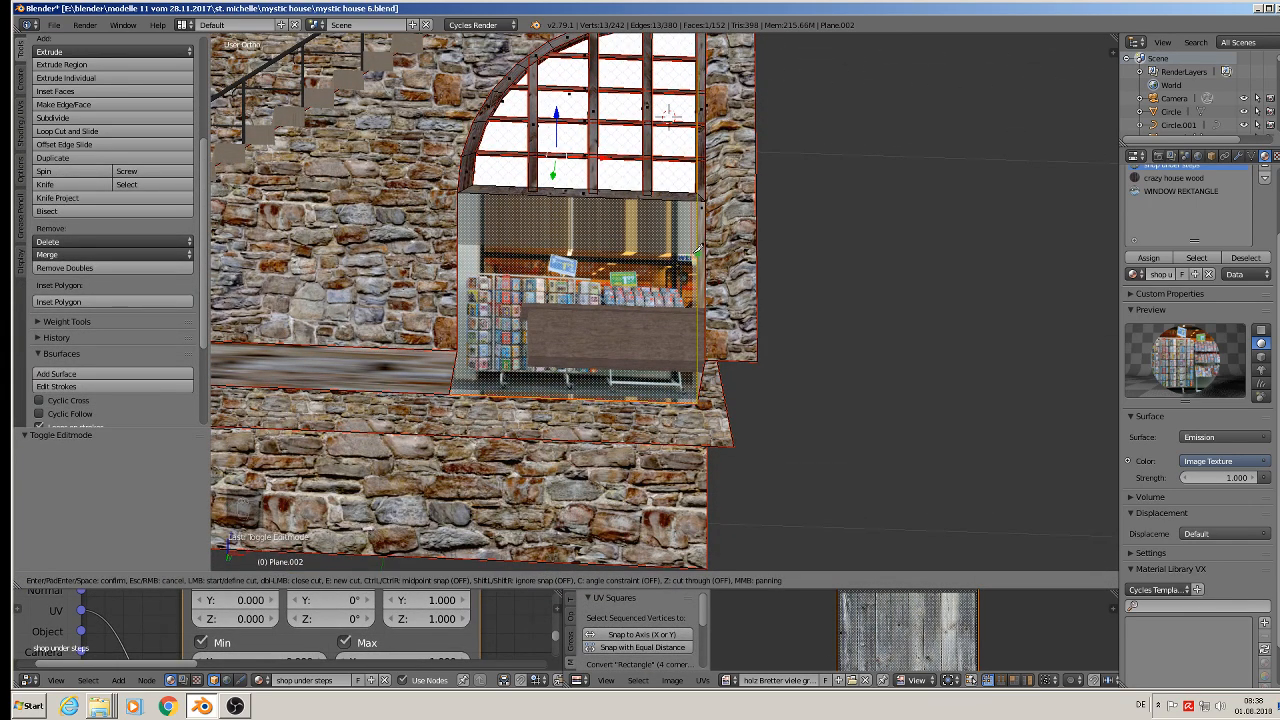
key(Escape)
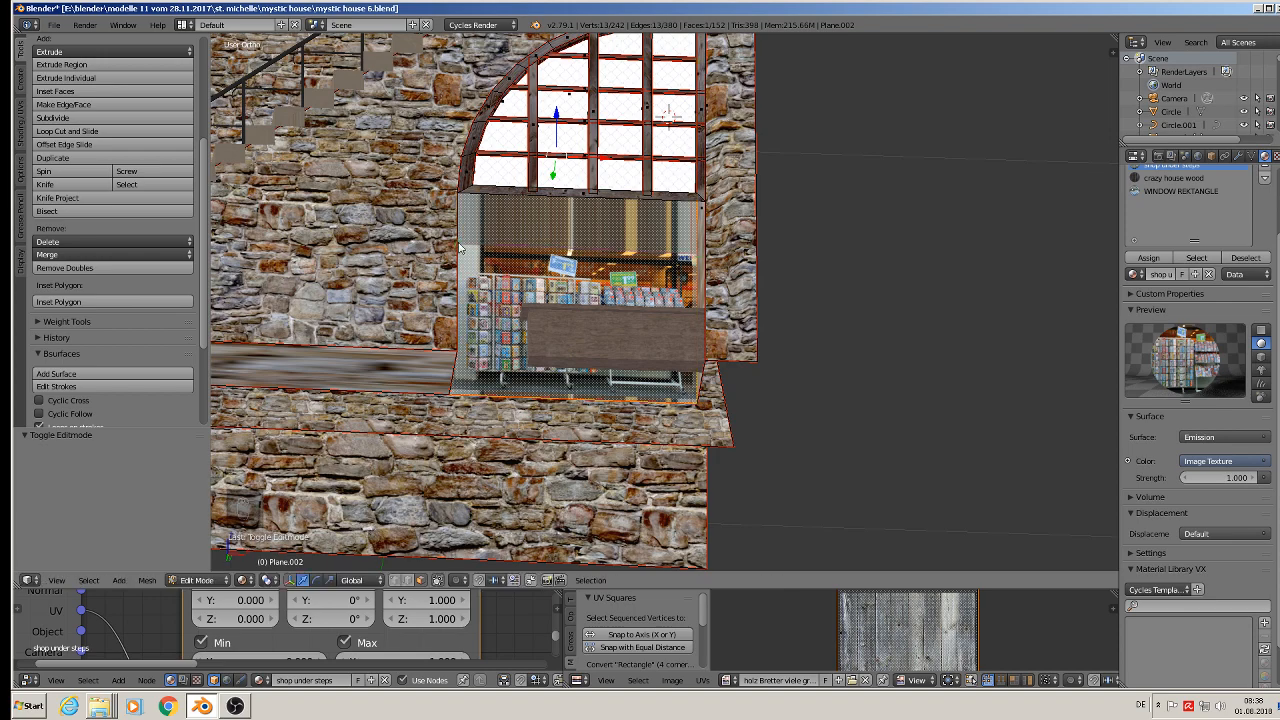
mouse_move(508, 252)
middle_down()
mouse_move(532, 252)
mouse_move(502, 234)
mouse_move(499, 183)
mouse_move(500, 269)
mouse_move(489, 251)
middle_up()
key(z)
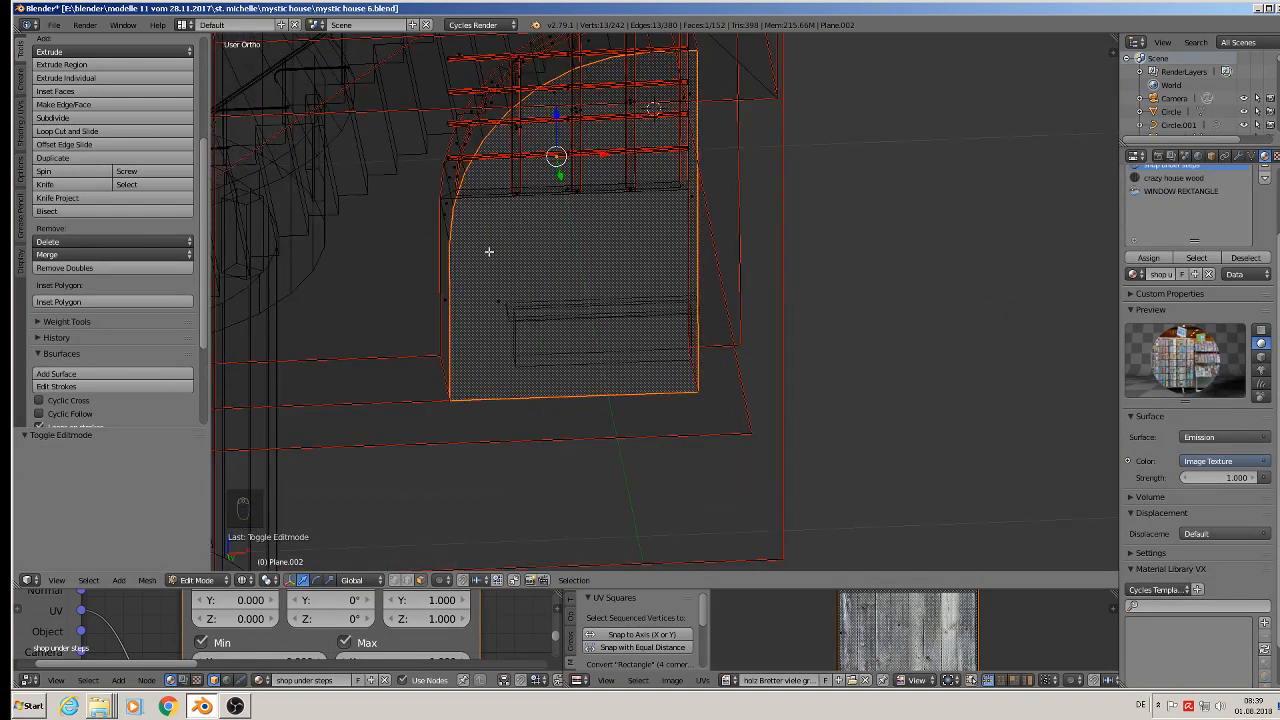
Try to cut the arched shop face horizontally at the window's lower beam with the Knife from behind, and undo the cut.
click(70, 184)
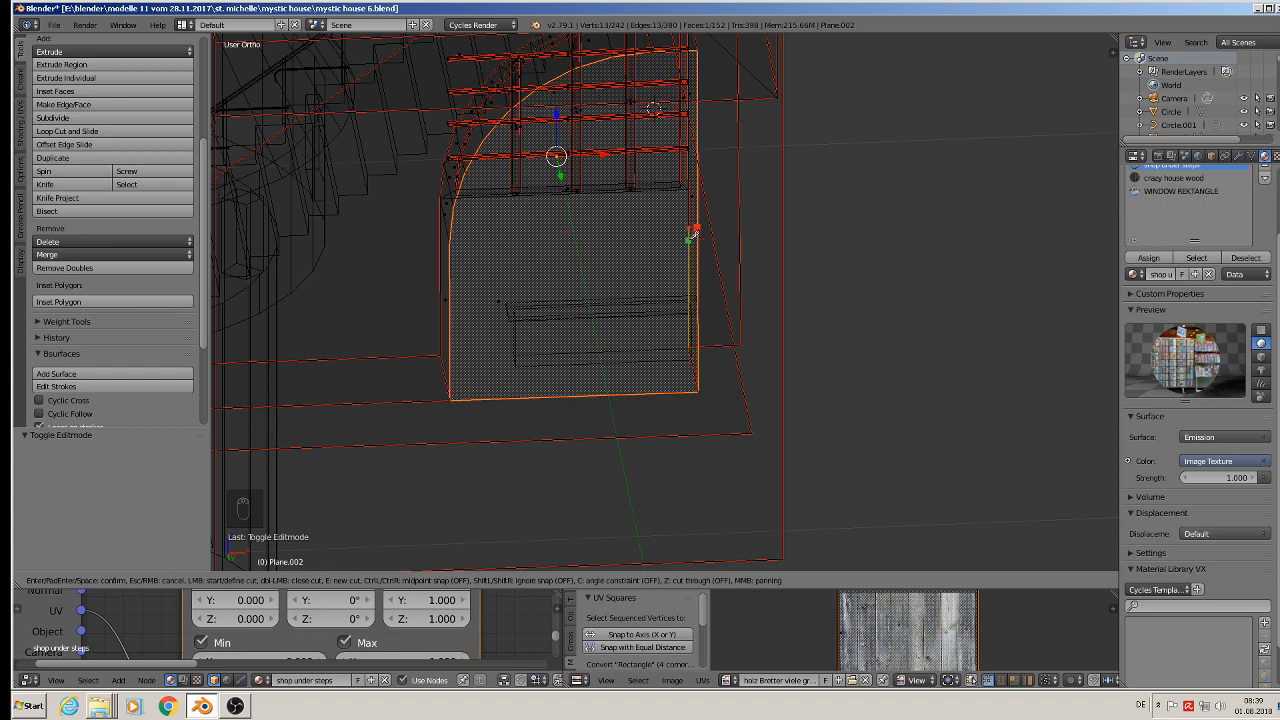
key(Escape)
middle_drag(571, 257, 873, 293)
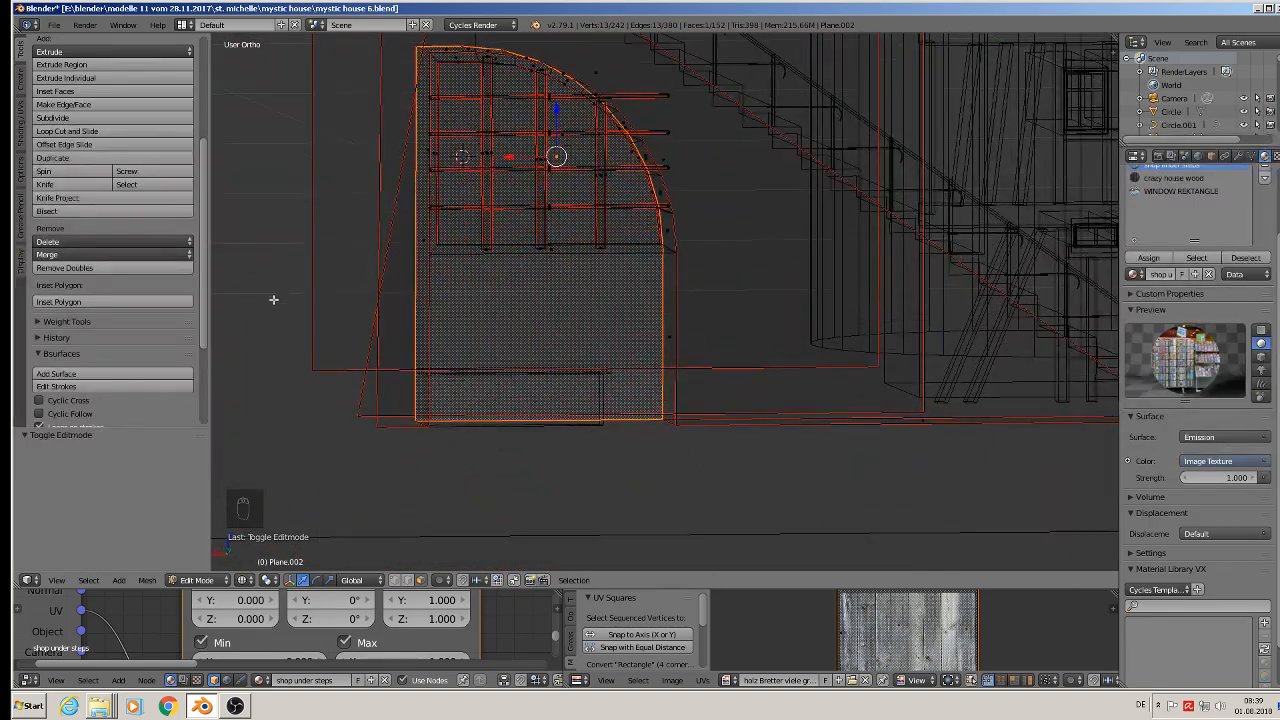
click(66, 184)
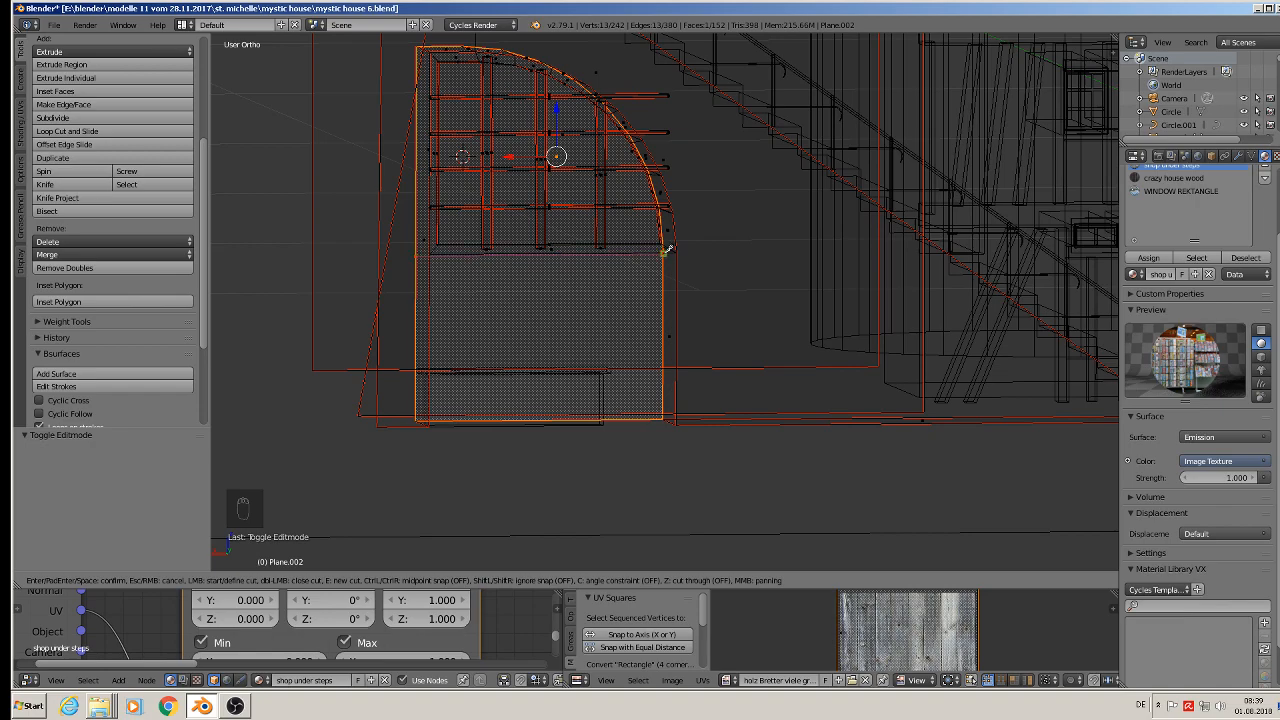
key(Return)
middle_drag(669, 284, 223, 308)
key(ctrl+z)
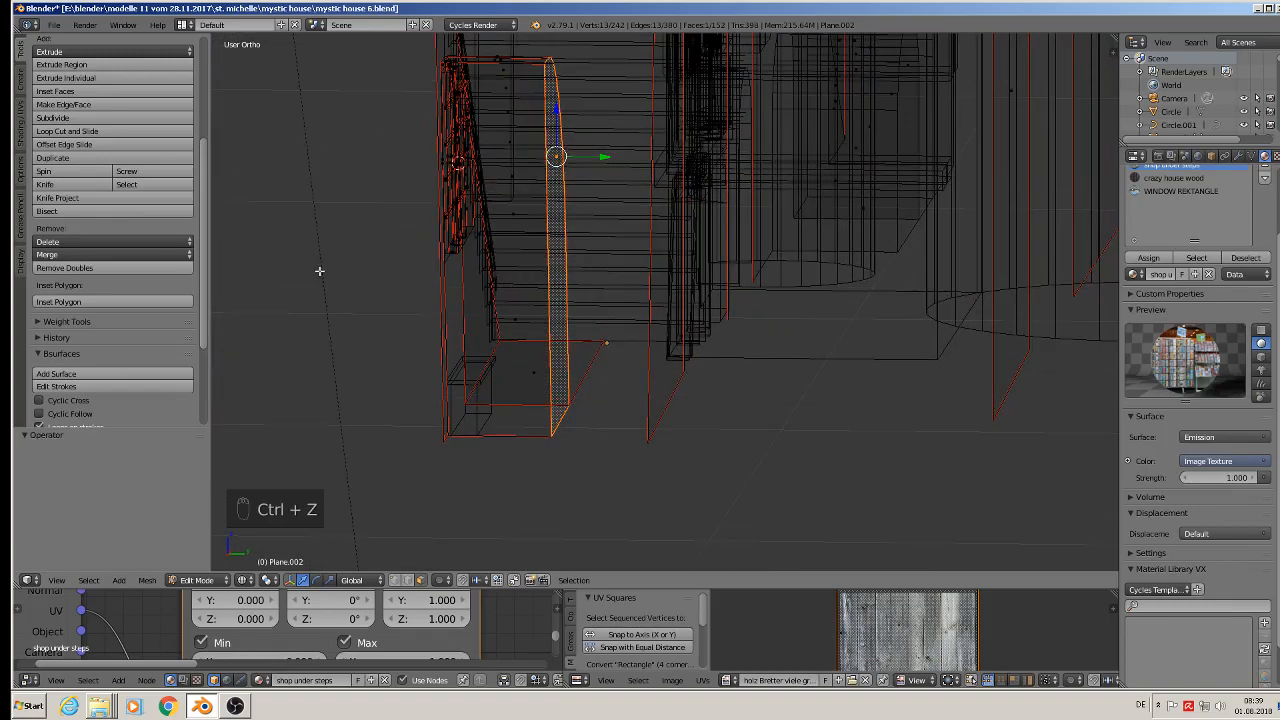
middle_drag(509, 268, 356, 275)
scroll(360, 263, up, 2)
key(ctrl+z)
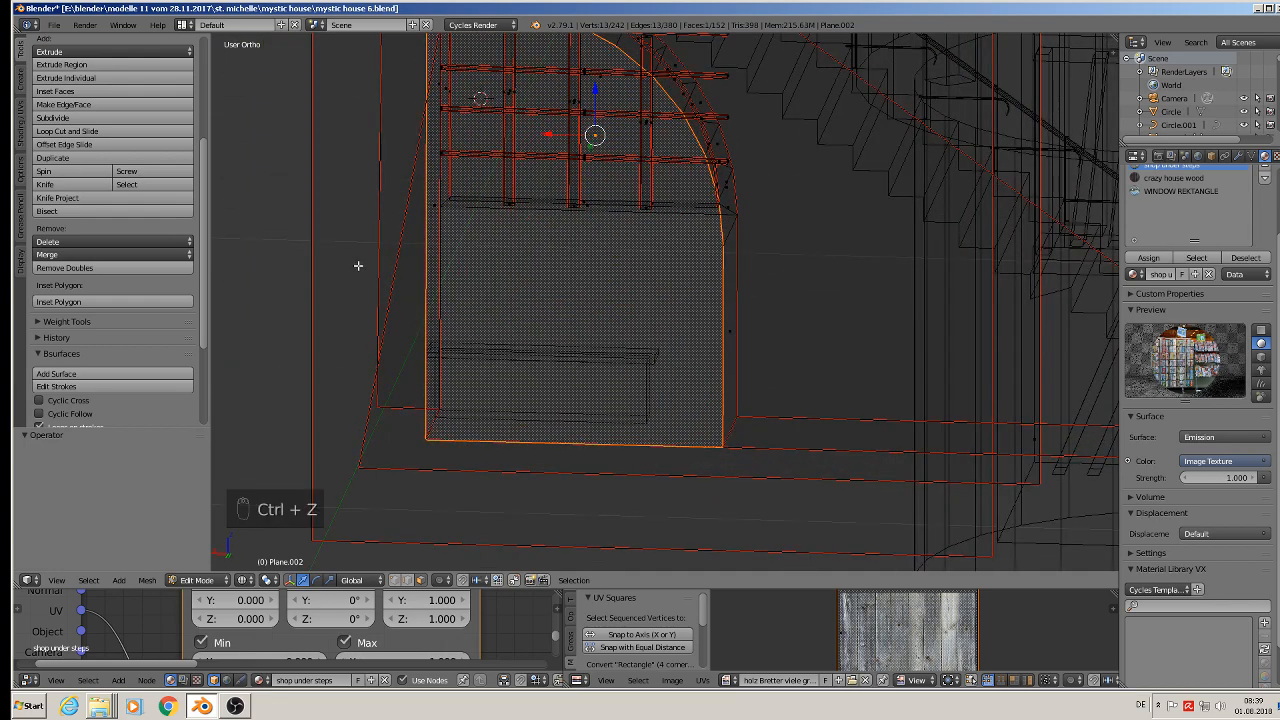
middle_drag(414, 246, 437, 248)
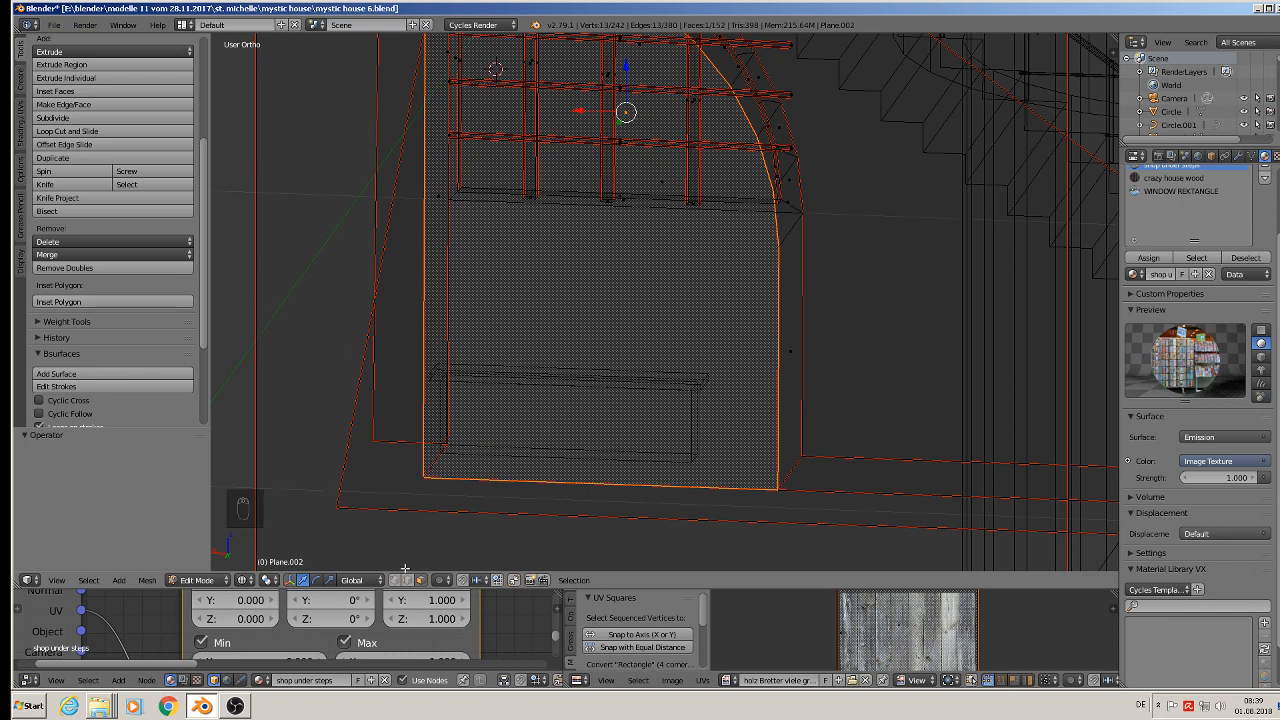
Subdivide the straight vertical side edge of the arched shop face with one cut and switch to vertex selection.
right_click(402, 277)
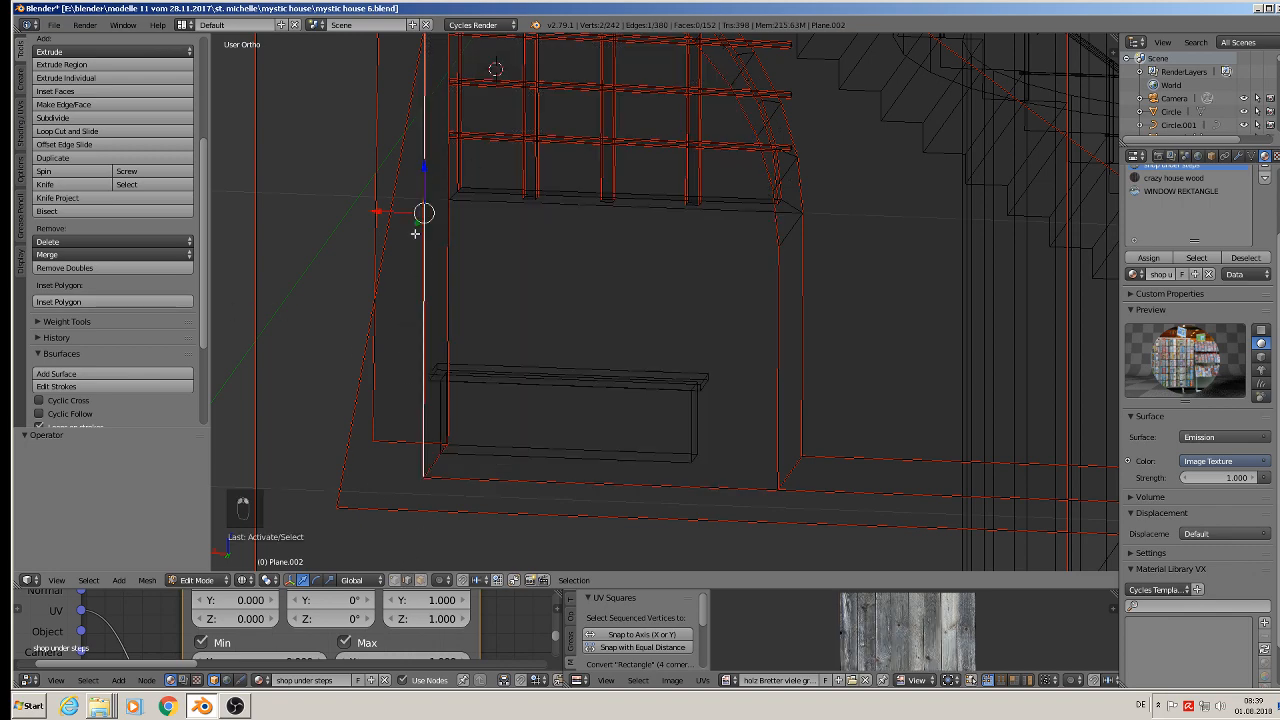
middle_drag(415, 233, 445, 236)
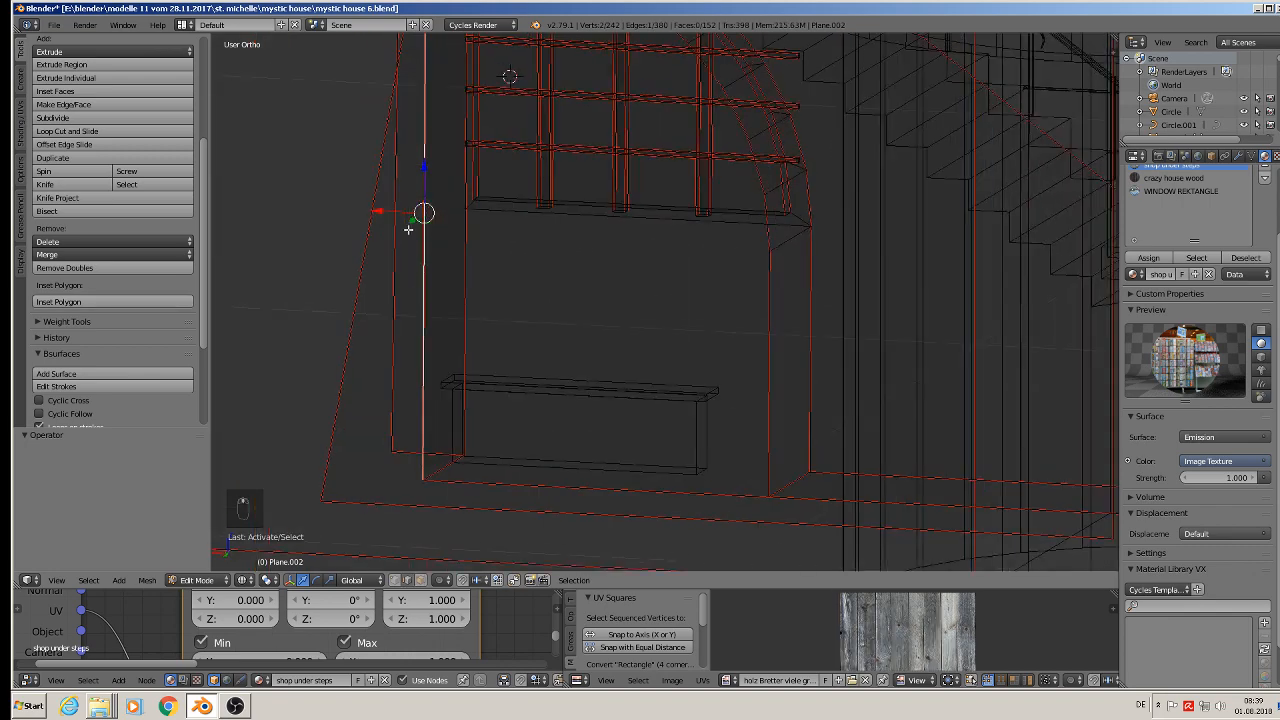
click(58, 118)
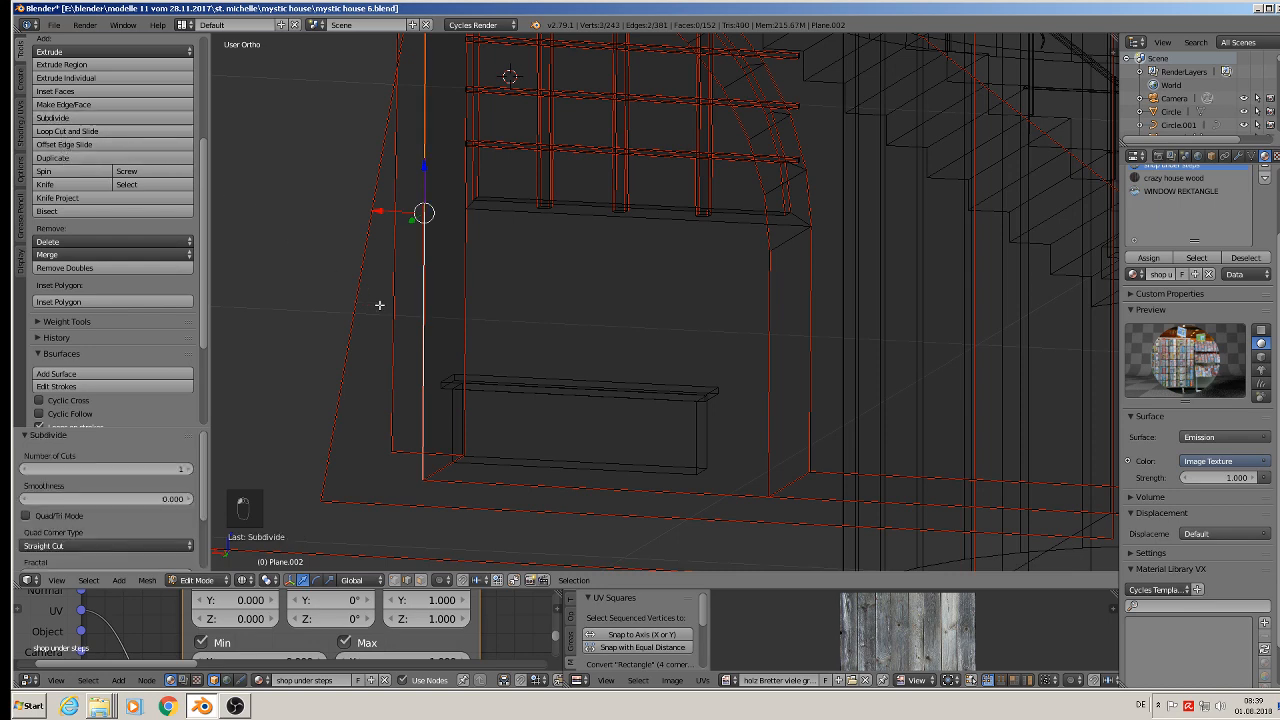
middle_drag(379, 305, 396, 310)
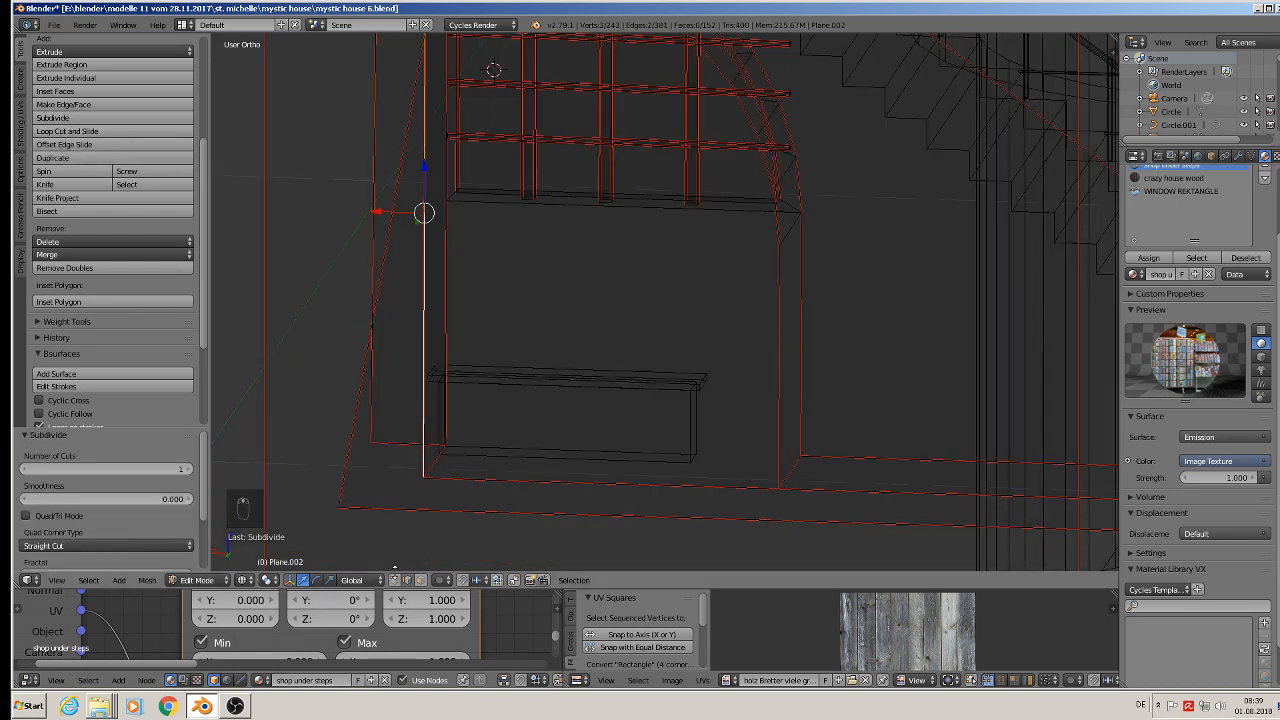
click(394, 583)
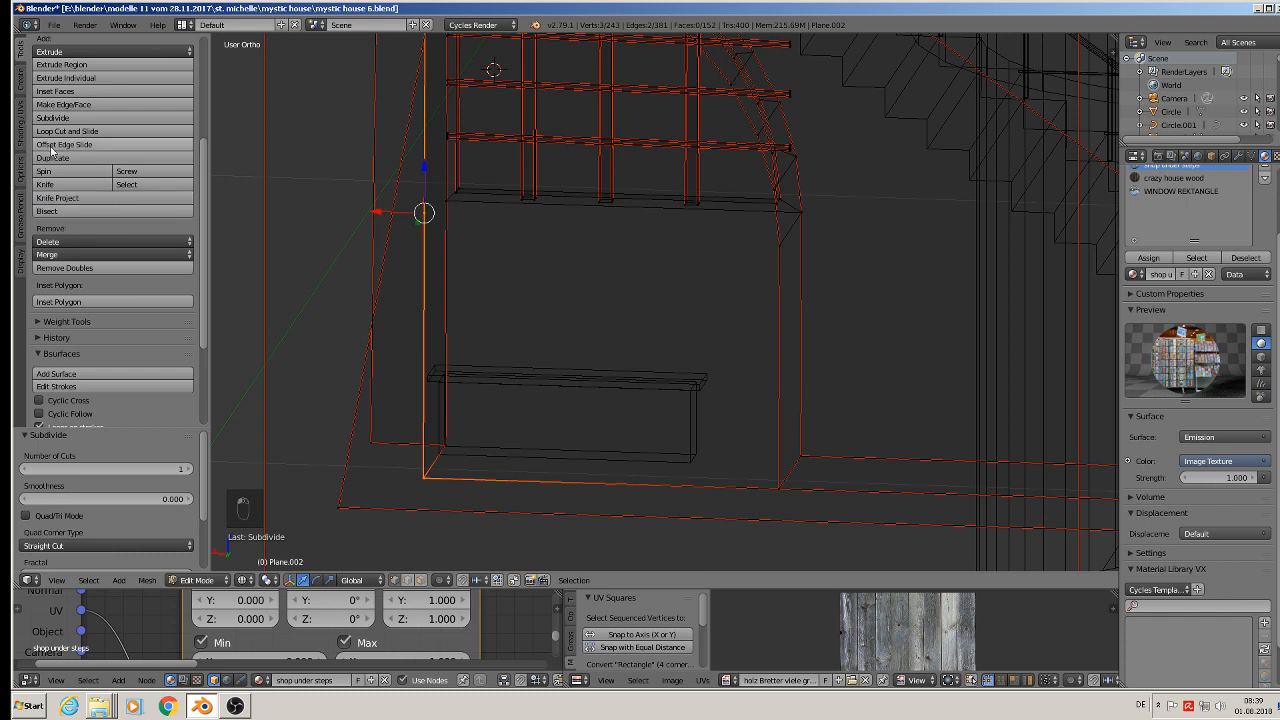
click(70, 184)
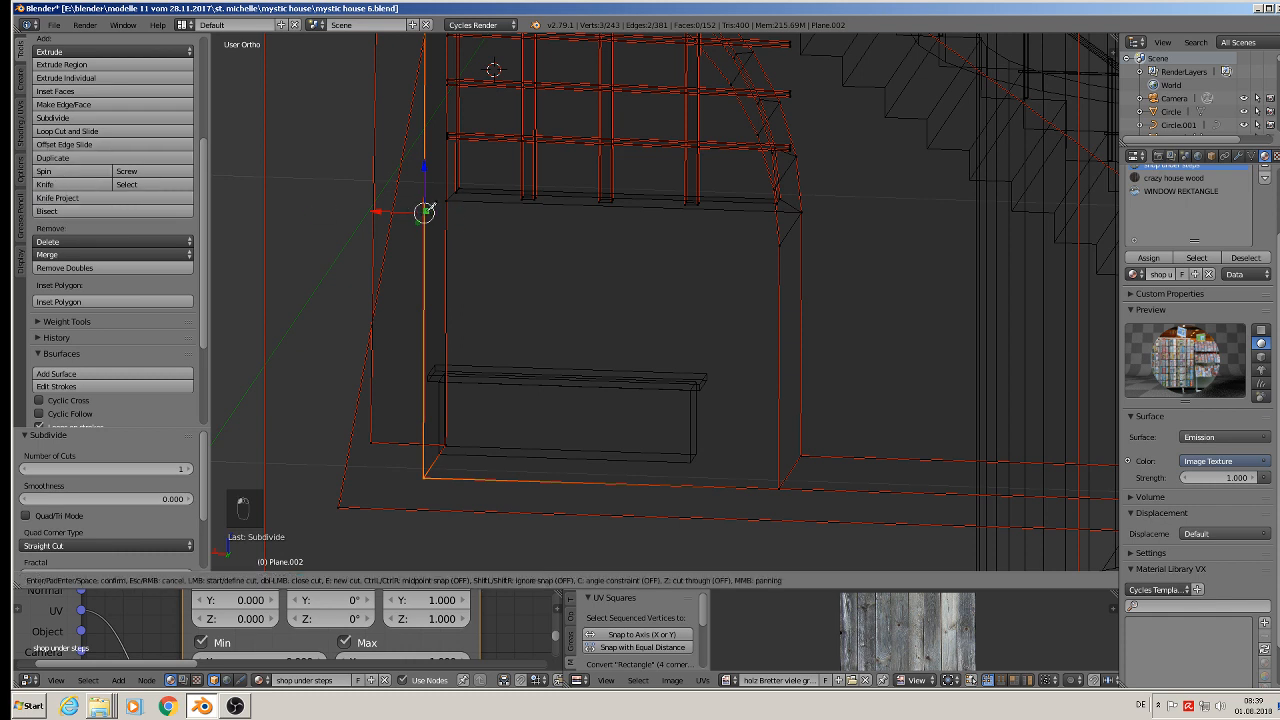
key(Escape)
key(a)
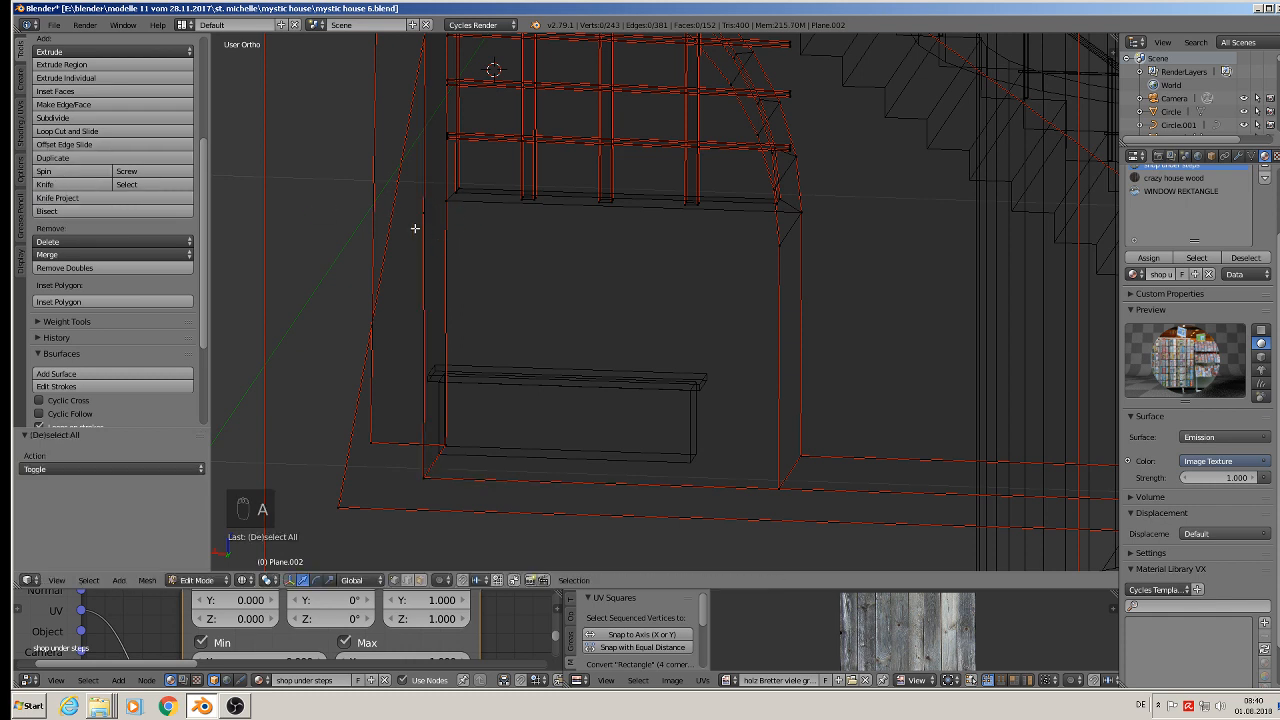
click(66, 184)
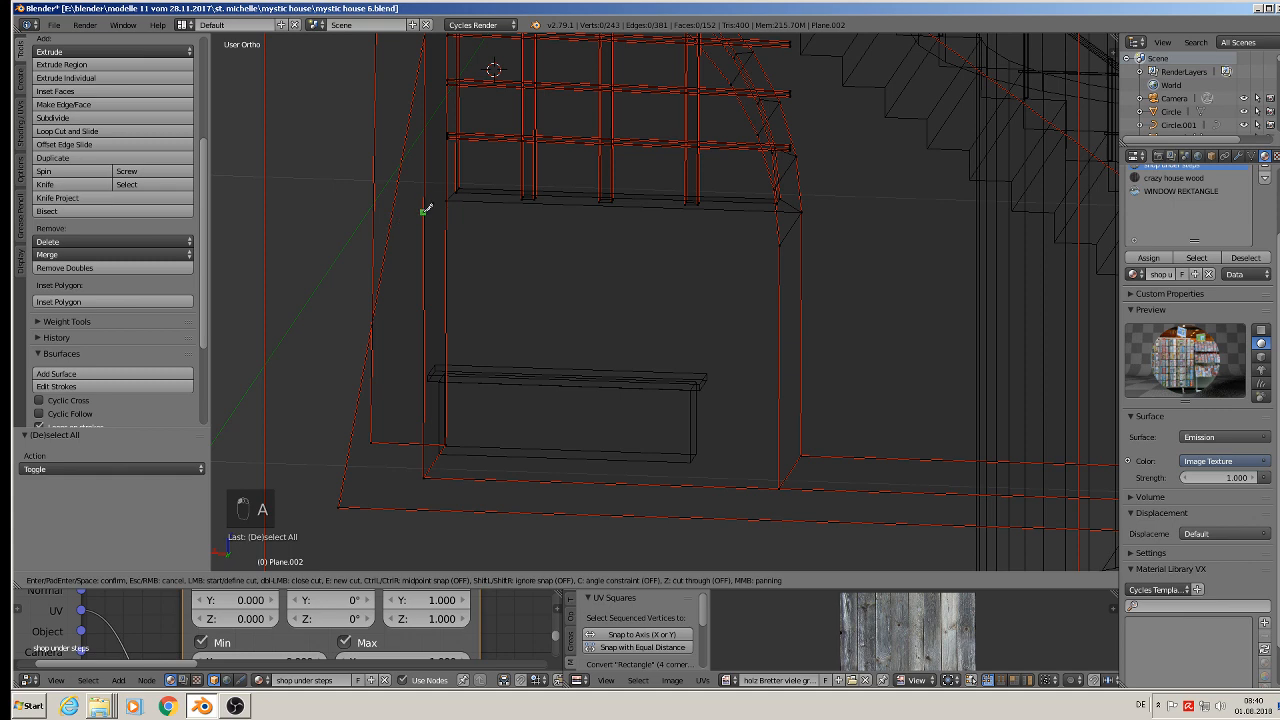
key(Escape)
scroll(420, 212, up, 8)
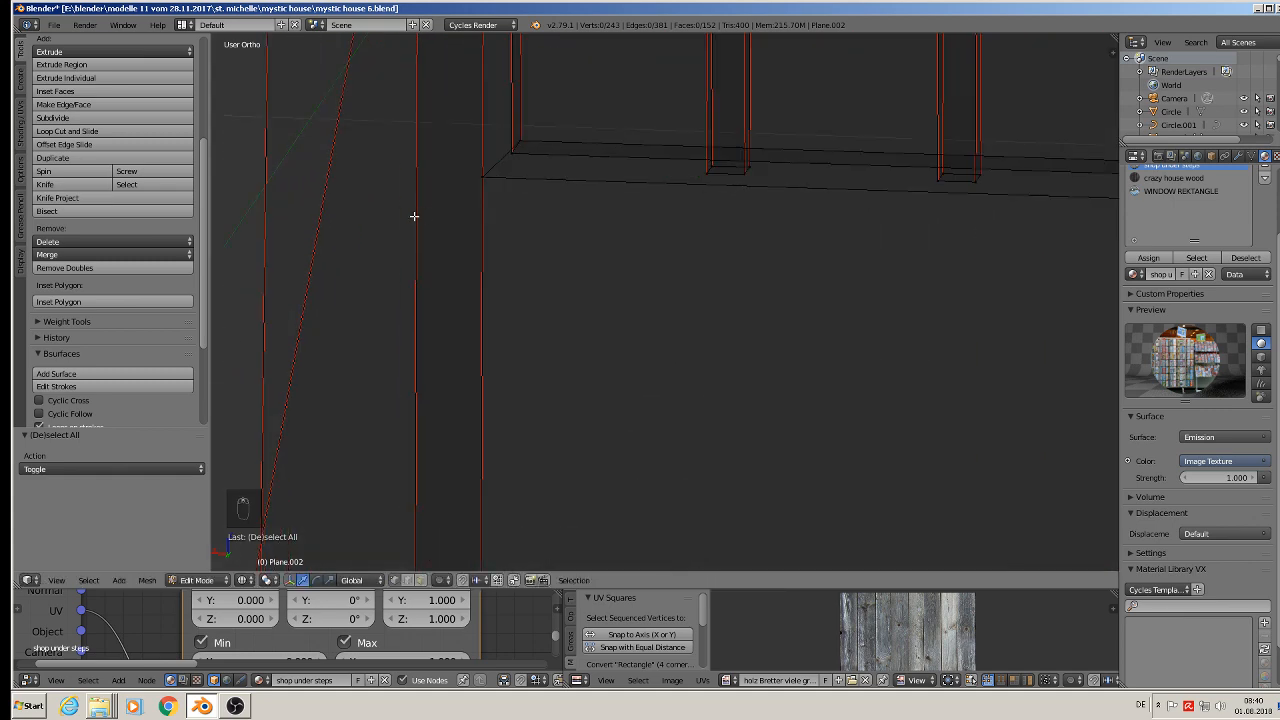
key(x)
click(66, 184)
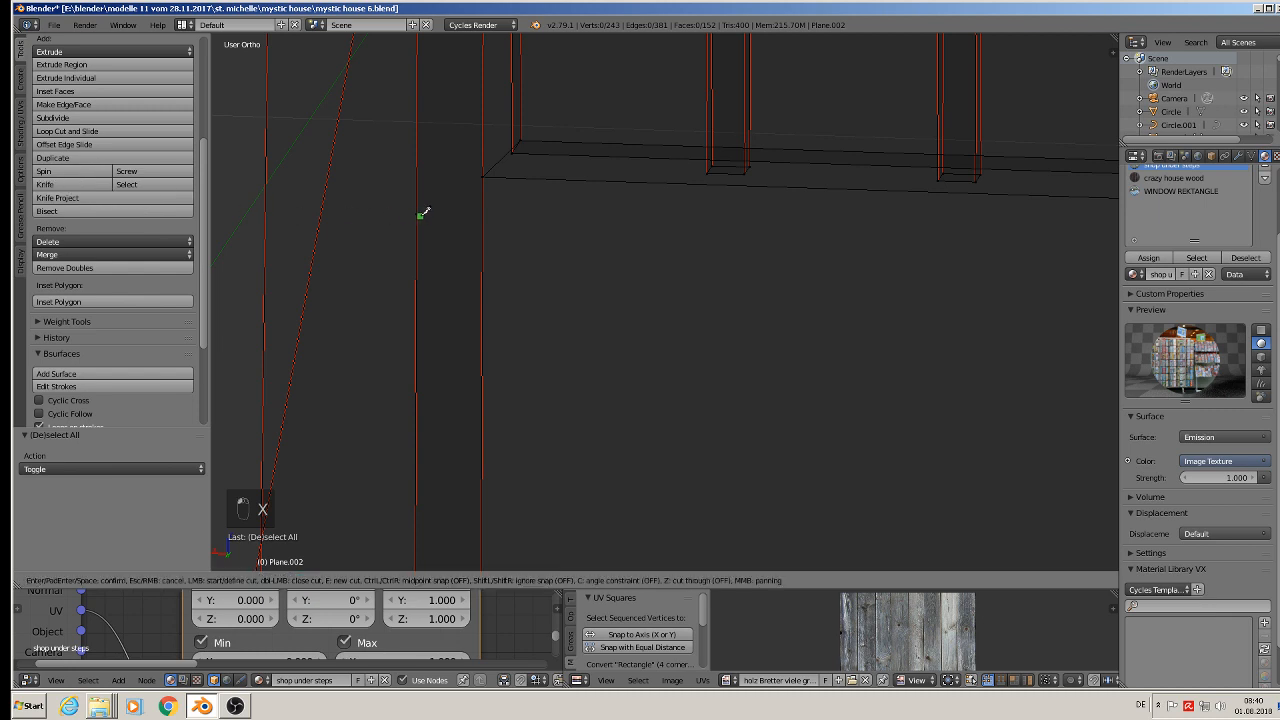
right_click(415, 212)
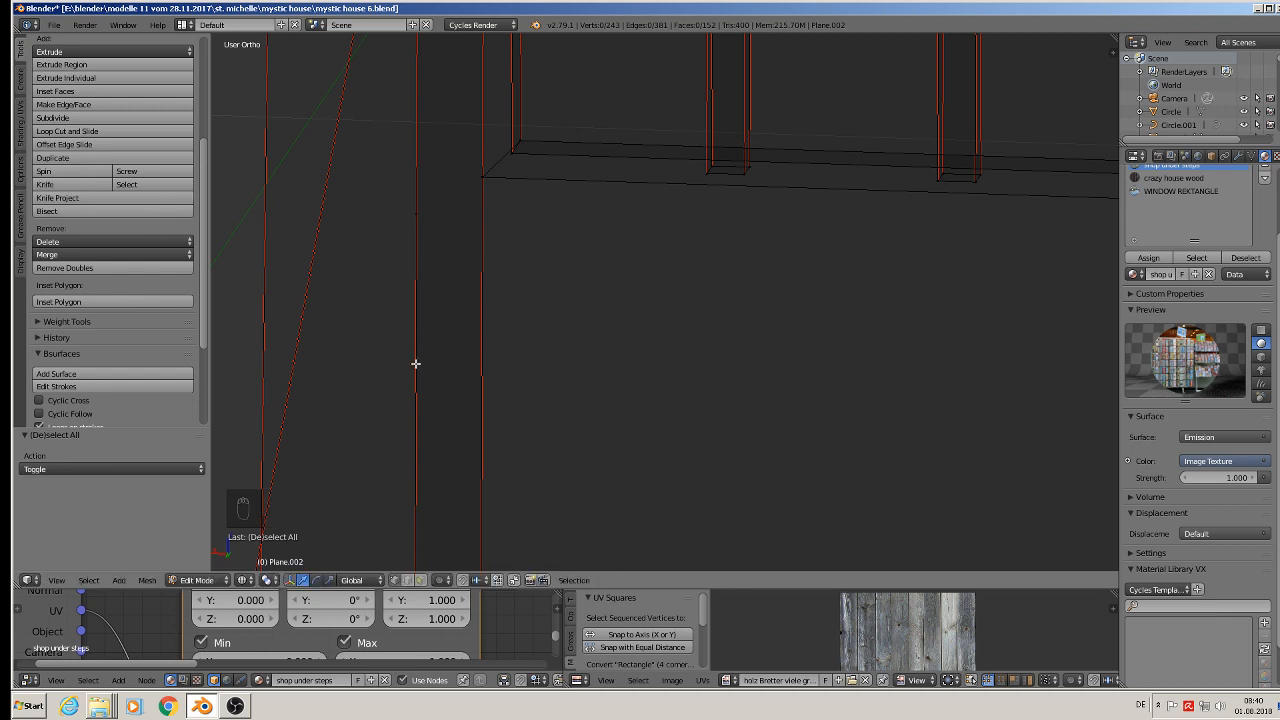
Switch to Material shading and nudge the new vertex on the shop face's straight side about 0.0005 along X.
scroll(415, 363, down, 4)
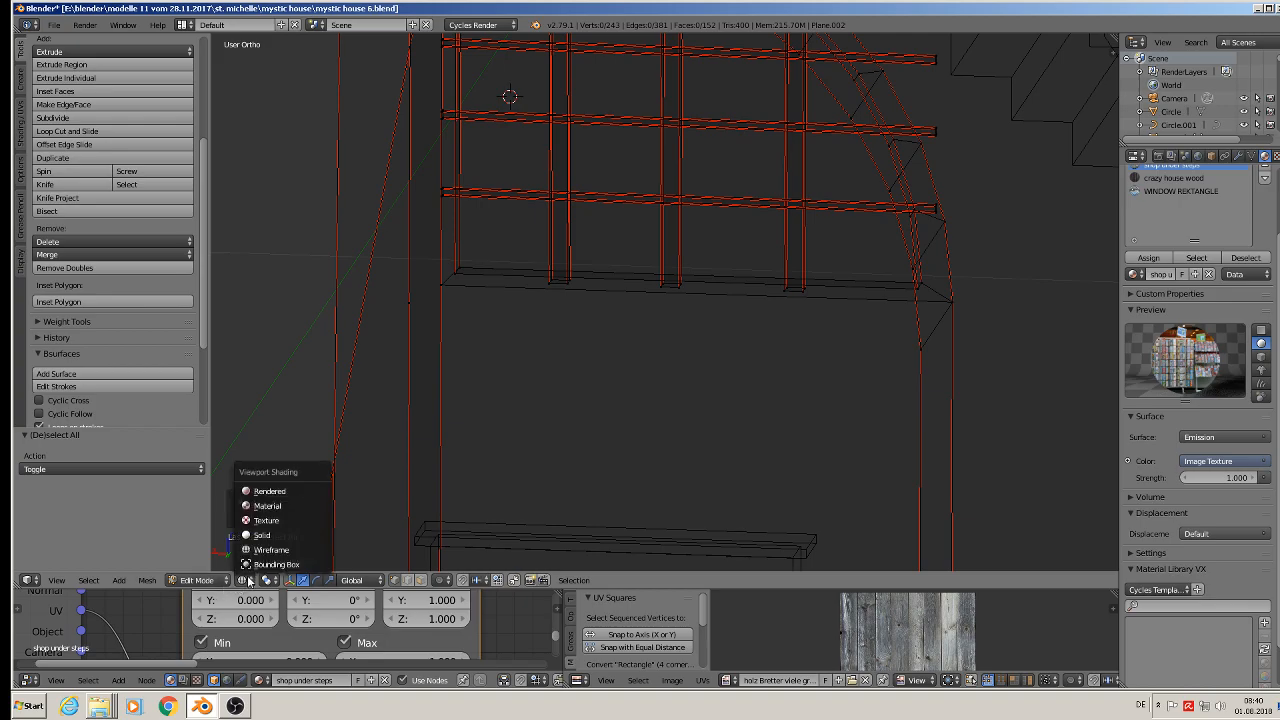
click(280, 506)
mouse_move(293, 514)
middle_down()
mouse_move(470, 370)
mouse_move(673, 402)
mouse_move(409, 257)
mouse_move(517, 191)
mouse_move(559, 320)
middle_up()
right_click(963, 203)
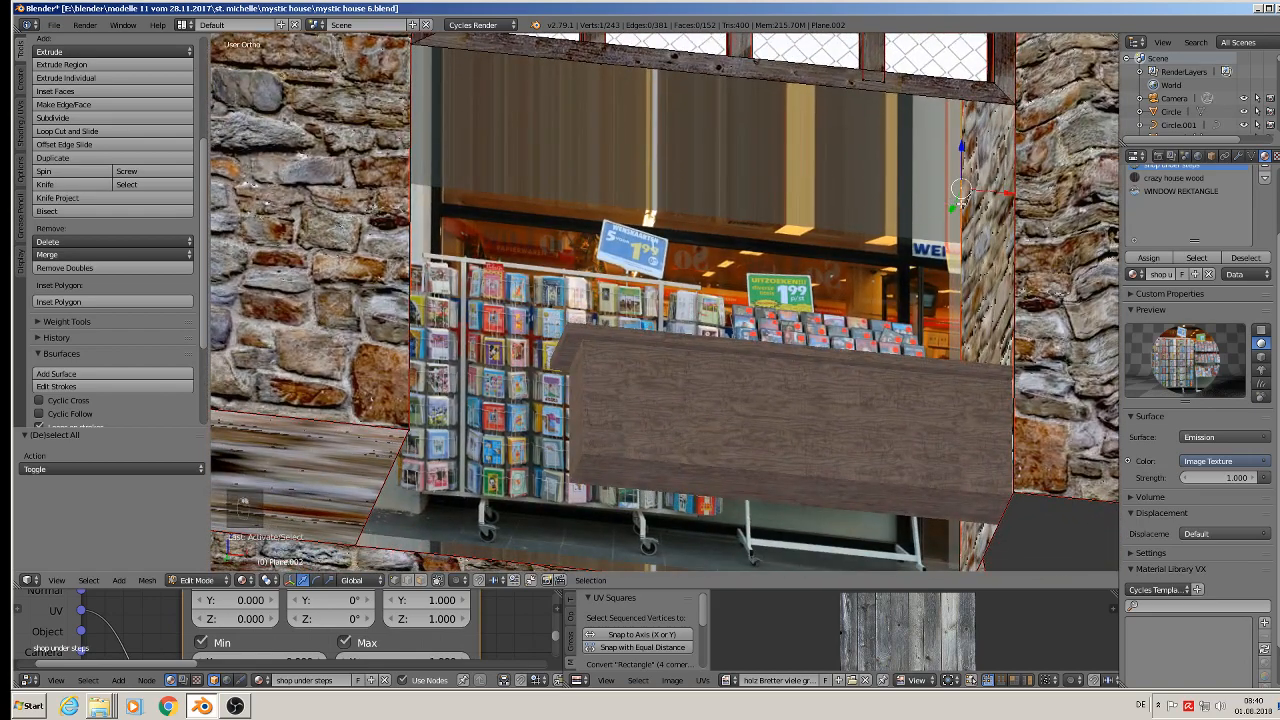
middle_drag(963, 205, 958, 233)
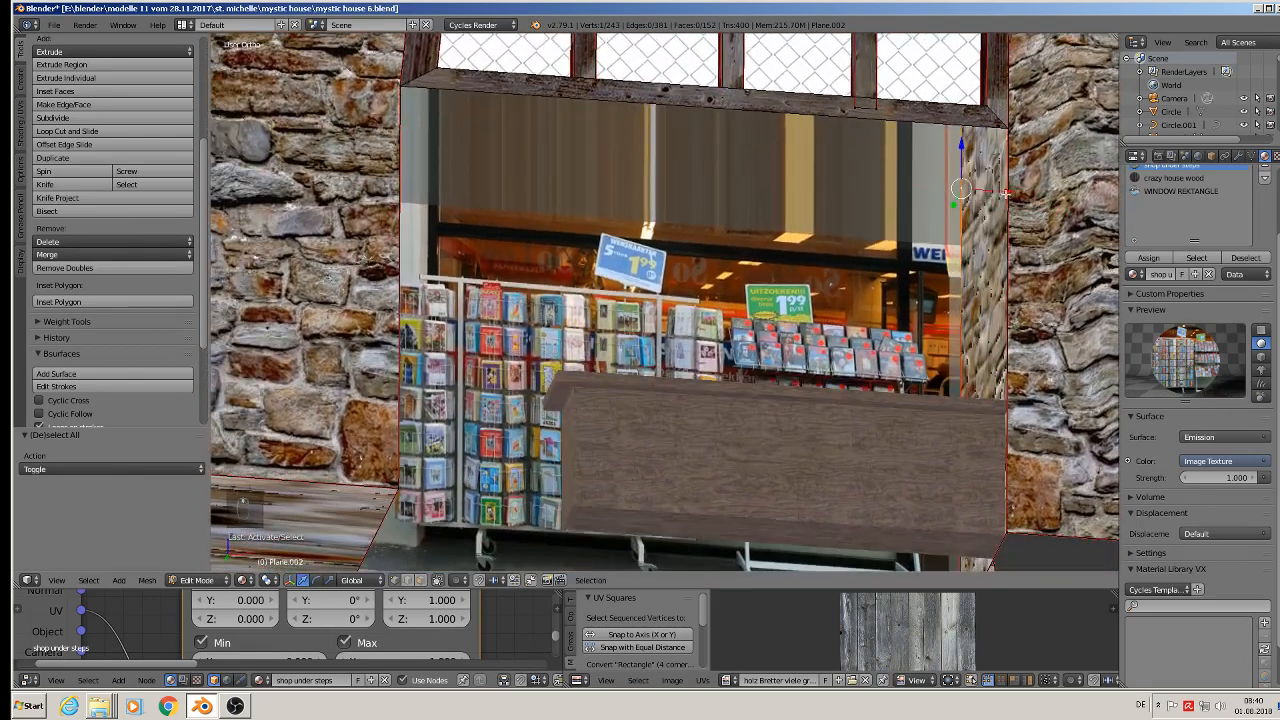
key(g)
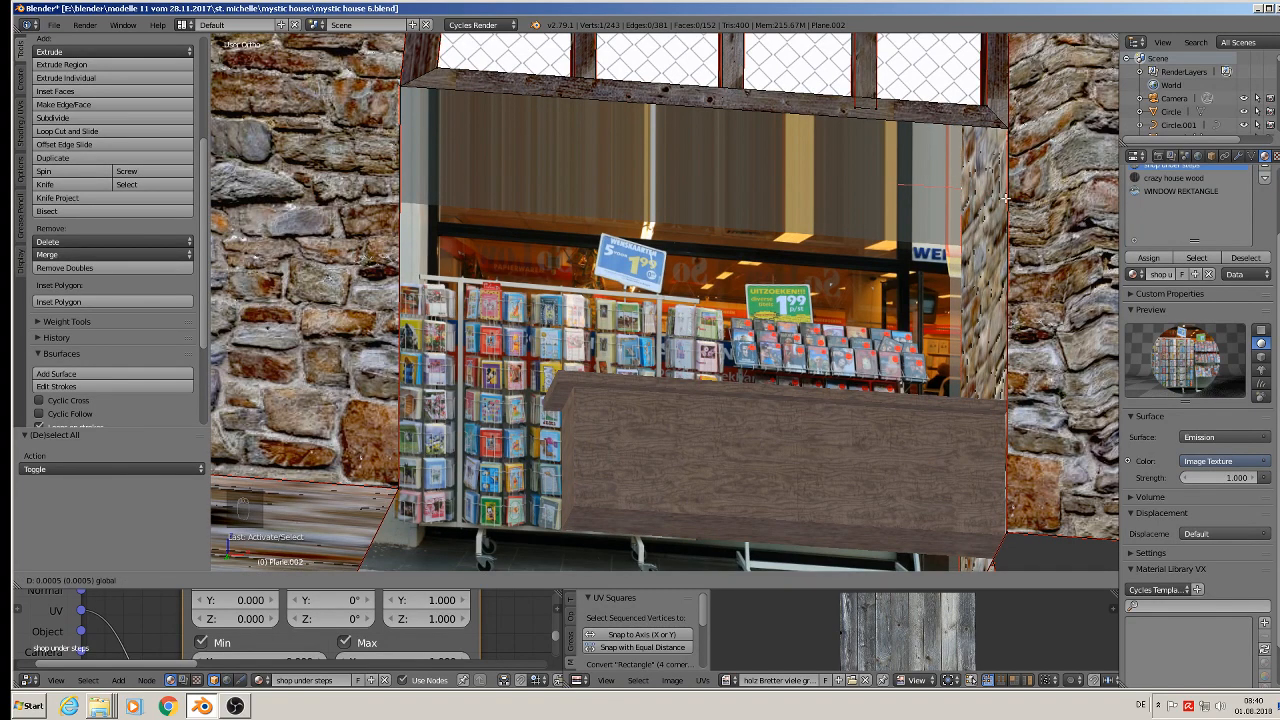
click(1004, 197)
middle_drag(1004, 197, 909, 212)
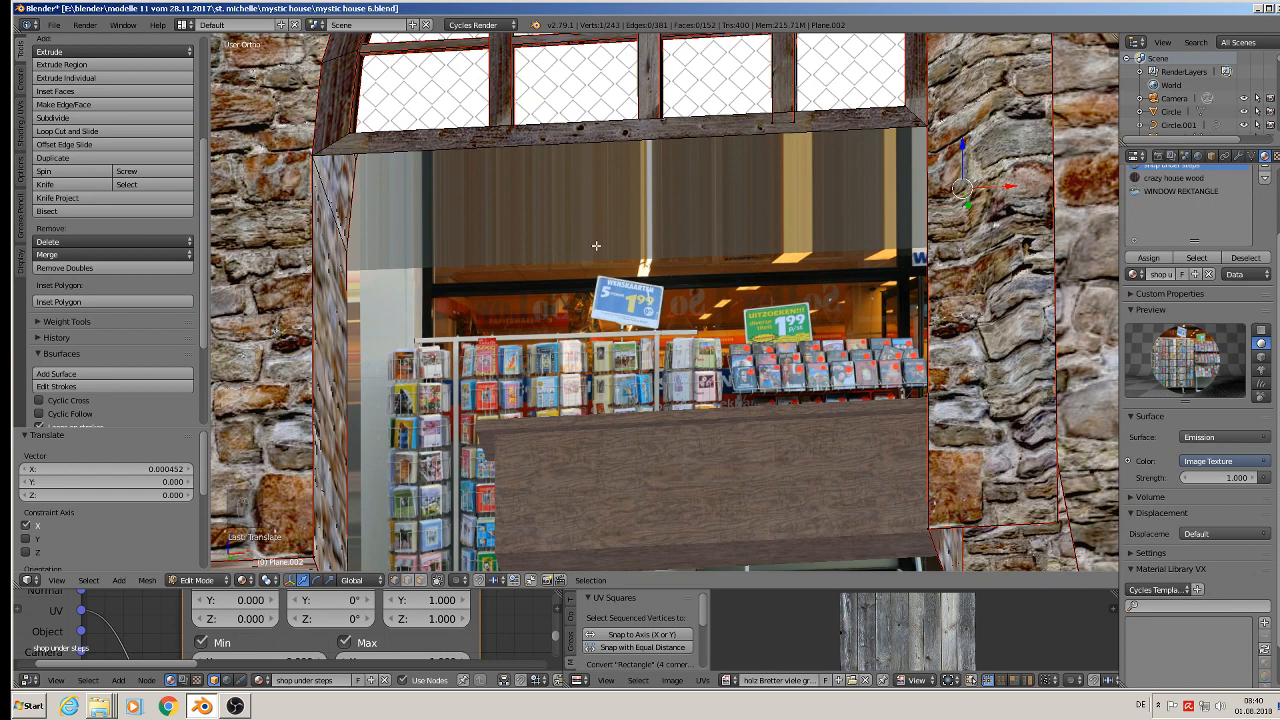
key(ctrl+r)
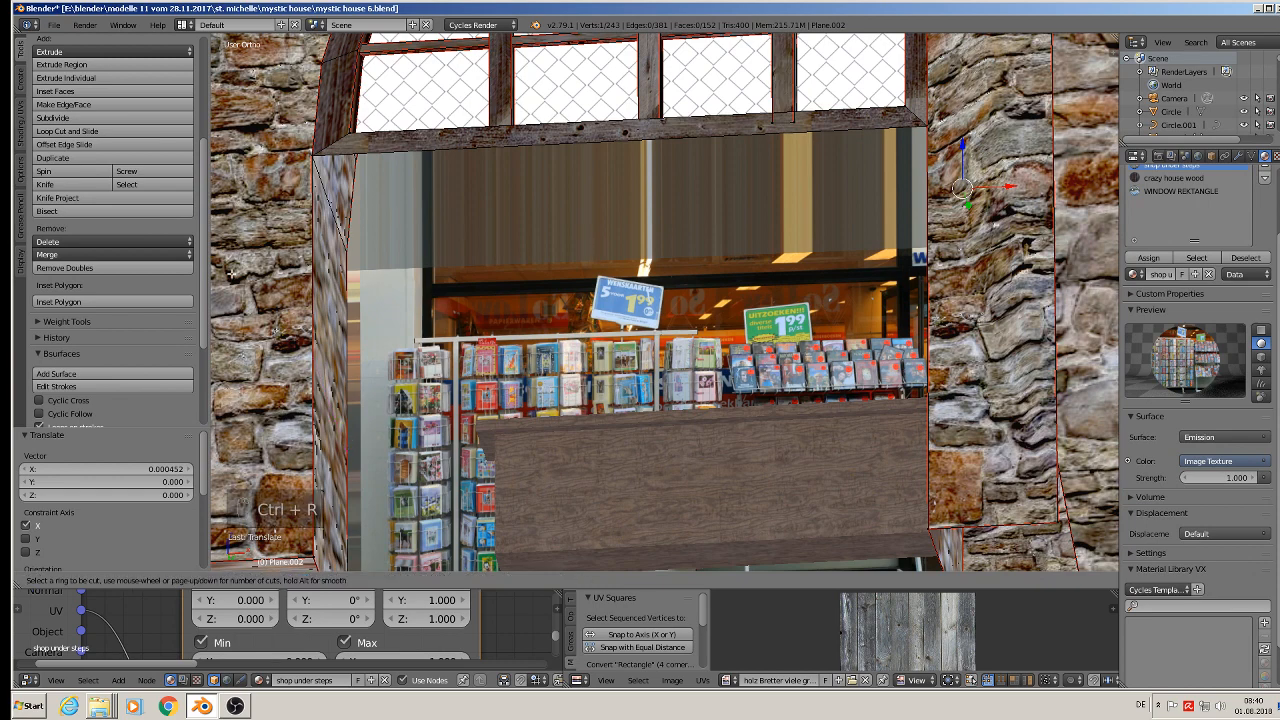
key(Escape)
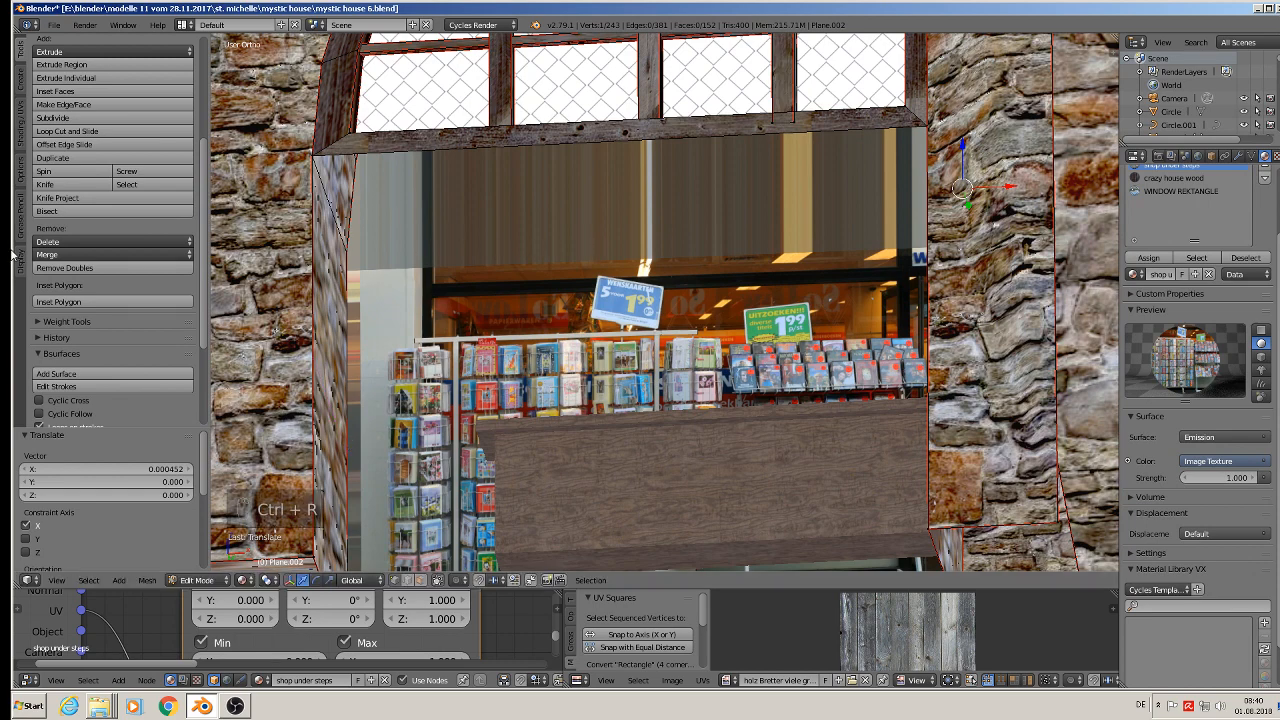
click(74, 186)
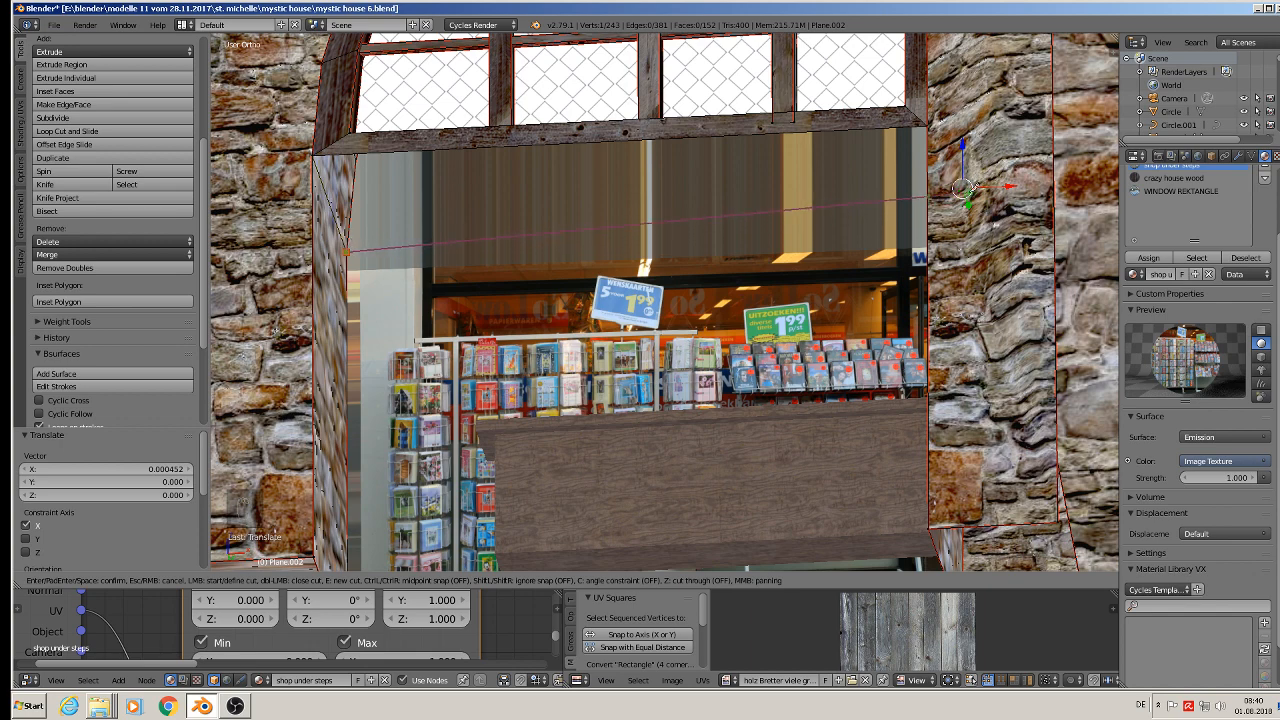
key(Escape)
mouse_move(943, 206)
middle_down()
mouse_move(966, 230)
mouse_move(932, 192)
mouse_move(923, 199)
middle_up()
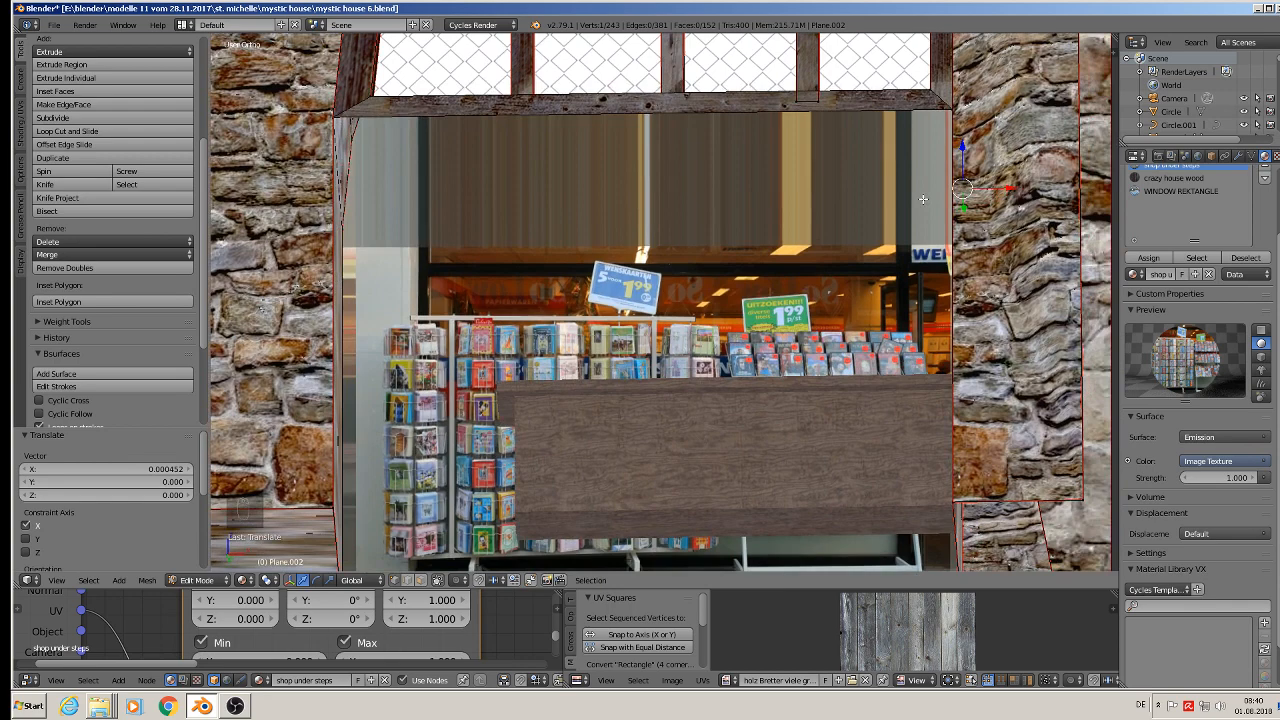
click(90, 183)
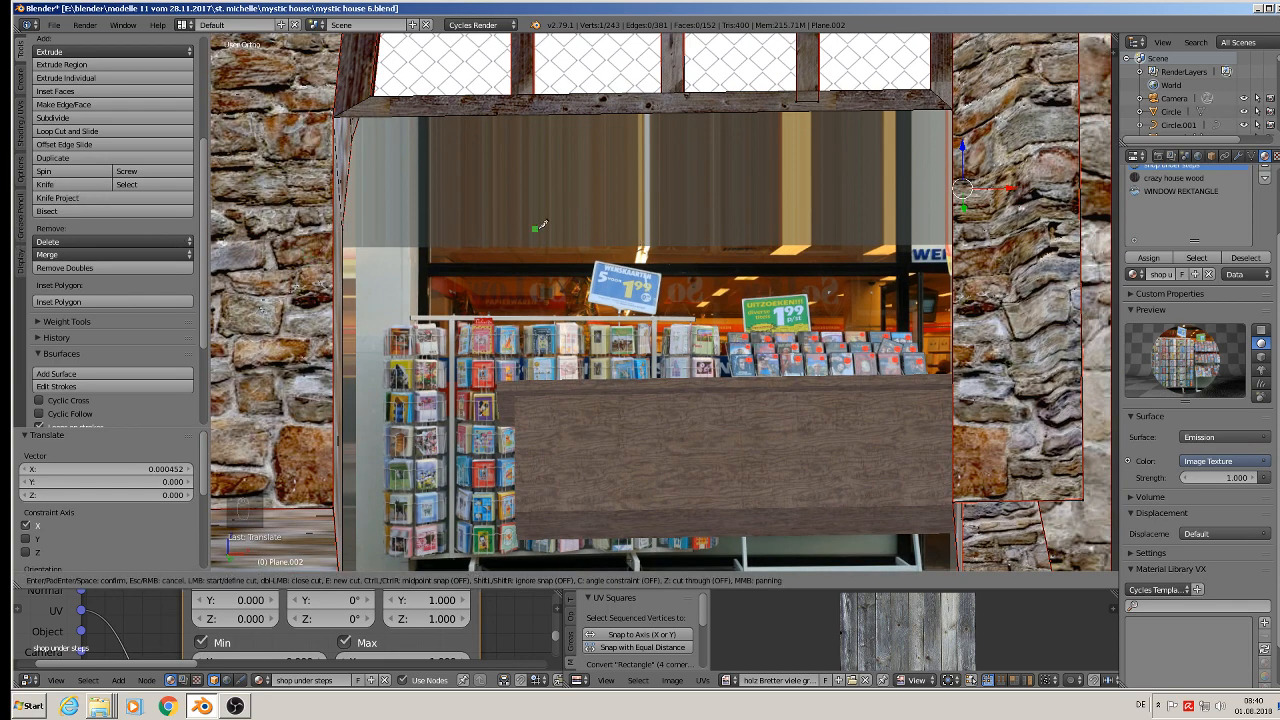
key(Escape)
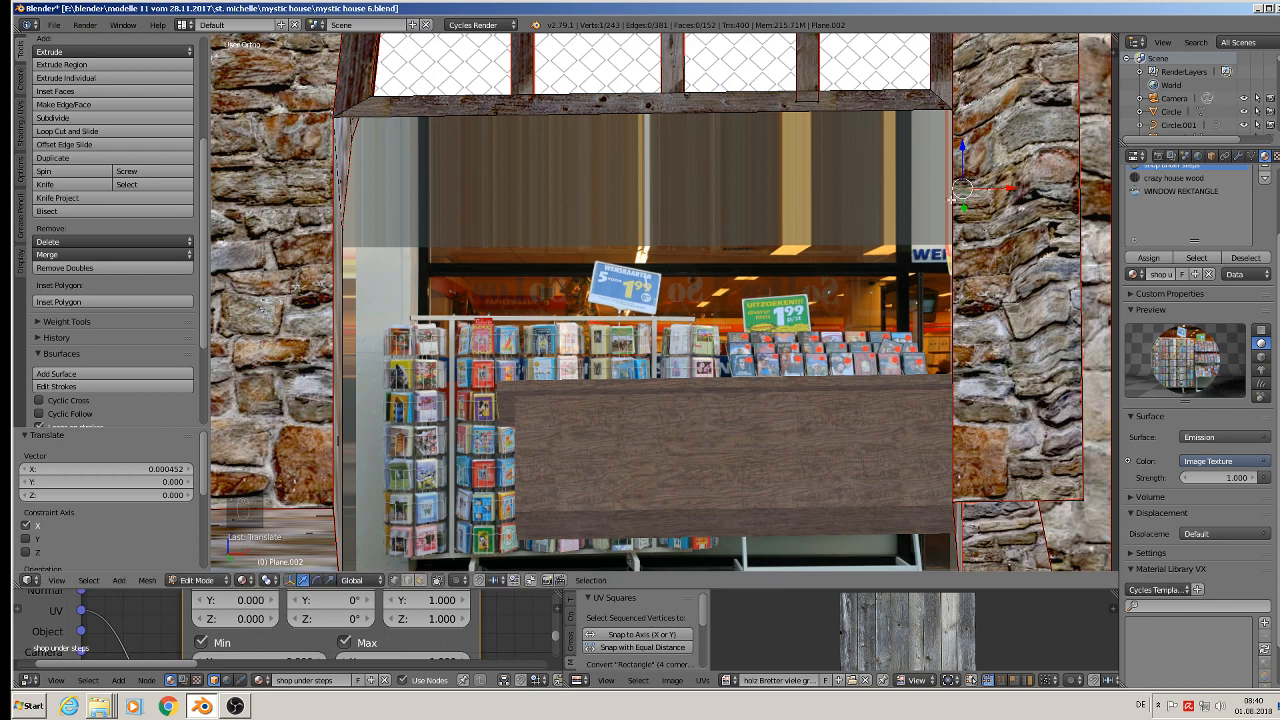
Cut across the shop face with the Knife from the new side vertex toward the opposite side, beneath the window's lower beam.
middle_drag(963, 190, 968, 213)
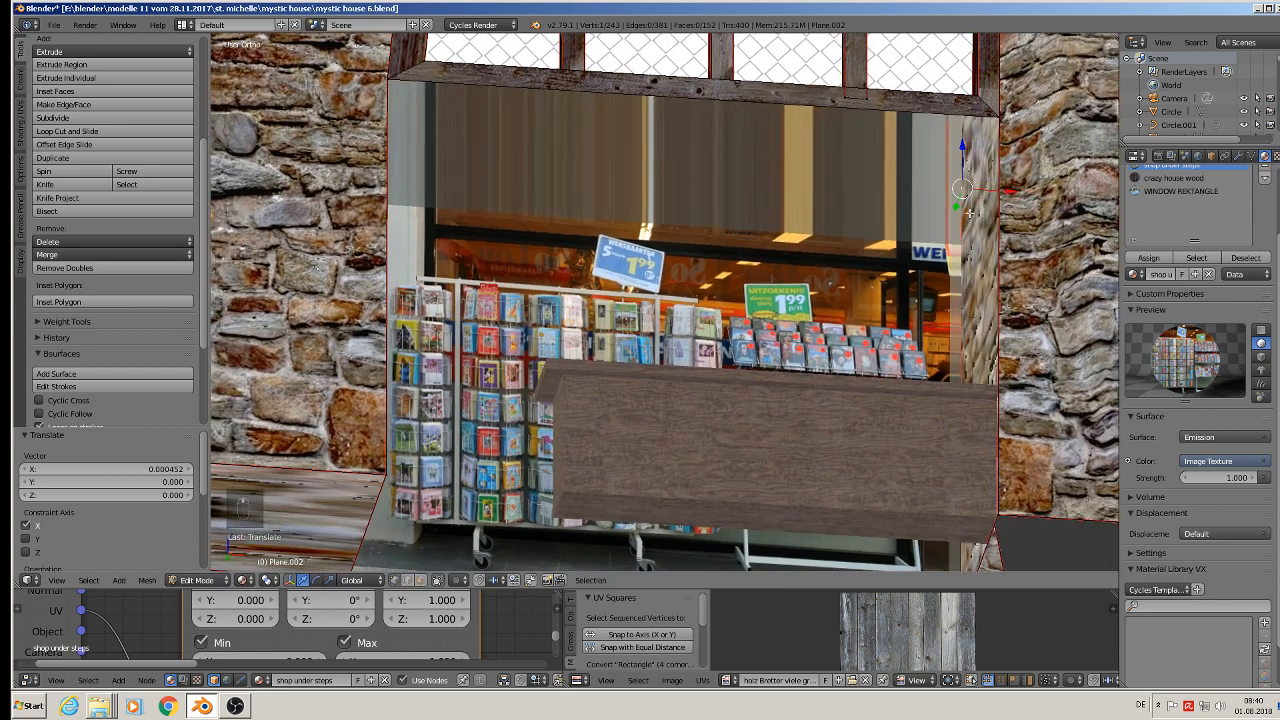
click(52, 185)
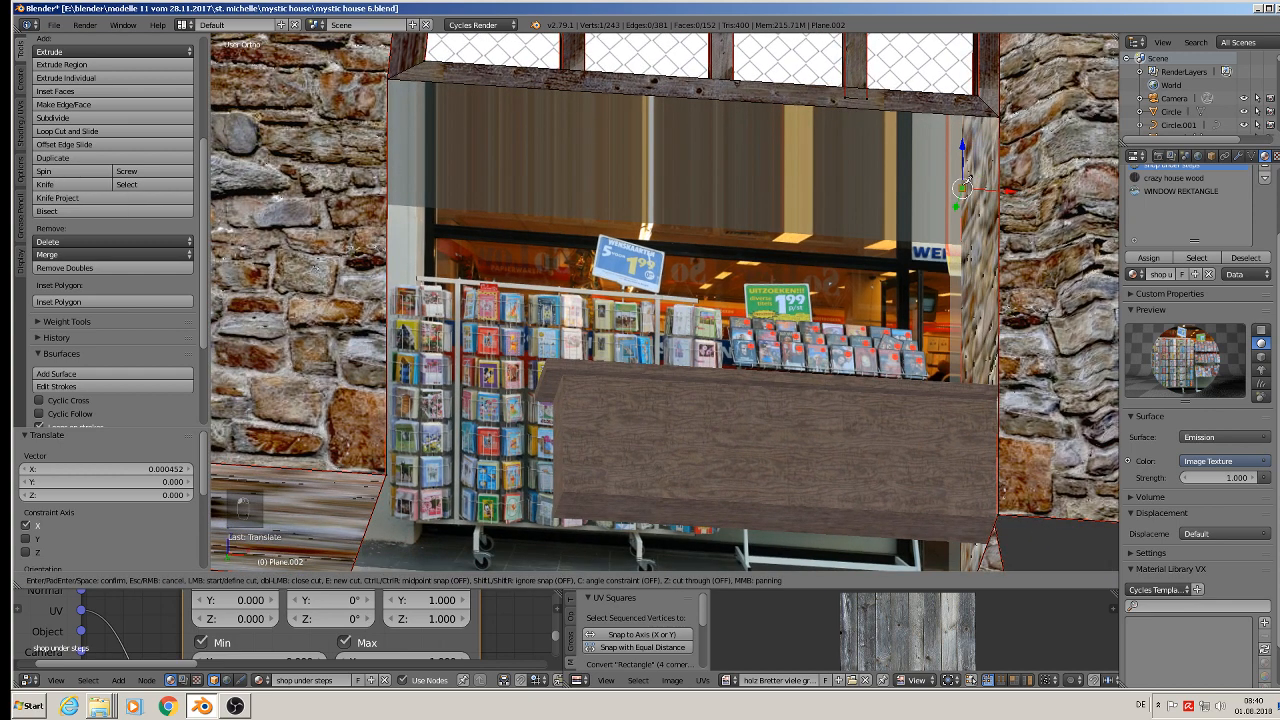
click(415, 149)
key(Return)
middle_drag(453, 183, 408, 213)
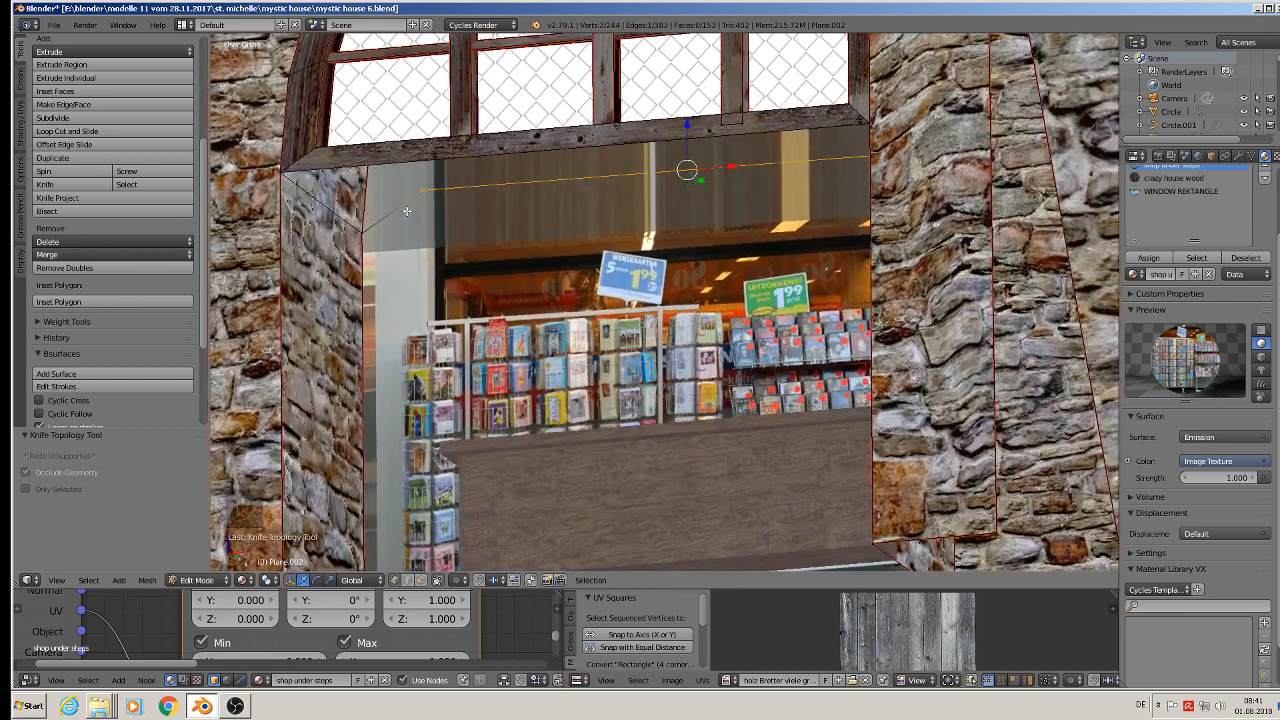
Dissolve the stray vertex where the knife cut bends inside the shop face.
scroll(443, 213, up, 1)
scroll(443, 213, down, 1)
scroll(466, 198, down, 1)
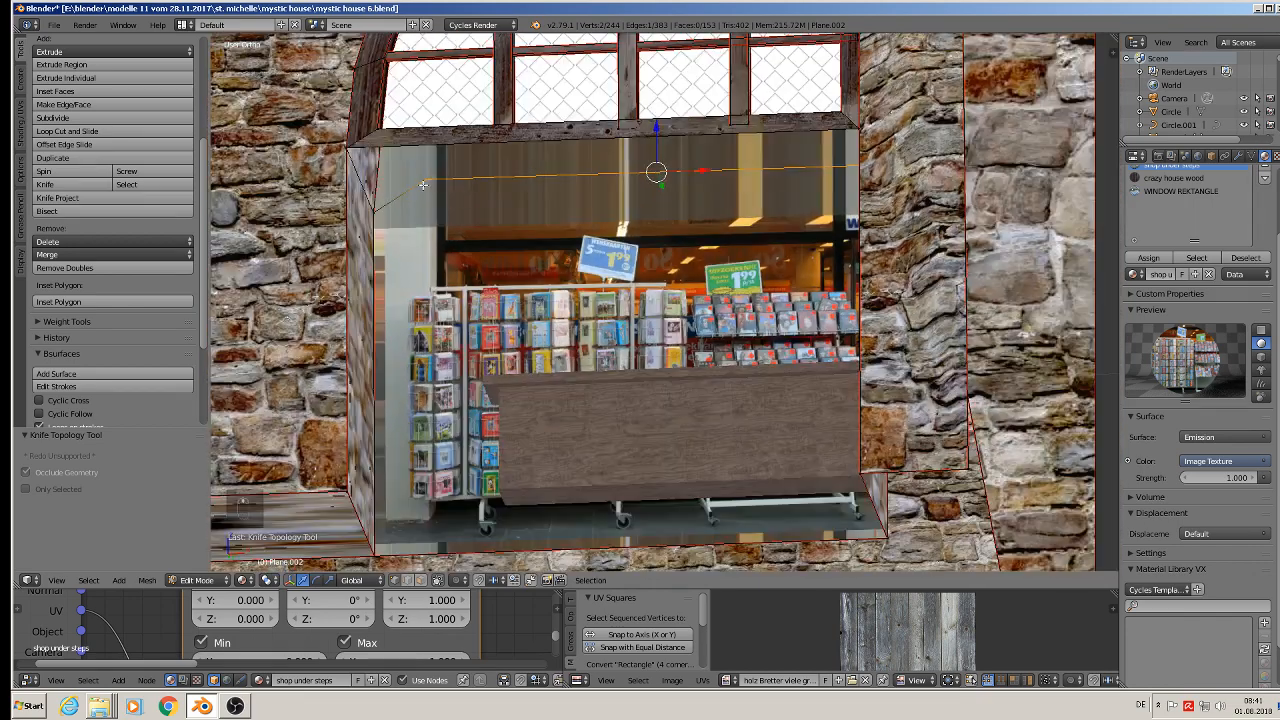
right_click(426, 179)
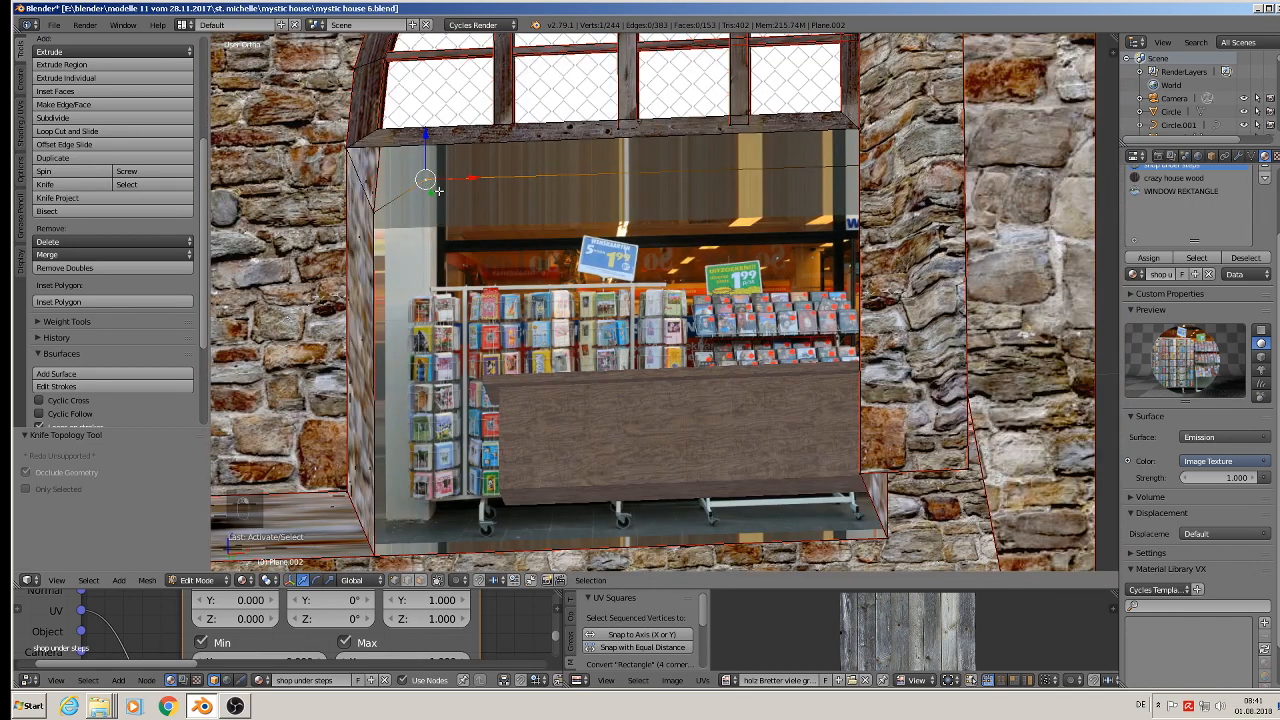
key(x)
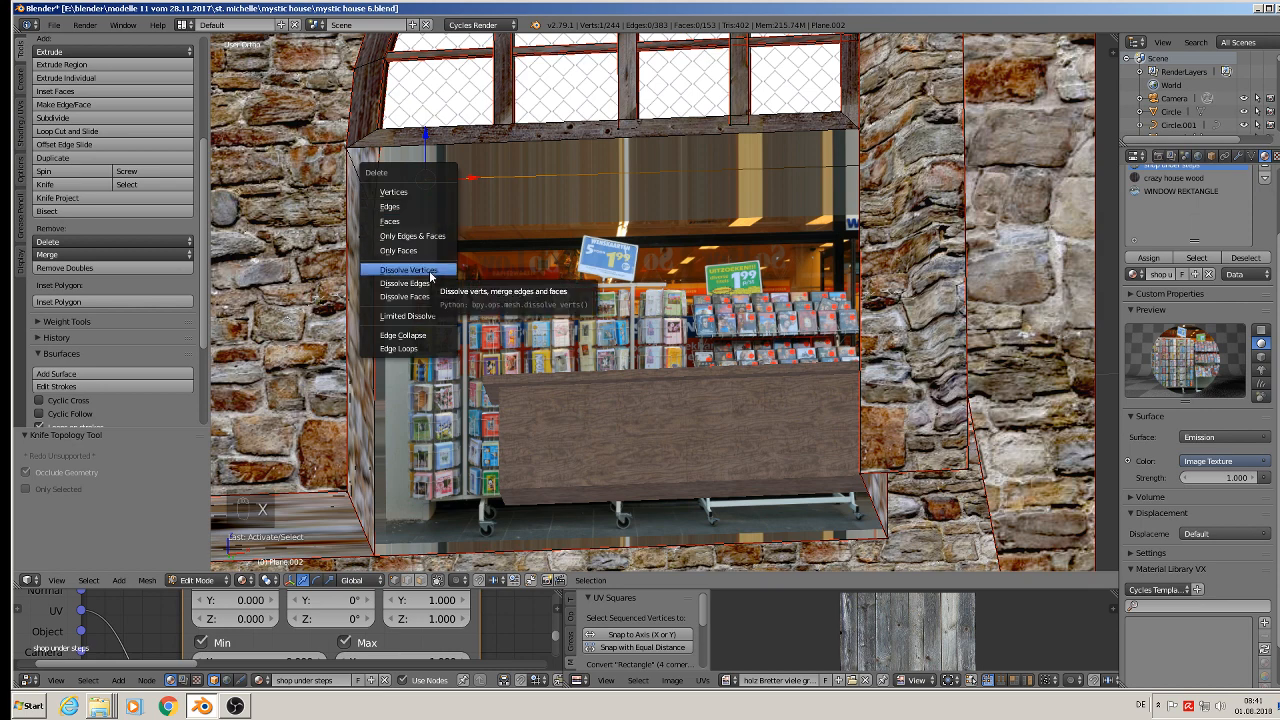
click(408, 270)
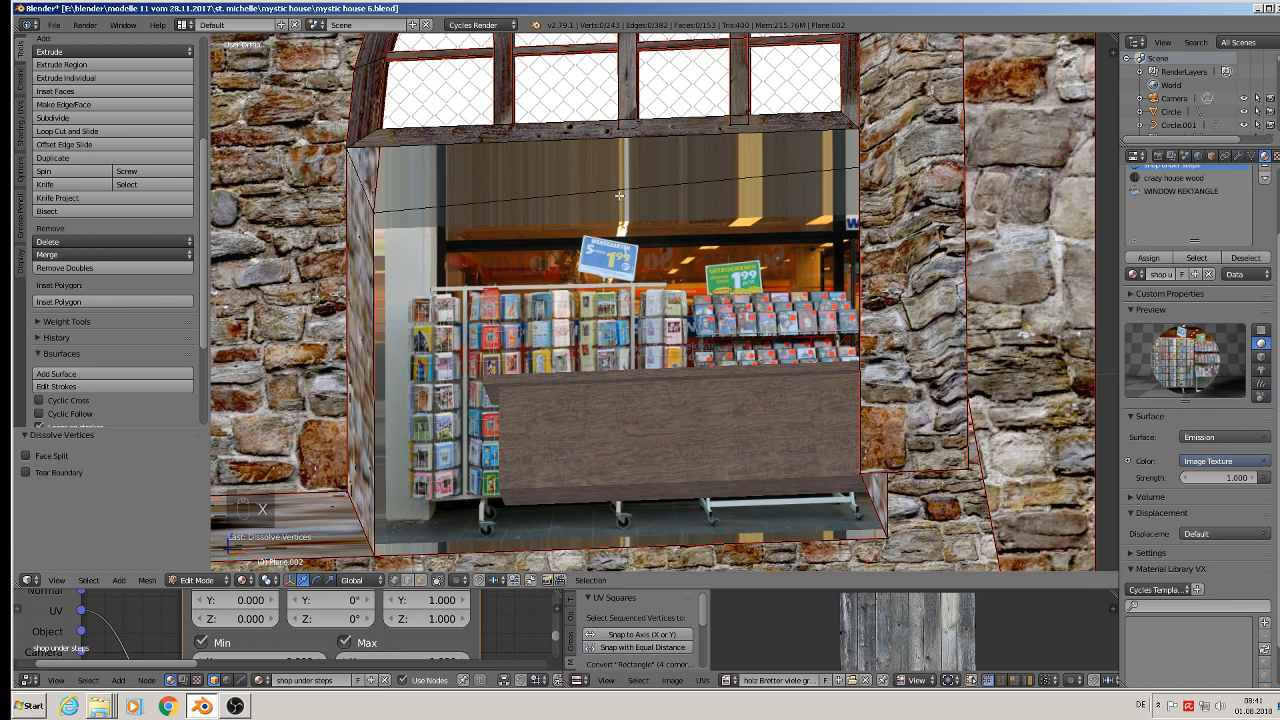
Lower the cut's end vertex on the straight side by 0.021 along Z to level the cut.
middle_drag(812, 204, 936, 208)
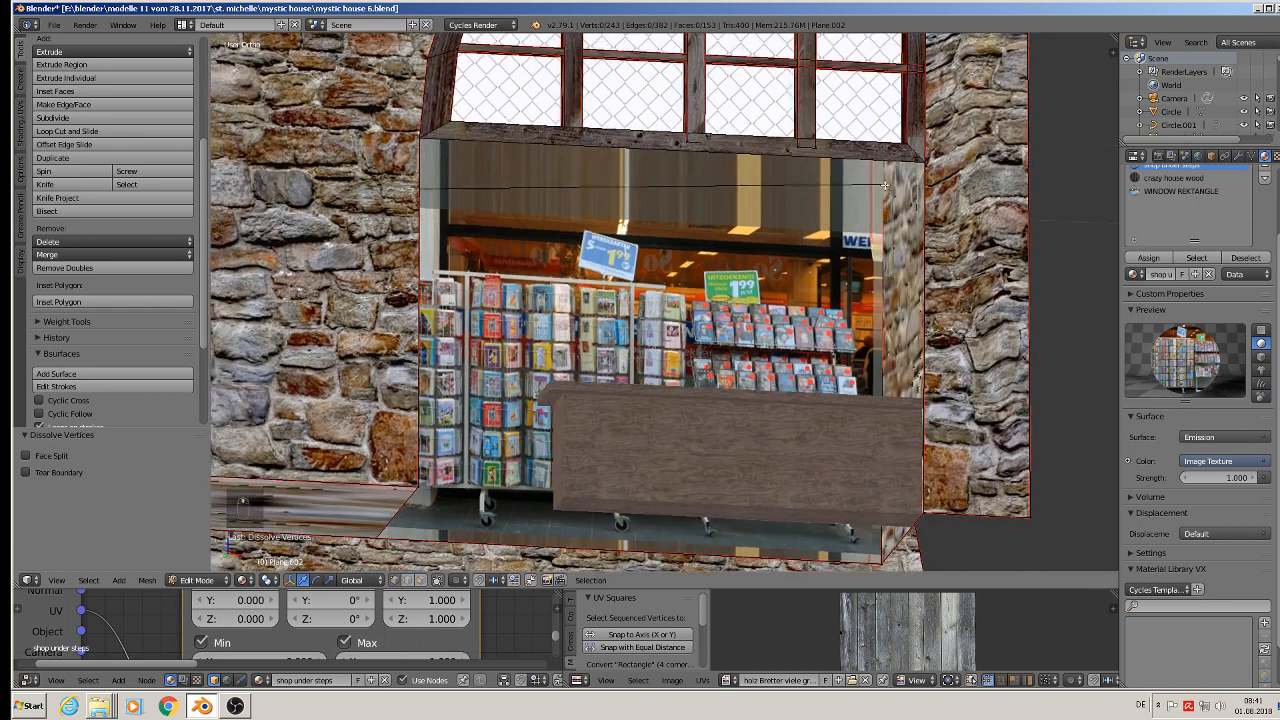
right_click(886, 191)
drag(888, 145, 888, 188)
Select the shop face below the cut in face selection mode and project its UVs from the front view.
middle_drag(888, 190, 848, 204)
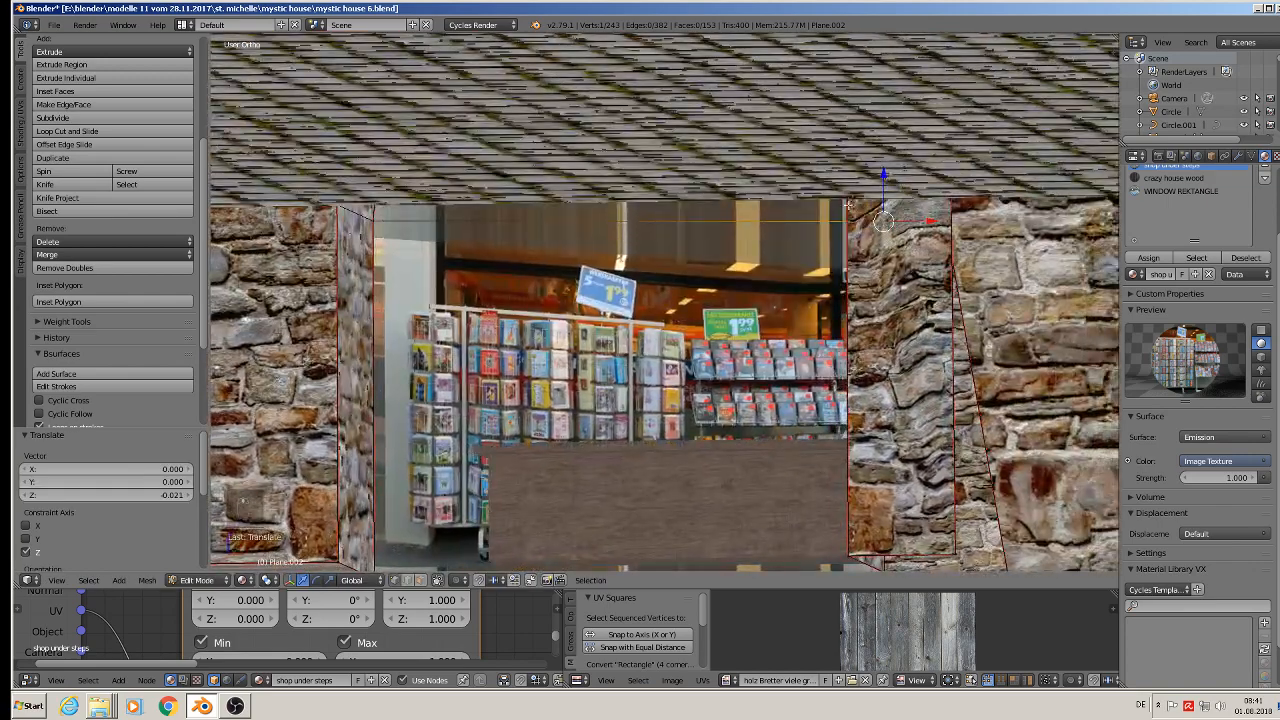
click(420, 581)
right_click(622, 343)
scroll(622, 343, down, 4)
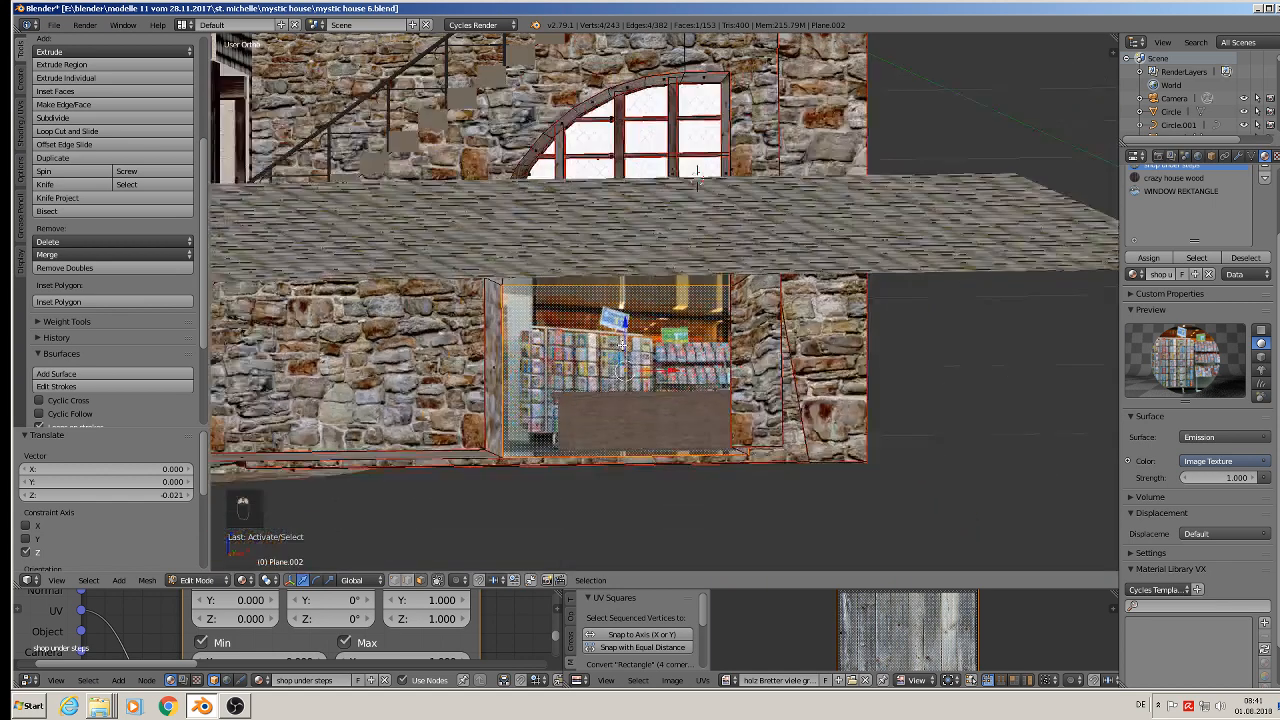
key(KP_1)
scroll(752, 113, up, 2)
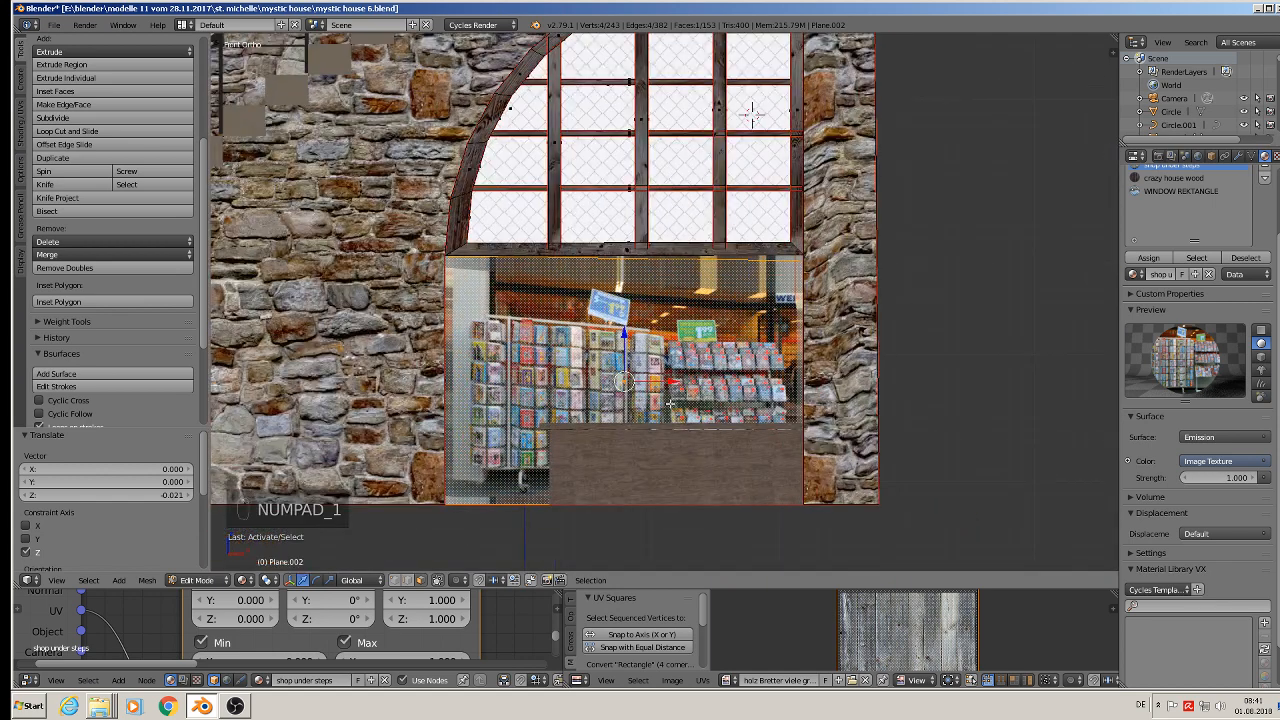
key(u)
key(u)
click(675, 375)
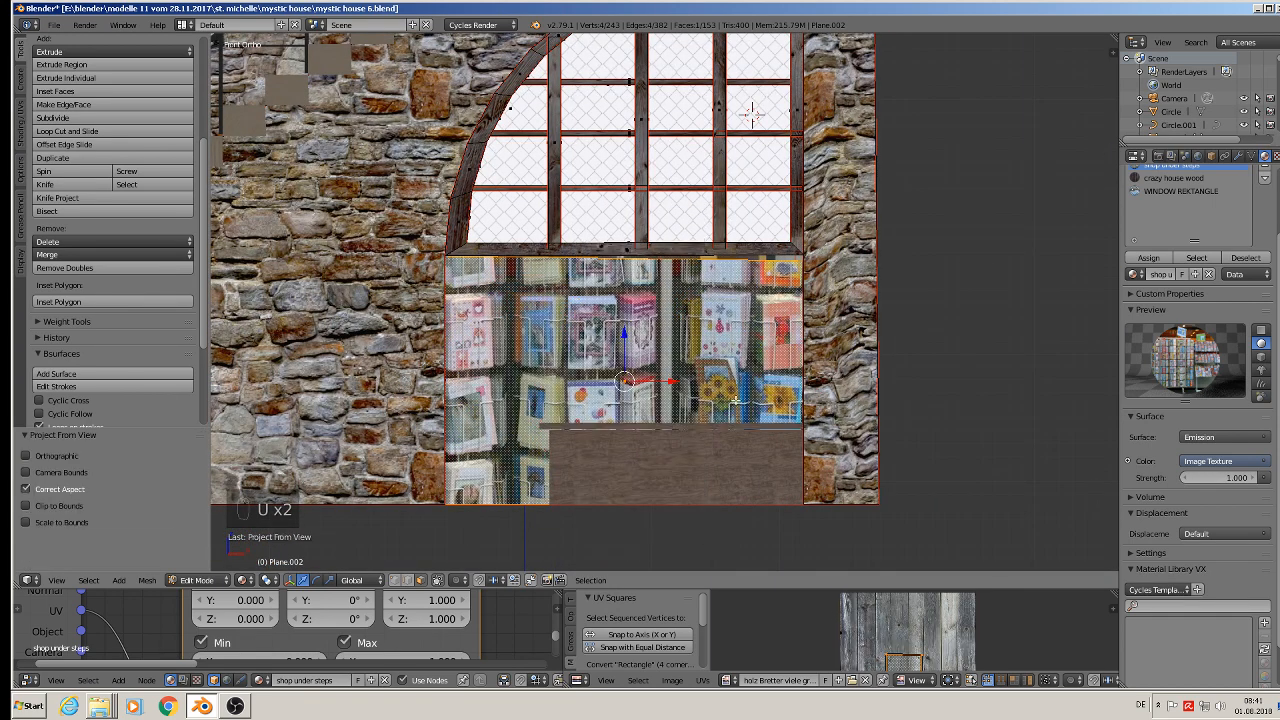
Scale the shop face's UVs by 4.189 and by 0.838, and shift them so the card racks fill the opening beneath the window.
key(s)
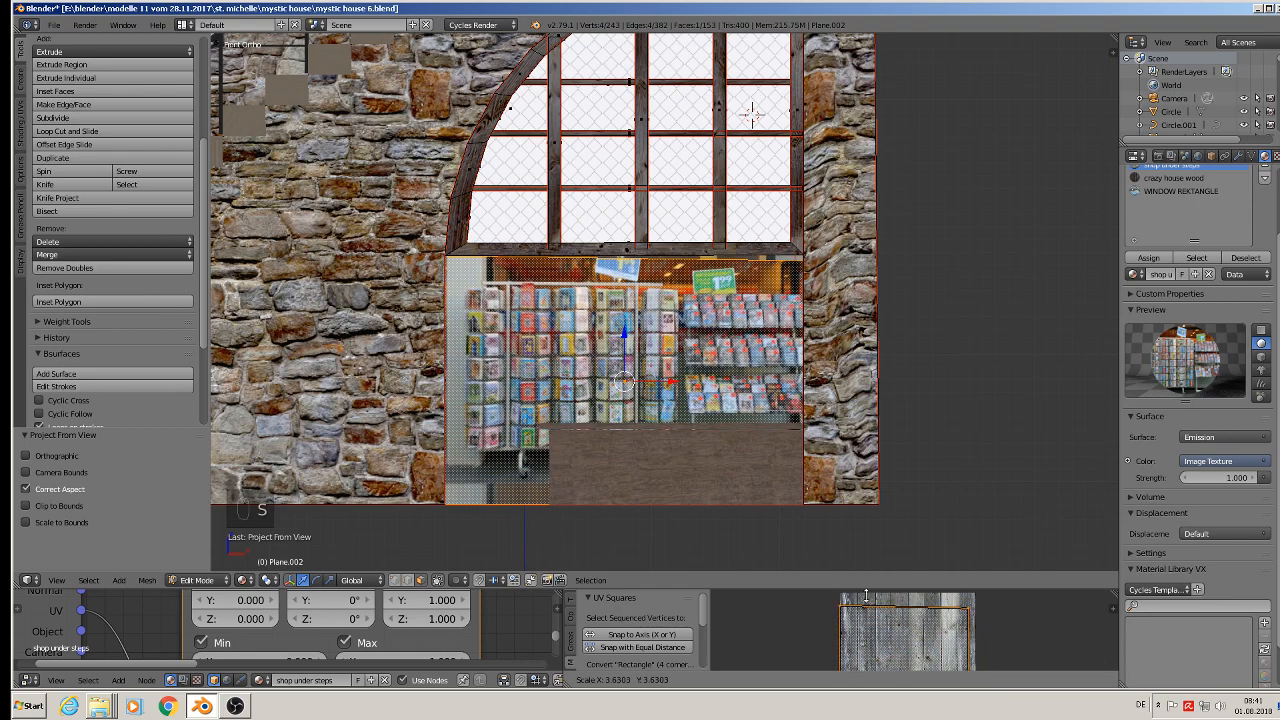
click(925, 601)
key(g)
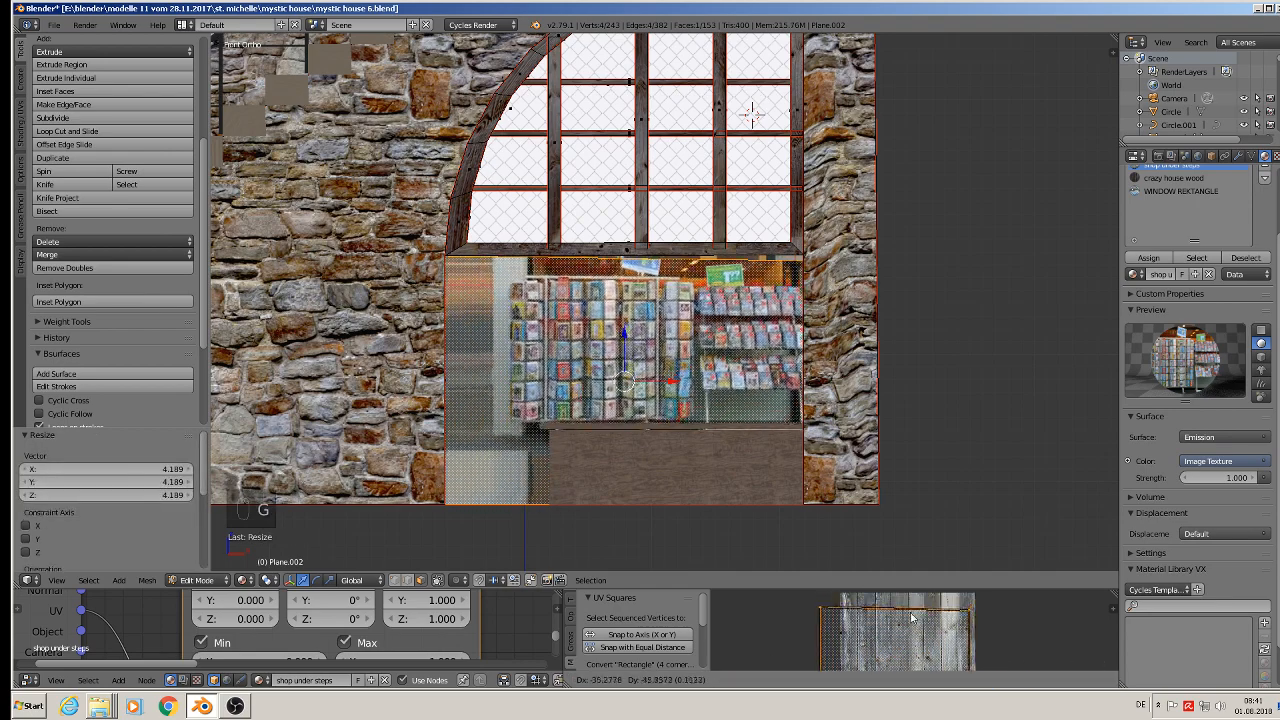
click(944, 660)
key(s)
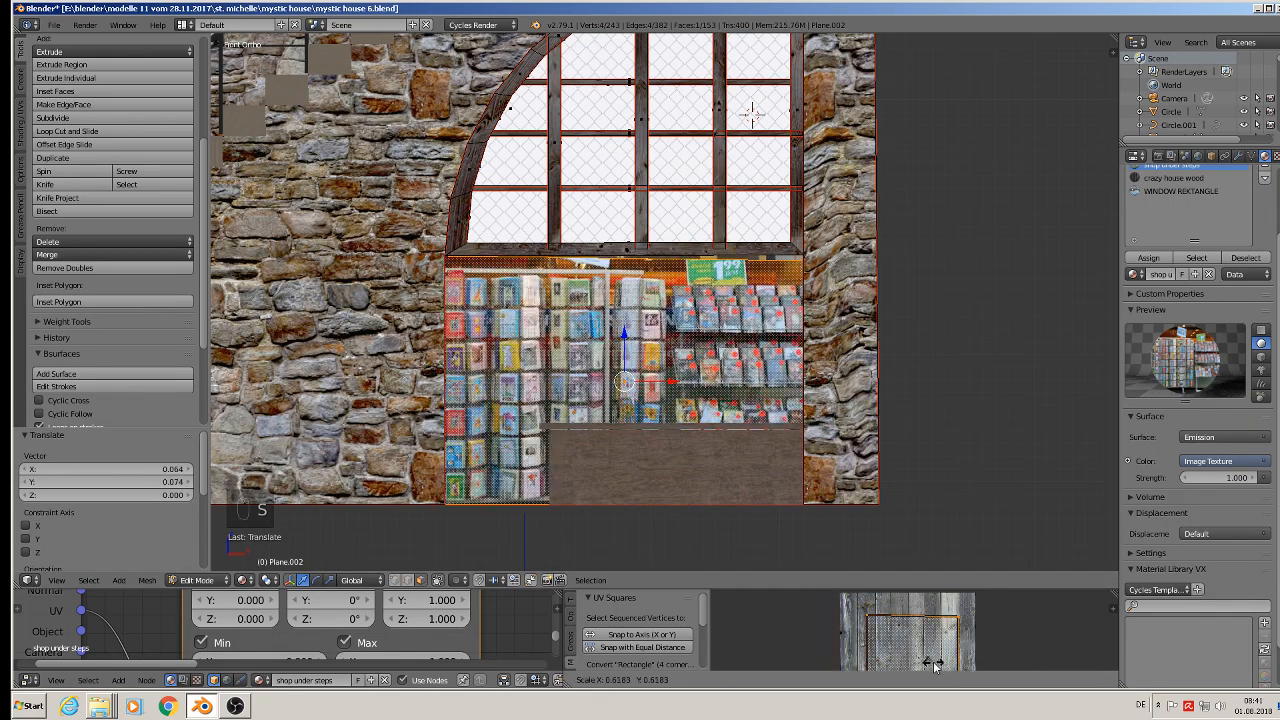
click(944, 663)
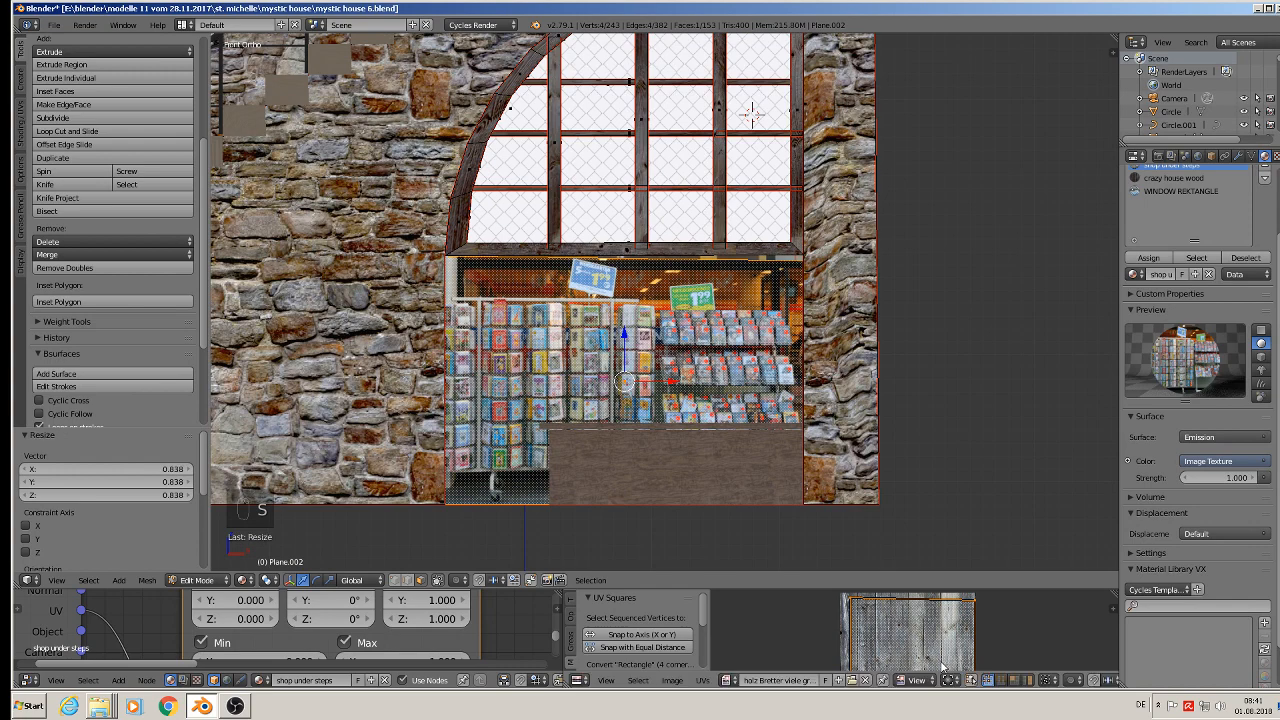
key(g)
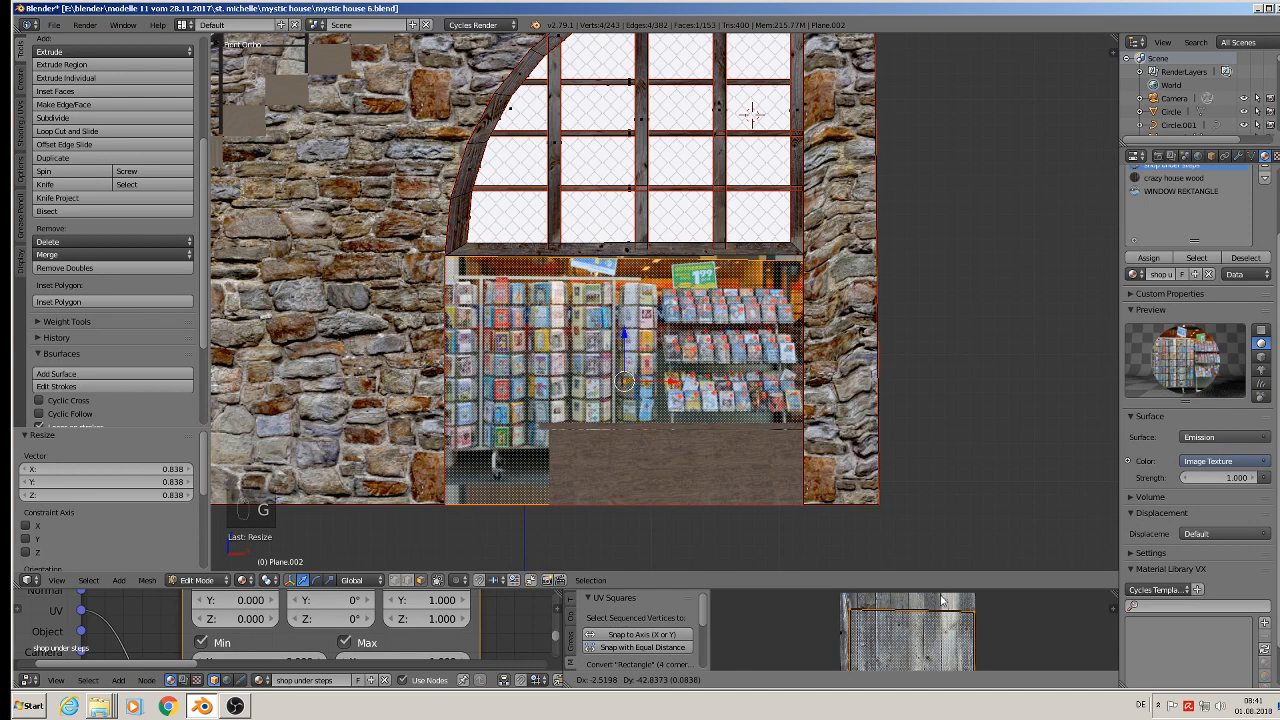
click(938, 668)
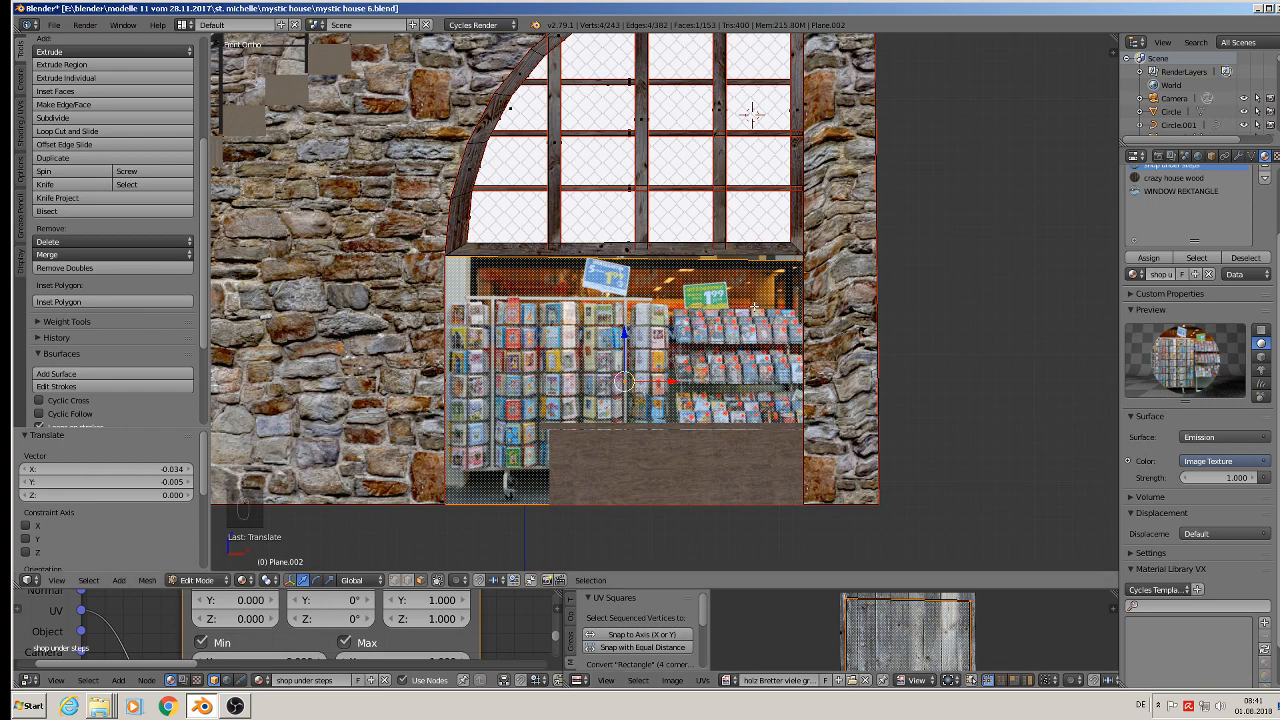
Raise the cut's end vertex at the straight side of the opening by 0.005 along Z.
right_click(808, 260)
middle_drag(783, 294, 834, 290)
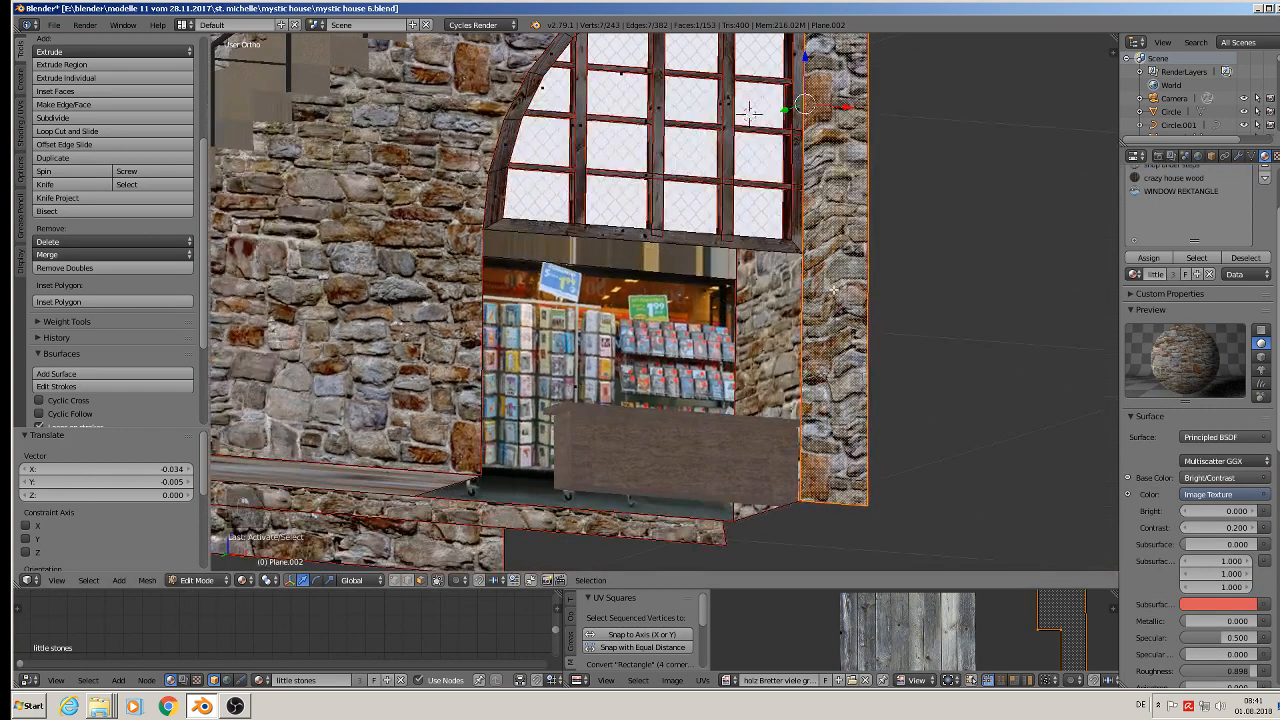
click(395, 581)
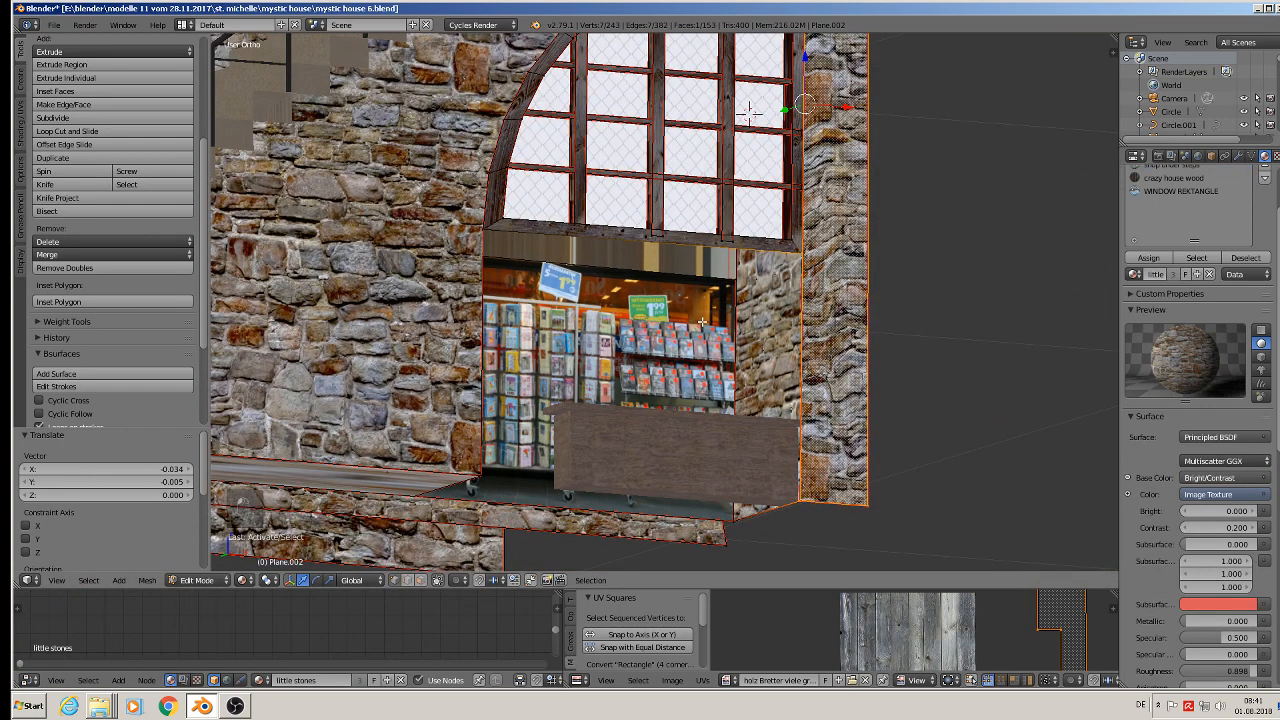
right_click(735, 281)
drag(740, 244, 740, 236)
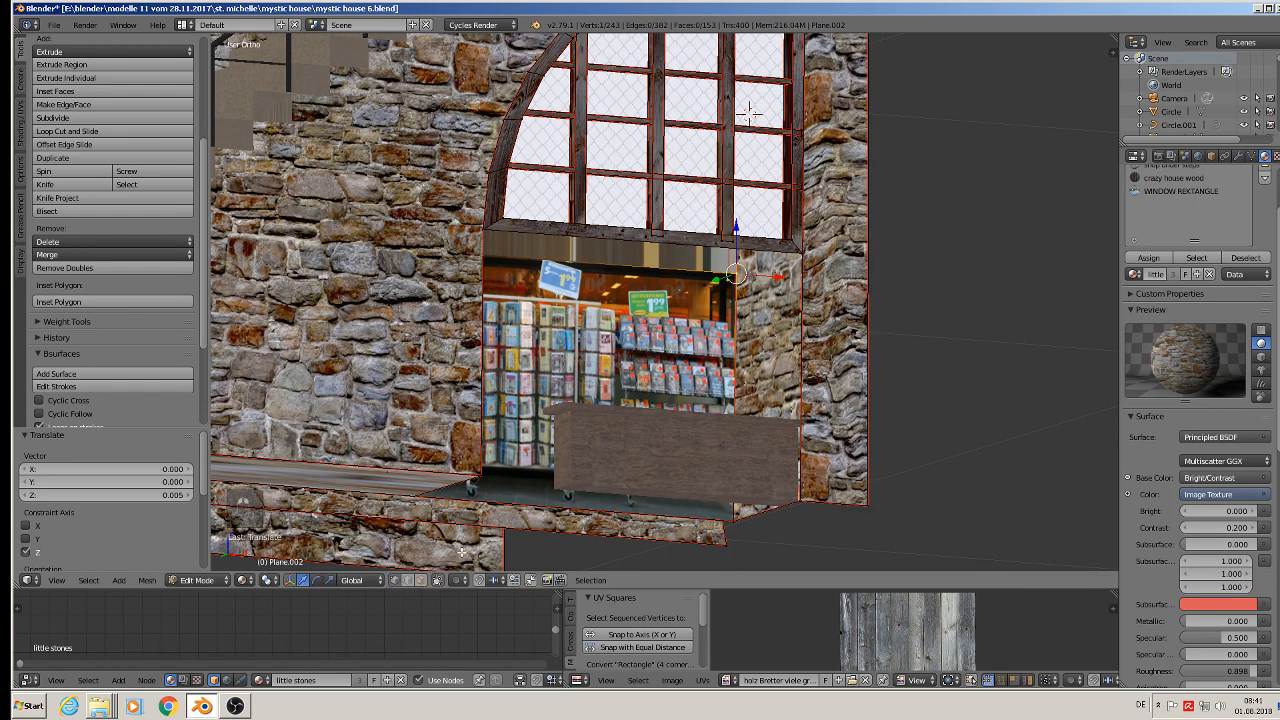
Assign the little stones material to the face above the shop cut.
click(424, 581)
right_click(609, 261)
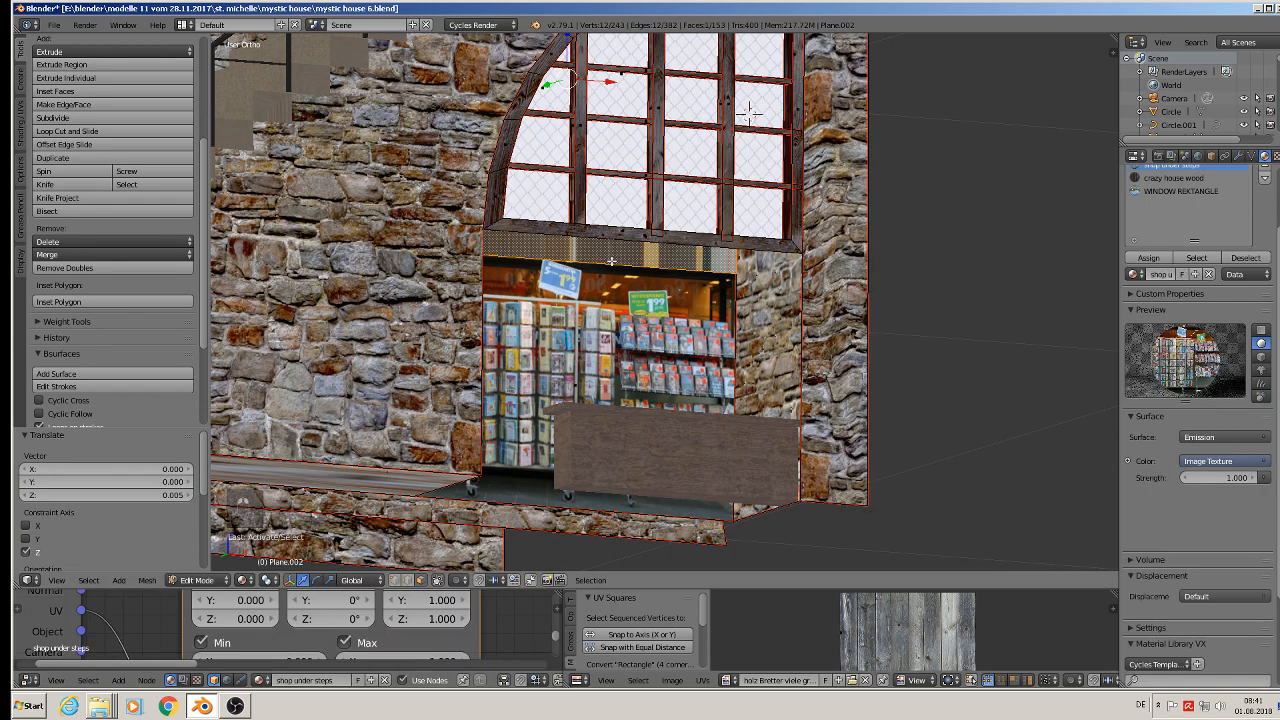
scroll(1202, 214, up, 2)
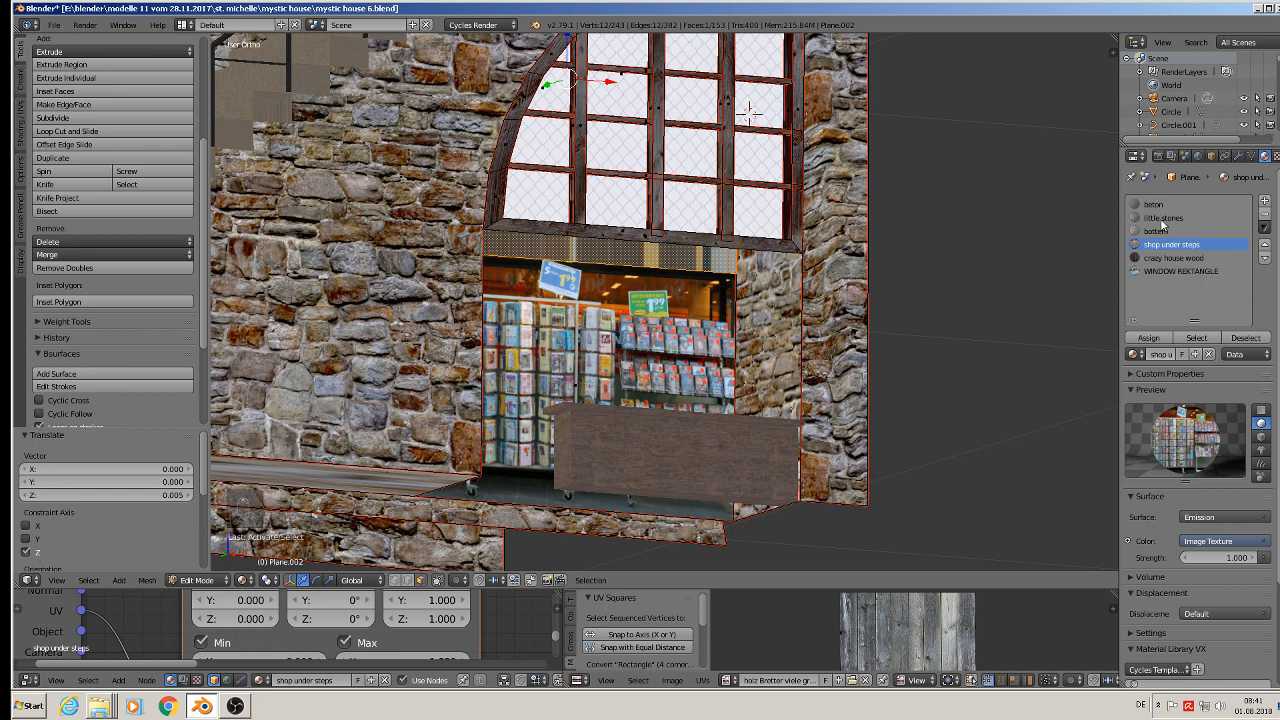
click(1163, 218)
click(1151, 341)
Clear the mesh selection and save the file.
middle_drag(868, 306, 735, 348)
key(a)
scroll(766, 345, down, 1)
key(a)
key(a)
key(a)
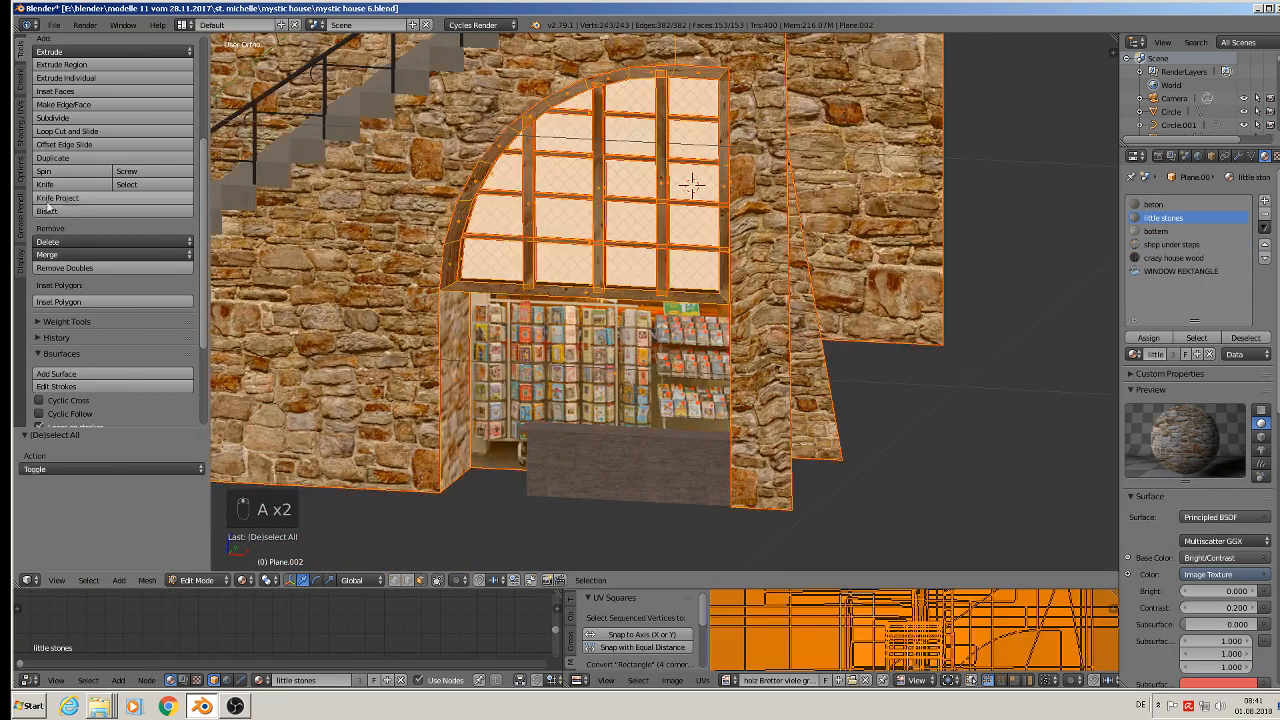
scroll(110, 250, down, 6)
click(55, 25)
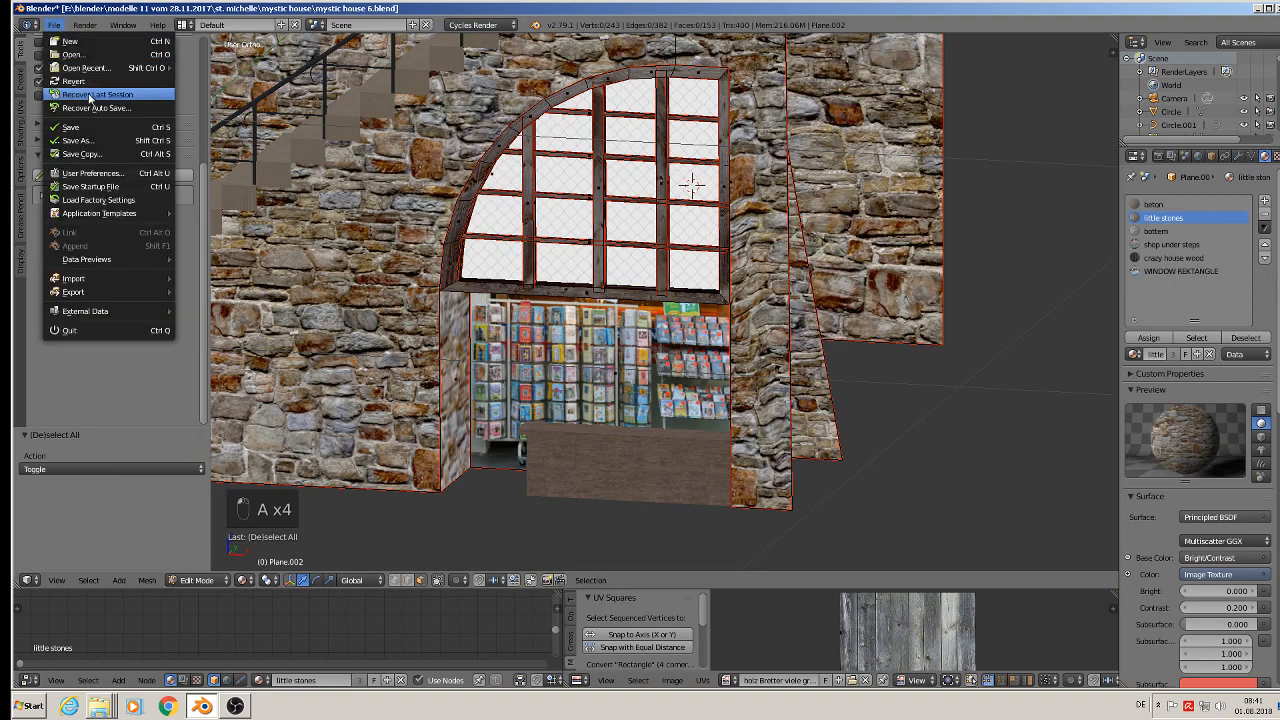
click(78, 127)
Preview the shop opening, stairs and whole house in rendered shading.
click(258, 584)
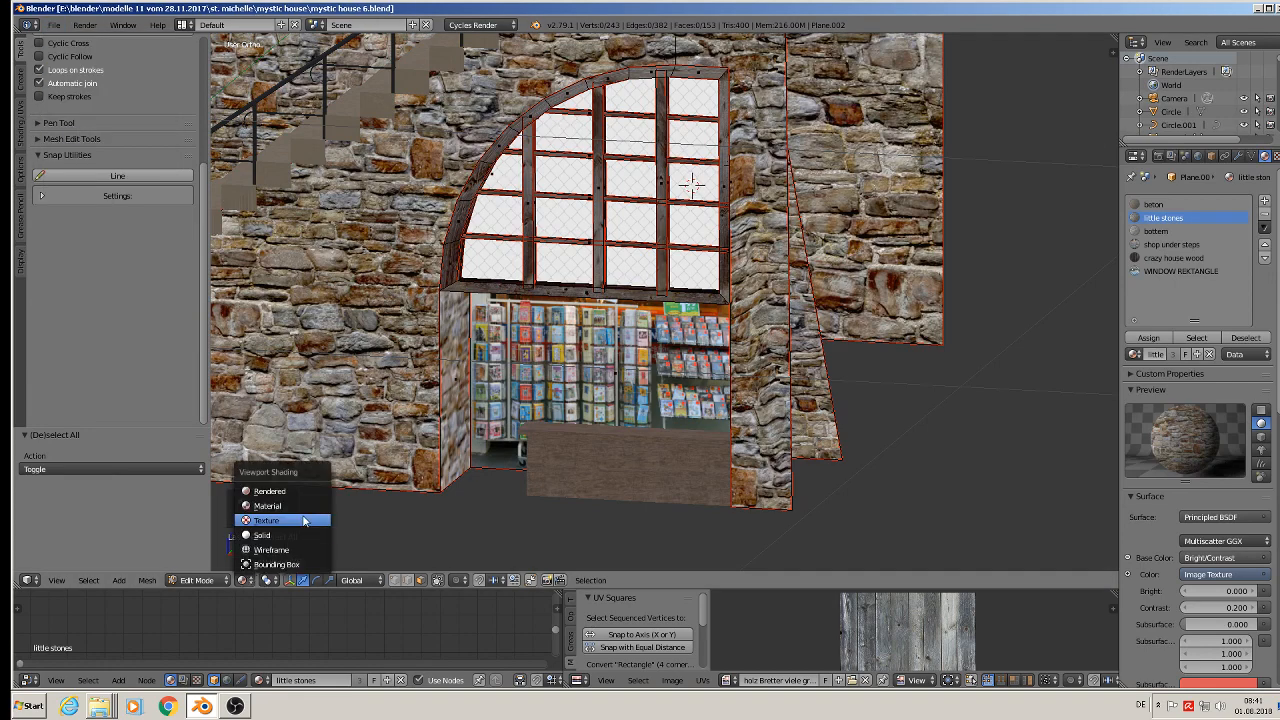
click(300, 489)
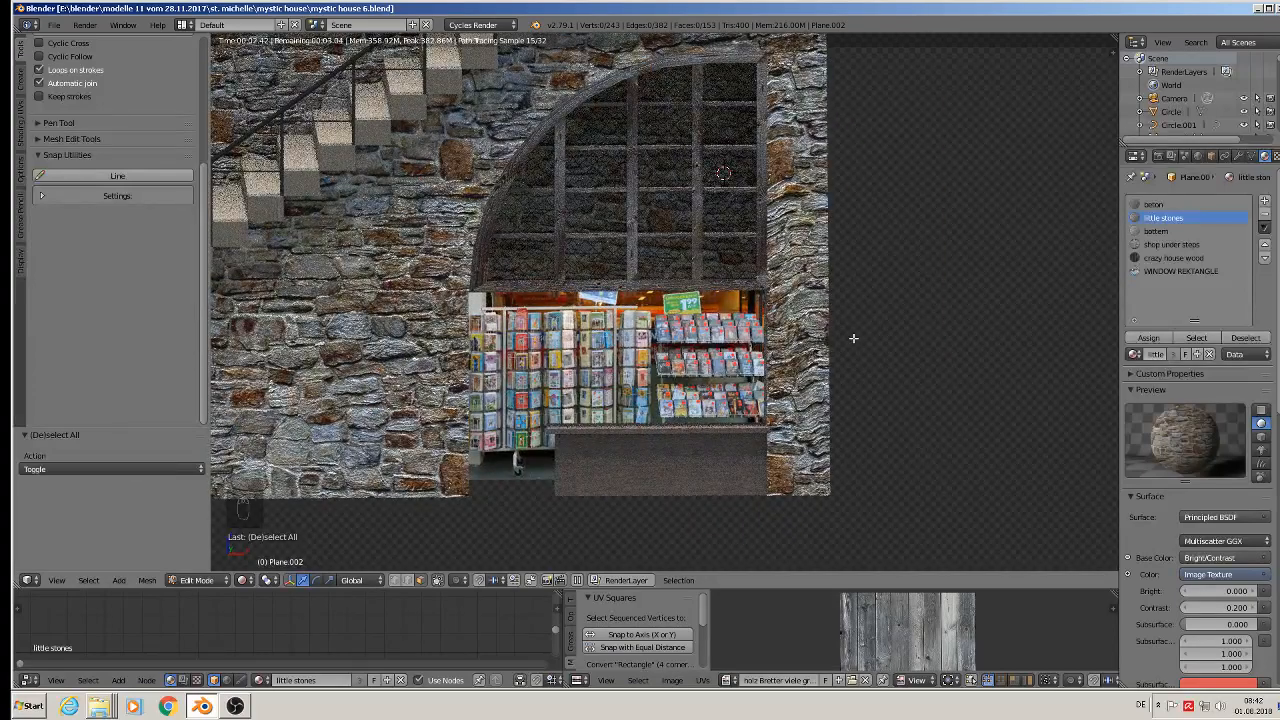
middle_drag(632, 404, 714, 386)
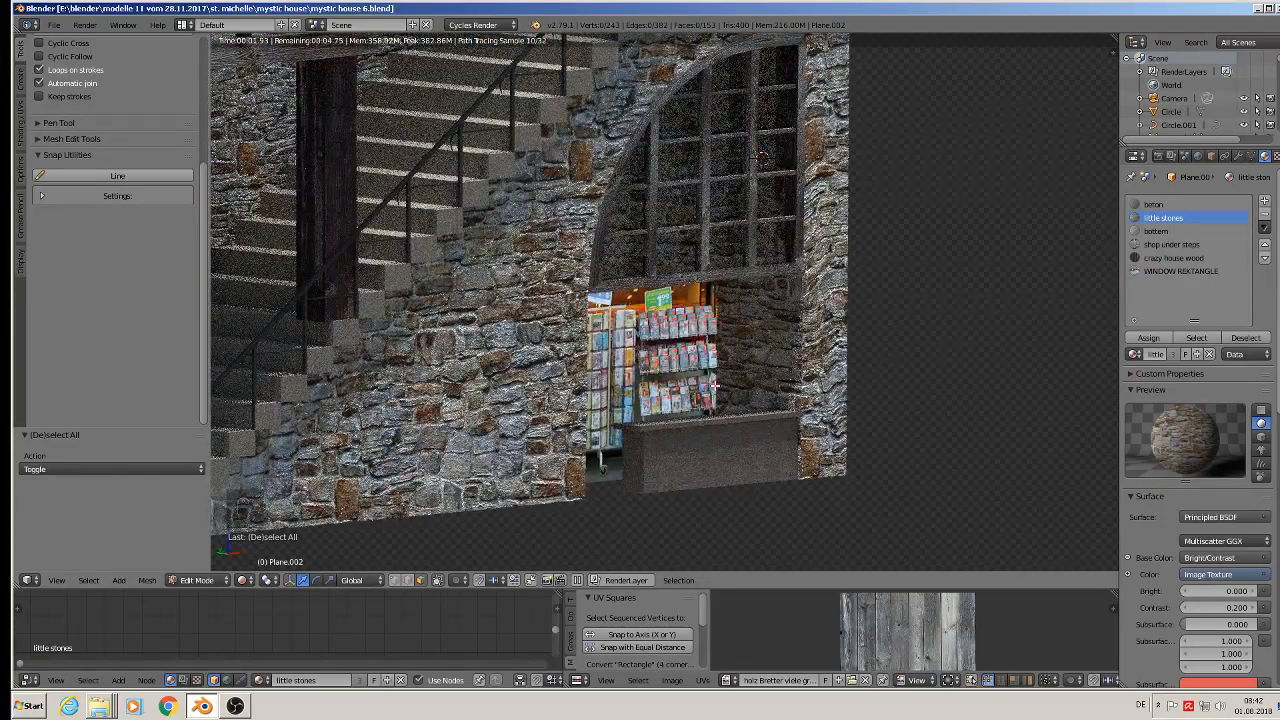
scroll(714, 386, down, 4)
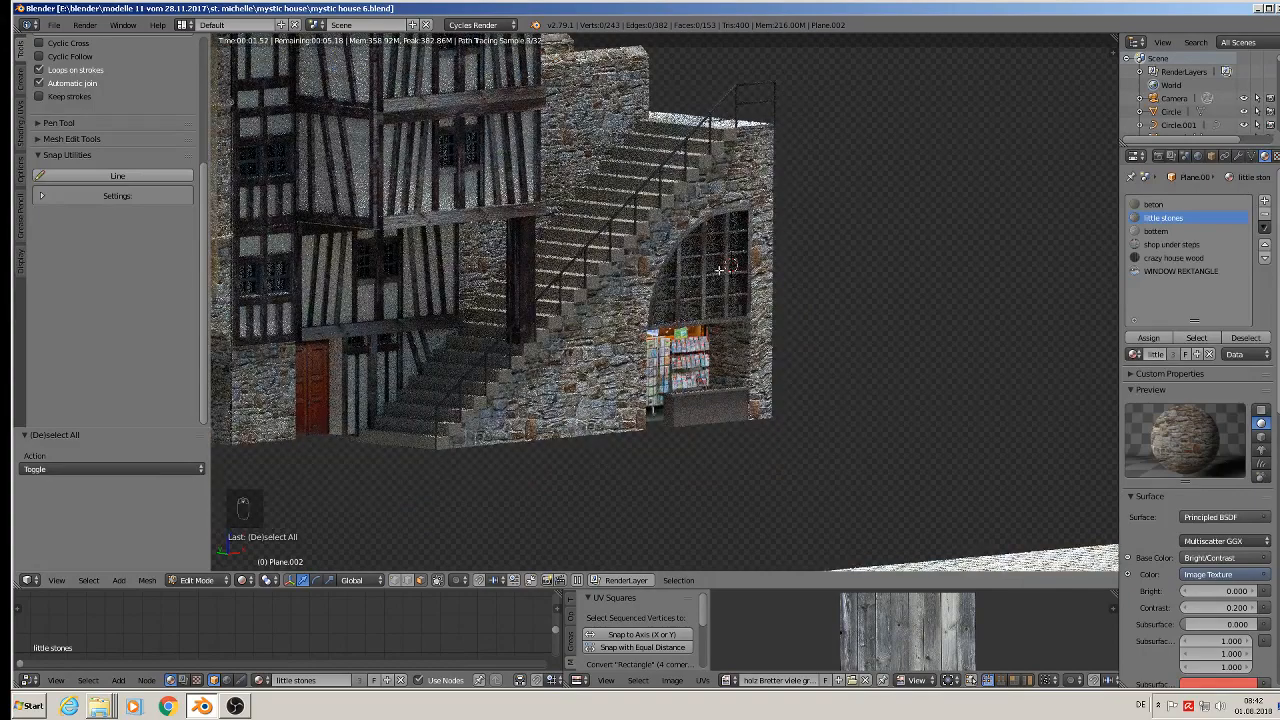
middle_drag(715, 386, 650, 356)
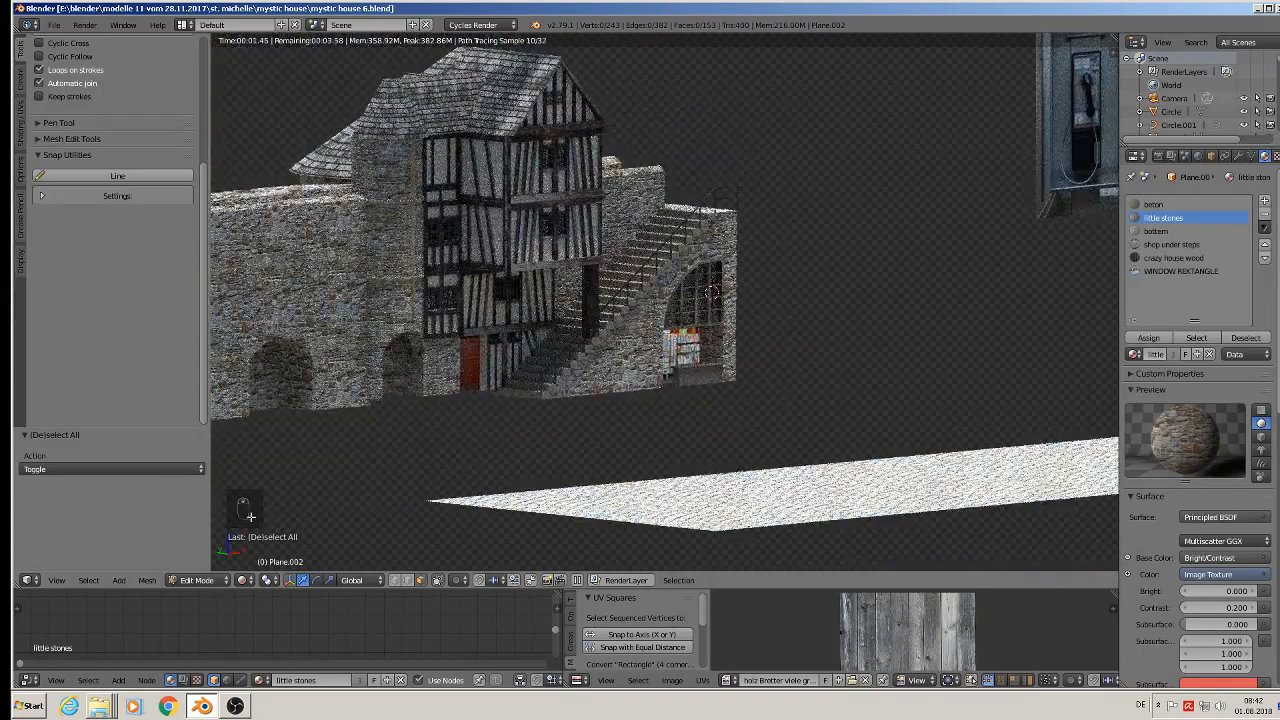
Return the viewport to material shading and save the file.
click(242, 581)
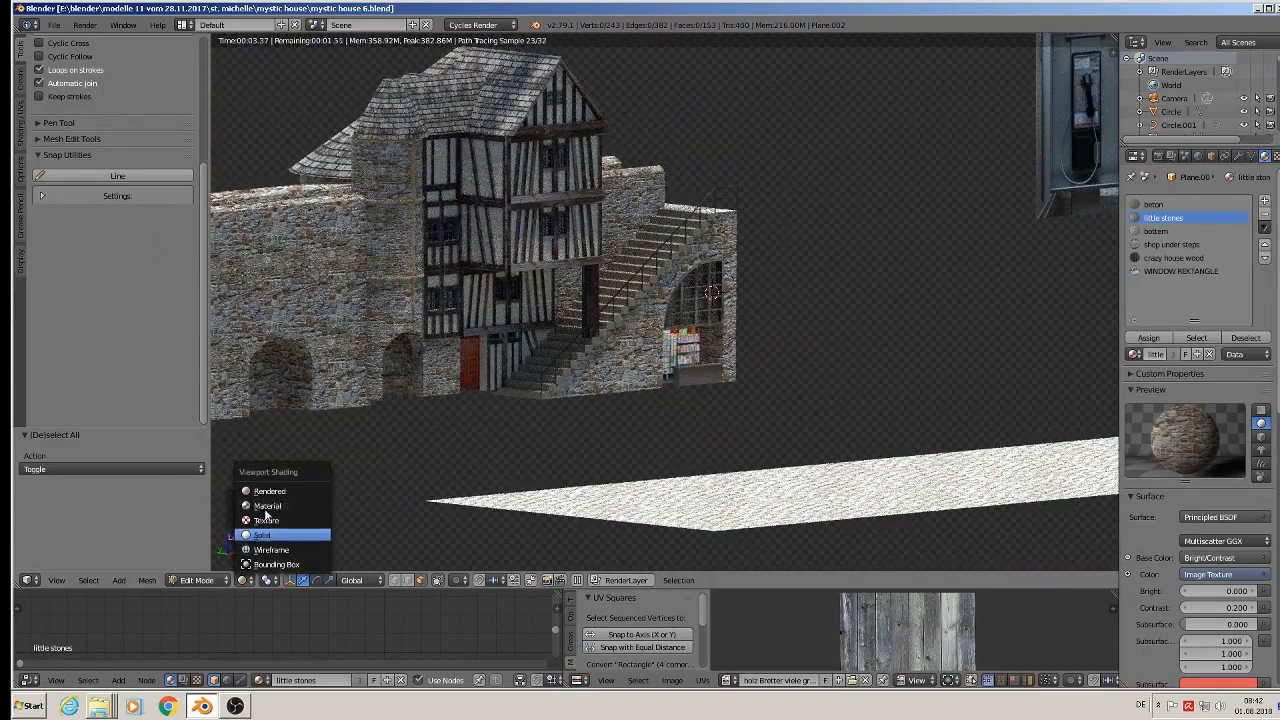
click(285, 502)
click(51, 25)
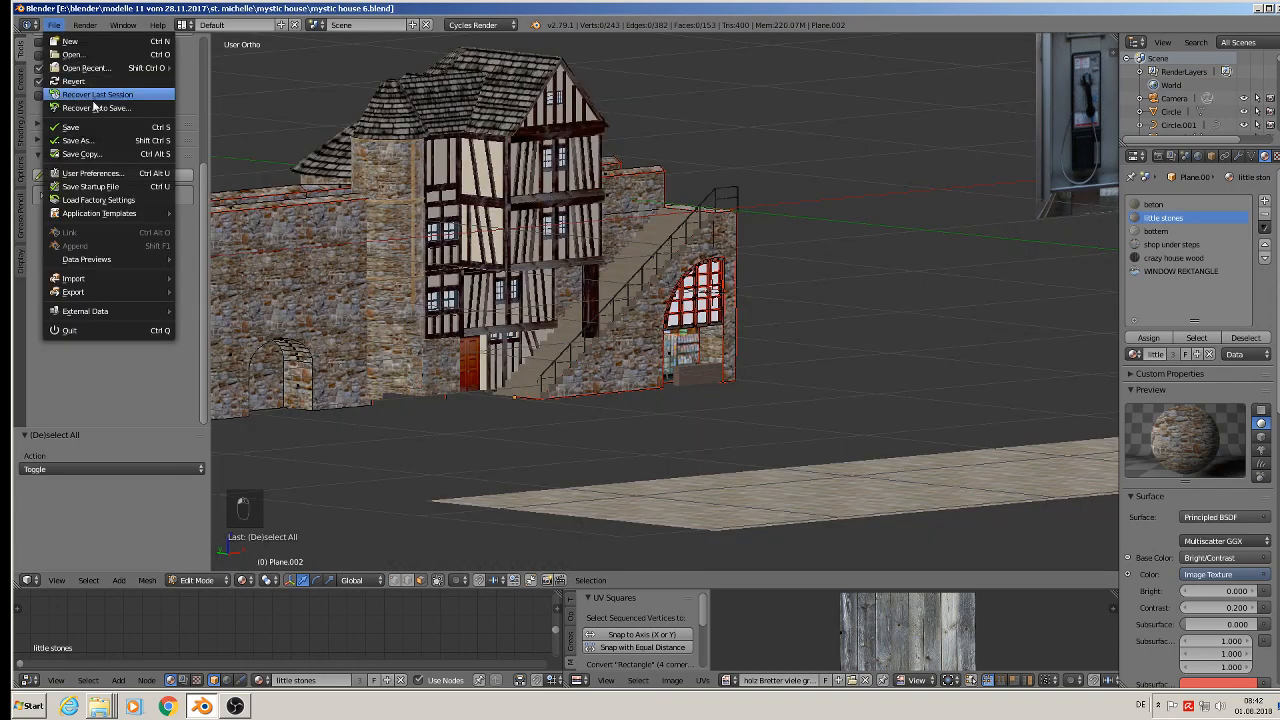
click(82, 130)
Show the scene from the front and leave Edit Mode on the stone wall mesh.
key(KP_1)
scroll(589, 214, down, 6)
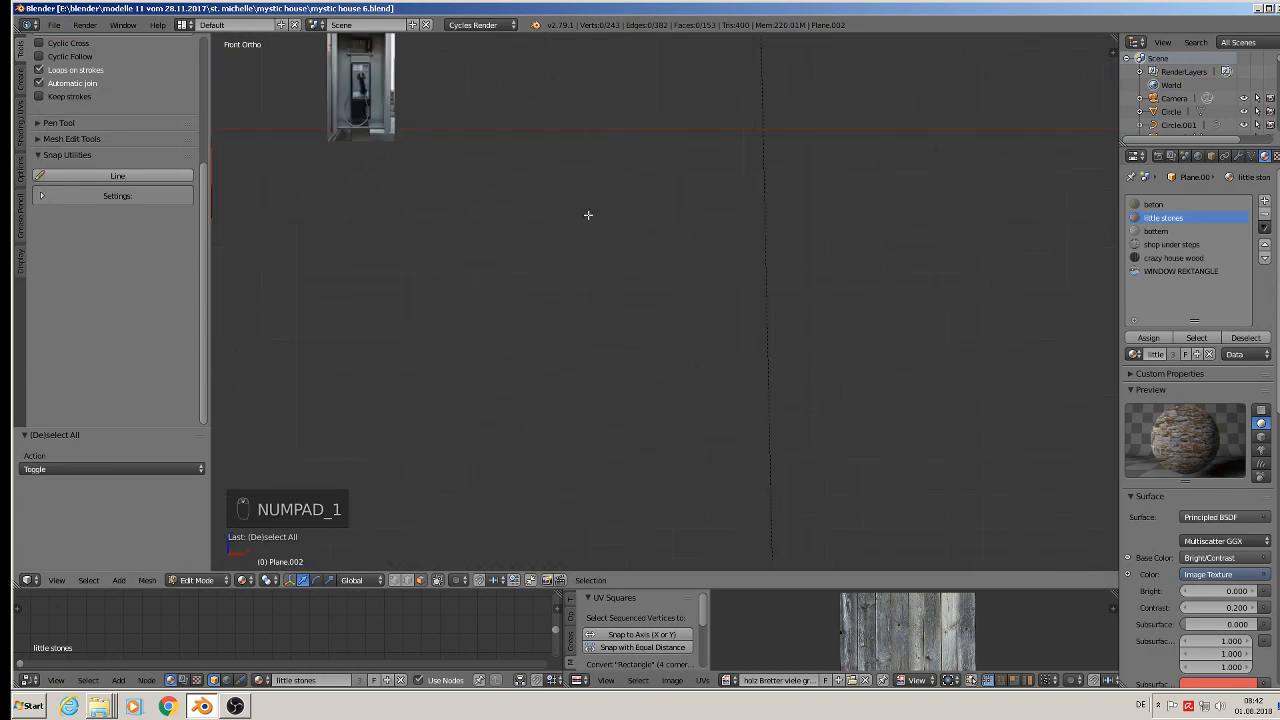
scroll(966, 283, up, 4)
key(a)
key(a)
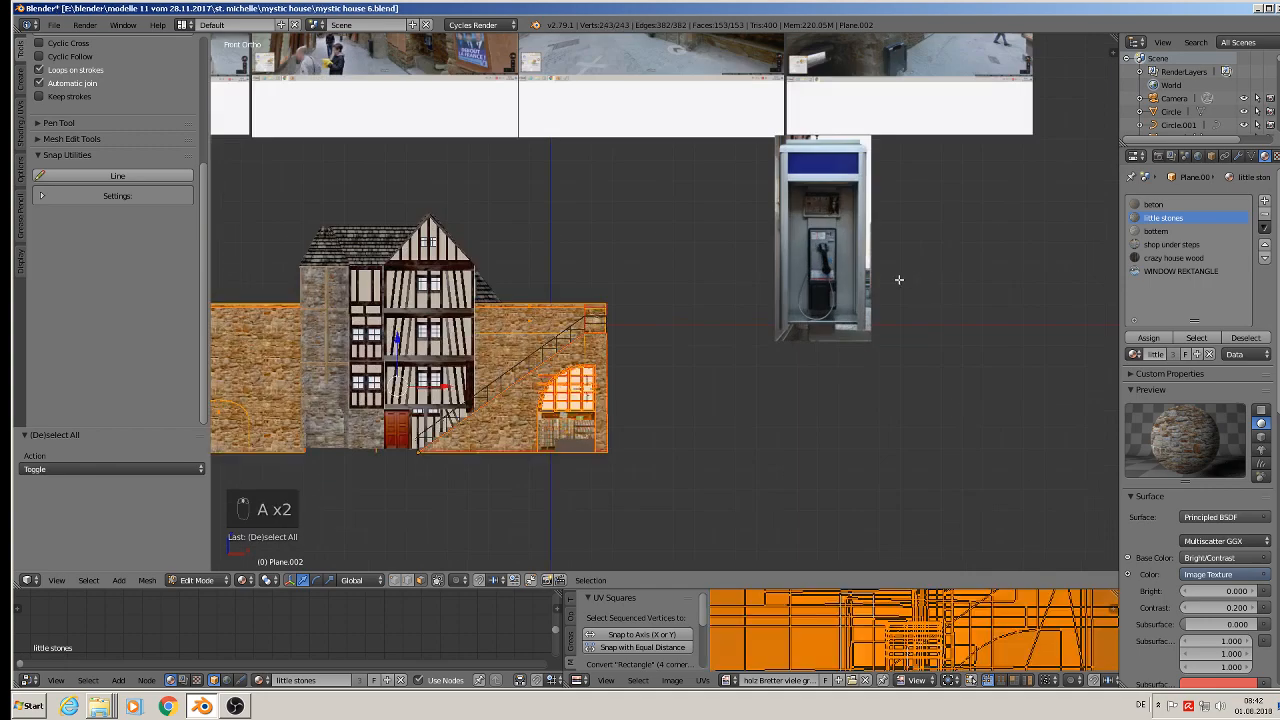
scroll(666, 223, down, 2)
scroll(745, 325, up, 1)
key(Tab)
Examine the street reference photos with the phone niche and compare them with the stone wall beside the house.
scroll(732, 316, up, 6)
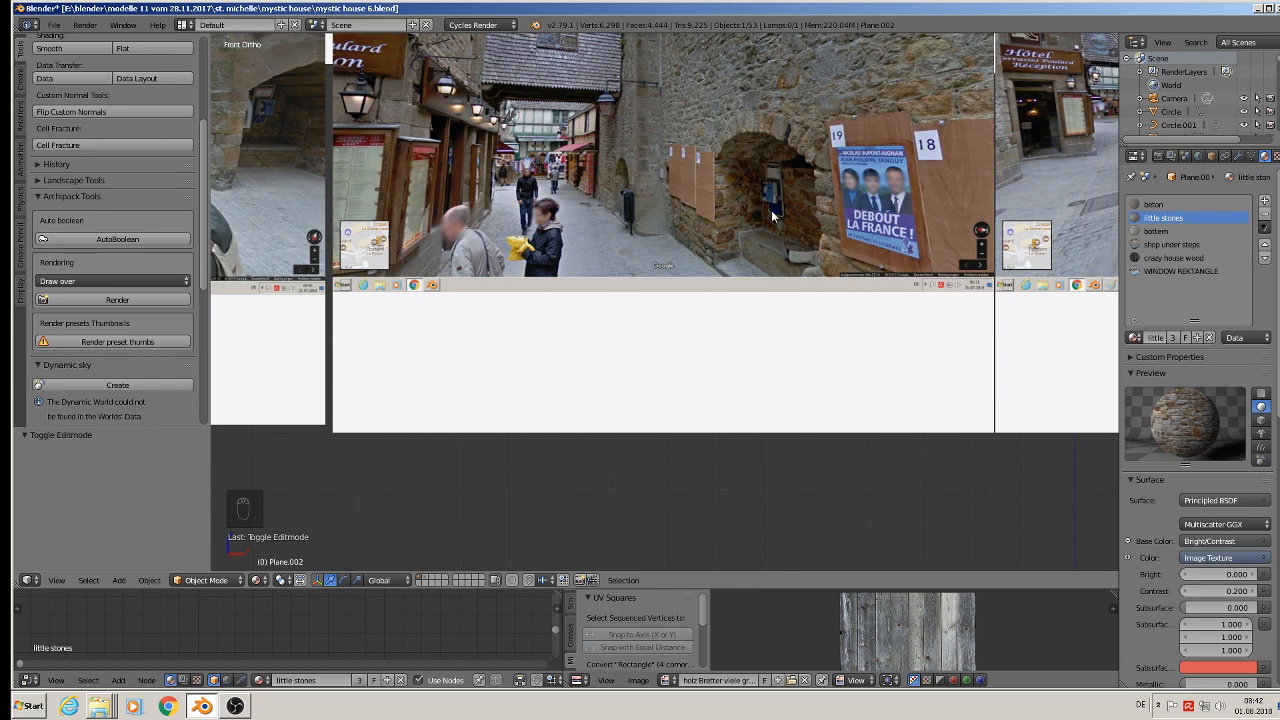
scroll(778, 207, down, 5)
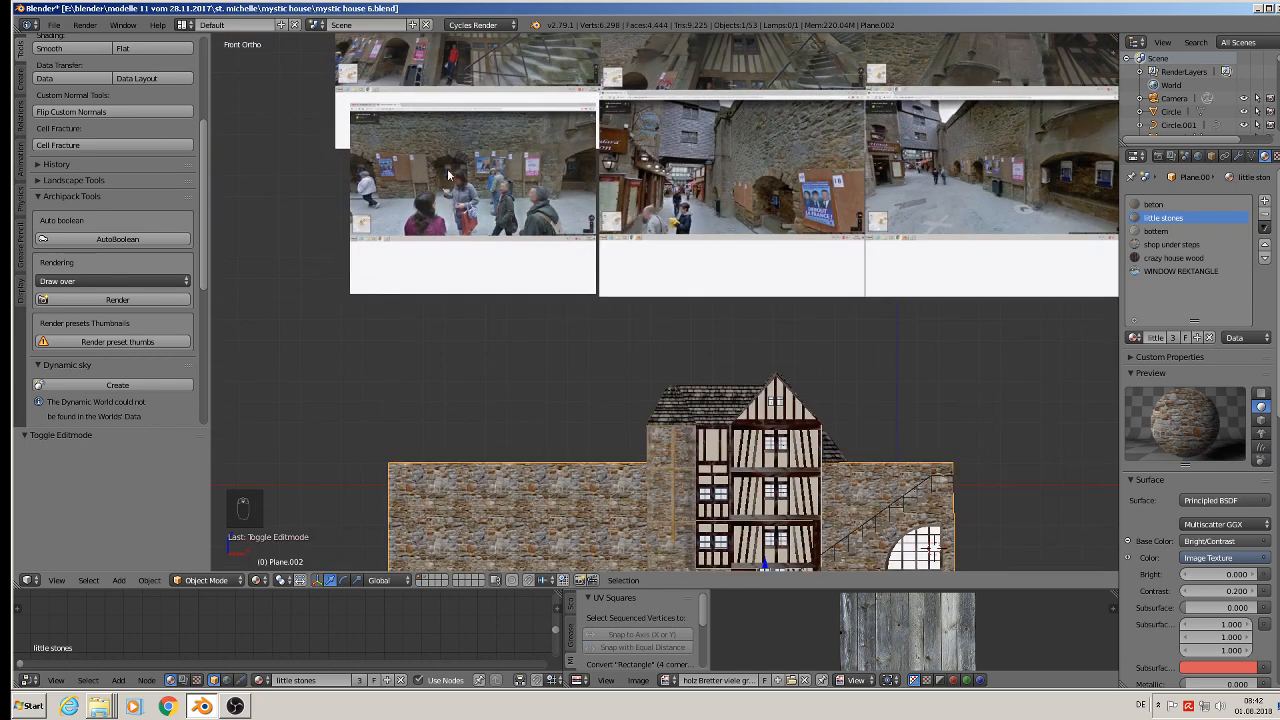
scroll(448, 175, up, 8)
scroll(522, 188, down, 8)
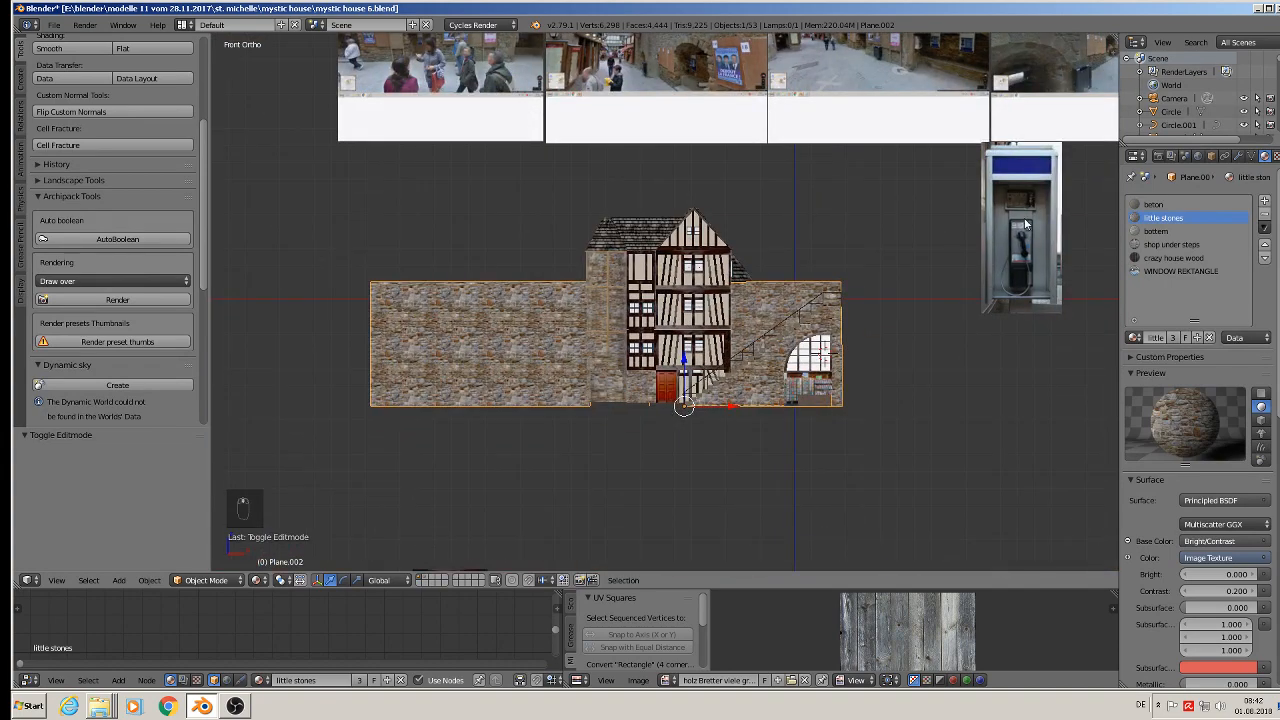
scroll(491, 383, up, 4)
middle_drag(465, 409, 411, 369)
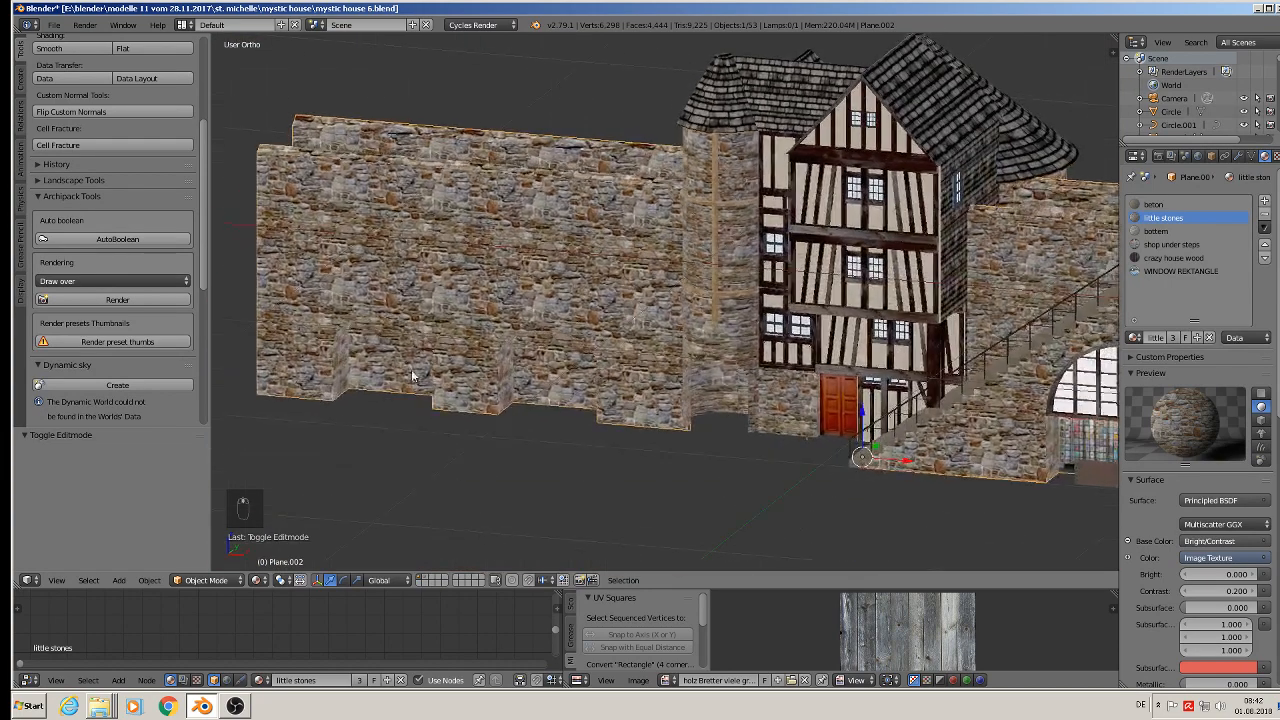
middle_drag(971, 343, 685, 238)
Add a plane in front of the phone booth reference image in front view and rotate it 90° about X.
key(KP_1)
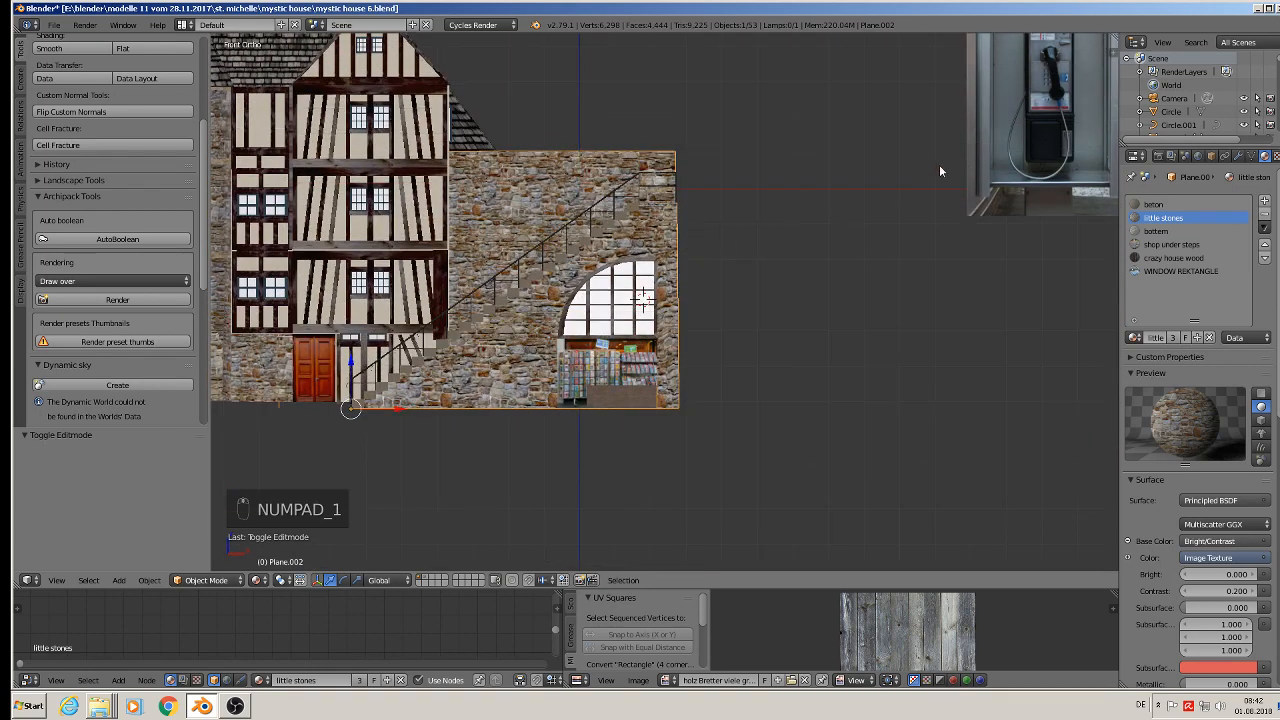
shift+middle_drag(969, 177, 657, 334)
scroll(757, 216, up, 3)
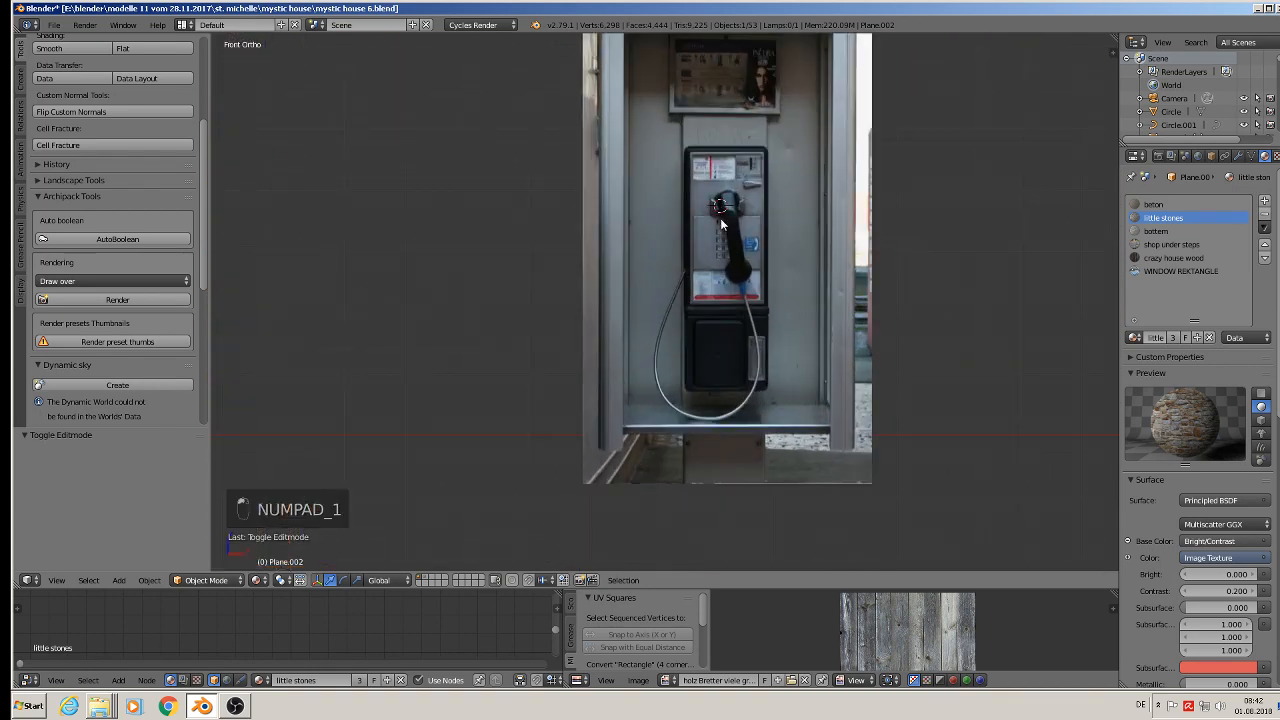
shift+middle_drag(721, 223, 667, 347)
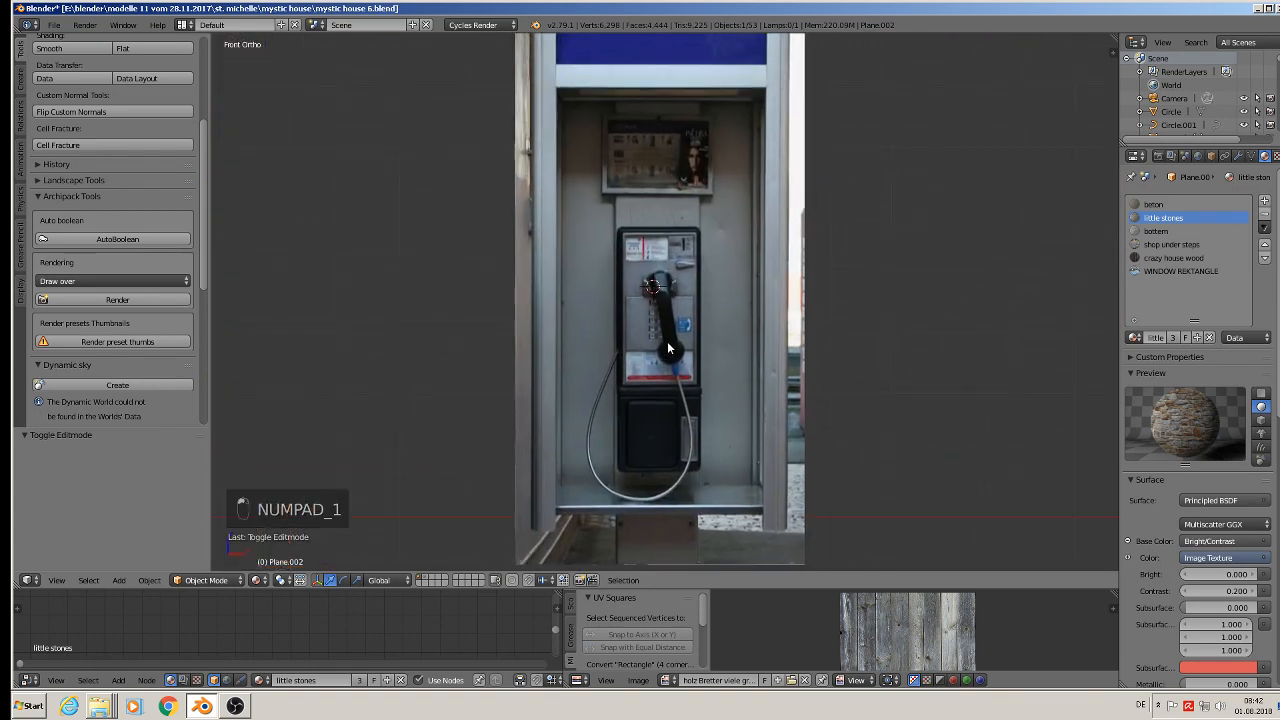
click(118, 581)
mouse_move(140, 564)
click(308, 249)
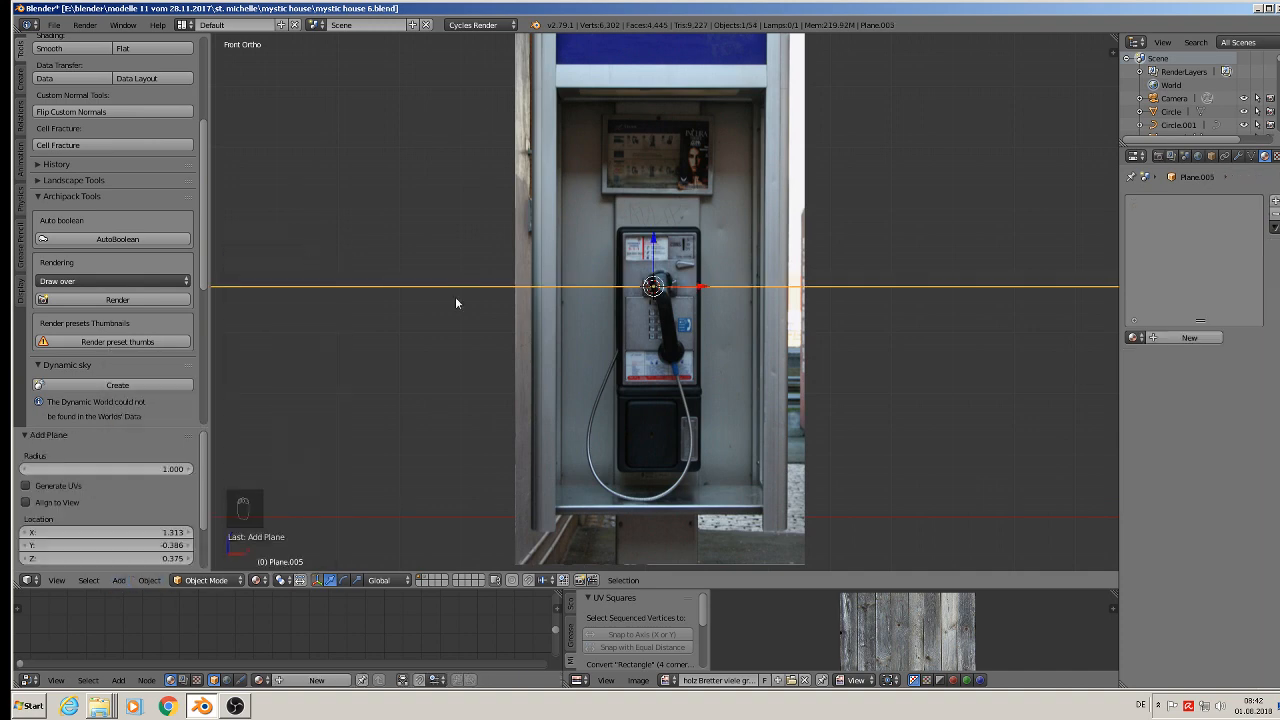
key(r)
key(x)
key(9)
key(0)
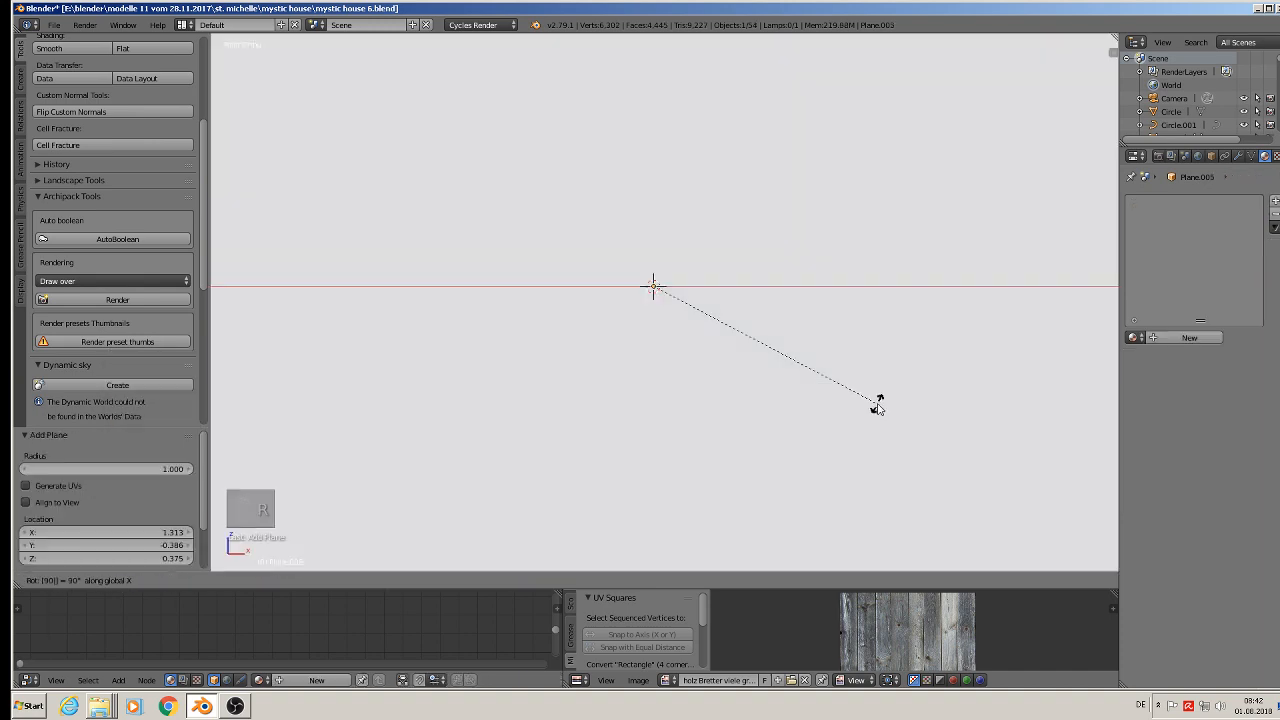
key(Return)
Scale the plane by 0.152, stretch it along Z to the booth interior's height, and lower it by 0.020.
key(s)
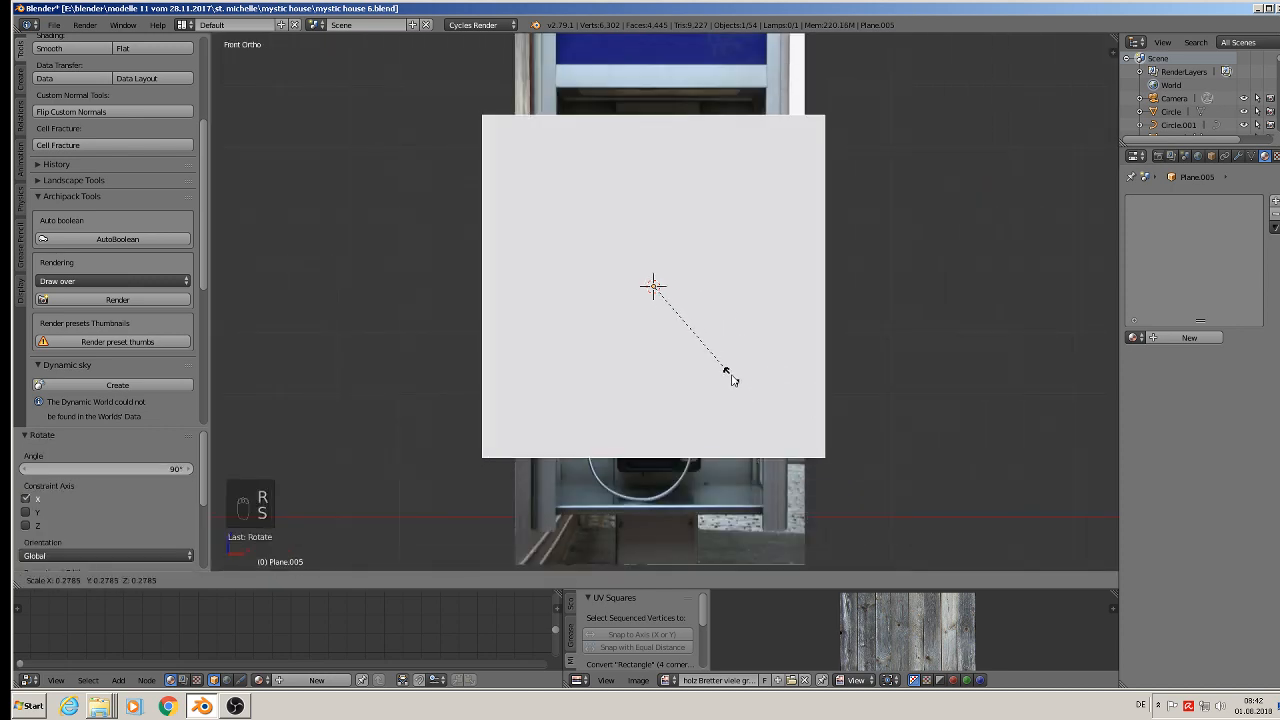
click(678, 344)
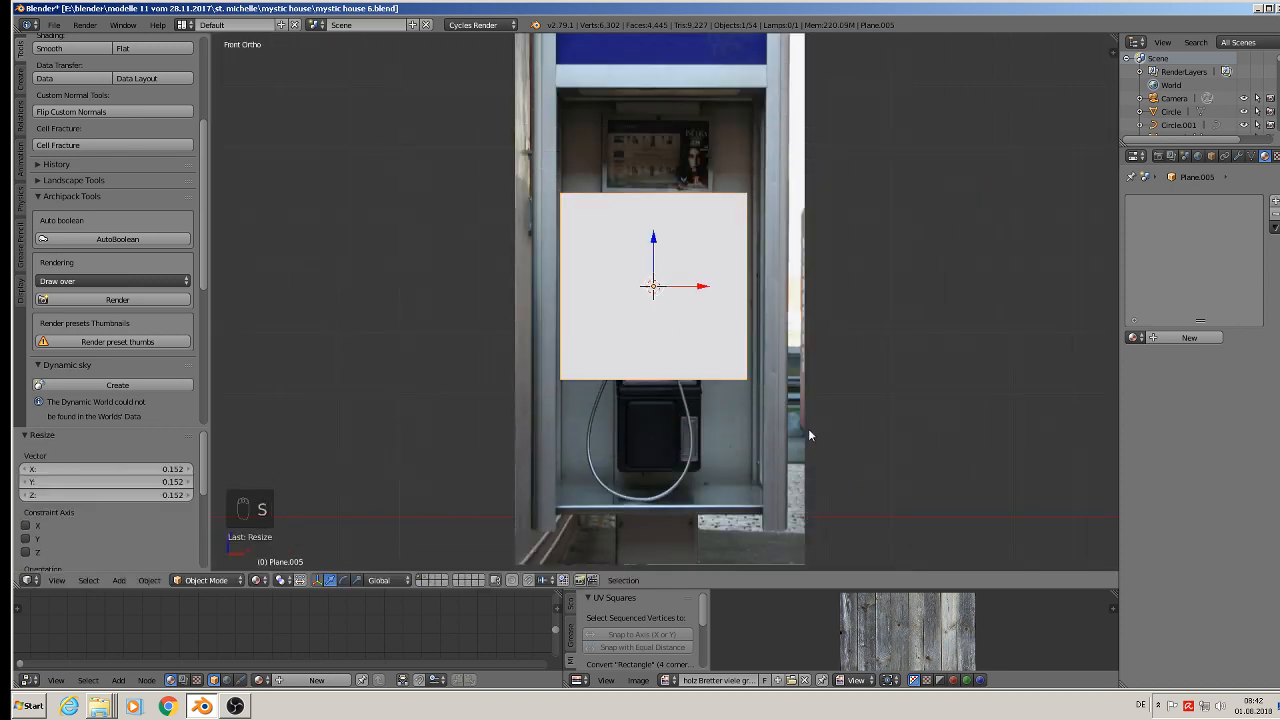
key(s)
key(z)
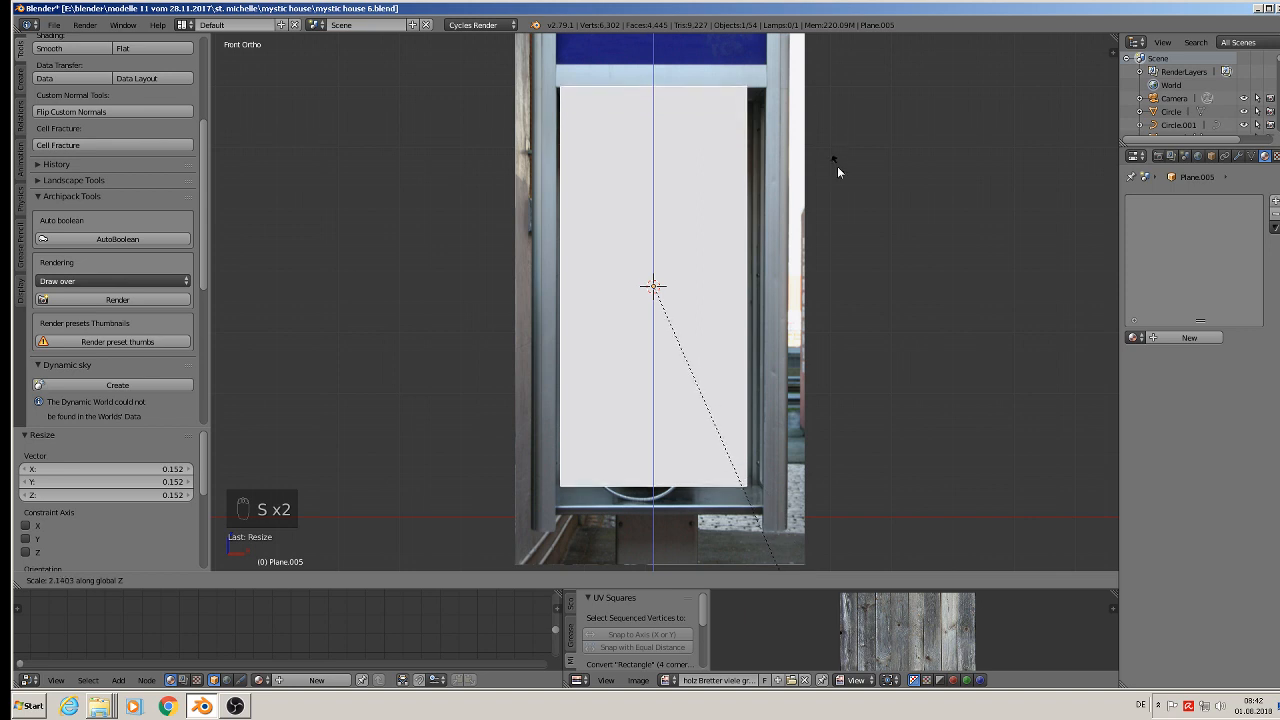
click(843, 185)
drag(655, 250, 668, 253)
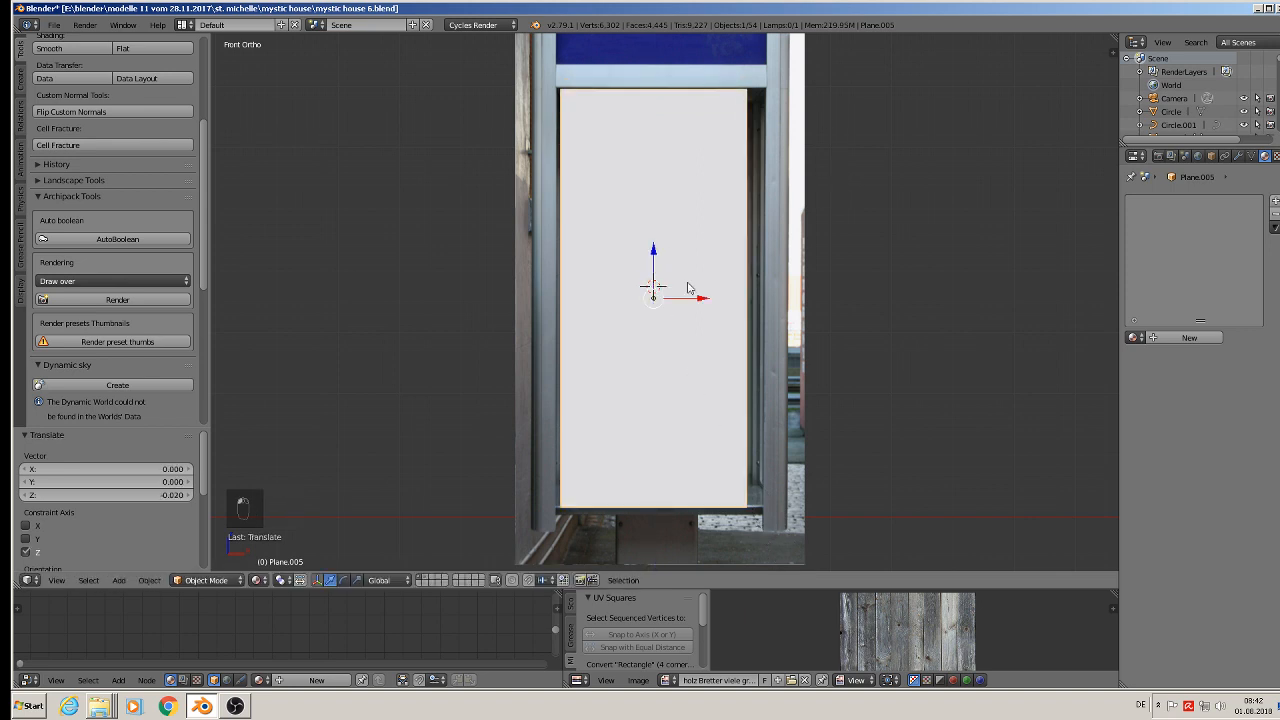
Scale the plane along X to the booth interior's width and move it along Y away from the reference image.
key(s)
key(x)
click(935, 341)
drag(705, 298, 711, 300)
middle_drag(711, 300, 630, 322)
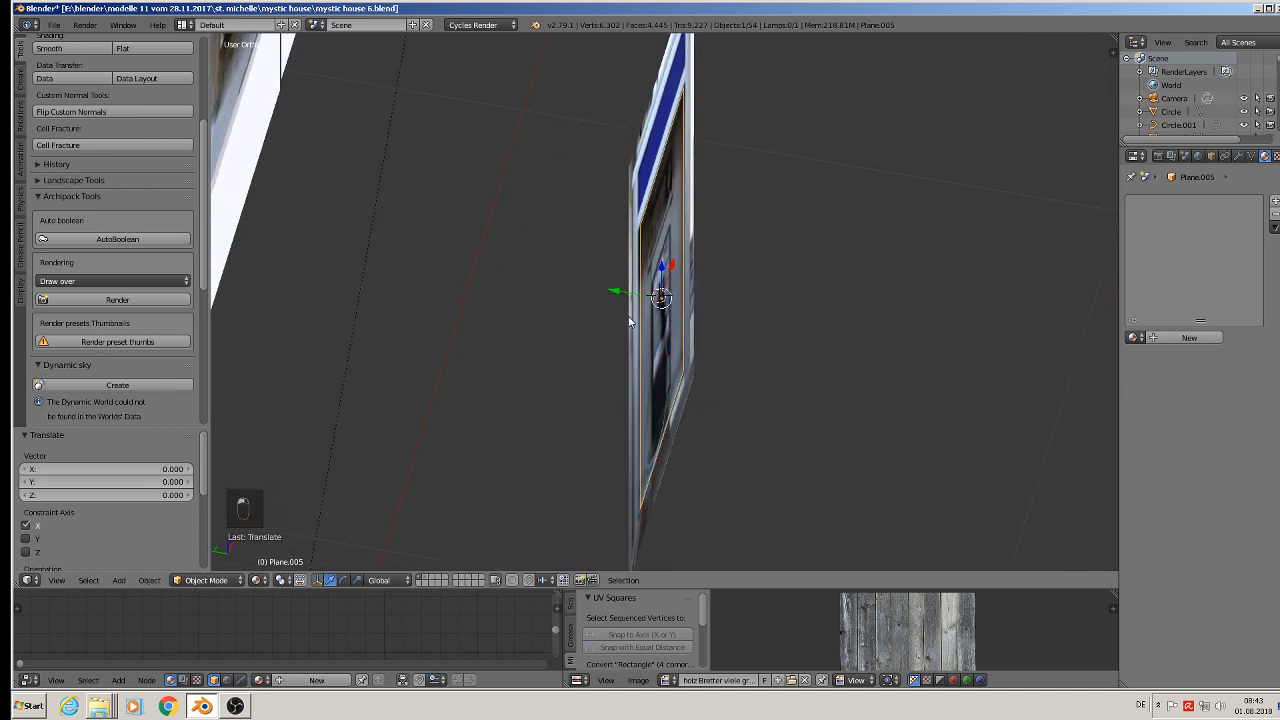
drag(620, 290, 700, 307)
Extrude the plane about 0.05 toward the reference image and move the resulting slab 0.484 along X beside it.
key(Tab)
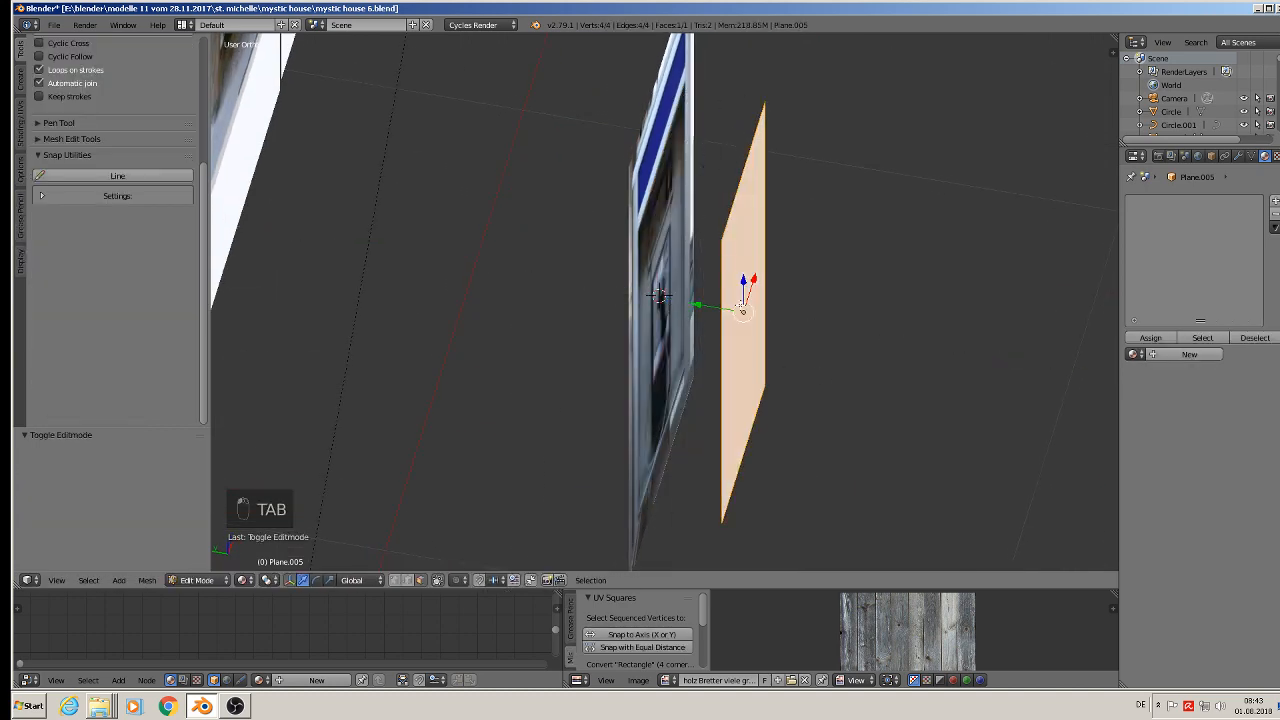
key(e)
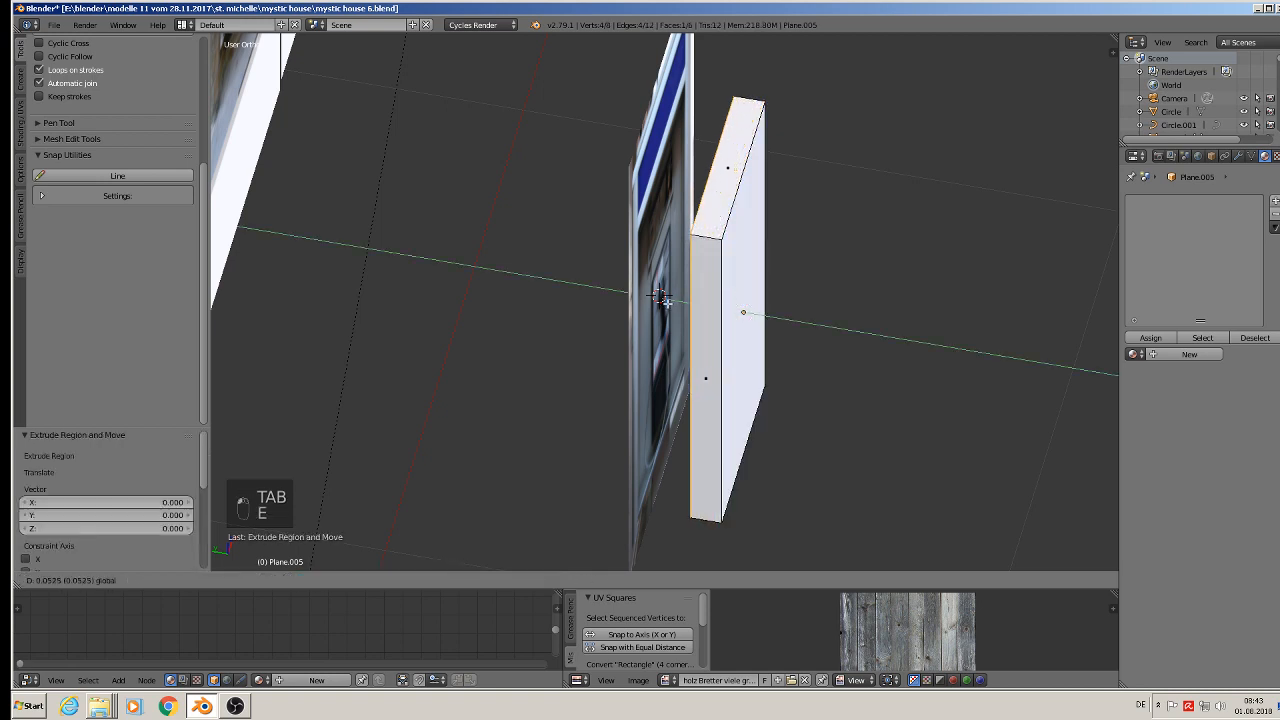
click(663, 299)
key(Tab)
middle_drag(778, 328, 747, 323)
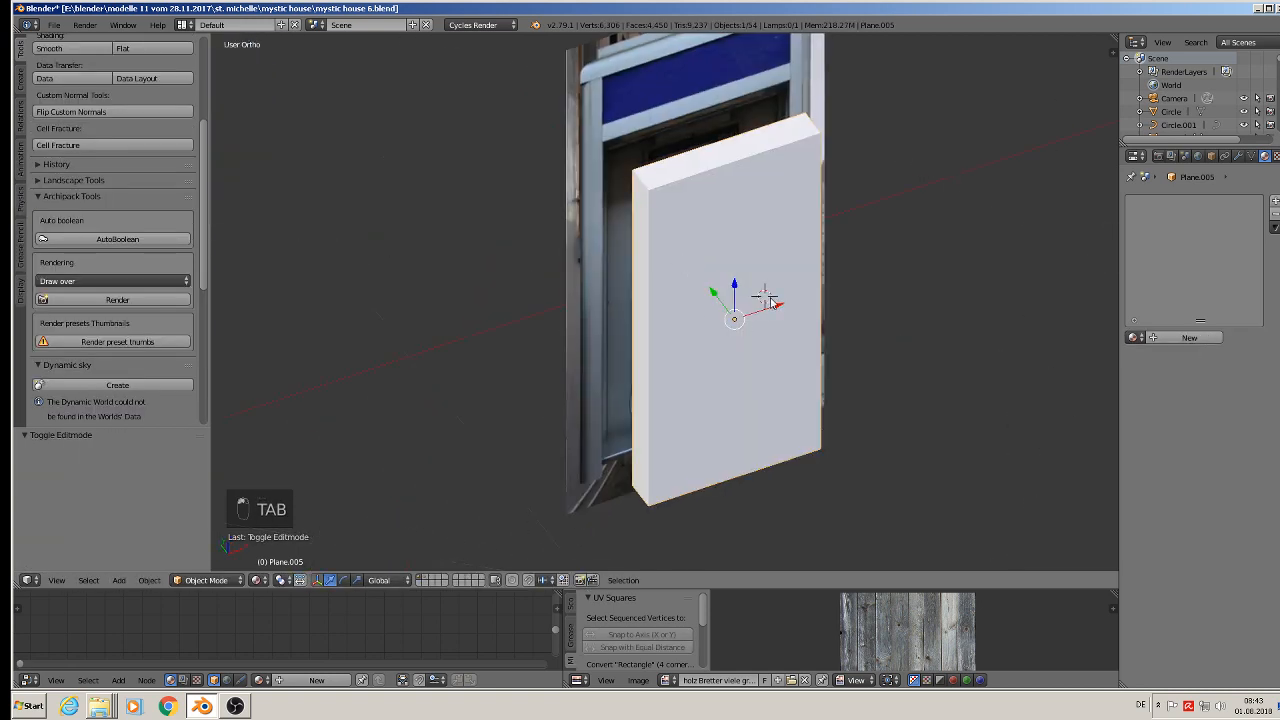
drag(780, 307, 1047, 229)
shift+middle_drag(984, 274, 768, 276)
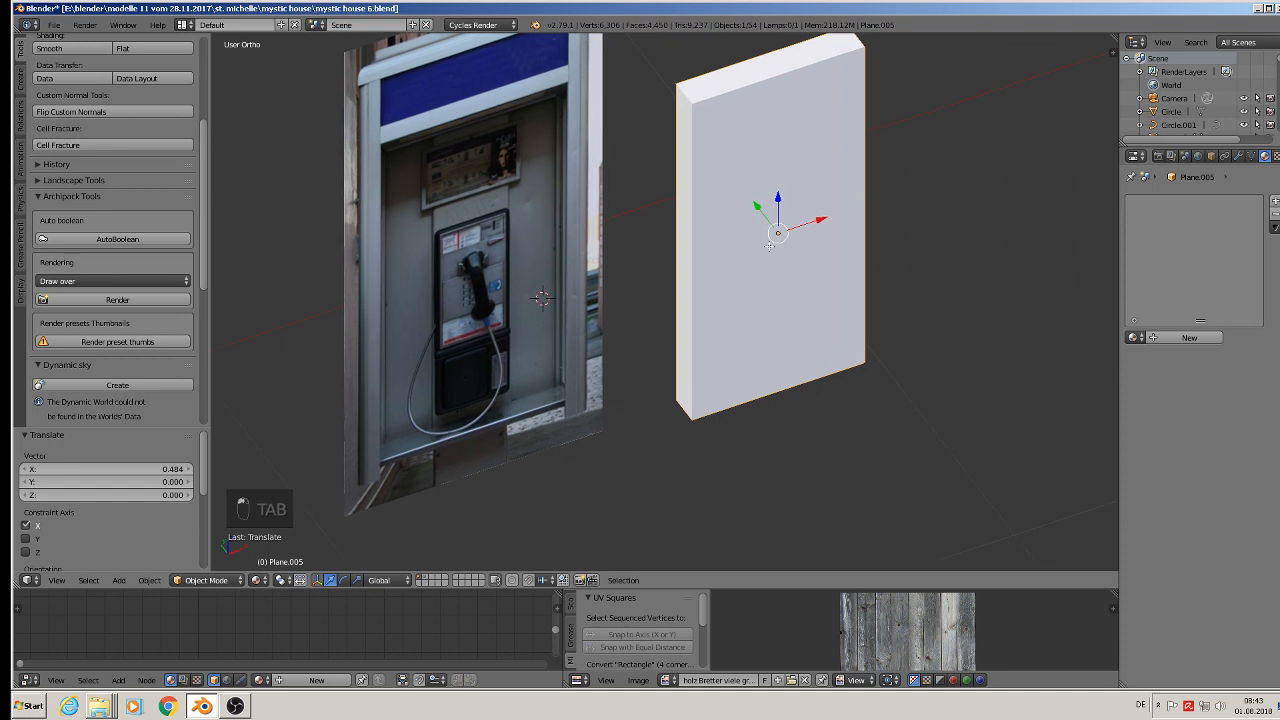
Duplicate the slab's front face, move the copy -0.486 along X over the pictured phone, and scale it by 0.455.
key(Tab)
right_click(796, 225)
key(shift+d)
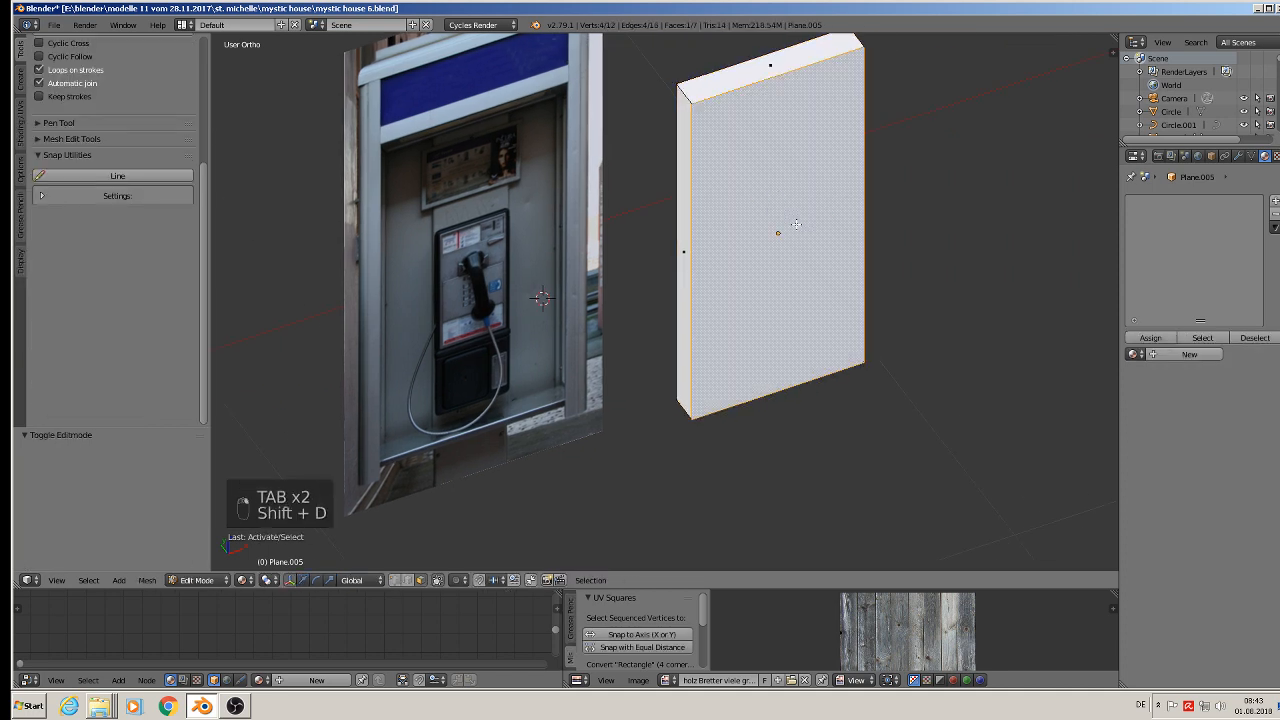
click(542, 274)
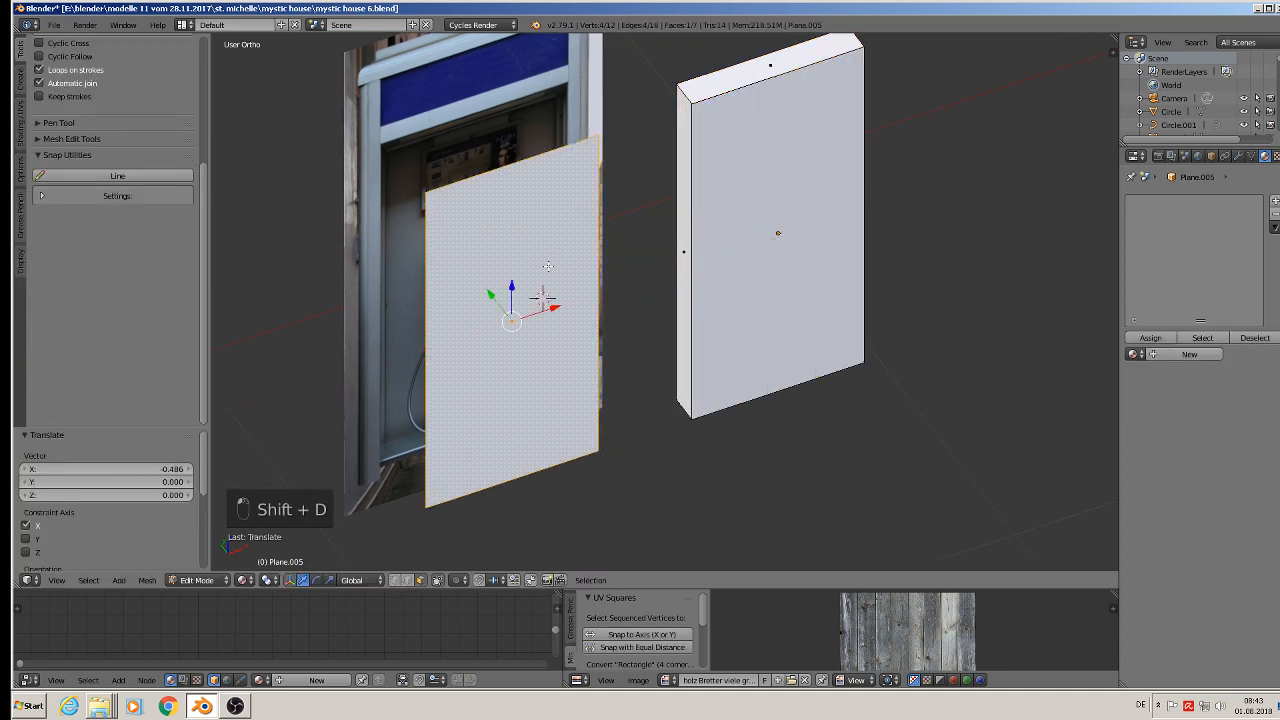
key(KP_1)
key(s)
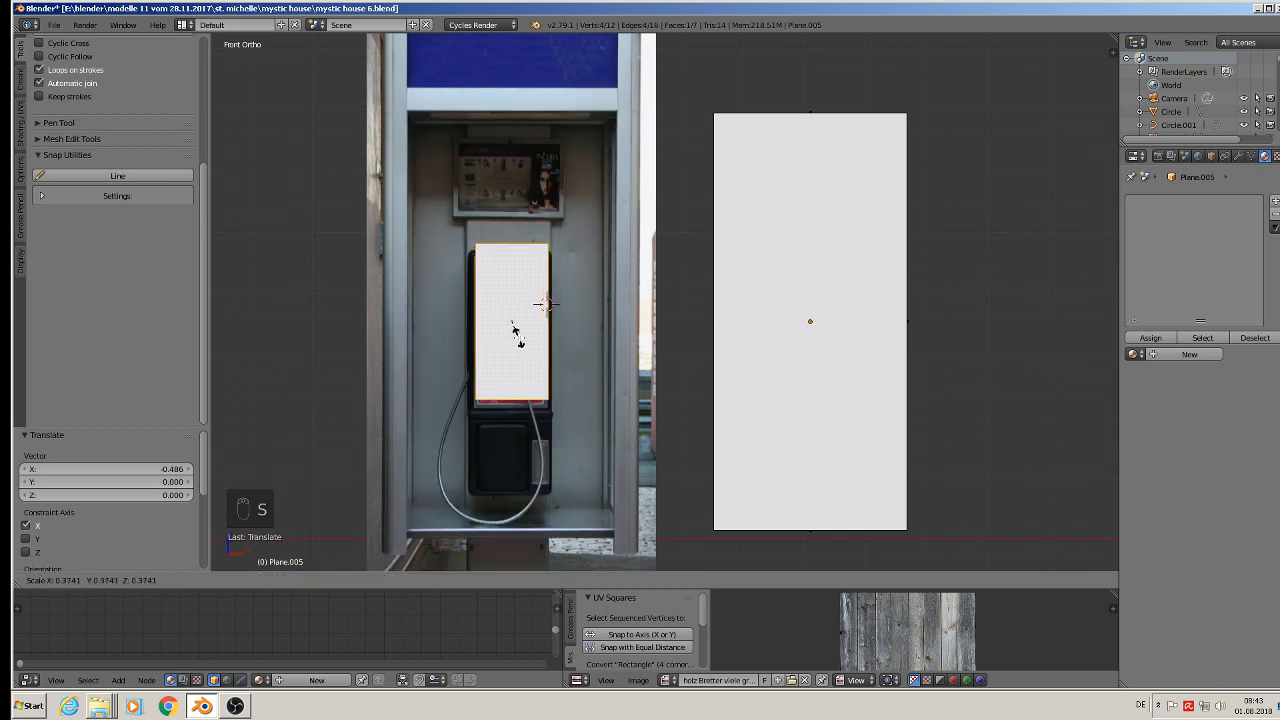
click(527, 337)
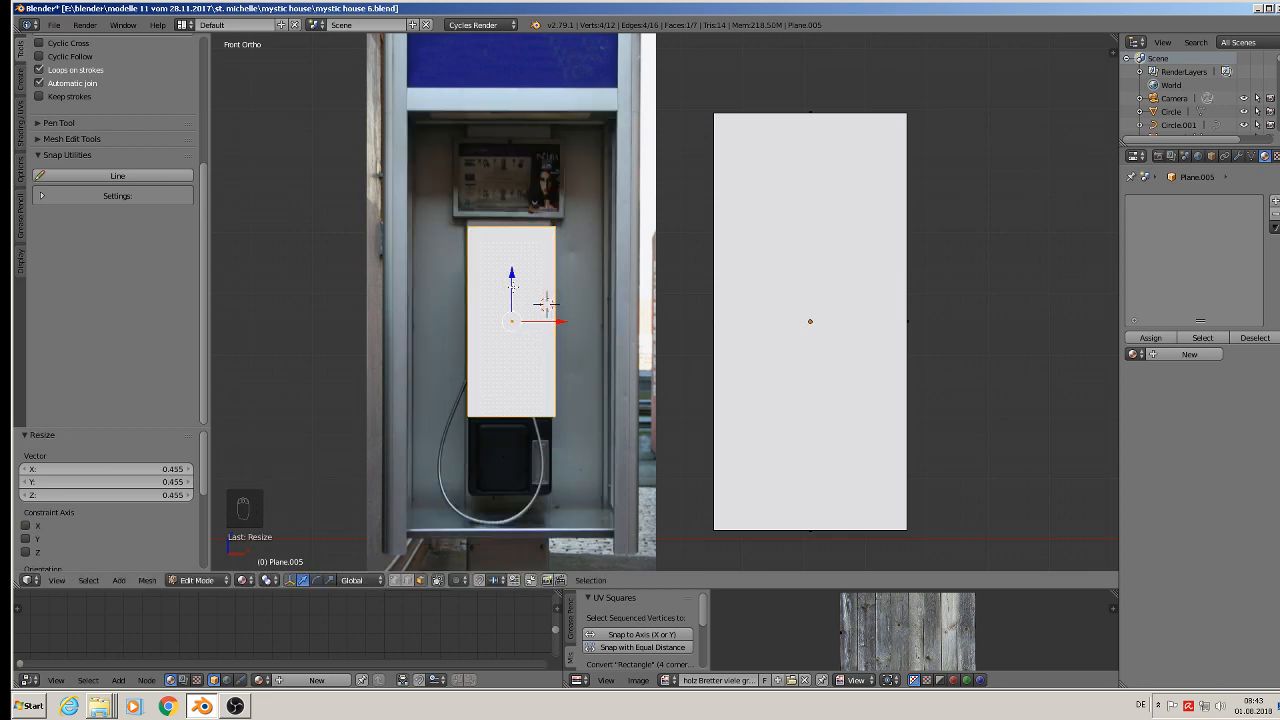
Lower the duplicated face by 0.038 and stretch it by 1.223 along Z toward the pictured phone's height.
key(g)
key(z)
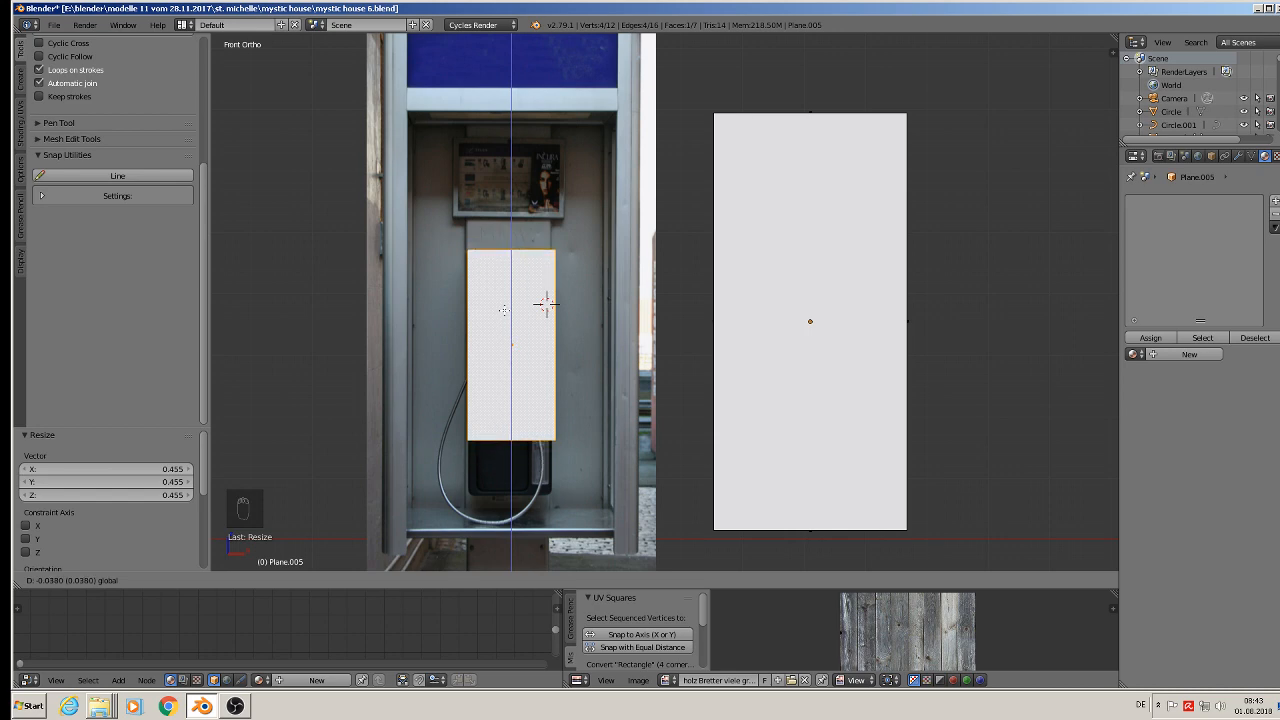
click(504, 310)
key(s)
key(z)
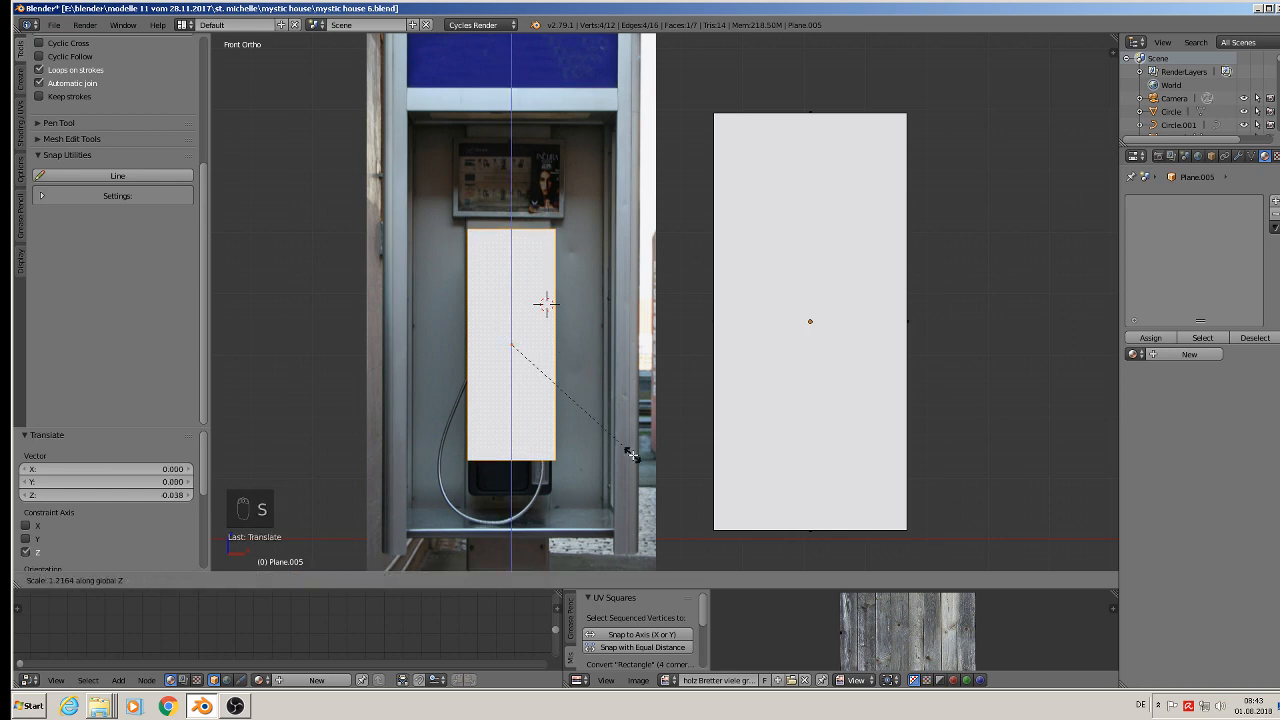
click(631, 455)
Lower the phone face by another 0.047 and stretch it by 1.076 along Z to cover the pictured phone.
key(g)
key(z)
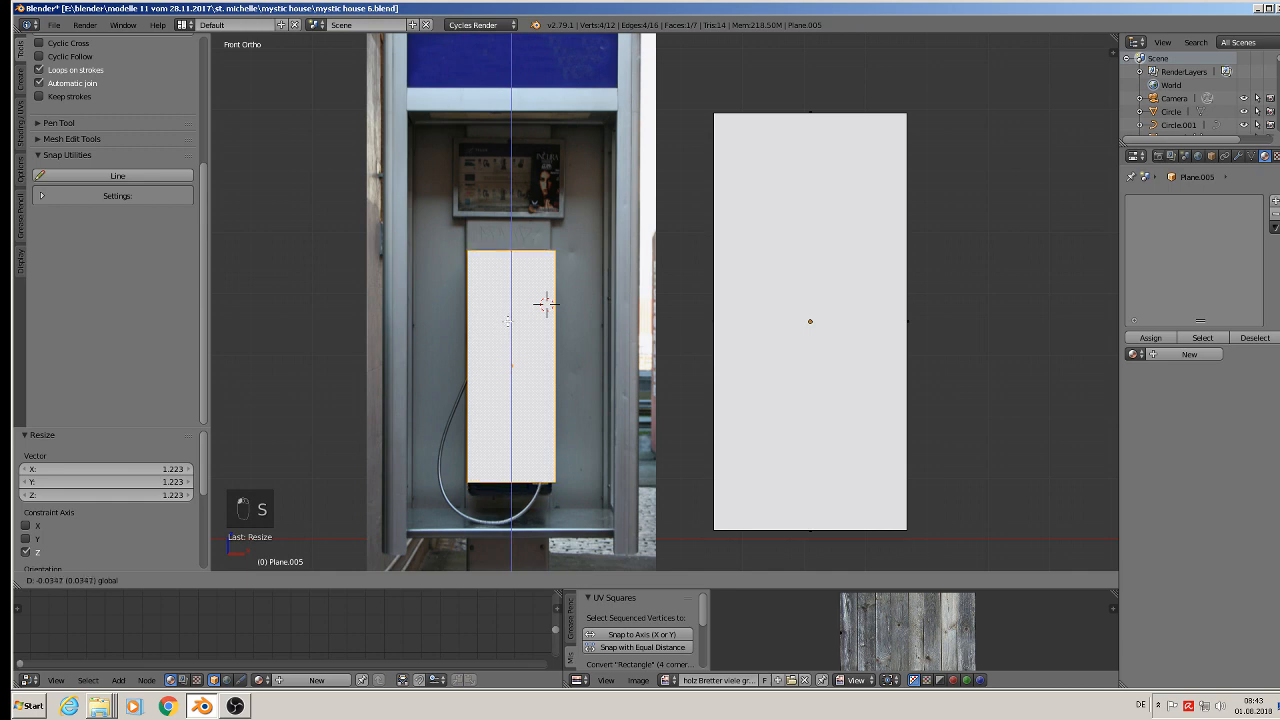
click(611, 401)
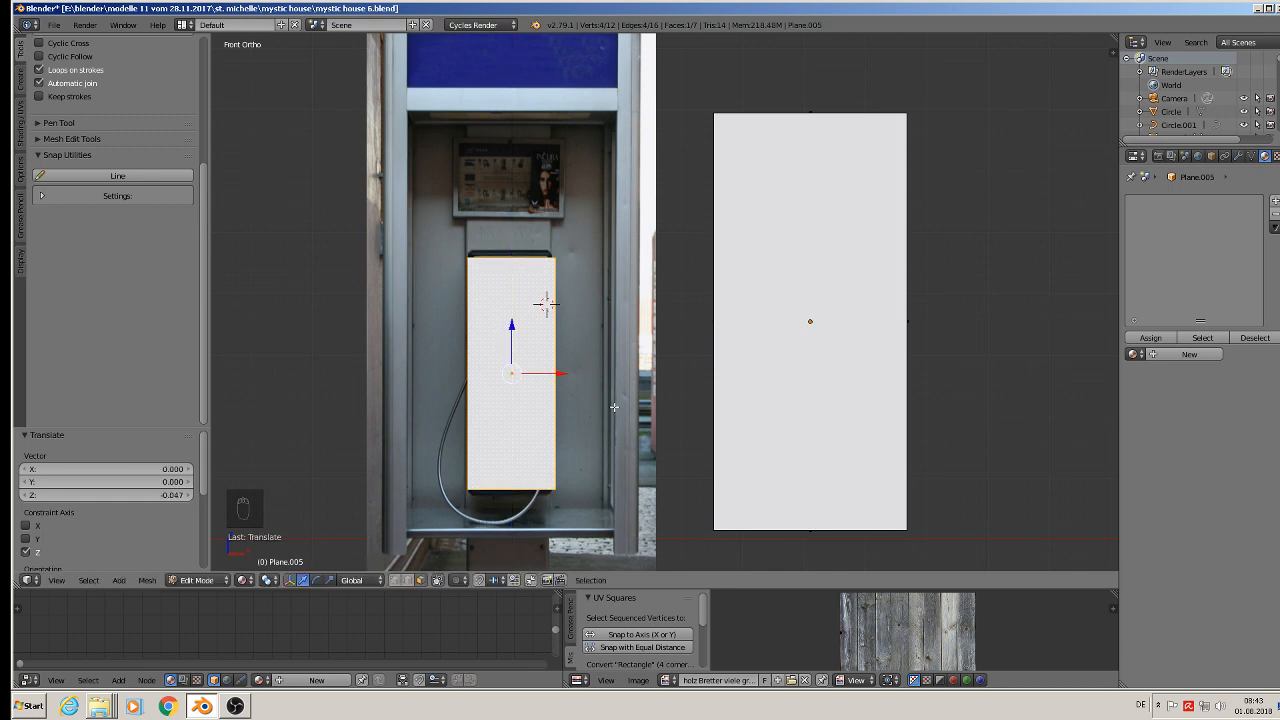
key(s)
key(x)
right_click(608, 411)
key(s)
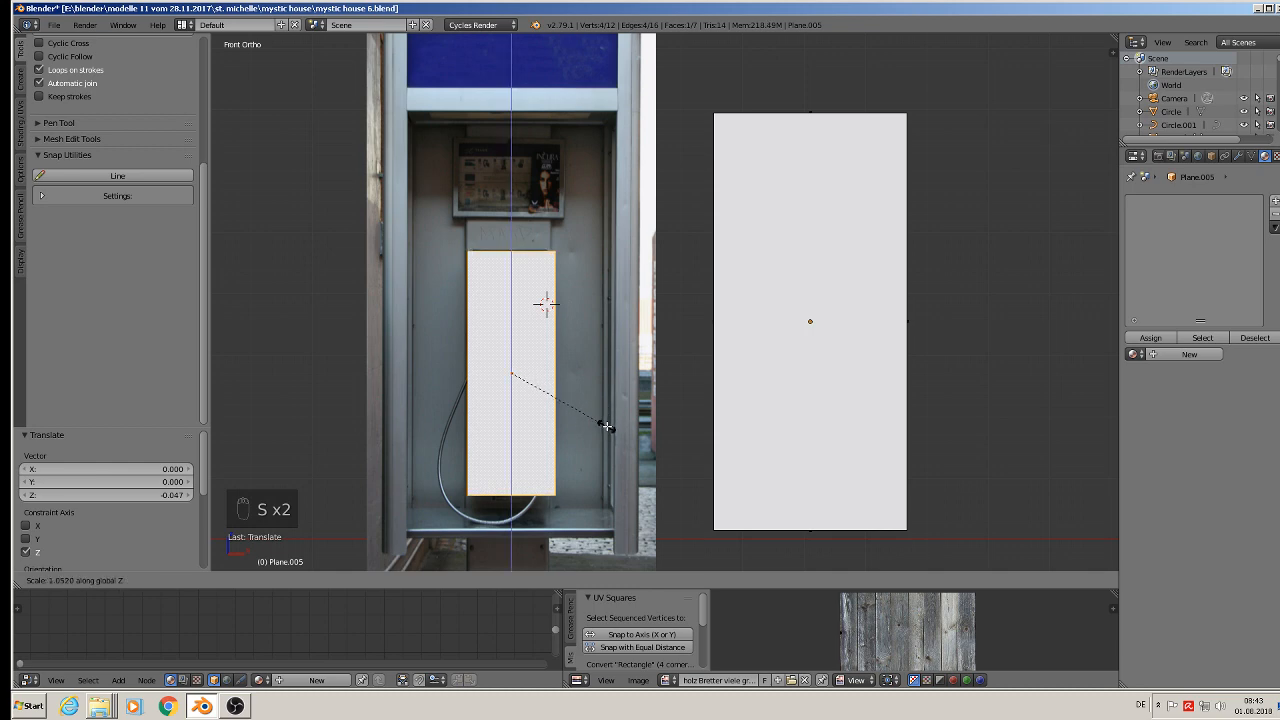
click(592, 417)
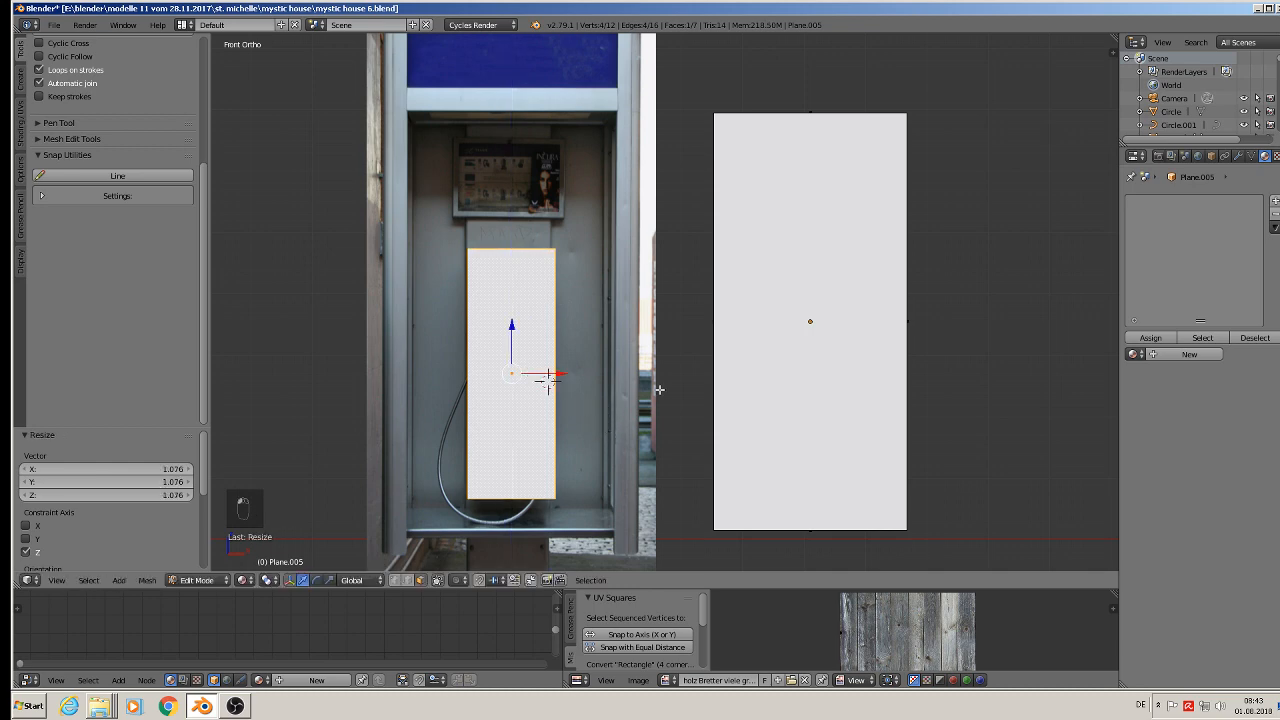
Move the phone face along X to the slab, bring it out in front, and extrude it back into a box.
key(g)
key(x)
click(620, 375)
mouse_move(620, 375)
middle_down()
mouse_move(718, 437)
mouse_move(606, 374)
middle_up()
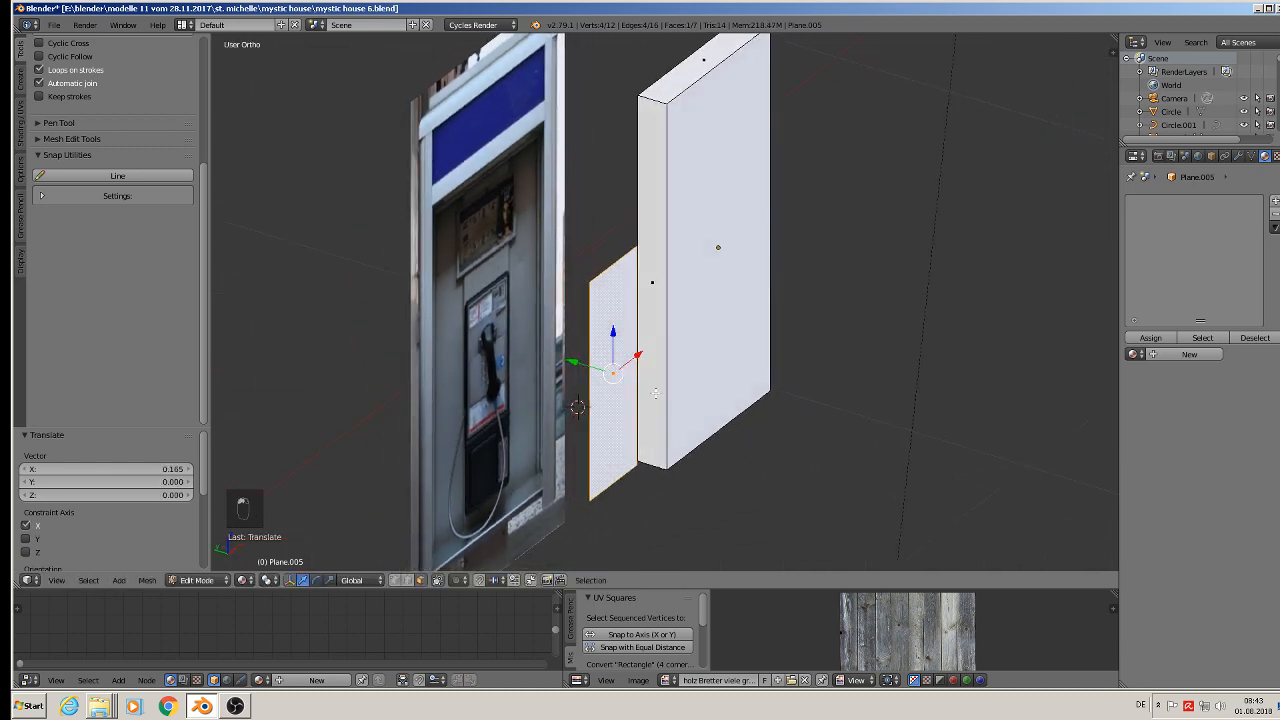
key(g)
click(705, 410)
key(e)
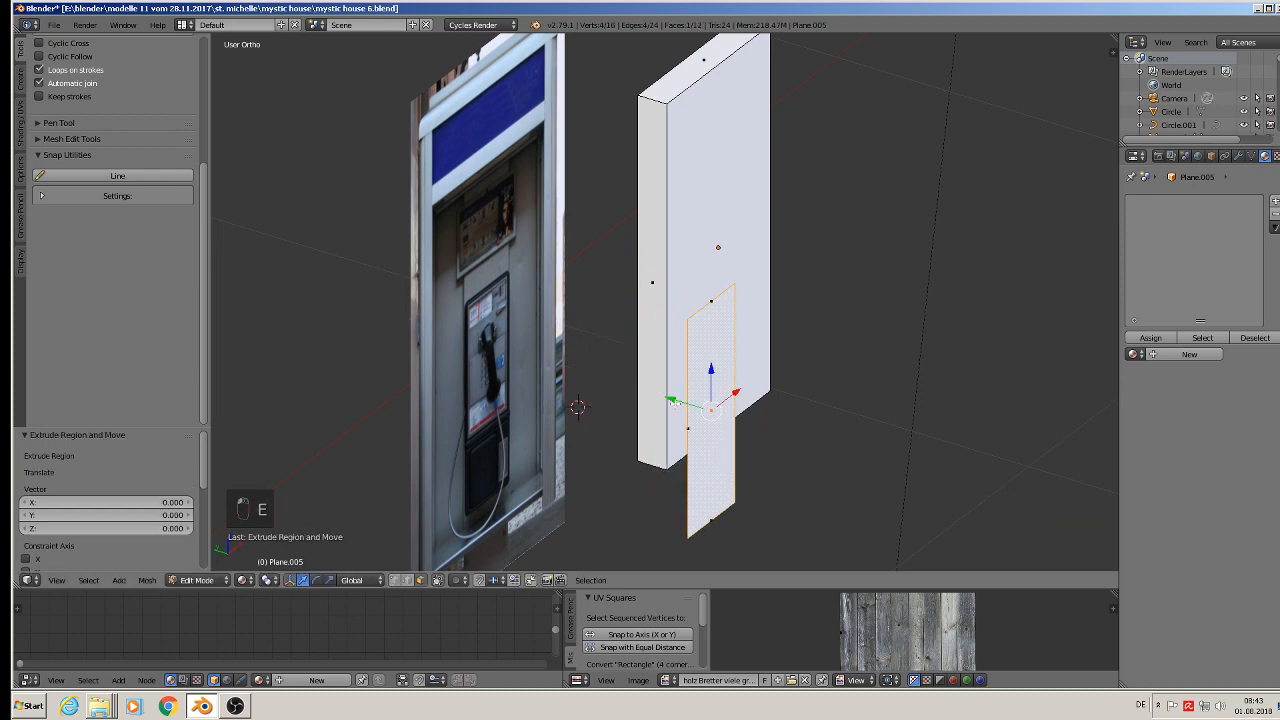
click(627, 385)
key(Tab)
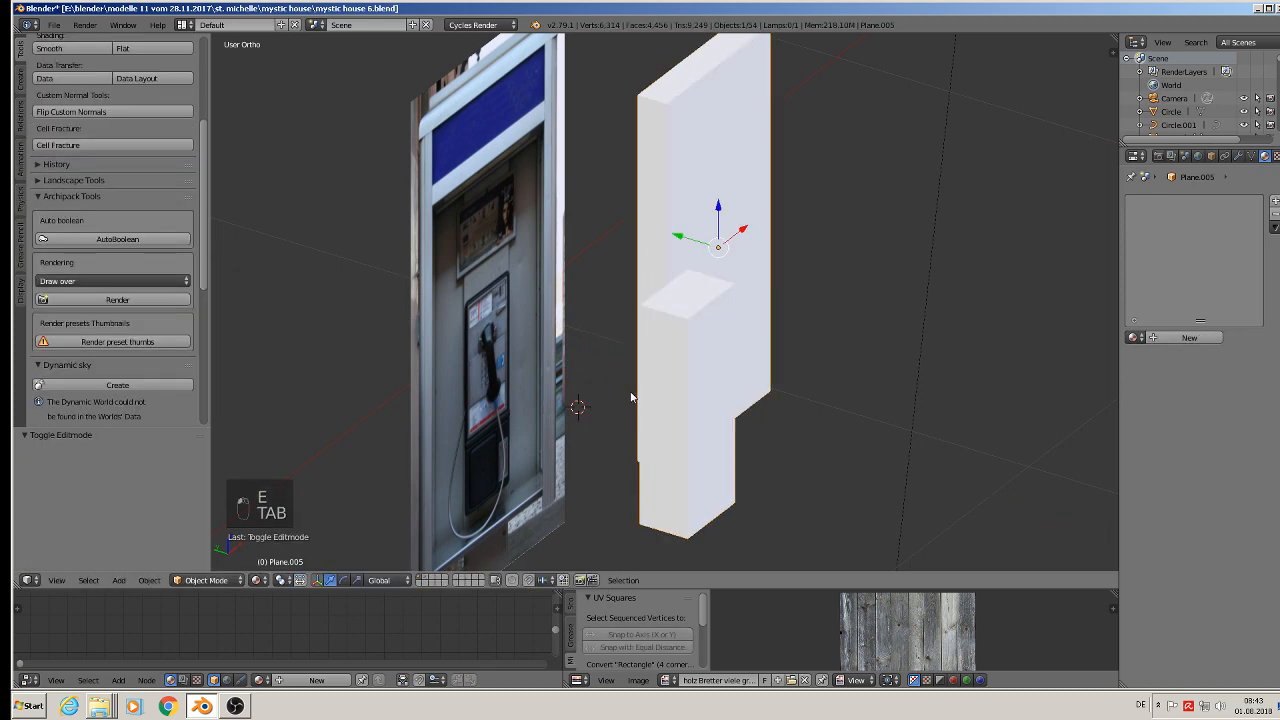
middle_drag(615, 398, 655, 377)
Select the whole phone box, shift it -0.009 along X to centre it on the slab, and leave Edit Mode.
key(Tab)
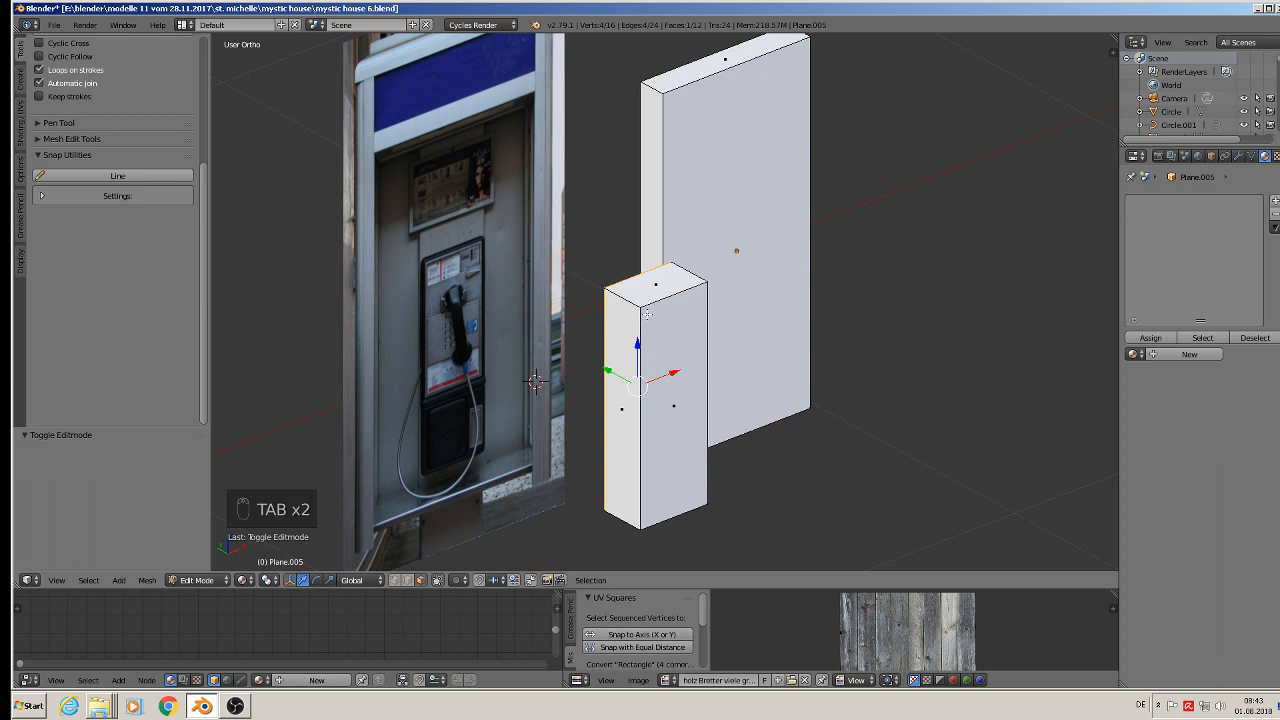
key(l)
drag(689, 382, 824, 302)
key(KP_1)
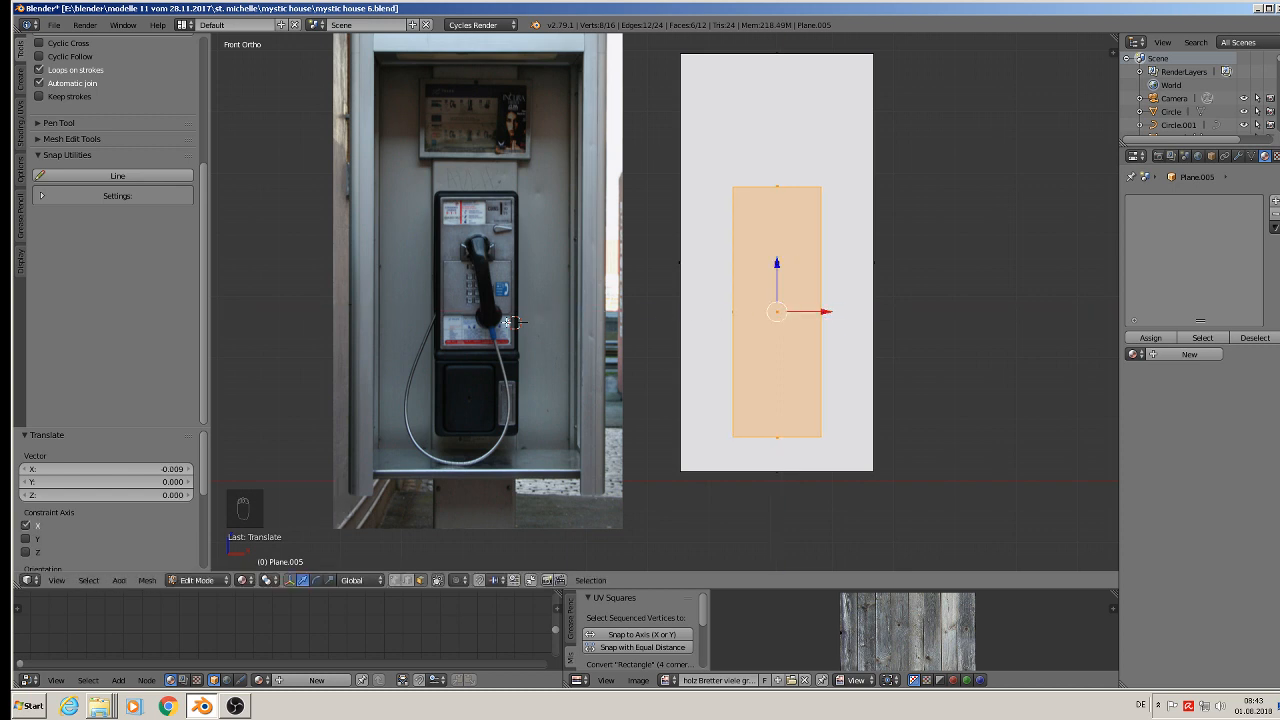
shift+middle_drag(508, 322, 525, 310)
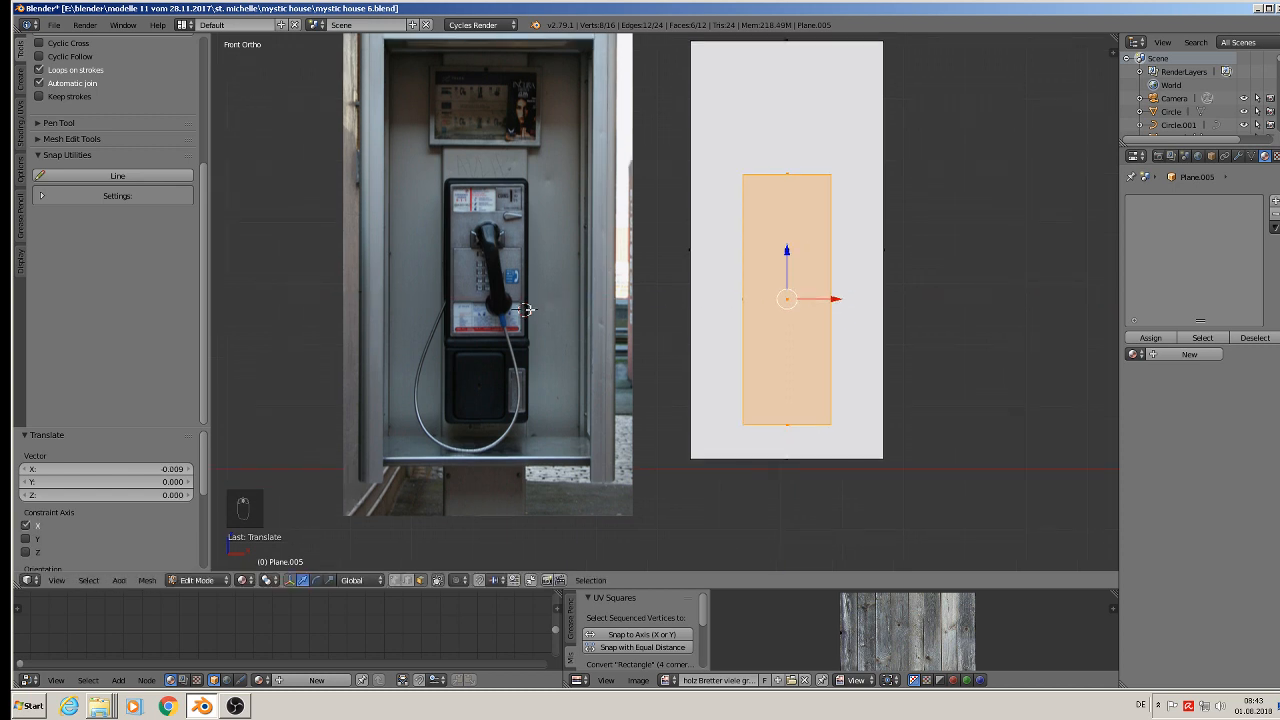
key(a)
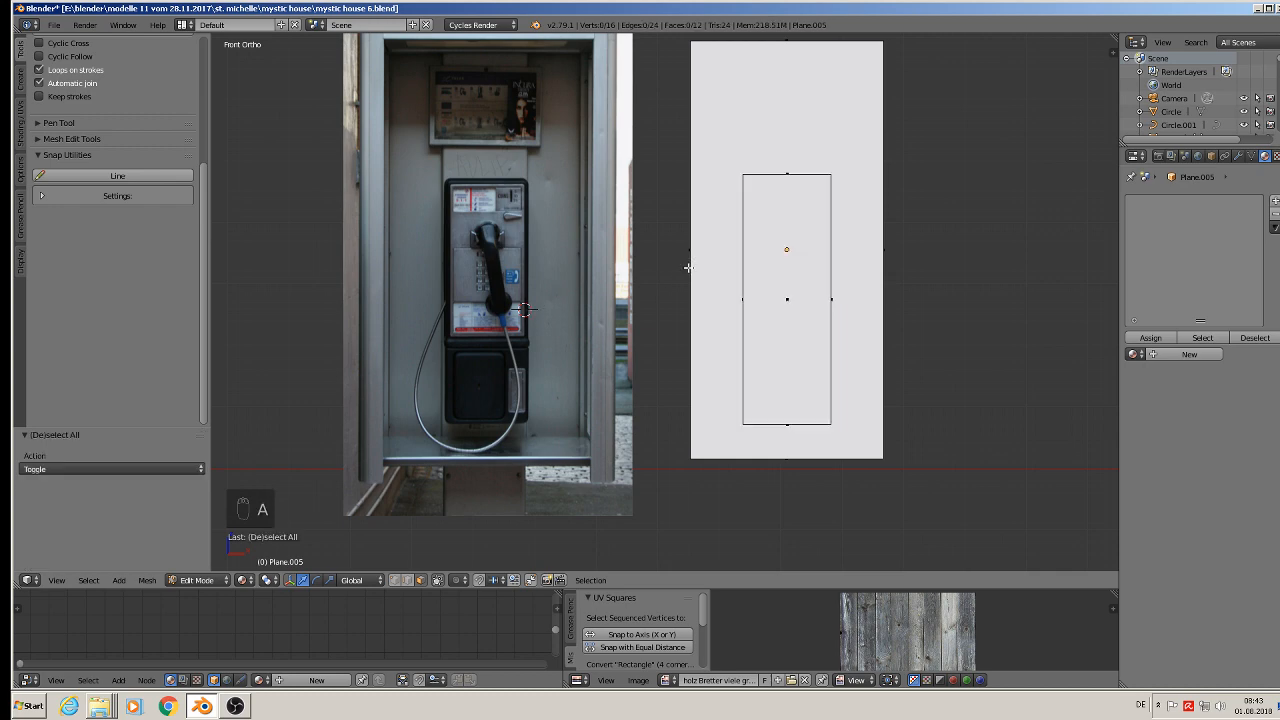
key(Tab)
Examine the slab with its phone box from oblique angles beside the reference image.
shift+right_click(792, 184)
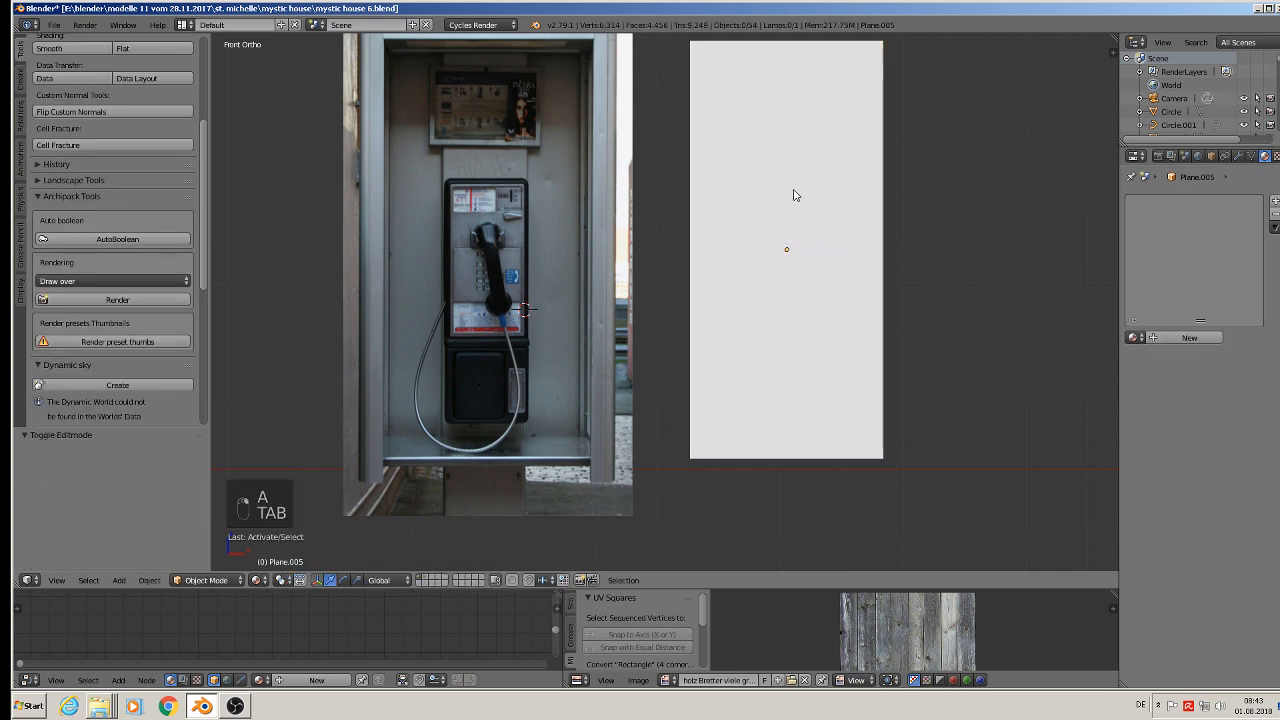
middle_drag(794, 190, 836, 236)
shift+right_click(784, 221)
shift+right_click(726, 148)
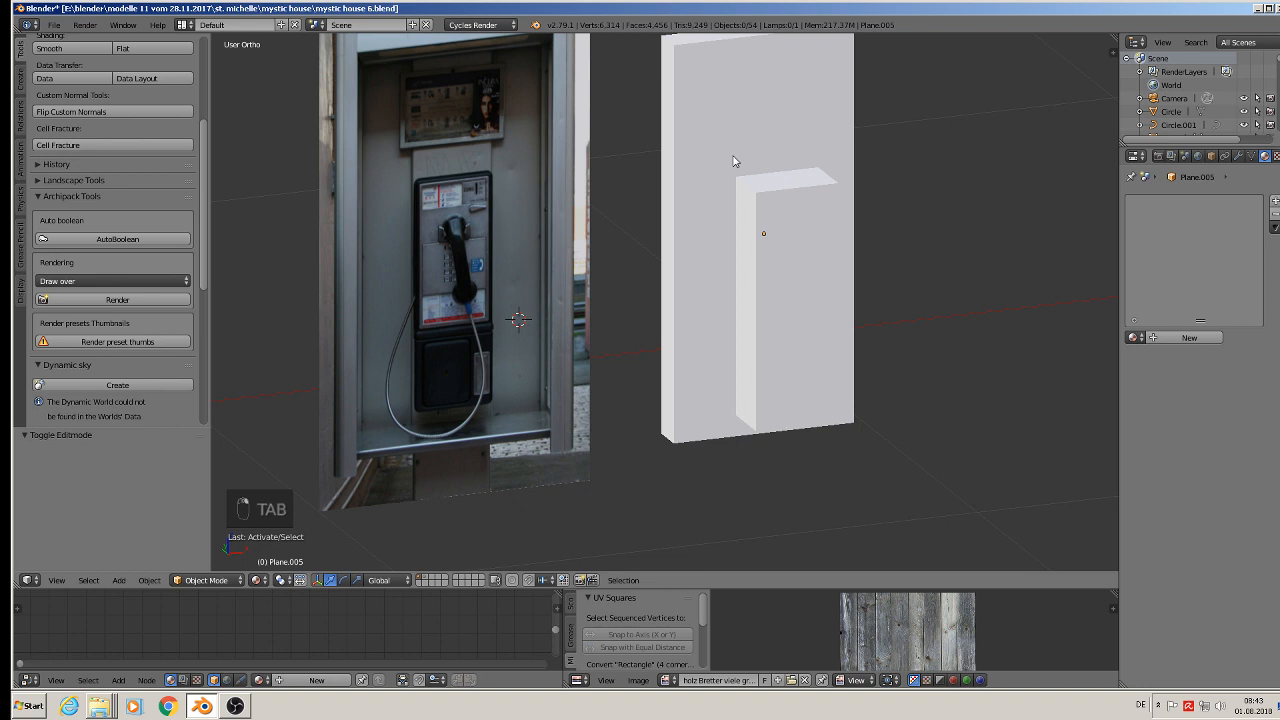
scroll(737, 163, down, 3)
shift+right_click(731, 146)
shift+right_click(770, 240)
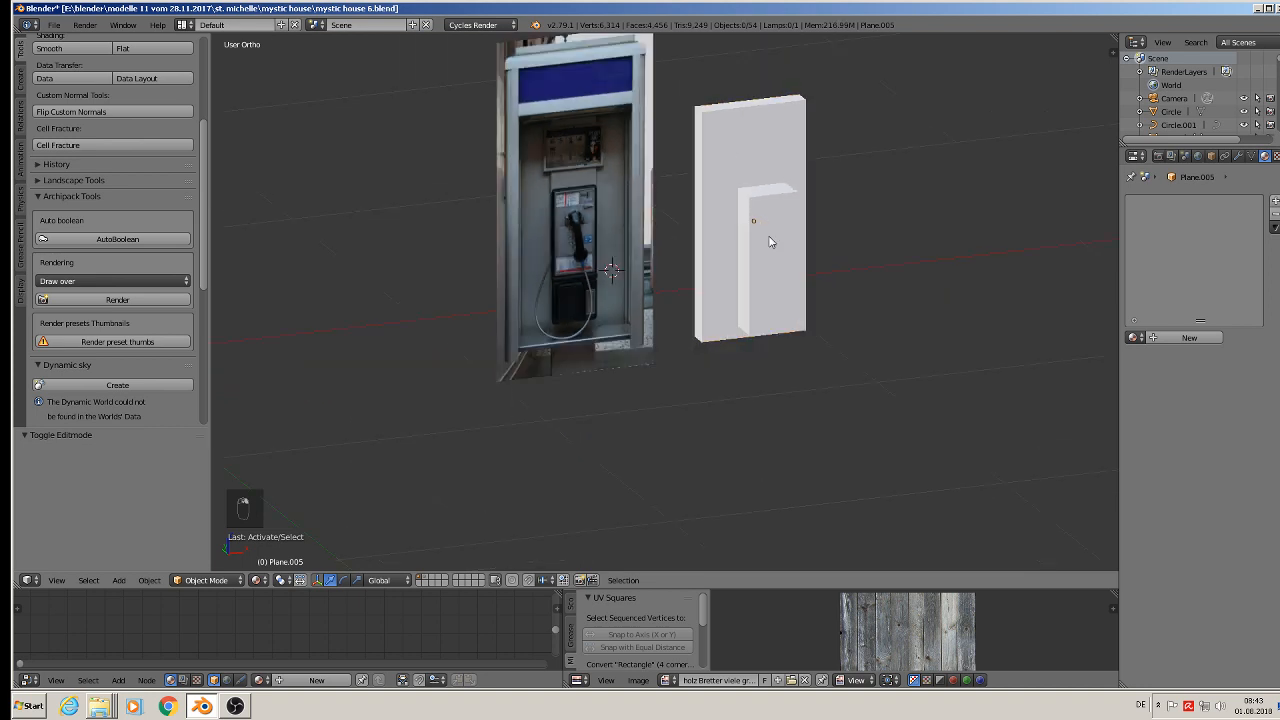
shift+right_click(760, 228)
middle_drag(766, 234, 748, 224)
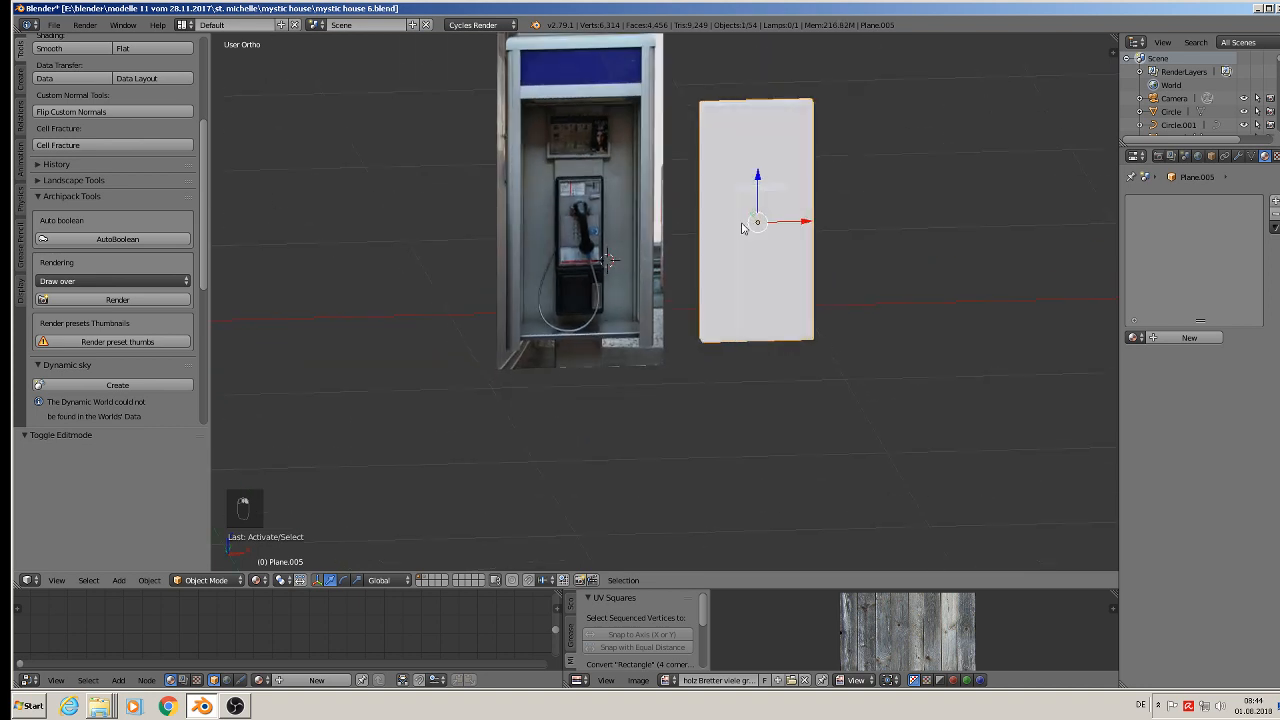
Select all geometry of the slab and phone box and mark every edge as a seam.
key(Tab)
key(a)
key(a)
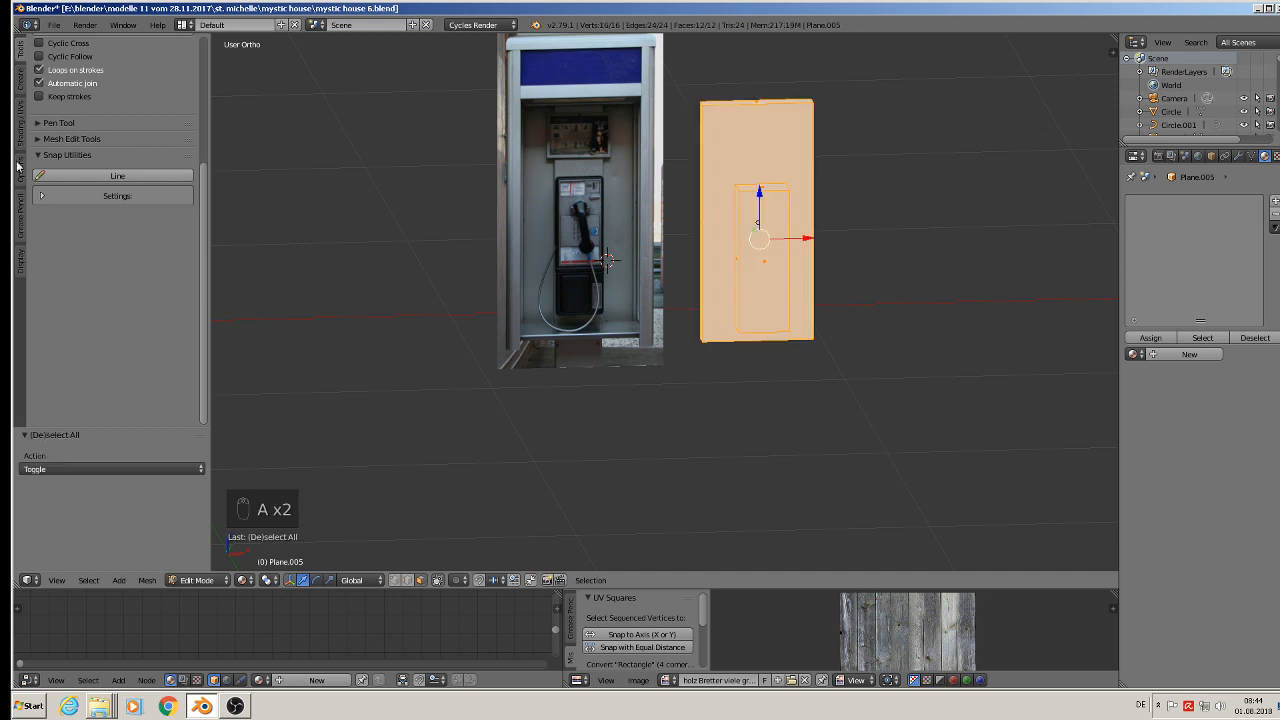
click(21, 125)
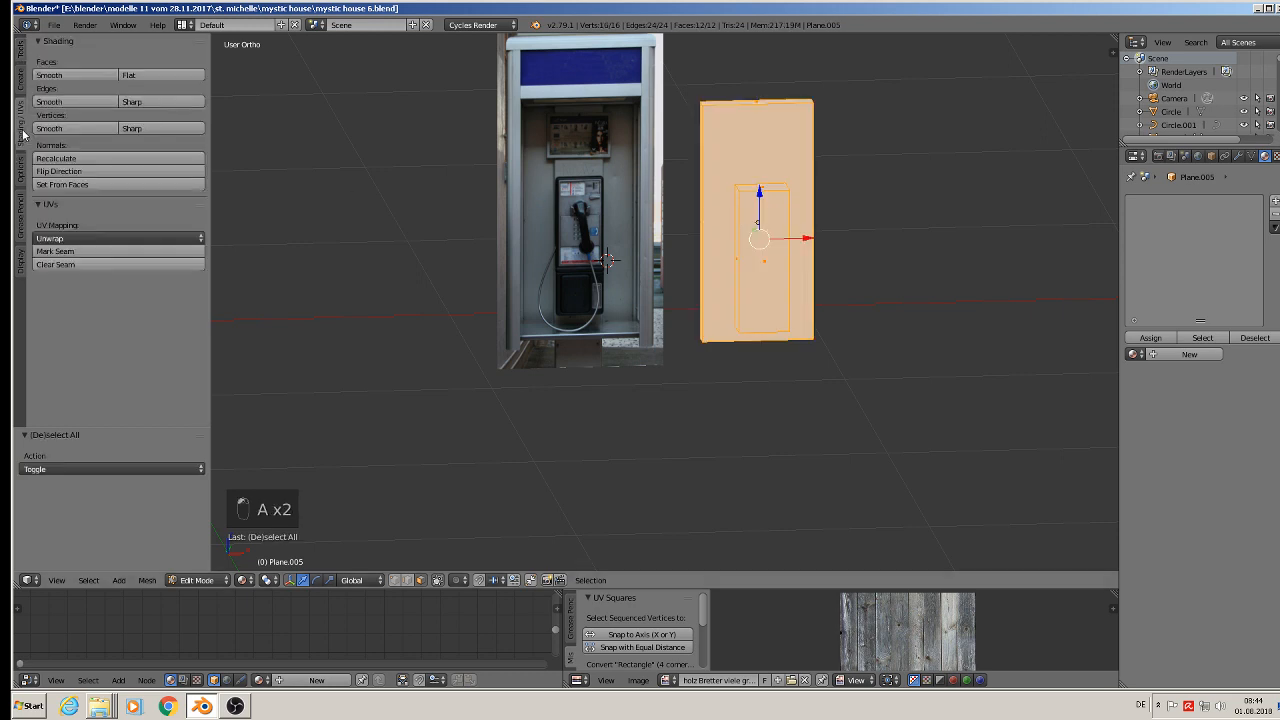
click(118, 251)
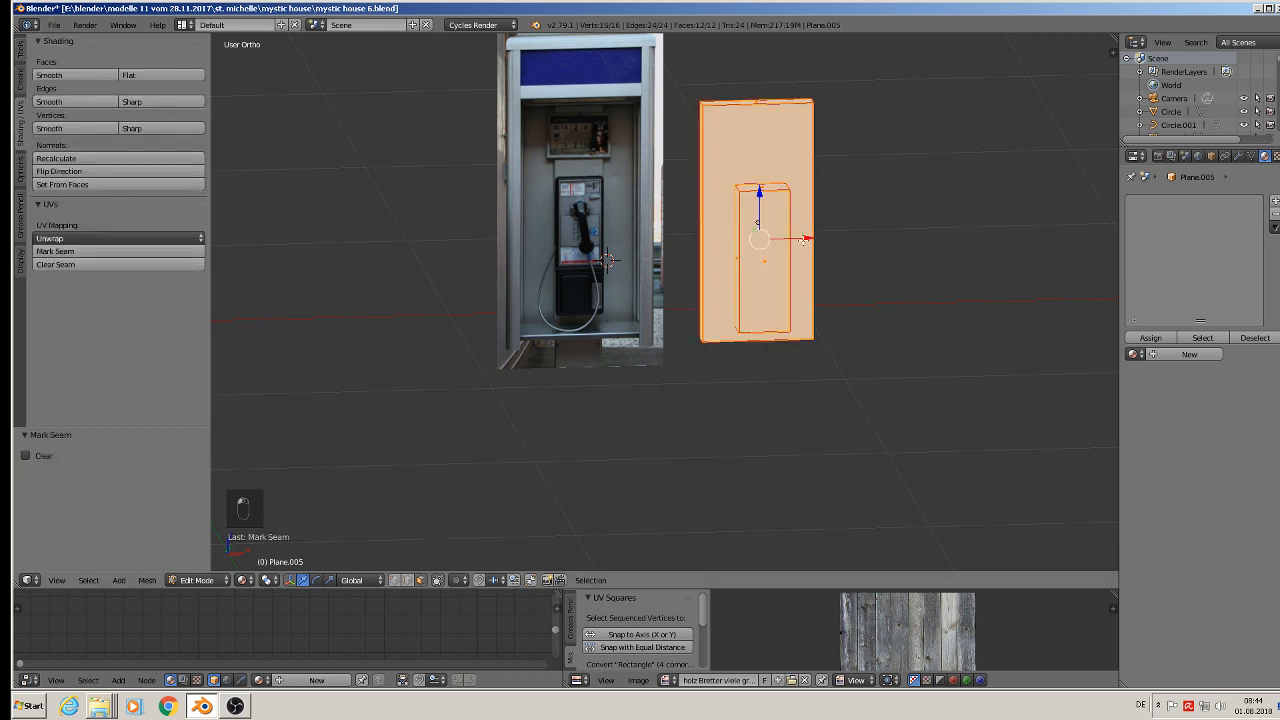
Apply the object's rotation and scale, and unwrap the entire slab and phone box mesh.
key(Tab)
click(149, 580)
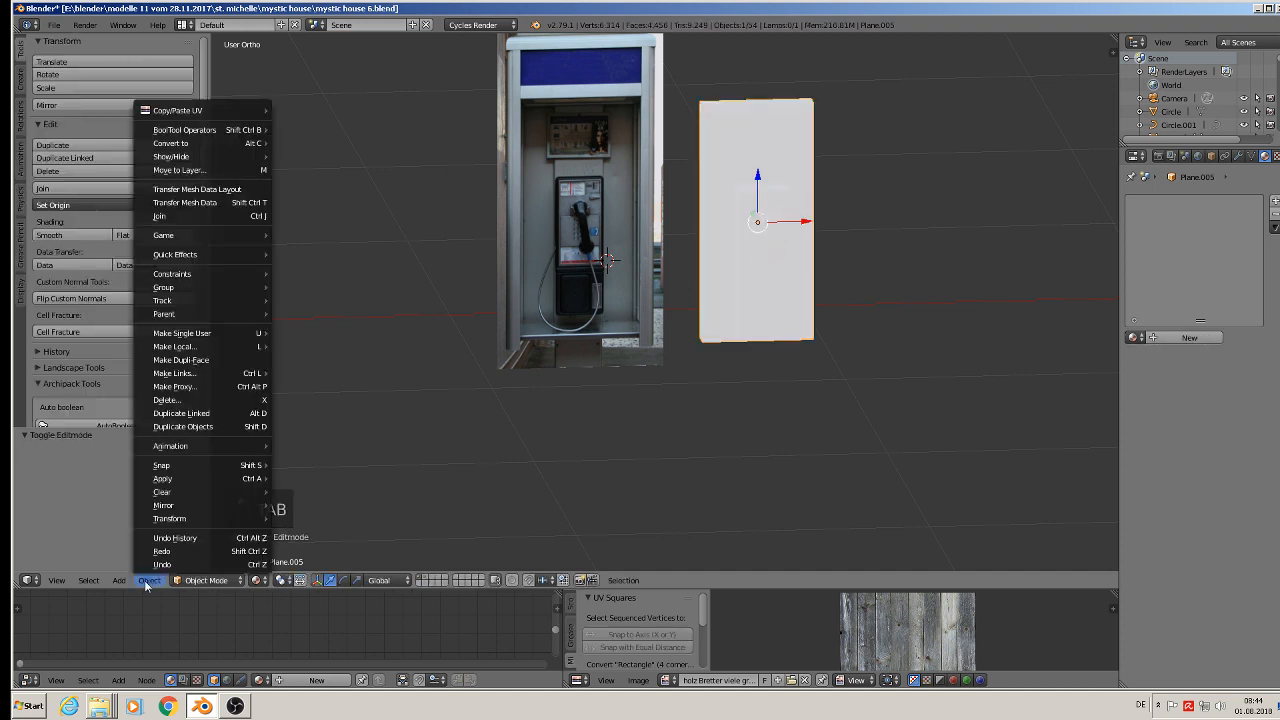
mouse_move(220, 482)
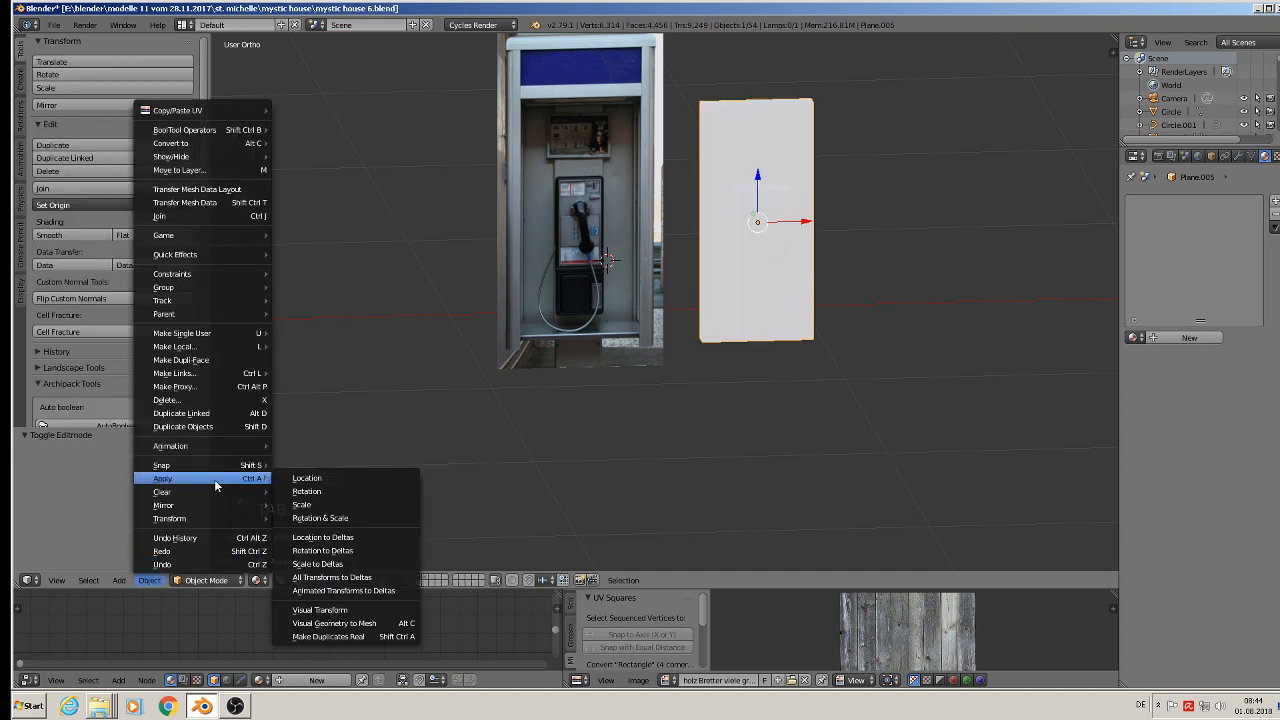
click(360, 523)
key(Tab)
key(u)
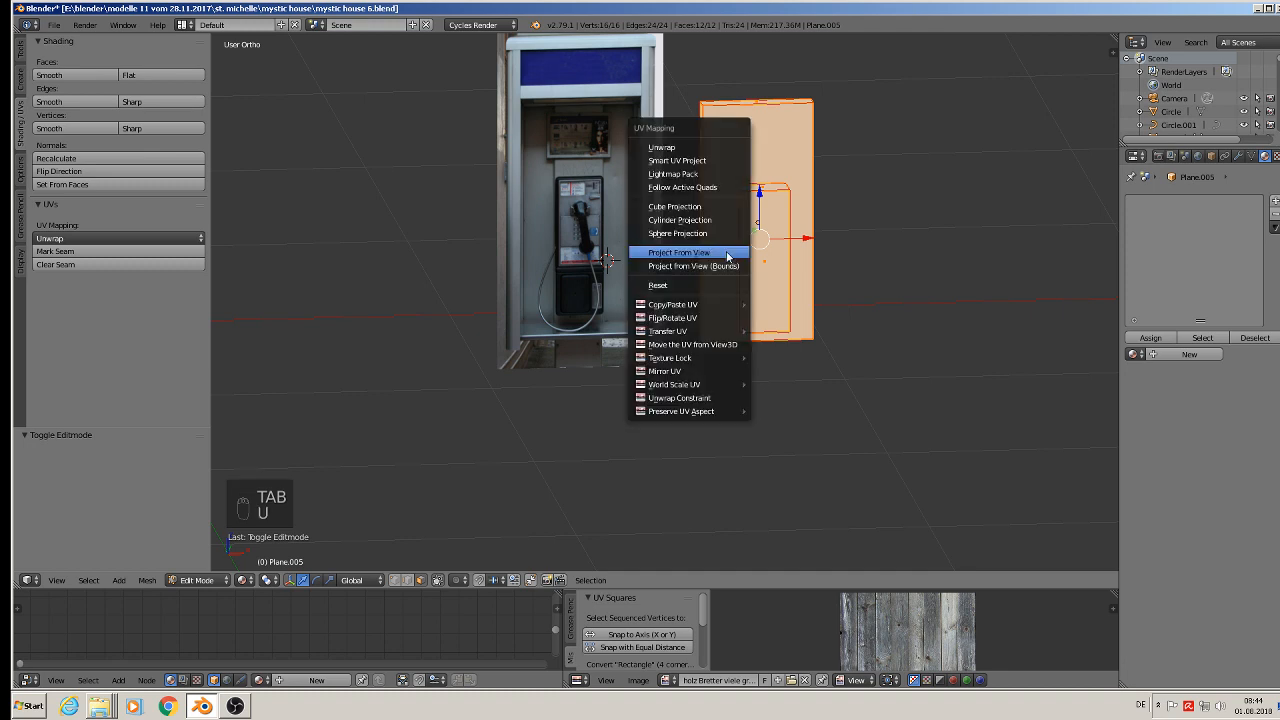
click(716, 151)
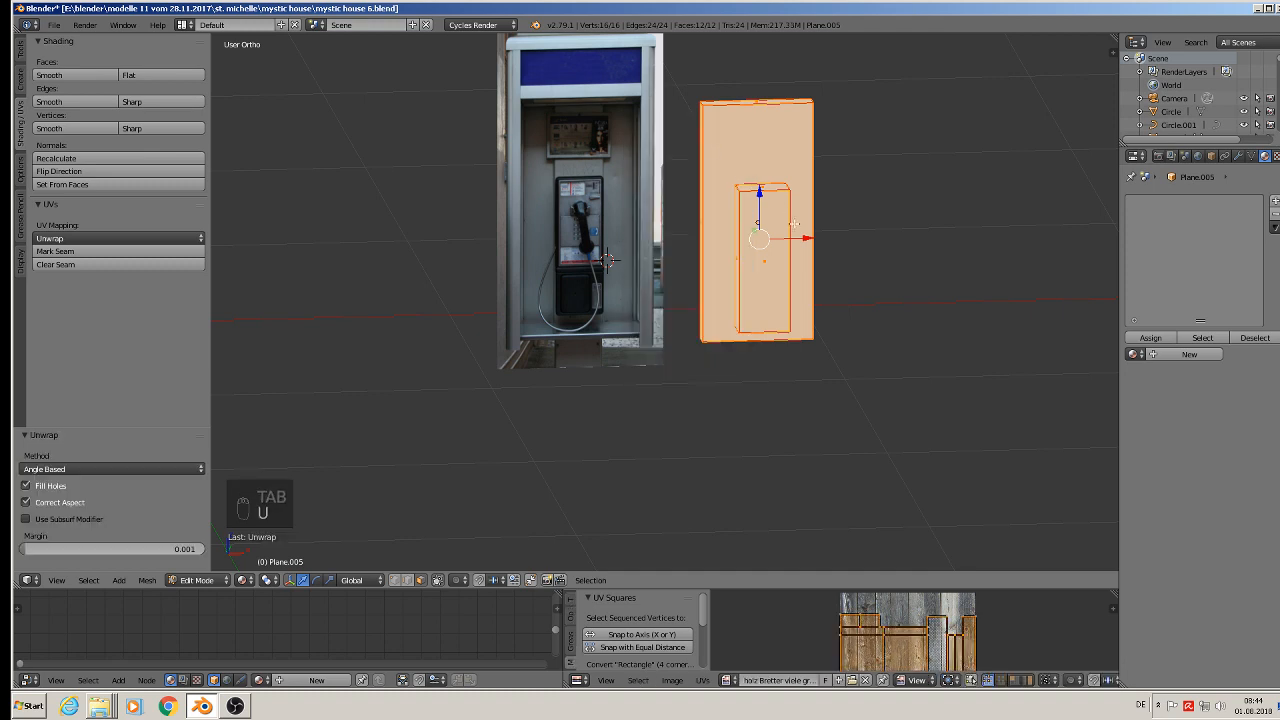
Project the UVs of the whole slab and phone box mesh from the front view and leave Edit Mode.
key(Delete)
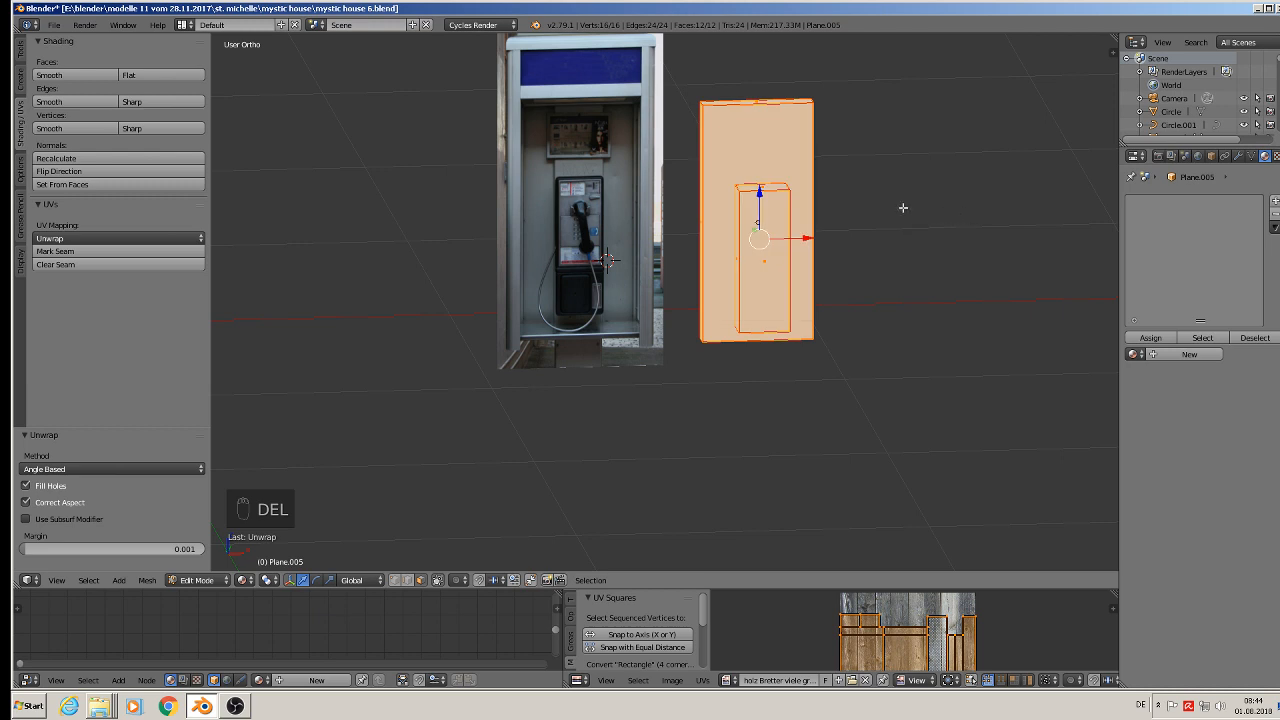
key(KP_1)
key(u)
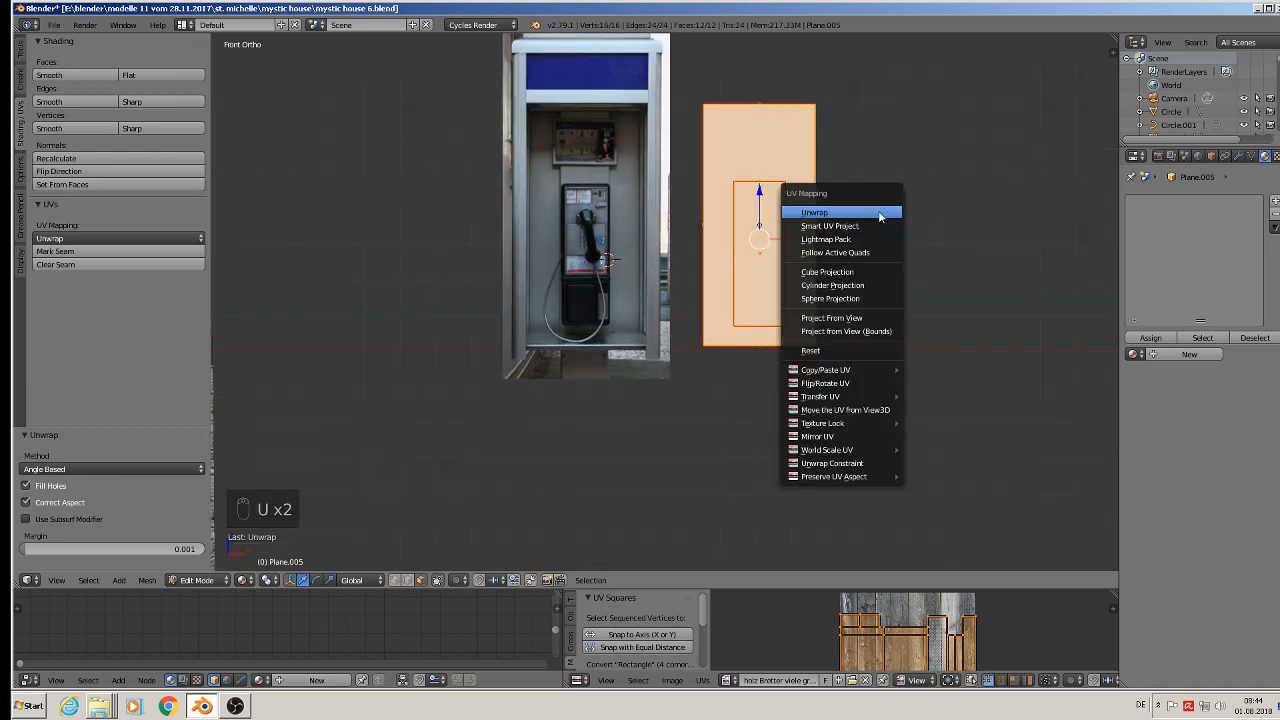
click(877, 319)
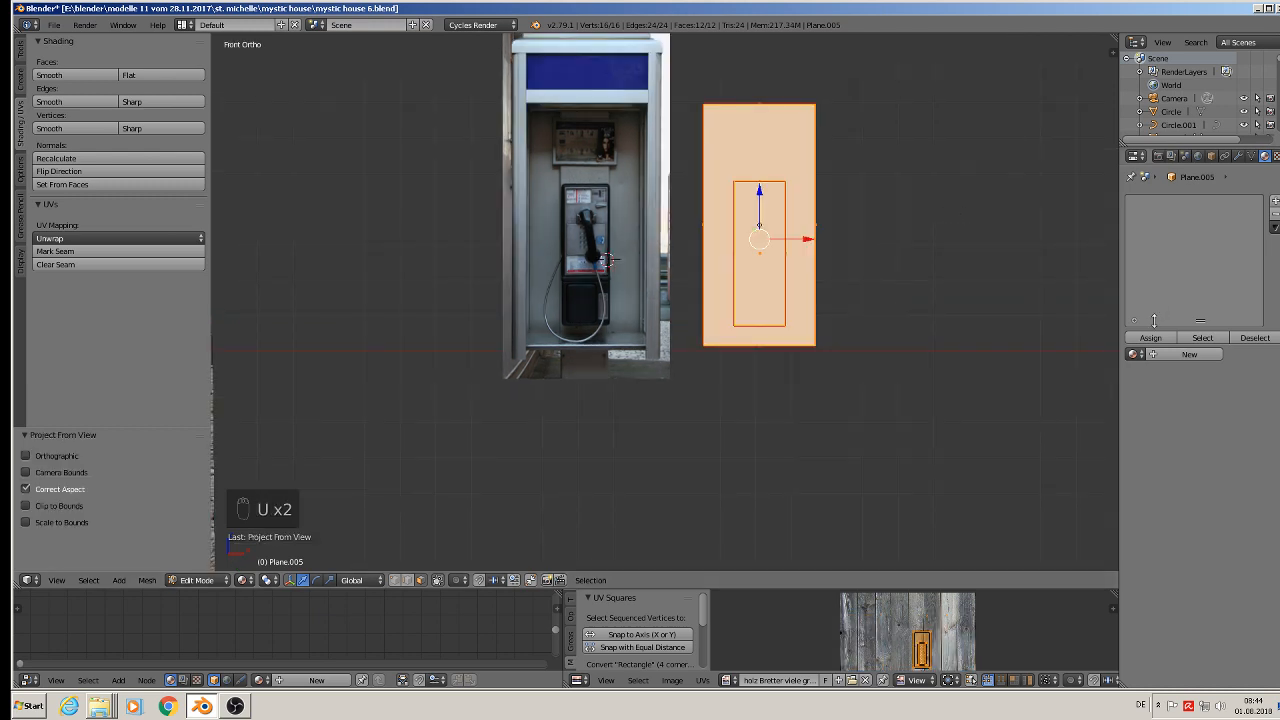
key(Tab)
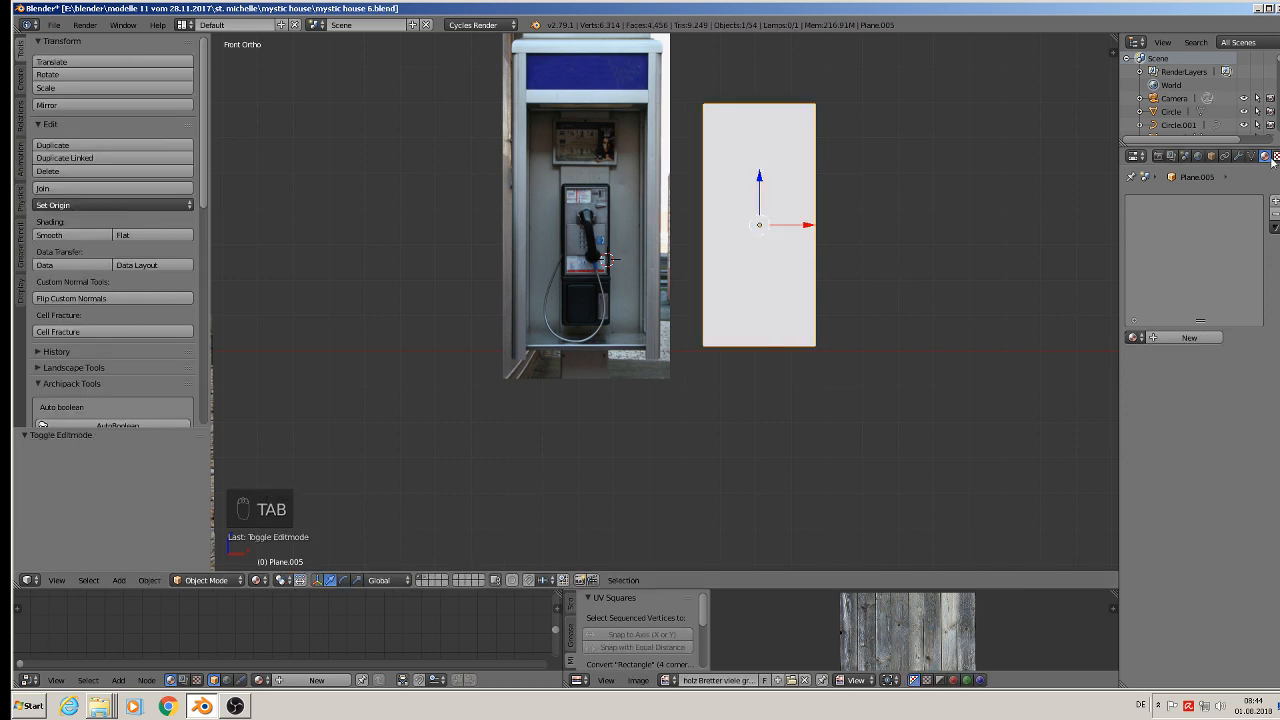
Add a new material to the slab and phone box object and name it telefon.
click(1274, 203)
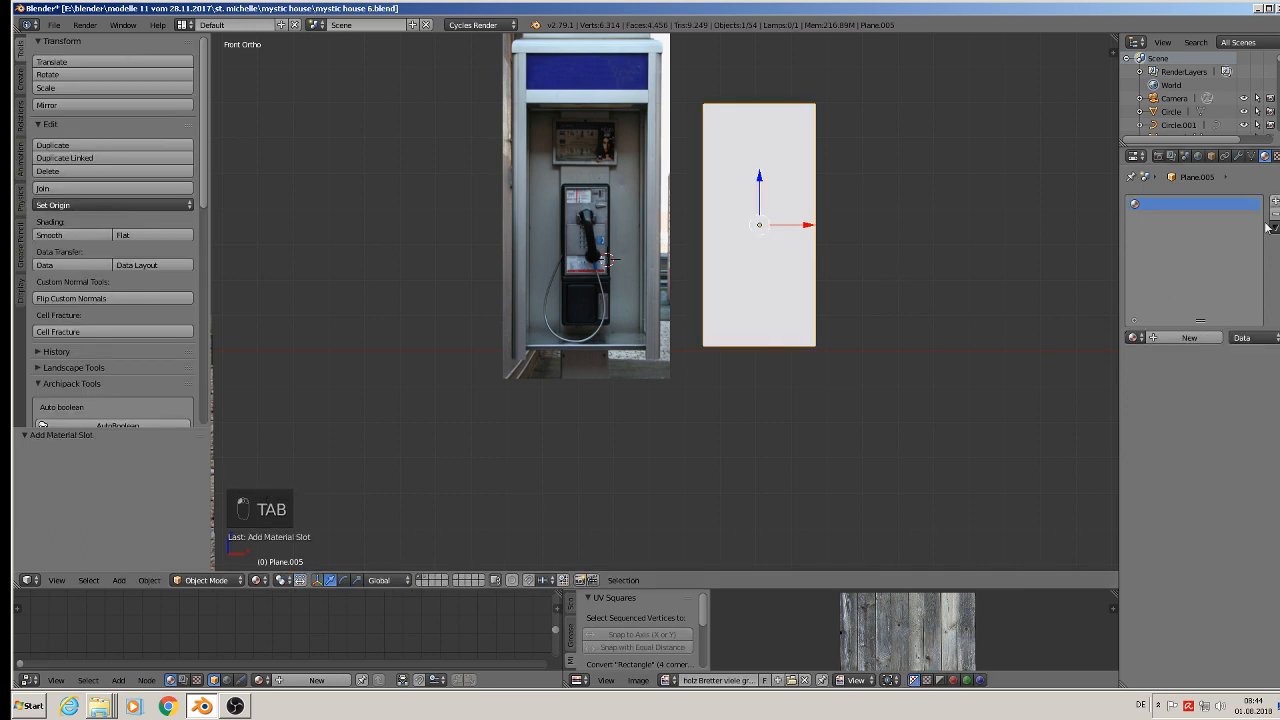
click(1188, 338)
click(1160, 338)
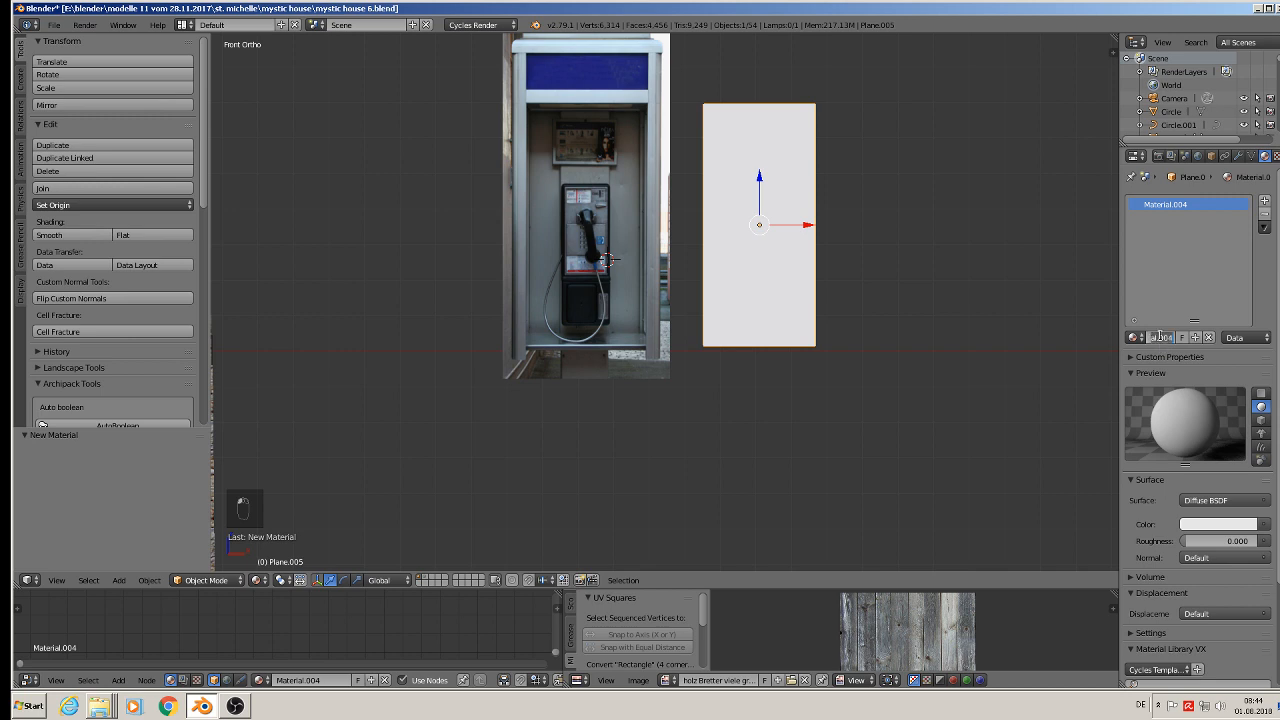
text(telefon)
key(Return)
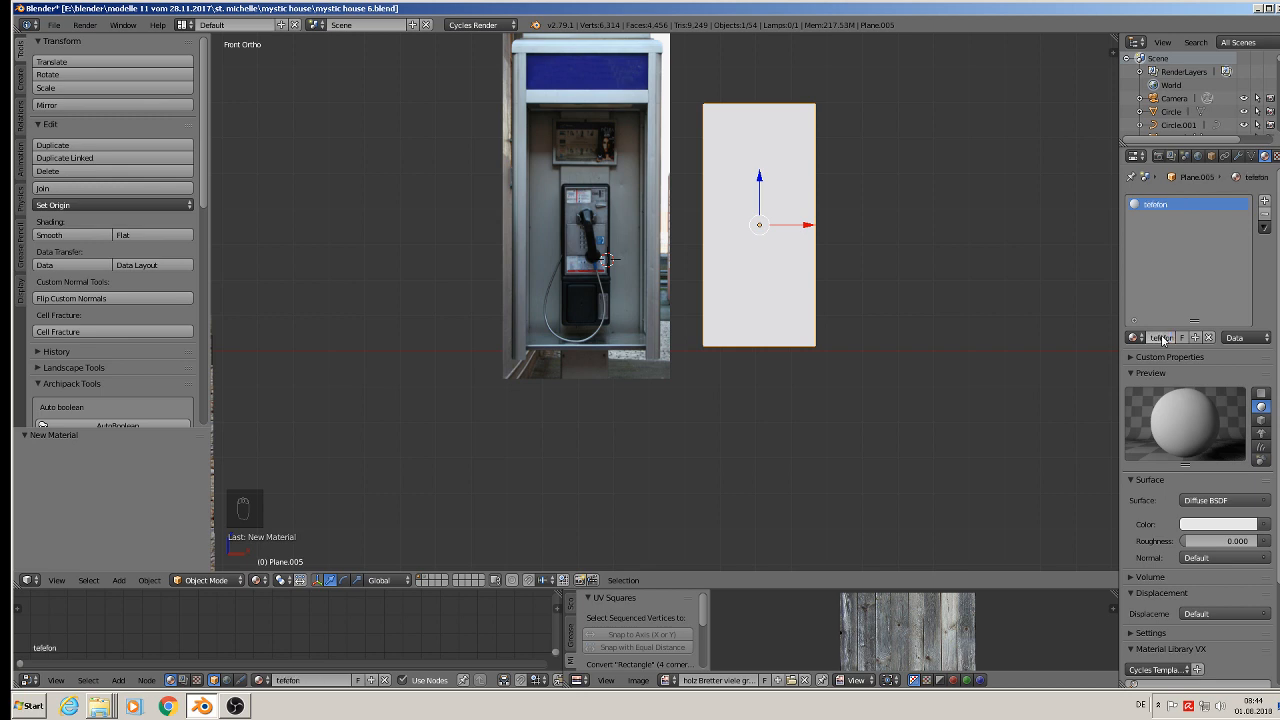
Set the telefon material's surface to Principled BSDF, link an Image Texture to its base color and start opening an image file.
click(1238, 500)
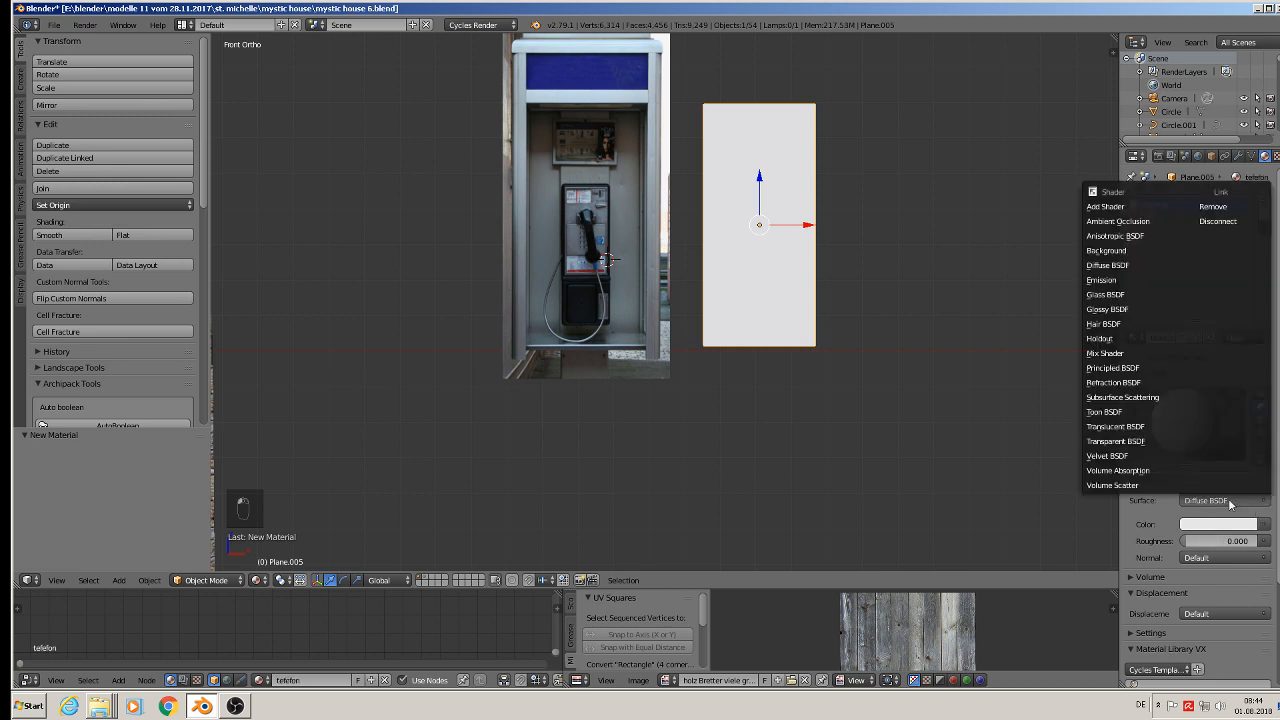
click(1153, 370)
scroll(1252, 540, down, 2)
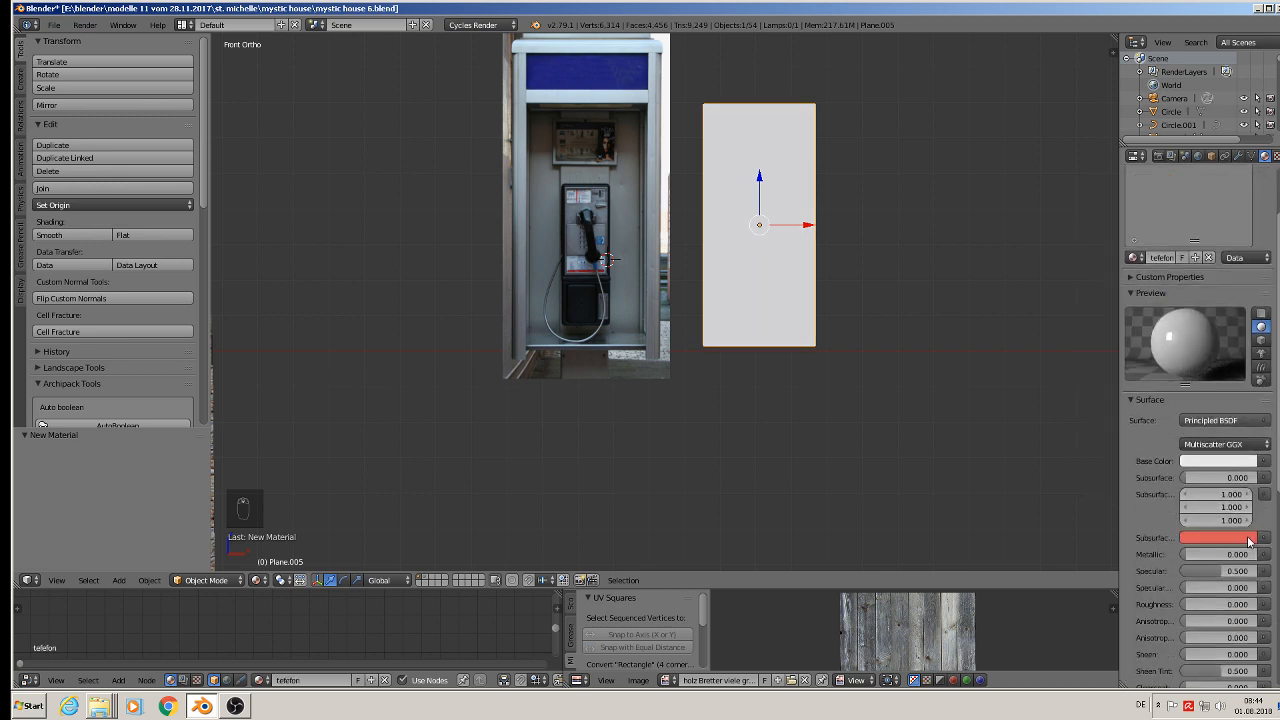
click(1265, 461)
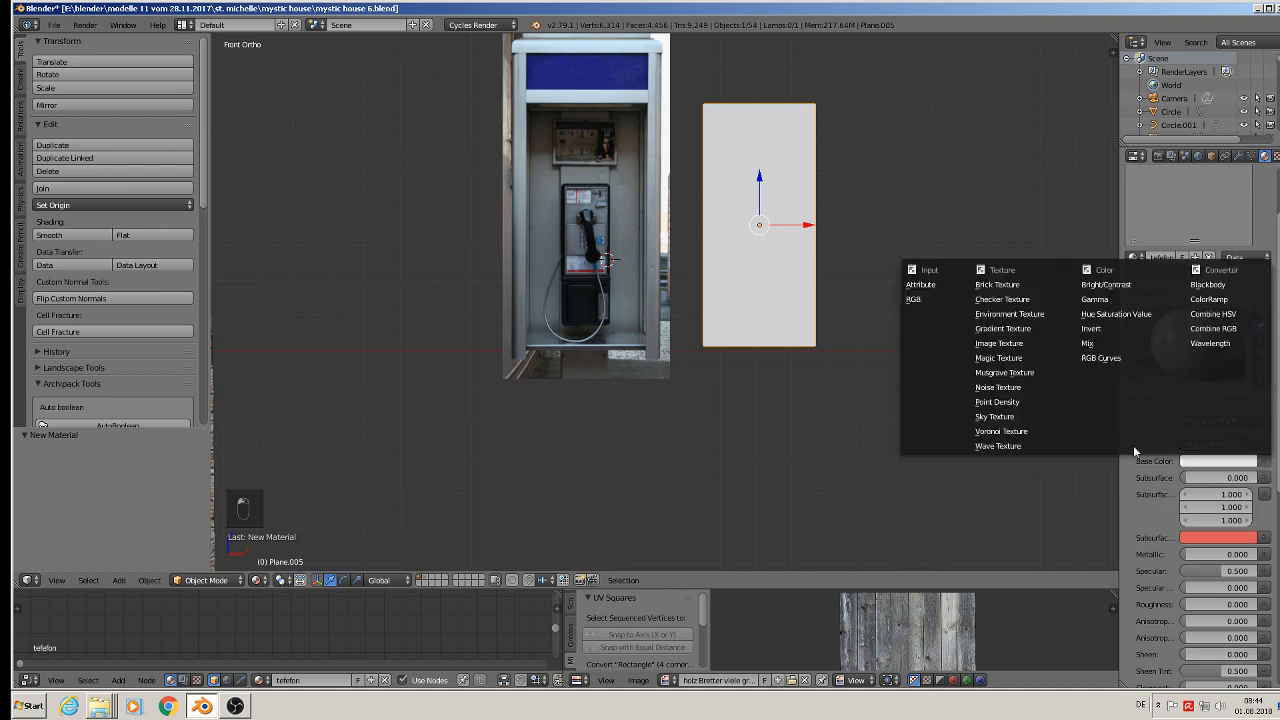
click(1020, 345)
click(1236, 477)
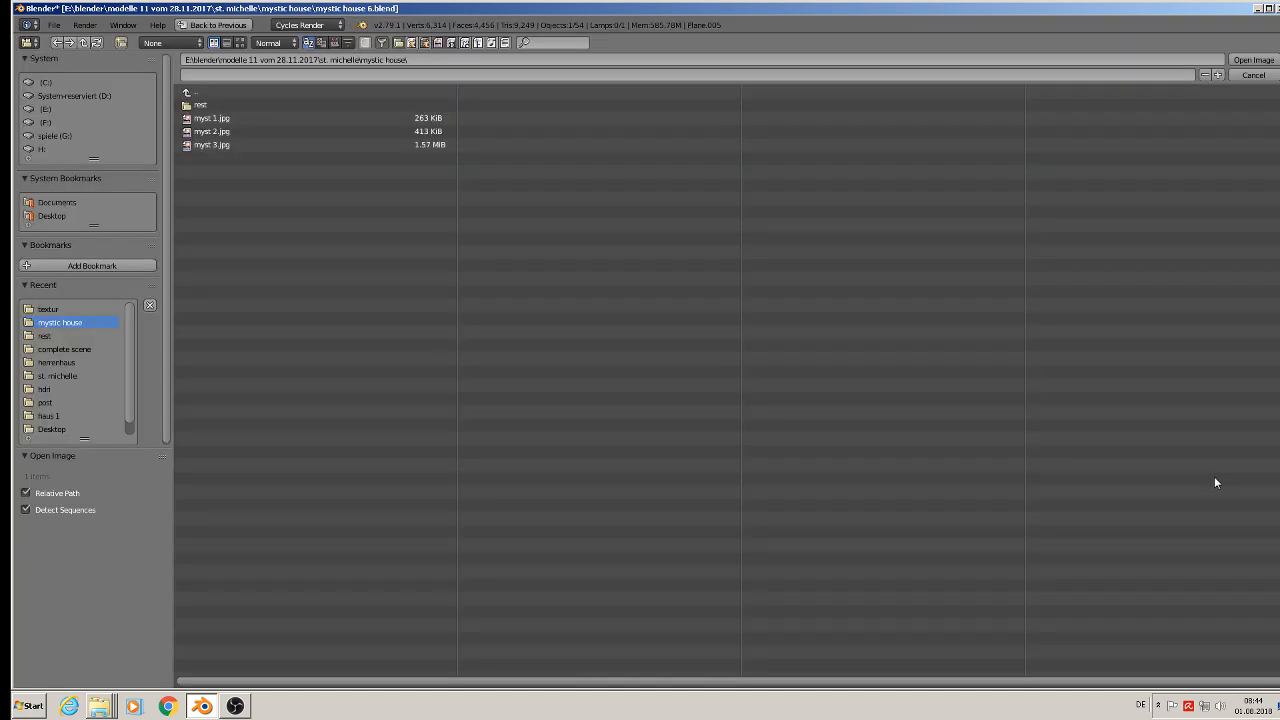
Open the textur folder, display its files as thumbnails and look through them for the phone booth image.
click(56, 310)
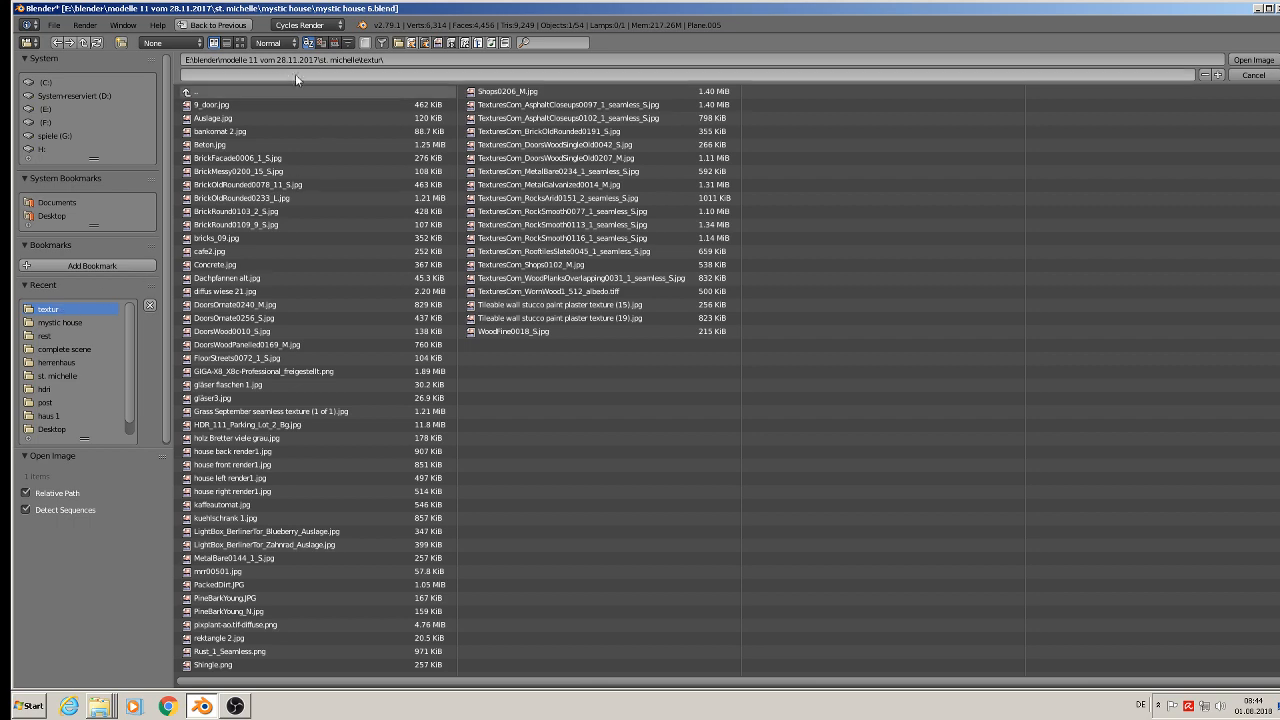
click(240, 43)
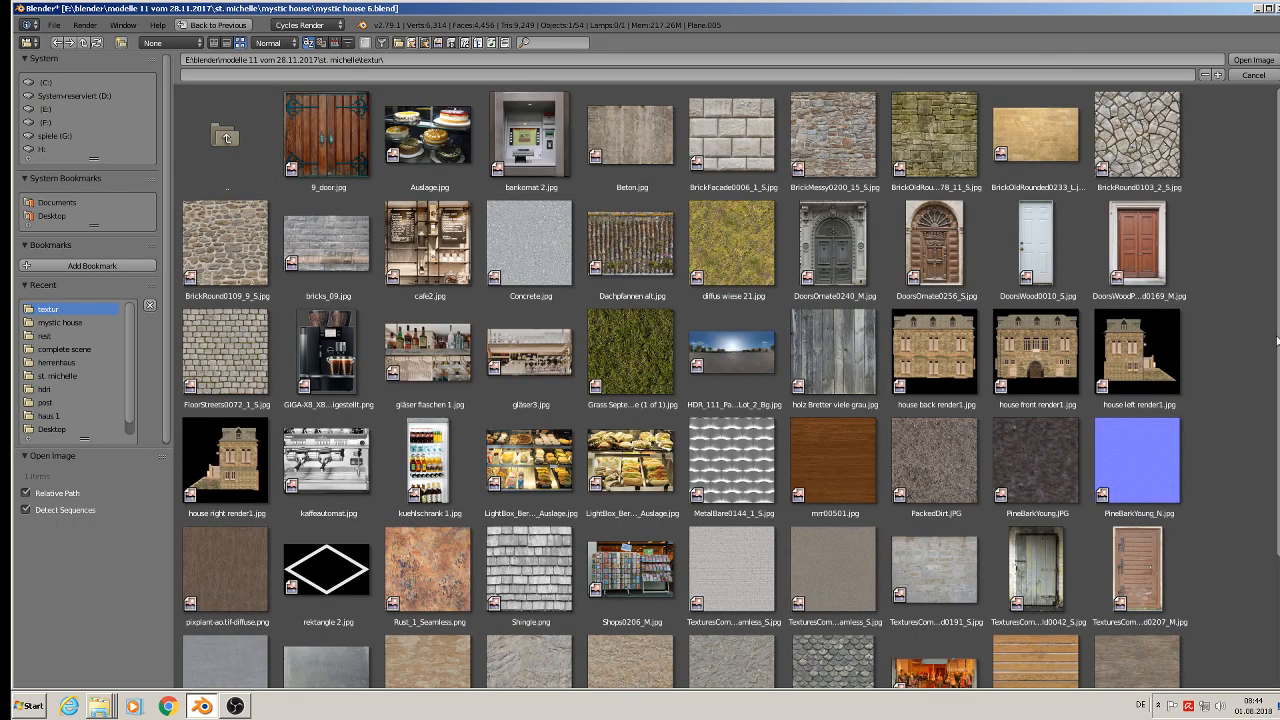
scroll(1277, 342, down, 3)
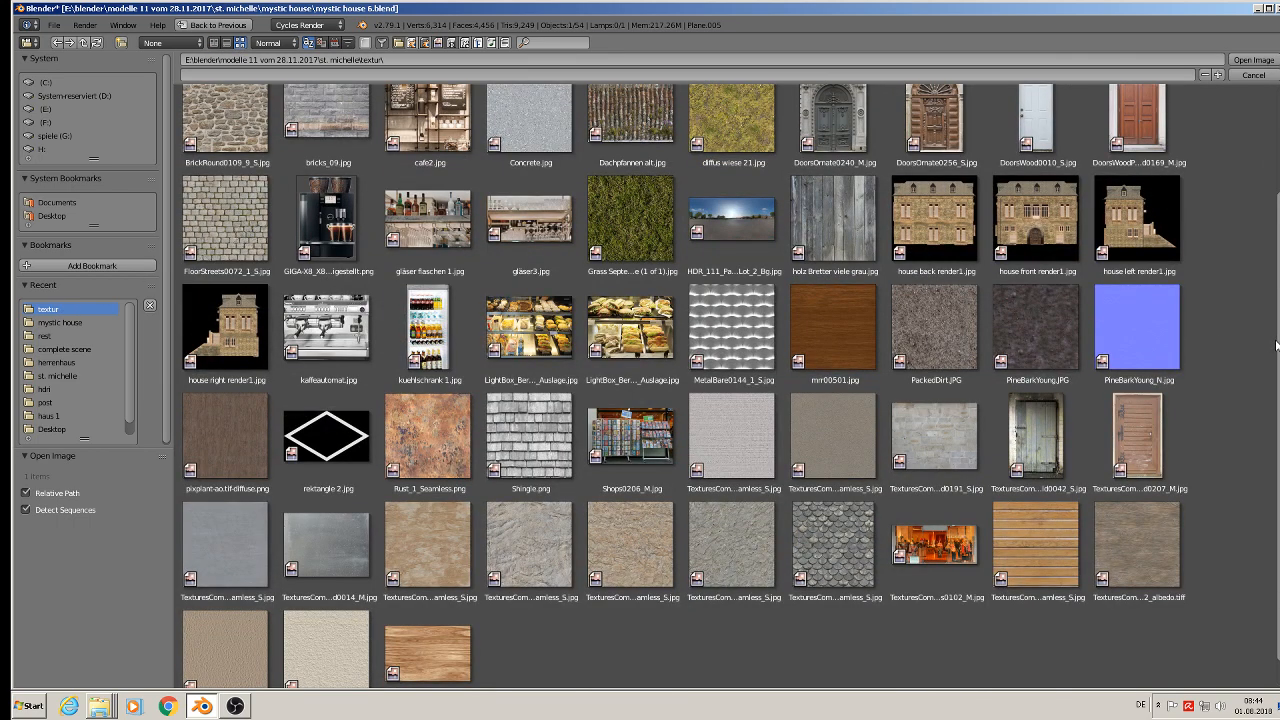
scroll(1277, 345, up, 3)
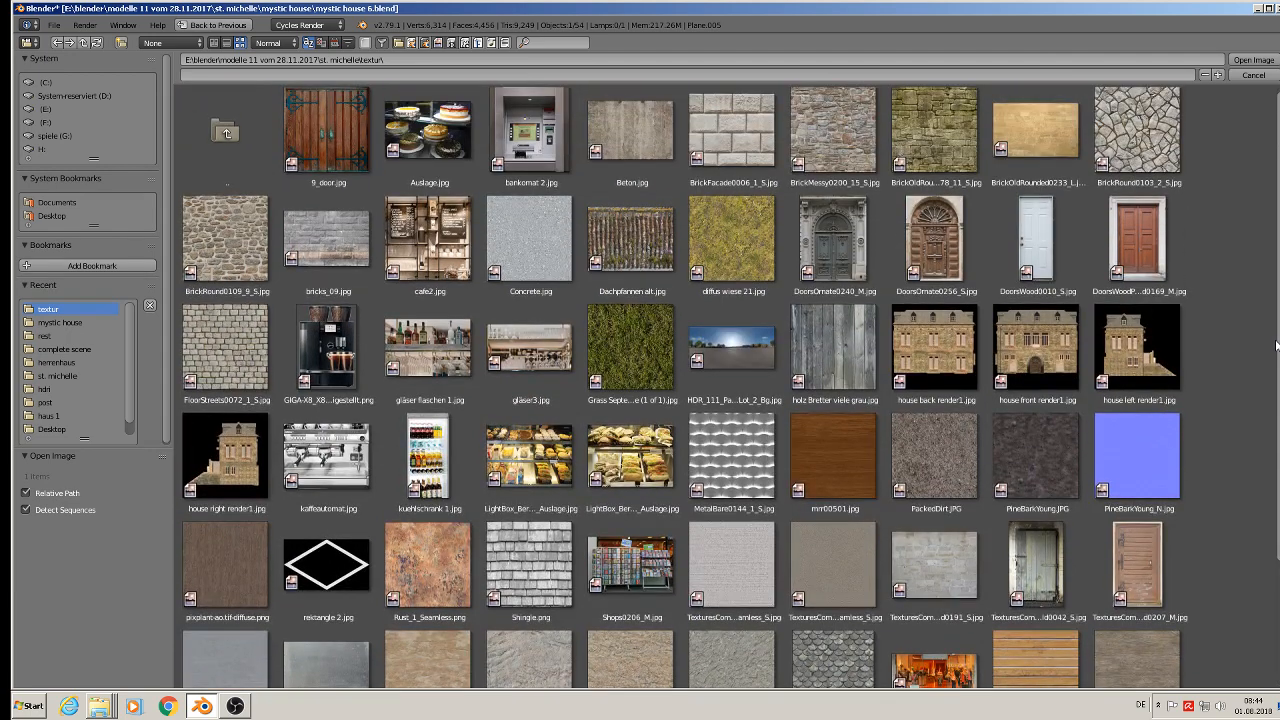
scroll(1277, 345, up, 1)
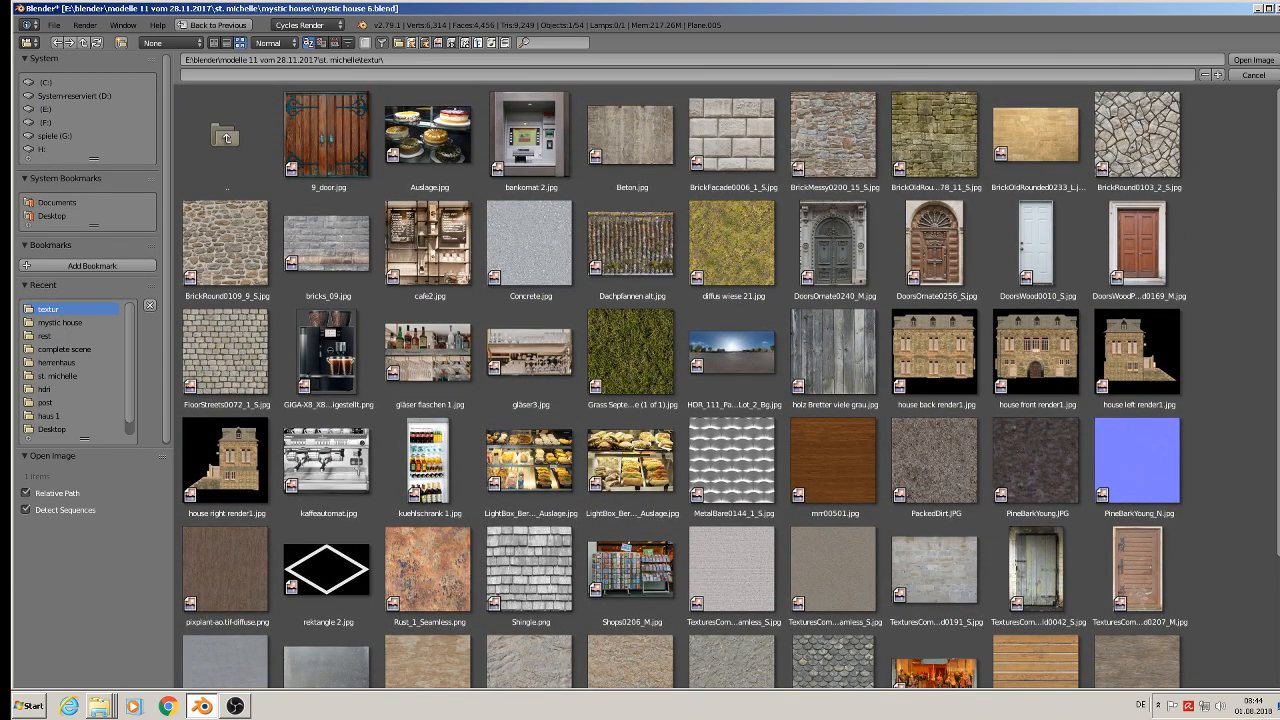
Switch to Windows Explorer and open the rest folder inside Komerzielle Texturen in a maximized window.
click(1258, 9)
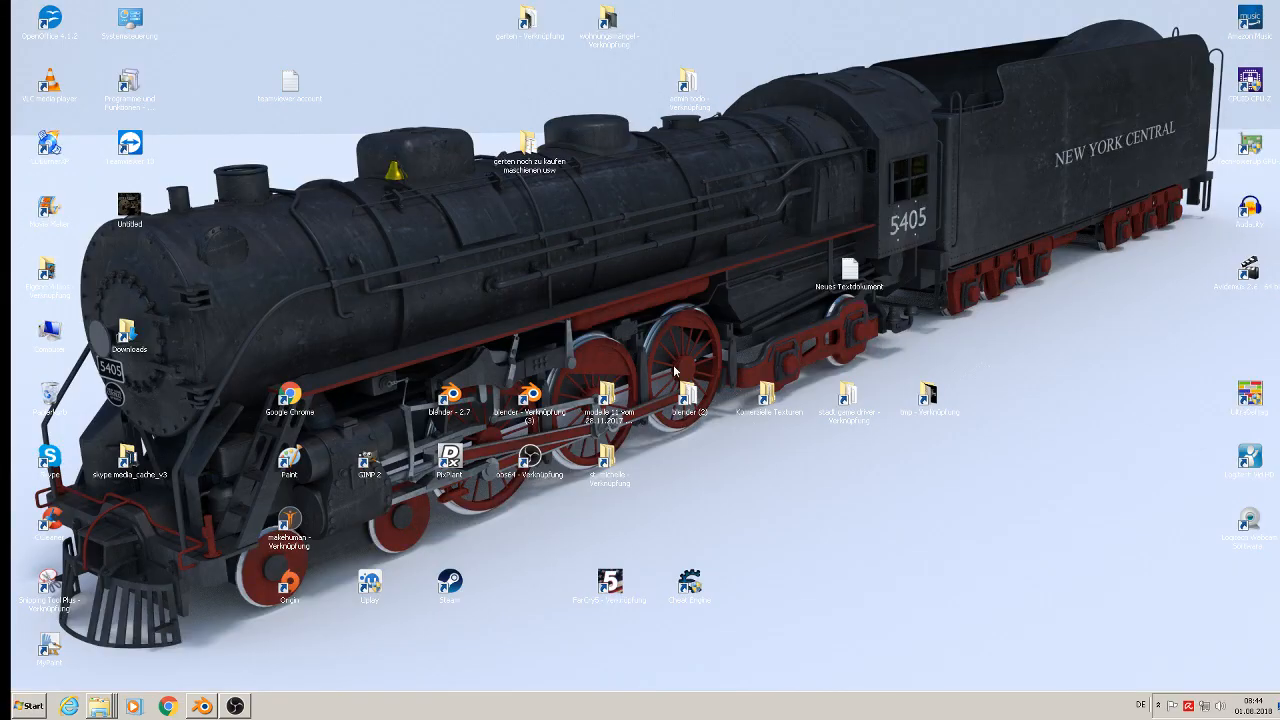
double_click(770, 413)
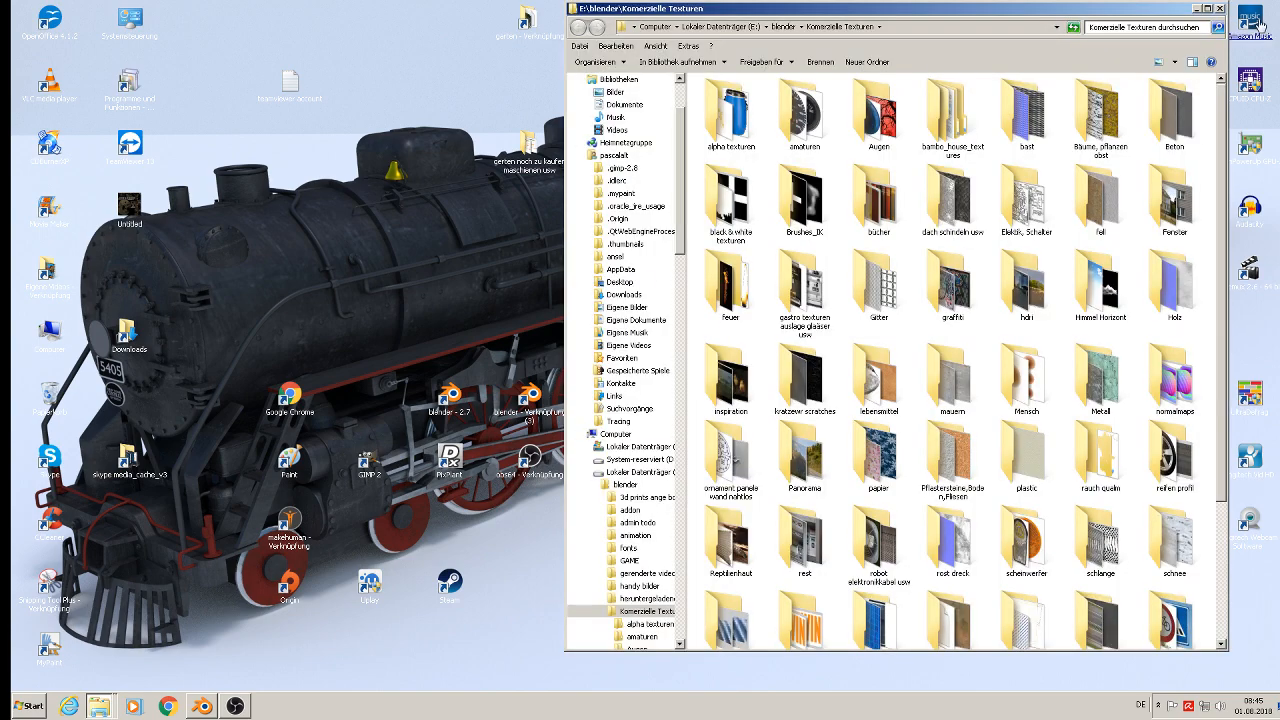
click(1208, 8)
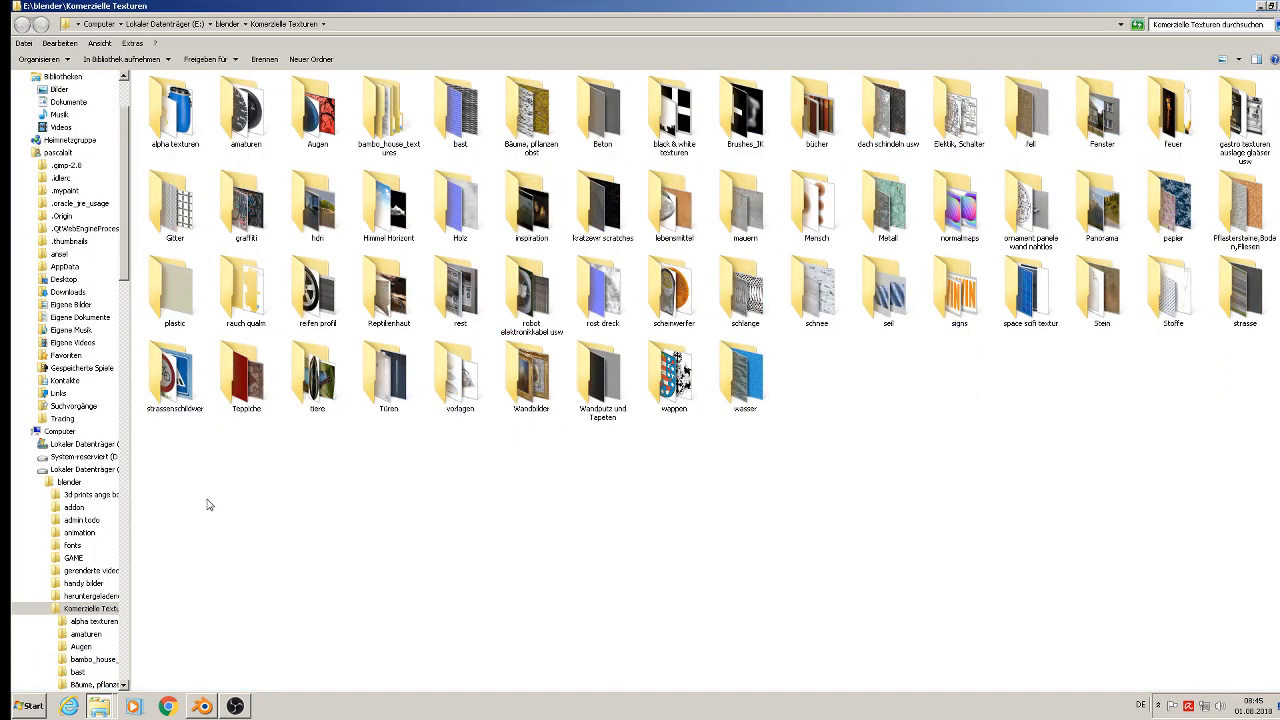
double_click(462, 293)
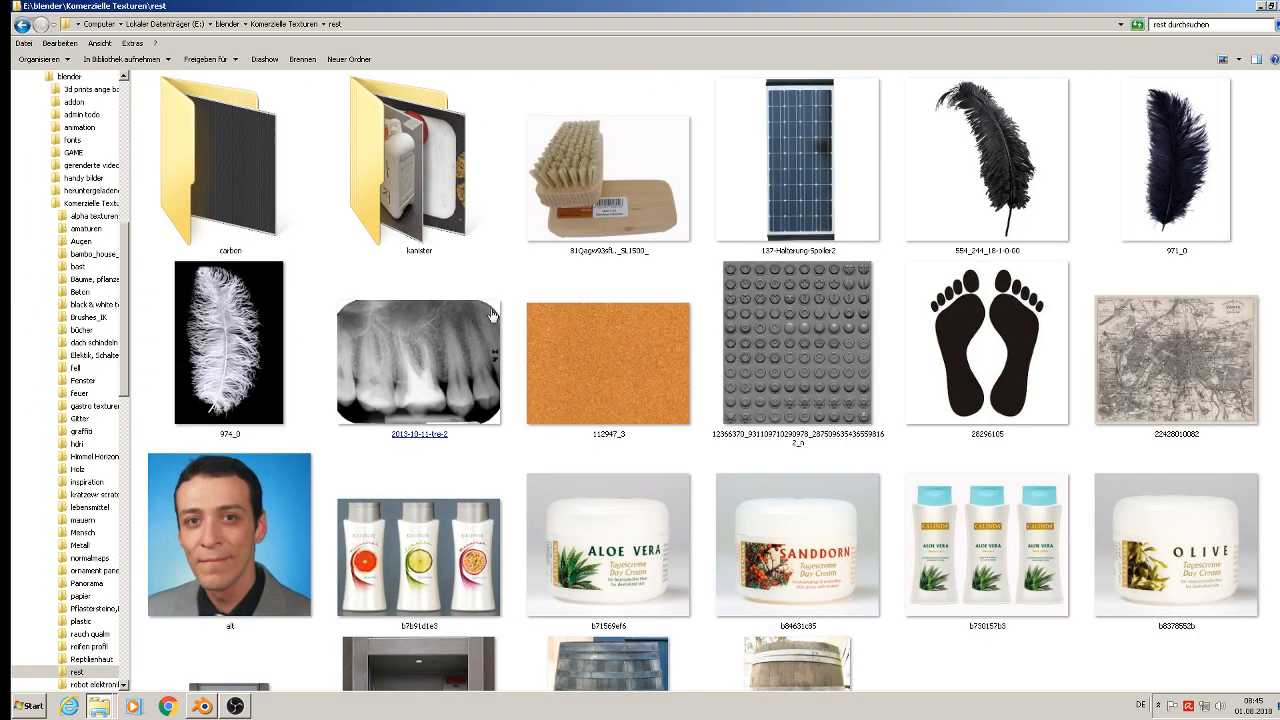
Find the front phone booth photo TexturesCom_Various0083_1_S in the rest folder and copy it.
scroll(700, 380, down, 5)
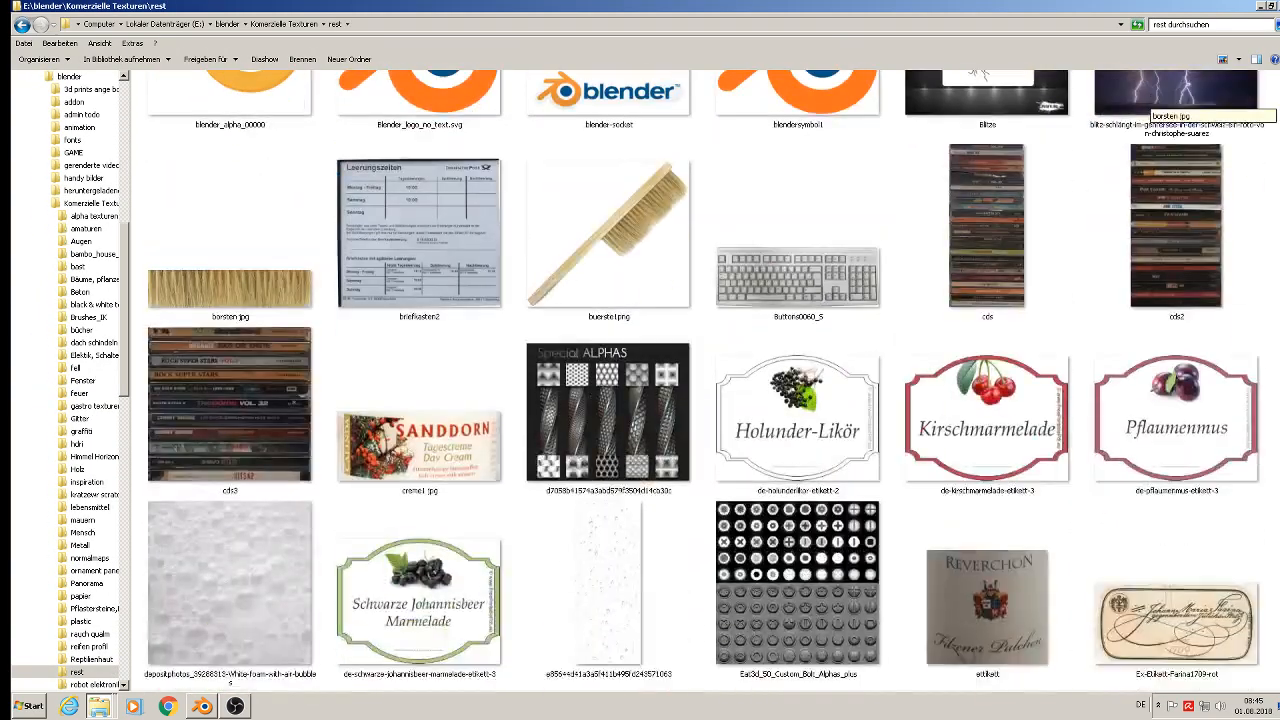
scroll(1150, 105, down, 15)
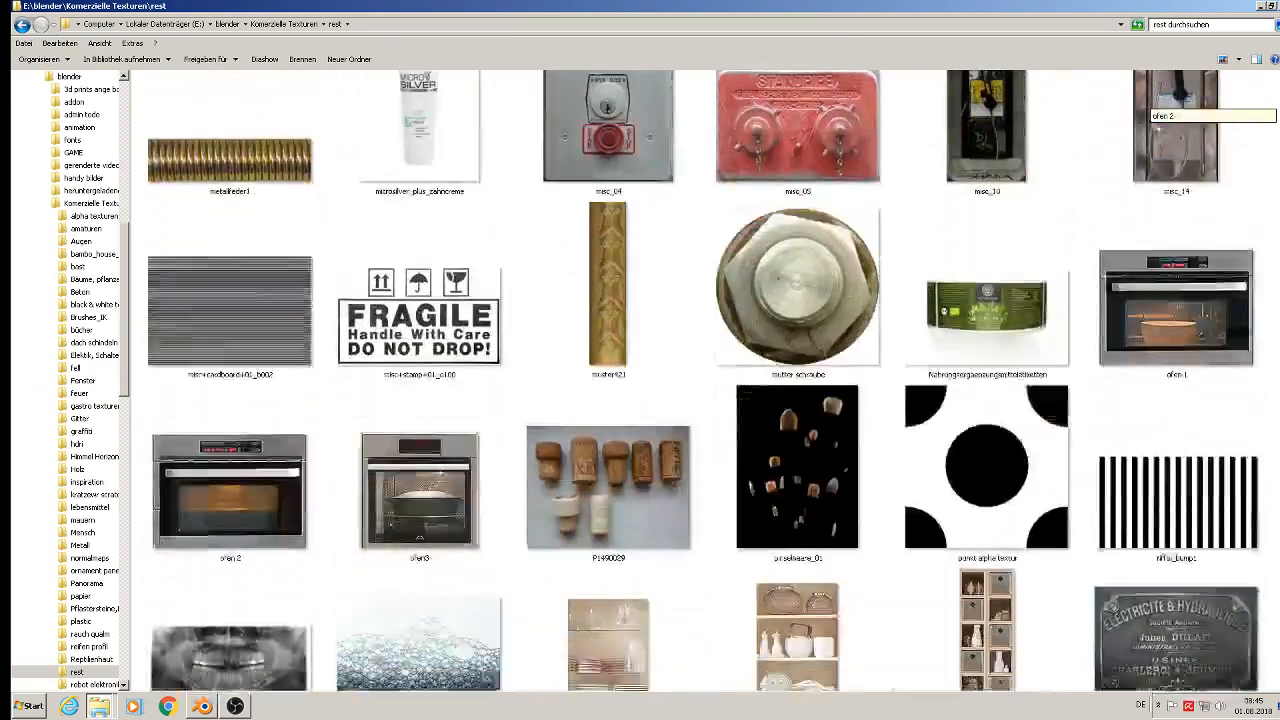
scroll(995, 385, down, 5)
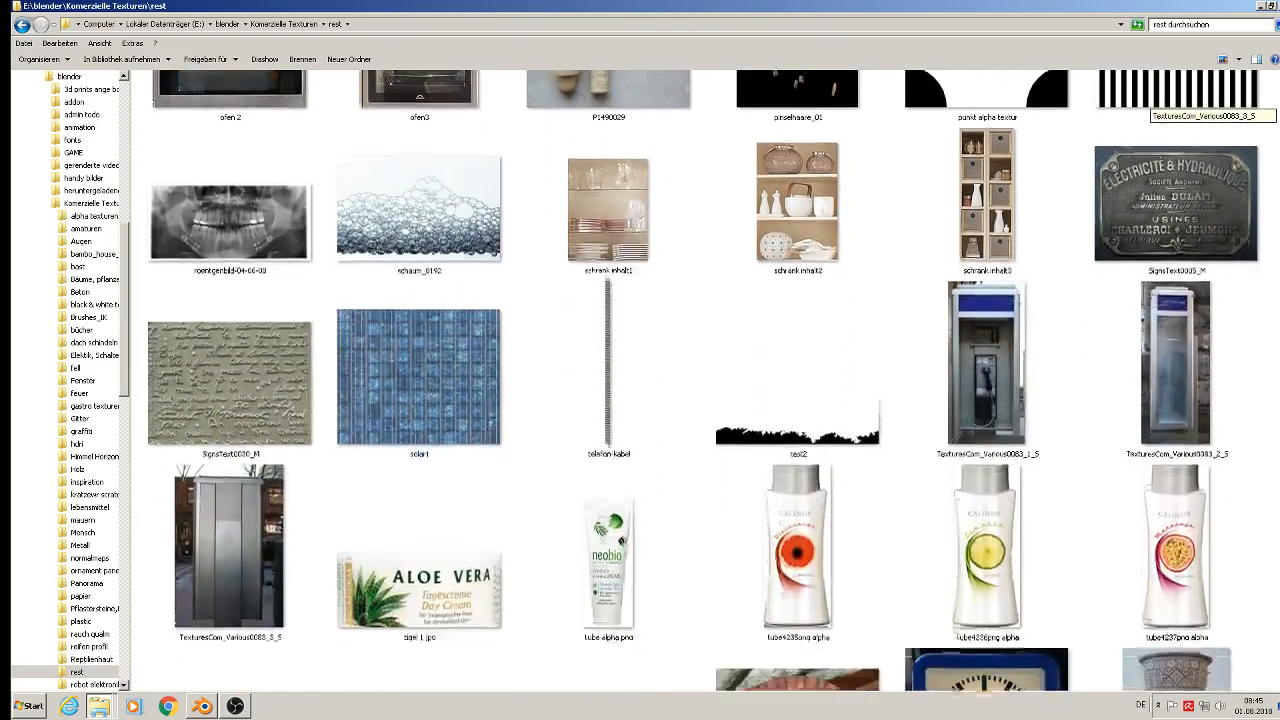
click(965, 375)
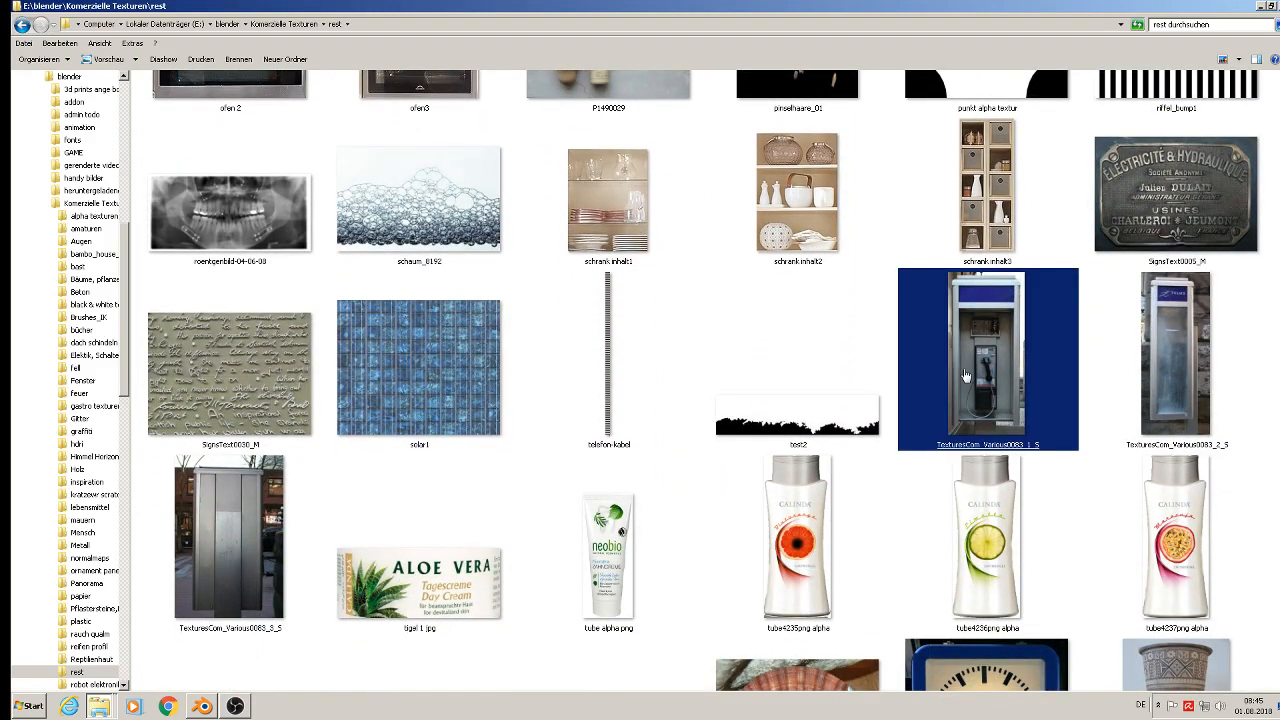
right_click(965, 375)
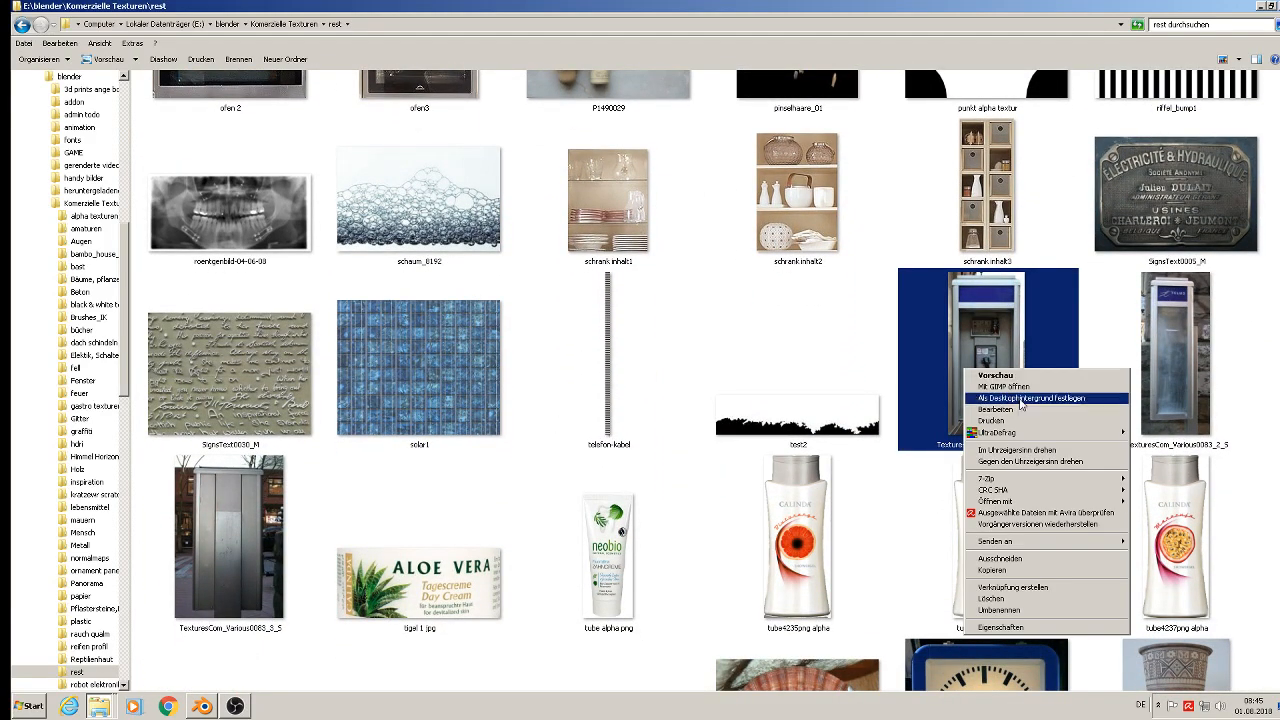
click(1022, 572)
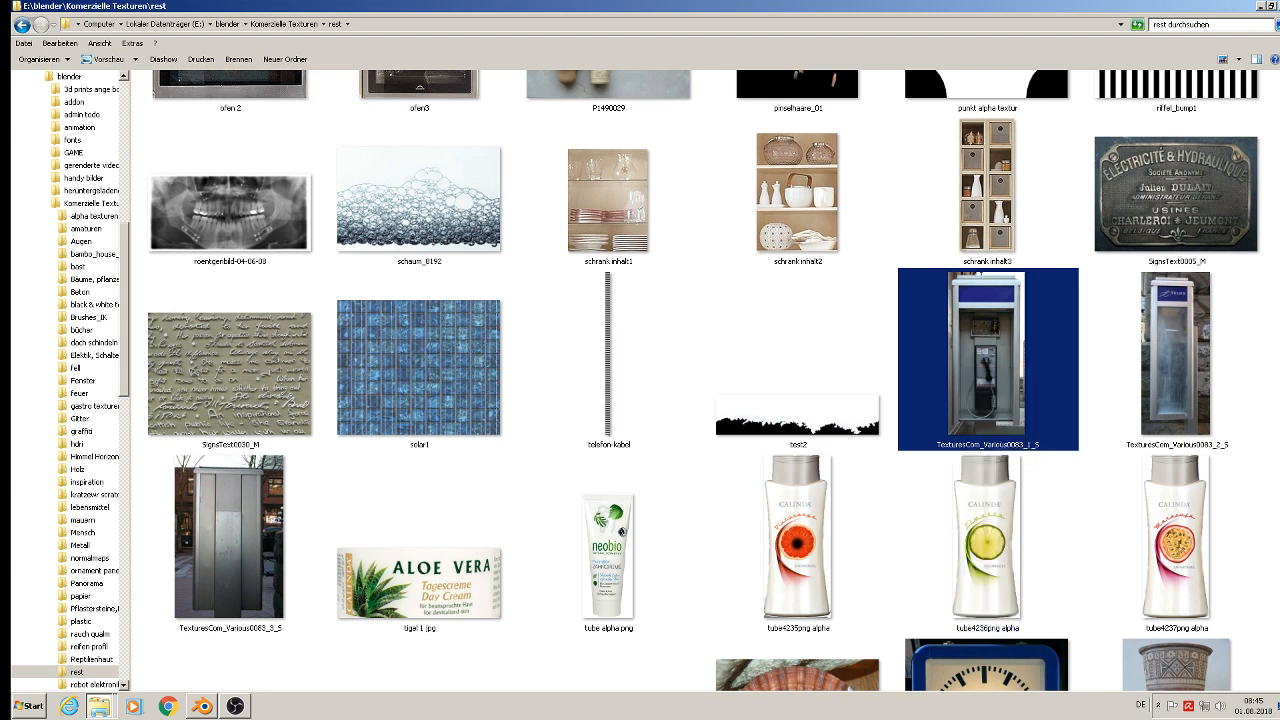
Put the texture library window away and paste the copied phone booth photo into the st. michelle project's textur folder.
click(1262, 8)
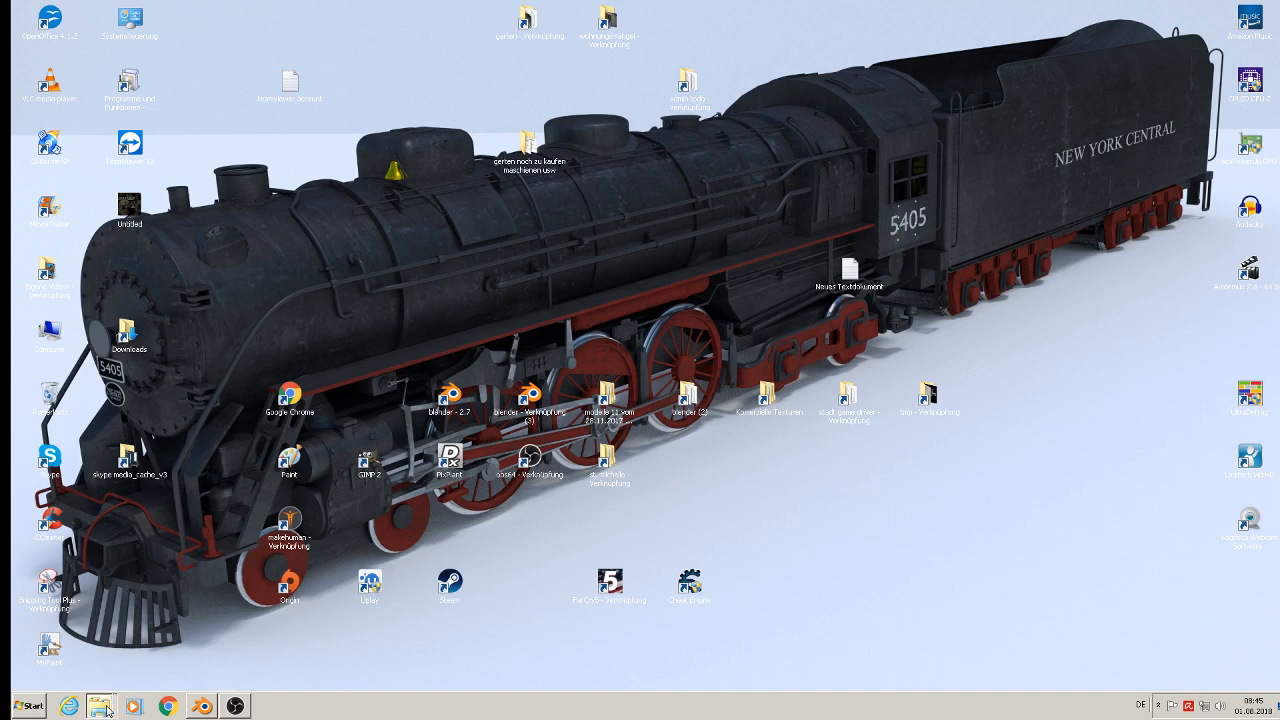
click(197, 652)
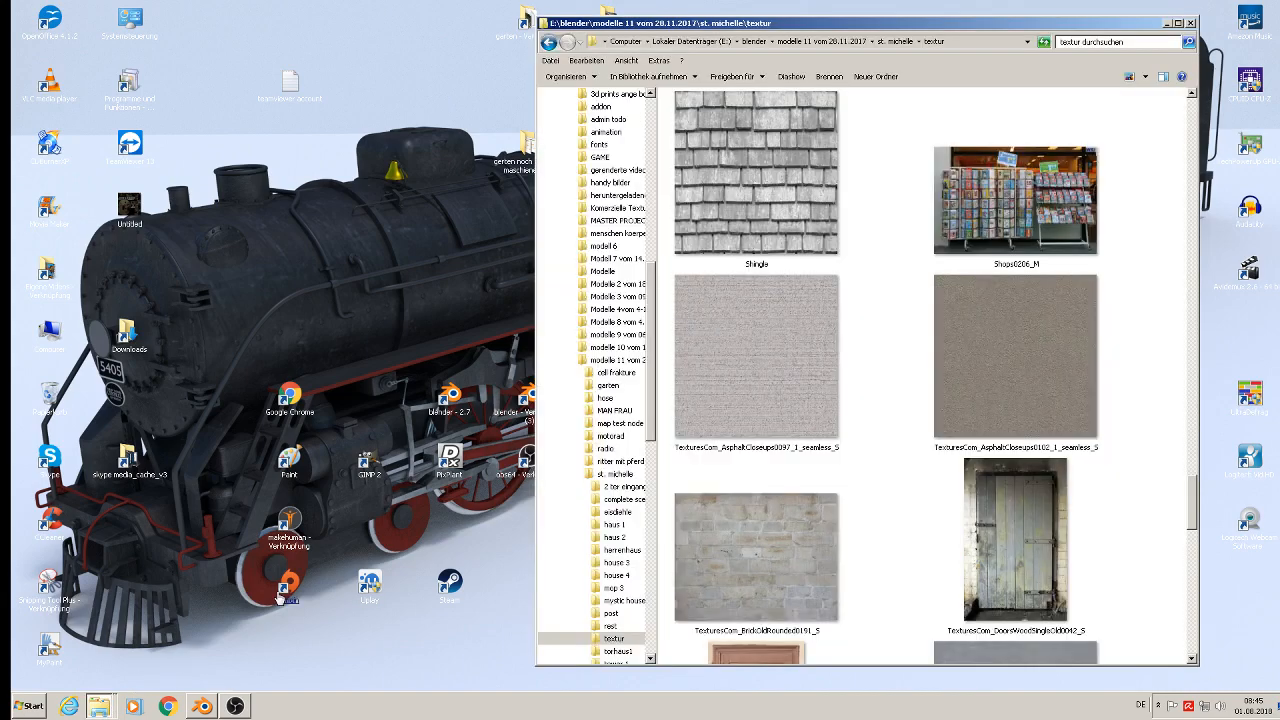
right_click(1147, 286)
click(1173, 358)
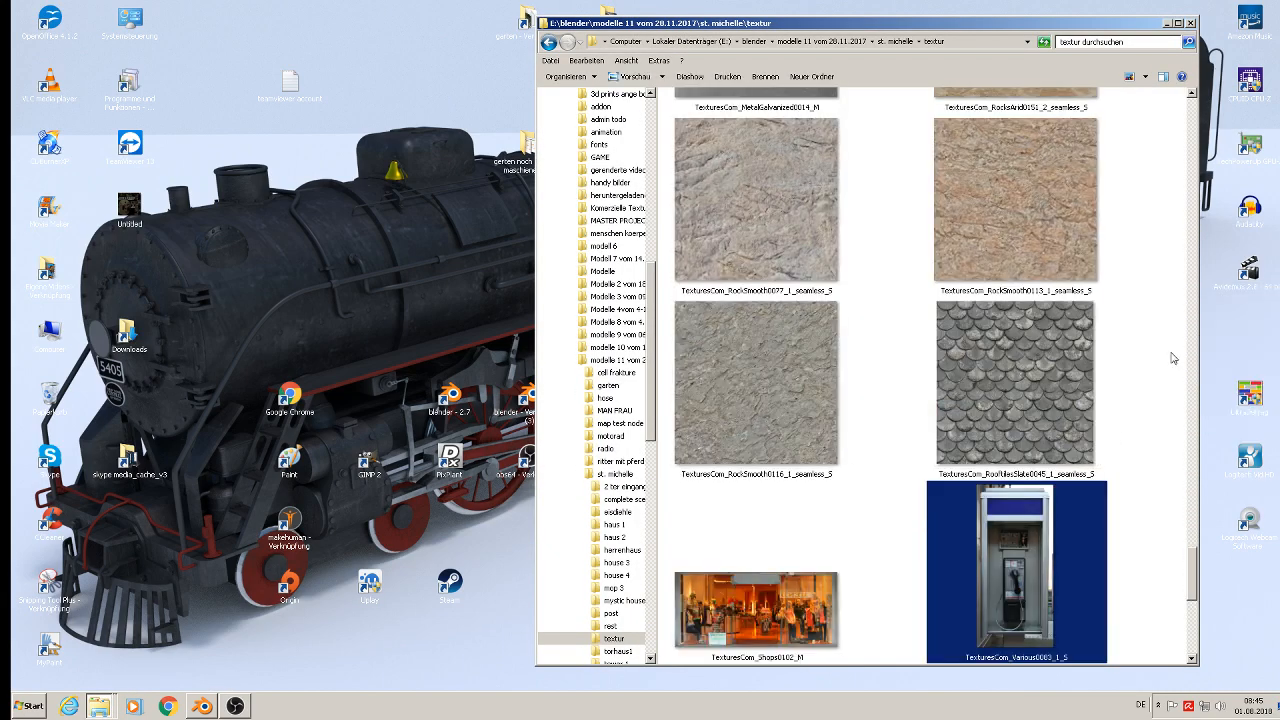
click(1163, 366)
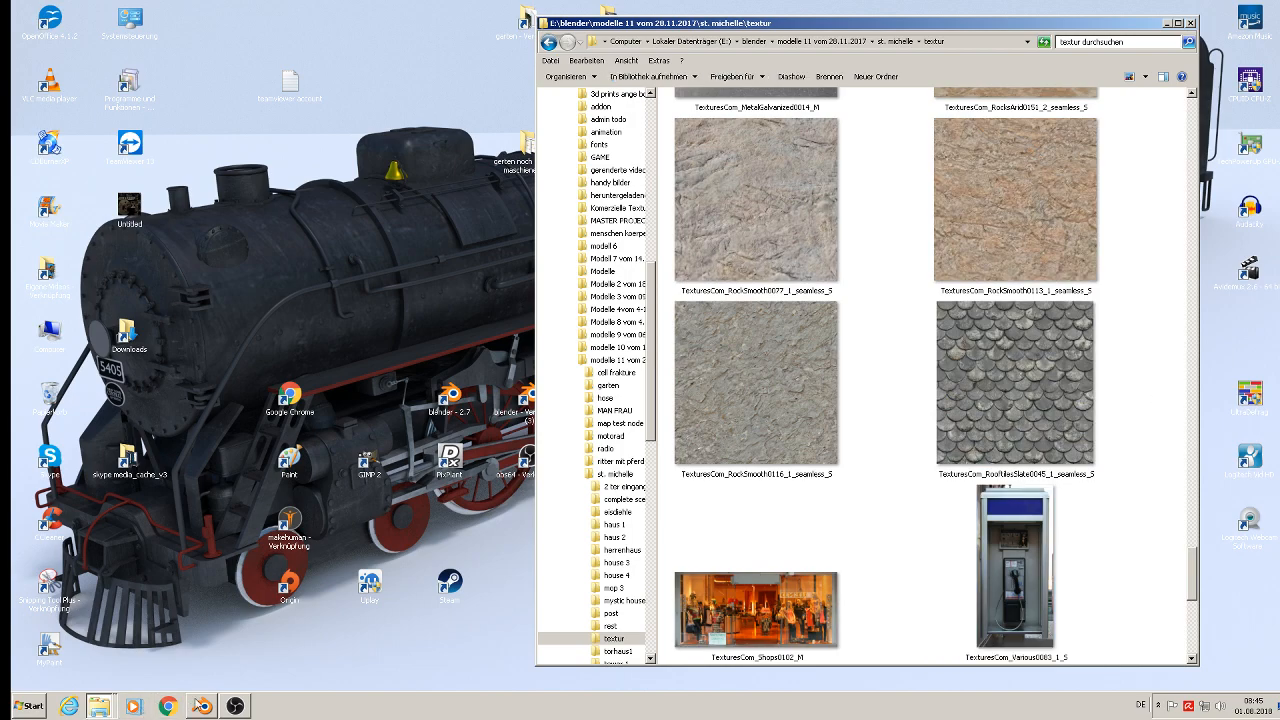
Switch back to Blender, refresh the textur folder and load the TexturesCom_Various0083_1_S image as the telefon material's base color texture.
click(203, 706)
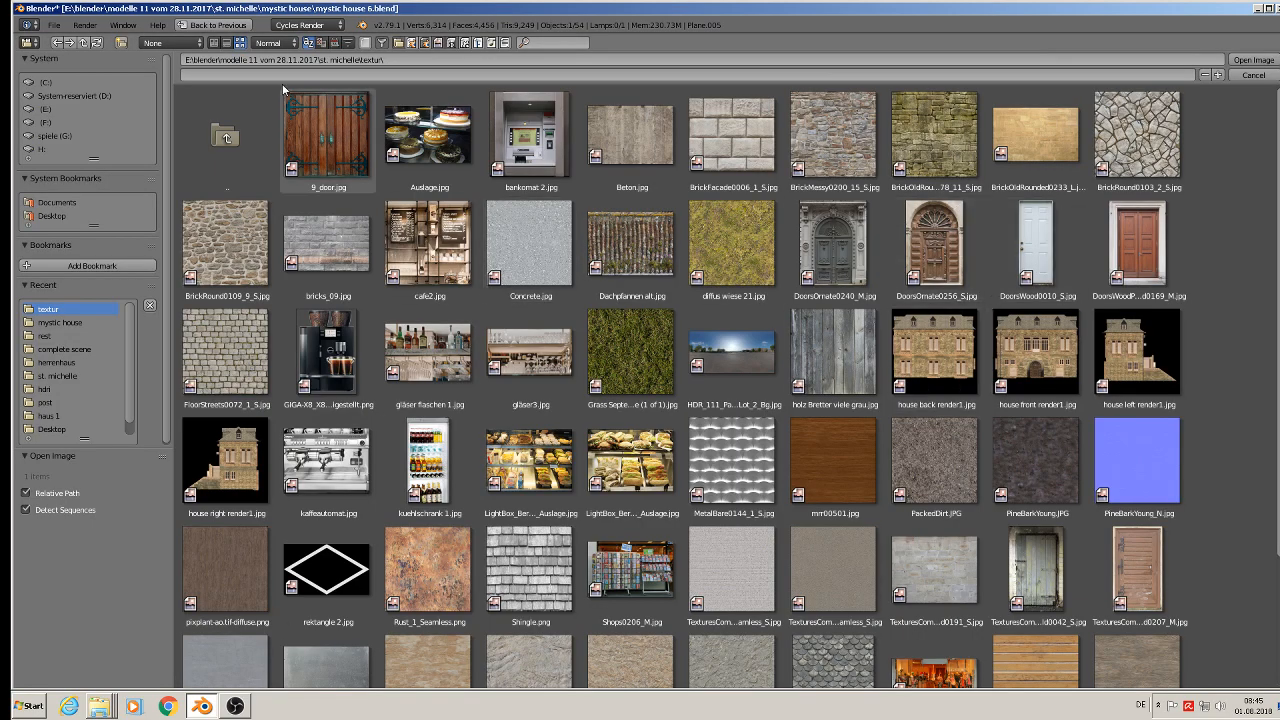
click(97, 44)
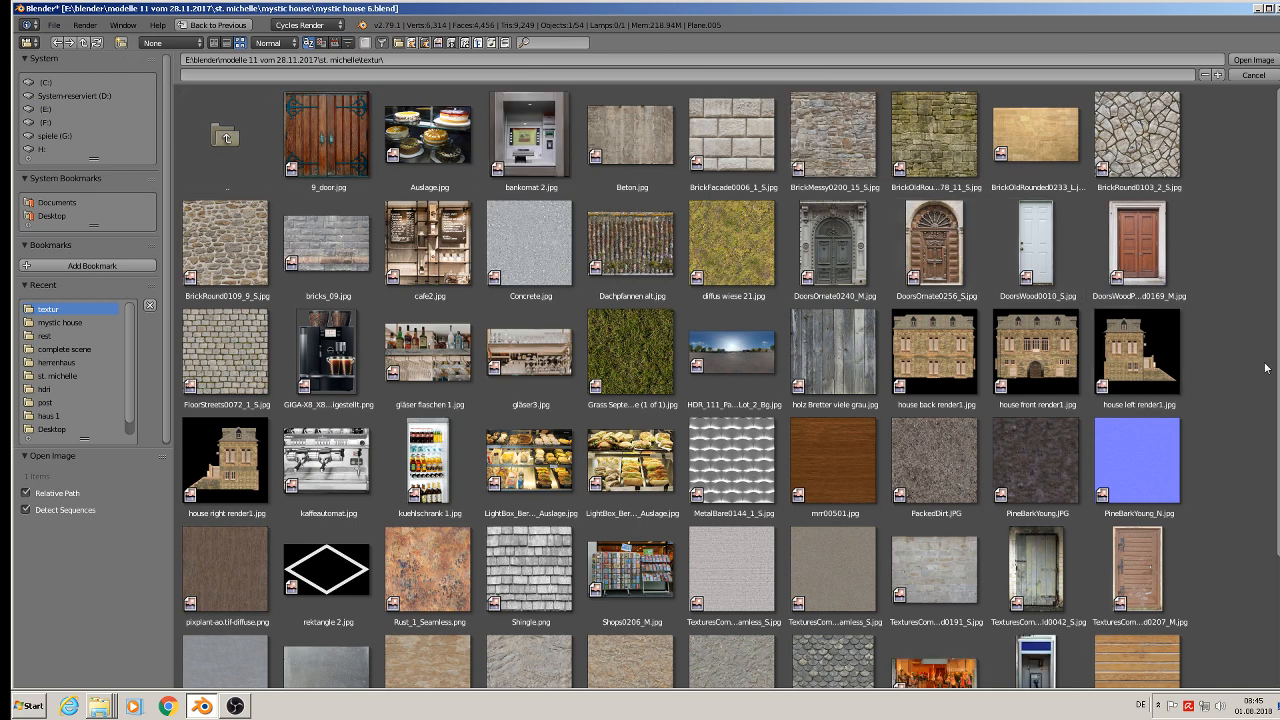
scroll(1039, 580, down, 3)
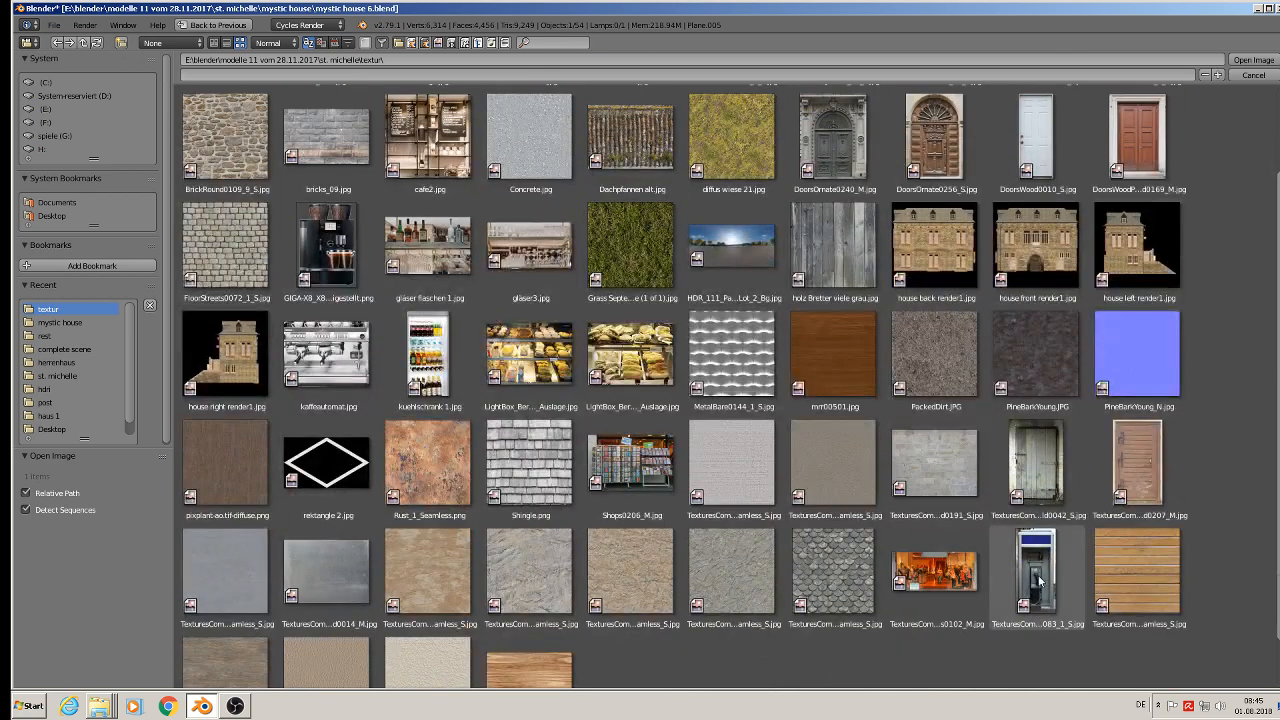
double_click(1037, 576)
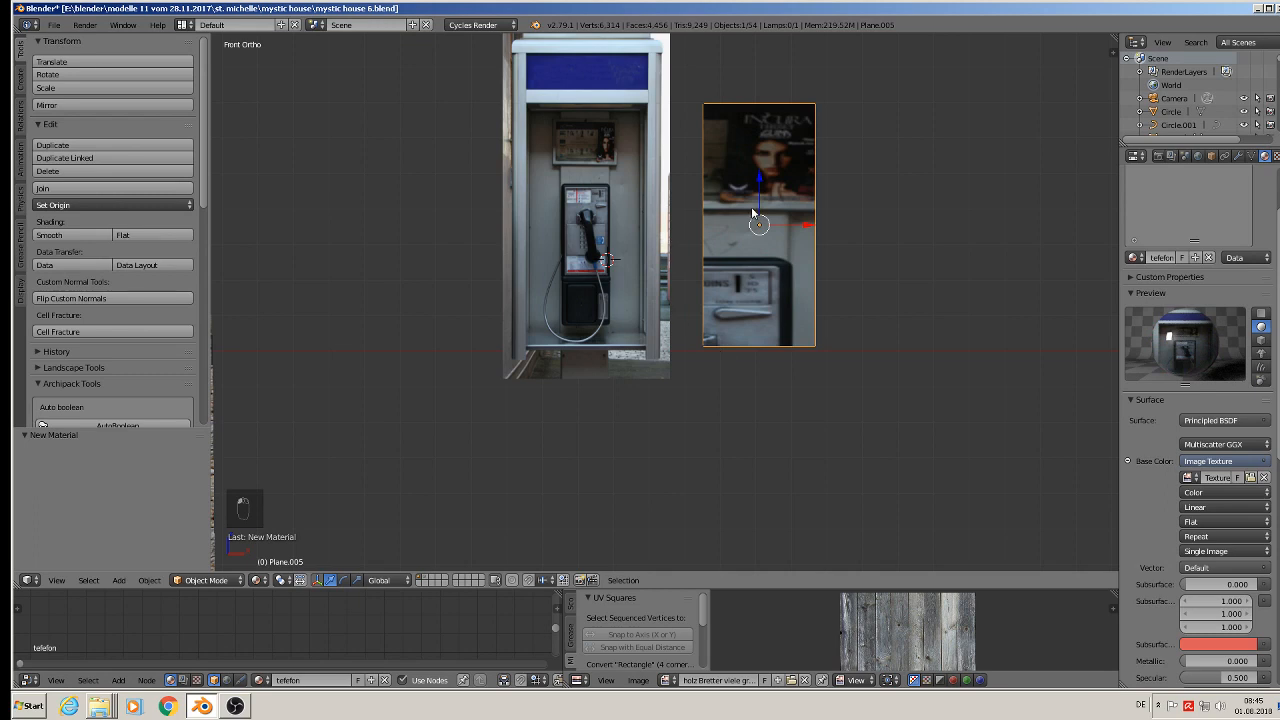
scroll(752, 211, up, 1)
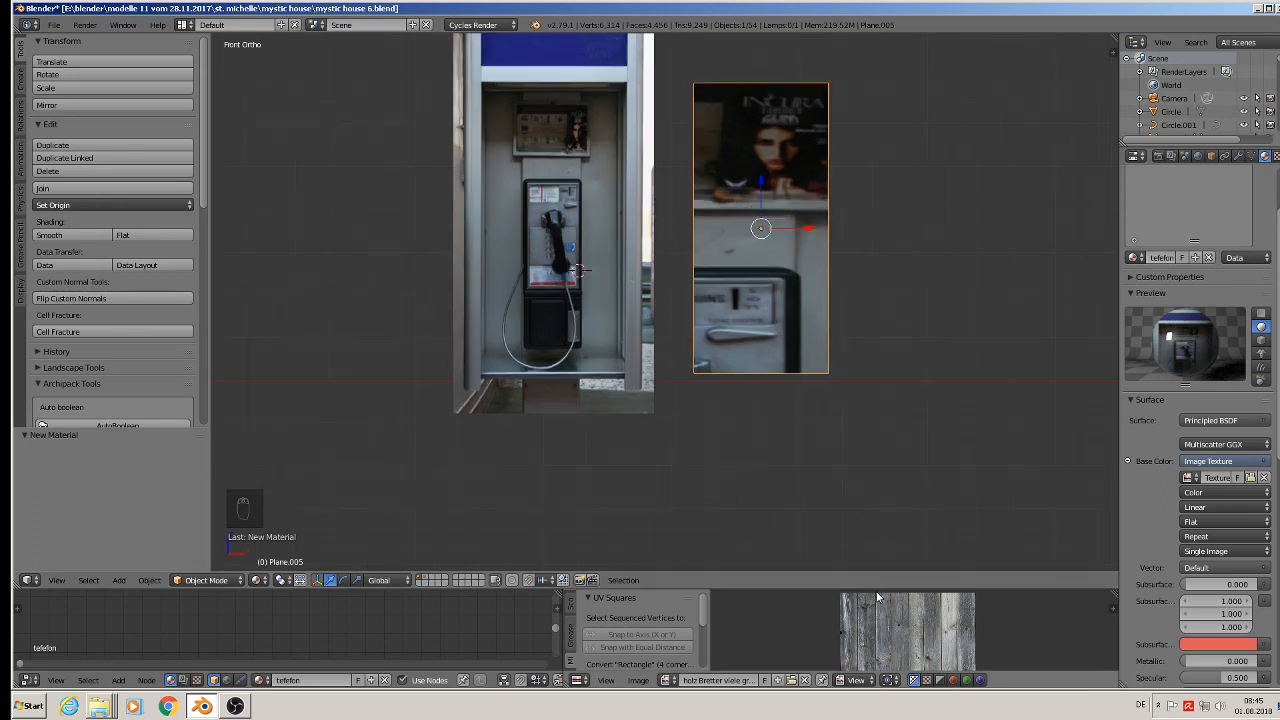
Enlarge the UV editor area, enter Edit Mode on the phone model and display the TexturesCom_Various0083_1_S image behind its UVs.
drag(879, 588, 878, 386)
key(Tab)
scroll(990, 590, up, 1)
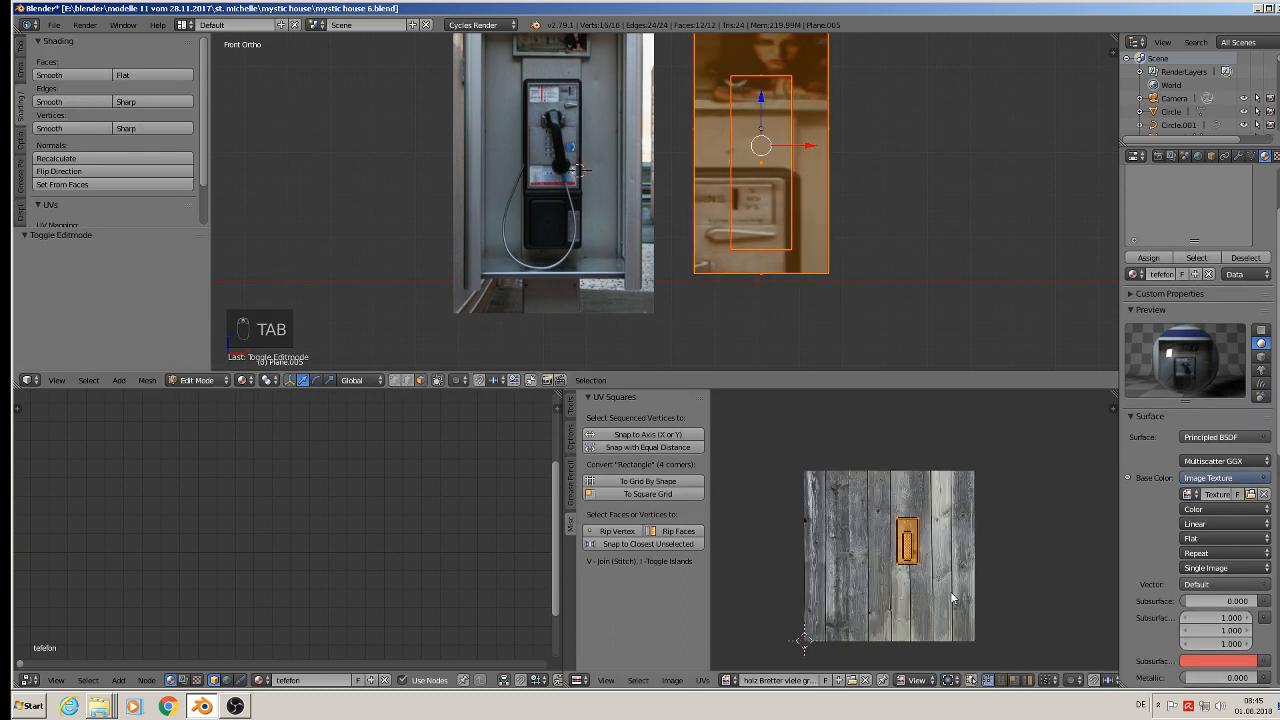
click(866, 681)
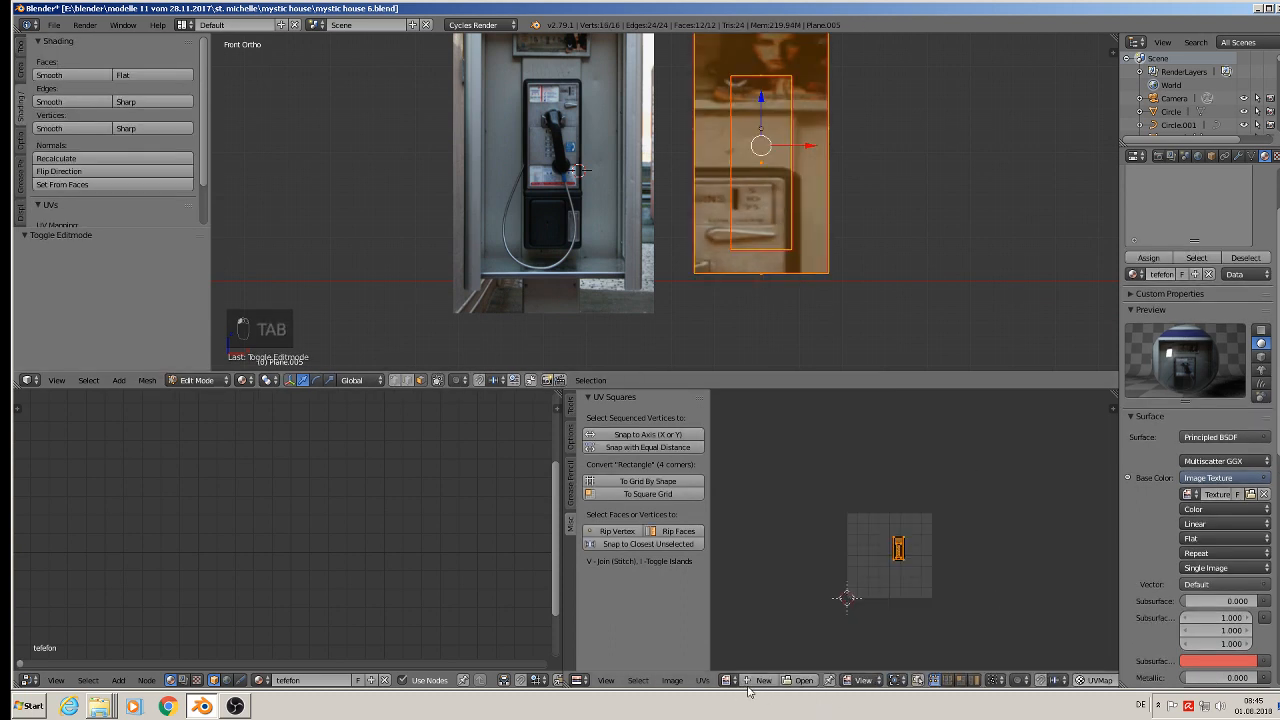
click(729, 680)
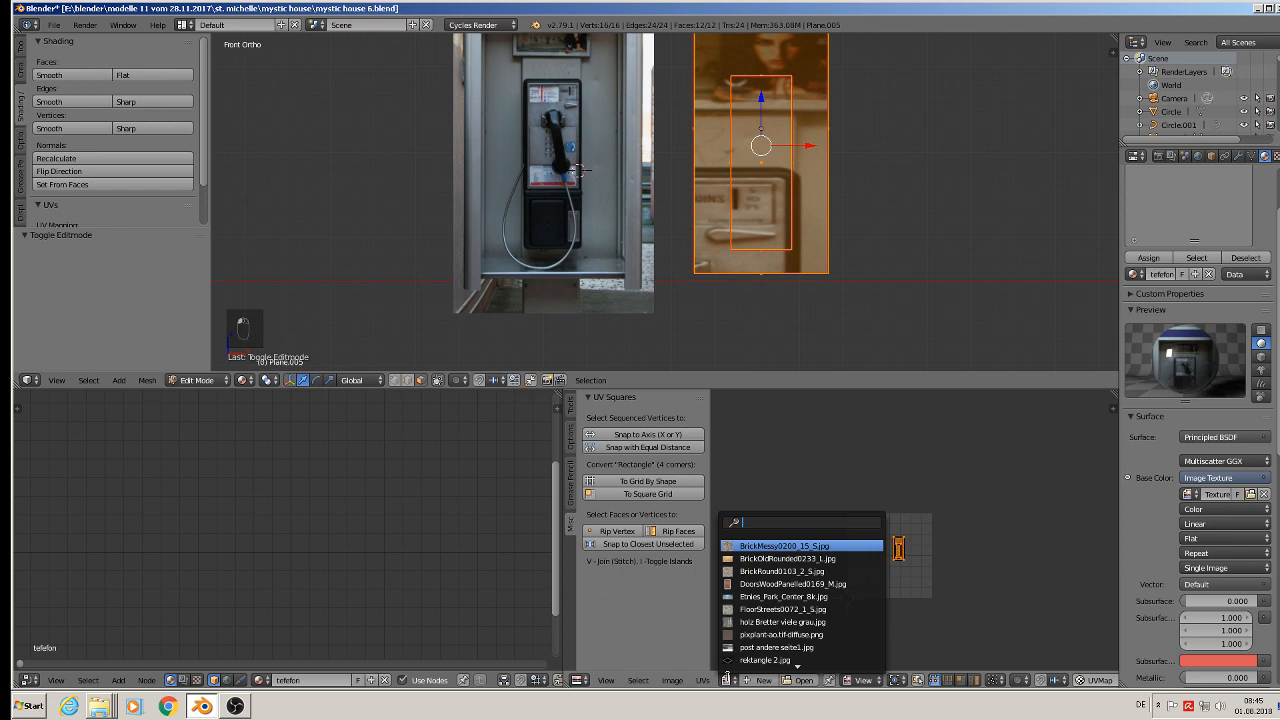
scroll(729, 665, down, 15)
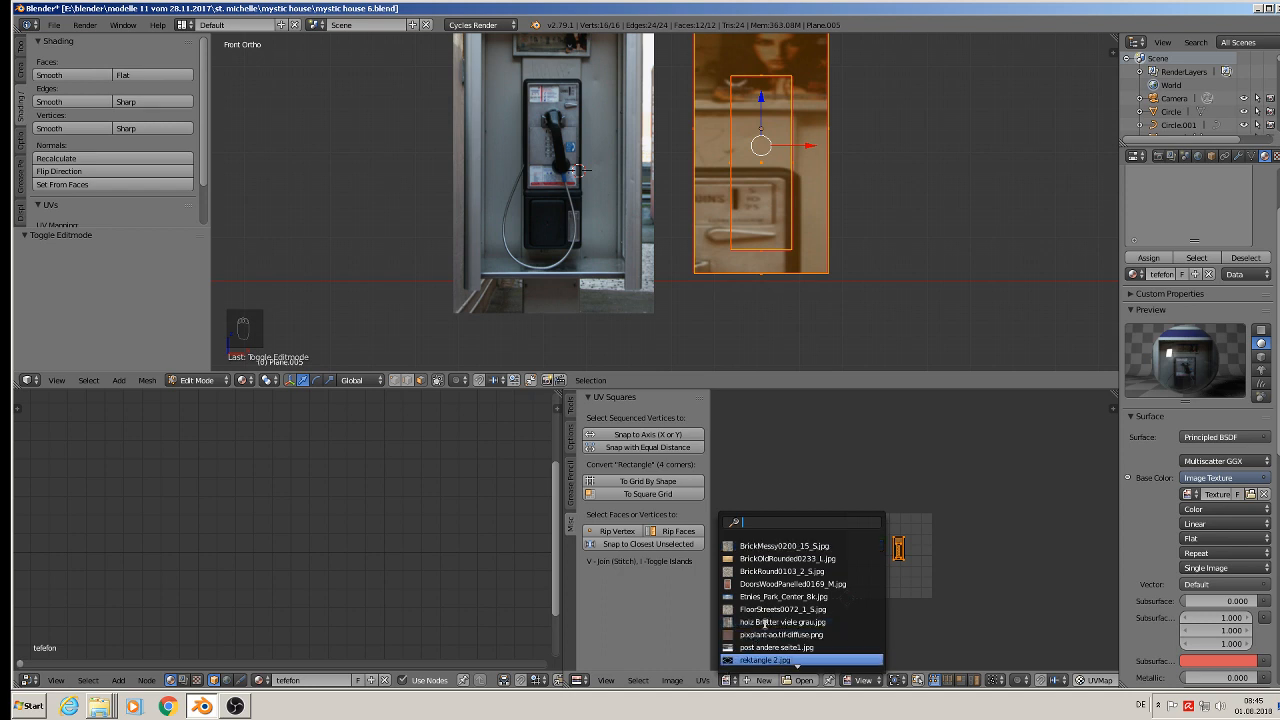
scroll(764, 623, down, 3)
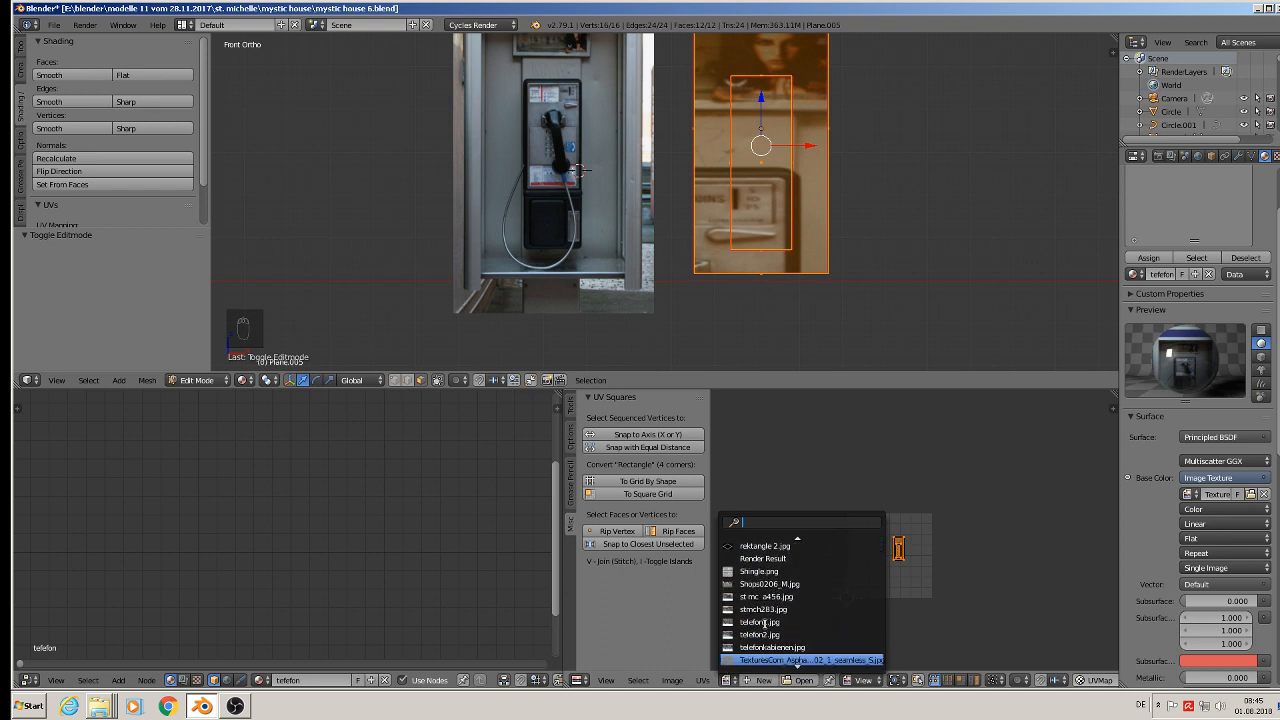
scroll(764, 623, down, 3)
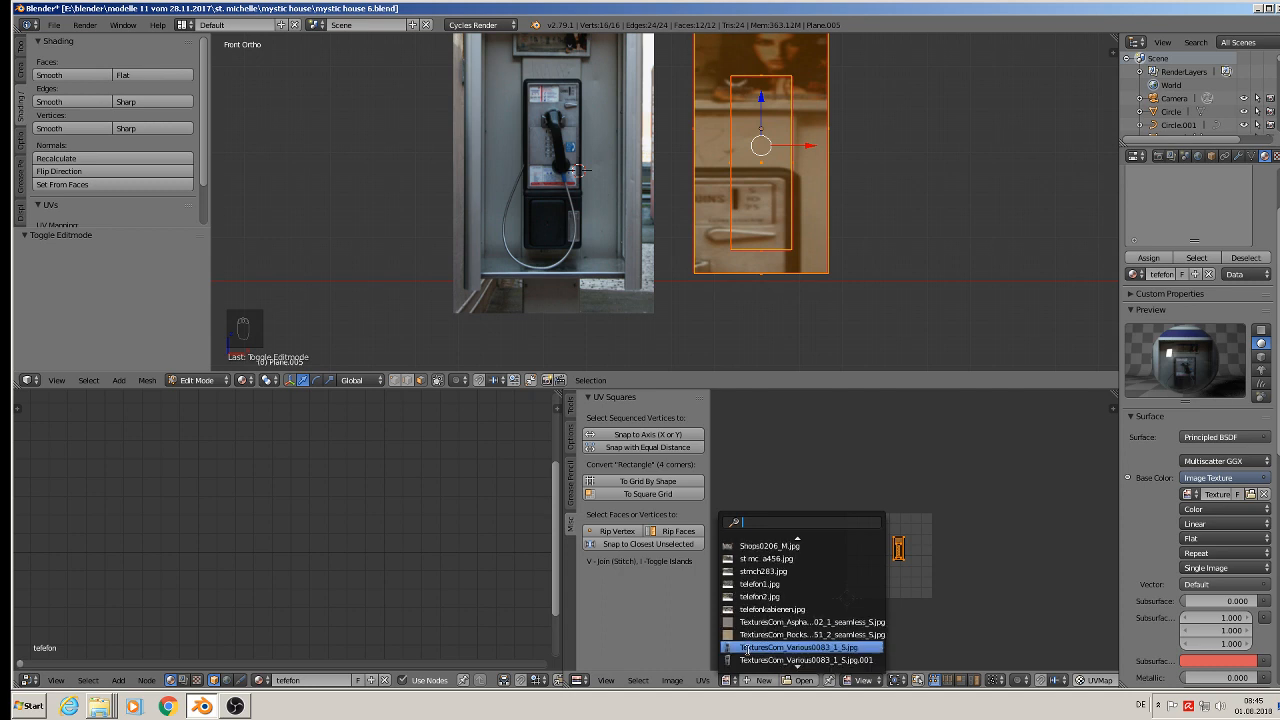
click(746, 650)
scroll(922, 563, down, 2)
scroll(902, 515, up, 2)
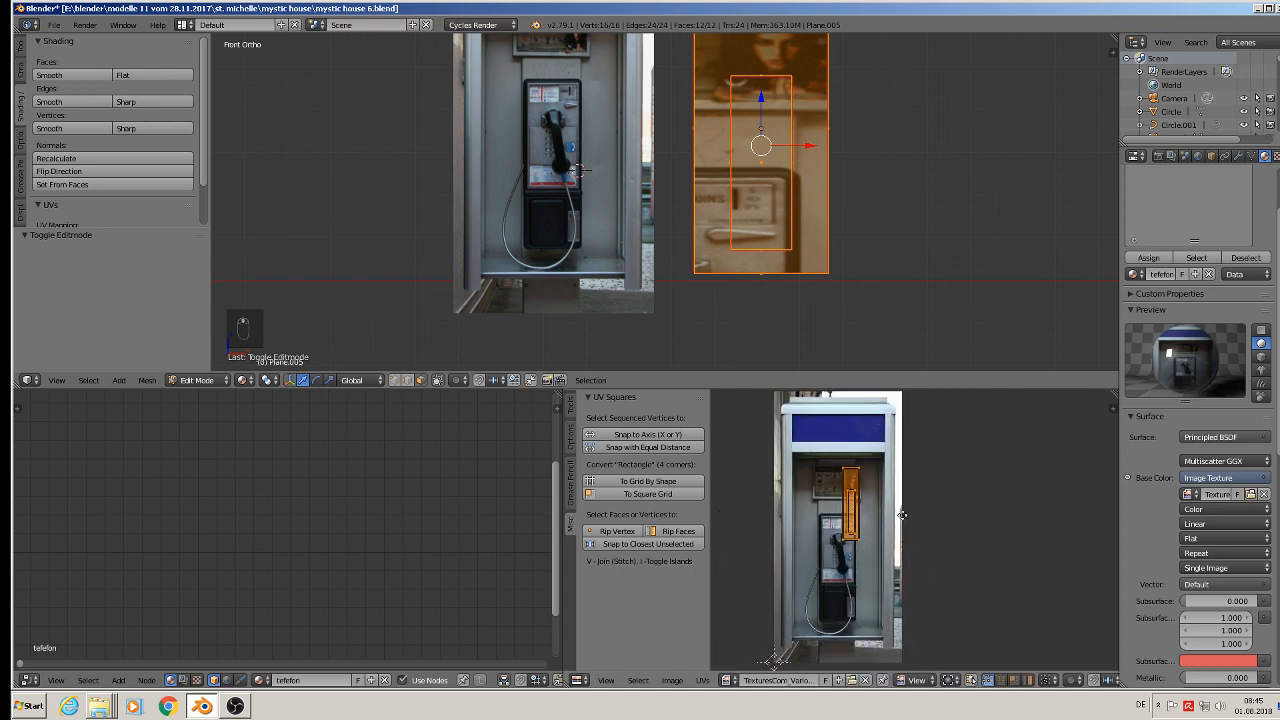
scroll(902, 515, up, 1)
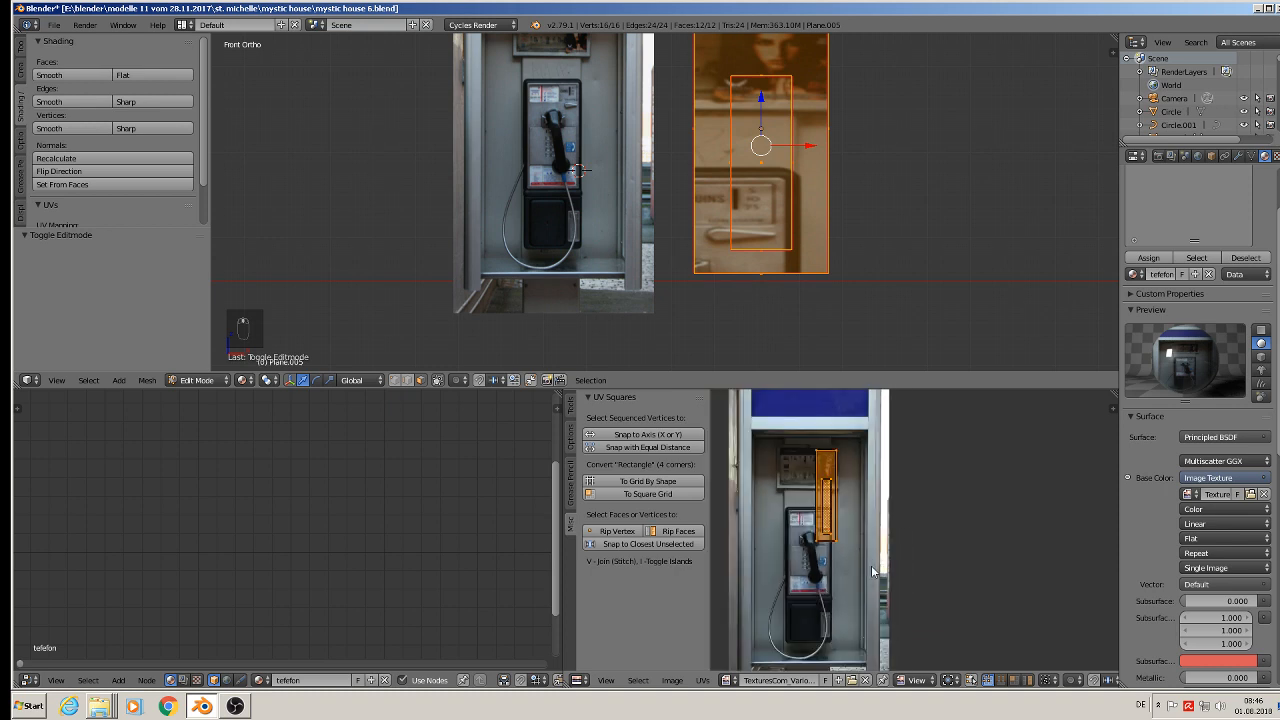
Scale the phone model's UVs up by about 2.4, move them over the telephone in the photo and enlarge them by another 1.06.
key(s)
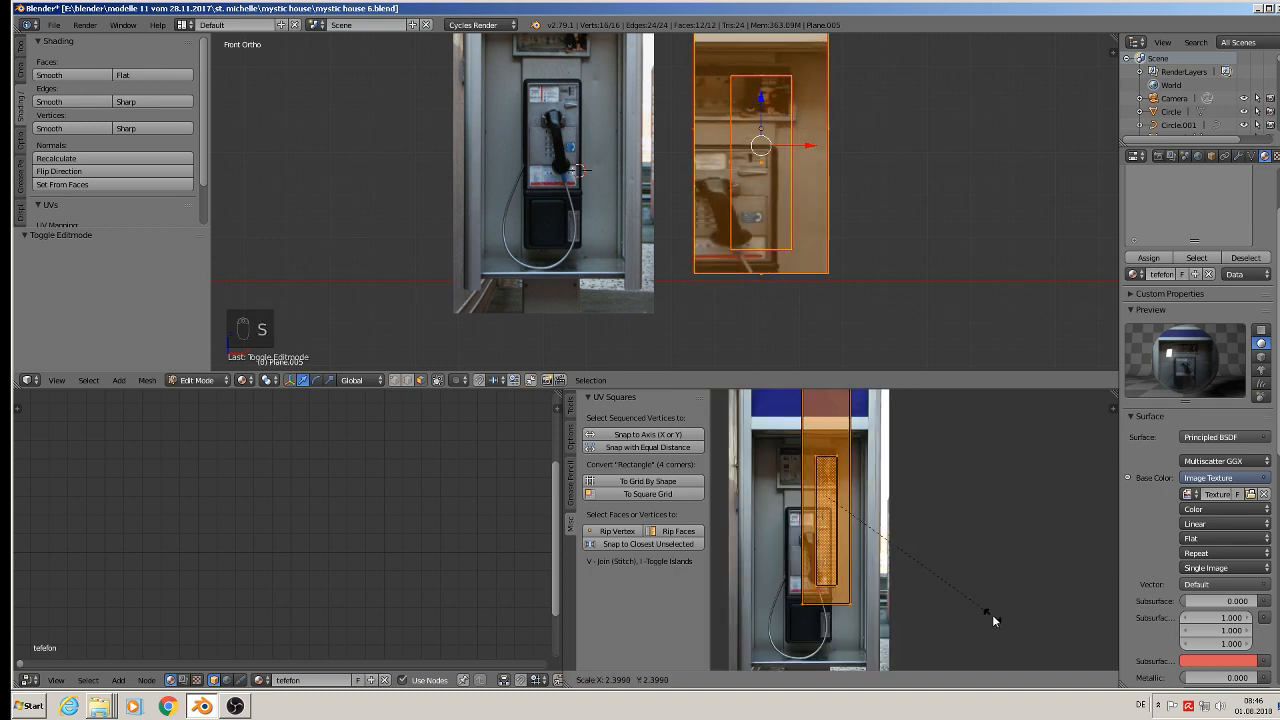
click(990, 613)
key(g)
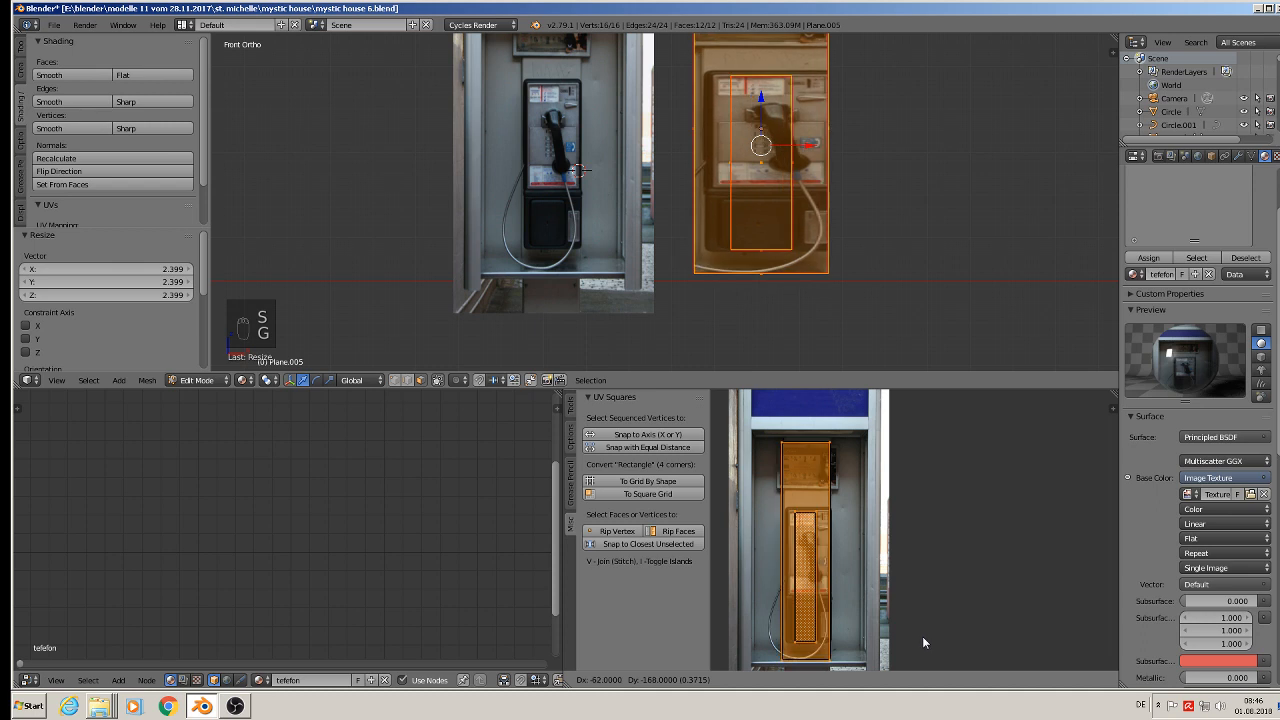
click(922, 636)
key(s)
click(930, 638)
Stretch the UVs along X by about 2.14 and align them with the booth interior in the photo.
key(s)
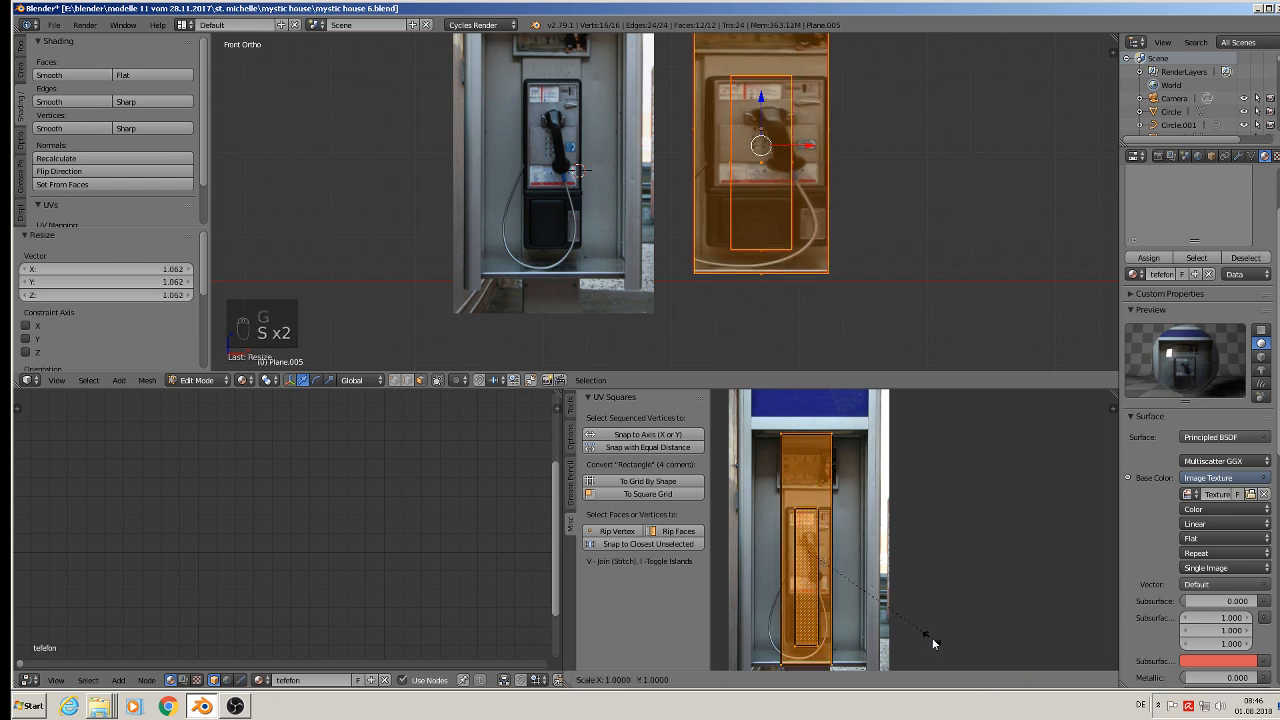
key(x)
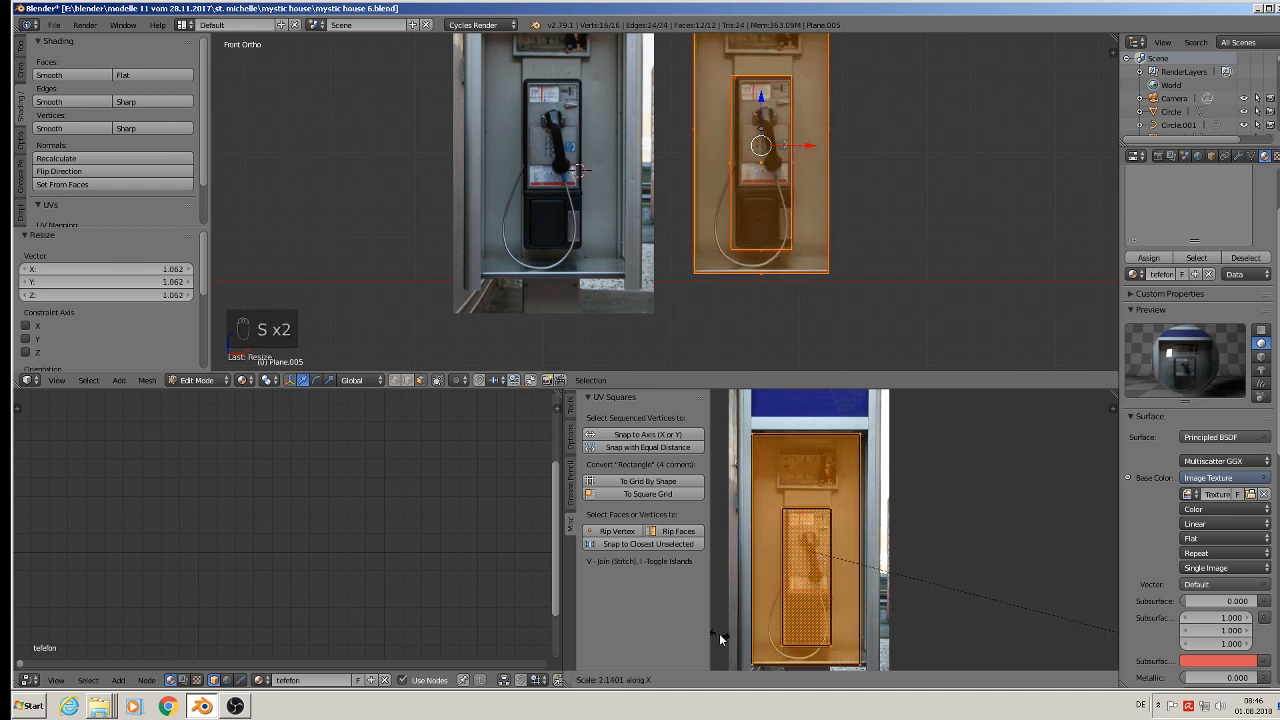
click(719, 633)
key(g)
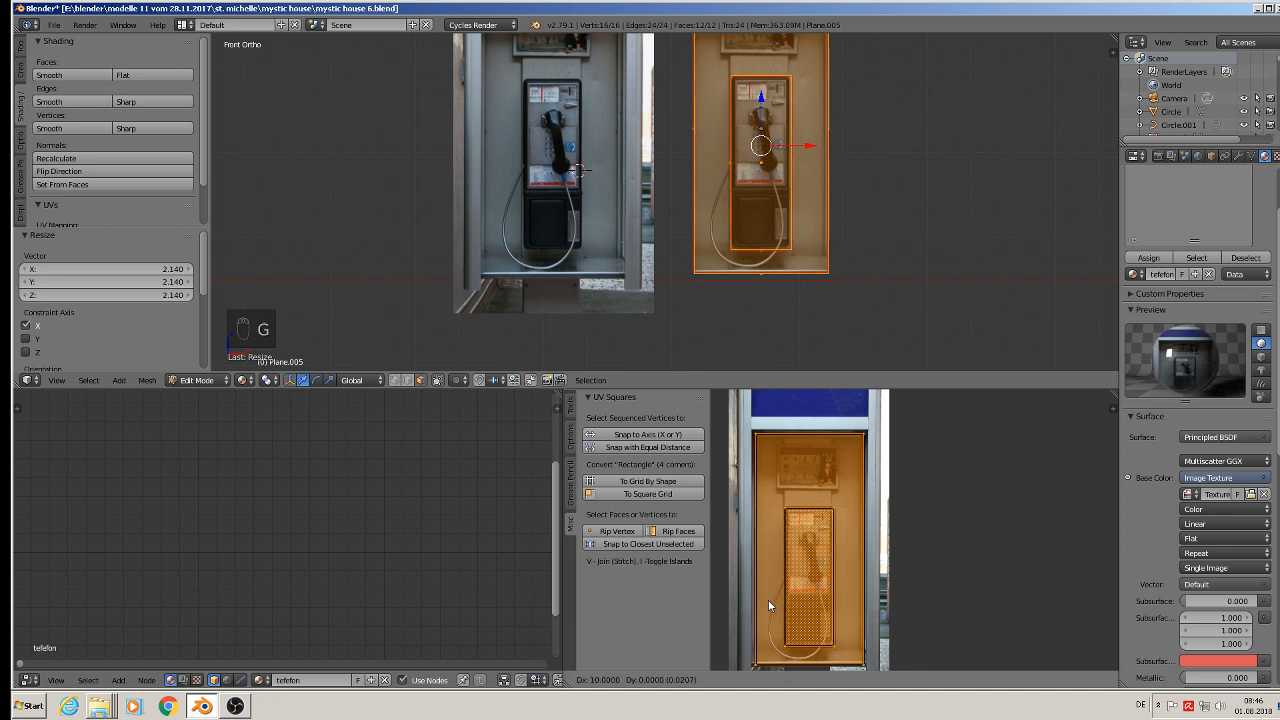
click(765, 598)
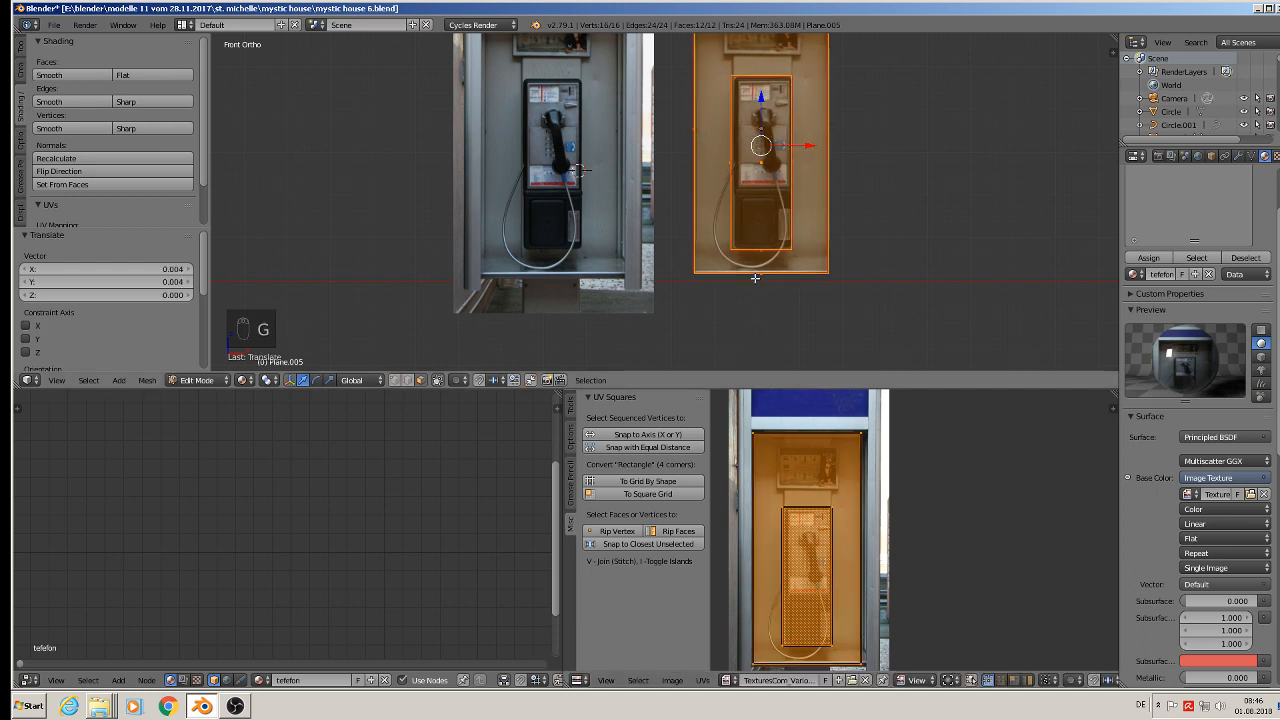
Select the phone box's front, side, top and bottom faces and push them about 0.073 along Y toward the back panel.
key(Tab)
middle_drag(794, 221, 860, 260)
key(Tab)
key(a)
key(a)
key(a)
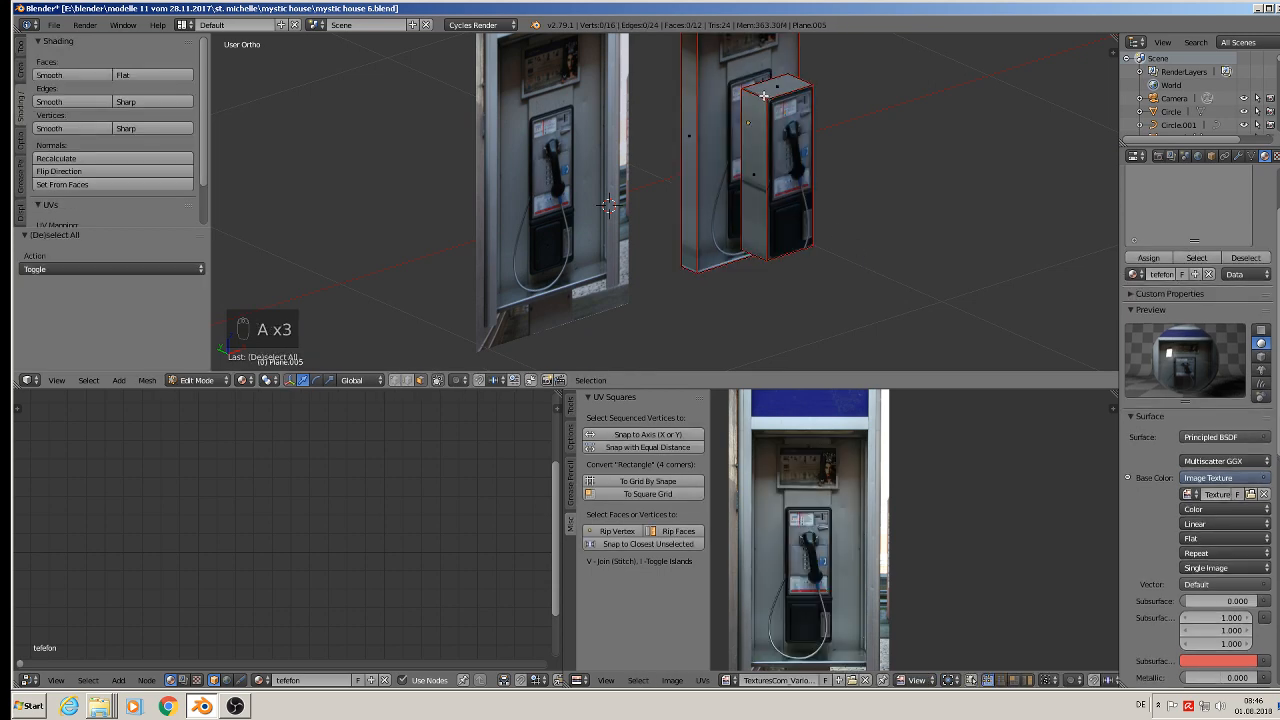
key(l)
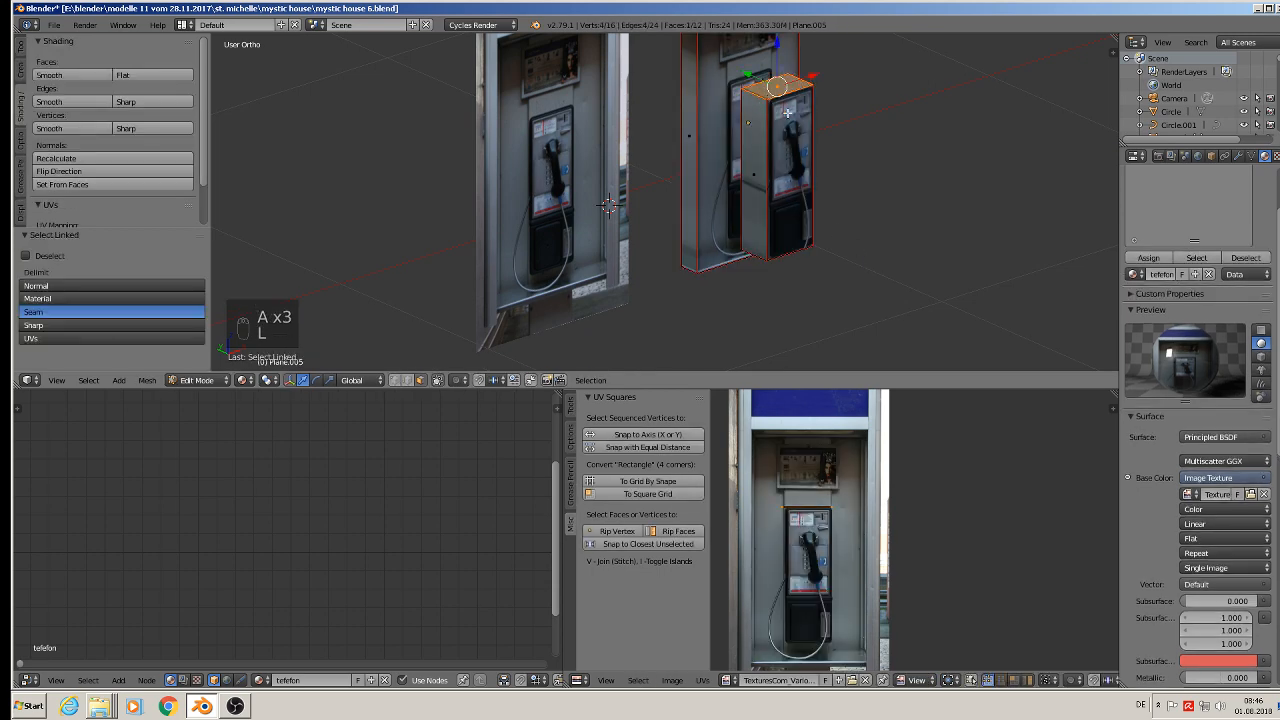
key(l)
key(l)
key(l)
key(l)
key(l)
key(l)
key(l)
middle_drag(790, 115, 847, 143)
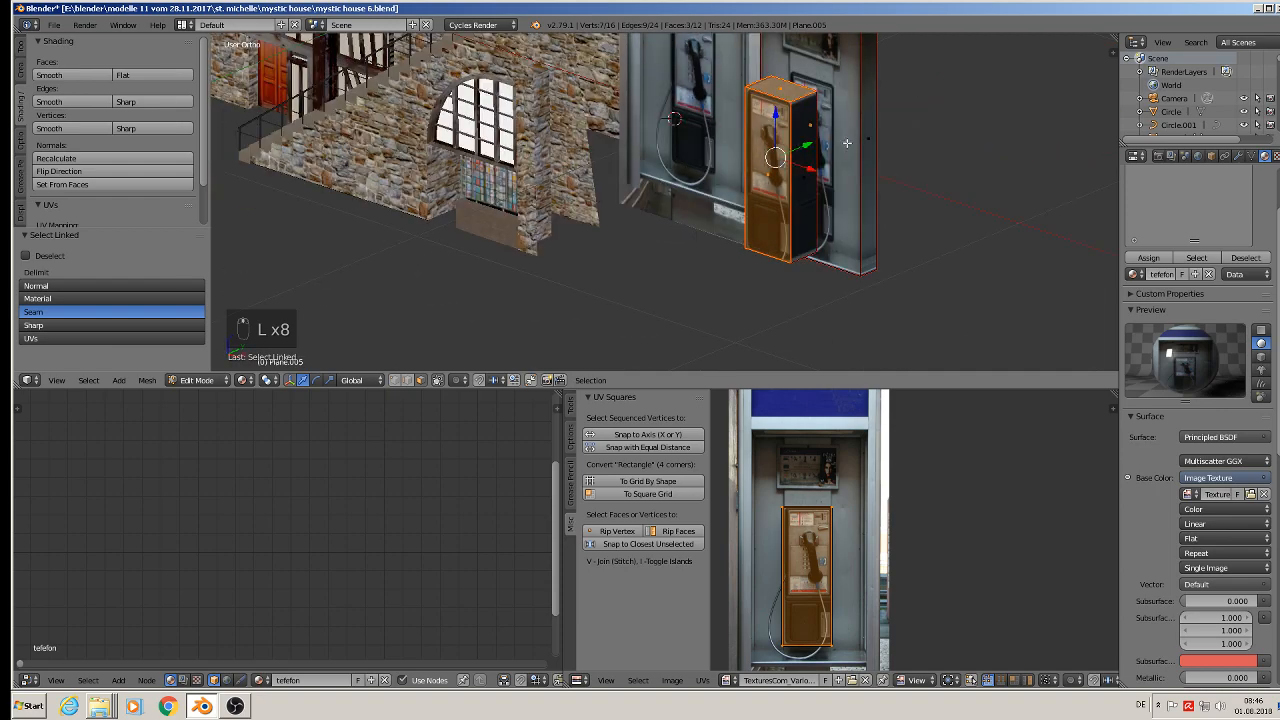
key(l)
key(l)
key(l)
middle_drag(724, 160, 802, 156)
middle_drag(778, 265, 785, 180)
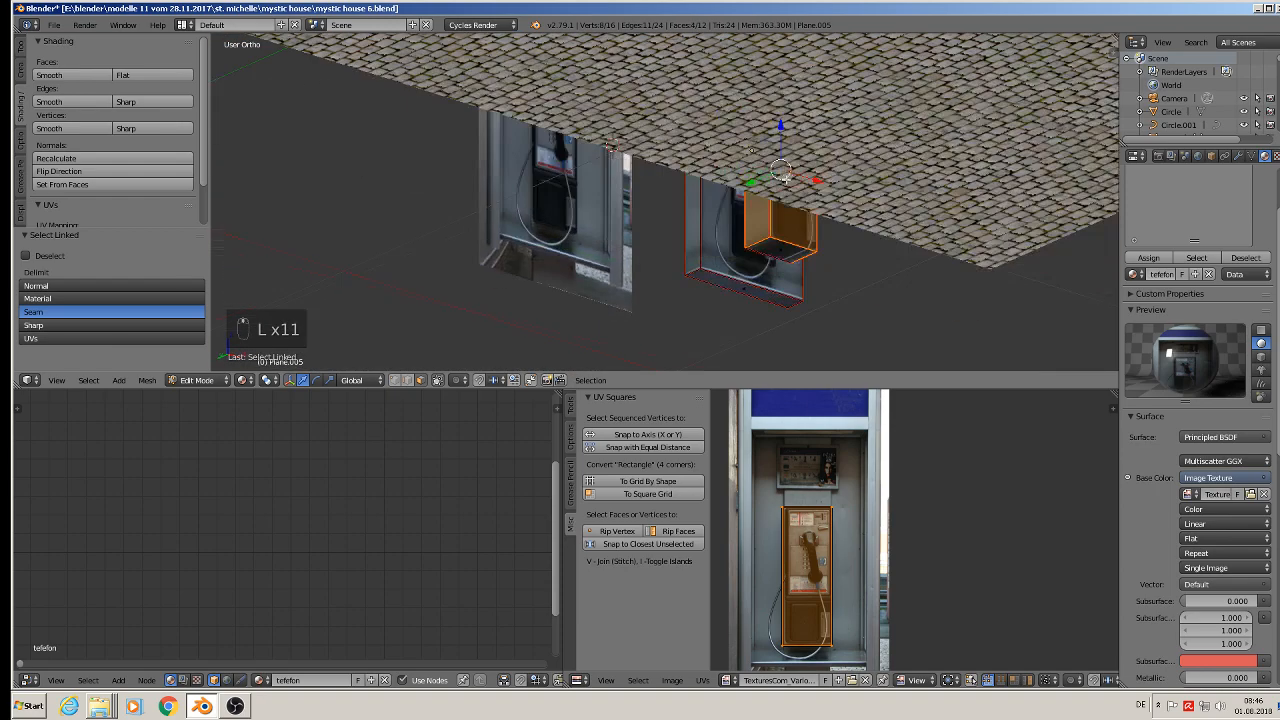
key(l)
middle_drag(783, 254, 735, 165)
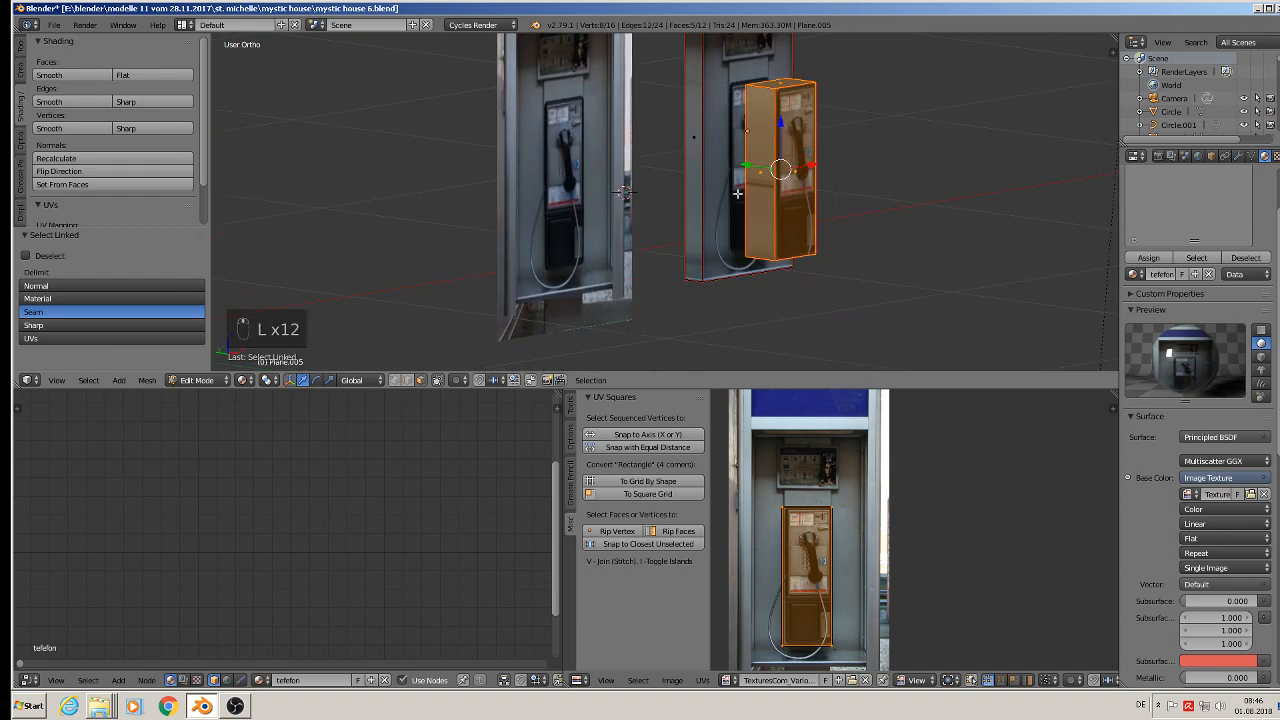
key(g)
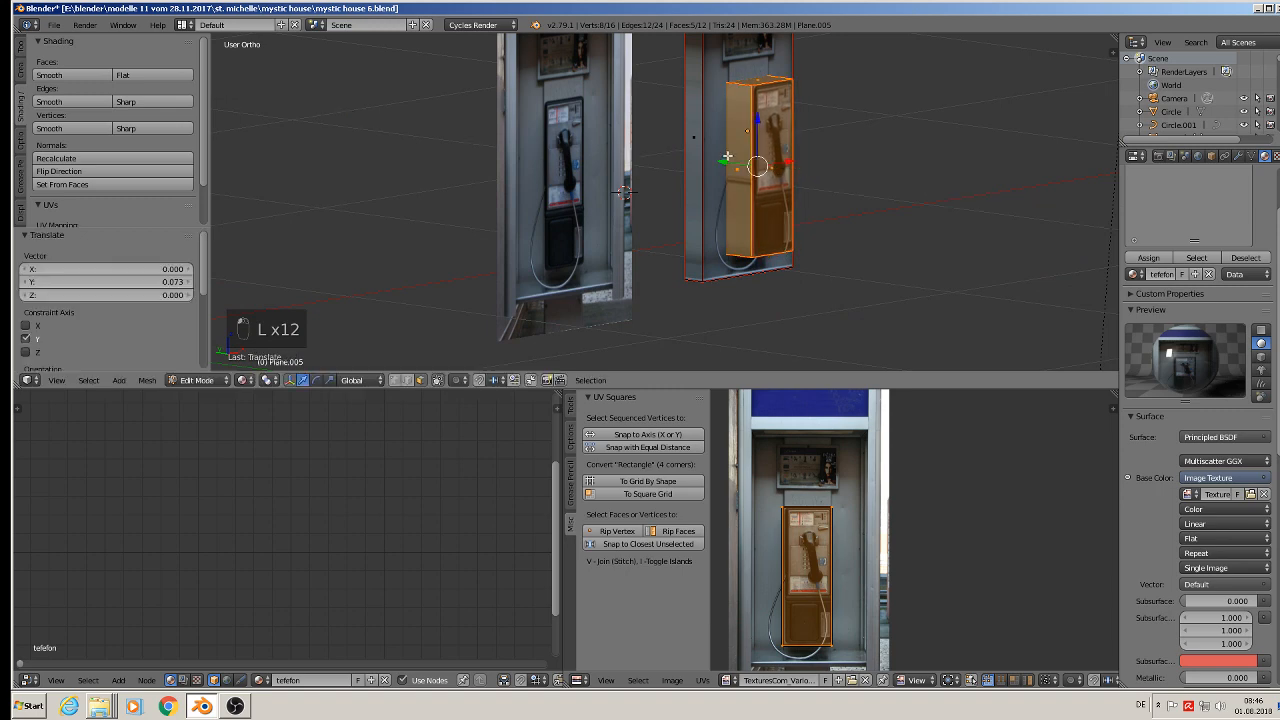
click(731, 159)
key(Tab)
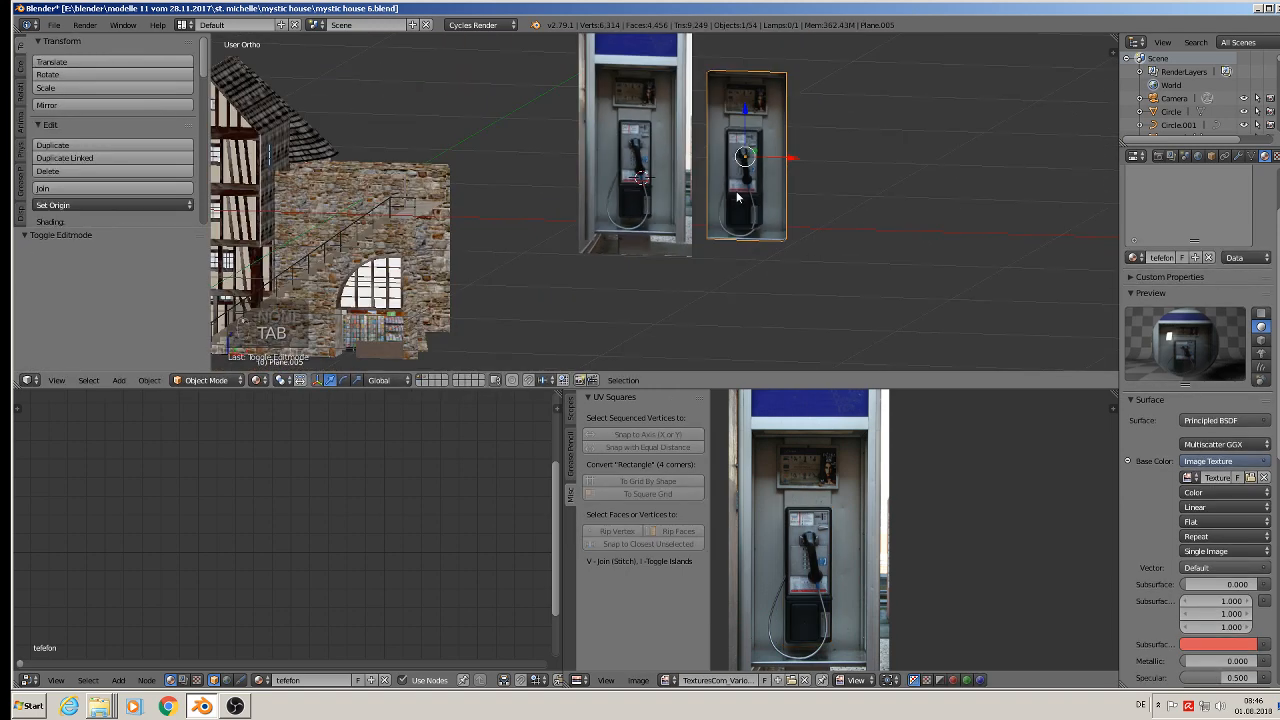
Move the textured phone along X in front of the long stone wall, lower it and scale it down to about 0.22.
middle_drag(737, 197, 790, 213)
drag(790, 177, 413, 177)
key(KP_1)
scroll(762, 250, up, 5)
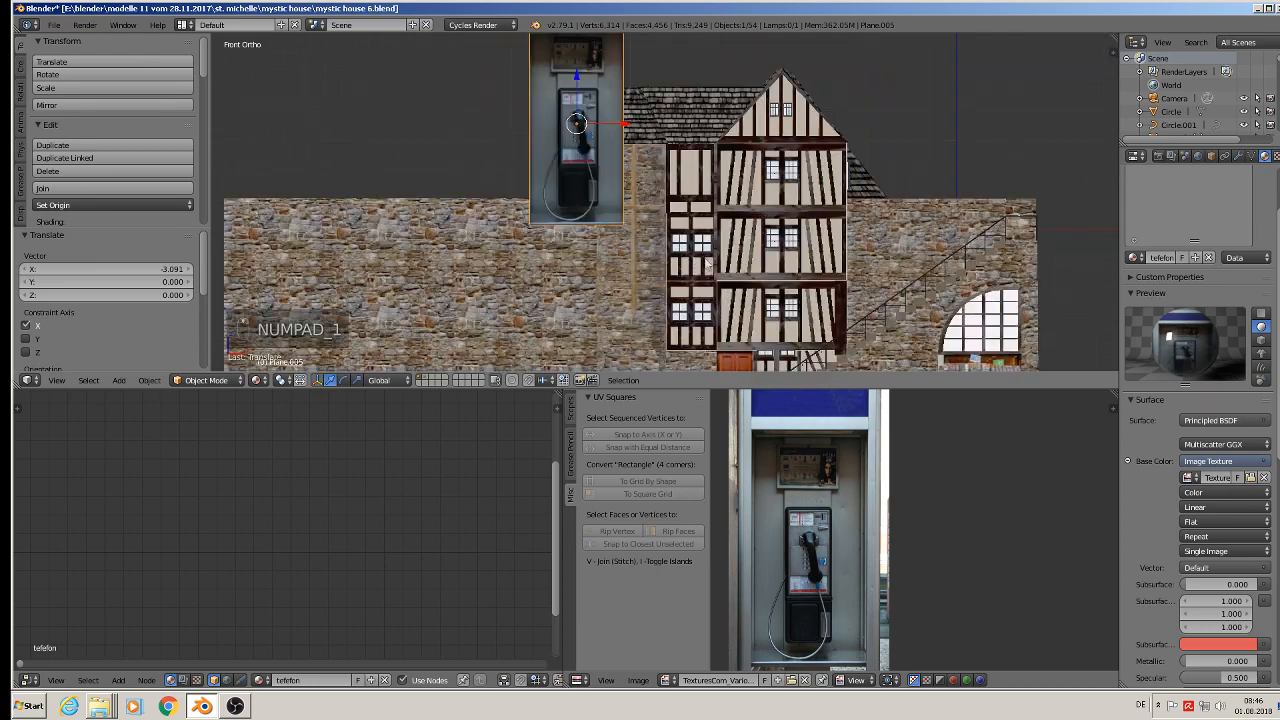
key(s)
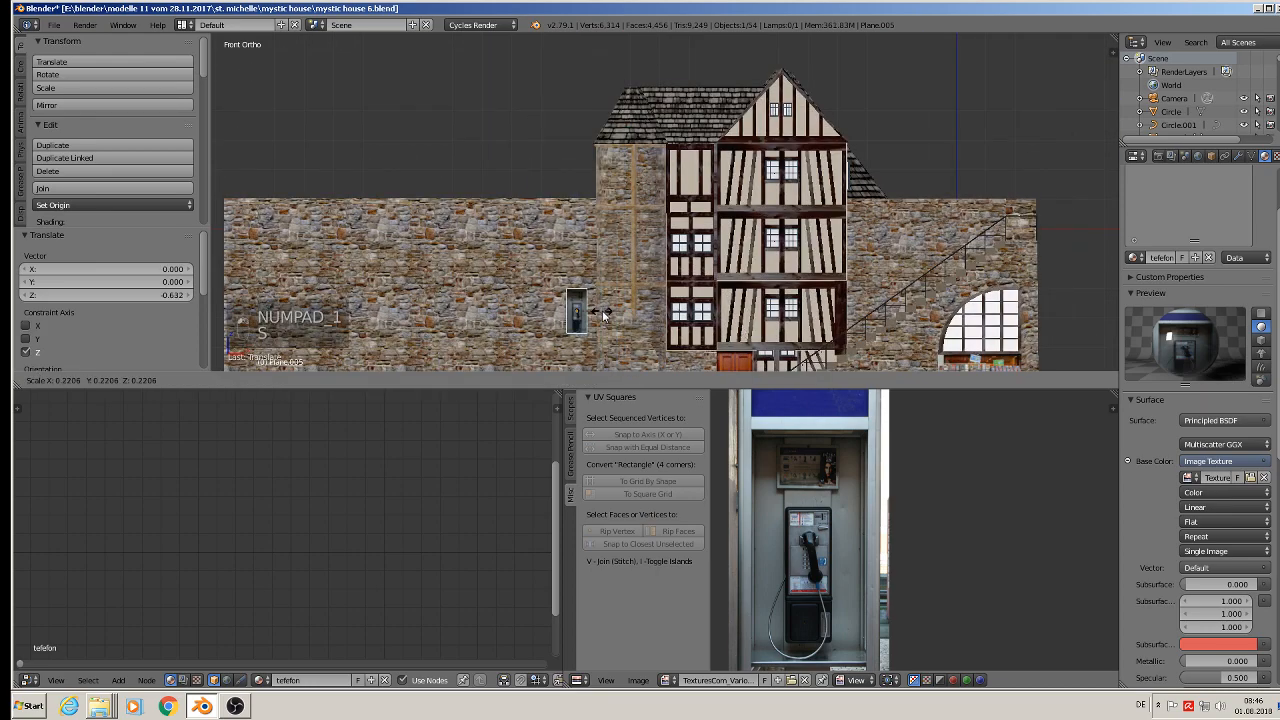
click(613, 316)
middle_drag(613, 316, 592, 351)
drag(590, 298, 602, 202)
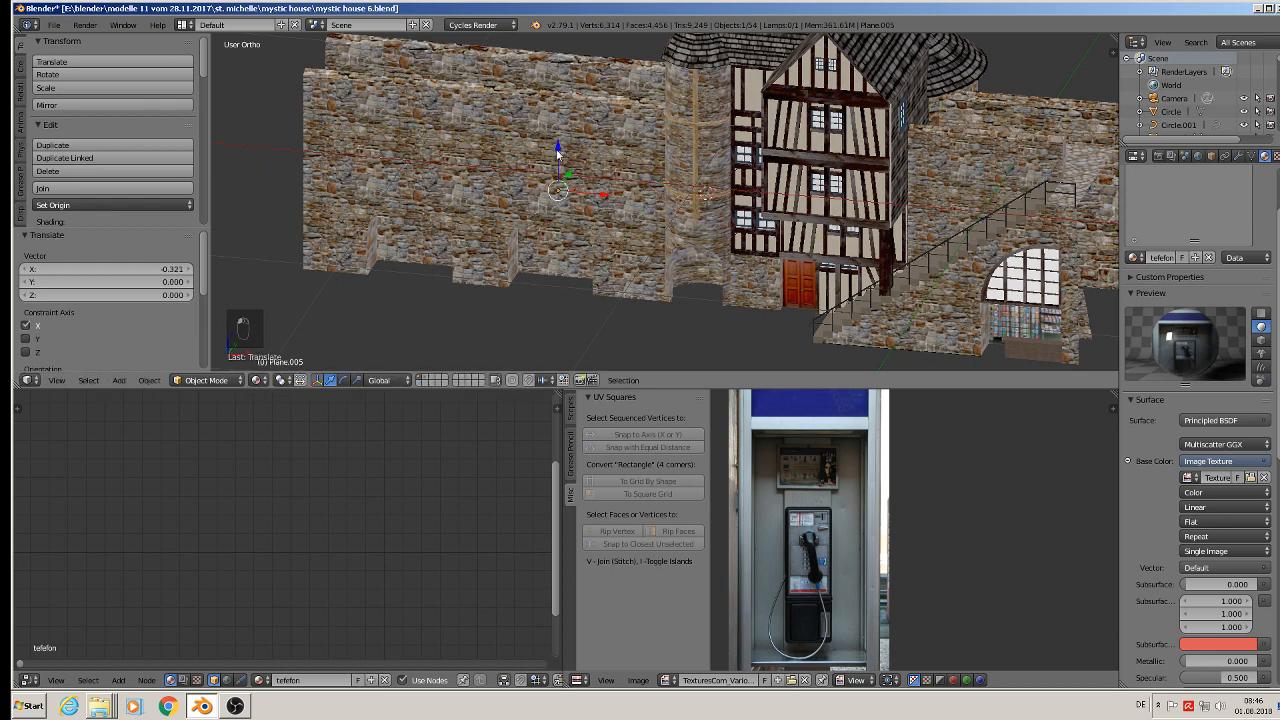
Lower the phone toward the foot of the stone wall and position it against a wall section between two buttresses.
drag(560, 154, 556, 201)
scroll(545, 221, up, 5)
mouse_move(545, 216)
middle_down()
mouse_move(508, 219)
mouse_move(532, 195)
middle_up()
shift+middle_drag(560, 256, 563, 184)
mouse_move(563, 184)
middle_down()
mouse_move(582, 206)
mouse_move(574, 178)
middle_up()
drag(612, 183, 634, 172)
drag(603, 175, 603, 176)
middle_drag(603, 176, 710, 238)
Resize the phone to suit the wall, shift it about -0.015 along X and raise it 0.010 along Z.
key(s)
click(676, 240)
drag(658, 209, 647, 211)
key(s)
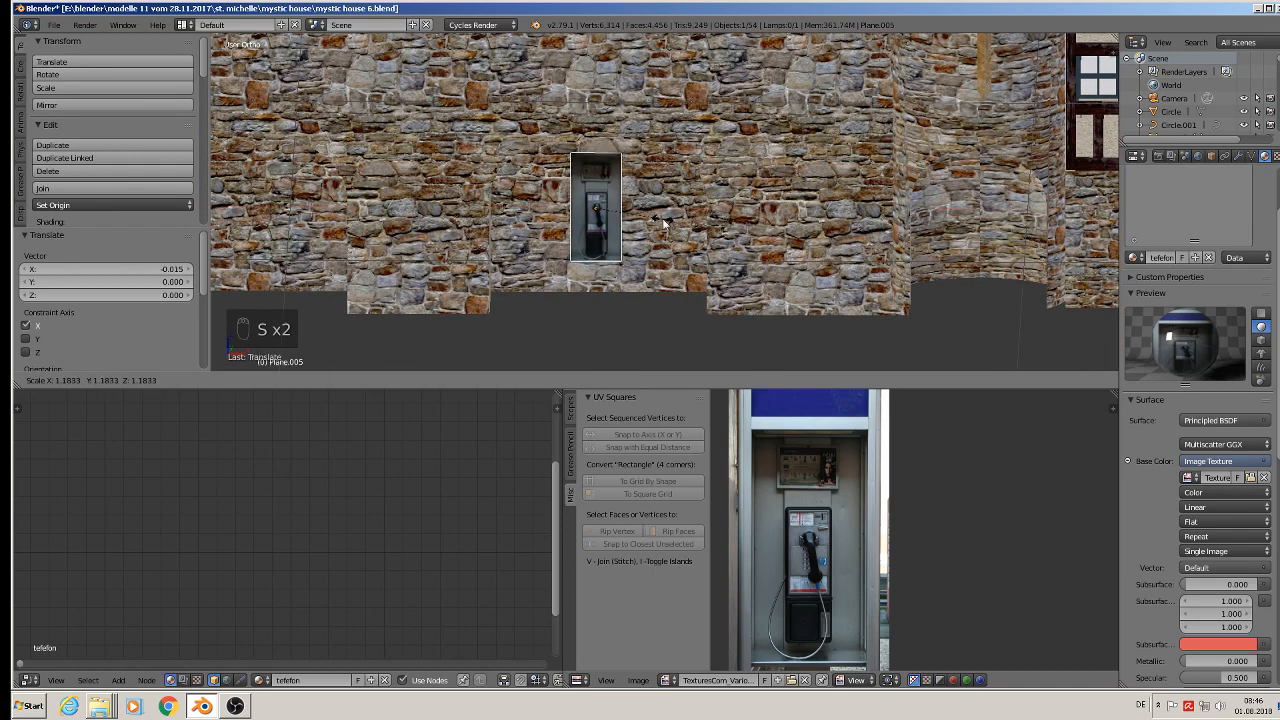
click(663, 220)
middle_drag(663, 220, 595, 219)
drag(593, 175, 598, 163)
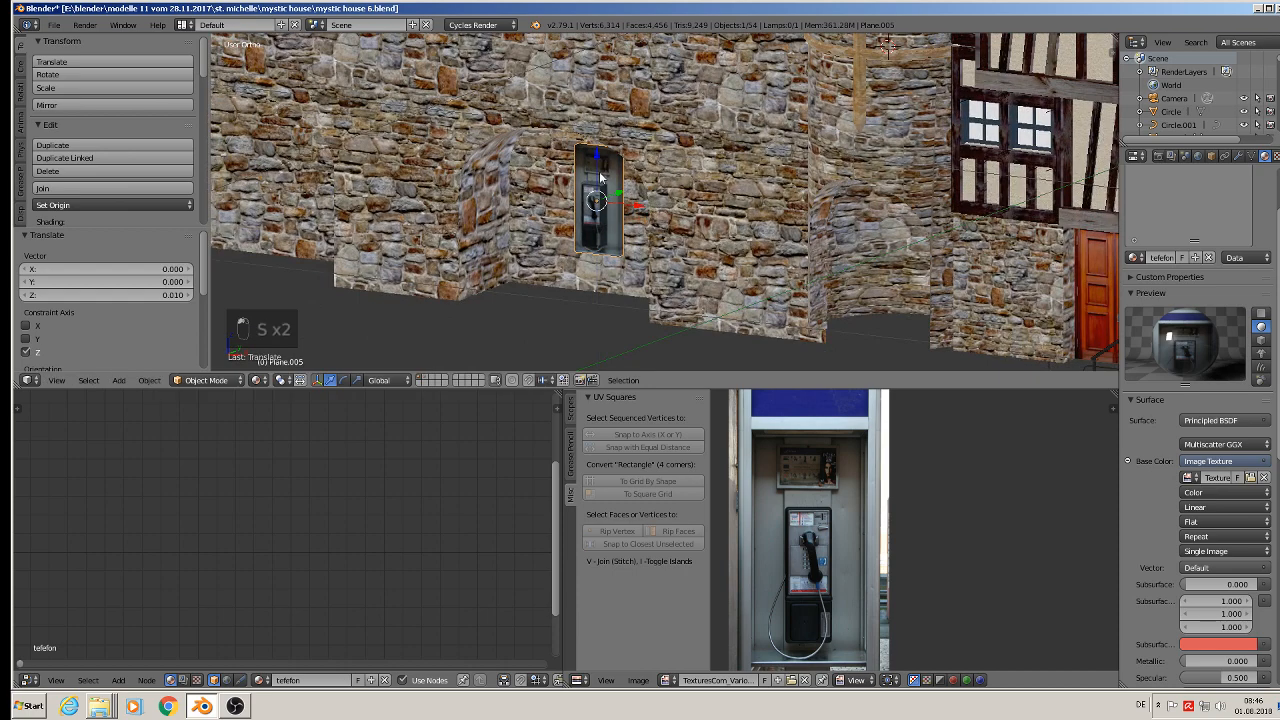
Duplicate the phone twice along X, placing one copy in the wall section on each side of the original.
middle_drag(598, 163, 707, 221)
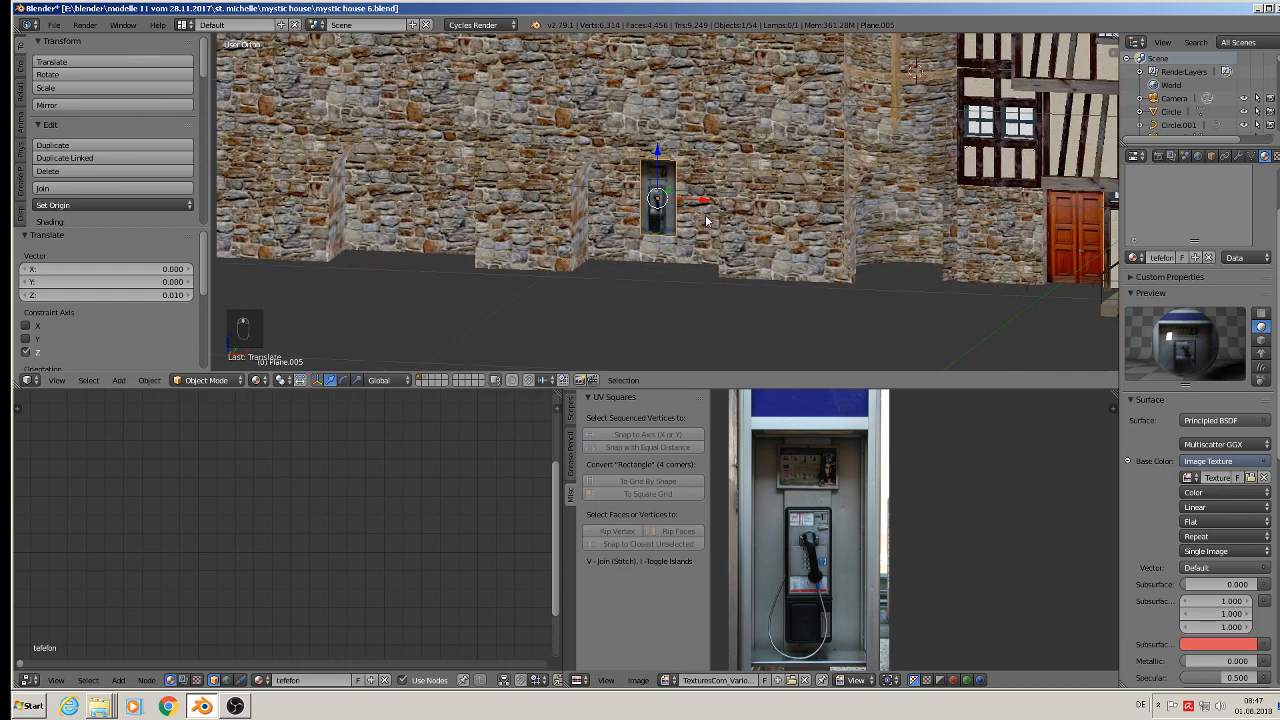
key(shift+d)
key(x)
click(463, 197)
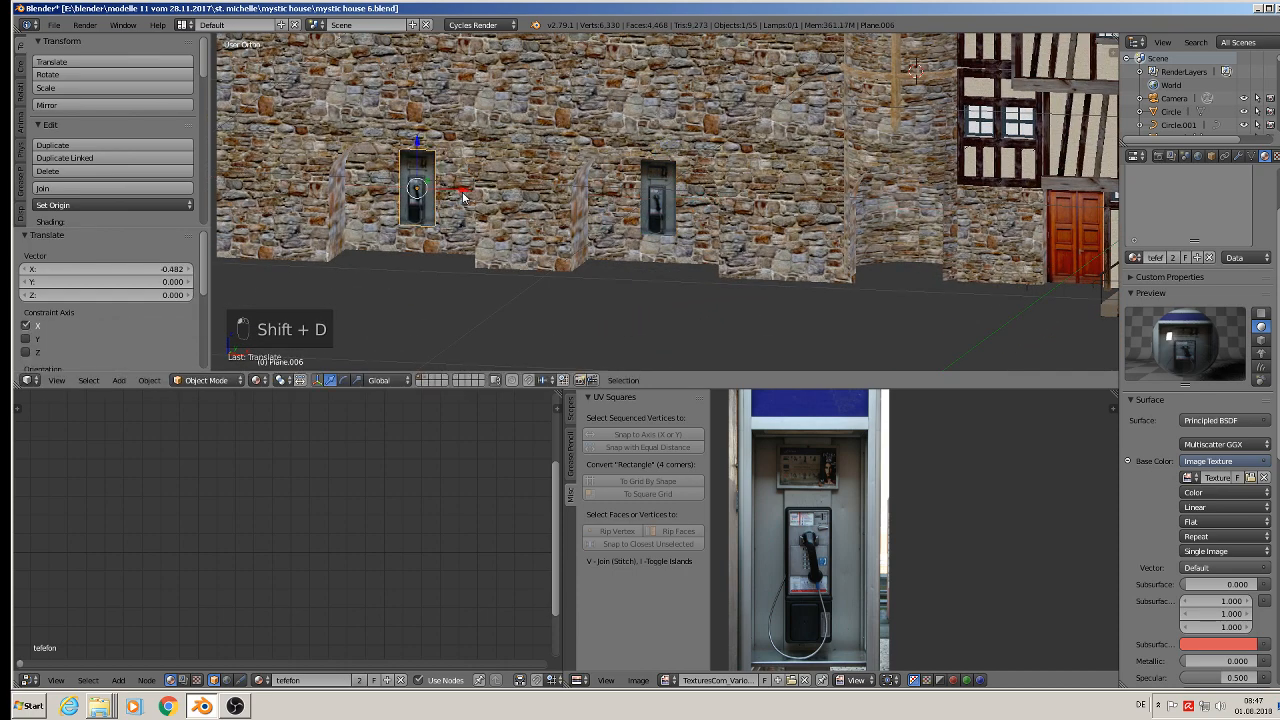
key(shift+d)
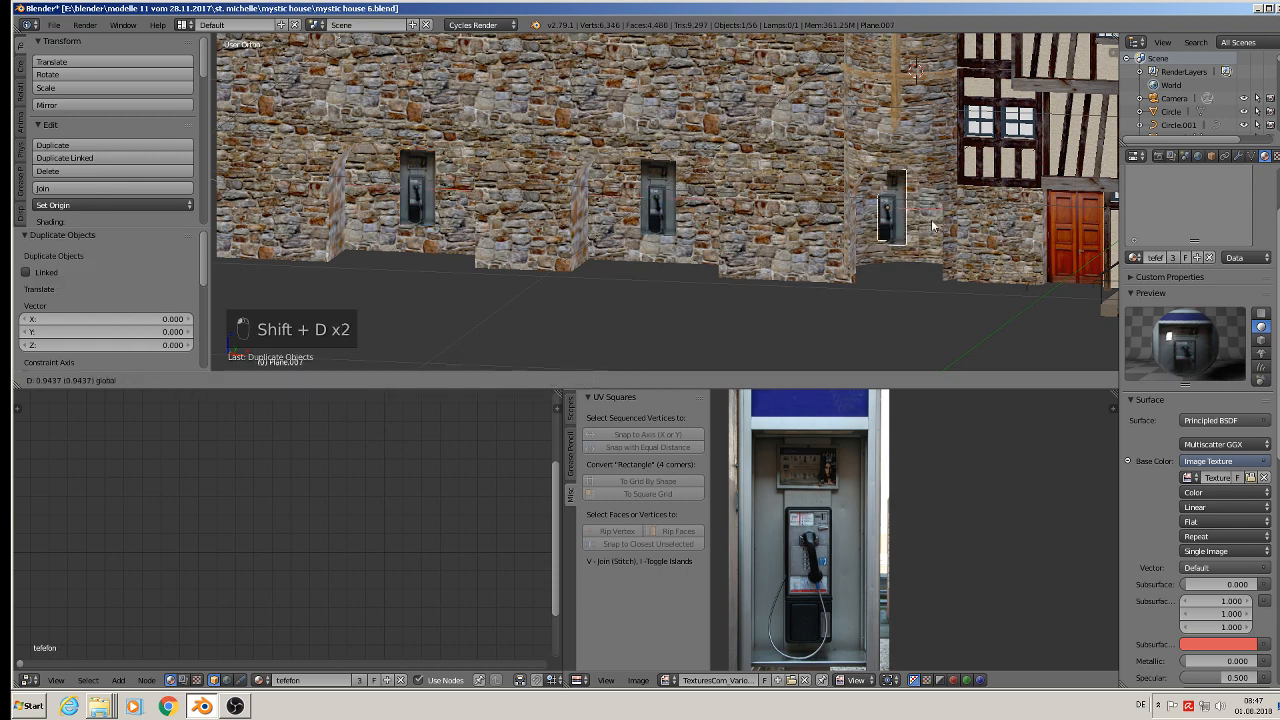
click(948, 215)
key(a)
View the whole house front with the three phones and save the blend file.
middle_drag(922, 229, 692, 300)
scroll(868, 238, down, 3)
scroll(692, 300, down, 2)
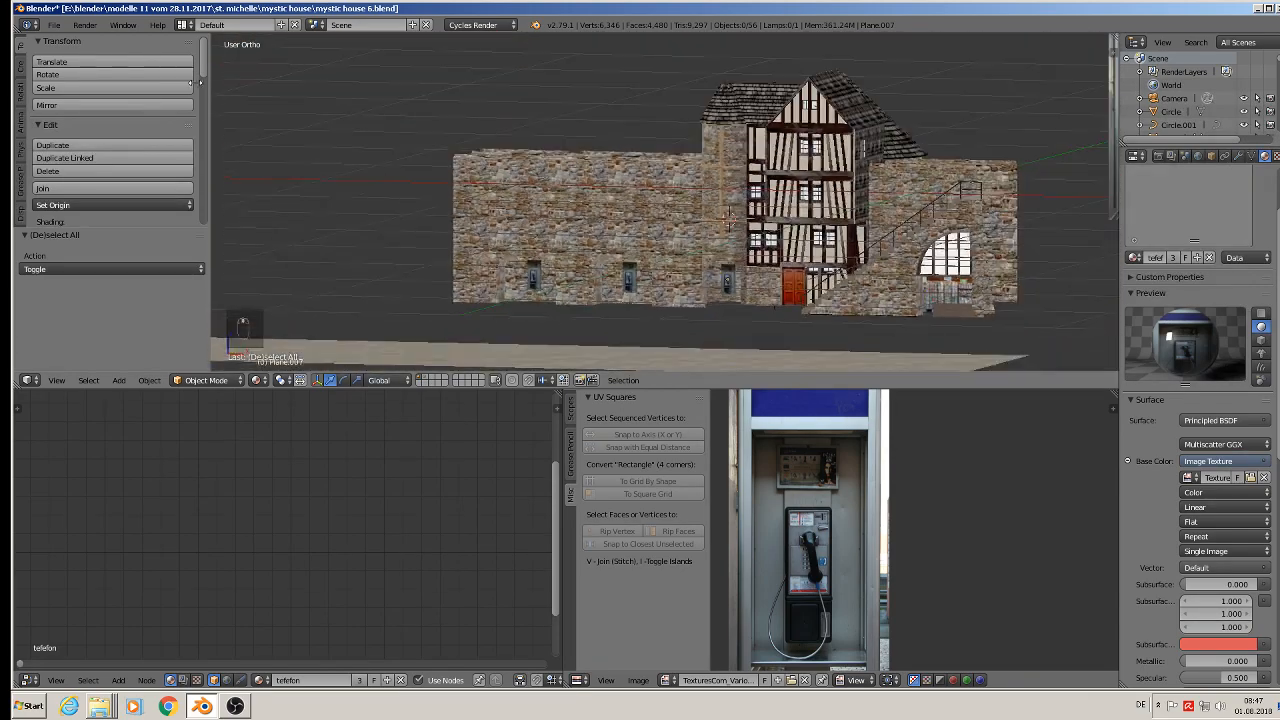
click(53, 24)
click(116, 126)
Enlarge the 3D viewport over the lower editors, check the phones and arched shop window, and save the file again.
scroll(873, 181, up, 6)
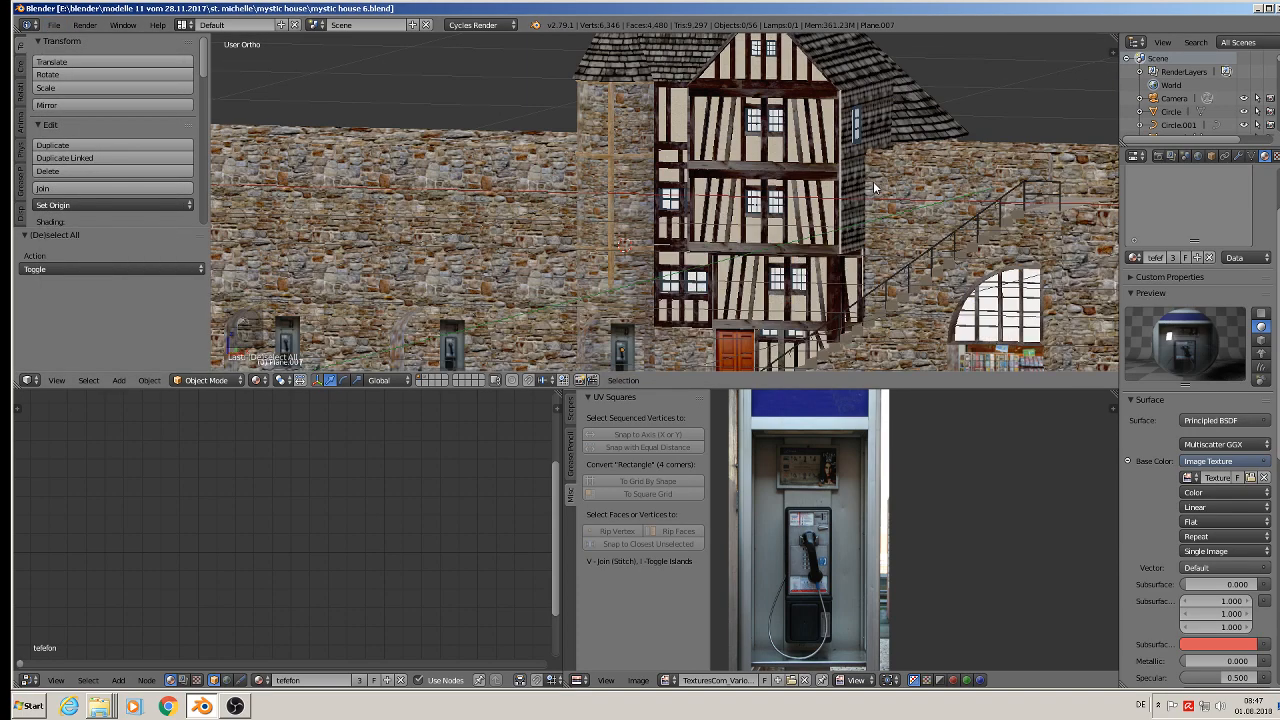
scroll(840, 205, down, 3)
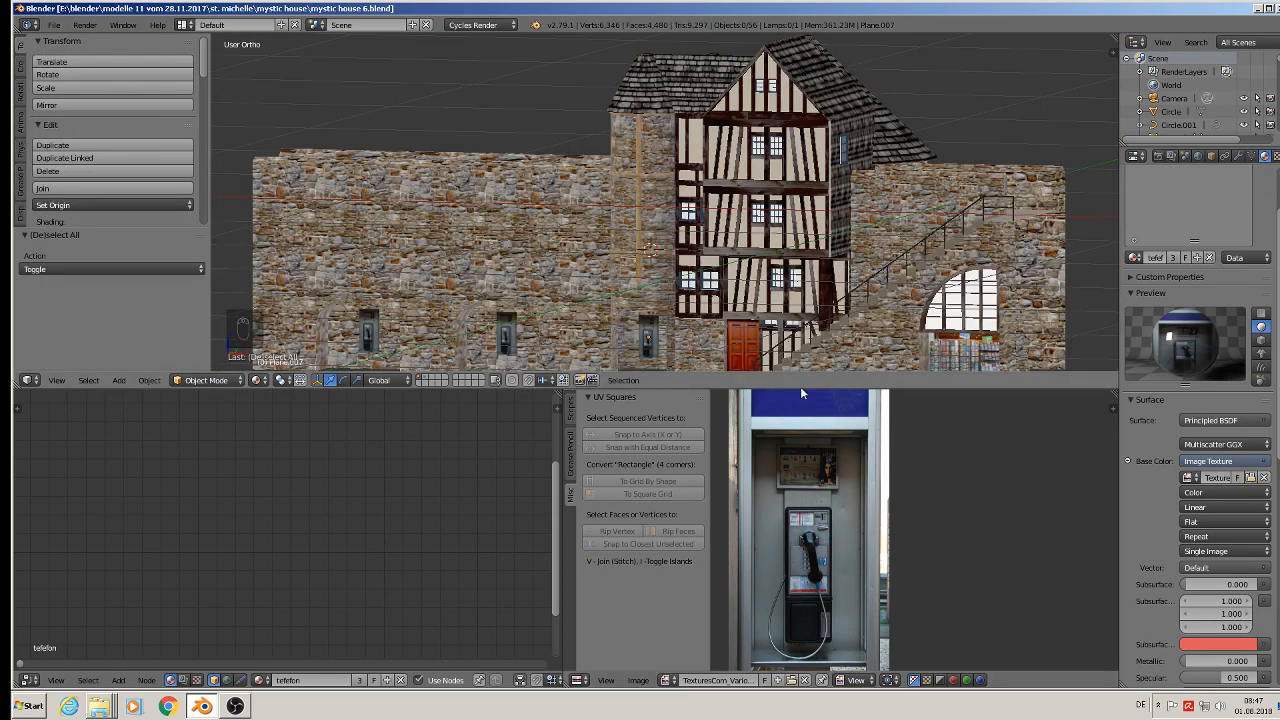
drag(800, 386, 816, 546)
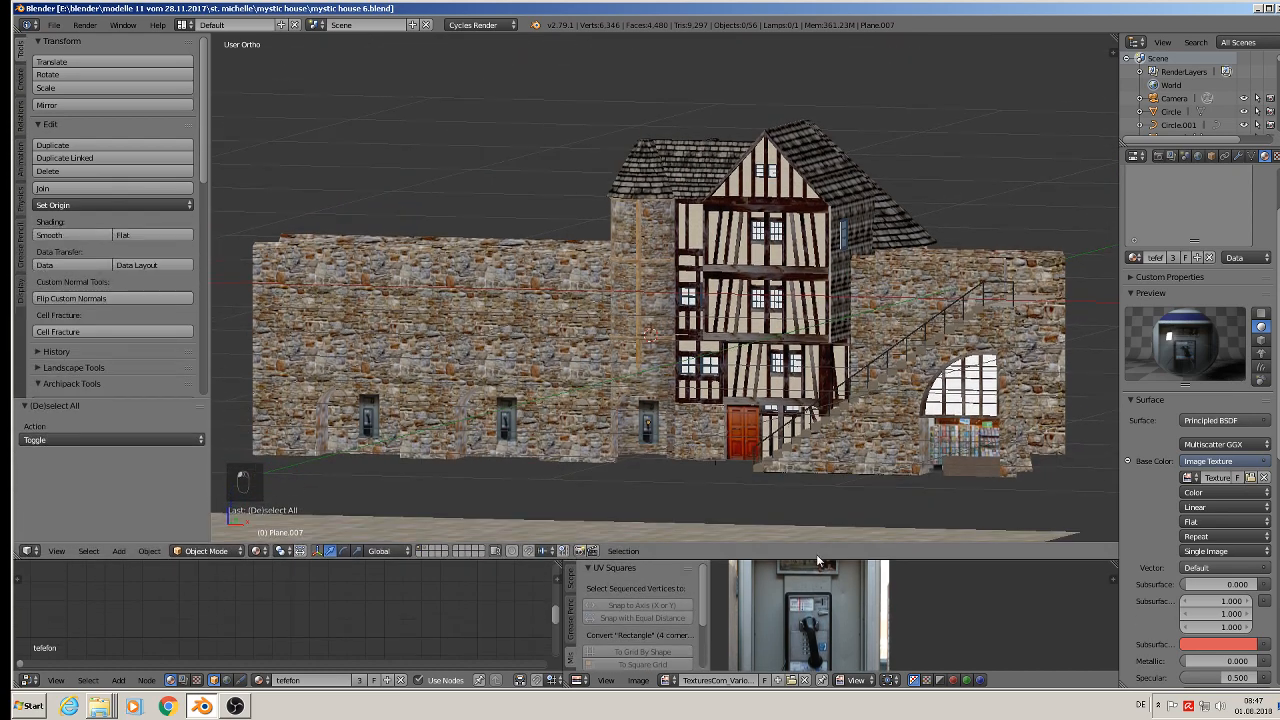
shift+middle_drag(940, 404, 930, 270)
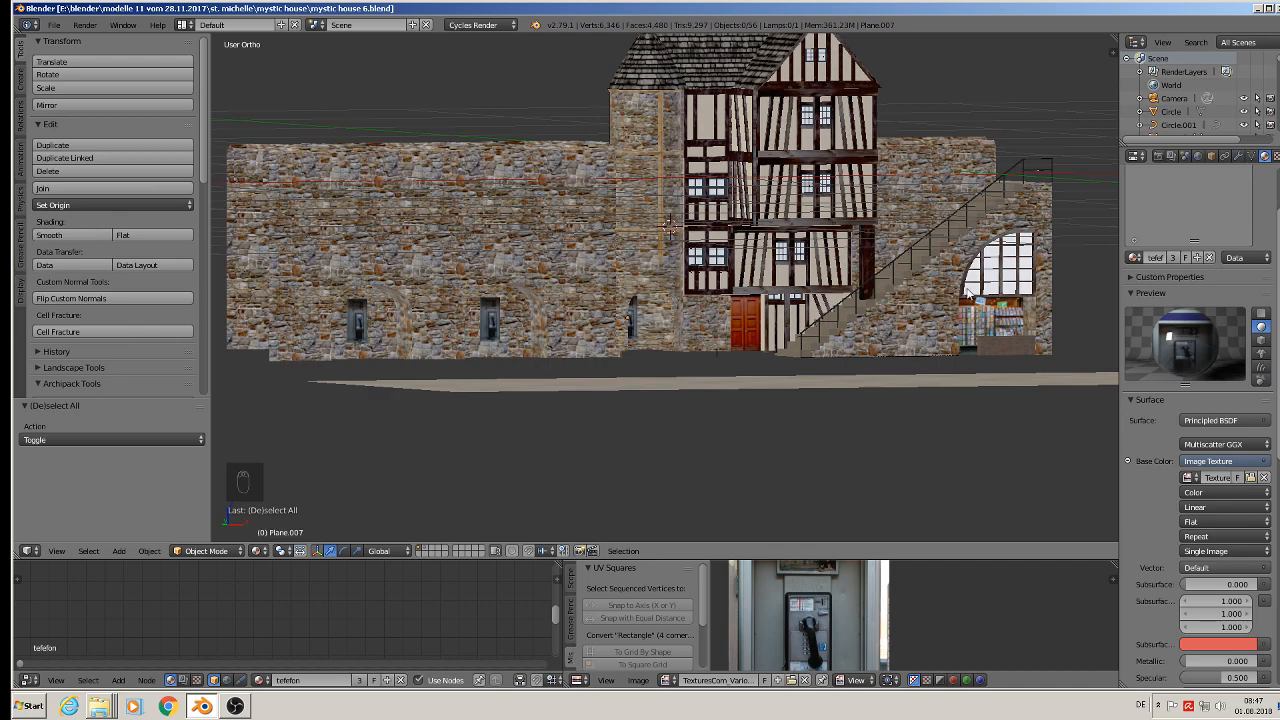
scroll(1010, 274, up, 10)
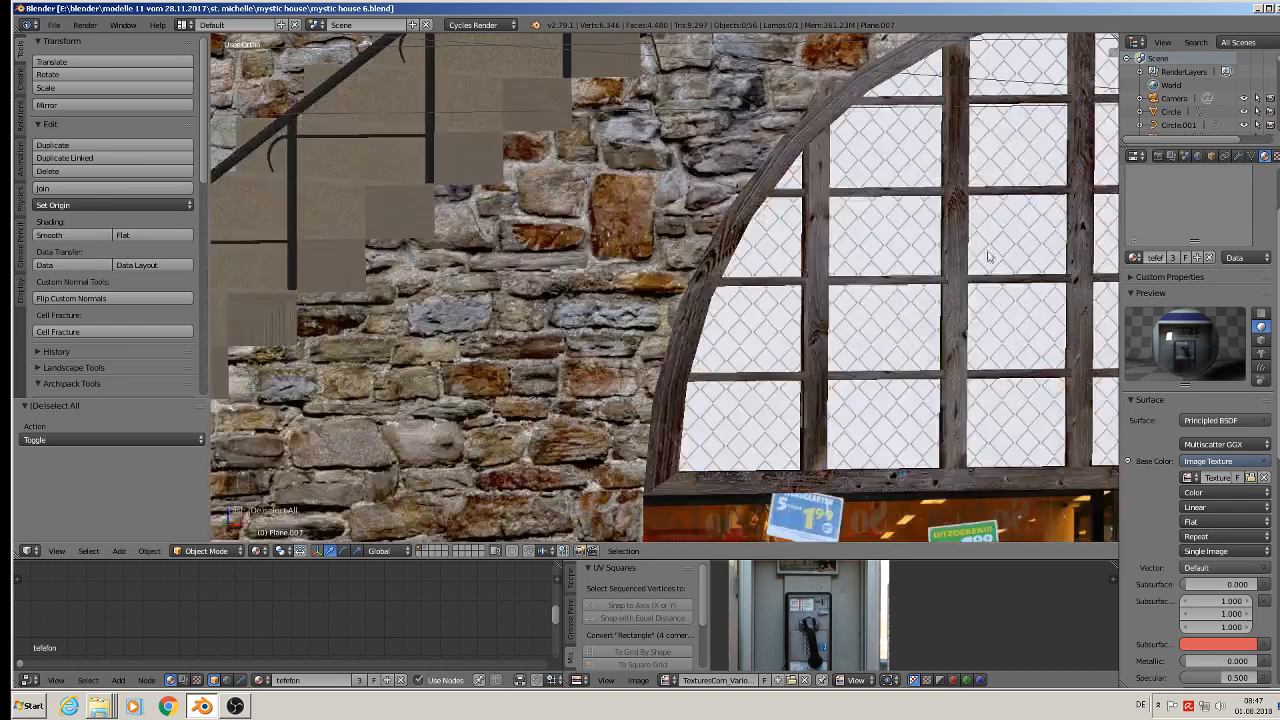
scroll(884, 248, down, 12)
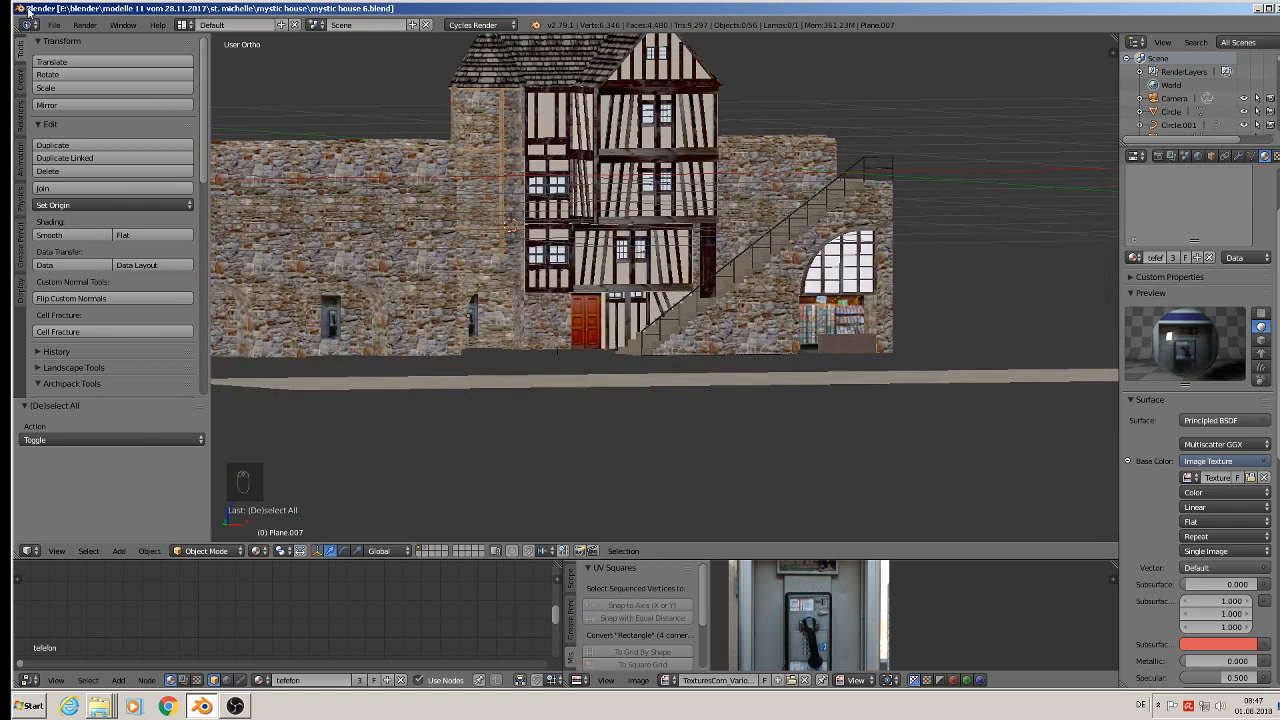
click(55, 25)
click(95, 129)
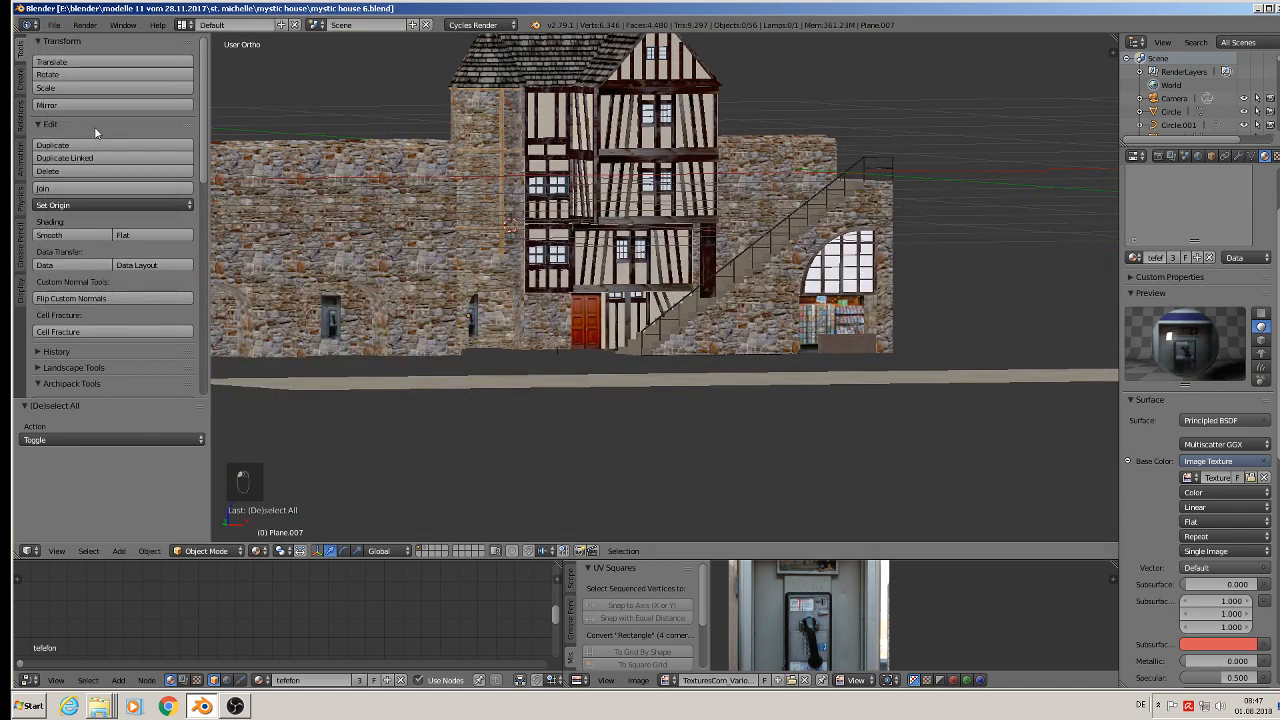